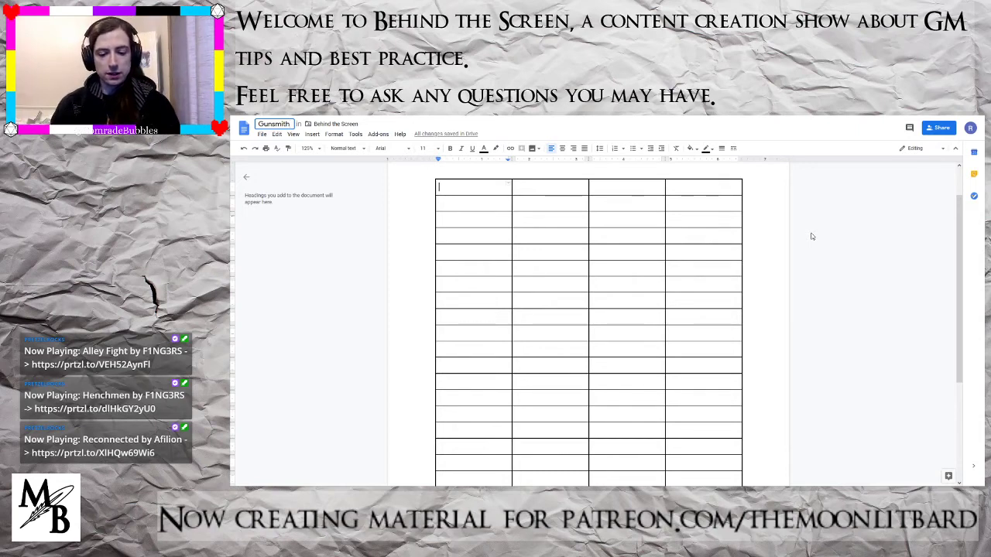
text(Level)
key(BackSpace)
key(BackSpace)
key(BackSpace)
key(BackSpace)
key(BackSpace)
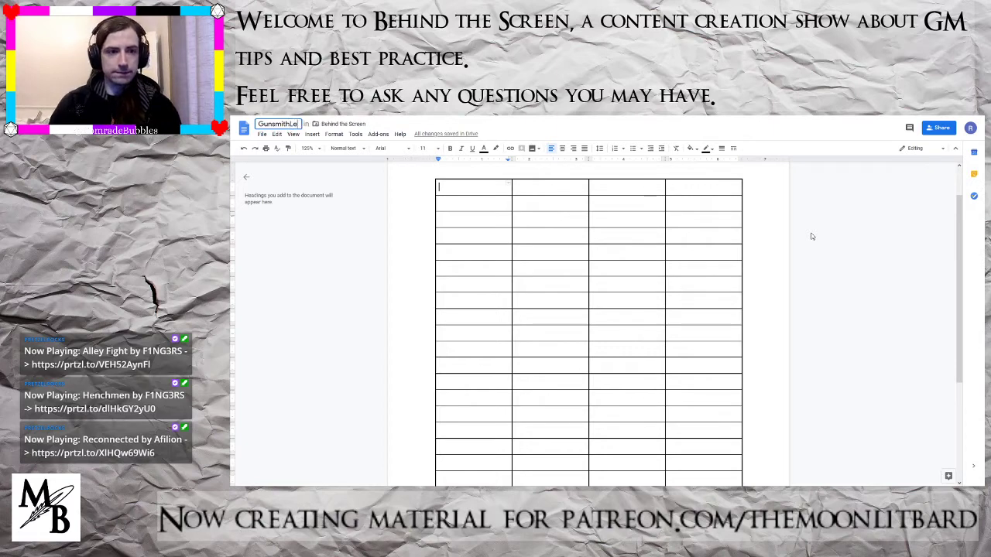
- Fill the table's header row with Level, Proficiency Bonus, Focus and Features
click(470, 194)
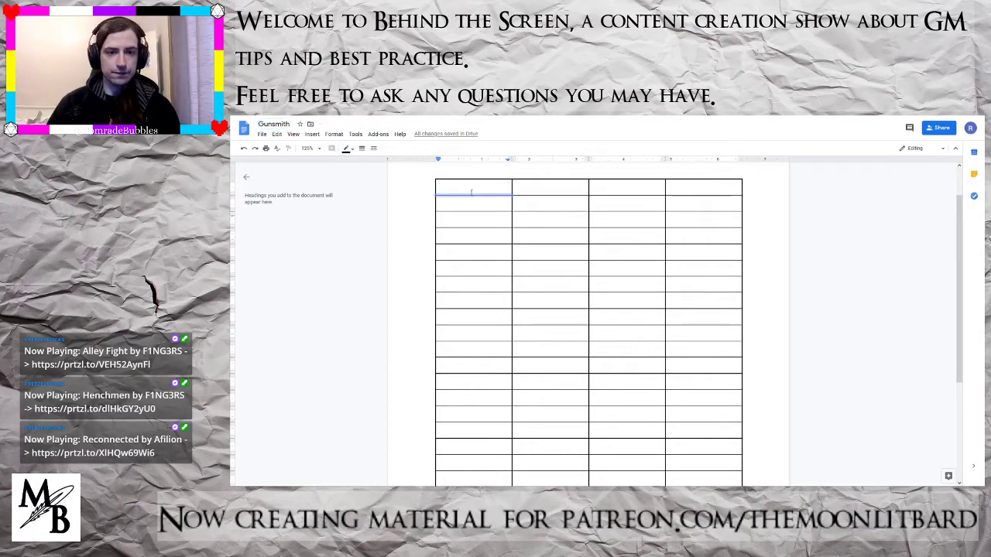
text(Level)
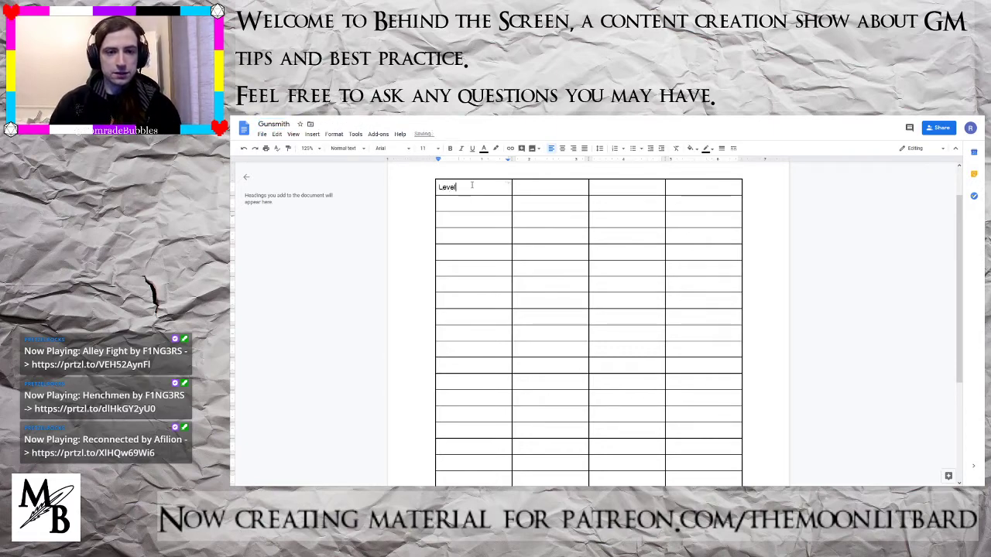
key(Tab)
text(Proficien)
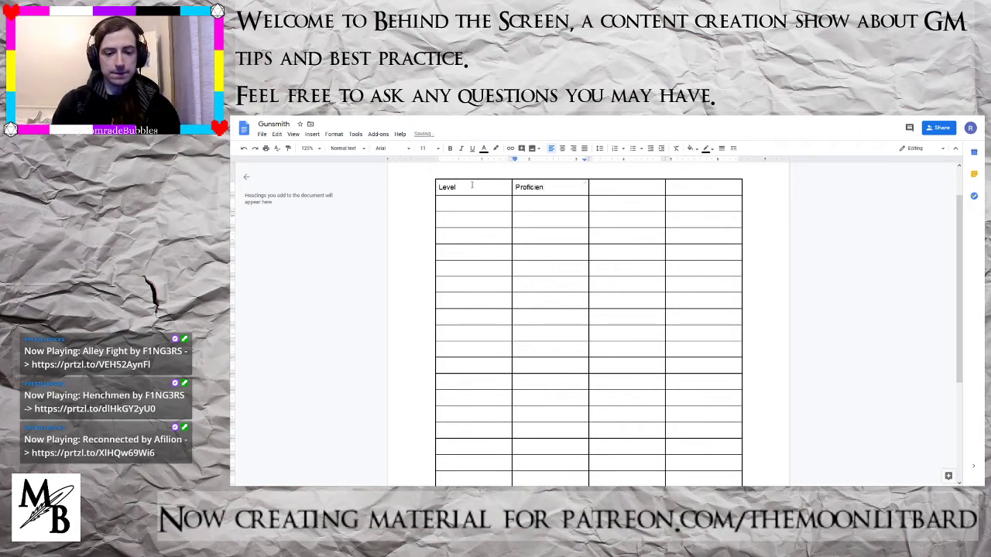
text(cy Bonu)
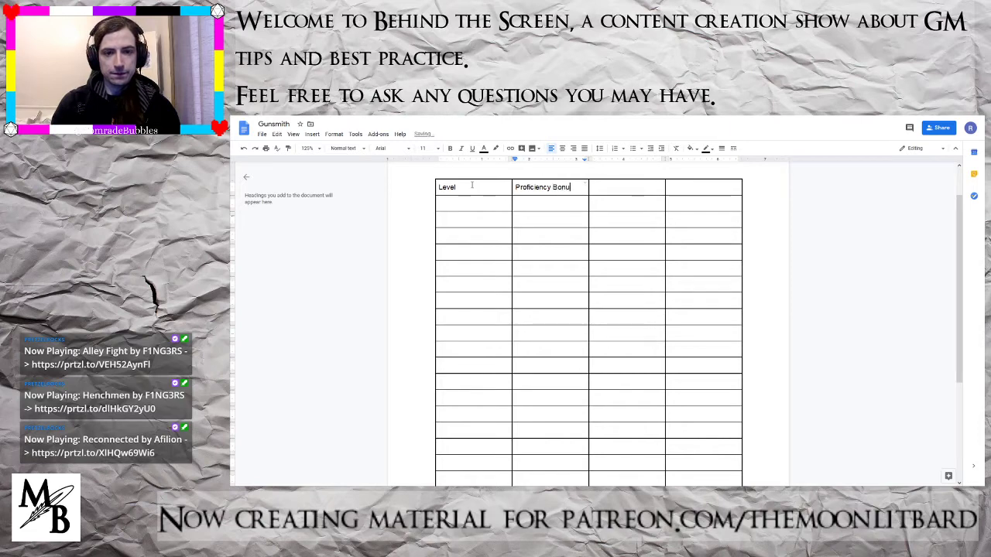
text(s)
key(Tab)
text(Focus)
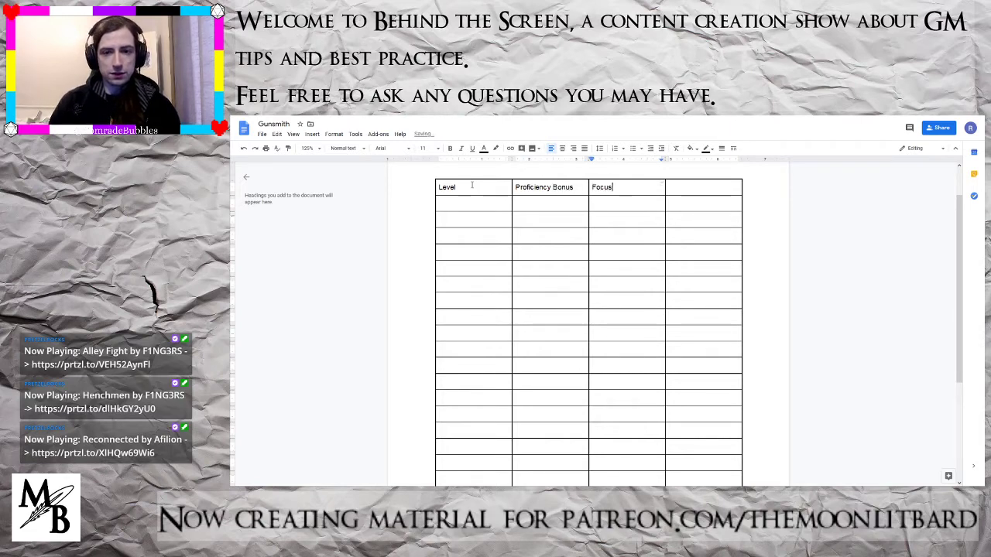
key(Tab)
text(Features)
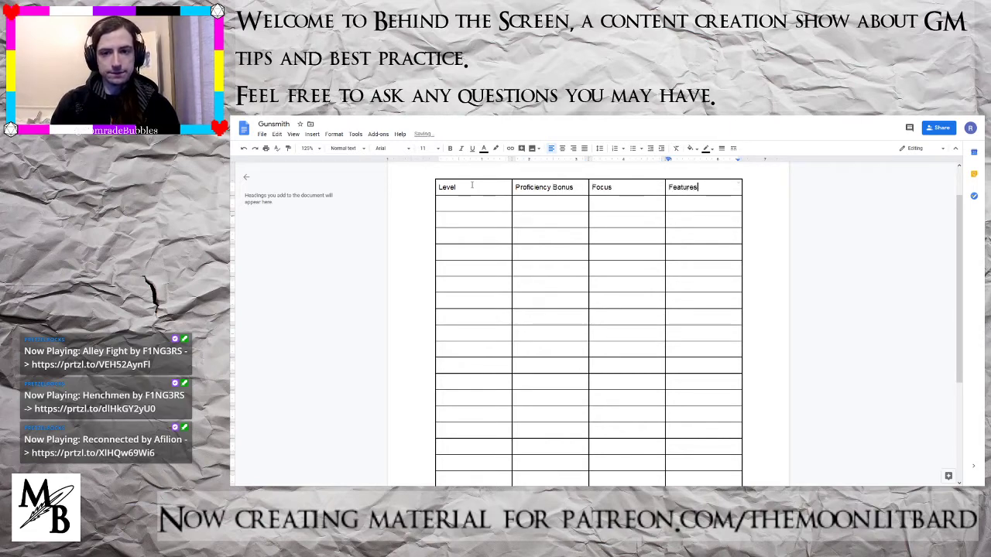
- Number the rows of the Level column from 1 to 20 below the header
key(Down)
key(Left)
key(Left)
key(Left)
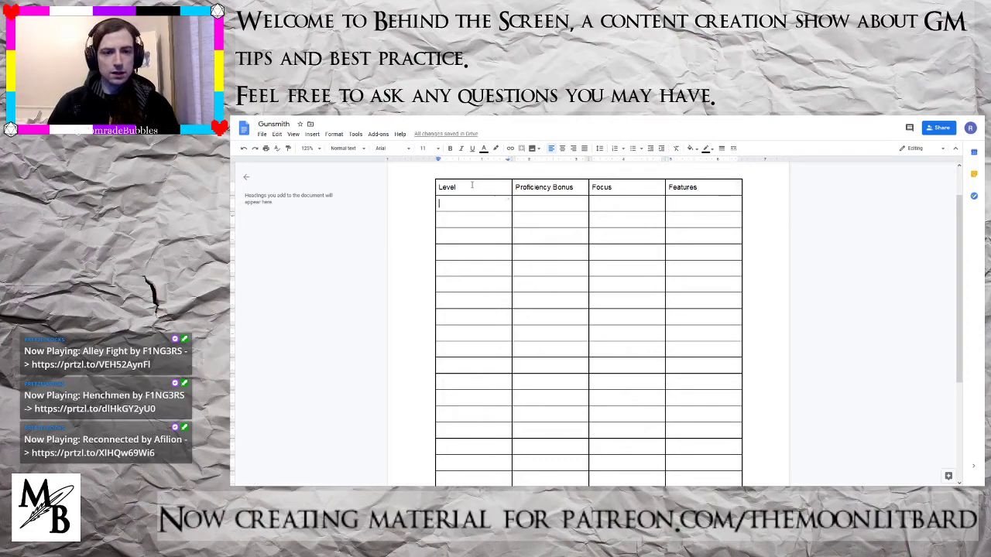
text(1)
key(Down)
text(2)
key(Down)
text(3)
key(Down)
text(4)
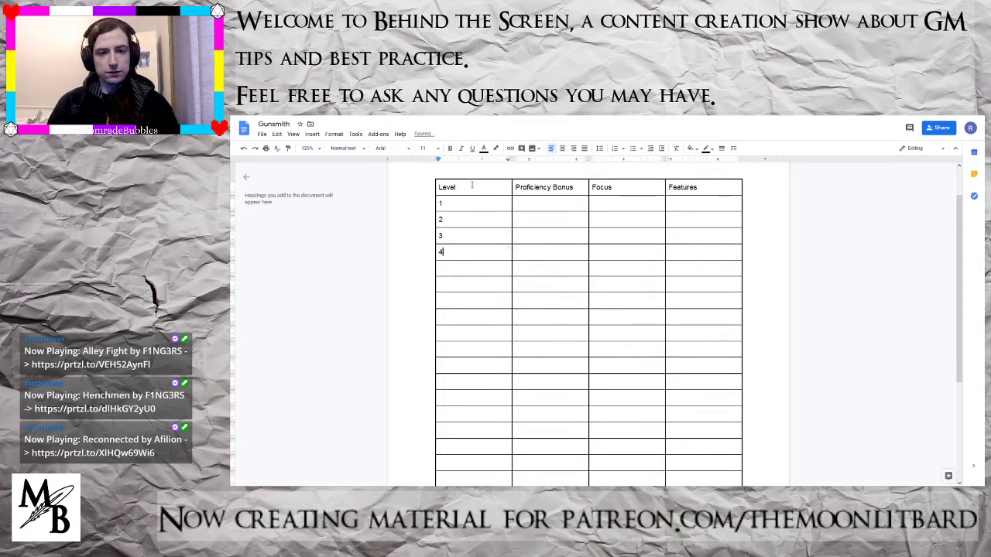
key(Down)
key(5)
key(Down)
text(6)
key(Down)
text(7)
key(Down)
text(8)
key(Down)
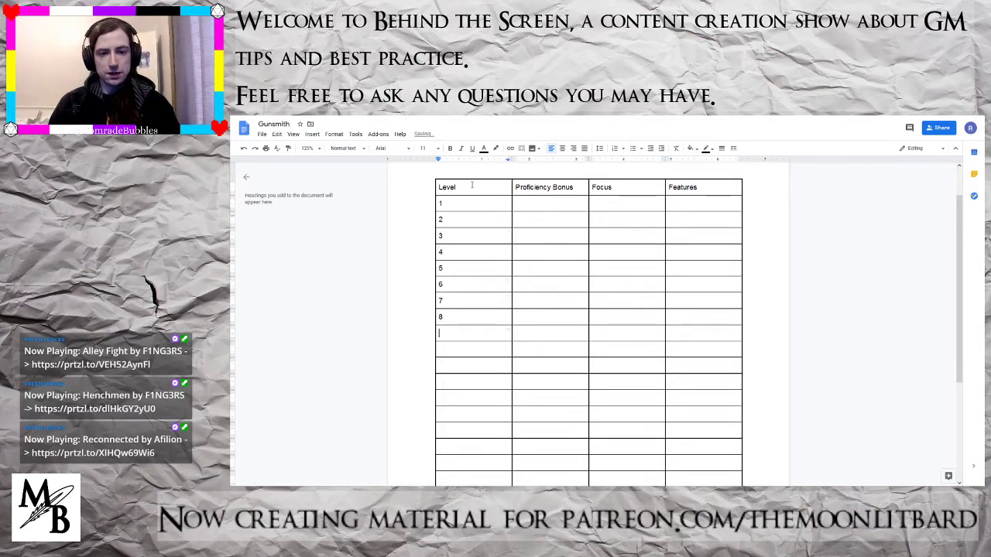
text(9)
key(Down)
text(10)
key(Down)
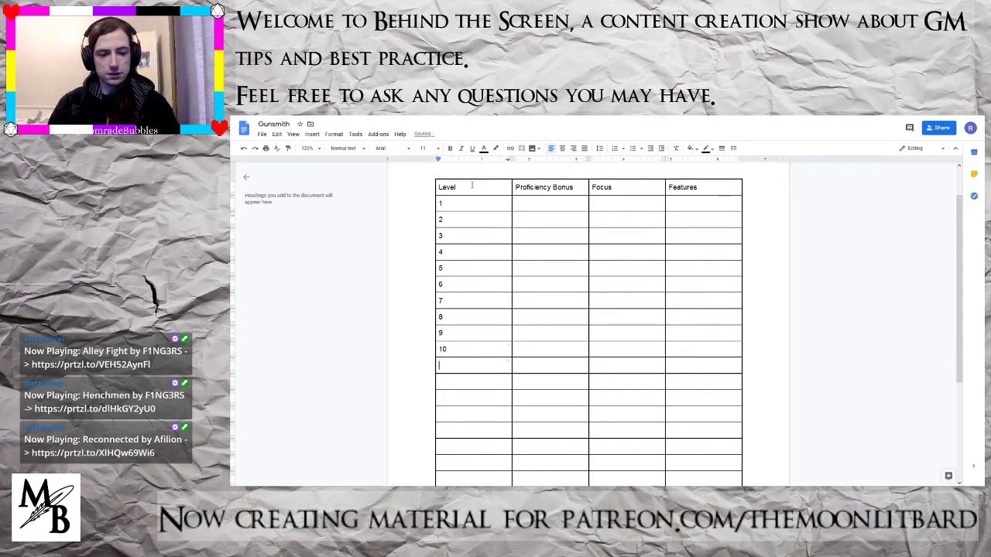
text(11)
key(Down)
text(12)
key(Down)
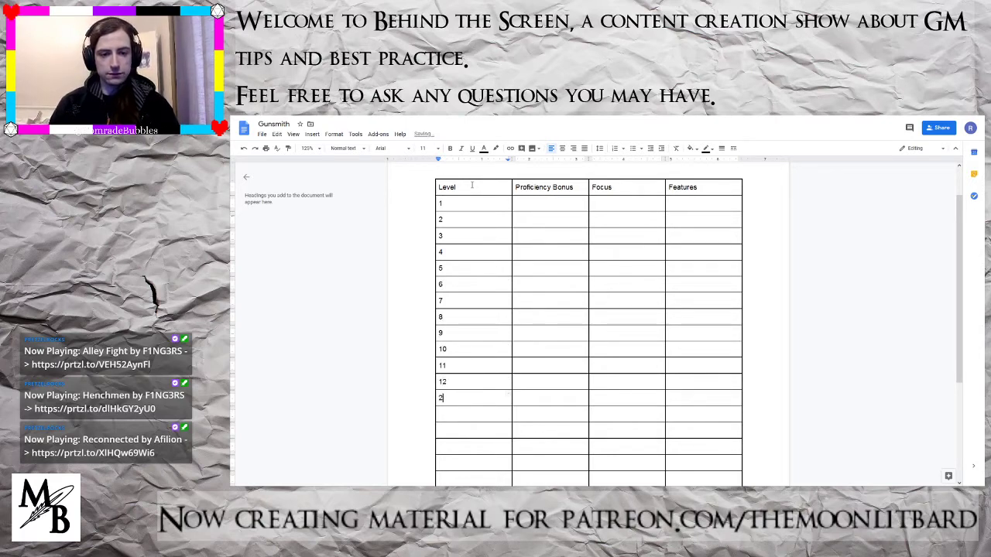
text(13)
key(Down)
text(14)
key(Down)
text(15)
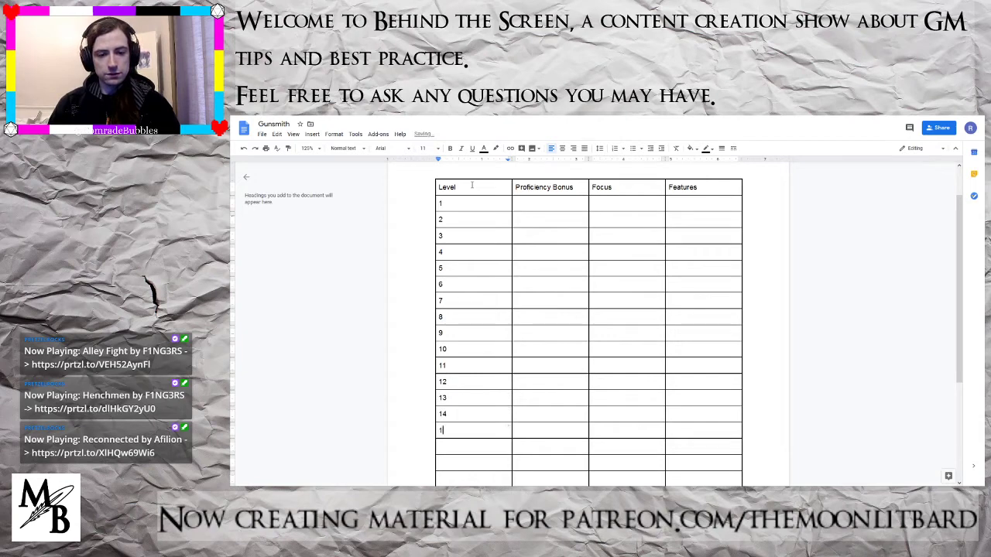
key(Down)
text(16)
key(Down)
text(17)
key(Down)
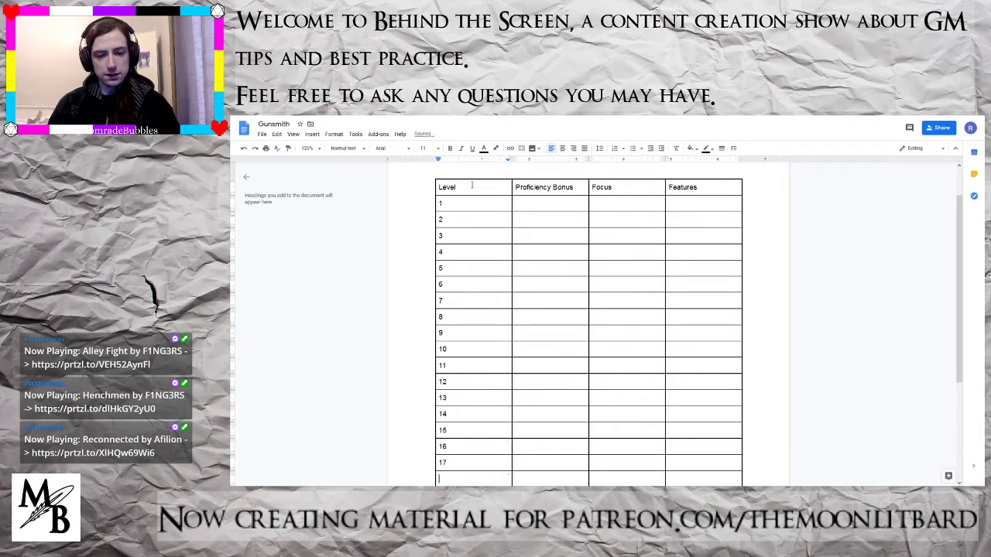
text(18)
key(Down)
text(19)
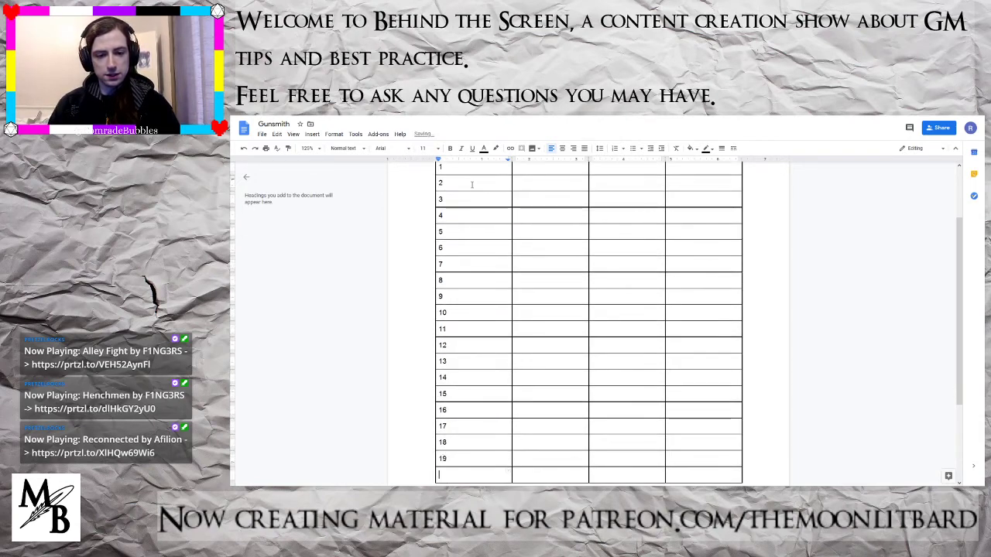
key(Down)
text(20)
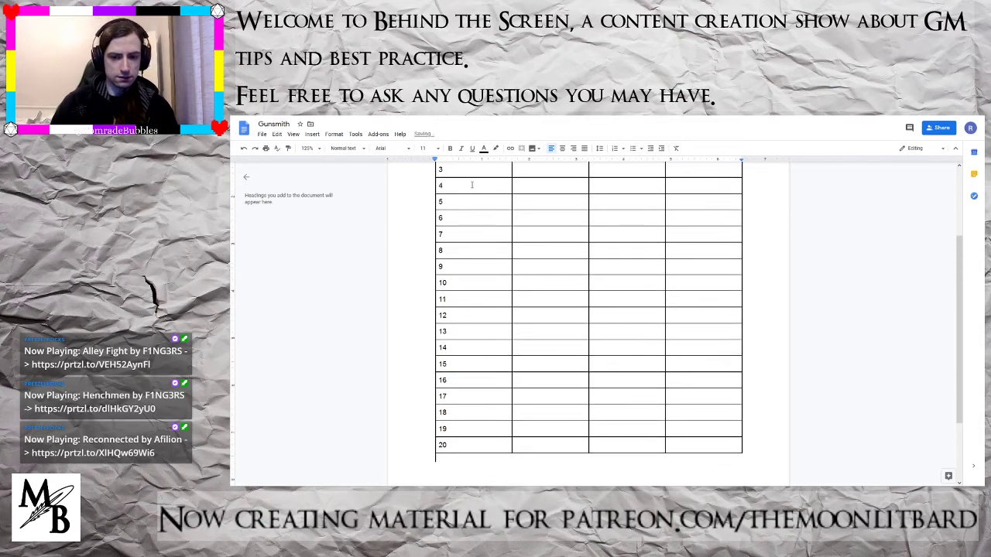
- Enter a proficiency bonus of +2 for level 4 and +3 for level 8
key(Up)
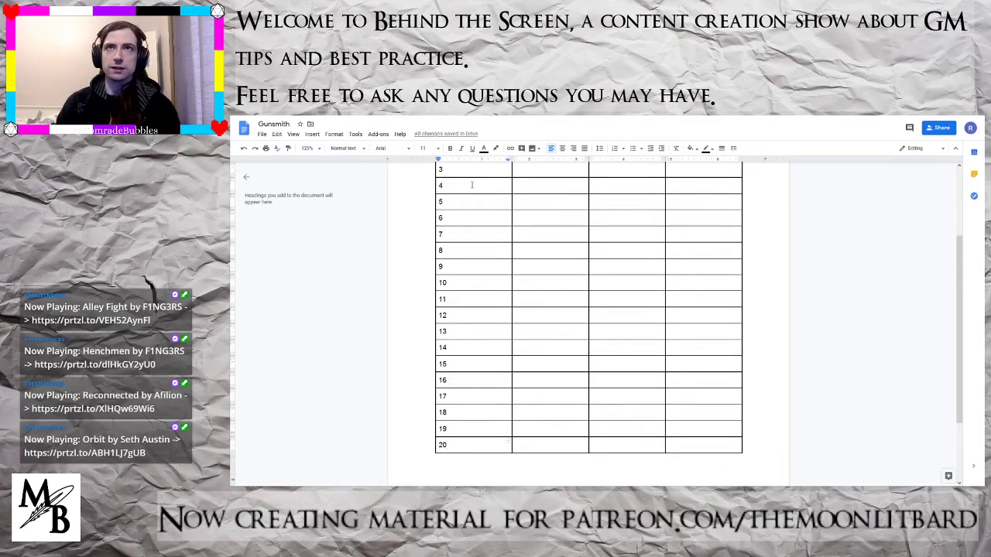
key(Tab)
key(Tab)
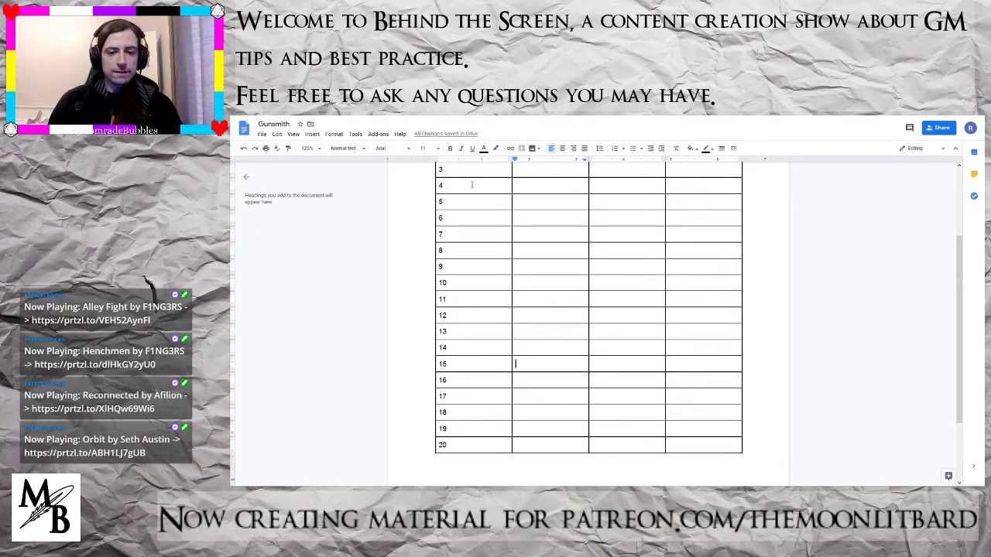
key(Up)
key(Up)
key(Up)
key(Up)
key(Up)
key(Up)
key(Up)
key(Up)
key(Up)
key(Up)
key(Up)
key(Up)
key(Up)
key(Up)
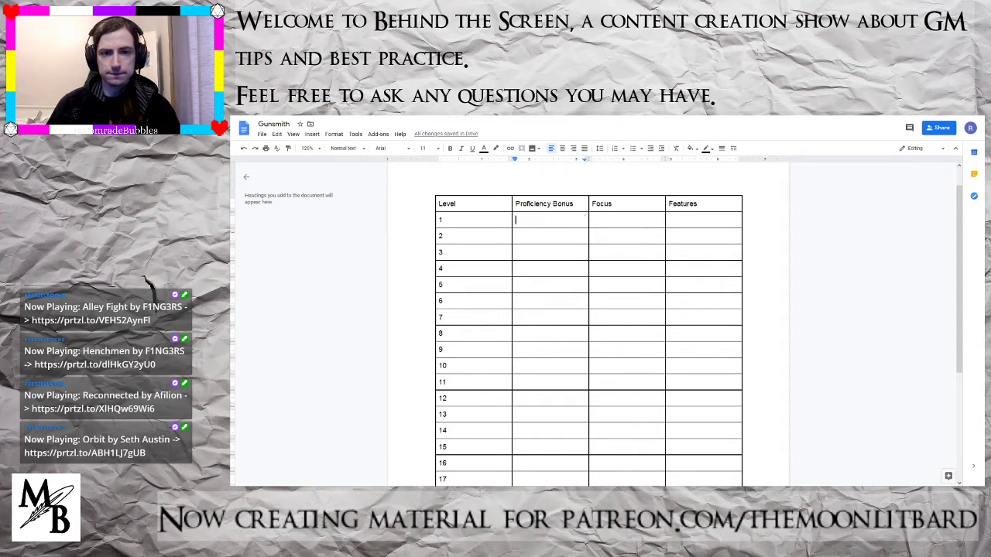
click(545, 269)
text(+2)
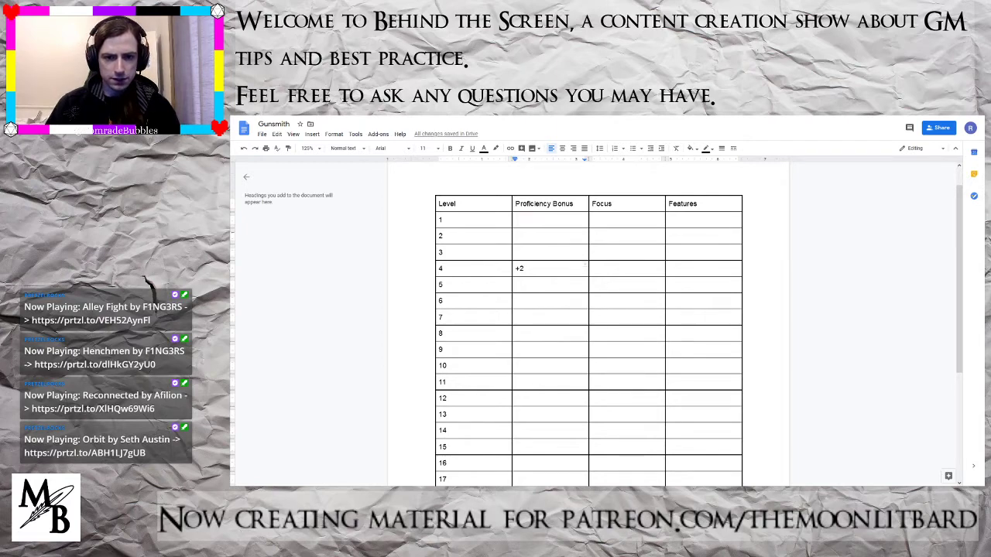
drag(521, 349, 534, 335)
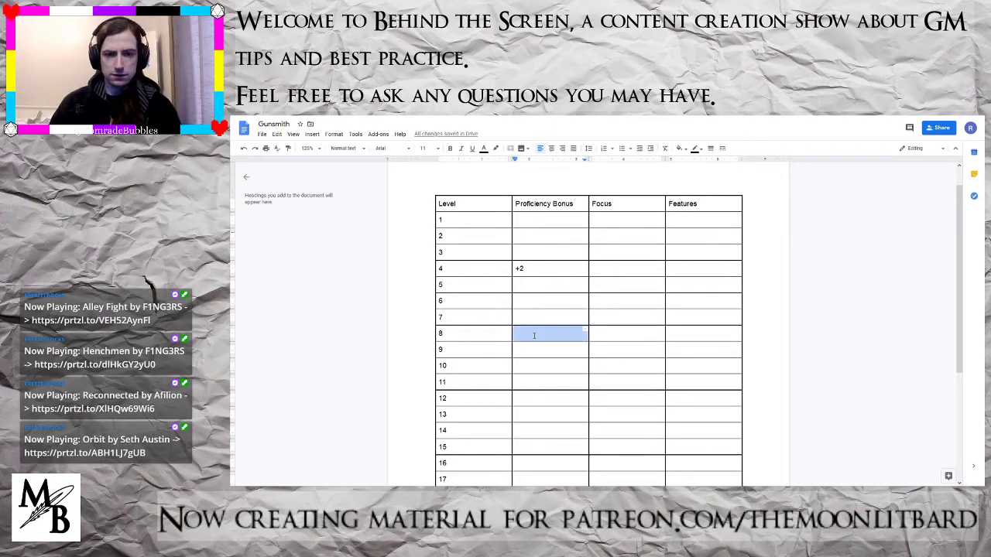
text(+3)
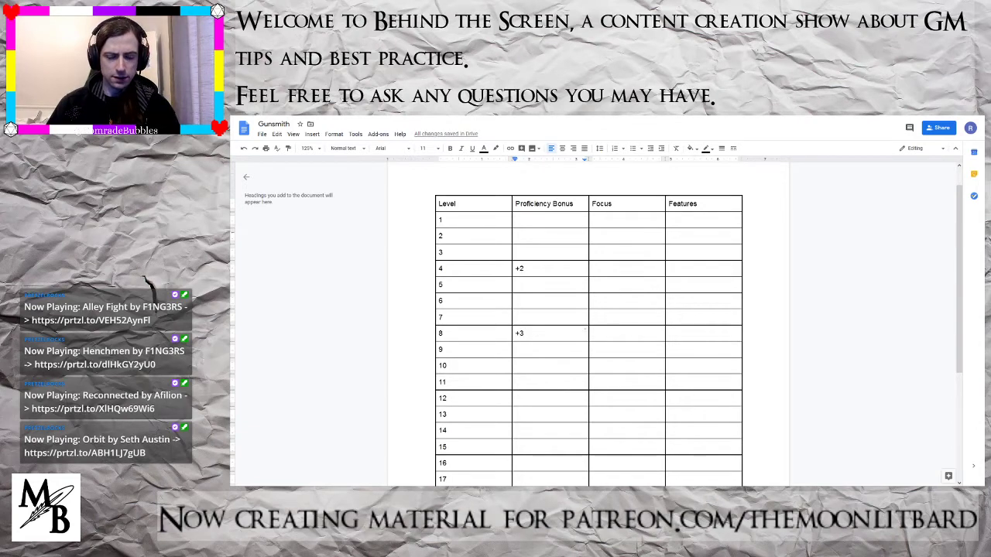
- Enter a proficiency bonus of +4 for level 12 and +5 for level 16
scroll(504, 409, down, 1)
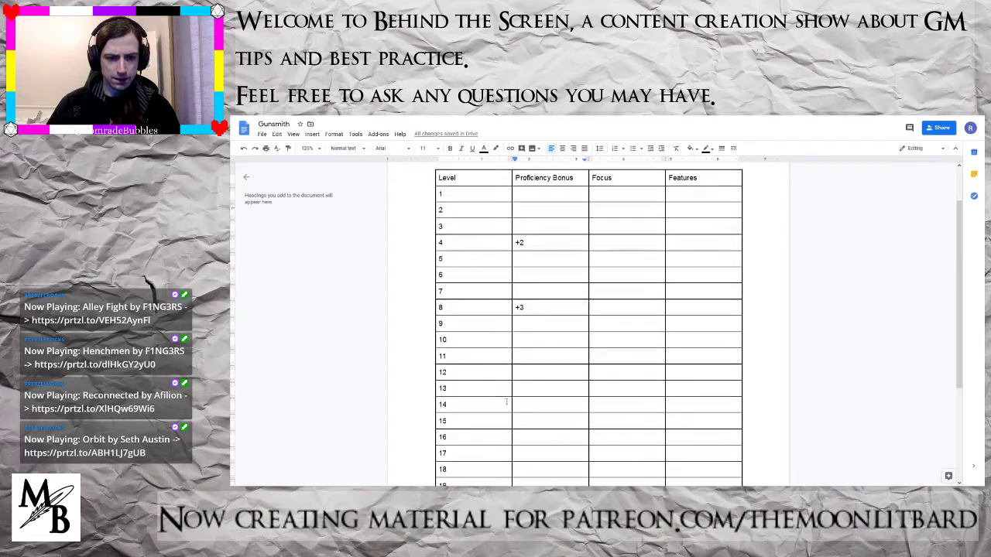
click(534, 359)
text(+4)
click(516, 428)
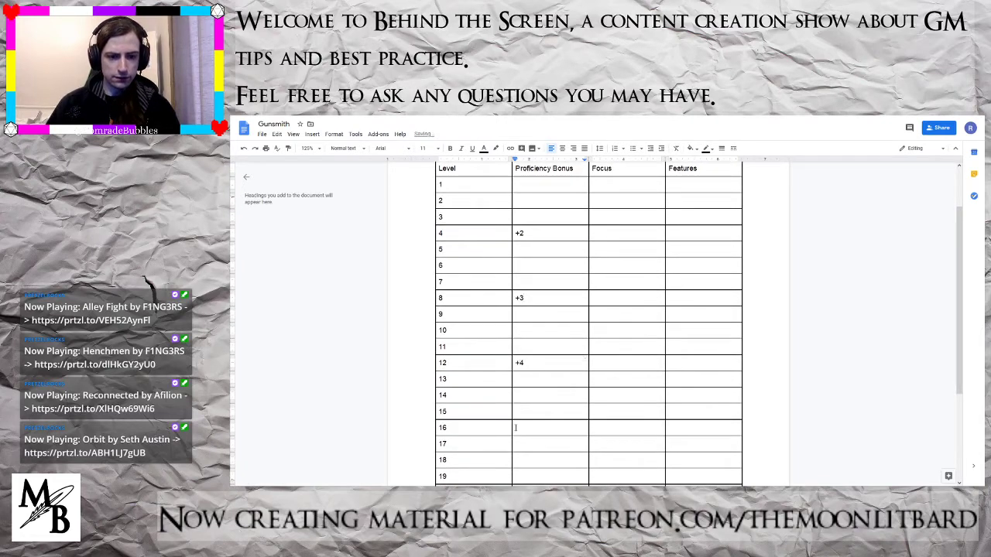
text(+5)
- Enter a proficiency bonus of +6 for each of the levels 17 to 20
scroll(516, 427, down, 4)
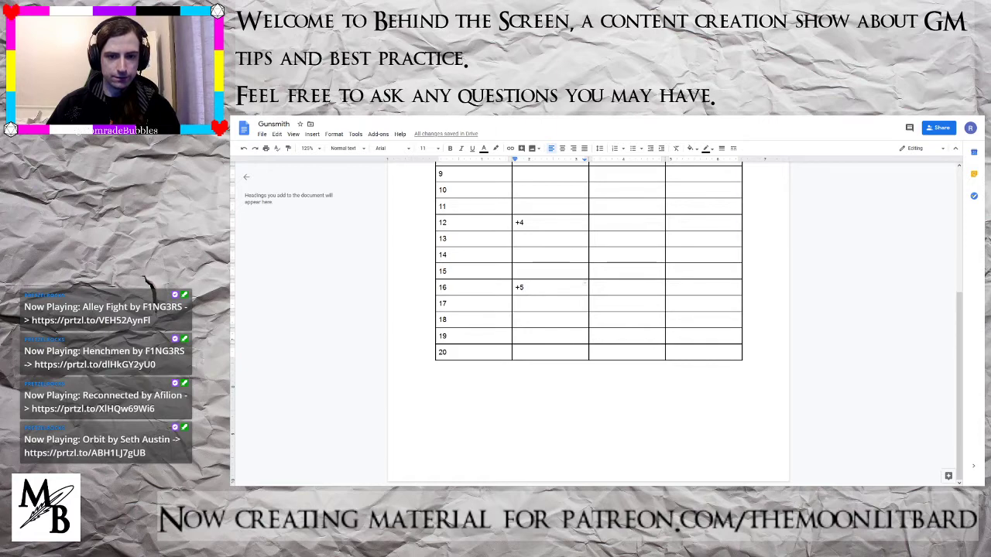
click(523, 305)
text(+6)
key(Down)
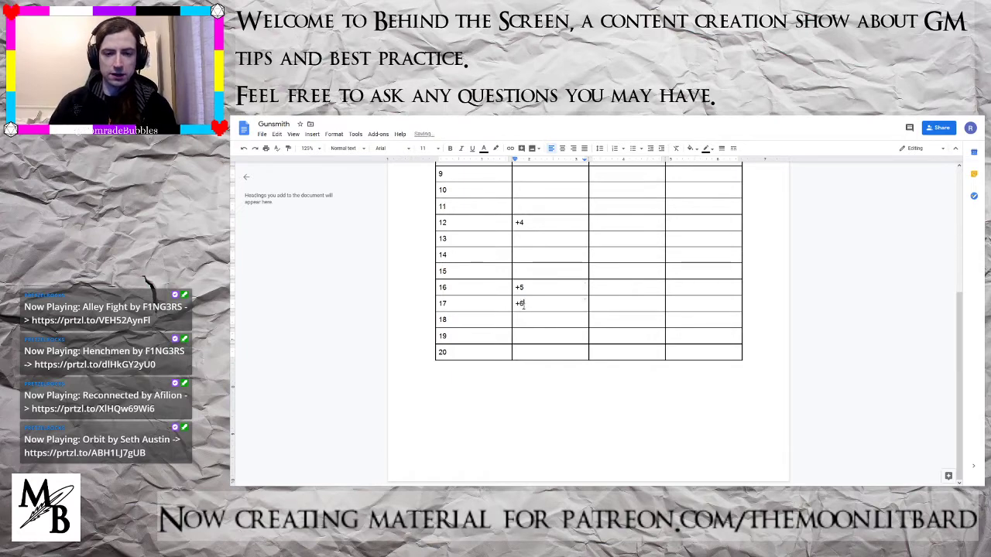
text(+6)
key(Down)
text(+6)
key(Down)
text(+6)
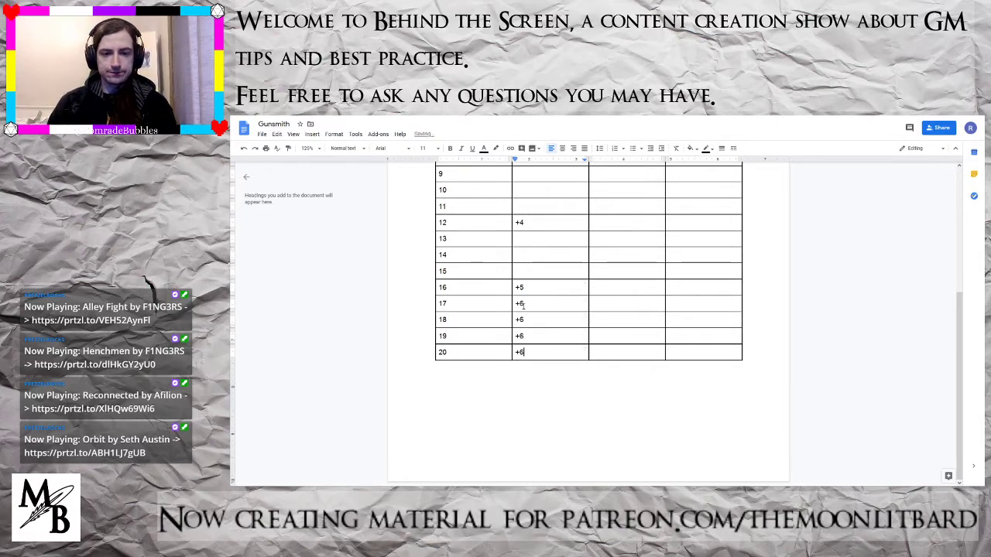
- Fill in a proficiency bonus of +4 for levels 13, 14 and 15
key(Up)
key(Up)
key(Up)
key(Up)
key(Up)
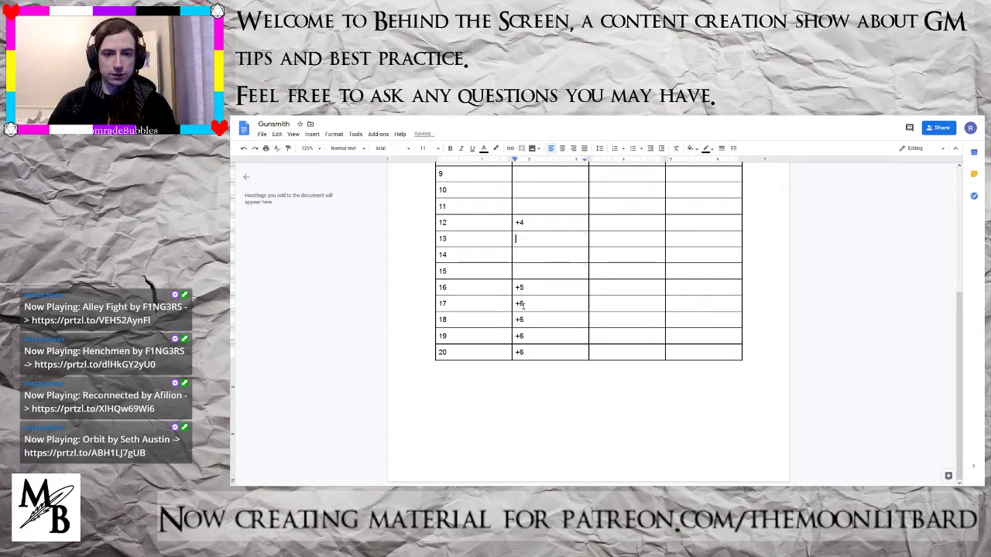
text(+4)
key(Down)
text(+4)
key(Down)
text(+4)
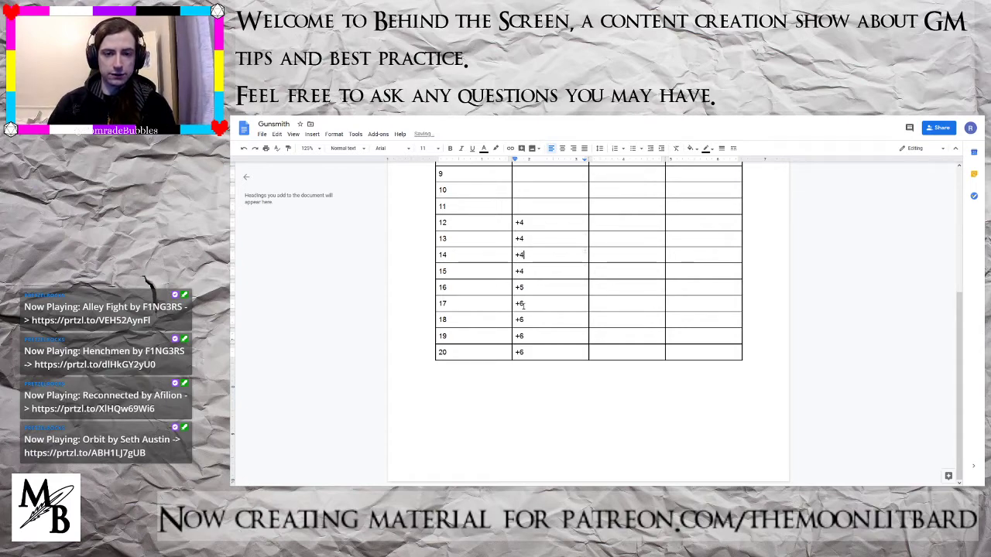
- Fill in a proficiency bonus of +3 for levels 9, 10 and 11
key(Up)
key(Up)
key(Up)
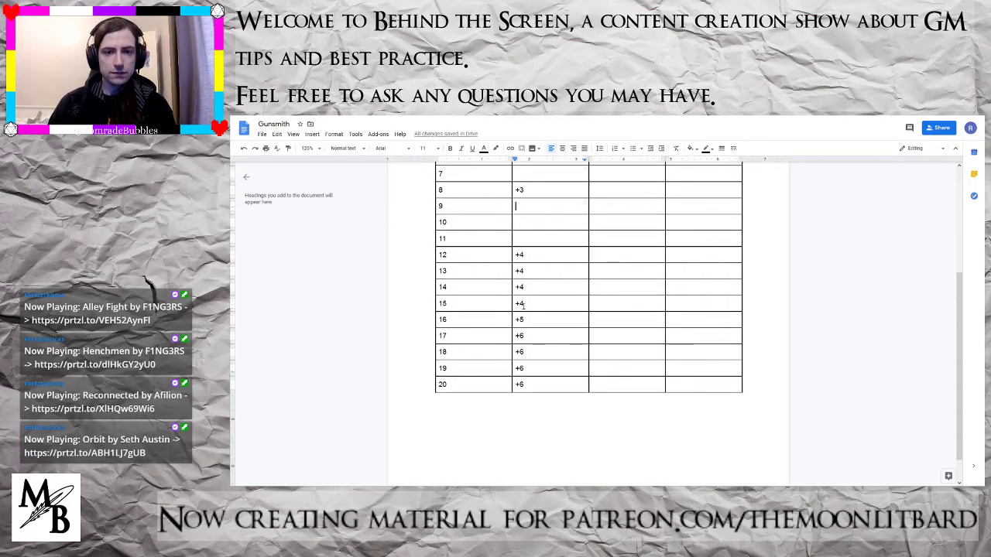
text(+3)
key(Down)
text(+3)
key(Down)
text(+3)
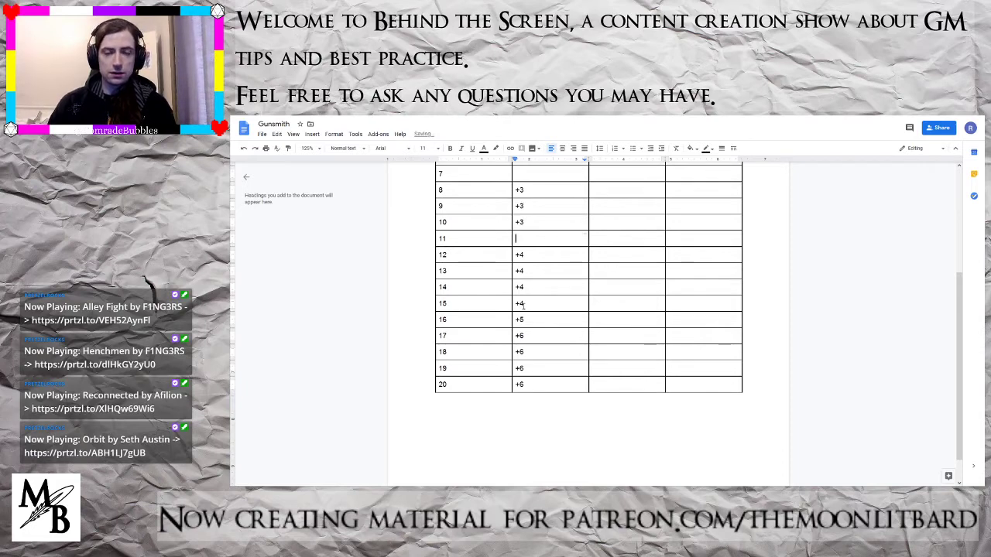
- Change the proficiency bonus to +5 for levels 13, 14 and 15
key(Up)
key(Up)
key(Up)
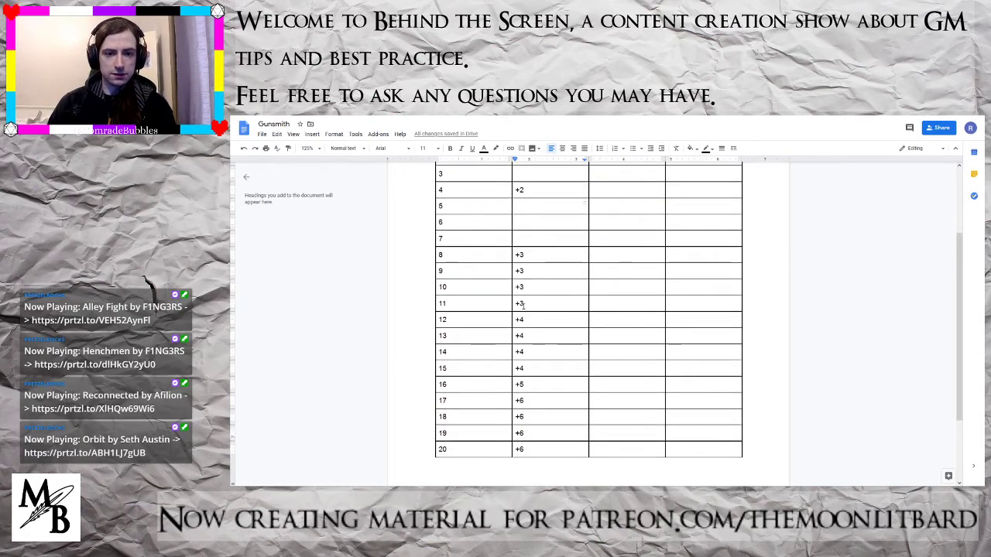
key(Down)
key(Down)
key(Down)
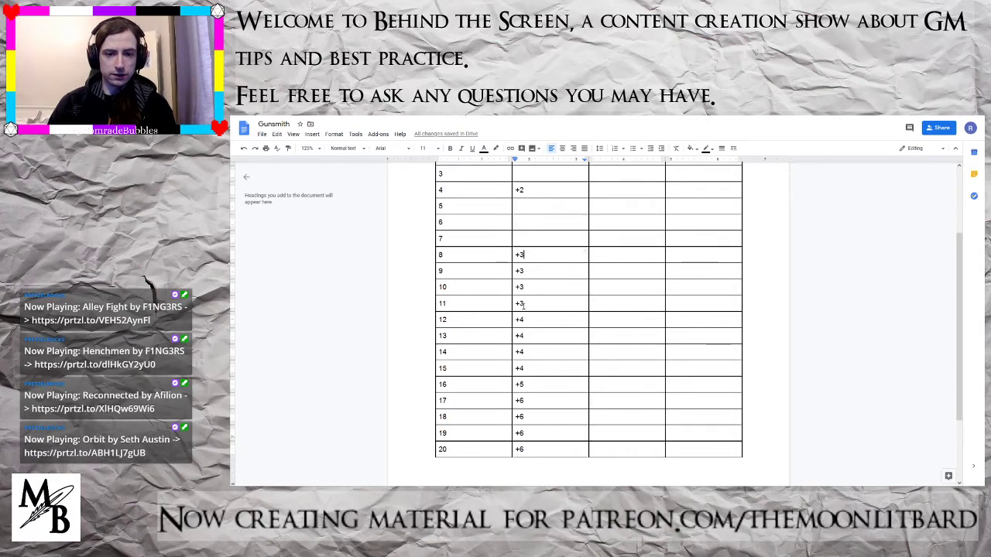
key(Down)
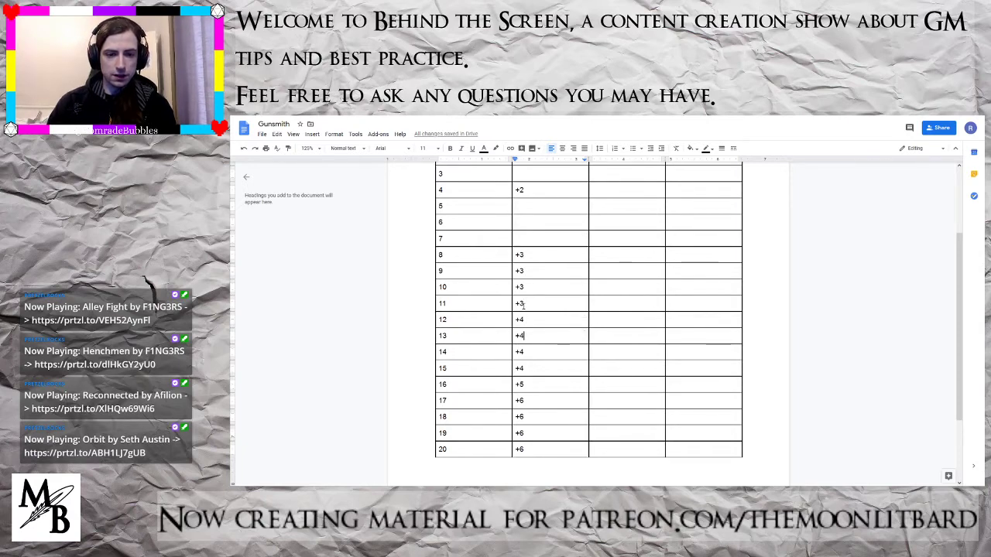
key(BackSpace)
text(5)
key(Down)
key(BackSpace)
text(5)
key(Down)
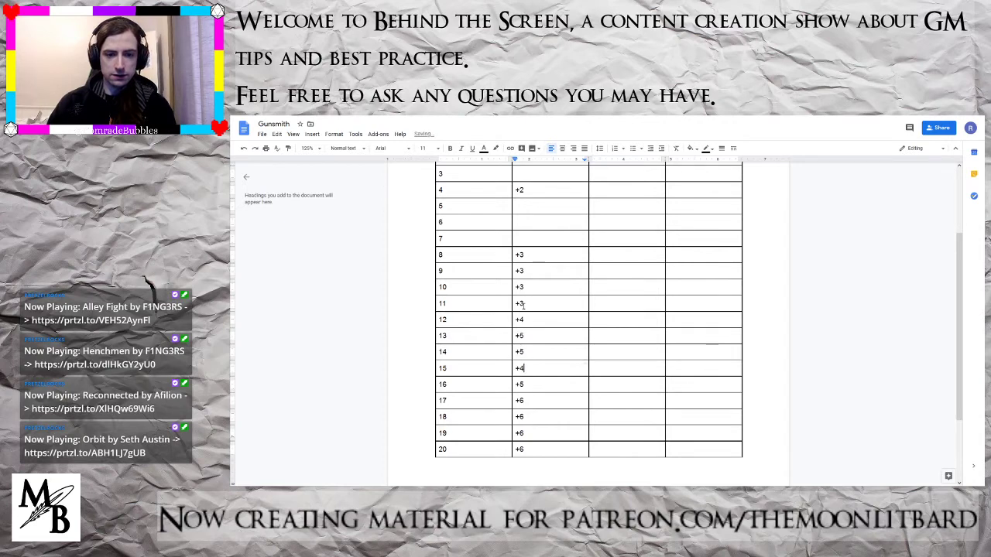
key(BackSpace)
text(5)
- Change the proficiency bonus to +4 for levels 9, 10 and 11
key(Up)
key(Up)
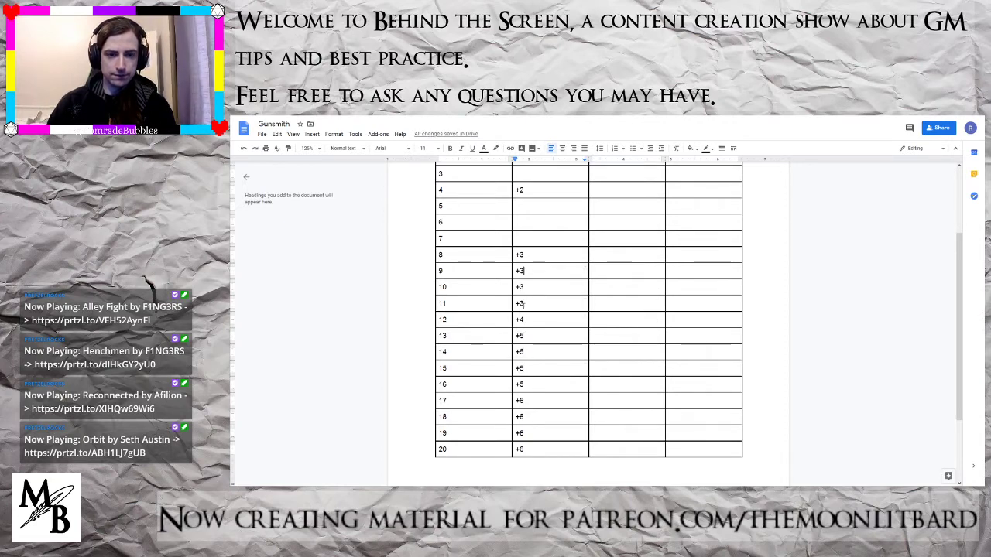
key(BackSpace)
text(4)
key(Down)
key(BackSpace)
text(4)
key(Down)
key(BackSpace)
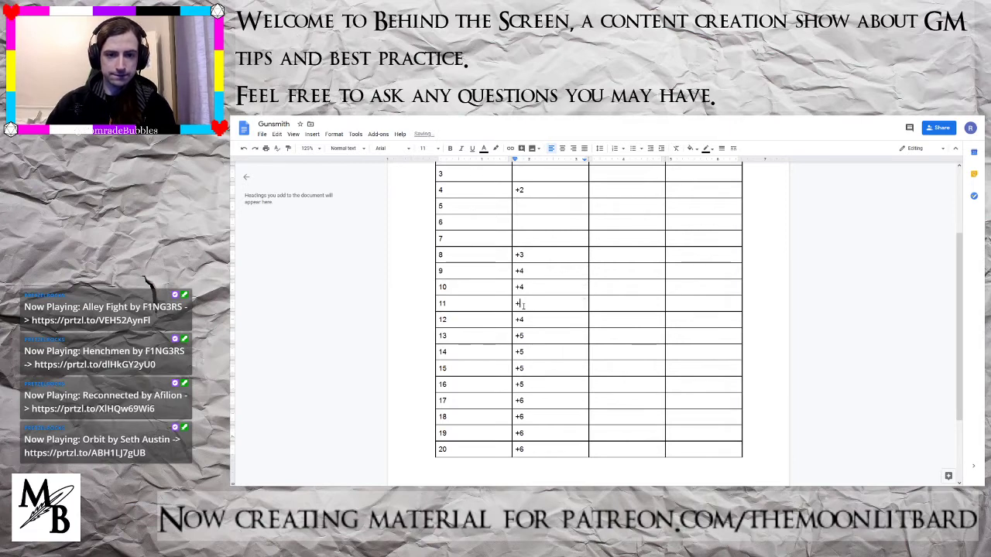
text(4)
- Fill in a proficiency bonus of +3 for levels 5, 6 and 7
key(Up)
key(Up)
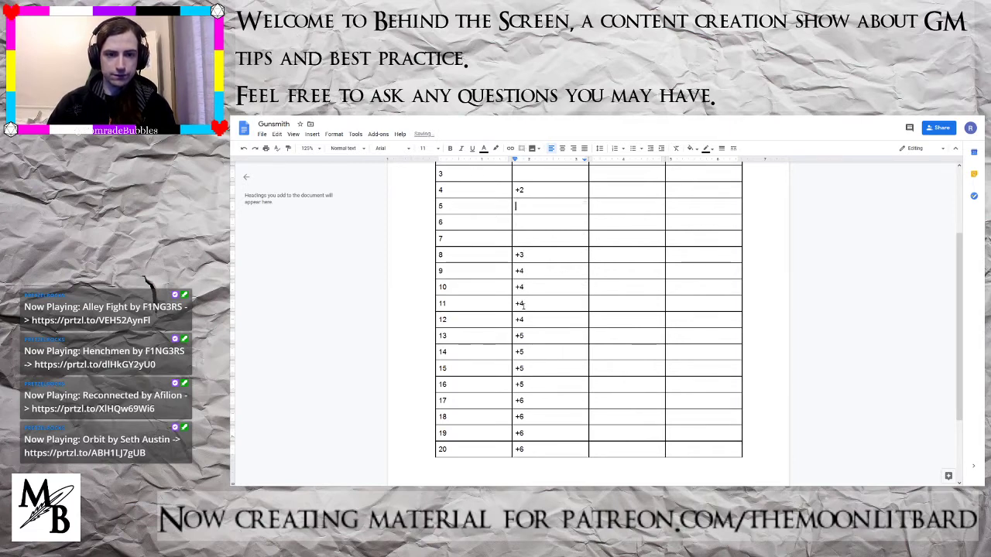
text(+3)
key(Down)
text(+3)
key(Down)
text(+3)
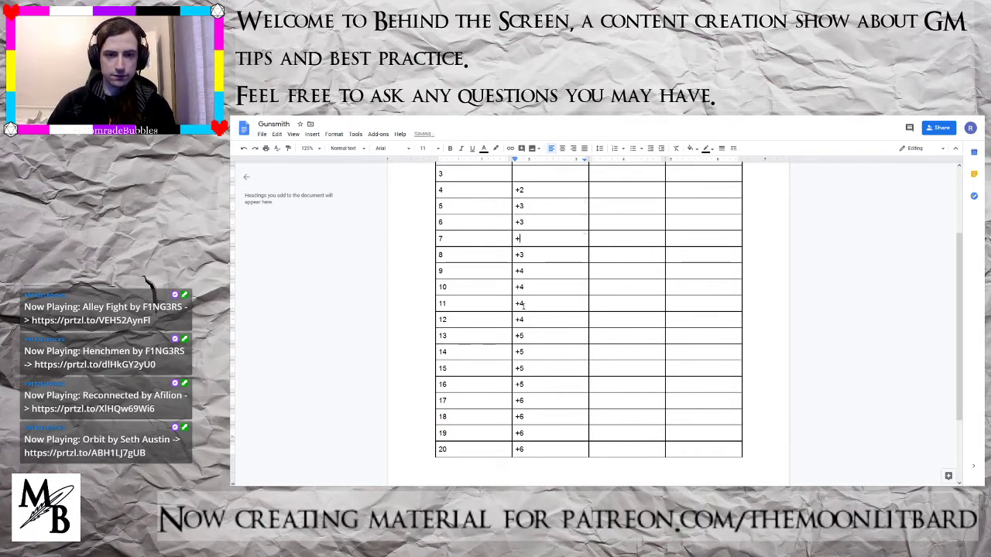
- Fill in a proficiency bonus of +2 for levels 1, 2 and 3
key(Up)
key(Up)
key(Up)
key(Up)
key(Up)
key(Up)
key(Up)
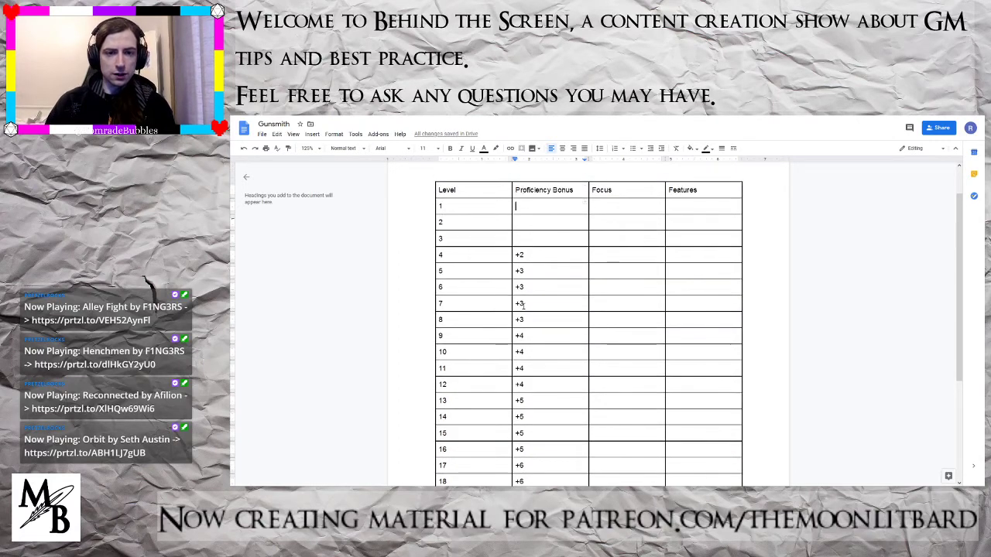
key(Down)
text(+2)
key(Down)
text(+2)
key(Down)
text(+2)
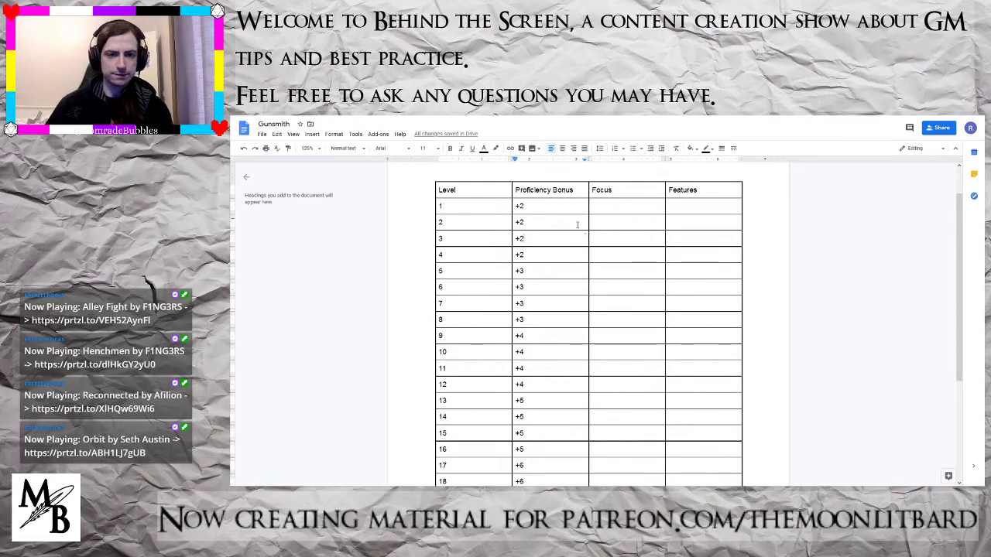
- Distribute the rows and columns of the progression table evenly
click(512, 195)
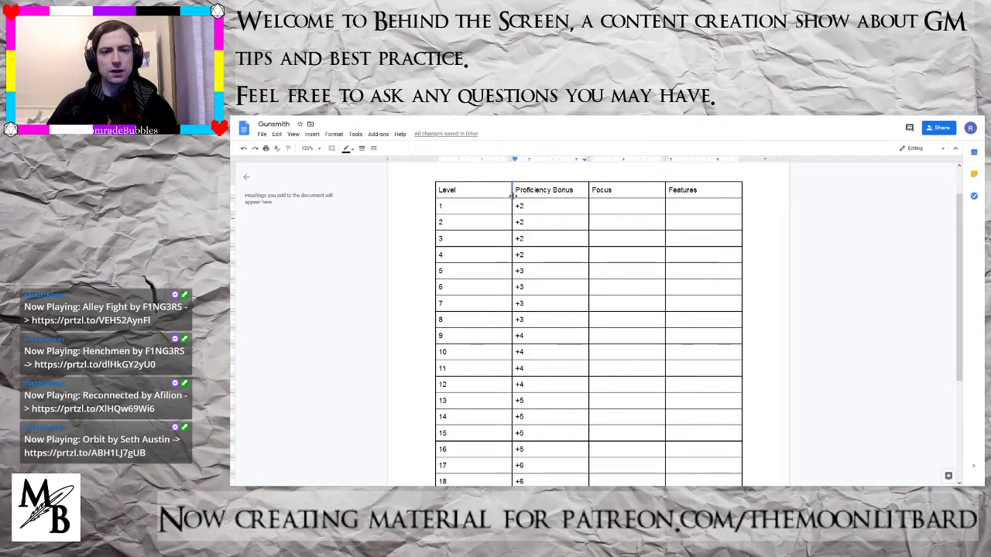
right_click(491, 195)
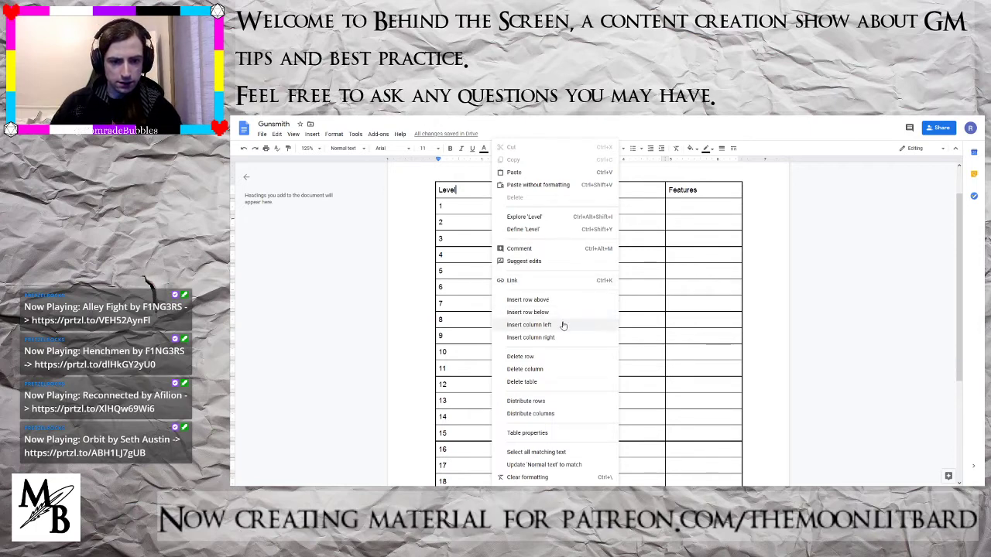
click(547, 401)
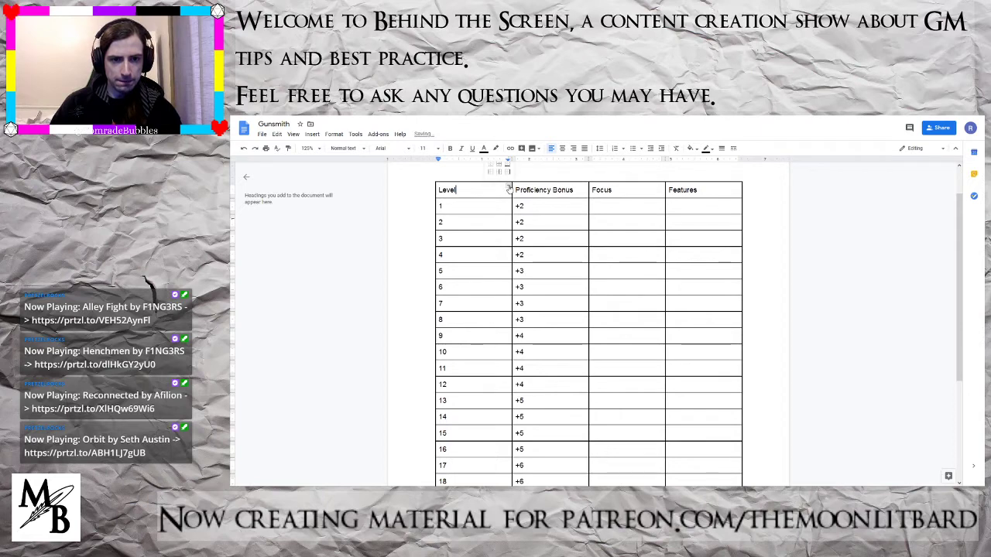
scroll(531, 190, up, 1)
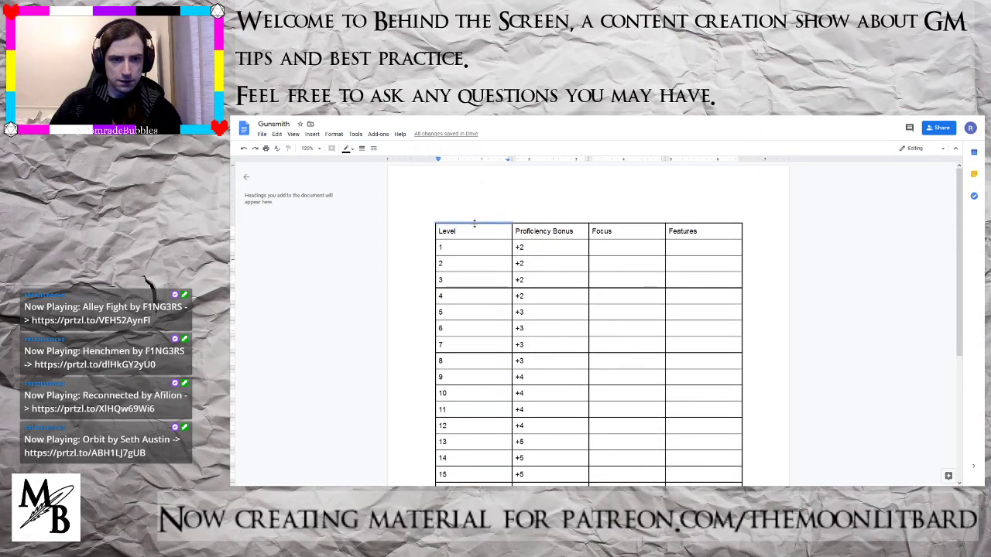
click(475, 234)
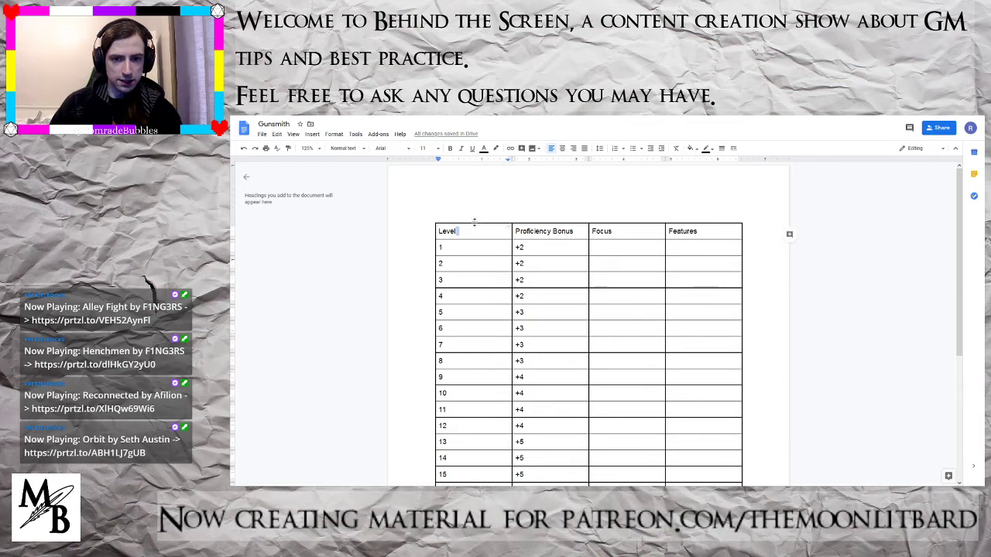
right_click(471, 231)
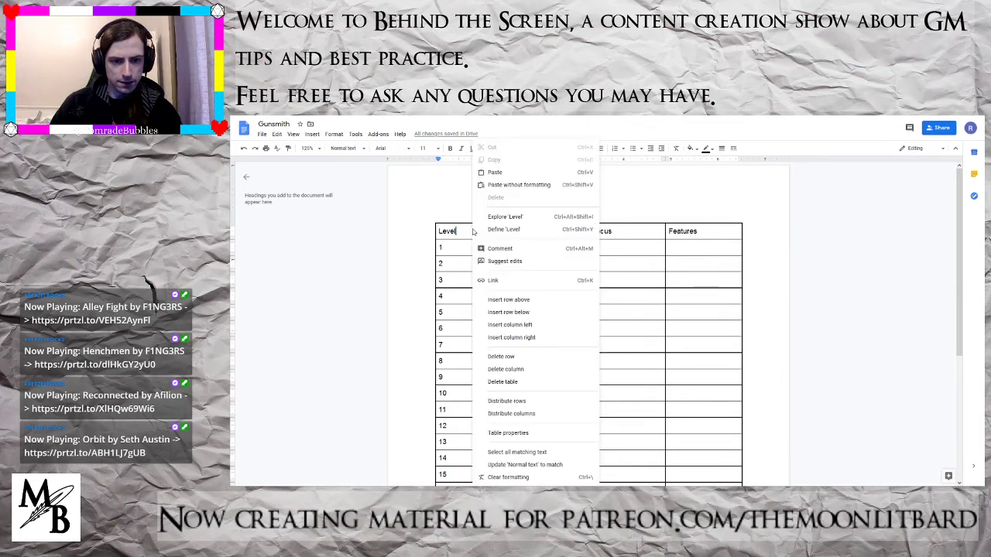
click(535, 417)
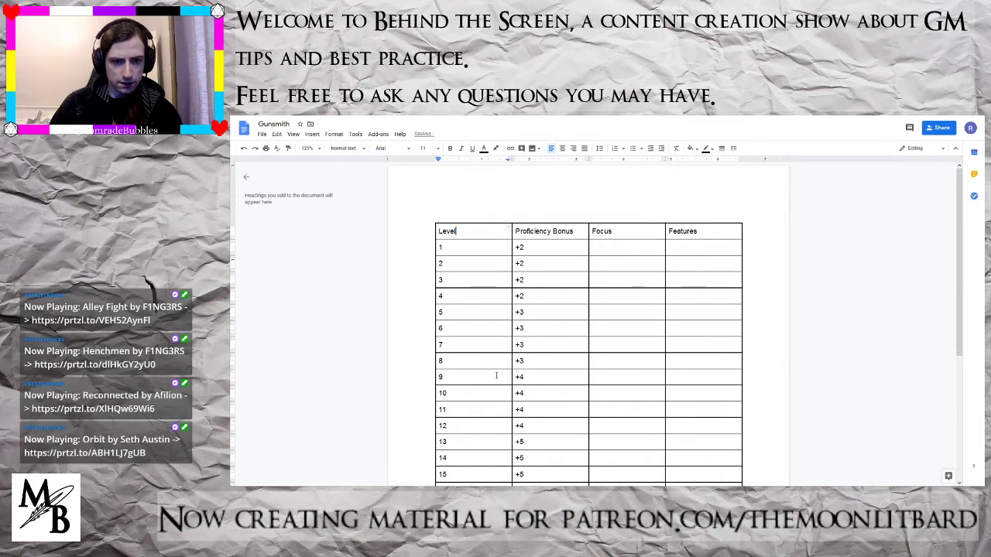
scroll(536, 416, down, 5)
click(449, 377)
drag(450, 364, 456, 231)
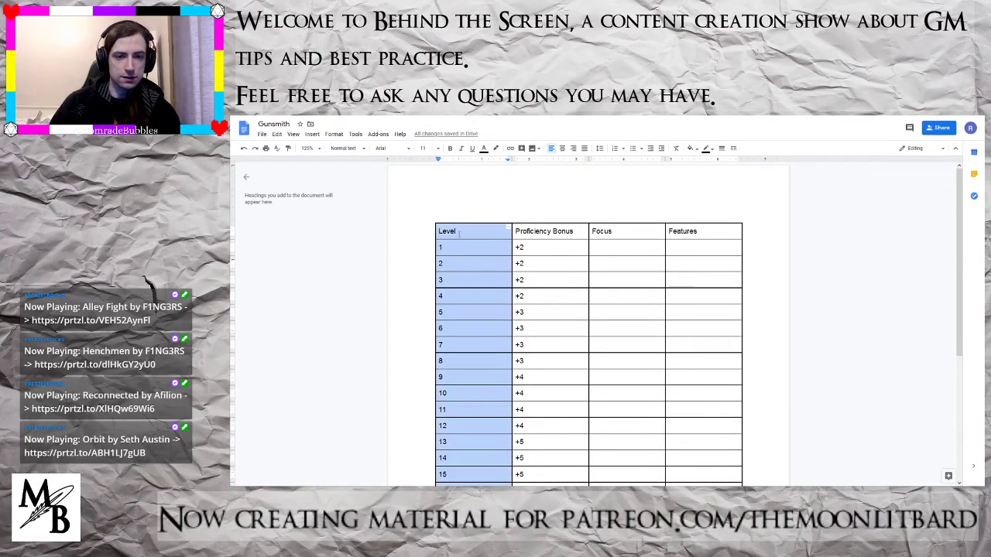
right_click(478, 238)
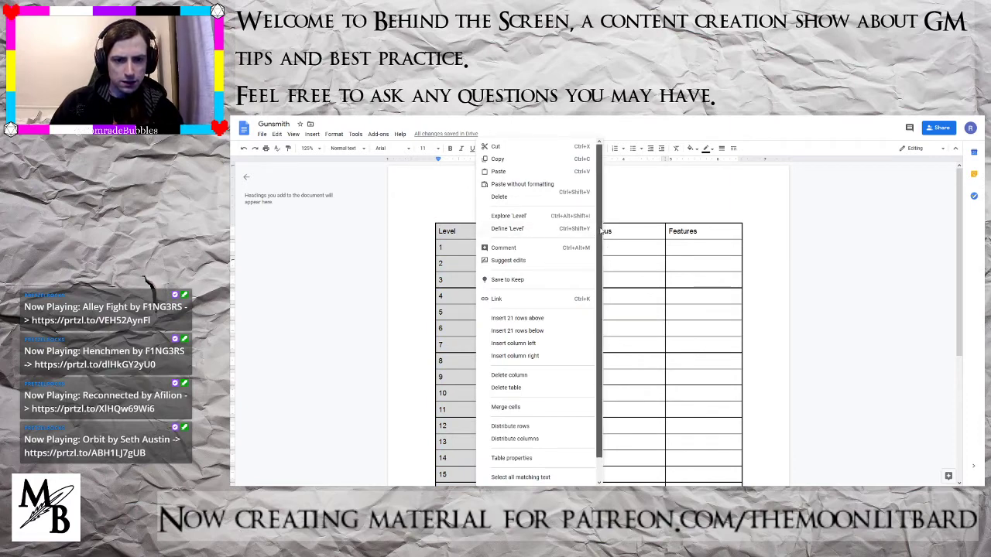
scroll(601, 254, down, 1)
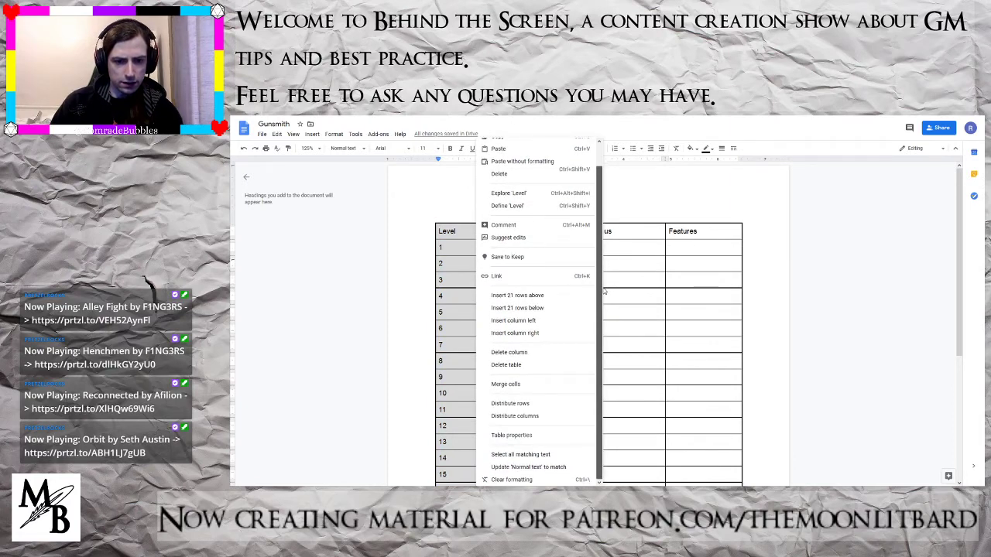
click(633, 304)
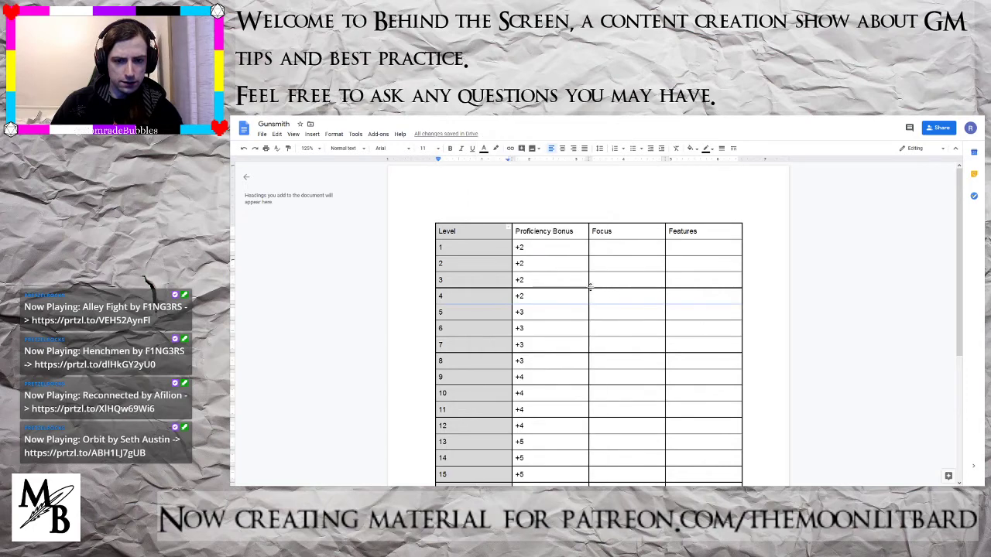
- Narrow the Level, Proficiency Bonus and Focus columns close to their header text, leaving the remaining table width to Features
drag(508, 231, 470, 242)
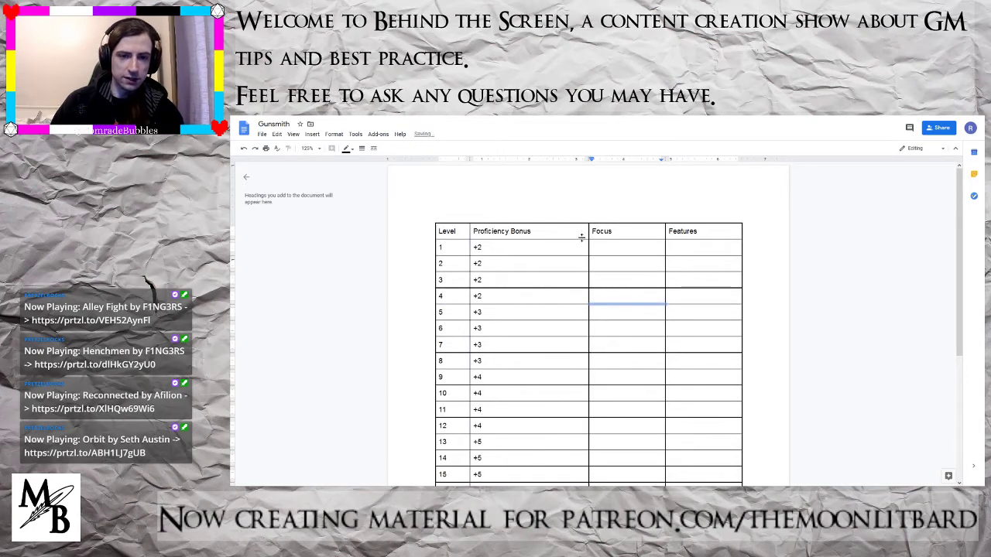
drag(588, 230, 534, 233)
drag(665, 233, 571, 232)
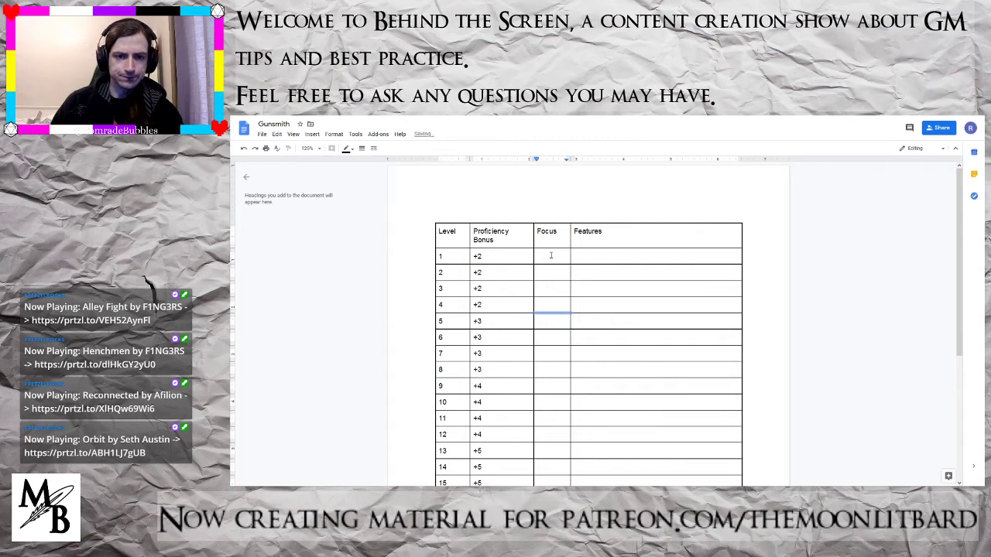
- Enter a focus value of 1 for each of the levels 1 to 8
click(548, 256)
text(+1)
key(BackSpace)
key(BackSpace)
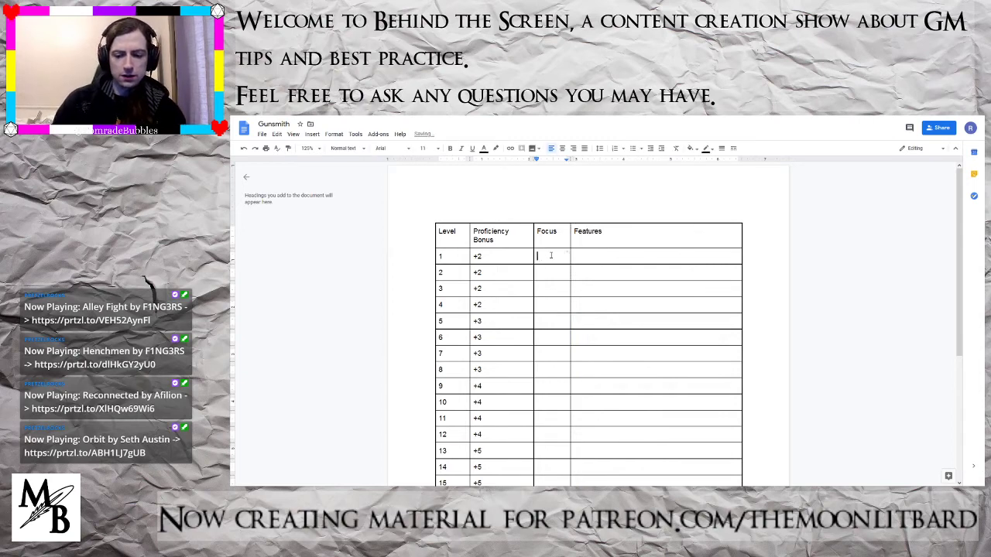
text(1)
key(Down)
key(1)
key(Down)
key(1)
key(Down)
key(1)
key(Down)
key(1)
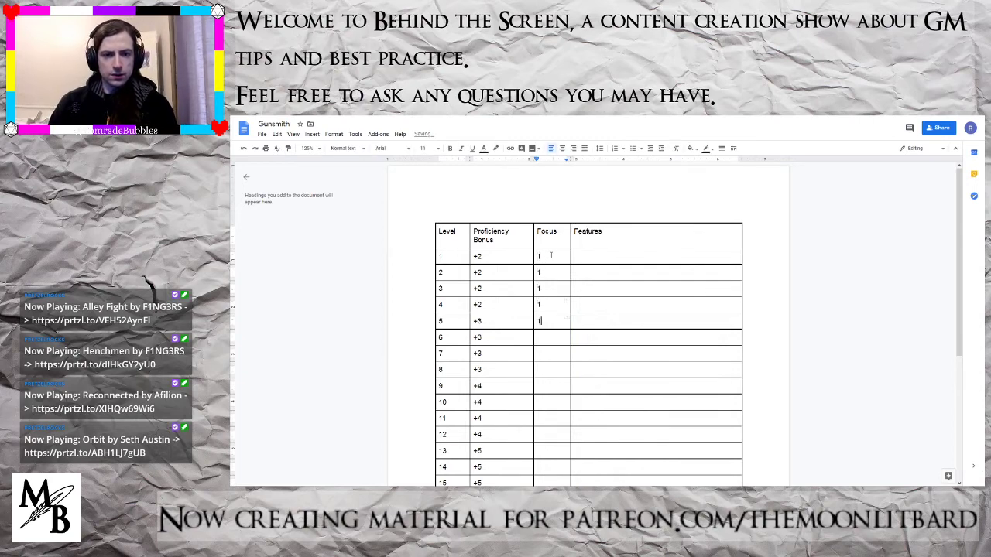
key(Down)
key(1)
key(Down)
key(1)
key(Down)
key(1)
- Enter a focus value of 2 for each of the levels 9 to 16
key(Down)
key(2)
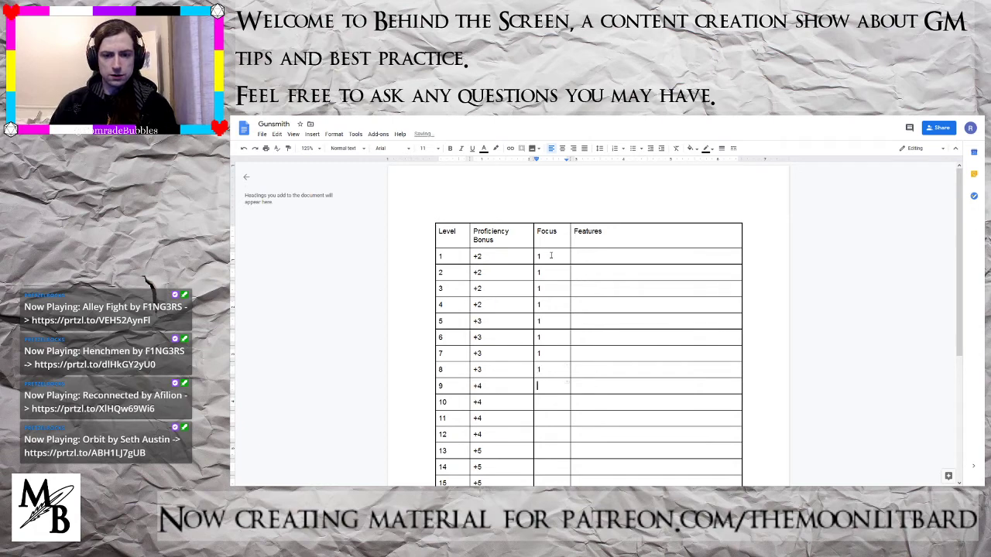
key(Down)
key(2)
key(Down)
key(2)
key(Down)
key(2)
key(Down)
key(2)
key(Down)
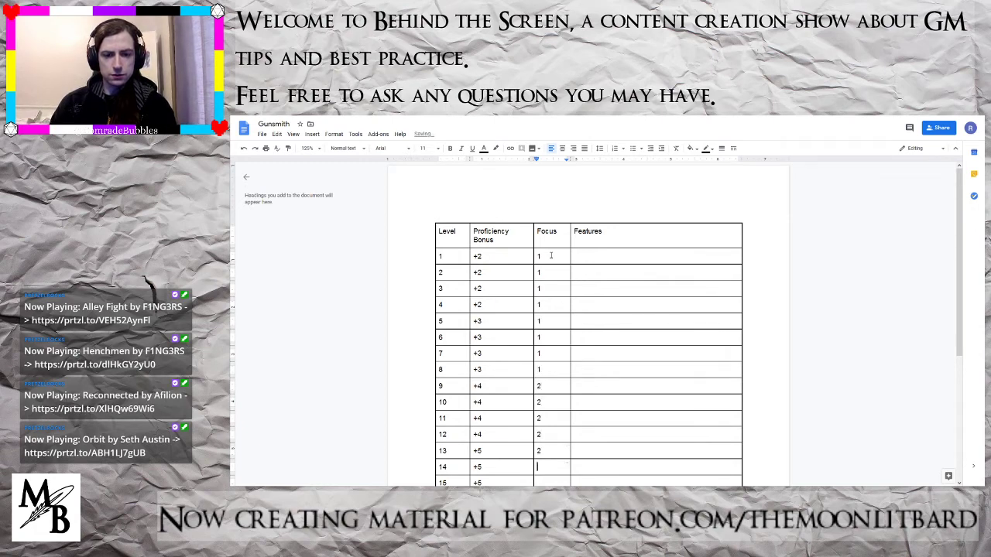
key(2)
key(Down)
key(2)
key(Down)
key(2)
- Enter a focus value of 3 for each of the levels 17 to 20
key(Down)
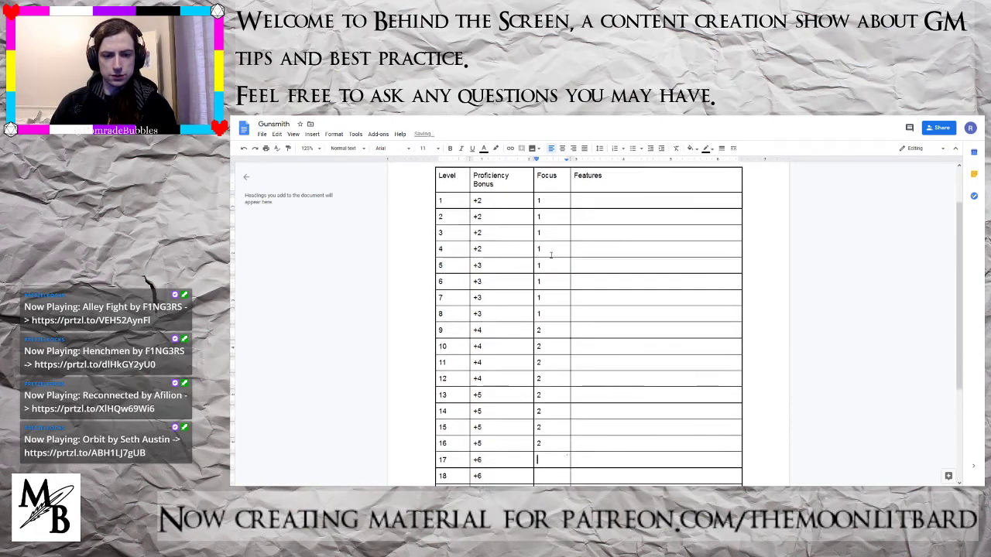
key(3)
key(Down)
key(3)
key(Down)
text(3)
key(Down)
text(3)
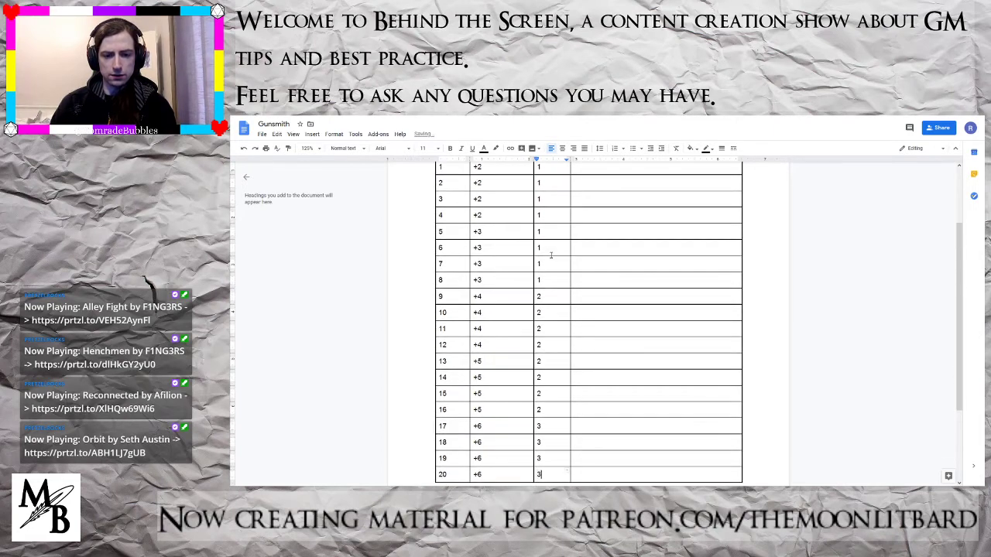
key(Down)
text(3)
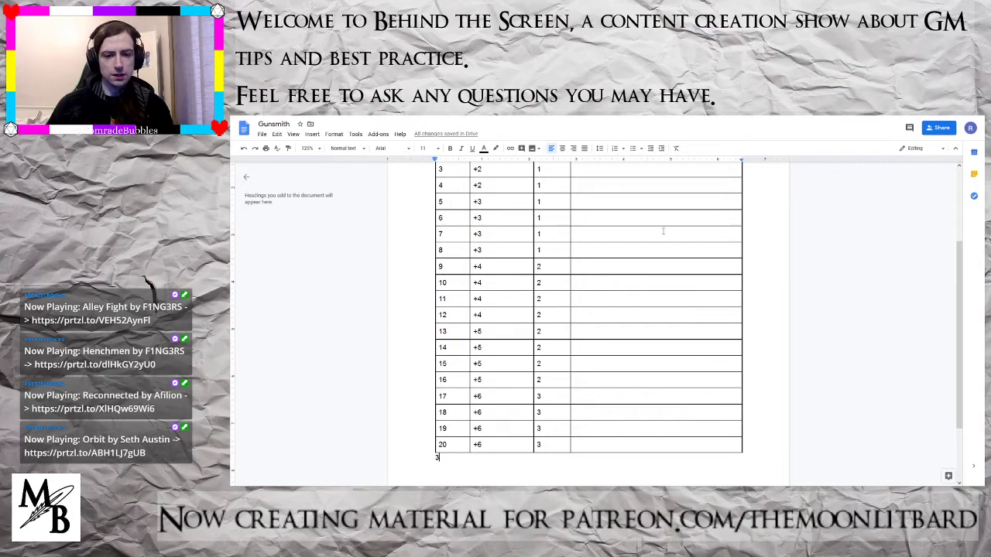
scroll(686, 283, up, 2)
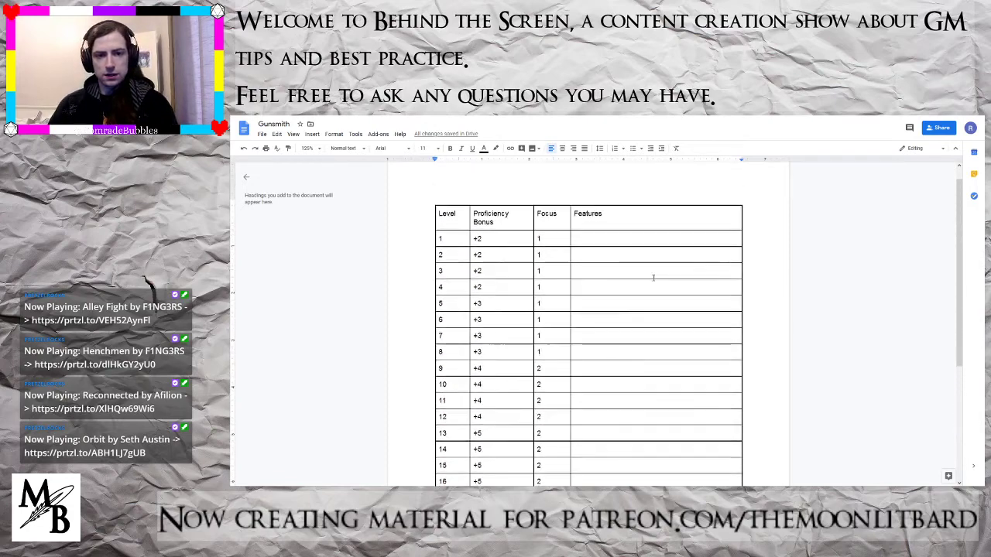
scroll(681, 281, down, 2)
scroll(652, 279, up, 2)
scroll(652, 279, up, 1)
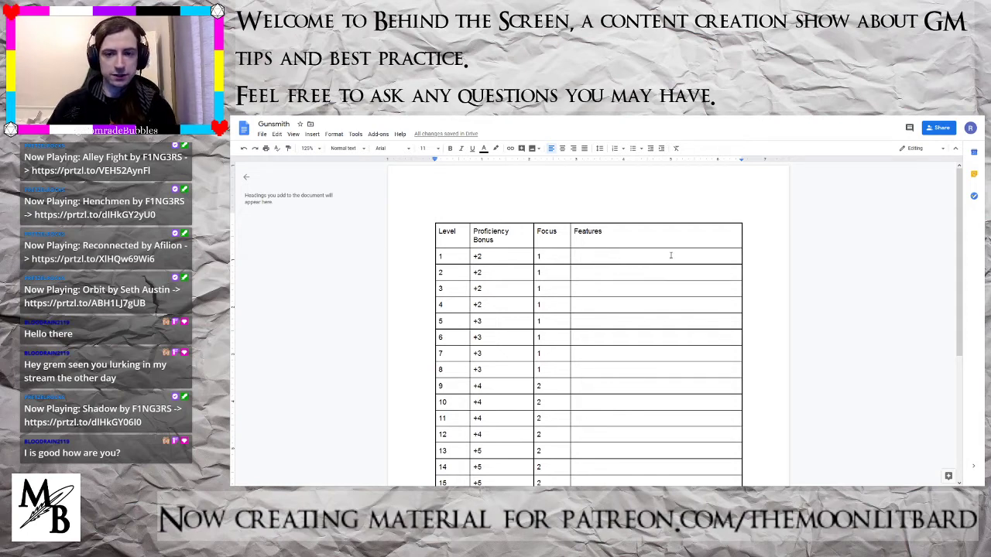
scroll(671, 256, down, 5)
scroll(670, 261, up, 4)
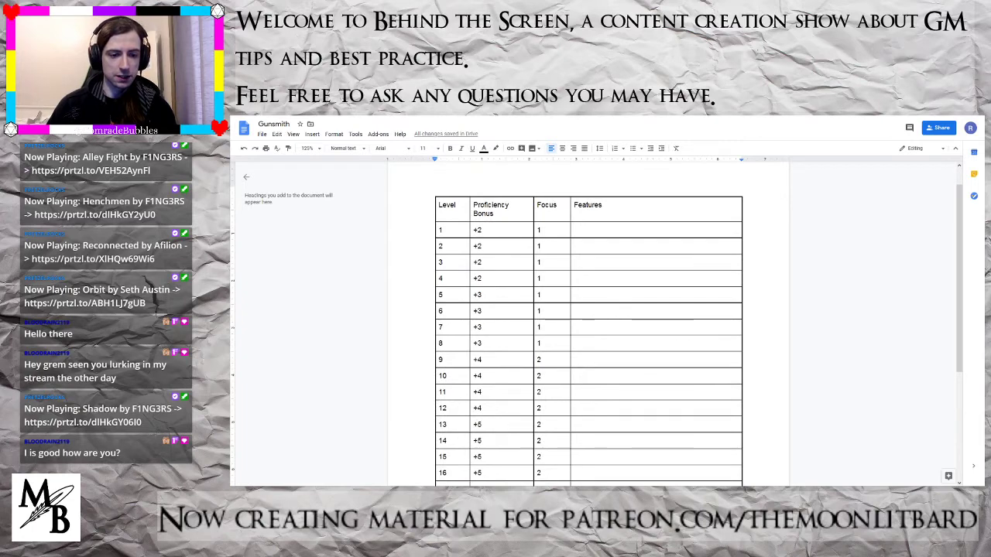
- Enter "Focus, Aim" as the features gained at level 1
click(582, 230)
text(Fo)
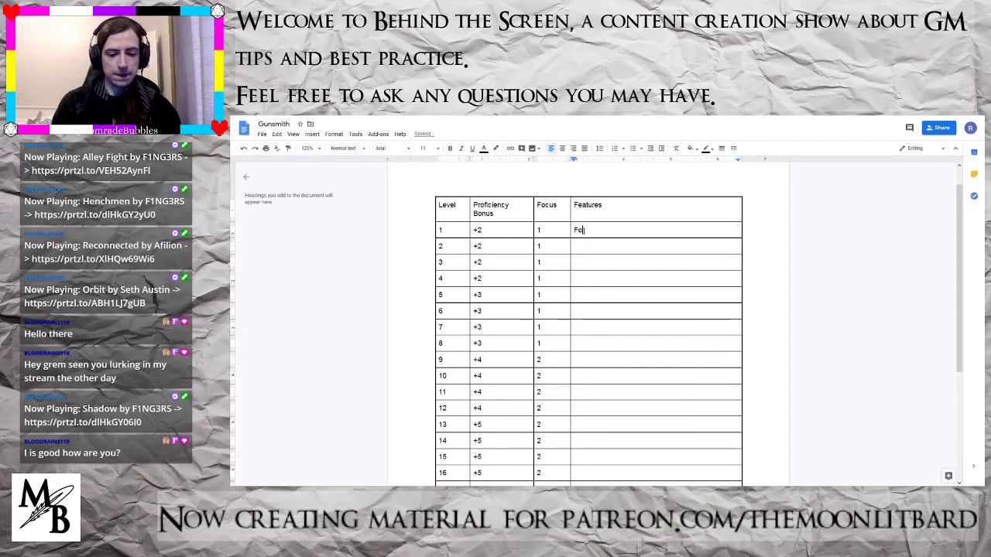
text(cus, Aim)
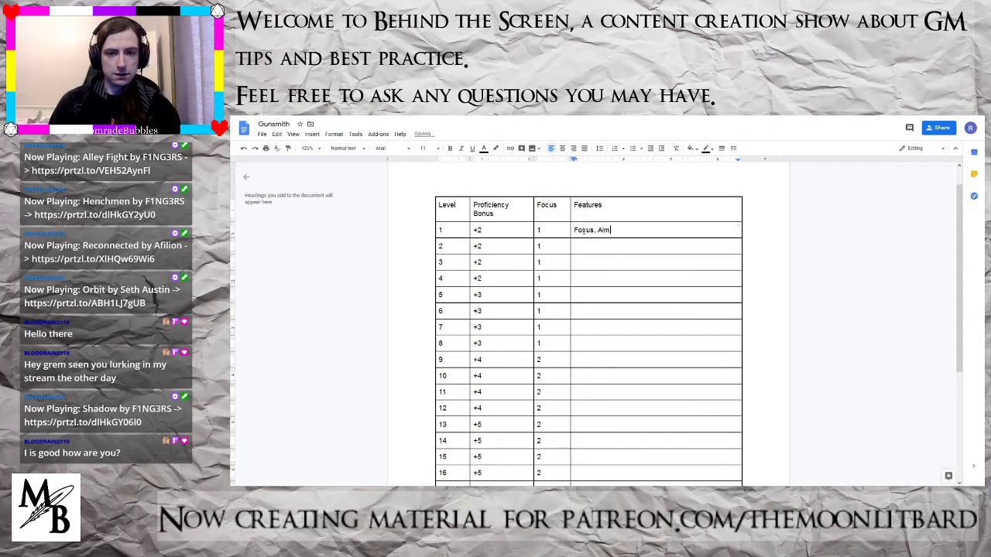
- Enter "Snapshot" as the feature gained at level 2 and "Style Feature" at level 3
key(Down)
text(Snapshot)
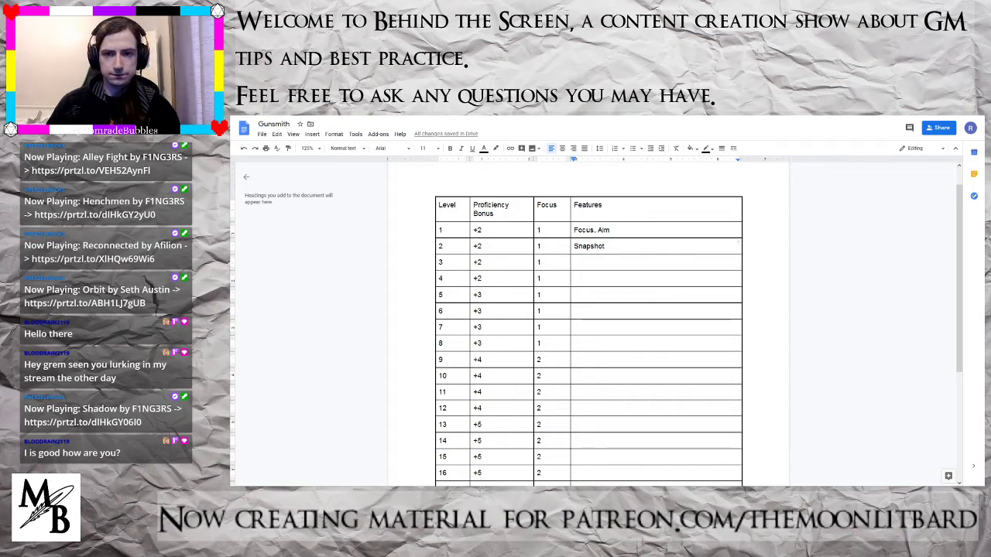
click(620, 263)
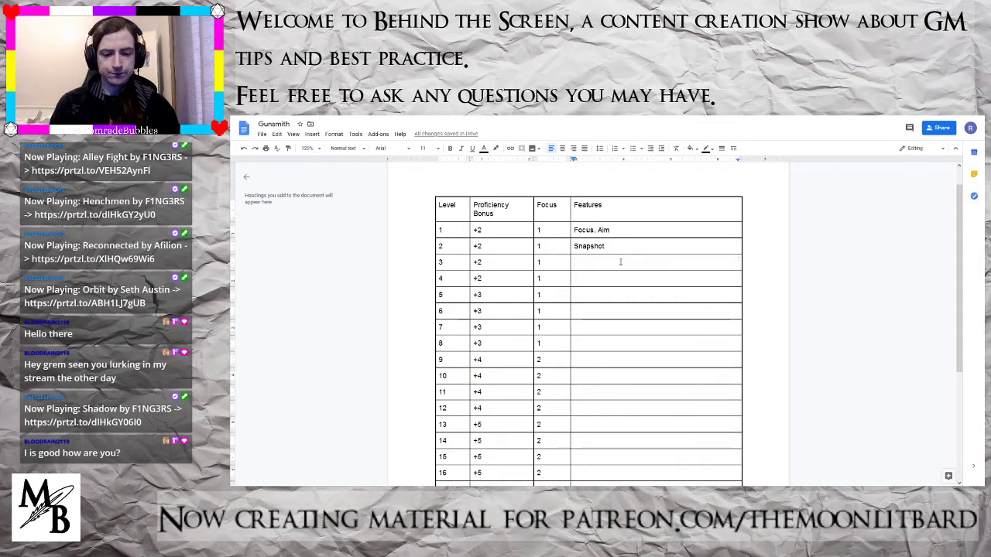
text(Spiri)
key(BackSpace)
key(BackSpace)
key(BackSpace)
key(BackSpace)
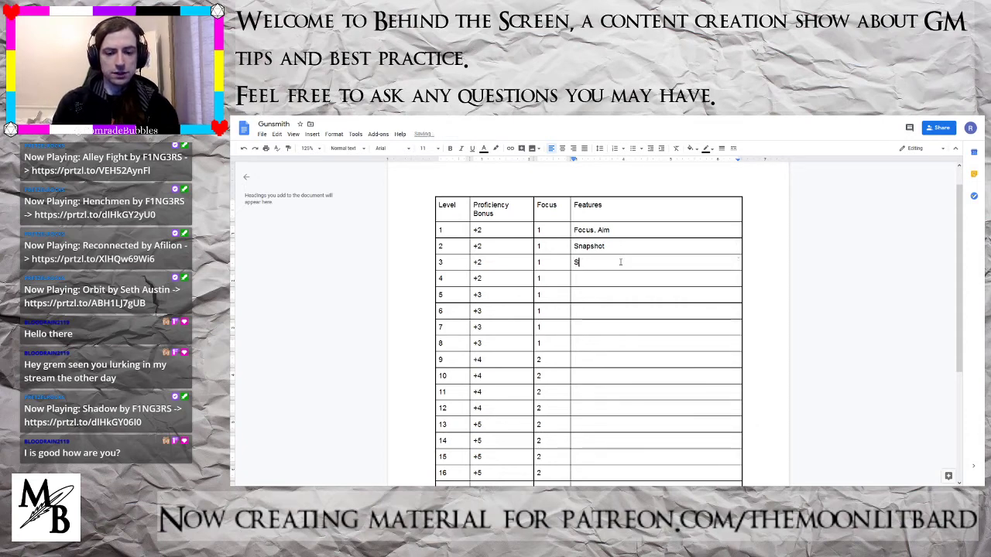
text(tyle Feature)
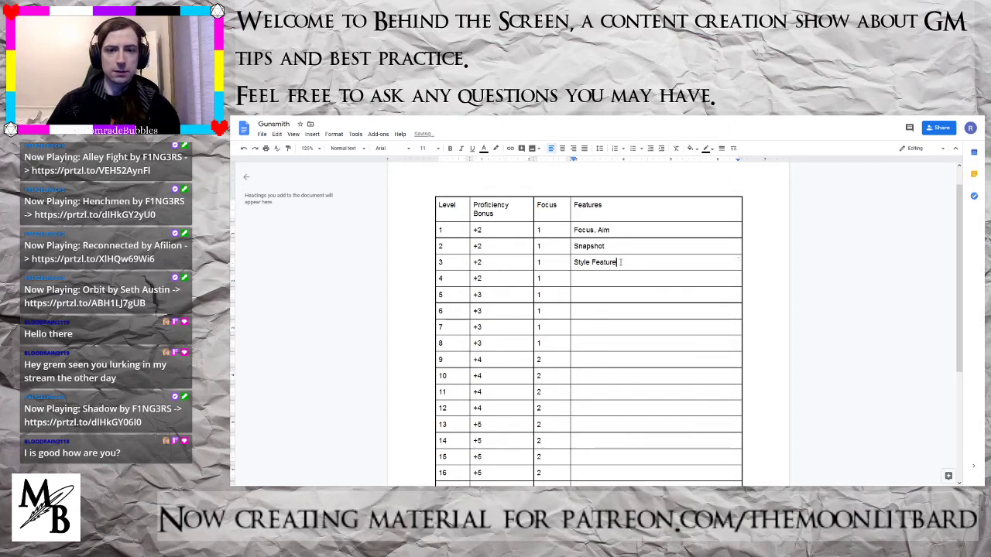
- Copy "Style Feature" from level 3 into the features cells of levels 6, 10 and 14
drag(621, 263, 555, 264)
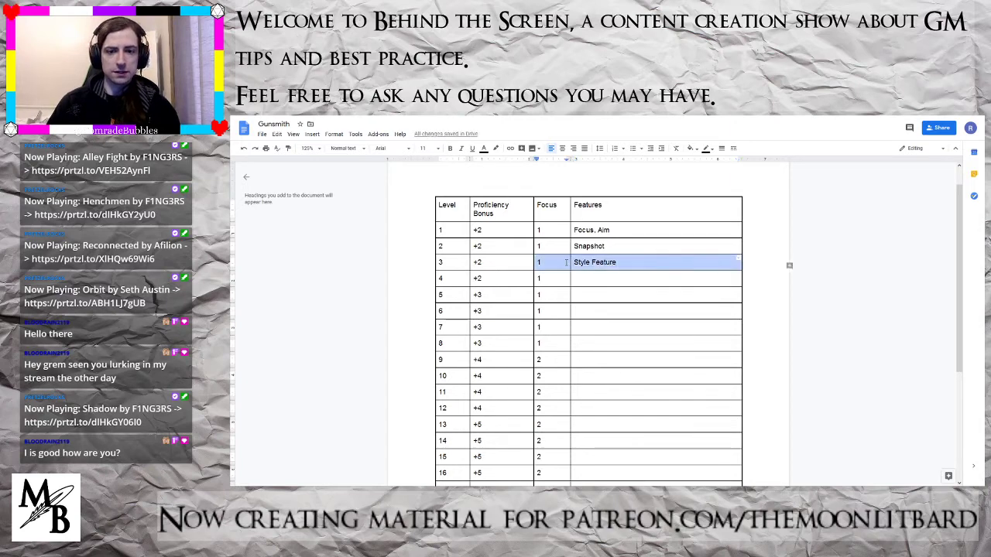
click(613, 263)
drag(618, 263, 574, 266)
key(ctrl+c)
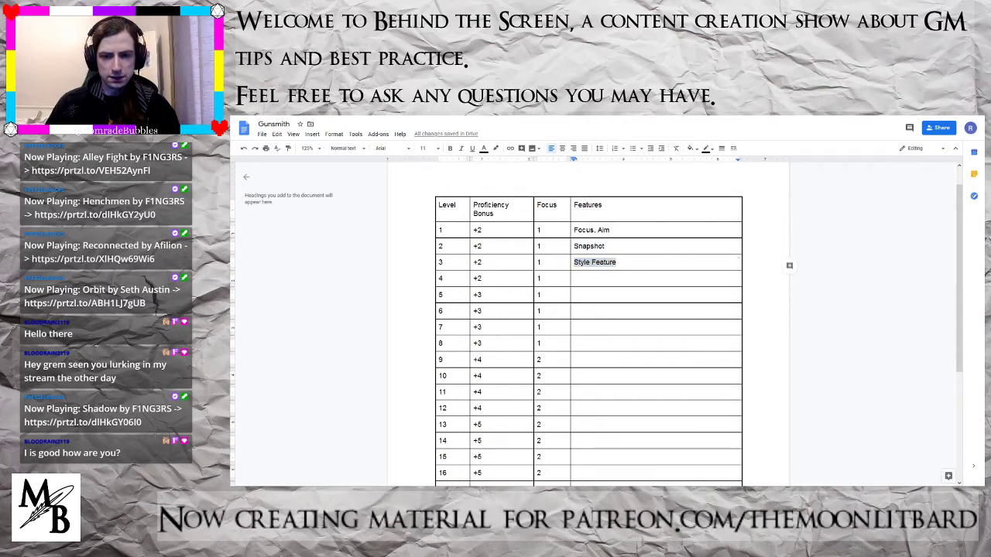
click(592, 314)
key(ctrl+v)
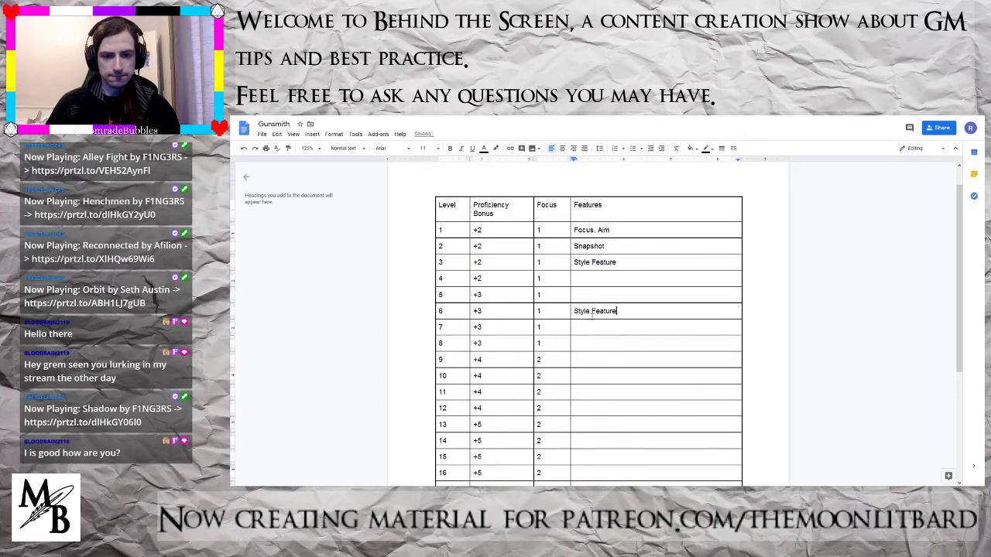
click(582, 376)
key(ctrl+v)
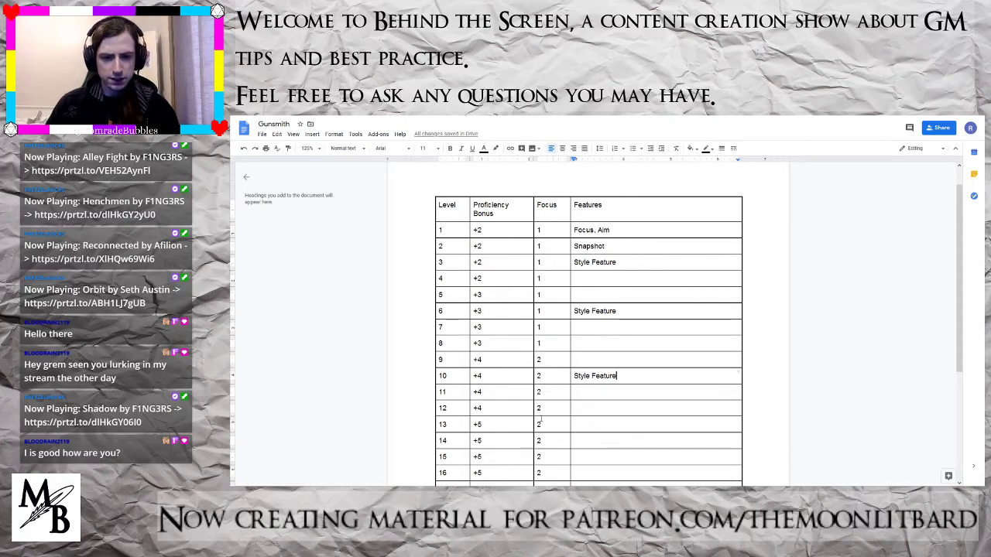
click(571, 445)
key(ctrl+v)
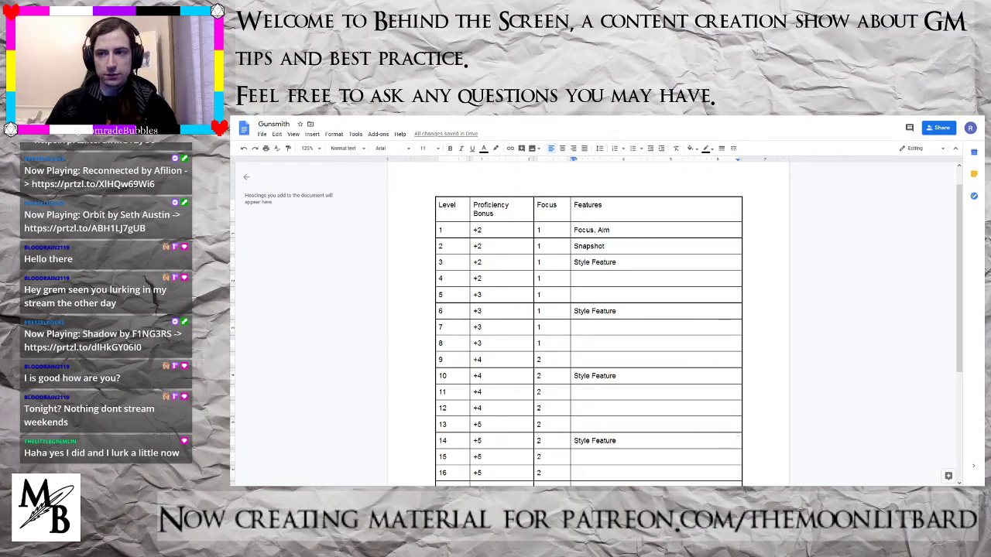
- Enter "Ability Score Improvement" as the feature gained at level 4
click(595, 278)
text(Ab)
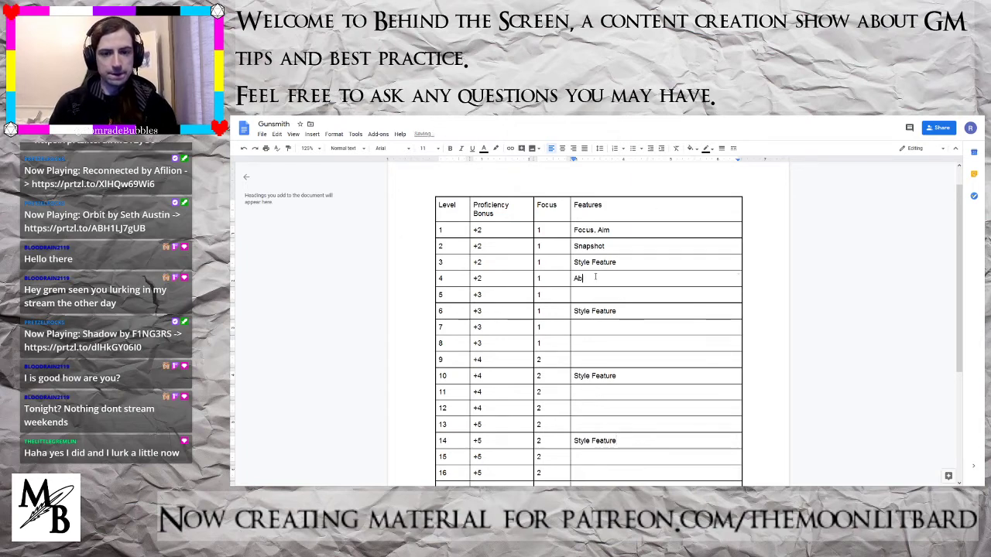
text(ility Score Infro)
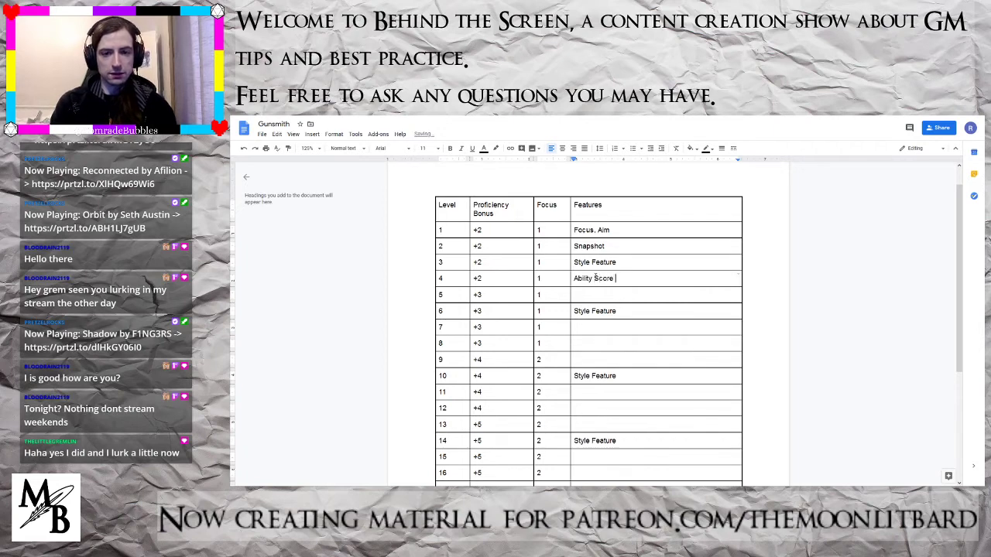
key(BackSpace)
key(BackSpace)
key(BackSpace)
key(BackSpace)
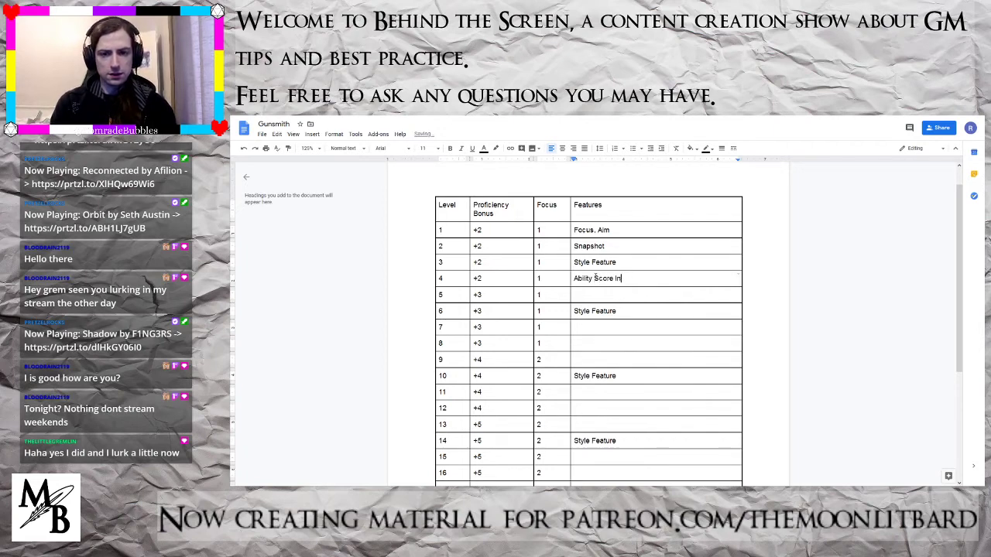
text(mprovement)
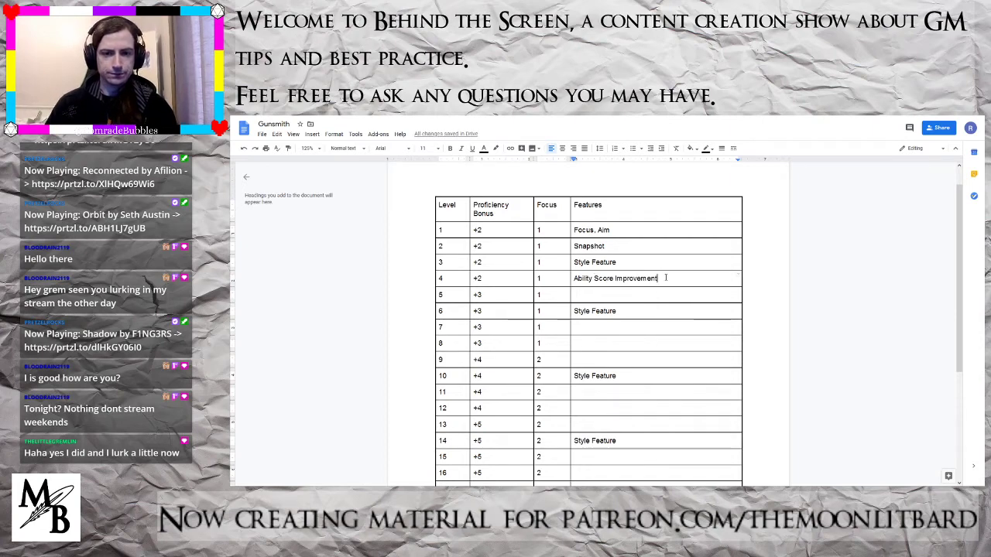
- Copy "Ability Score Improvement" from level 4 into the features cells of levels 8, 16 and 19
drag(659, 278, 575, 278)
key(ctrl+c)
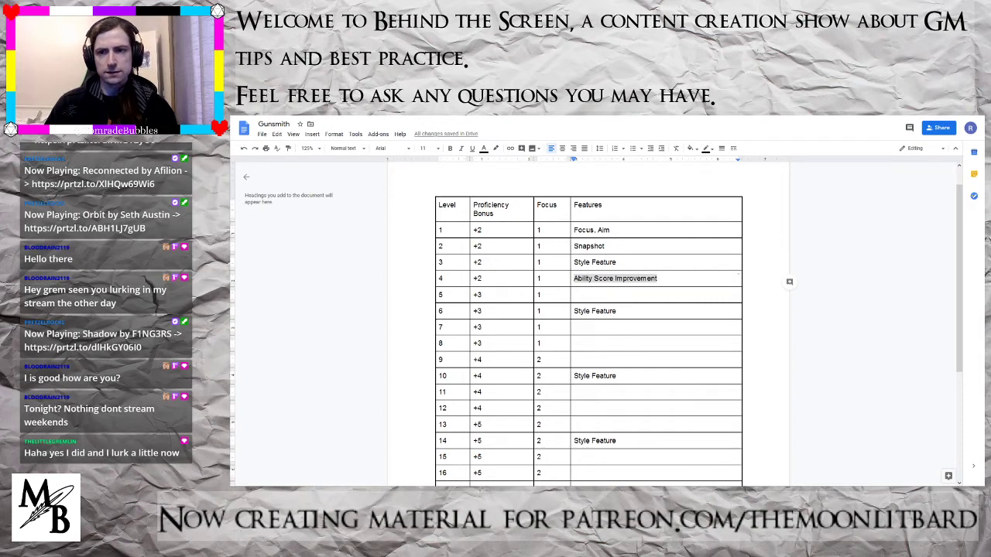
click(615, 339)
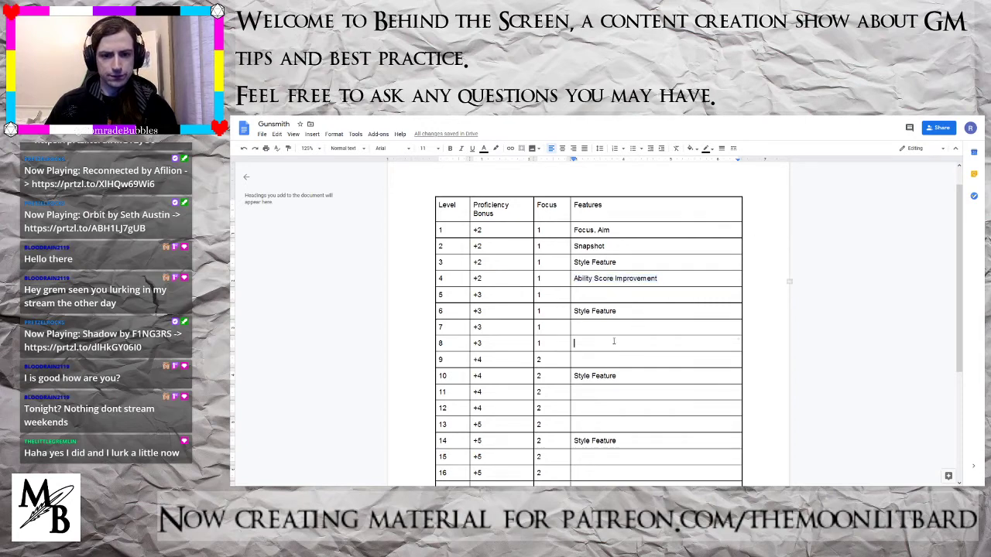
key(ctrl+v)
scroll(612, 341, down, 3)
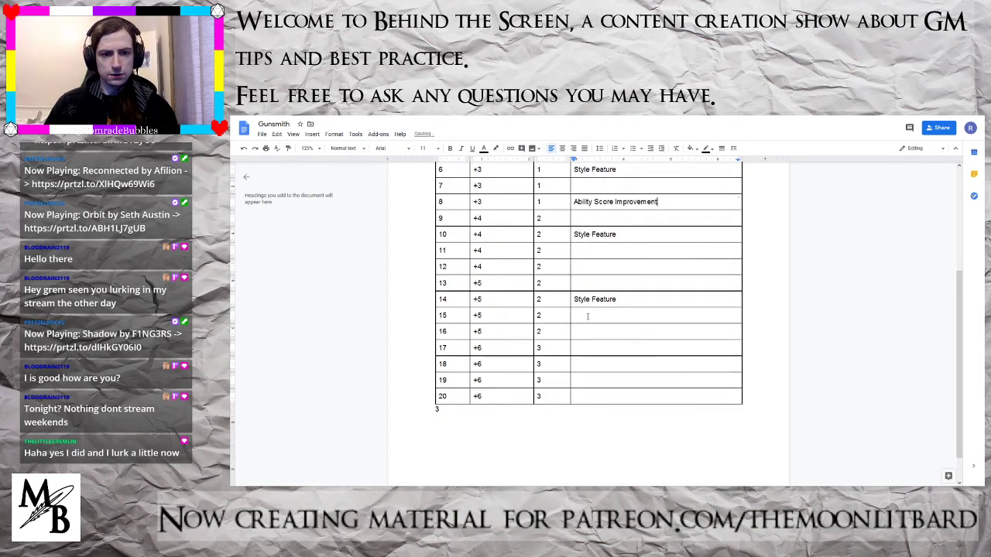
click(582, 331)
key(ctrl+v)
click(585, 380)
key(ctrl+v)
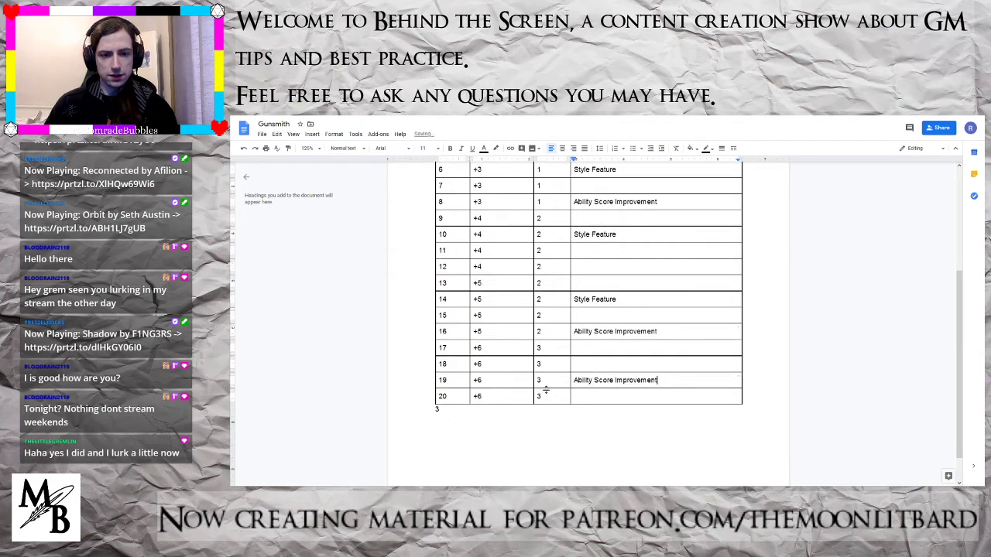
- Delete the stray 3 below the progression table
click(438, 412)
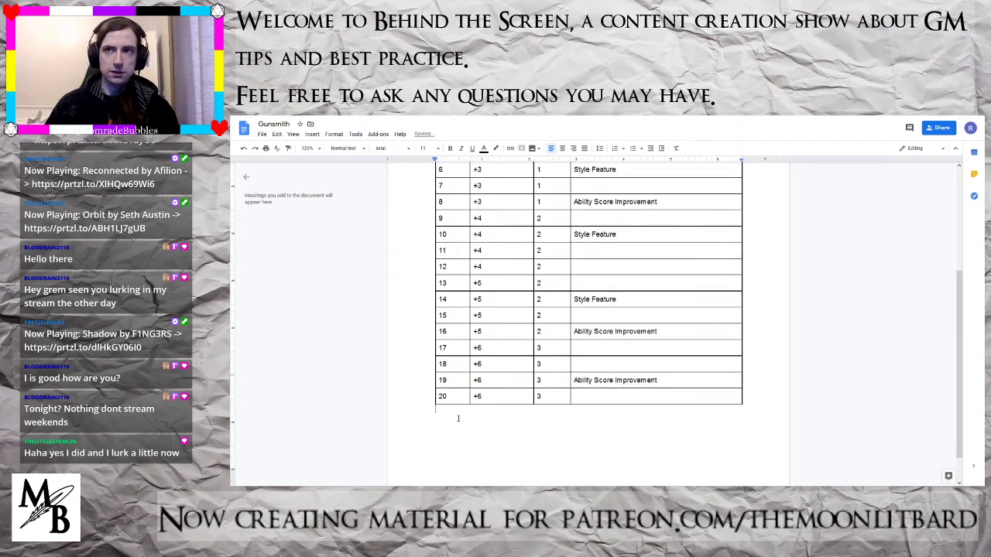
scroll(609, 384, up, 3)
scroll(609, 383, up, 1)
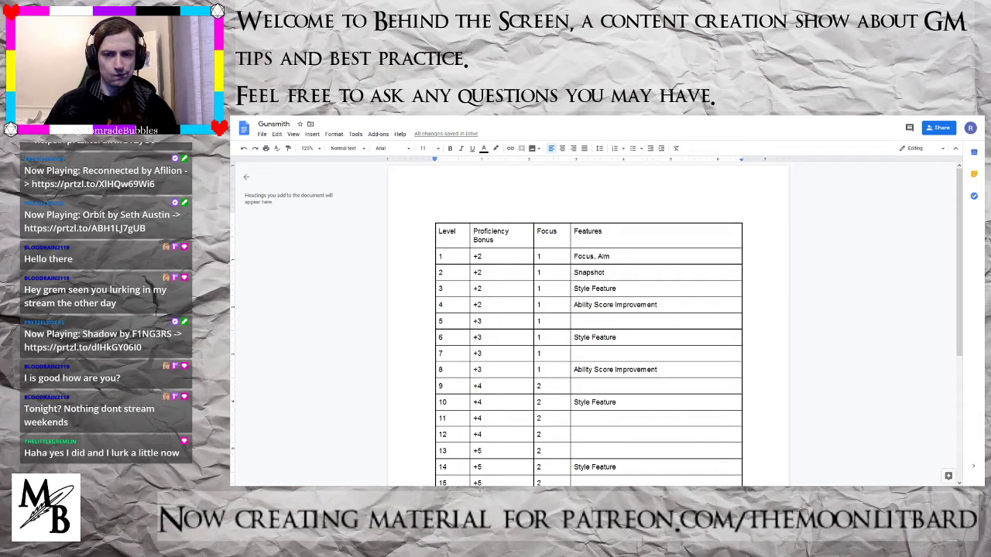
- Enter "Called Shot" as the feature gained at level 5 and "Danger Close" at level 7
click(585, 320)
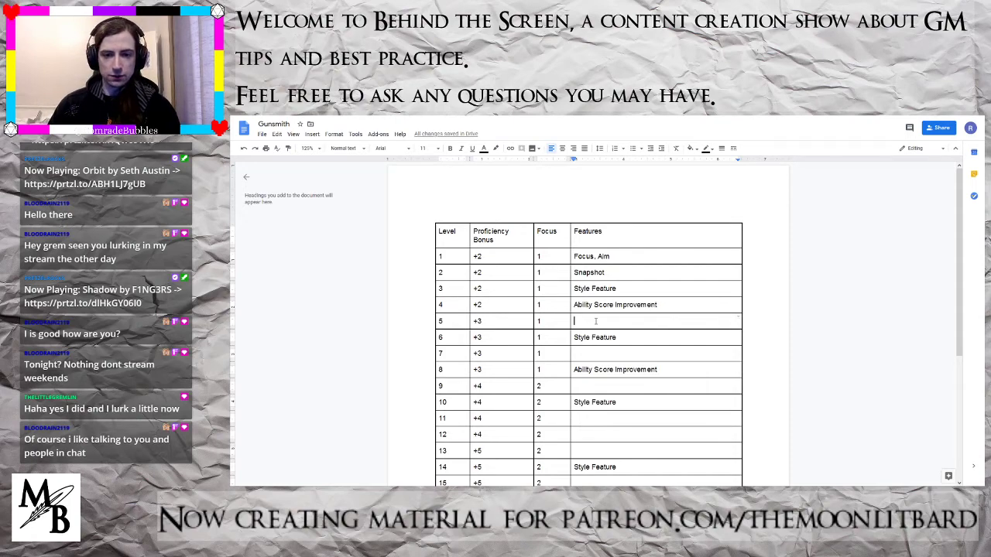
text(Called Shot)
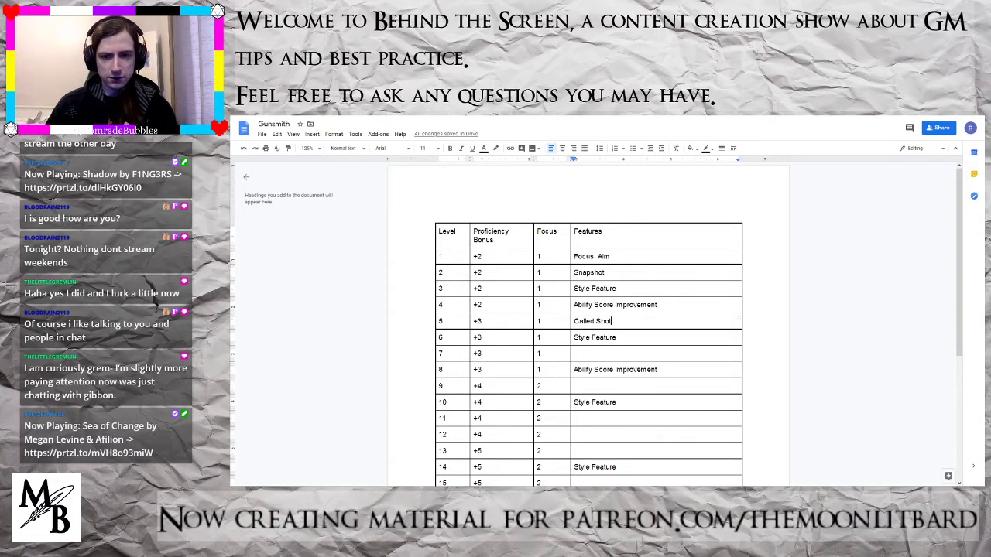
click(622, 360)
text(Dan)
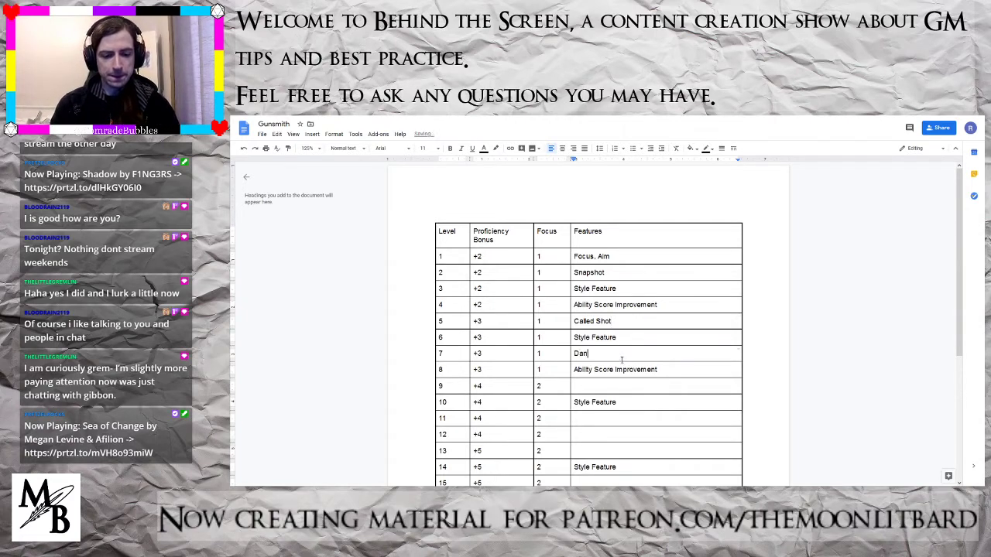
text(ger Close)
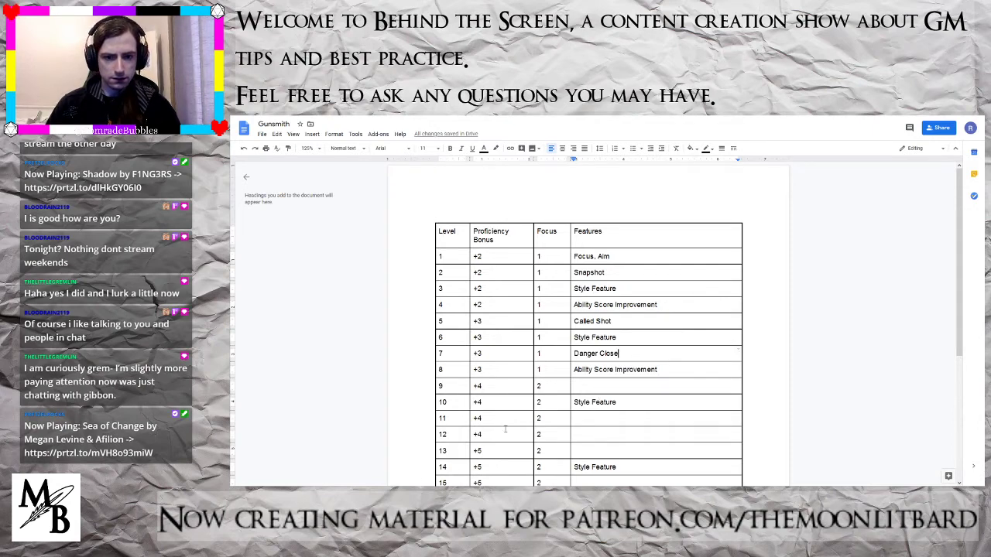
- Enter "Dodge Roll" as the feature gained at level 9 and "Gunsmithing, Improved Aim" at level 11
click(598, 389)
text(Dodge Roll)
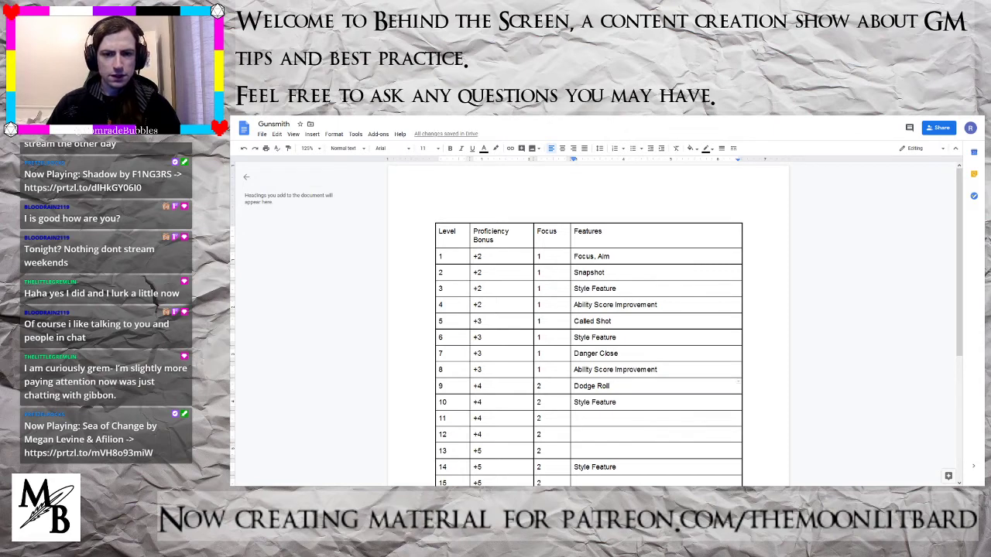
click(591, 418)
text(We)
key(BackSpace)
key(BackSpace)
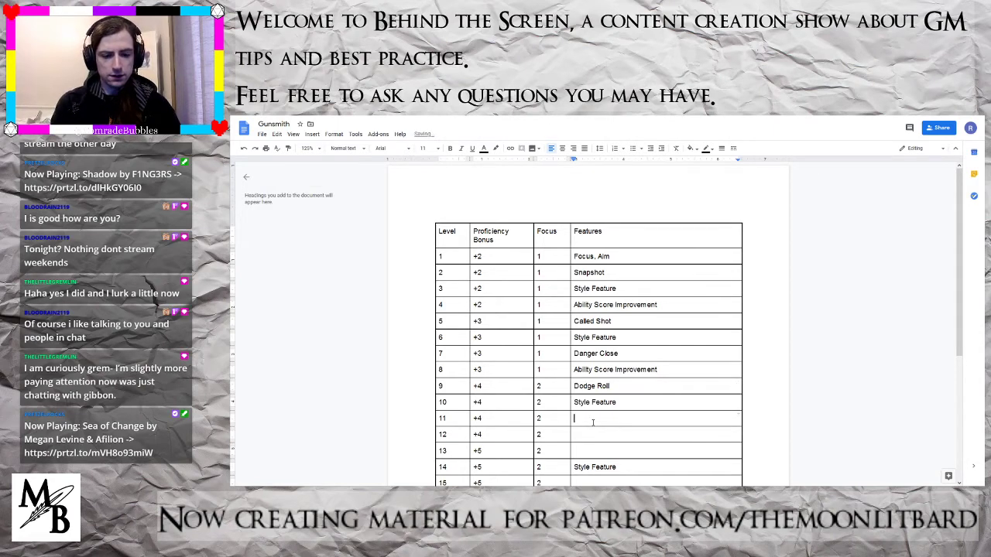
text(Gunsmithing)
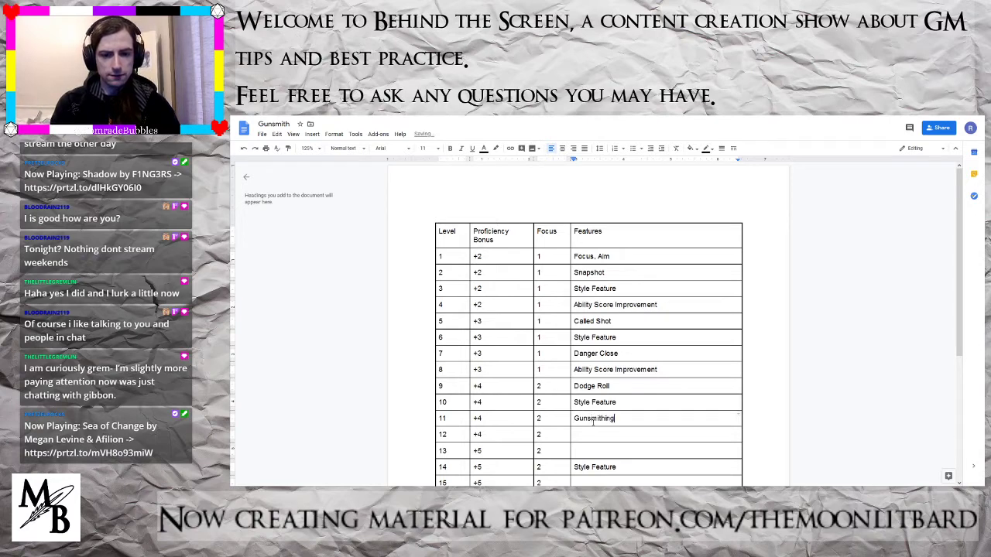
text(, Improved Aim)
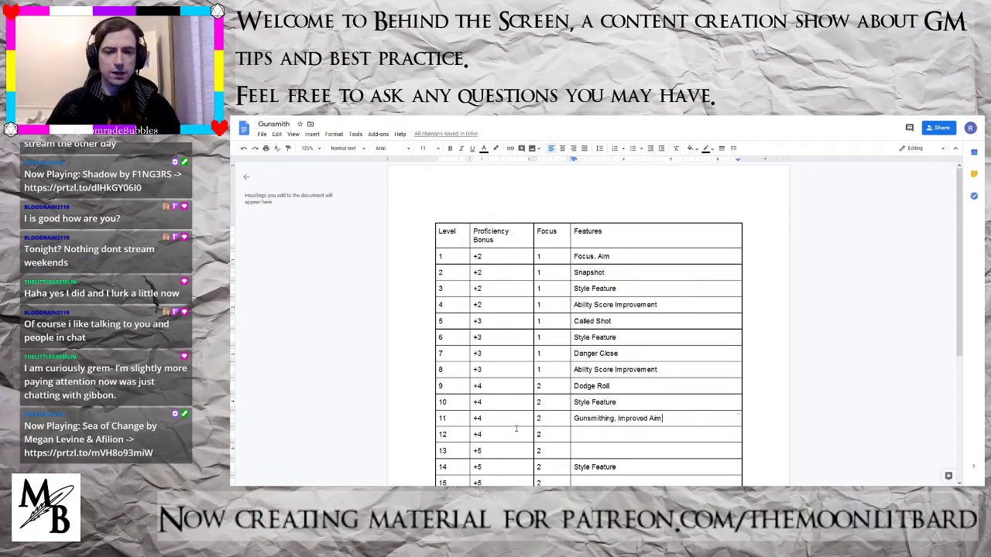
- Enter "Calm Mind" as the feature at level 12 and copy it to level 13
scroll(565, 395, down, 3)
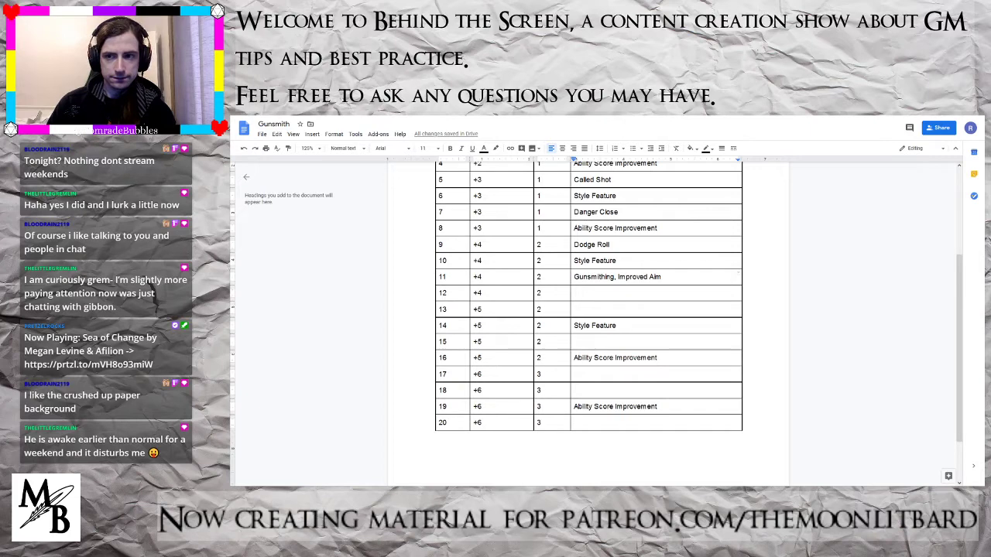
click(621, 299)
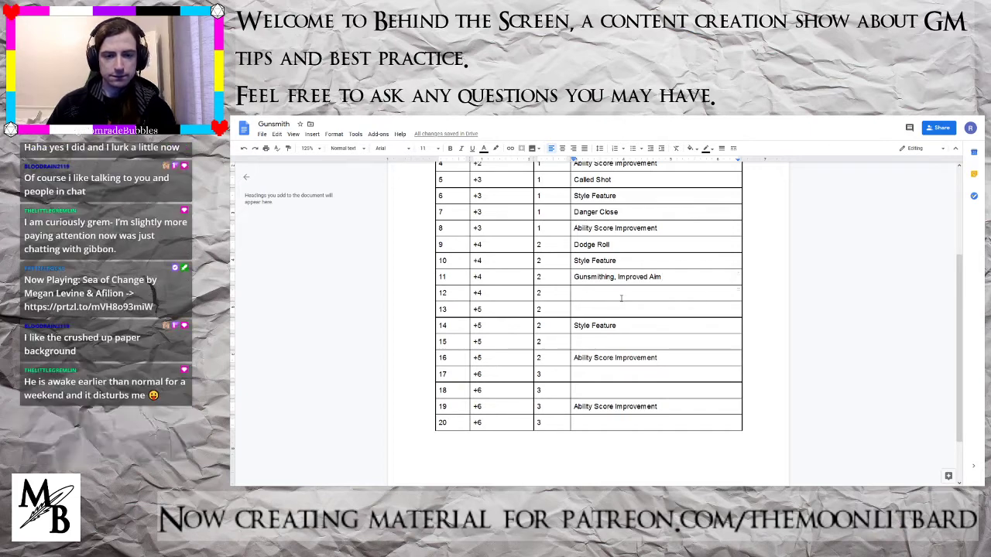
text(Calm Mind)
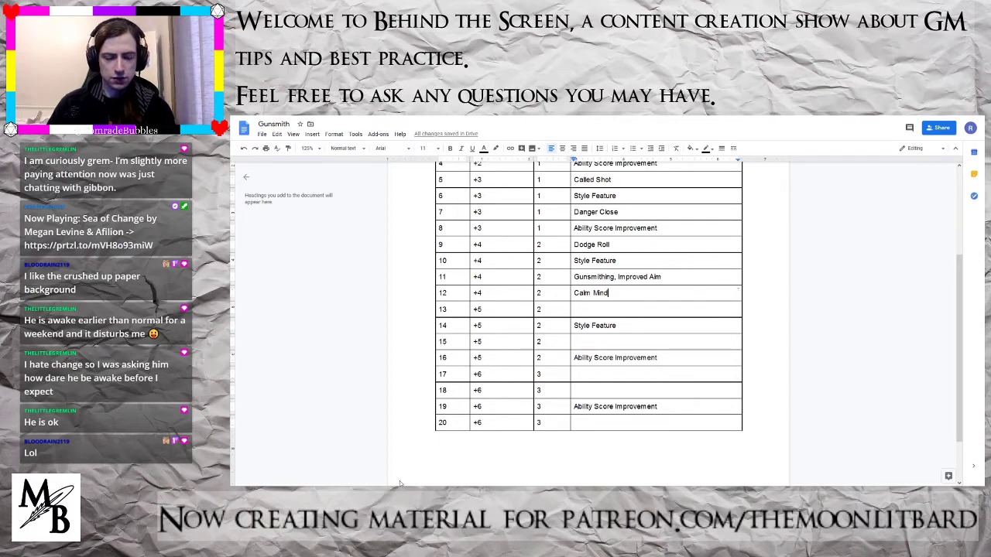
drag(610, 293, 572, 293)
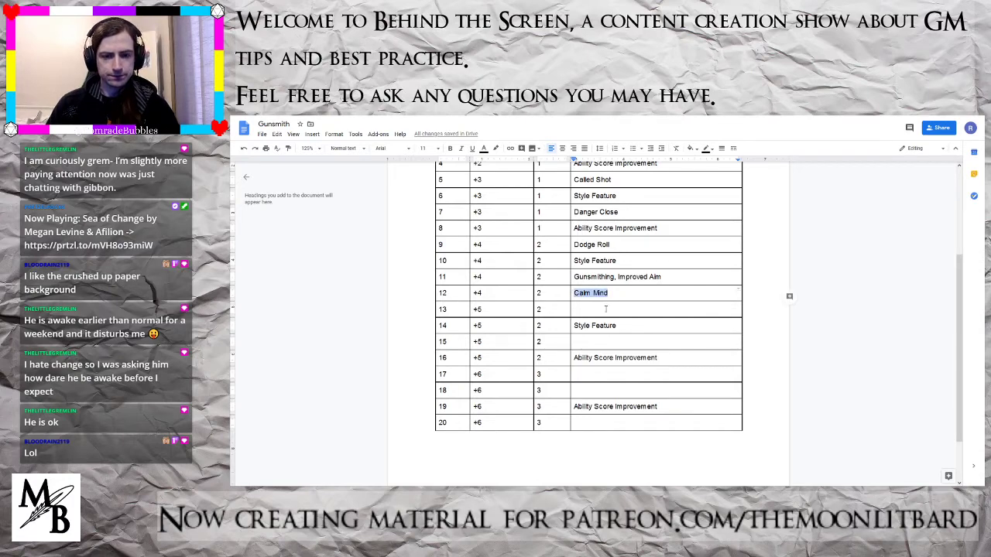
key(ctrl+c)
click(605, 309)
key(ctrl+v)
- Replace the level 12 feature with "Ability Score Improvement" copied from level 16
drag(659, 358, 573, 358)
key(ctrl+c)
drag(609, 294, 573, 293)
key(ctrl+v)
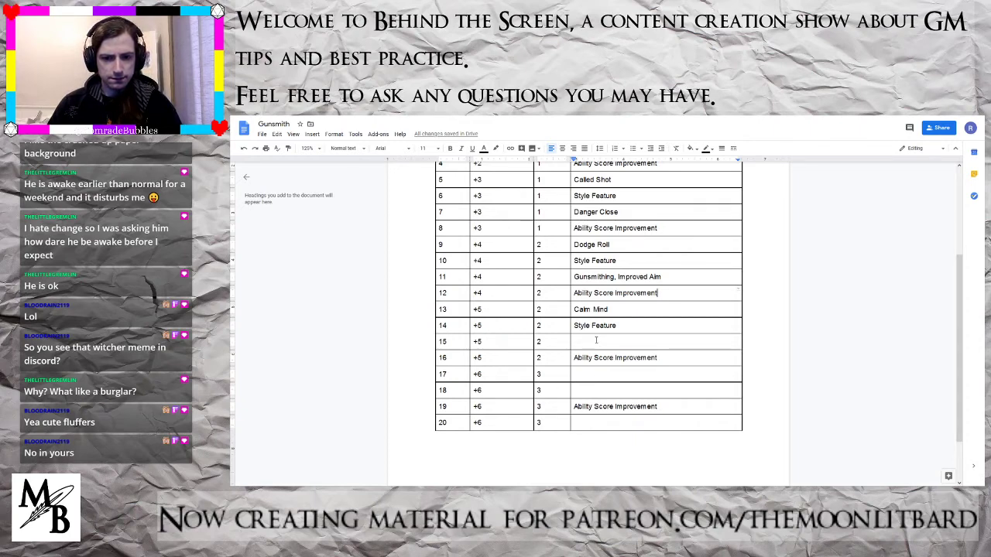
- Enter "Crippling Shot" as the feature gained at level 15
text(Crip)
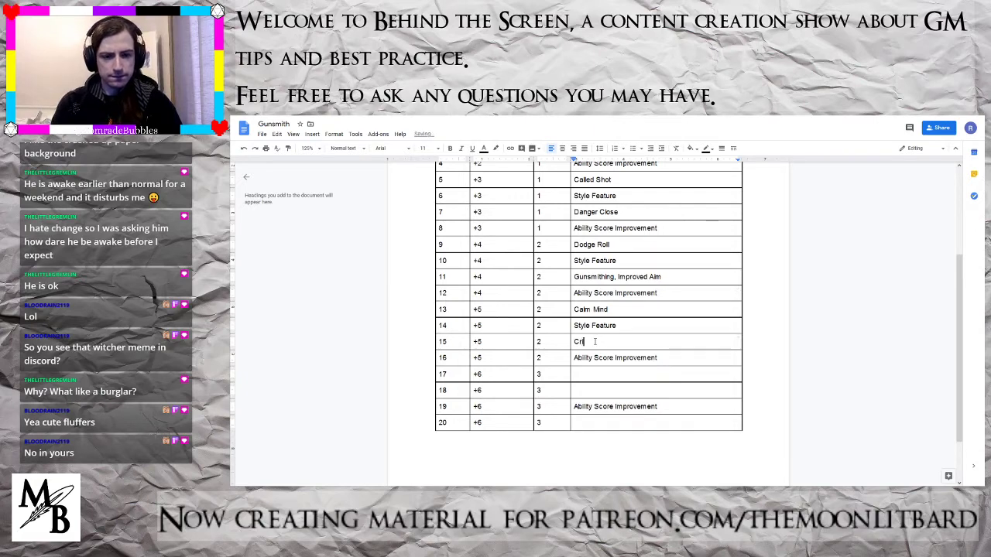
text(pling )
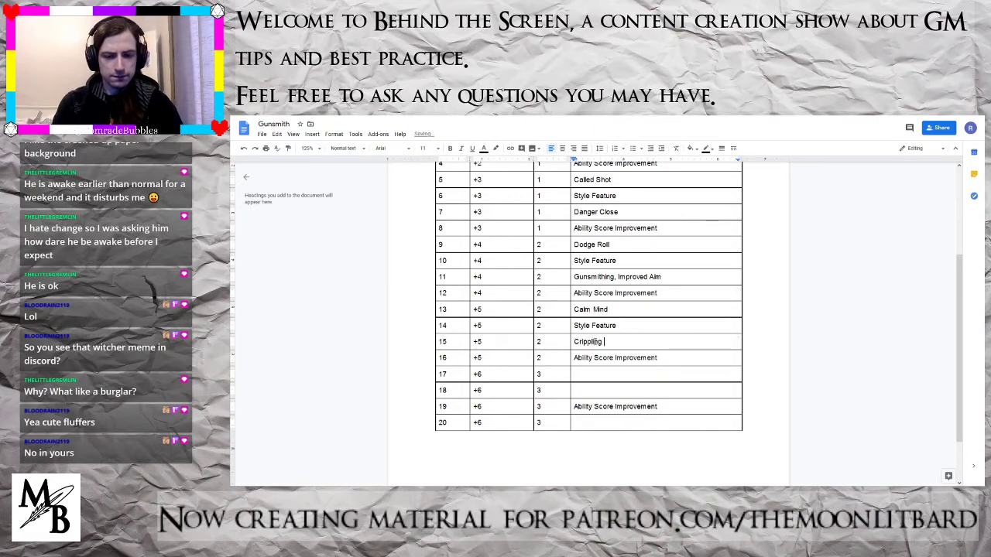
text(shot)
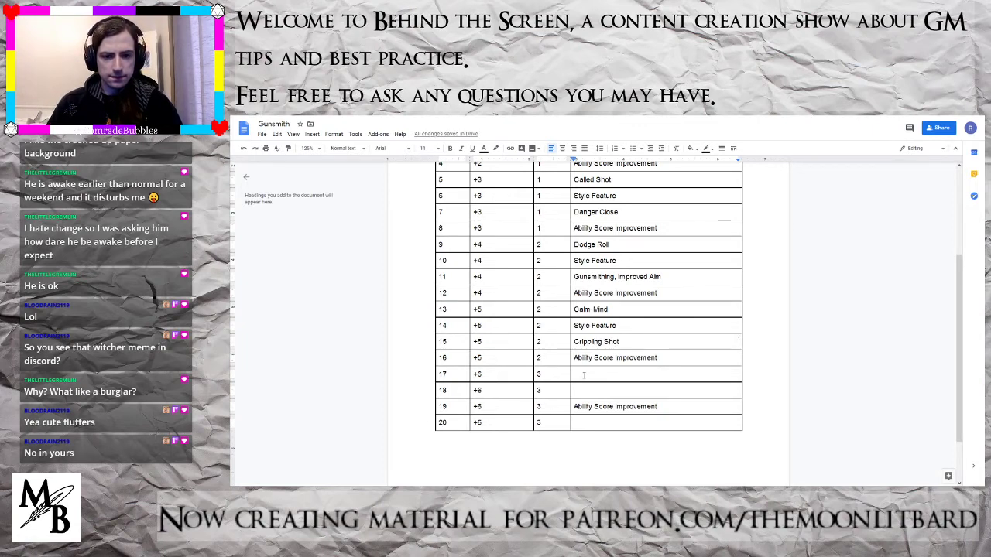
- Enter "Dead-eye" as the feature gained at level 17 and "Marksman Shot" at level 18
key(Down)
key(Down)
text(Dead-eye)
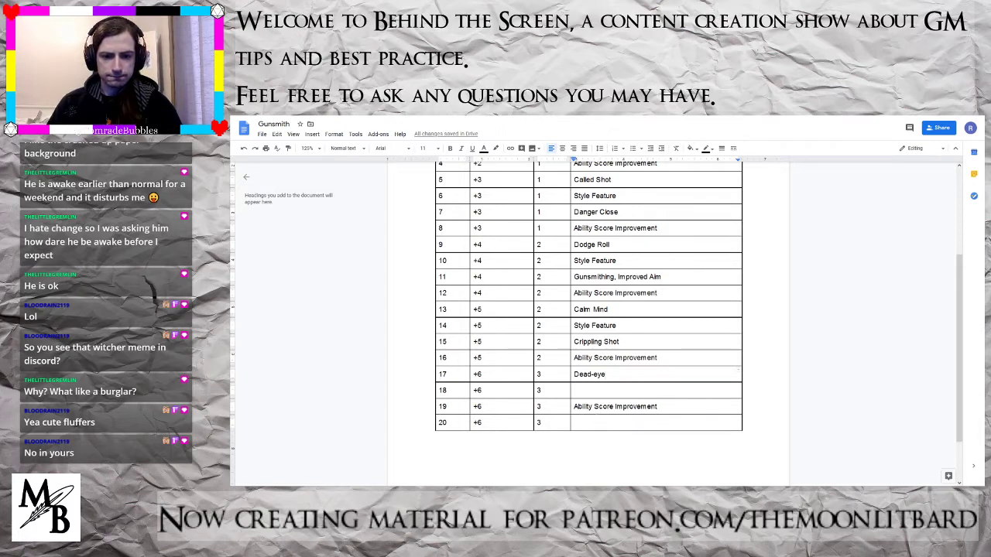
click(615, 390)
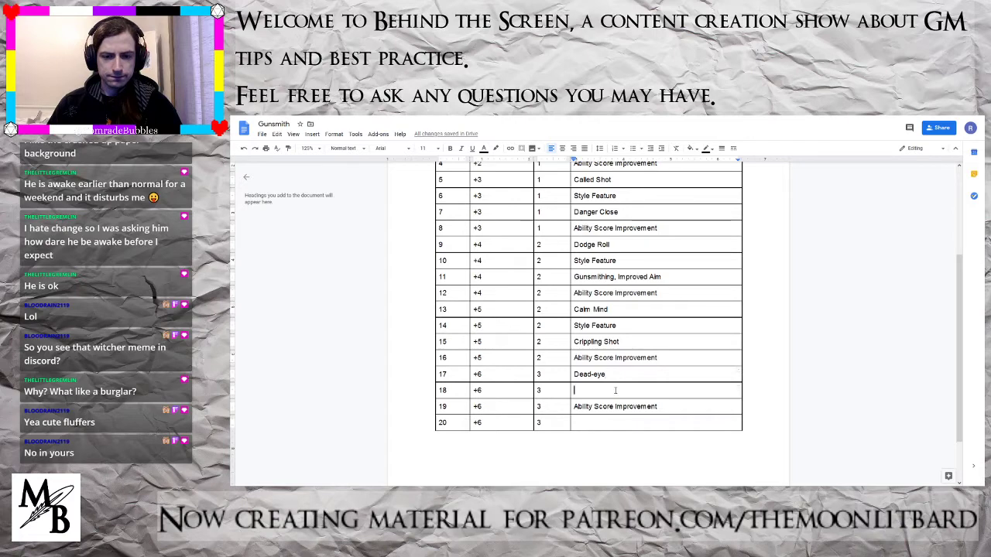
text(Mar)
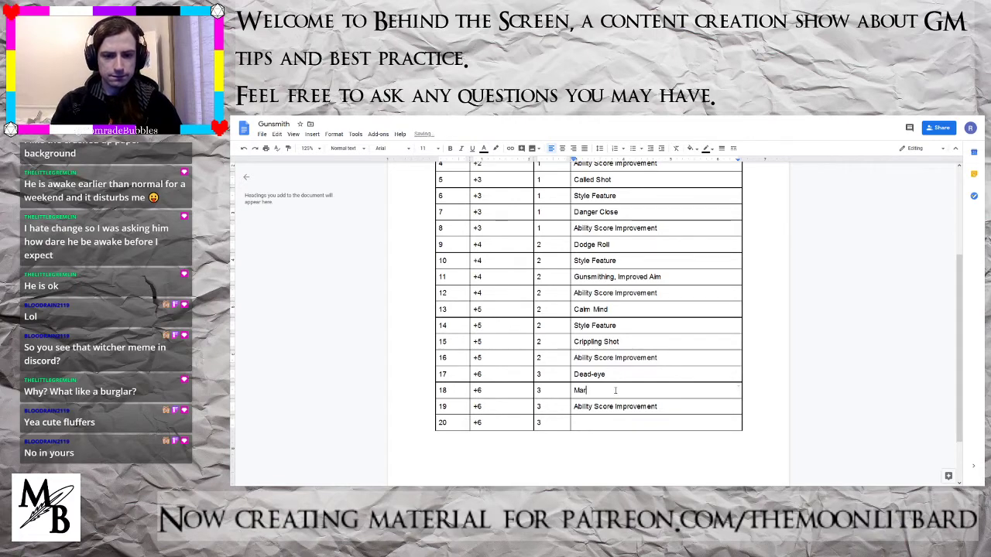
text(ksman Shot)
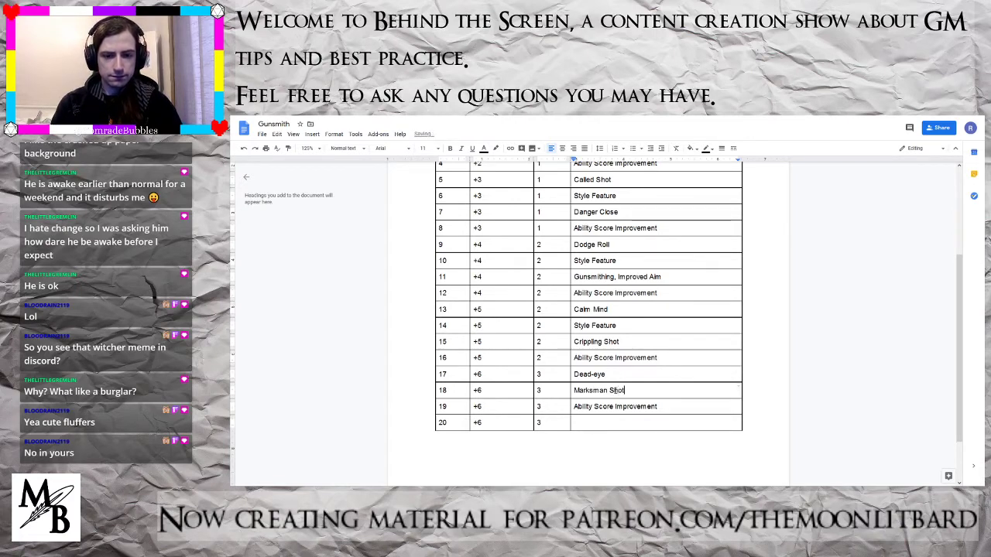
- Enter "Lead Wind" as the feature gained at level 20
key(Down)
key(Down)
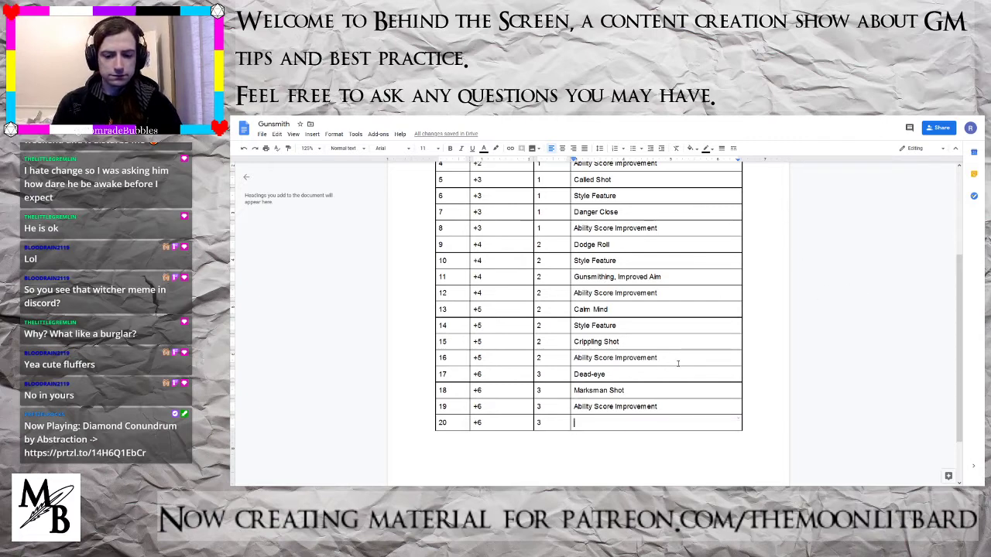
text(Lead Wind)
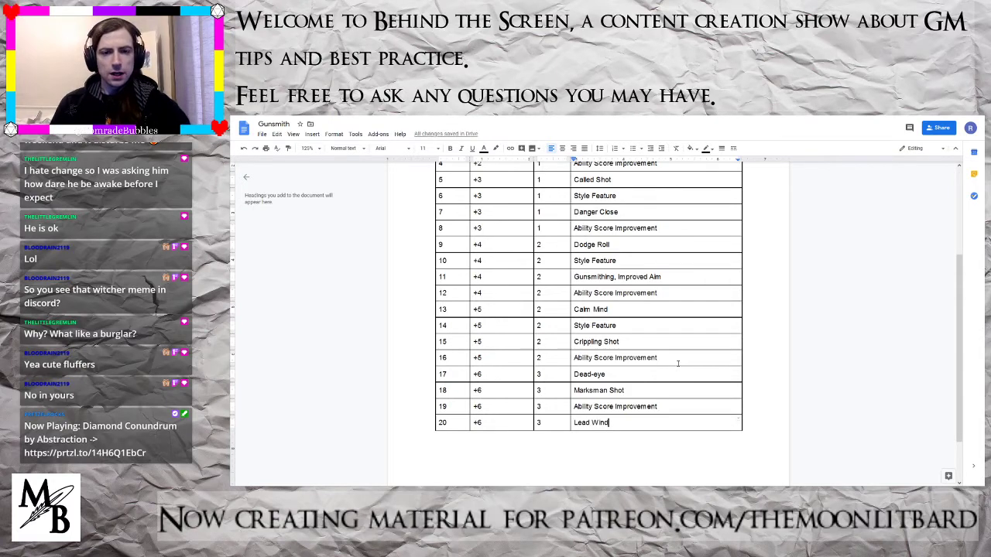
- Review the progression table's features from level 1 through level 20
scroll(681, 350, up, 1)
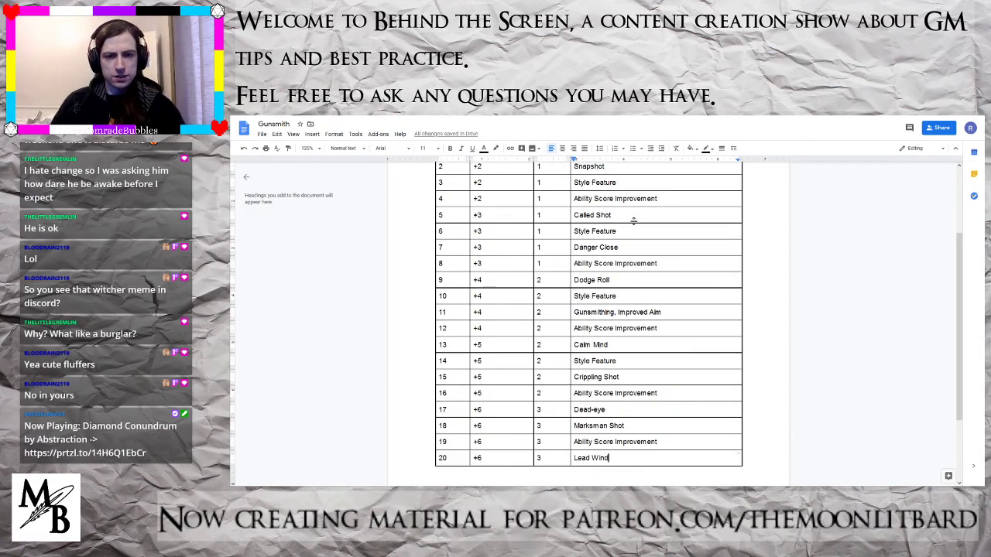
scroll(664, 225, up, 2)
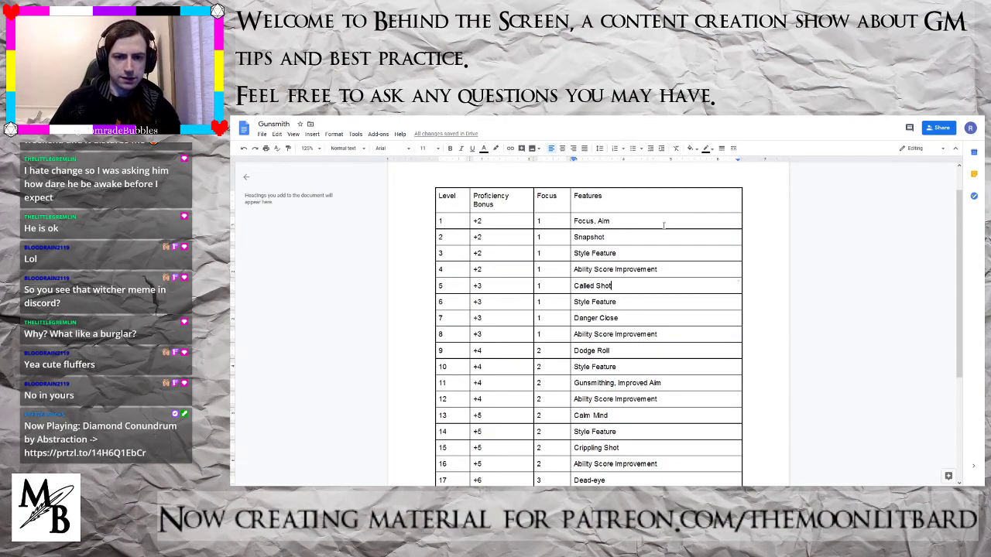
scroll(663, 226, down, 2)
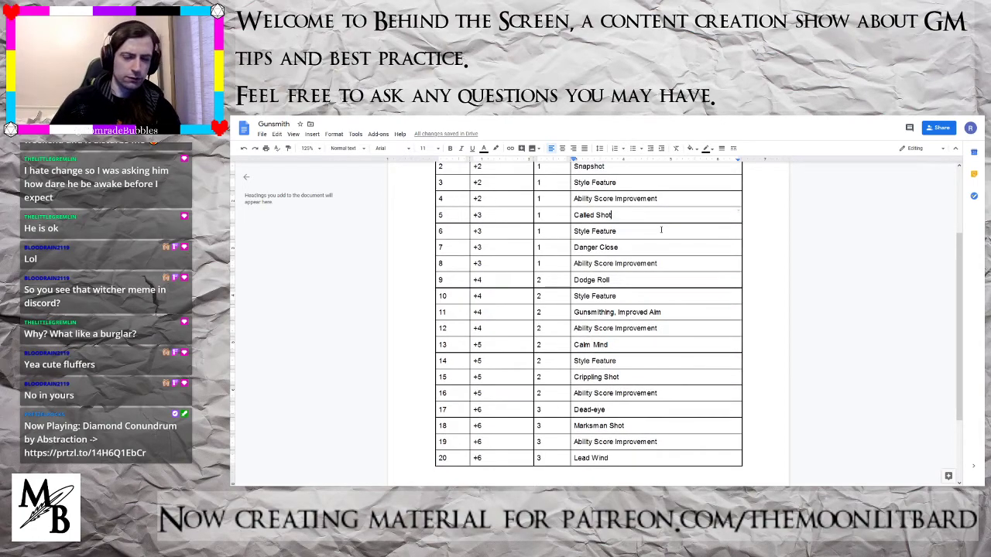
scroll(684, 239, up, 3)
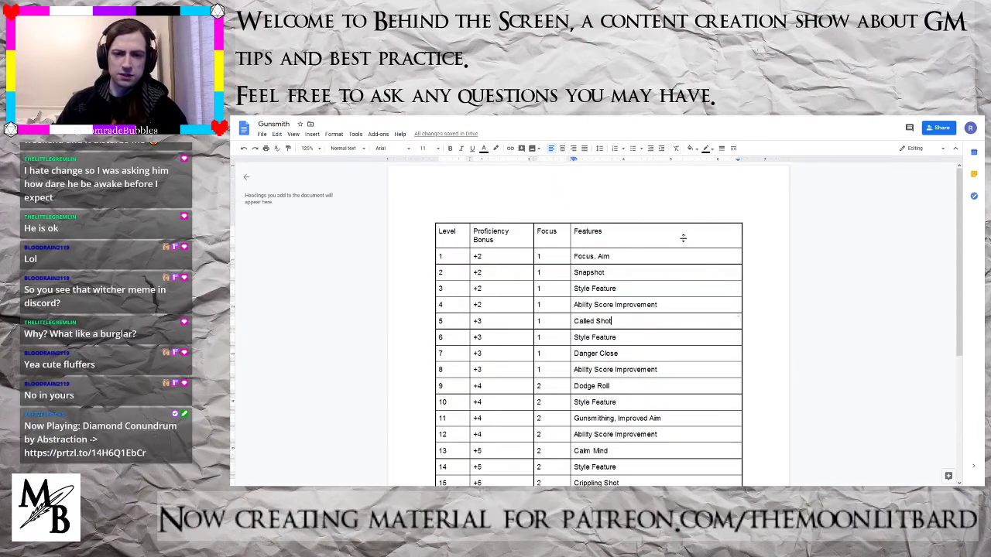
scroll(684, 239, down, 3)
scroll(684, 239, up, 3)
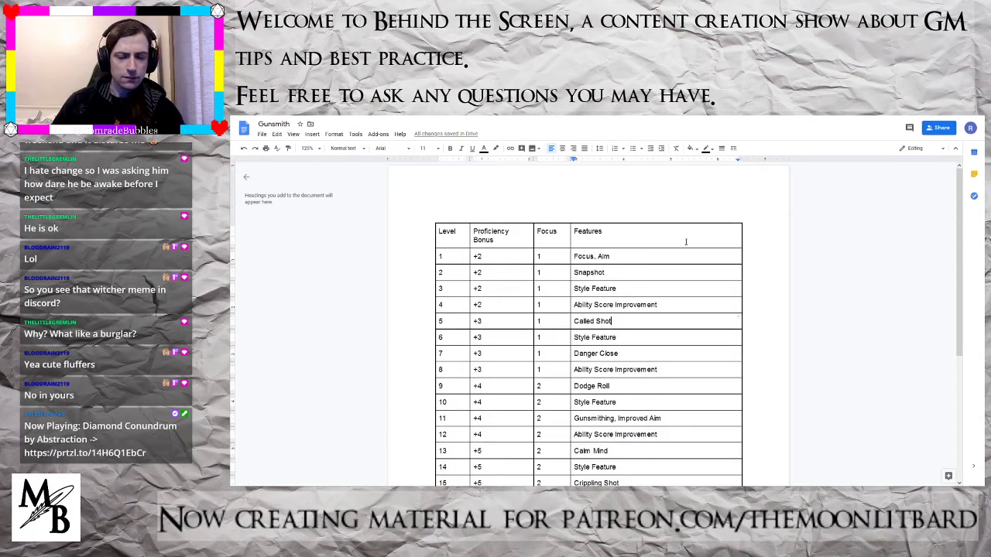
scroll(686, 243, down, 3)
scroll(686, 243, up, 3)
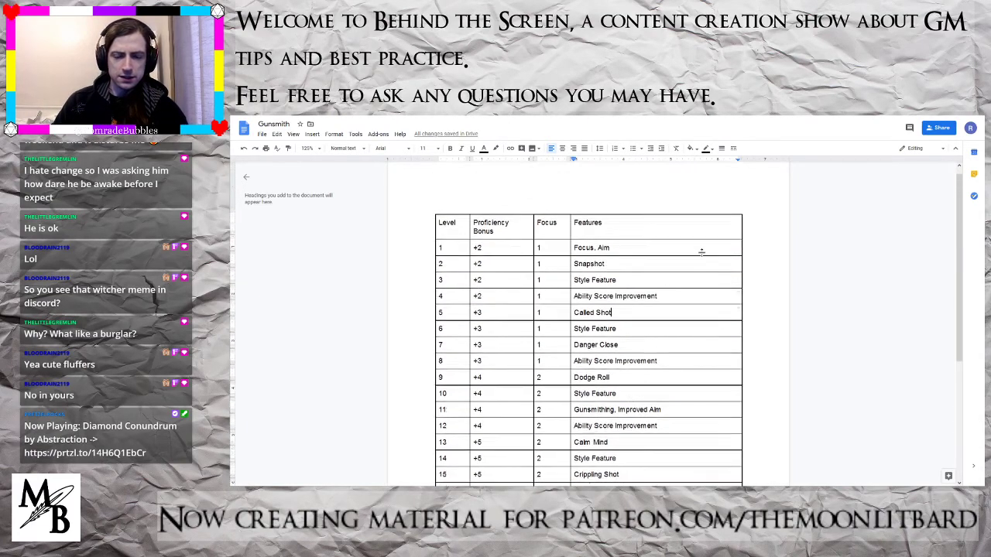
scroll(703, 252, down, 3)
scroll(703, 252, up, 3)
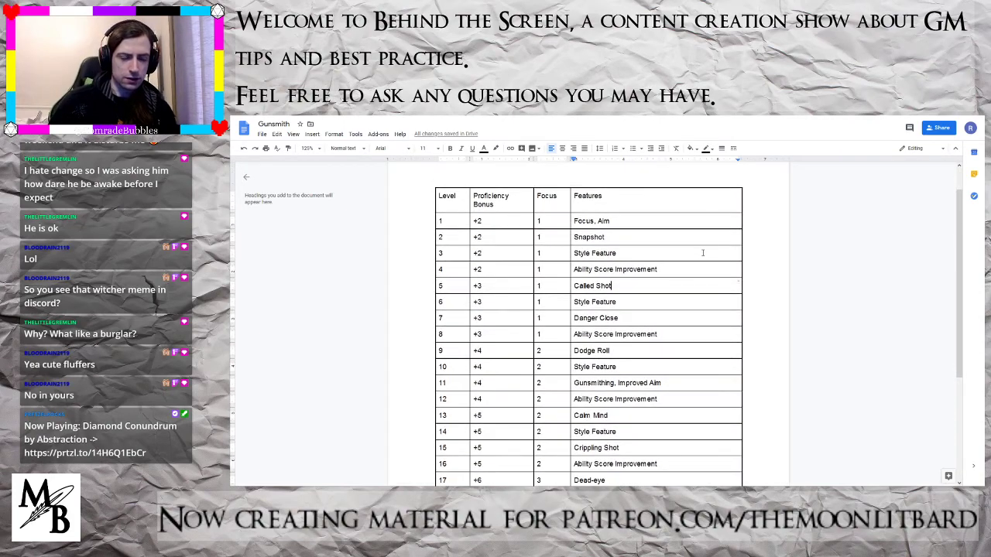
scroll(701, 254, down, 3)
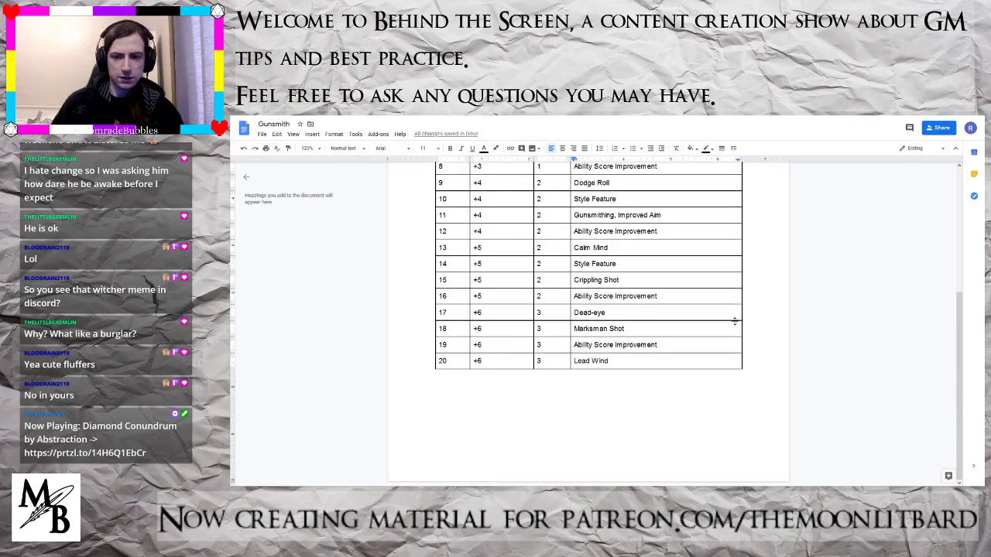
- Add a "Focus" heading in Heading 1 style below the progression table
click(533, 383)
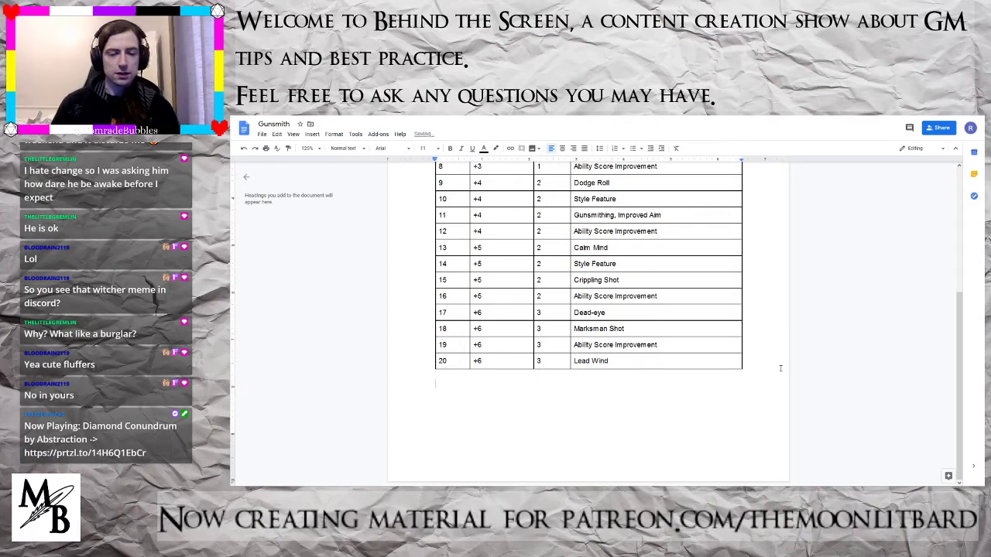
key(ctrl+b)
key(ctrl+u)
key(ctrl+b)
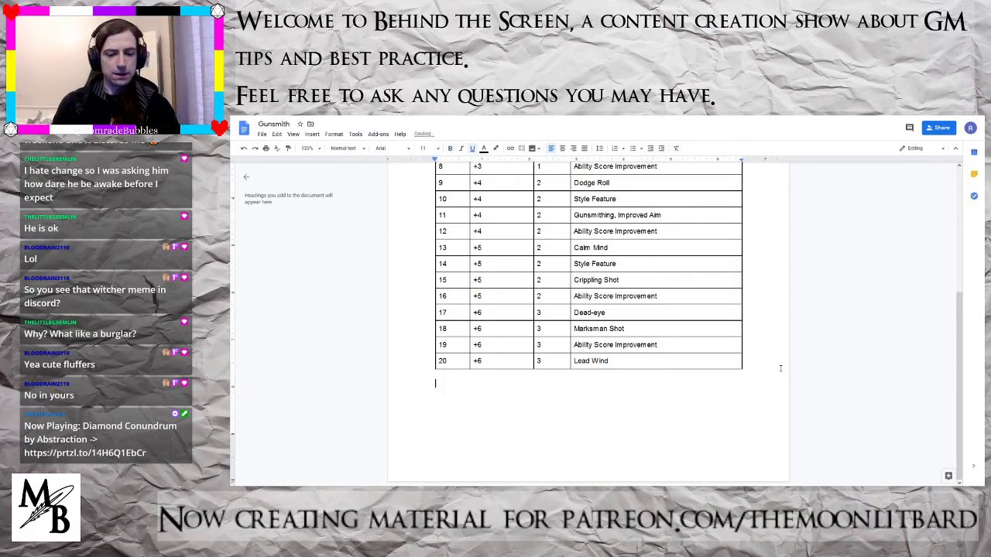
key(ctrl+u)
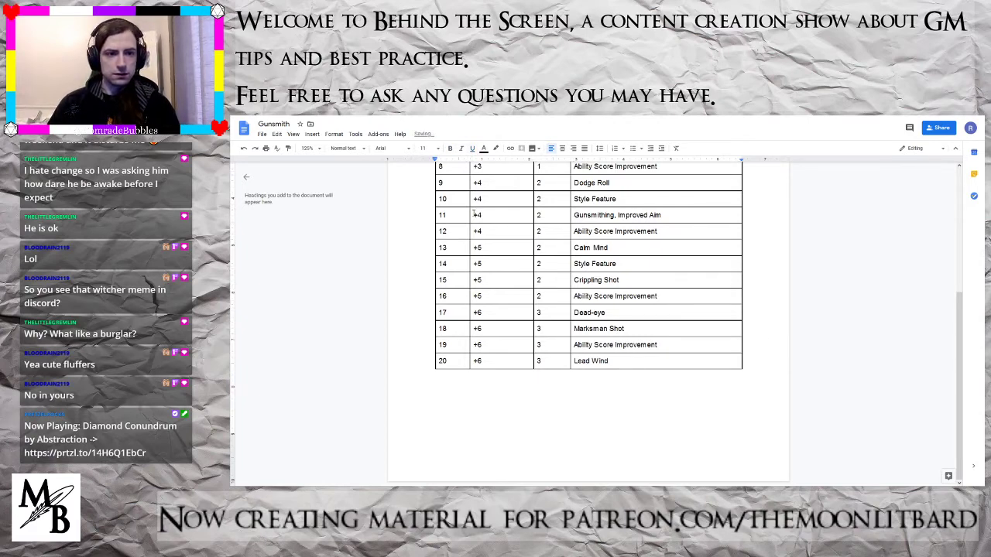
click(345, 148)
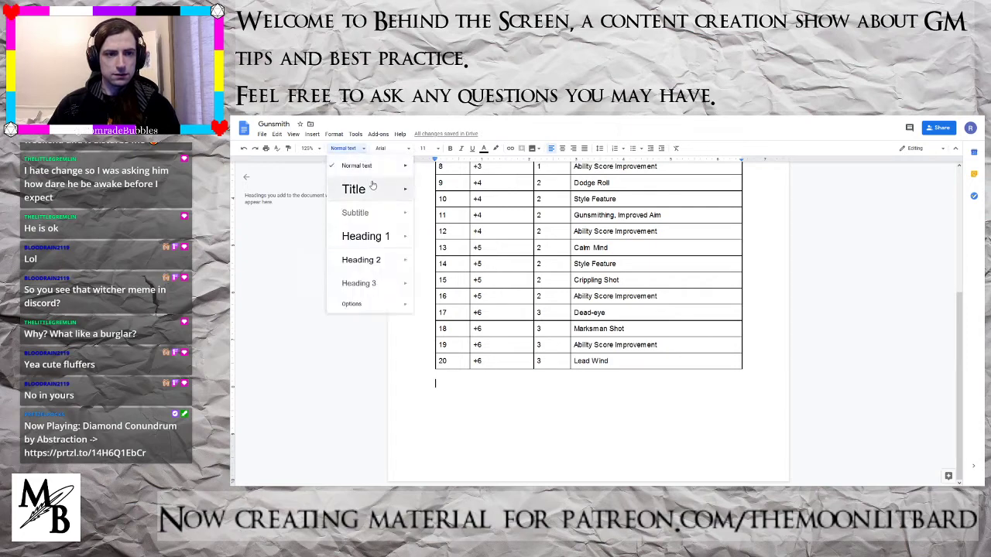
click(375, 236)
text(Focus)
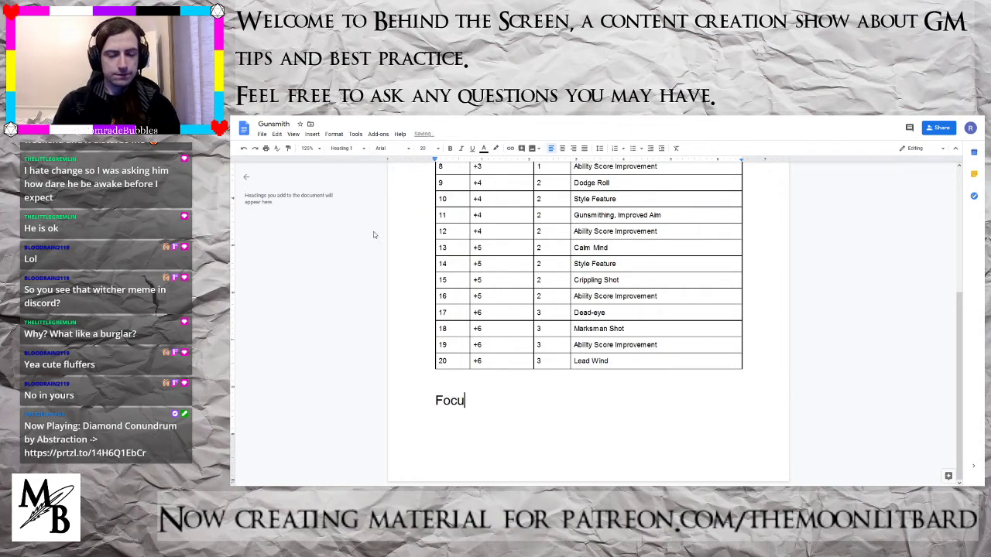
key(Return)
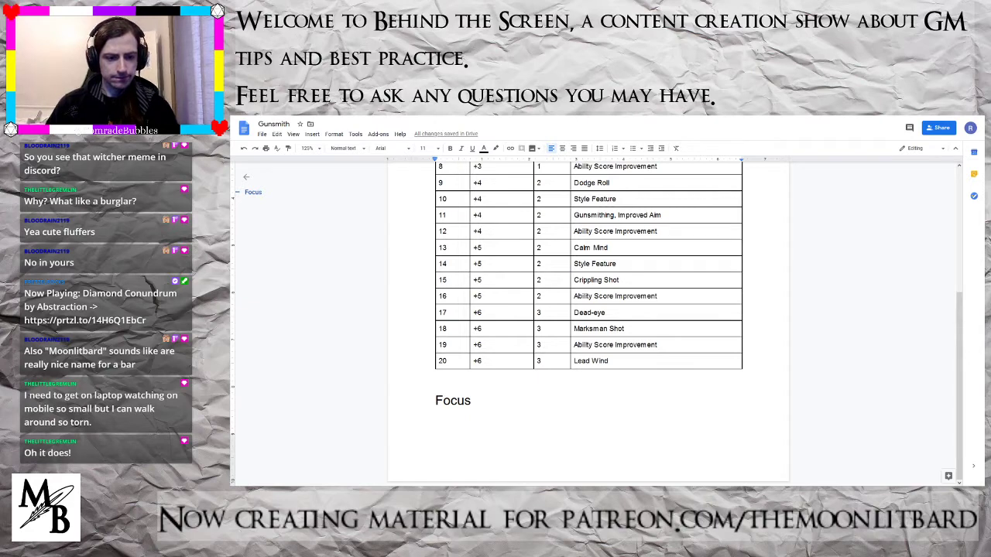
- Replace the "Focus" heading below the table with the copied Class Features section containing the Hit Points and Proficiencies text
drag(477, 400, 411, 399)
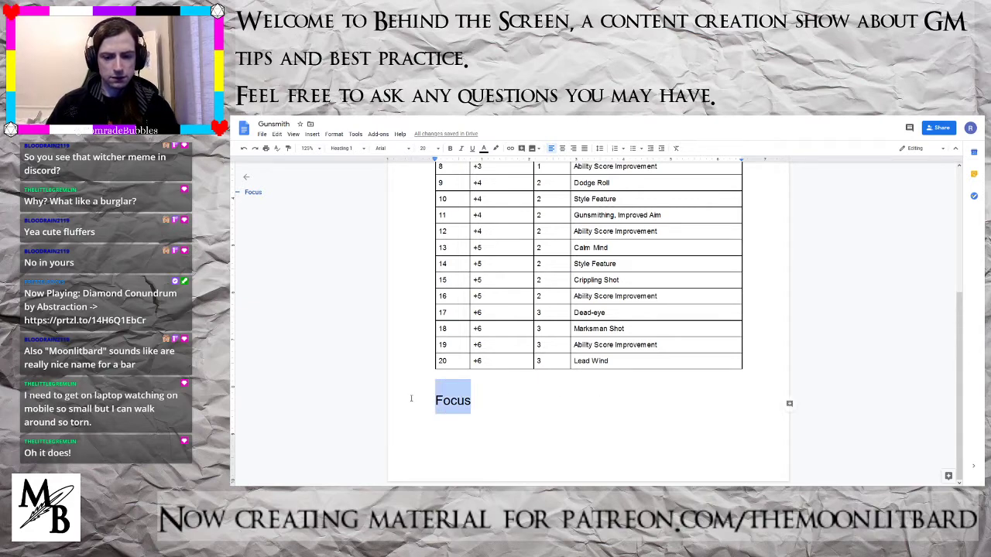
key(BackSpace)
click(341, 147)
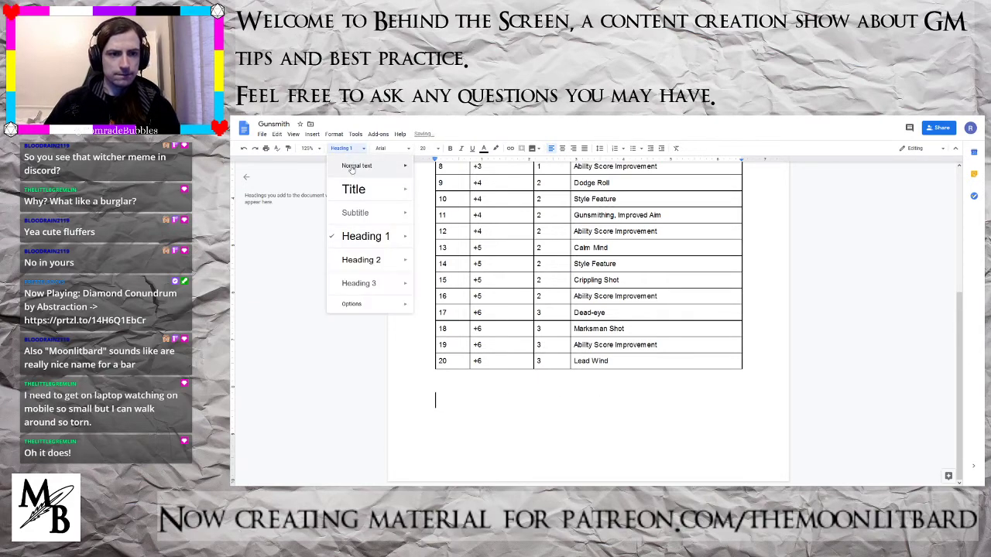
click(350, 165)
scroll(501, 329, up, 10)
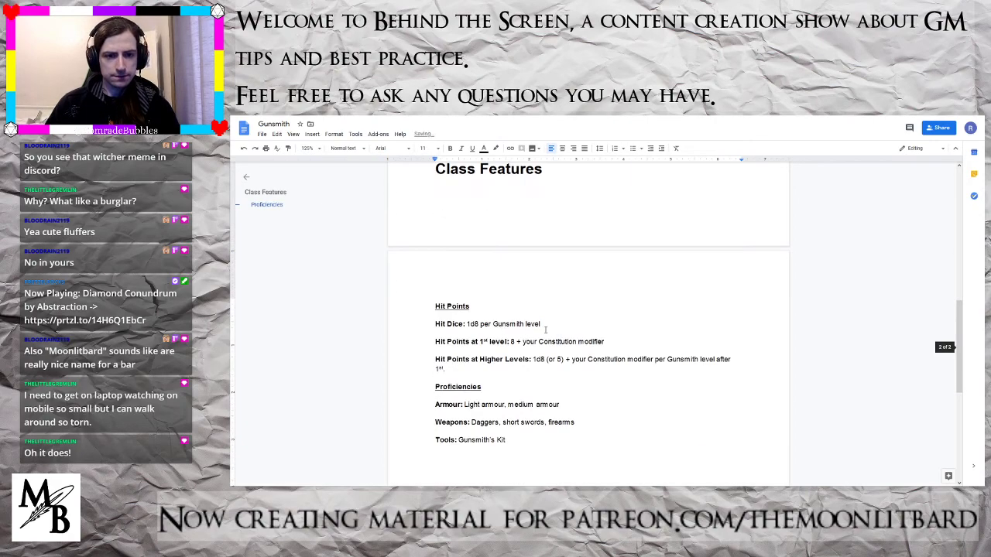
scroll(566, 314, up, 3)
click(521, 275)
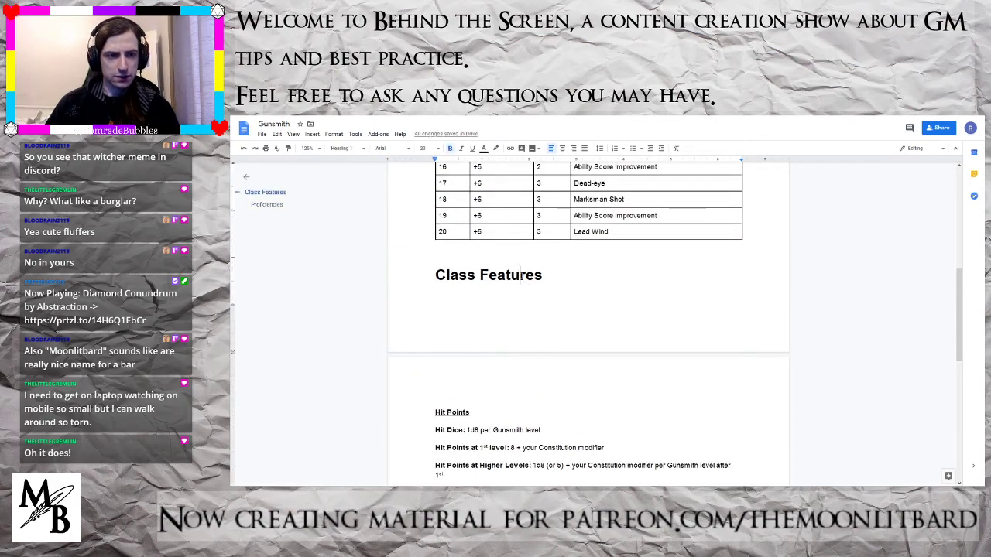
- Add a line below Tools with the bold label "Saving Throws:" followed by "Intelligence, Dexterity" in regular weight
scroll(527, 347, down, 1)
scroll(526, 347, down, 4)
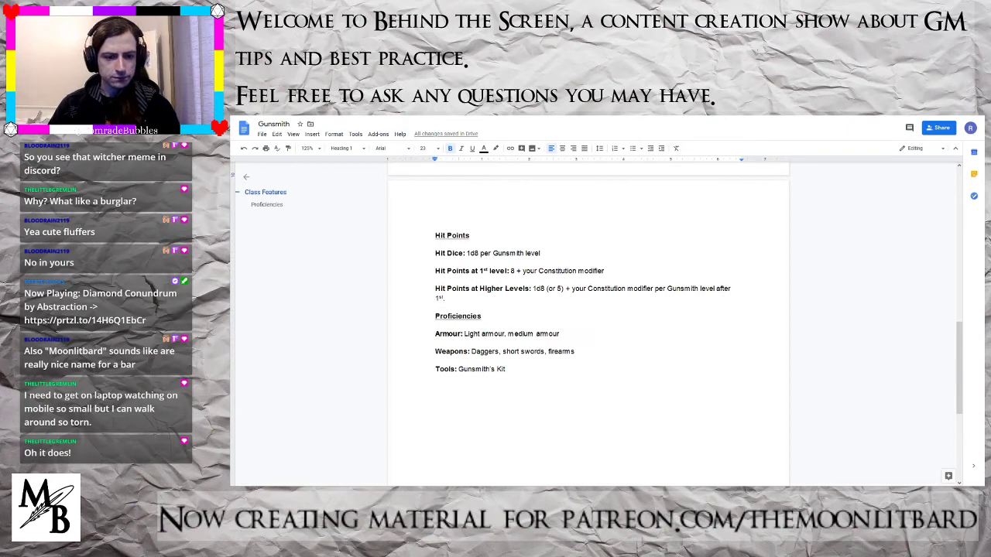
click(536, 372)
key(Return)
key(ctrl+b)
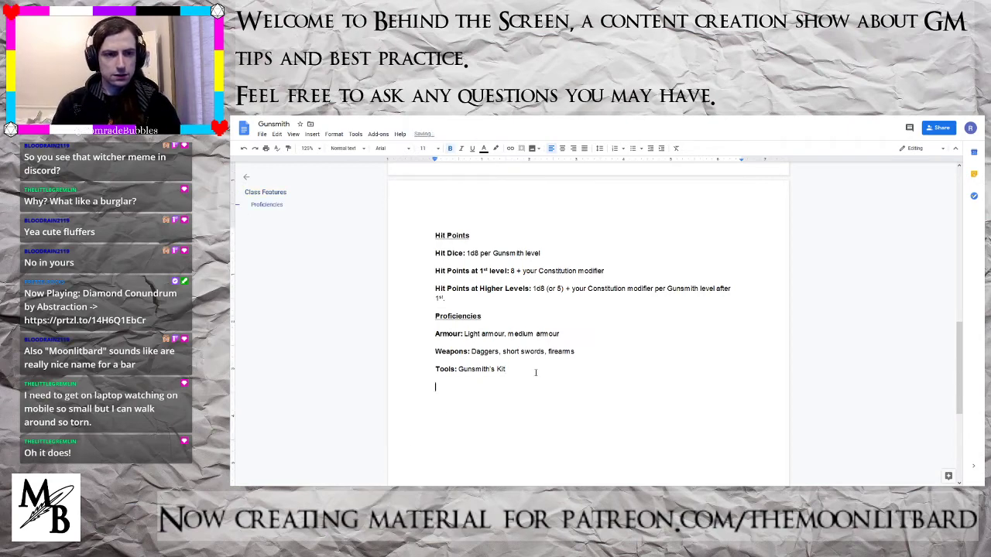
text(Saving Throws:)
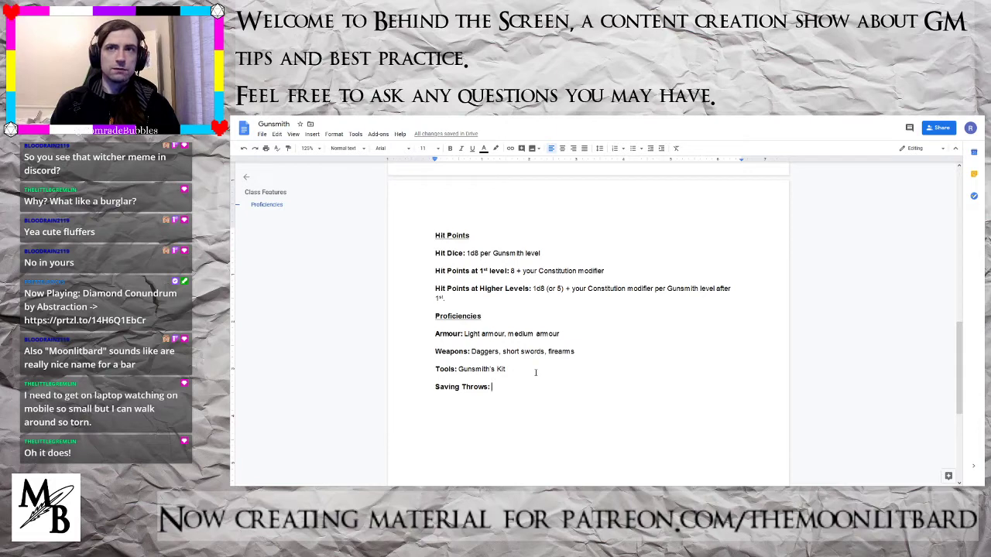
text(In)
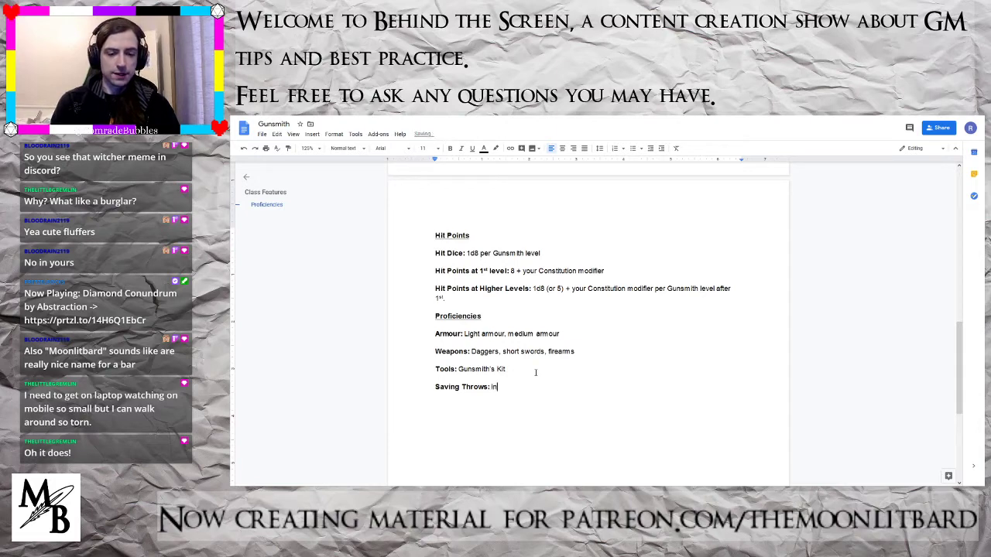
text(telligence,)
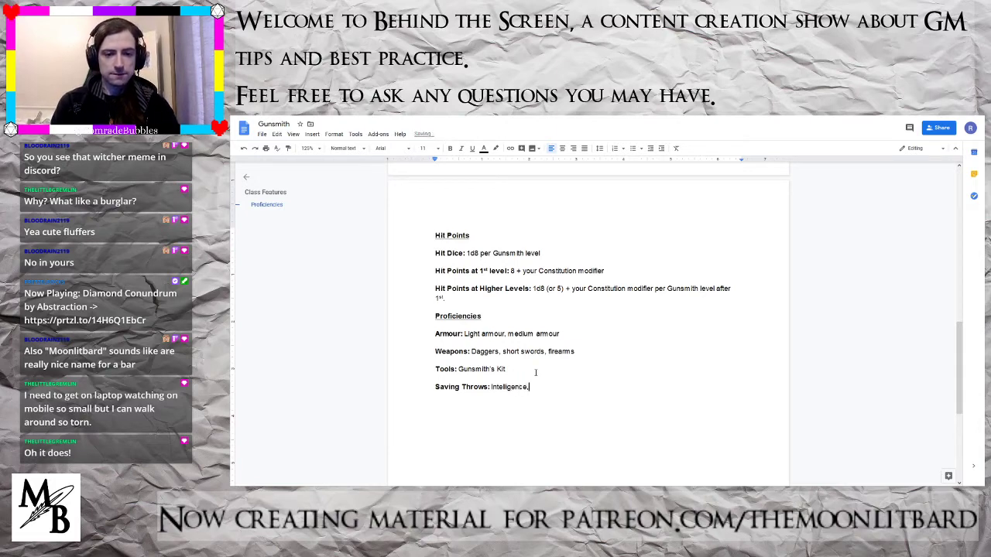
text( Dexterity)
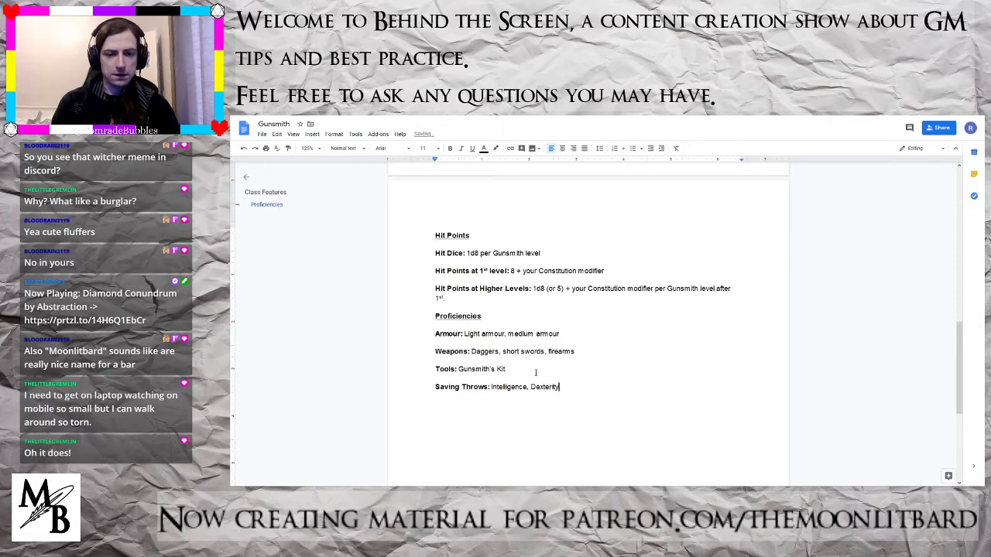
- Add a line below Saving Throws with the bold label "Skills:" followed by "Perception, Sleight of Hand" in regular weight
key(Return)
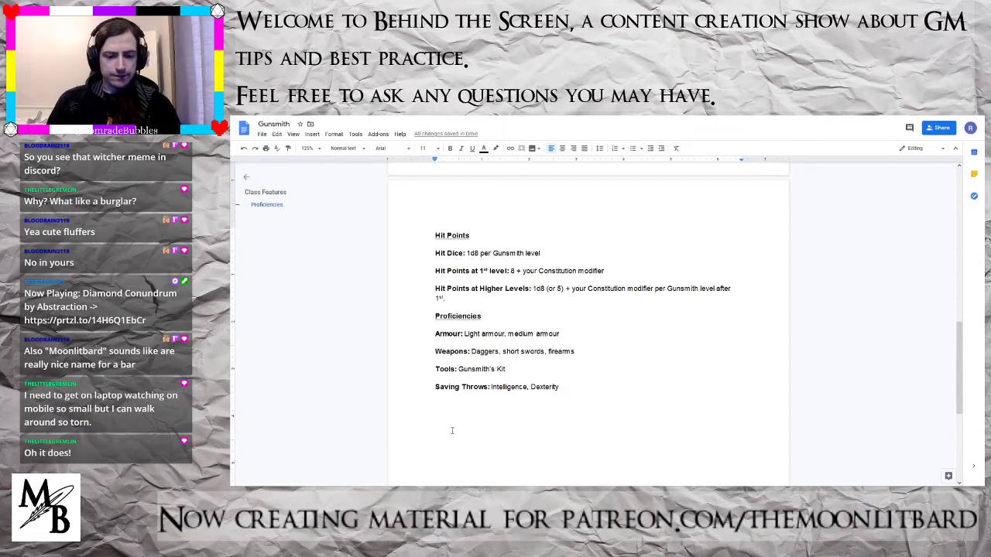
key(ctrl+b)
text(Skills:)
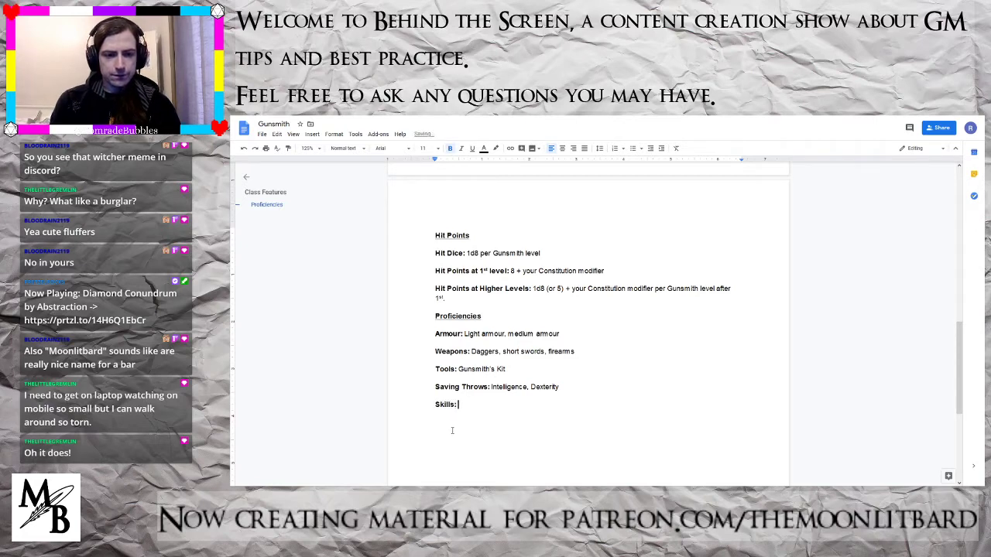
key(ctrl+b)
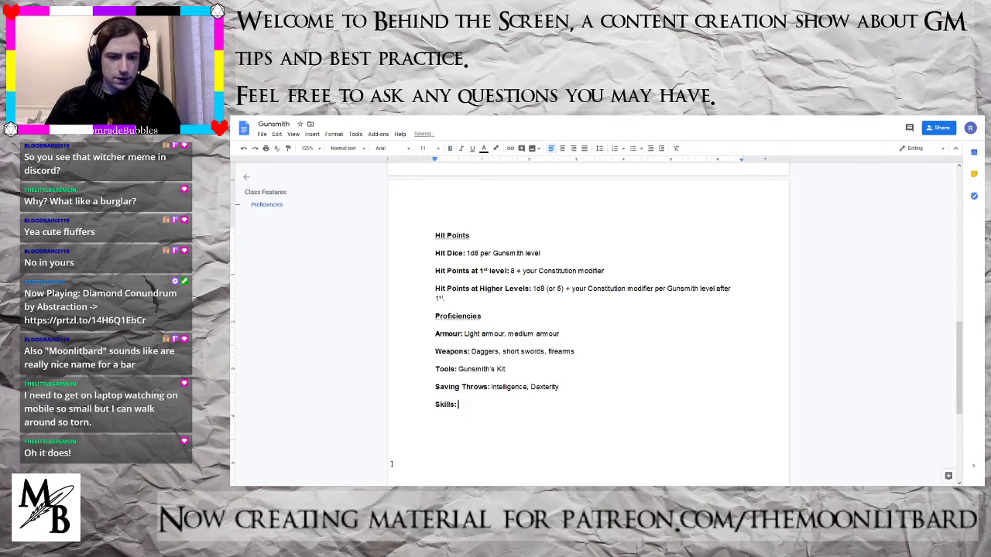
text(Perceptio)
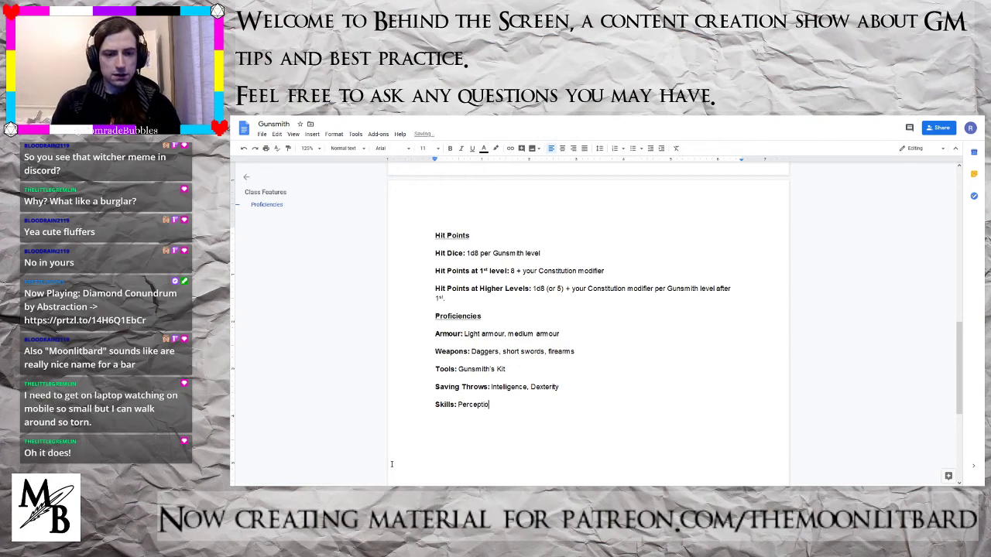
text(n, Sleigh)
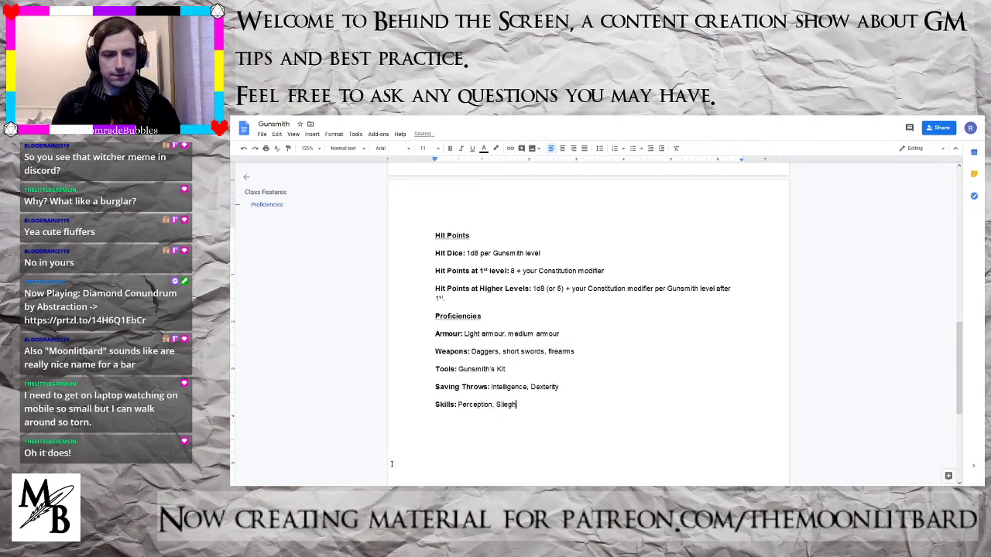
key(BackSpace)
key(BackSpace)
key(BackSpace)
key(BackSpace)
text(leight)
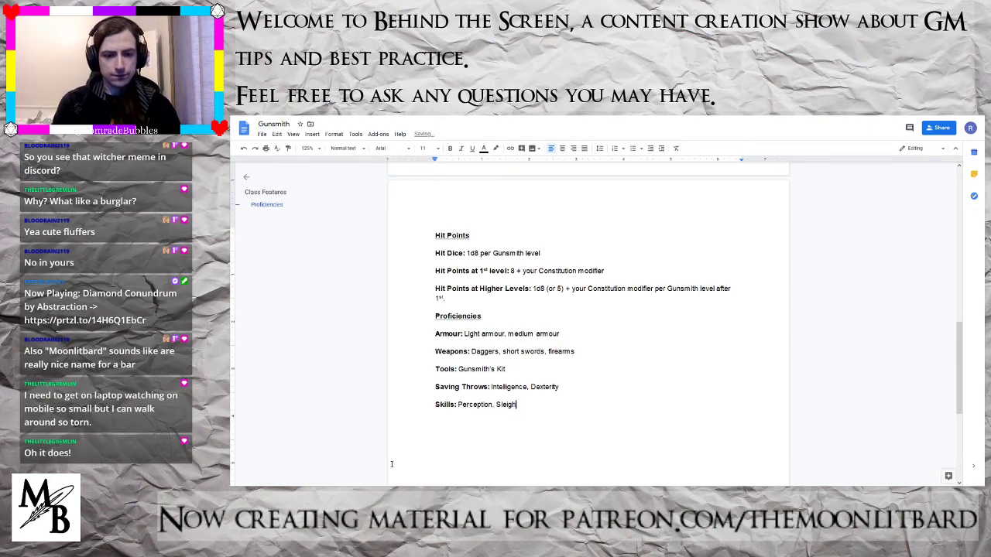
text( of Hand)
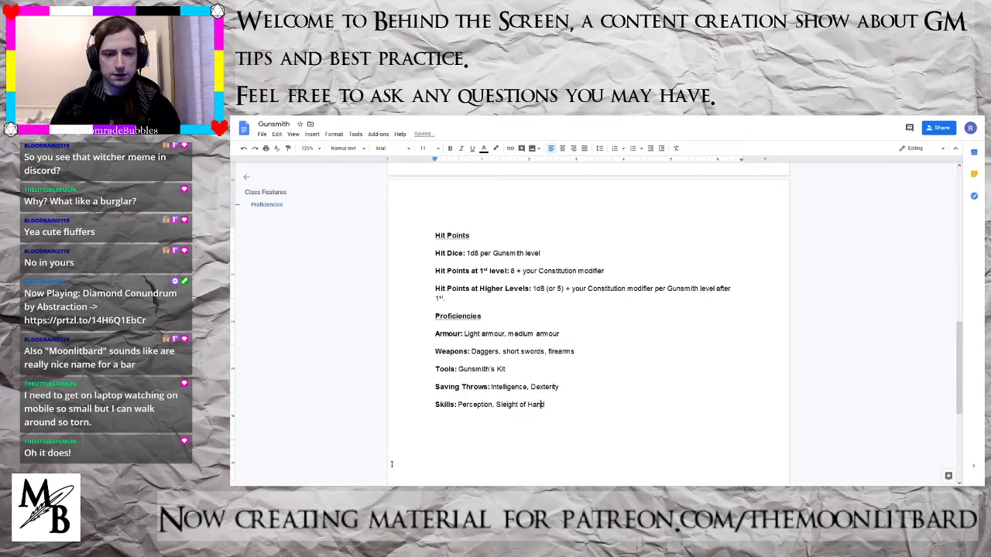
- Extend the Skills list by inserting "and" before "Sleight of Hand" and "Investigation," before "Perception"
key(ctrl+Left)
key(ctrl+Left)
key(ctrl+Left)
text(and)
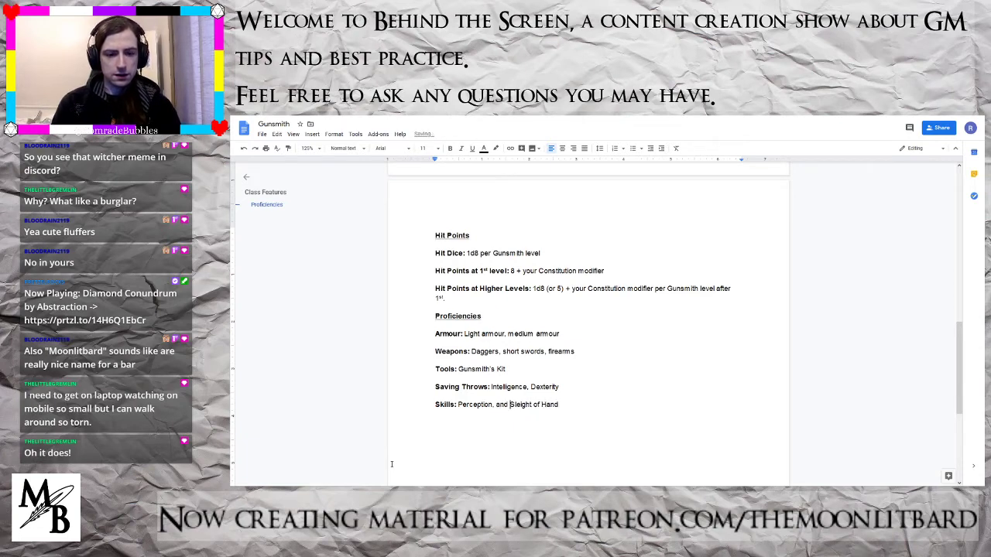
key(Left)
key(Left)
key(Left)
key(Left)
key(Left)
key(Left)
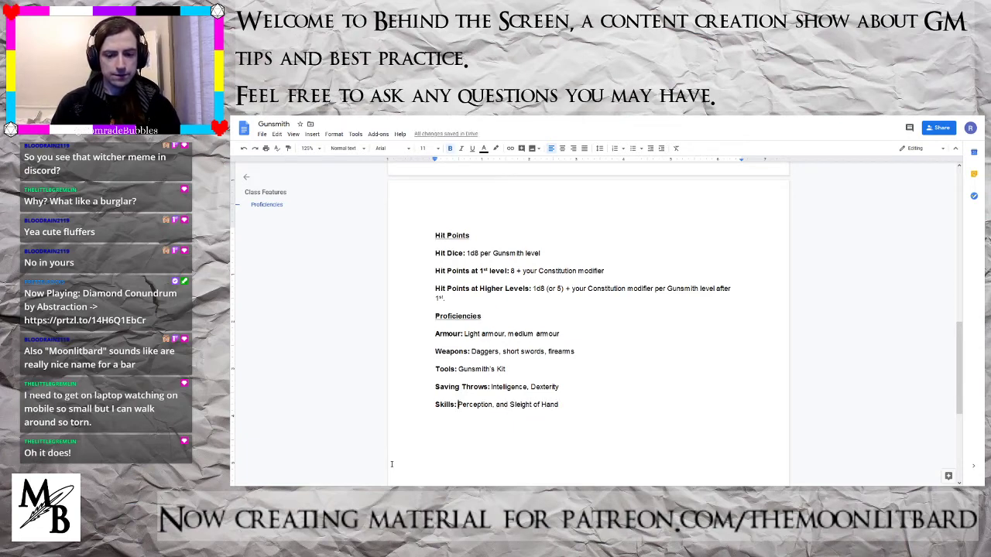
text(Inves)
key(BackSpace)
key(BackSpace)
key(BackSpace)
key(BackSpace)
key(BackSpace)
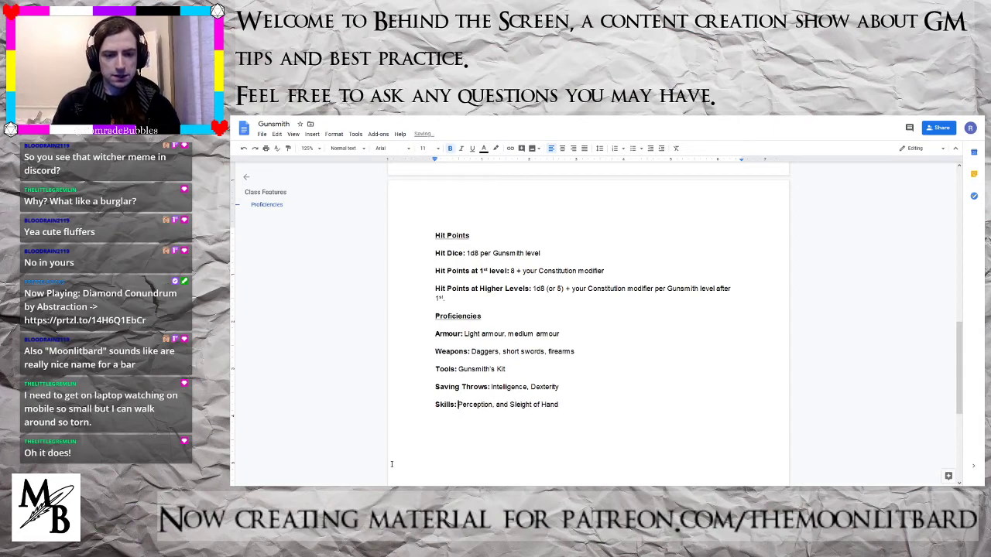
text(Investigation,)
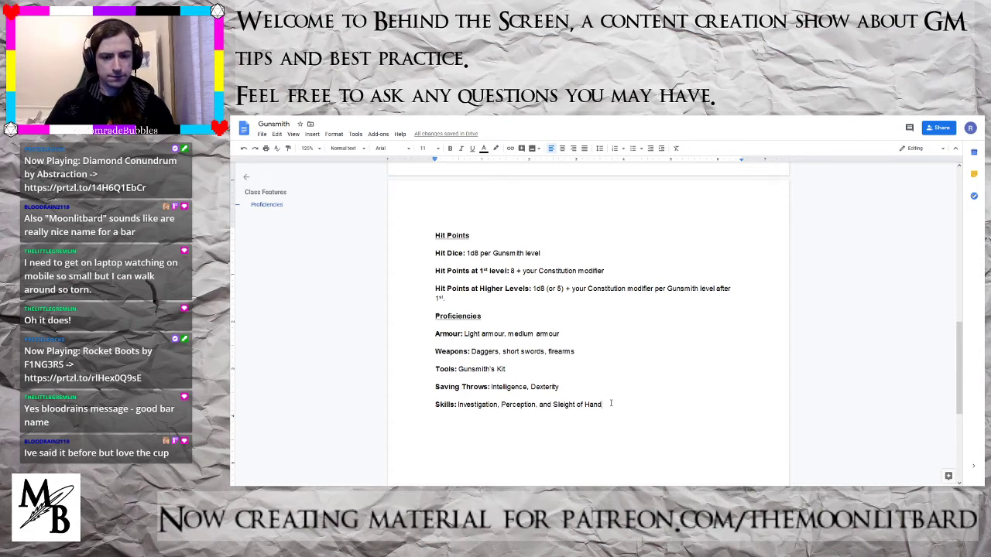
- Add the Equipment section with its bulleted starting gear and the Multi-classing section with Prerequisite and Proficiencies Gained below Skills
key(Return)
text(Equipment You start with the following equipment, in addition to the equipment granted by your background: a) a pistol or b) a blast gun or c) a long rifle a) a dagger or b) a pistol a) leather armour or b) hide armour a) an explorer’s pack or b) a dungeoneer’s pack a Gunsmith’s Kit Multi-classing Prerequisite: Dexterity 13 Proficiencies Gained: Firearms, Gunsmith’s Kit)
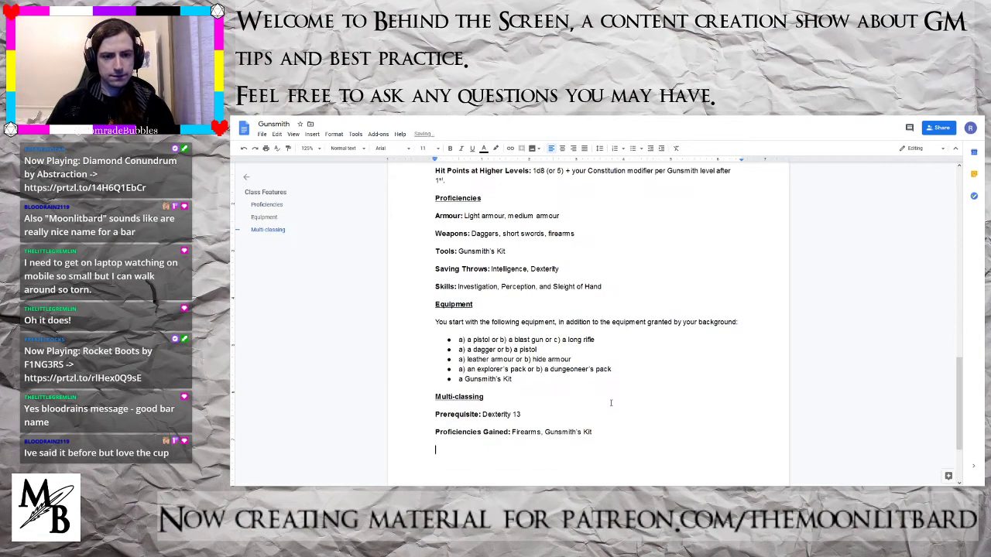
- In the first equipment bullet, change "blast gun" to "shotgun" and shorten "long rifle" to "rifle"
double_click(523, 340)
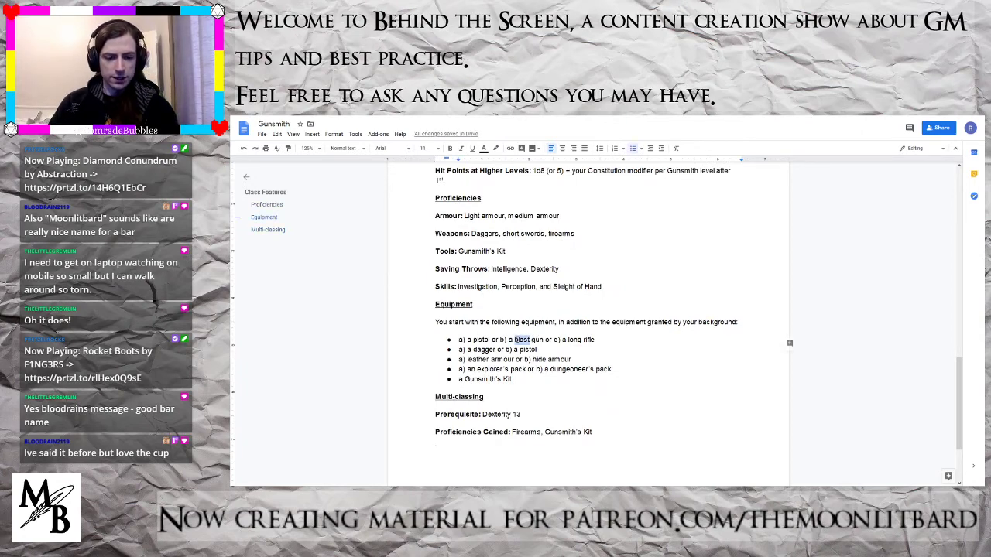
text(sh)
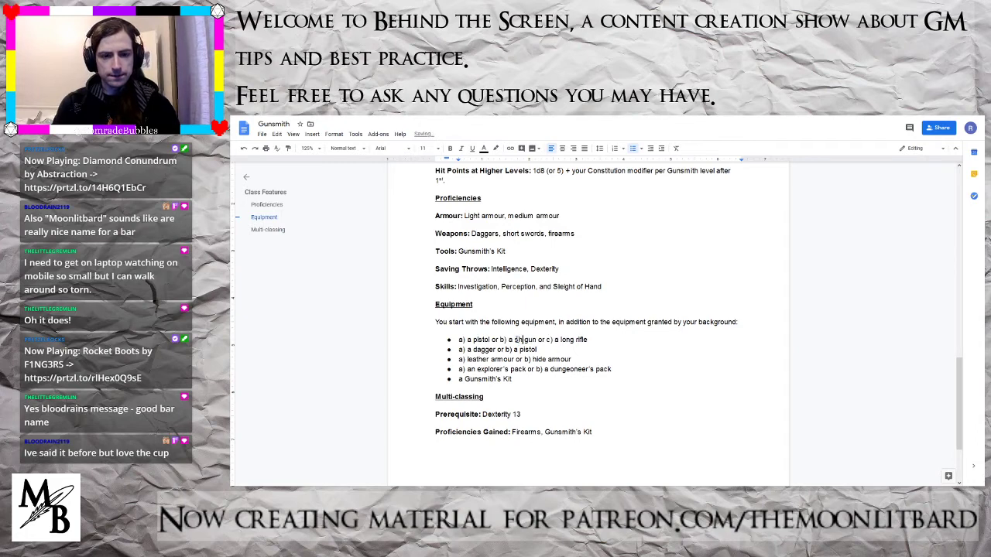
text(ot)
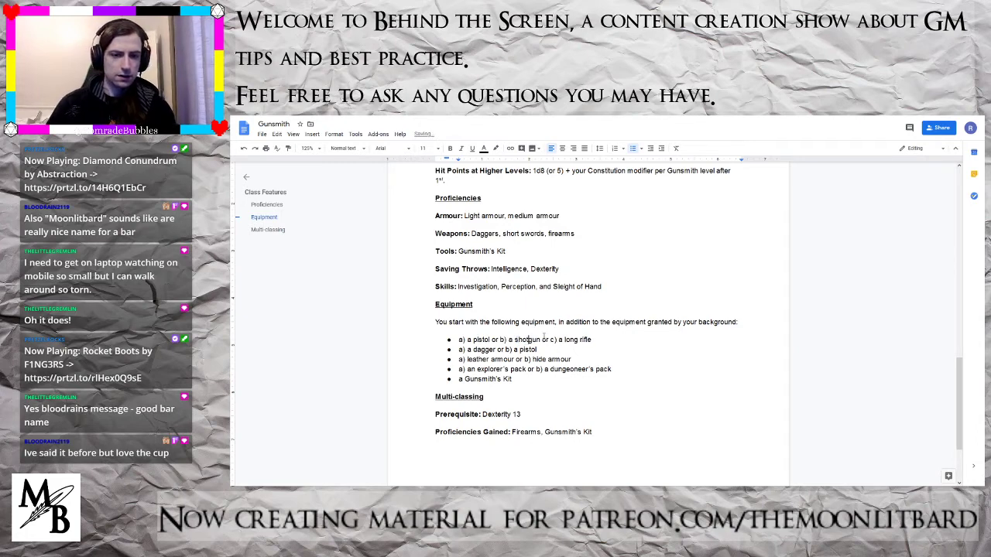
double_click(569, 340)
key(BackSpace)
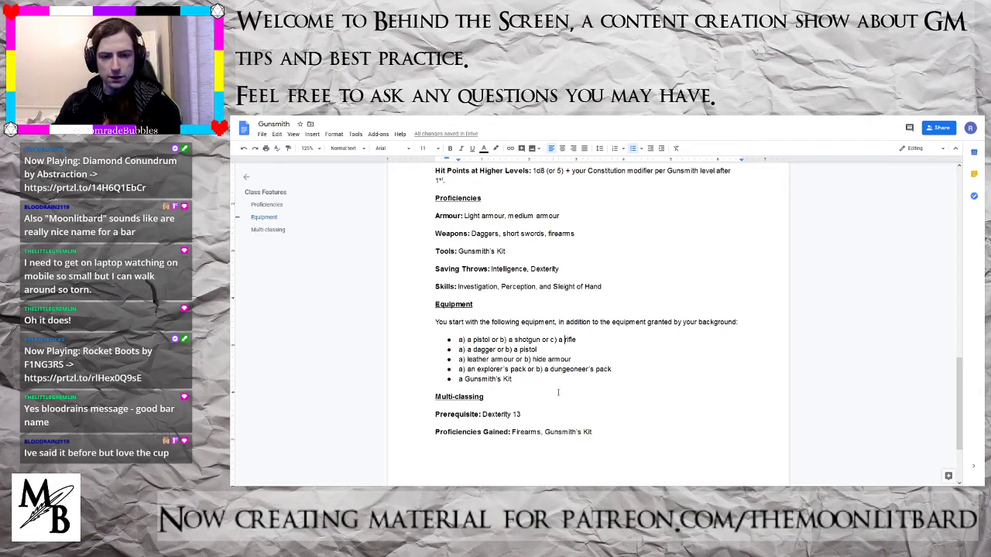
- Add the saving throw DC and firearm reloading paragraphs below Proficiencies Gained, separated from that line by an empty paragraph
scroll(517, 404, down, 3)
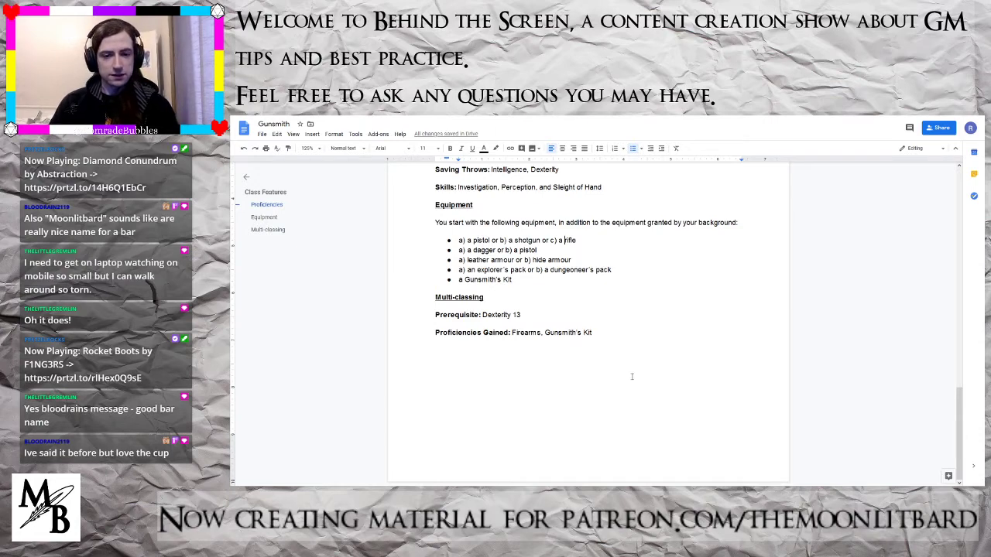
click(621, 349)
text(Some class features may require targets to make saving throws. The DC for these throws is equal to 8 + your proficiency bonus + your Dexterity modifier. Reloading your firearms costs one action to reload two firearms or one bonus action to reload one. You may also use your action to reload a single firearm.)
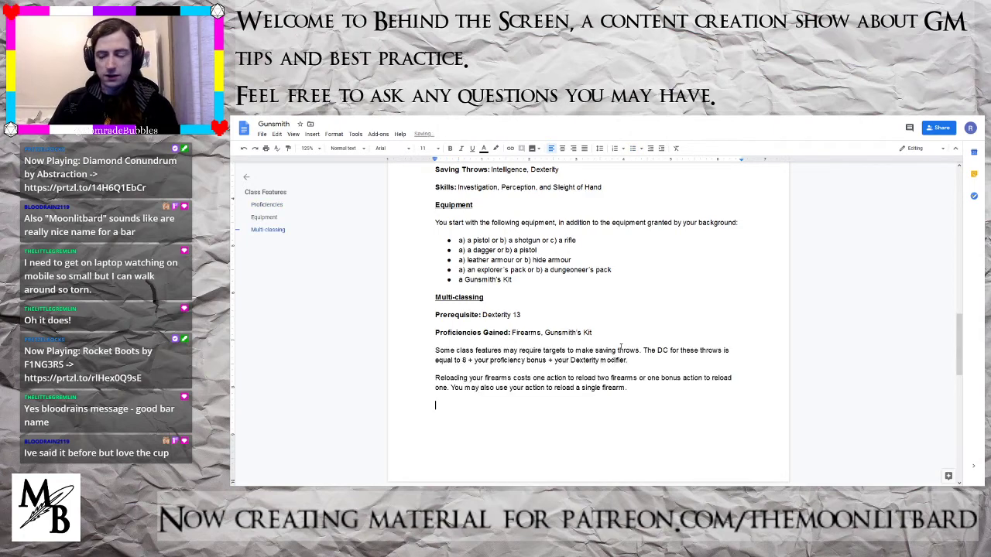
click(600, 333)
key(Return)
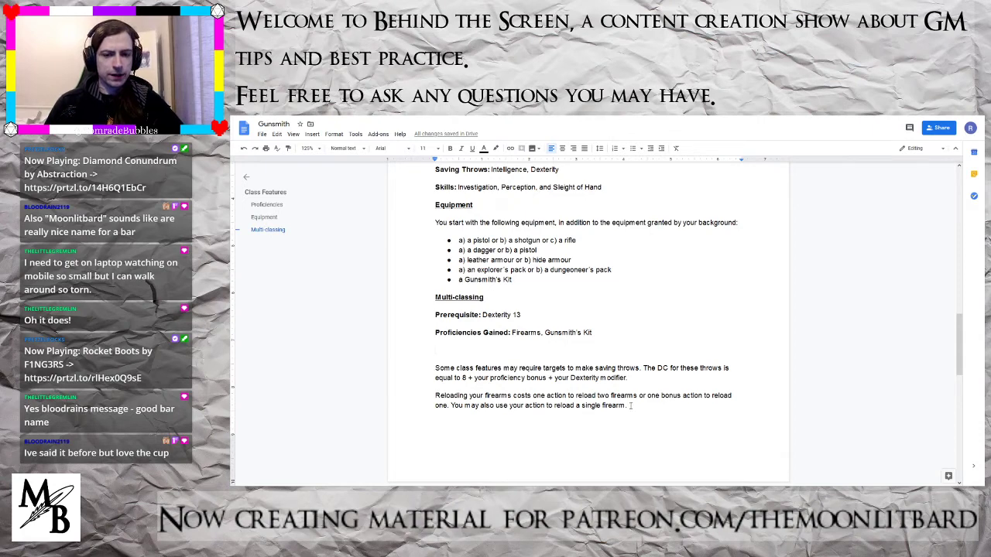
- Delete the paragraph about reloading firearms below the saving throw DC text
drag(631, 406, 432, 399)
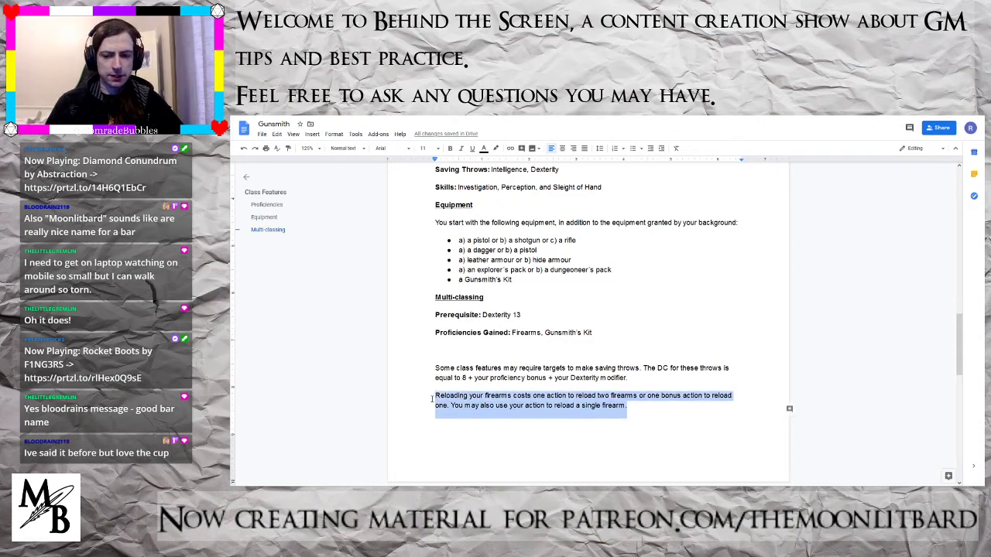
key(BackSpace)
key(BackSpace)
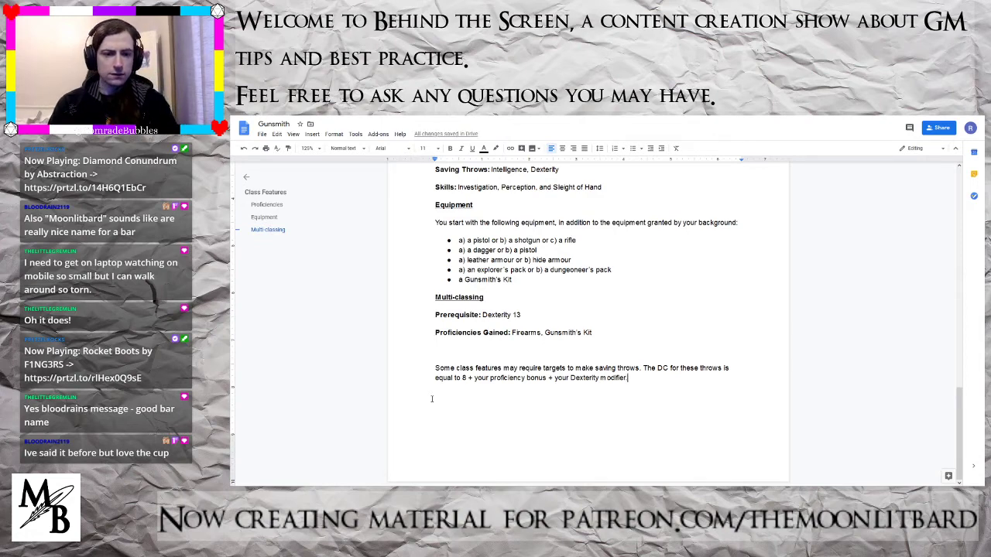
- Add the note "Long / short reload - weapon key words." on a new line below the saving throw DC paragraph
key(Return)
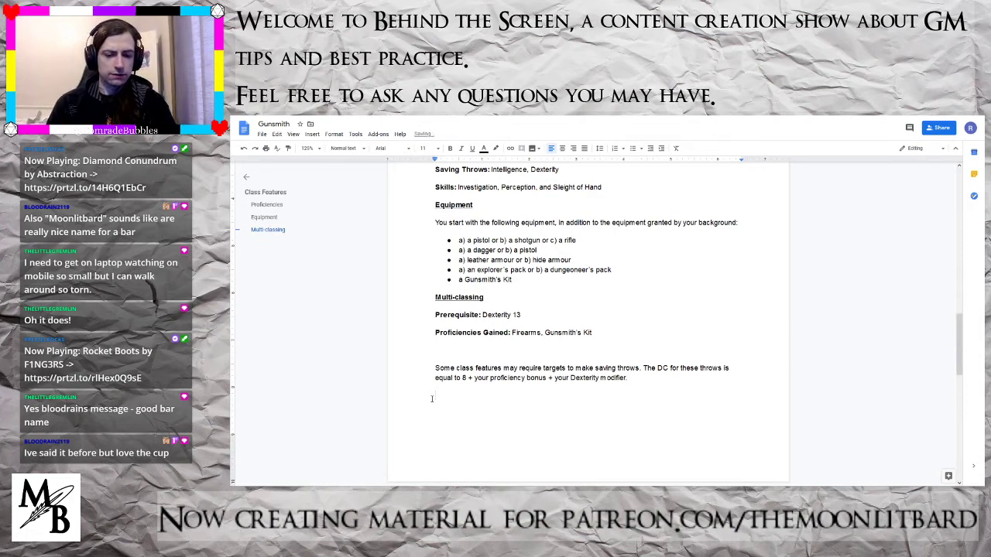
text(Reloa)
key(BackSpace)
key(BackSpace)
key(BackSpace)
key(BackSpace)
key(BackSpace)
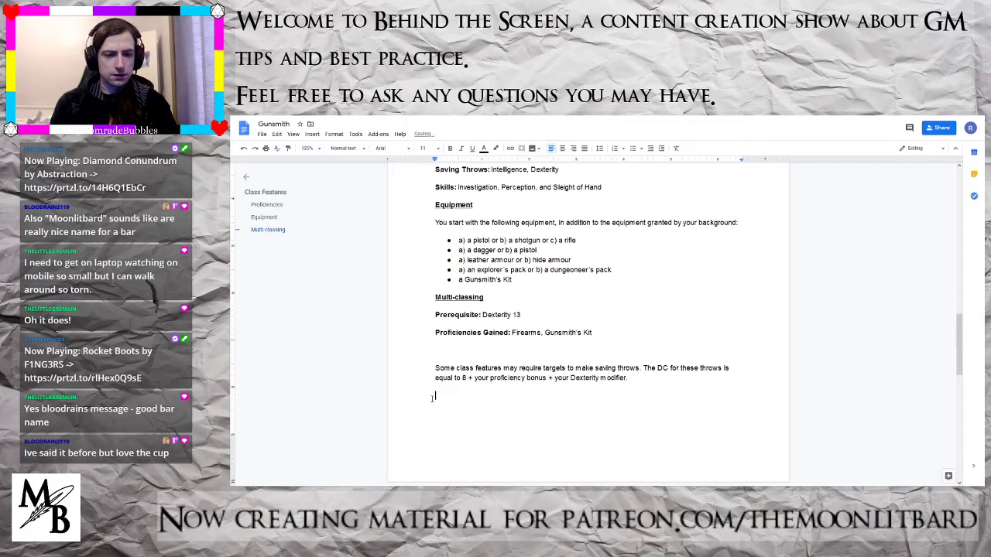
text(Long / sh)
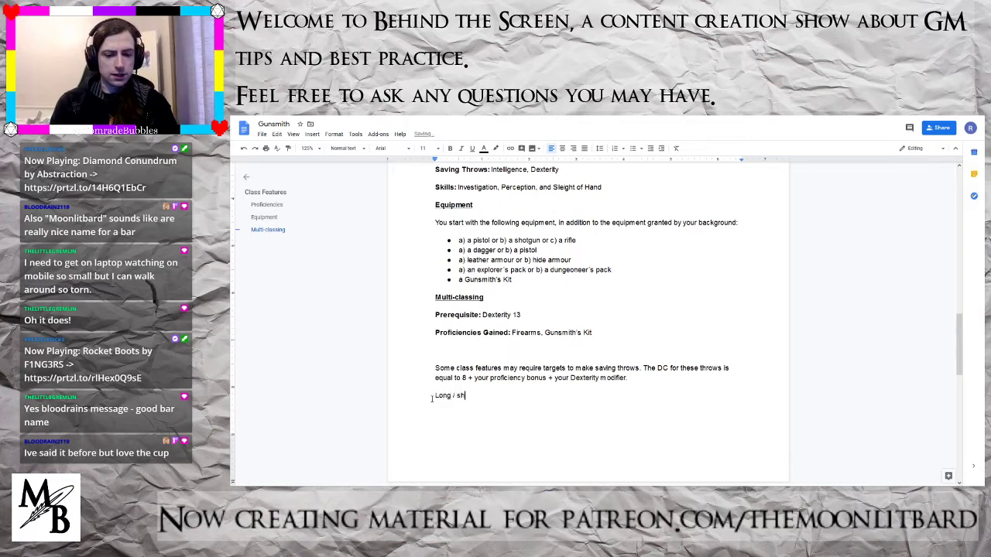
text(ort relo)
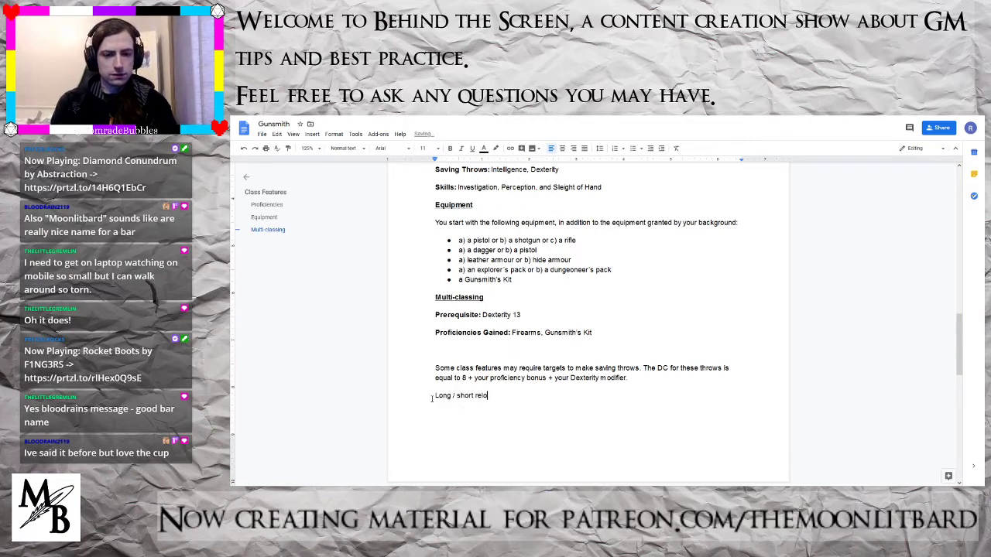
text(ad )
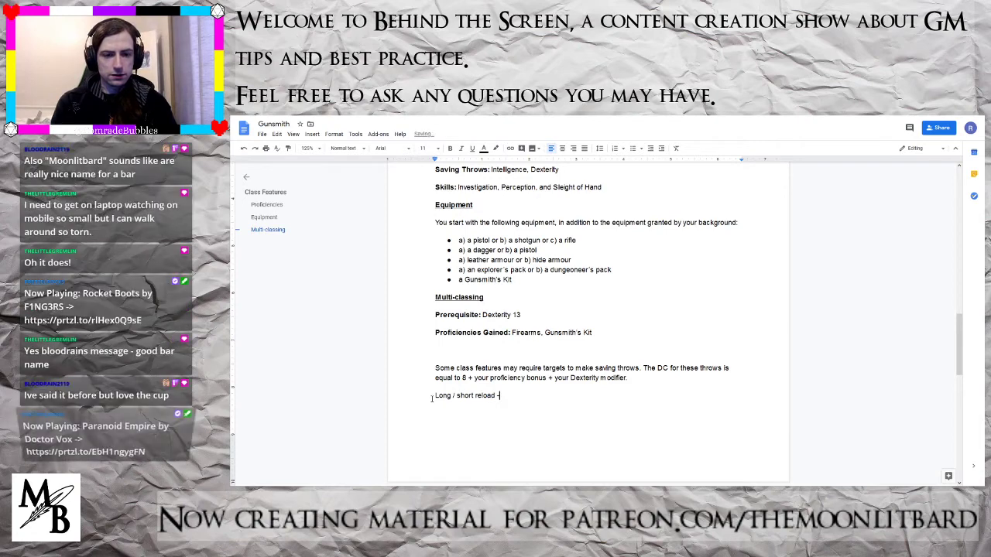
text(- weapon)
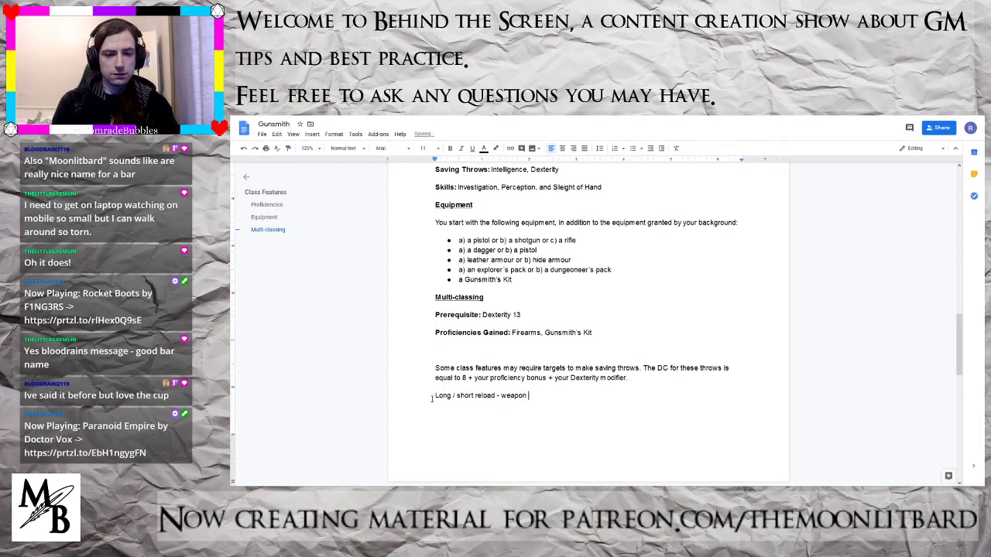
text( key words.)
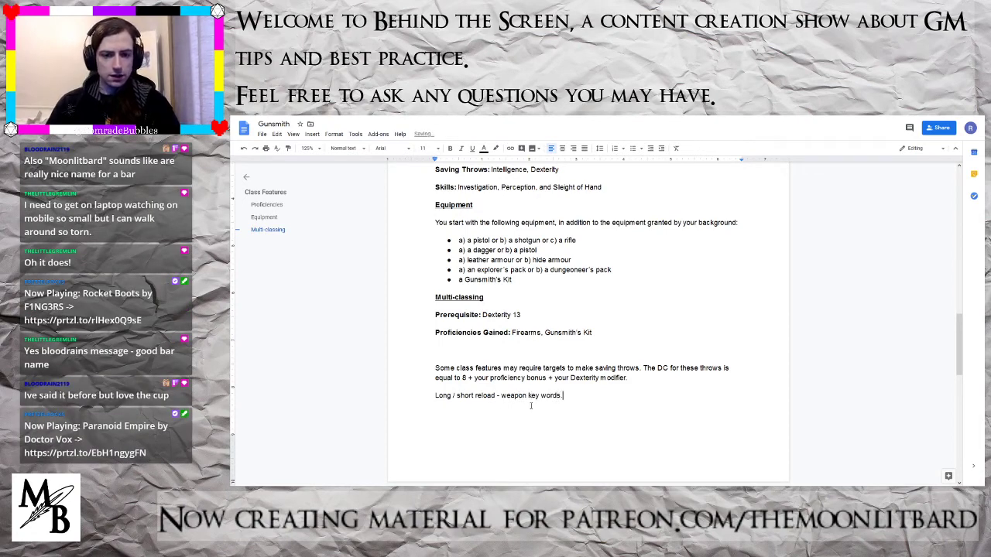
- Move the "Long / short reload - weapon key words." note from below the saving throw paragraph to the line above the progression table
drag(563, 397, 412, 396)
key(ctrl+c)
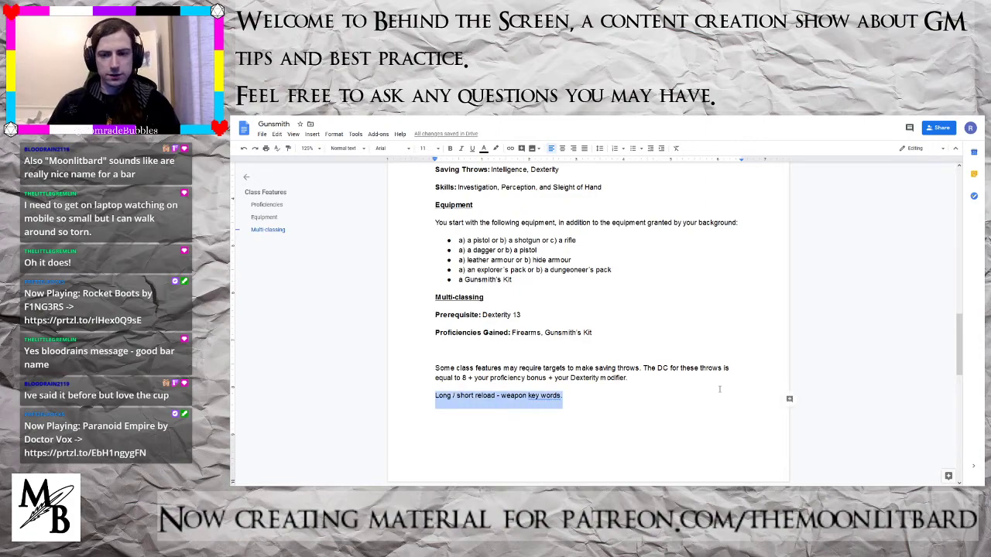
drag(961, 339, 960, 190)
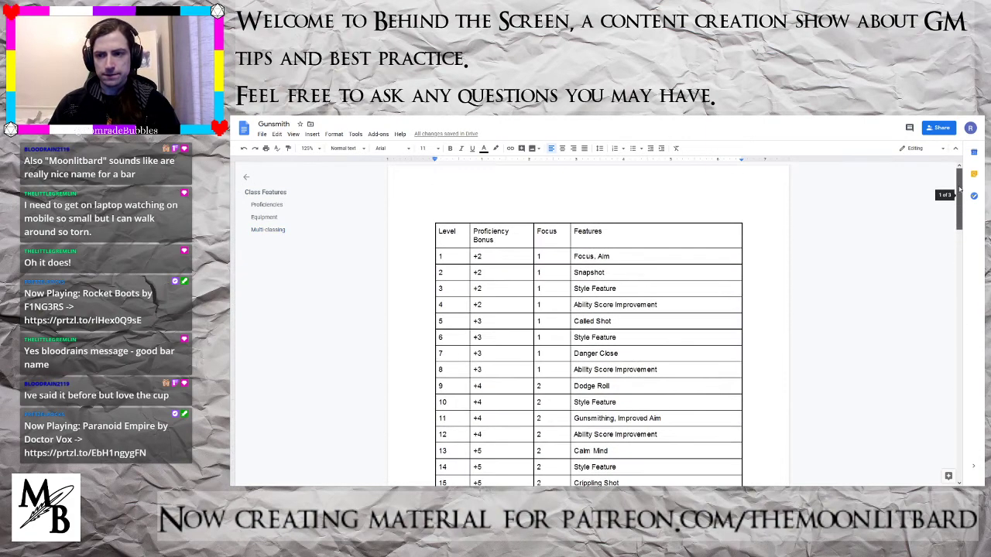
click(432, 215)
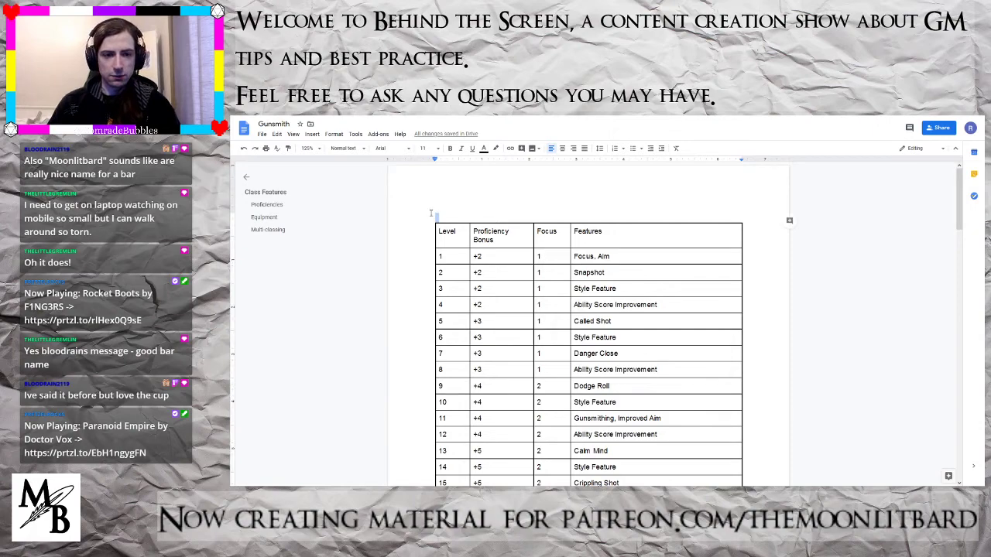
key(ctrl+v)
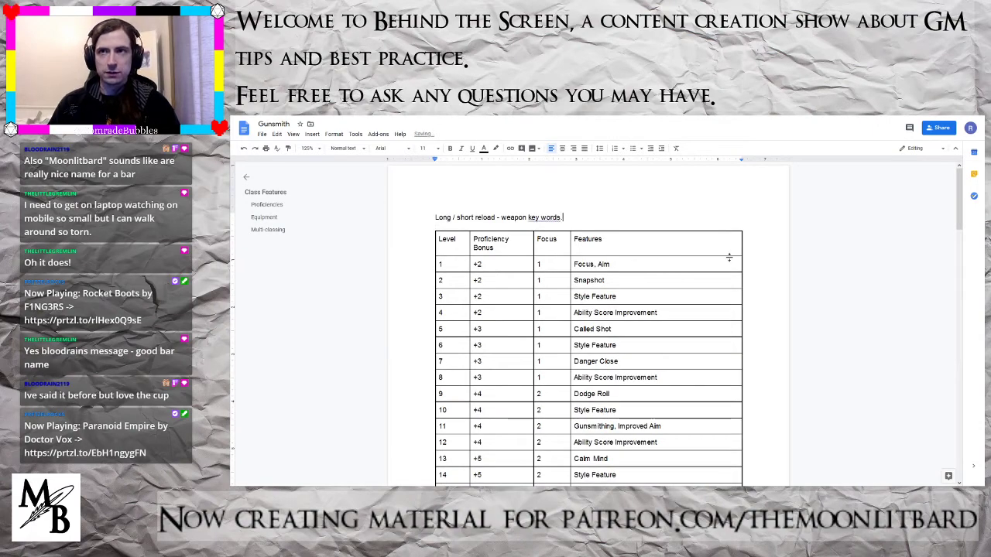
drag(957, 179, 958, 362)
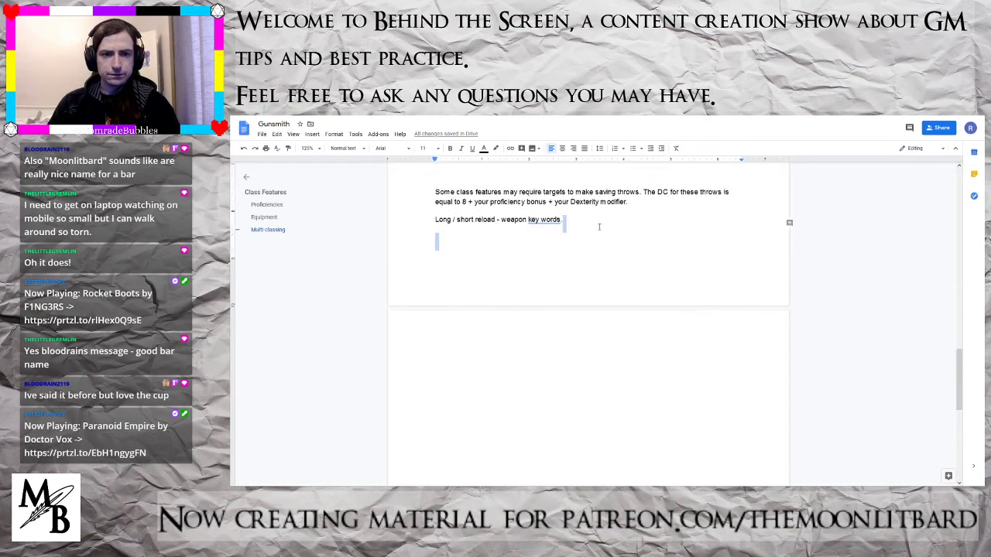
drag(597, 224, 387, 225)
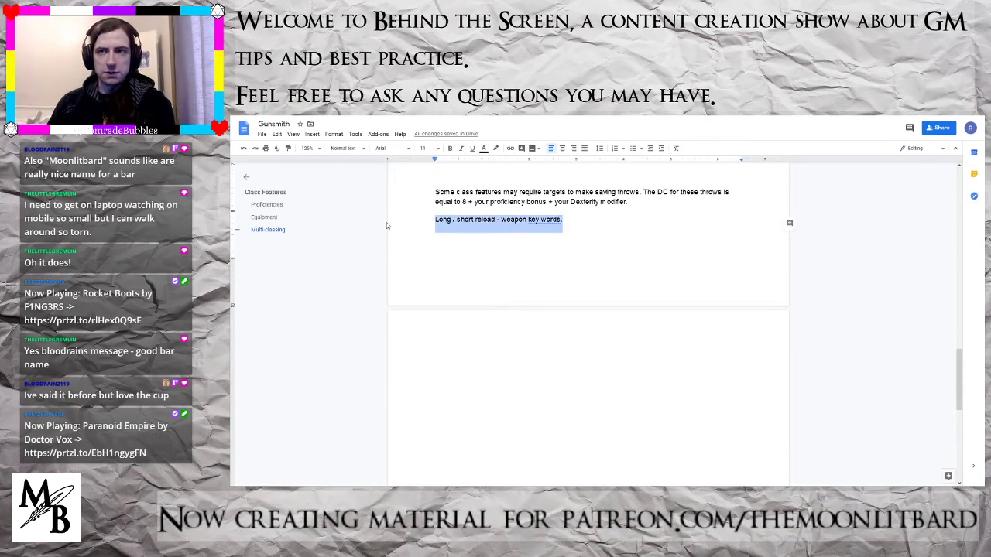
key(BackSpace)
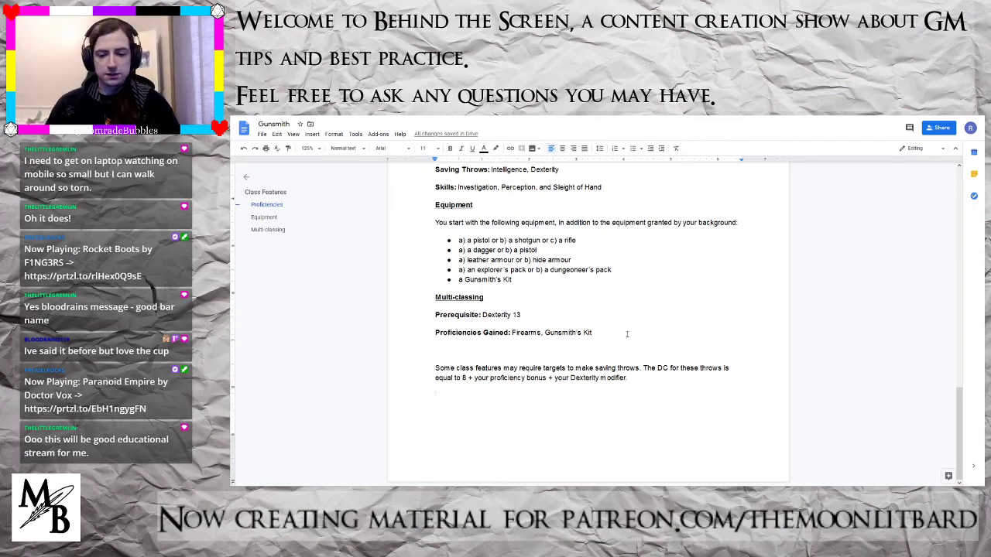
- Add a Features heading and an underlined Focus subheading, beginning its text with "At 1st level, you can still your thoughts and breathing for a split-second,"
key(Return)
text(Features Focus At 1st level,)
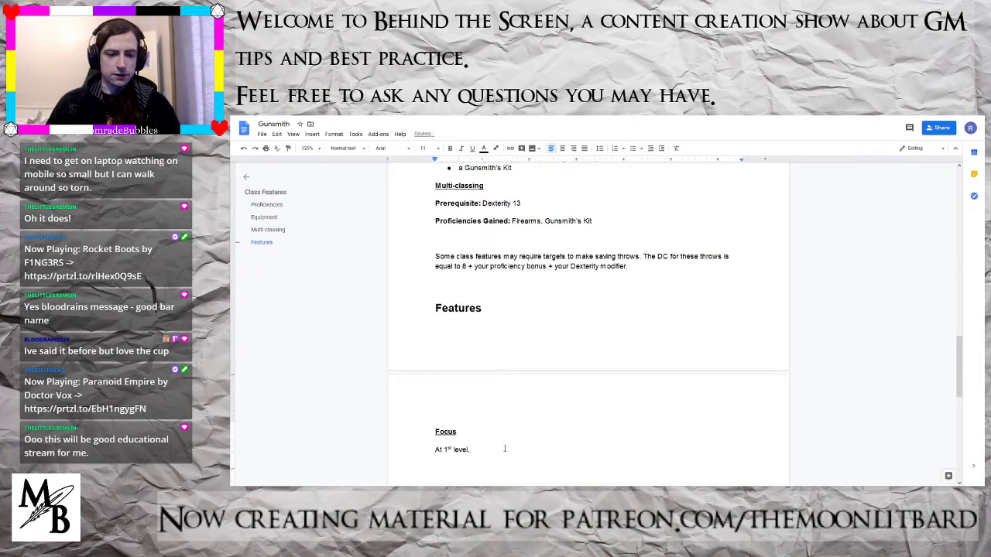
text(you ca)
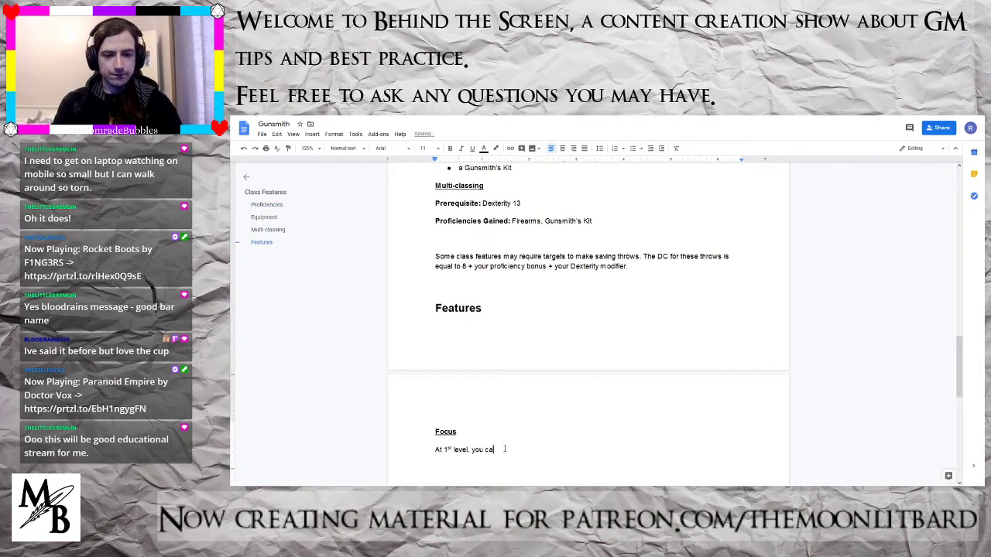
text(n still your )
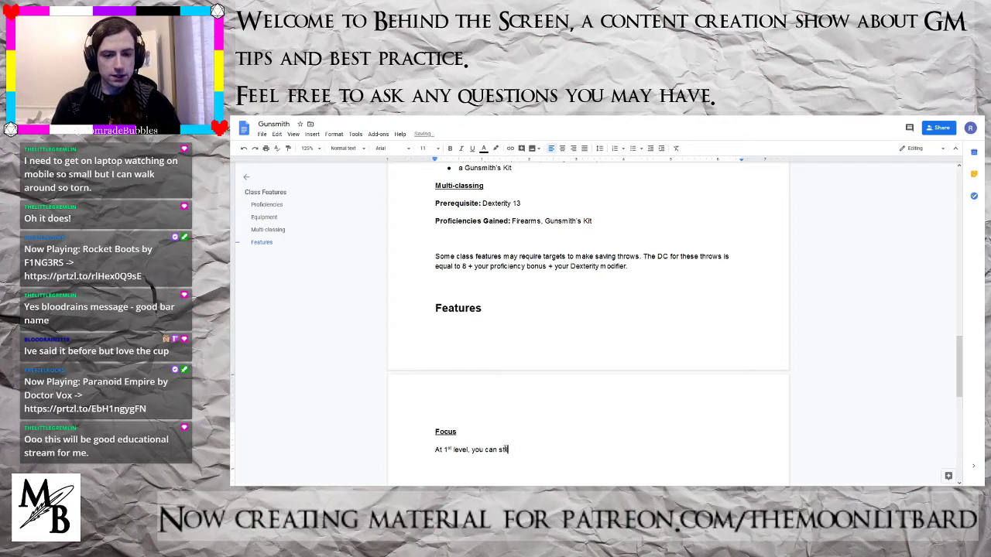
text(thoughts an)
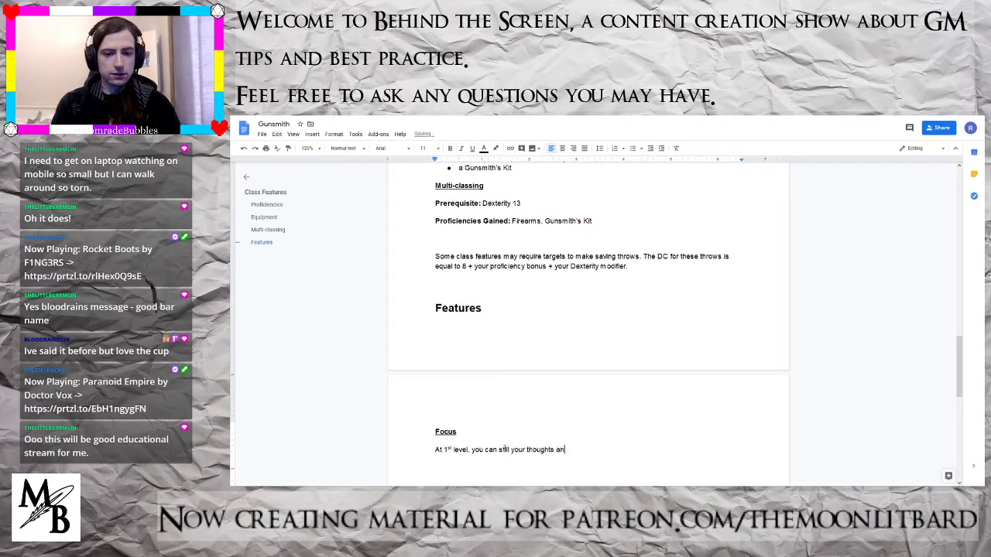
text(d breathing for )
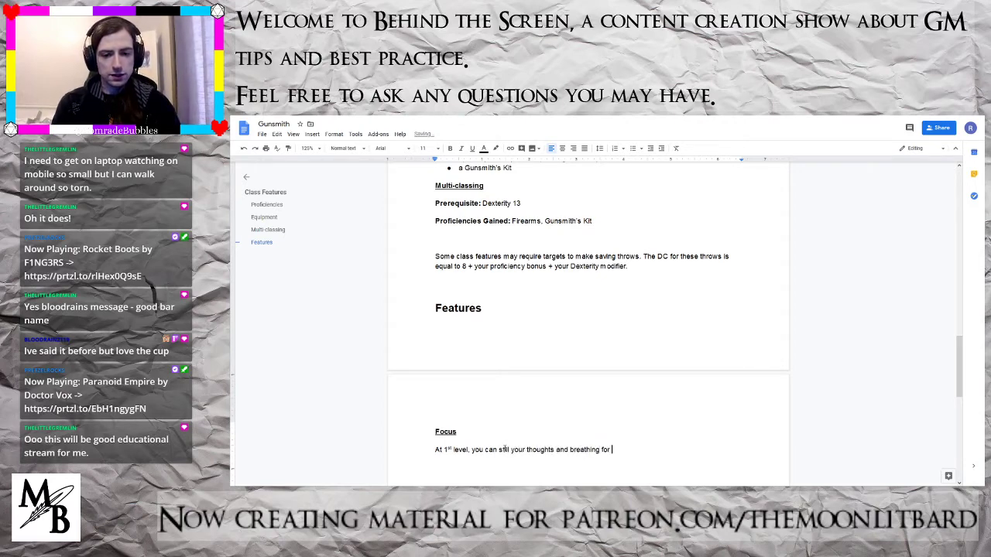
text(a split-s)
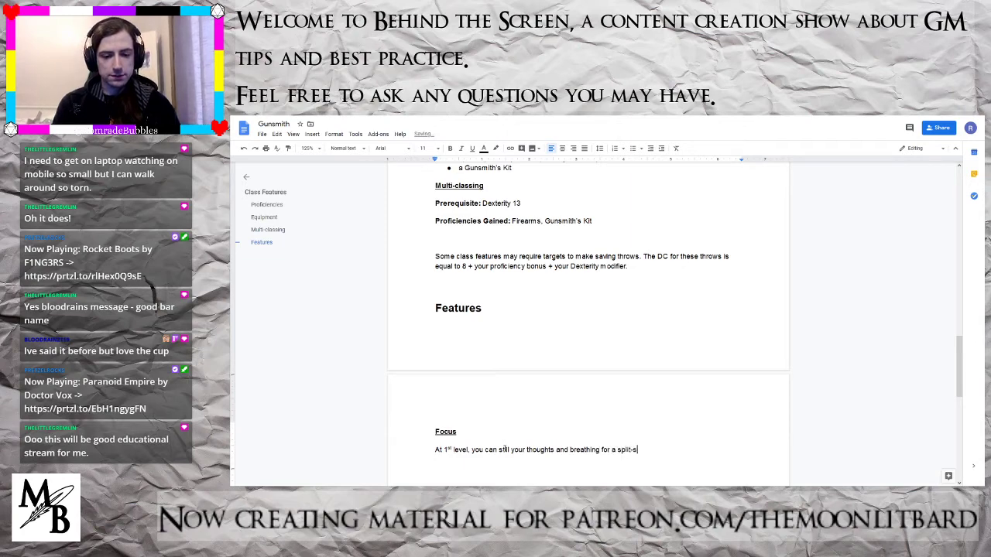
text(econd, gran)
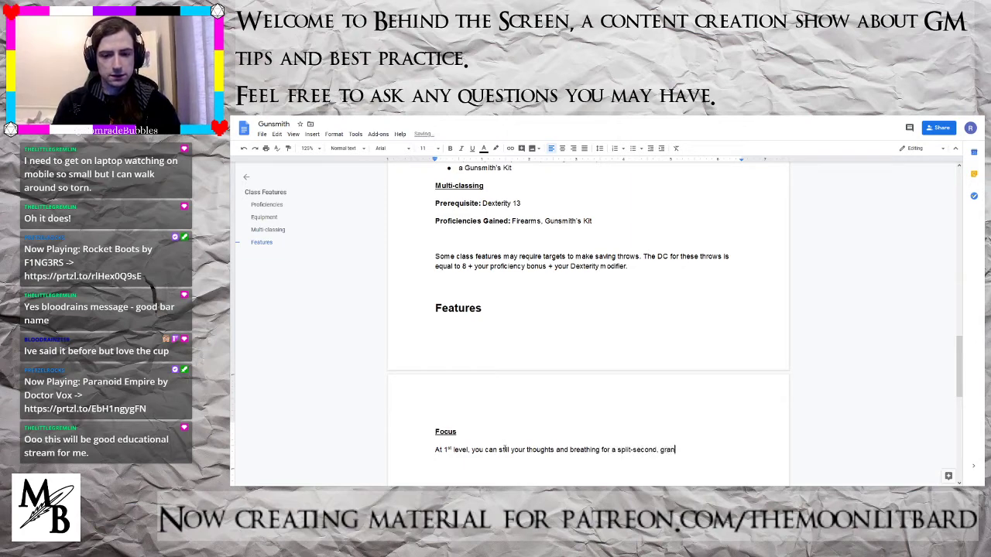
- Complete the opening Focus sentence with "granting you the opportunity to fire the perfect shot."
text(ting you the op)
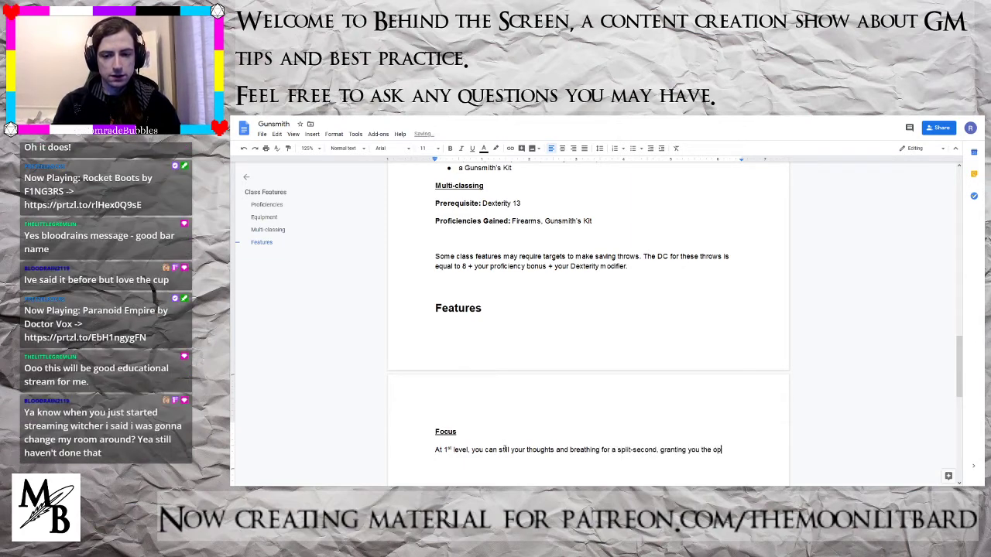
text(portunit)
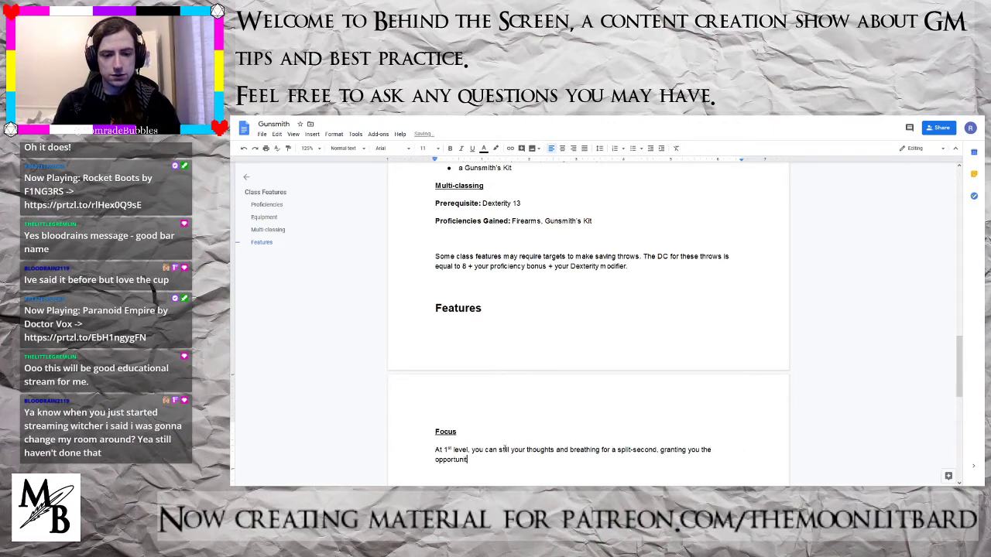
key(BackSpace)
key(BackSpace)
text(ity to )
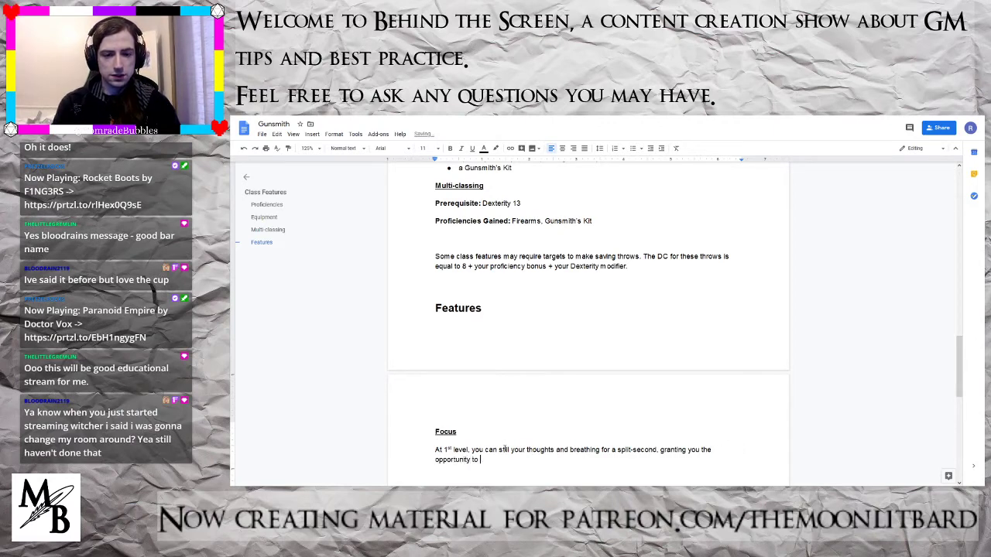
text(fire the )
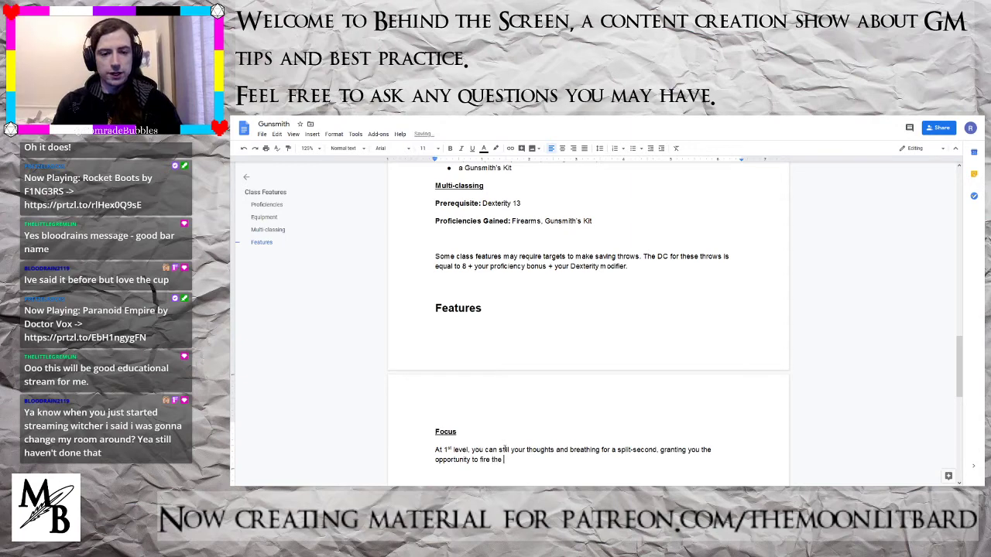
text(perfect shot.)
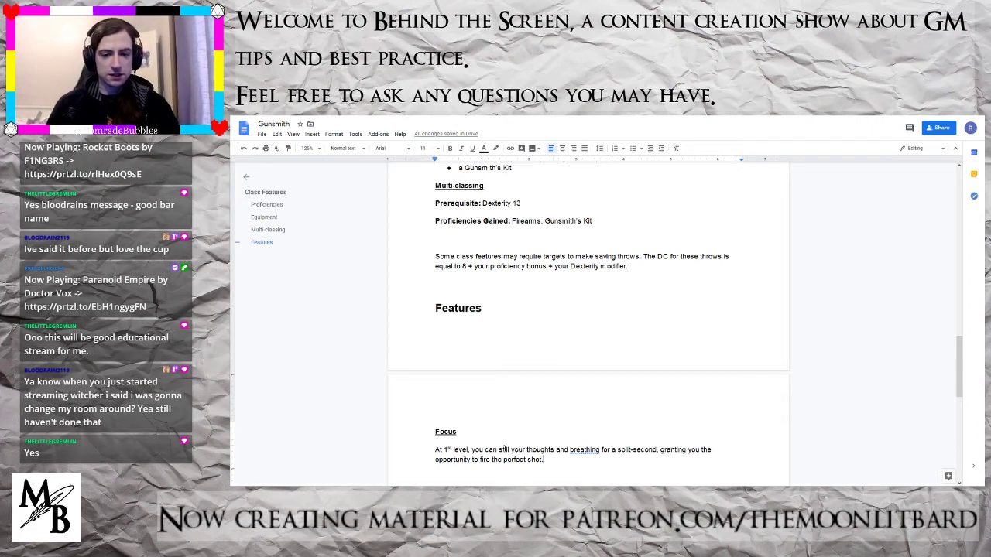
click(585, 450)
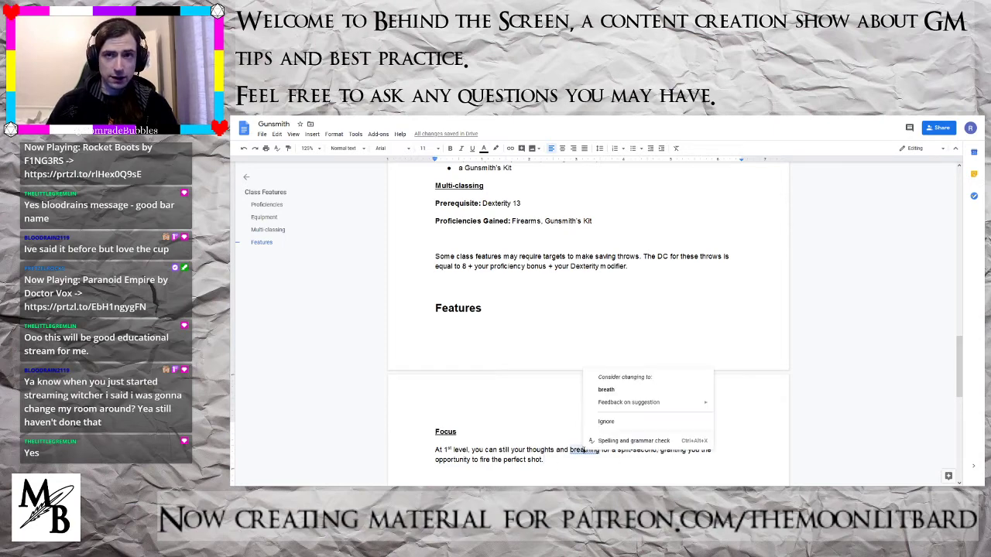
scroll(496, 465, down, 2)
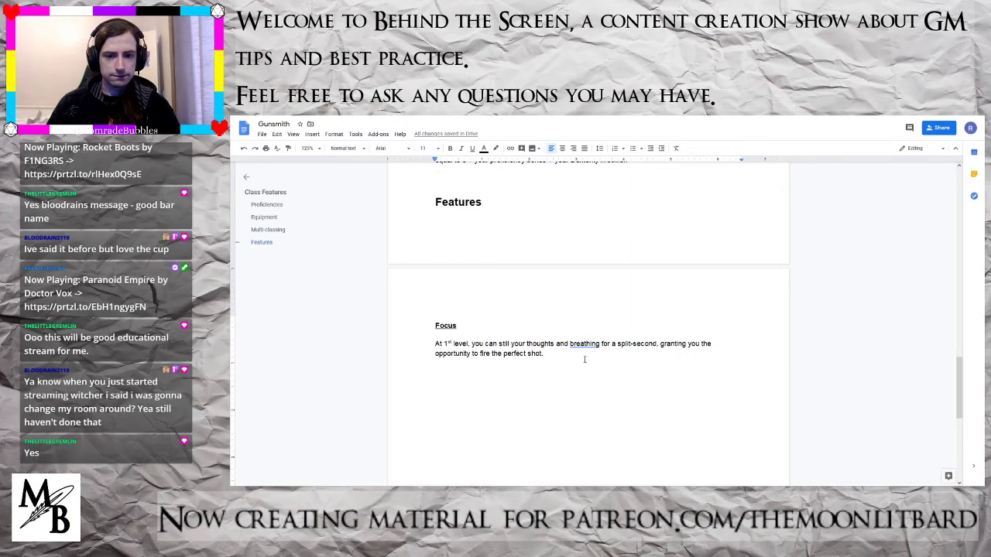
text(Whenever)
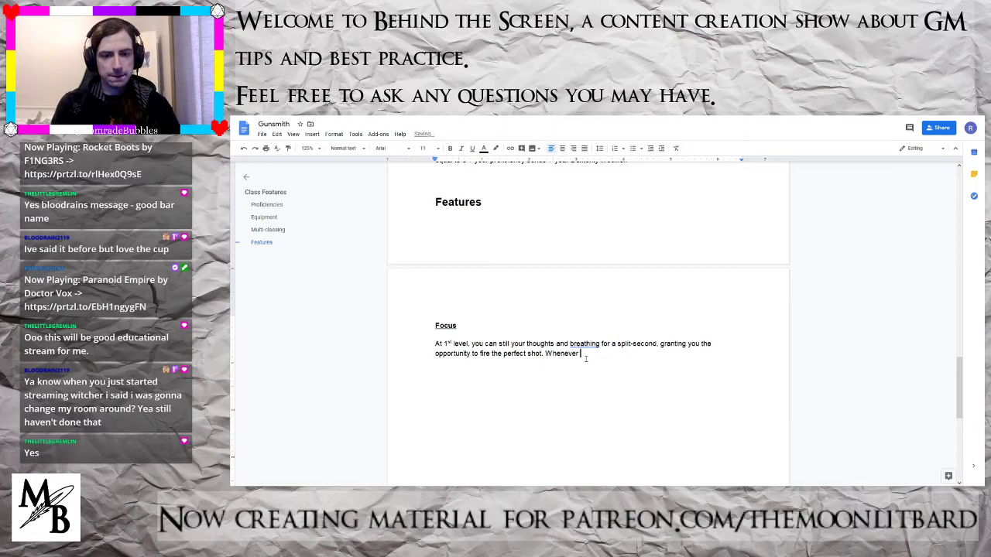
key(BackSpace)
key(BackSpace)
key(BackSpace)
key(BackSpace)
key(BackSpace)
key(BackSpace)
key(BackSpace)
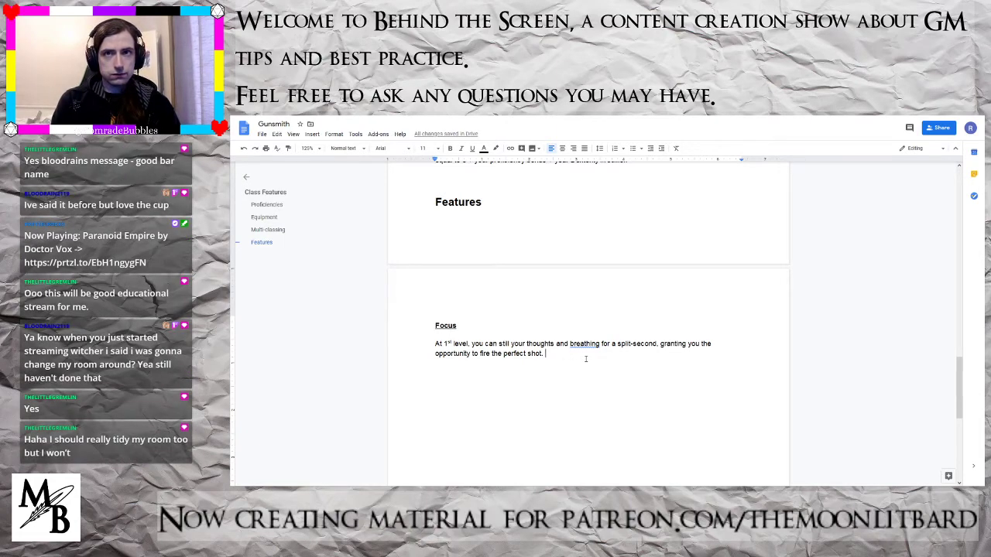
- Begin a second sentence in the Focus paragraph with "At the start of each turn in combat"
text(At the sta)
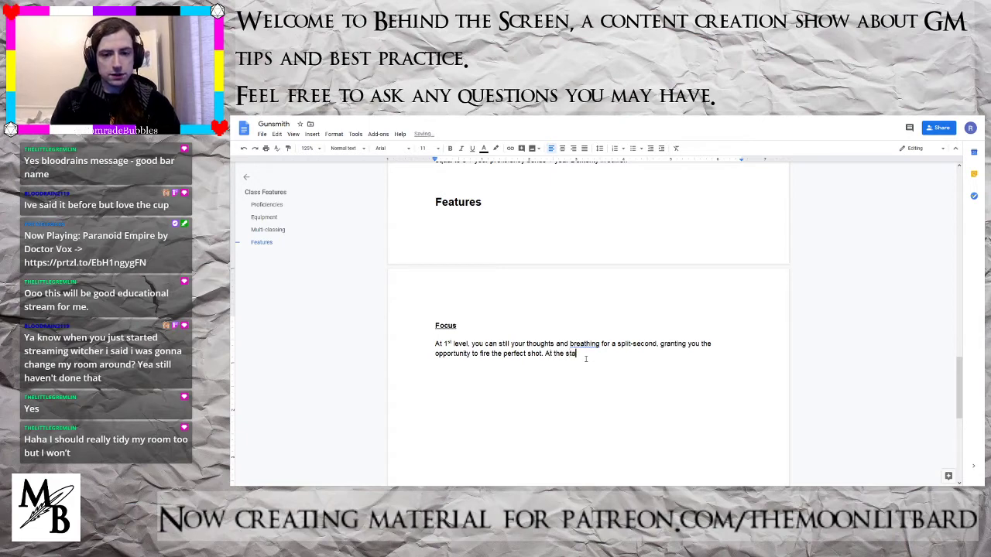
text(rt of your)
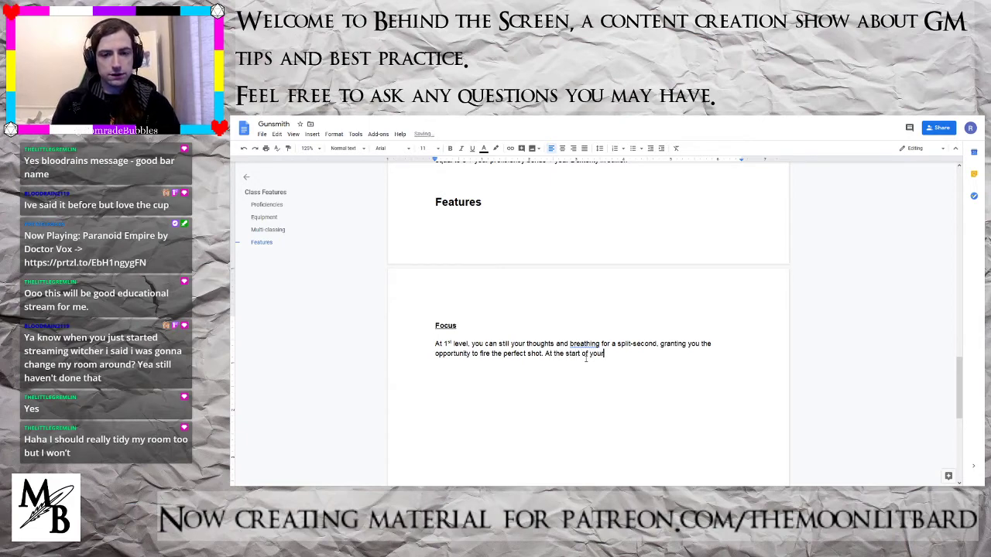
key(BackSpace)
key(BackSpace)
key(BackSpace)
key(BackSpace)
text(each t)
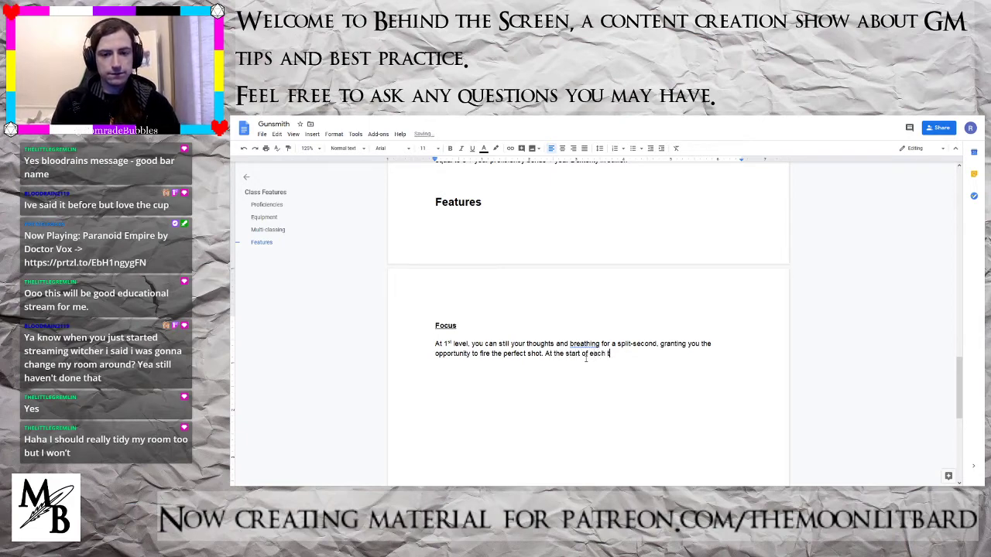
text(urn in combat )
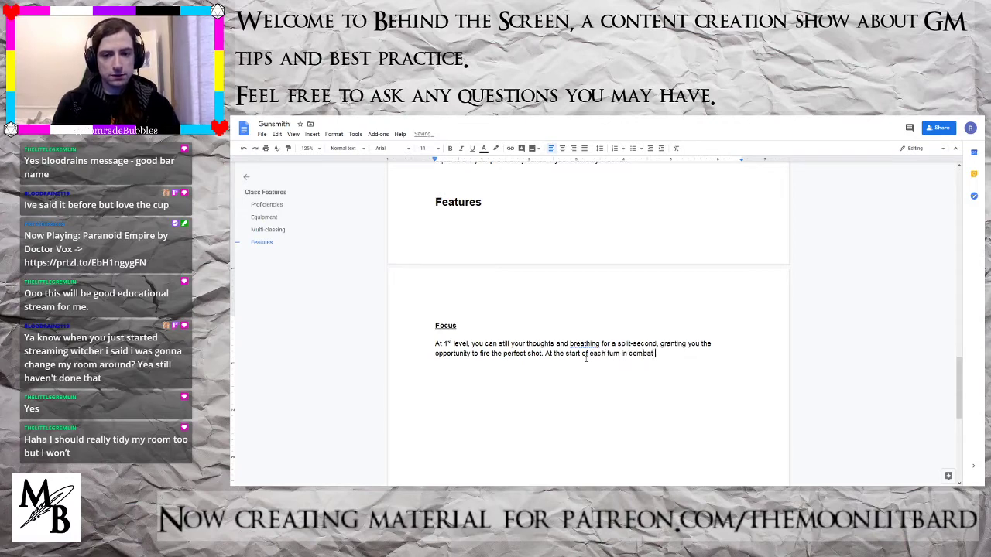
- Continue the combat turn sentence with "you generate a number of Focus points equal to half your proficiency bonus"
text(you generate )
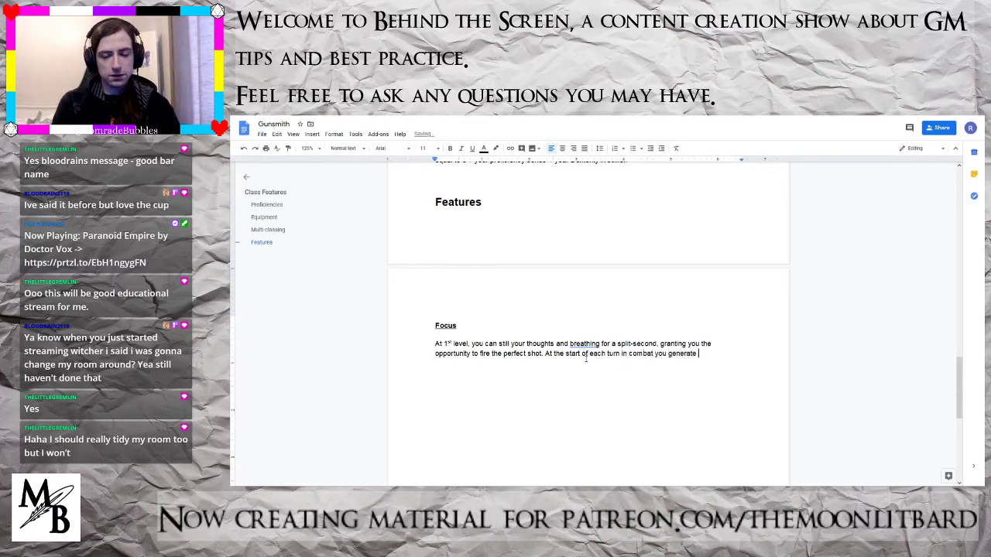
text(a )
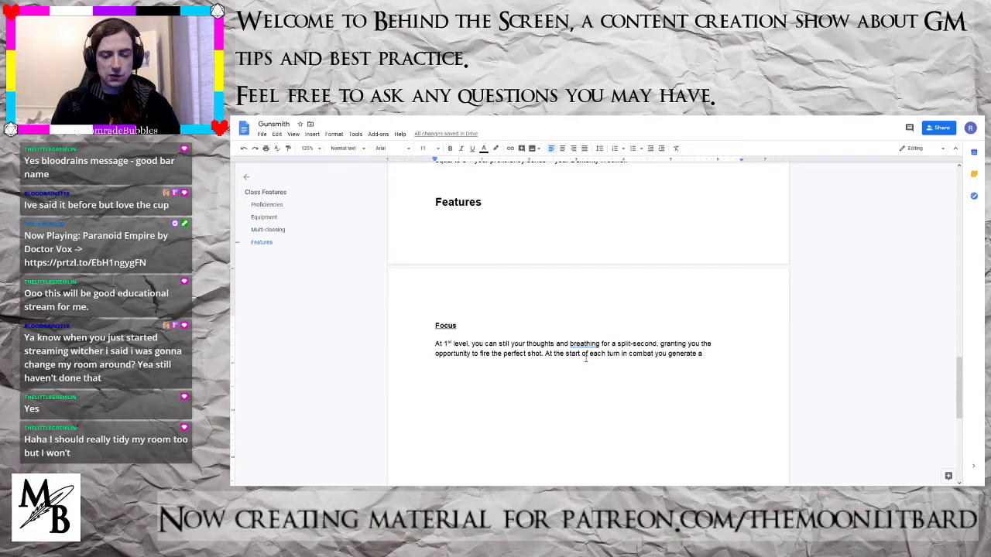
text(number of)
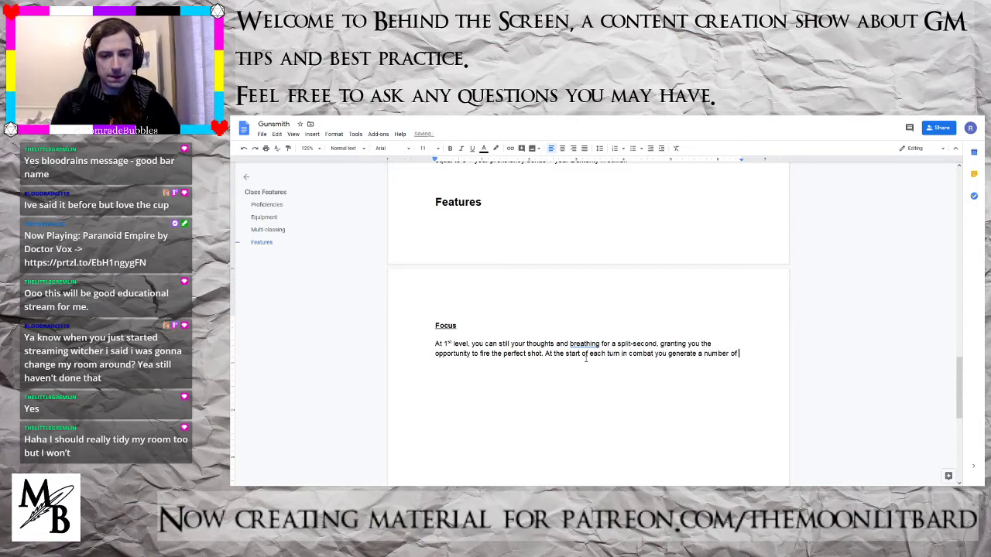
text( Focus point)
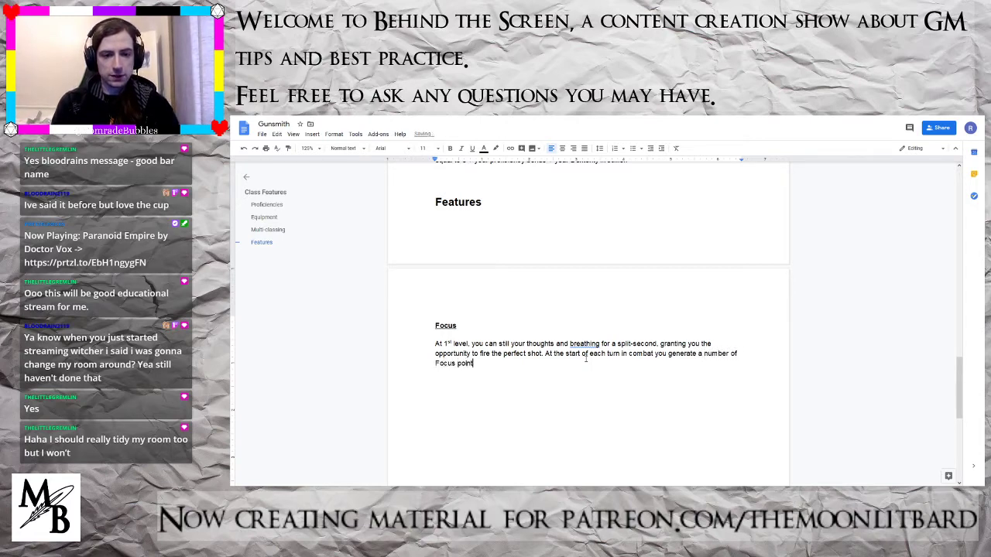
text(s equal to )
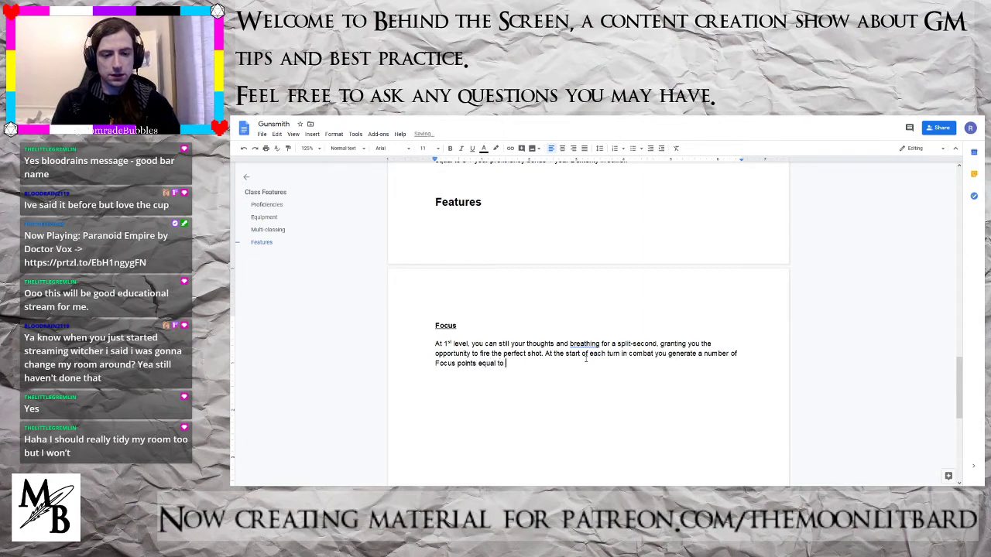
text(half your )
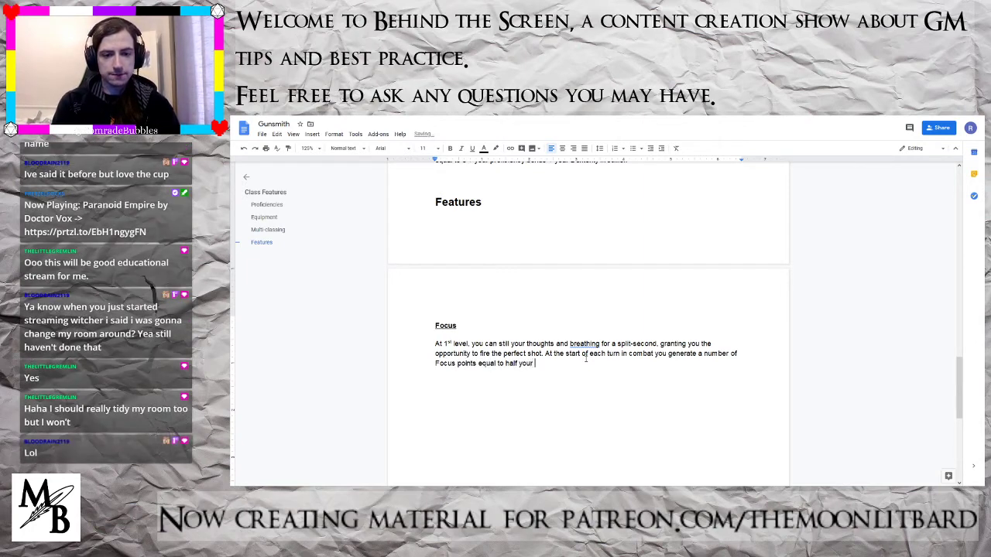
text(proficiency bonus.)
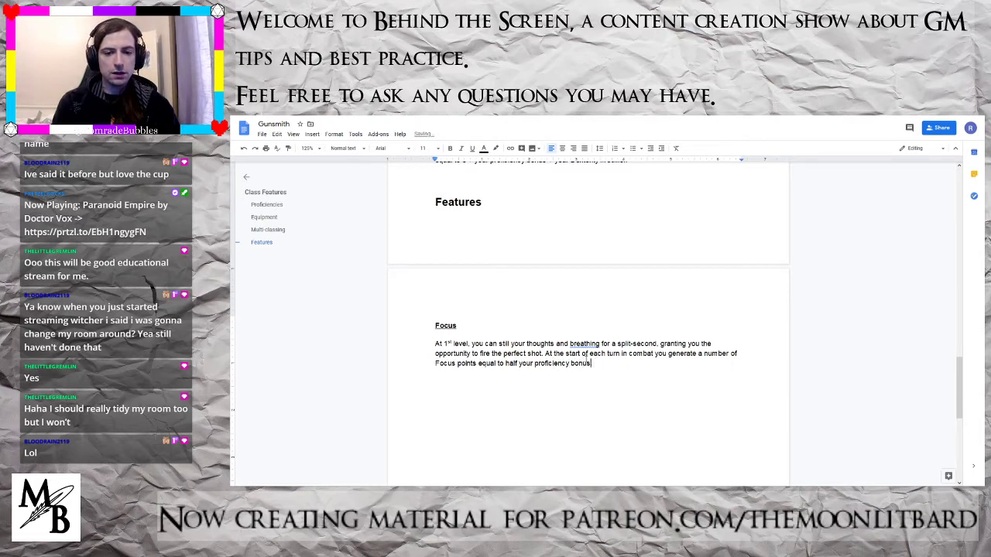
text( you may ne)
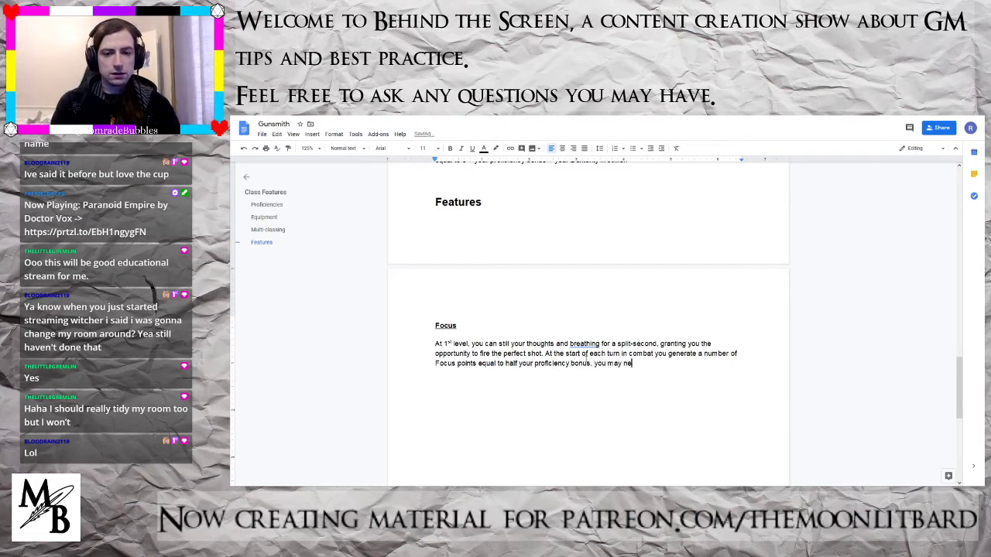
text(ver have more)
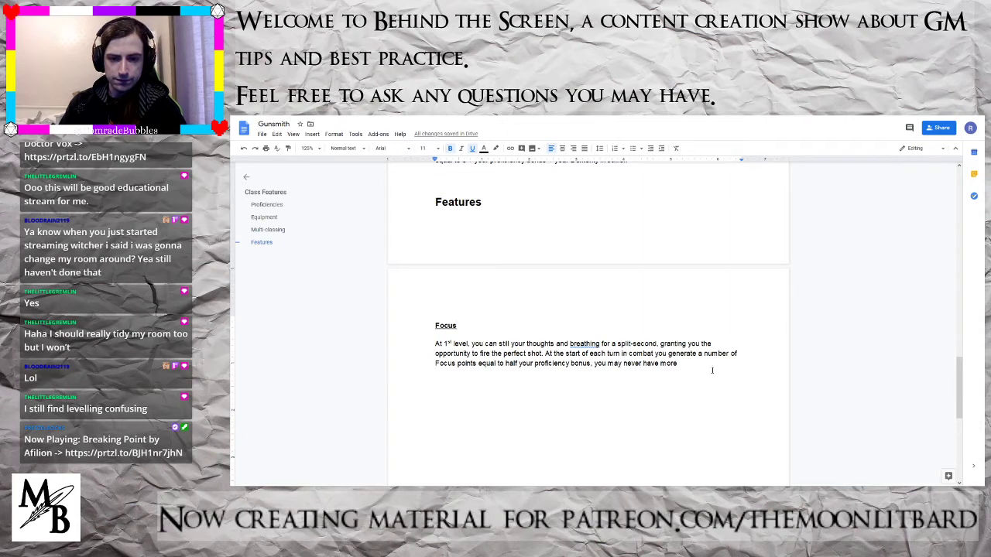
click(705, 368)
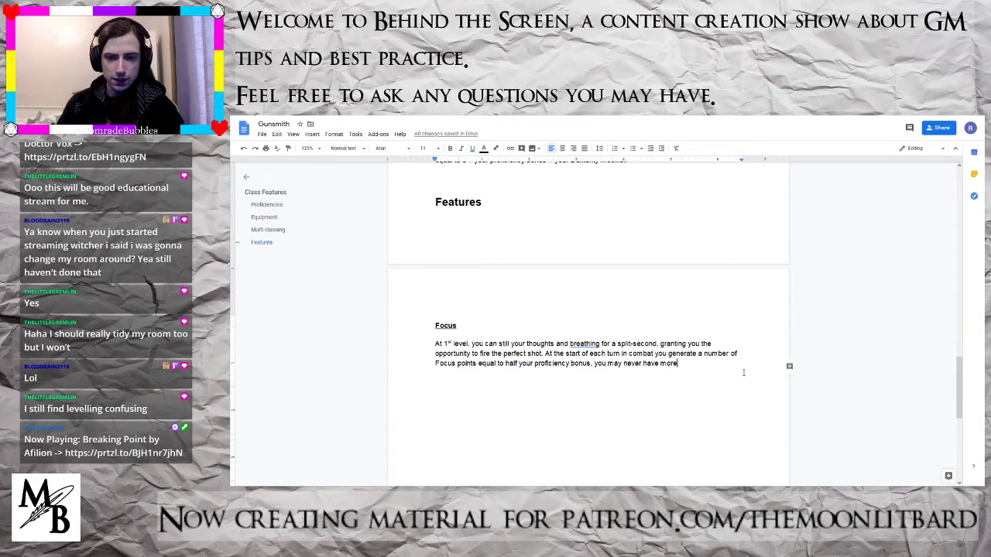
text(than)
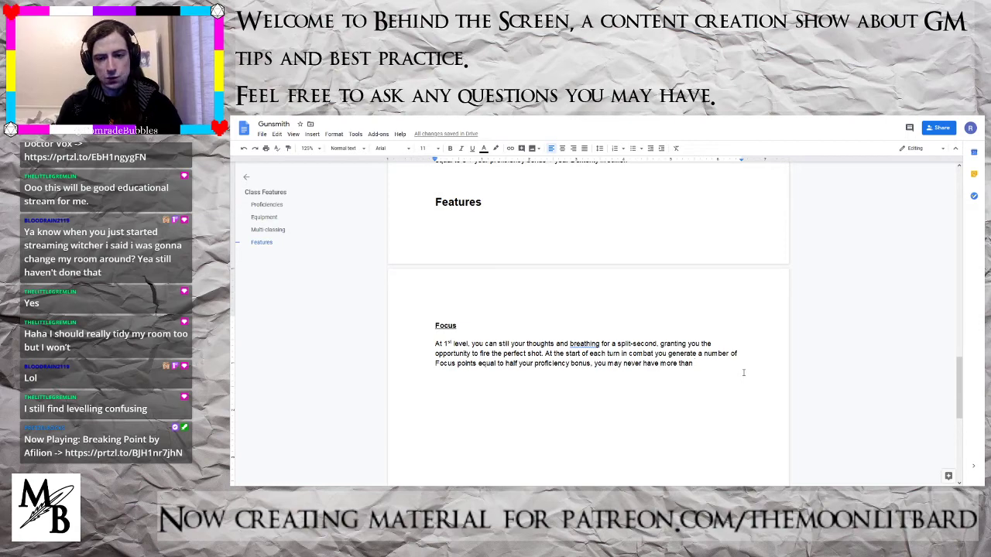
key(BackSpace)
key(BackSpace)
key(BackSpace)
key(BackSpace)
key(BackSpace)
key(BackSpace)
key(BackSpace)
key(BackSpace)
key(BackSpace)
key(BackSpace)
key(BackSpace)
key(BackSpace)
key(BackSpace)
key(BackSpace)
key(BackSpace)
key(BackSpace)
key(BackSpace)
key(BackSpace)
key(BackSpace)
key(BackSpace)
key(BackSpace)
key(BackSpace)
key(BackSpace)
key(BackSpace)
key(BackSpace)
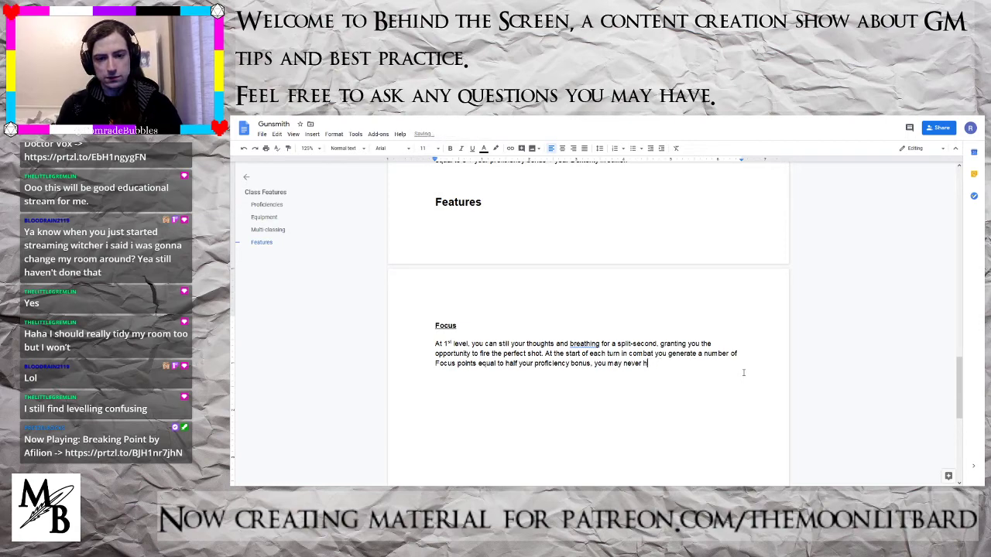
text(.)
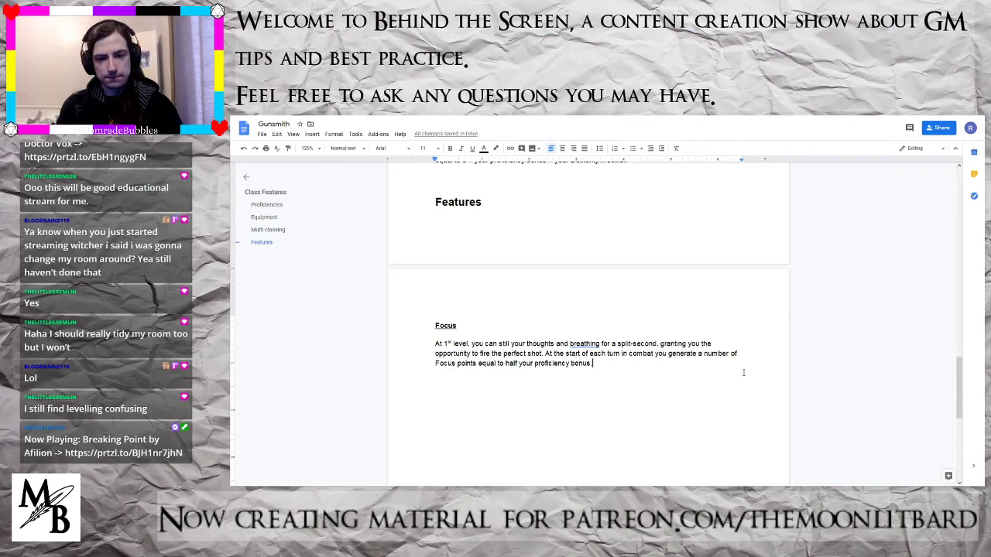
key(BackSpace)
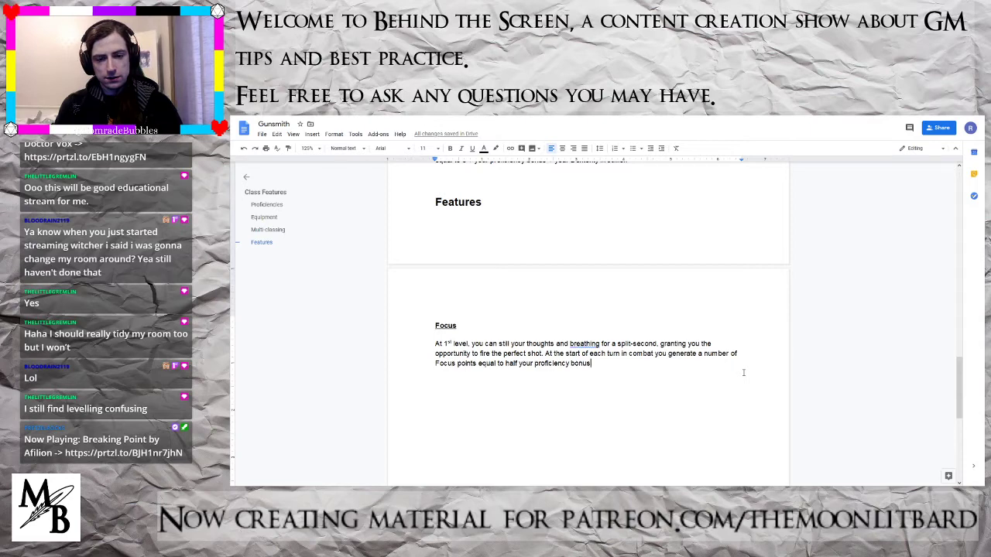
text(, any uns)
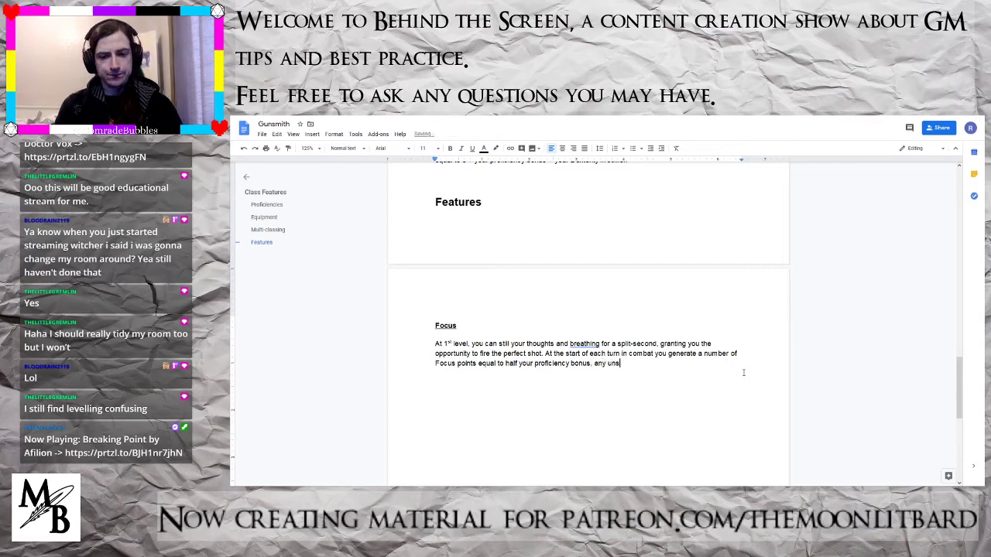
text(pent Fo)
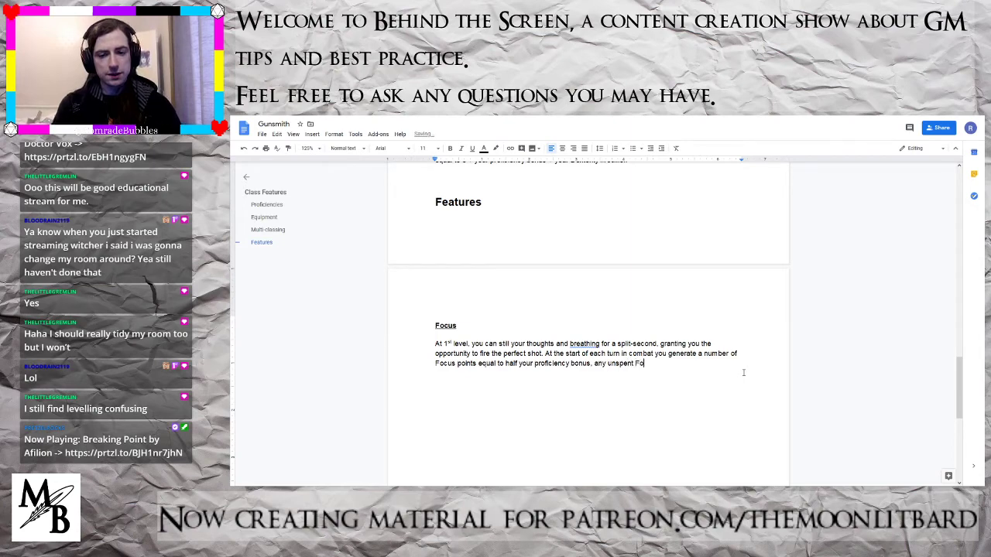
text(cus is lost )
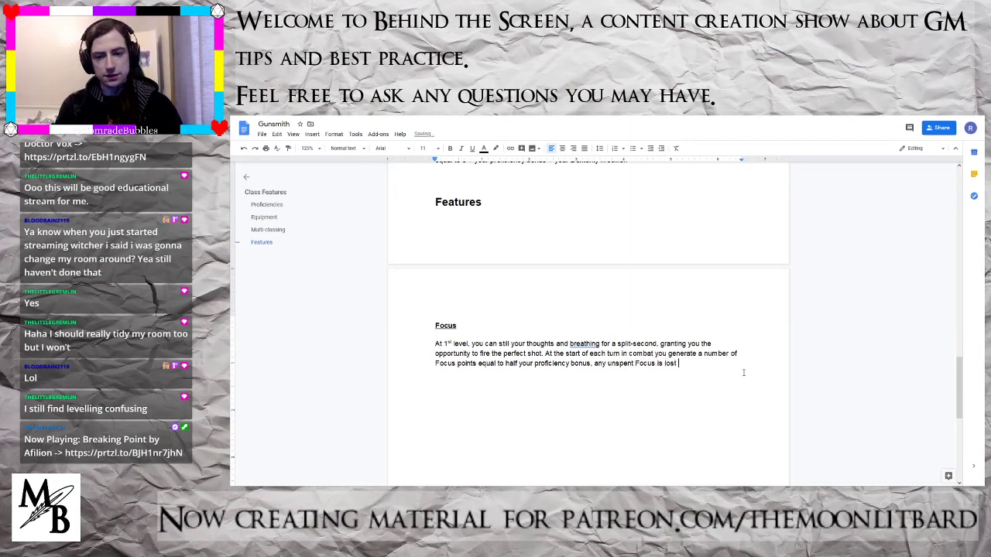
text(a)
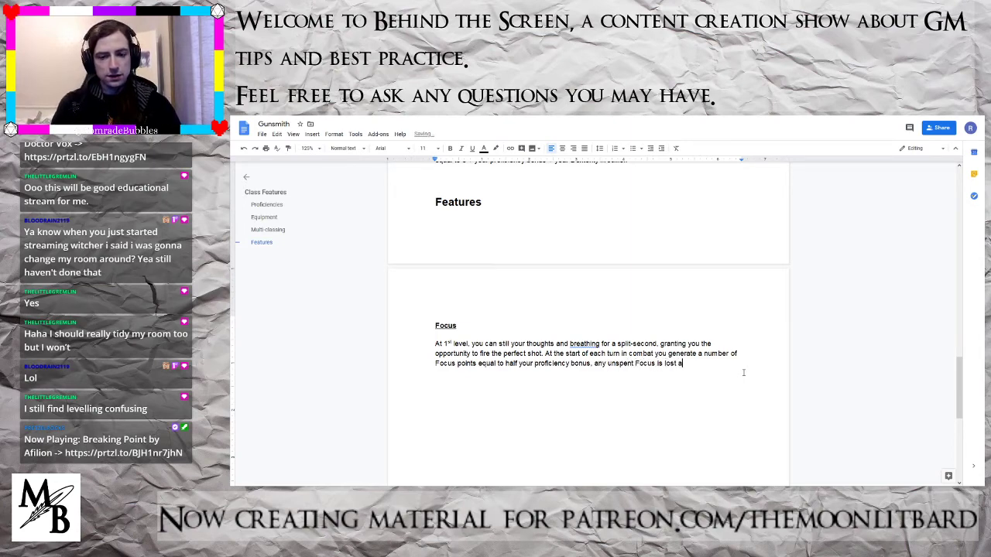
text(t the end of)
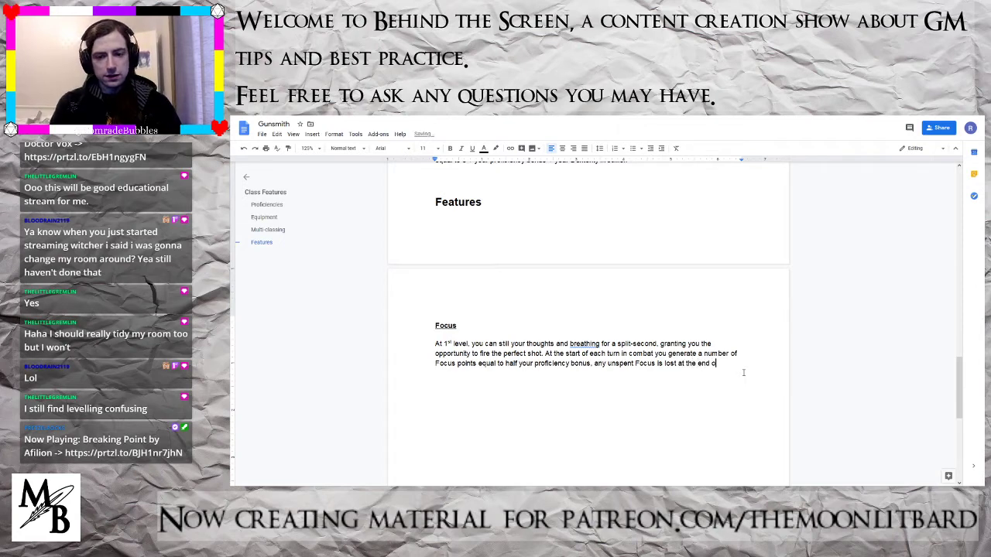
key(BackSpace)
key(BackSpace)
key(BackSpace)
key(BackSpace)
key(BackSpace)
key(BackSpace)
key(BackSpace)
key(BackSpace)
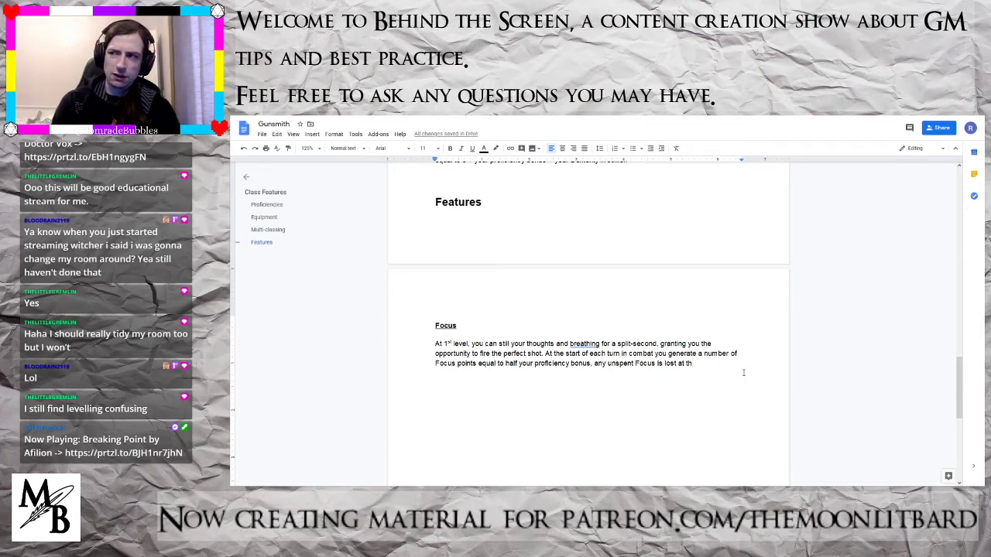
key(BackSpace)
key(BackSpace)
key(BackSpace)
key(BackSpace)
key(BackSpace)
key(BackSpace)
key(BackSpace)
key(BackSpace)
key(BackSpace)
key(BackSpace)
key(BackSpace)
key(BackSpace)
key(BackSpace)
key(BackSpace)
key(BackSpace)
key(BackSpace)
key(BackSpace)
key(BackSpace)
key(BackSpace)
key(BackSpace)
key(BackSpace)
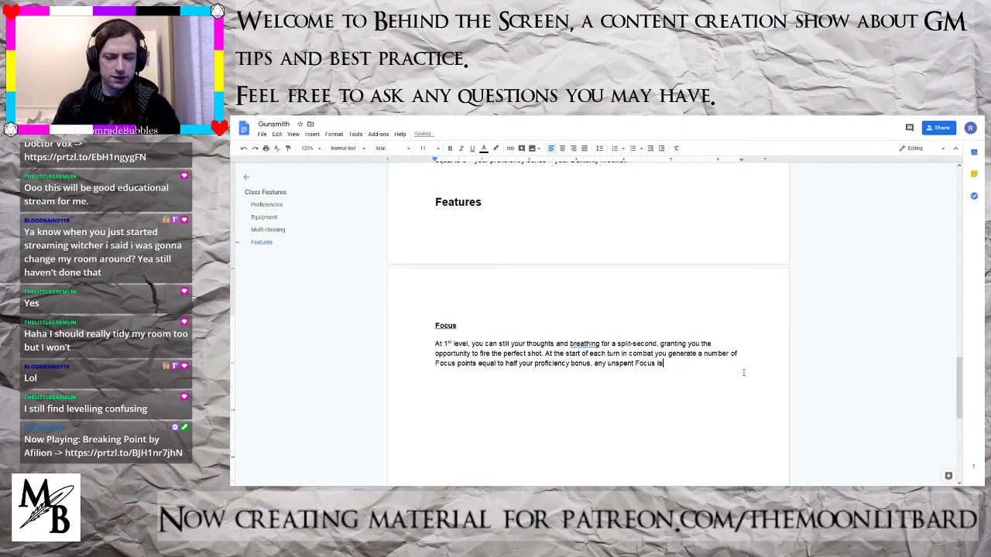
key(BackSpace)
key(BackSpace)
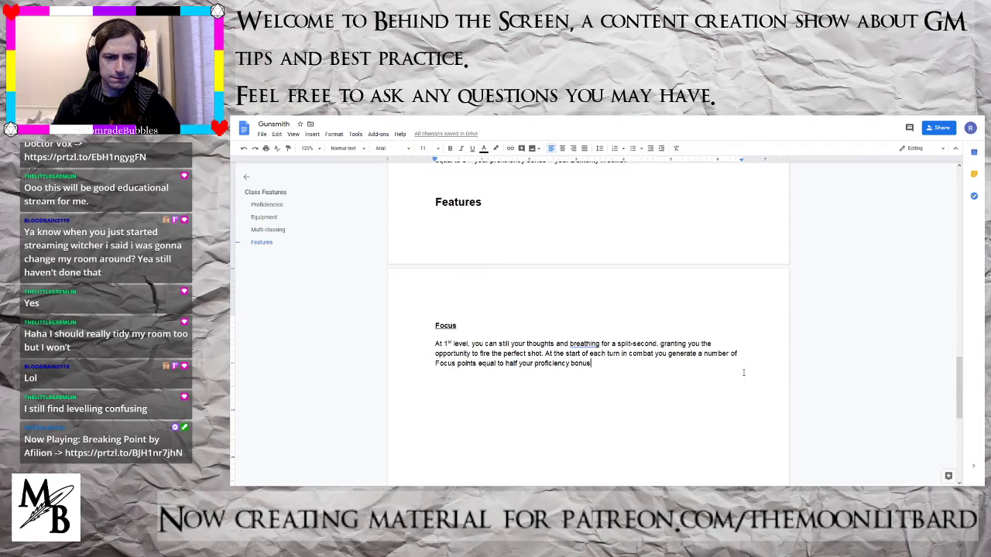
- End the combat turn sentence with a period and begin another with "Your maximum Focus"
text(.)
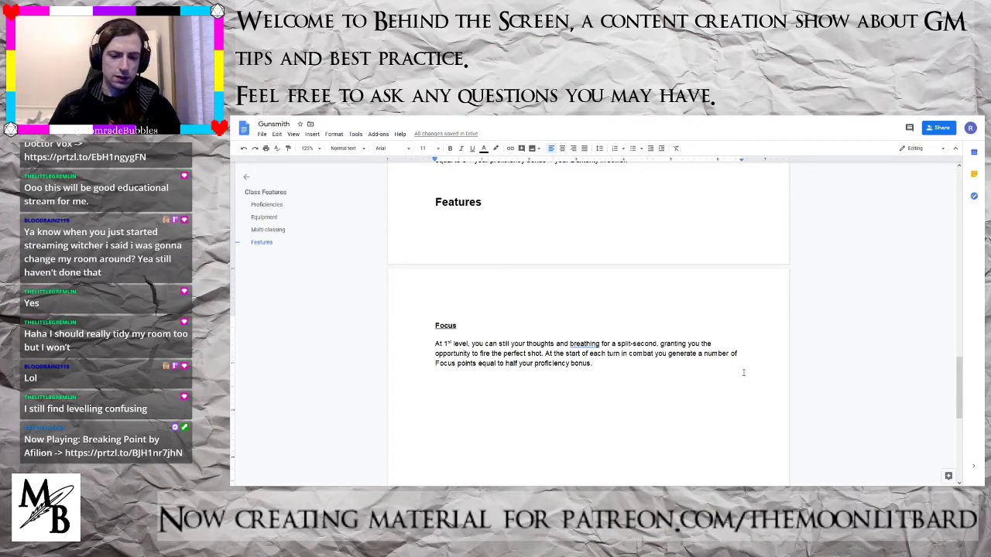
text( You r)
key(BackSpace)
key(BackSpace)
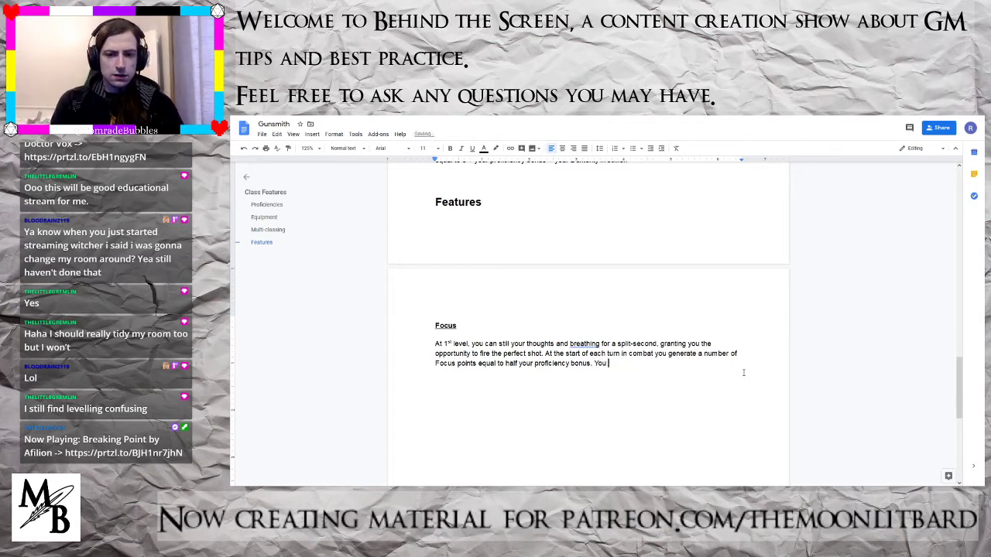
text(r maximu)
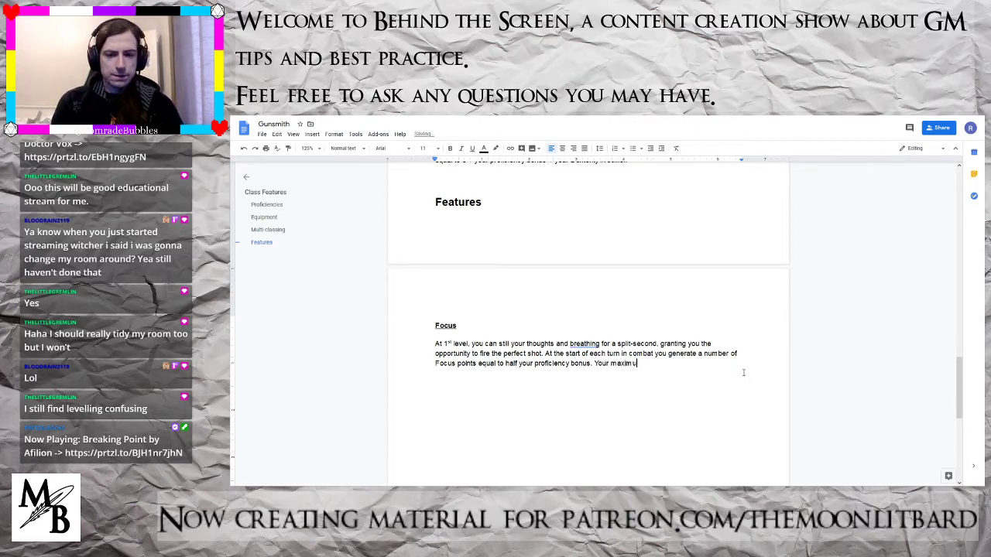
text(m Focus)
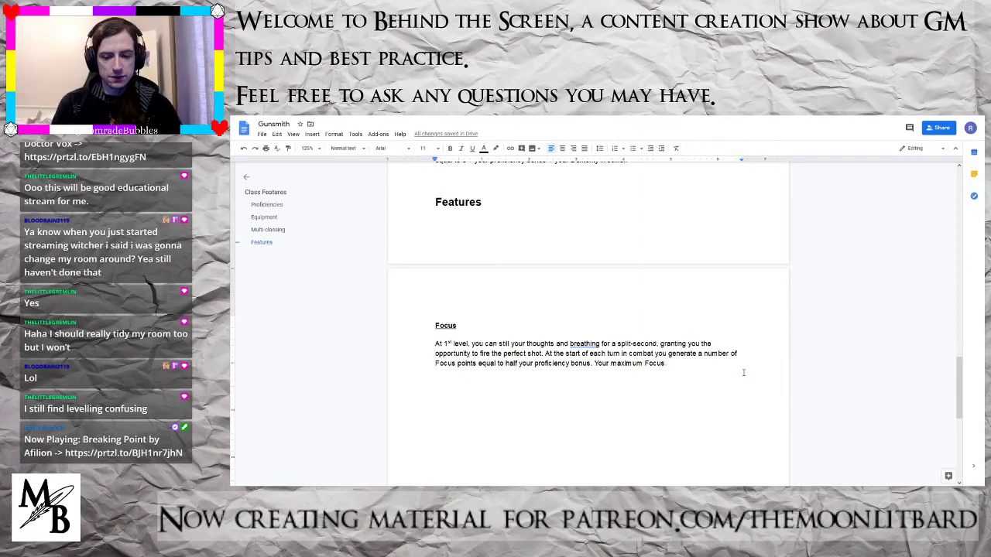
- Review the progression table's Focus column and the class rules between it and the Focus paragraph
scroll(743, 372, up, 10)
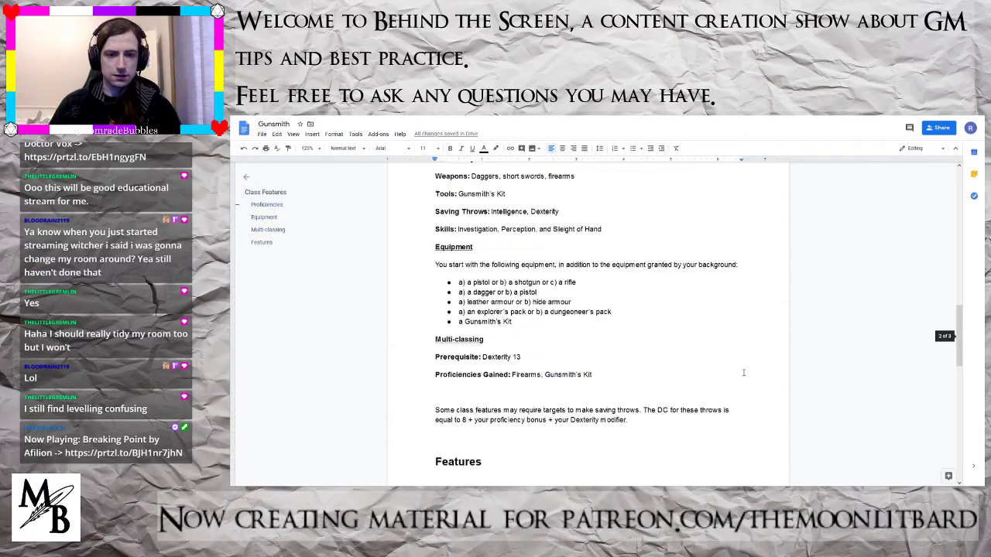
scroll(743, 372, up, 3)
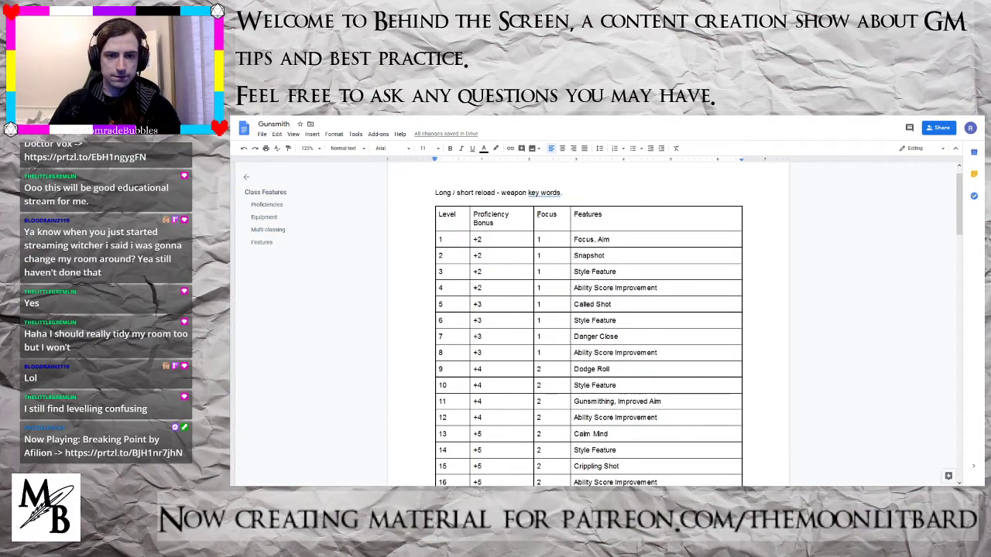
scroll(557, 255, down, 5)
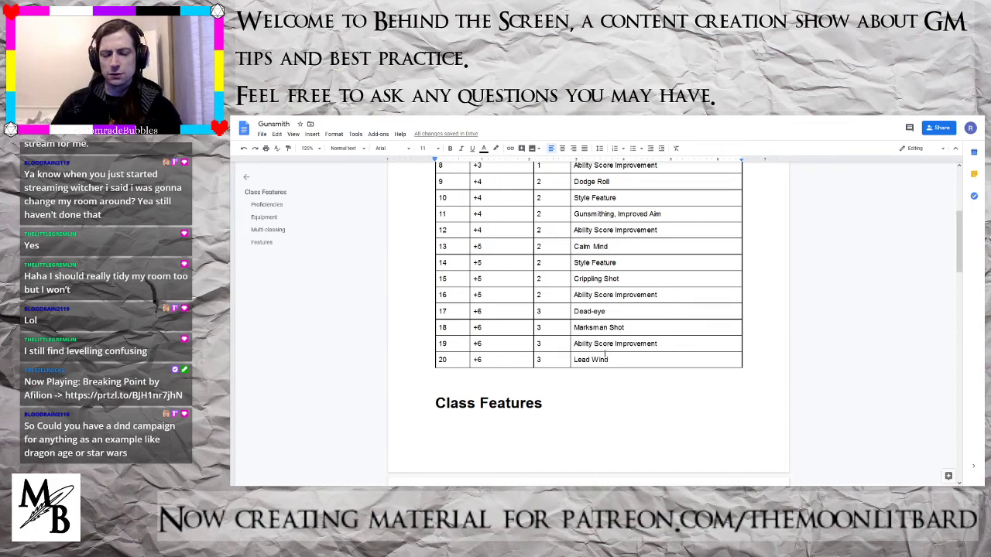
scroll(616, 358, down, 5)
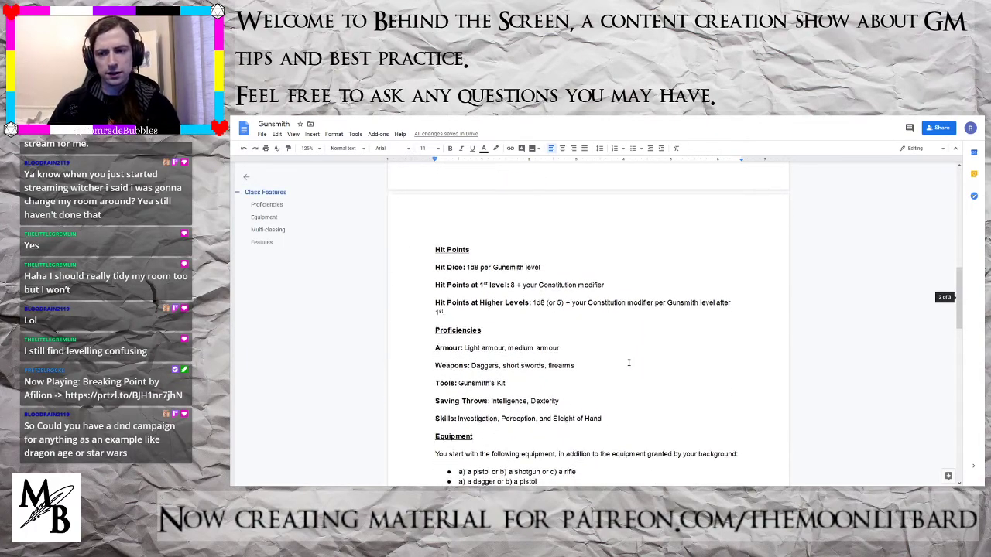
scroll(628, 363, down, 6)
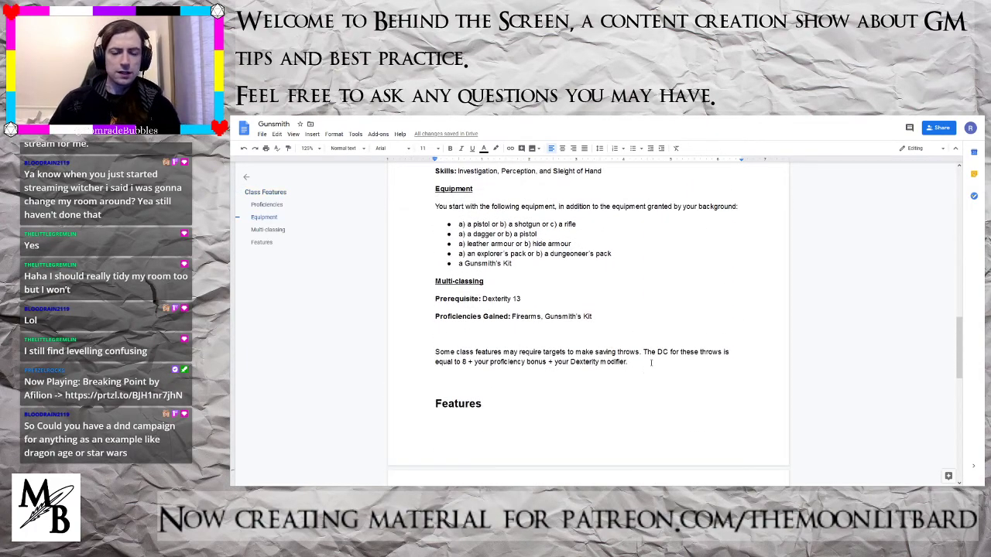
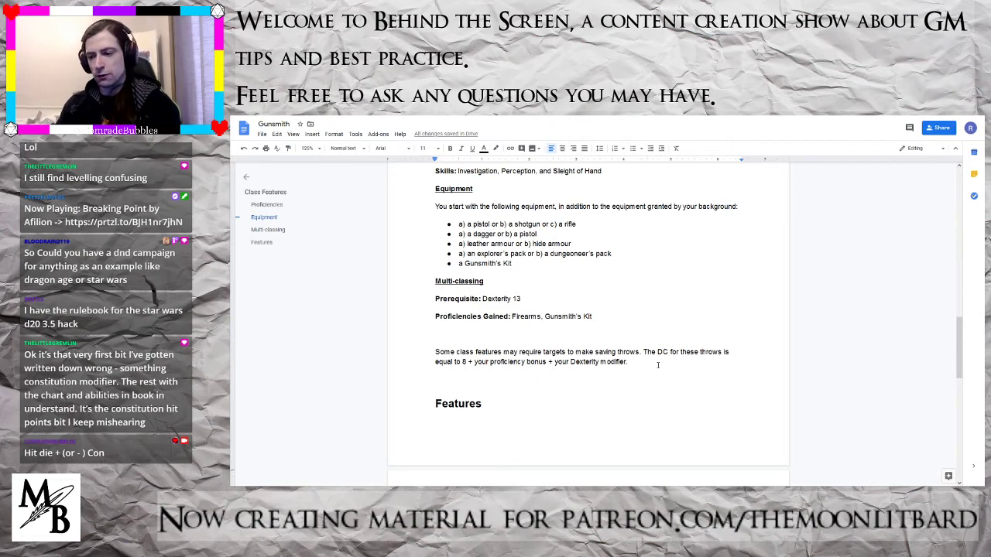
click(658, 365)
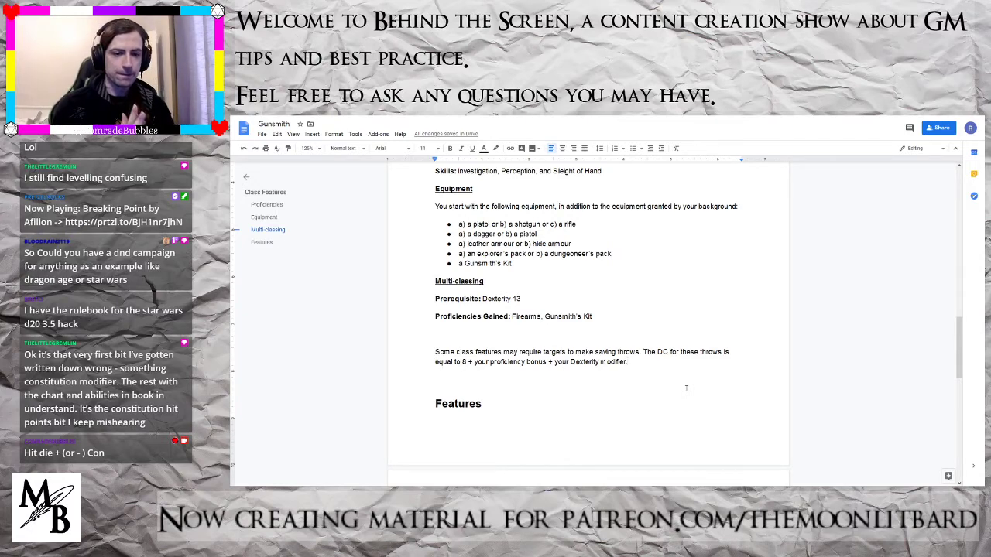
scroll(686, 389, down, 5)
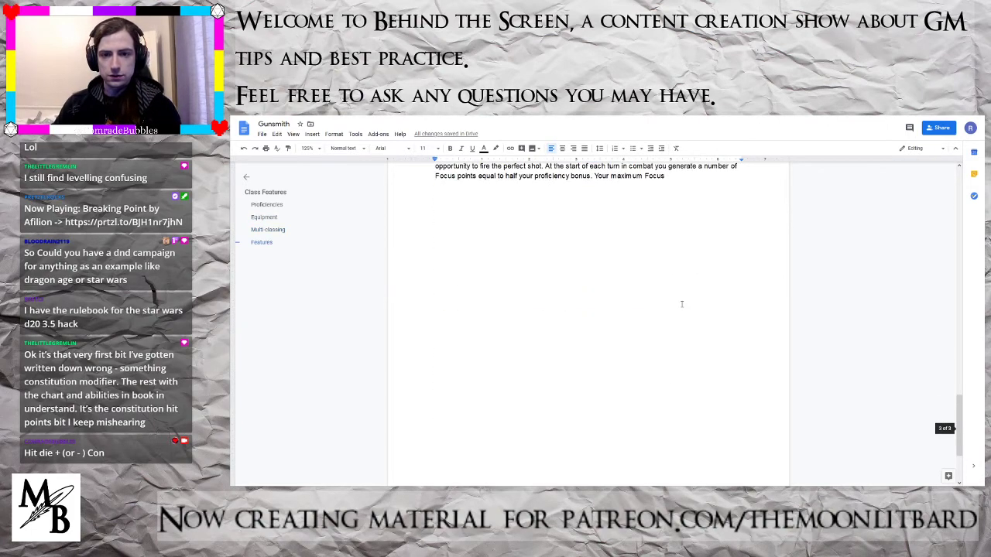
- Replace everything after the opening Focus sentence with "You have a pool of Focus points equal to half your proficiency bonus"
click(691, 194)
scroll(699, 214, up, 2)
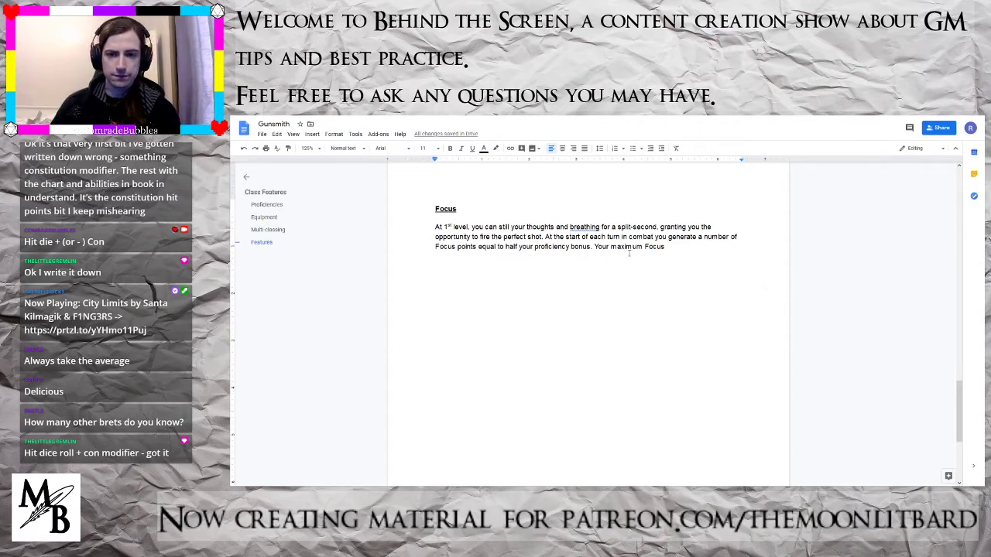
drag(685, 264, 545, 237)
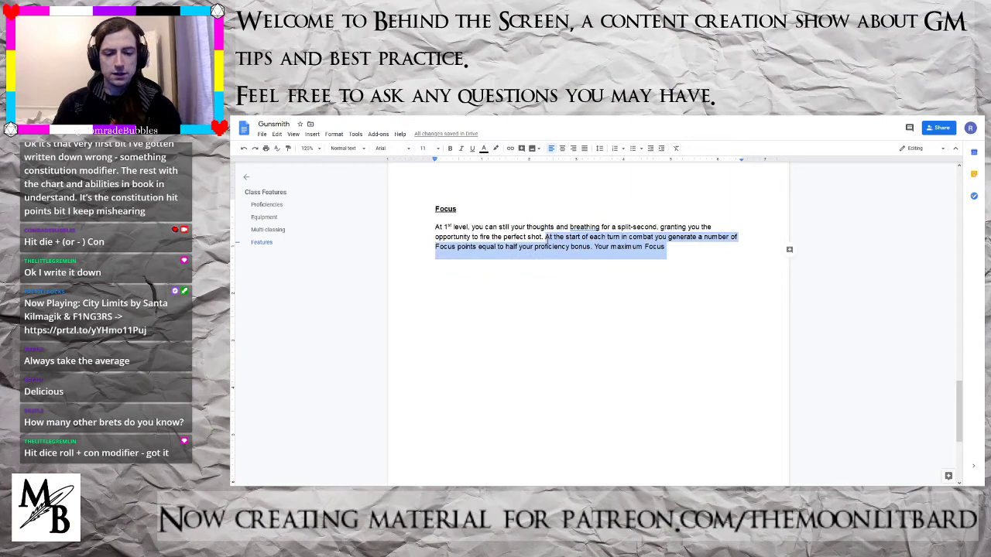
text(You have a pool of Focus dice)
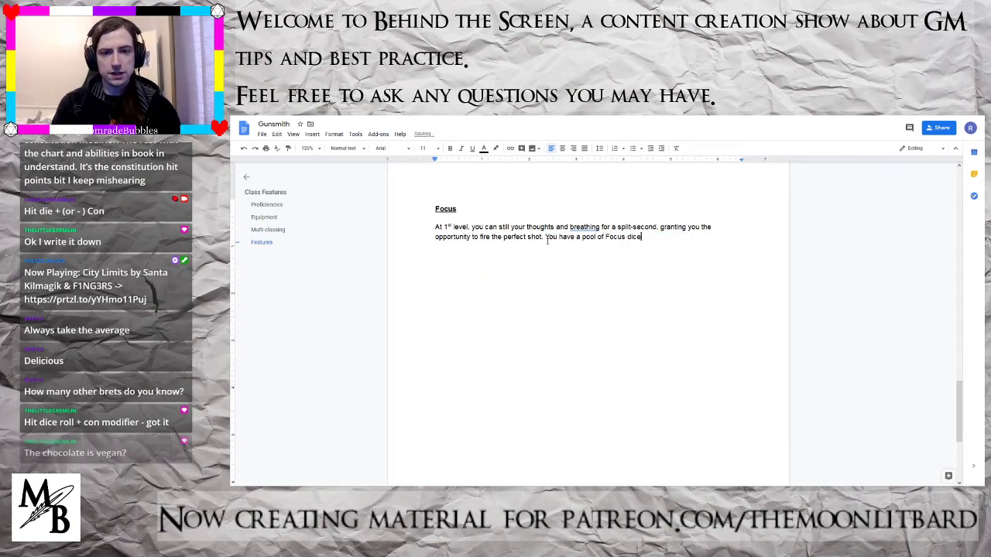
key(BackSpace)
key(BackSpace)
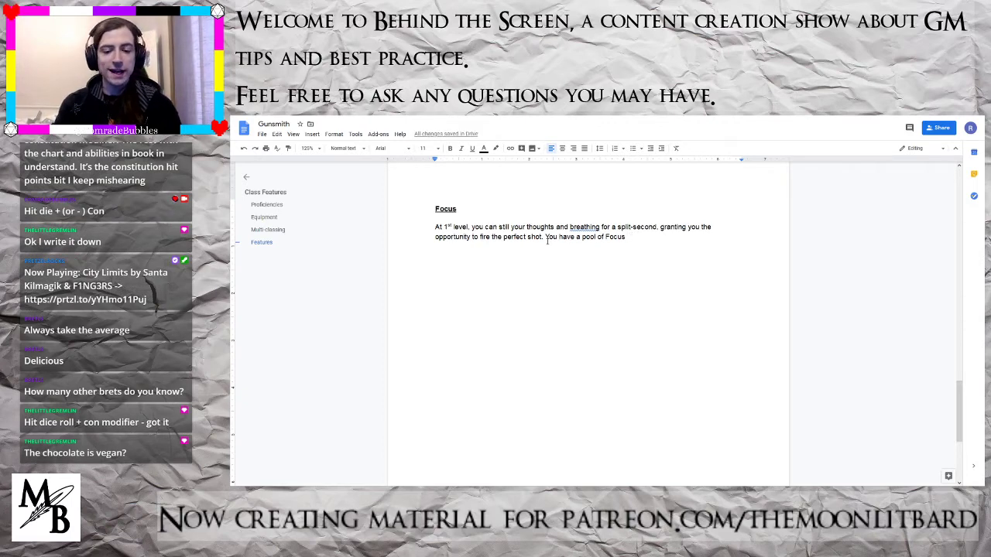
text(point)
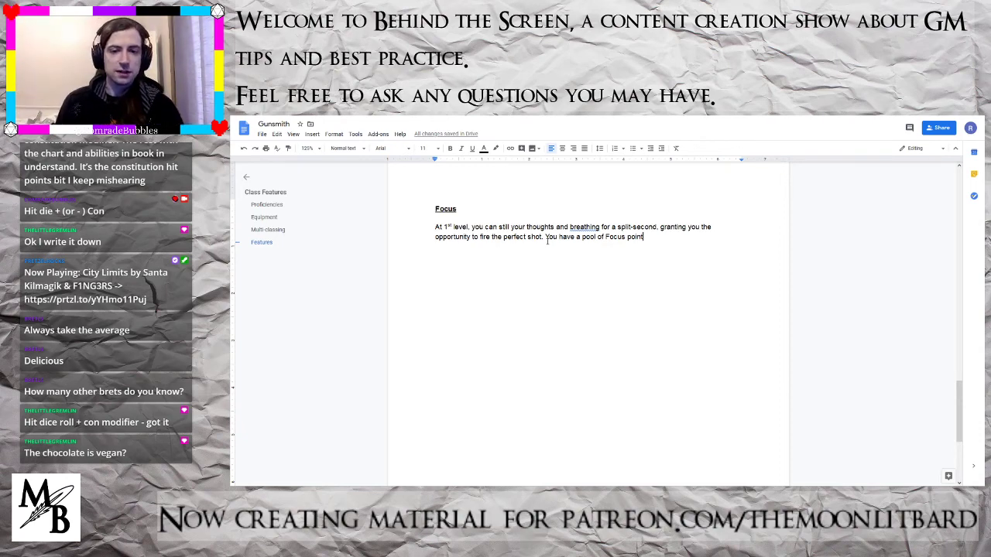
text(s e)
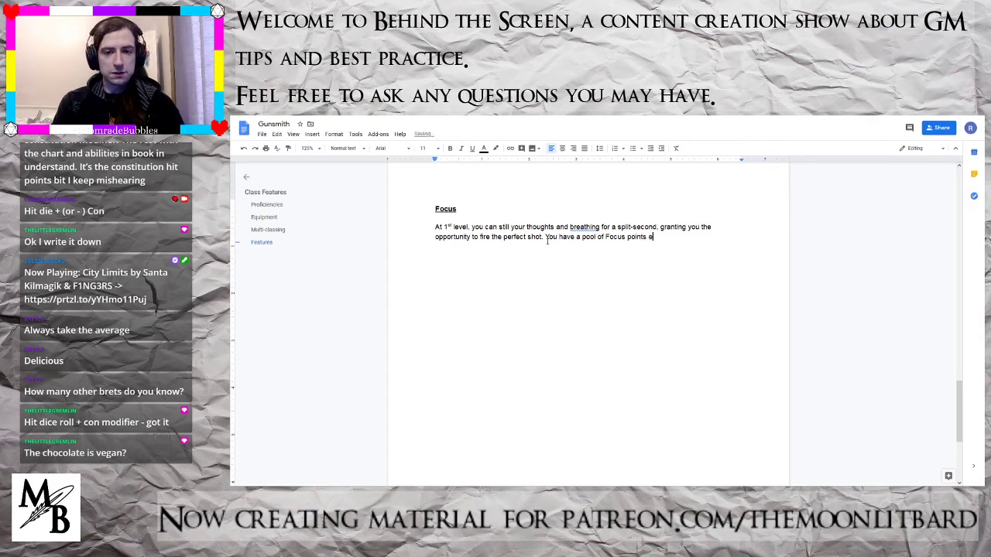
text(qual to ha)
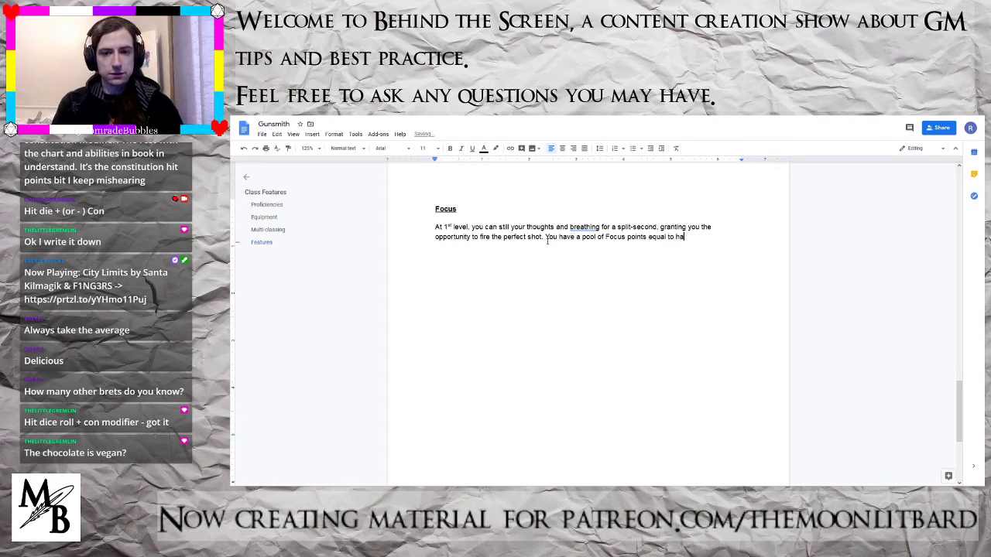
text(lf your pro)
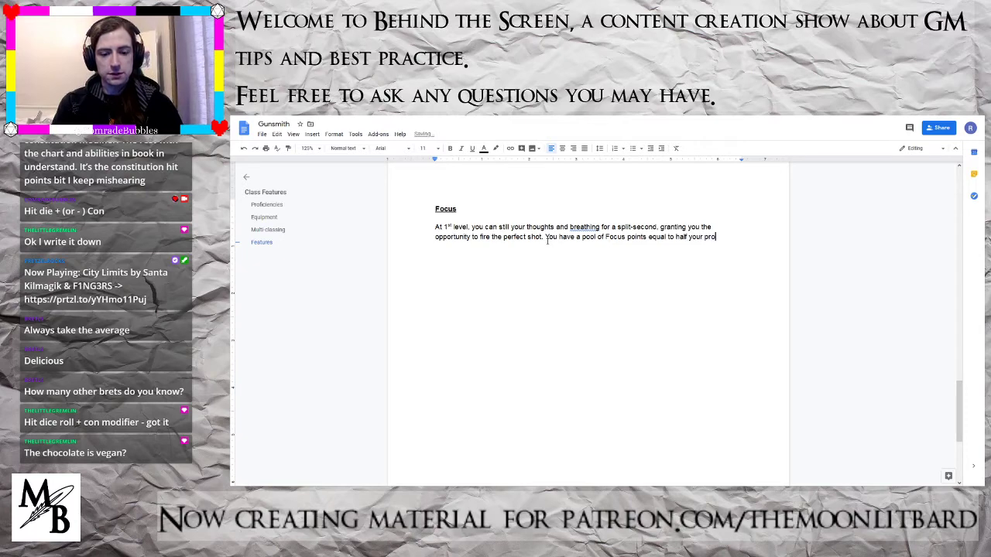
text(ficiency bonu)
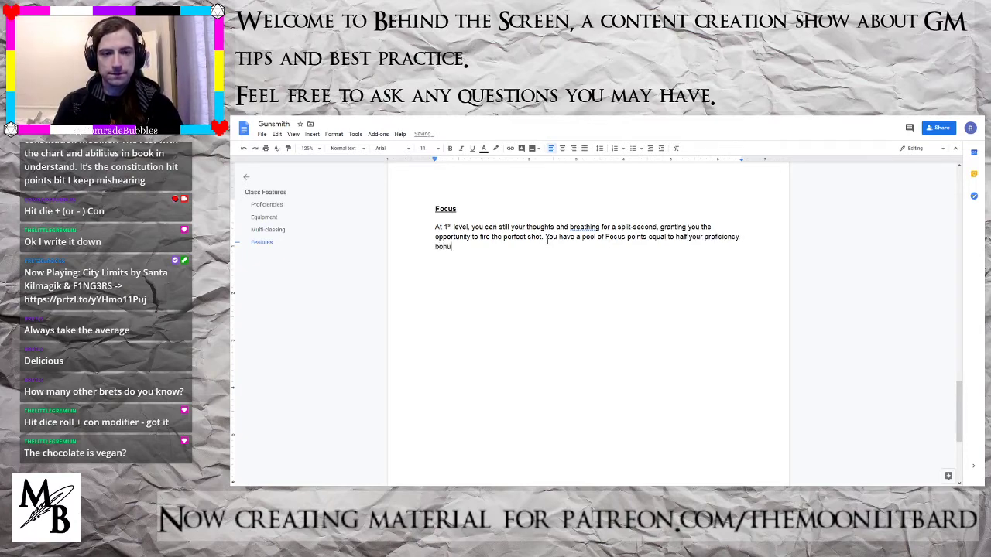
- Complete the proficiency bonus phrase in the Focus paragraph and add "(as shown in the Advancement Table)" after it
text(s (as shown int eh)
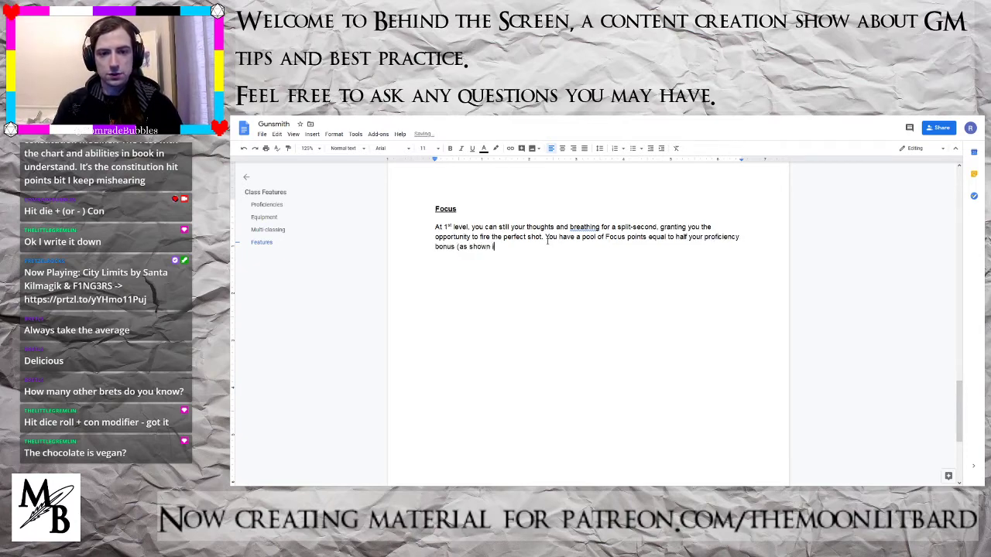
key(BackSpace)
key(BackSpace)
key(BackSpace)
key(BackSpace)
key(BackSpace)
text(the )
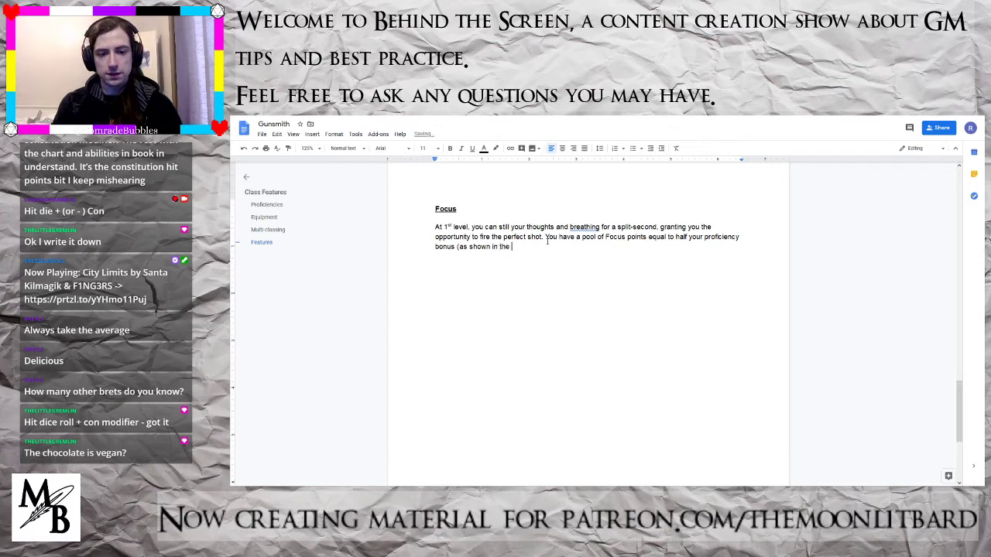
text(Advan)
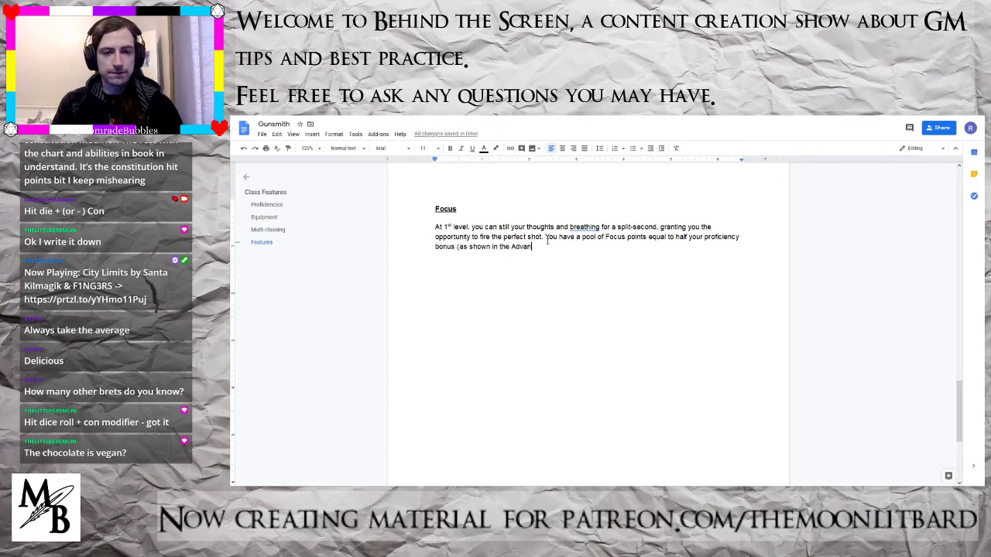
text(cement )
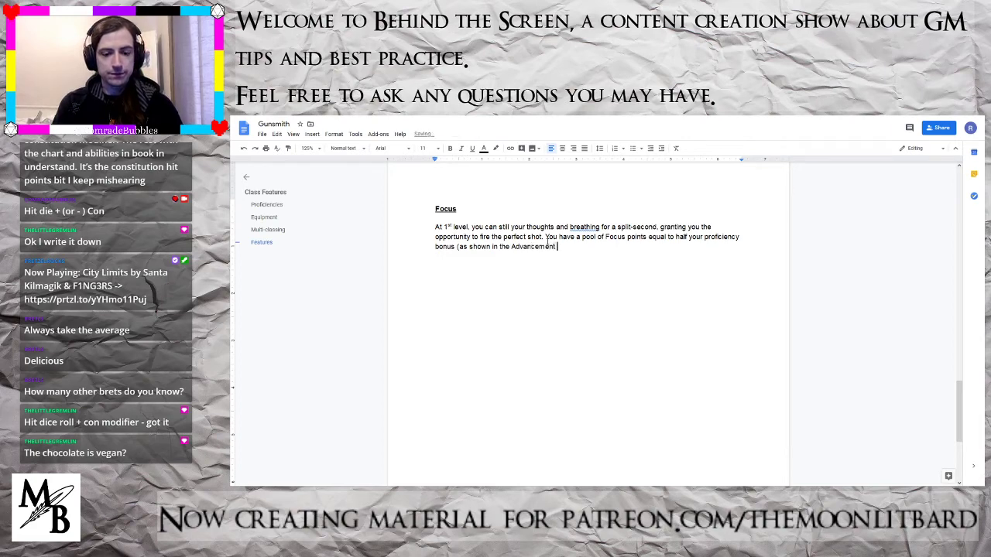
text(Table))
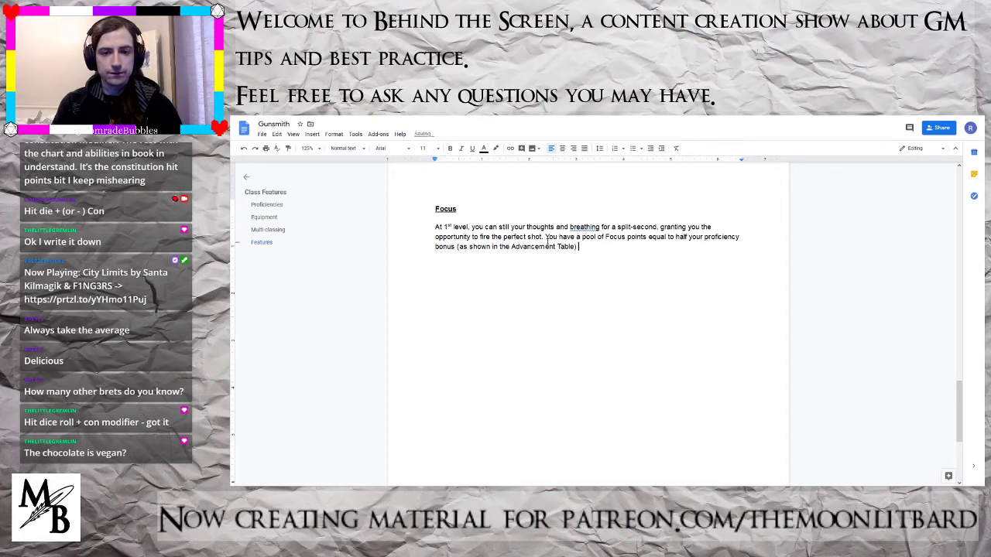
text(that you may expend )
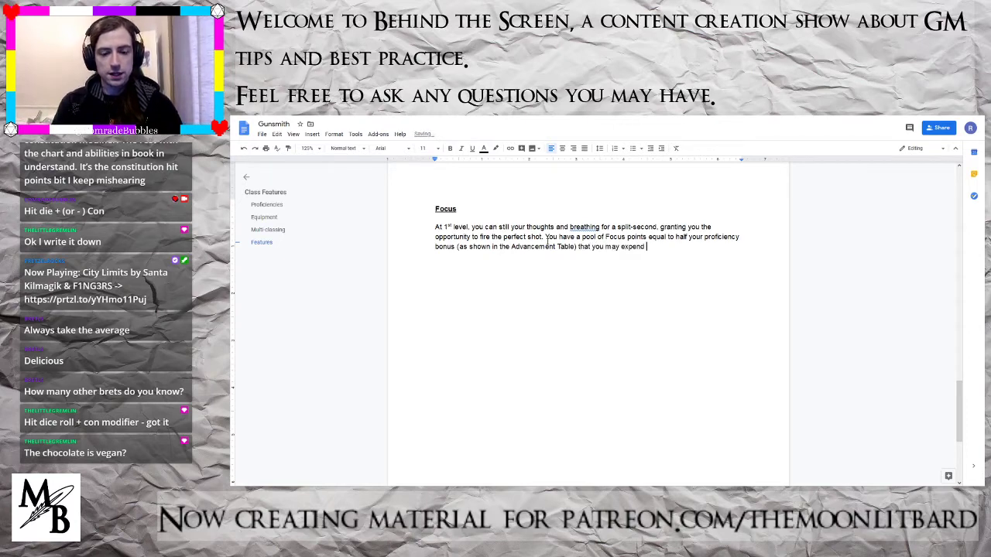
text(to)
key(BackSpace)
key(BackSpace)
key(BackSpace)
key(BackSpace)
key(BackSpace)
key(BackSpace)
key(BackSpace)
key(BackSpace)
key(BackSpace)
text(s)
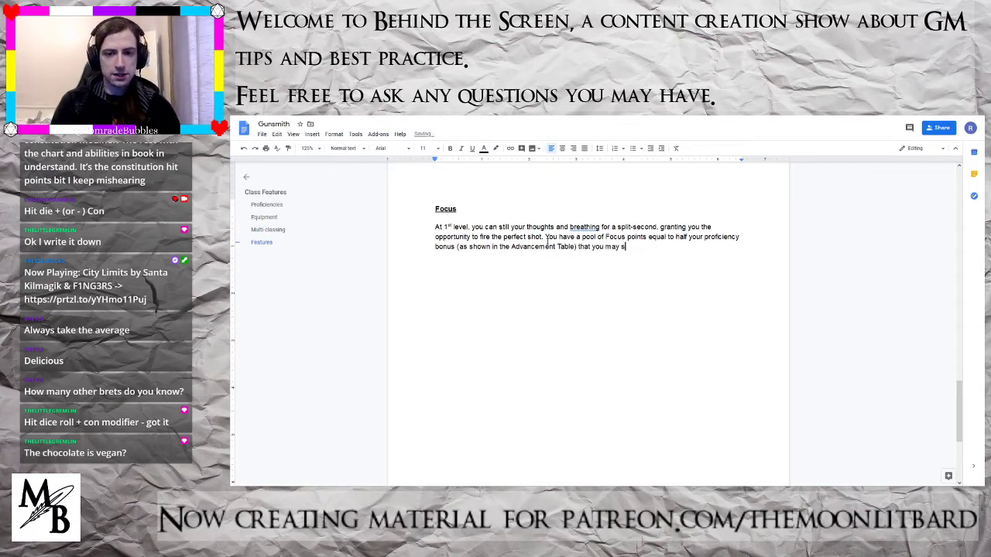
text(pend to ac)
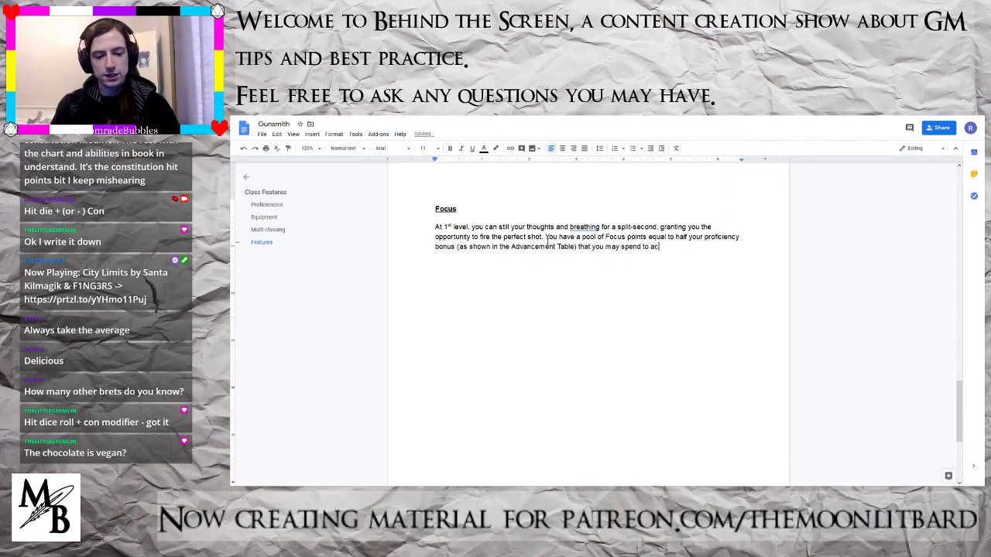
text(tivate)
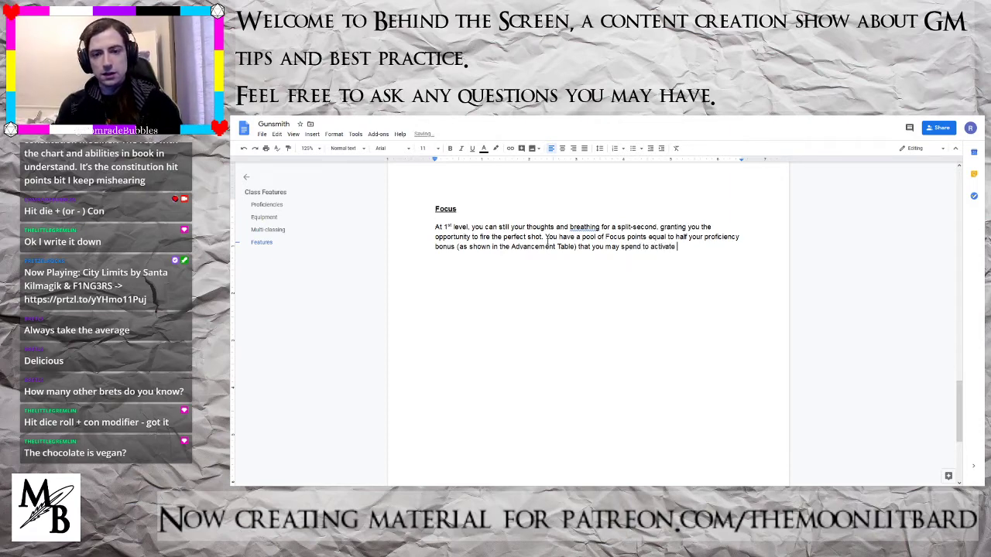
key(BackSpace)
key(BackSpace)
key(BackSpace)
key(BackSpace)
key(BackSpace)
key(BackSpace)
key(BackSpace)
key(BackSpace)
key(BackSpace)
key(BackSpace)
key(BackSpace)
key(BackSpace)
key(BackSpace)
key(BackSpace)
key(BackSpace)
key(BackSpace)
key(BackSpace)
key(BackSpace)
key(BackSpace)
key(BackSpace)
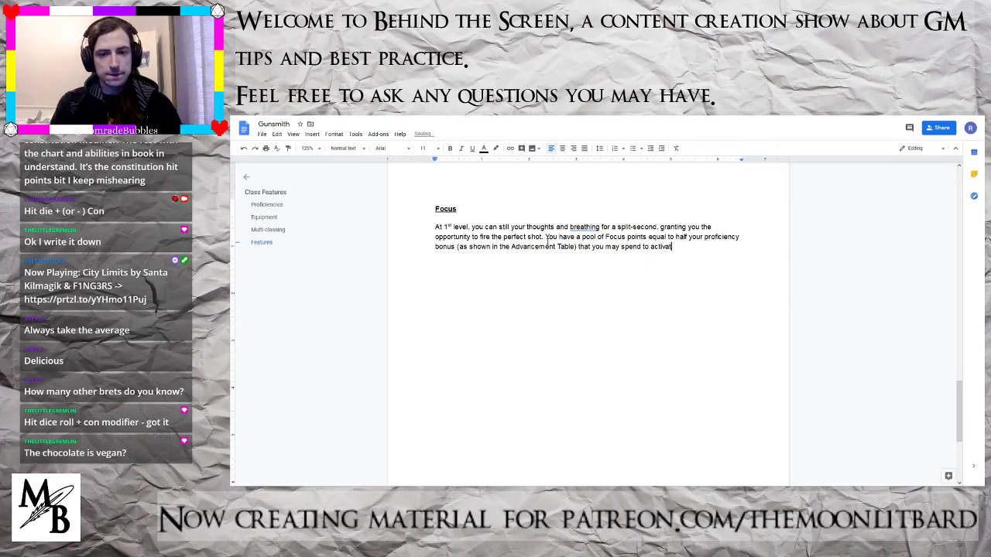
key(BackSpace)
key(BackSpace)
key(BackSpace)
key(BackSpace)
key(BackSpace)
key(BackSpace)
key(BackSpace)
key(BackSpace)
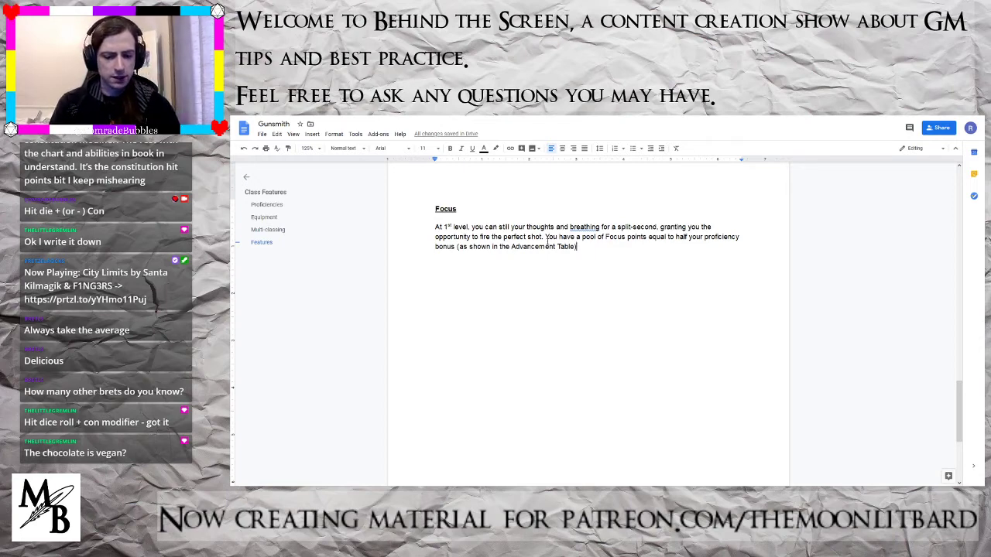
- Finish the Focus sentence with ", any expended points are regained at the start of your turn." and start a new paragraph
text(, any expe)
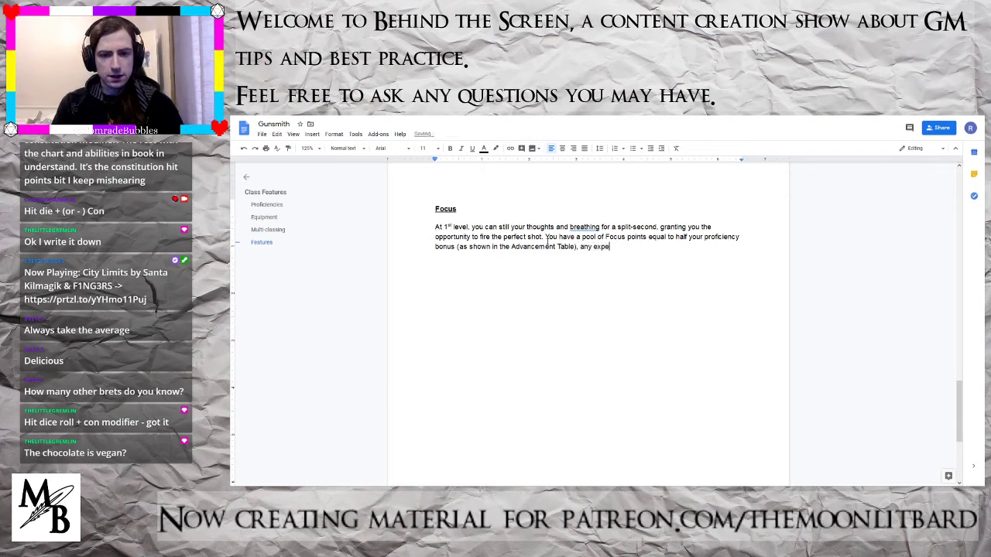
text(nded poin)
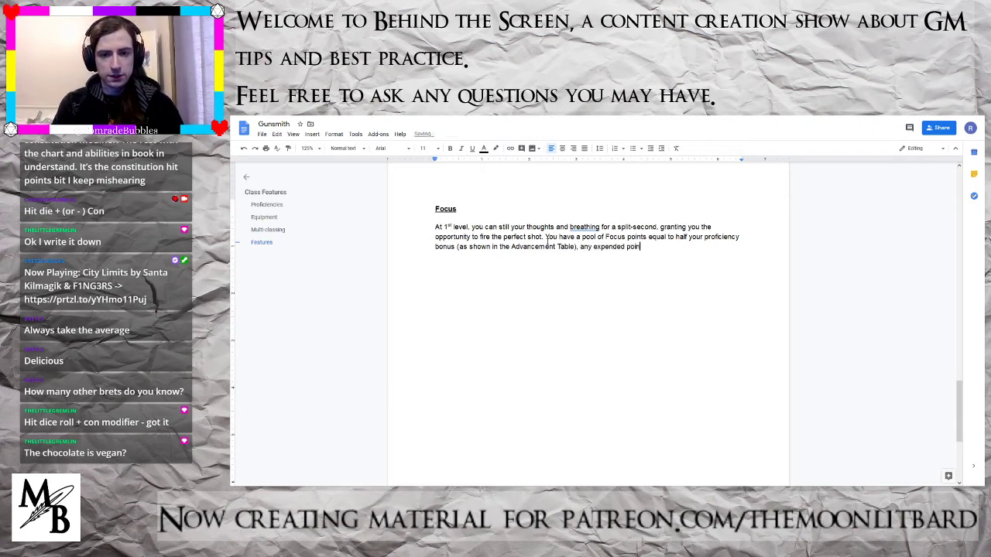
text(ts are regained a)
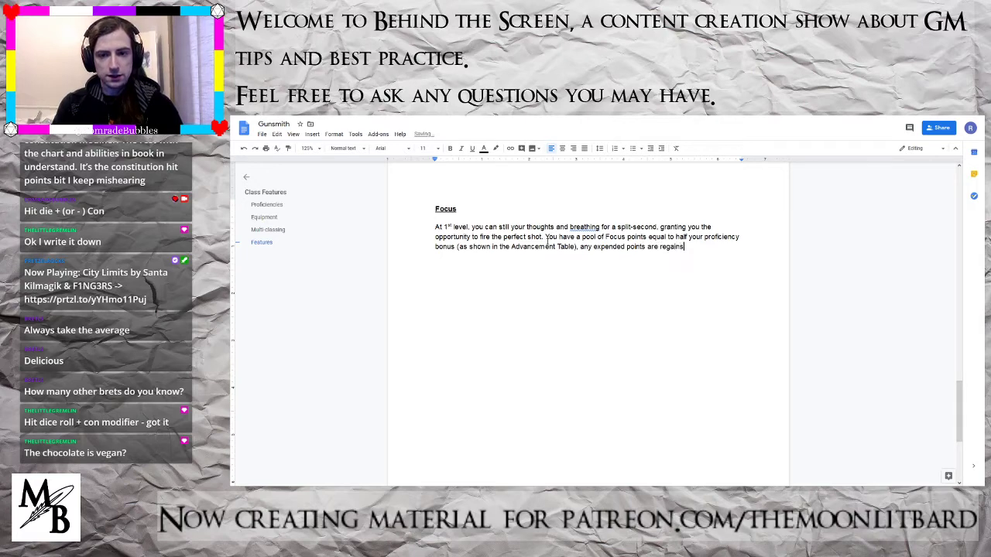
text(t the )
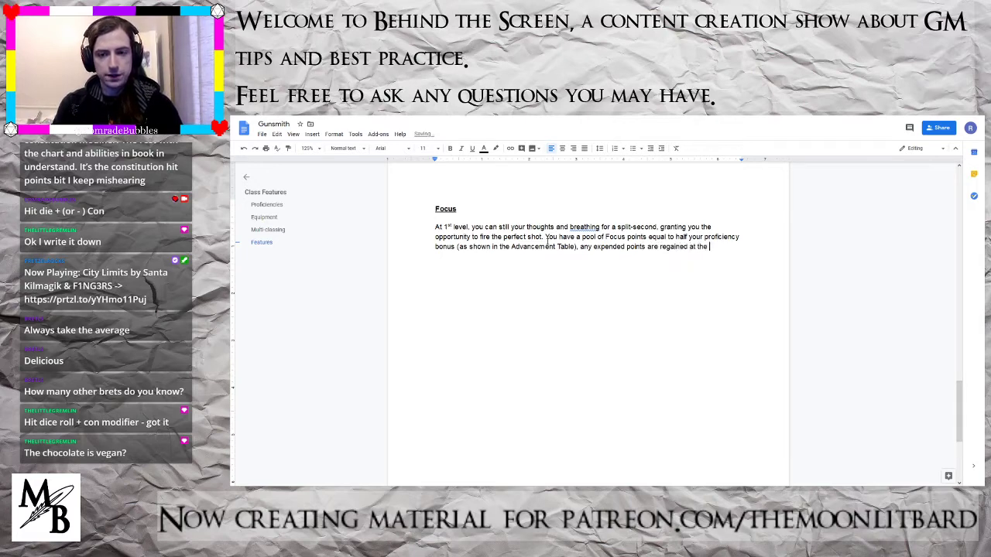
text(start of your turn)
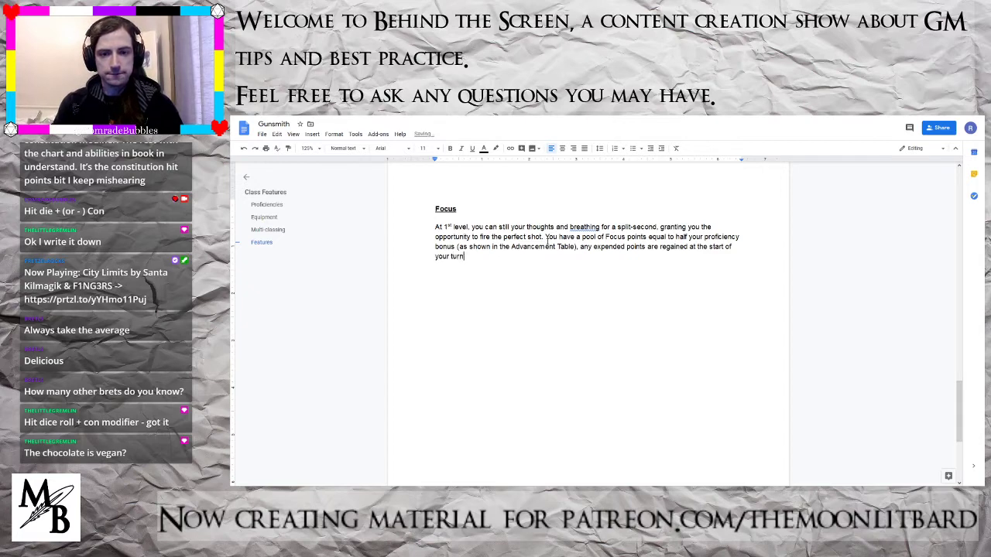
key(BackSpace)
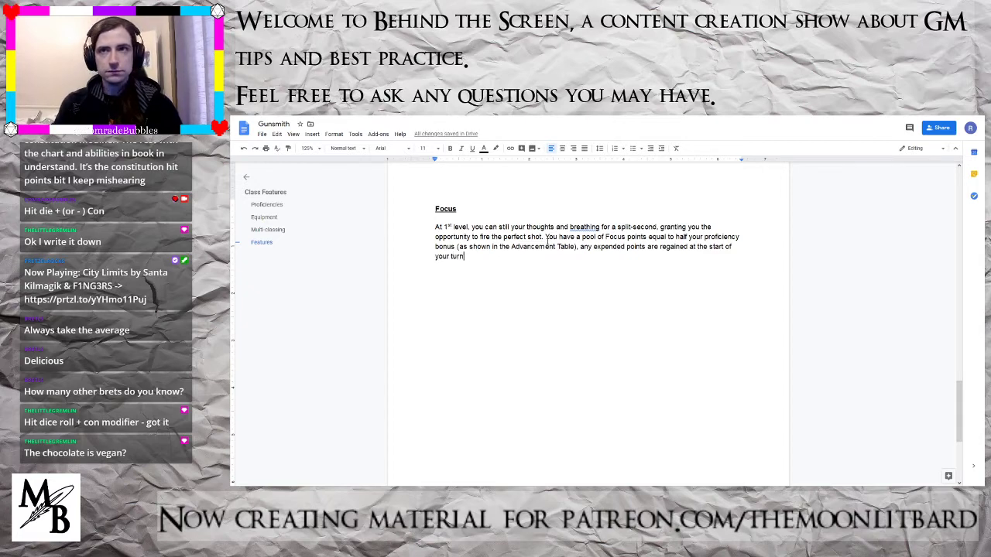
text(.)
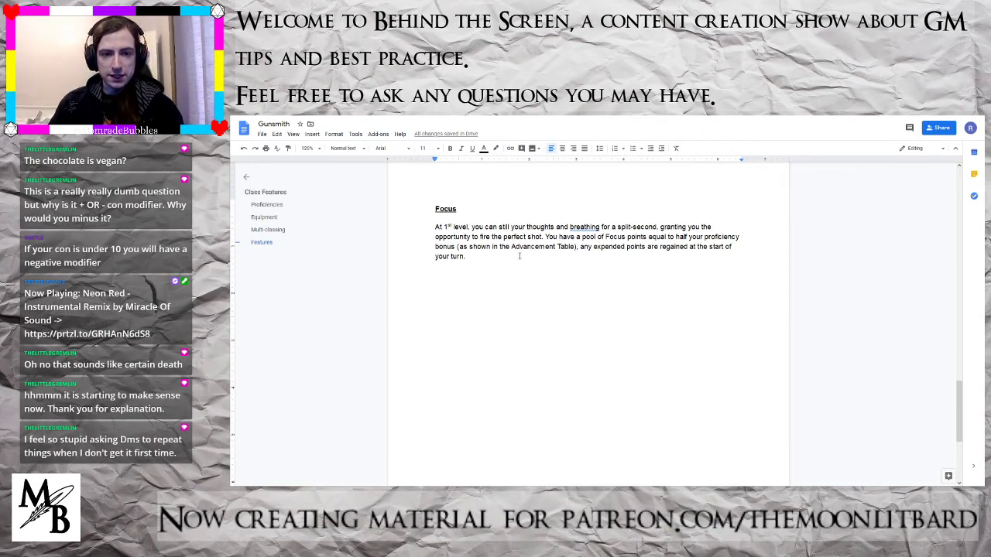
key(Return)
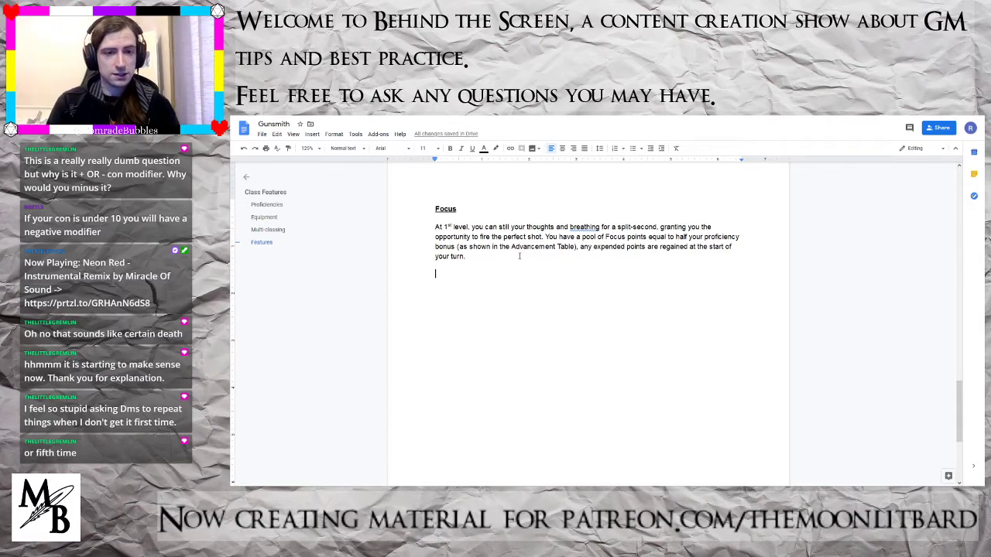
- Apply the Heading 3 style to the "Focus" title
drag(470, 210, 437, 208)
click(450, 210)
scroll(397, 202, up, 3)
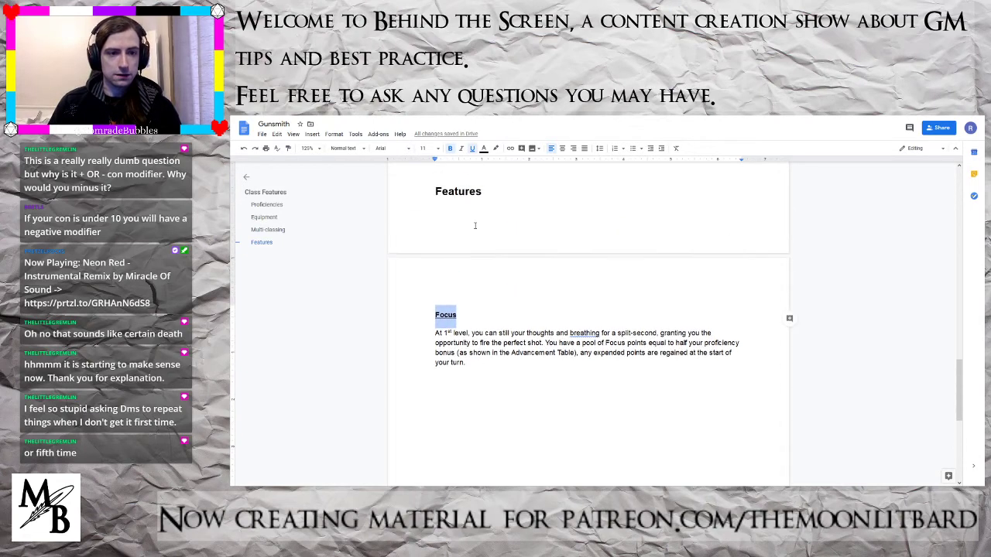
click(455, 196)
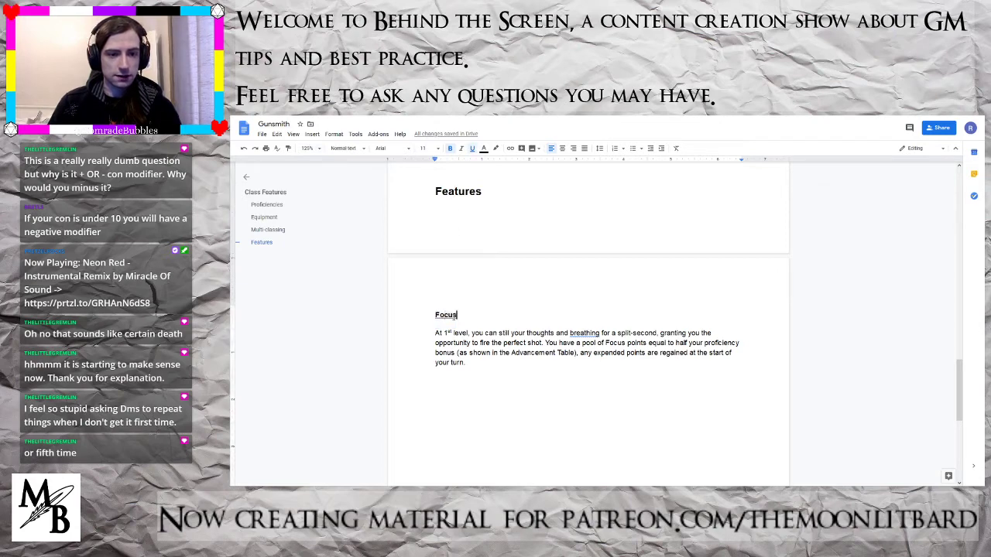
double_click(456, 315)
click(346, 148)
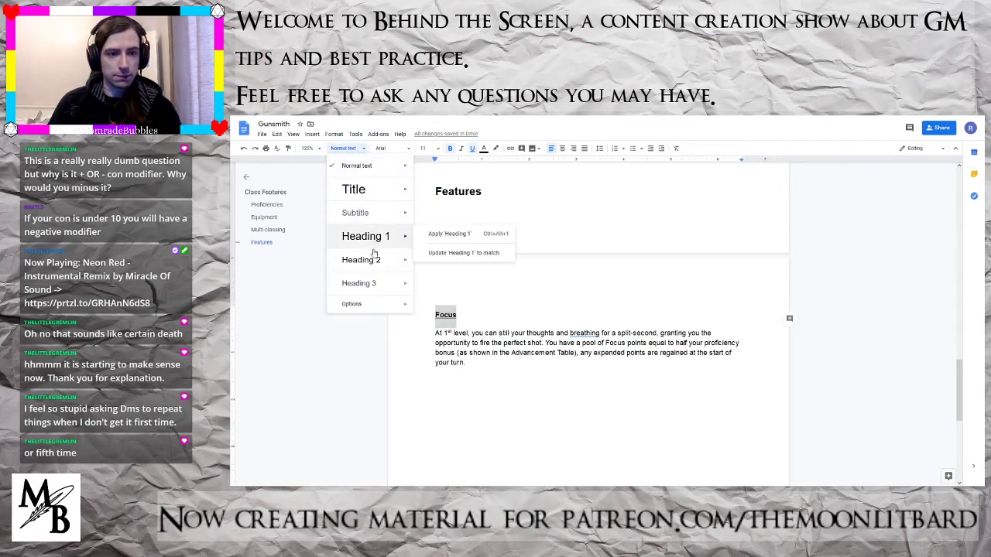
click(367, 283)
- Add an "Aim" title in Heading 3 style below the Focus paragraph, with an empty body line under it
click(469, 378)
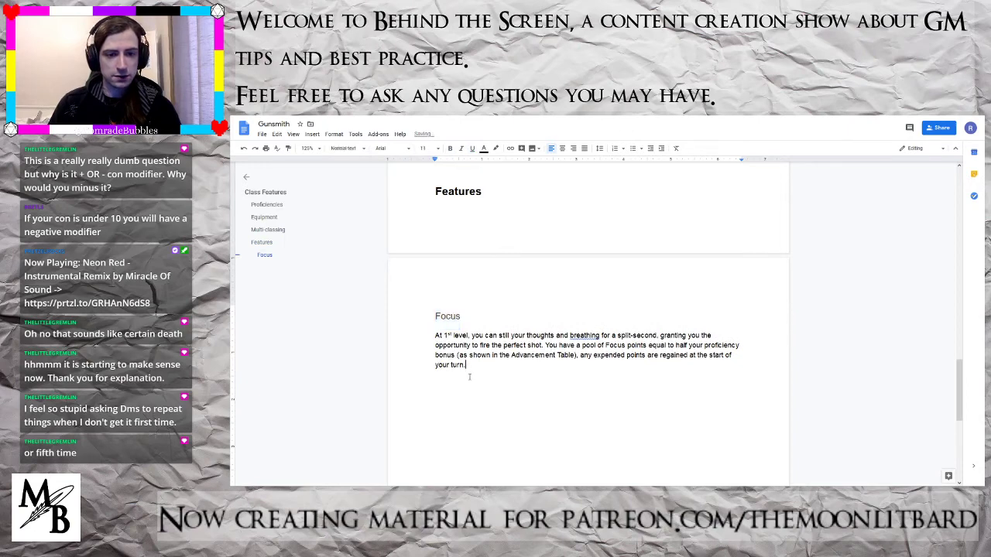
key(Return)
click(345, 148)
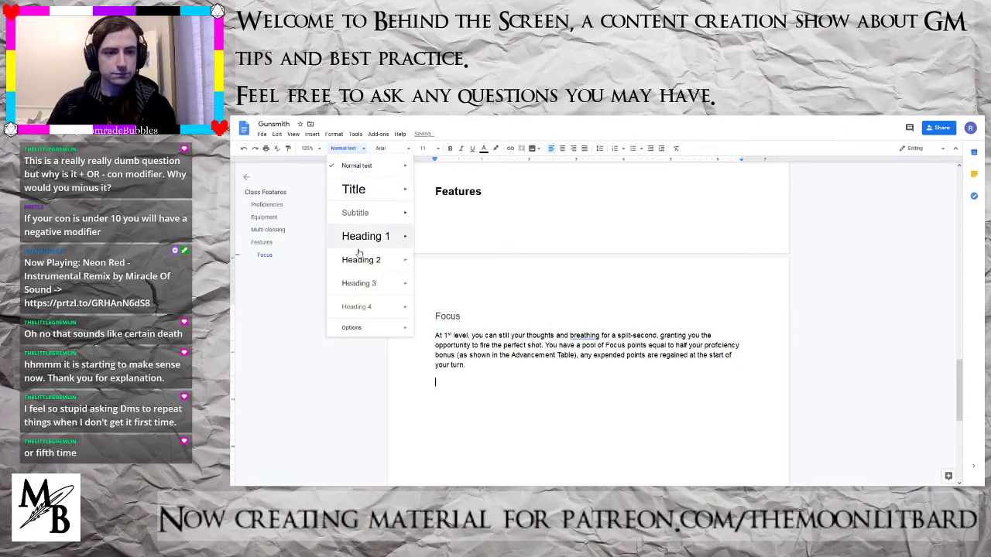
click(360, 283)
text(Aim)
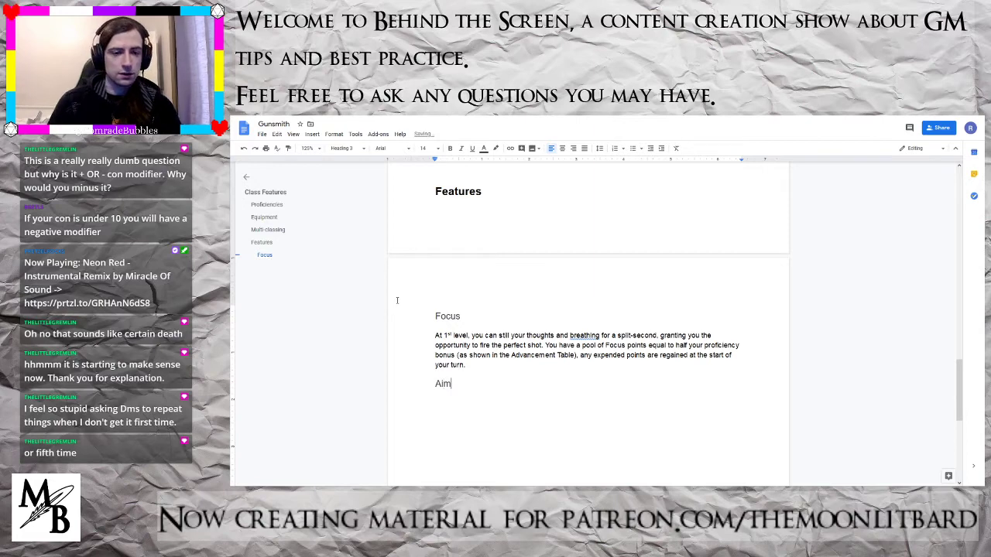
scroll(398, 300, down, 3)
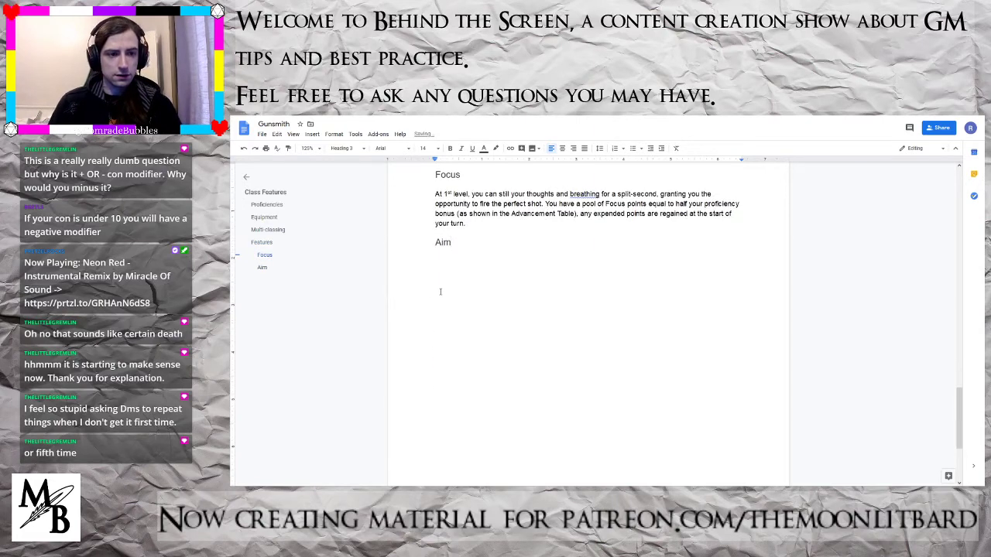
key(Return)
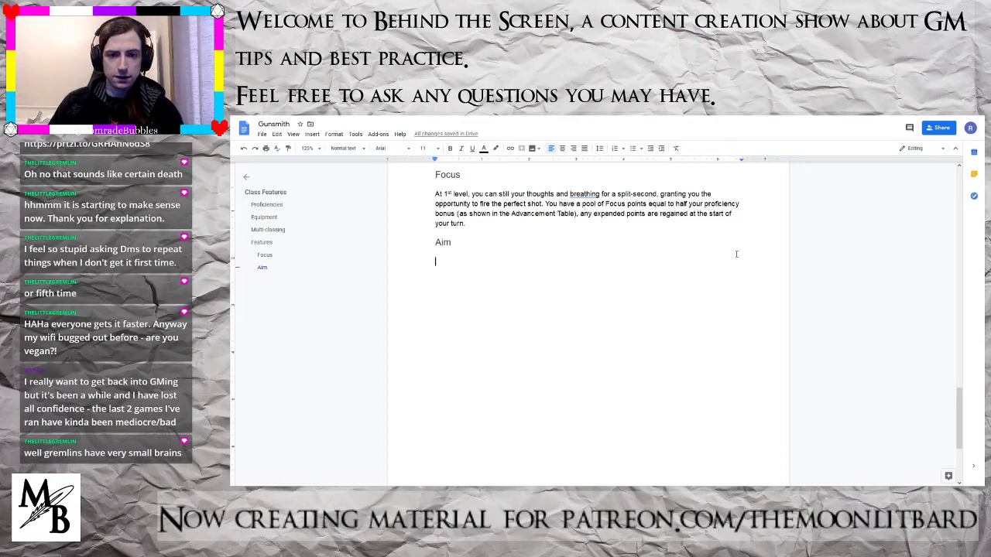
- Begin the Aim description with "At 1st", copying the superscripted "1st" from the Focus paragraph
text(At 1st)
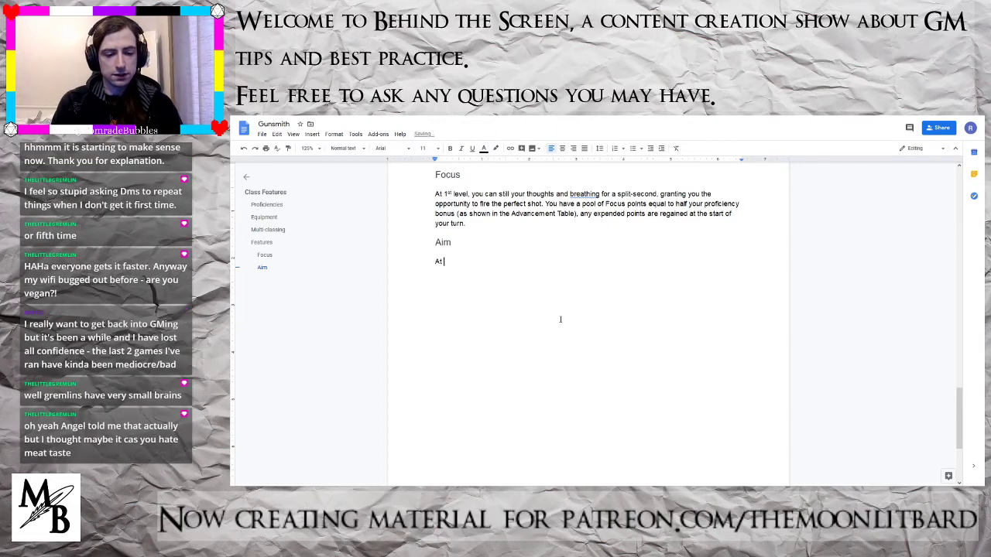
key(BackSpace)
key(BackSpace)
key(BackSpace)
key(BackSpace)
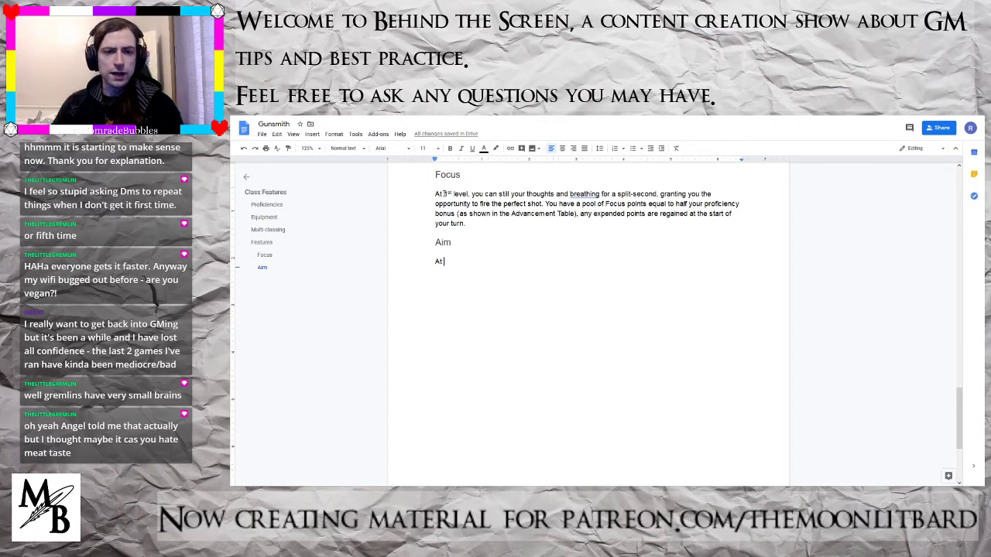
drag(444, 194, 454, 193)
key(ctrl+c)
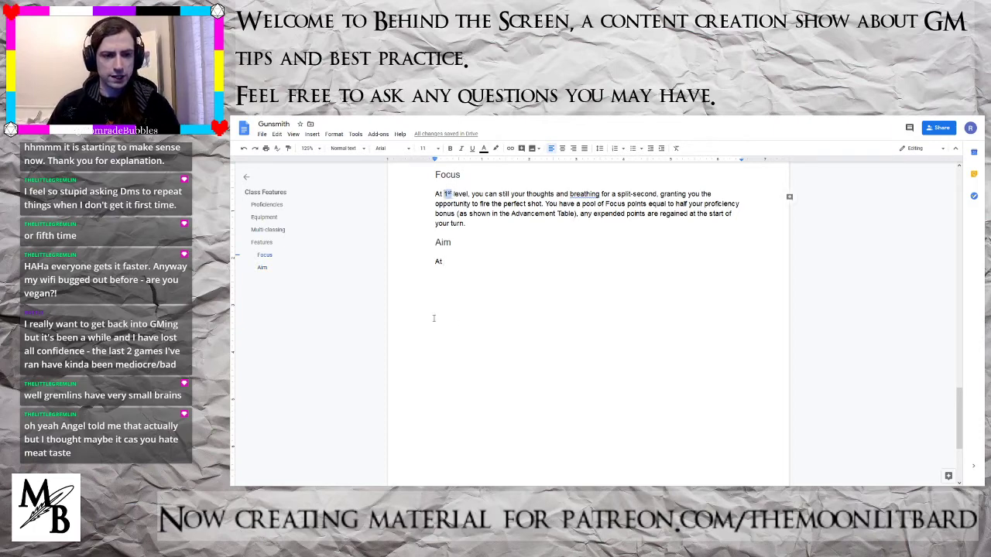
click(449, 263)
key(ctrl+v)
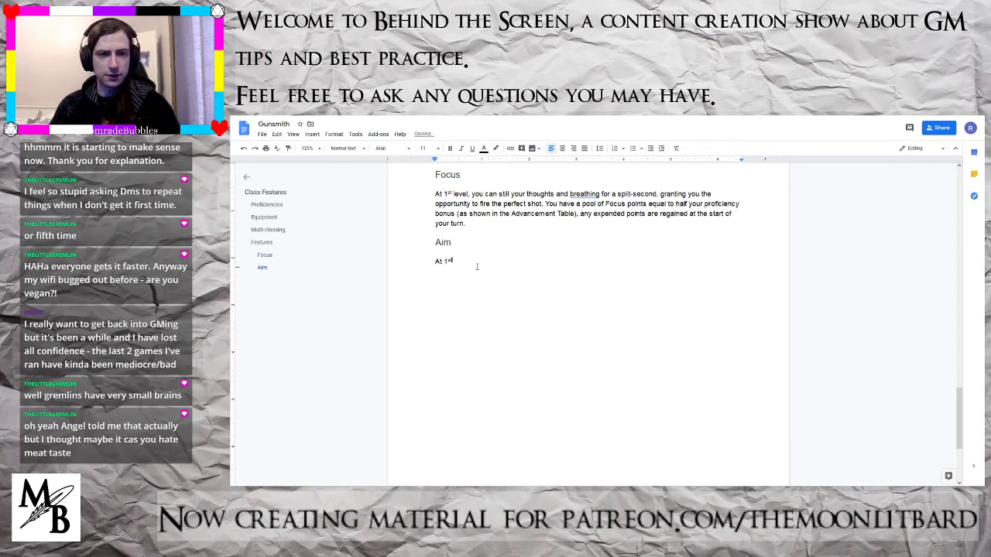
- Apply the Normal text style to the Focus paragraph and to the "At 1st" line under Aim
click(454, 193)
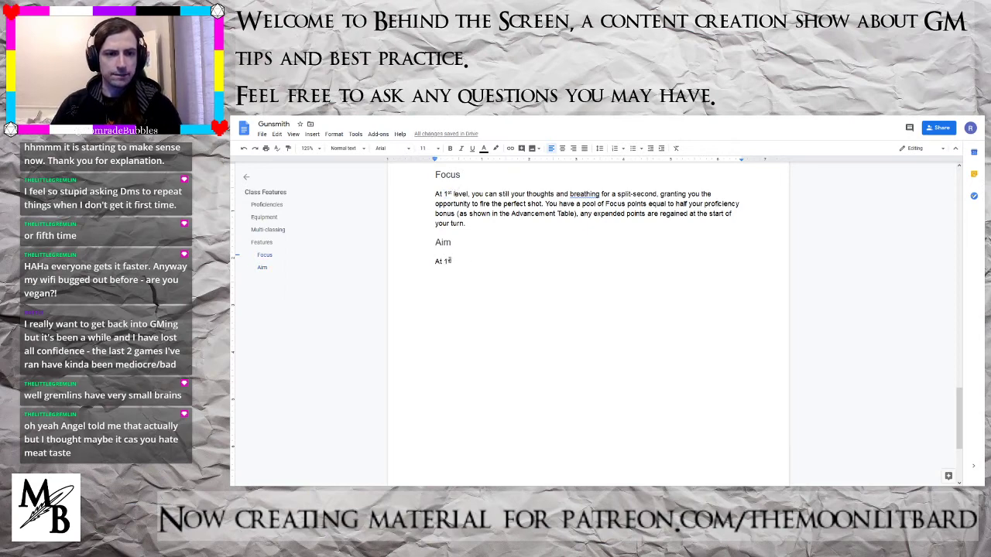
click(459, 269)
drag(465, 224, 435, 194)
click(333, 152)
click(344, 167)
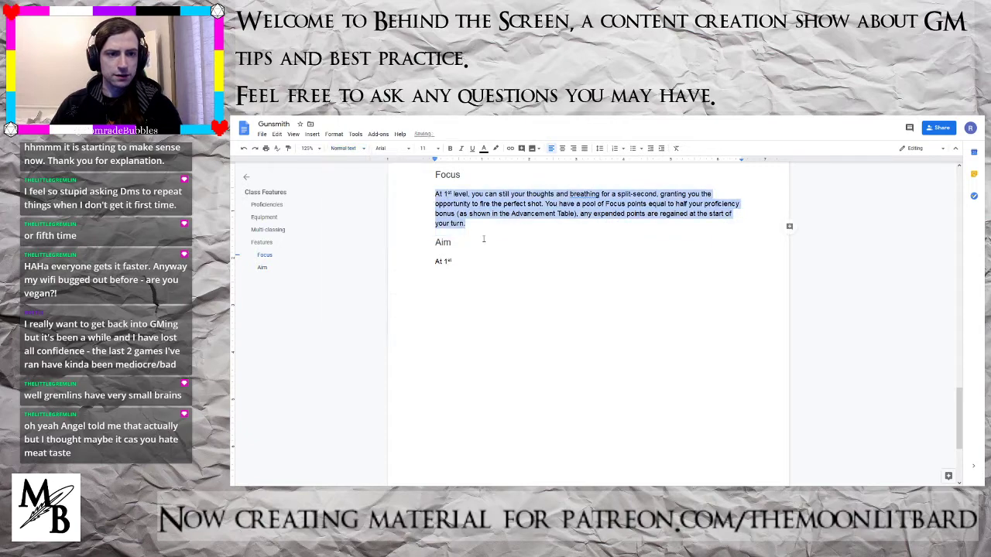
drag(465, 262, 434, 261)
click(442, 269)
click(345, 148)
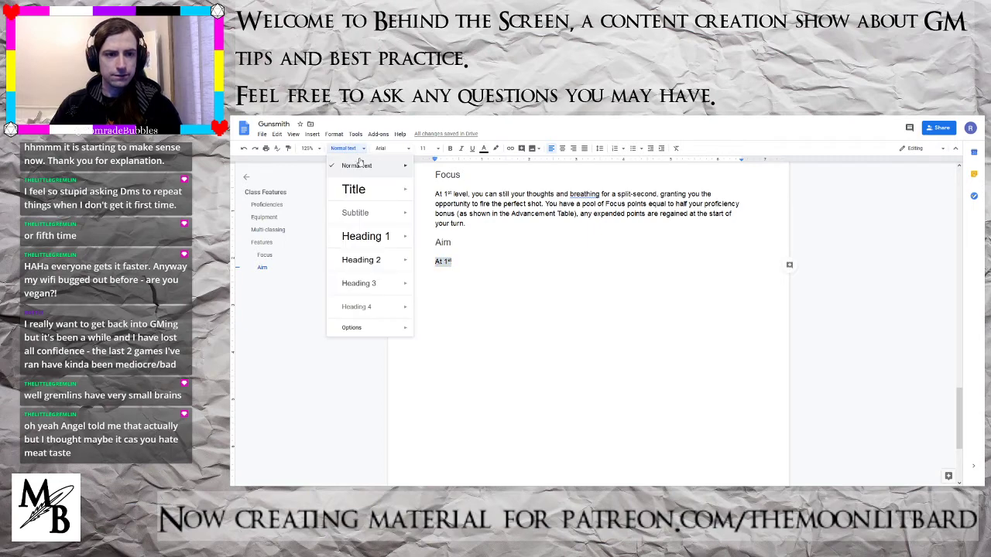
click(360, 162)
click(468, 261)
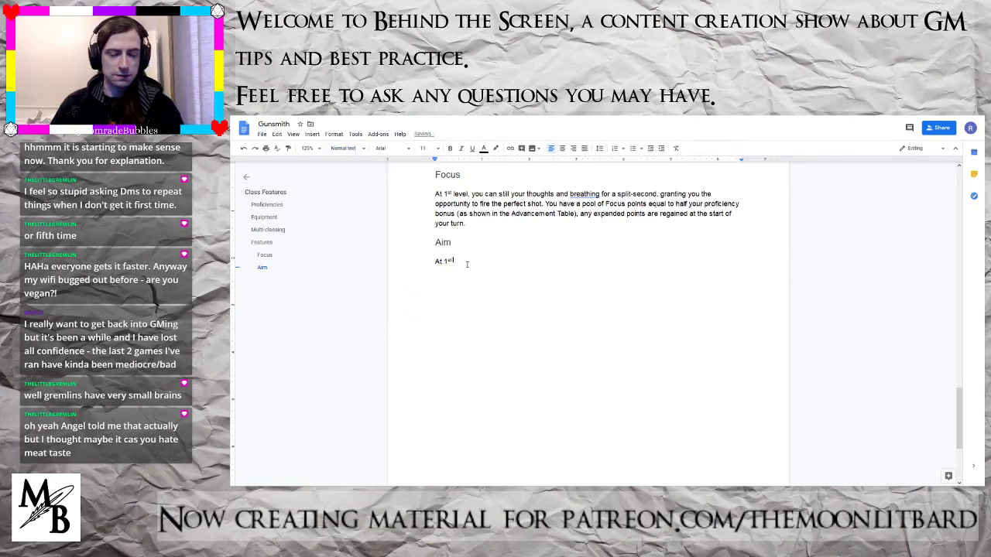
key(Return)
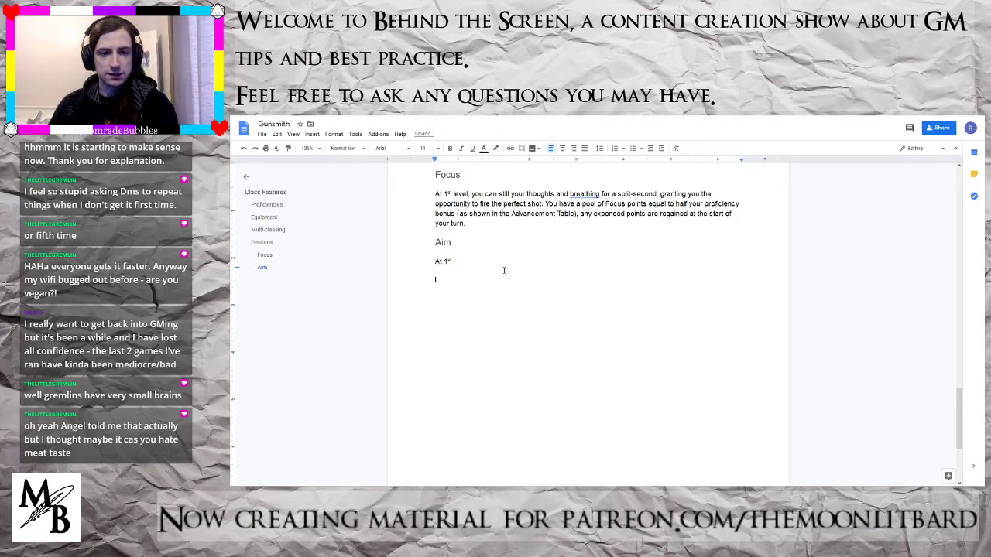
key(BackSpace)
key(Return)
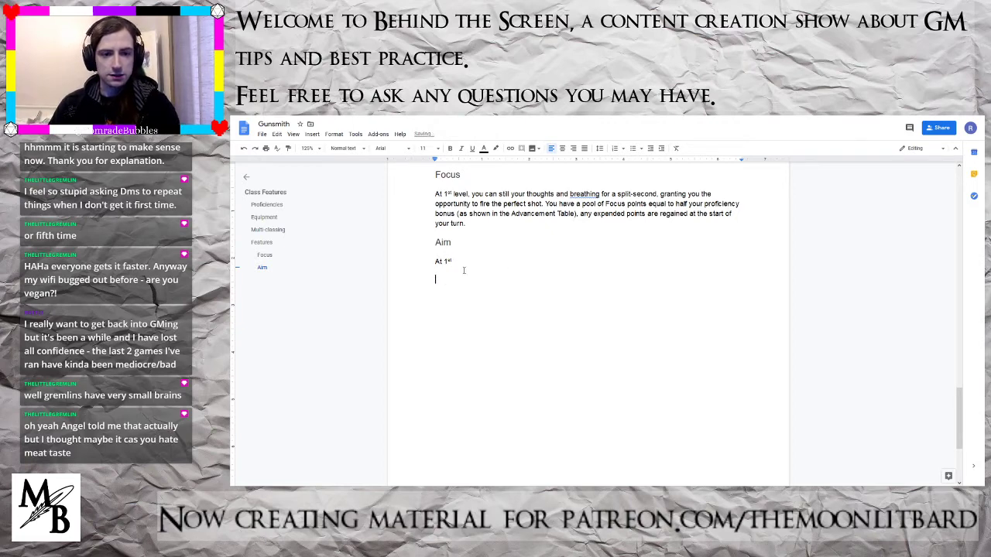
key(BackSpace)
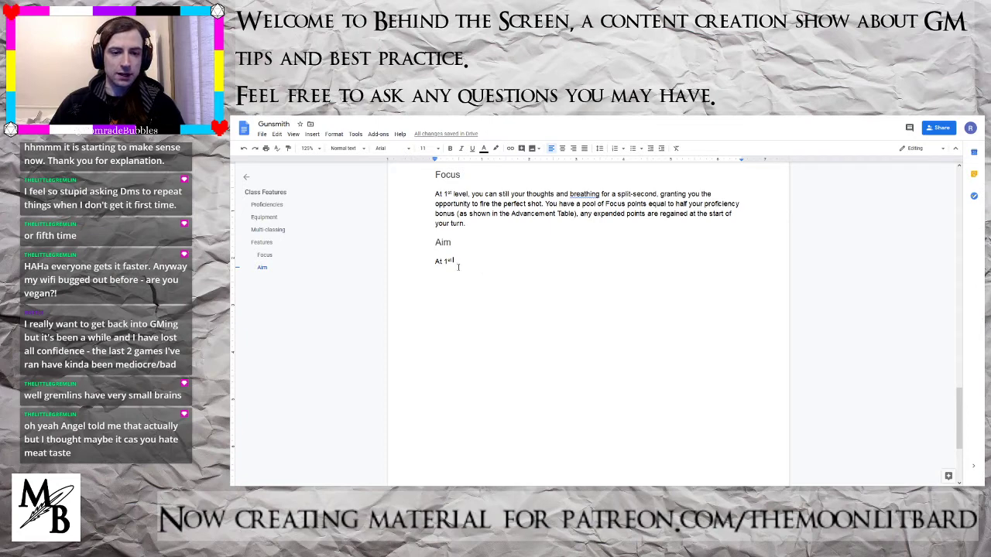
key(Return)
key(BackSpace)
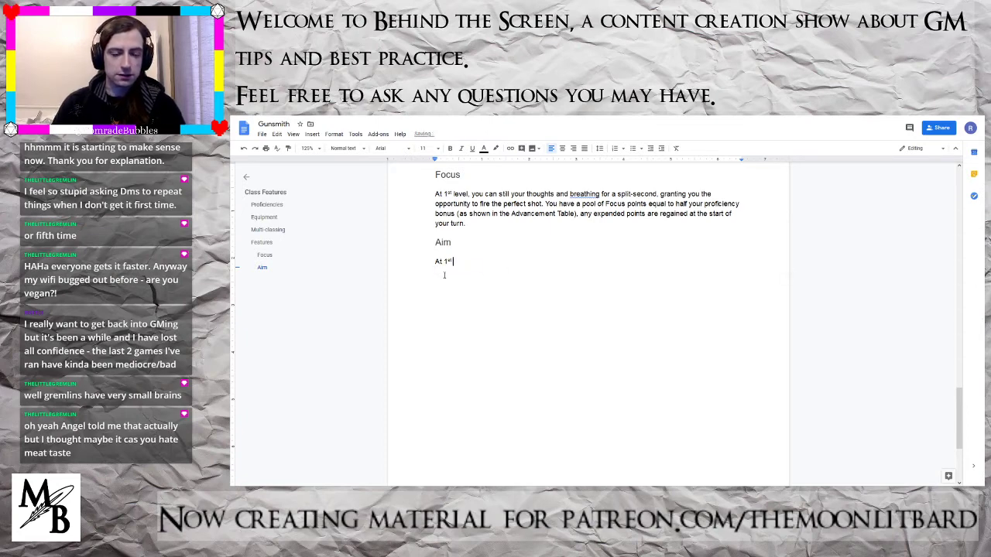
- Continue the Aim description after "At 1st" with "level, you can"
text(level)
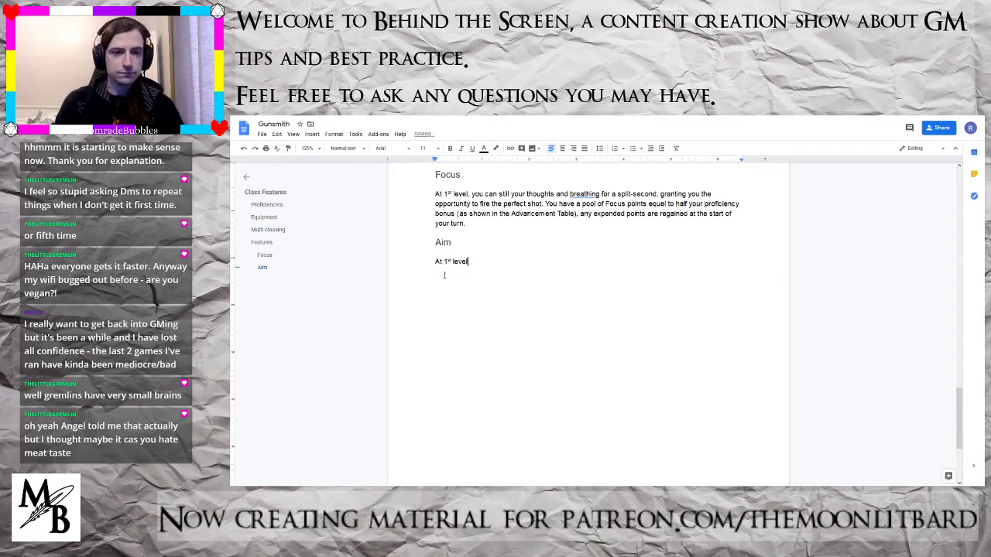
text(, you can)
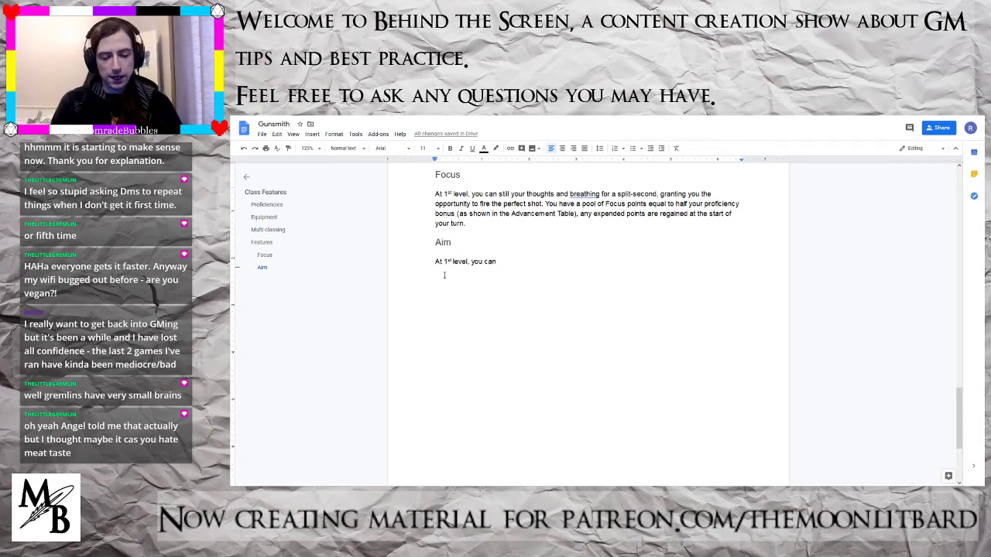
text( aim)
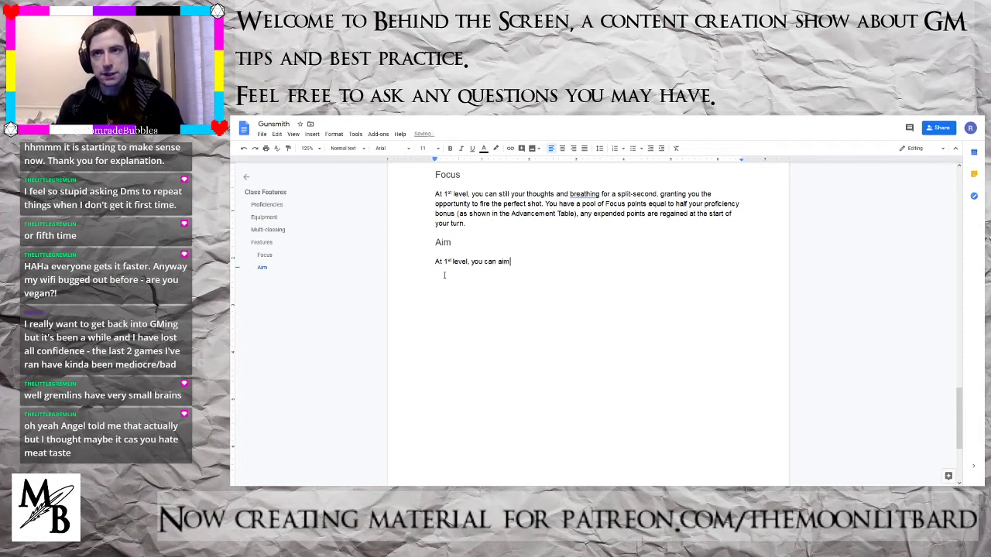
key(BackSpace)
key(BackSpace)
key(BackSpace)
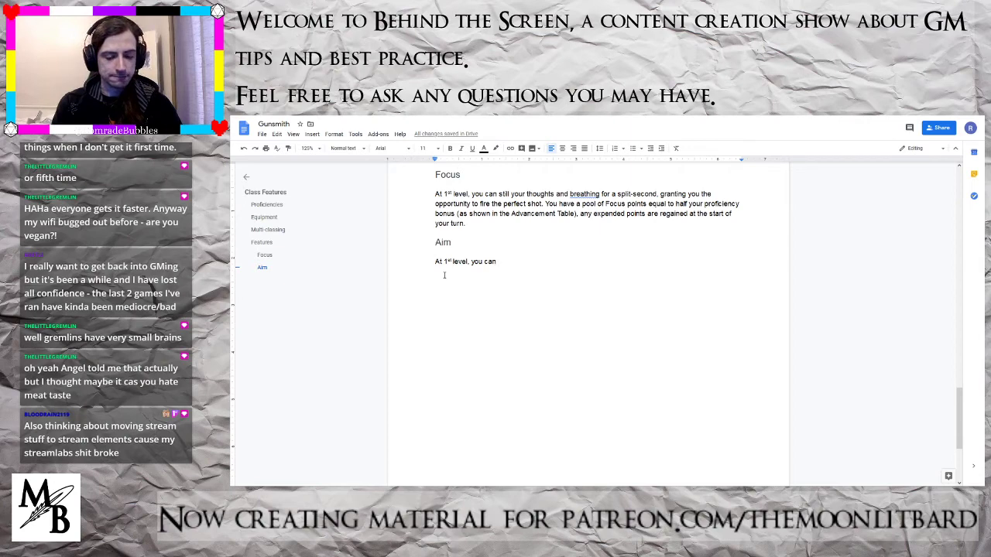
text(focus )
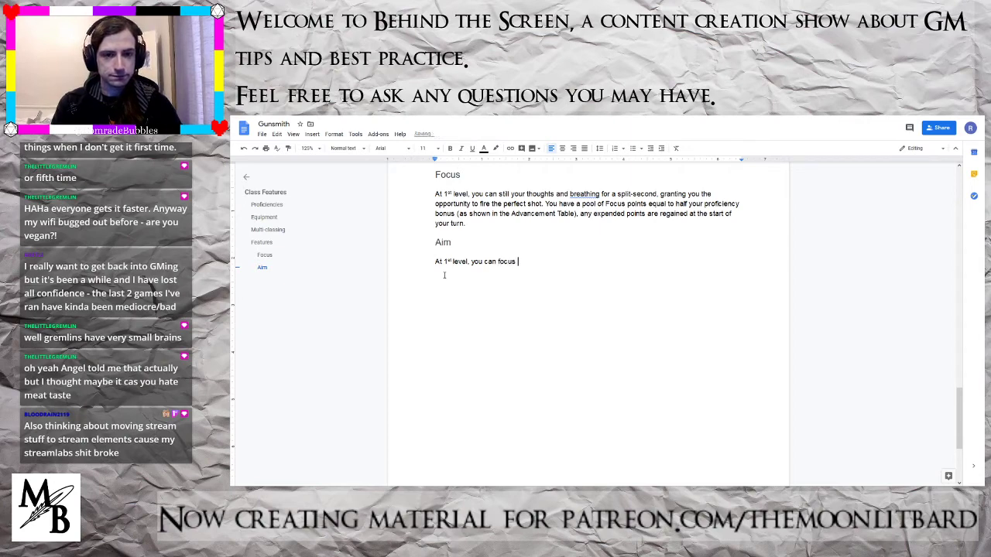
text(on the)
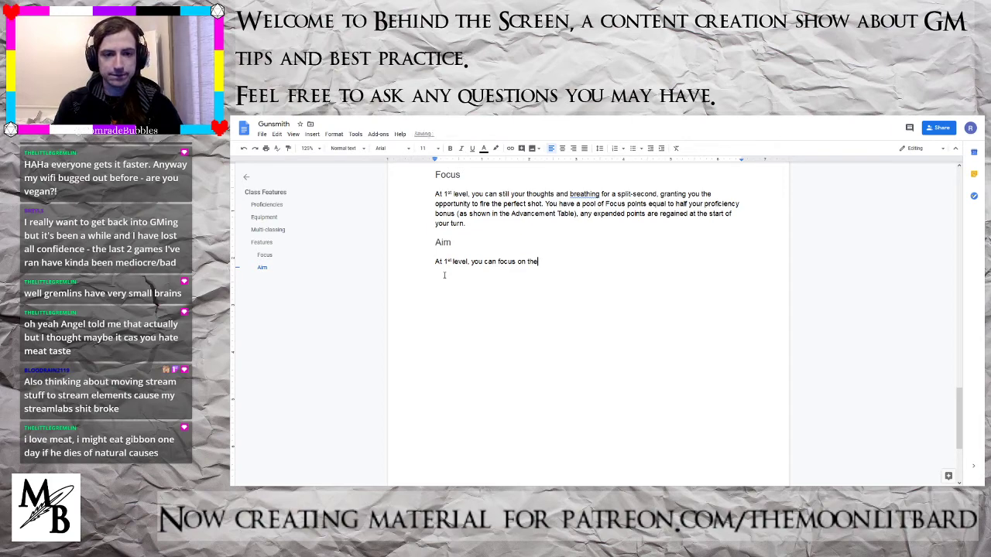
key(BackSpace)
key(BackSpace)
key(BackSpace)
key(BackSpace)
key(BackSpace)
key(BackSpace)
key(BackSpace)
key(BackSpace)
key(BackSpace)
key(BackSpace)
key(BackSpace)
key(BackSpace)
key(BackSpace)
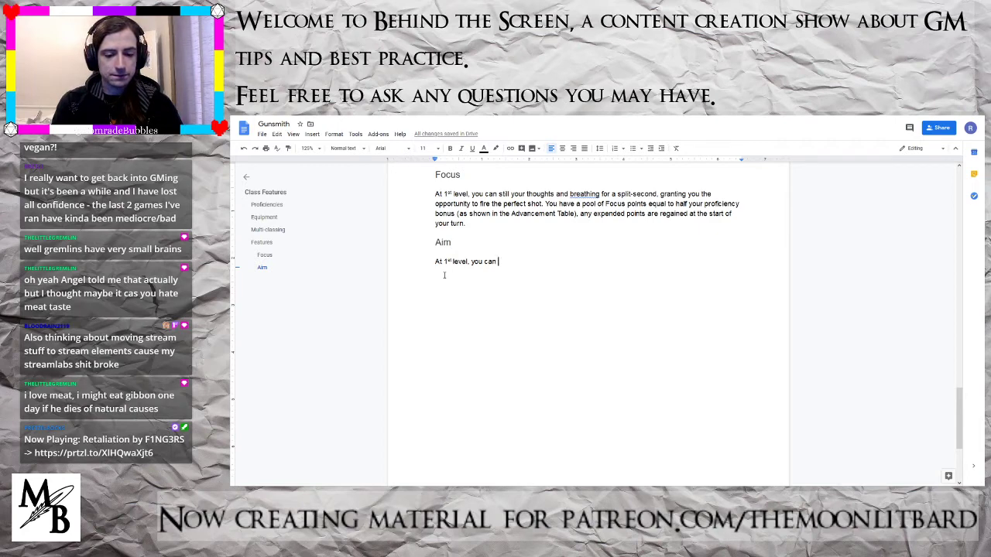
text(foc)
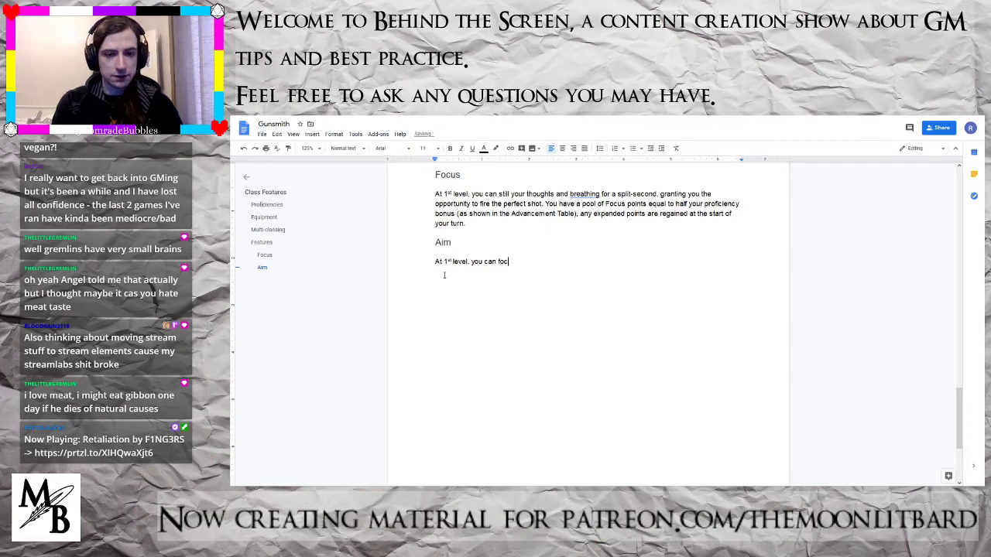
text(us on the)
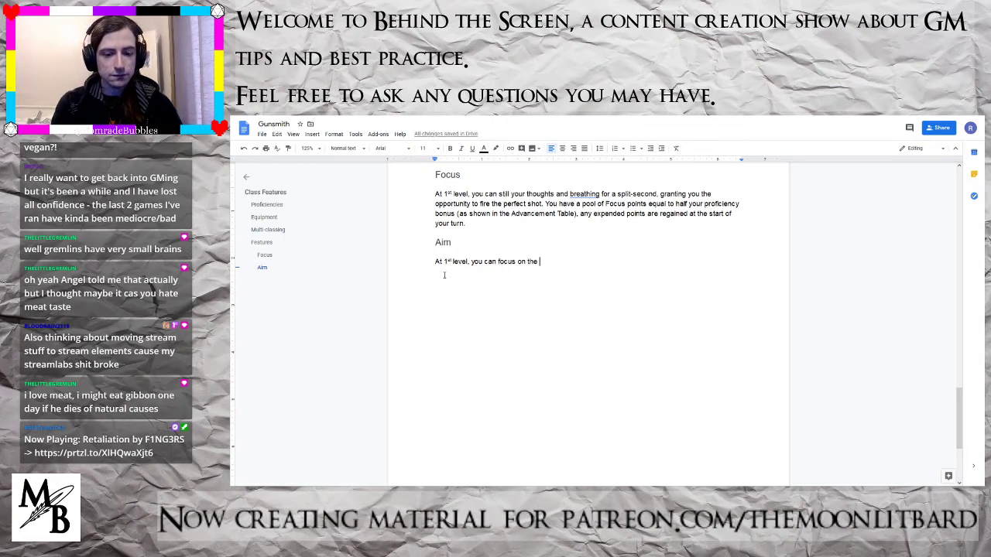
key(BackSpace)
key(BackSpace)
key(BackSpace)
key(BackSpace)
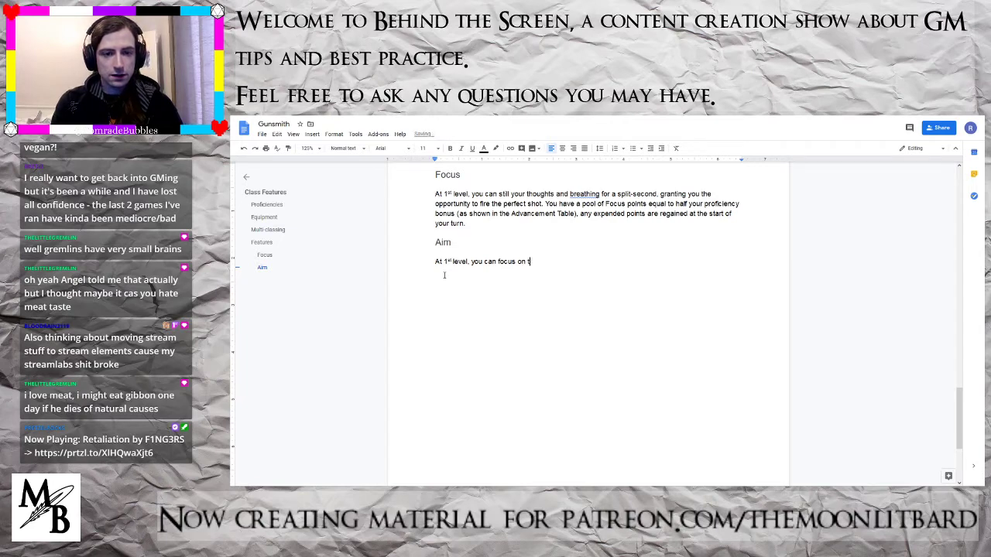
key(BackSpace)
key(BackSpace)
key(BackSpace)
key(BackSpace)
key(BackSpace)
key(BackSpace)
key(BackSpace)
key(BackSpace)
- Complete the first sentence of the Aim description with "place your shots carefully."
text(plac)
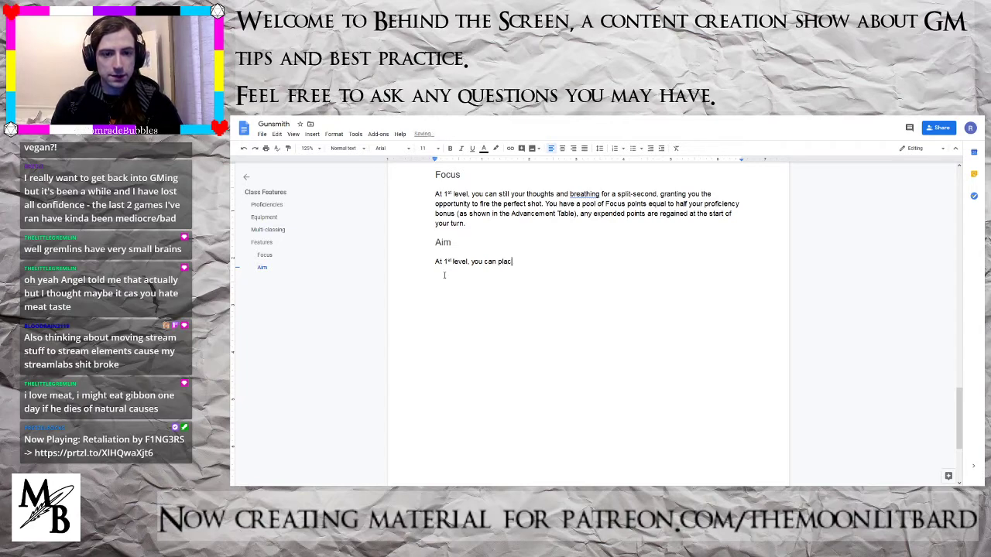
text(e your)
text(ots )
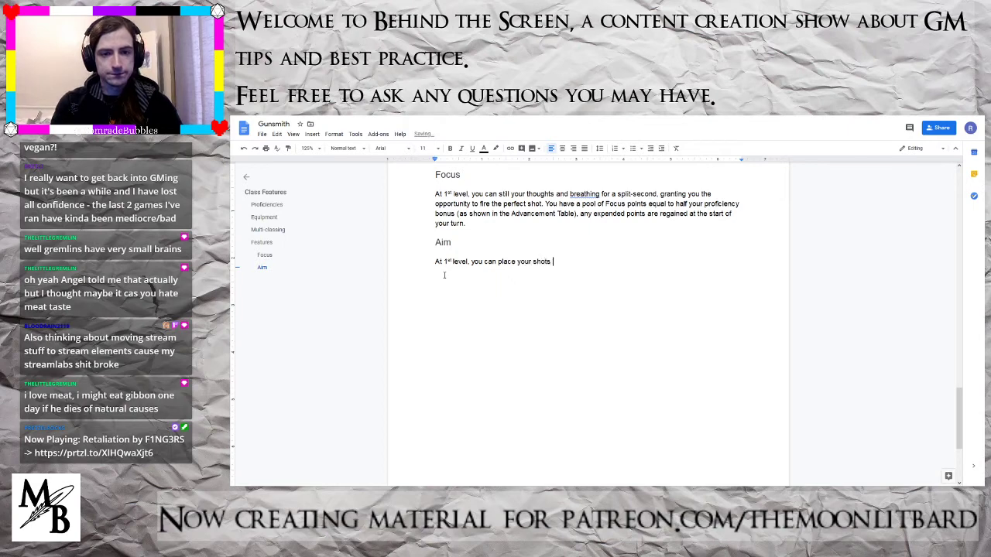
text(carefully.)
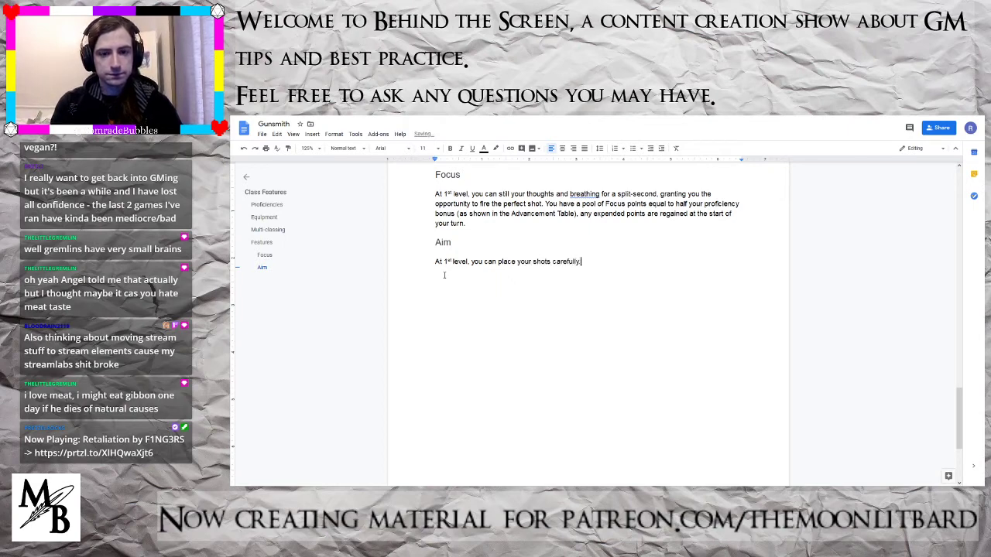
- Add the sentence "As an action, you may double your proficiency modifier for you next Attack." to the Aim description
text( As an action, you)
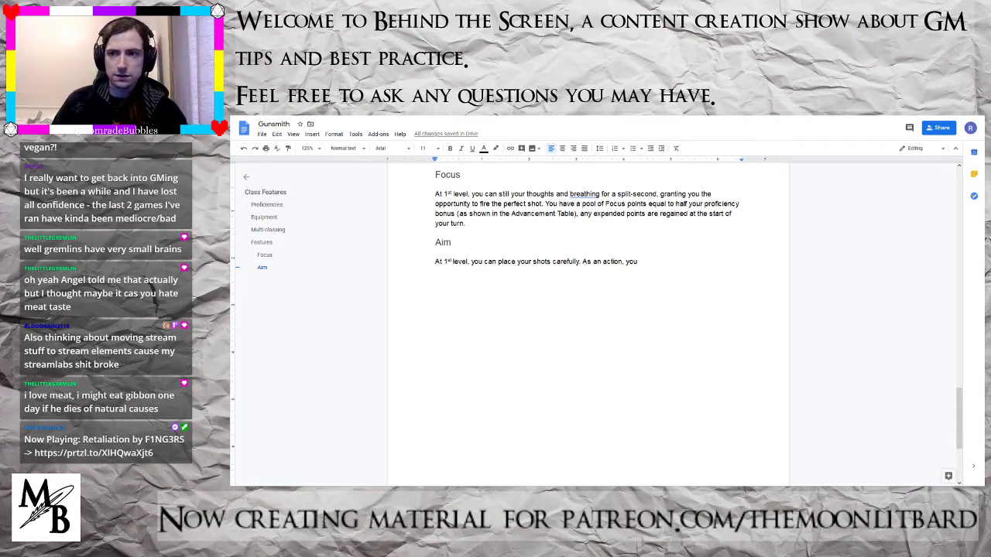
text(may )
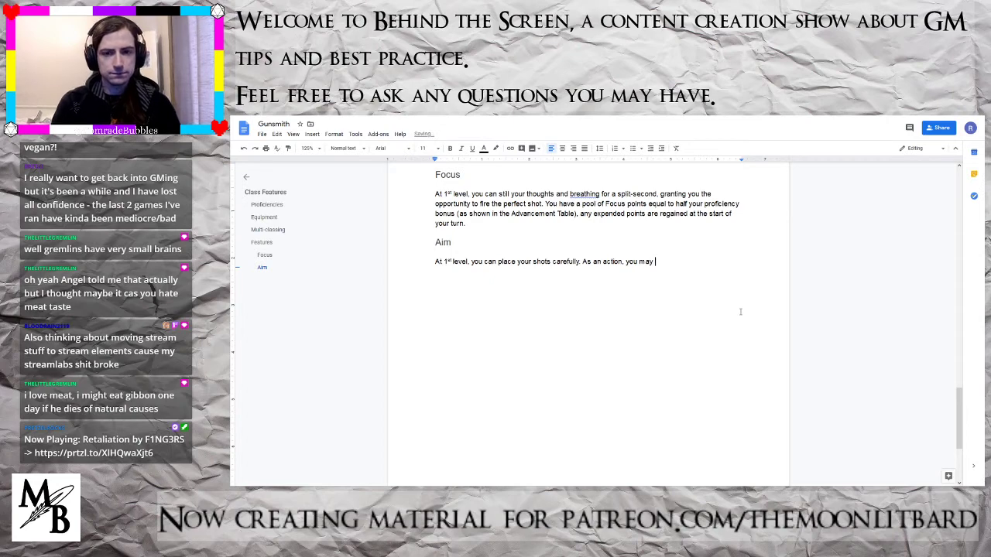
text(double your ro)
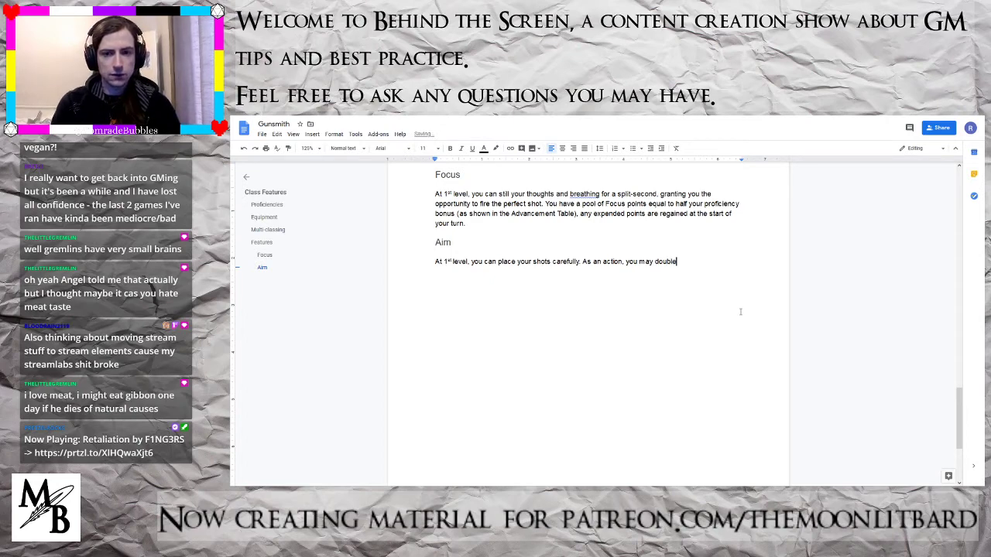
key(BackSpace)
key(BackSpace)
text(pro)
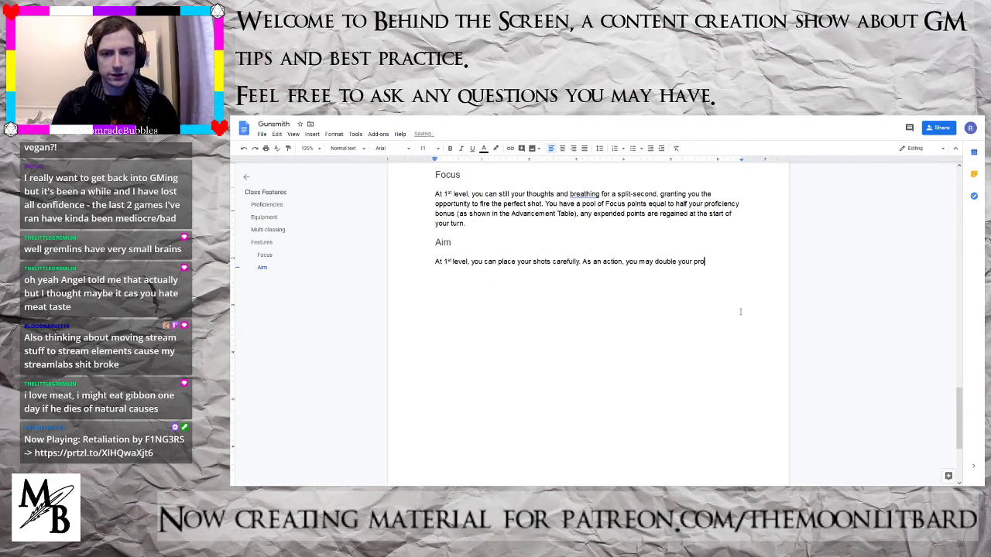
text(ficiency modi)
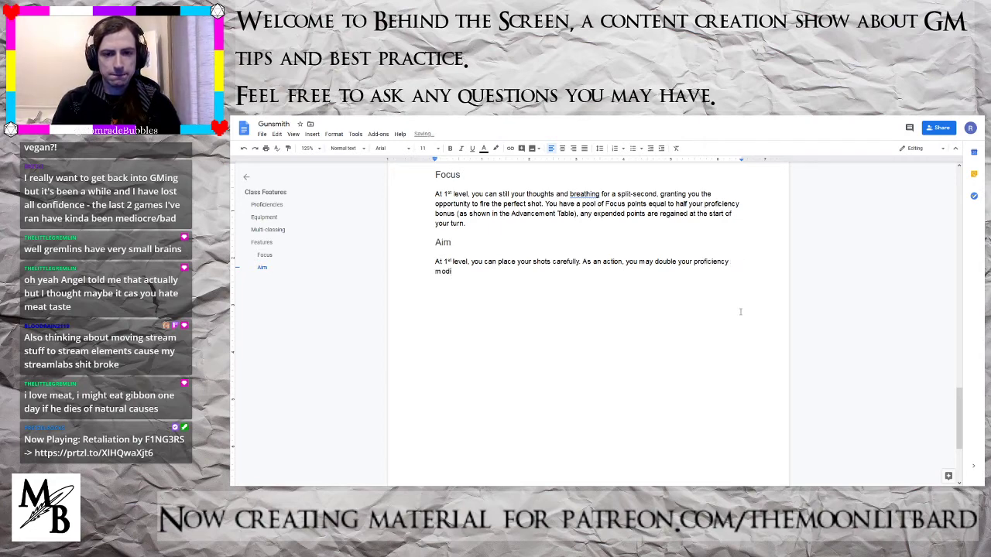
text(fier for)
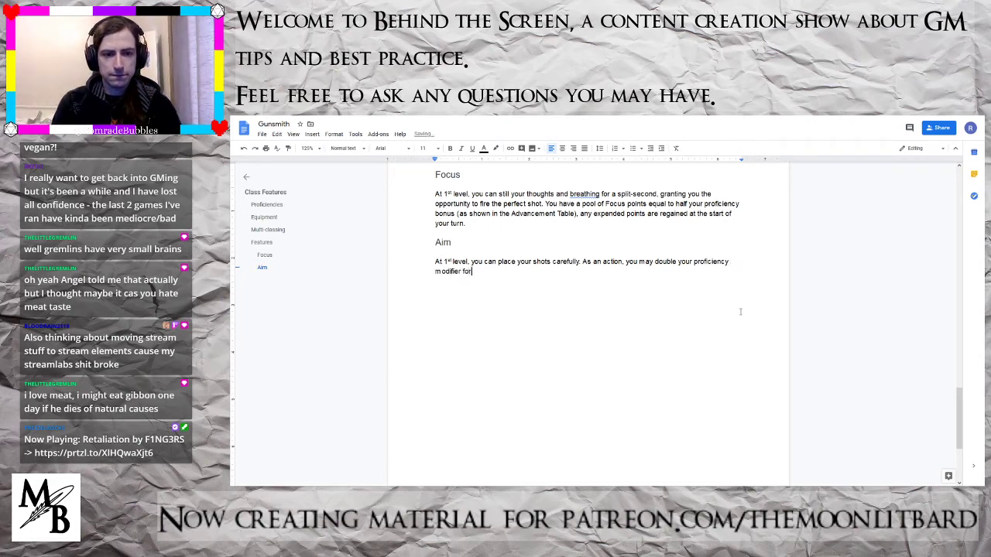
text( you next a)
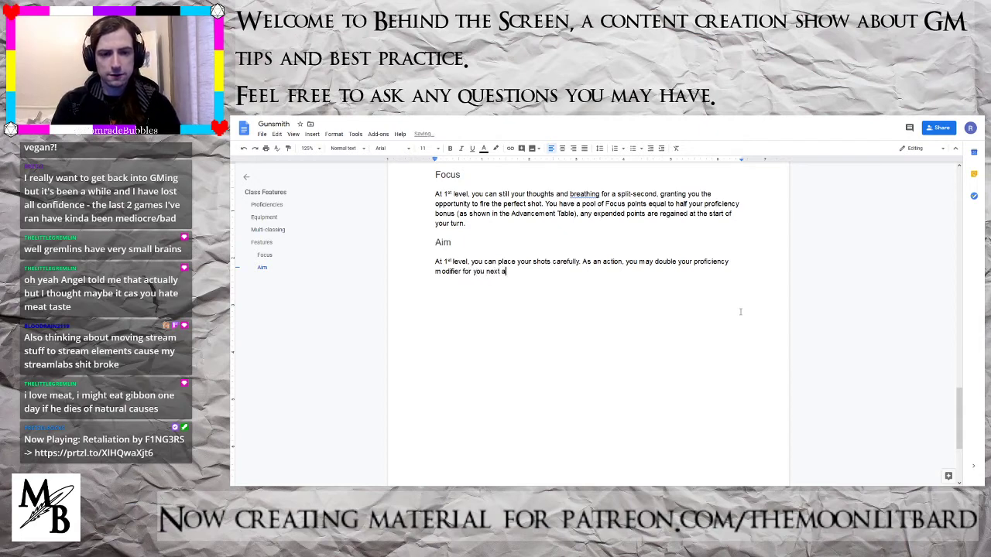
key(BackSpace)
text(Attac)
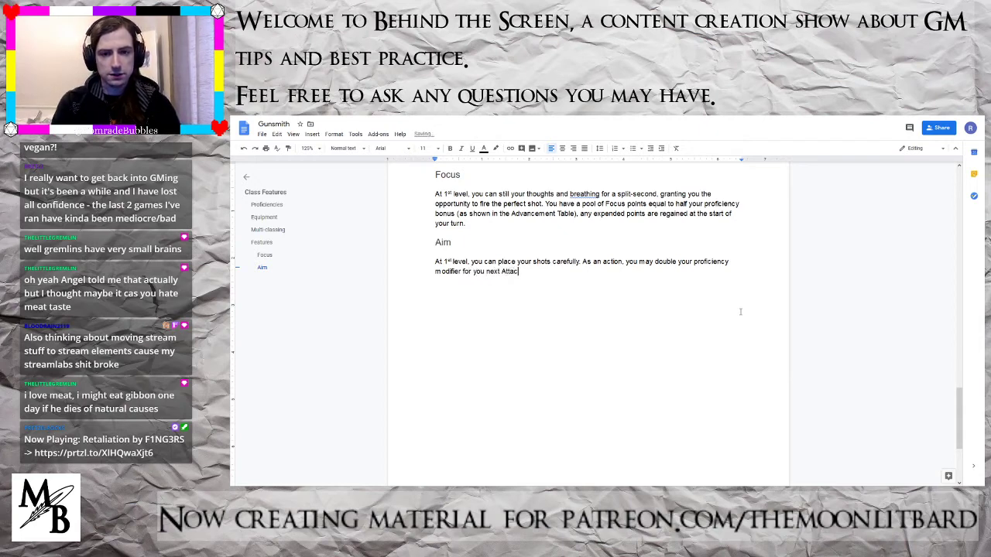
text(k.)
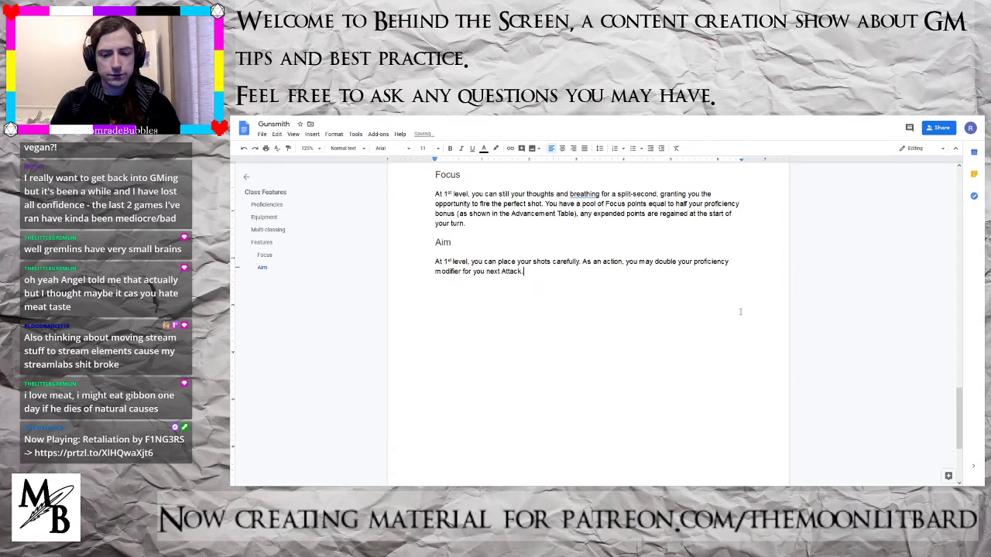
- Correct "you" to "your" before "next Attack" in the Aim description and return to the end of the sentence
key(Left)
key(Left)
key(Left)
key(Left)
key(Left)
key(Left)
key(Left)
key(Left)
key(Left)
key(Left)
key(Left)
key(Left)
key(Left)
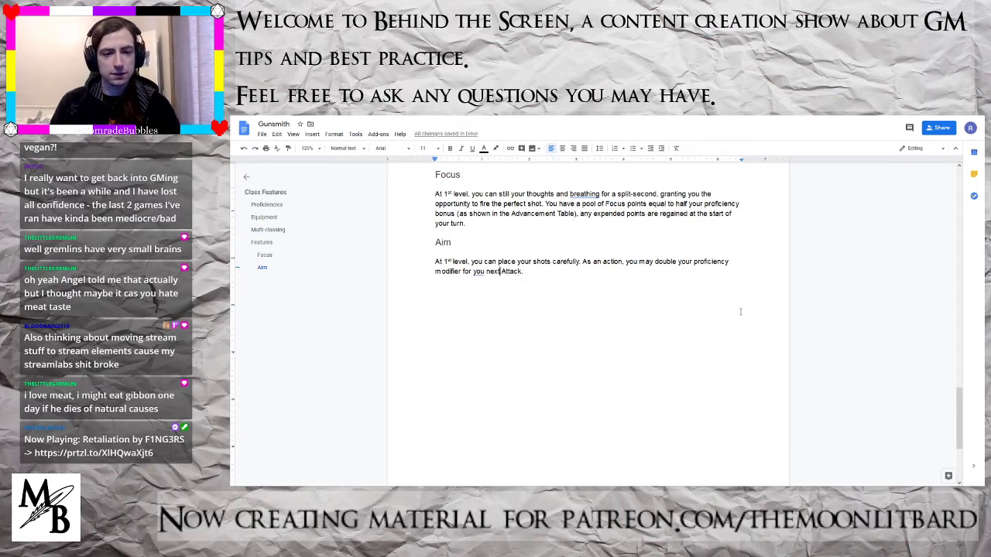
text(r)
key(End)
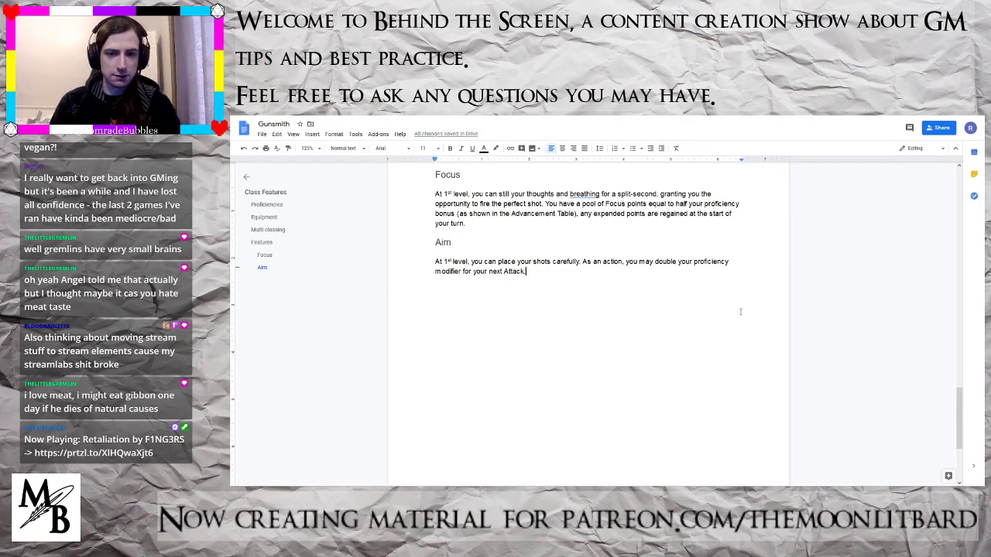
- Add the sentence "You may spend a Focus point to do this as a bonus action instead." to the Aim description
text(You may)
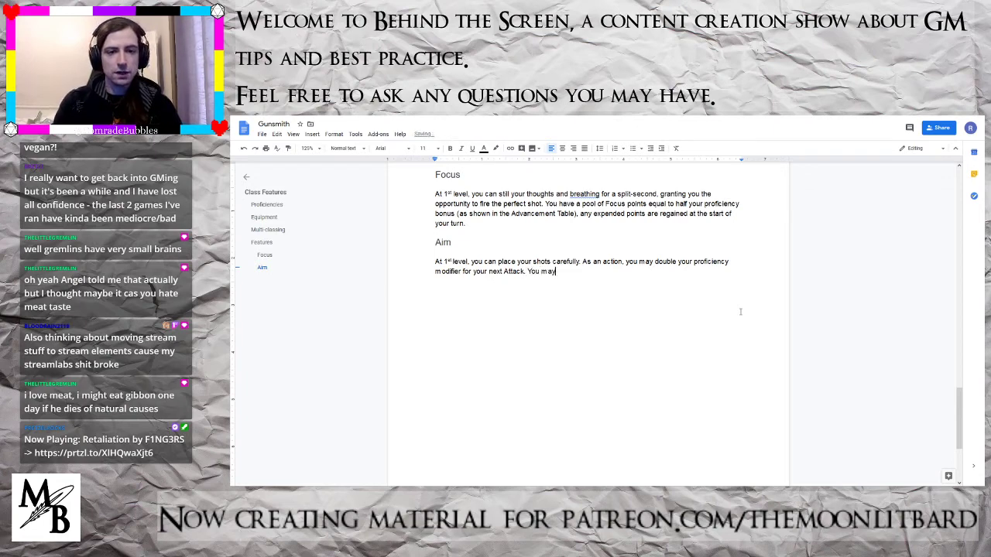
text( spend a Focu)
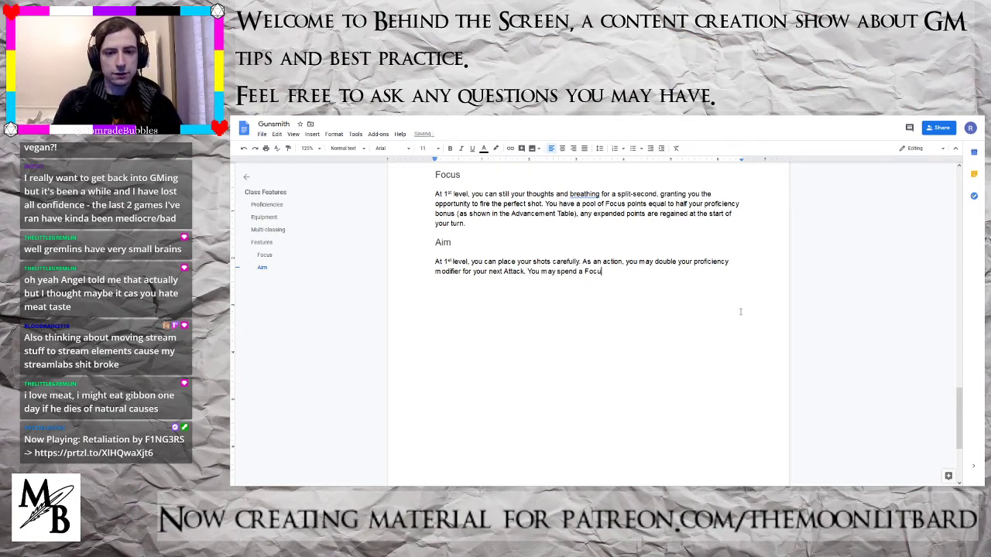
text(s point to do th)
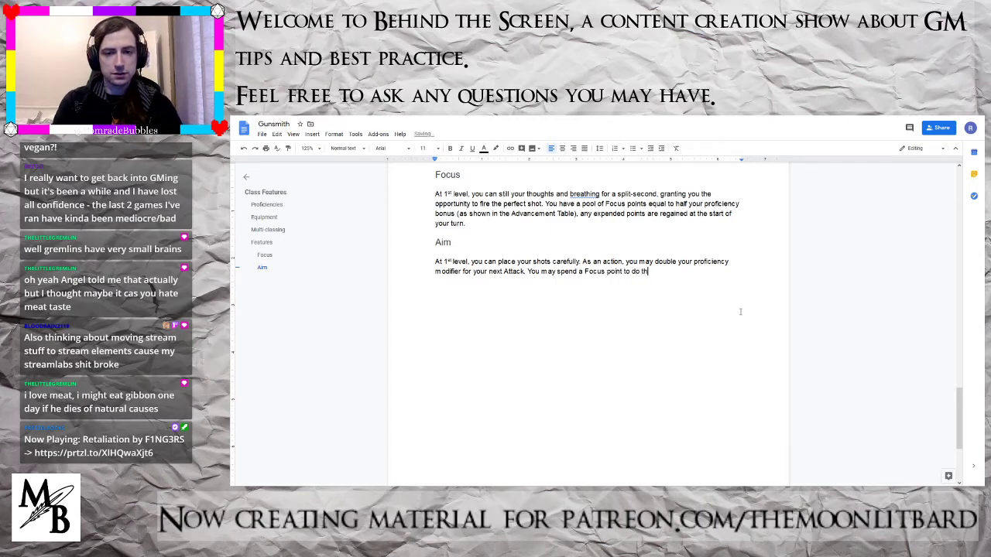
text(is as a bonus a)
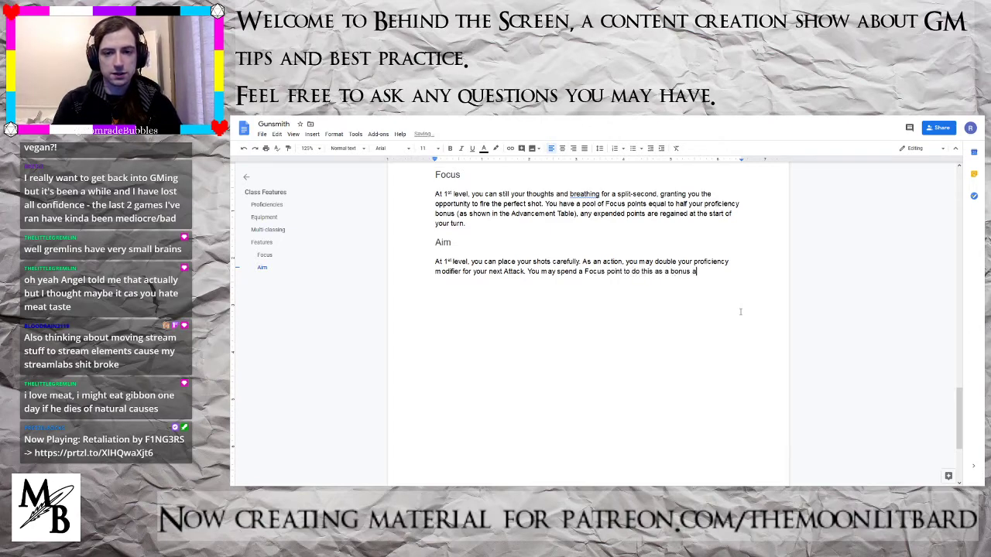
text(ction instead.)
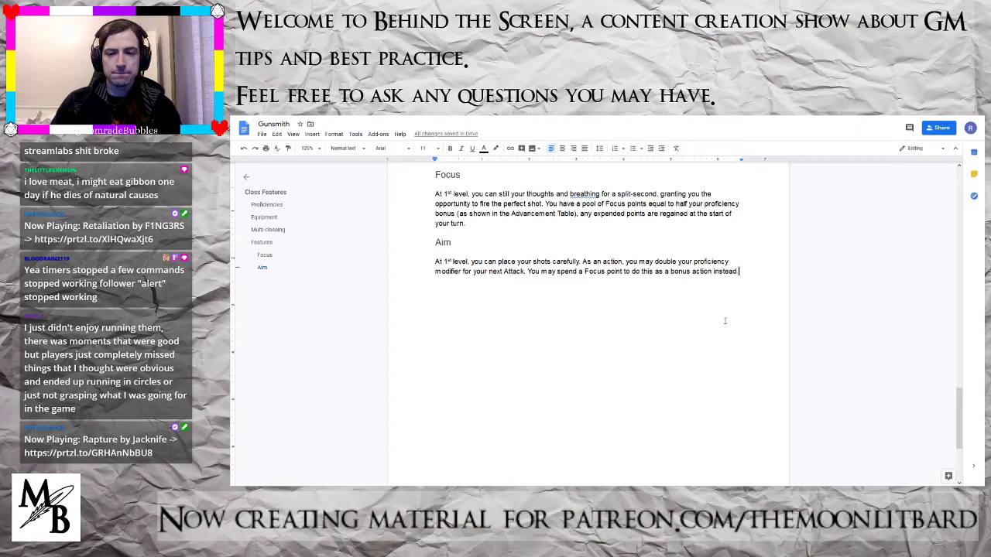
- Add the sentence "When you reach 11th level, Aim becomes a bonus action." to the end of the Aim description
key(Return)
text(When yo)
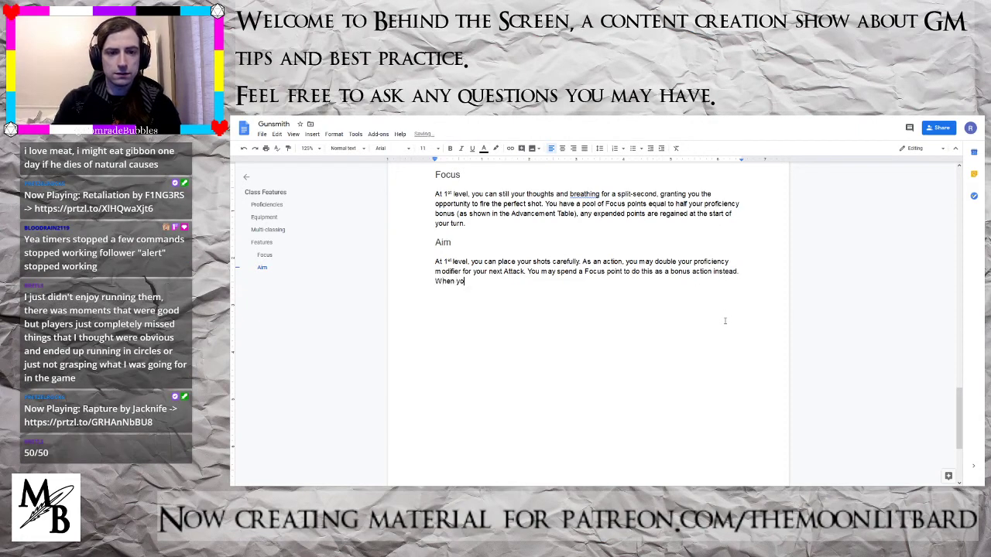
text(u reach 11th level)
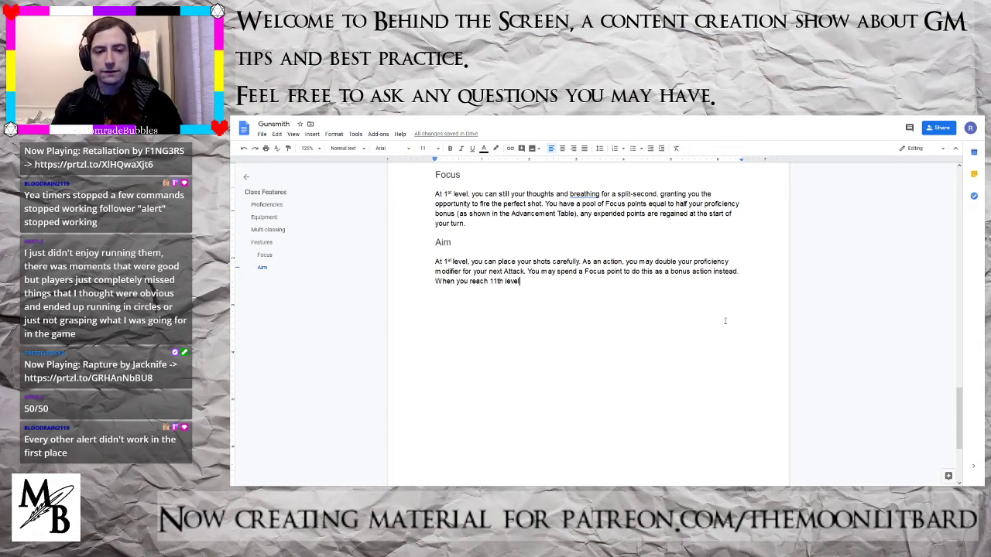
text(,)
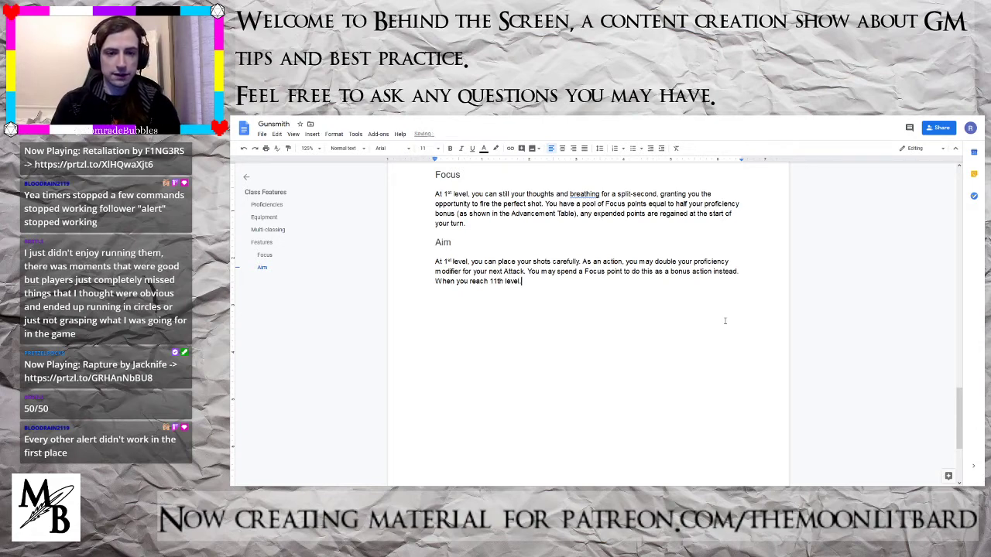
text( Aim b)
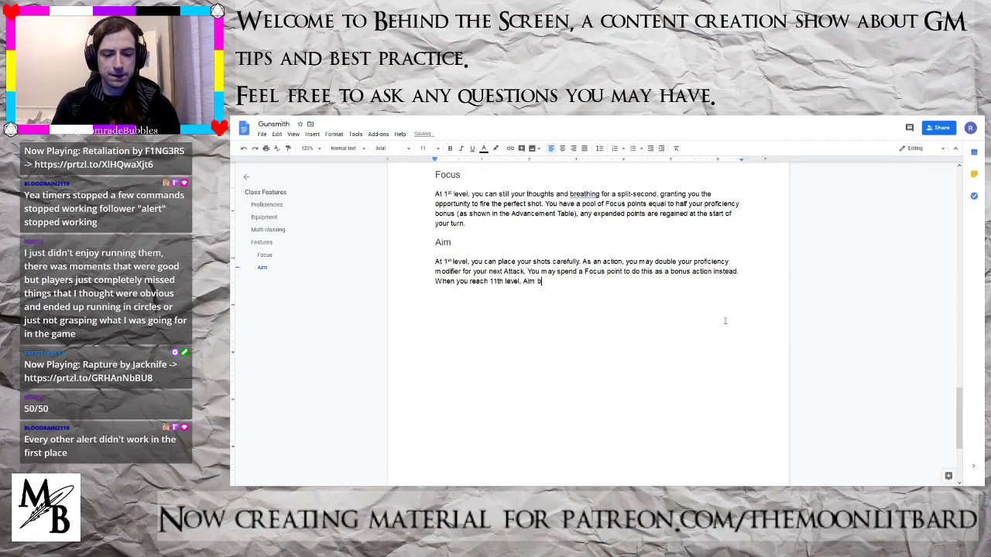
text(ecomes a bonus action.)
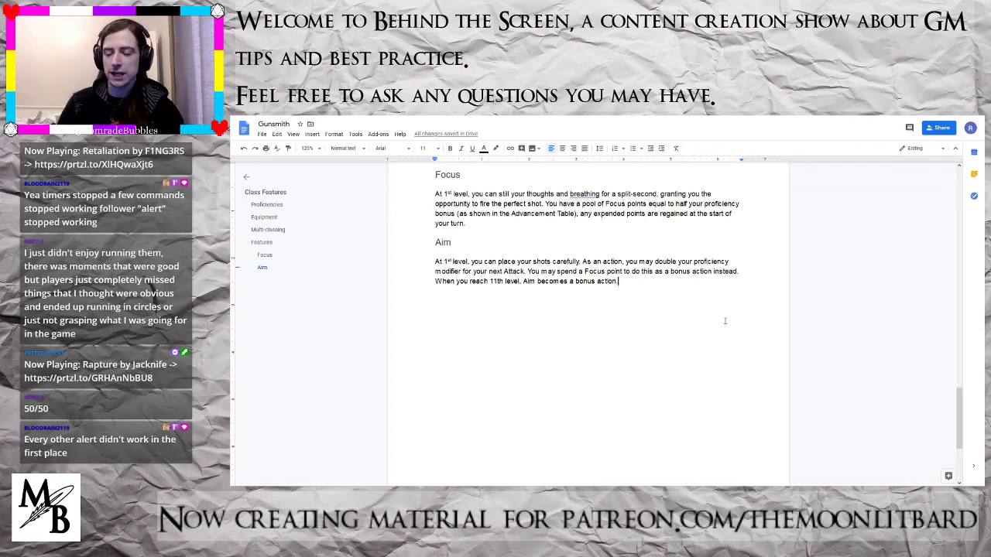
- Review the progression table to check which feature follows Aim, and return to the end of the Aim description
scroll(609, 336, down, 2)
scroll(623, 339, up, 3)
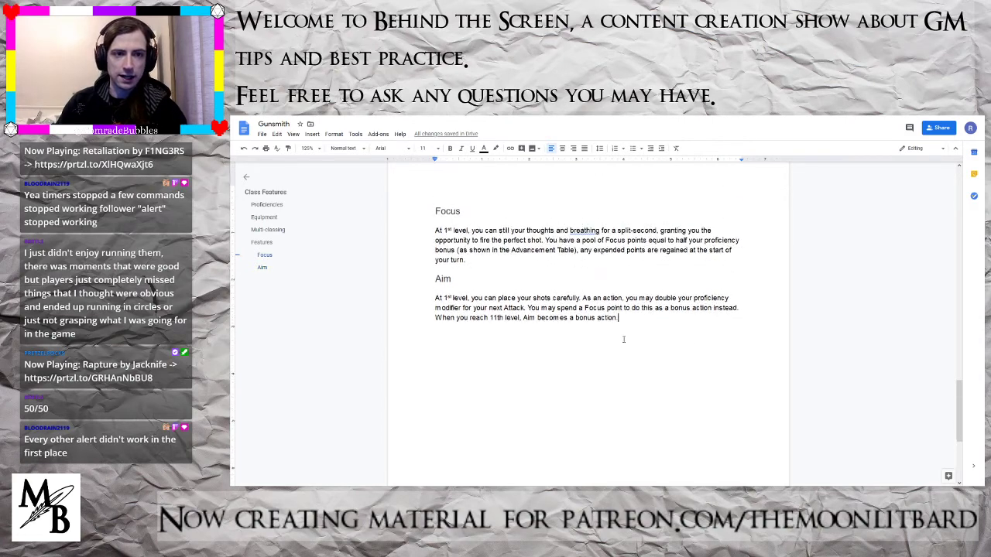
scroll(622, 344, down, 1)
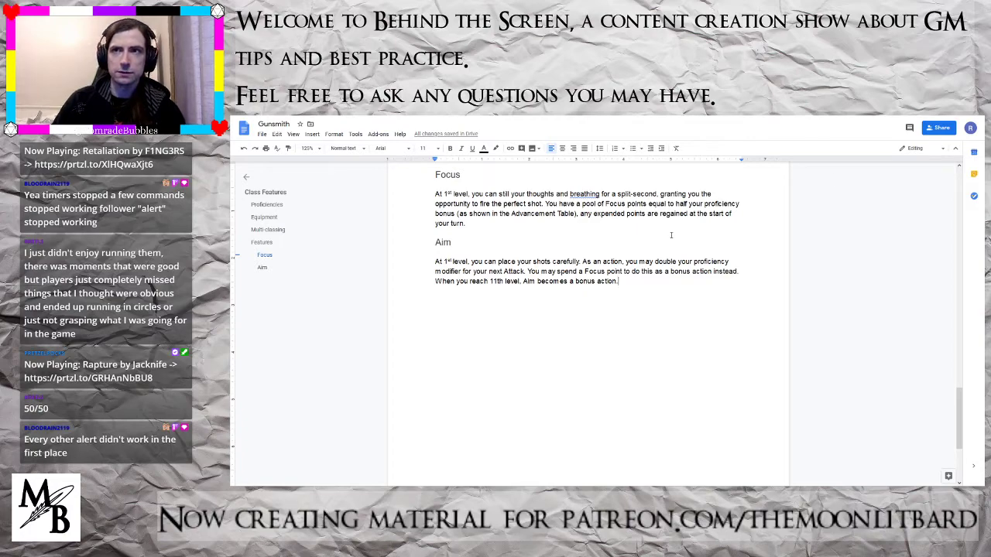
scroll(779, 312, up, 10)
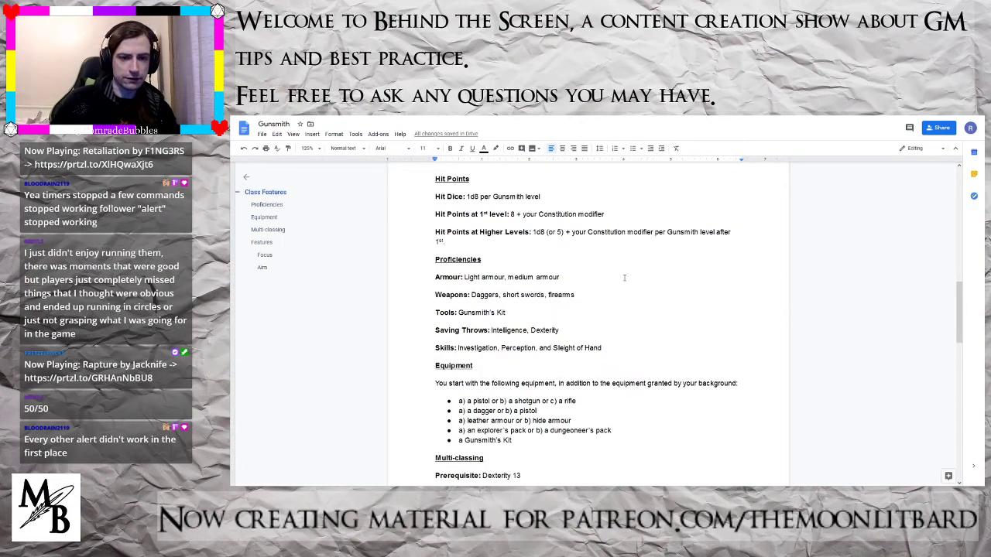
scroll(624, 277, up, 8)
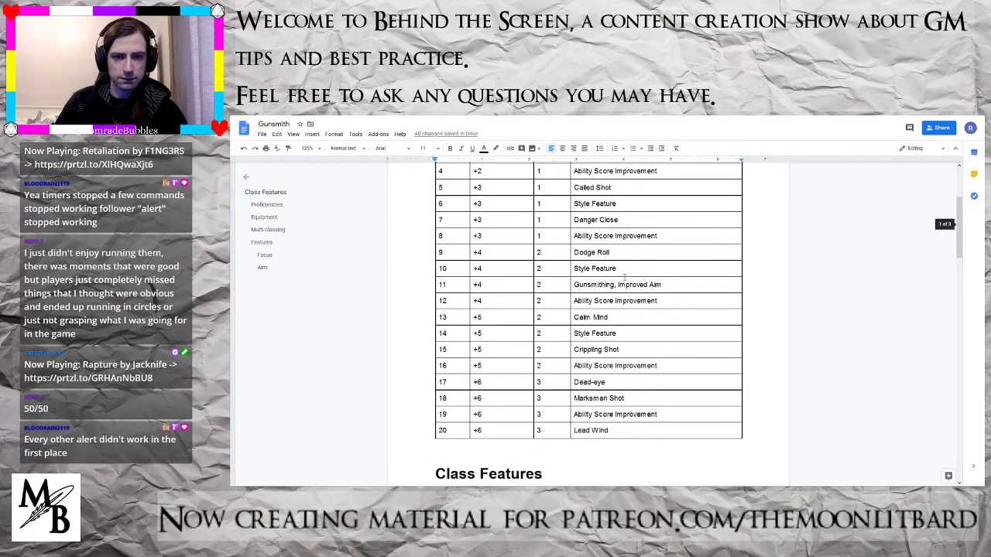
scroll(624, 277, down, 3)
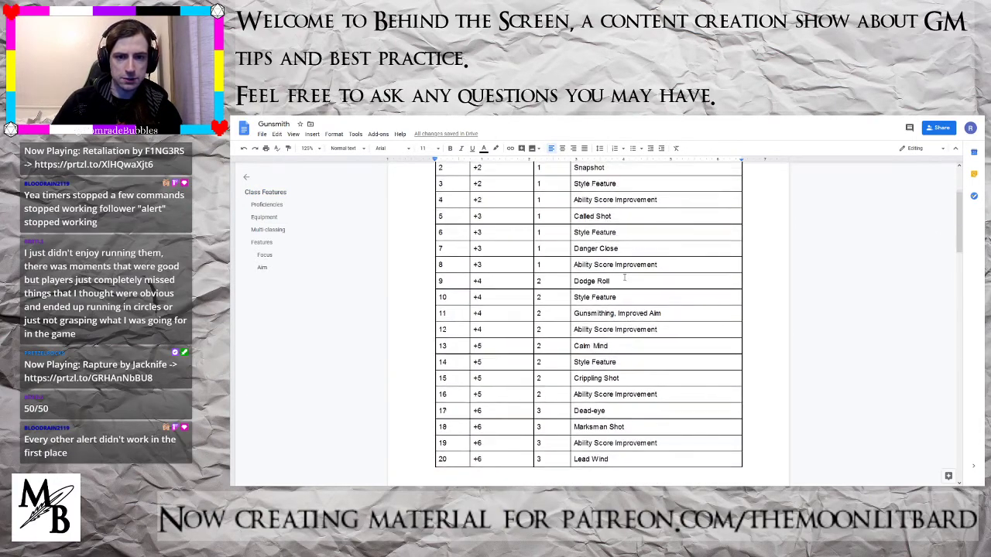
scroll(625, 277, up, 1)
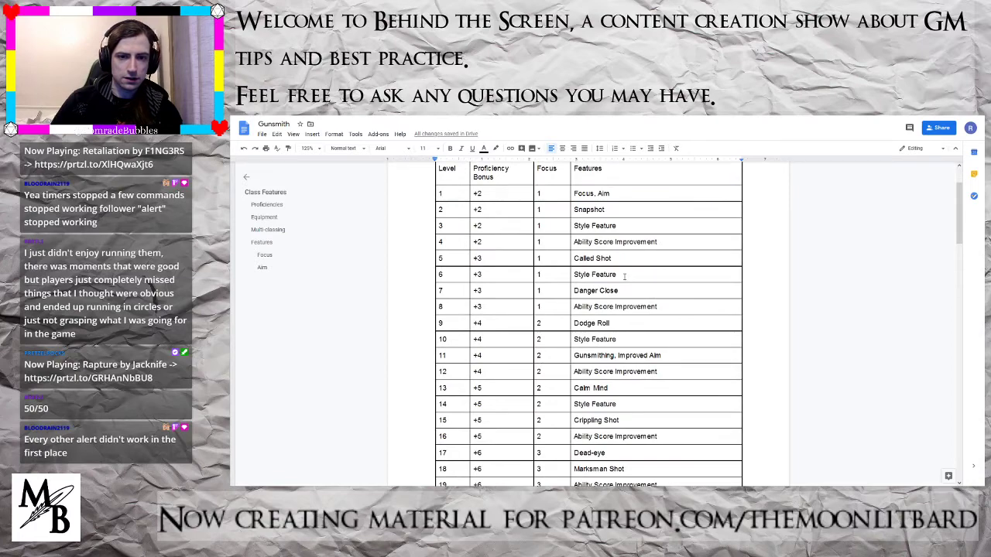
scroll(624, 276, down, 15)
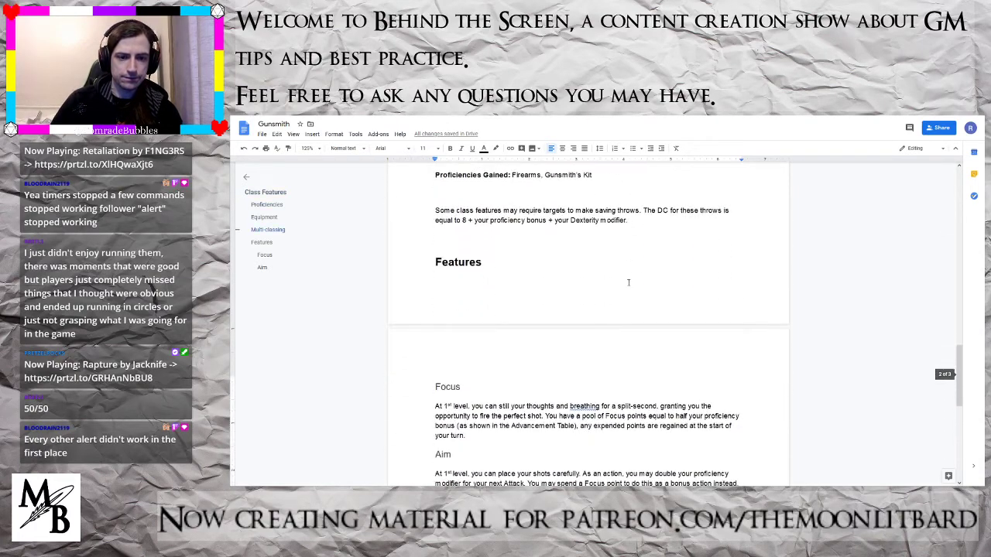
scroll(628, 283, down, 5)
- Add a Heading 3 reading "Snapshot" below the Aim description and start a body line under it
key(Return)
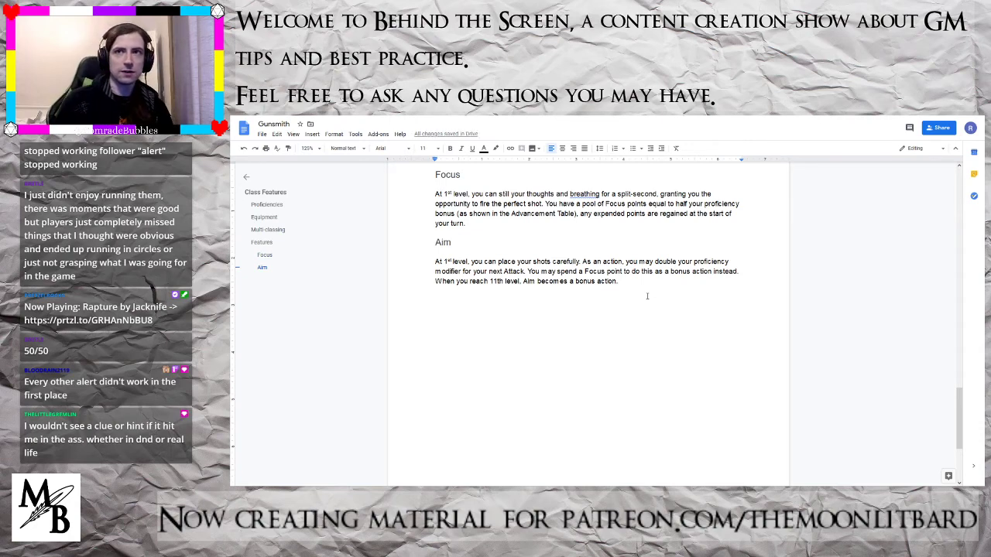
click(348, 149)
click(361, 280)
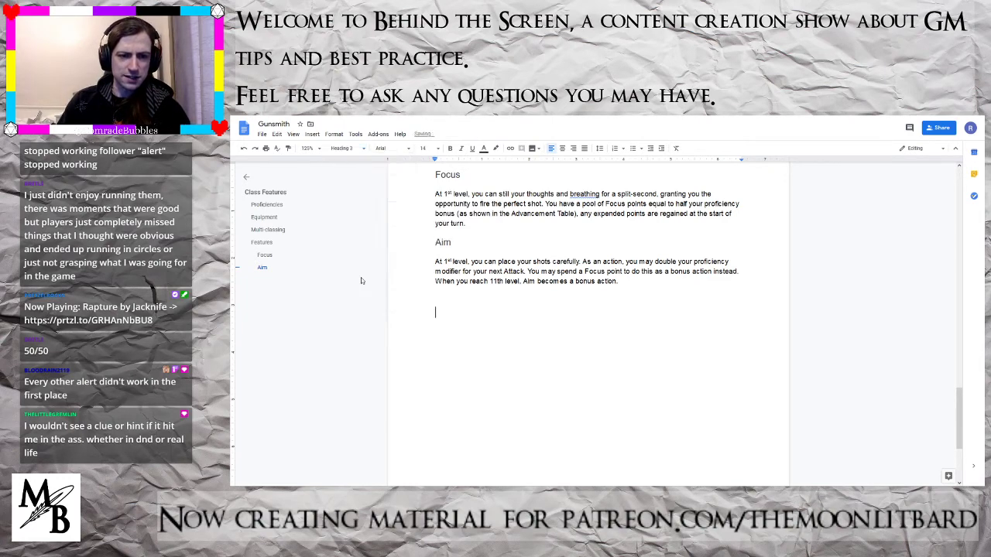
key(BackSpace)
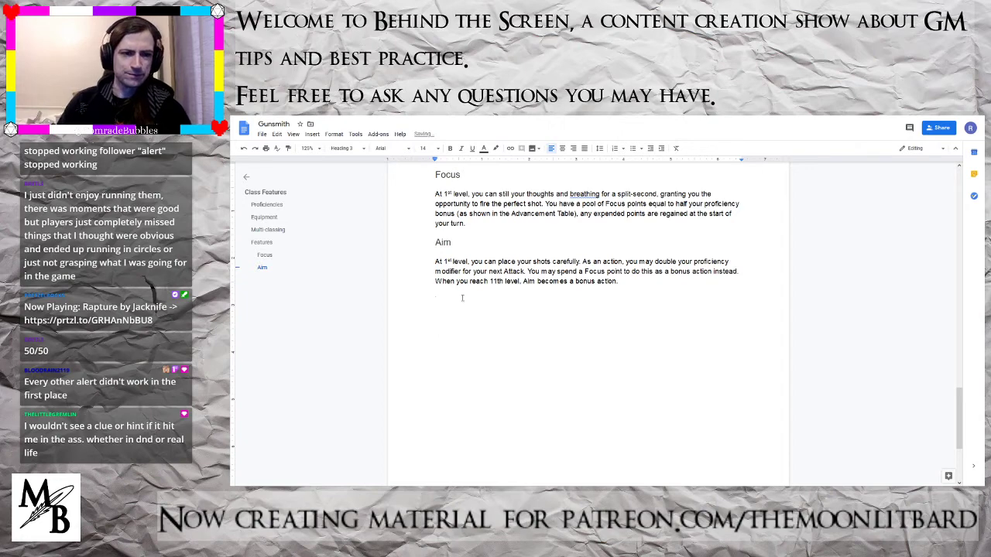
text(Snapshot)
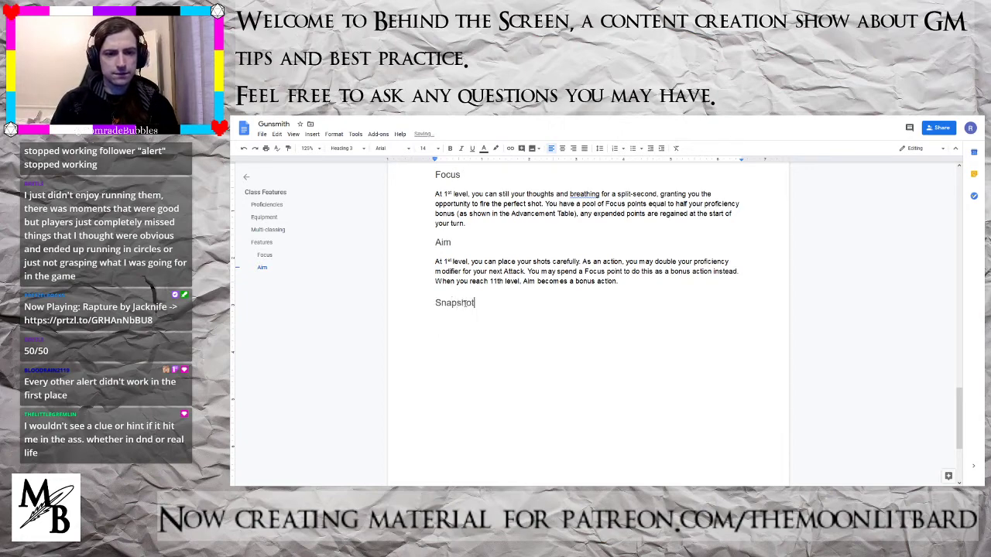
key(Return)
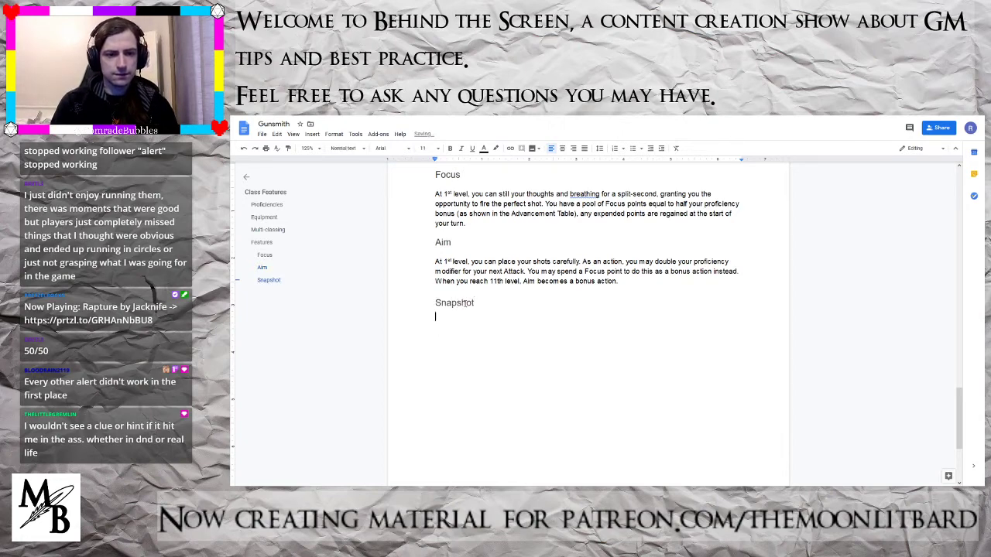
- Write the first Snapshot sentence: "At 2nd level, you can draw a weapon and fire in one smooth action."
text(At 2nd l)
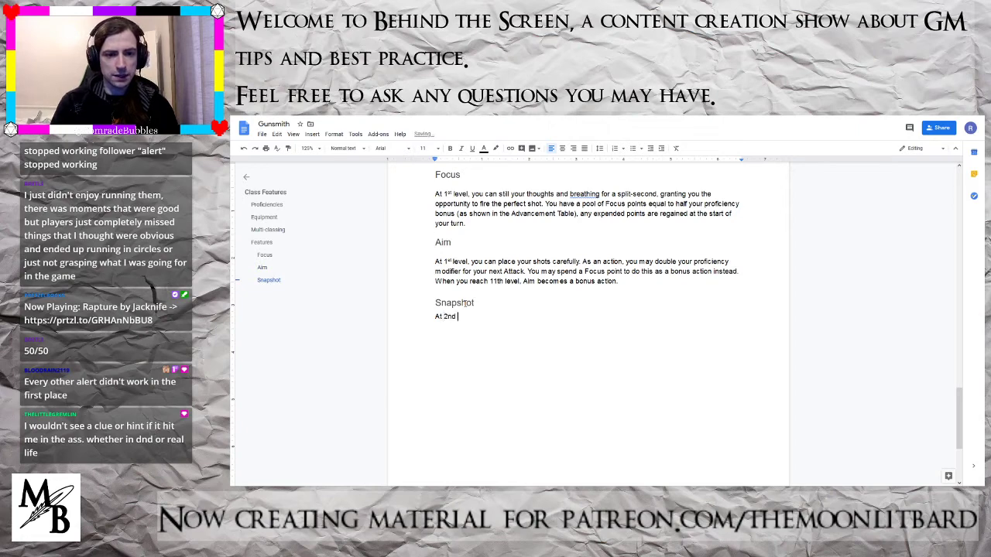
text(evel)
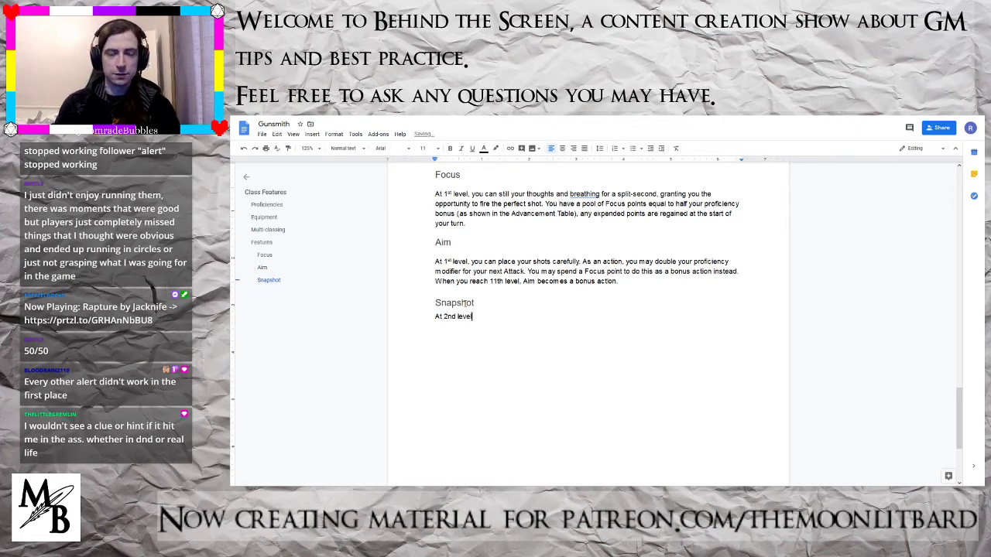
text(, )
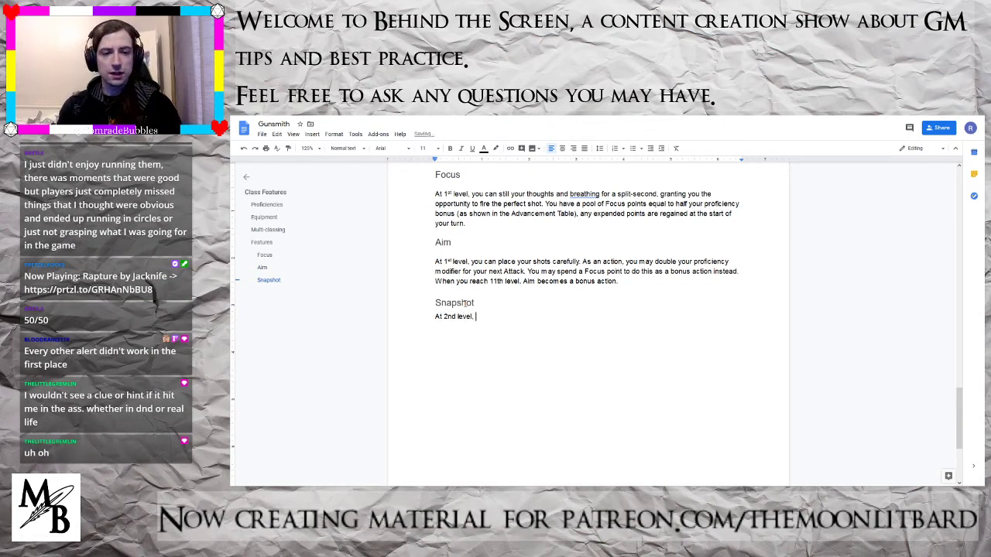
text(you )
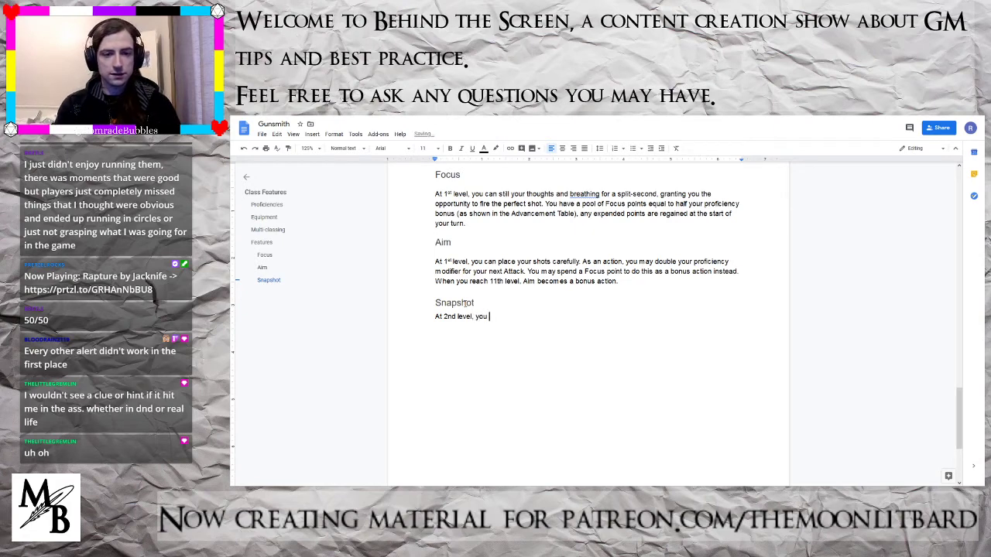
text(can)
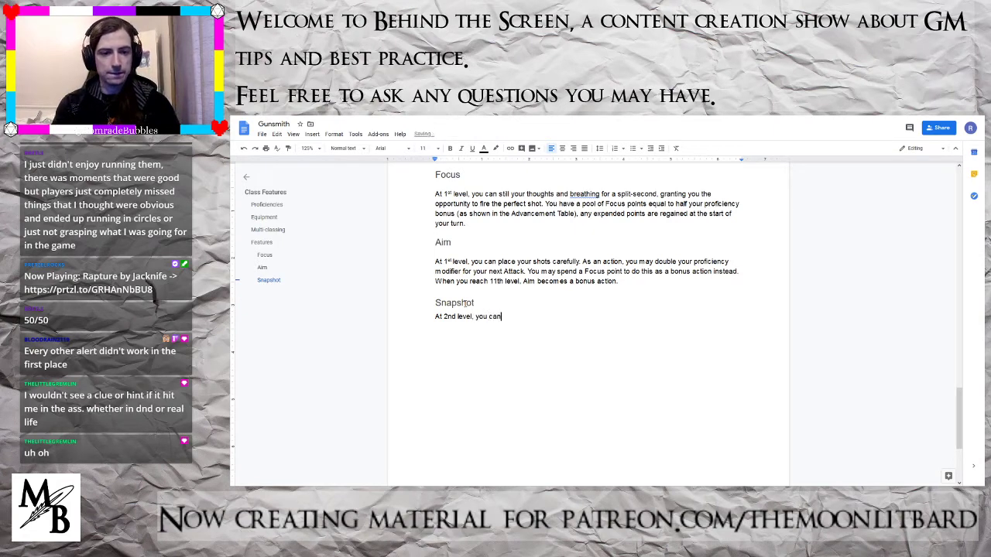
text( draw a w)
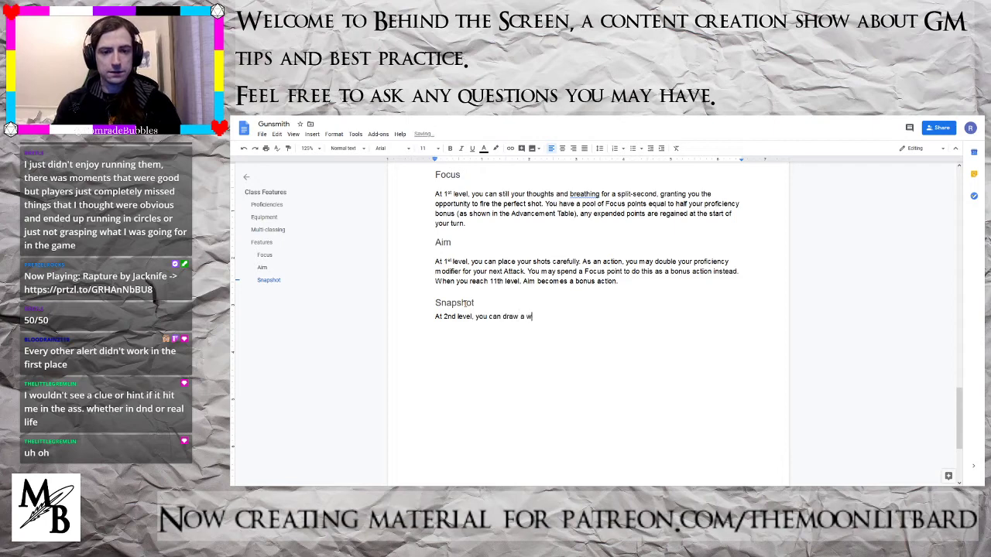
text(eapon)
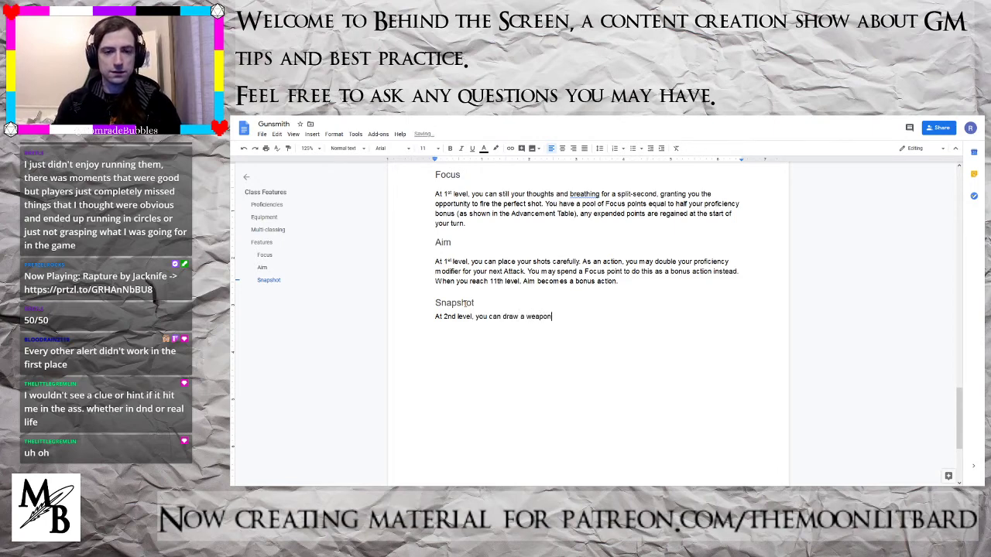
text( and fire in s)
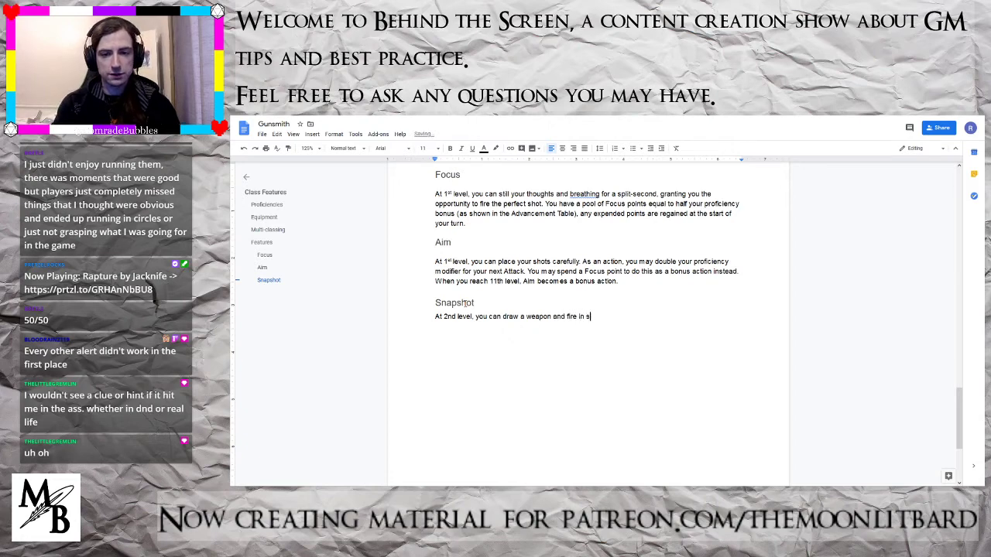
key(BackSpace)
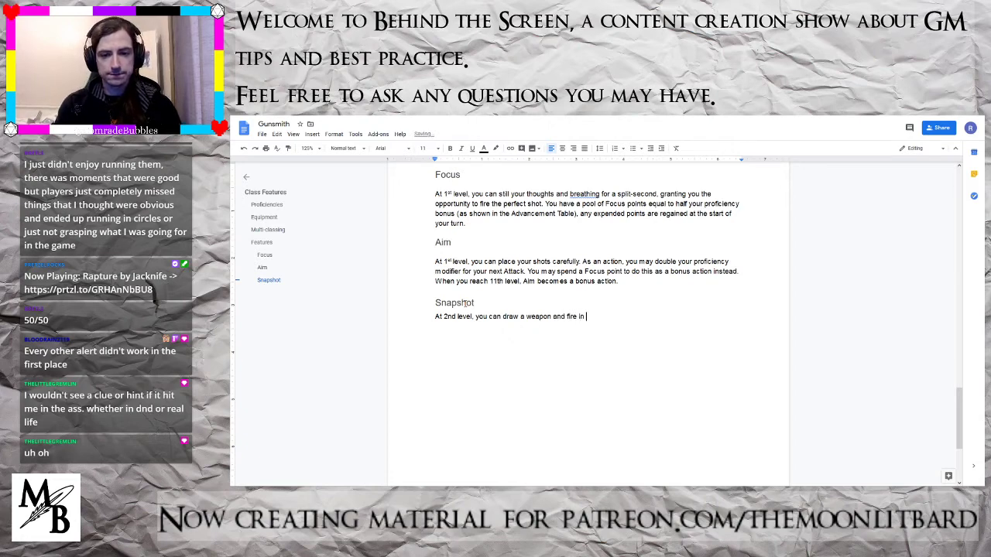
text(one smooth action. )
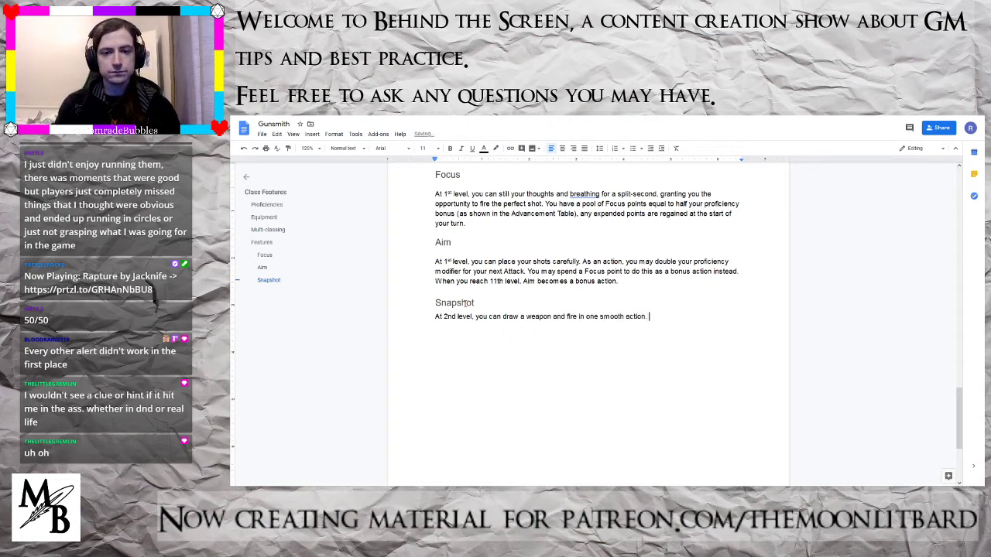
- Begin the second Snapshot sentence with "As a bonus action, you may draw and fire a pistol"
text(As a bon)
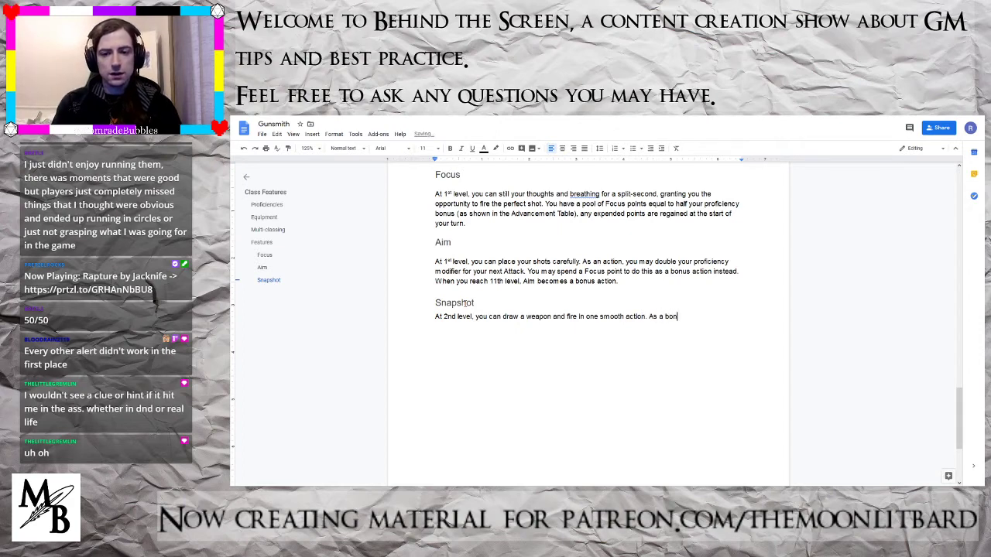
text(us action, y)
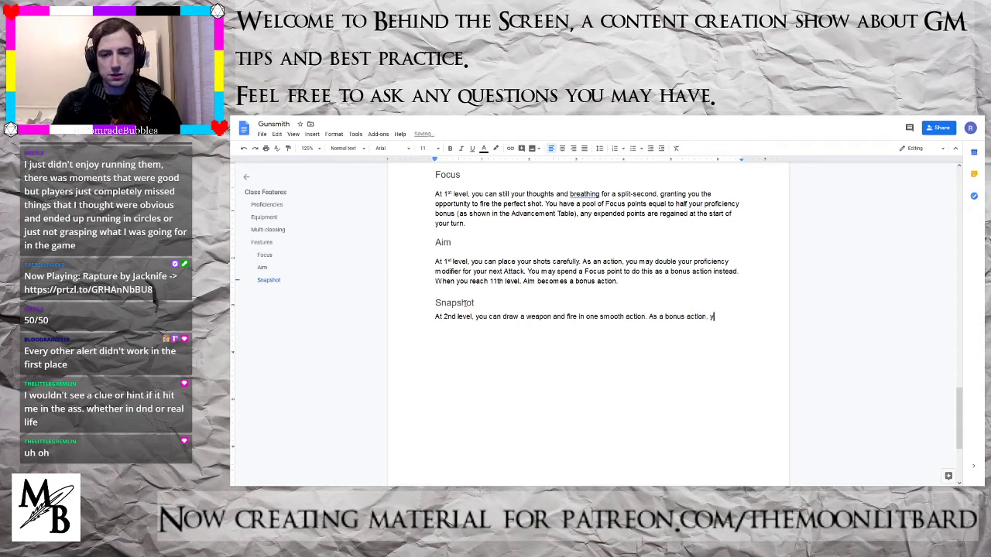
text(ou may draw and )
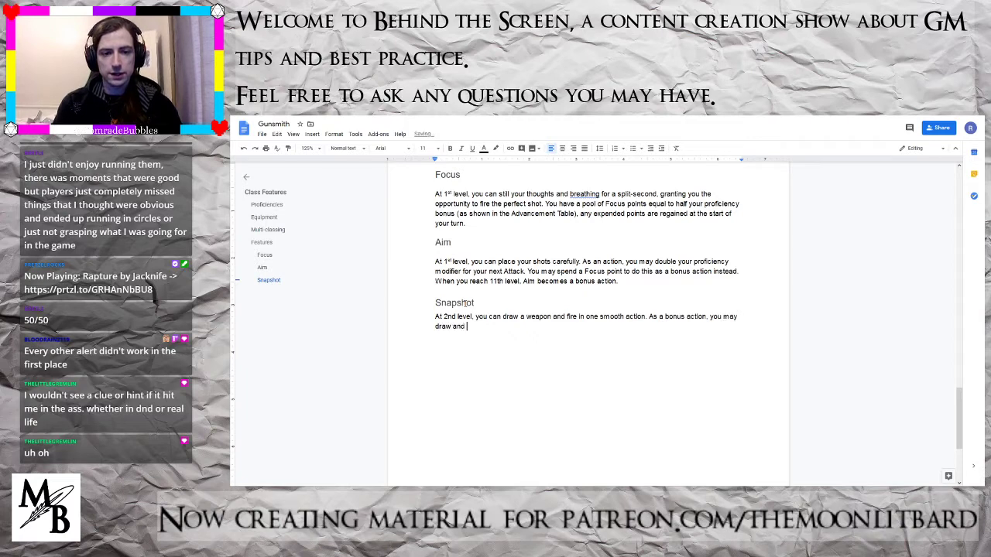
text(fire a pistol)
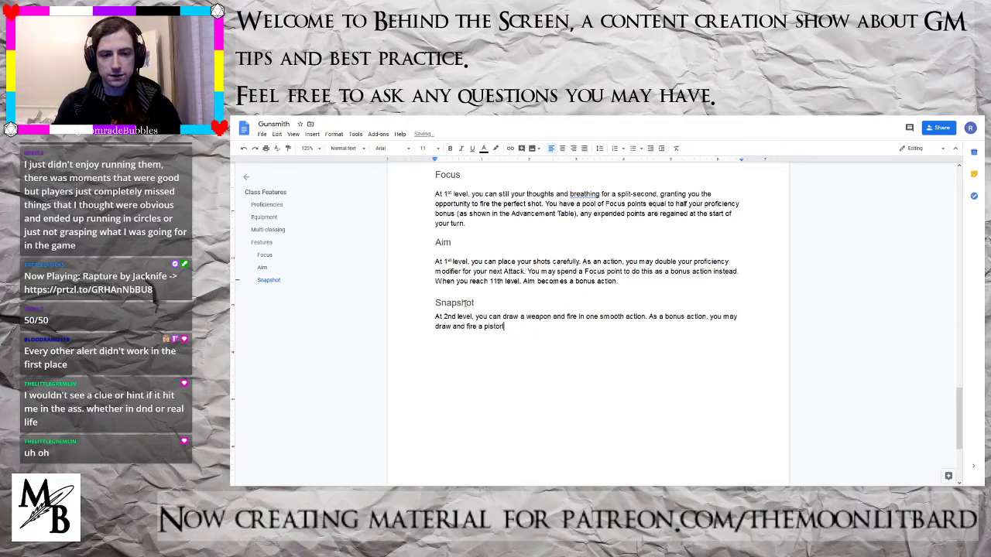
- Reword the end of the second Snapshot sentence after "you may draw" to read "and make a single attack with a pistol."
key(BackSpace)
key(BackSpace)
key(BackSpace)
key(BackSpace)
key(BackSpace)
key(BackSpace)
key(BackSpace)
key(BackSpace)
key(BackSpace)
key(BackSpace)
key(BackSpace)
key(BackSpace)
key(BackSpace)
key(BackSpace)
key(BackSpace)
key(BackSpace)
key(BackSpace)
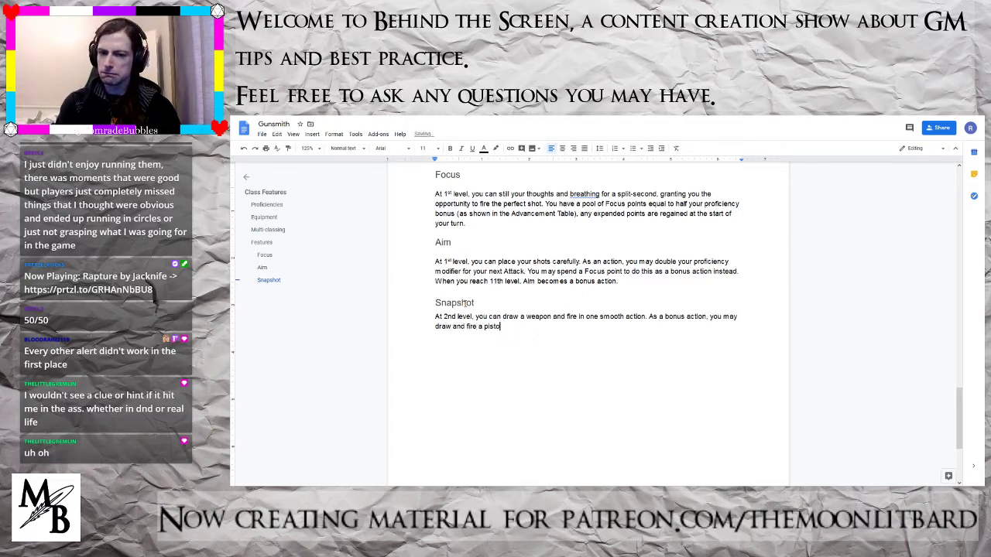
text(and )
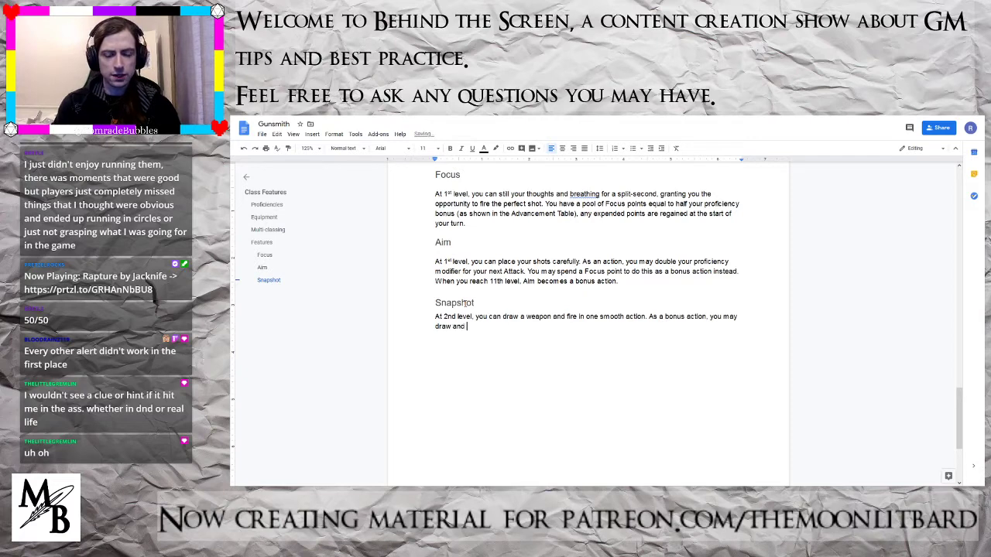
text(make a si)
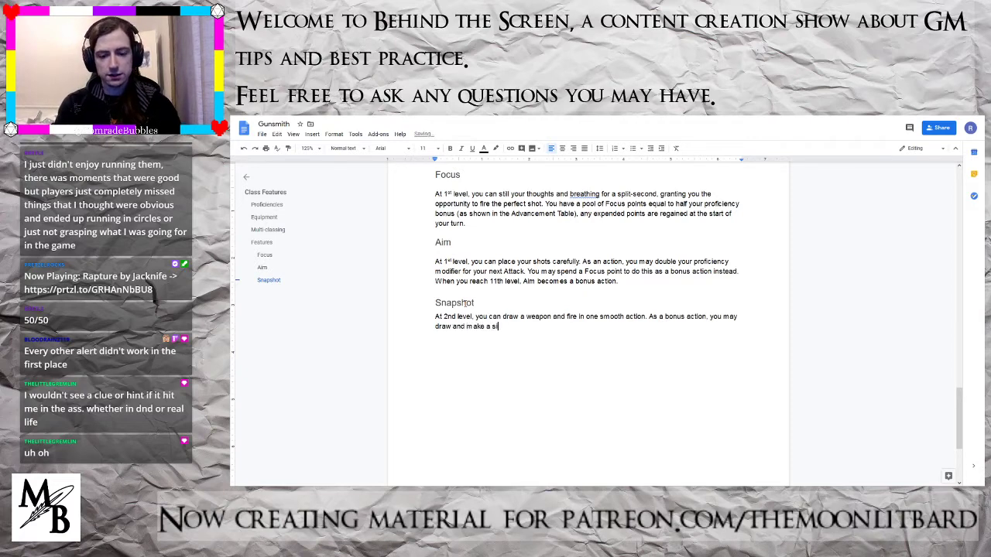
text(ngle at)
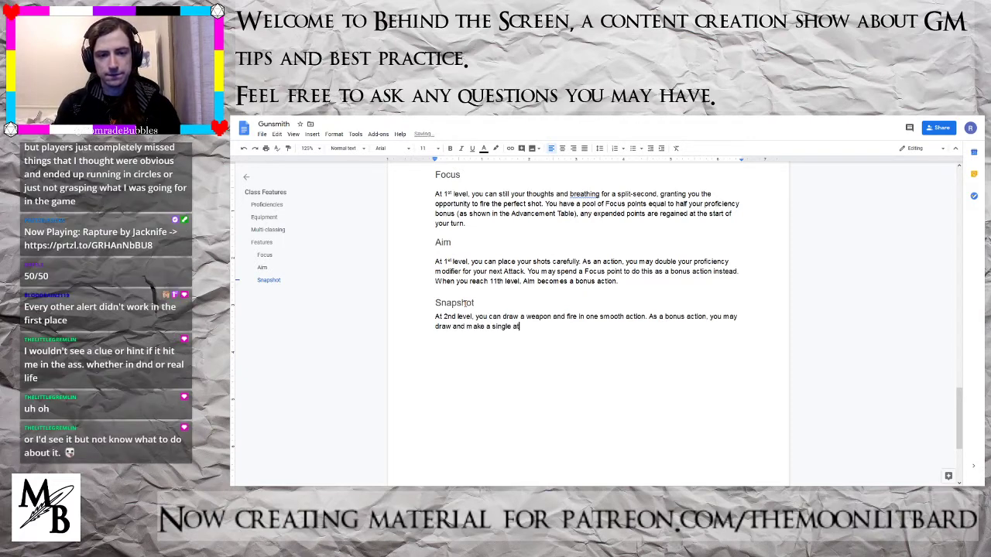
text(tack with )
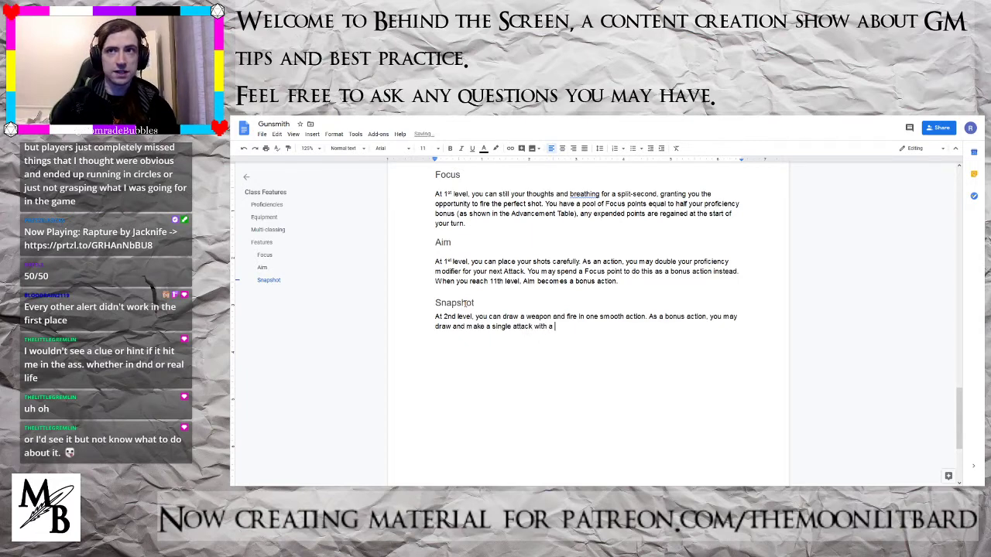
text(a pistol)
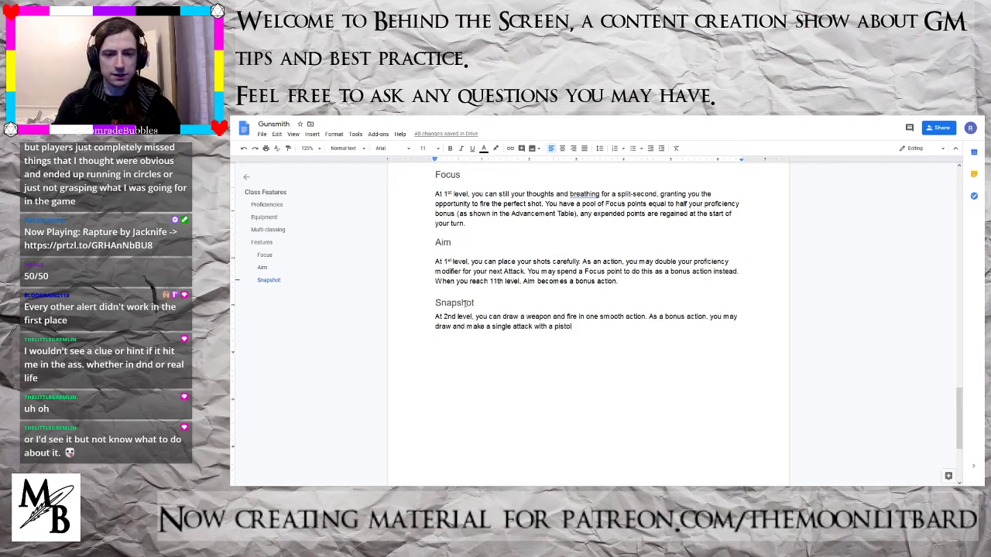
text(. )
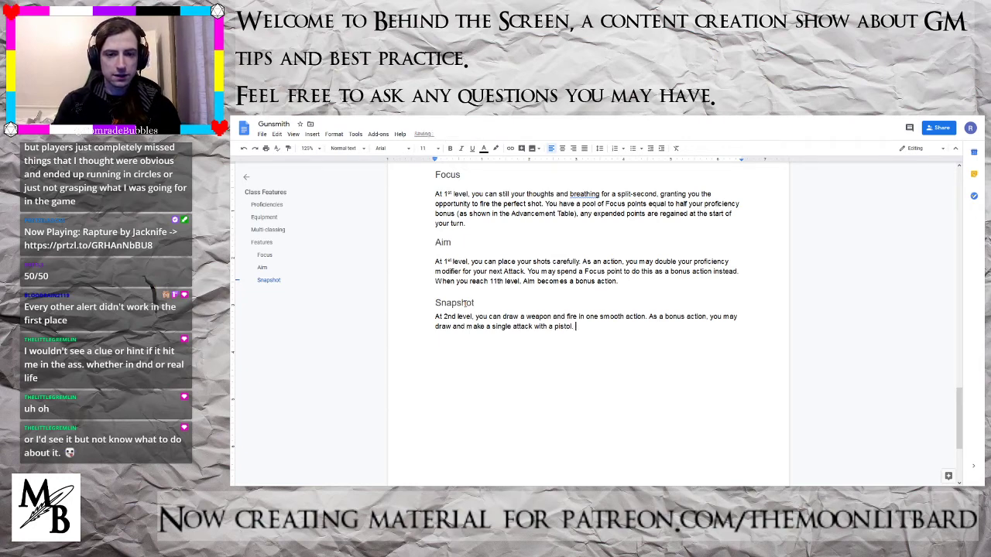
- Begin the third Snapshot sentence with "If this attack is successful, you may not add your ab"
text(If)
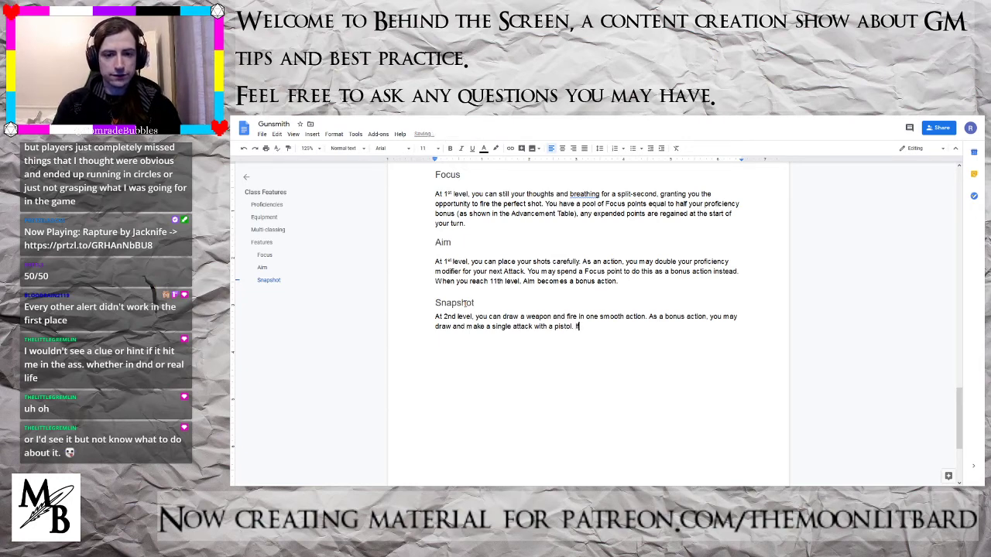
text( this attack is )
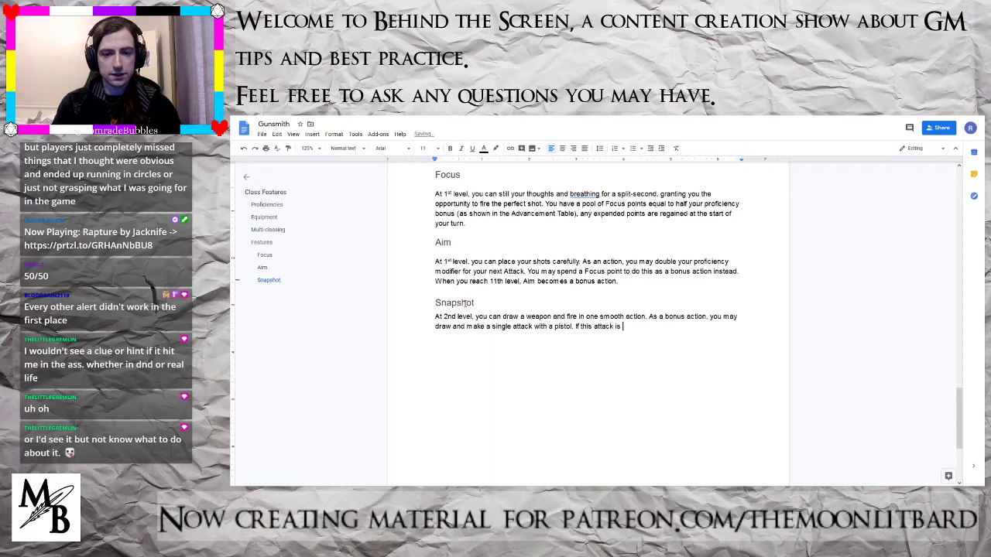
text(successful, you )
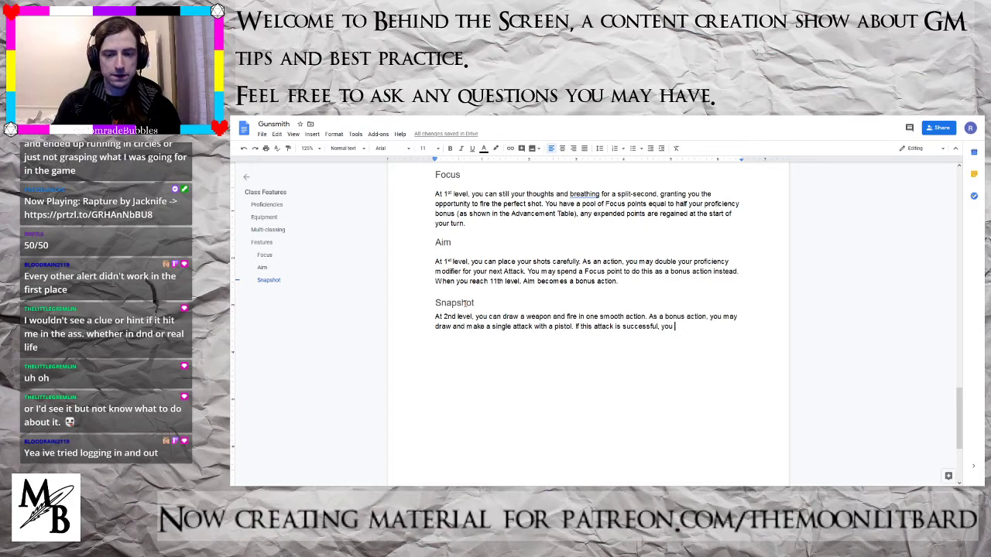
text(may not)
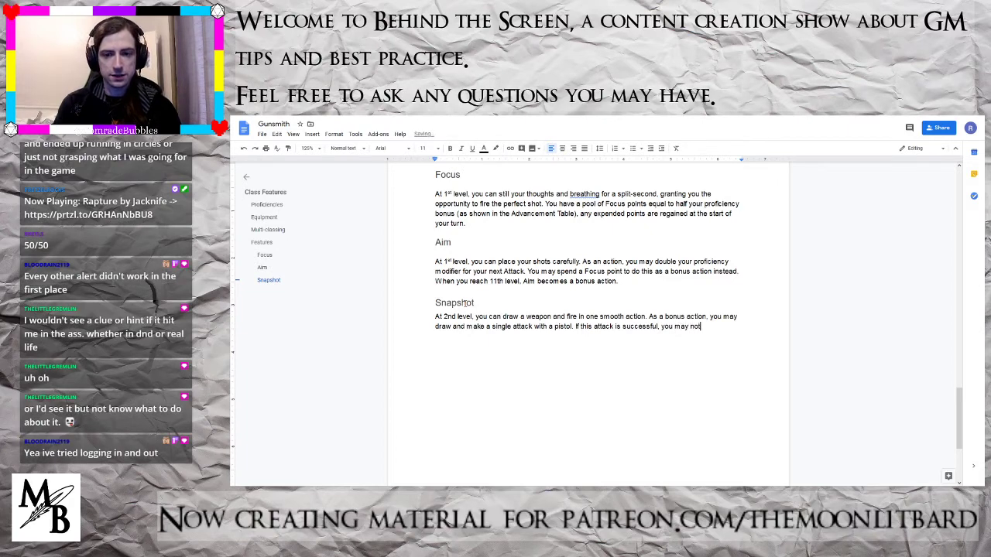
text( add your ab)
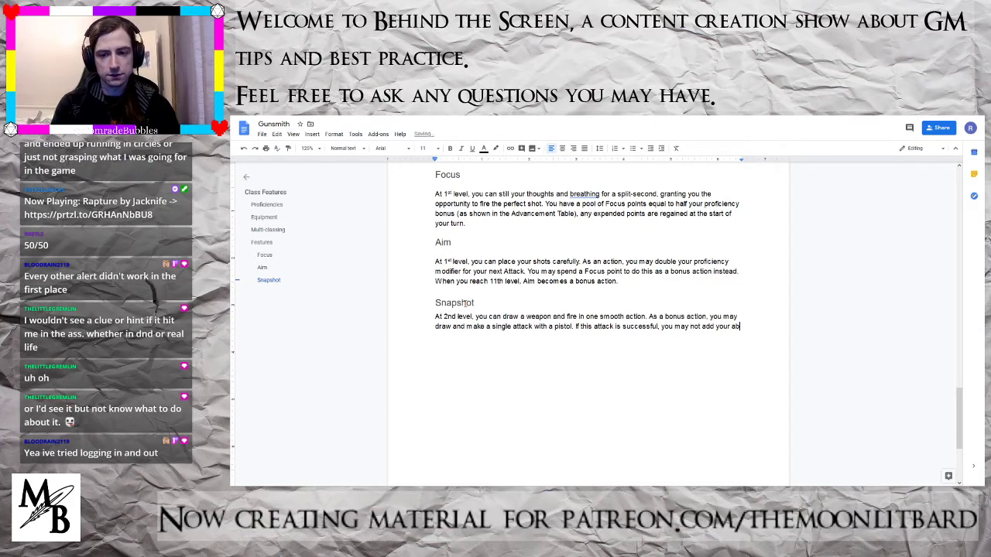
- Finish the last sentence of the Snapshot description with "Dexterity modifier to the damage roll."
key(BackSpace)
key(BackSpace)
text(Dexte)
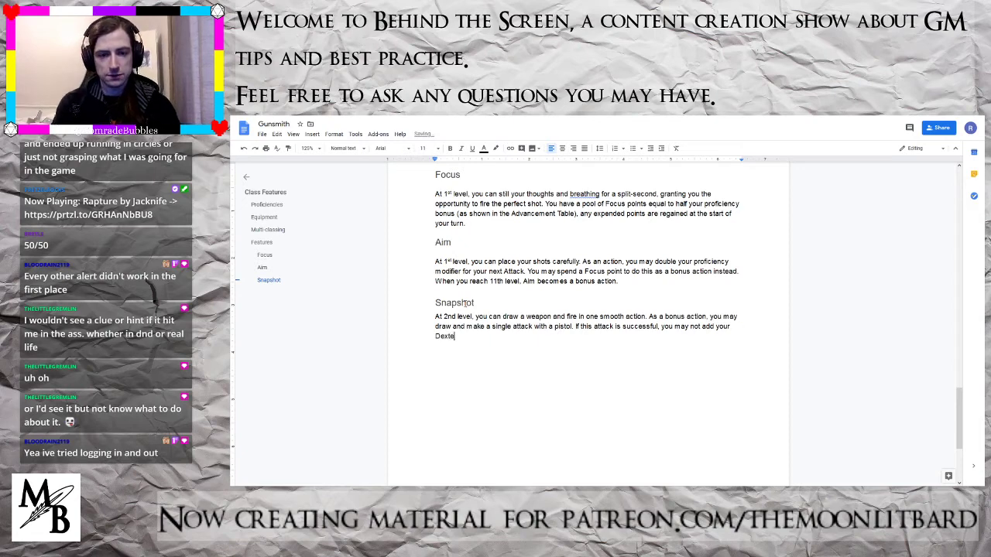
text(rity modifer to)
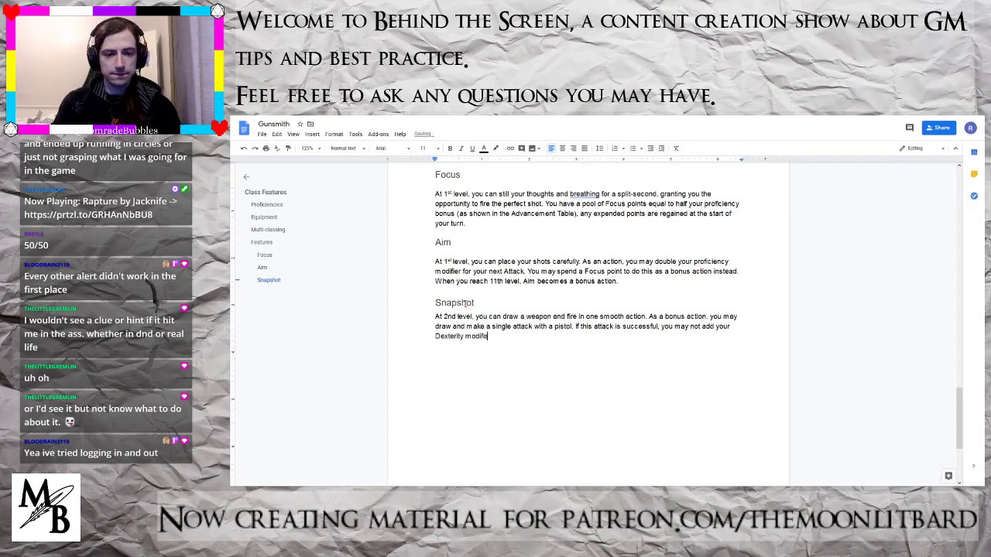
key(BackSpace)
key(BackSpace)
key(BackSpace)
key(BackSpace)
key(BackSpace)
key(BackSpace)
text(ier)
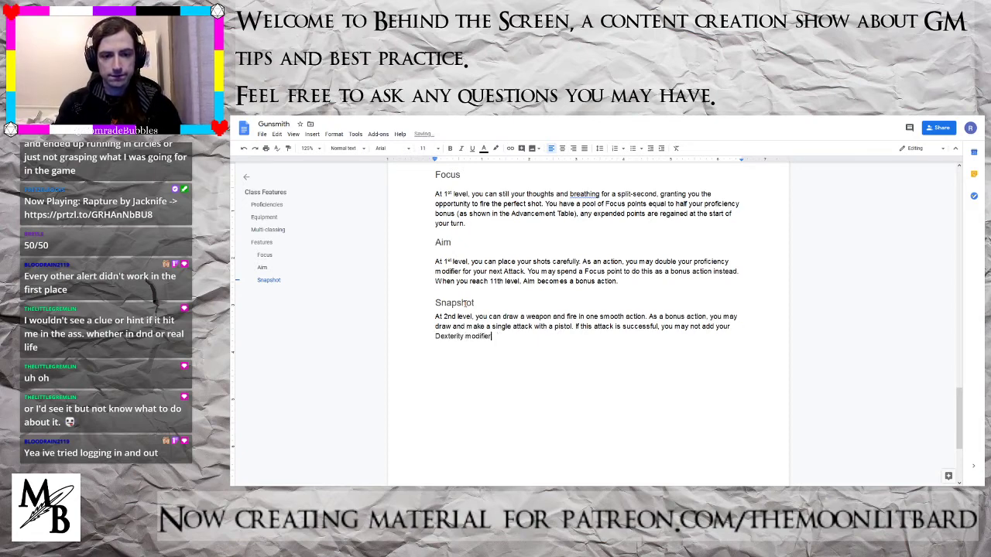
text( to the dama)
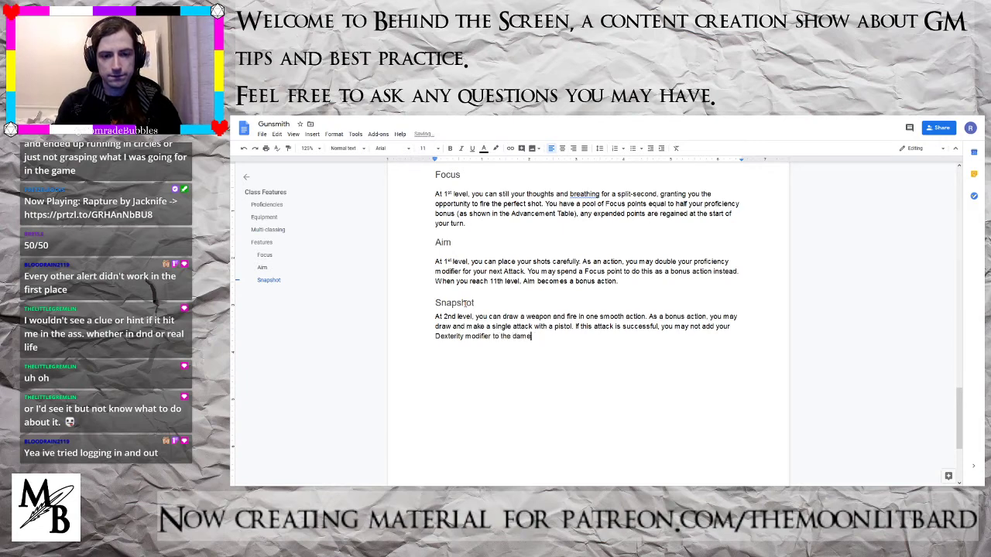
text(ge roll.)
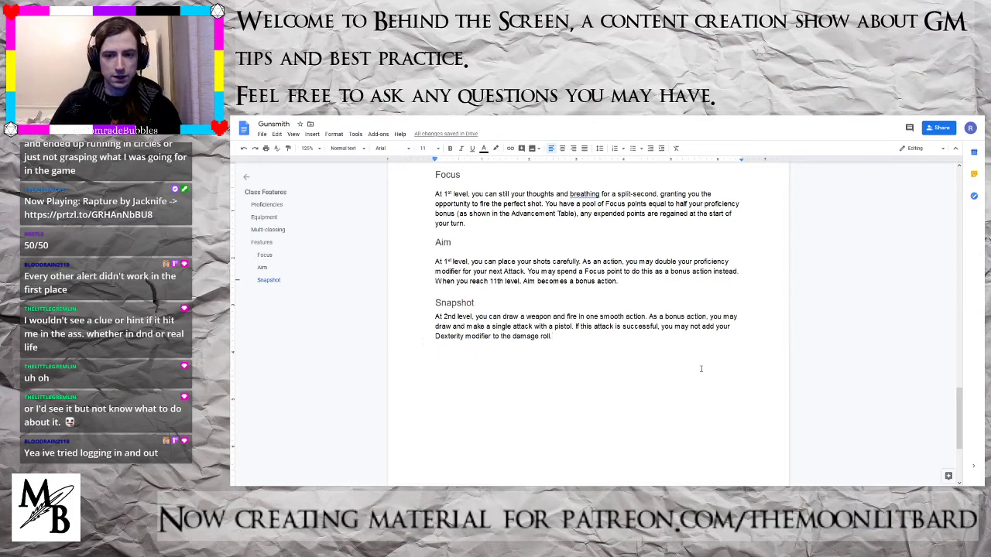
- Insert "(providing you have a hand free)" after "As a bonus action" in the Snapshot description
click(708, 319)
text((prov)
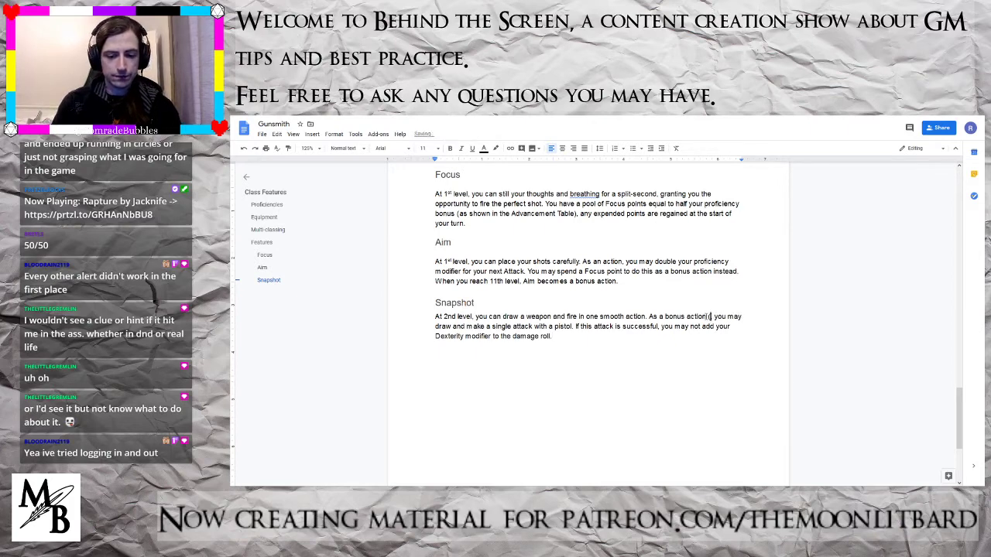
text(id)
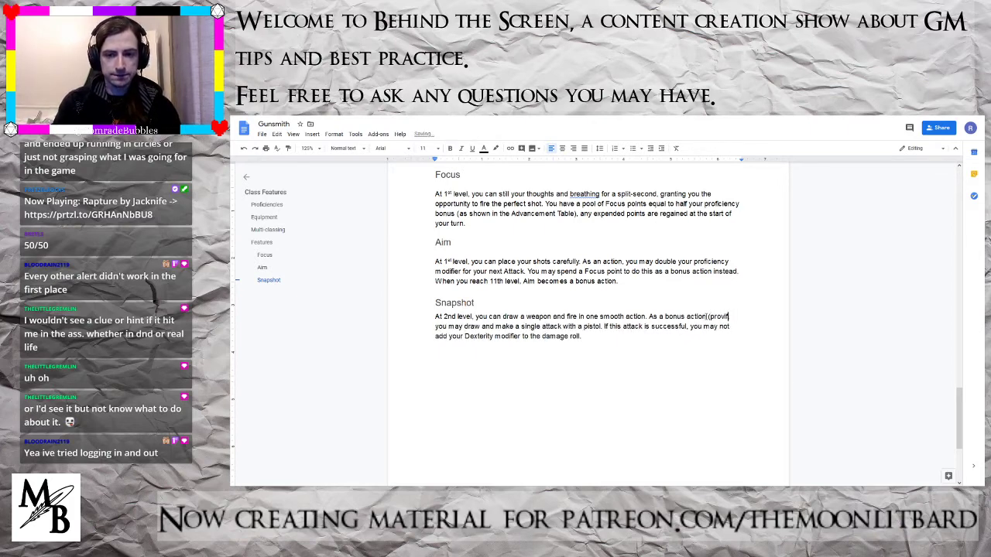
text(ing you have)
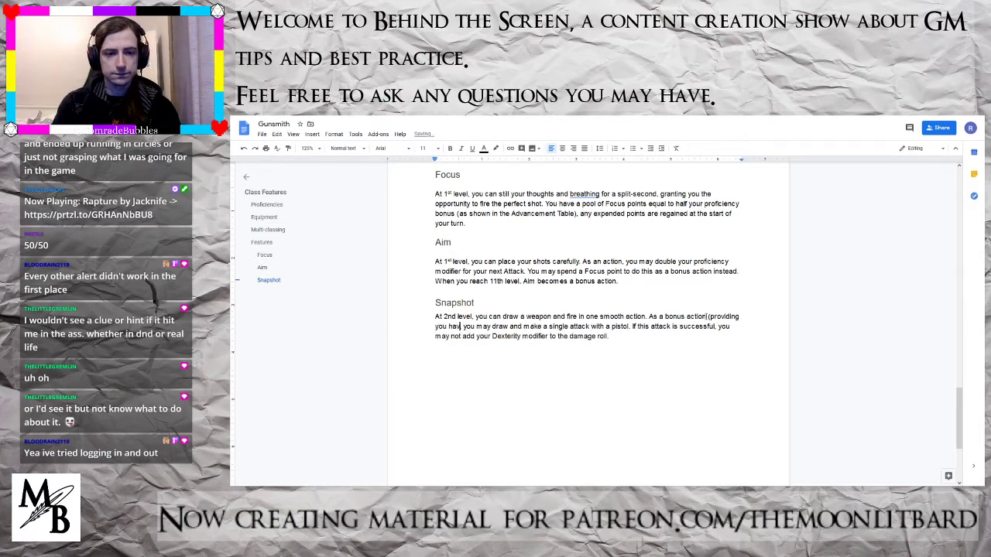
text( a hand f)
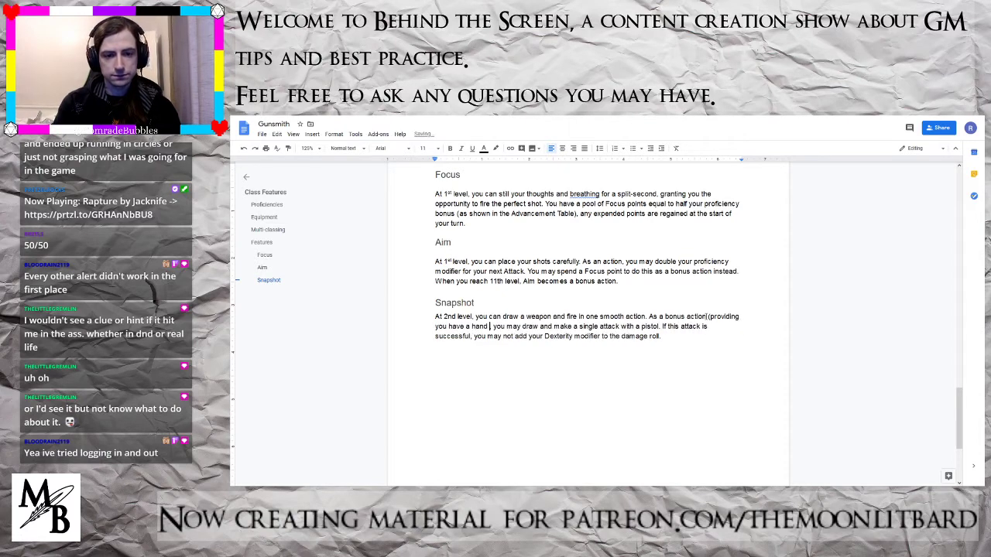
text(ree))
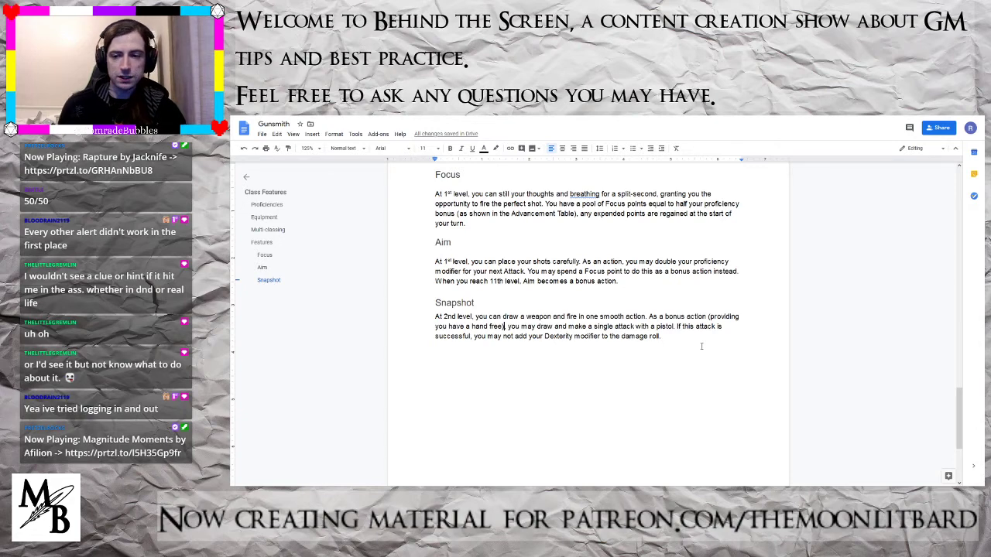
- Add a Heading 1 reading "Table" directly above the class advancement table at the start of the document
scroll(702, 346, up, 15)
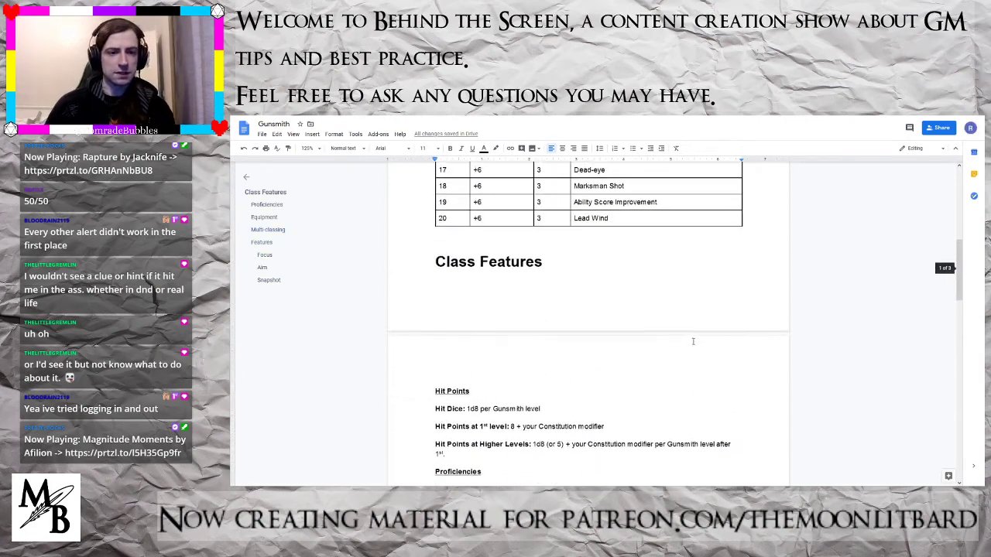
click(569, 215)
key(Return)
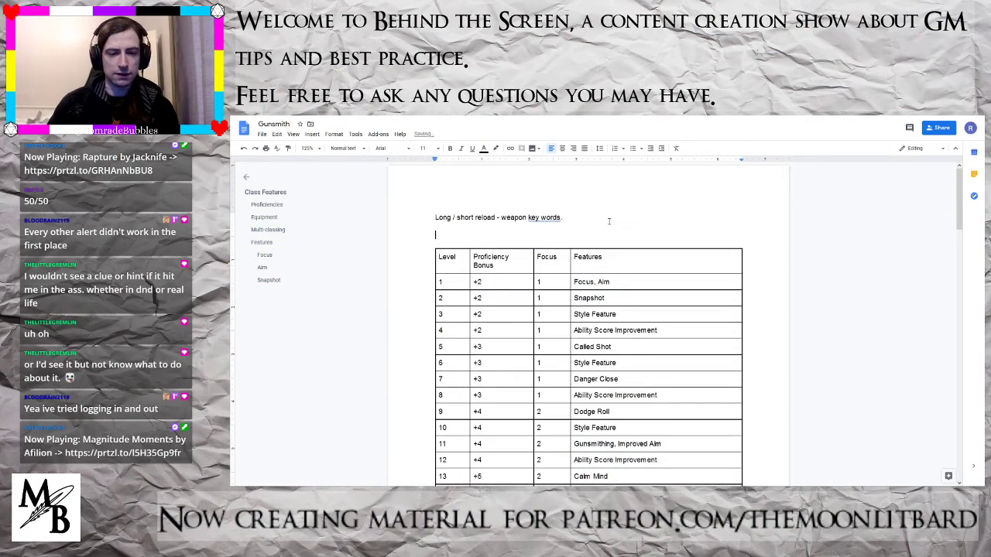
click(344, 148)
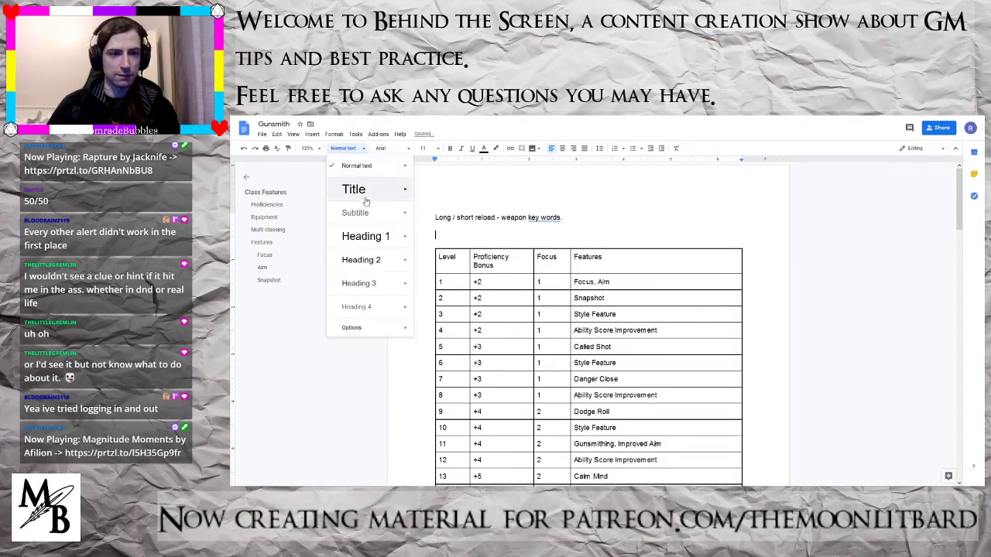
click(373, 243)
text(Table)
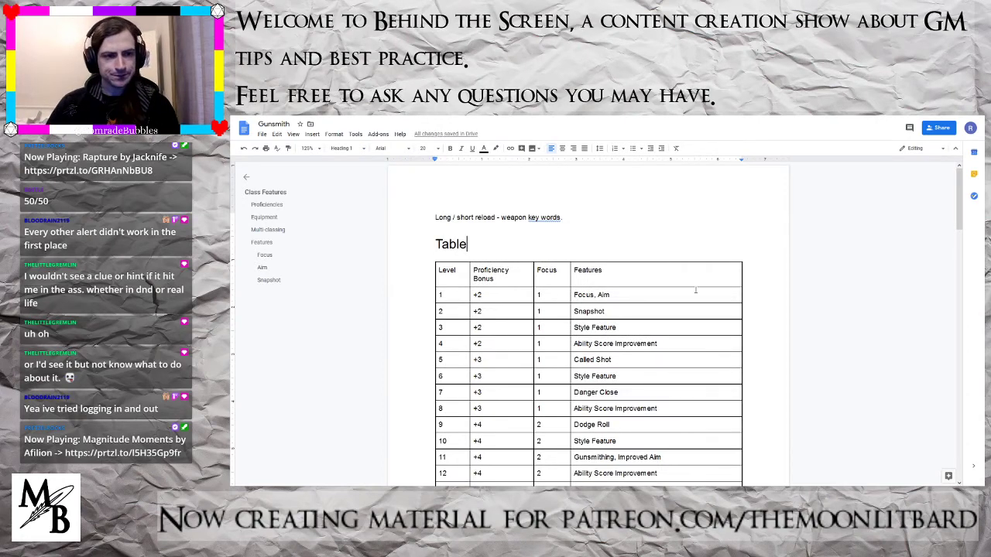
click(760, 276)
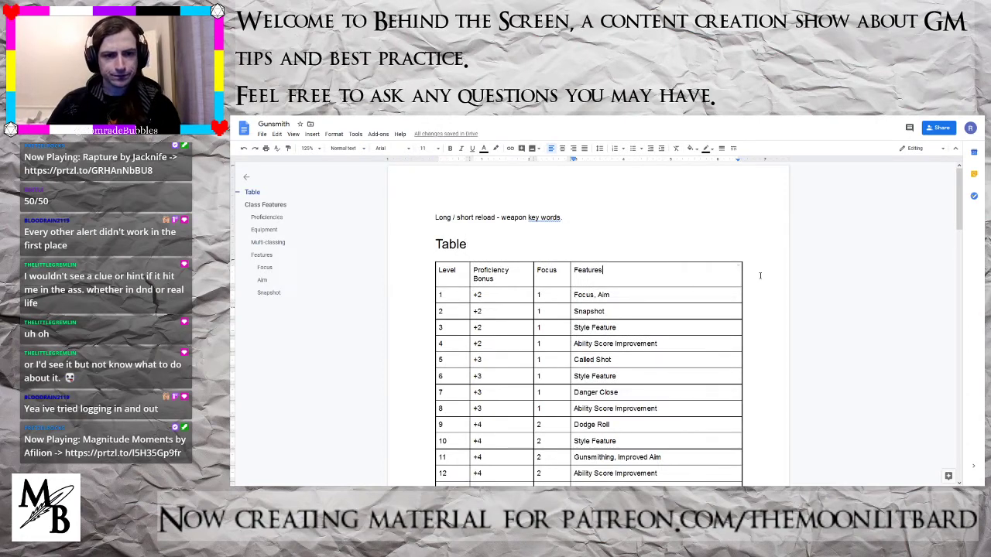
- Rename the Snapshot feature to "Fast Hands" in the table's level 2 row and in its section heading
drag(608, 311, 575, 311)
click(608, 311)
text(Fast Hans)
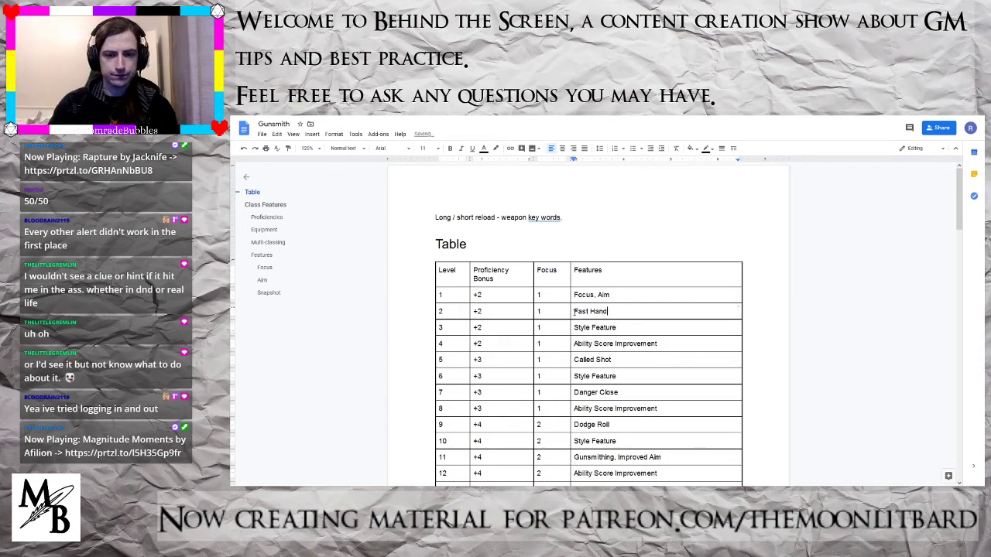
scroll(574, 311, down, 15)
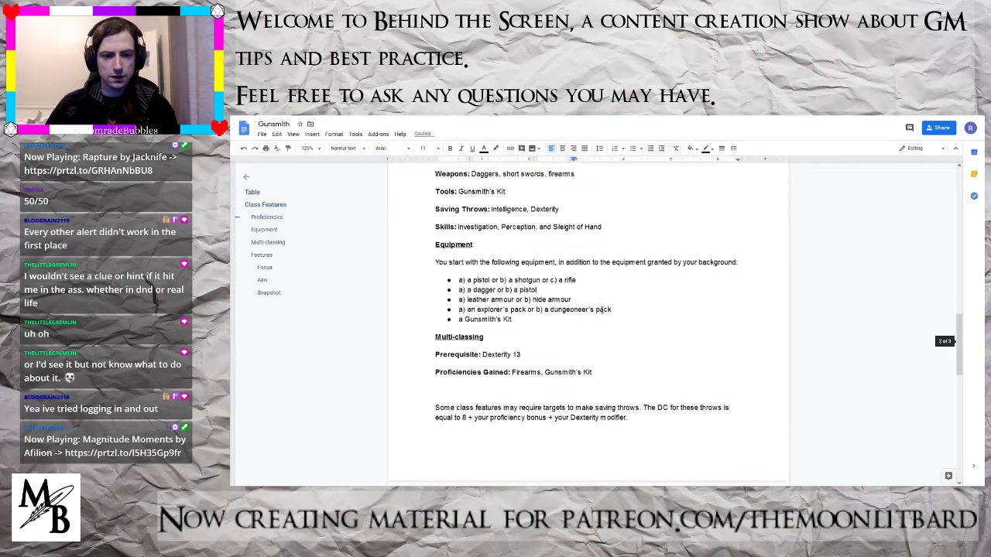
click(268, 292)
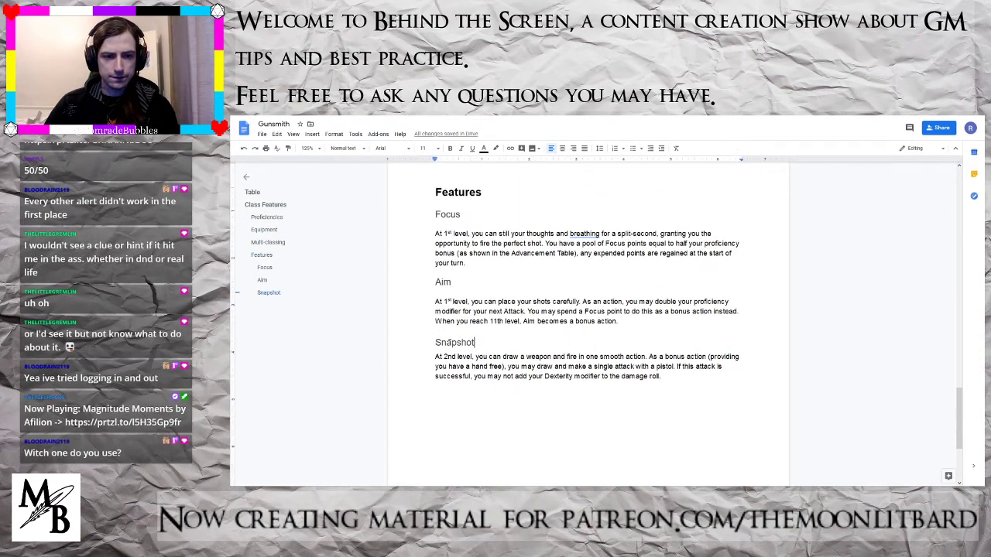
double_click(434, 342)
text(Fast Hand)
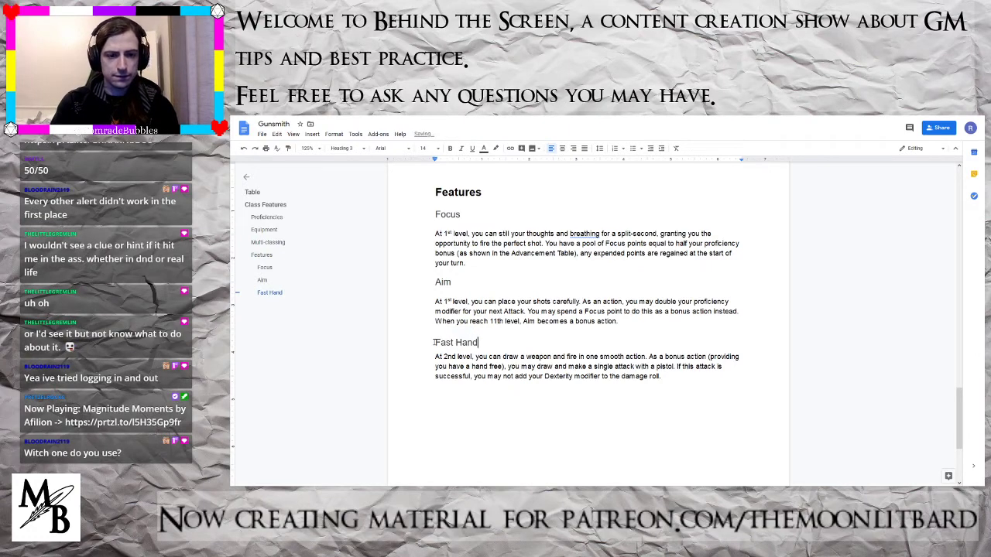
text(s)
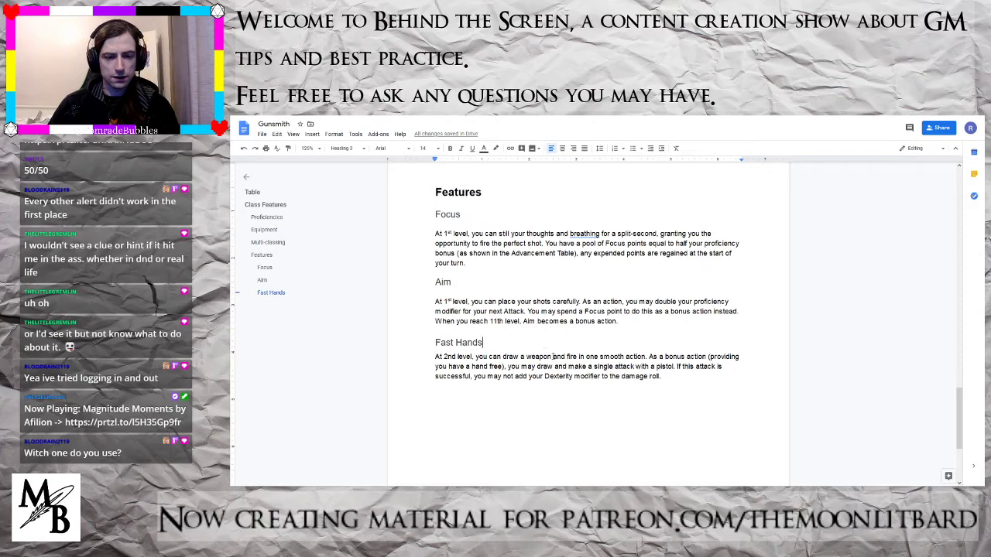
- Replace "and fire in one smooth action" in the Fast Hands description with "faster than most people can react"
drag(553, 357, 644, 357)
text(faster th)
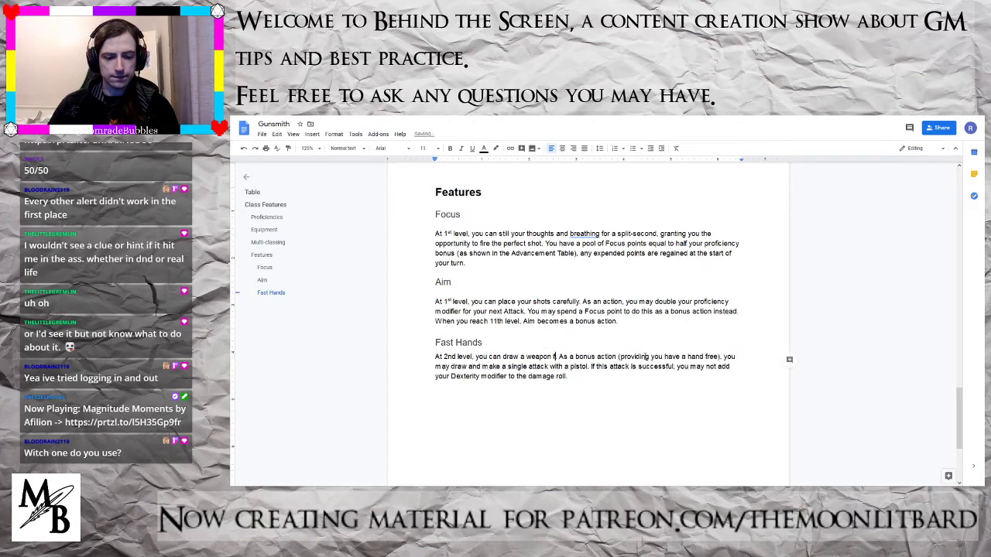
text(a)
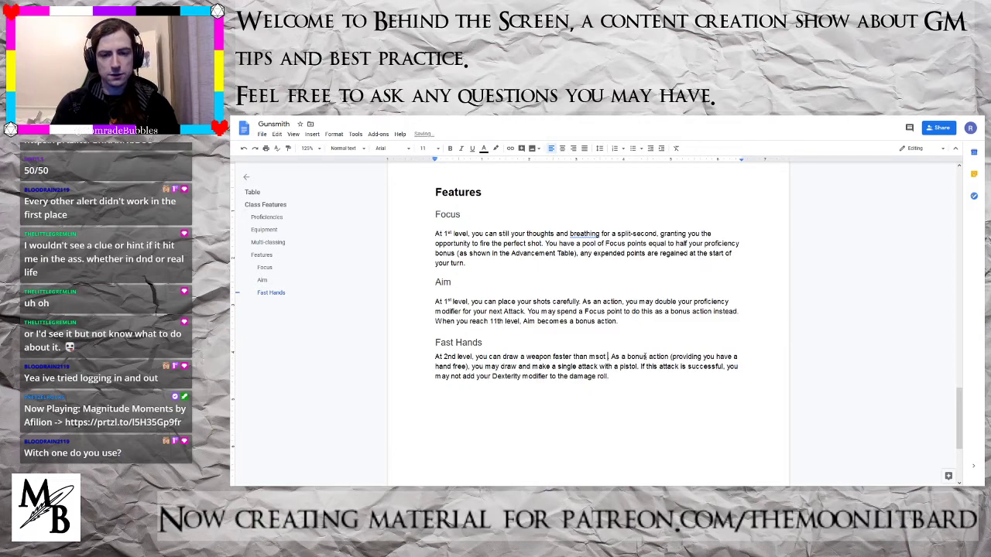
text(n most people can se)
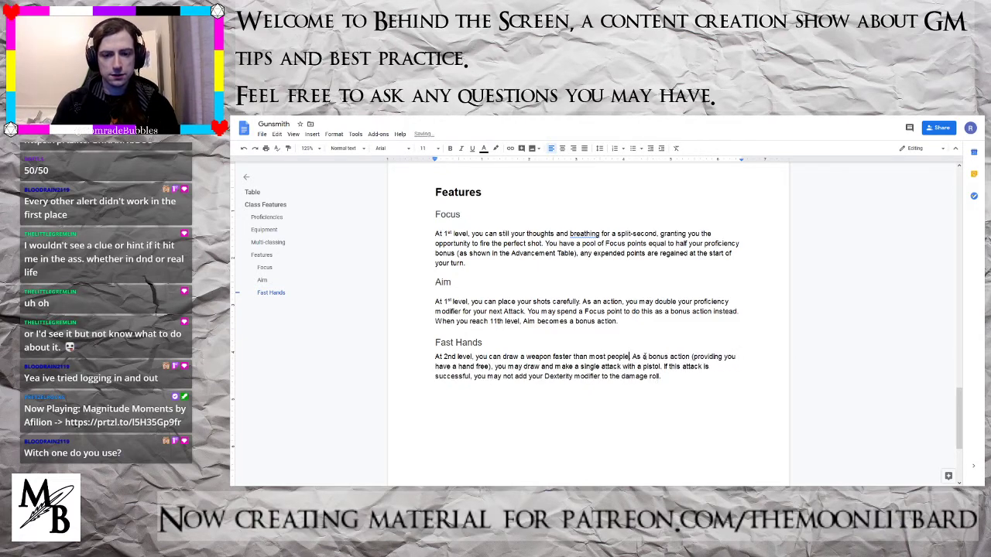
text(act)
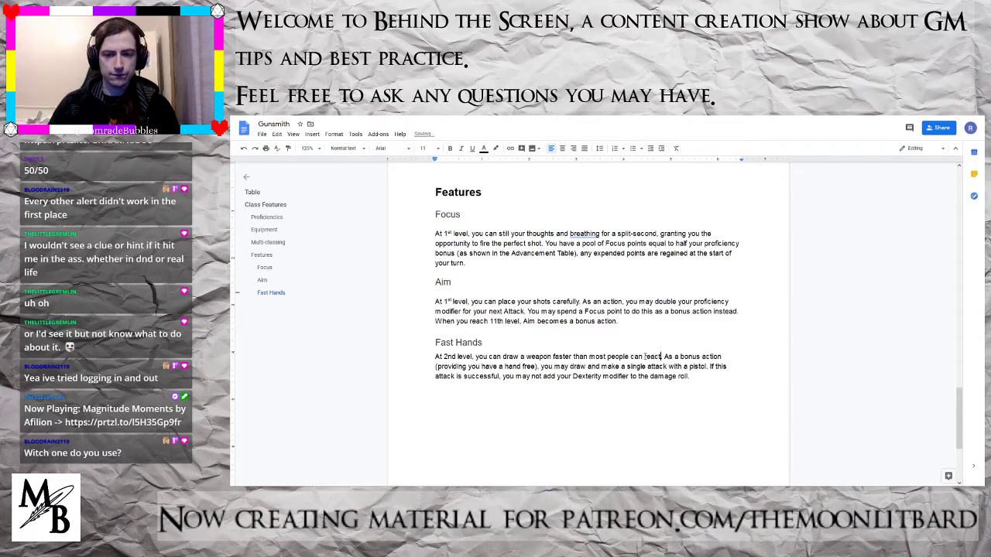
- Replace the bonus action and damage sentences under Fast Hands with "You may draw two light weapons at the same time."
drag(693, 377, 665, 357)
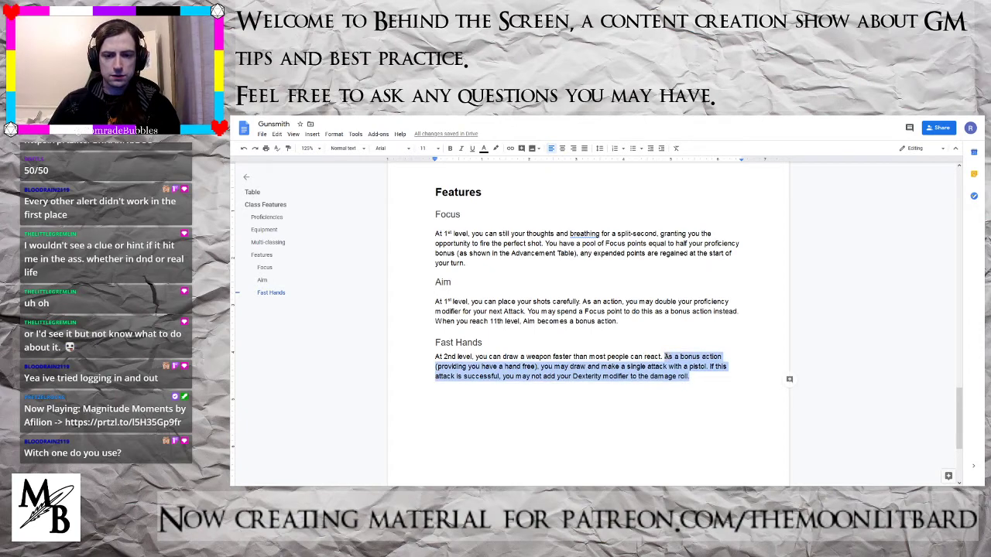
text(You may drawn)
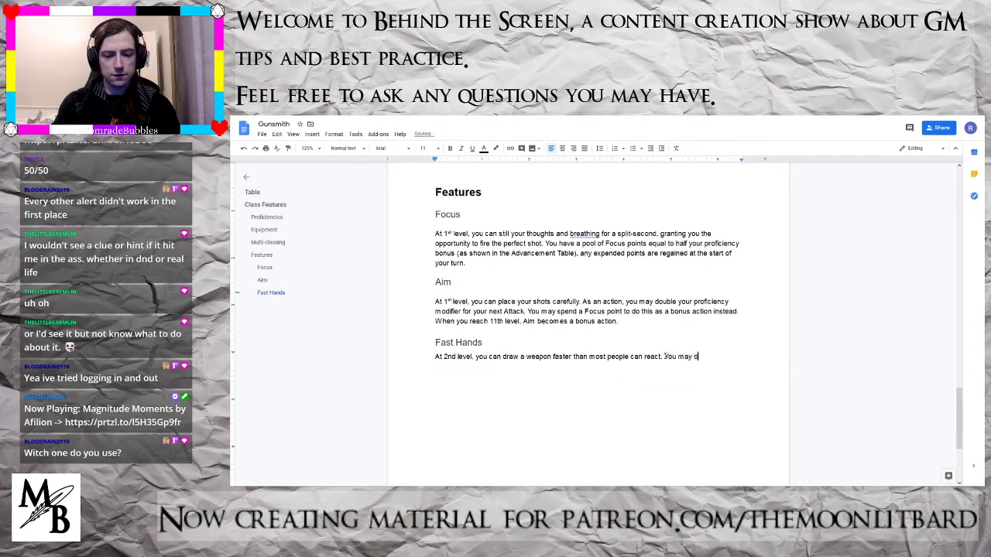
text(o light weapons )
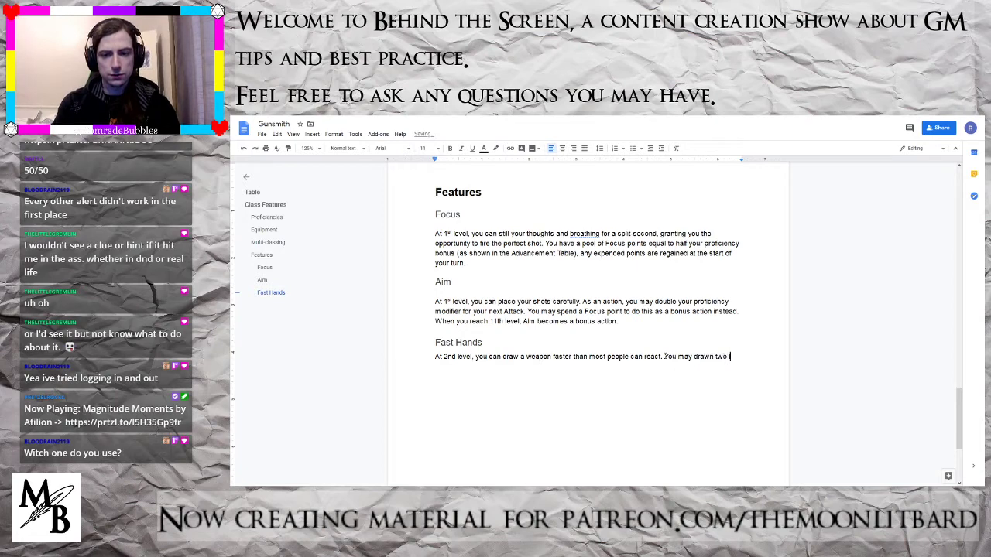
text(with)
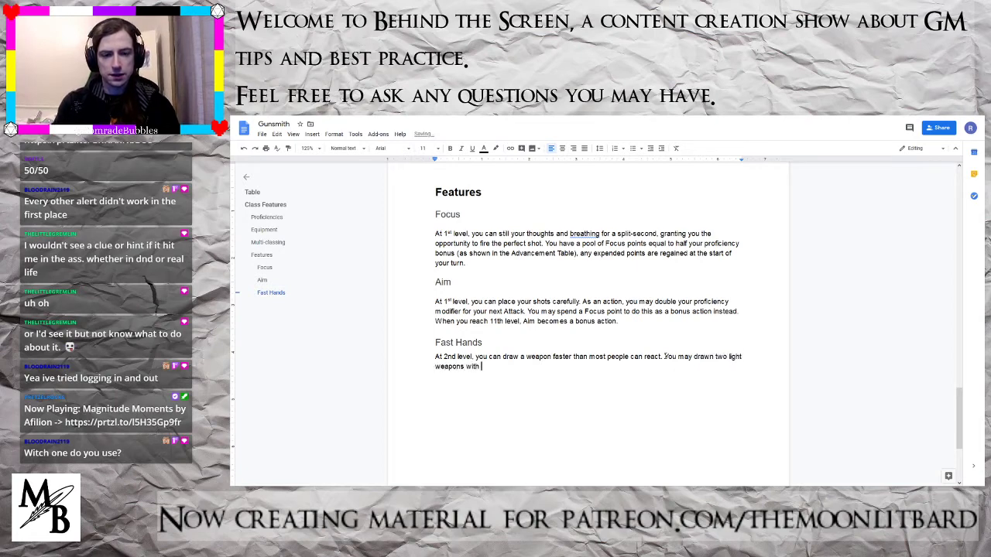
key(BackSpace)
key(BackSpace)
key(BackSpace)
key(BackSpace)
key(BackSpace)
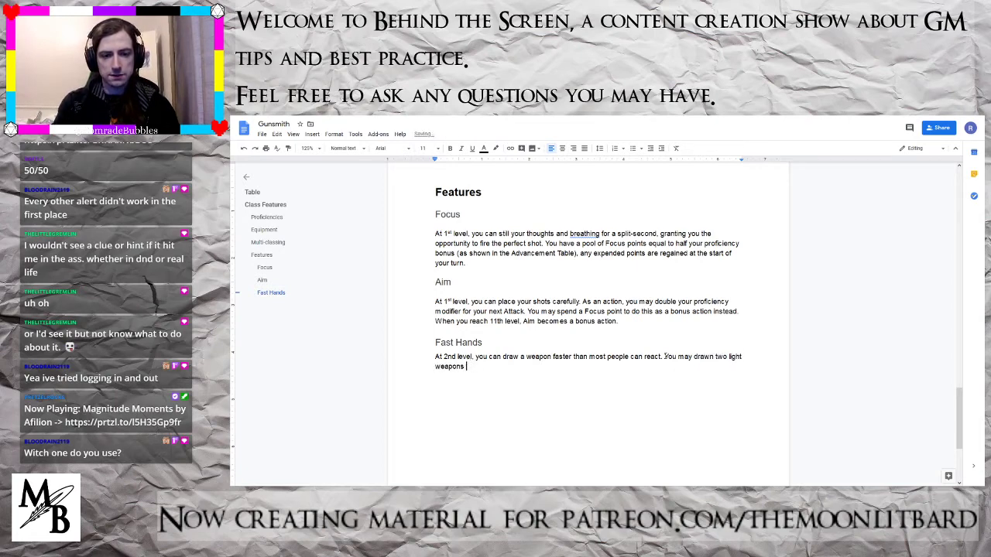
text(at the same time.)
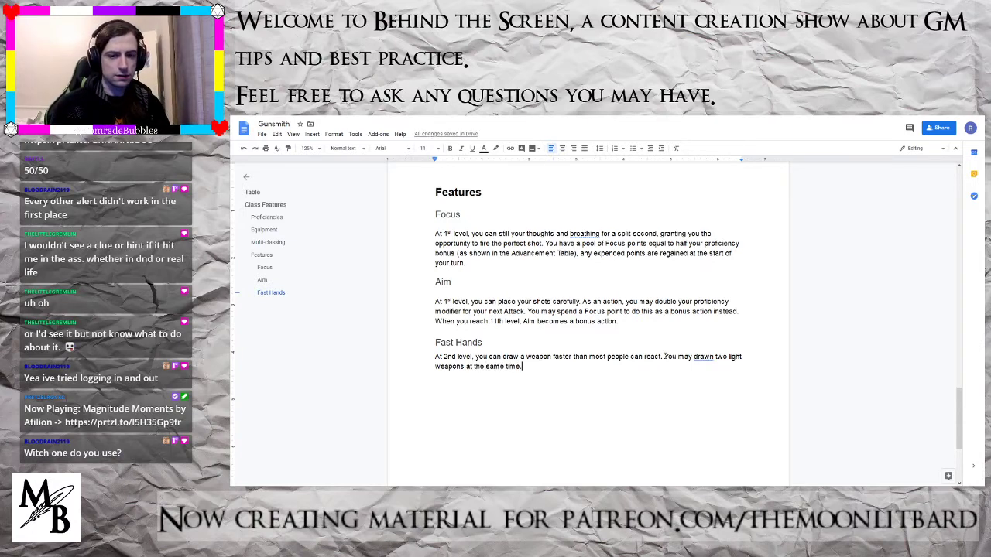
click(709, 358)
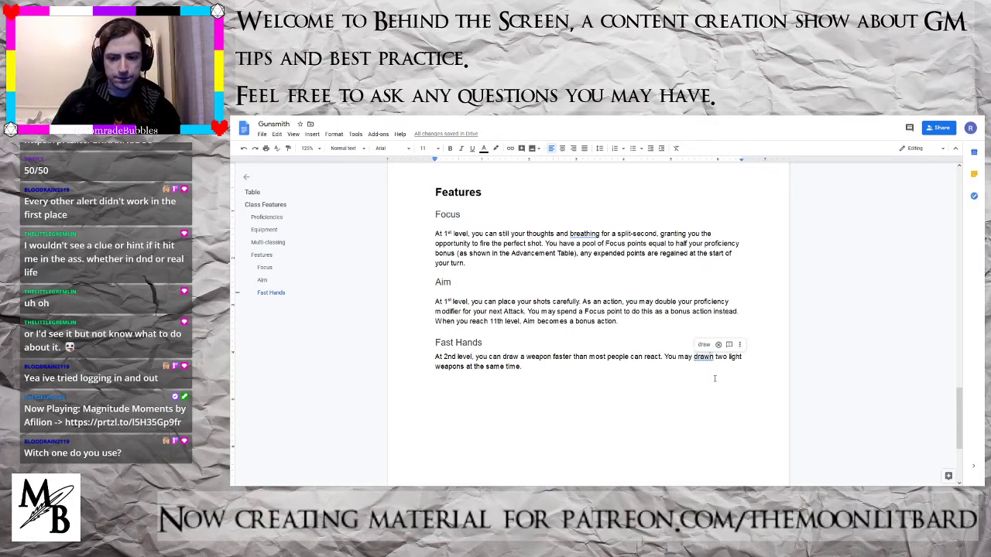
key(Delete)
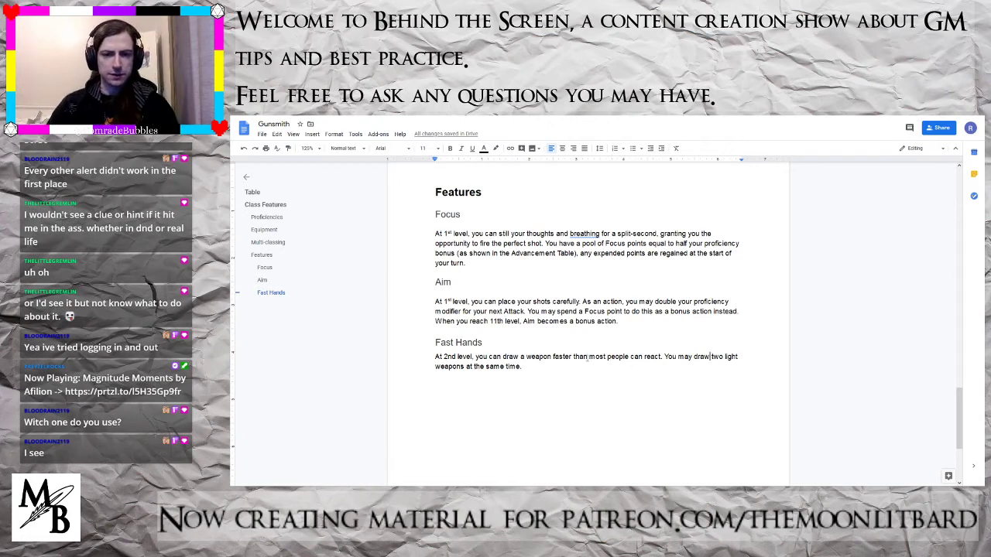
- Move the Aim heading and its description above the Focus section under Features
drag(623, 325, 436, 280)
key(ctrl+c)
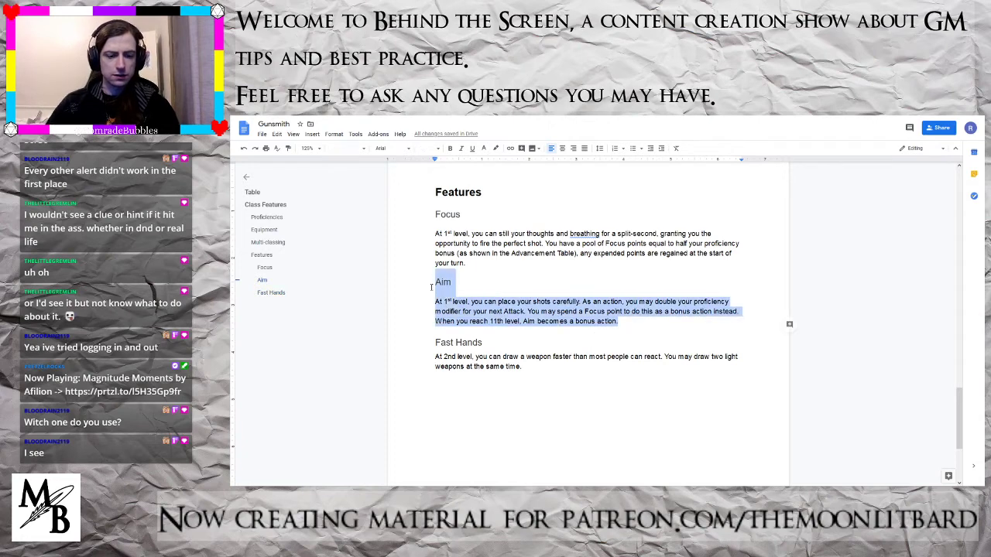
key(BackSpace)
click(430, 213)
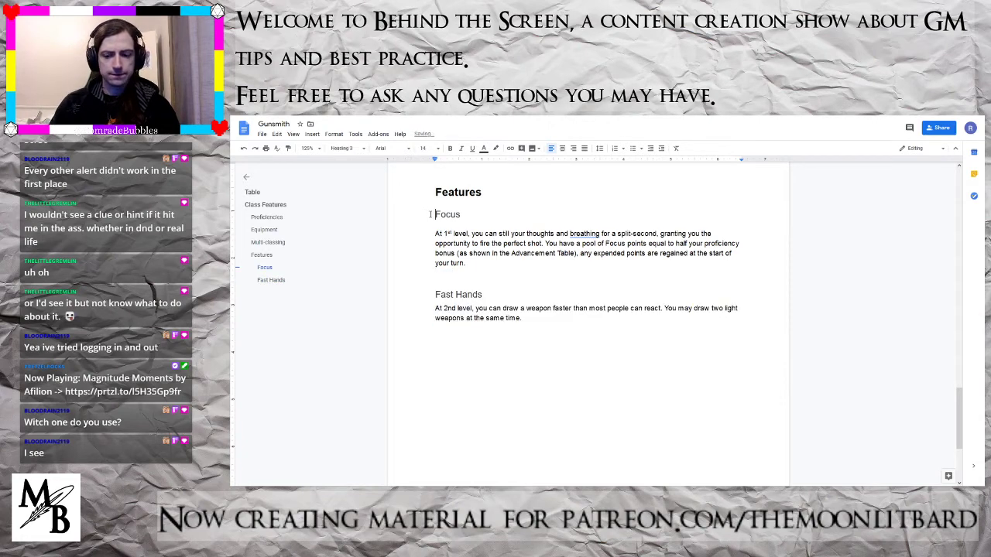
key(Return)
key(Up)
key(ctrl+v)
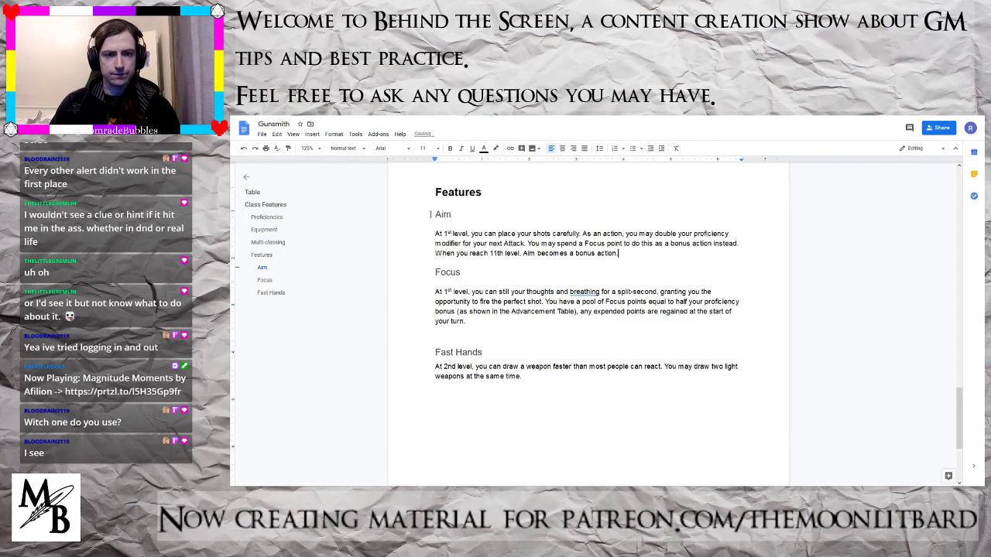
- Remove the extra blank line between the Focus description and the Fast Hands heading
key(Down)
key(Down)
key(Down)
key(Down)
key(Down)
key(Down)
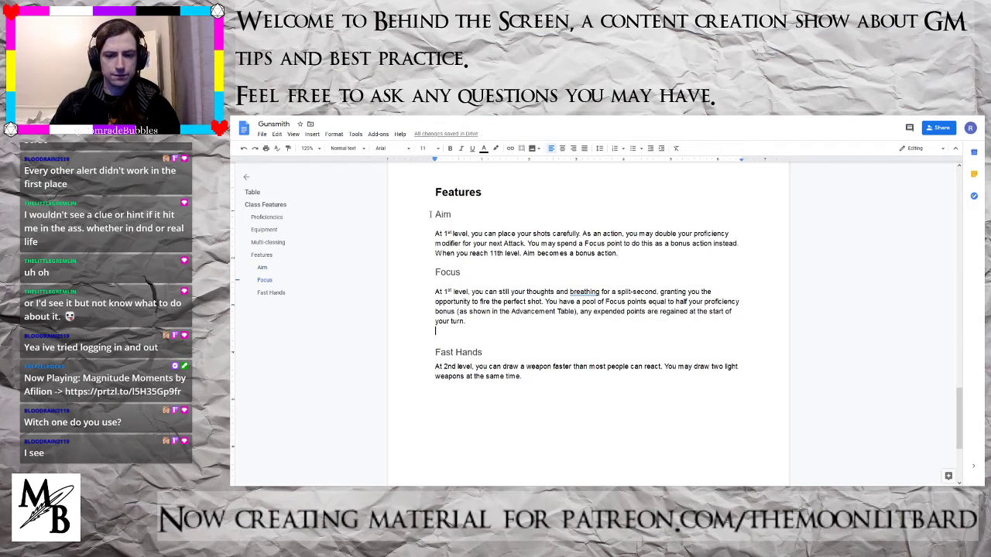
key(Delete)
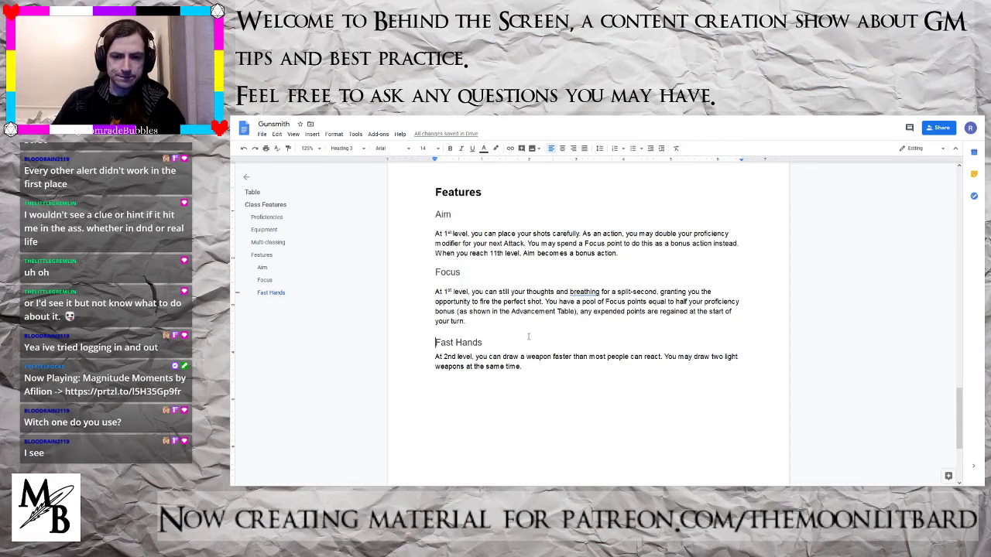
- Italicize the word "light" in the Fast Hands description
double_click(731, 357)
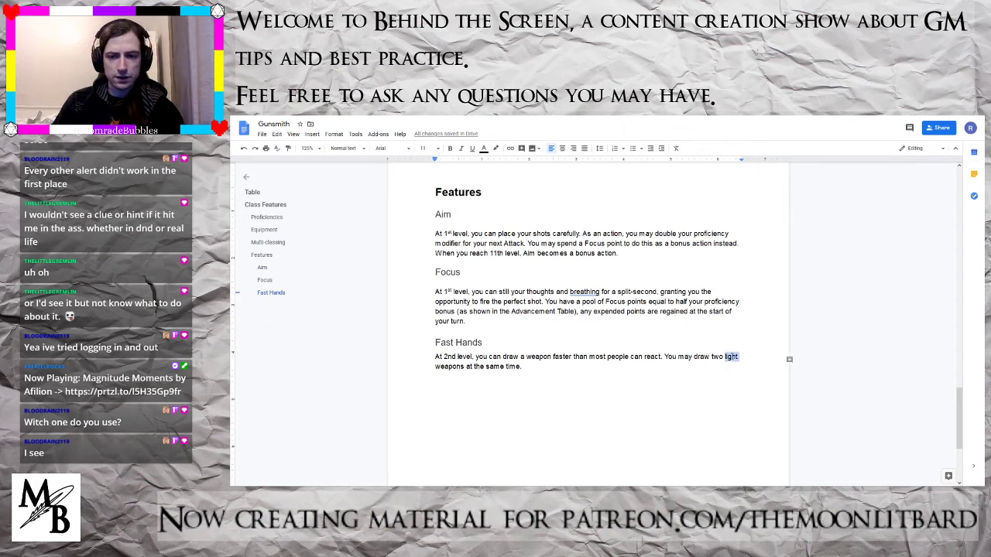
key(ctrl+i)
click(564, 365)
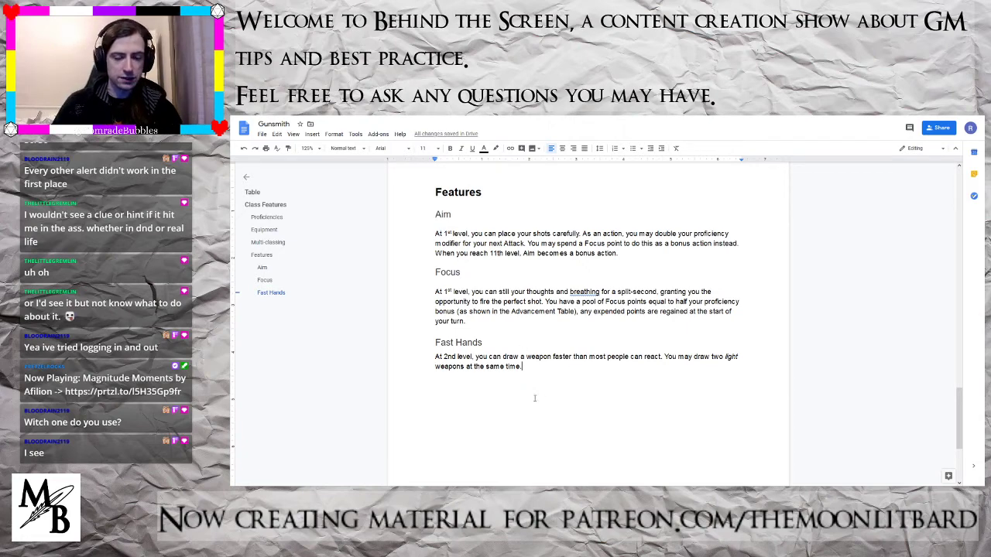
- Insert the Tactics and Ability Score Improvement sections with their descriptions below the Fast Hands section
scroll(535, 398, up, 4)
scroll(534, 398, up, 10)
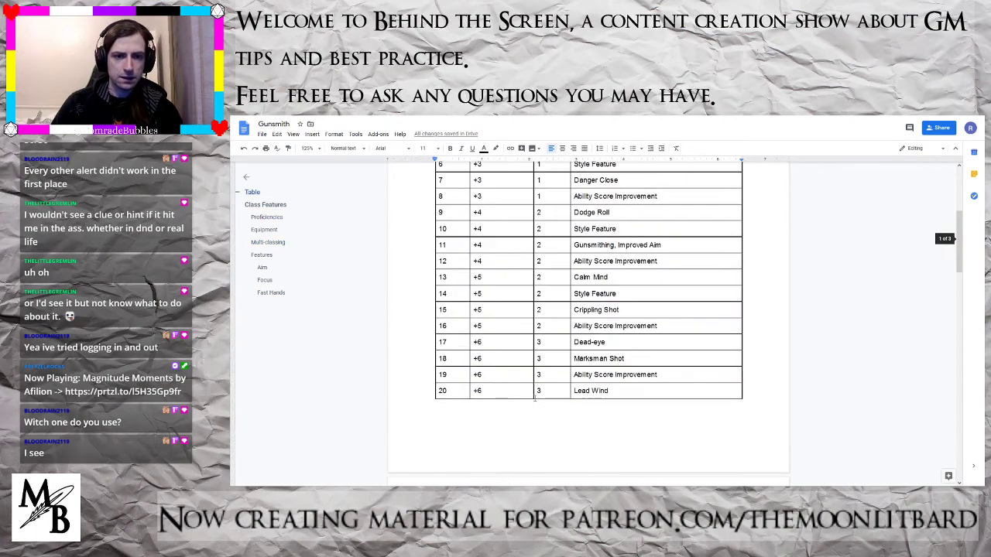
scroll(534, 397, down, 10)
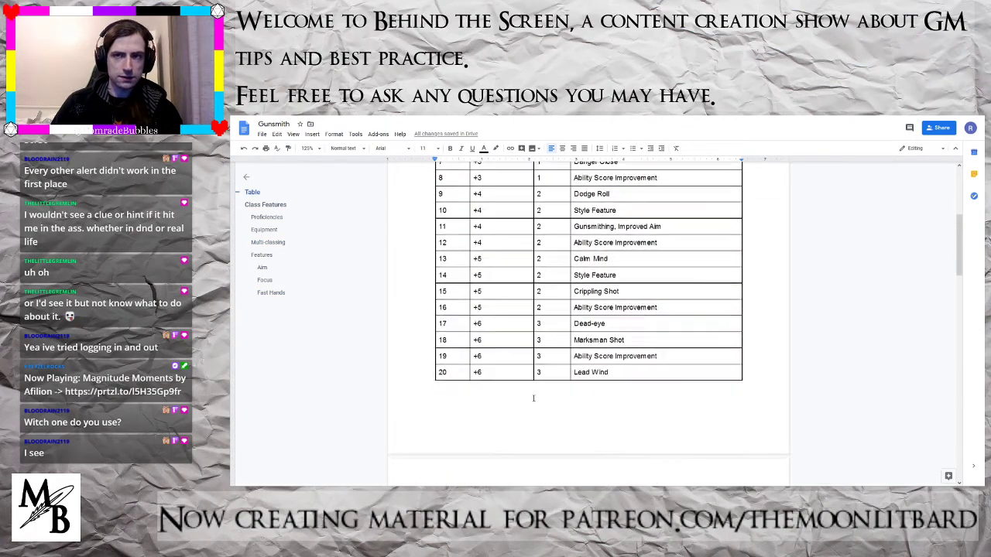
scroll(542, 419, down, 8)
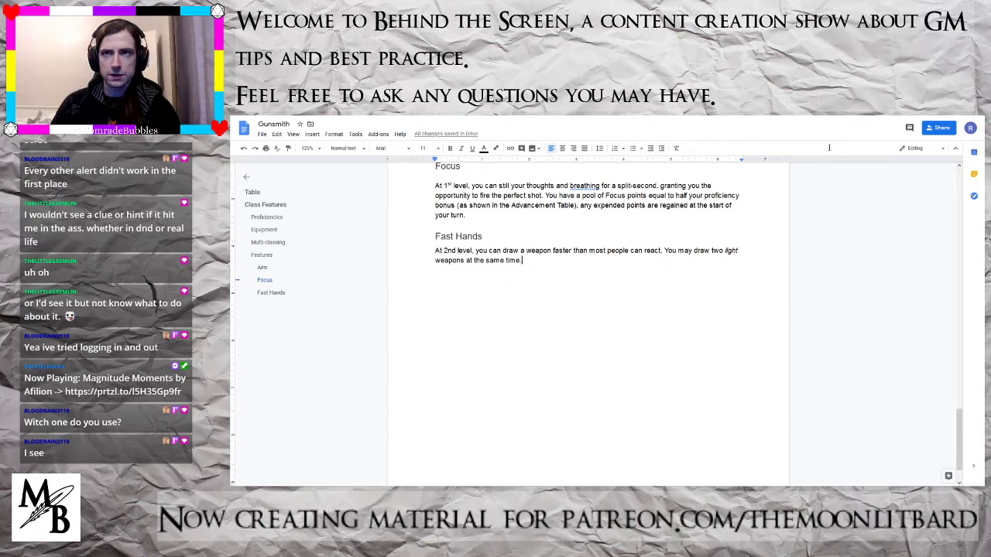
key(Return)
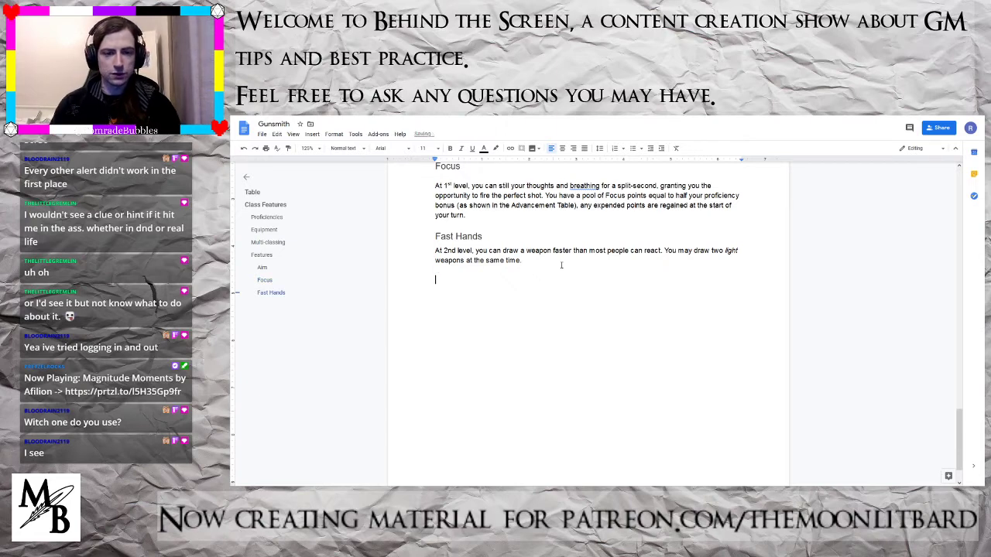
text(Tactics When you reach 3rd level, you develop mastery of a certain branch combat based tactics. Your choice of tactics grants you additional features at 6th level, 10th level and 14th level.  Ability Score Improvement When you reach 4th level, and again at 8th, 12th, 16th and 19th level, you can increase one ability score of your choice by 2, or you can increase two ability scores of your choice by 1. As normal, you can't increase an ability score above 20 using this method. You may choose a feat instead of increasing an ability score if your DM allows it.)
- Rename the Tactics heading to "Style" and format it as Heading 3
drag(461, 281, 435, 274)
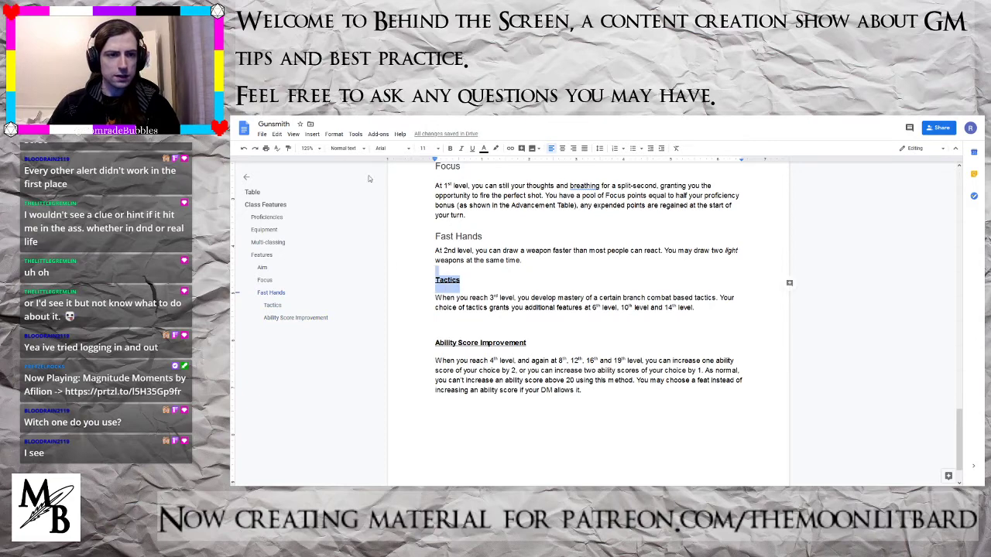
click(451, 279)
double_click(451, 279)
text(Style)
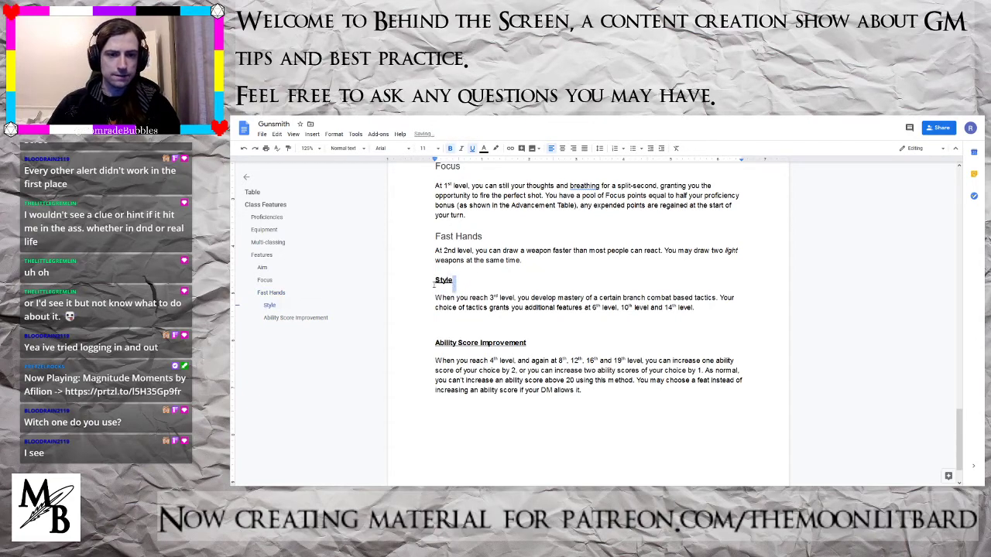
double_click(434, 283)
click(345, 148)
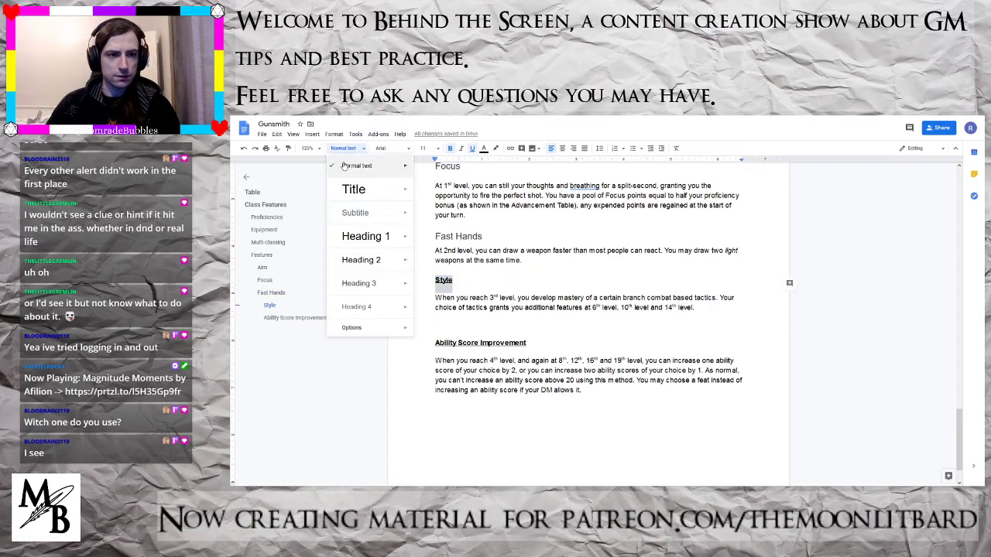
click(361, 284)
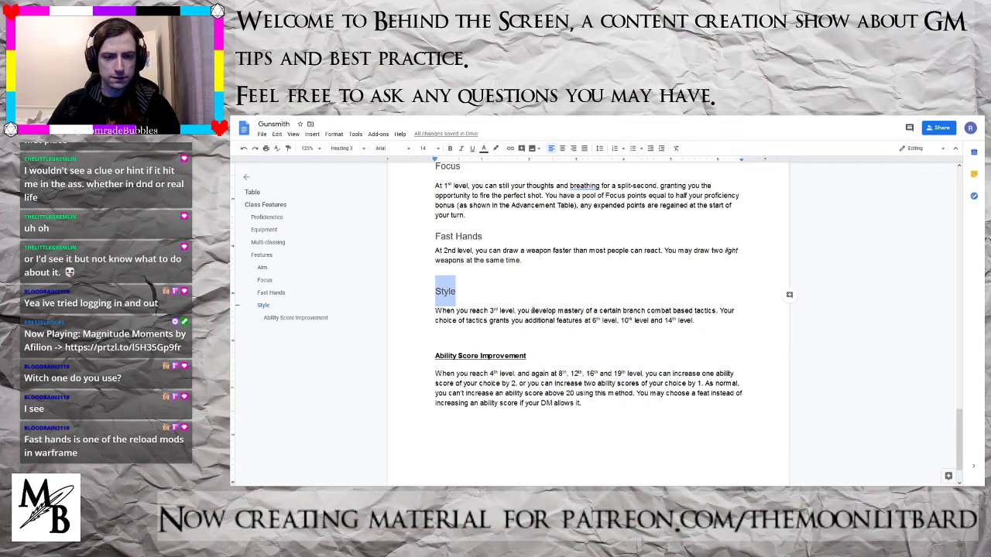
- Reword the first Style sentence to "When you reach 3rd level, you have found your preferred style of gunplay", correcting the spelling of "preferred"
drag(532, 311, 718, 312)
text(have)
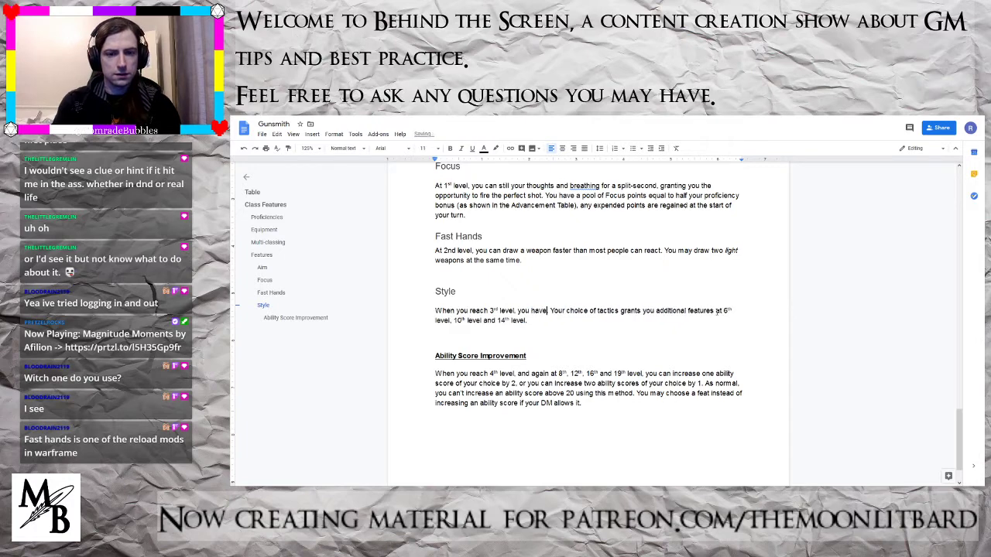
text( found your pref)
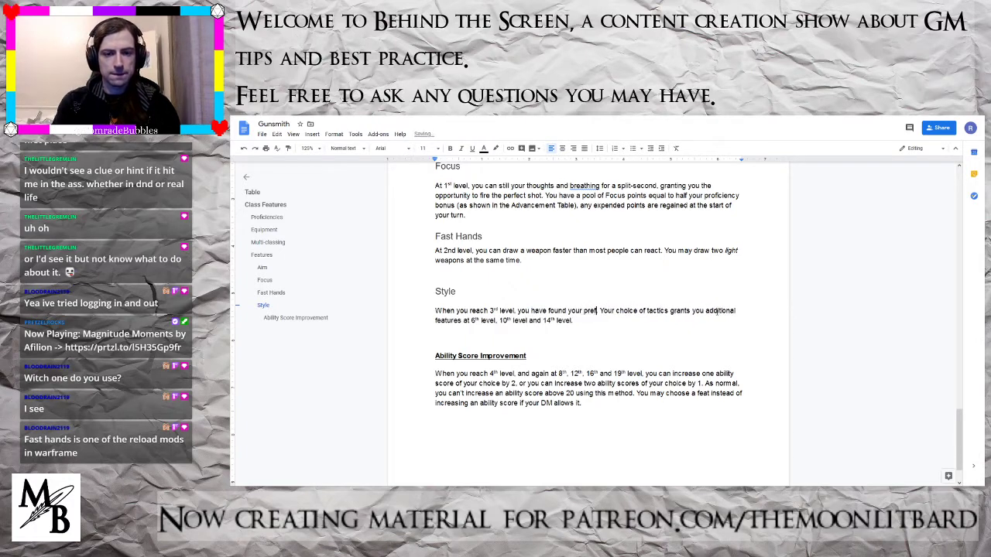
text(ered style of gu)
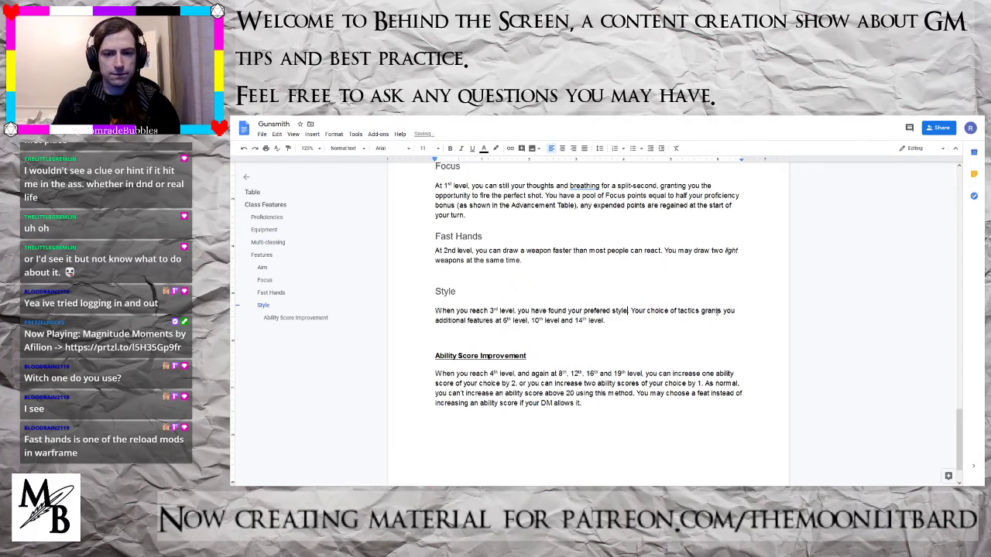
text(nplay)
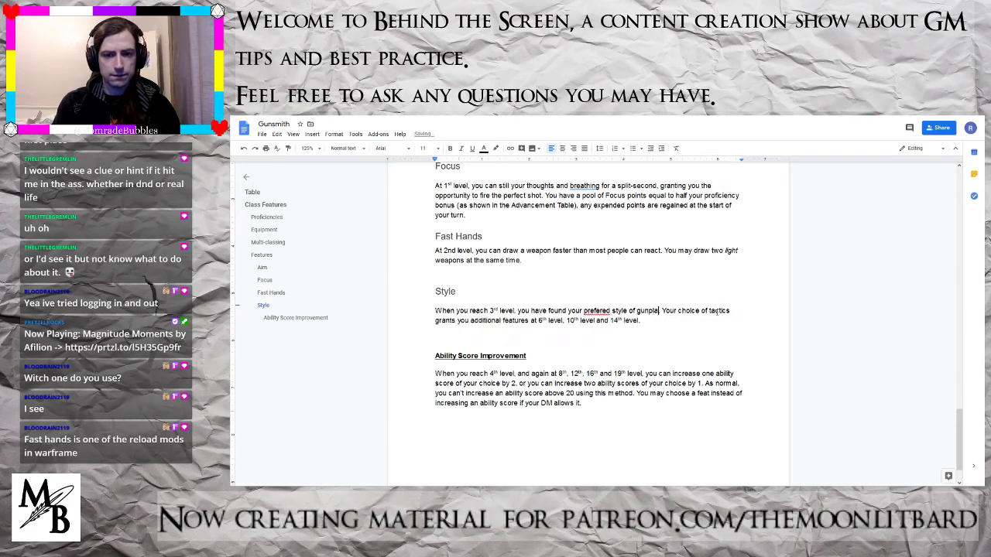
right_click(595, 310)
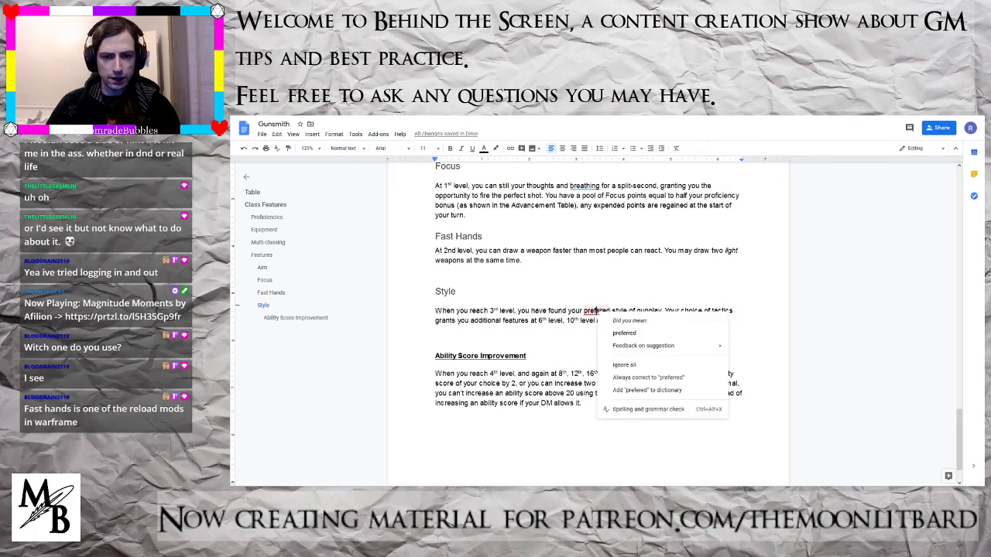
click(618, 329)
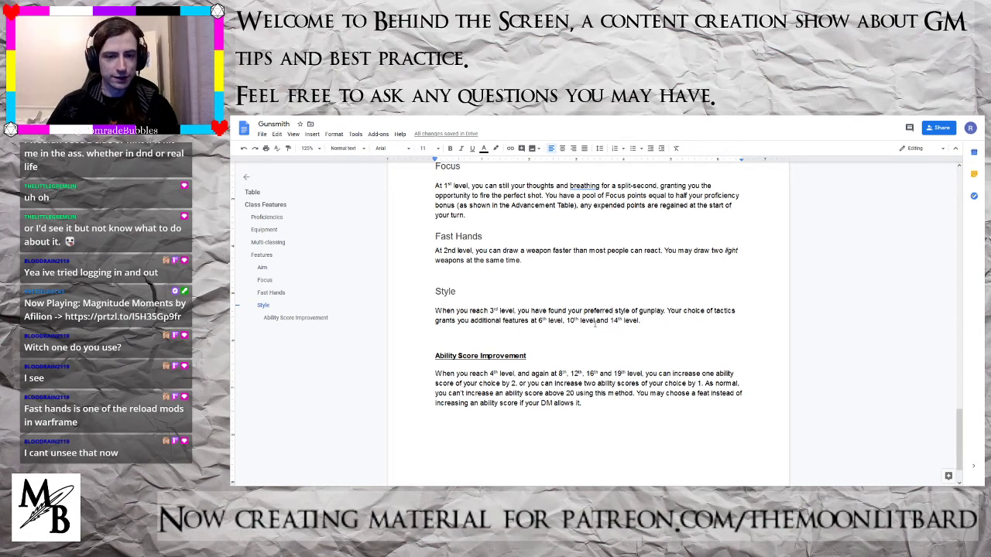
- Format the Ability Score Improvement title as Heading 3
click(501, 356)
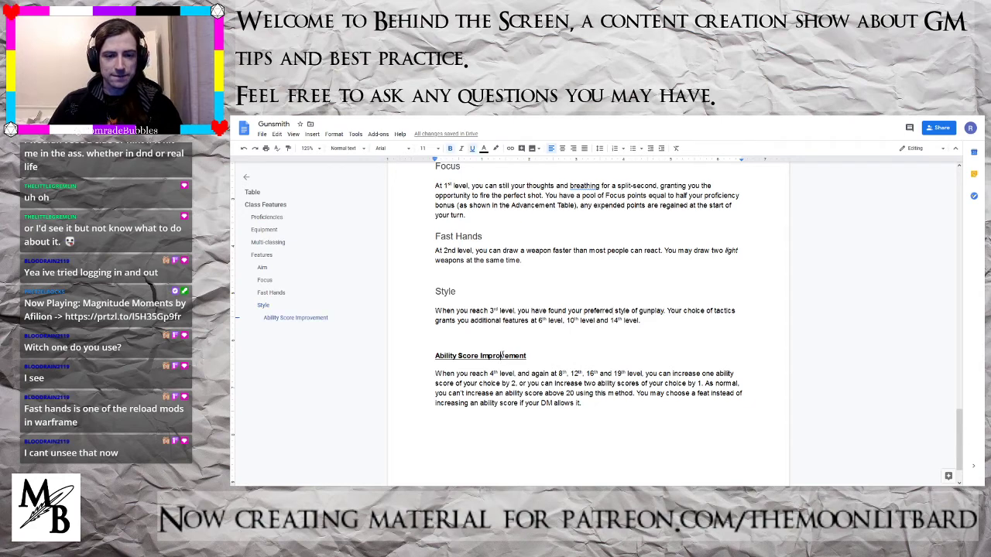
drag(535, 357, 435, 357)
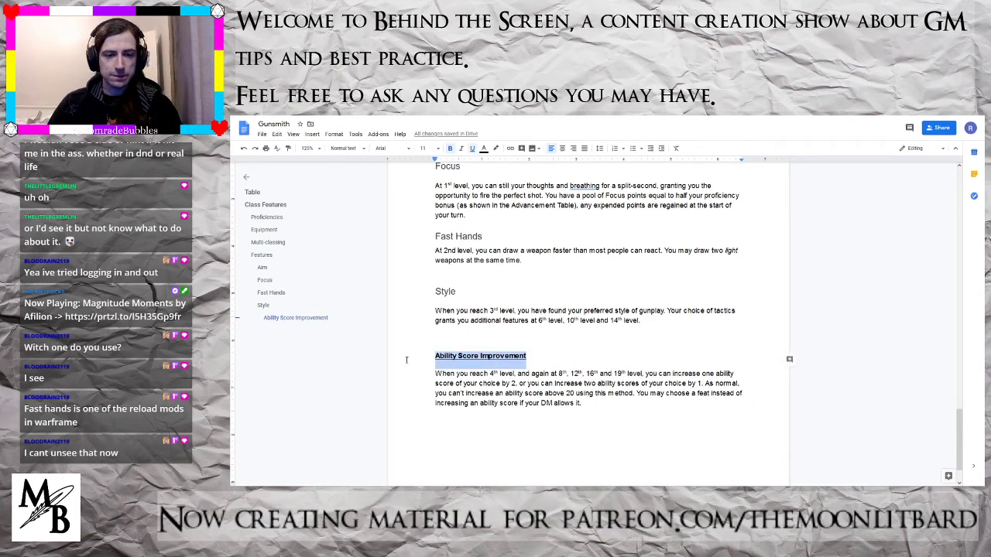
click(345, 148)
click(364, 285)
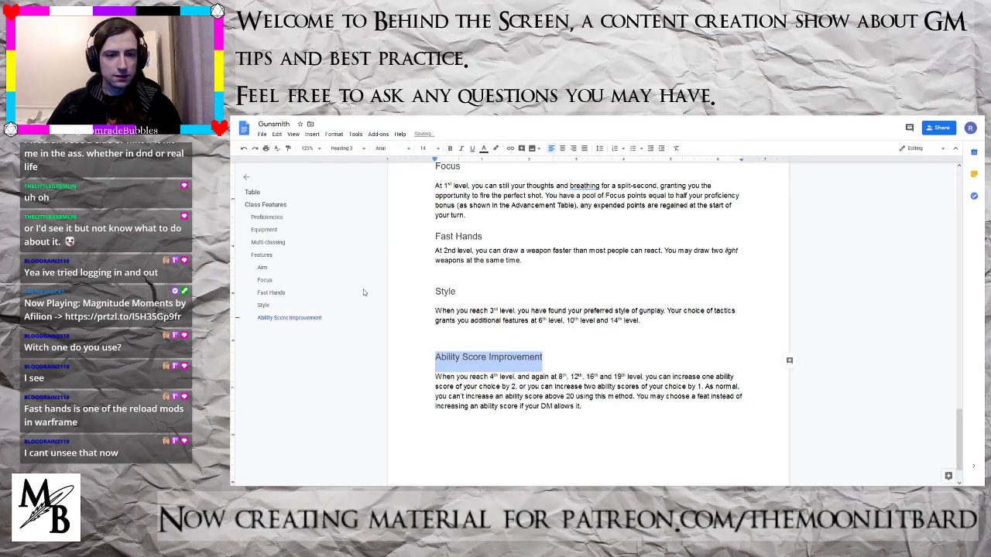
- Remove the blank lines above the Ability Score Improvement and Style headings, reapplying Heading 3 to Ability Score Improvement
click(434, 341)
key(Delete)
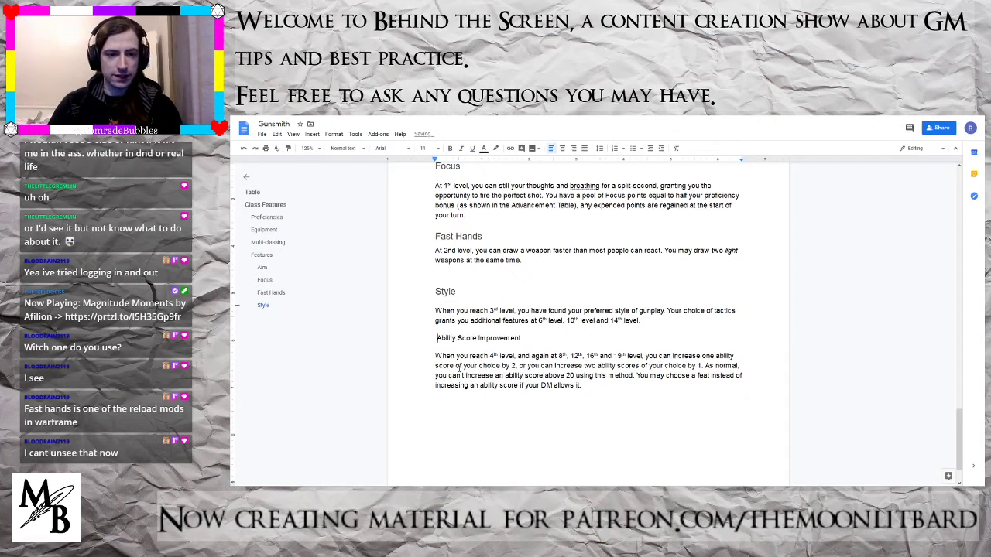
drag(530, 337, 435, 338)
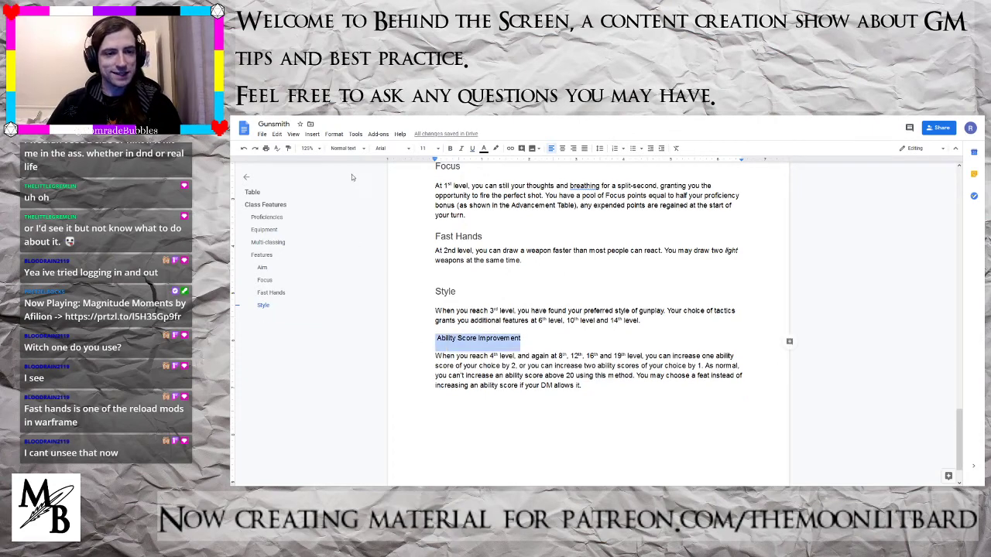
click(346, 148)
click(359, 283)
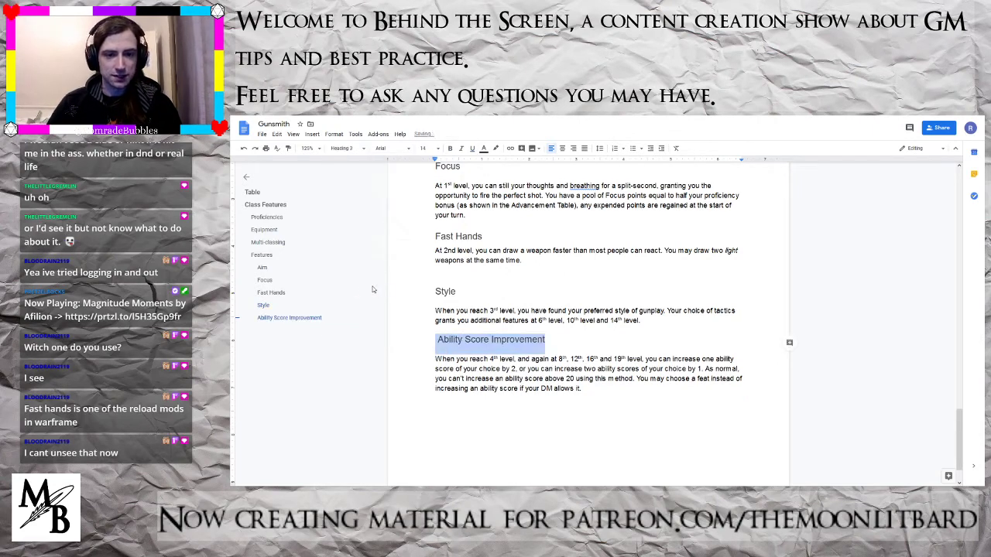
click(439, 295)
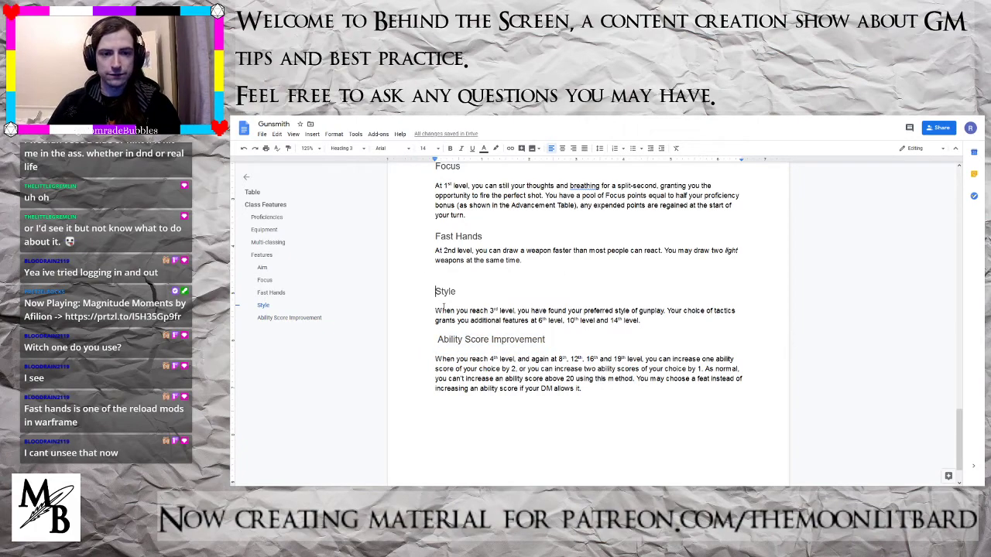
key(BackSpace)
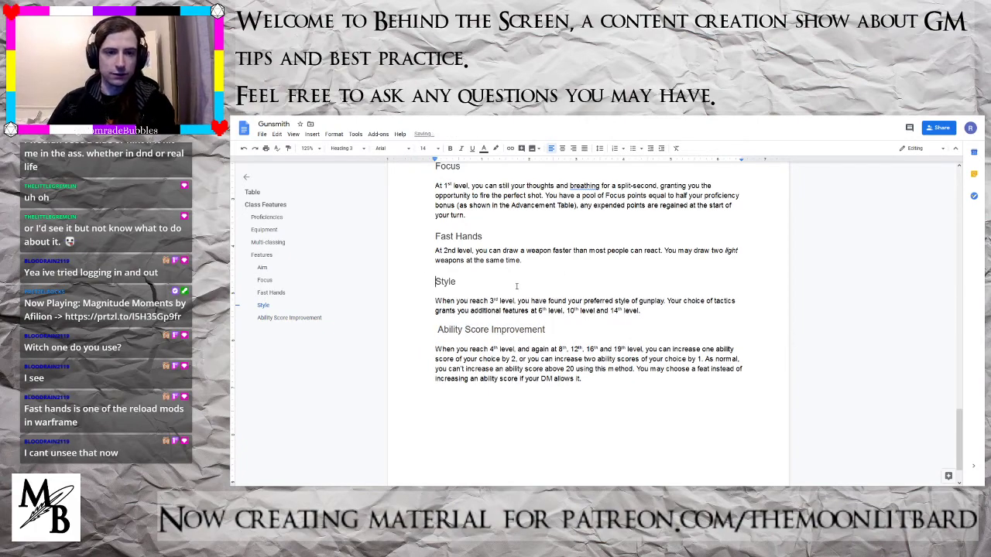
- Review the feature sections from Aim to Ability Score Improvement and check them against the features in the level table
scroll(517, 286, up, 6)
scroll(519, 287, down, 7)
scroll(519, 287, up, 3)
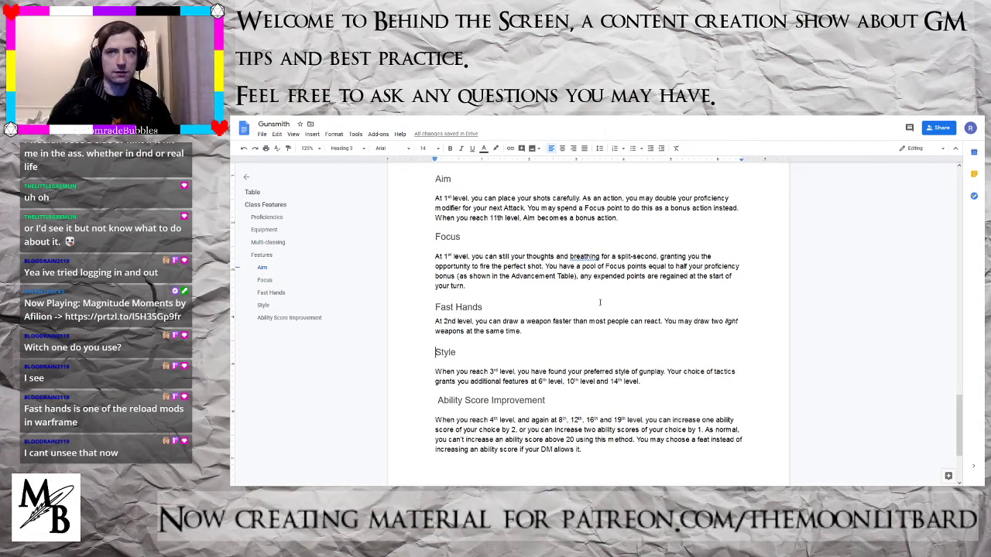
scroll(577, 317, down, 2)
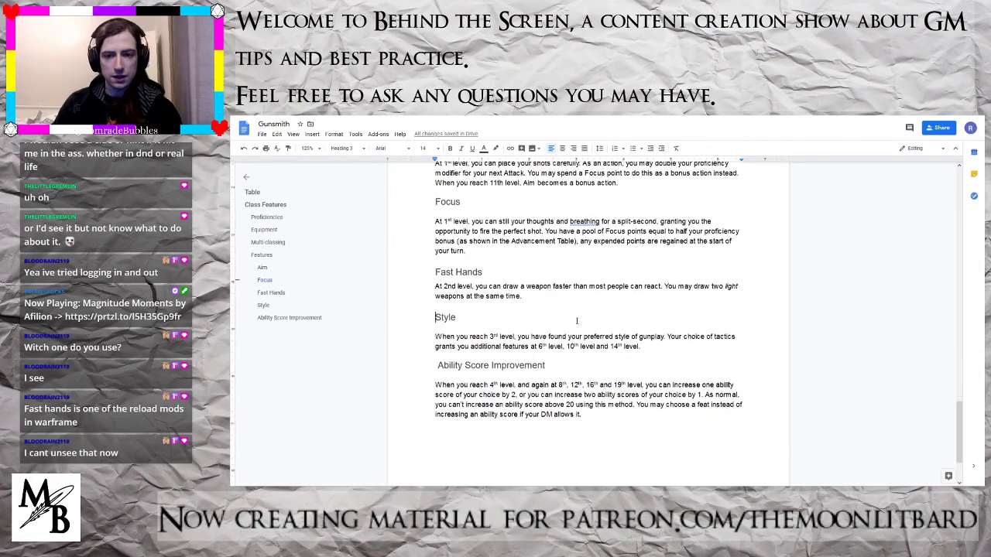
scroll(576, 323, down, 1)
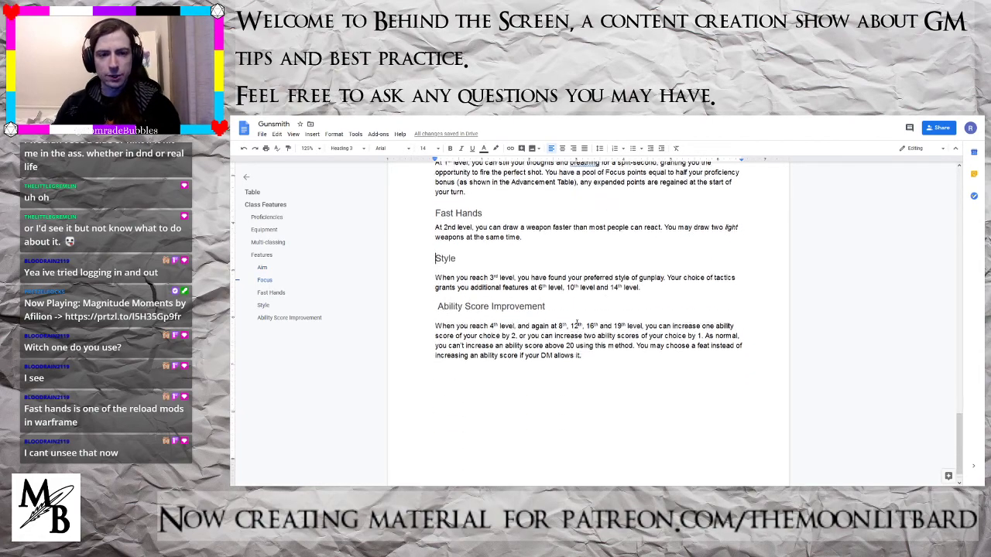
scroll(577, 323, up, 2)
scroll(577, 323, down, 1)
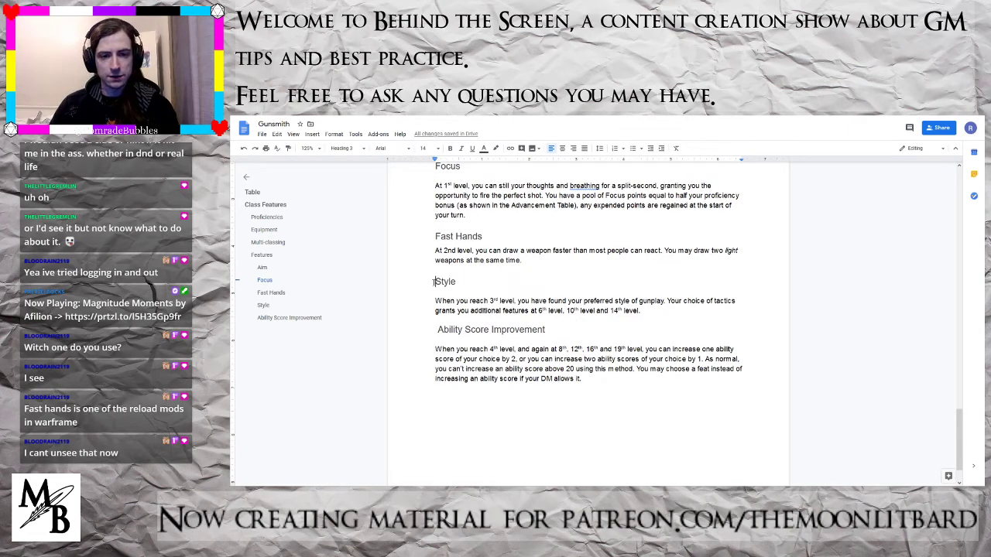
drag(434, 282, 643, 317)
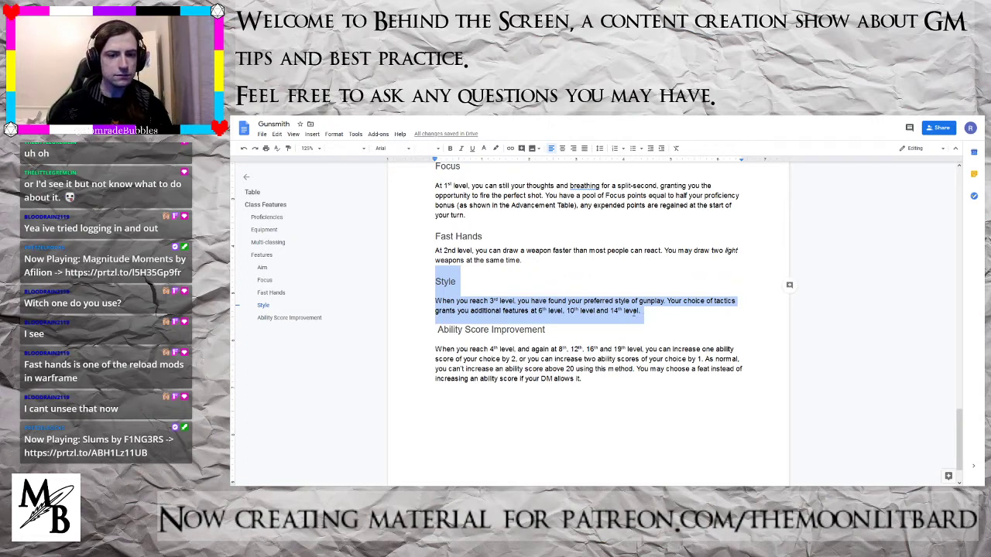
scroll(538, 312, up, 15)
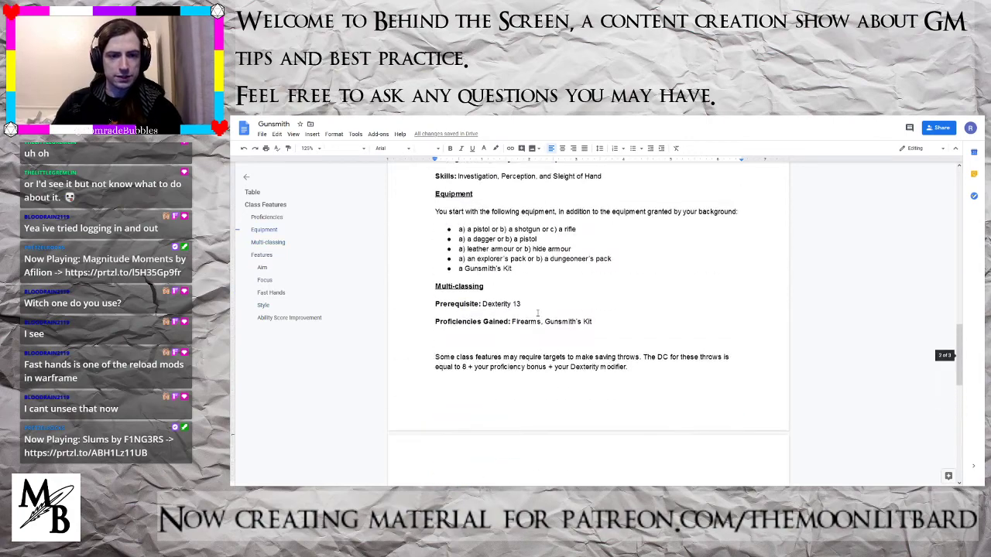
scroll(537, 313, up, 8)
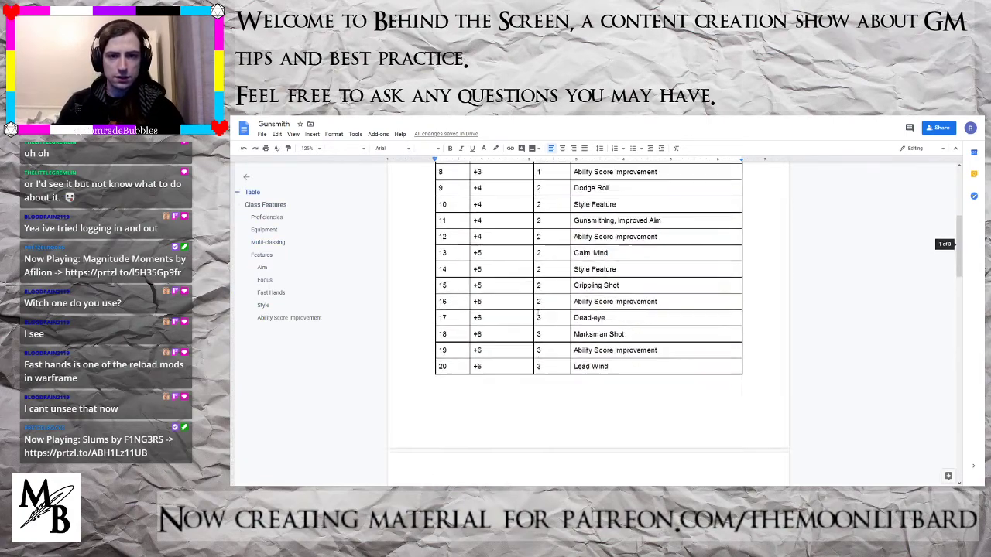
scroll(537, 312, up, 2)
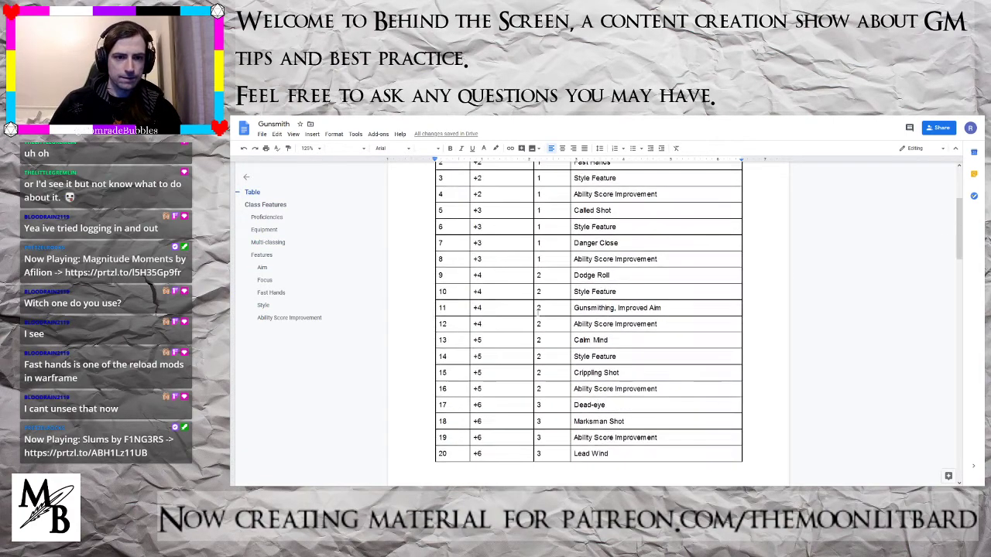
scroll(538, 315, down, 6)
scroll(537, 320, down, 6)
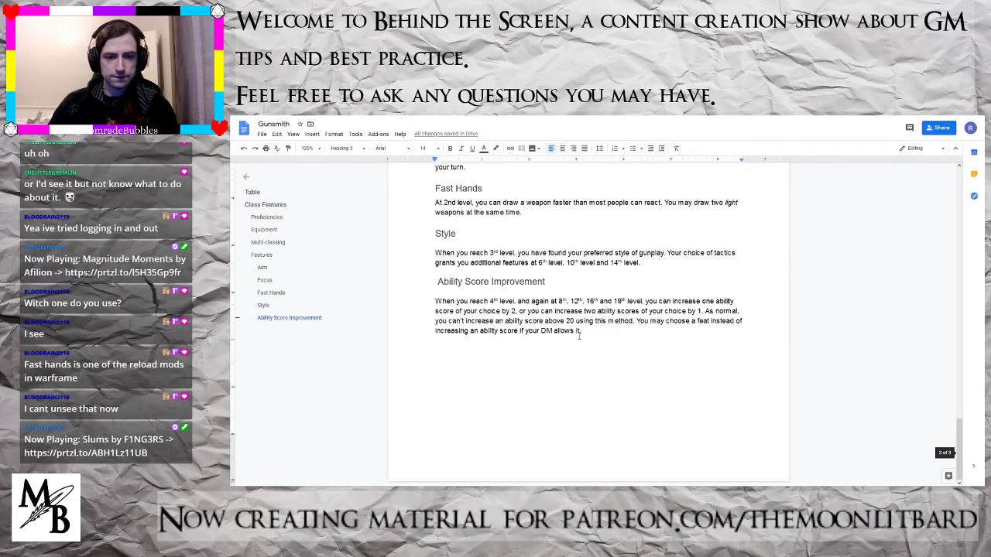
- Add a "Called Shot" title in Heading 3 below the Ability Score Improvement text, followed by a new body line
click(600, 333)
key(Return)
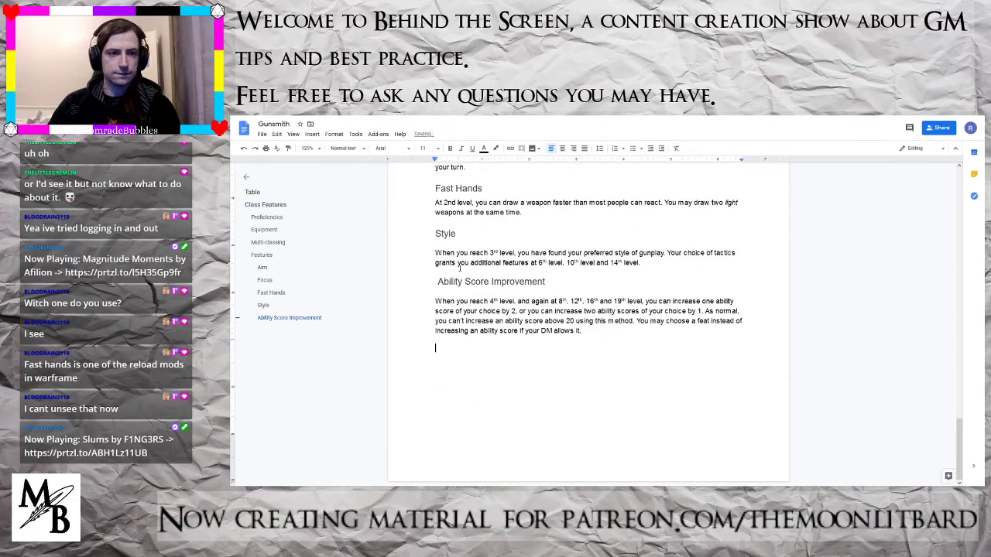
click(349, 148)
click(368, 291)
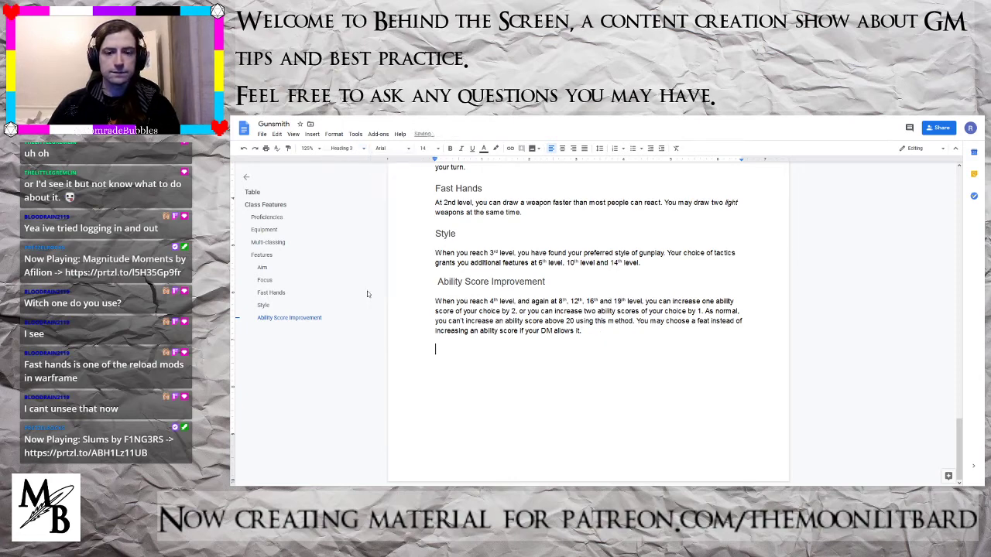
text(Called Shot)
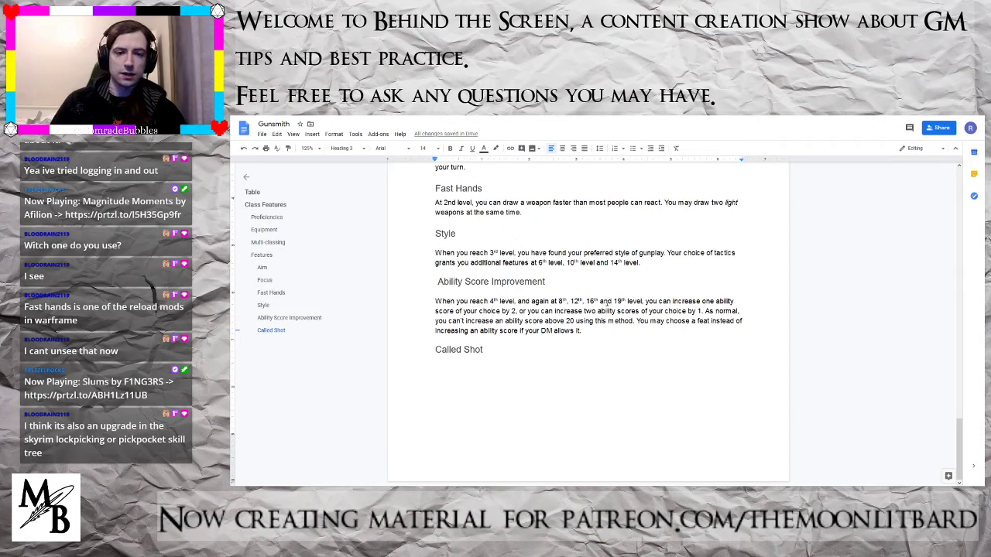
key(Return)
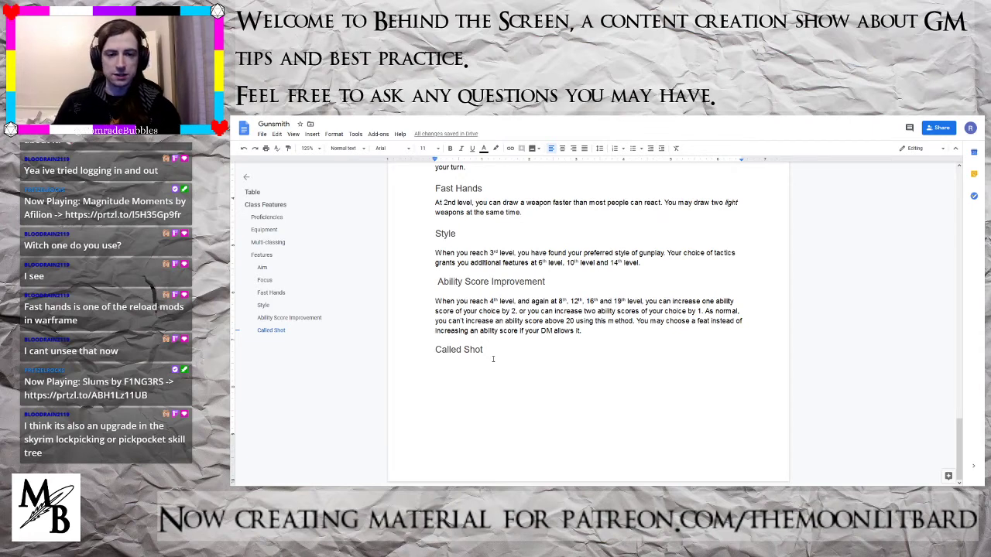
- Remove the stray space at the start of the Ability Score Improvement heading
click(438, 282)
key(BackSpace)
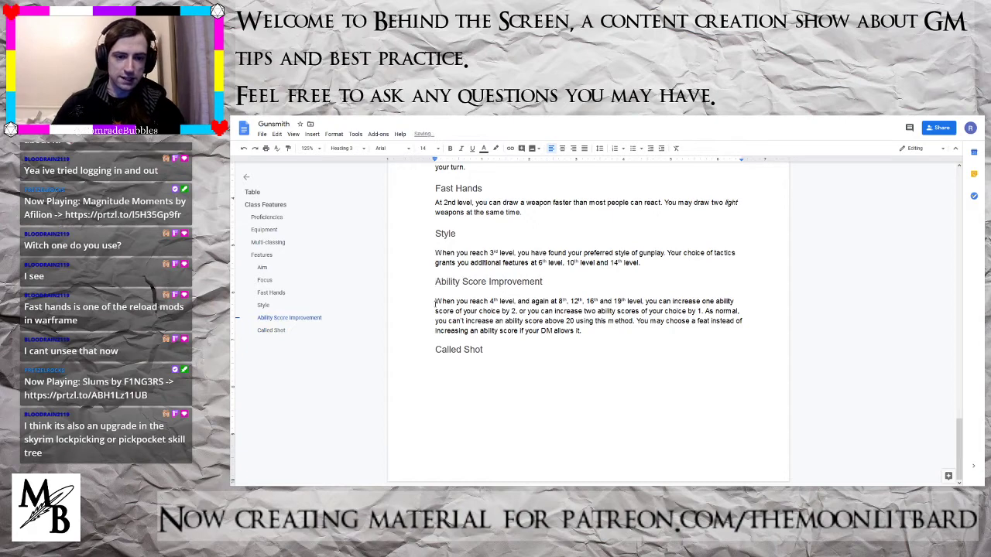
- Write the opening sentence under Called Shot: "At 5th level, your aim borders on the preternatural."
click(446, 367)
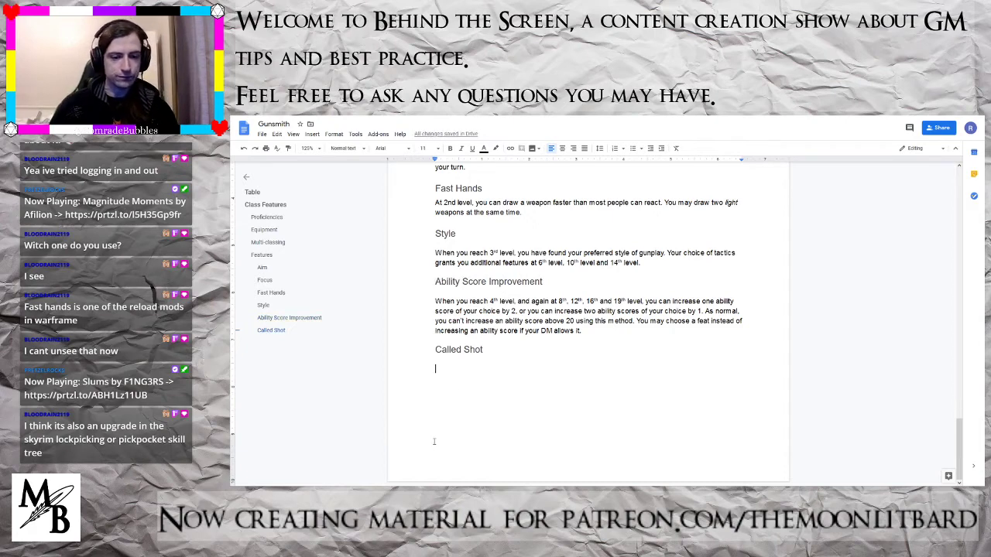
text(At 5th)
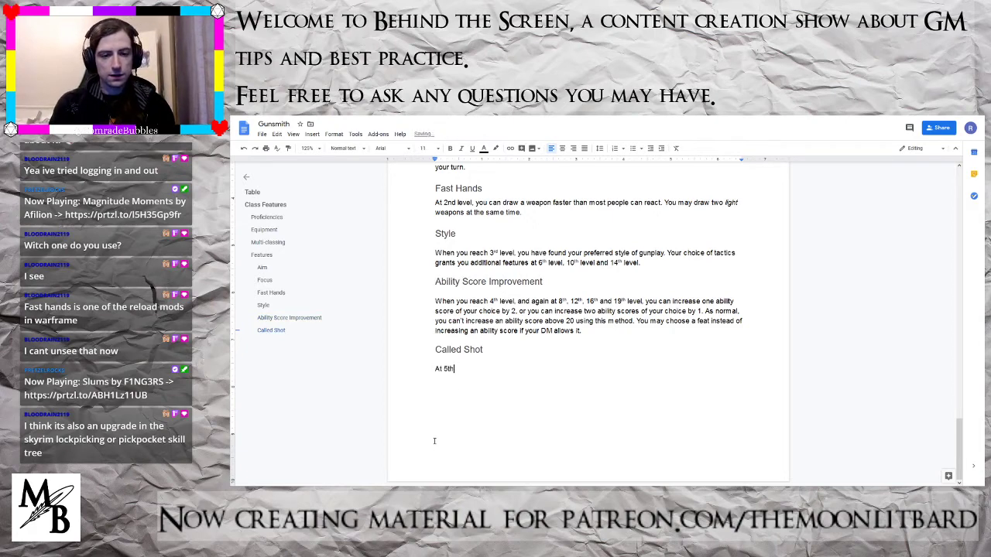
text( level, you )
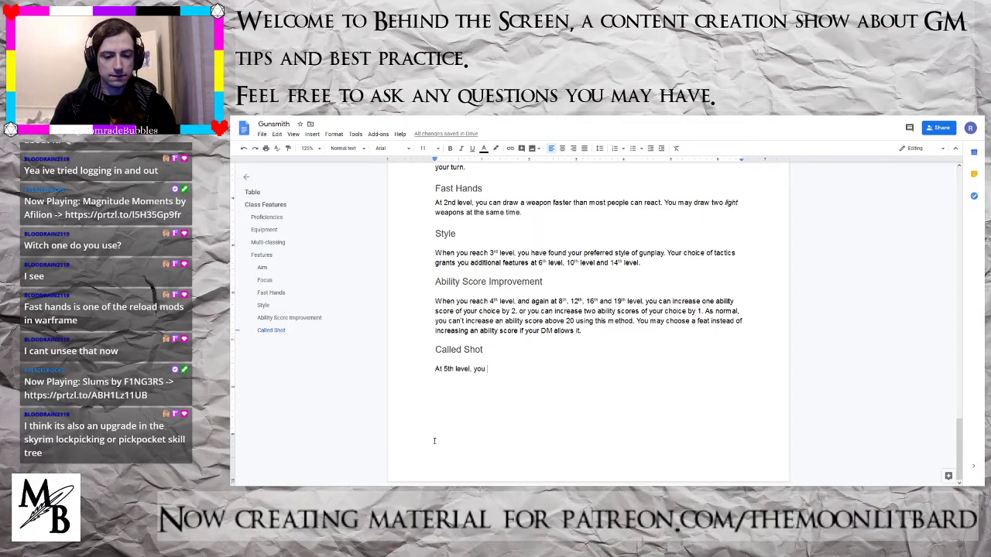
text(r aim border)
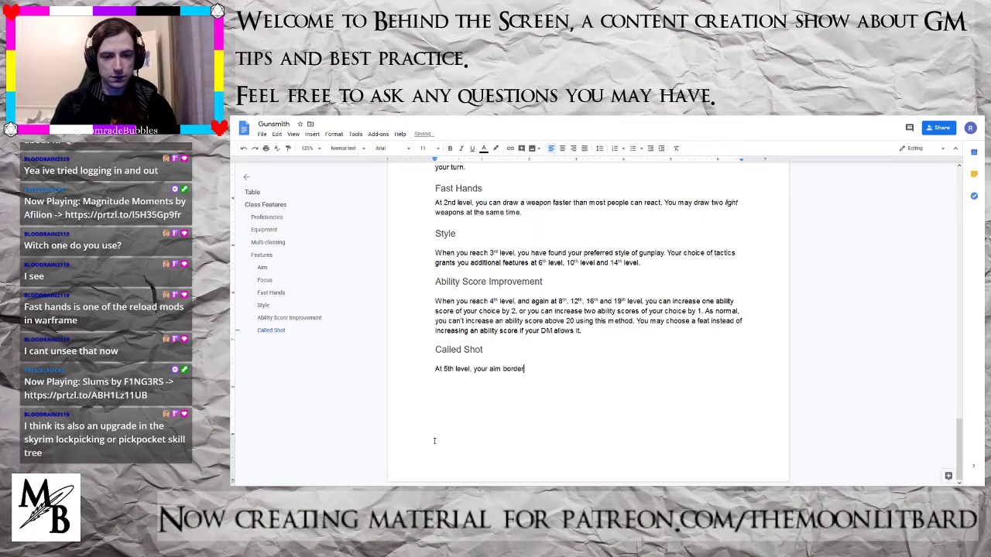
text(s on the)
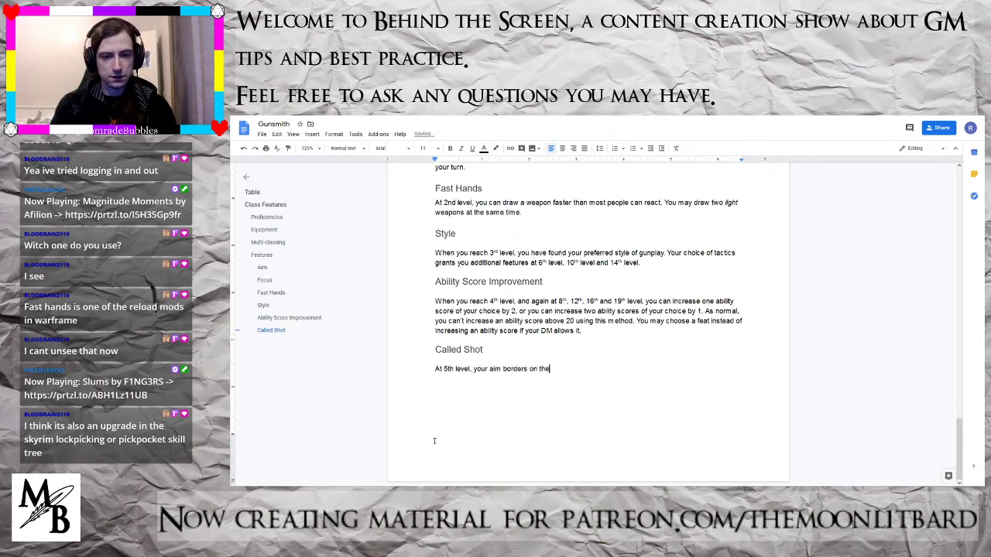
text( superna)
key(BackSpace)
key(BackSpace)
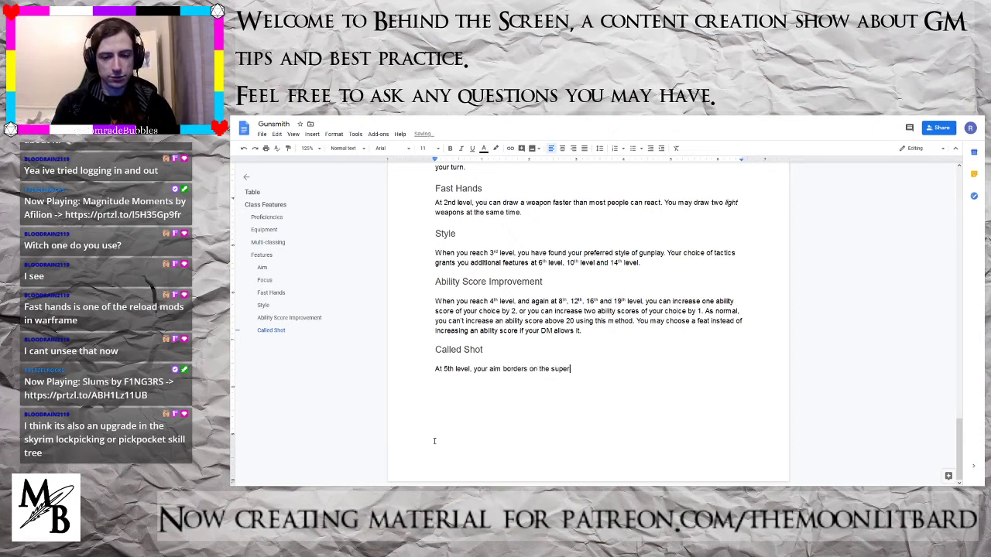
key(BackSpace)
key(BackSpace)
key(BackSpace)
key(BackSpace)
key(BackSpace)
text(pretu)
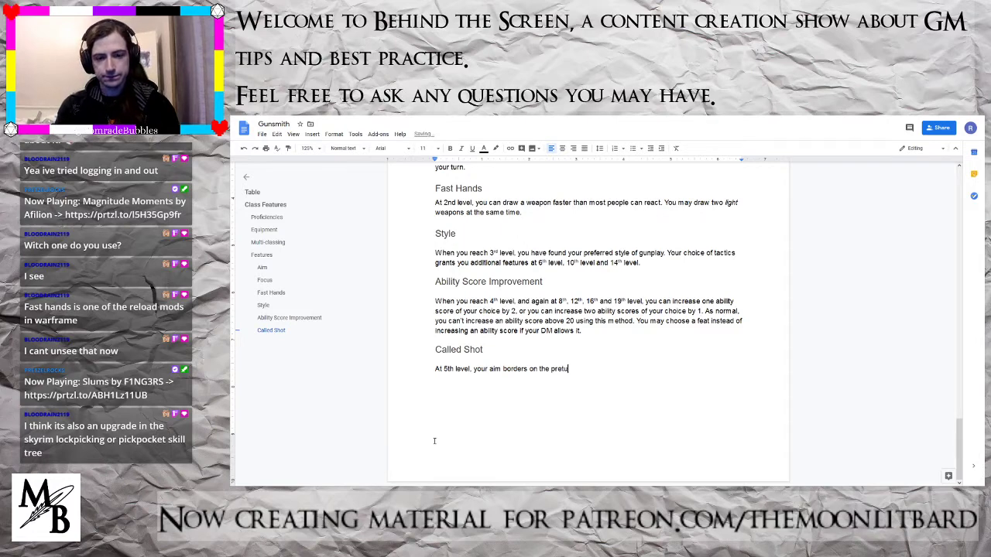
key(BackSpace)
text(ernatu)
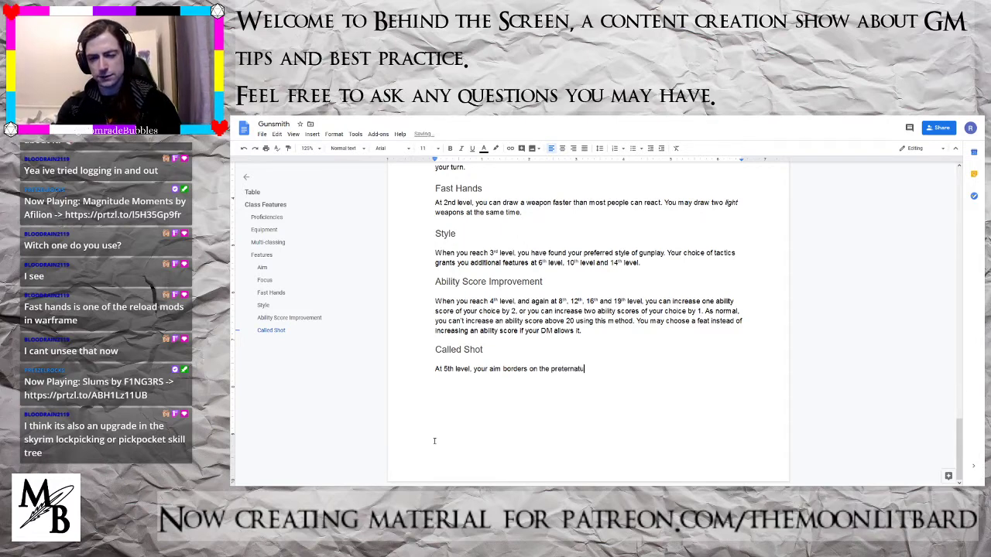
text(ral)
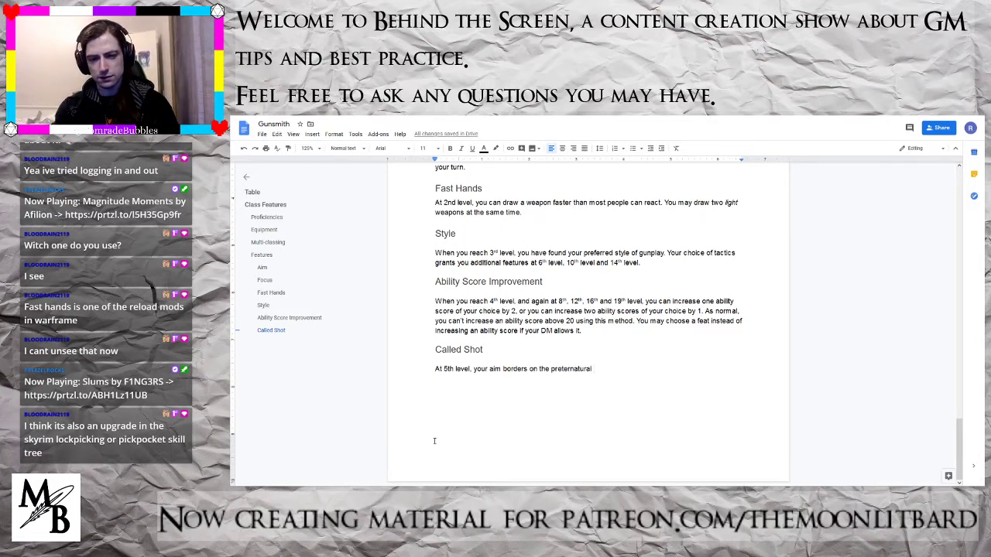
key(BackSpace)
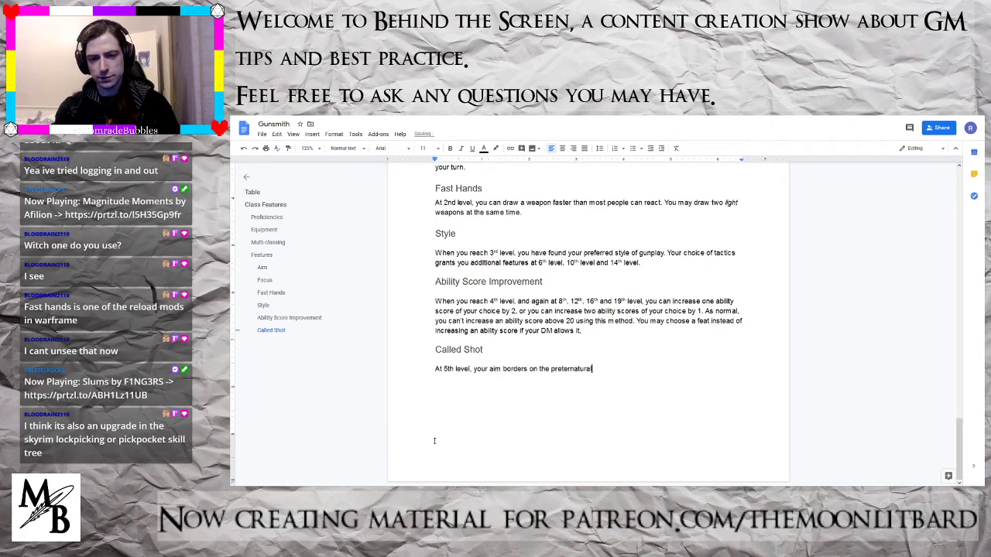
text(. )
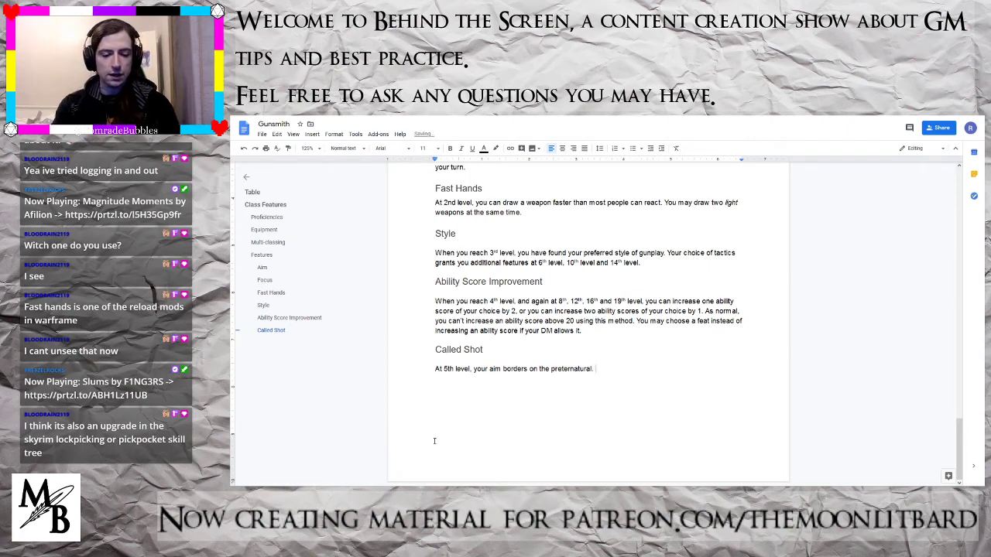
- Begin the second Called Shot sentence with "By expending a Focus point"
text(By )
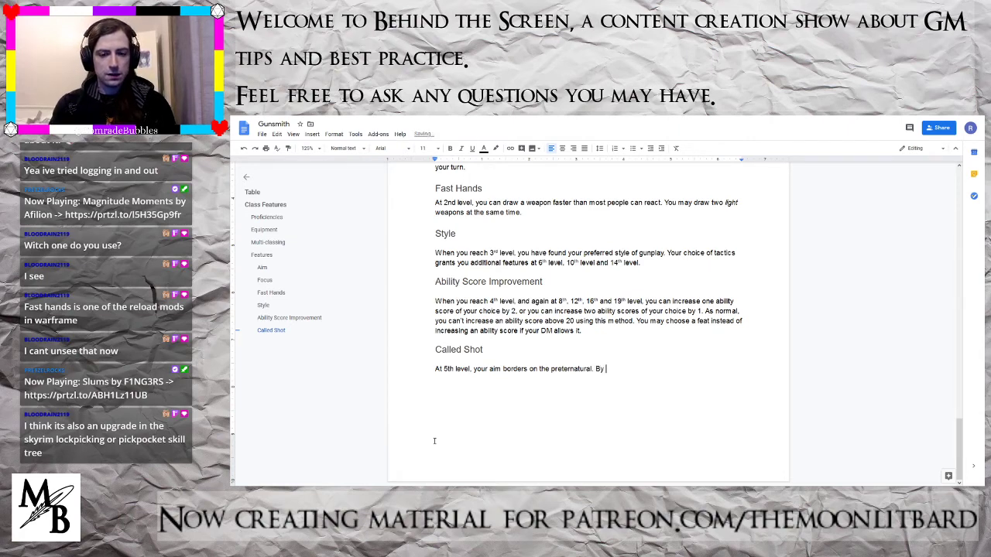
text(expending a )
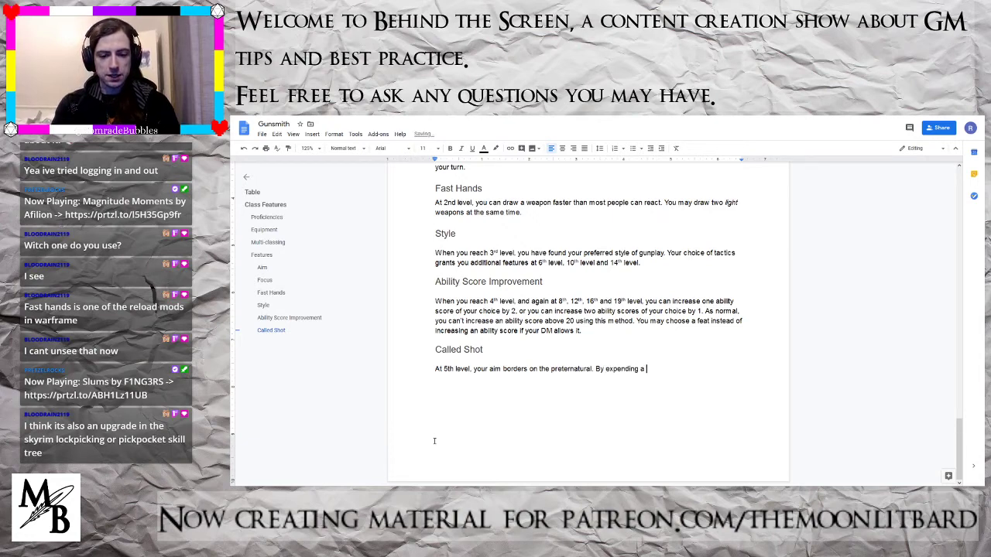
text(Focus point)
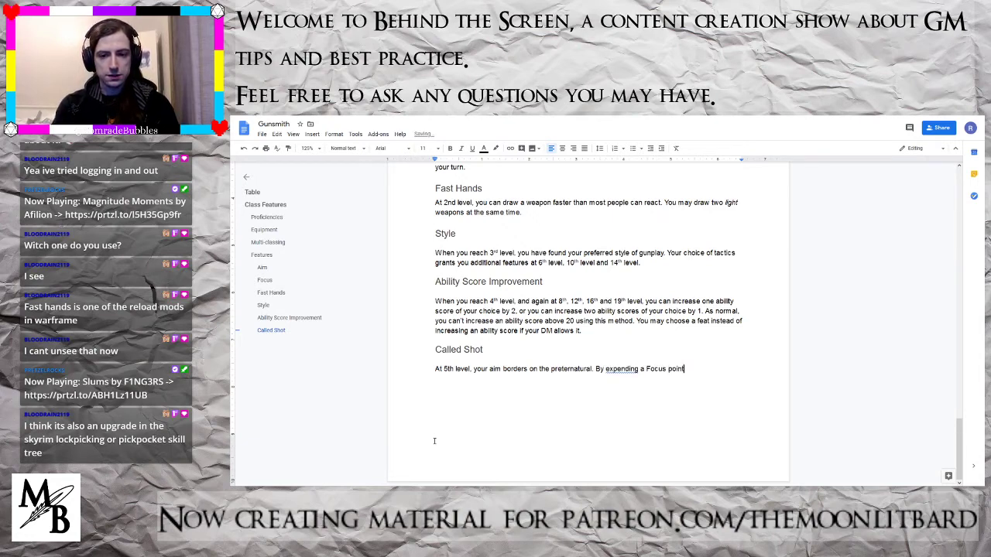
text(, you)
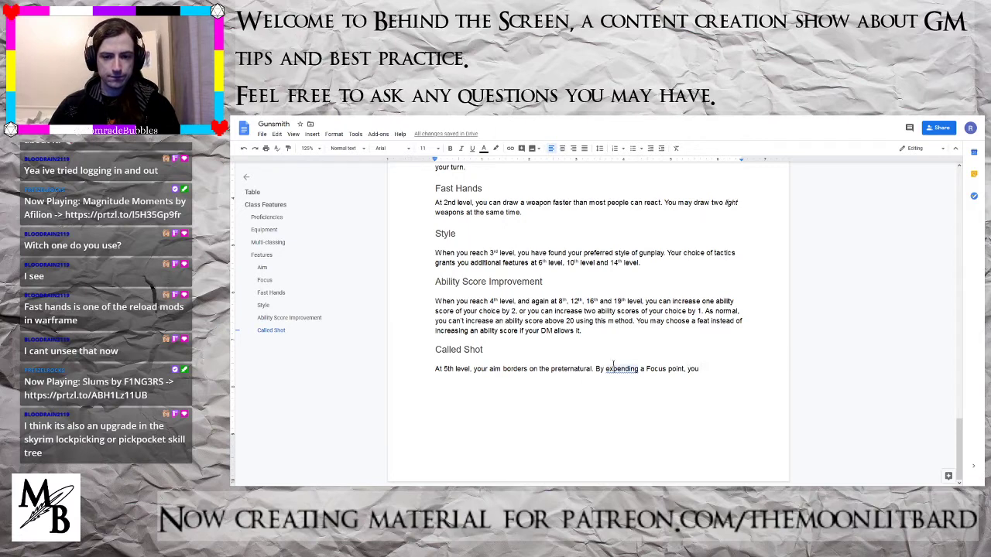
click(619, 368)
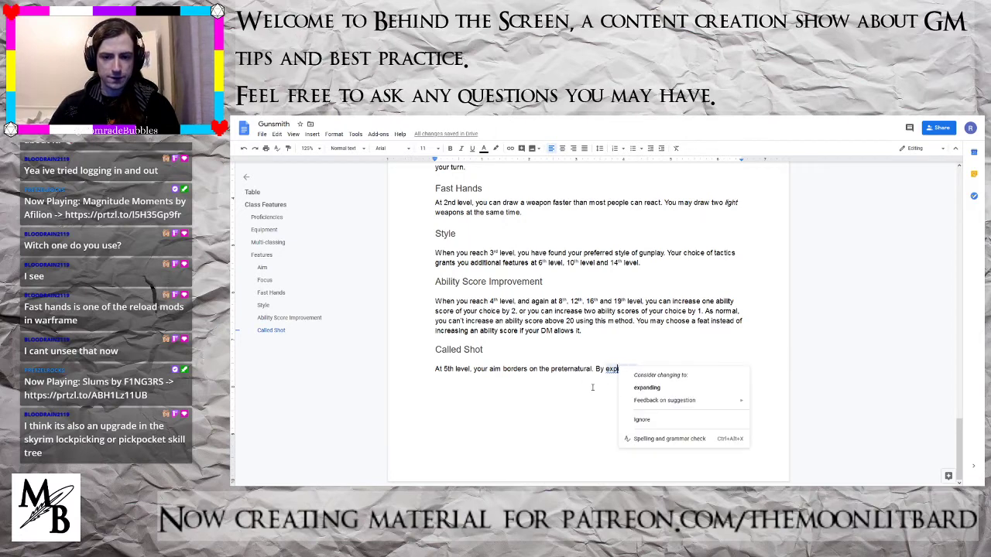
click(711, 369)
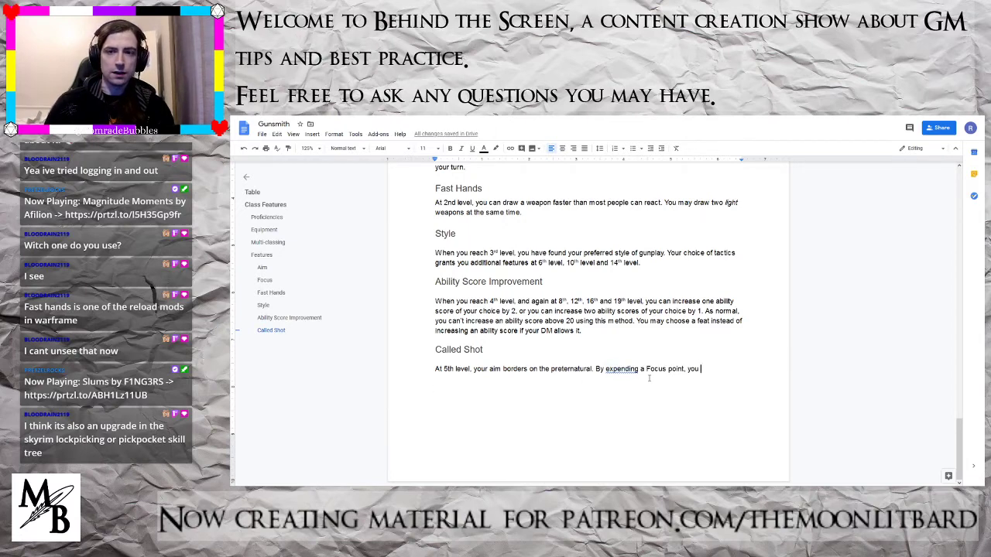
text(may)
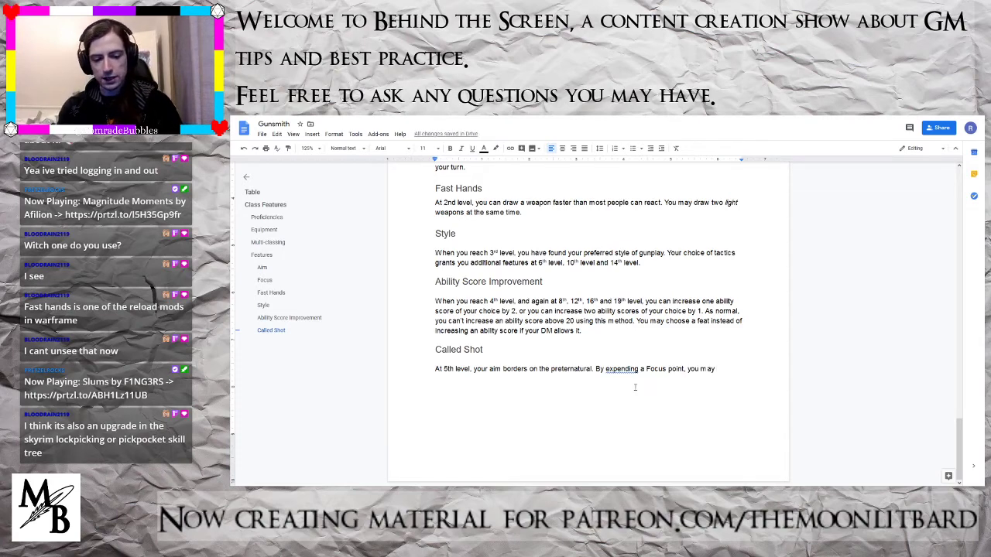
key(BackSpace)
key(BackSpace)
key(BackSpace)
key(BackSpace)
key(BackSpace)
key(BackSpace)
key(BackSpace)
key(BackSpace)
key(BackSpace)
key(BackSpace)
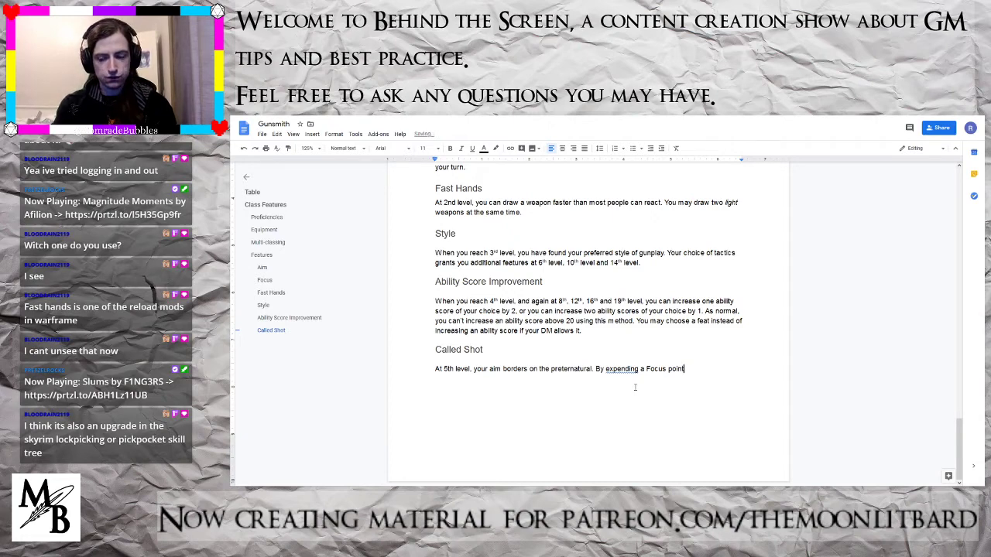
- Continue the sentence with "after successfully attacking, but before rolling damage, you may choose one of the following options"
text(after )
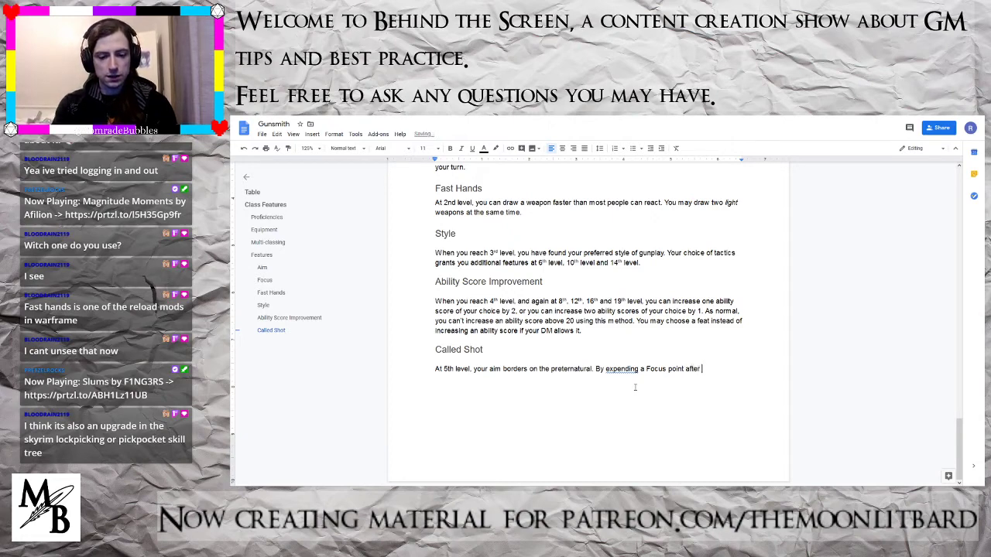
text(su)
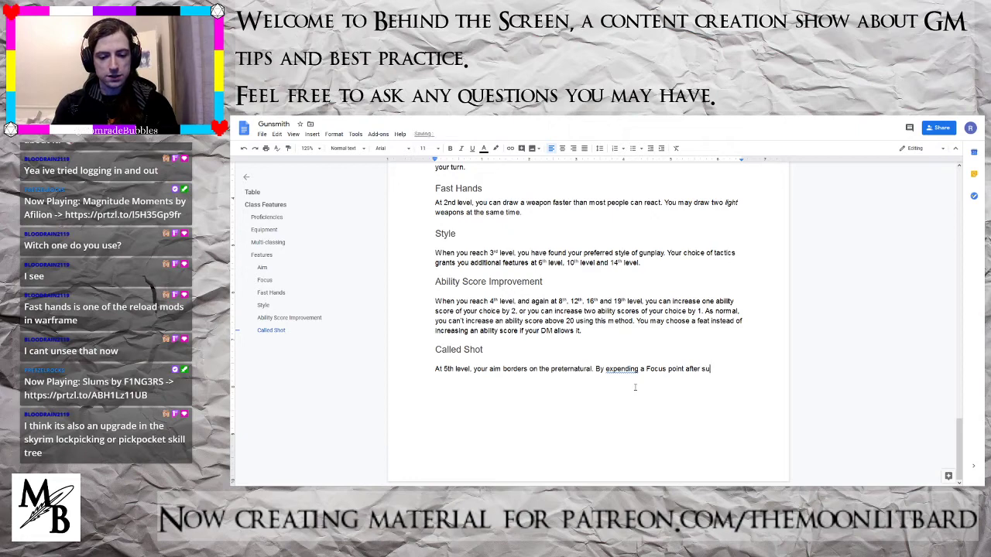
text(ccessful)
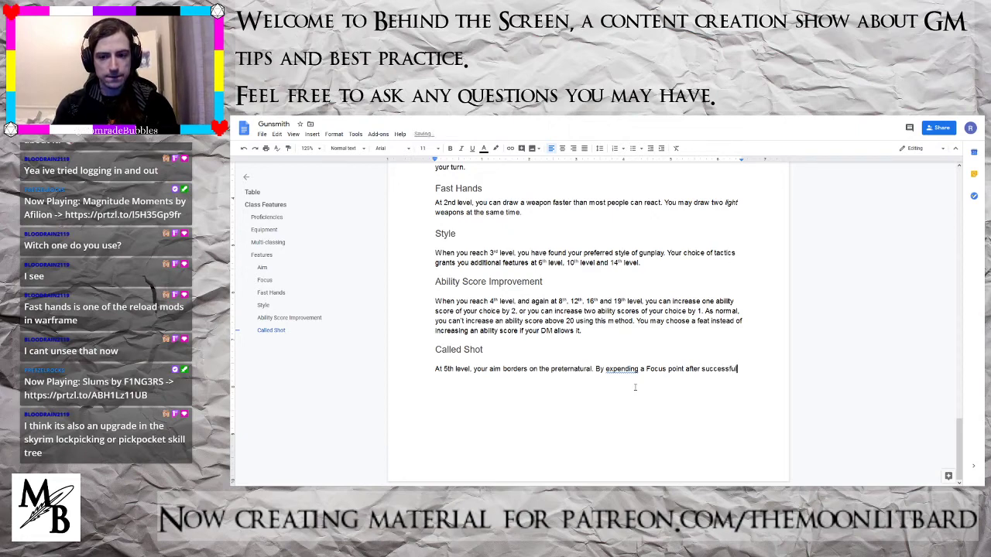
text(ly attacking,)
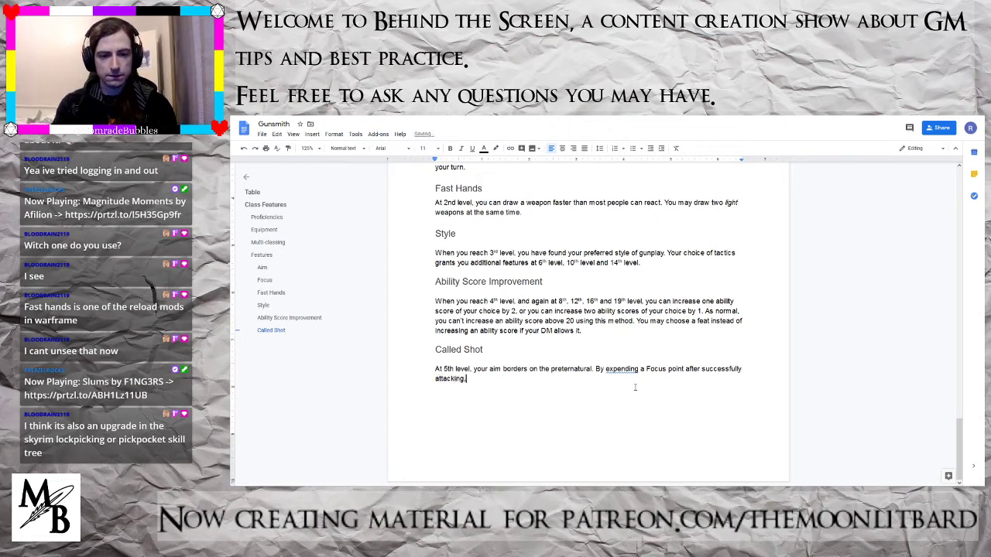
text( but before ro)
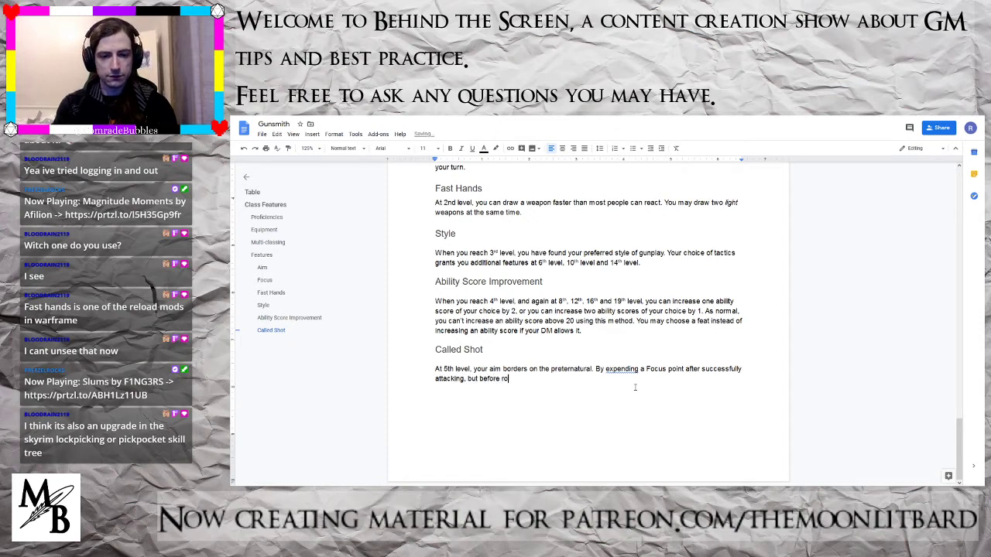
text(lling damage)
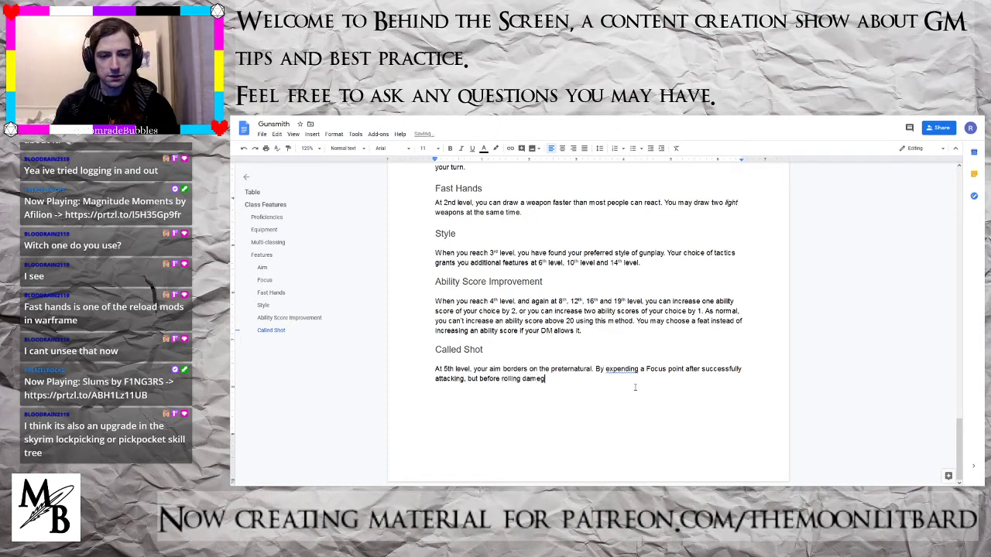
text(, )
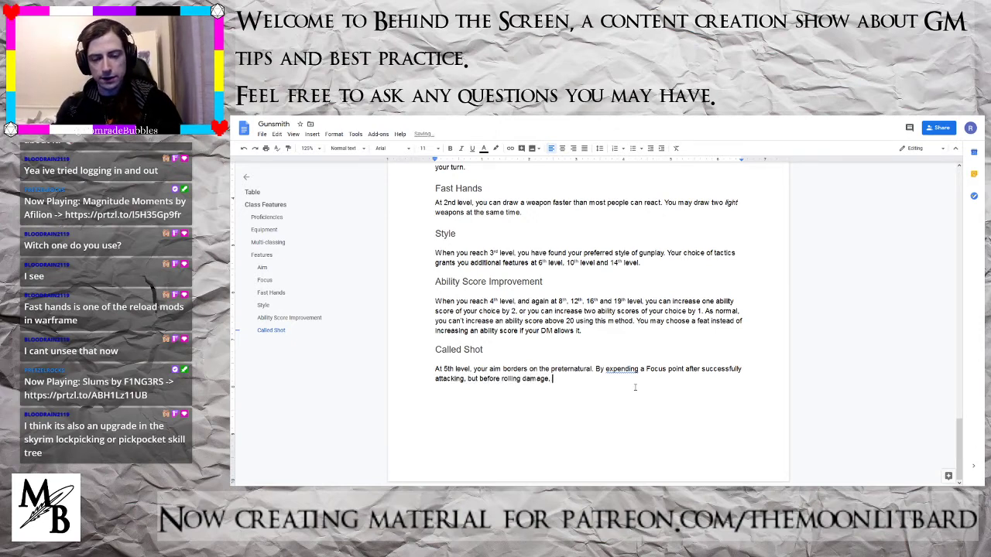
text(you may )
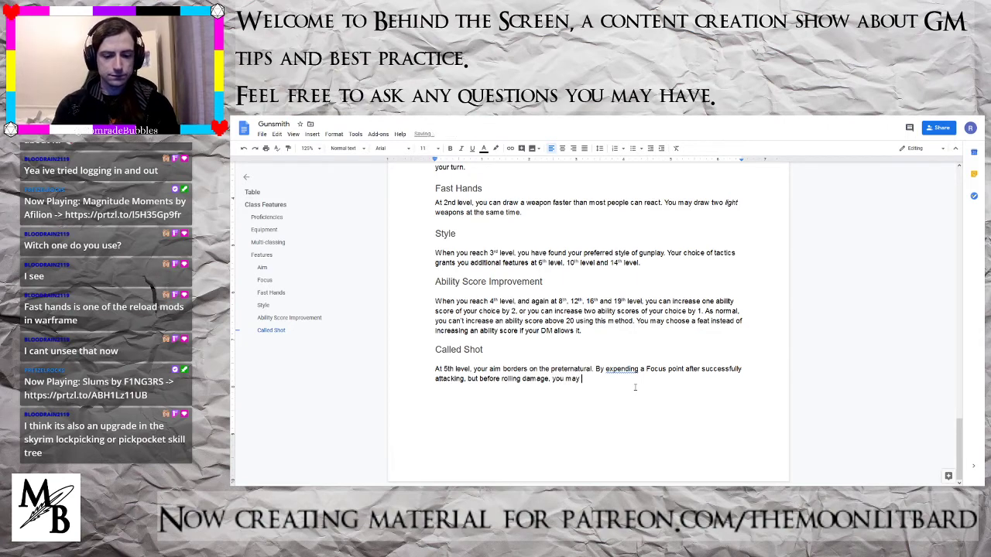
text(choose o)
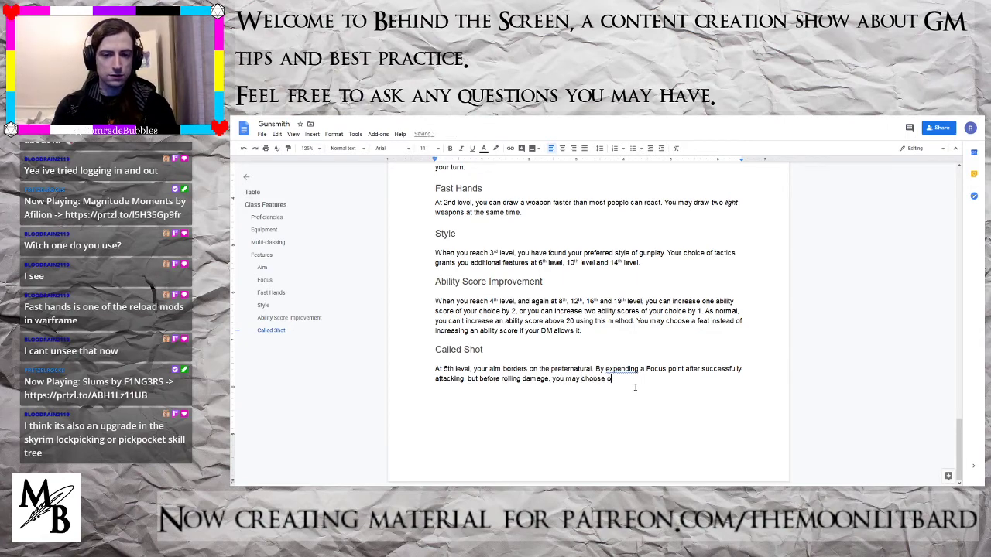
text(ne of the foll)
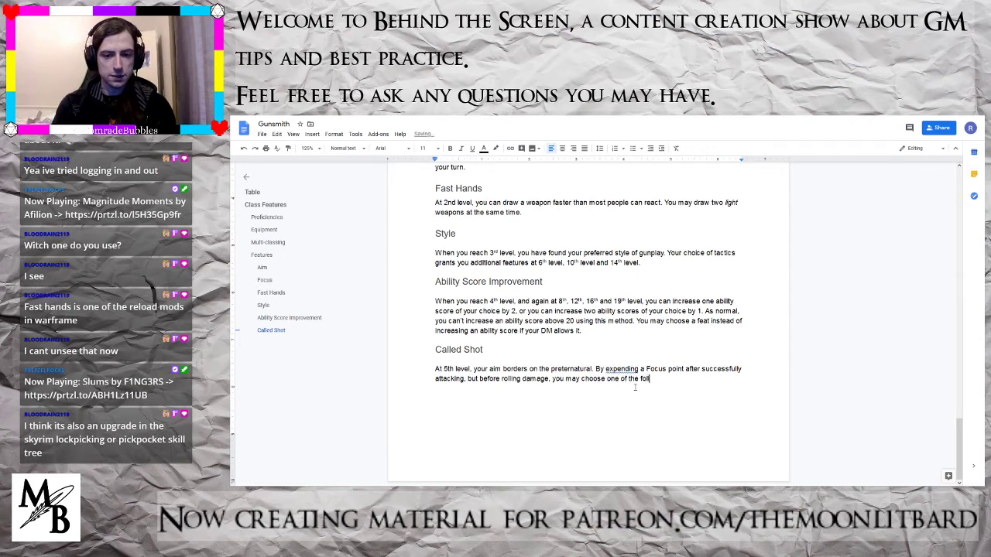
text(owing options)
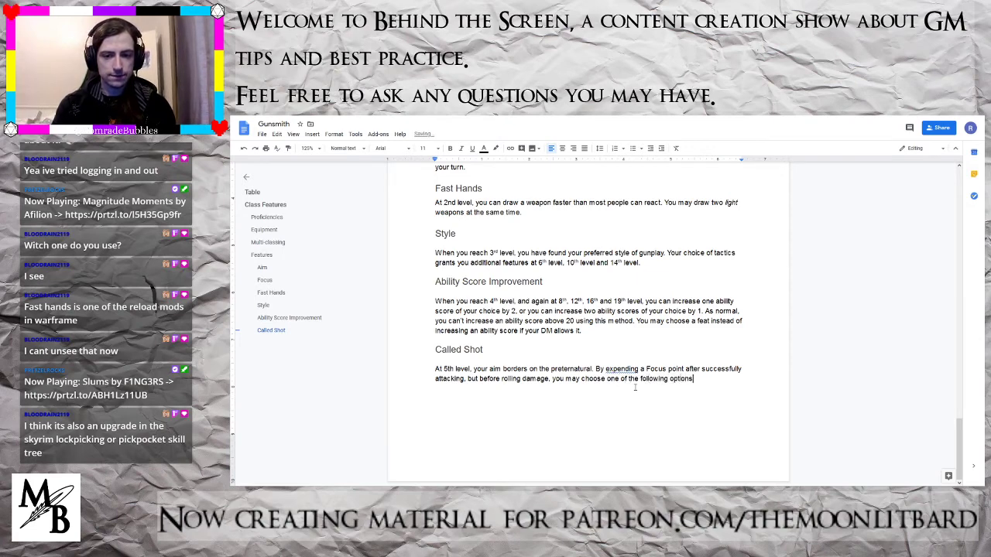
- End the Called Shot introduction with a colon and begin the first option below it: "The target must attempt a Dexterity saving throw to"
text(:)
key(Return)
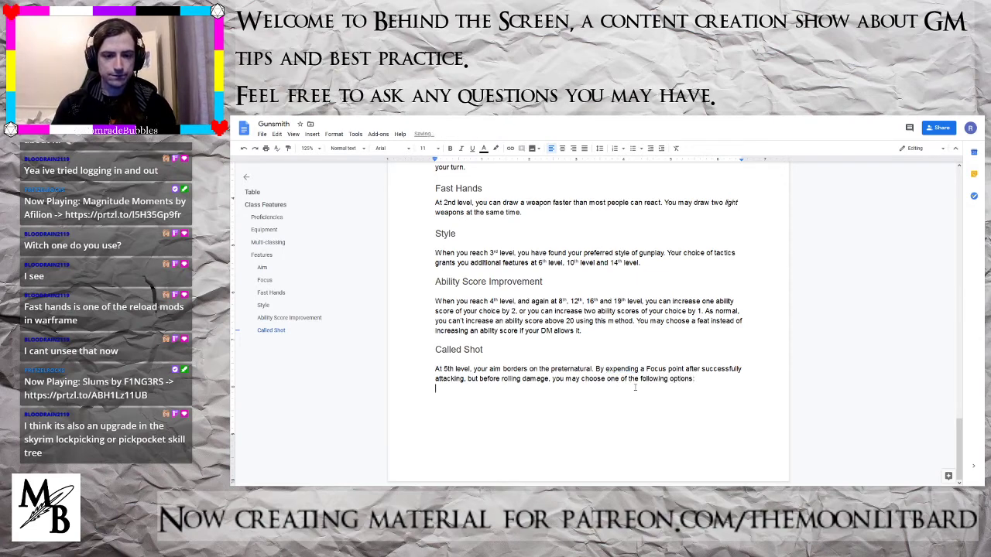
text(The ta)
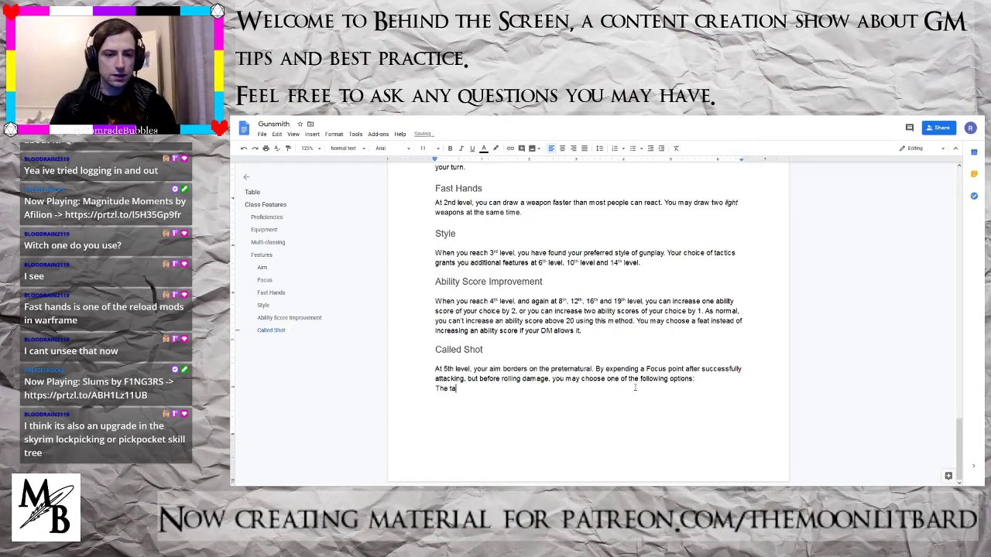
text(rget must a)
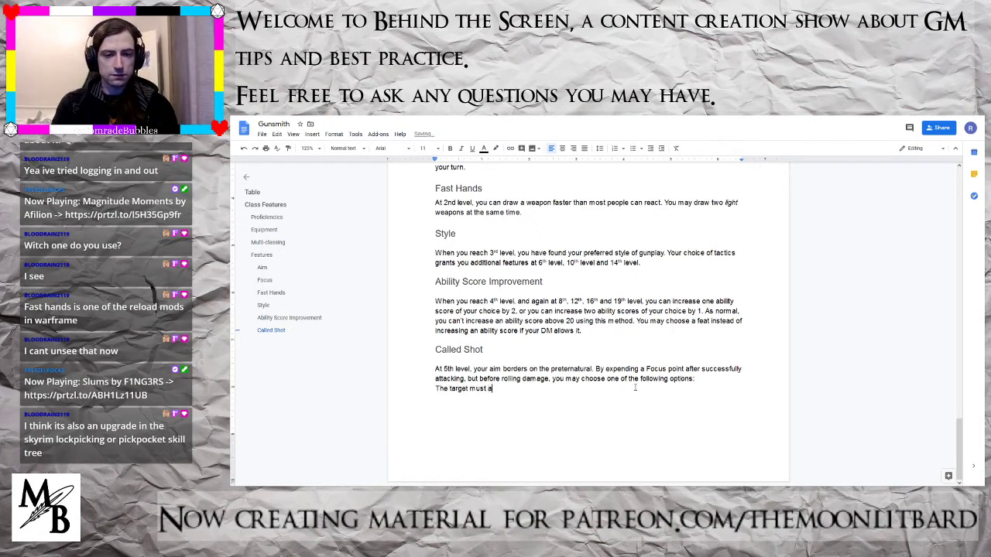
text(ttempt a De)
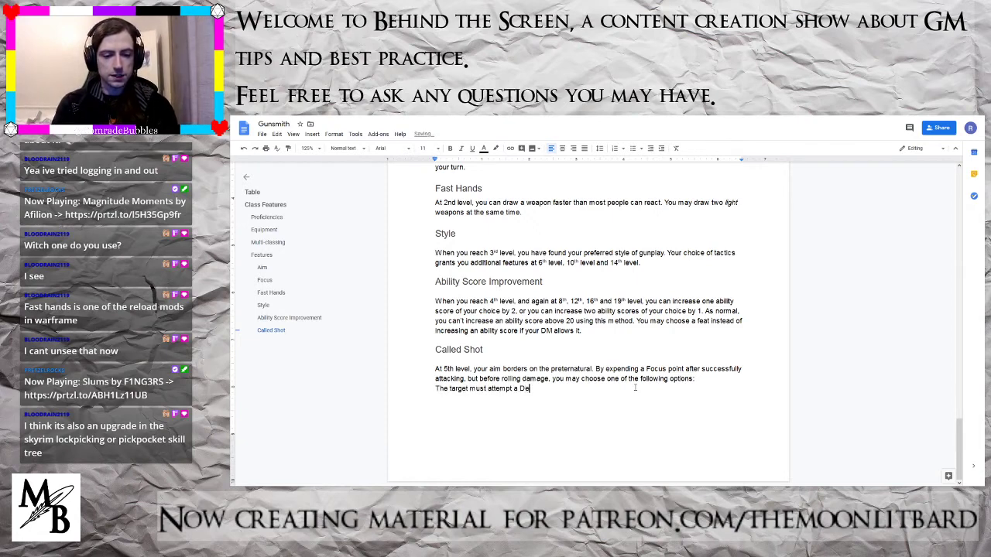
text(xterity saving thow)
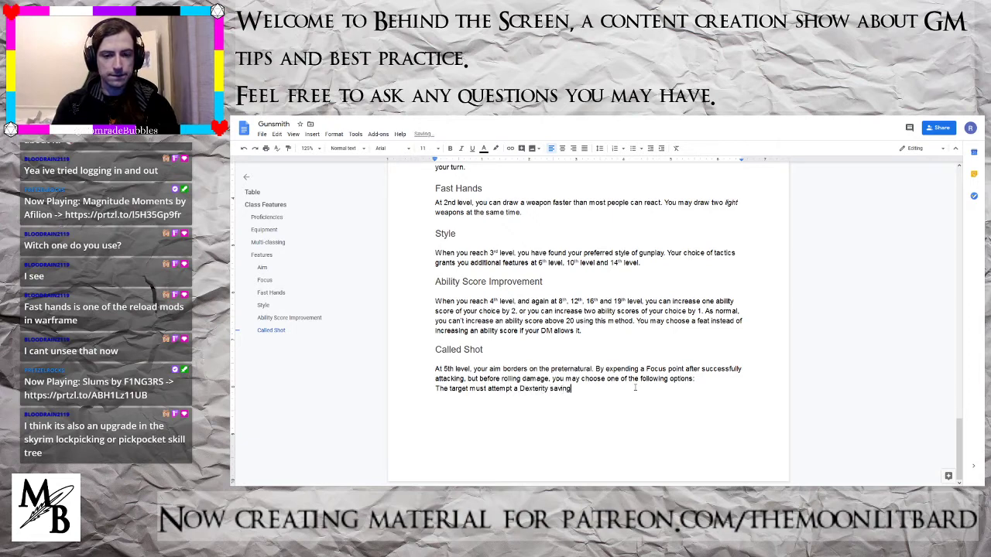
key(BackSpace)
key(BackSpace)
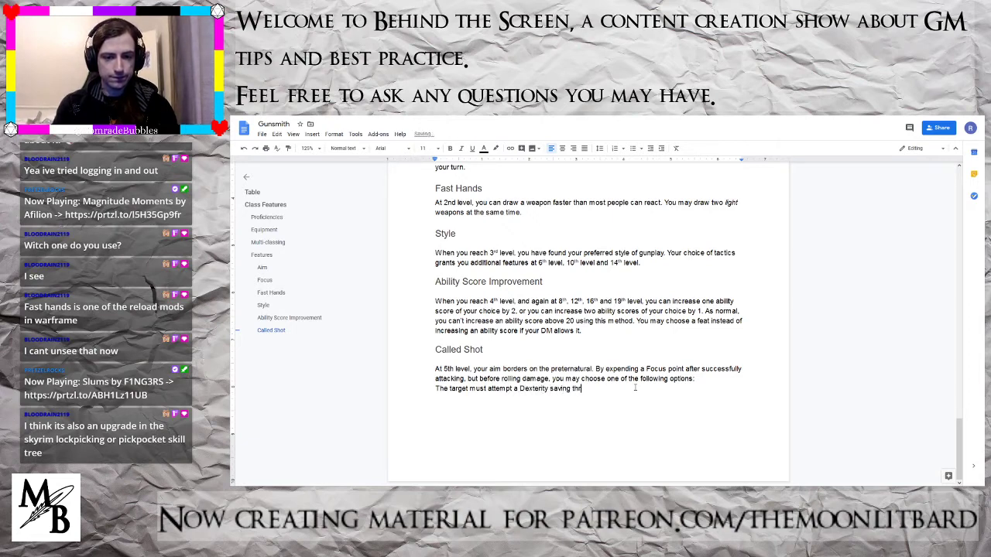
text(row)
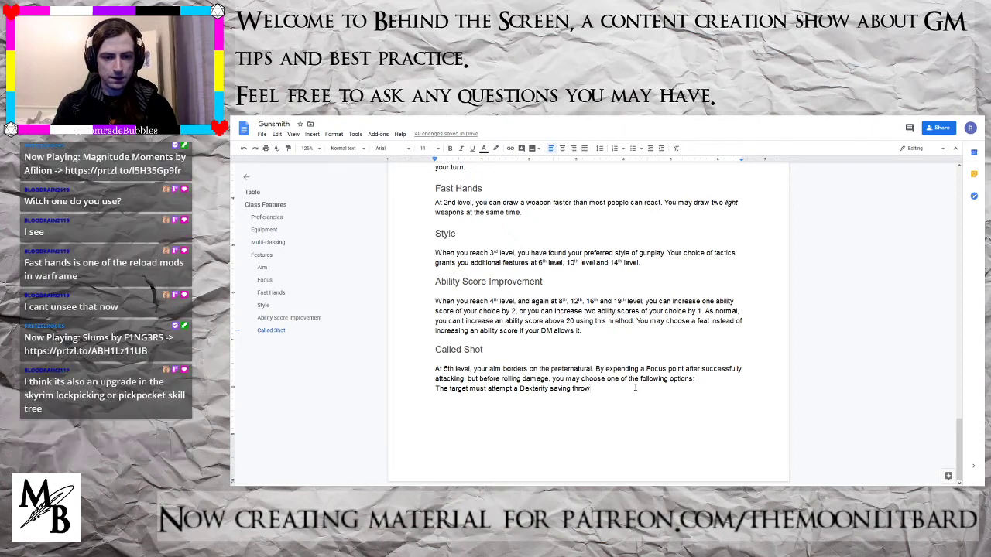
text( to)
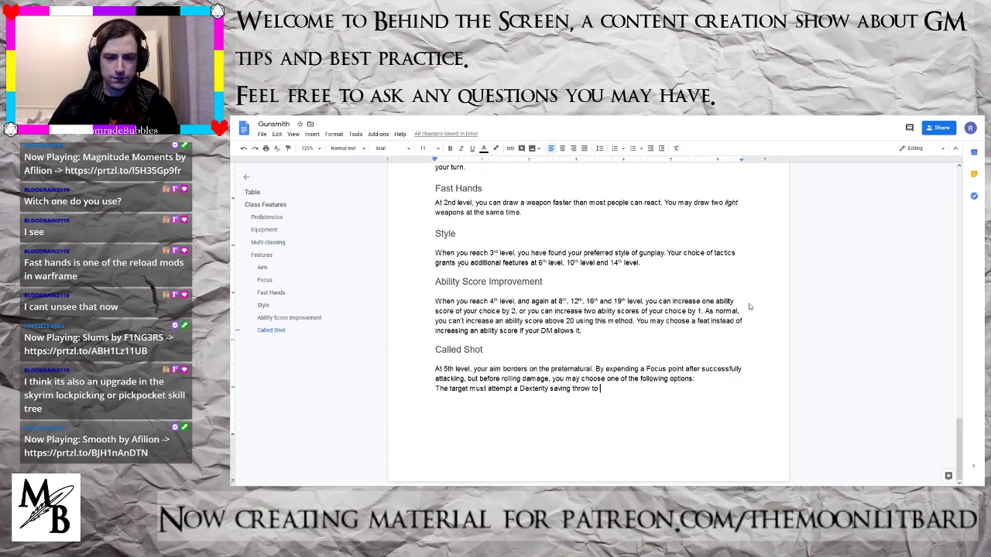
- Reword the first Called Shot option to read "The target must pass a Dexterity saving throw or be knocked prone."
double_click(503, 389)
text(pass)
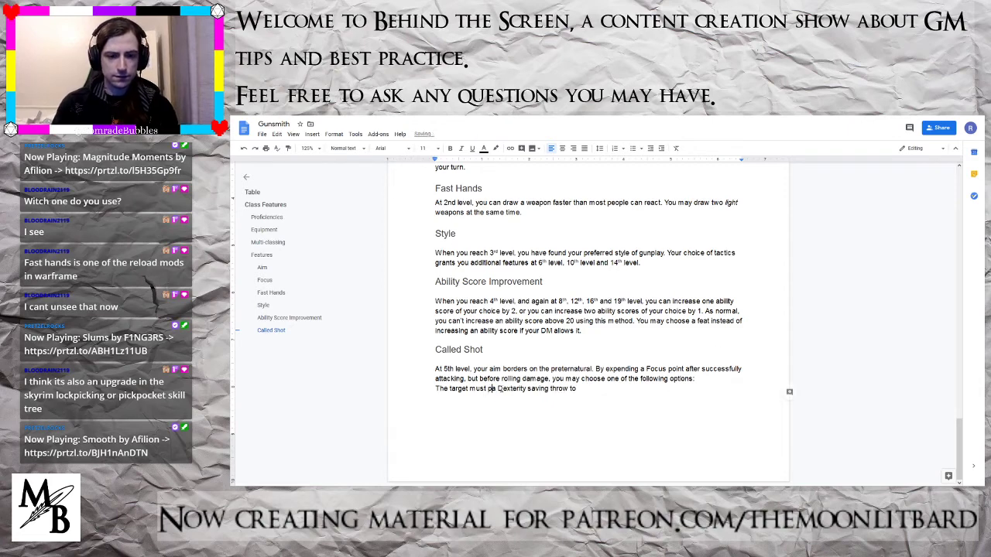
click(591, 390)
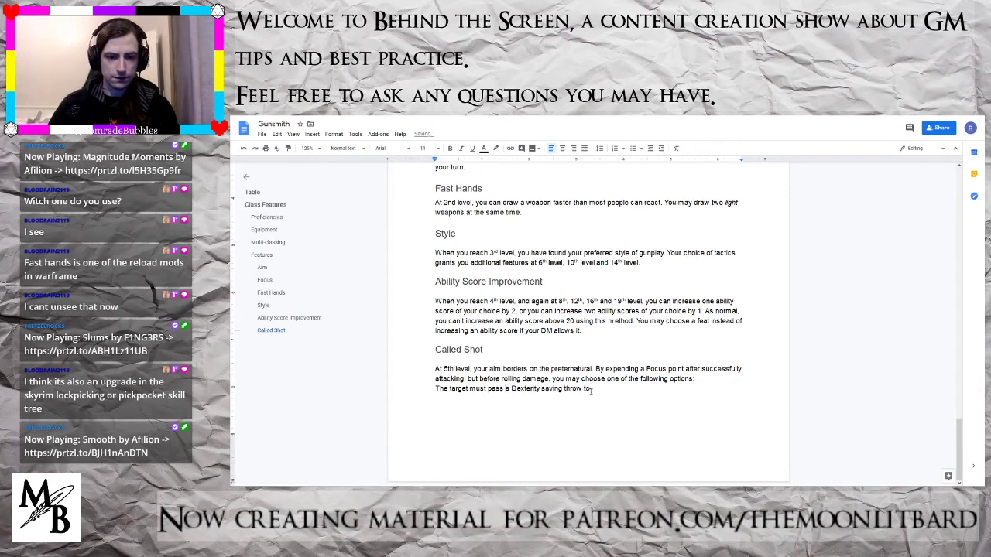
key(BackSpace)
key(BackSpace)
text(or be kno)
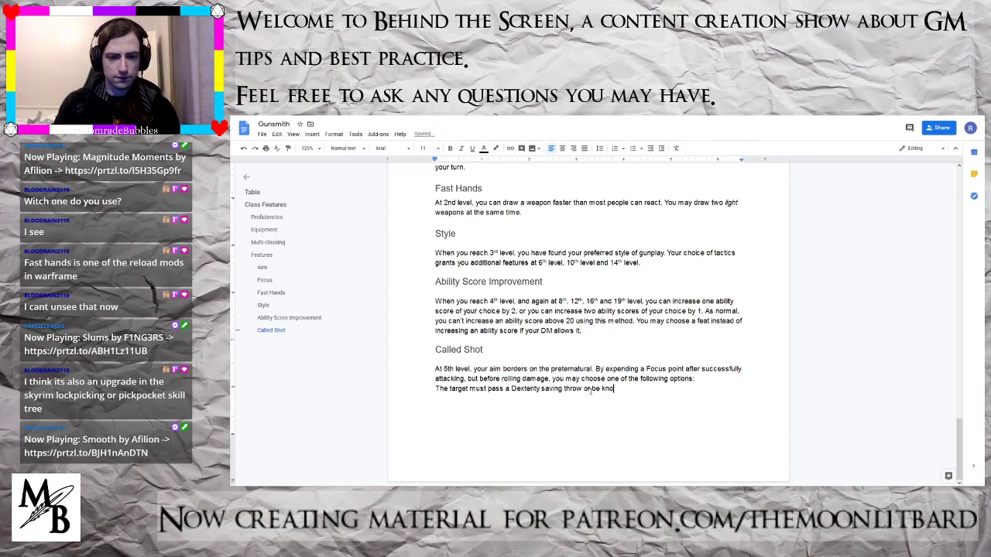
text(cked prone)
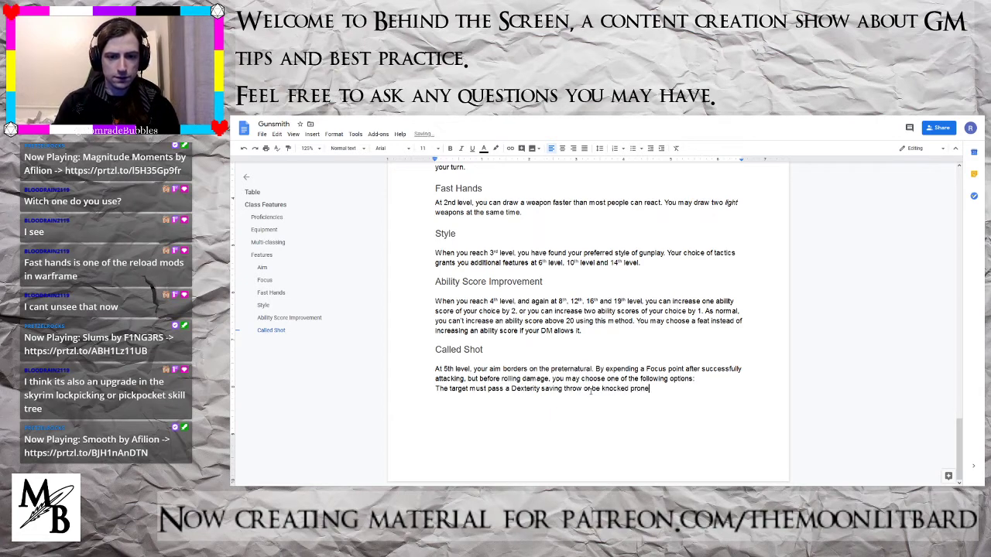
text(.)
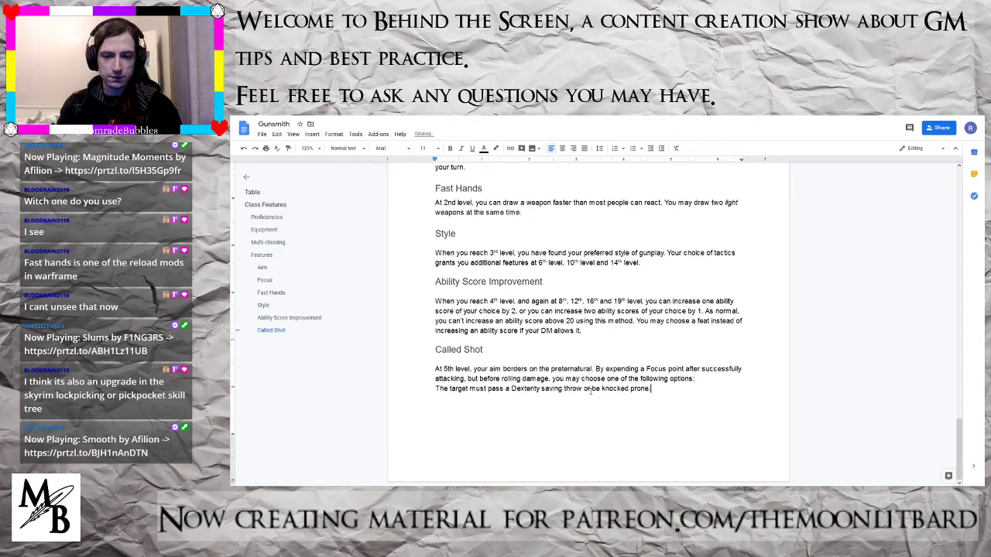
- Add the second Called Shot option on its own line: "The attack deals an extra 1 damage."
key(Return)
text(The at)
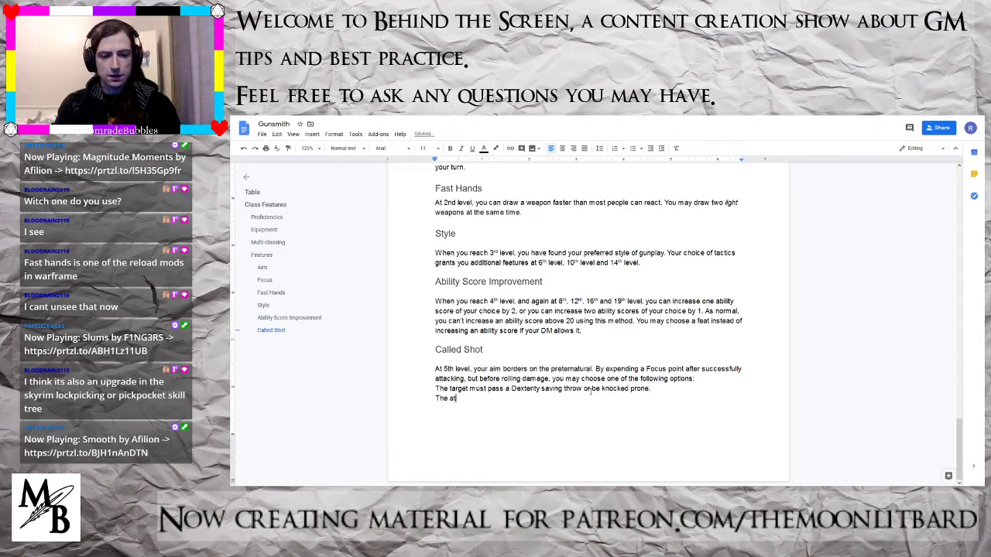
text(tack deals )
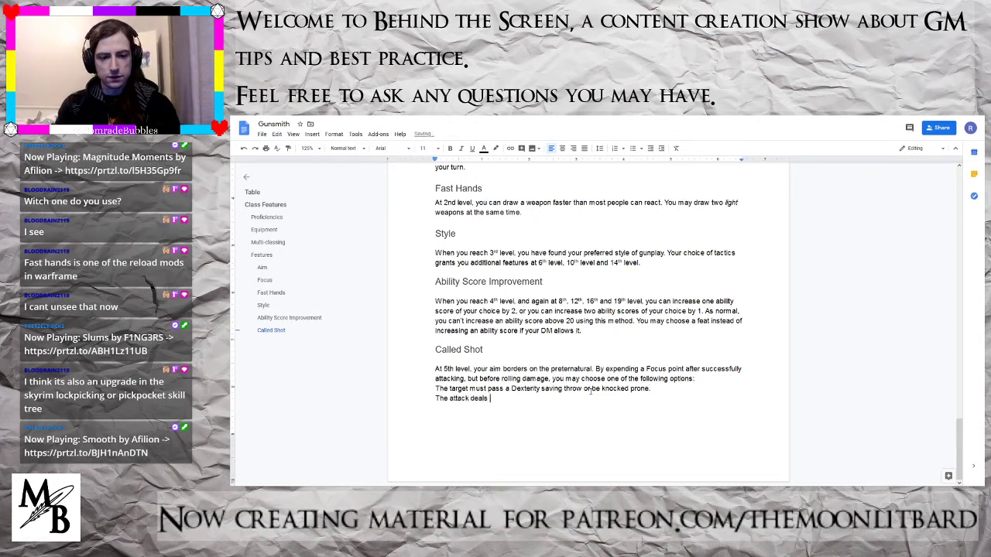
text(an extra )
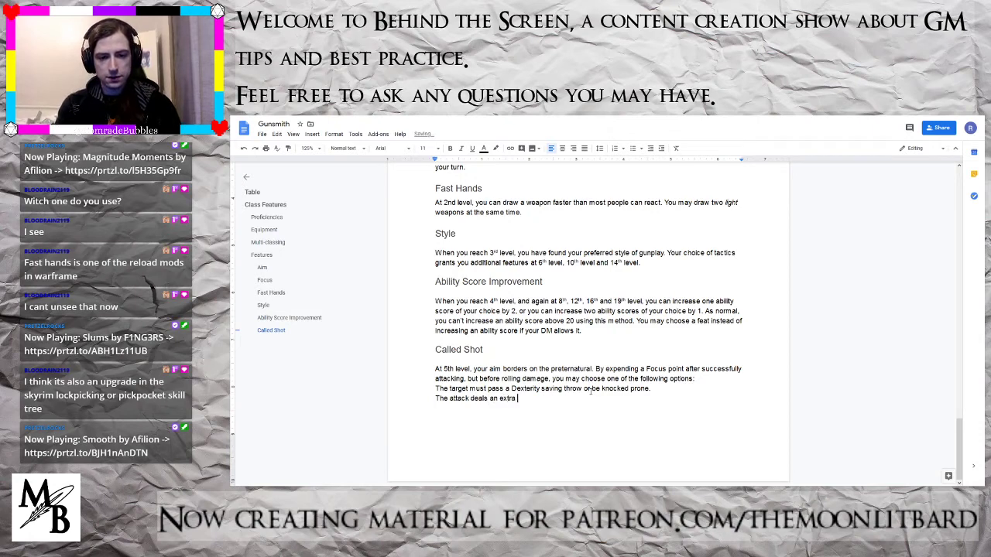
text(d2)
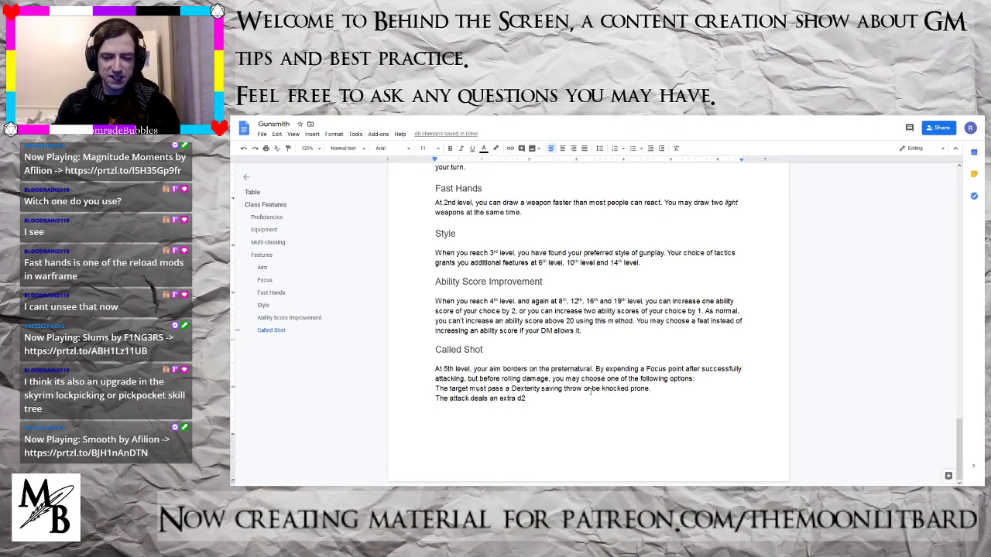
key(BackSpace)
key(BackSpace)
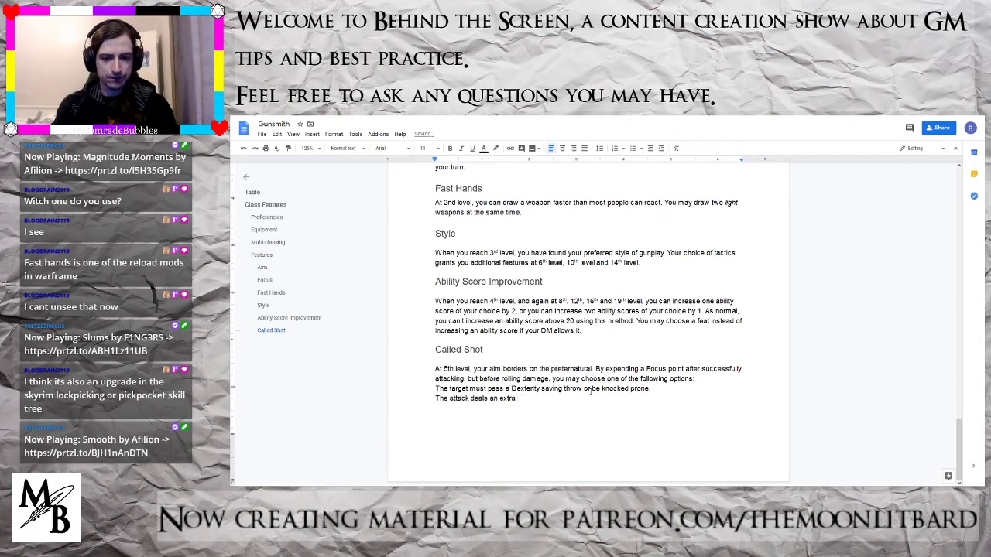
text(1)
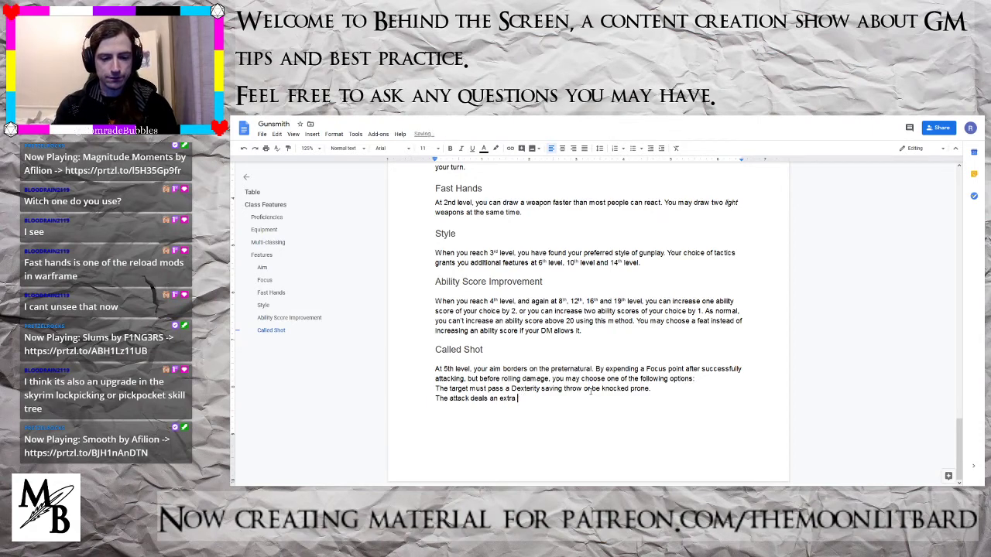
text( damage)
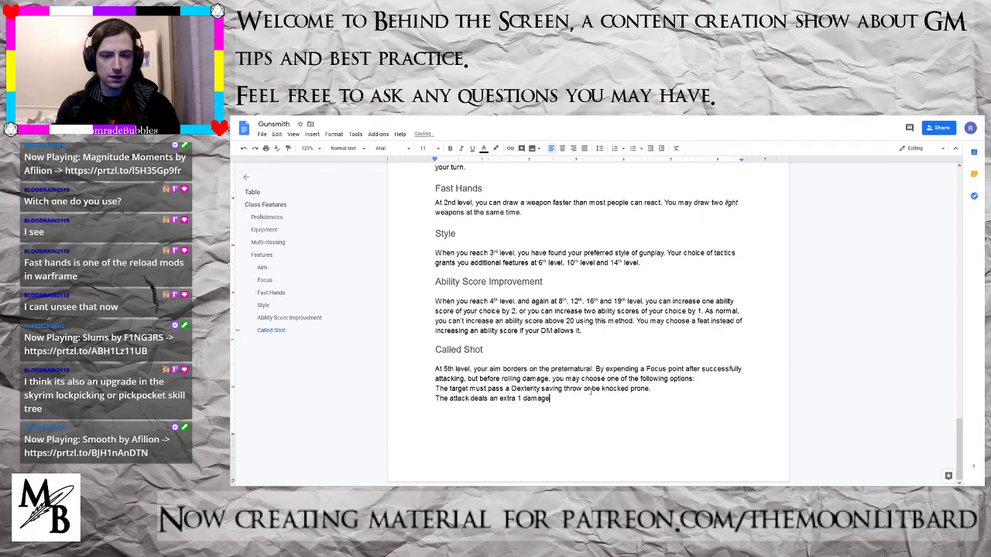
text(.)
key(Return)
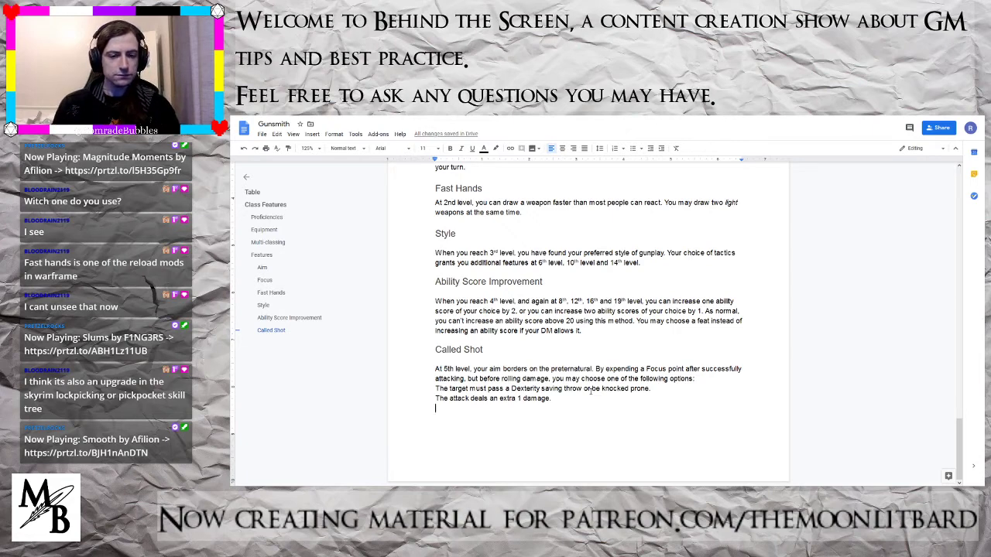
- Change the extra damage in the second Called Shot option to 1d4 and start a new line below it
click(521, 398)
text(d4)
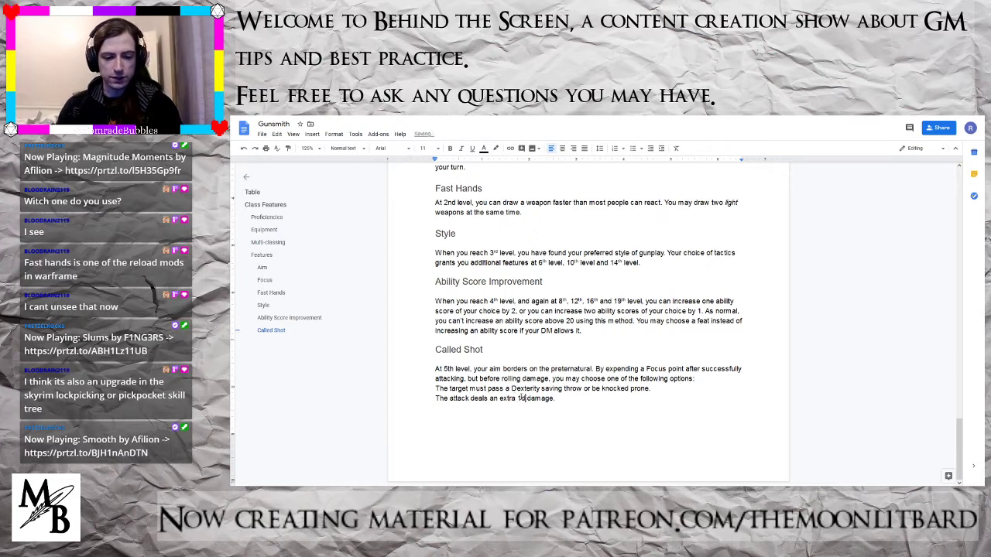
click(568, 395)
key(Return)
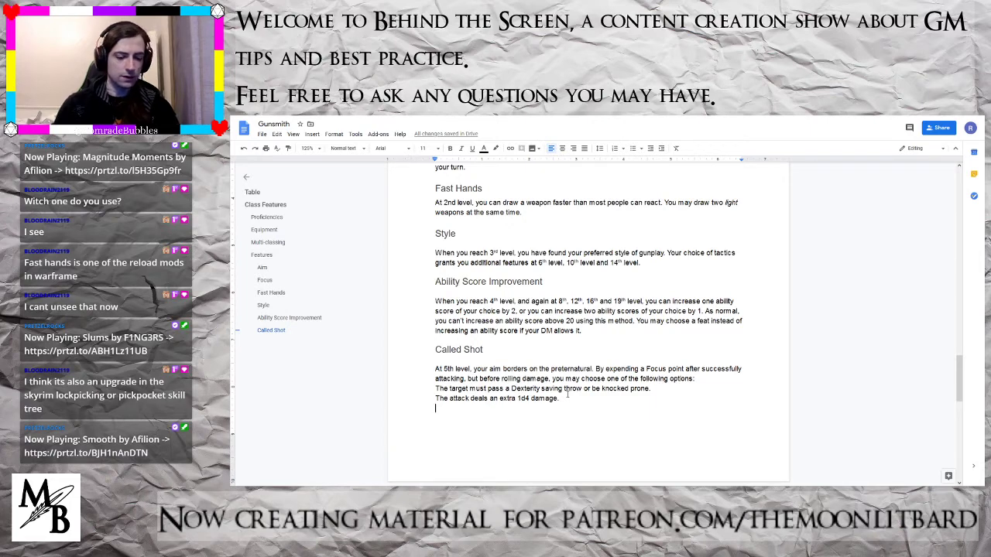
- Begin the third Called Shot option with "The attack deals no damage but the target must move"
text(Teh a)
key(BackSpace)
key(BackSpace)
key(BackSpace)
key(BackSpace)
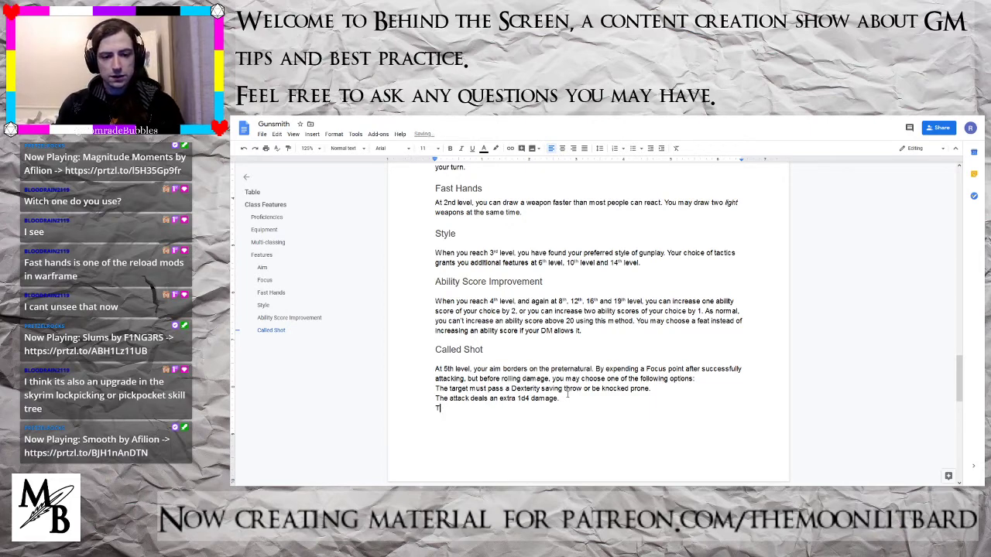
text(he attack dea)
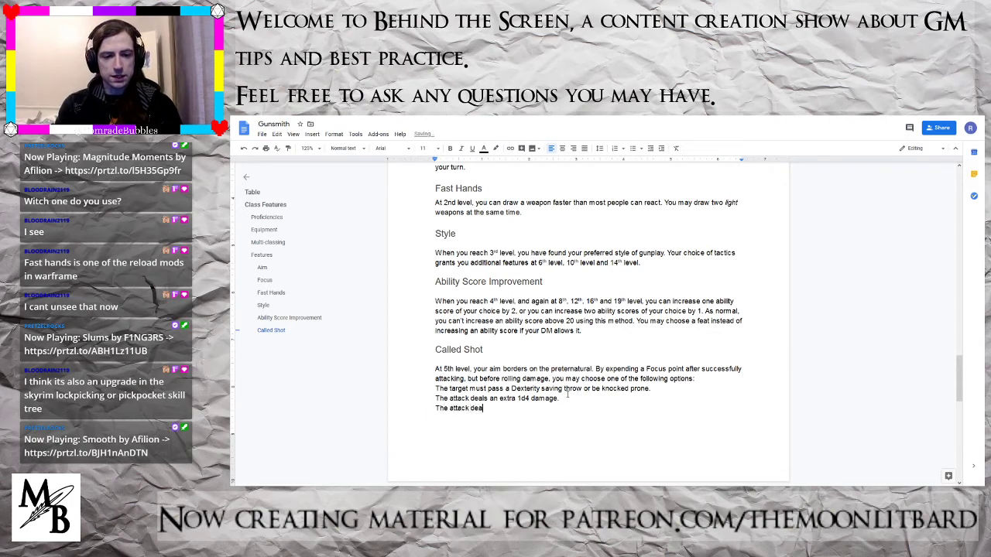
text(ls no damag)
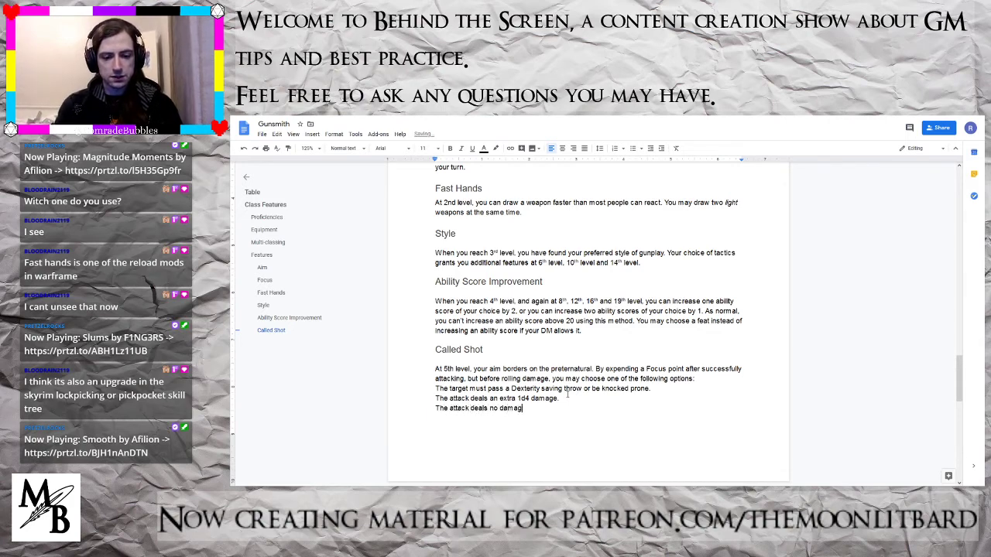
text(e but the)
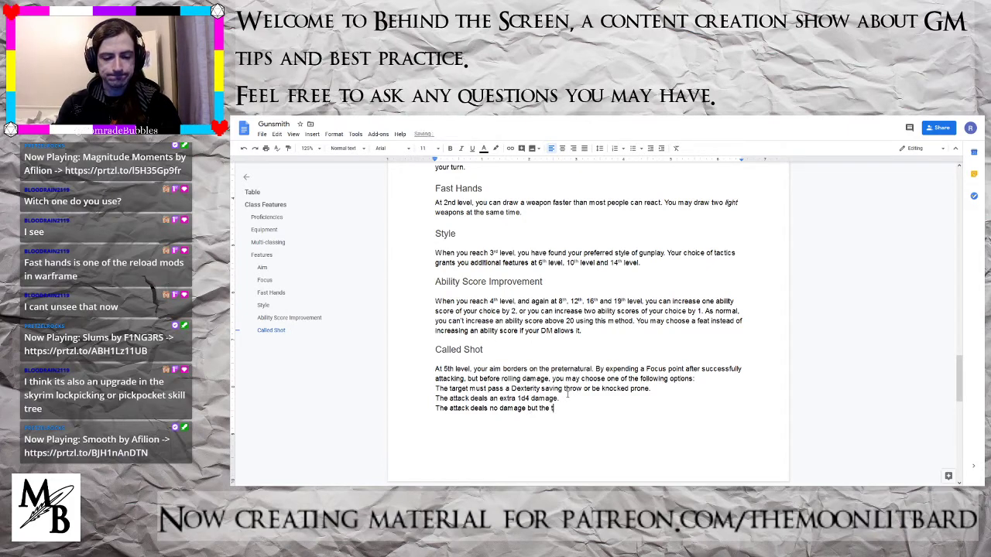
text(target )
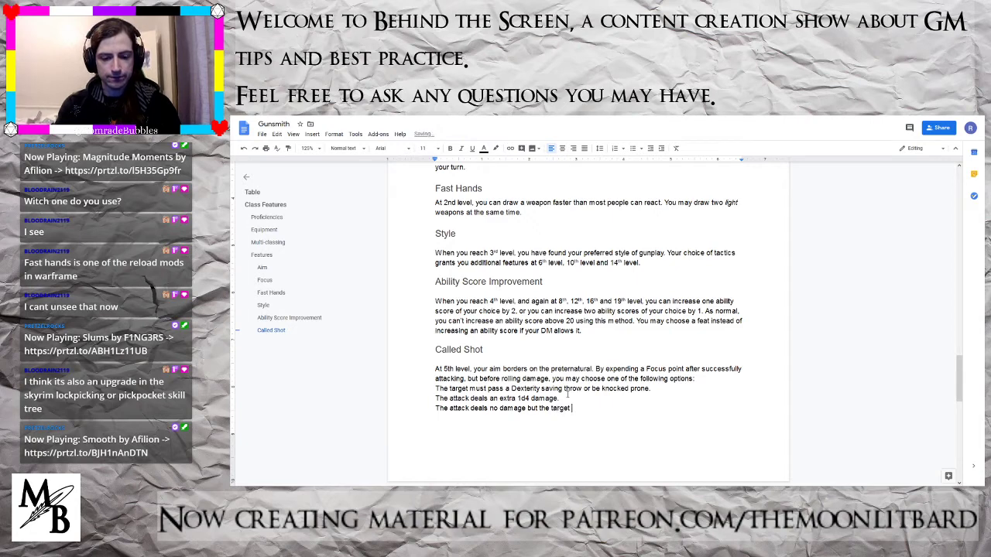
text(must move )
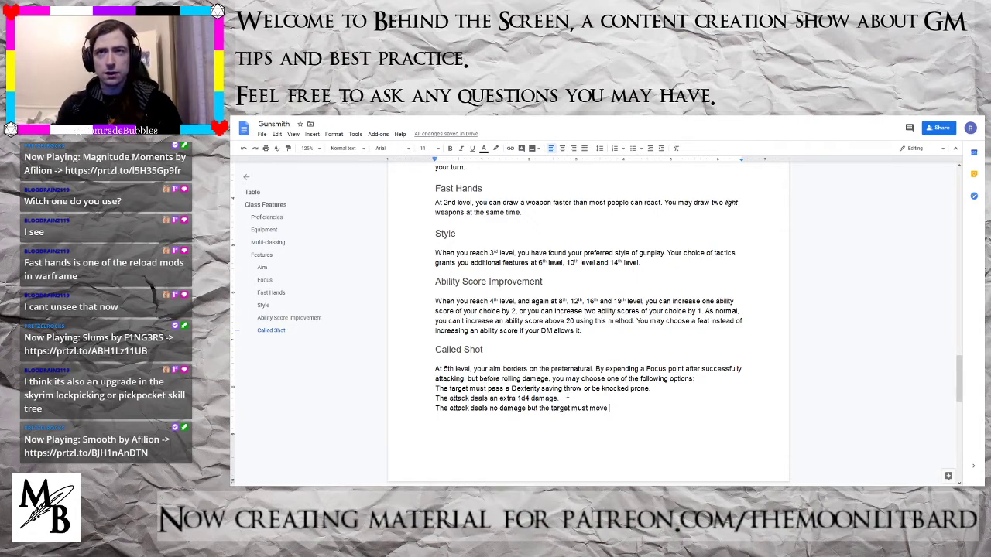
text(up to 1)
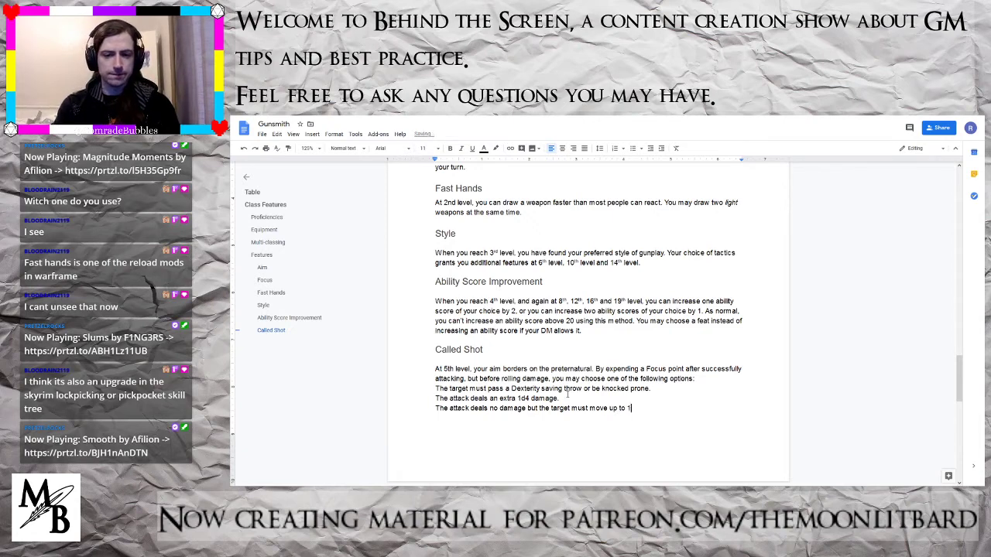
text(0 feet towards)
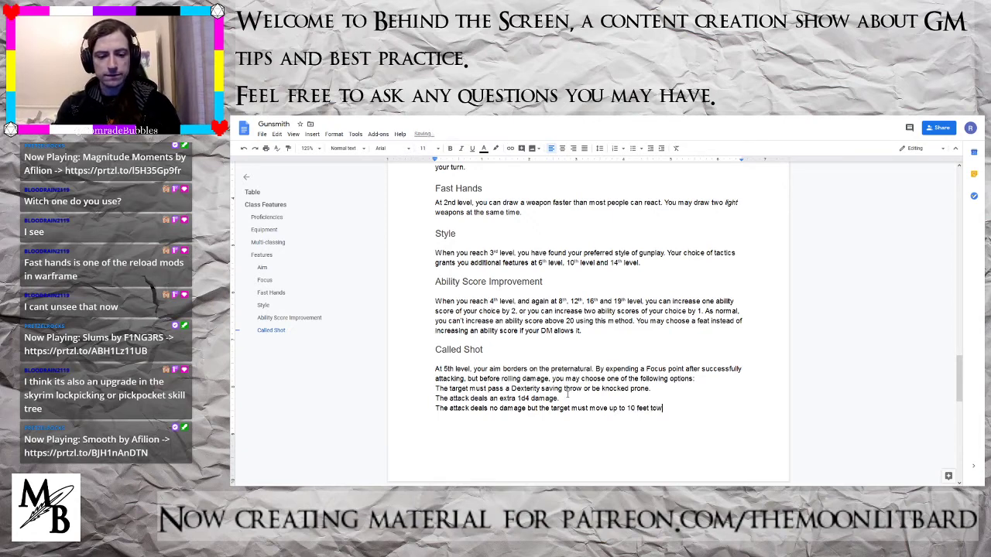
key(BackSpace)
key(BackSpace)
key(BackSpace)
key(BackSpace)
key(BackSpace)
key(BackSpace)
key(BackSpace)
key(BackSpace)
key(BackSpace)
key(BackSpace)
key(BackSpace)
key(BackSpace)
key(BackSpace)
key(BackSpace)
key(BackSpace)
key(BackSpace)
key(BackSpace)
key(BackSpace)
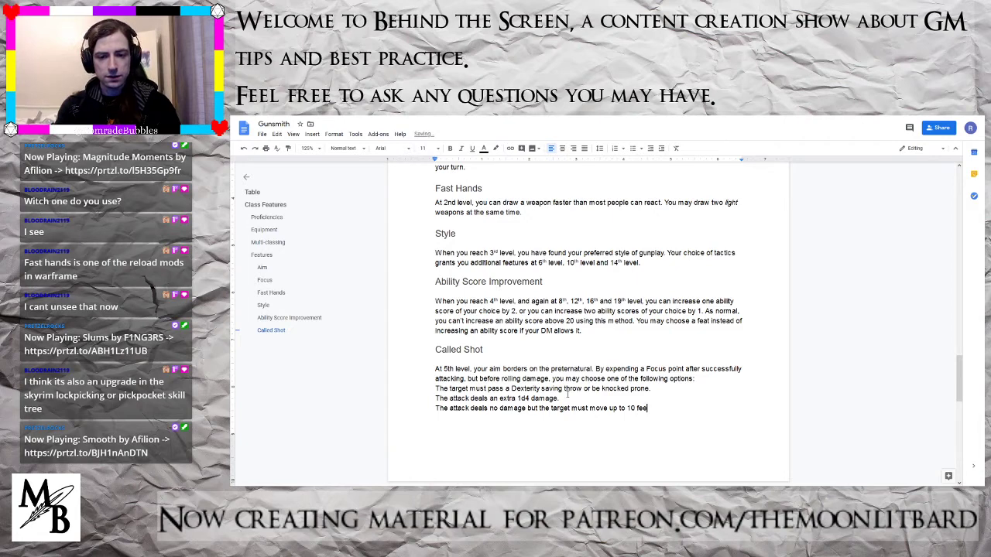
key(BackSpace)
key(BackSpace)
key(BackSpace)
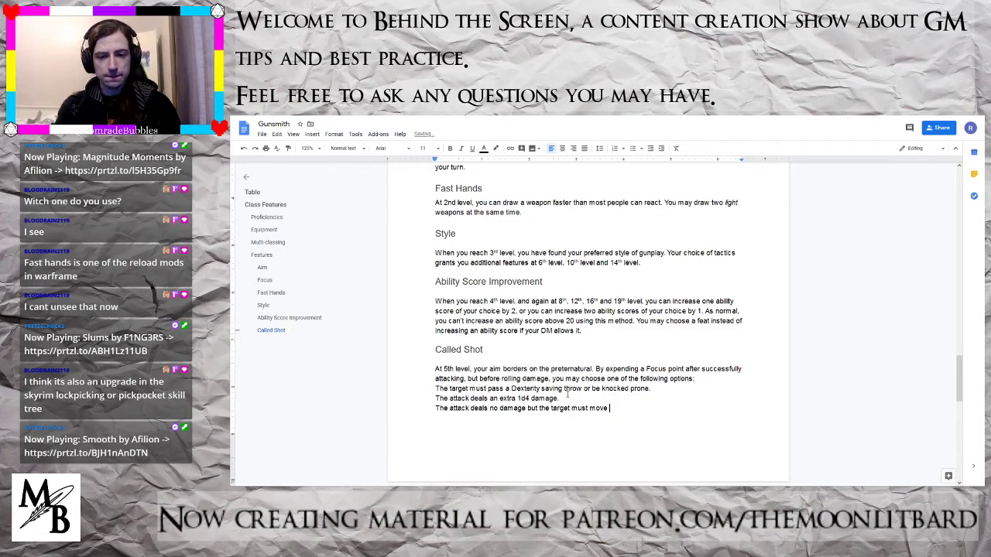
- Complete the third Called Shot option with "10 feet towards the nearest cover."
text(10 feet toward)
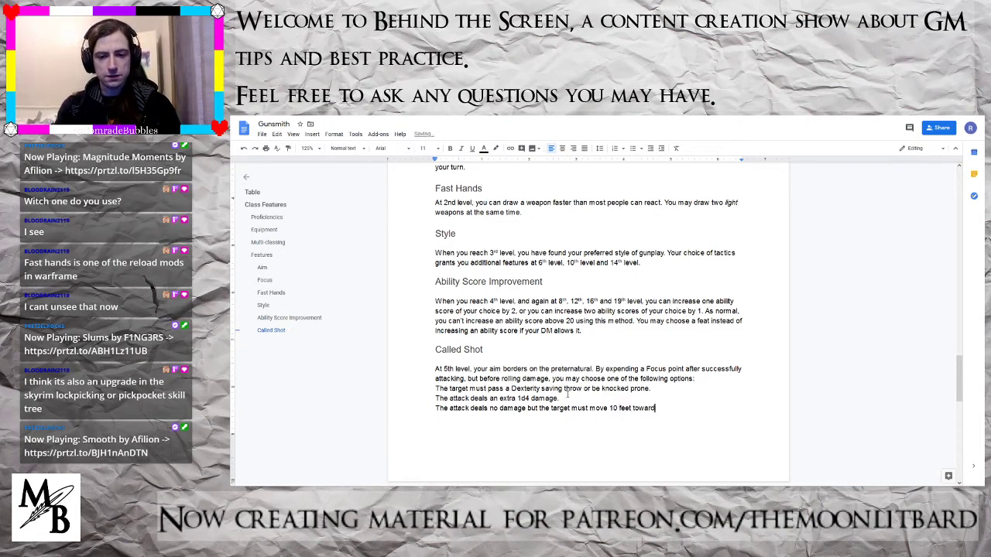
text(s the nearest cover.)
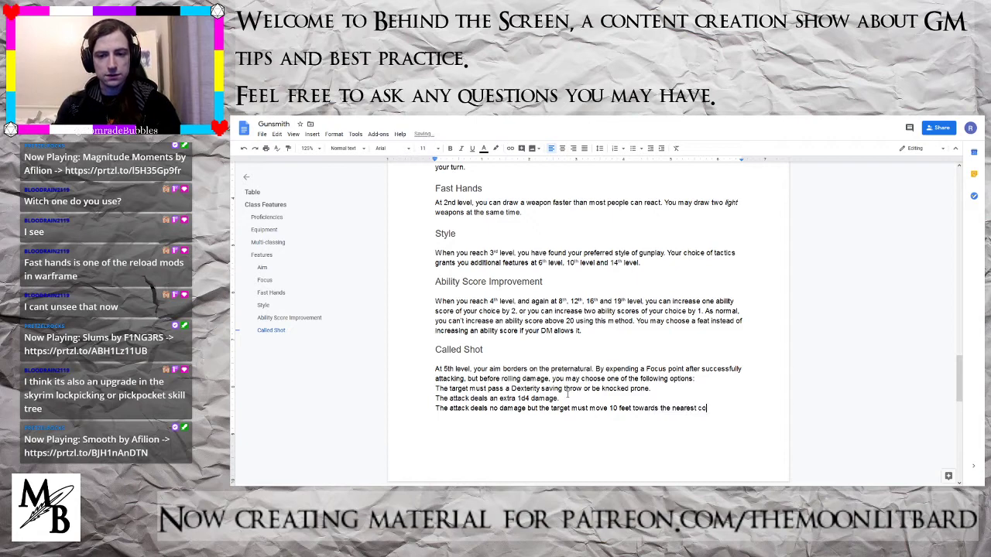
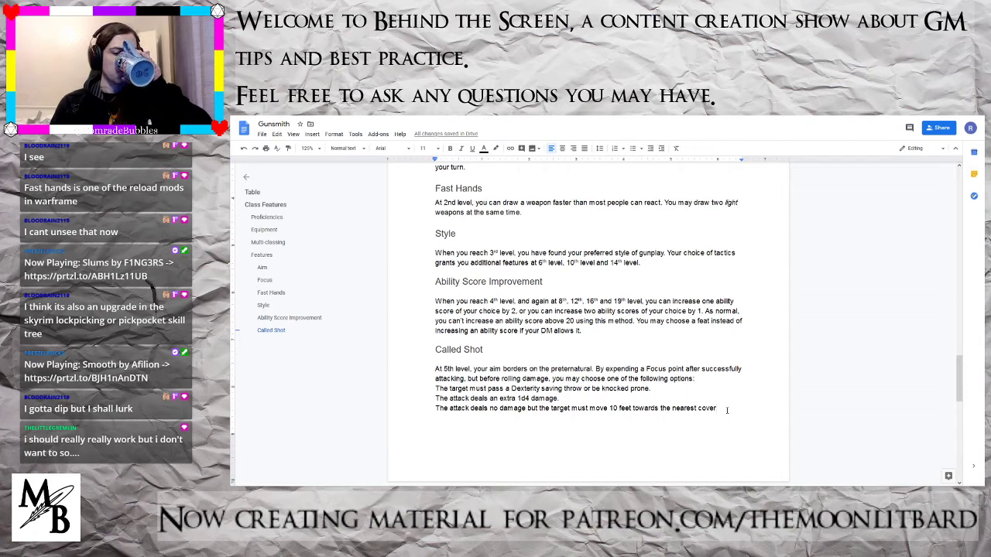
- Extend the third Called Shot option after "nearest cover" with ", provoking attacks of opportunity as normal."
text(.)
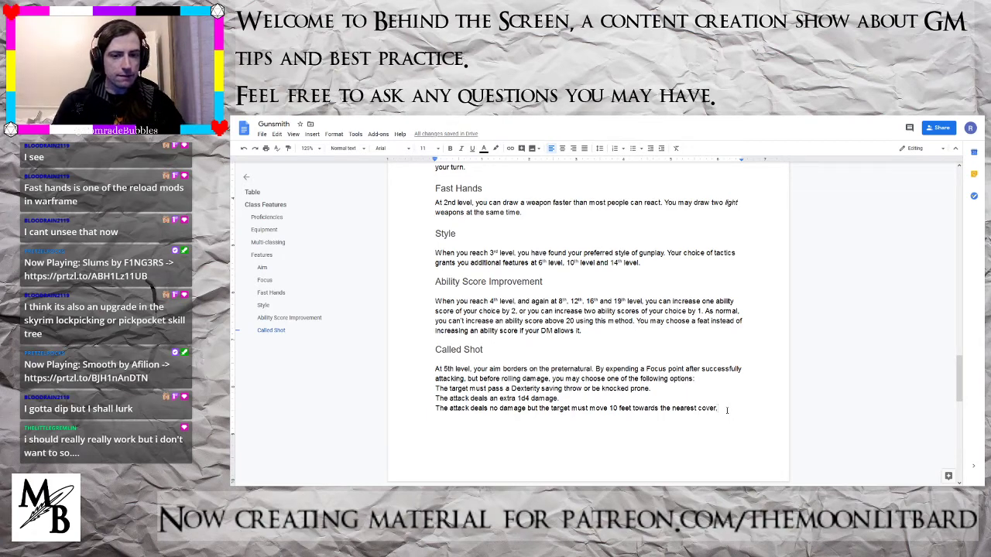
key(BackSpace)
text(, provok)
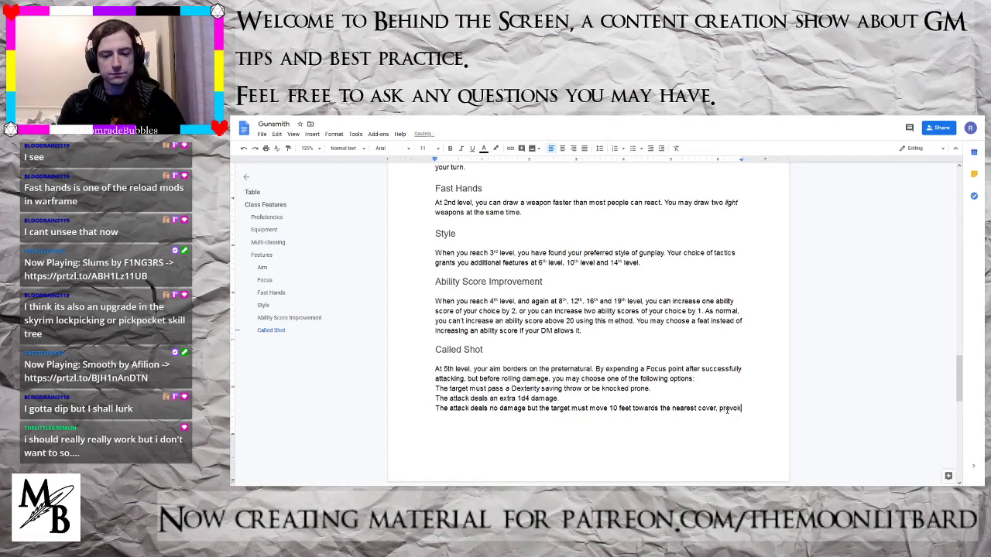
text(ing atta)
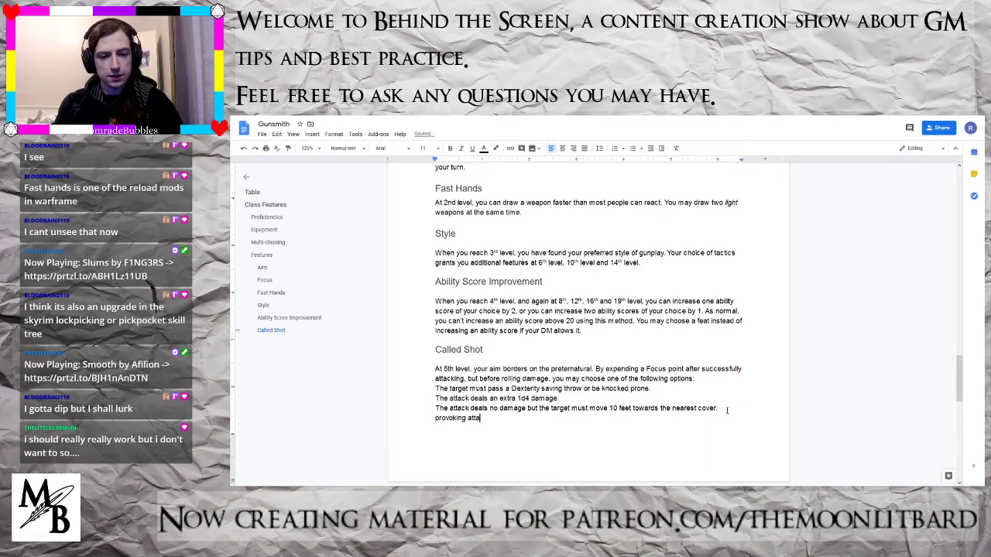
text(cks of oppo)
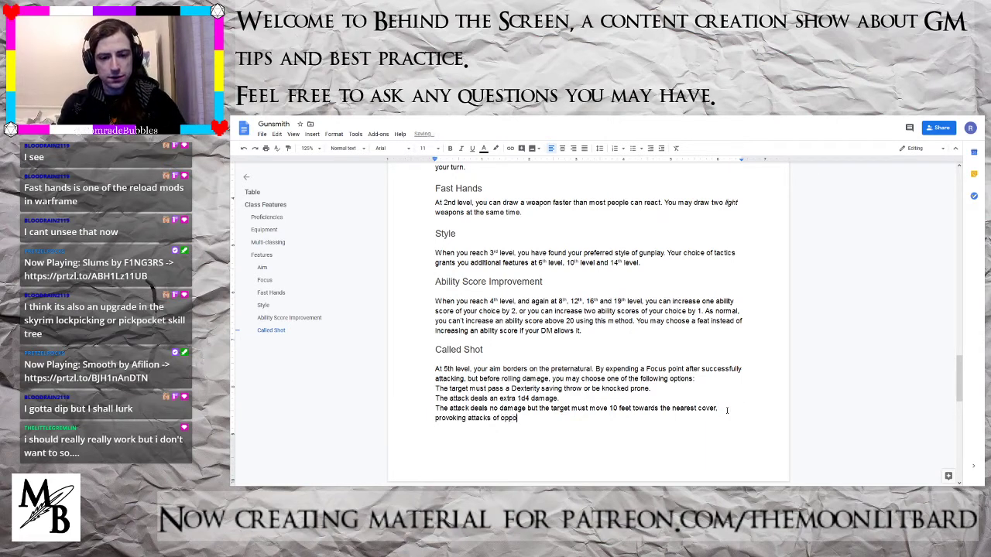
text(rtunity as n)
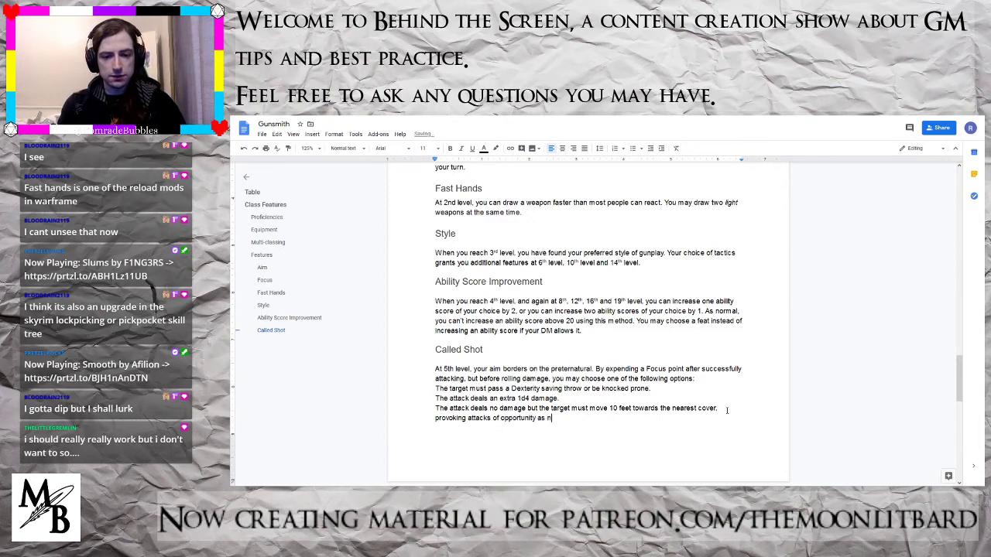
text(ormal.)
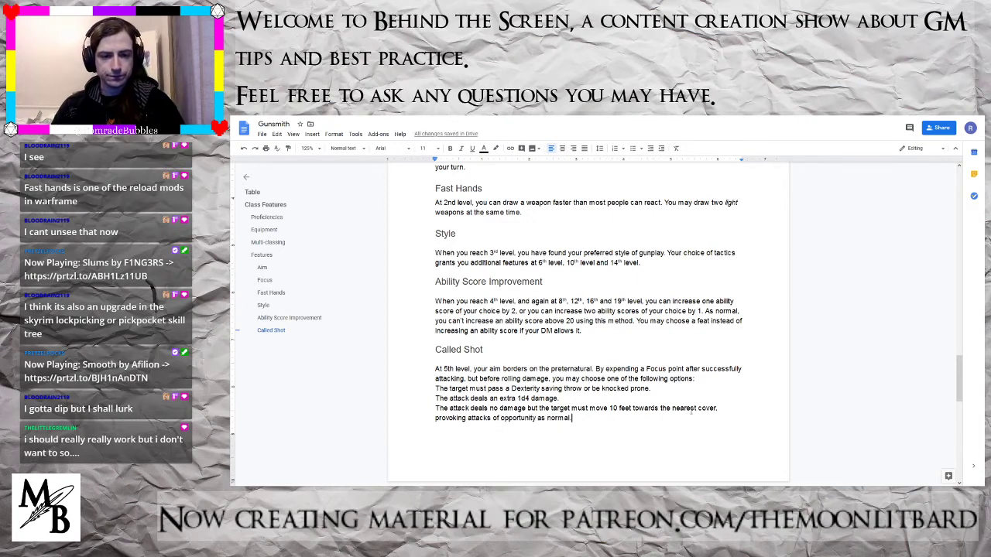
- Replace the level 7 feature in the class table with "Iron Hands"
click(254, 193)
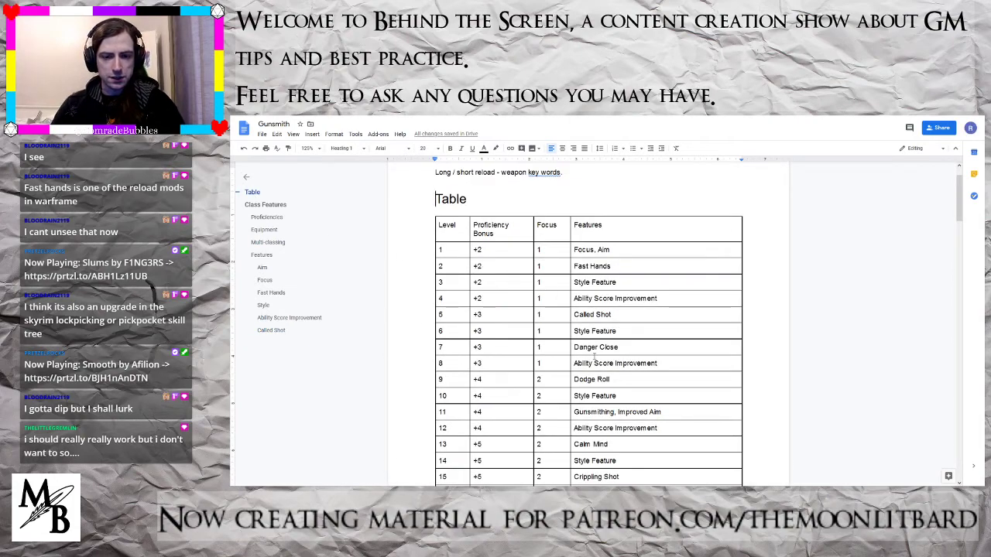
click(272, 331)
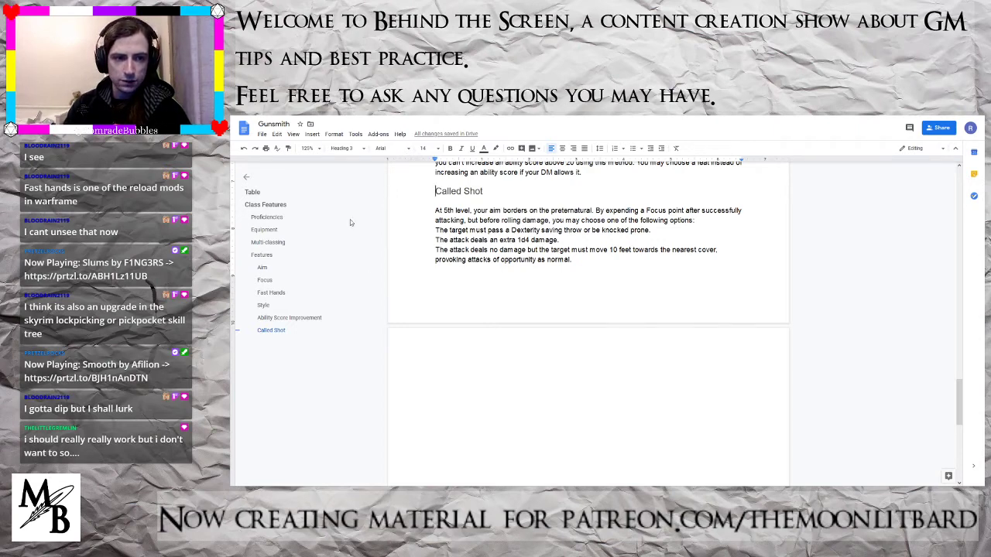
click(252, 192)
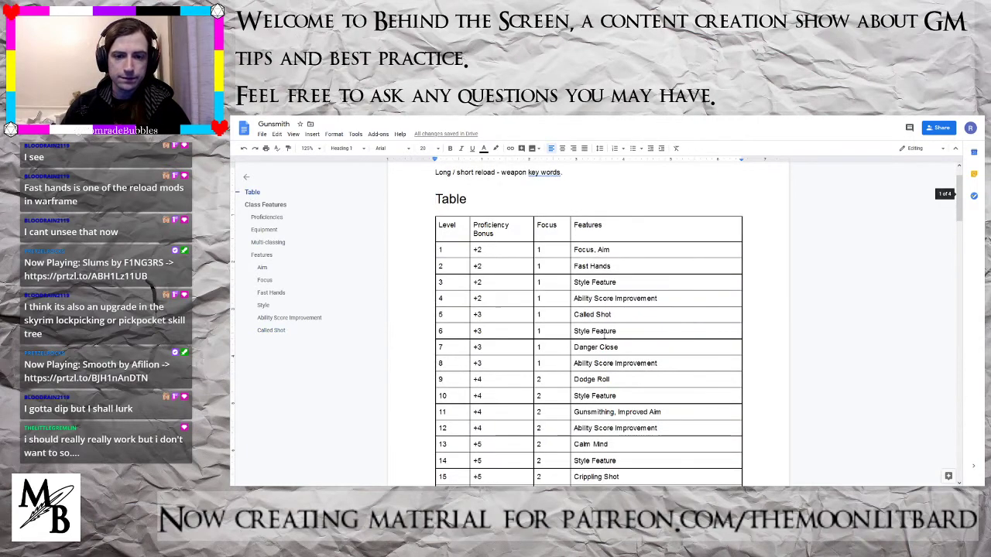
drag(631, 346, 574, 348)
text(Tron Hands)
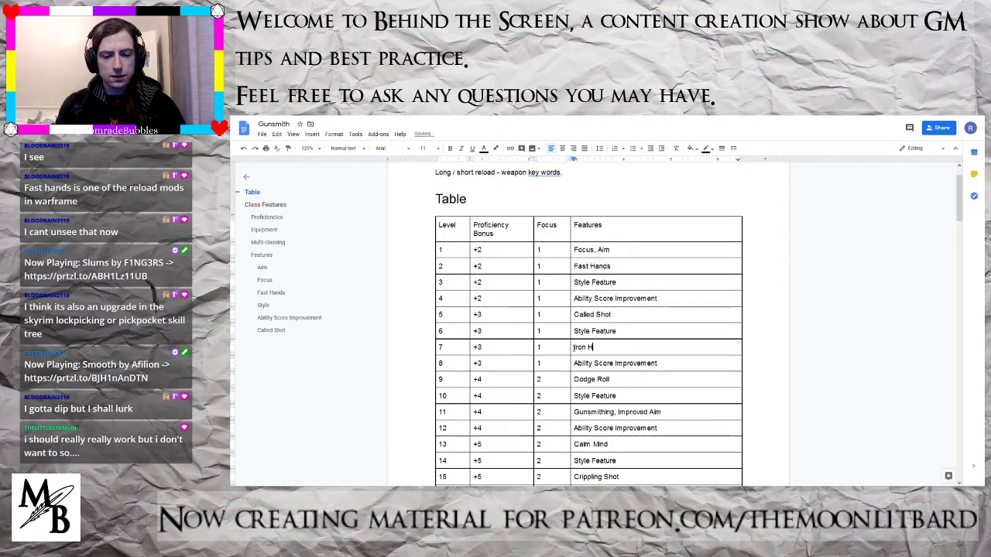
- Insert a page break after the Called Shot options and add the Heading 3 title "Iron Hands" with a new line below
click(271, 331)
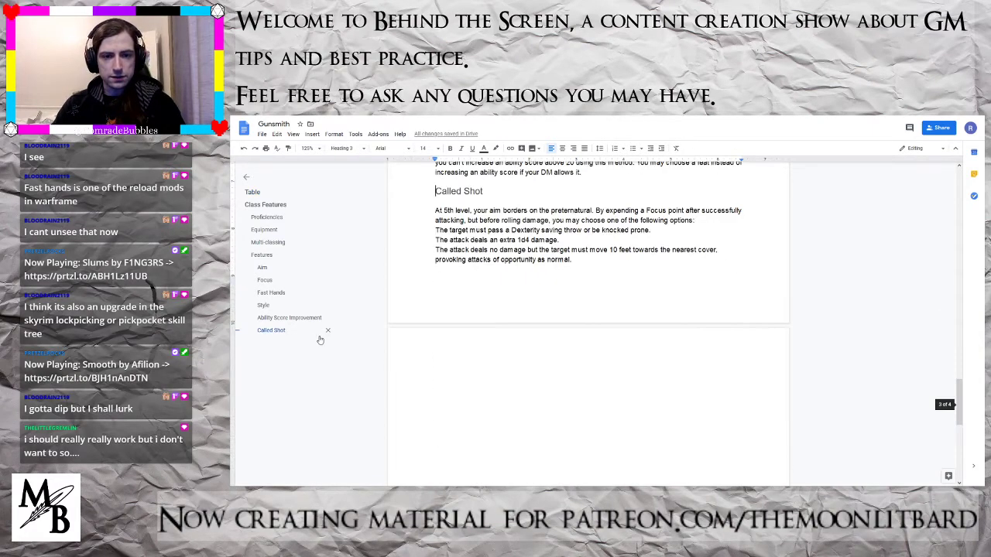
click(575, 275)
key(ctrl+Return)
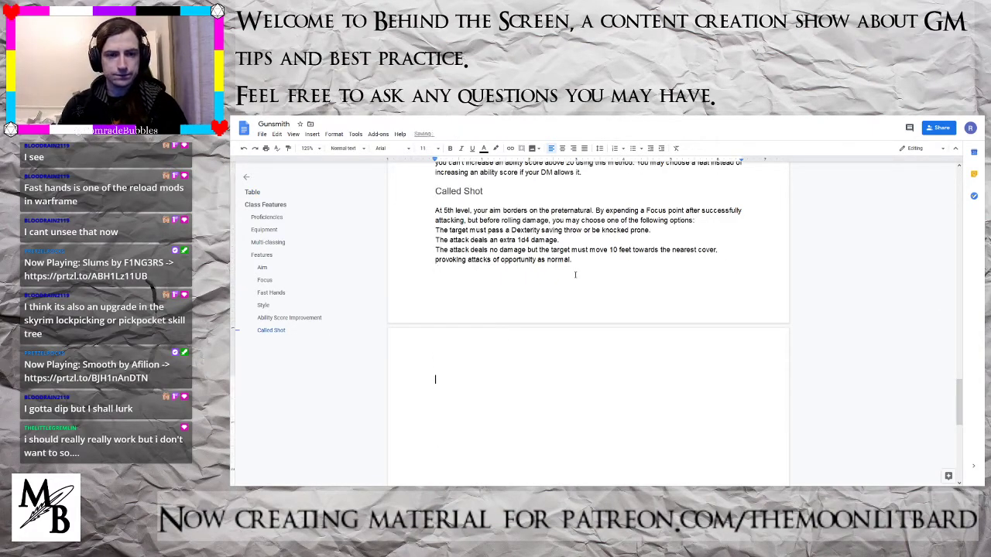
click(345, 148)
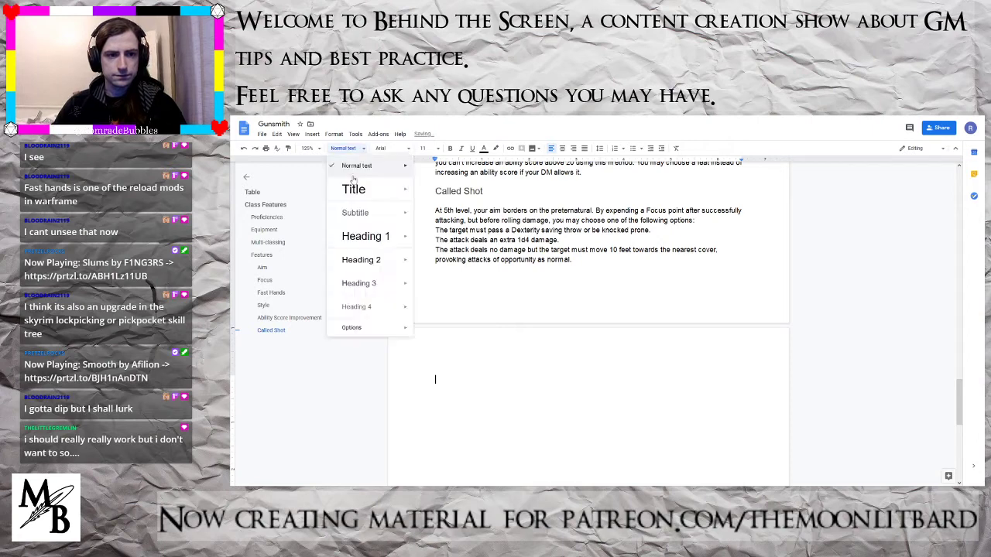
click(353, 282)
text(Iron Hands)
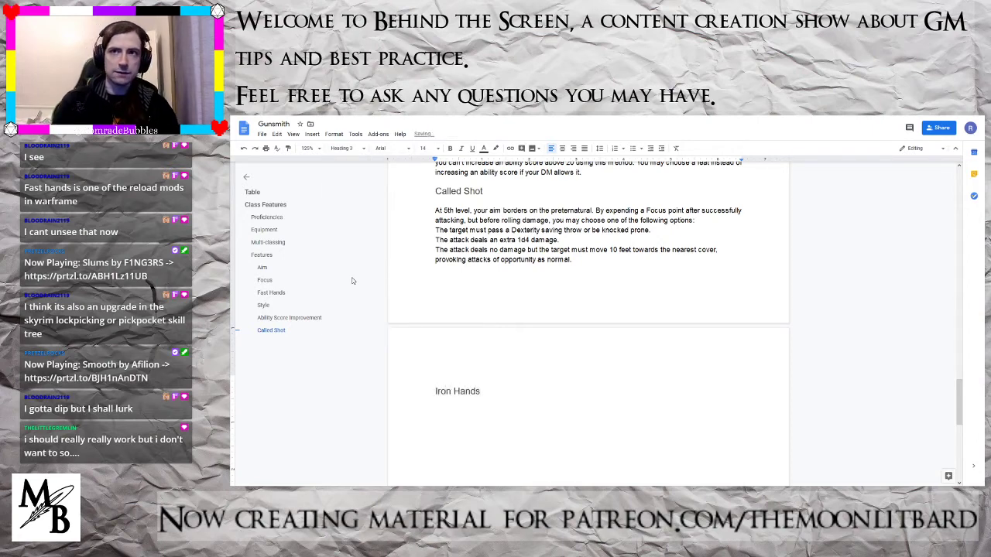
key(Return)
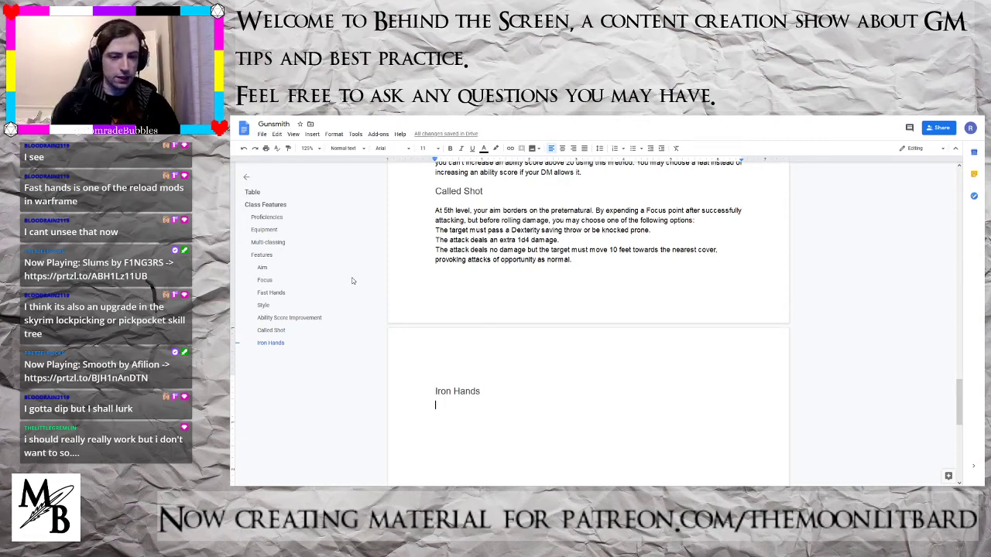
- Write the opening Iron Hands sentence: "At 7th level, your weapons are more than just instruments of ranged death."
text(At 7)
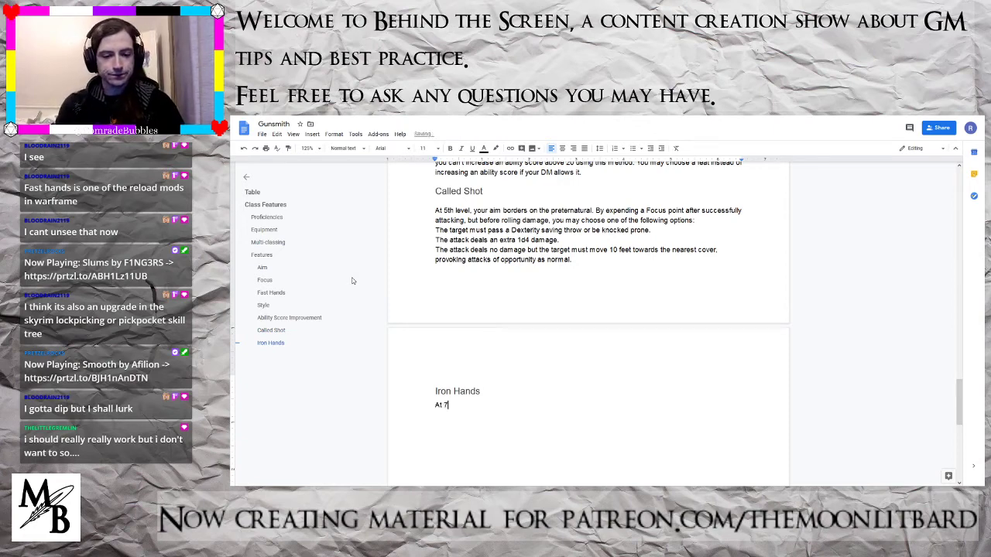
text(th level,)
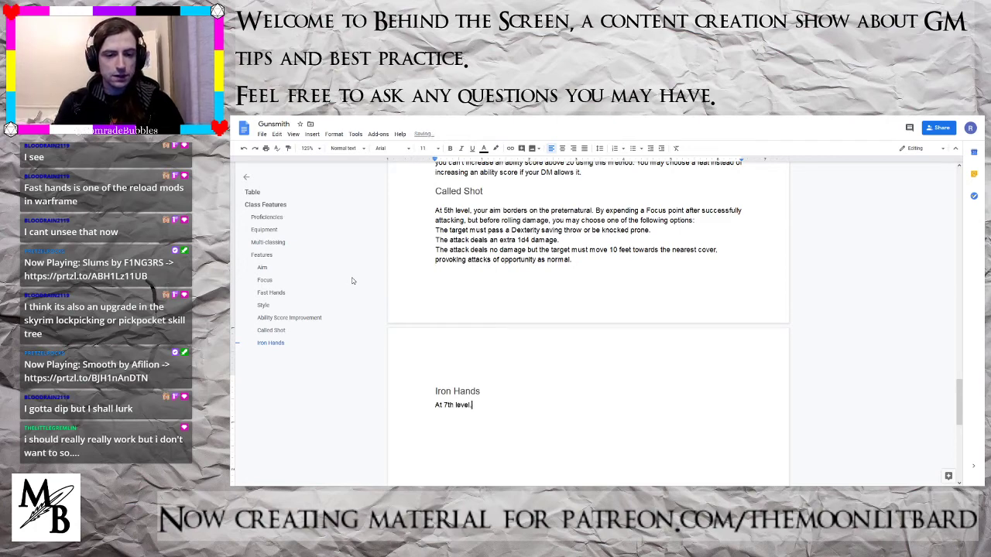
text( your )
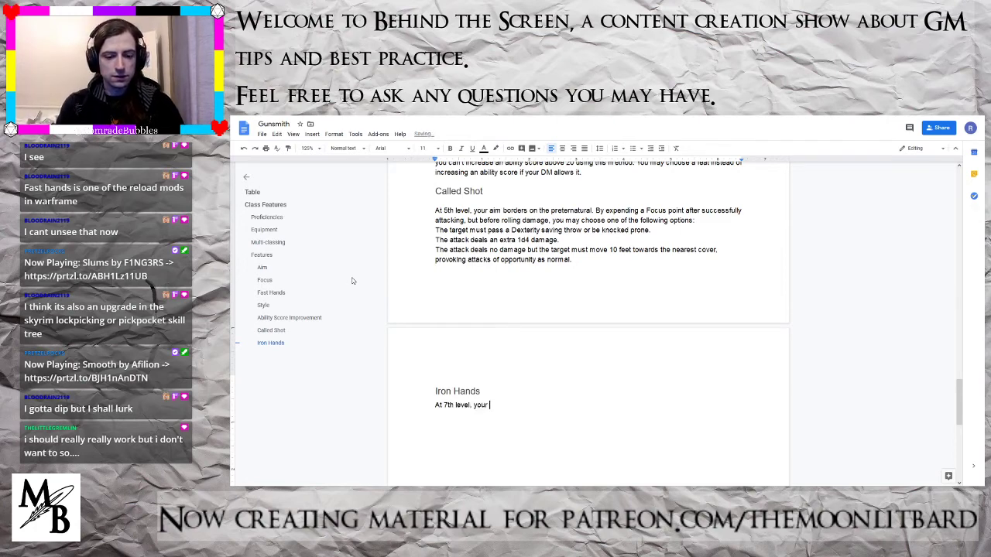
text(weapons ar)
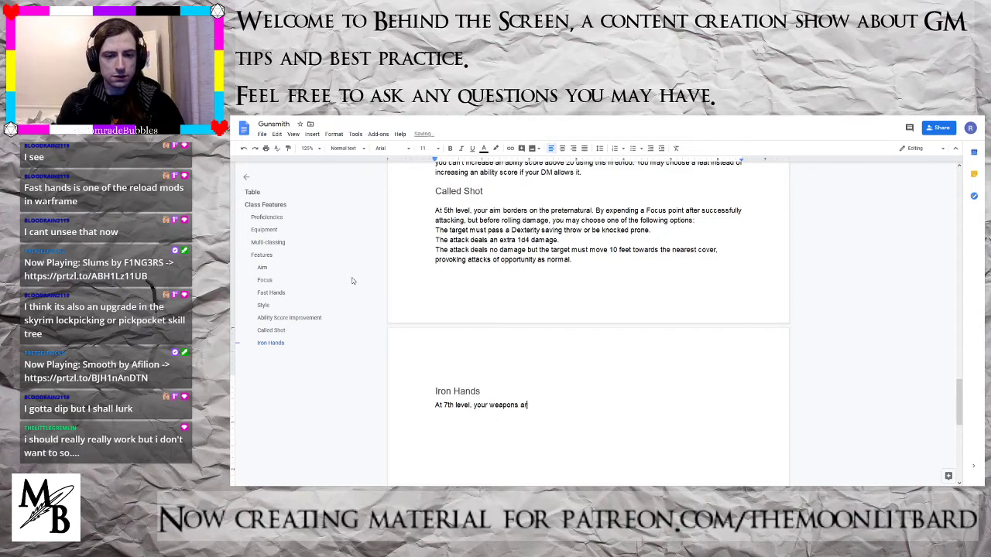
text(e more than j)
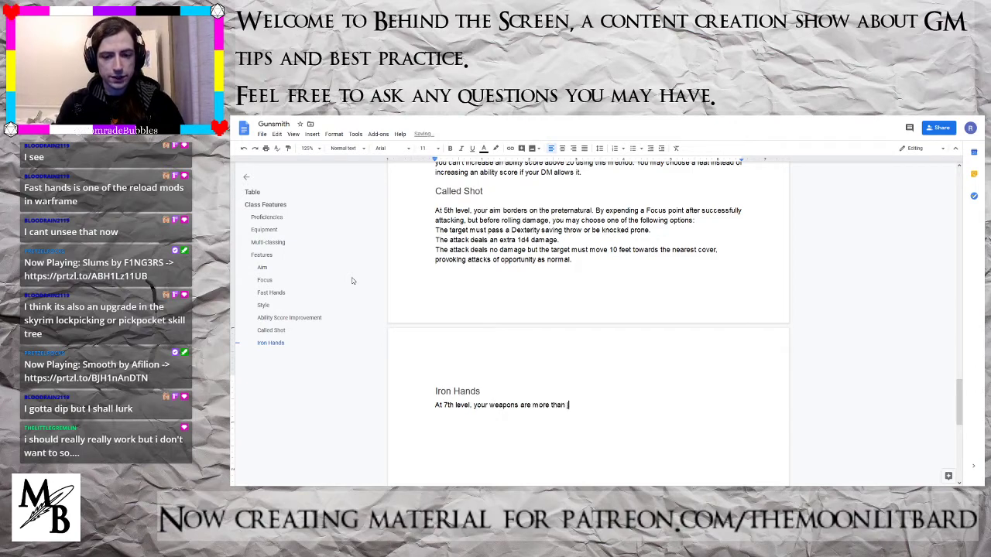
text(ust instrumet)
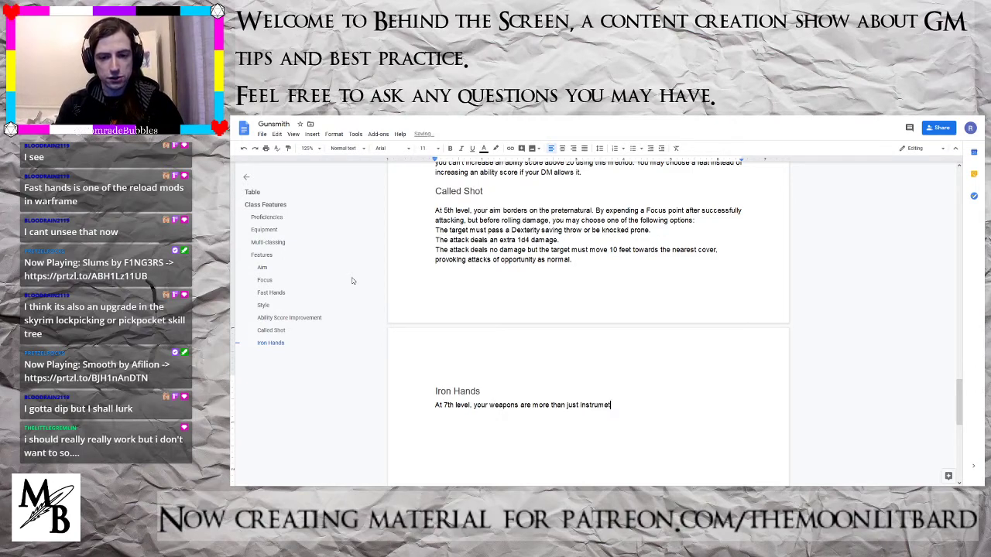
key(BackSpace)
text(nts of ran)
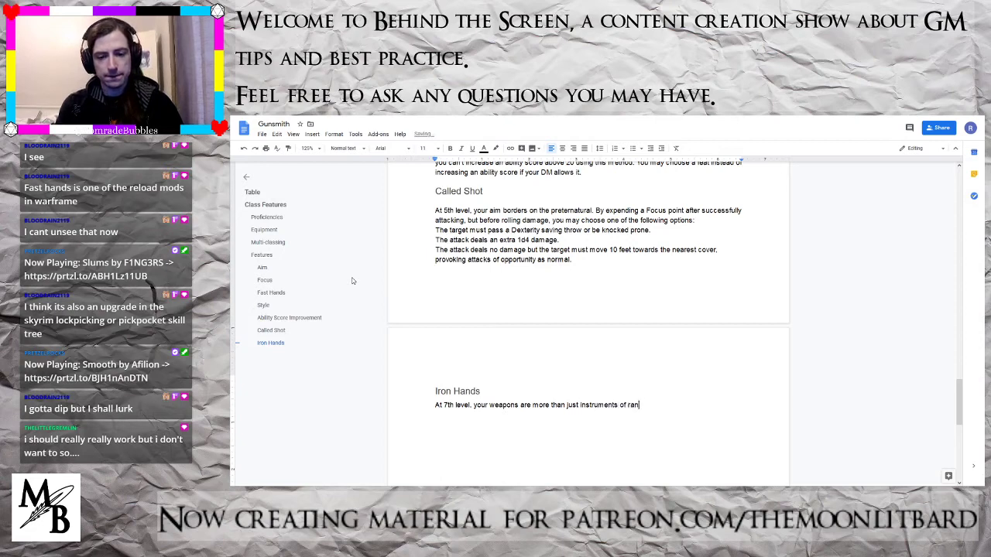
text(ged death.)
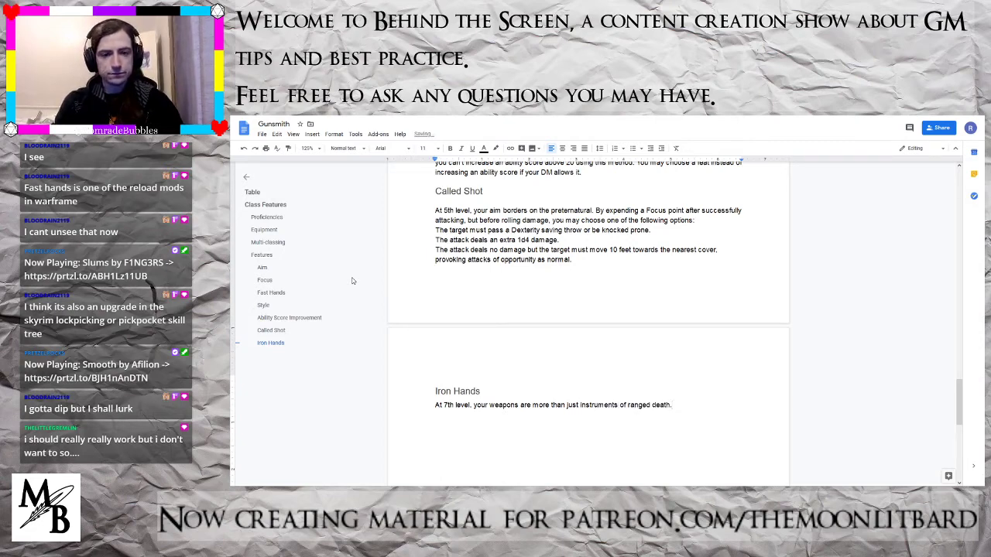
- Add the second Iron Hands sentence: "You may use your guns to make melee attacks."
text( You may y)
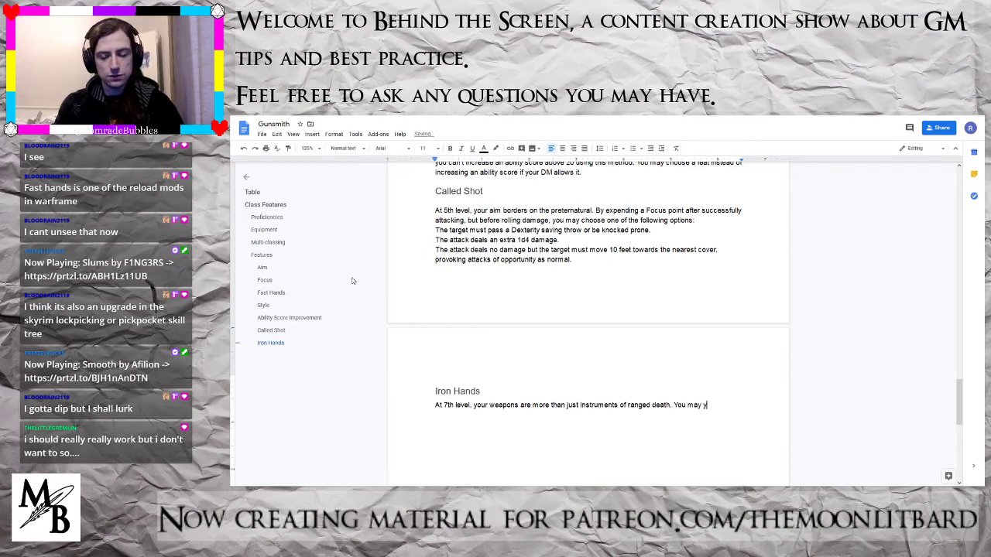
key(BackSpace)
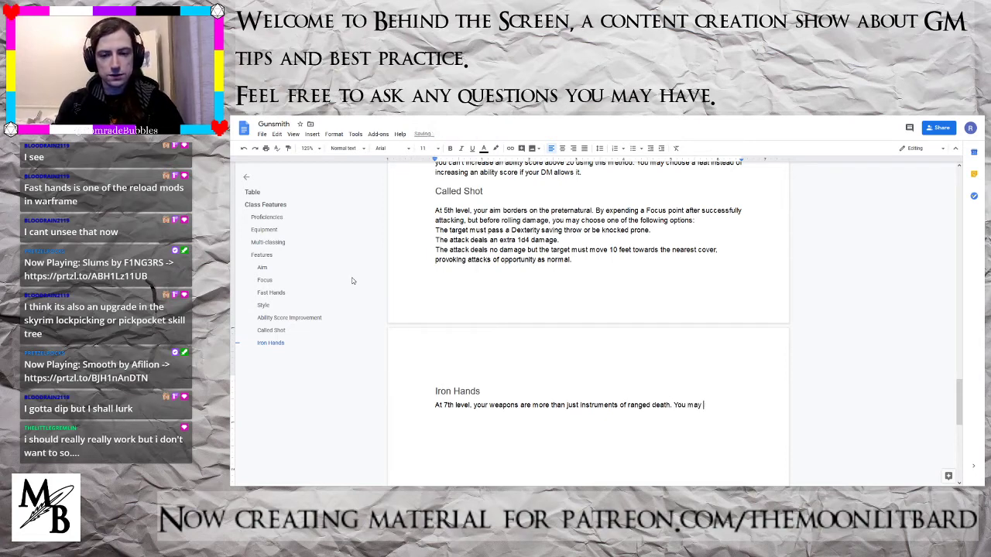
text(use your )
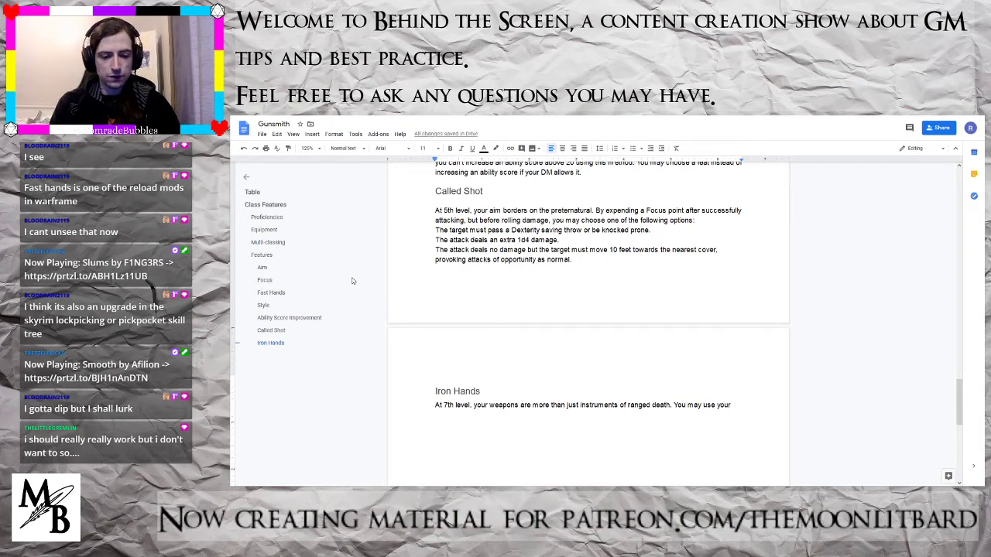
text(guns as)
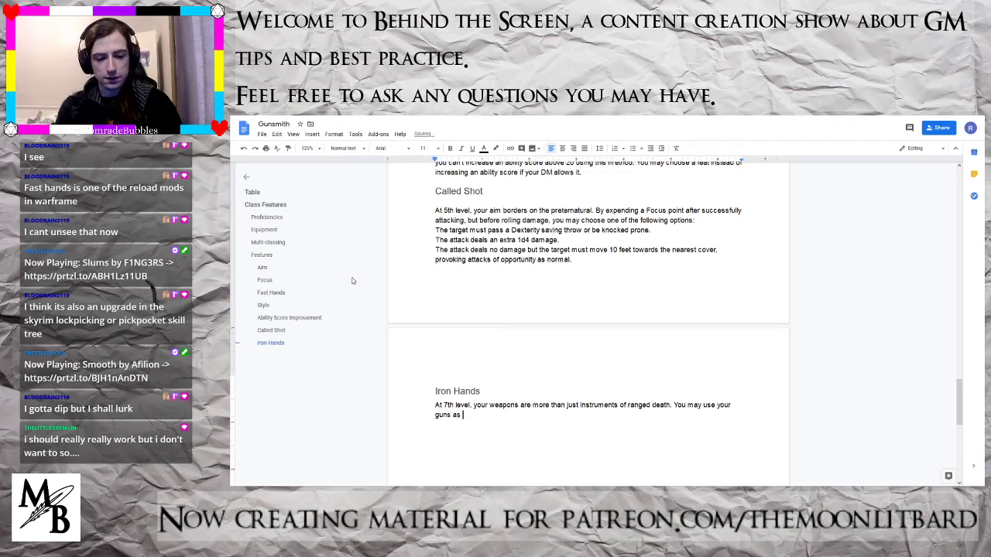
key(BackSpace)
key(BackSpace)
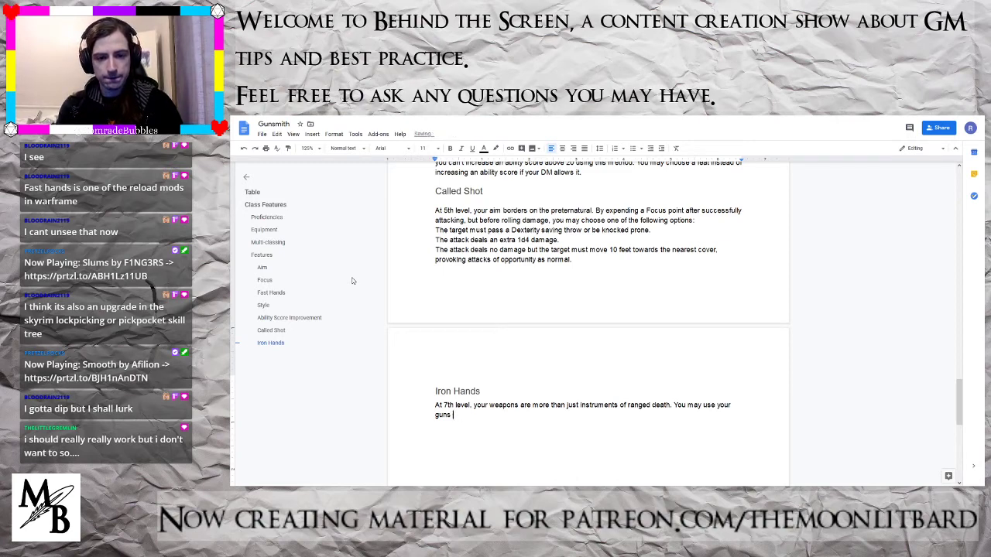
text(to me)
text(ke mel)
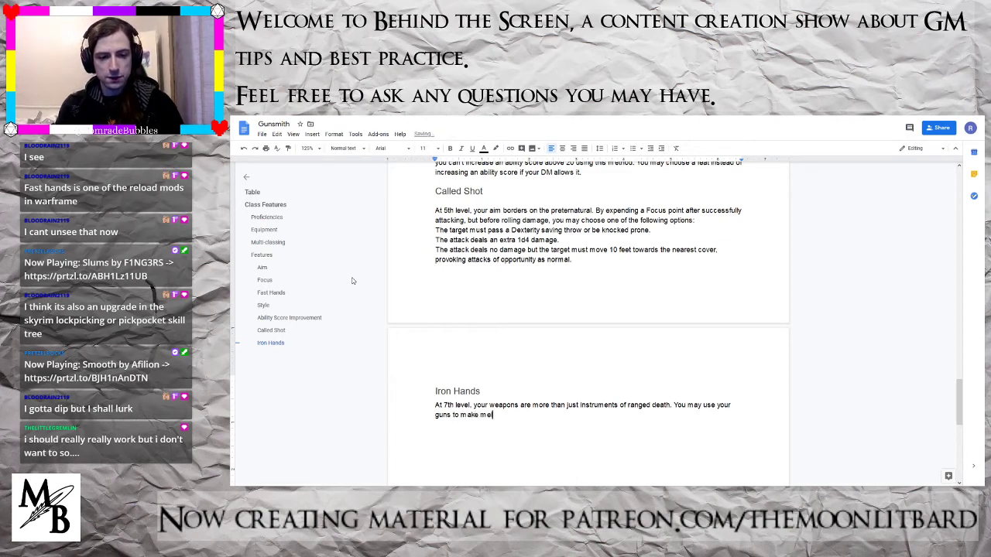
text(ee attacks)
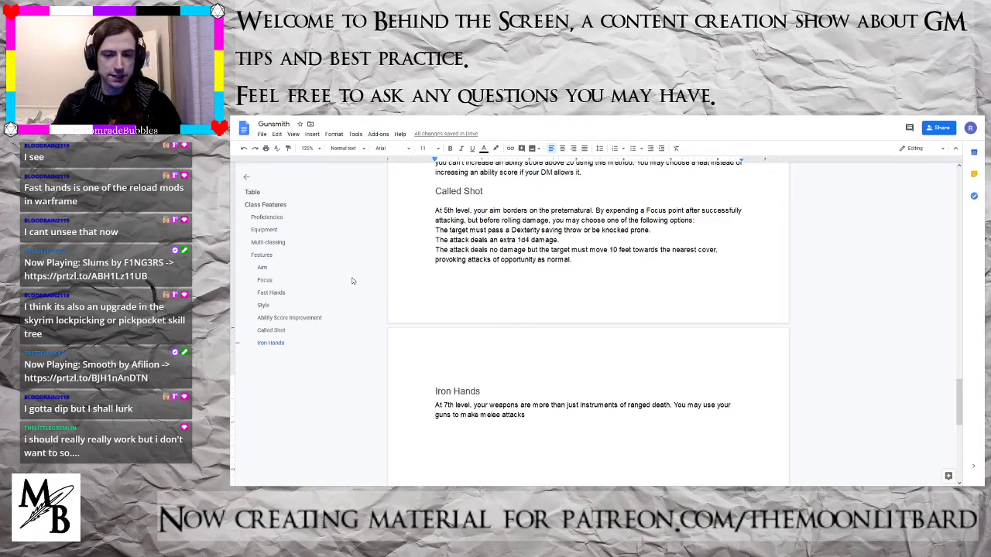
key(BackSpace)
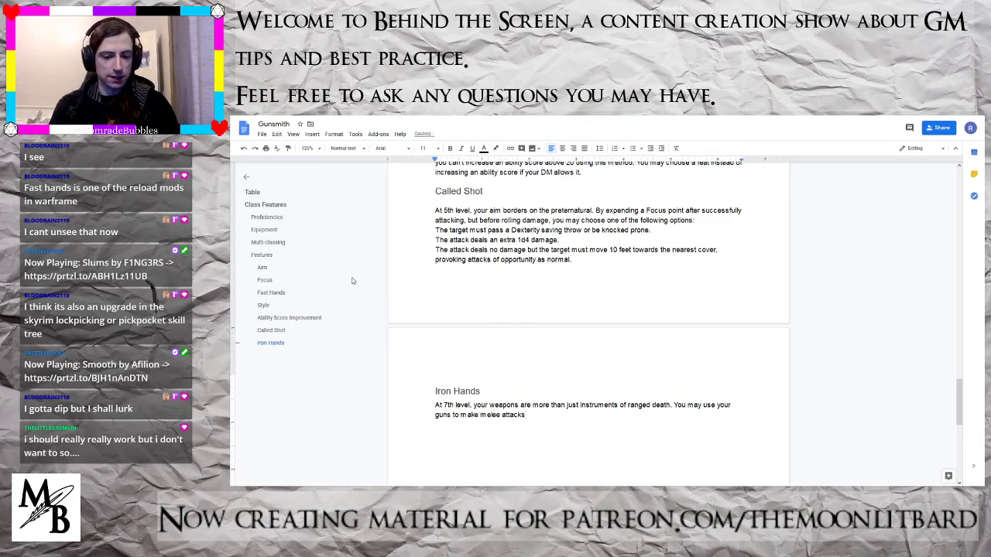
- Continue the Iron Hands paragraph with "Pistols use your Dexterity modifier to determine attack and damage"
text(Pistols)
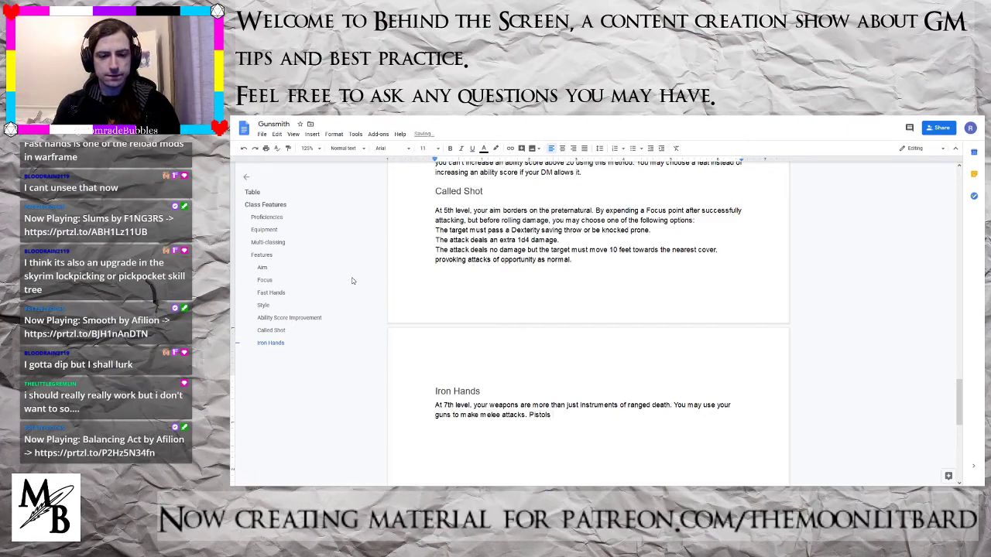
text(use )
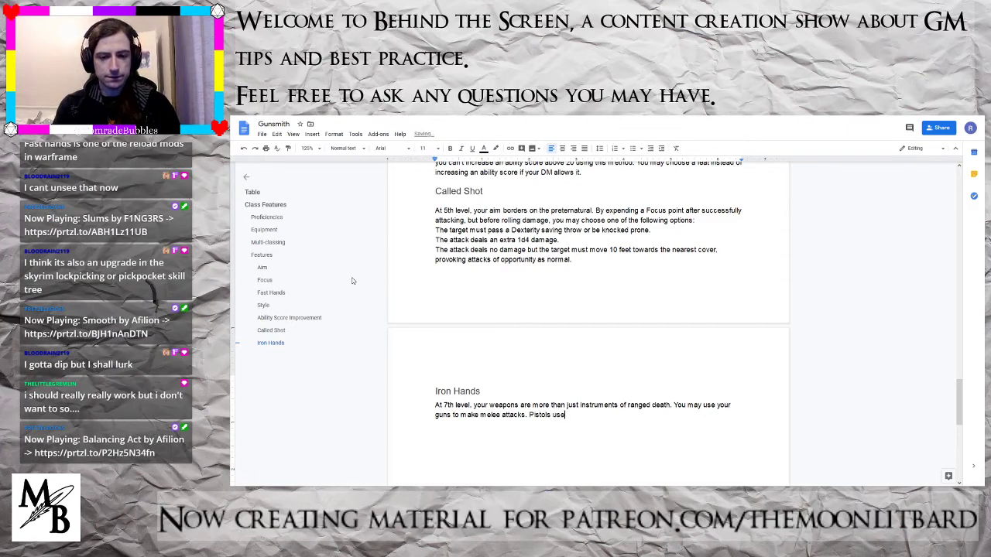
text(your De)
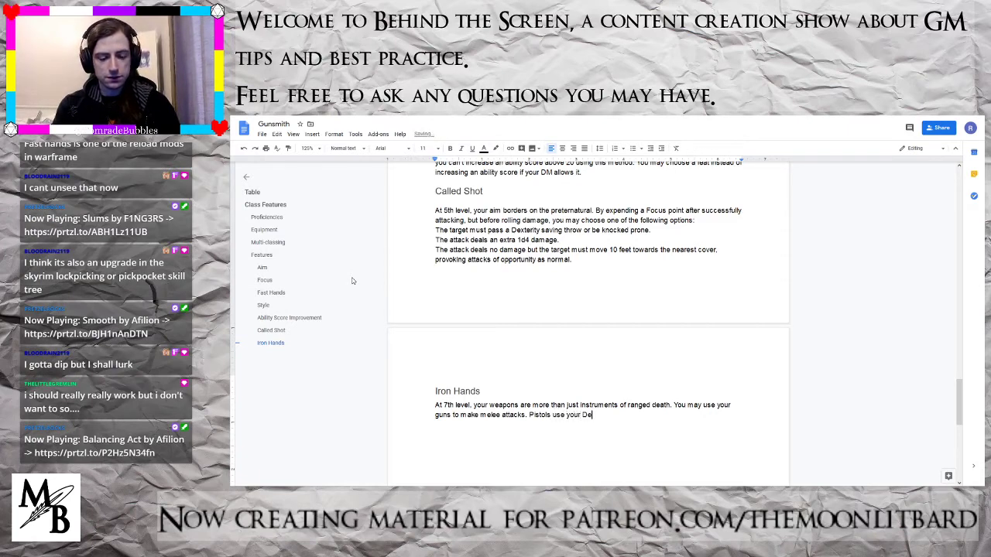
text(xte)
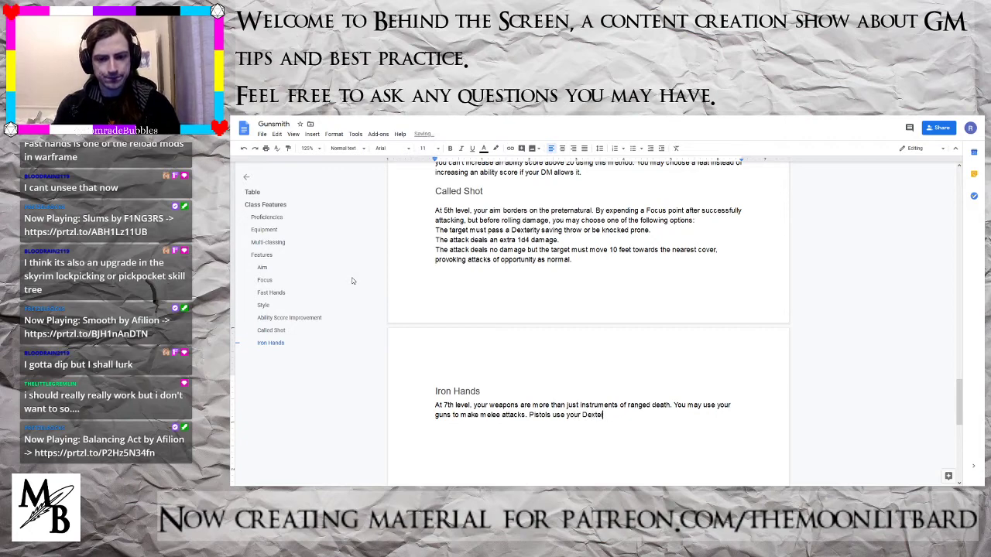
text(rity mo)
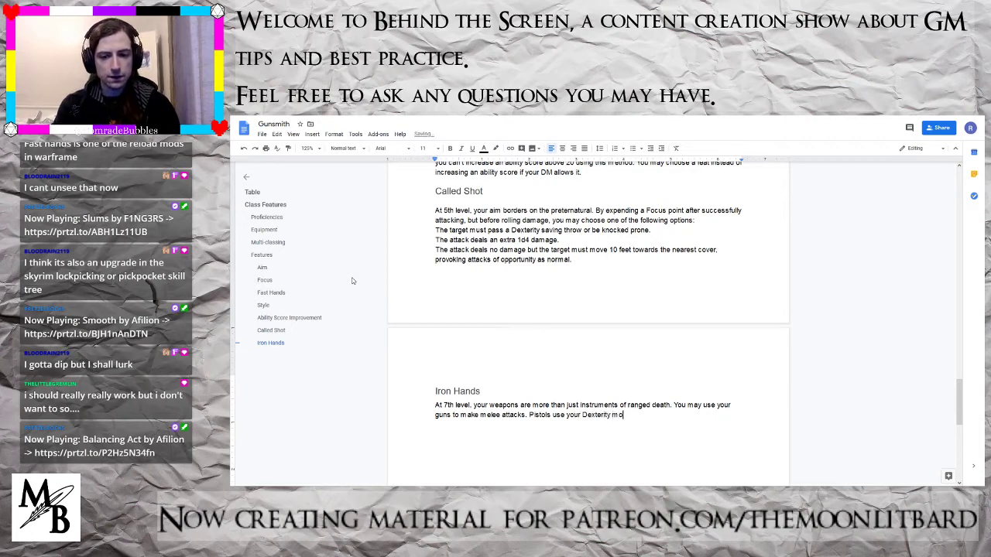
text(difier )
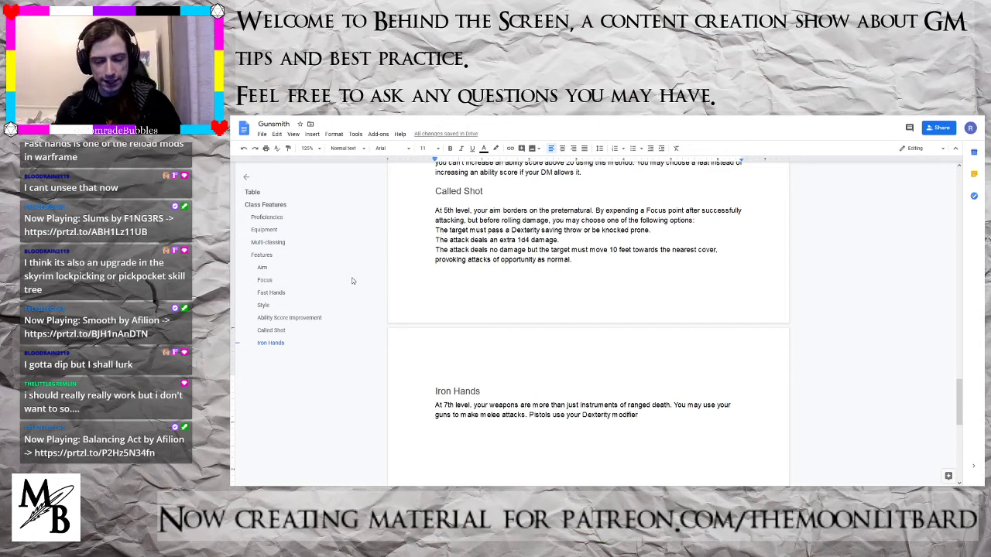
text(to determ)
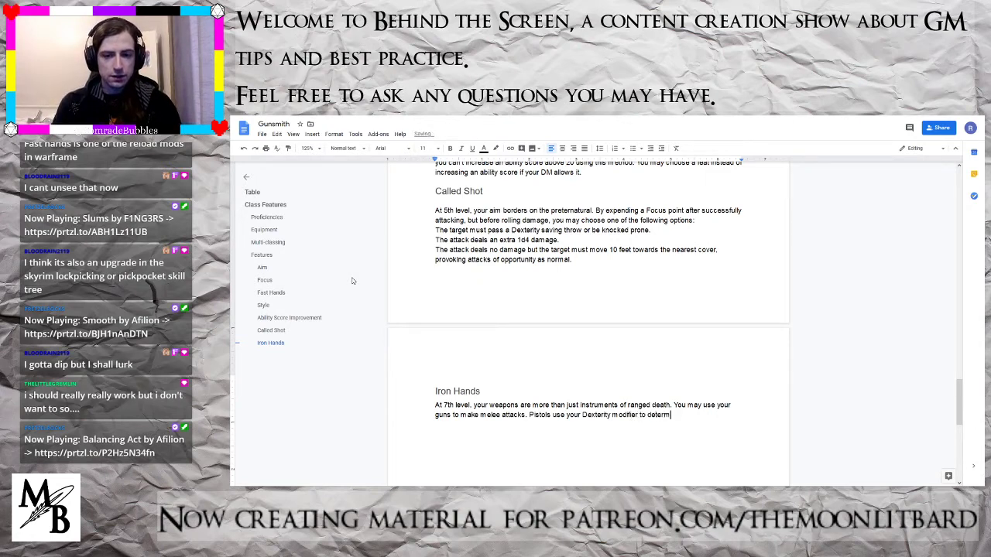
text(ine attack and )
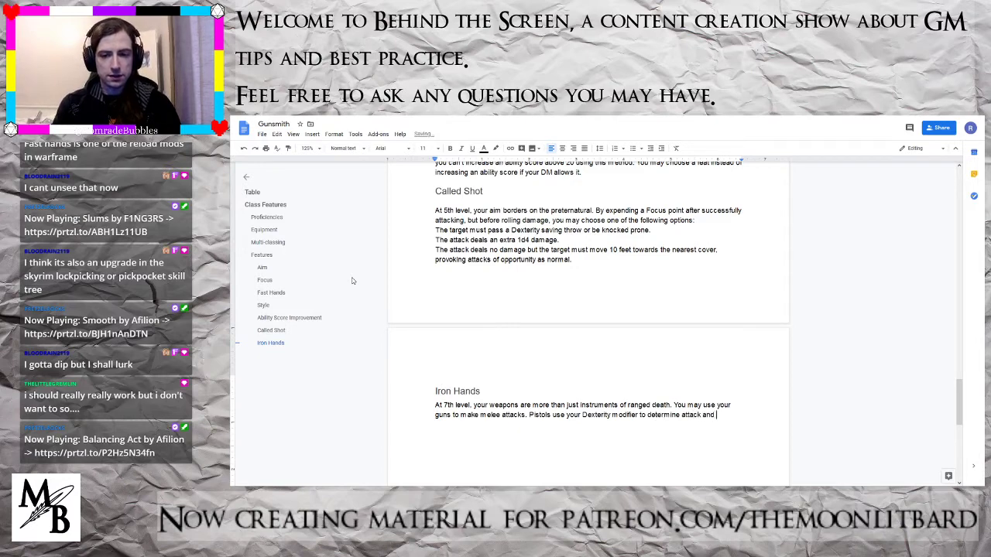
text(damage )
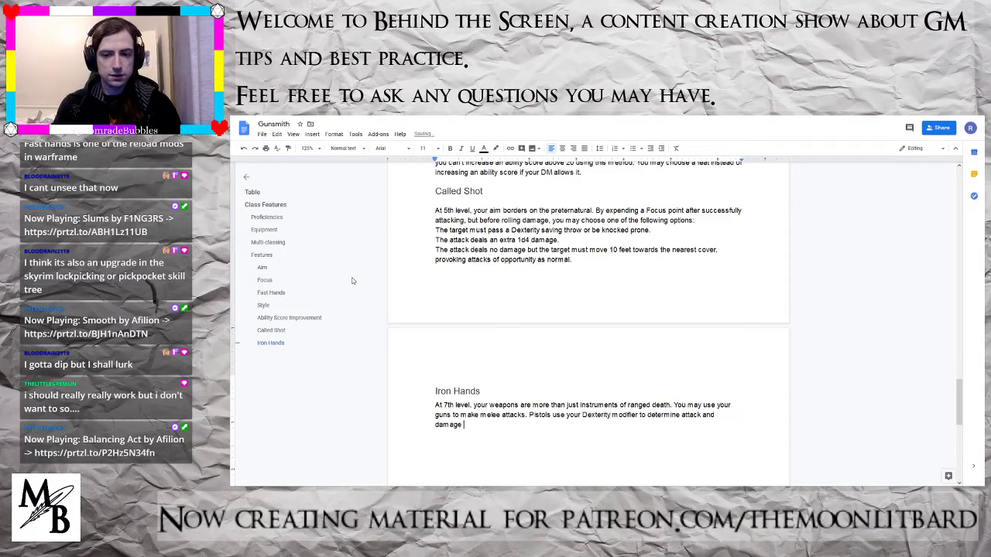
- Complete the pistol sentence with "rolls, whilst shotguns and rifles use Strength."
text(rolls, whilst sh)
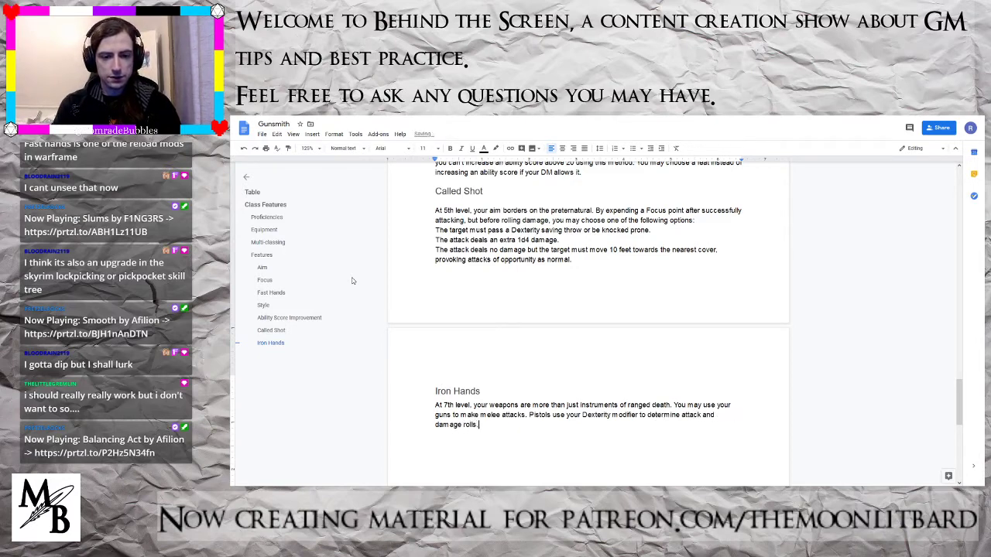
text(otg)
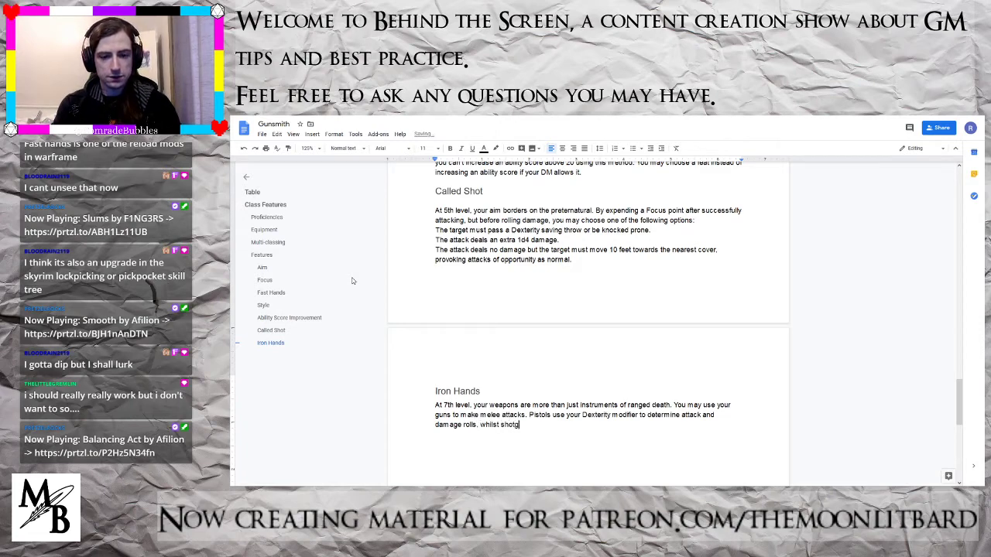
text(uns and rifles)
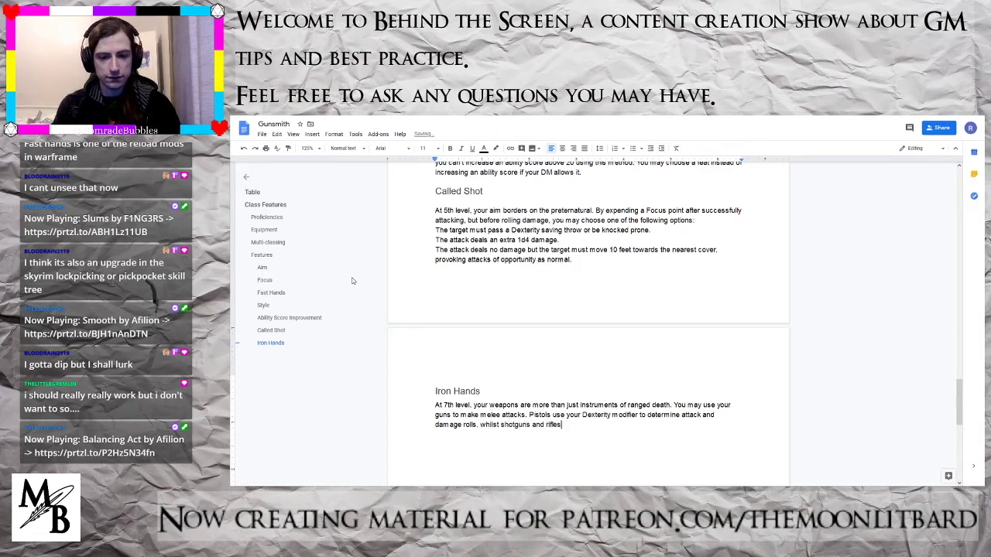
text( use Stregnth)
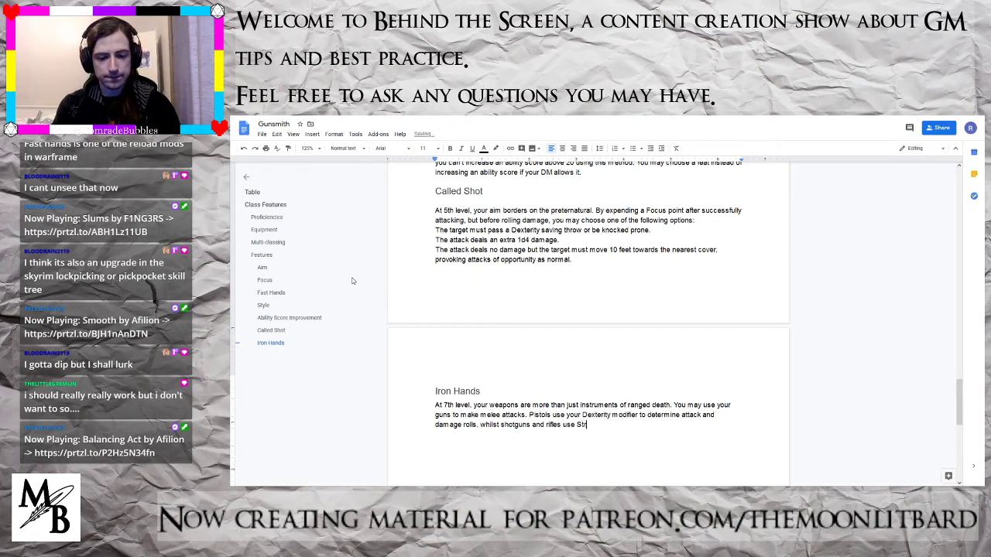
key(BackSpace)
key(BackSpace)
key(BackSpace)
key(BackSpace)
text(ngth)
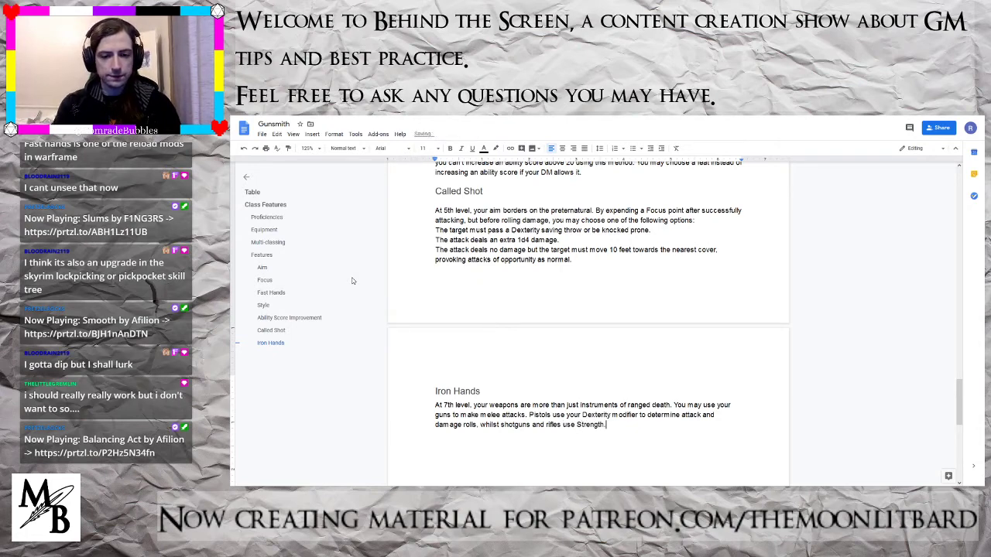
text(. )
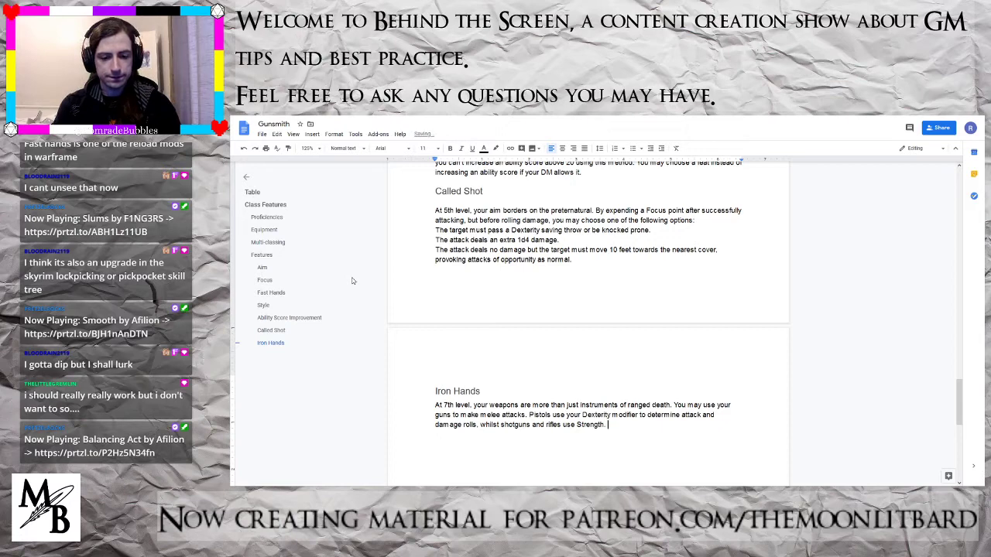
- Add the sentence "Each gun deals its normal damage die of bludgeoning damage if used in this way." to Iron Hands
text(Each guns )
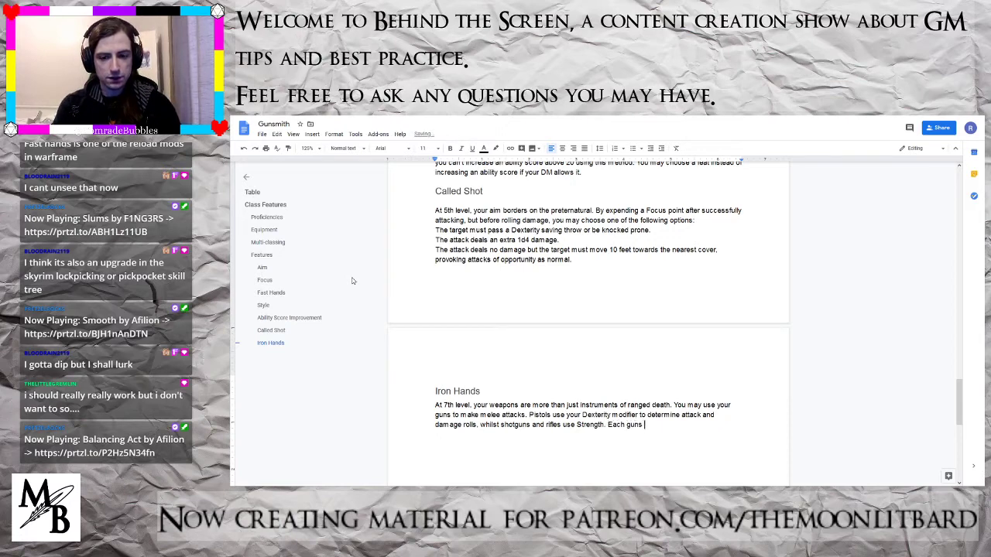
text(deals its )
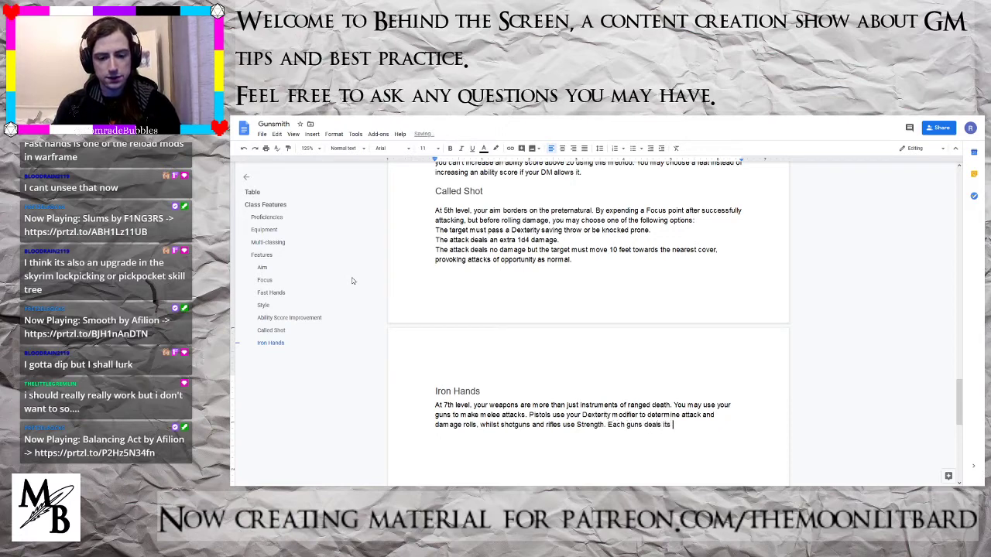
text(normal damage)
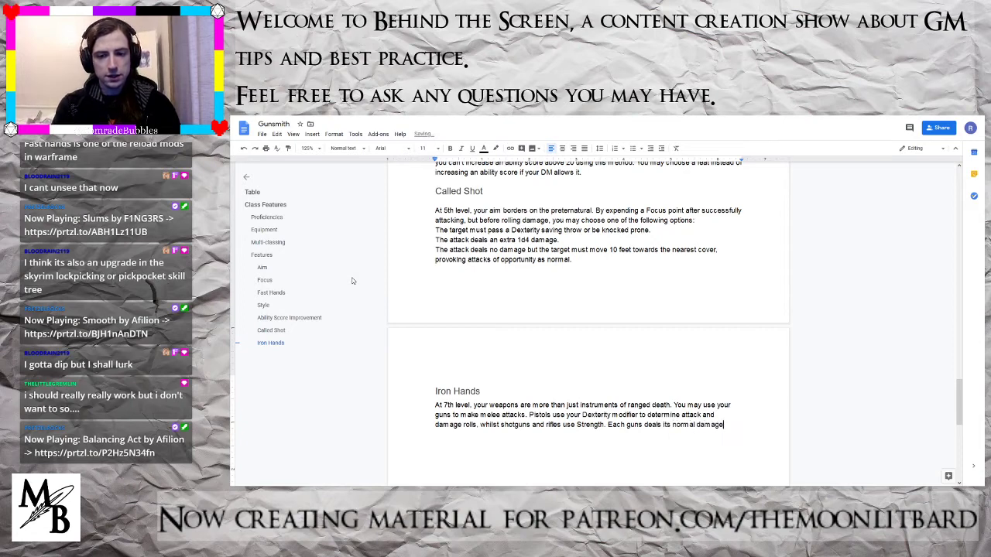
text( die )
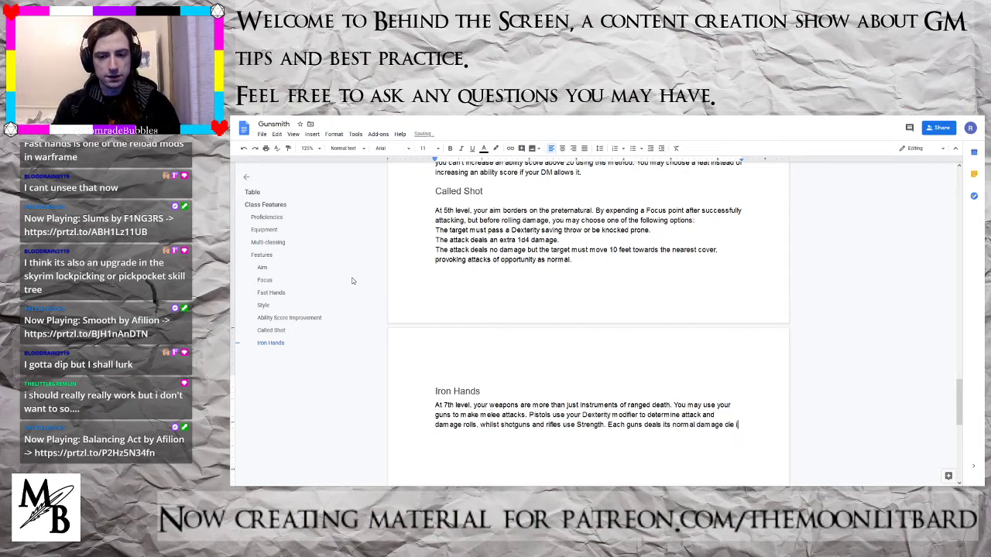
text(in)
key(BackSpace)
key(BackSpace)
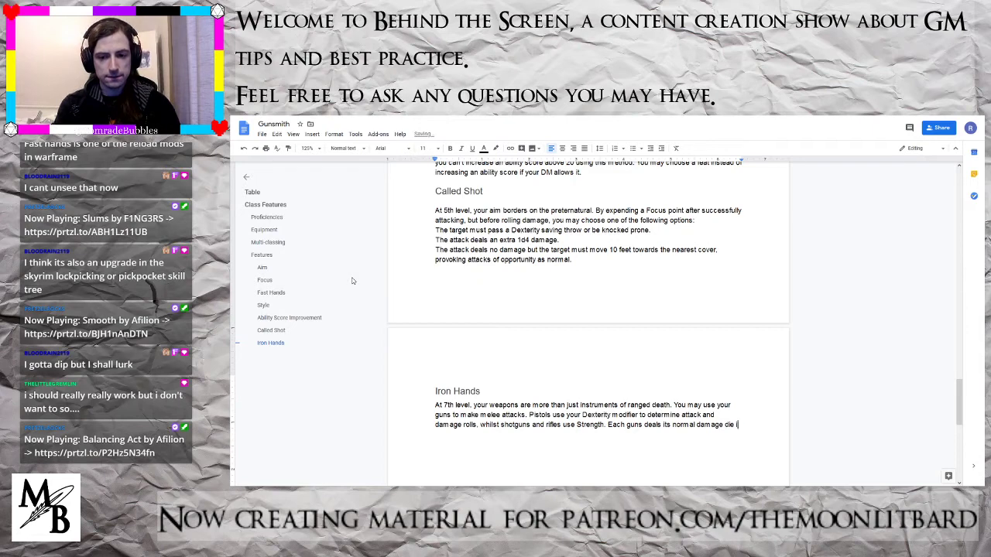
text(of bludge)
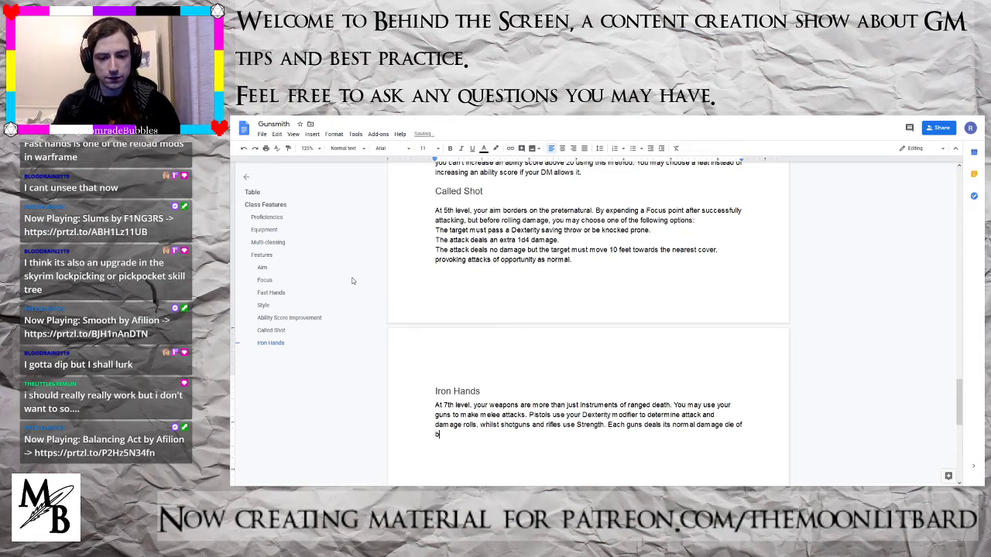
text(oning)
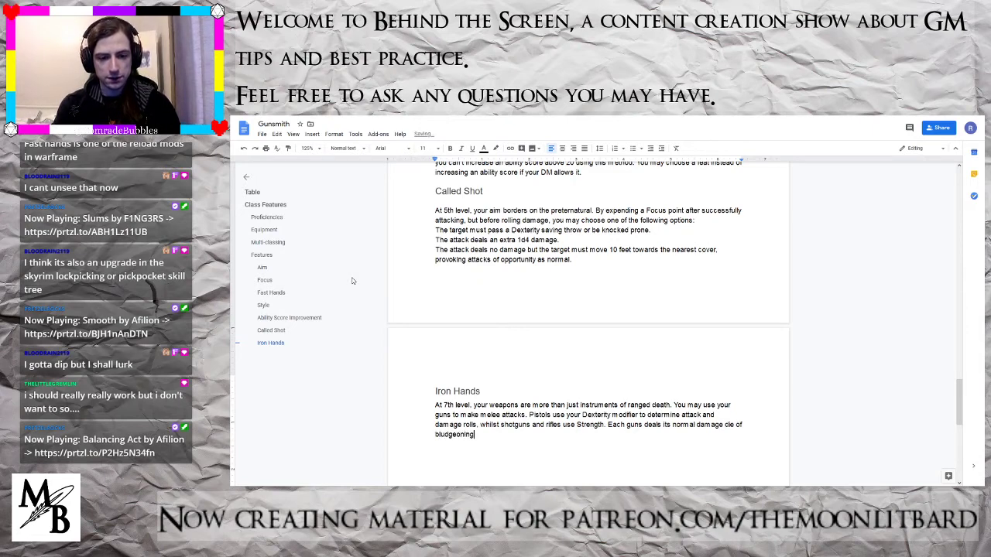
text( damage if u)
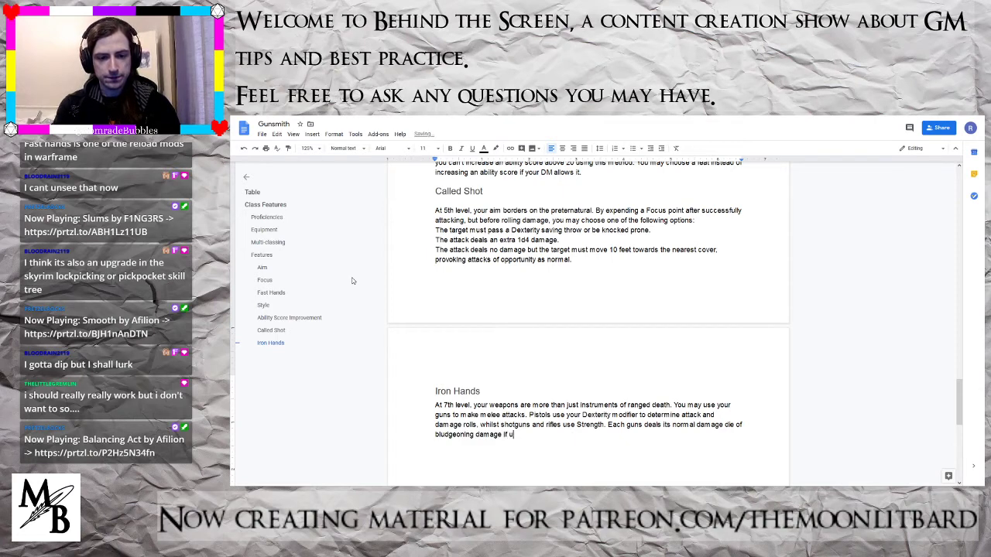
text(sed in this way.)
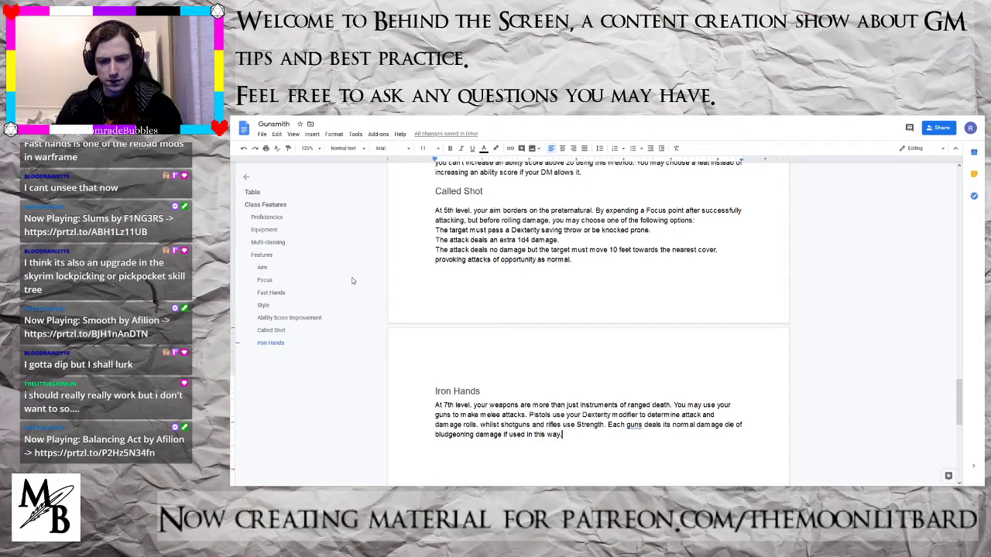
click(635, 424)
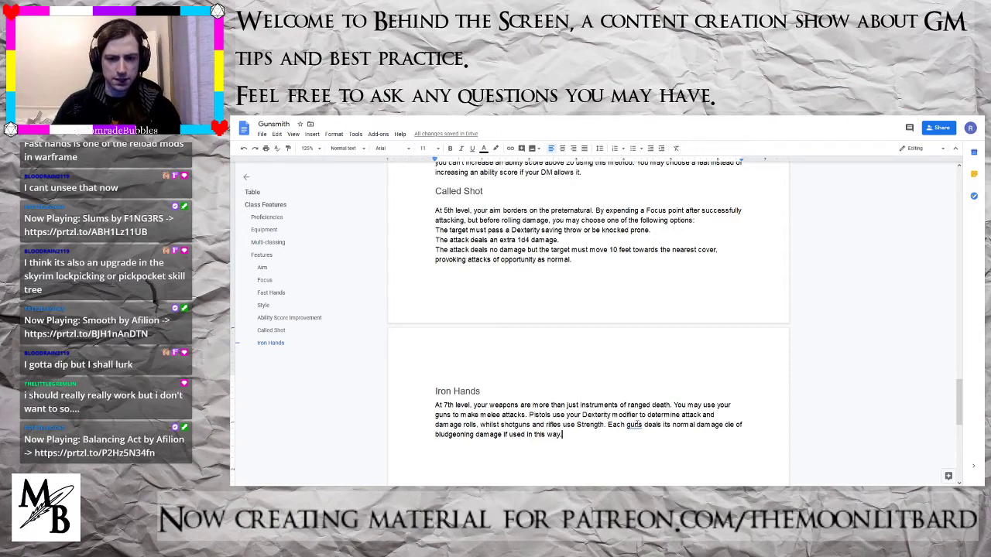
key(BackSpace)
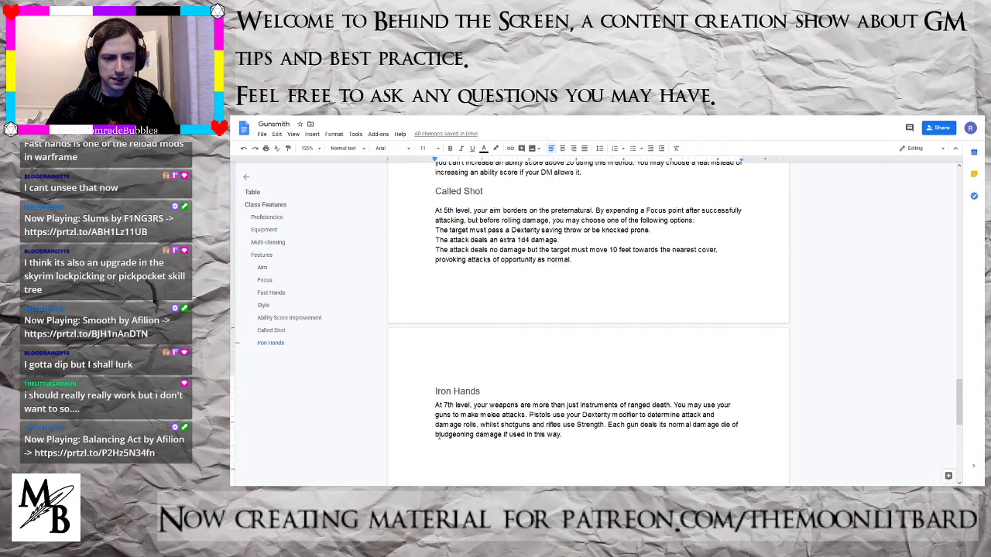
- Move "bludgeoning damage" to directly after "deals" in the last Iron Hands sentence and insert "equal to" before "its normal damage die"
drag(436, 435, 503, 435)
drag(656, 434, 658, 425)
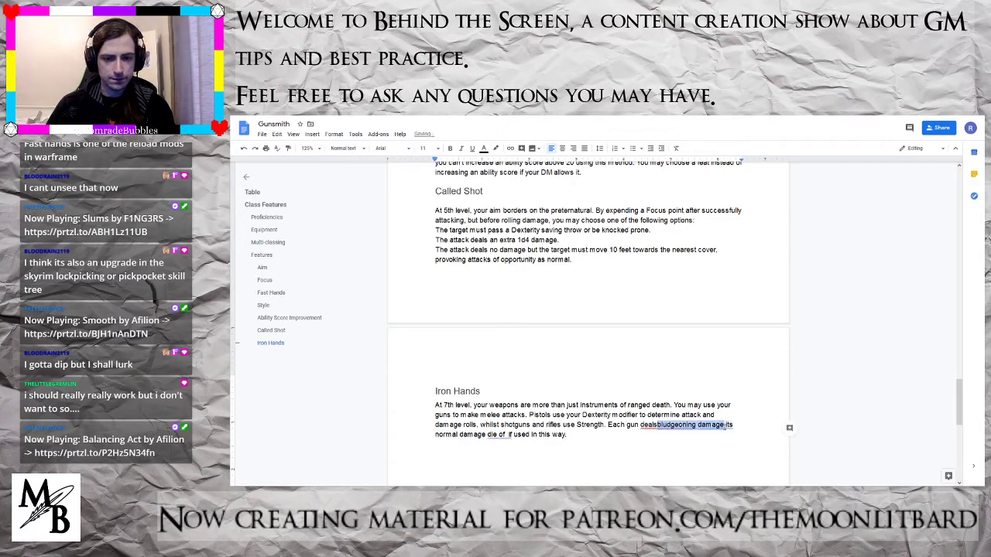
click(726, 427)
text(equa)
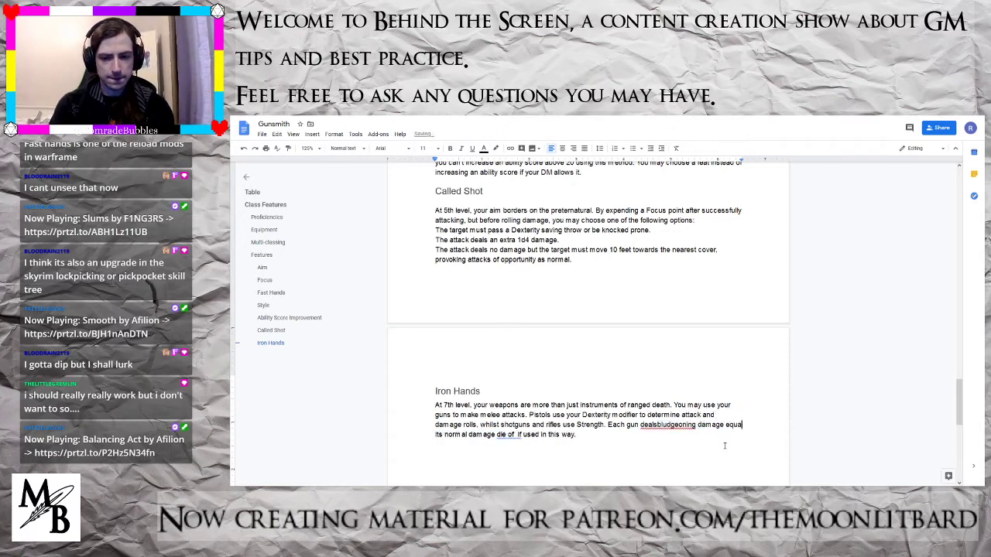
text(l to)
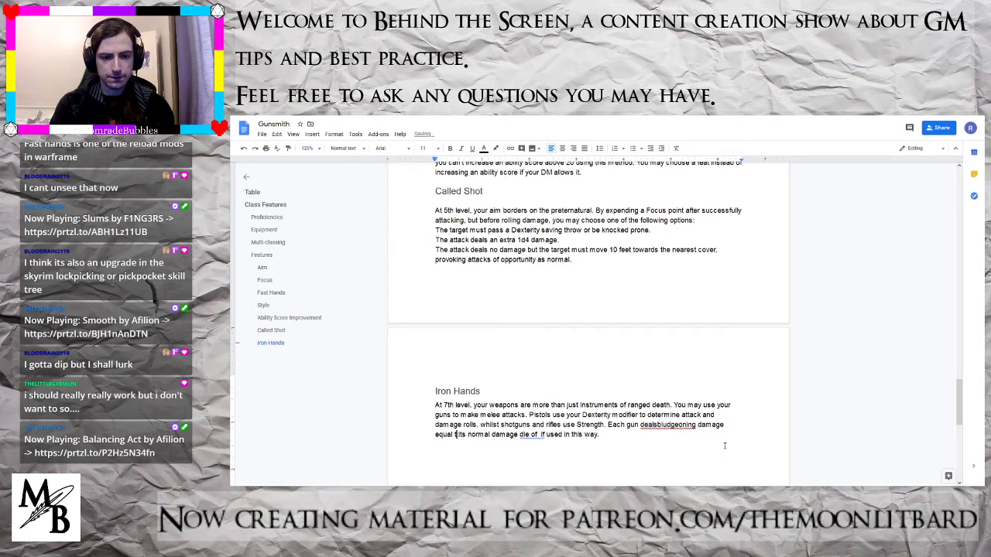
- Separate "deals" and "bludgeoning" with a space and remove the leftover "of" after "die" in the reworded sentence
click(658, 425)
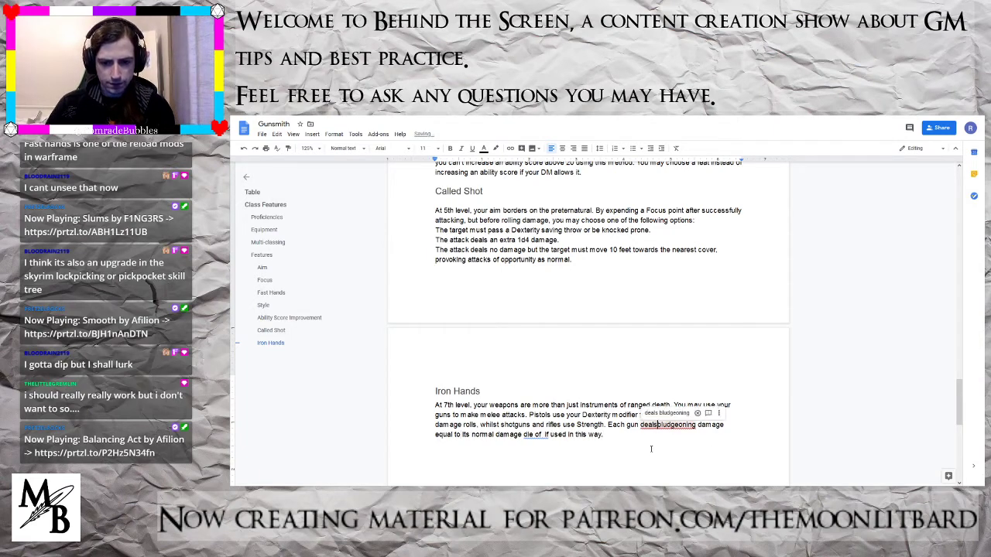
click(536, 435)
key(Delete)
key(Delete)
key(Delete)
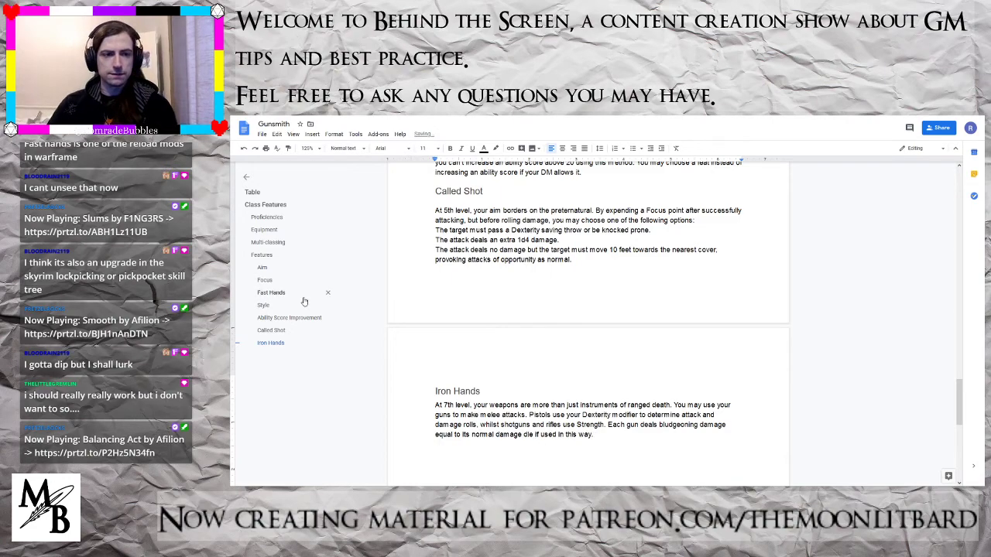
- Check the class table for the features following level 7 and return to the Iron Hands section
click(252, 192)
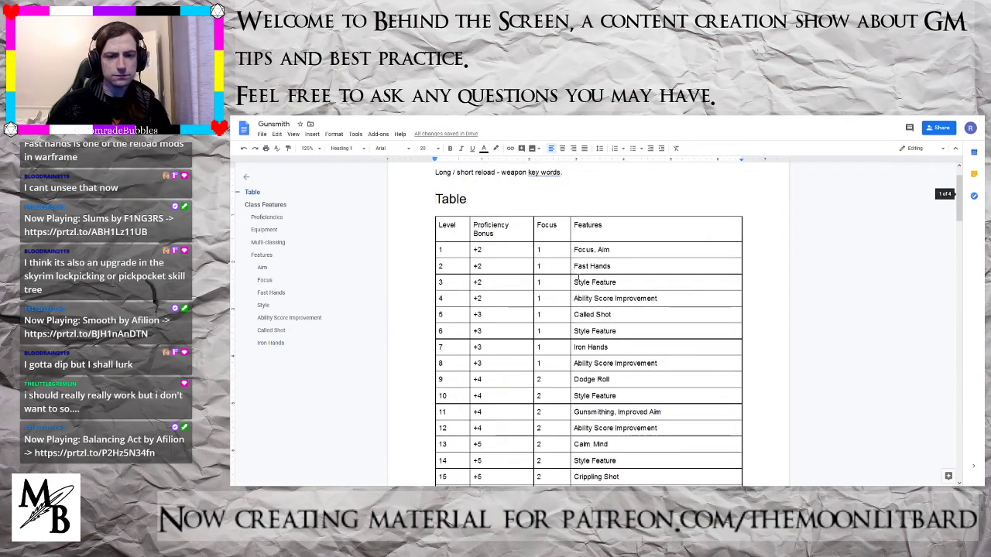
scroll(637, 322, down, 3)
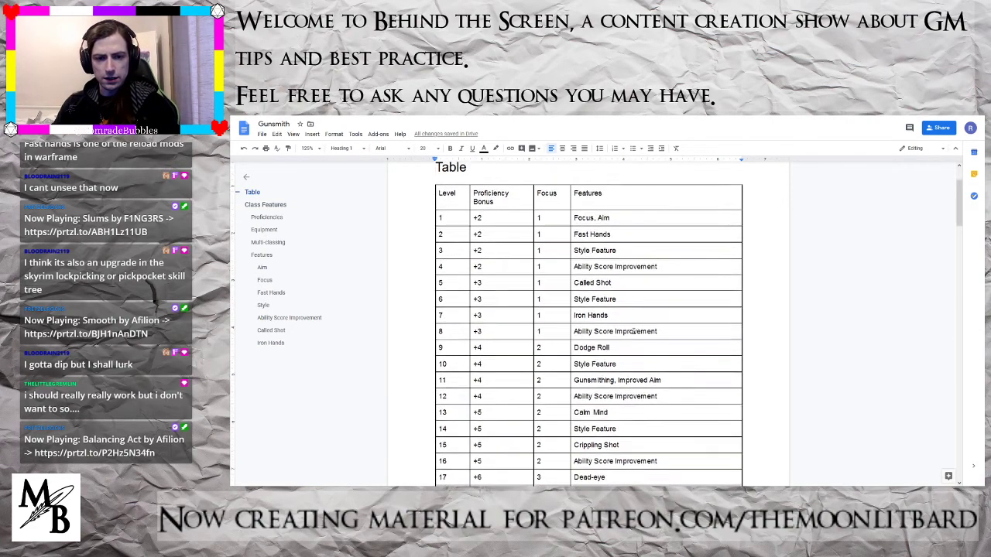
scroll(642, 326, down, 2)
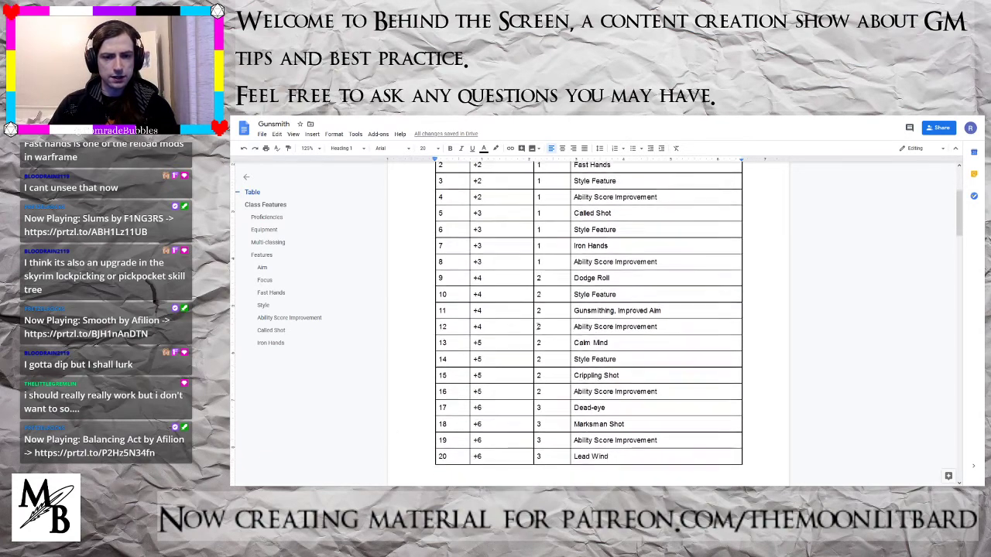
click(271, 343)
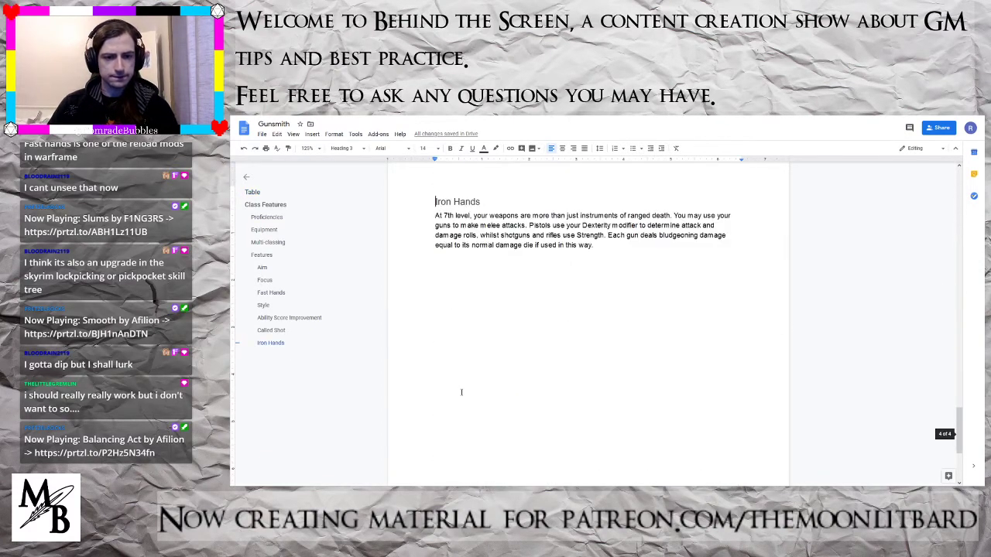
- Add a "Dodge Roll" heading in the Heading 3 style on a new line below the Iron Hands paragraph
click(607, 255)
key(Return)
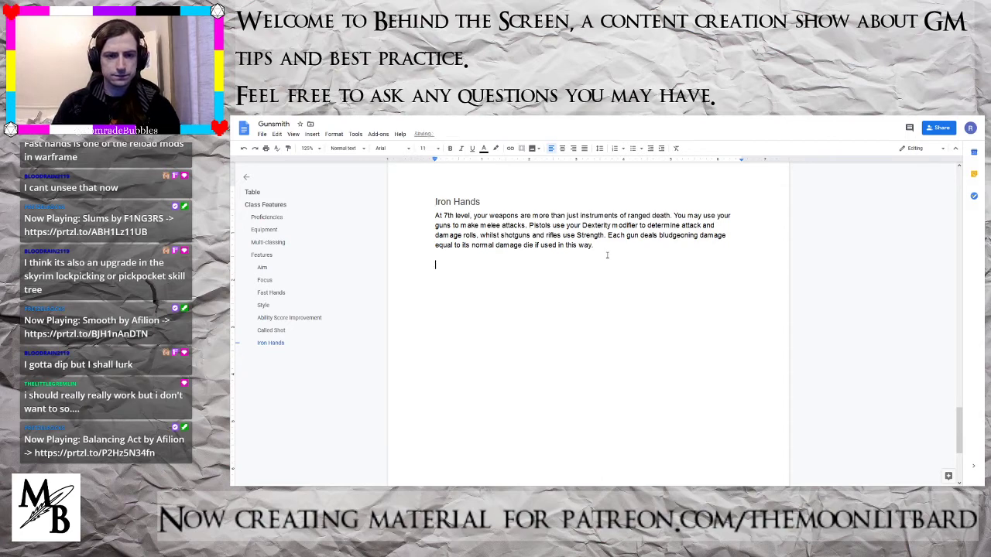
click(352, 148)
click(366, 282)
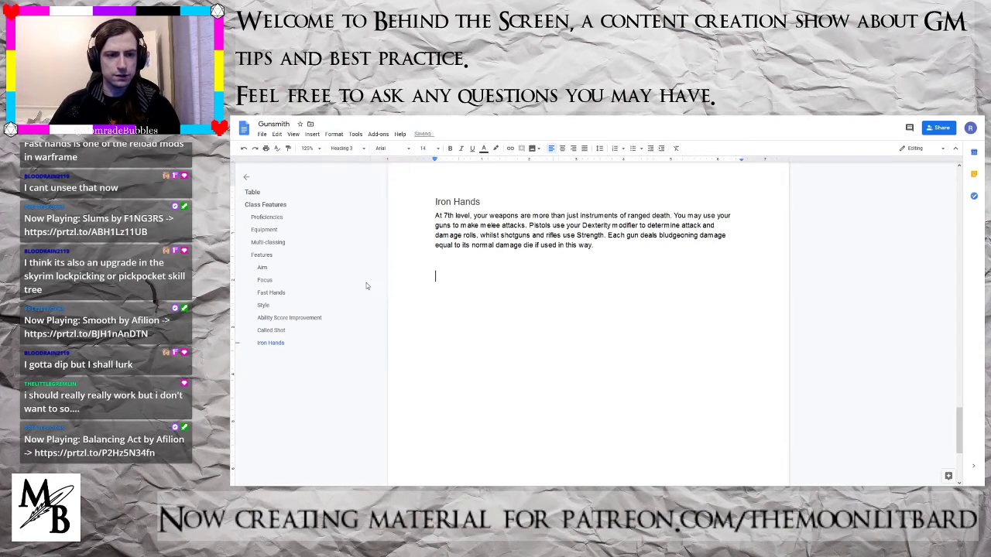
text(Dodge Roll)
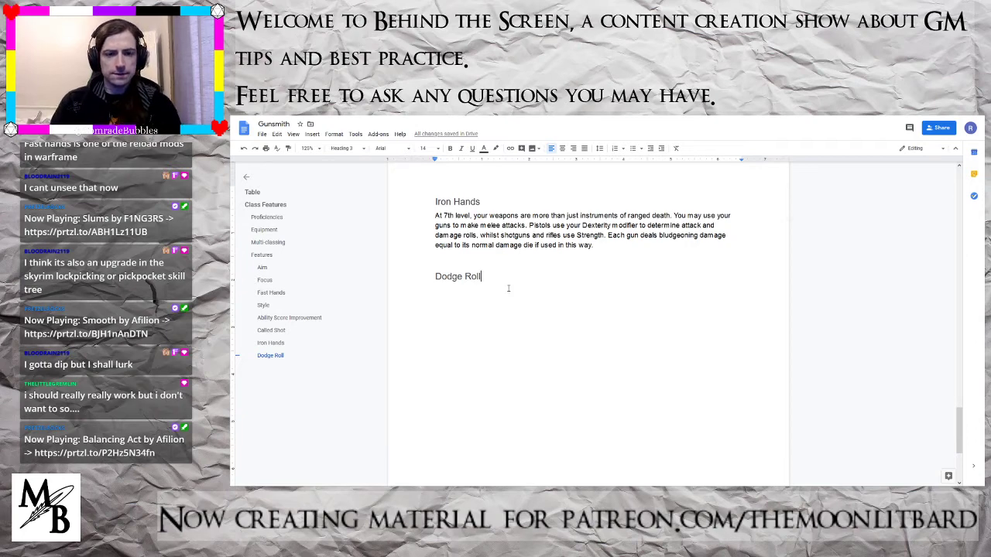
- Start the Dodge Roll description with "At 9th level, you know how to roll with the punches to make space for yourself."
key(Return)
text(At 9th le)
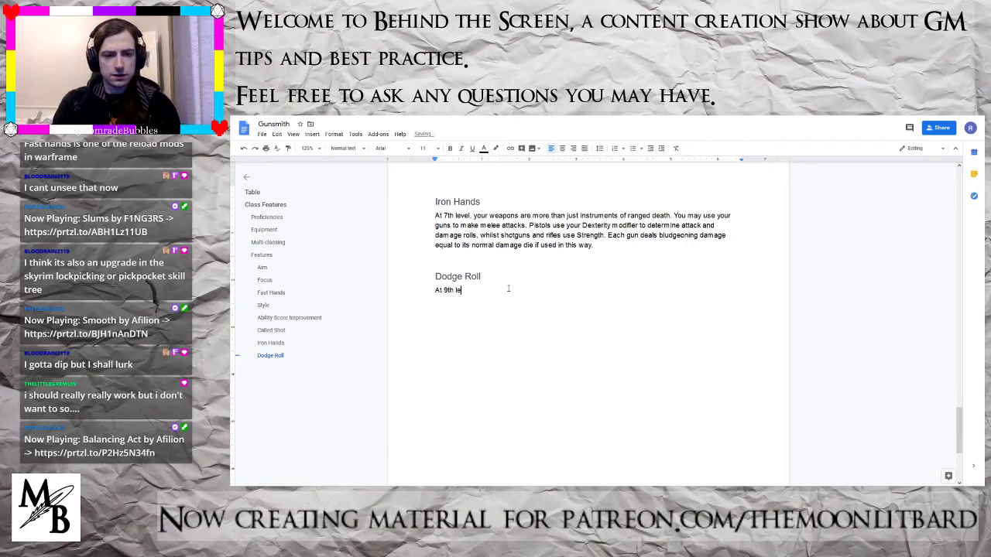
text(vel, you )
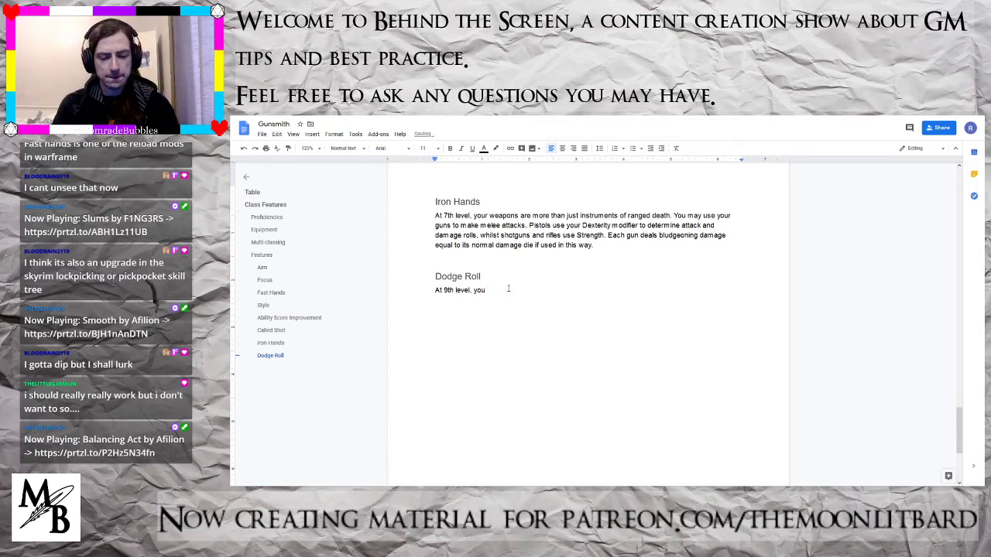
text(know how to r)
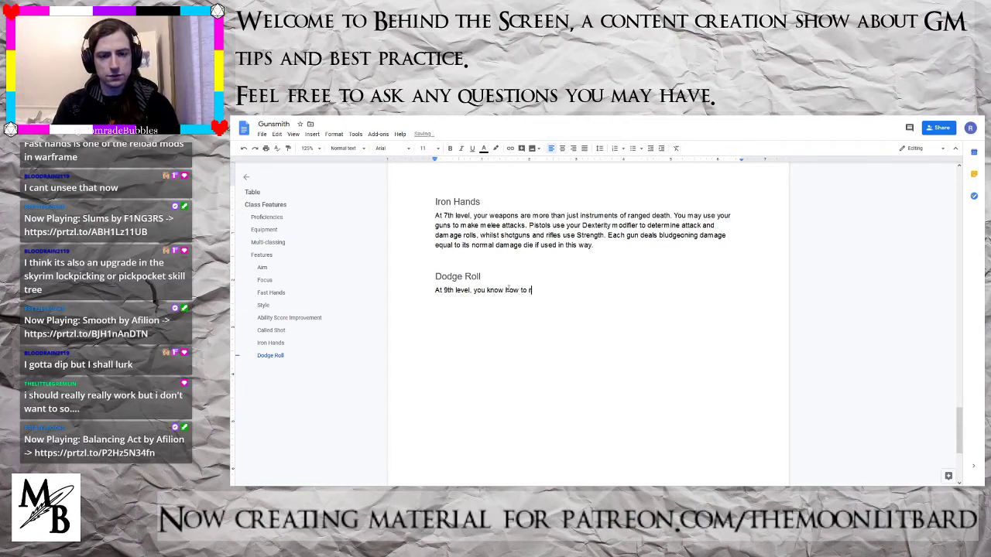
text(oll wiht)
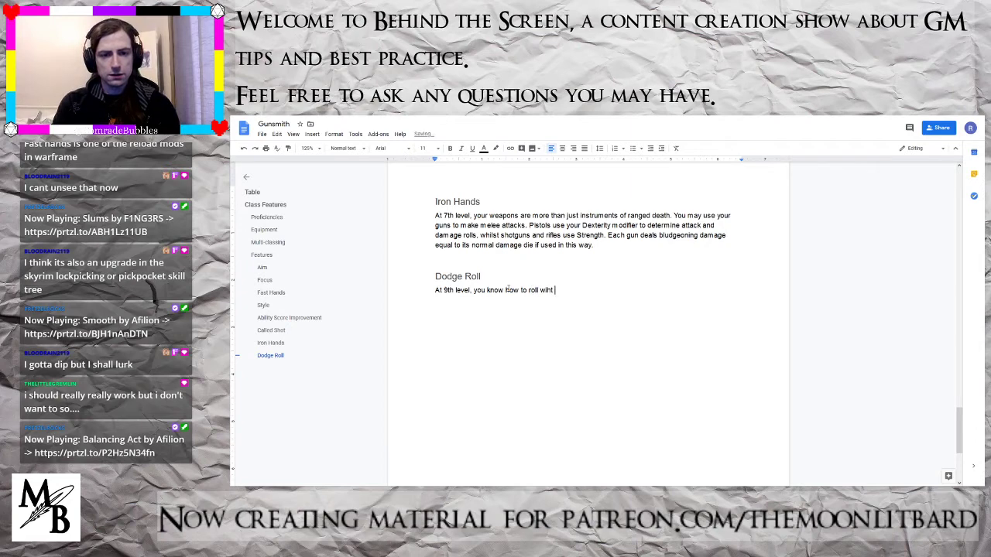
key(BackSpace)
key(BackSpace)
key(BackSpace)
text(th the punc)
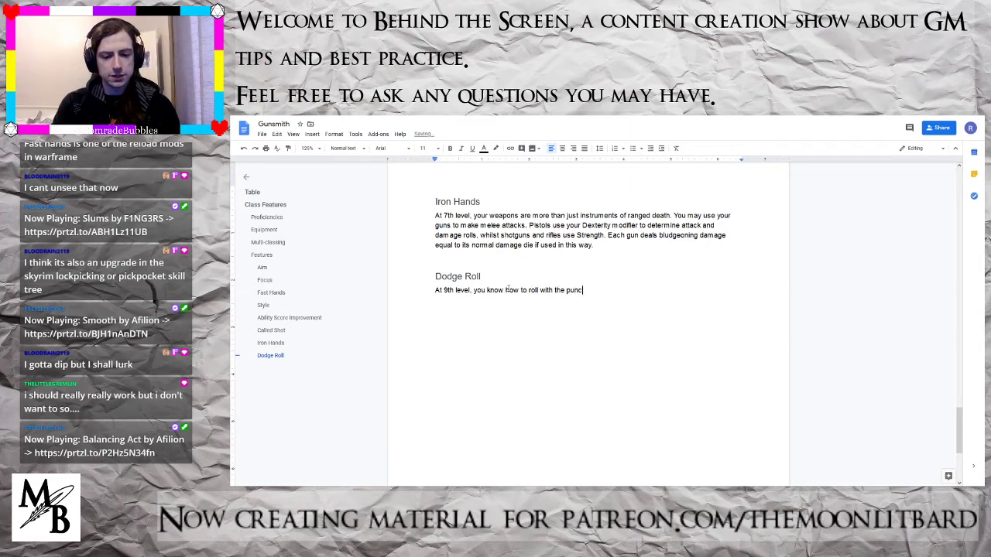
text(hes to c)
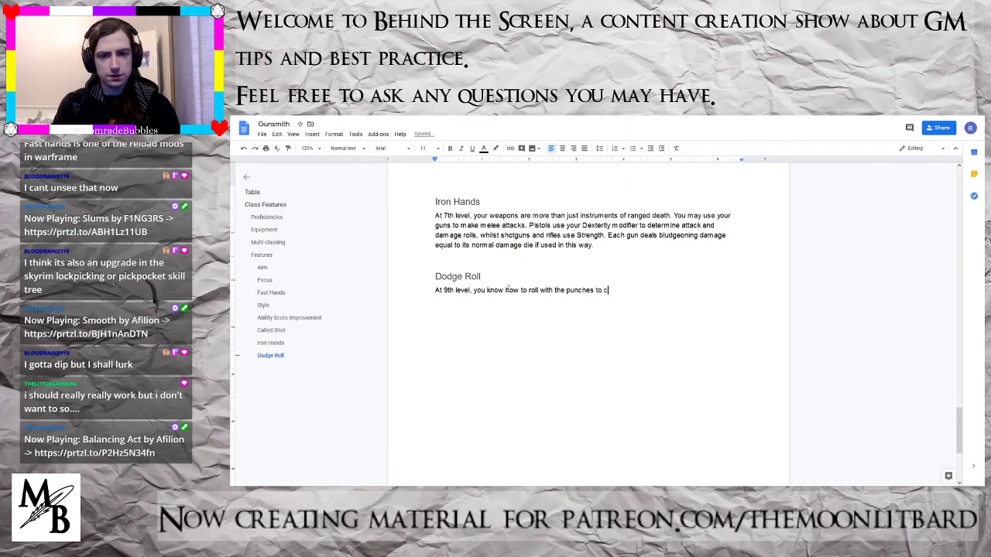
key(BackSpace)
text(make space for your)
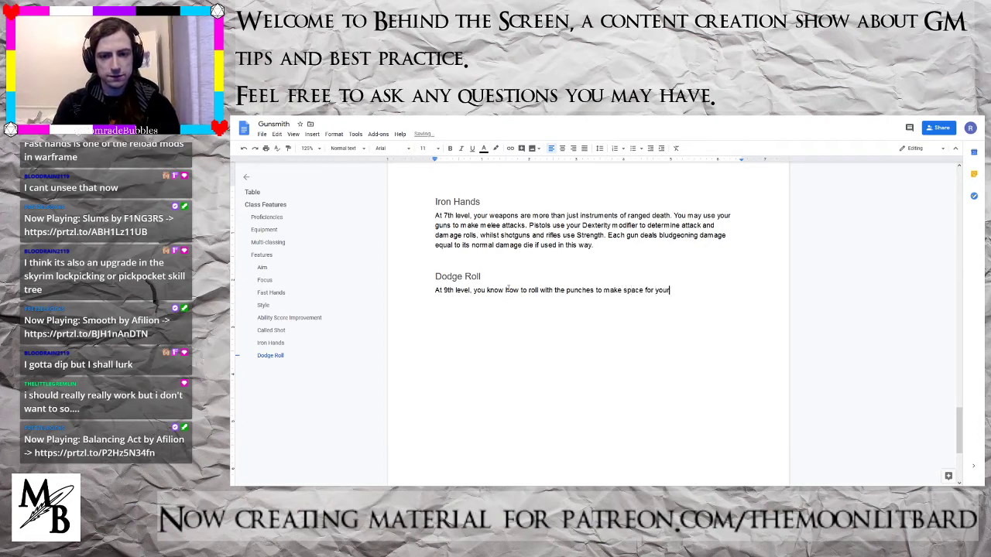
text(self. )
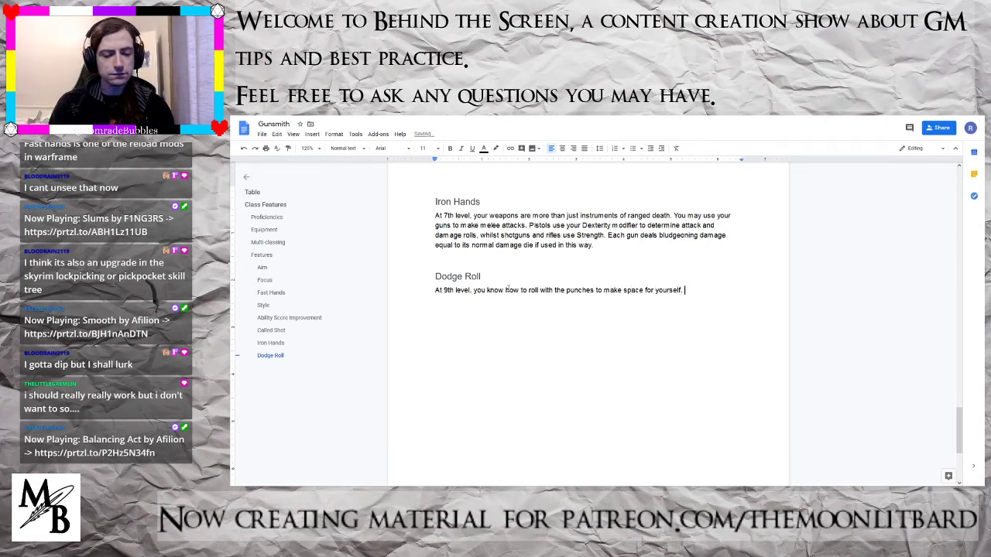
- Add the sentence "As a reaction, you may expend a Focus point to halve the damage taken and immediately move up to 10 feet." to Dodge Roll
text(As a reac)
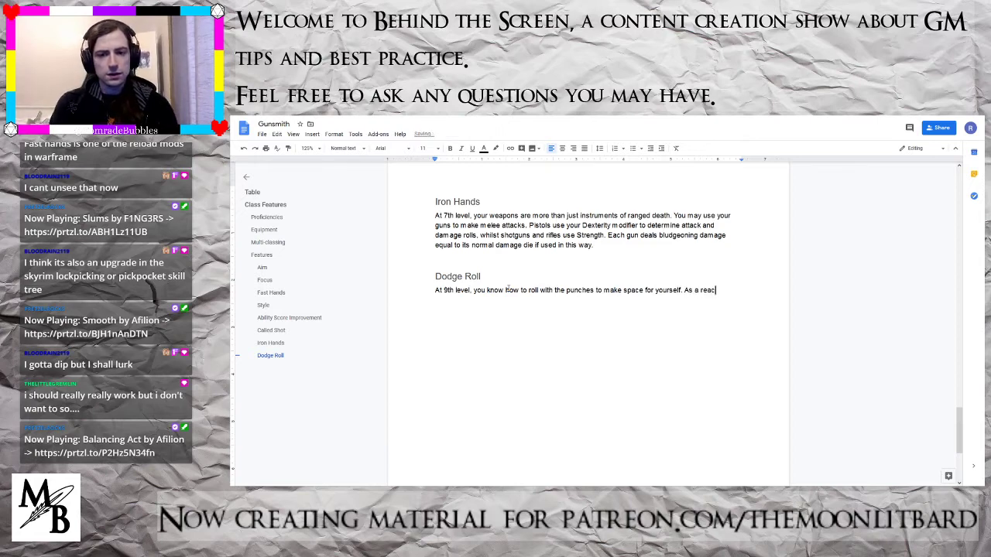
text(tion, you may)
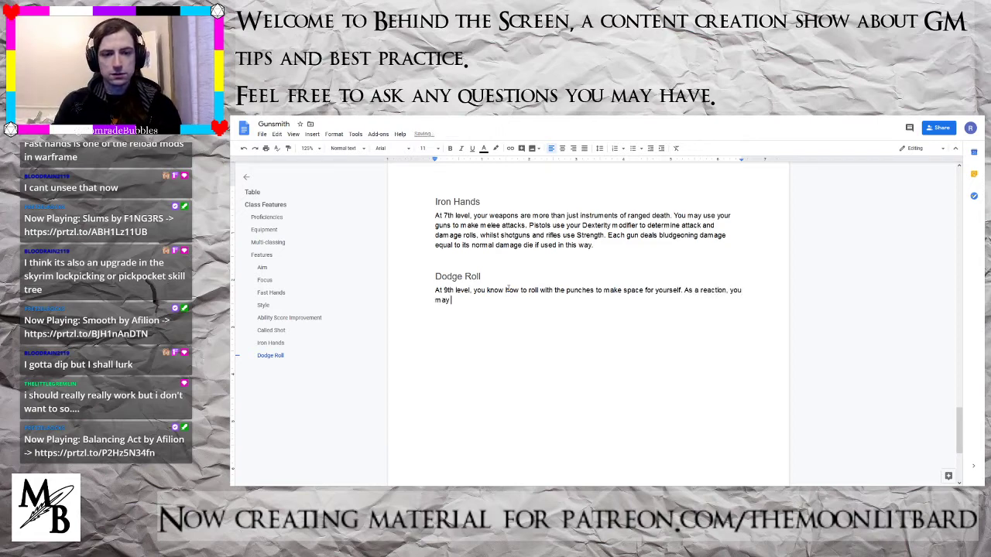
text( spen)
key(BackSpace)
key(BackSpace)
key(BackSpace)
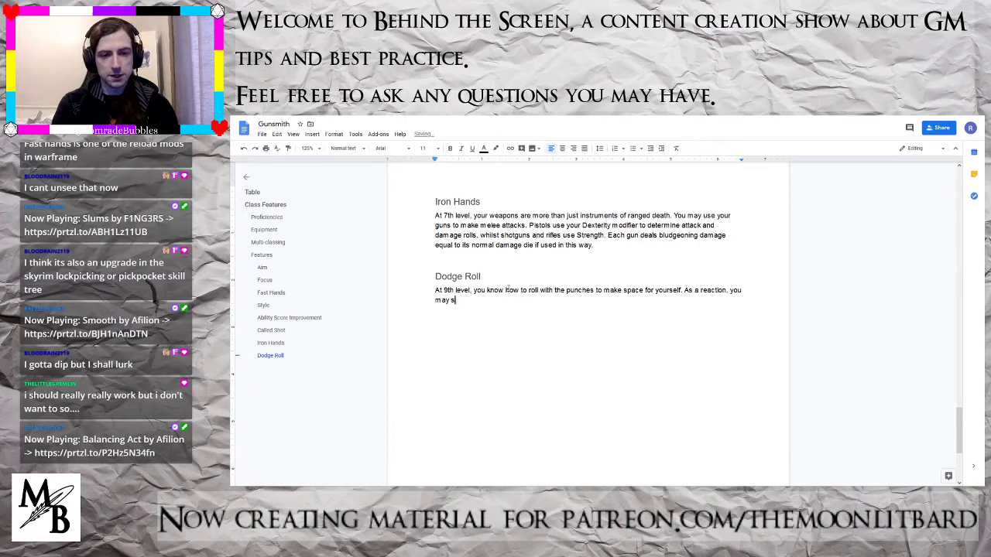
key(BackSpace)
text(expned)
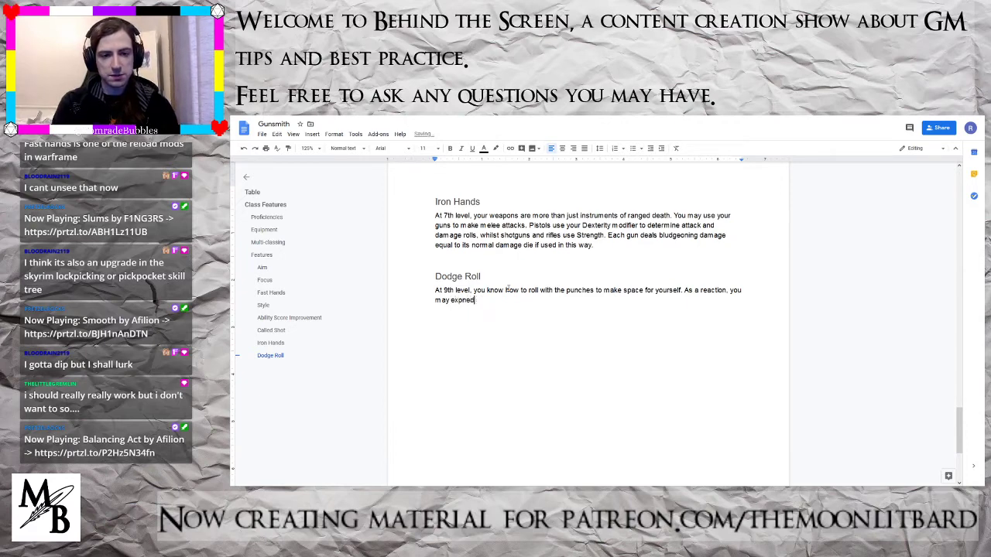
key(BackSpace)
key(BackSpace)
key(BackSpace)
text(end a Fo)
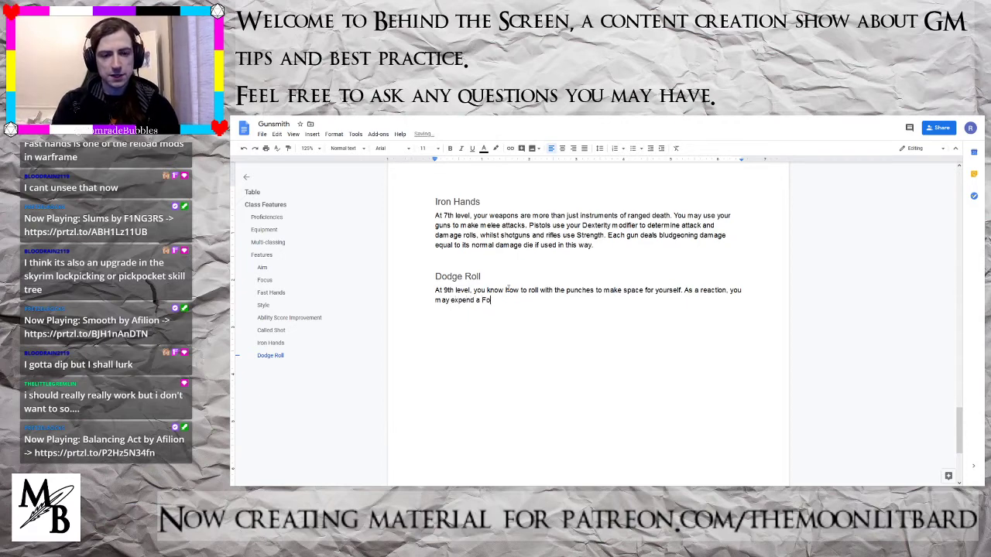
text(cus point to)
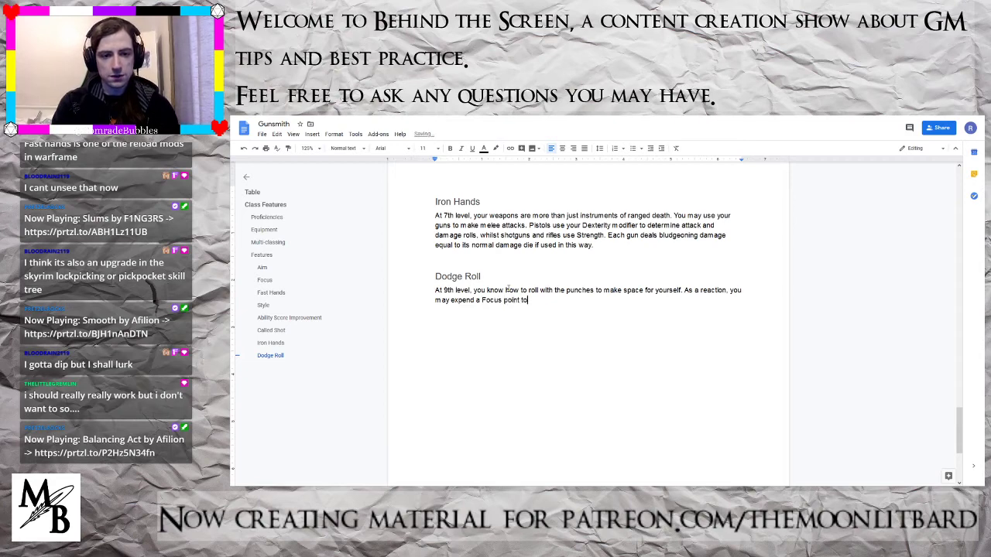
text( halve the dama)
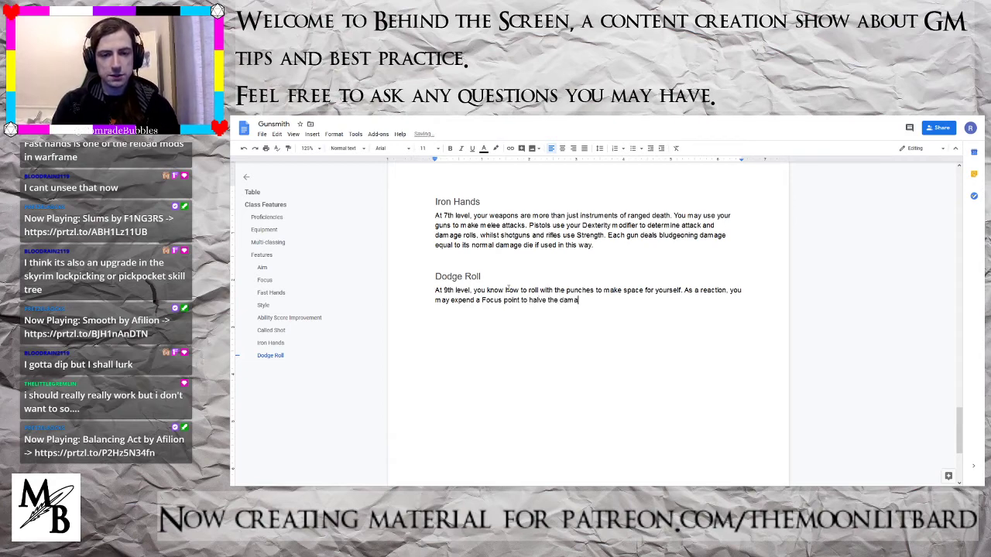
text(ge taken and )
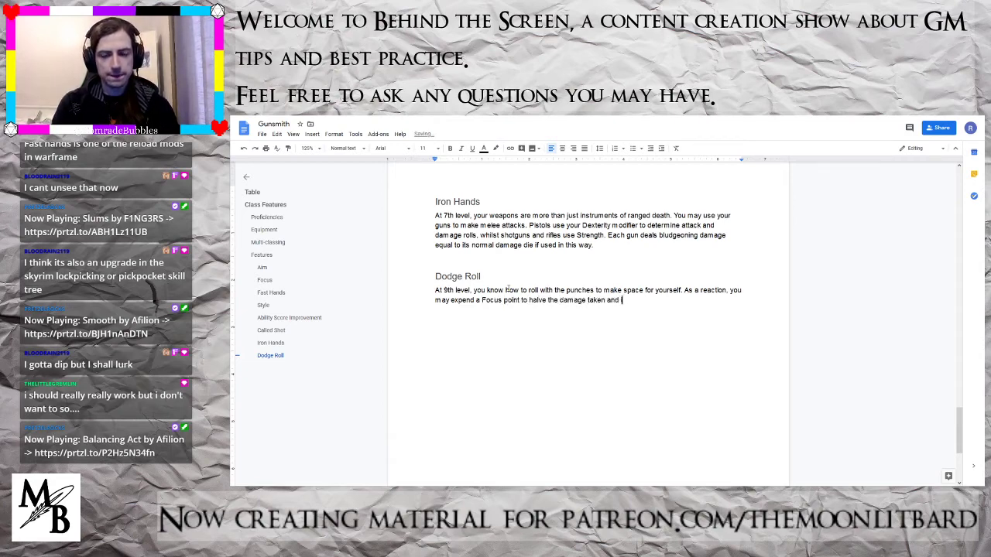
text(immediately mo)
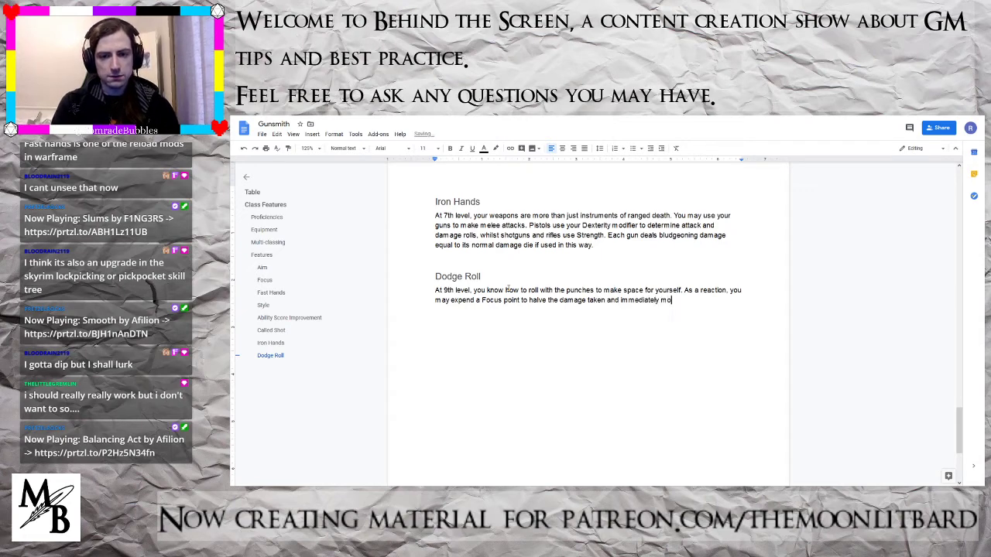
text(ve up to)
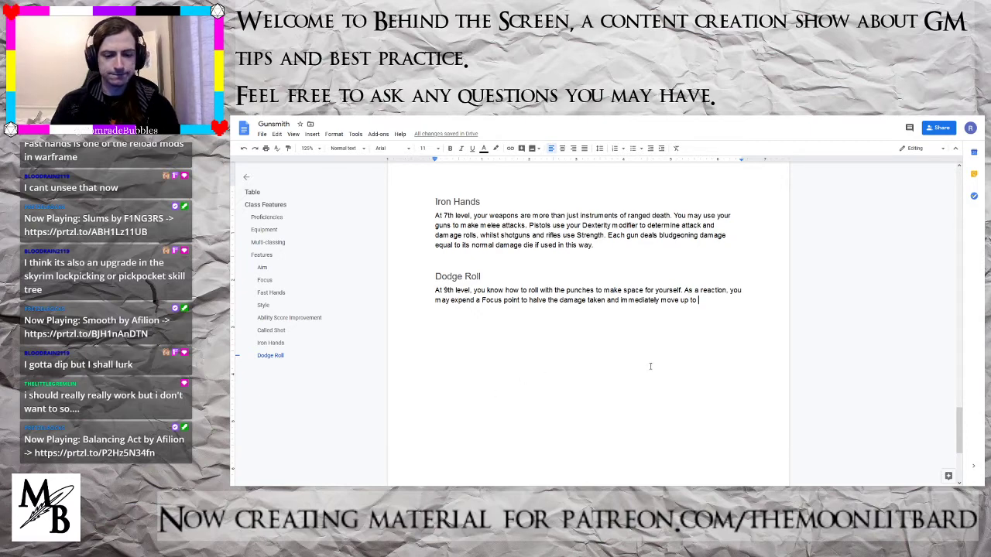
text(10 feet.)
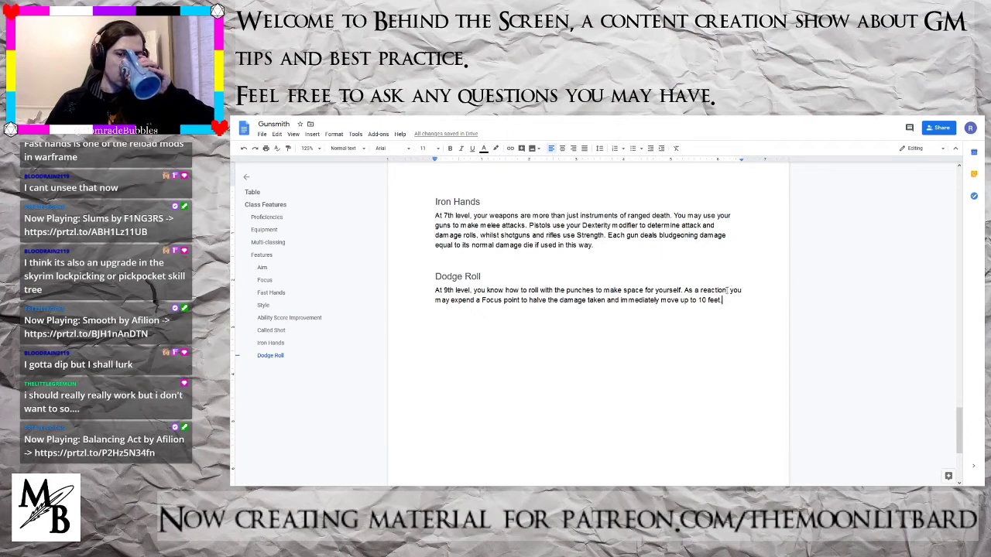
- Insert "upon taking damage" directly after "As a reaction" in the Dodge Roll description, keeping the comma before "you may"
key(Up)
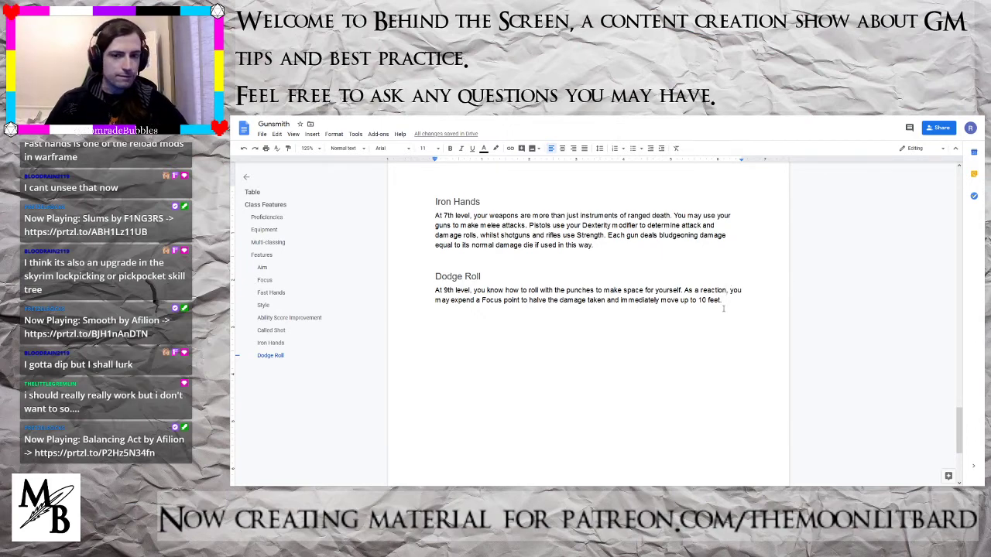
text(,)
text( upon taking d)
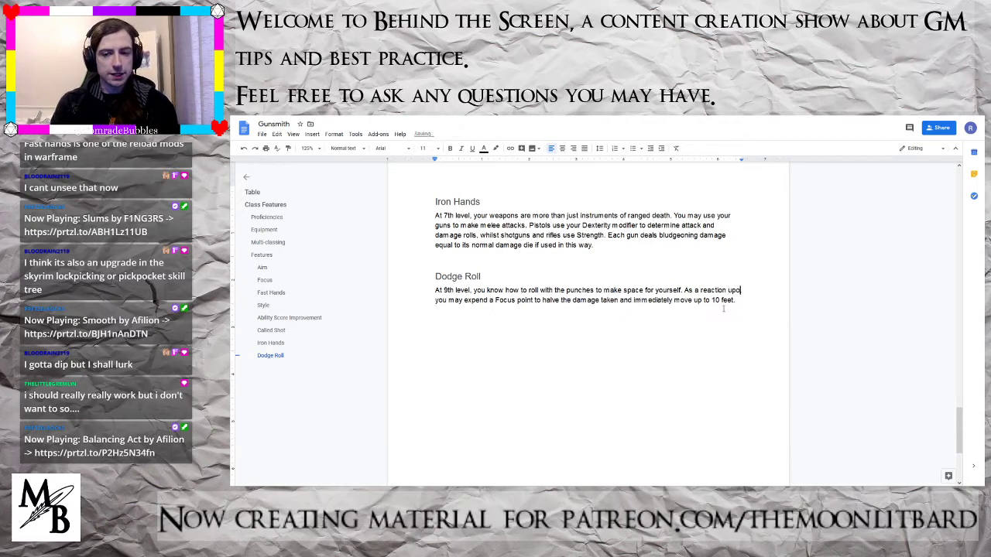
text(amage)
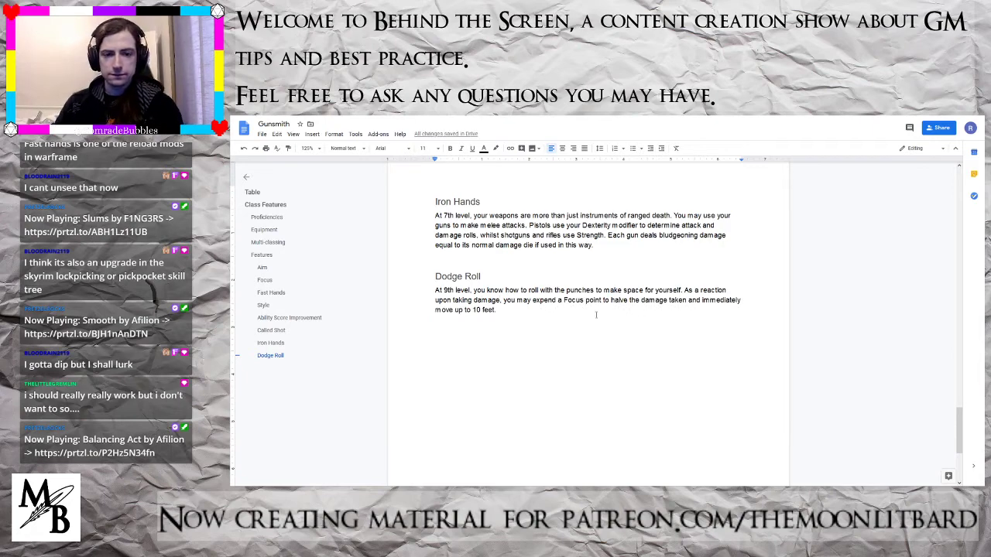
click(499, 311)
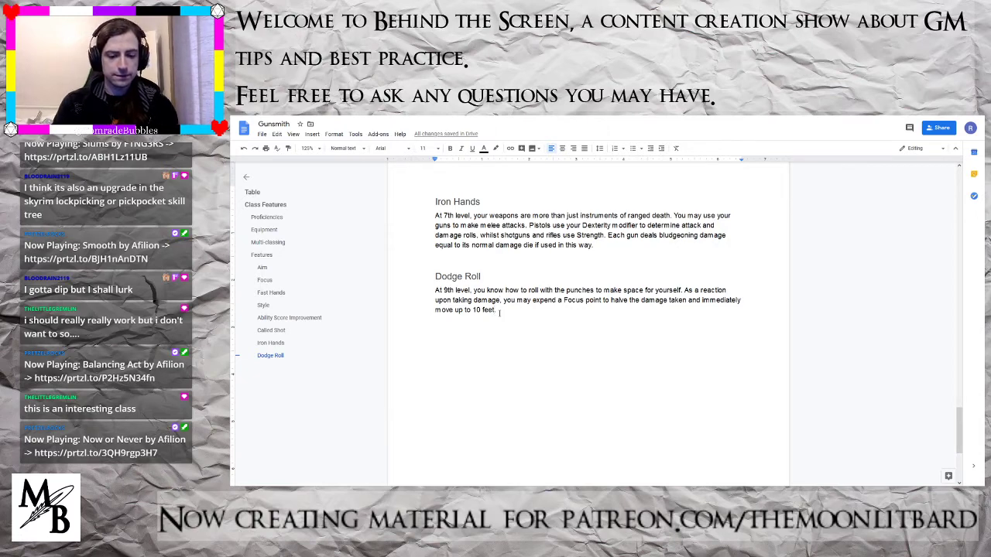
text(prov)
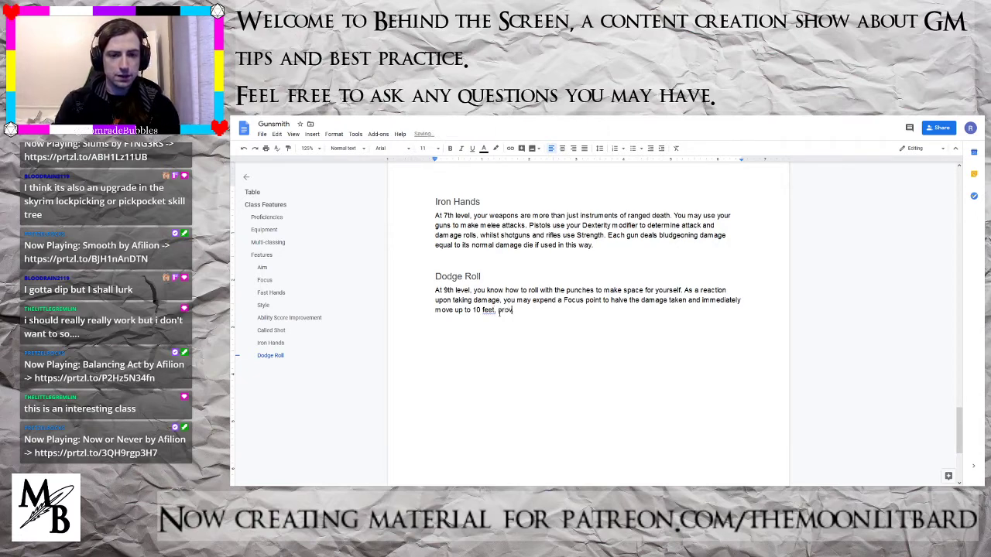
text(oking attac)
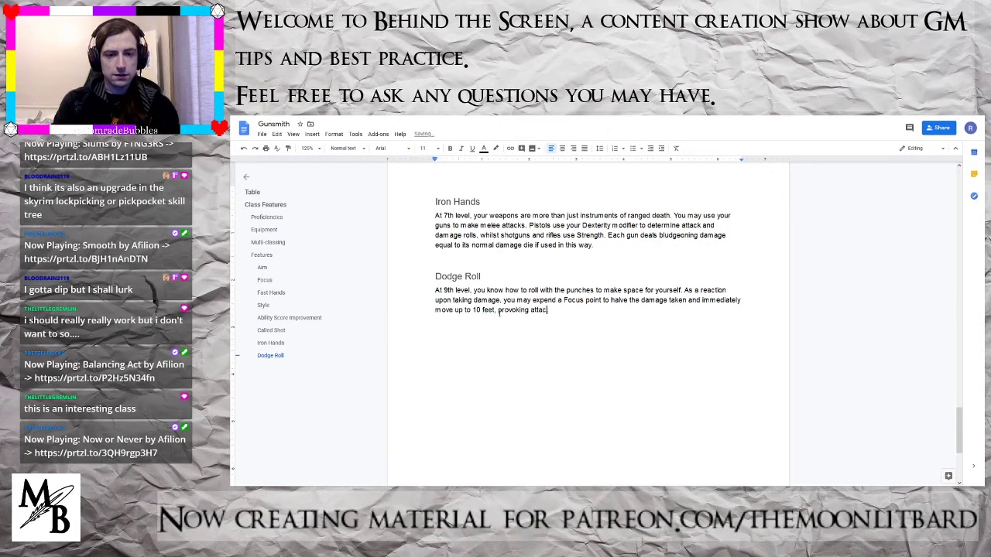
key(BackSpace)
key(BackSpace)
key(BackSpace)
key(BackSpace)
key(BackSpace)
key(BackSpace)
key(BackSpace)
key(BackSpace)
key(BackSpace)
key(BackSpace)
key(BackSpace)
key(BackSpace)
key(BackSpace)
key(BackSpace)
key(BackSpace)
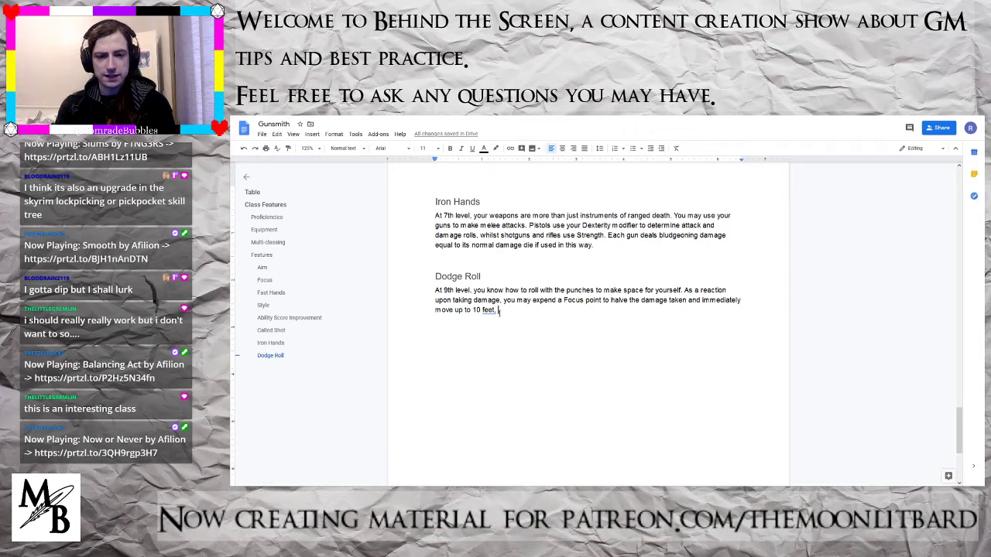
key(BackSpace)
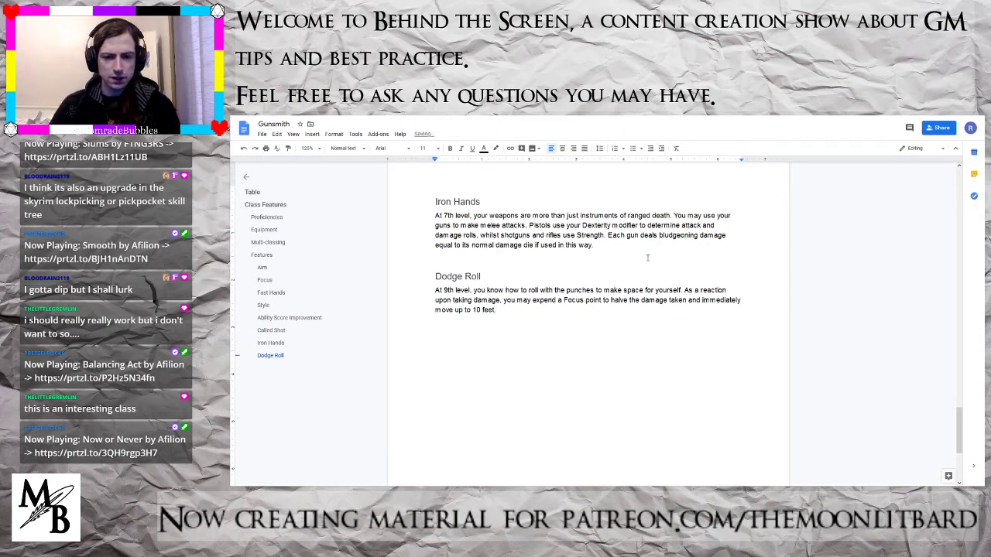
- Replace "halve the damage taken" in the Dodge Roll description with "reduce the damage by an amount equal to your proficiency bonus"
drag(611, 300, 687, 301)
text(reduce the damage)
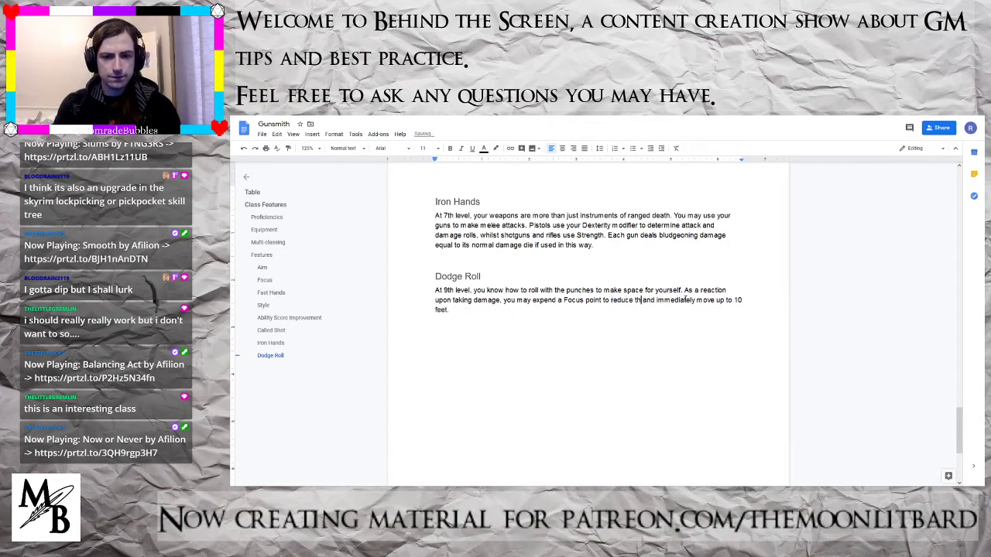
text( by)
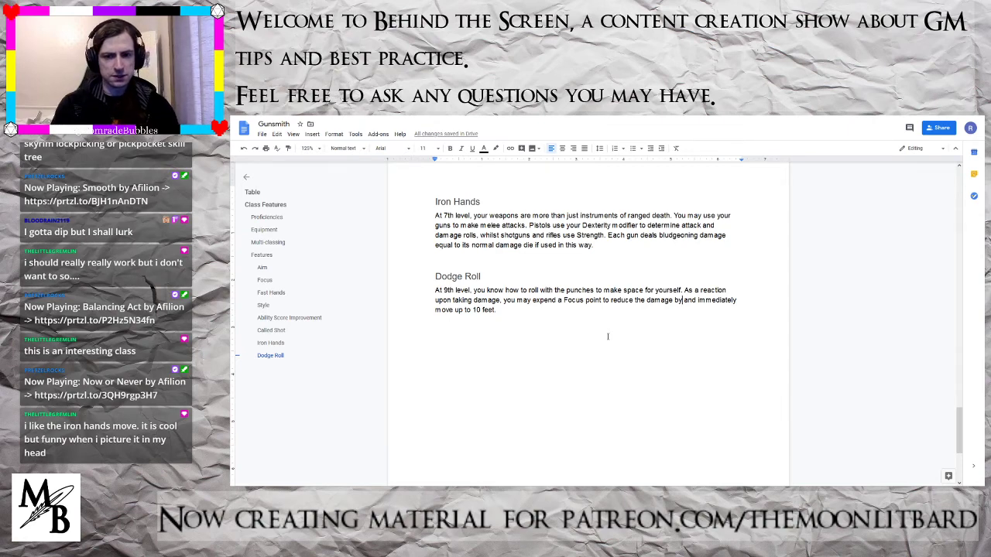
text(a)
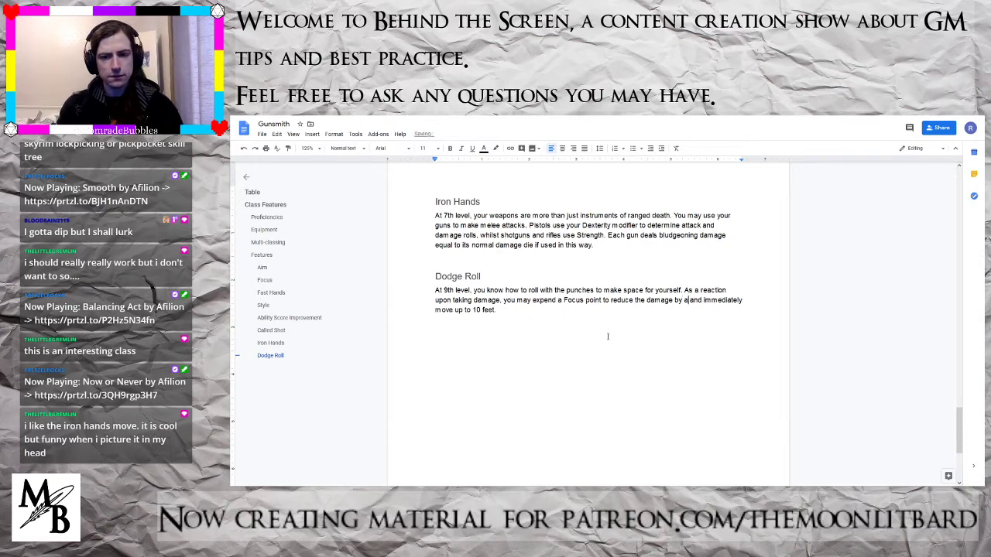
text(n amount )
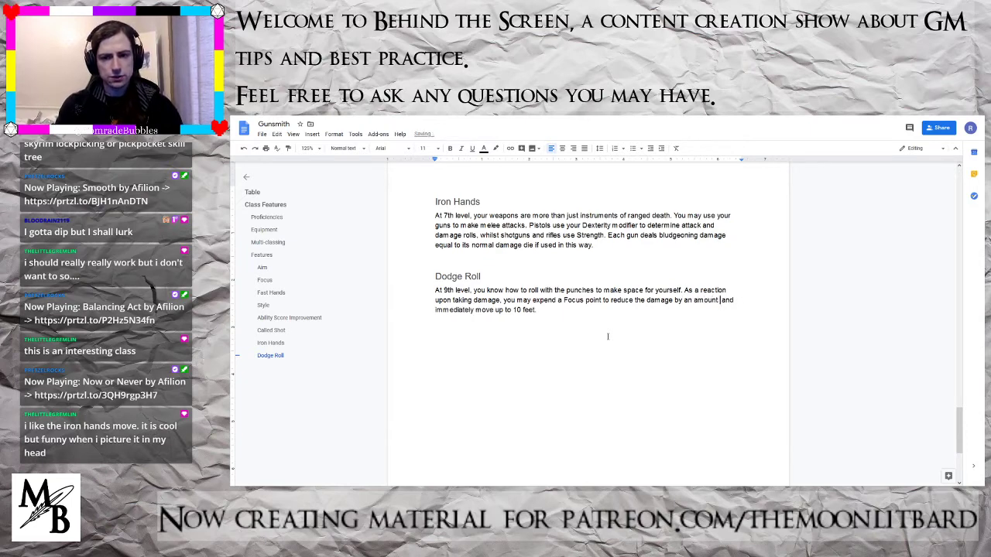
text(equal to your )
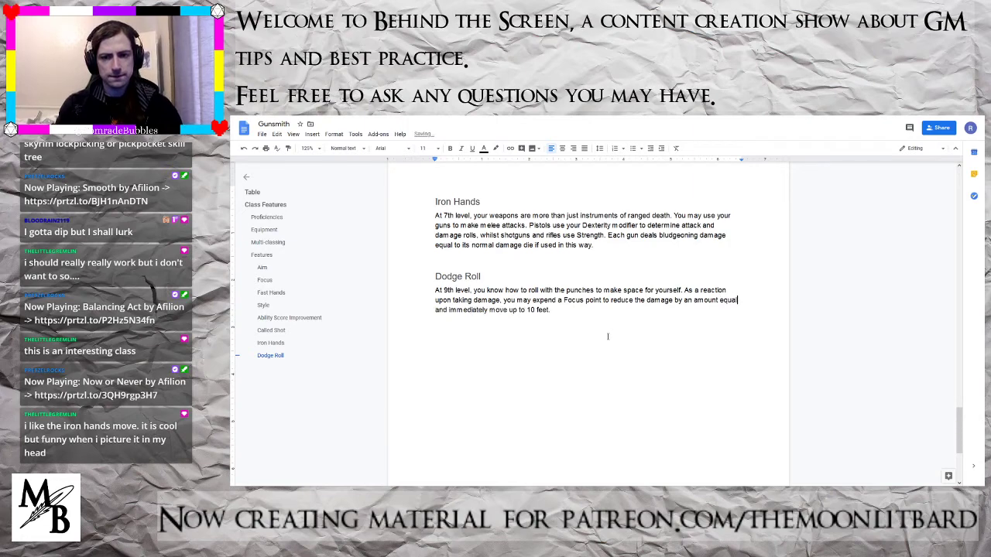
text(proficiency bon)
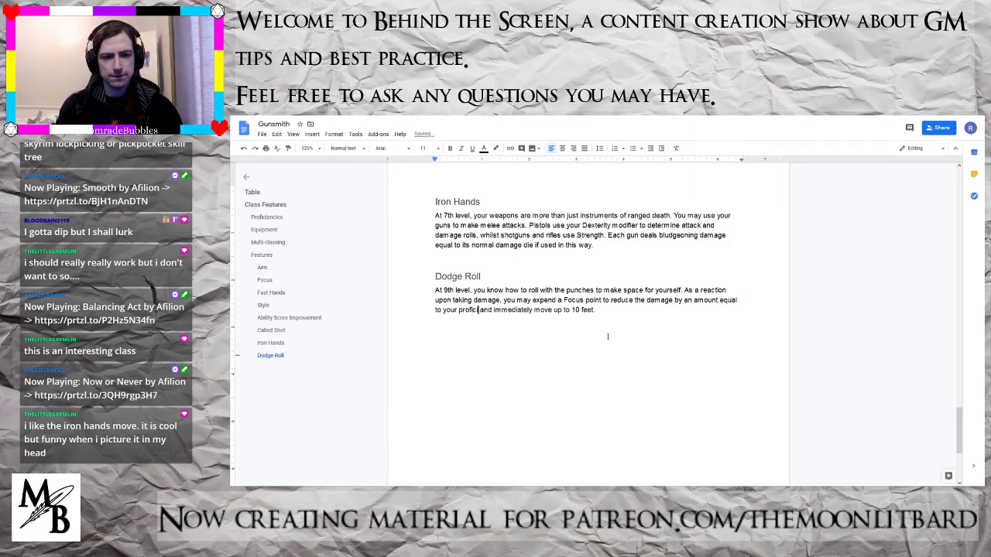
text(ux)
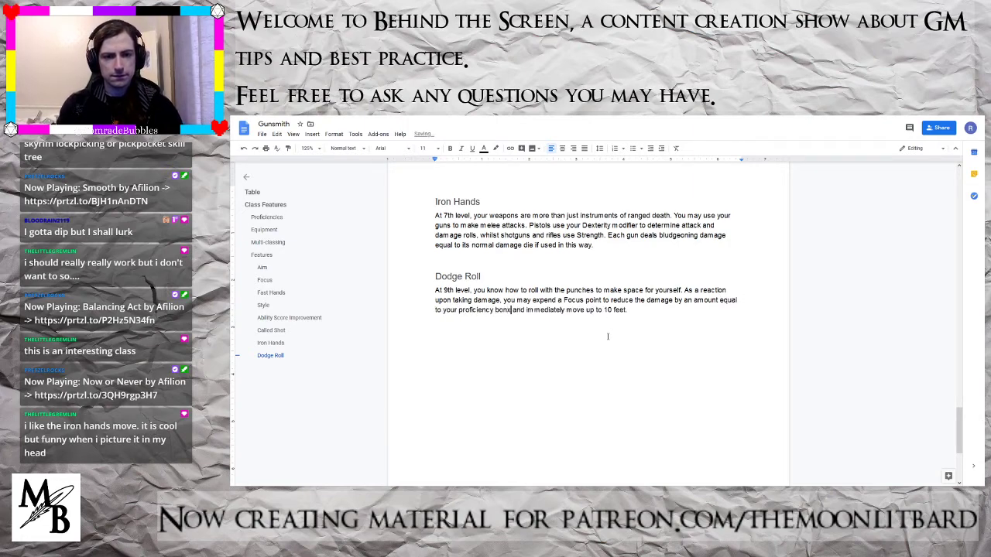
key(BackSpace)
text(s)
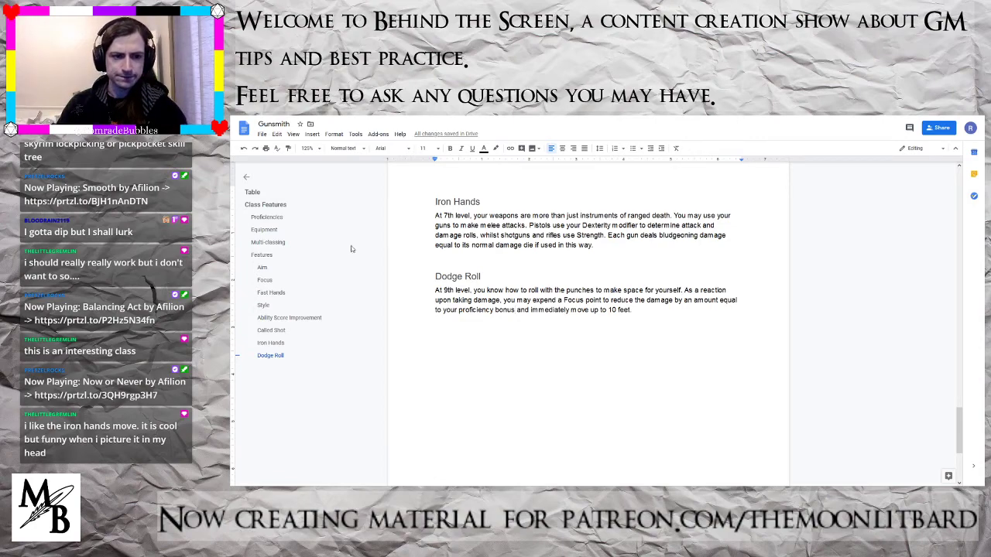
click(252, 193)
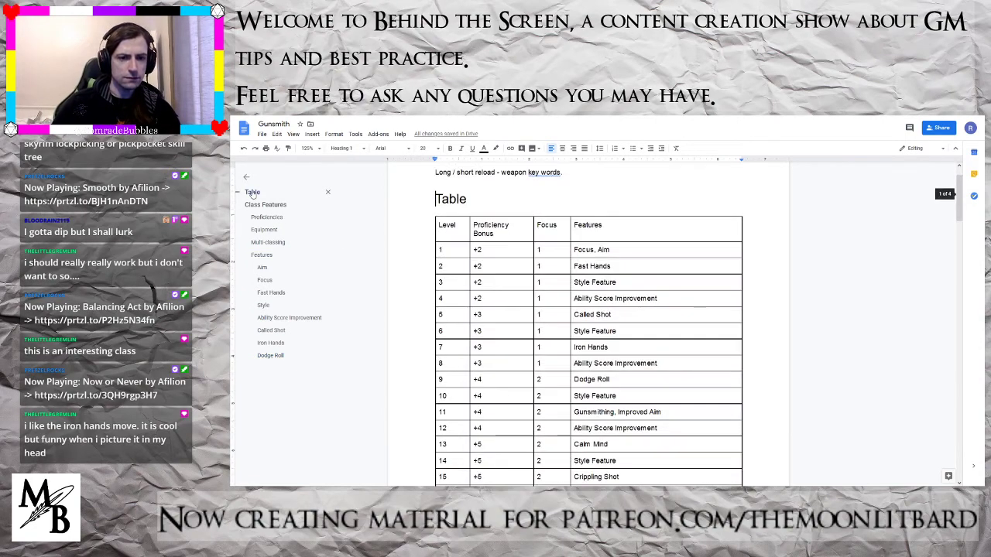
click(272, 356)
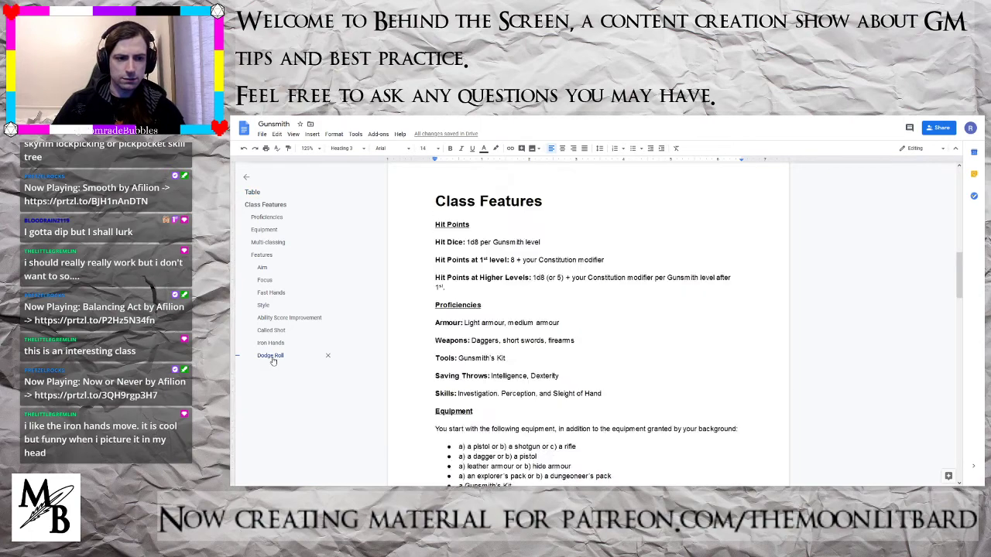
click(629, 236)
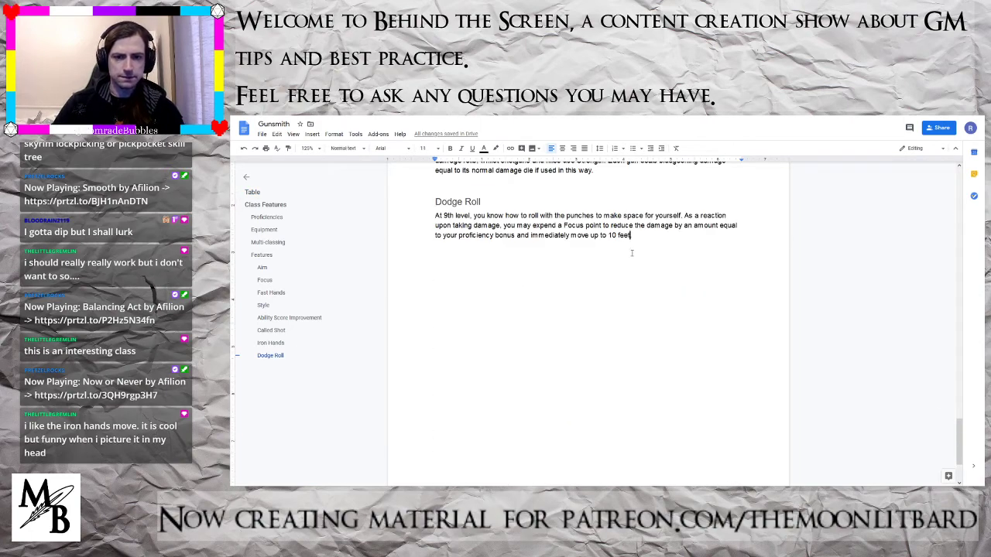
text(provok)
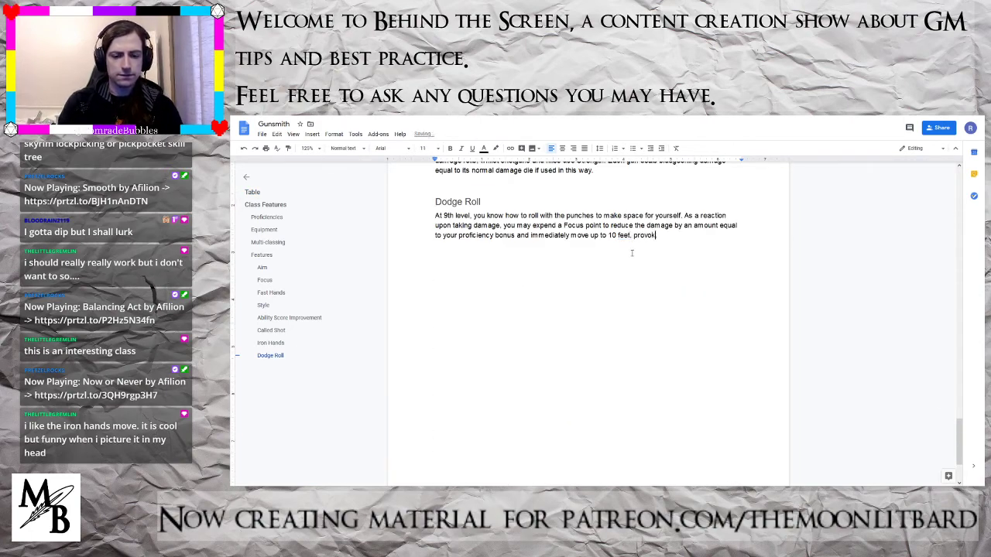
text(ing attacks of)
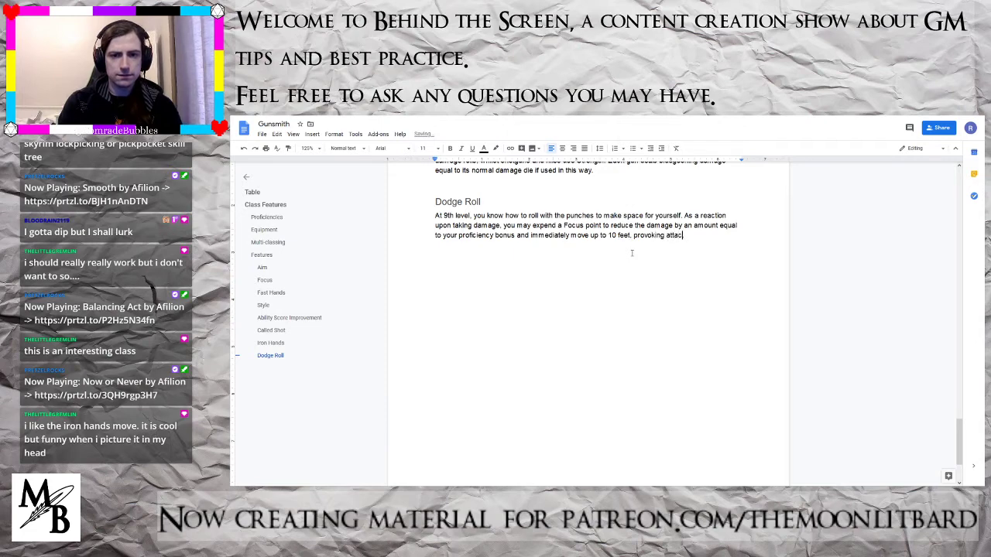
text(po)
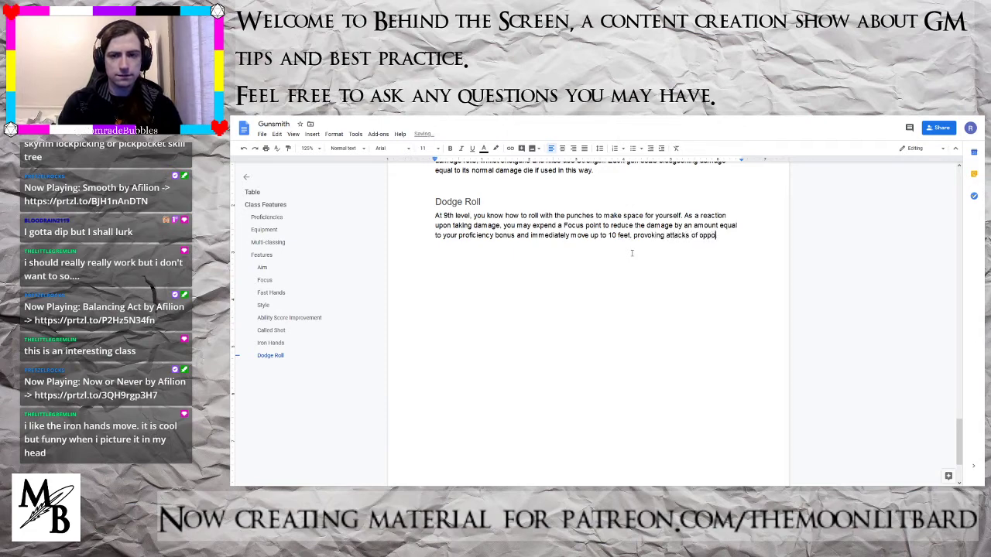
text(rtunity a shor)
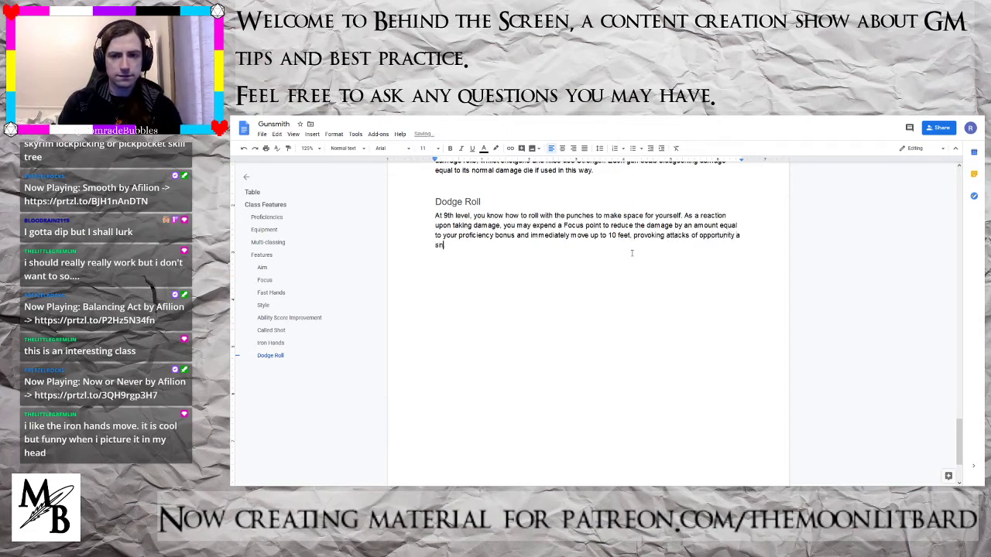
key(BackSpace)
key(BackSpace)
key(BackSpace)
key(BackSpace)
key(BackSpace)
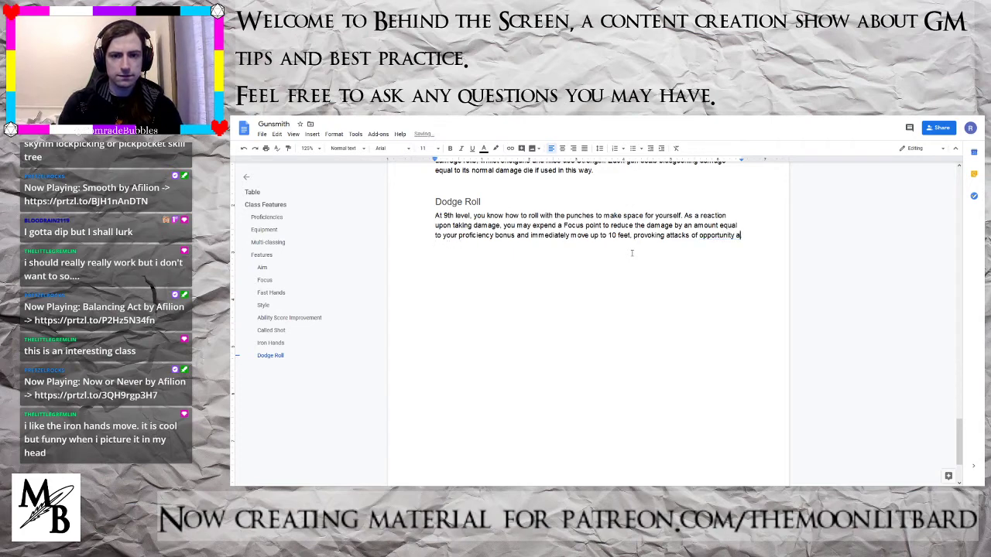
text(s na)
key(BackSpace)
key(BackSpace)
key(BackSpace)
key(BackSpace)
key(BackSpace)
key(BackSpace)
key(BackSpace)
key(BackSpace)
key(BackSpace)
key(BackSpace)
key(BackSpace)
key(BackSpace)
key(BackSpace)
key(BackSpace)
key(BackSpace)
key(BackSpace)
key(BackSpace)
key(BackSpace)
key(BackSpace)
key(BackSpace)
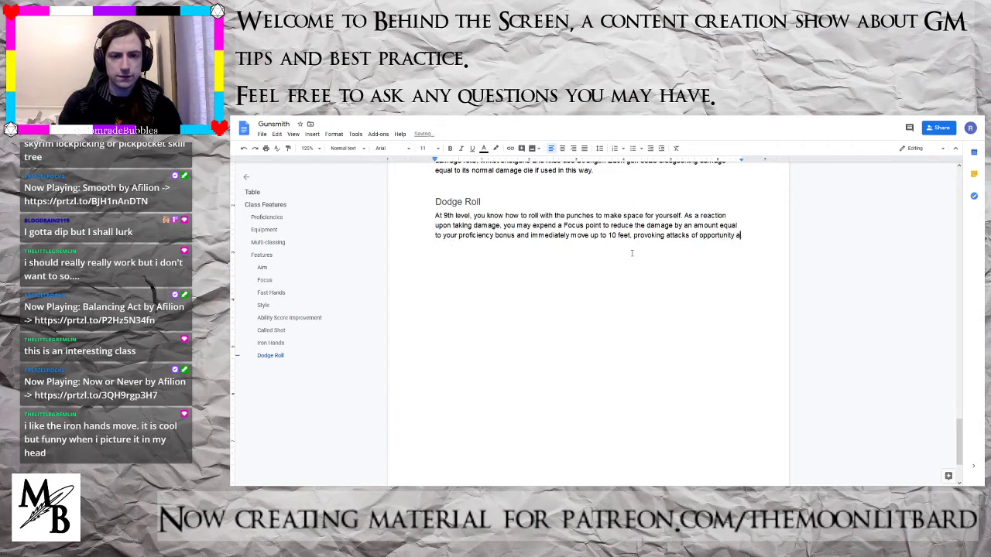
key(BackSpace)
key(BackSpace)
key(BackSpace)
key(BackSpace)
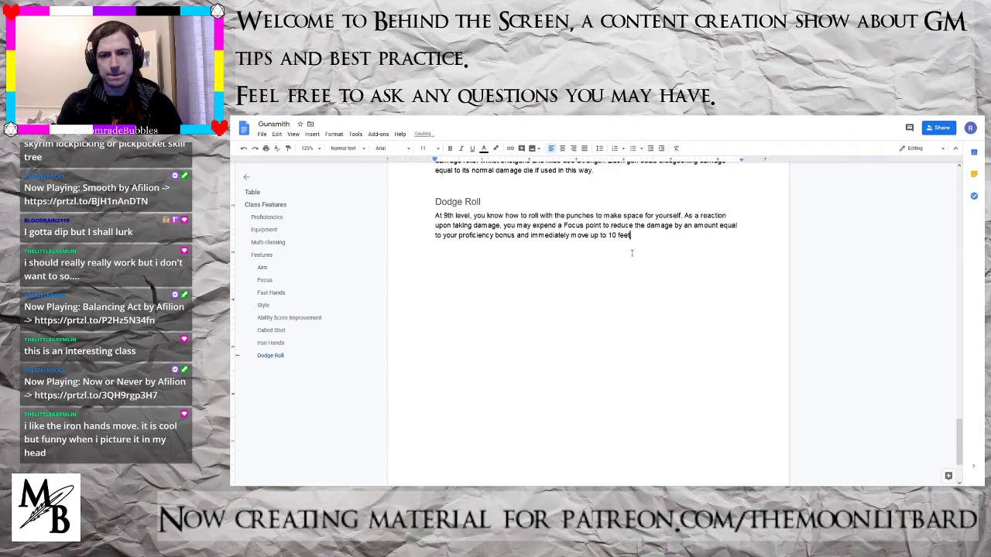
- End the Dodge Roll description with "Any attack of opportunity made as a result of this movement is made with disadvantage."
text(. )
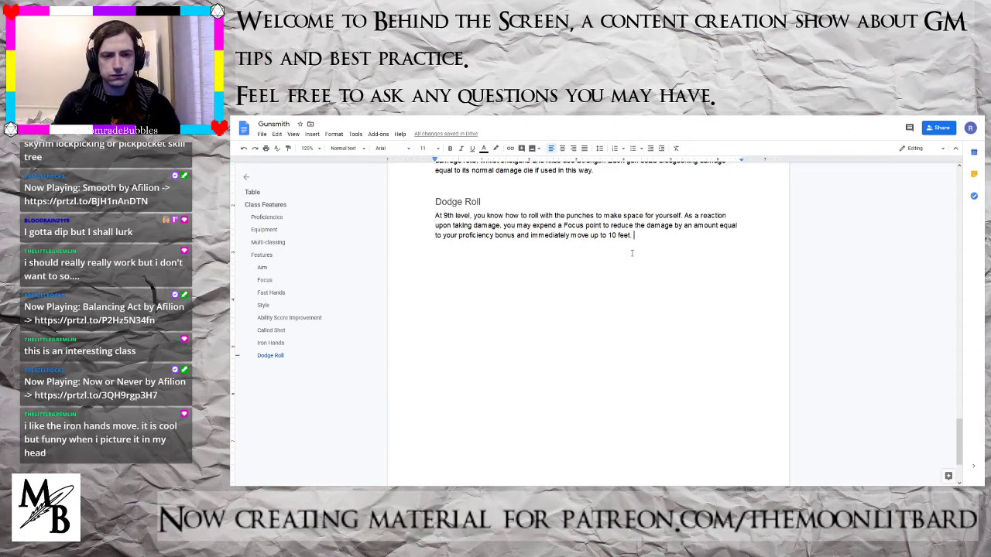
text(Any a)
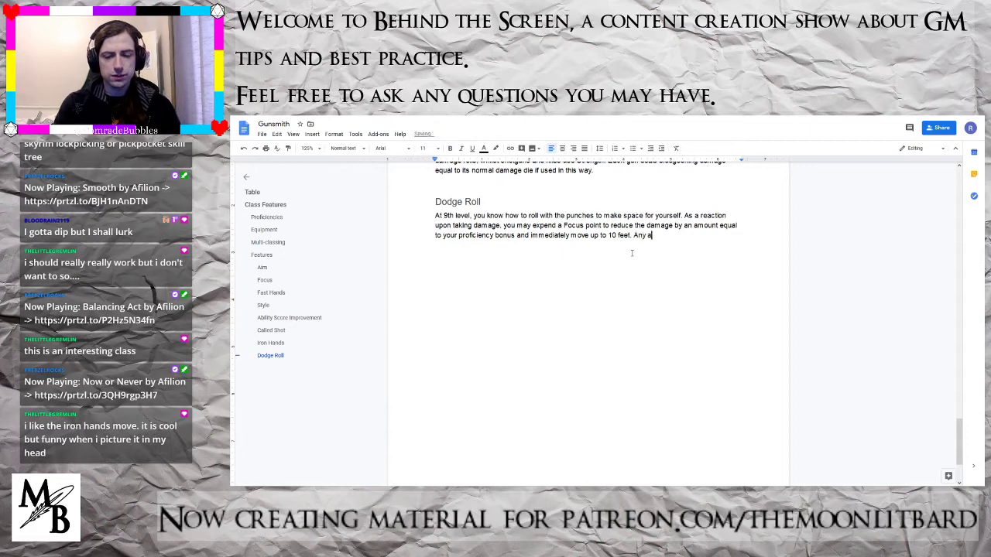
text(ttack o)
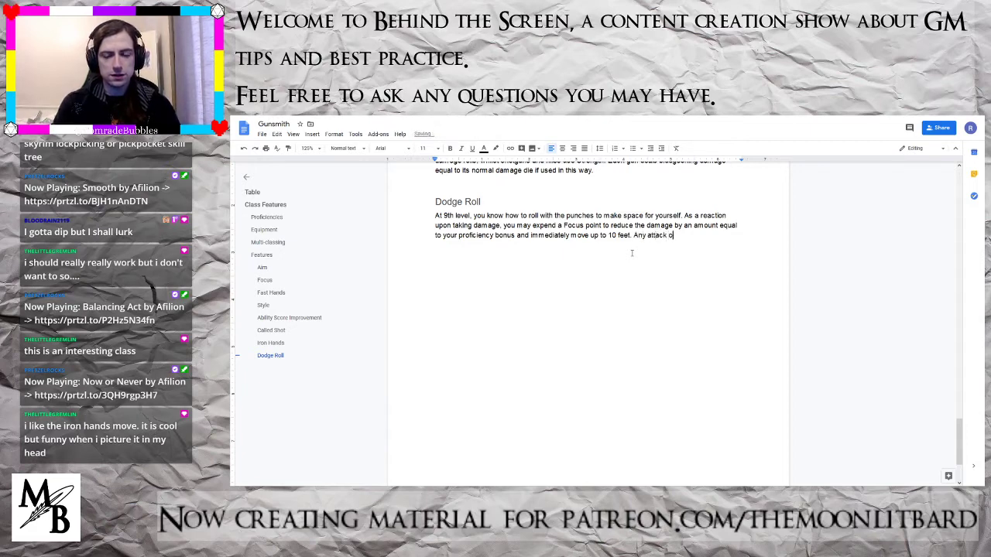
text(f opportunity )
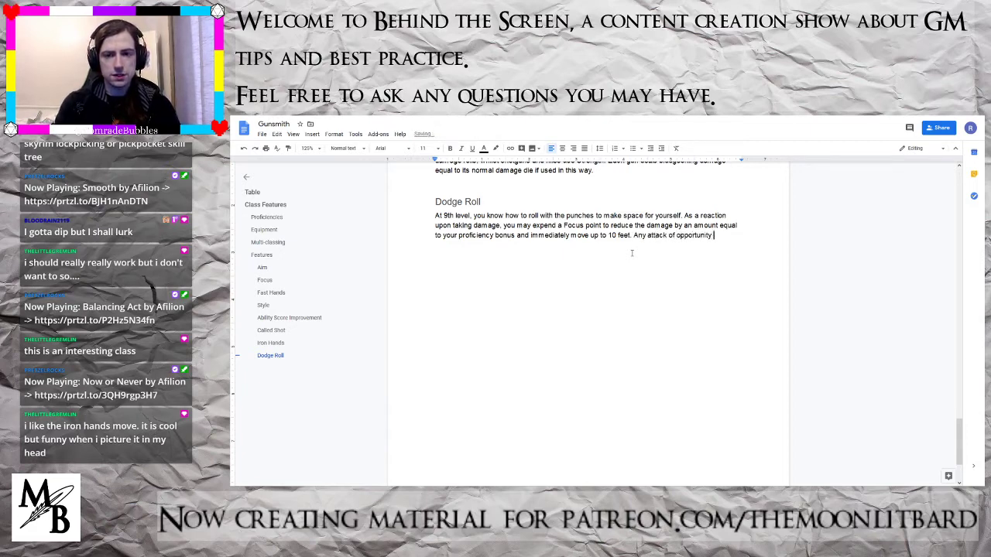
text(made )
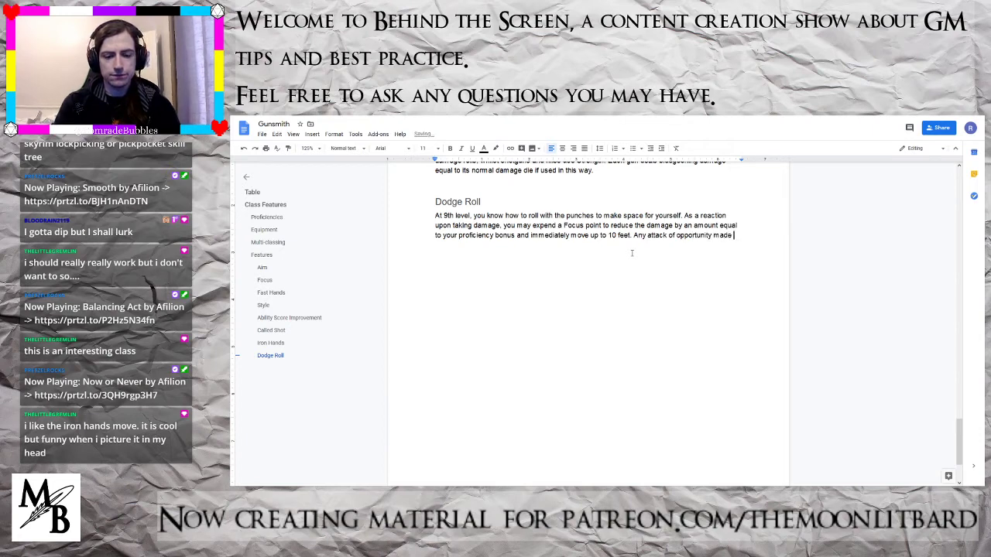
text(as a result of )
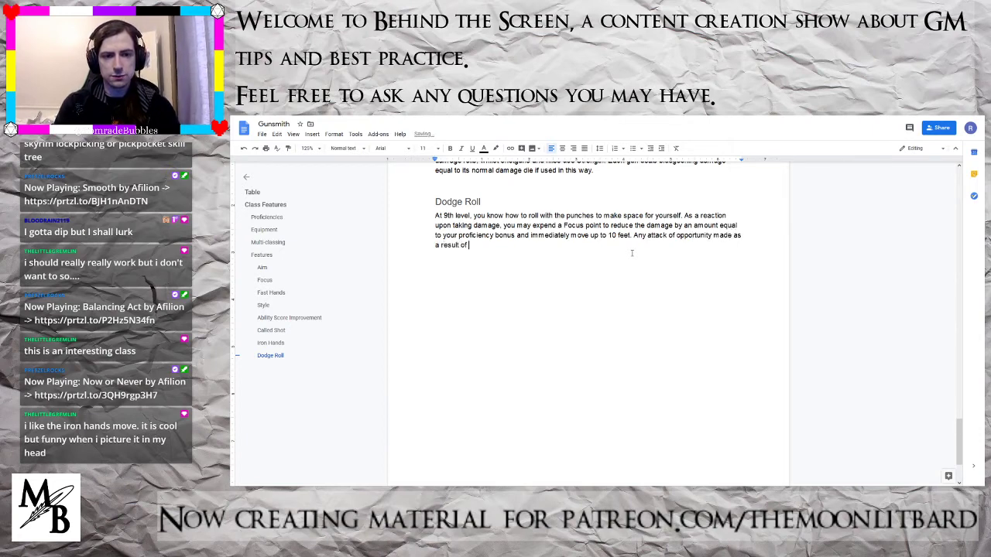
text(this movement is )
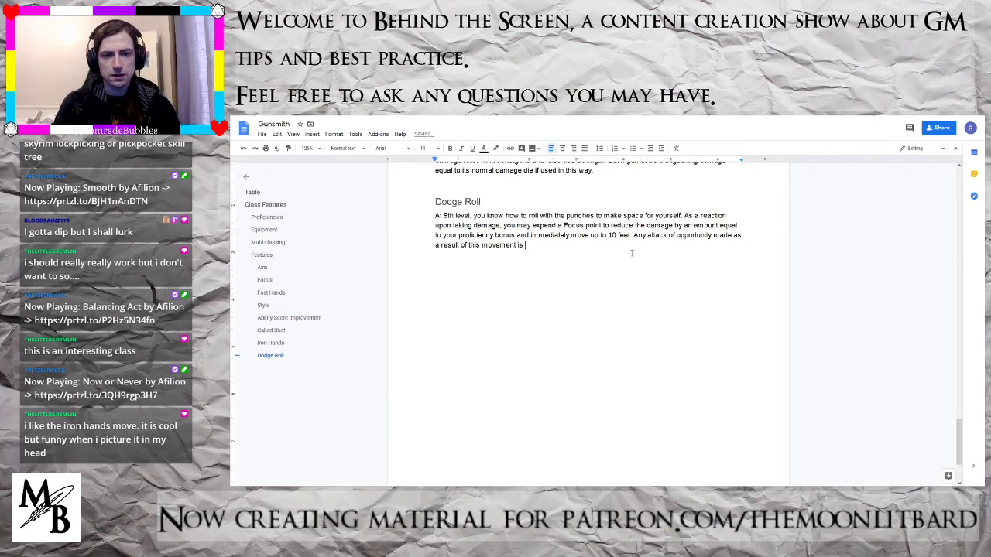
text(mad)
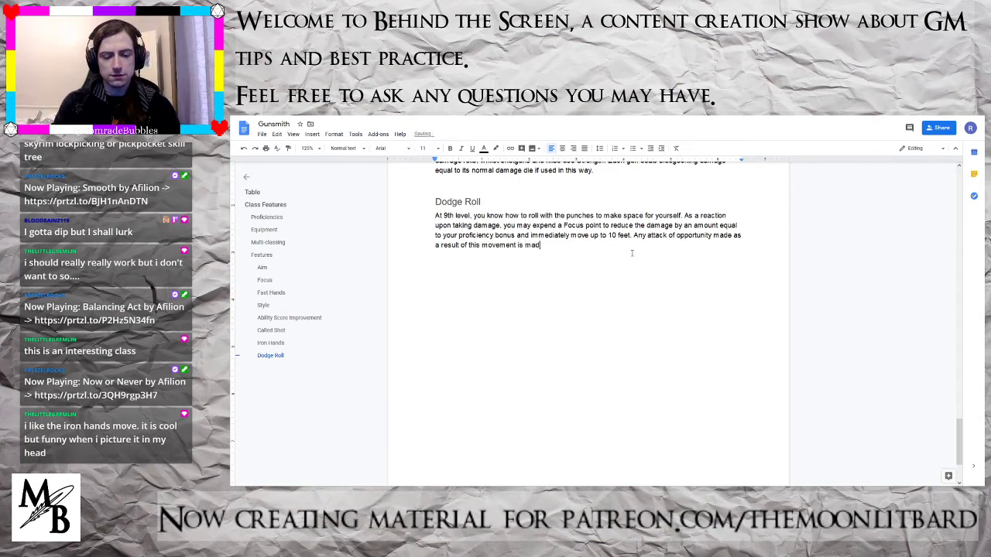
text(e with disad)
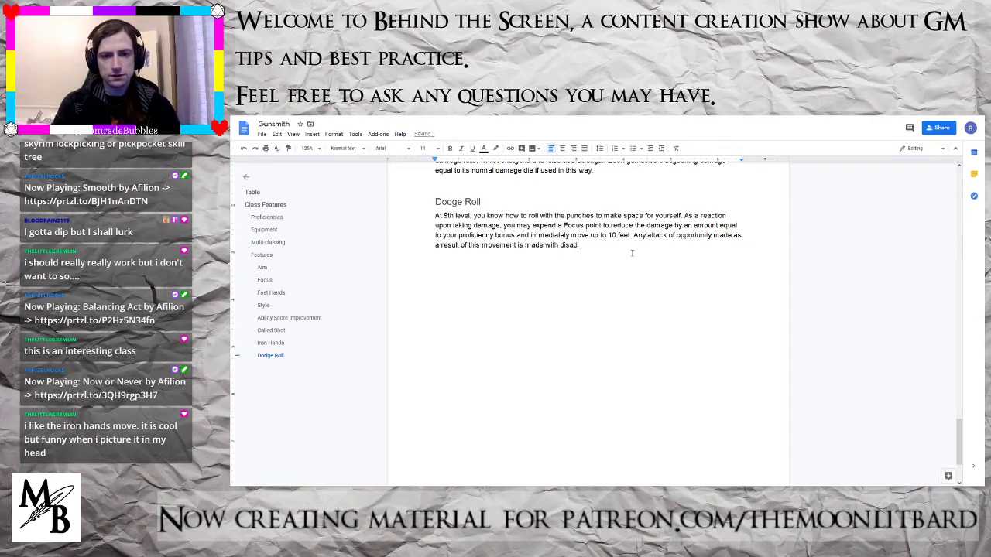
text(vantage.)
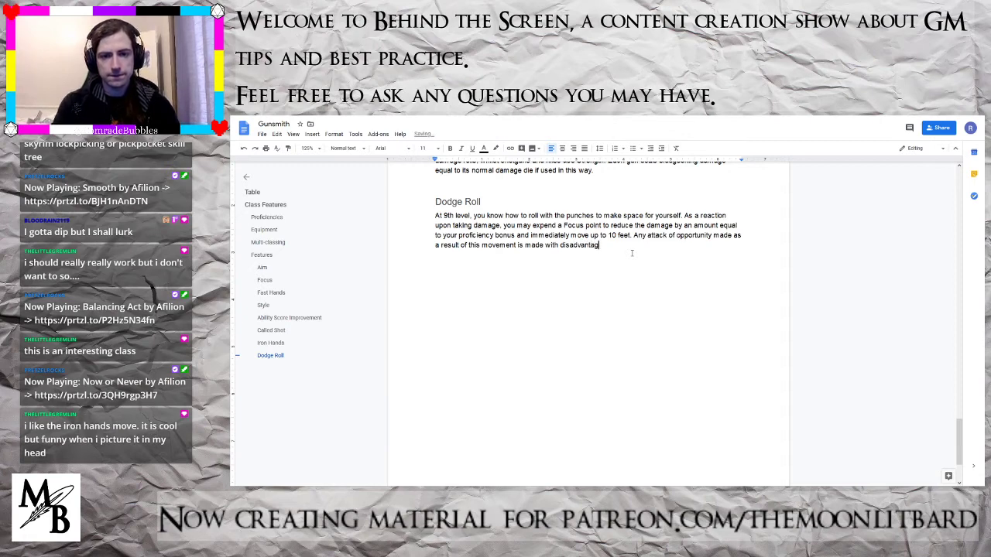
- Change the Dodge Roll cost from "a Focus point" to "2 Focus points"
double_click(559, 225)
text(2)
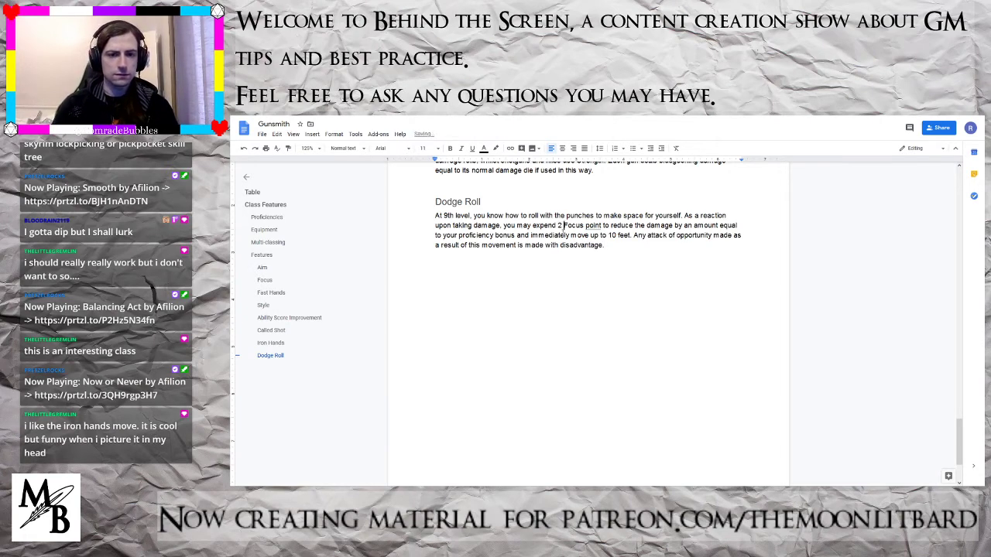
key(Right)
key(Right)
key(Right)
key(Right)
key(Right)
key(Right)
key(Right)
key(Right)
key(Right)
key(Right)
key(Right)
text(s)
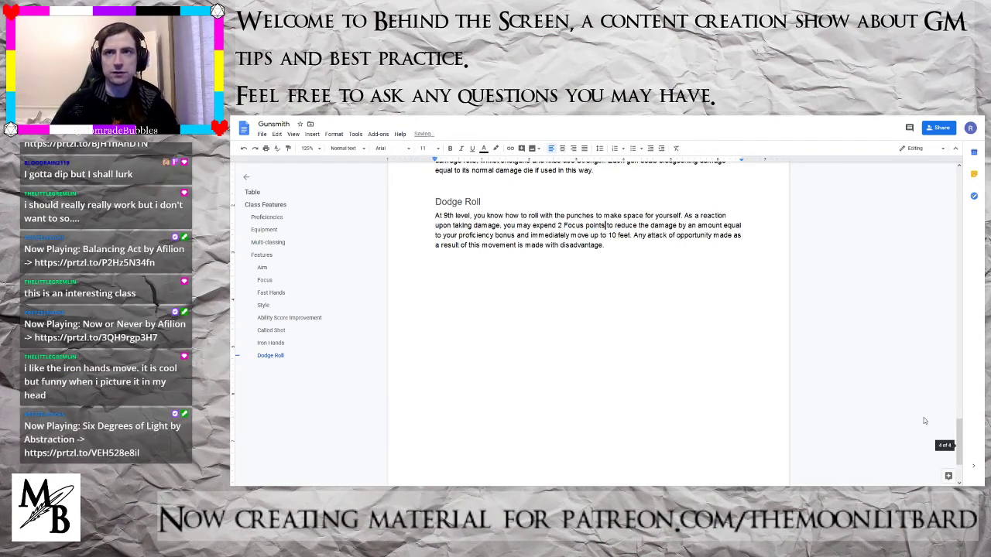
- Start a new line below the Dodge Roll description and check the class table for the features that follow level 9
drag(958, 441, 957, 196)
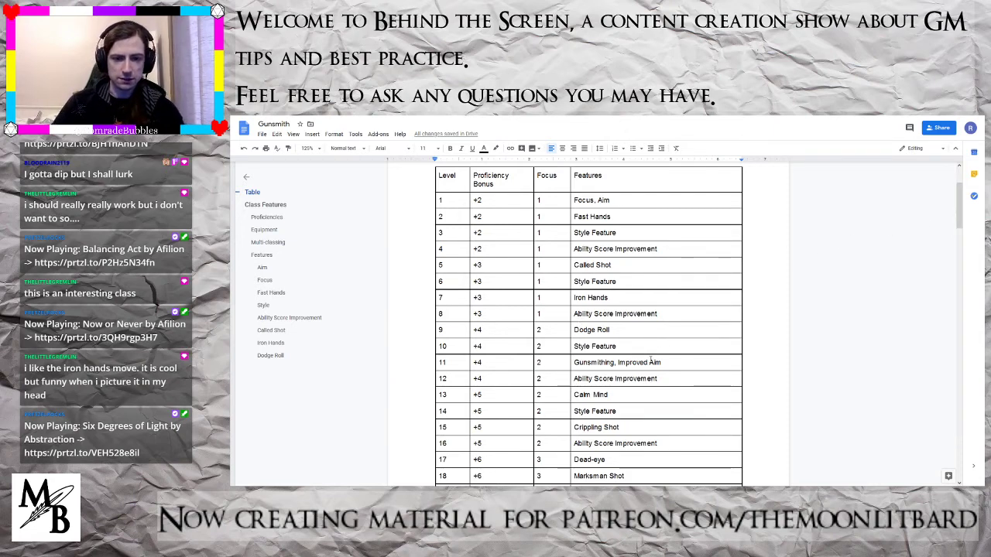
drag(959, 203, 961, 431)
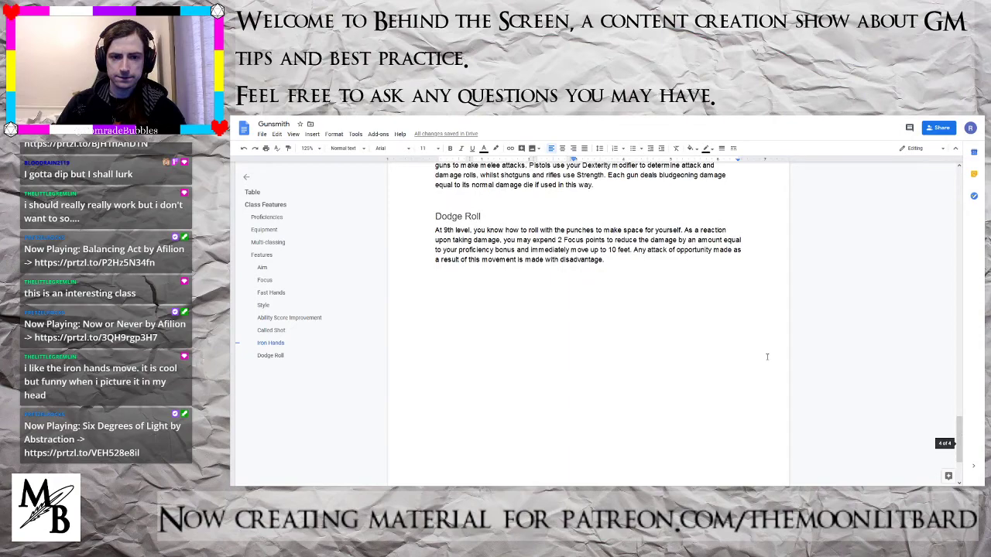
click(636, 261)
key(Return)
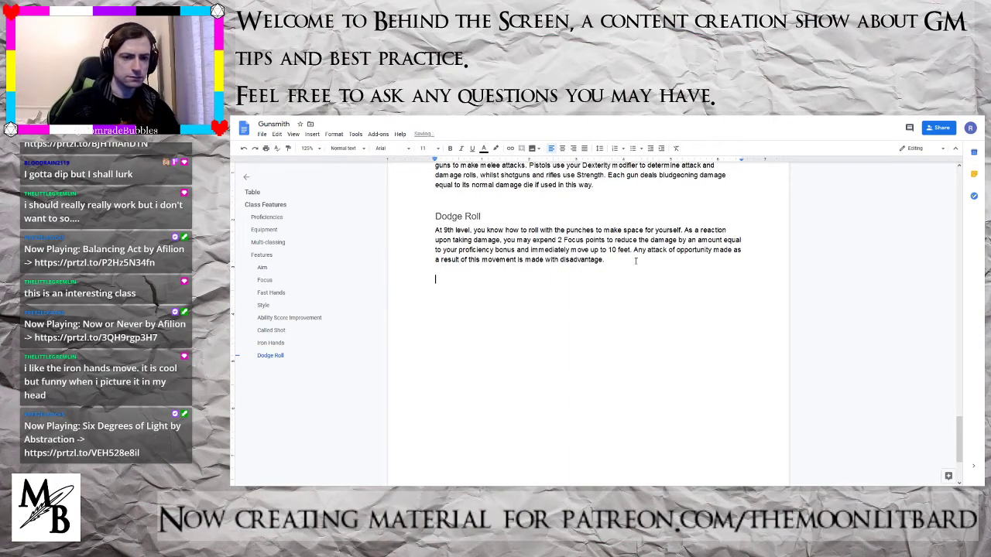
click(252, 192)
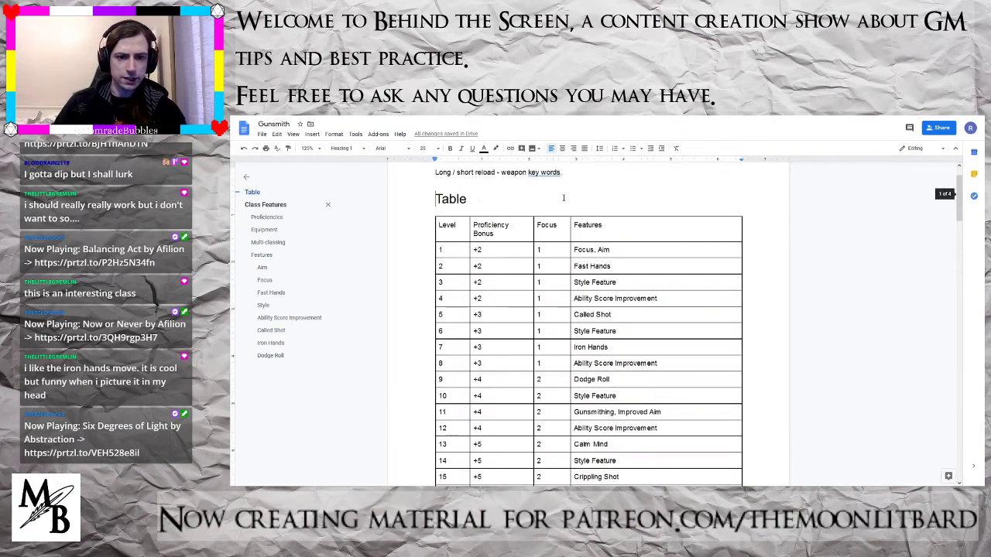
scroll(594, 348, down, 3)
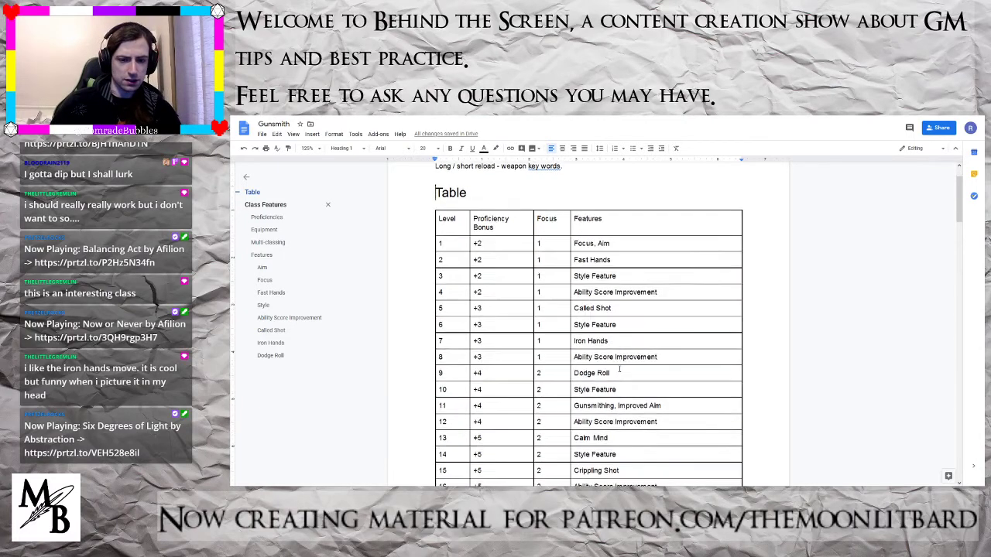
- Add a Heading 3 titled "Gunsmithing" below the Dodge Roll description
click(271, 355)
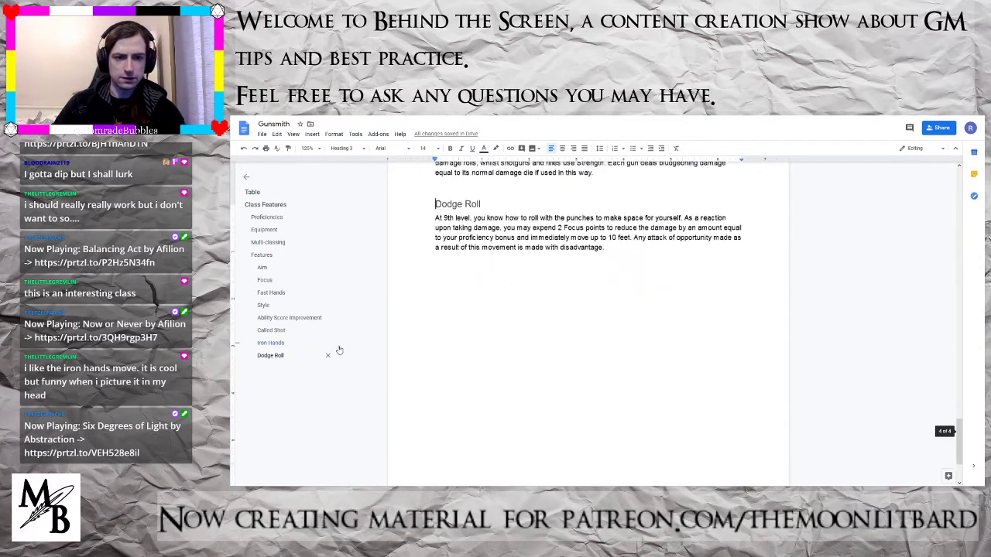
click(611, 246)
key(Return)
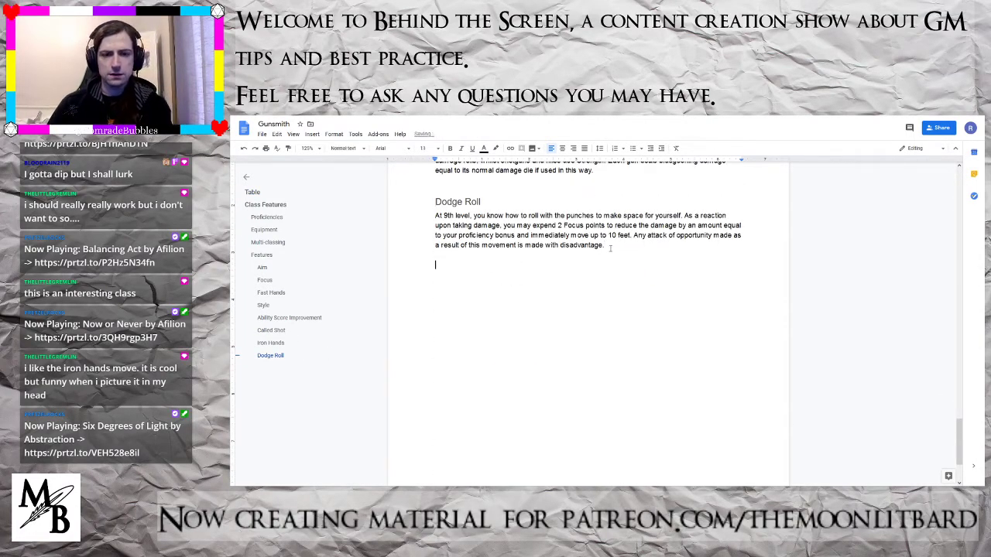
click(343, 148)
click(358, 278)
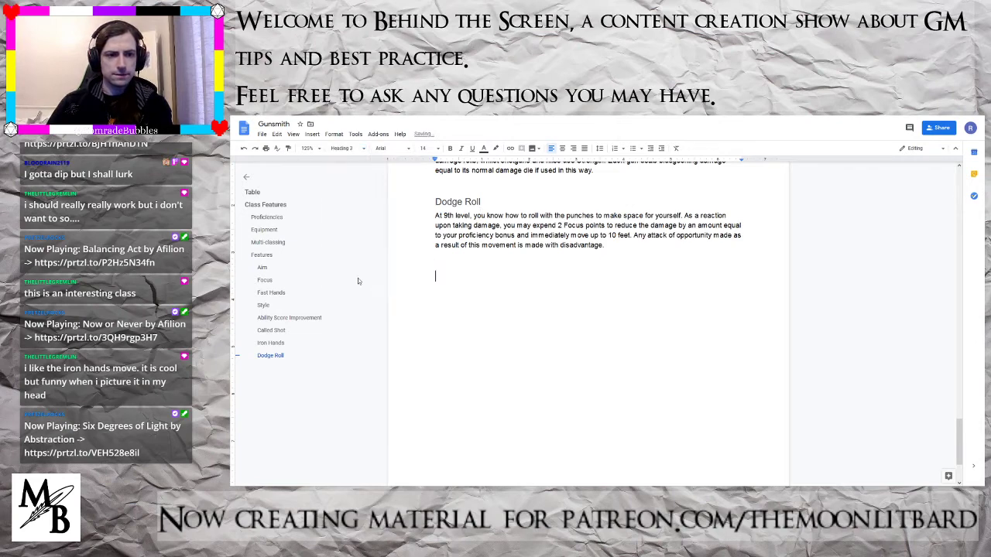
text(Gunsmithing)
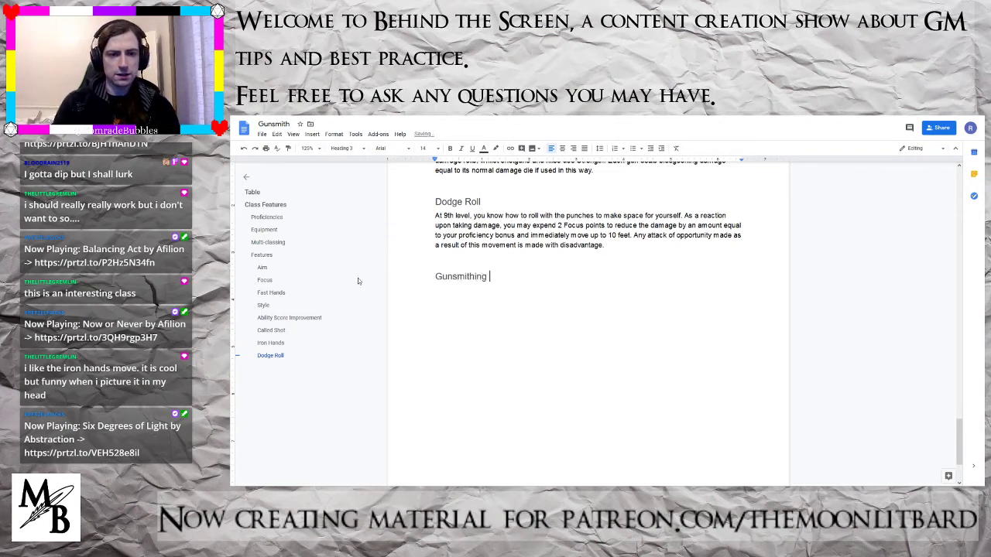
key(Return)
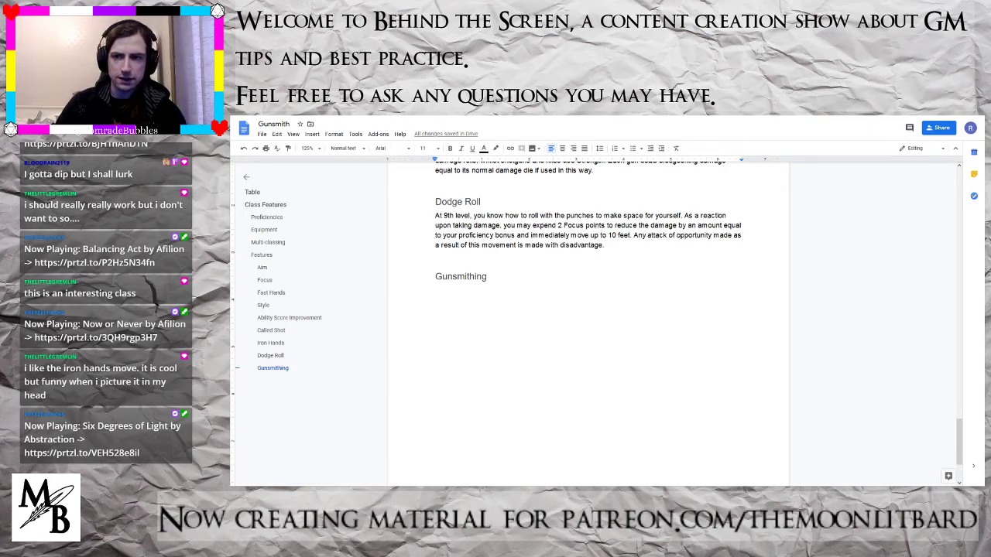
- Begin the Gunsmithing description with "At 11th level, you know how to make your own weaponry."
text(At)
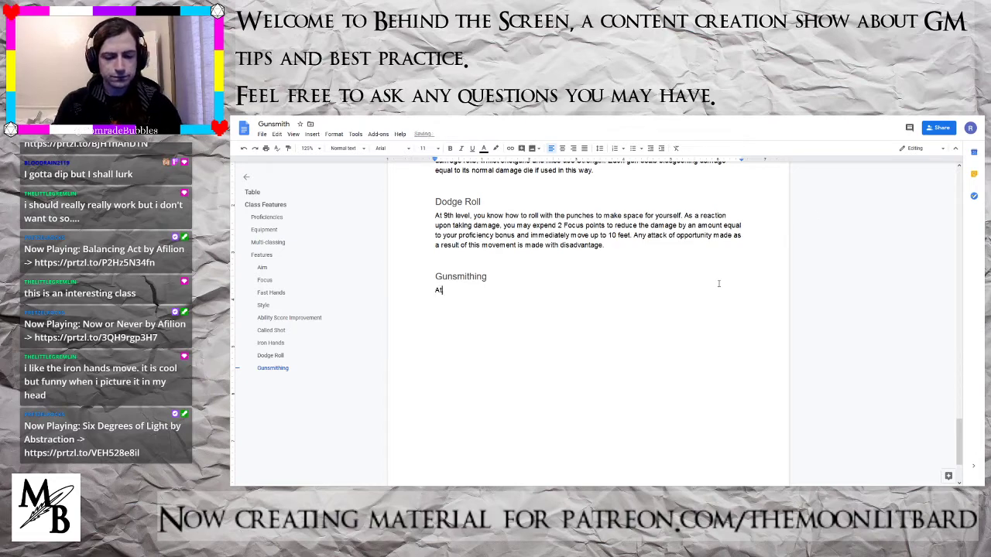
text( 11th level, you )
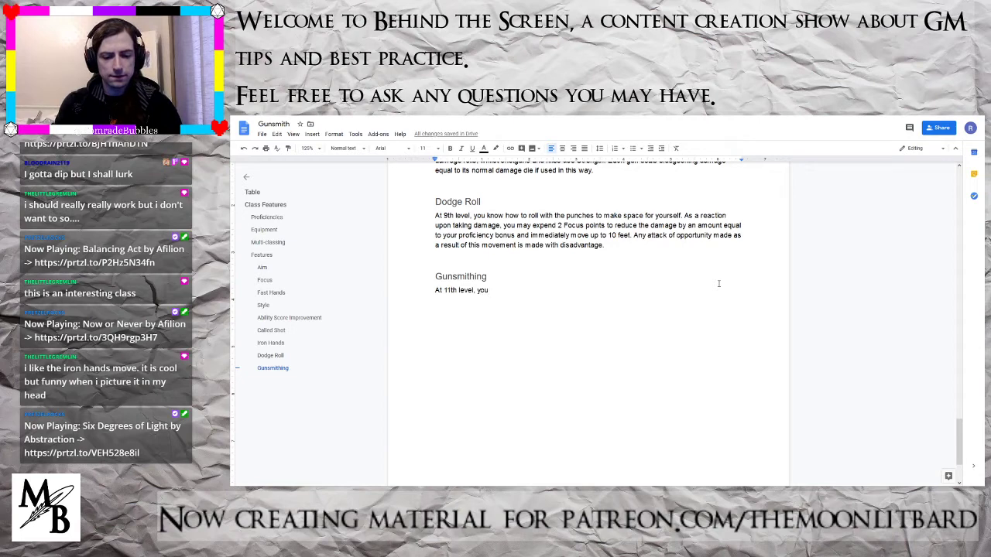
text(know how to)
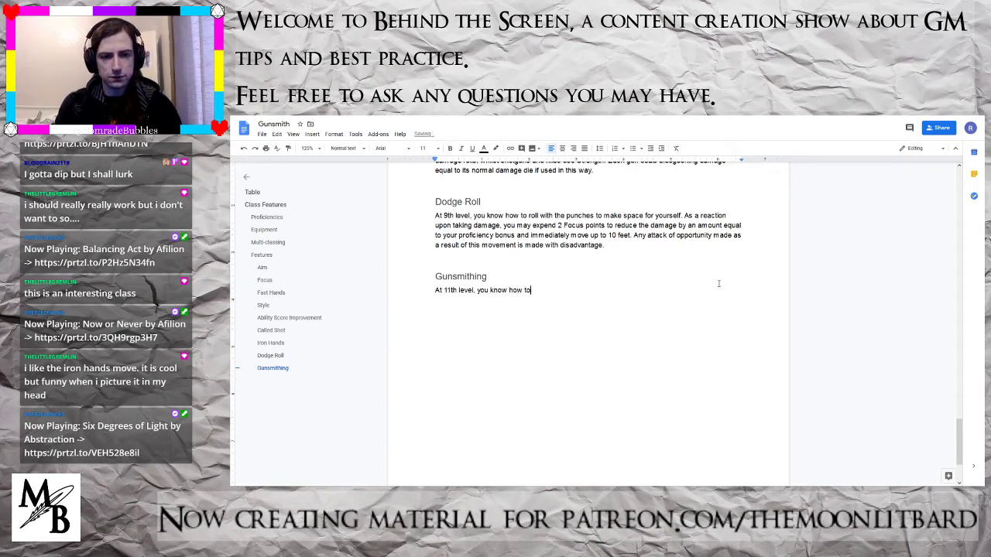
text( make your own)
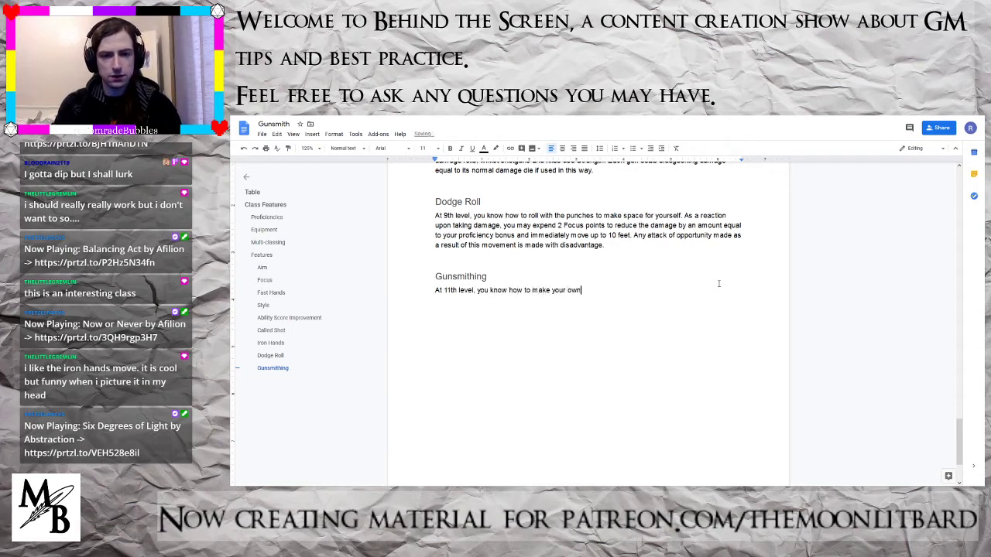
text( weaponry. )
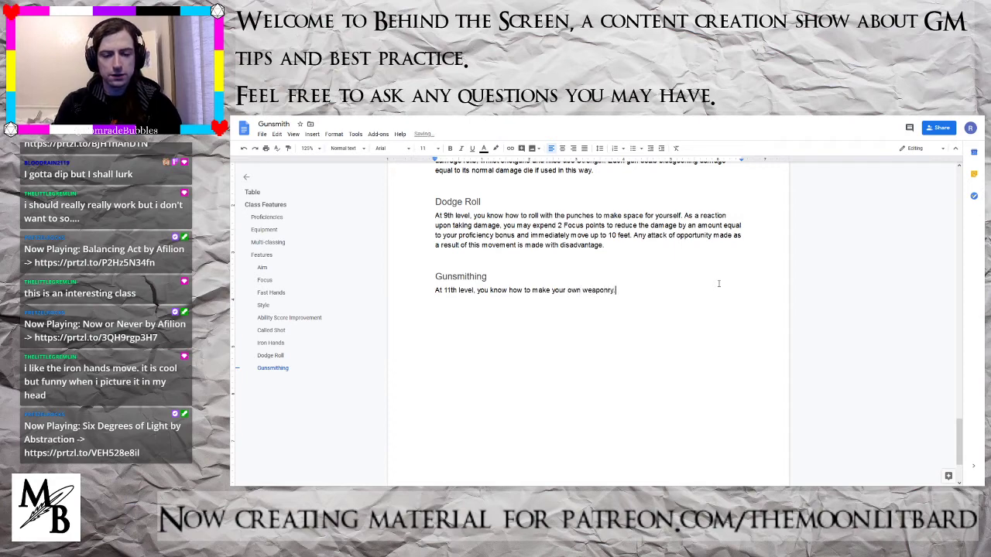
- Continue the Gunsmithing description with "You may use the rules presented below to construct your own firearms." and leave space below it
text(You )
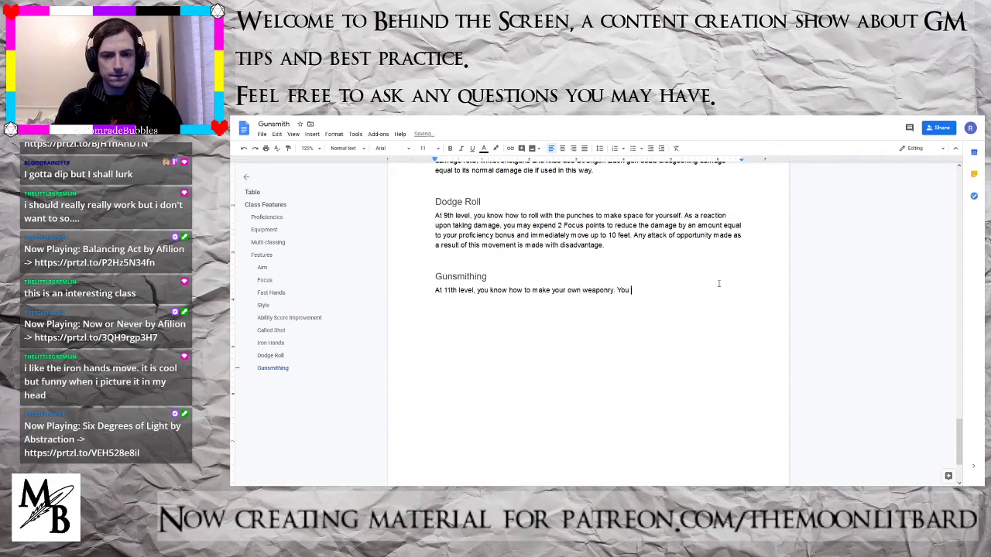
text(may use the ru)
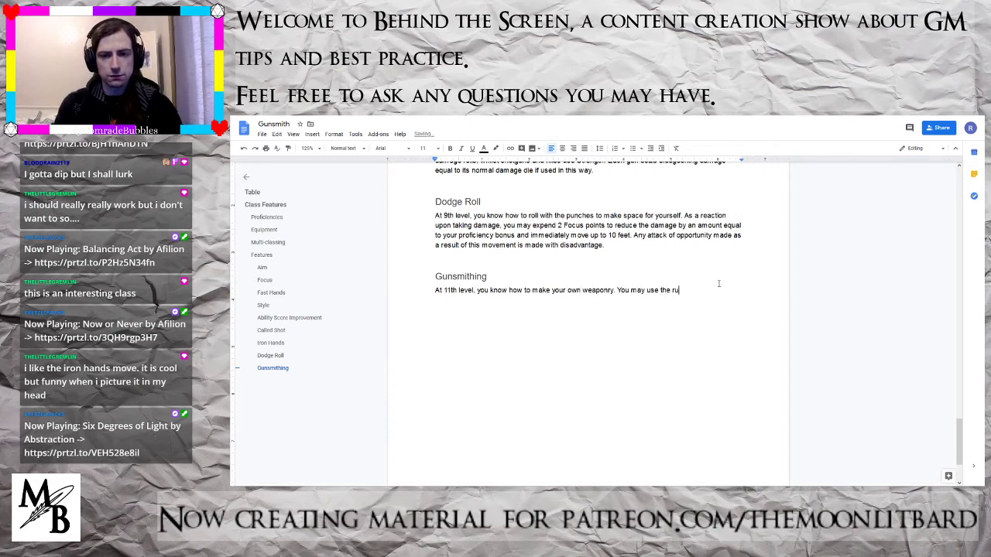
text(les presented be)
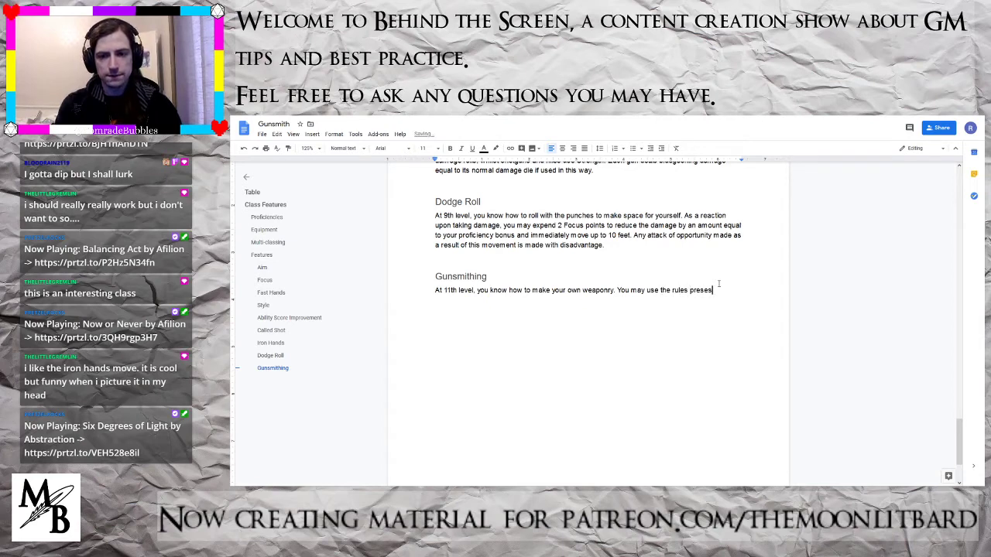
text(low to )
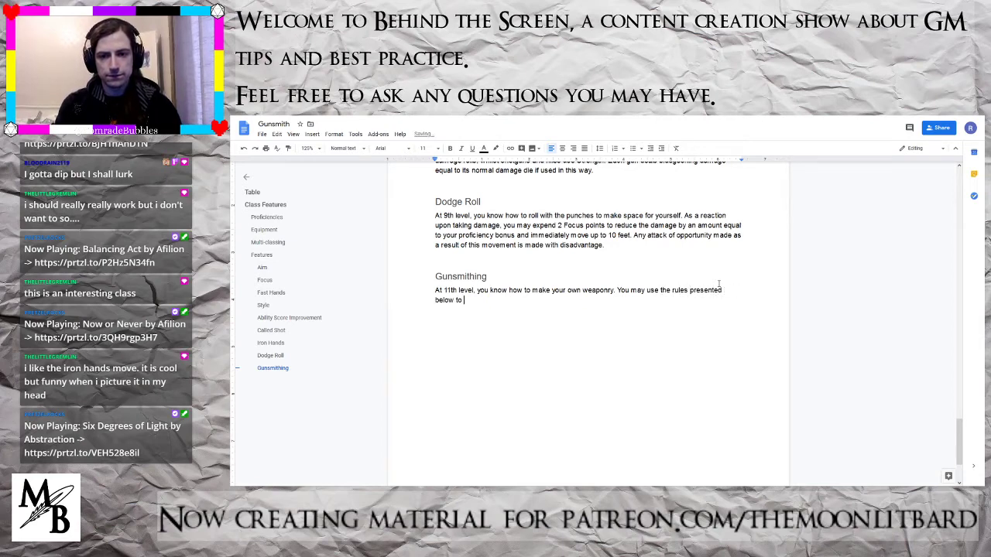
text(cons)
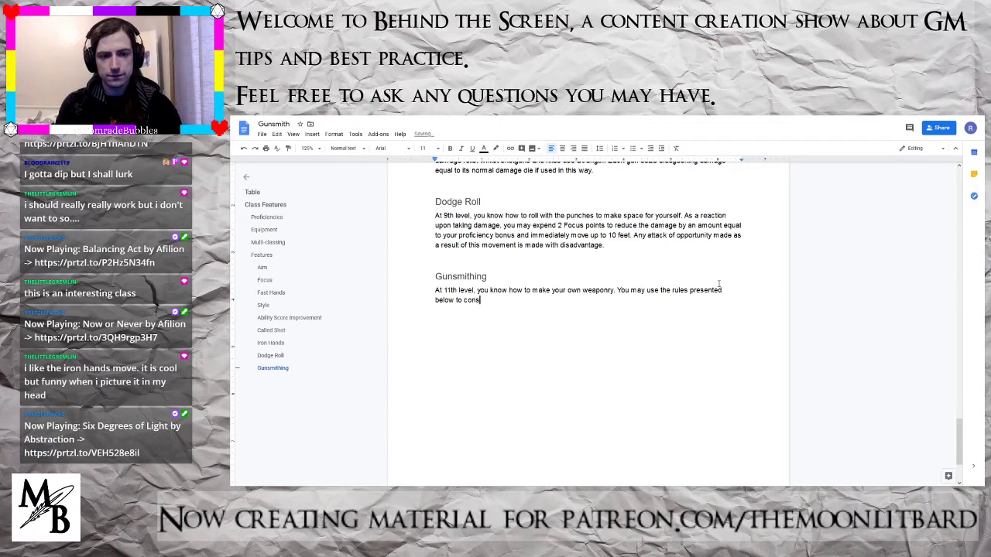
text(truct your own )
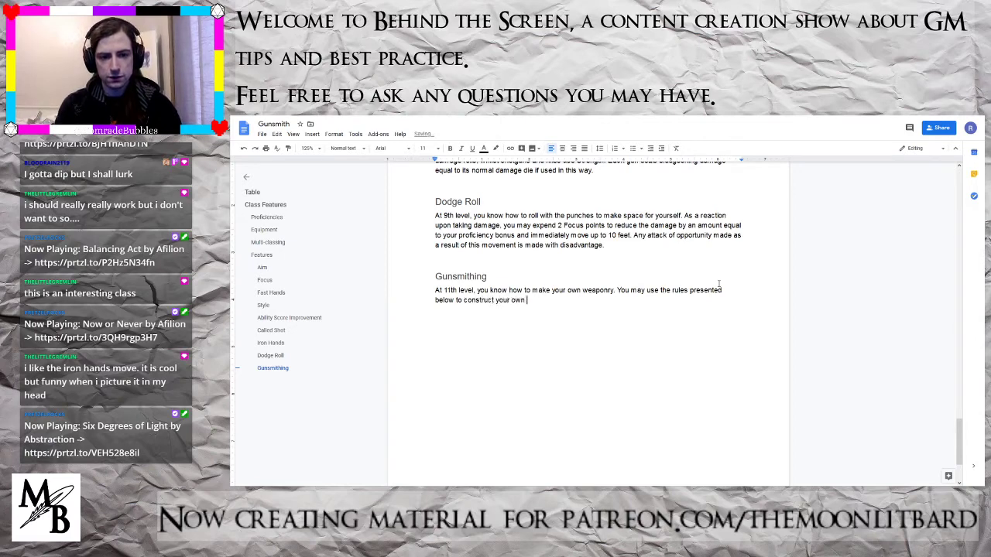
text(firearms.)
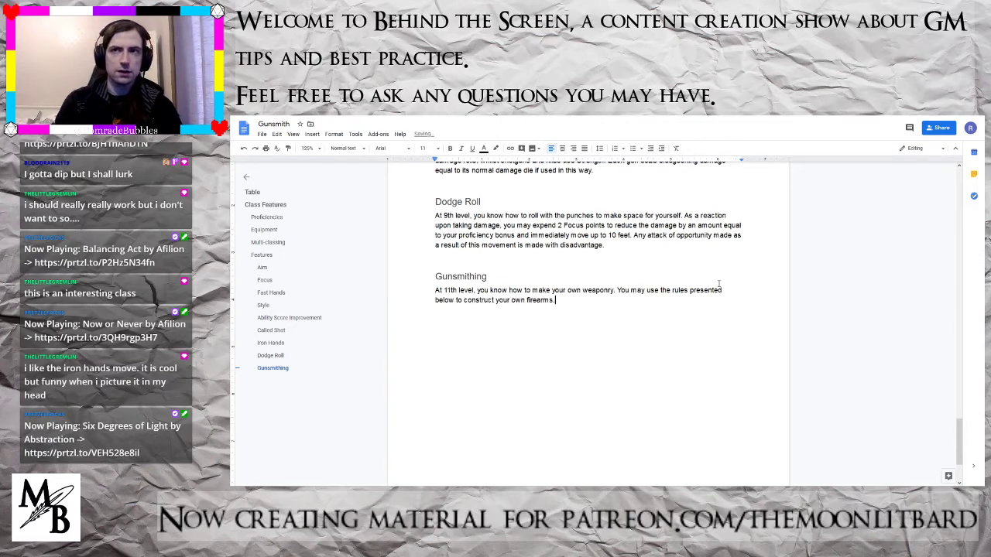
key(Return)
key(Return)
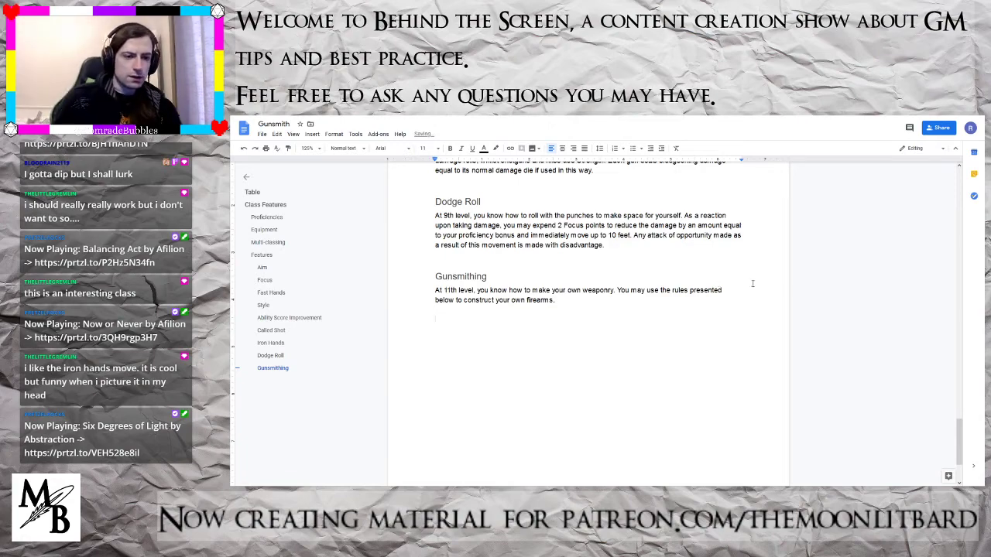
- Check the class table for the features after Gunsmithing and add a Heading 3 titled "Calm Mind" below the Gunsmithing description
click(254, 193)
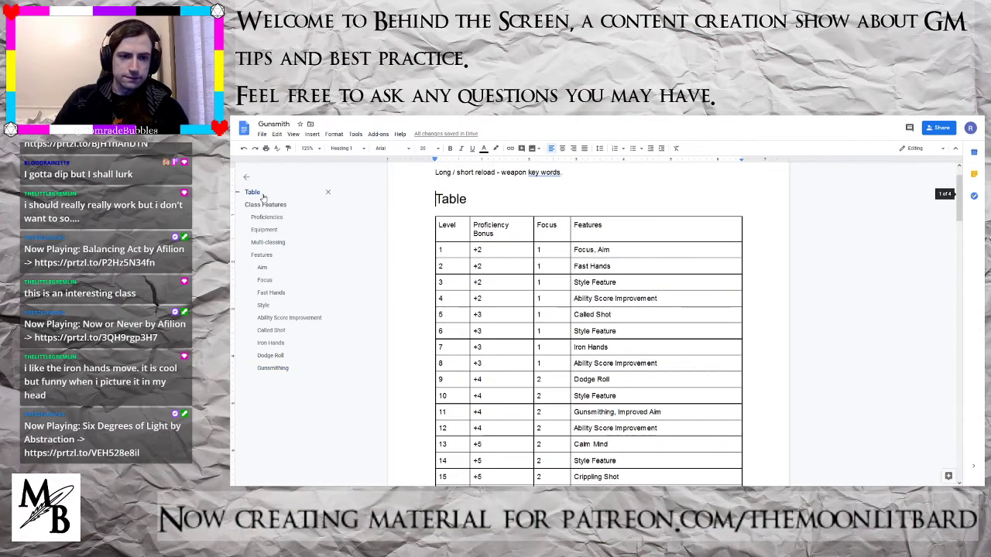
scroll(595, 324, down, 2)
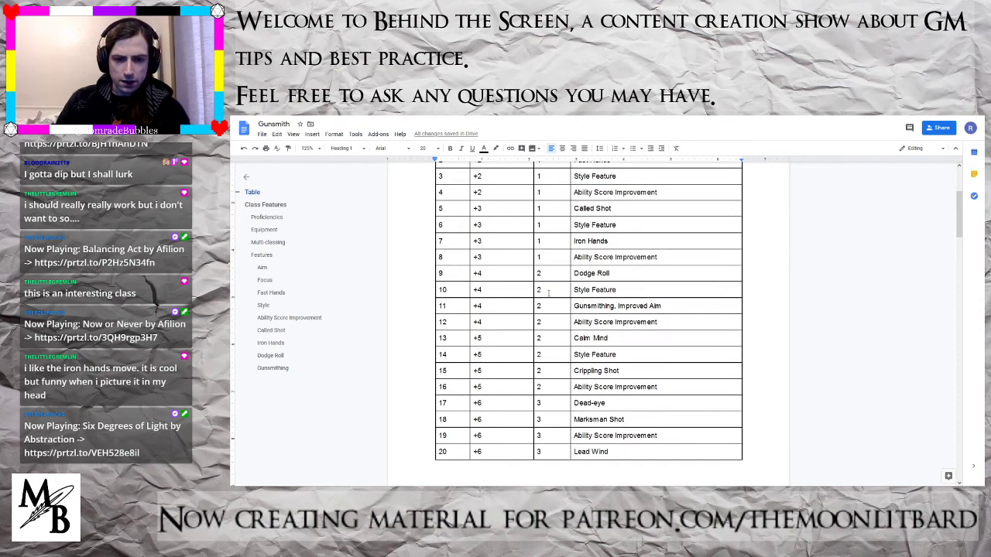
click(272, 368)
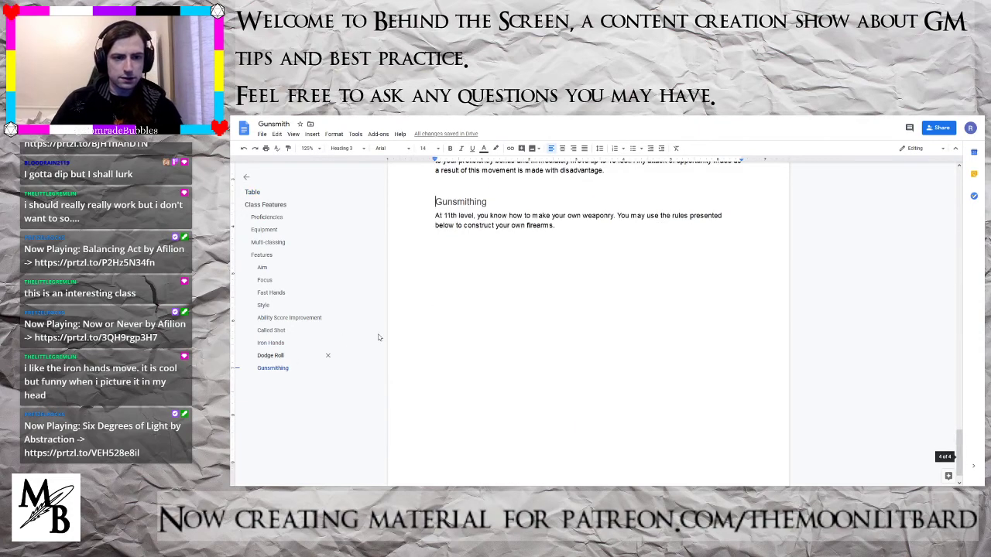
click(569, 230)
key(Return)
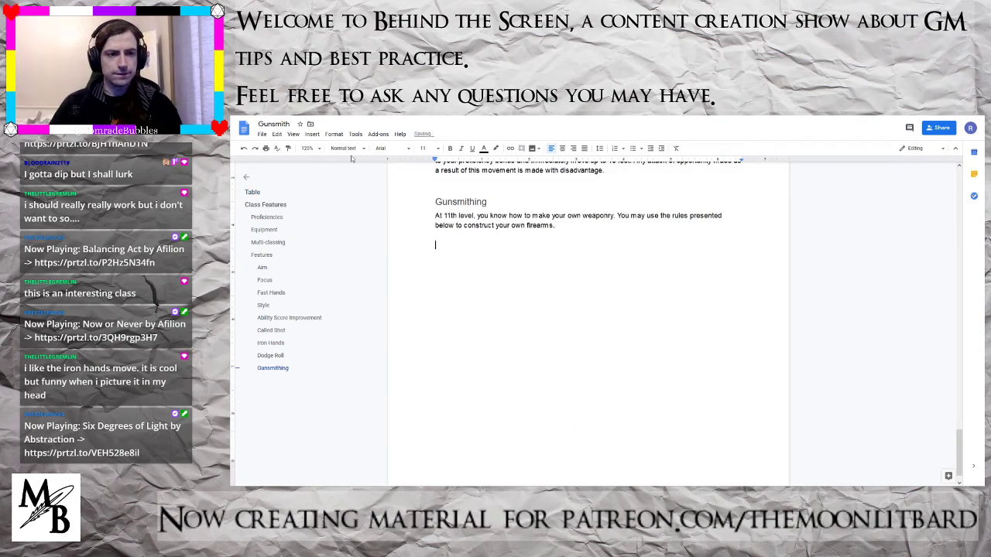
click(346, 147)
click(367, 284)
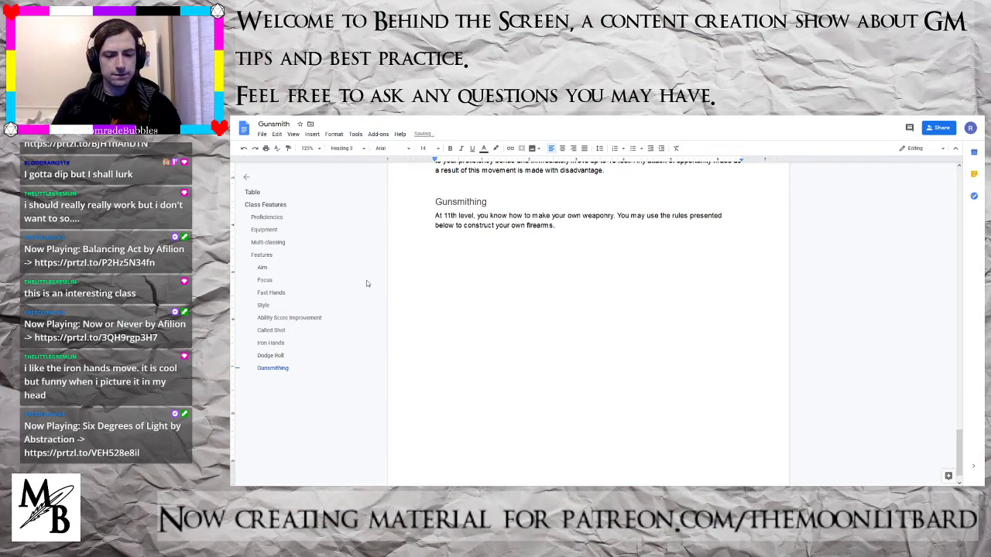
text(Calm Mind)
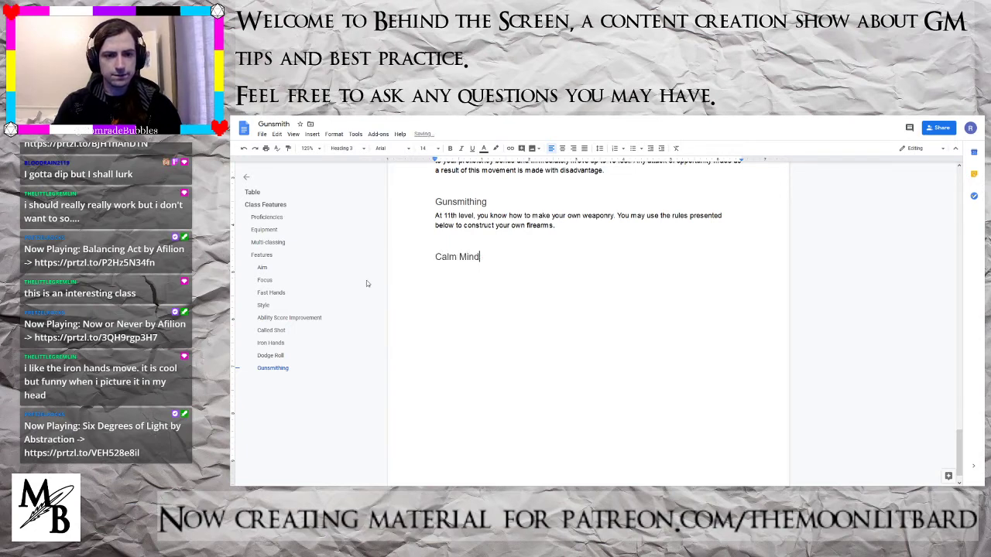
key(Return)
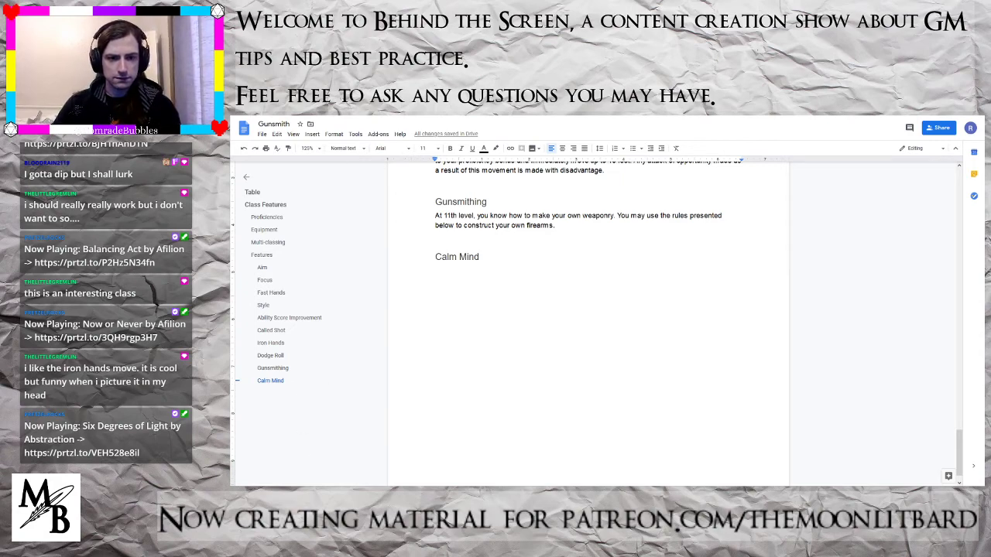
- Begin the Calm Mind description with "At 13th level, you can block out the chaos of battle momentarily"
text(At 13)
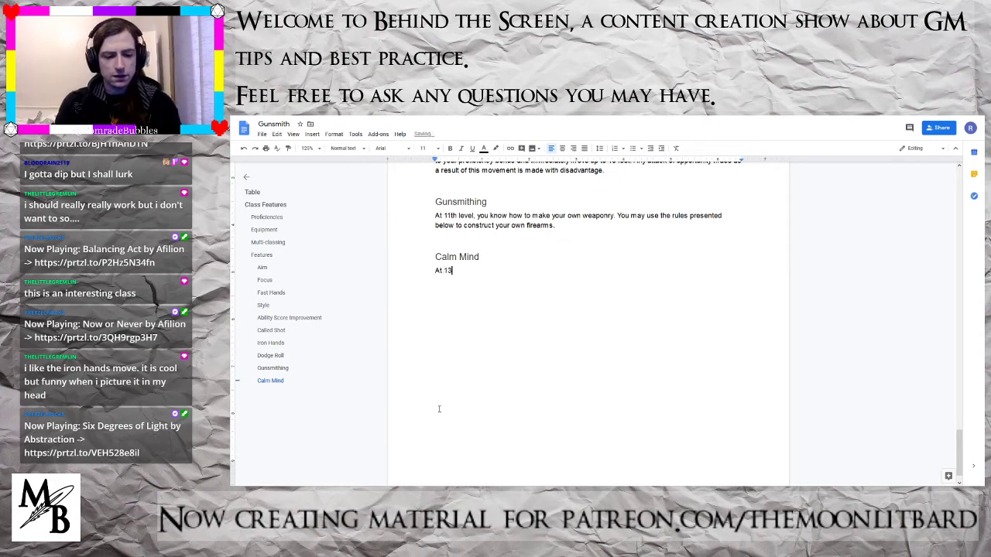
text(th lev)
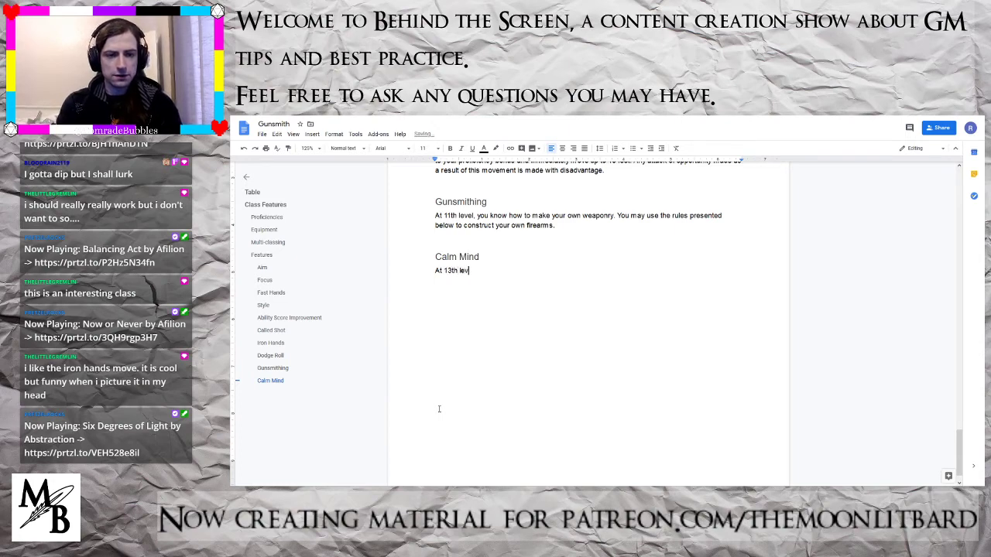
text(el, you can)
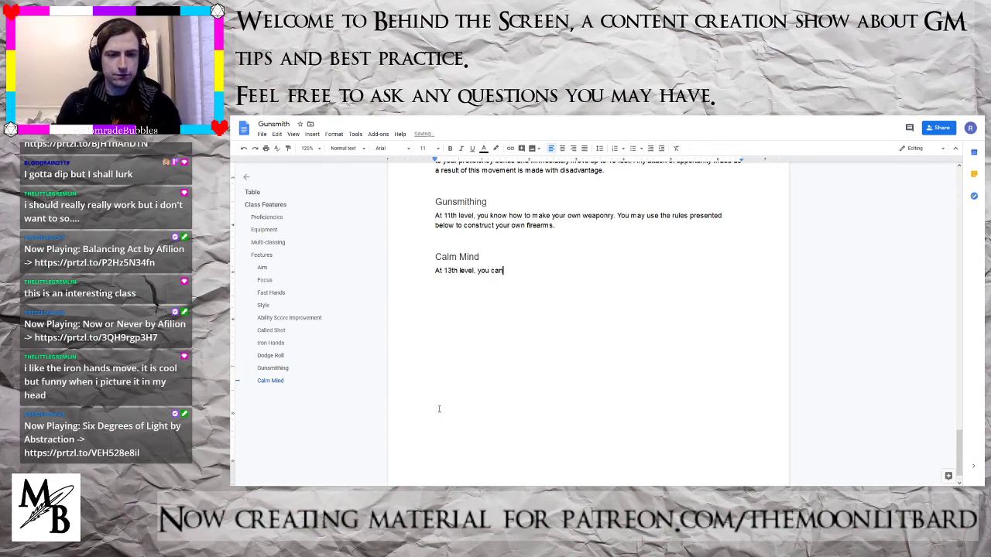
text( block of )
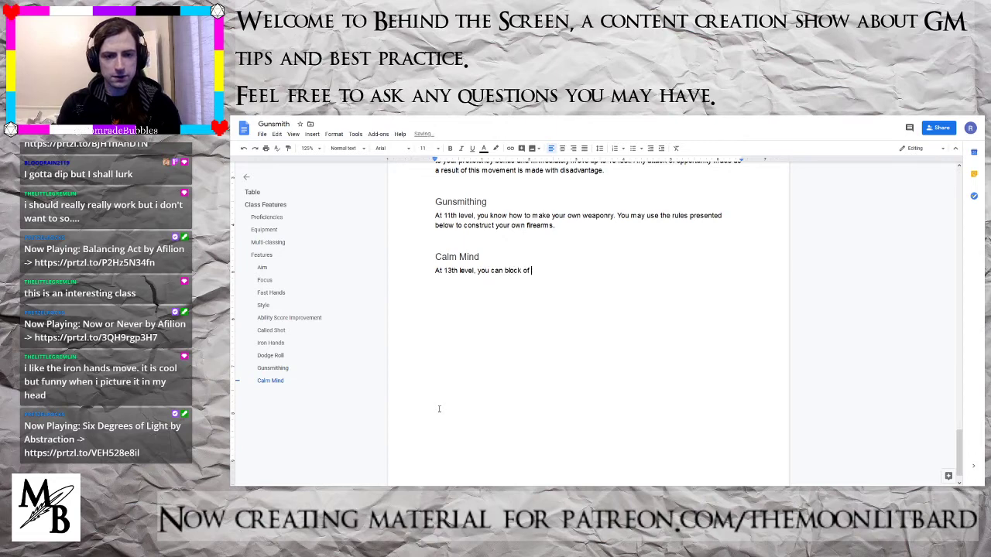
text(ut the chaos of battle)
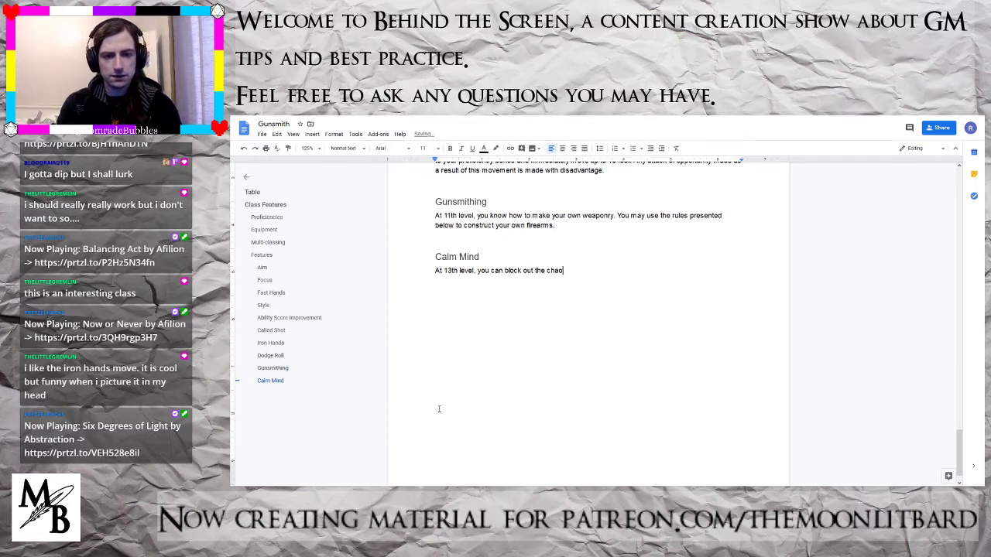
text( mo)
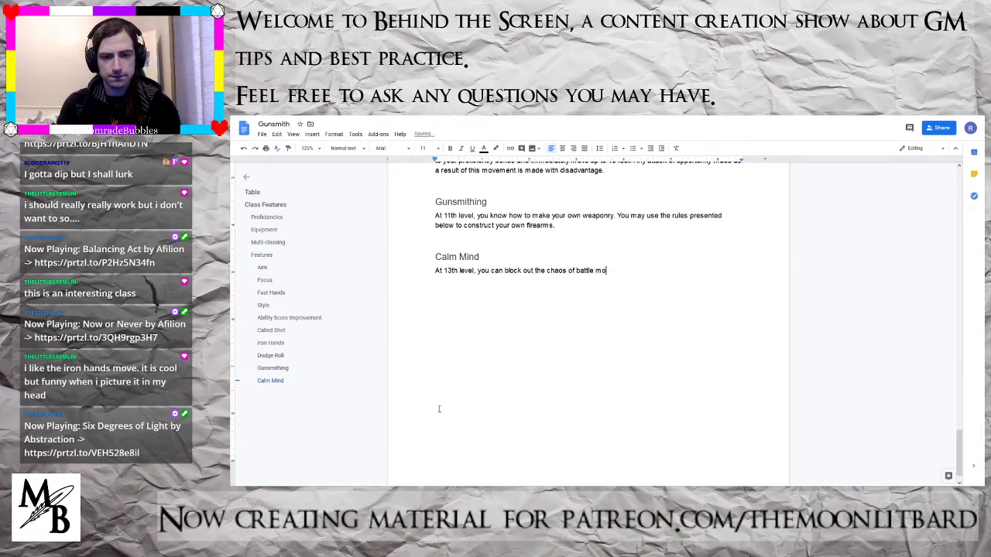
text(mentarily)
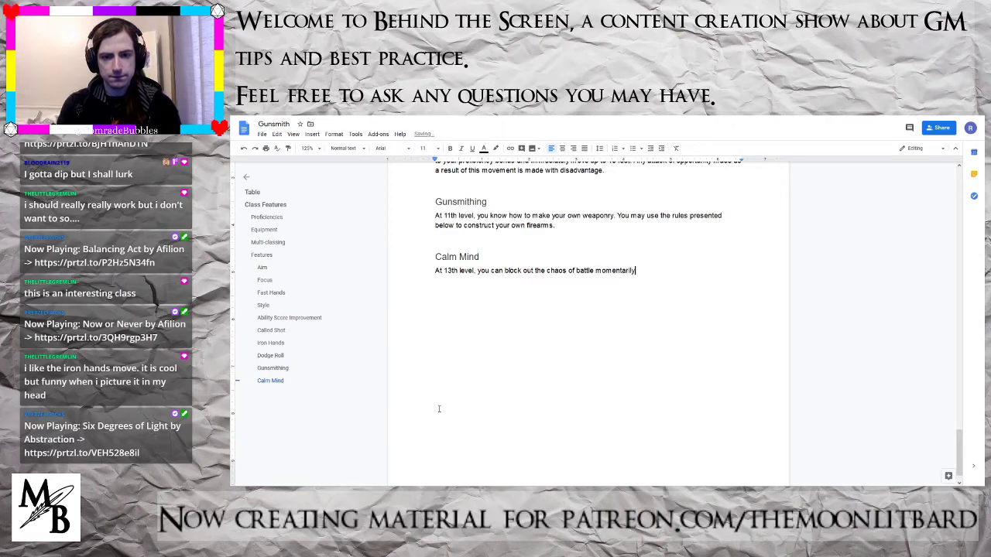
- Continue the Calm Mind description with ". As a reaction upon expending a Focus point, you"
text(. A)
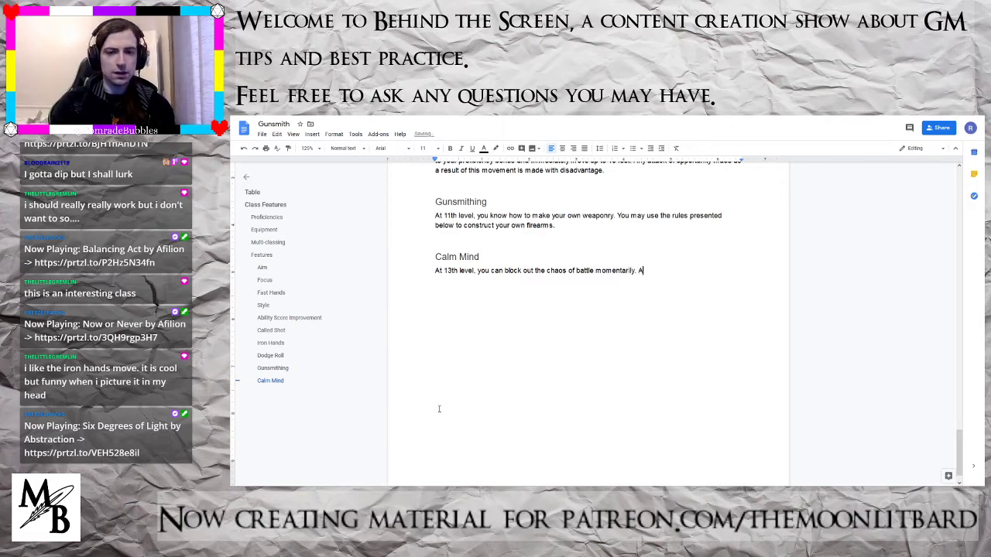
text(s a reaction,)
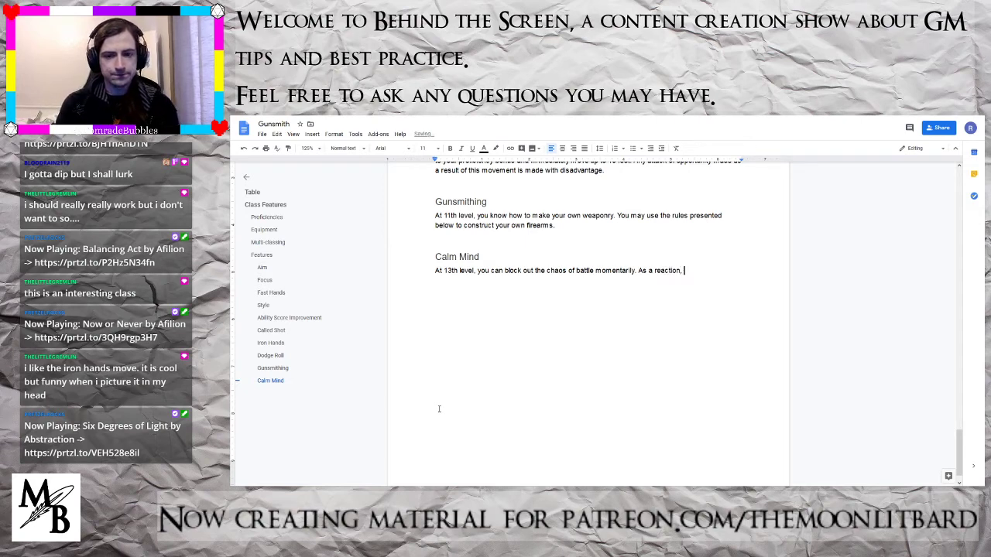
key(BackSpace)
key(BackSpace)
text( upon )
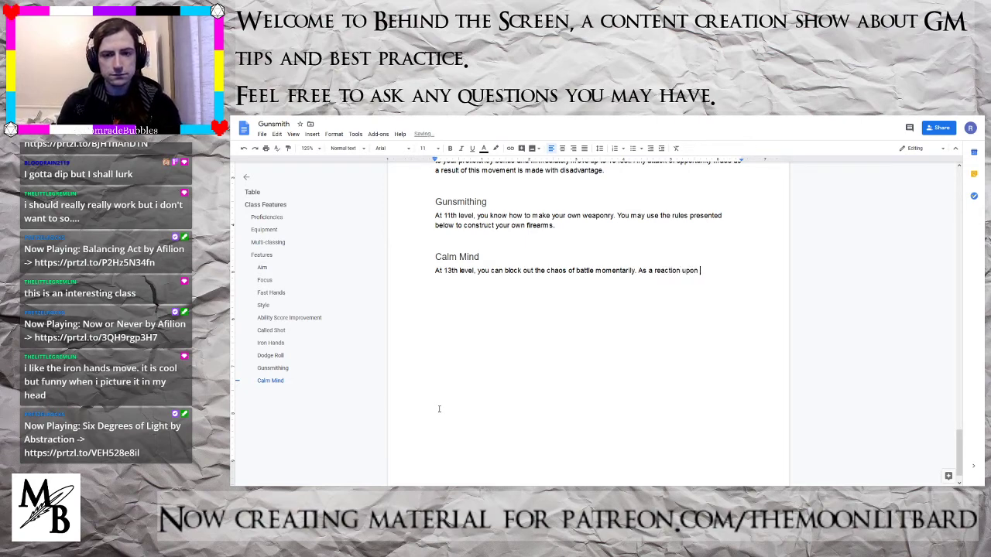
text(expending a )
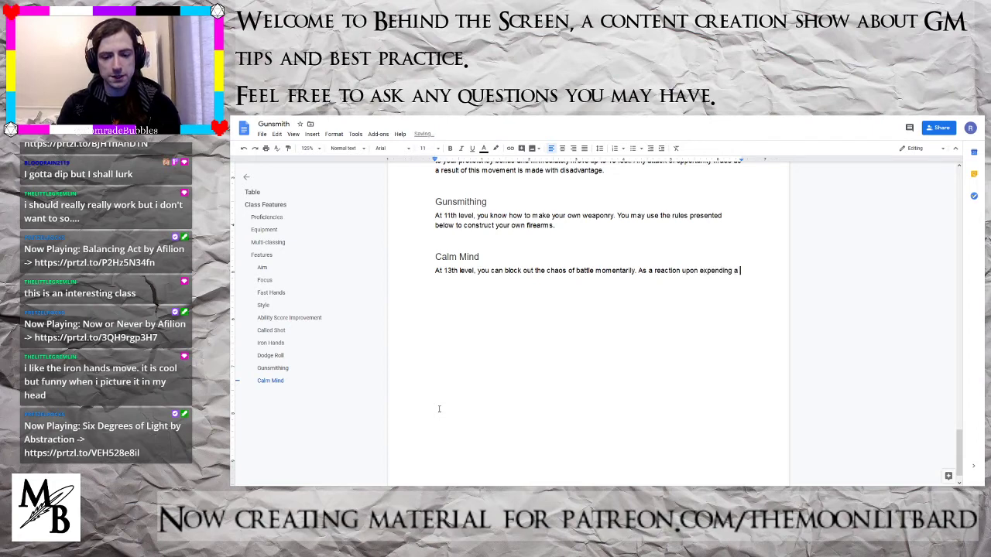
text(Focus point.)
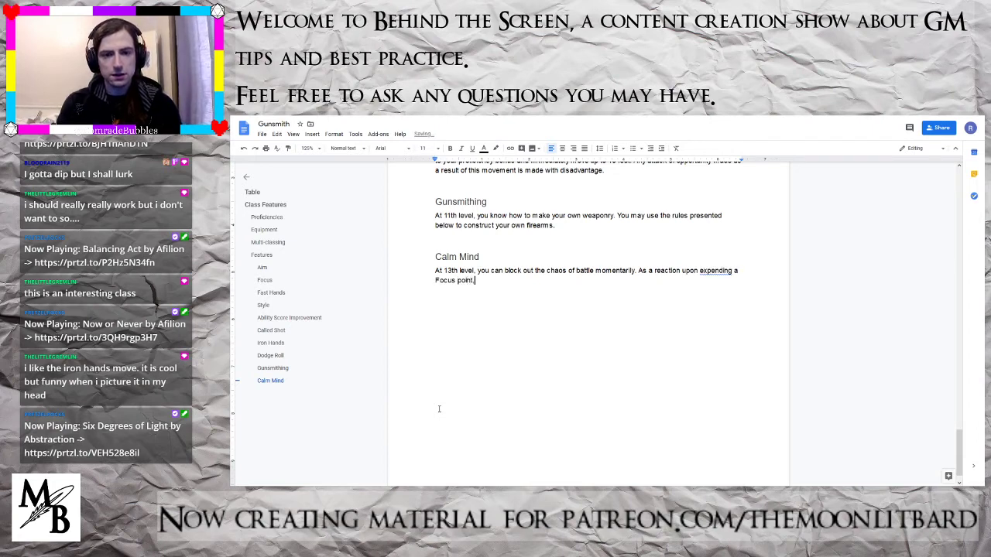
key(BackSpace)
text(, you)
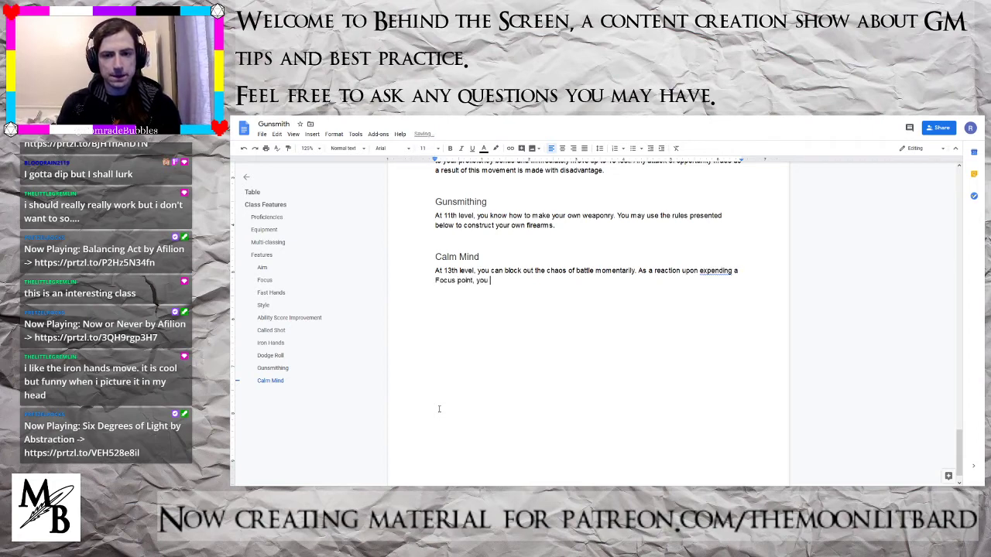
- Reword the end of the reaction sentence to read "expending Focus, you may regain one Focus point."
key(BackSpace)
key(BackSpace)
key(BackSpace)
key(BackSpace)
key(BackSpace)
key(BackSpace)
key(BackSpace)
key(BackSpace)
key(BackSpace)
key(BackSpace)
key(BackSpace)
key(BackSpace)
key(BackSpace)
key(BackSpace)
key(BackSpace)
key(BackSpace)
key(BackSpace)
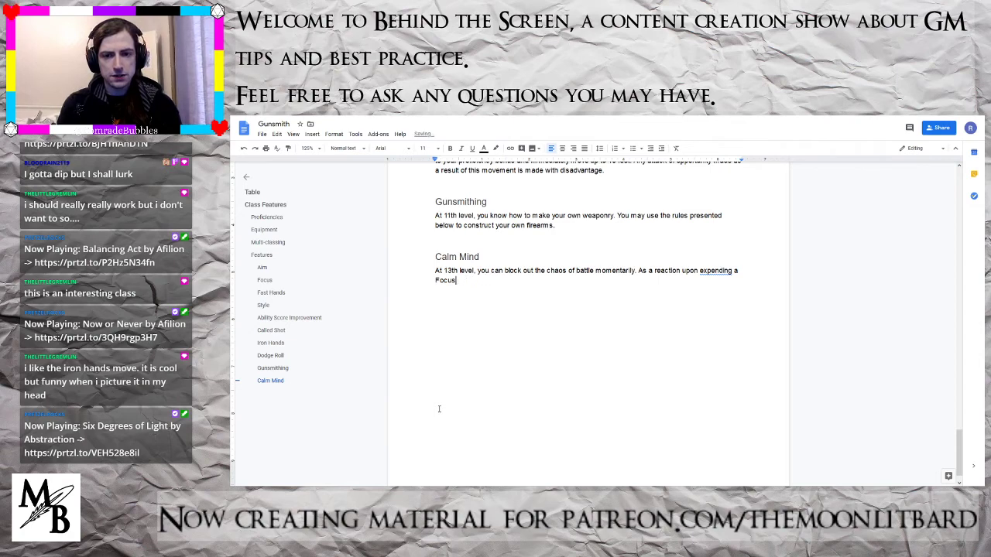
key(BackSpace)
text(Focu)
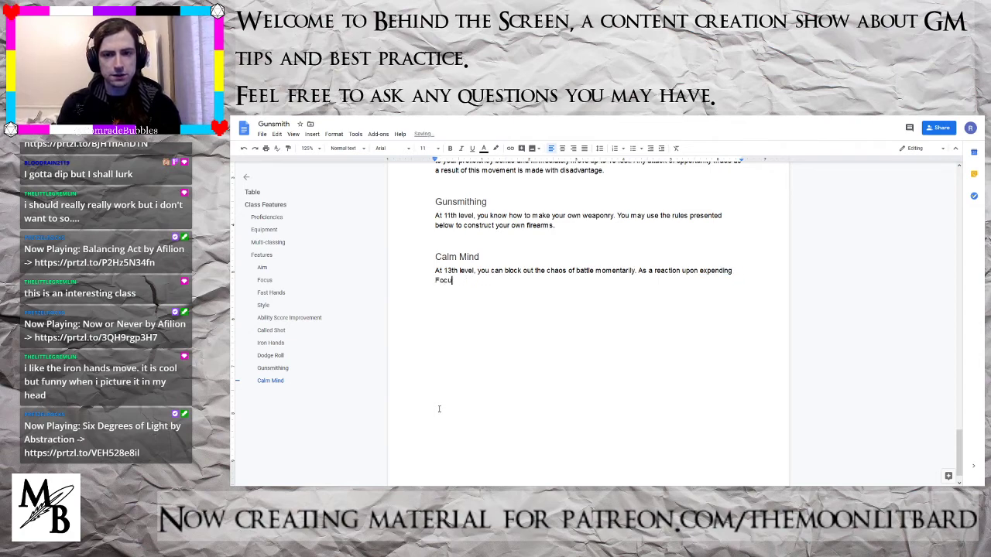
text(s  you ma)
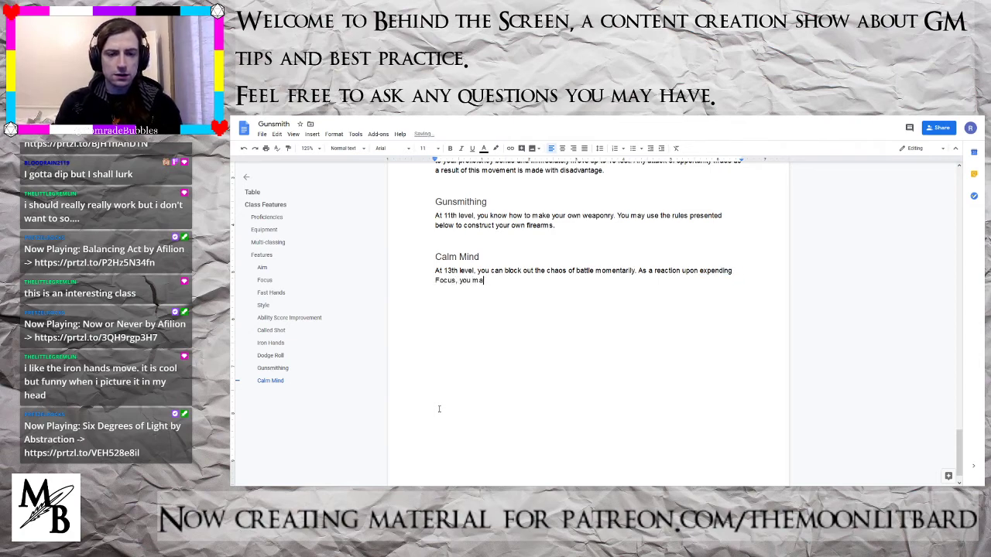
text(y regain one)
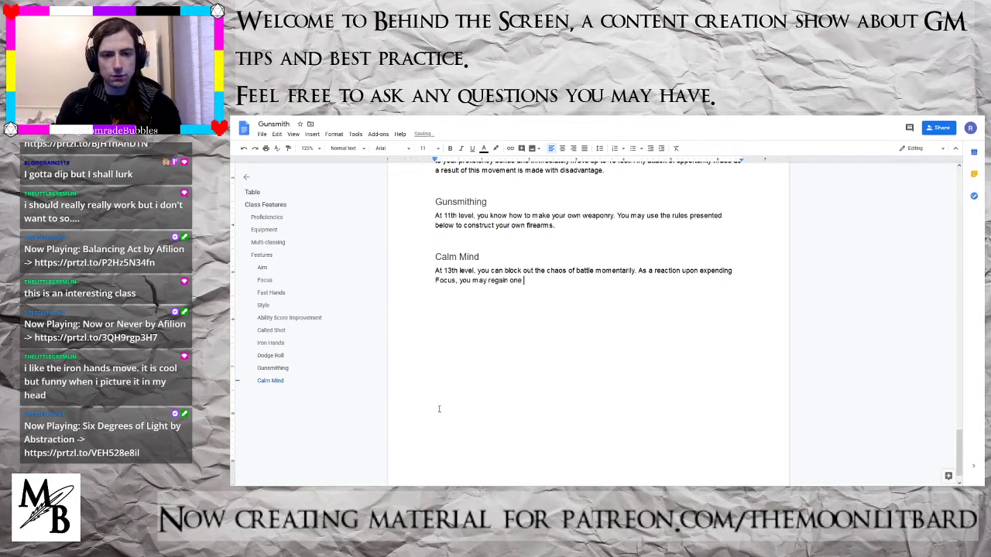
text( Focus)
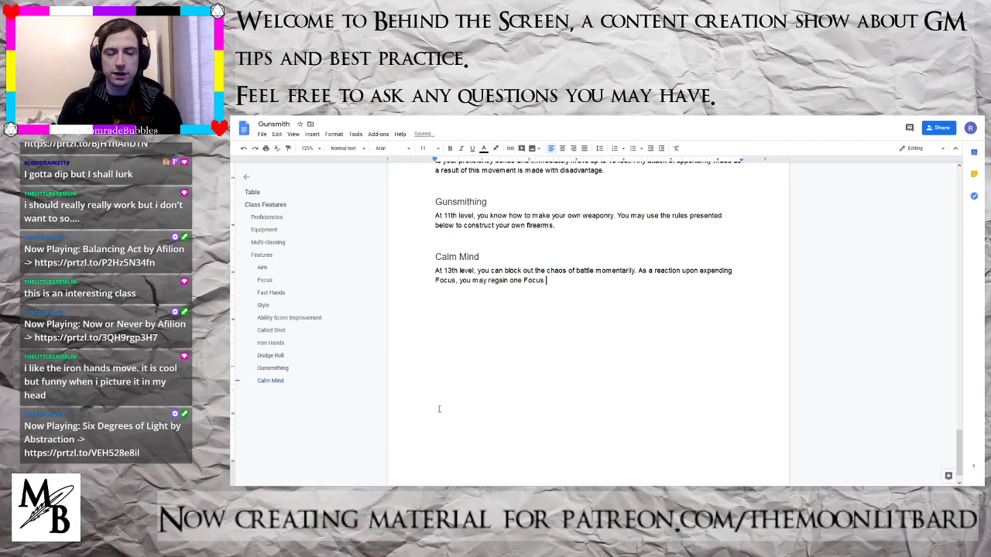
text(po)
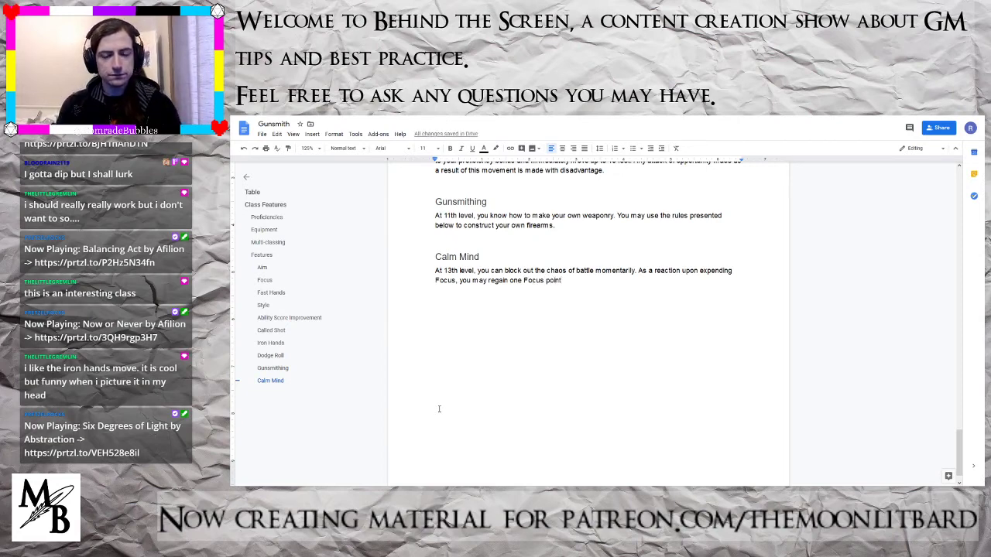
text(int)
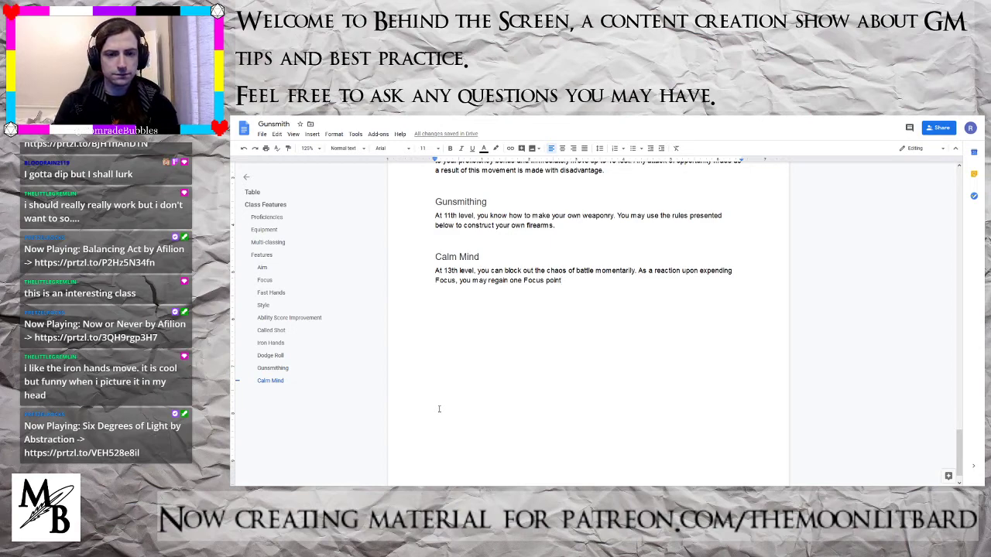
text(.)
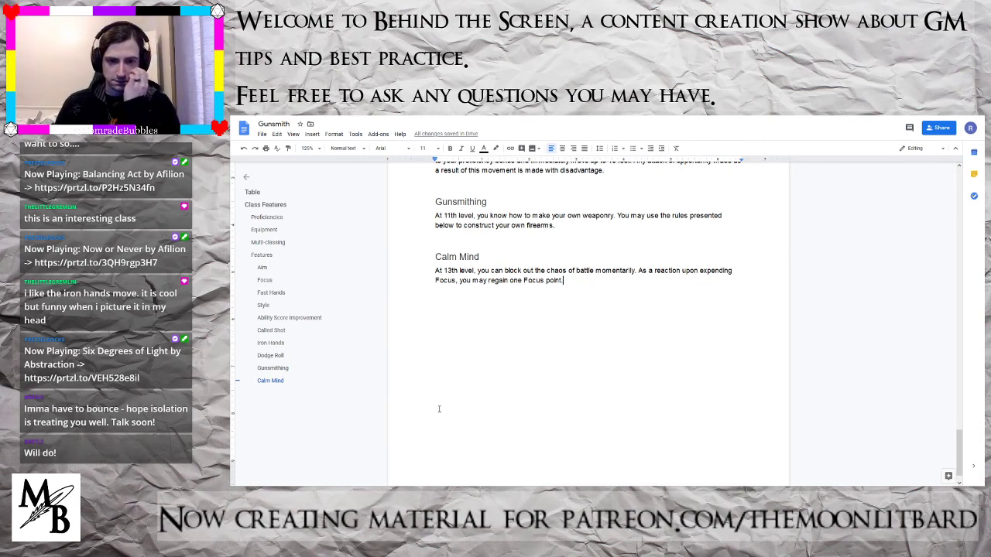
- Add "You may also expend a Focus point to gain advantage on saving throws" to the Calm Mind description
text(You ma)
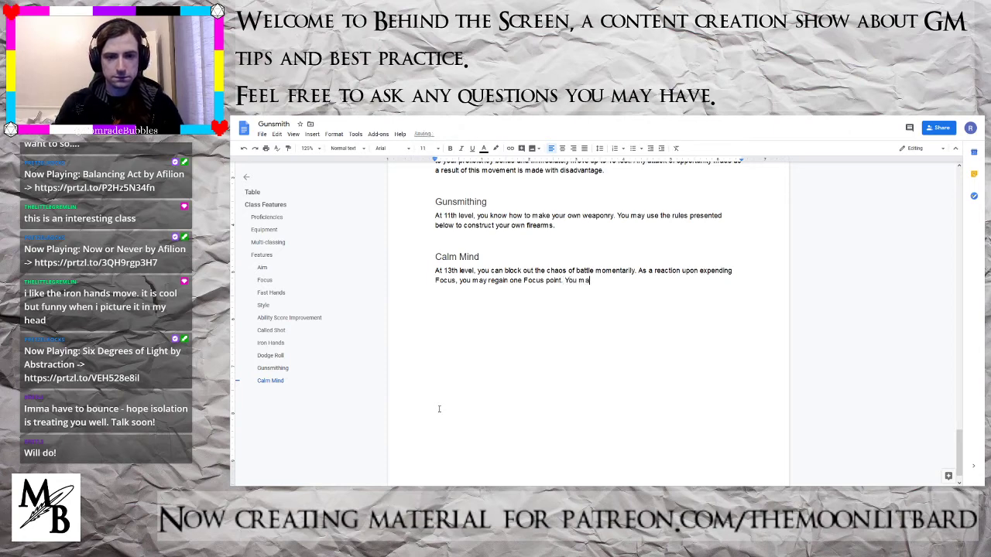
text(y also expedn a)
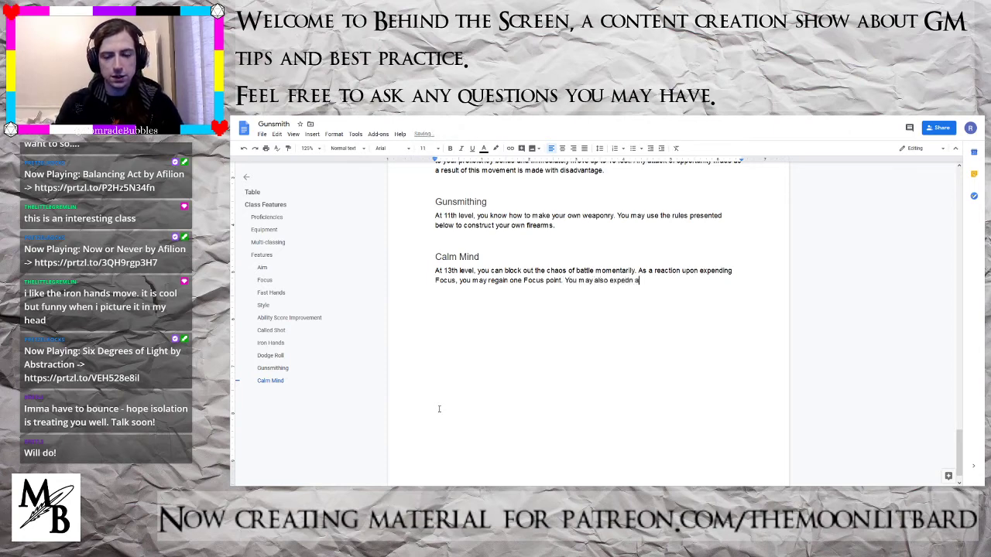
key(BackSpace)
key(BackSpace)
key(BackSpace)
key(BackSpace)
text(nd a )
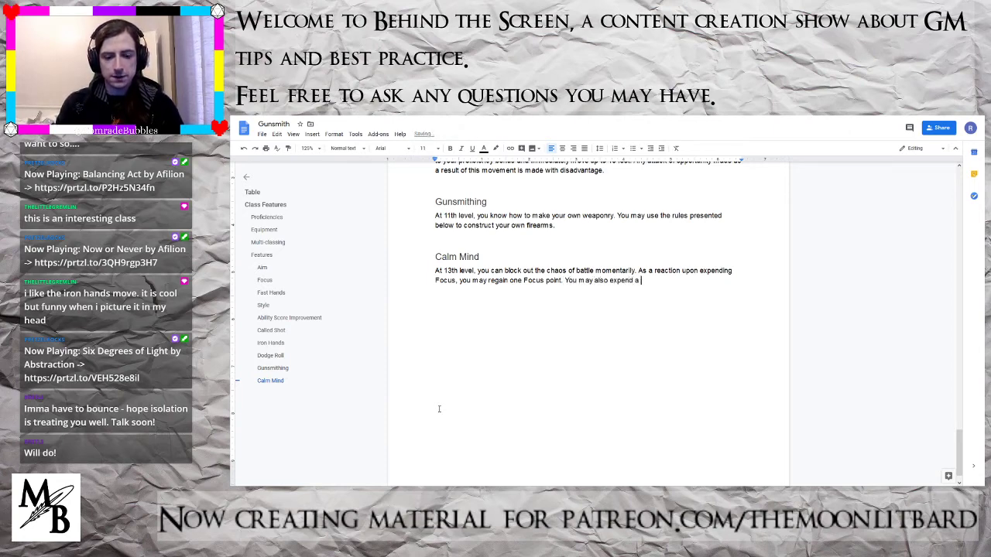
text(Focus point to )
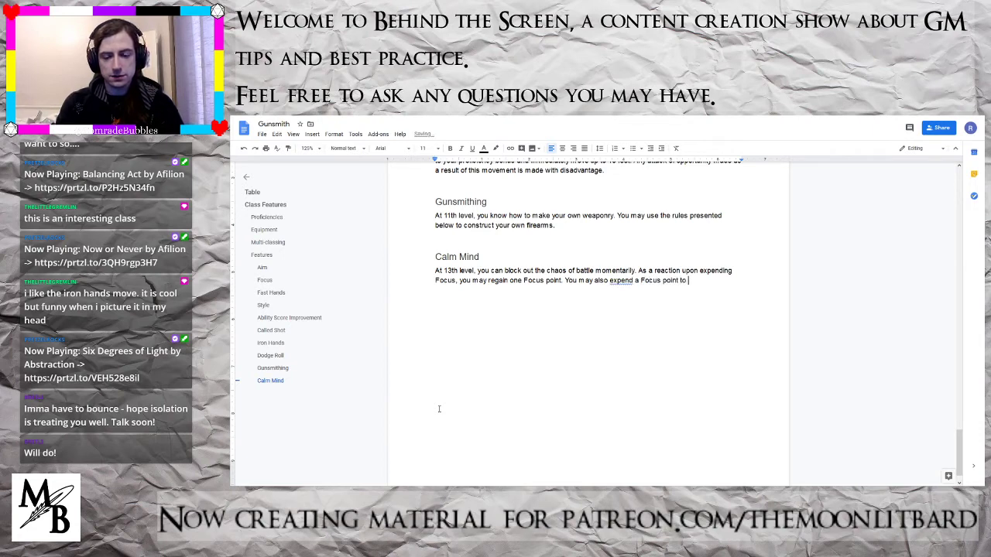
text(gain adv)
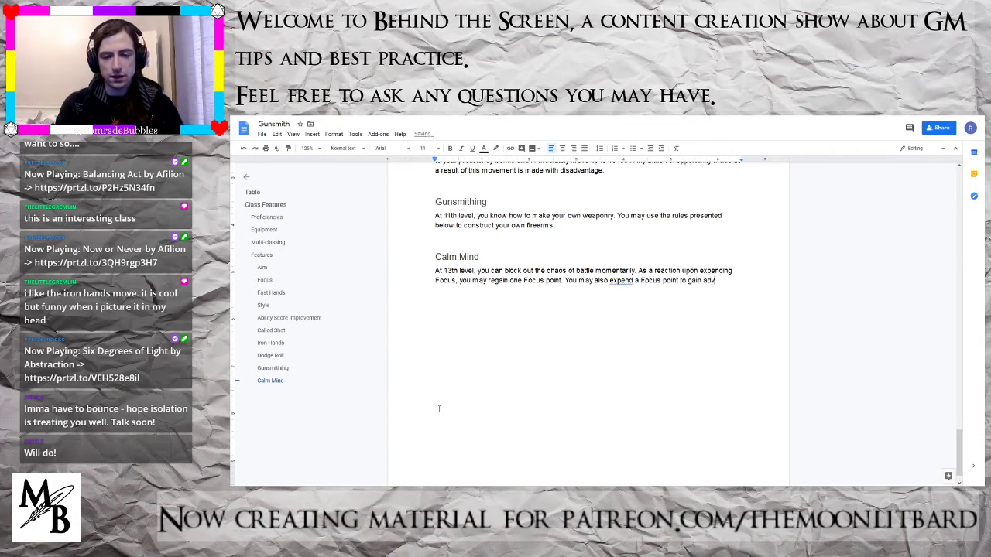
text(antage on saving throws )
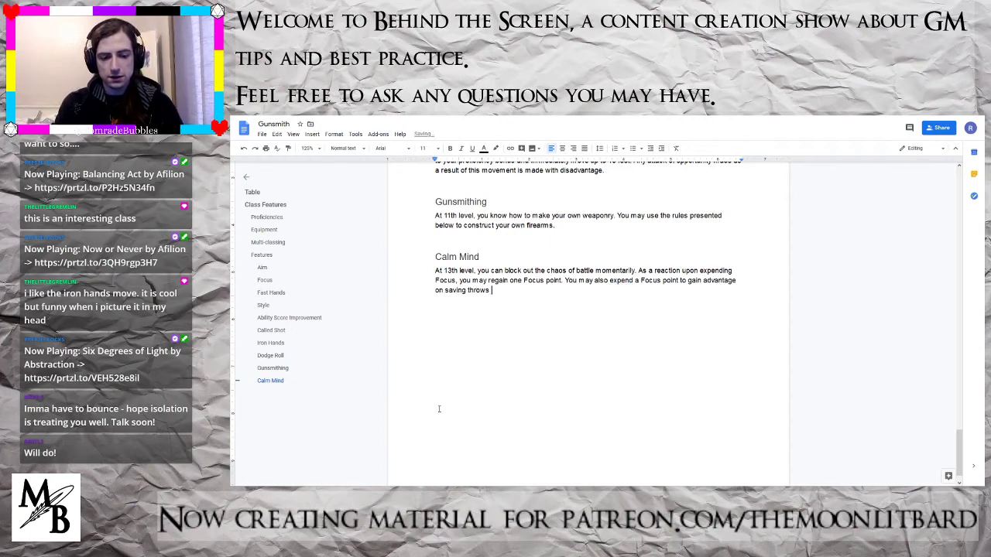
- Extend the saving throw sentence with "versus the charmed and frightened condi"
text(versus the c)
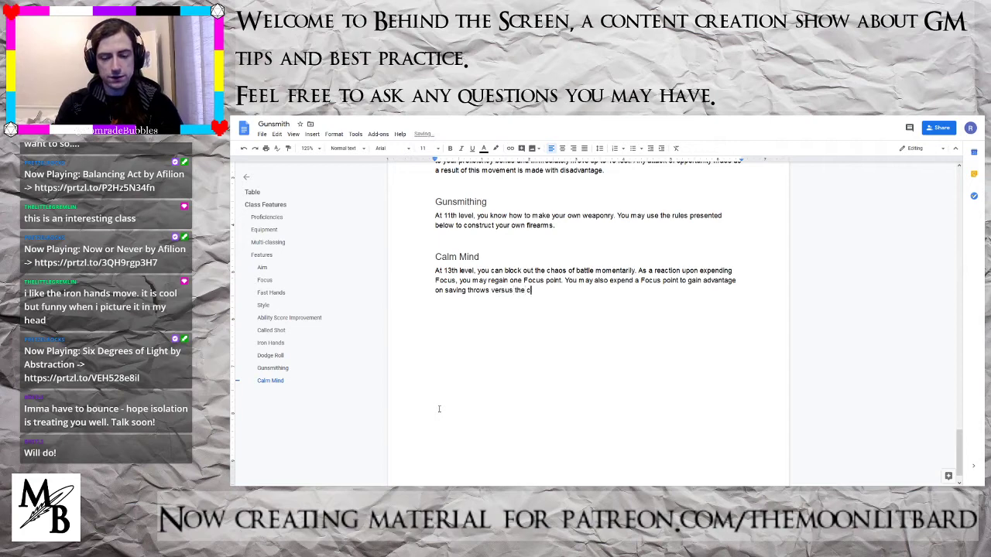
text(hamer)
key(BackSpace)
key(BackSpace)
key(BackSpace)
text(rme)
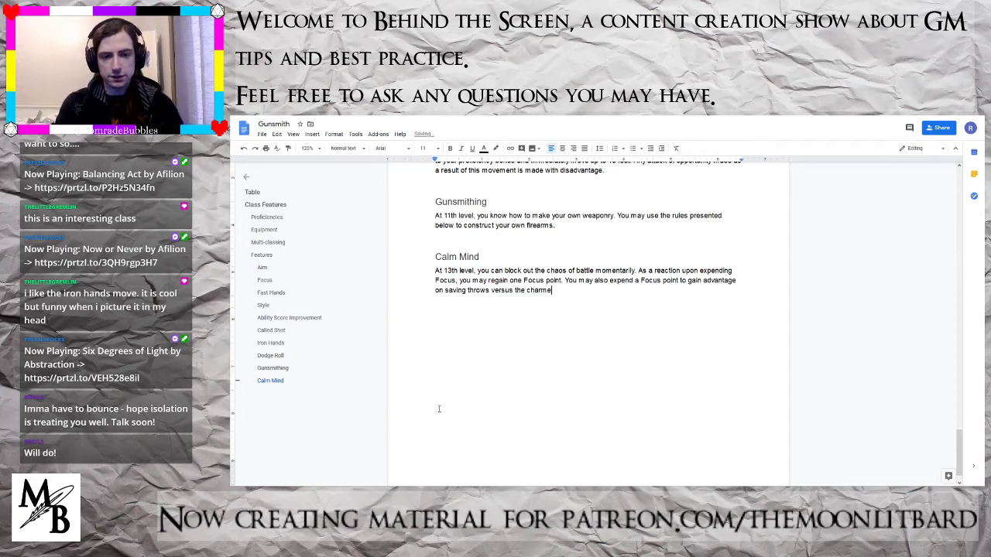
text(d and fir)
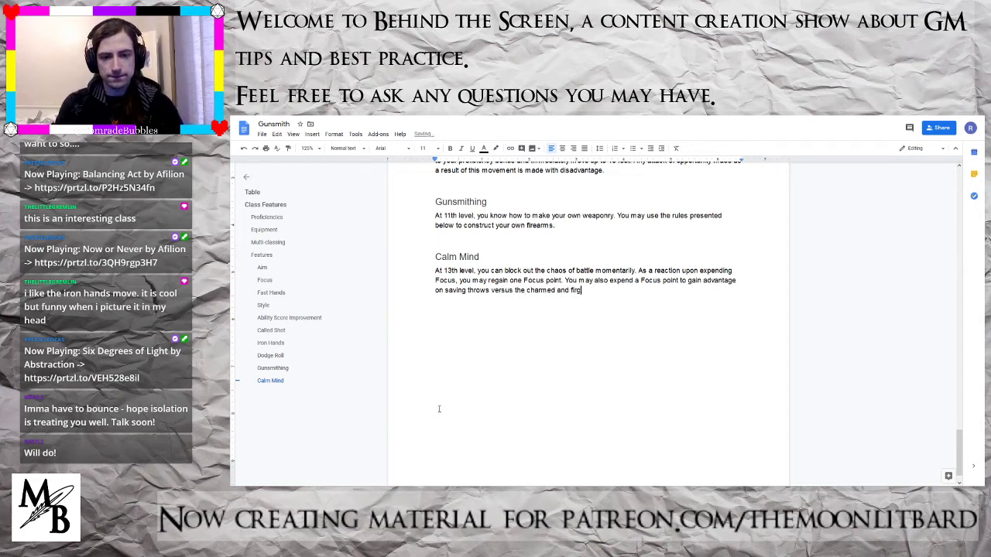
key(BackSpace)
key(BackSpace)
text(rightened condi)
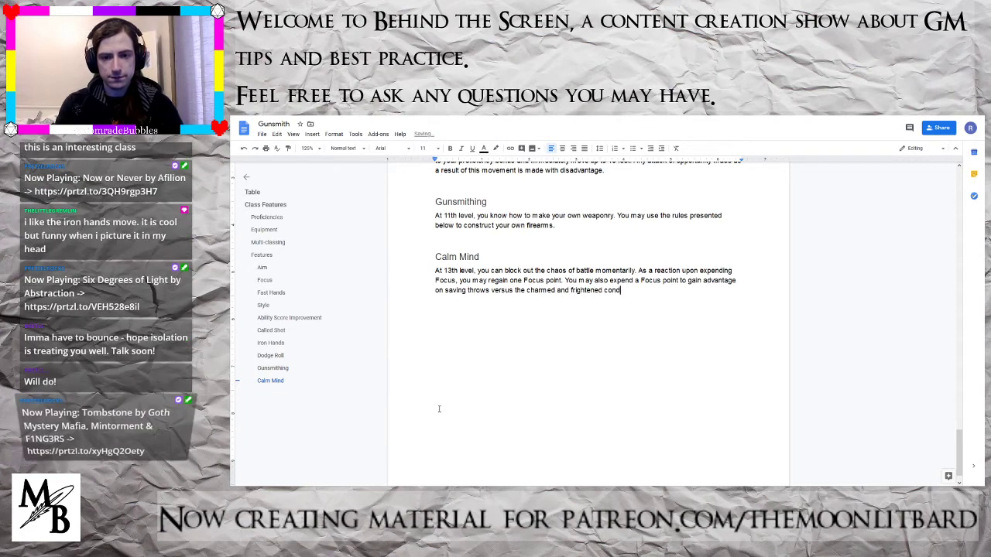
- Delete the unfinished sentence about gaining advantage on saving throws, back to "you may regain one Focus point."
key(BackSpace)
key(BackSpace)
key(BackSpace)
key(BackSpace)
key(BackSpace)
key(BackSpace)
key(BackSpace)
key(BackSpace)
key(BackSpace)
key(BackSpace)
key(BackSpace)
key(BackSpace)
key(BackSpace)
key(BackSpace)
key(BackSpace)
key(BackSpace)
key(BackSpace)
key(BackSpace)
key(BackSpace)
key(BackSpace)
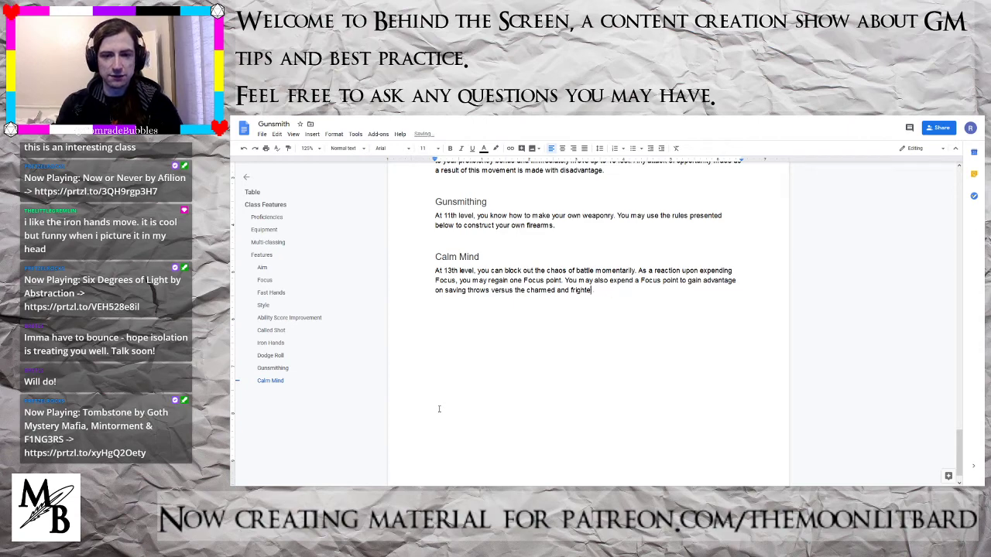
key(BackSpace)
key(BackSpace)
key(BackSpace)
key(BackSpace)
key(BackSpace)
key(BackSpace)
key(BackSpace)
key(BackSpace)
key(BackSpace)
key(BackSpace)
key(BackSpace)
key(BackSpace)
key(BackSpace)
key(BackSpace)
key(BackSpace)
key(BackSpace)
key(BackSpace)
key(BackSpace)
key(BackSpace)
key(BackSpace)
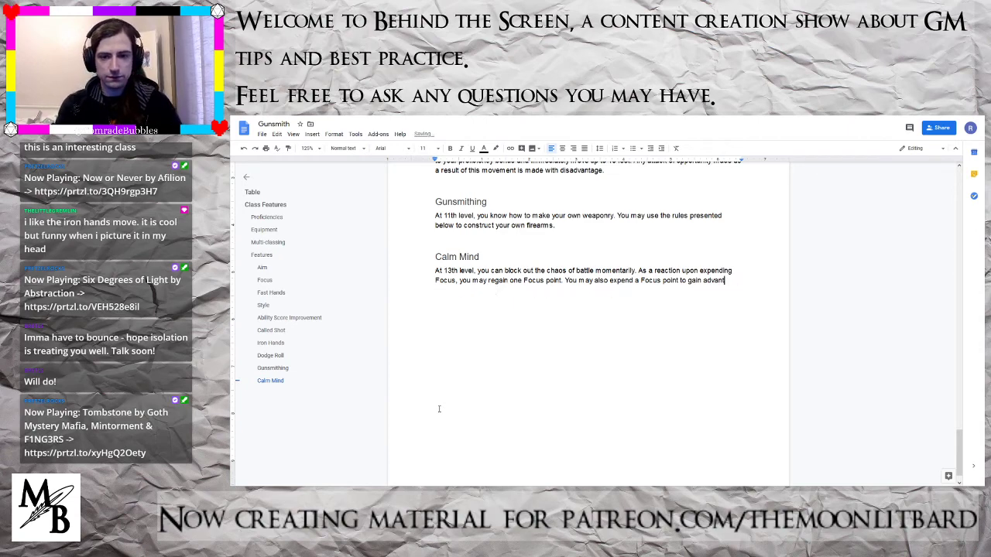
key(BackSpace)
key(BackSpace)
key(BackSpace)
key(BackSpace)
key(BackSpace)
key(BackSpace)
key(BackSpace)
key(BackSpace)
key(BackSpace)
key(BackSpace)
key(BackSpace)
key(BackSpace)
key(BackSpace)
key(BackSpace)
key(BackSpace)
key(BackSpace)
key(BackSpace)
key(BackSpace)
key(BackSpace)
key(BackSpace)
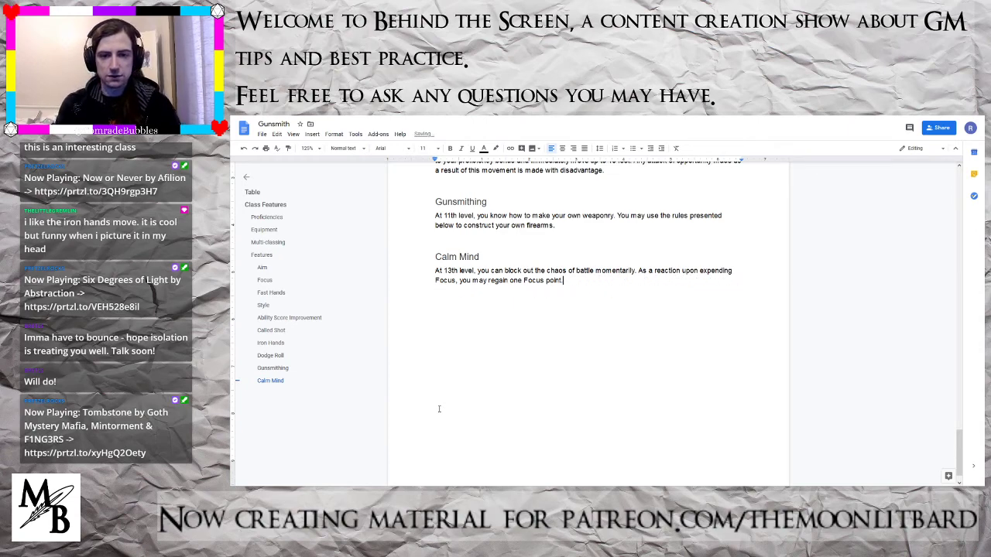
- On a new Calm Mind line, write "As an action, you may end the charmed and frightened conditions on yourself." and leave space below
key(Return)
text(A)
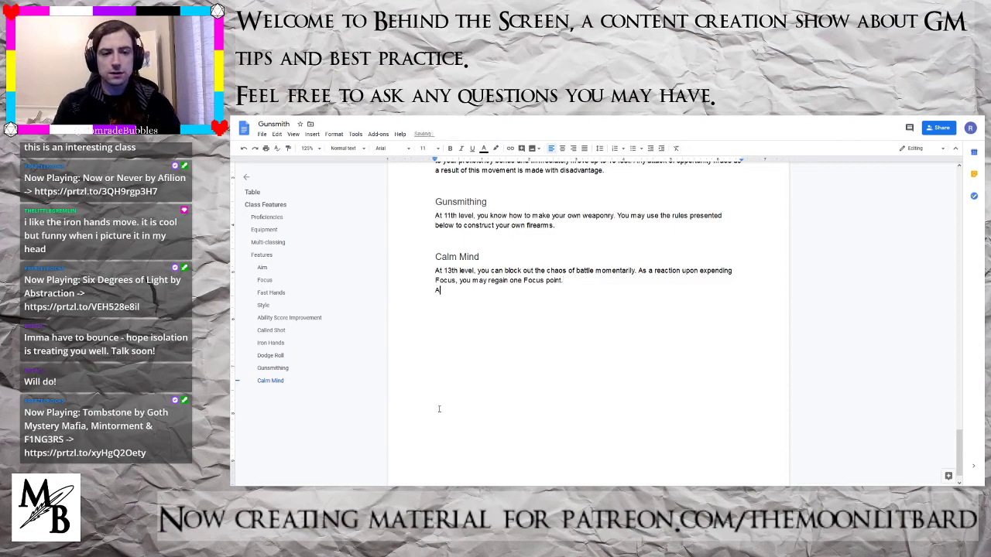
text(s an action, y)
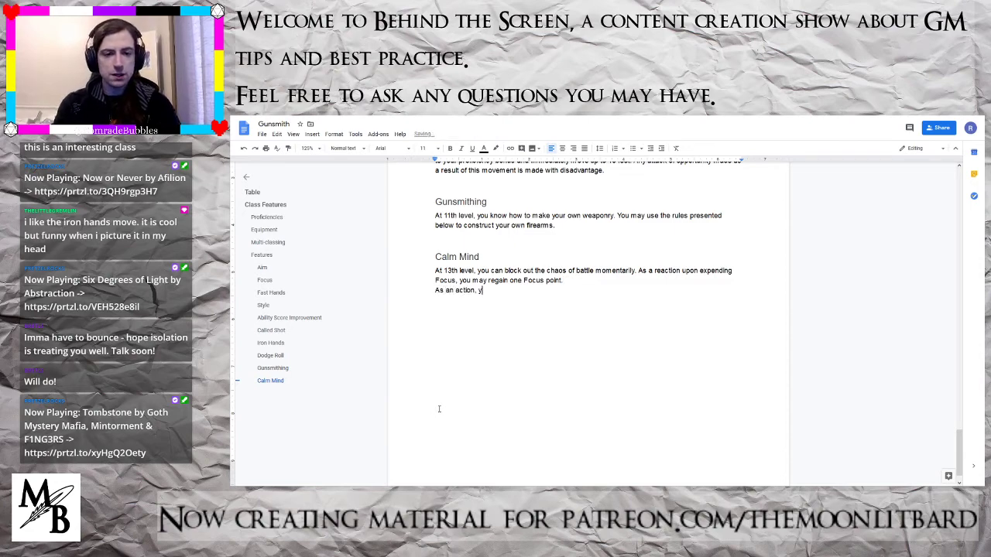
text(ou may end the)
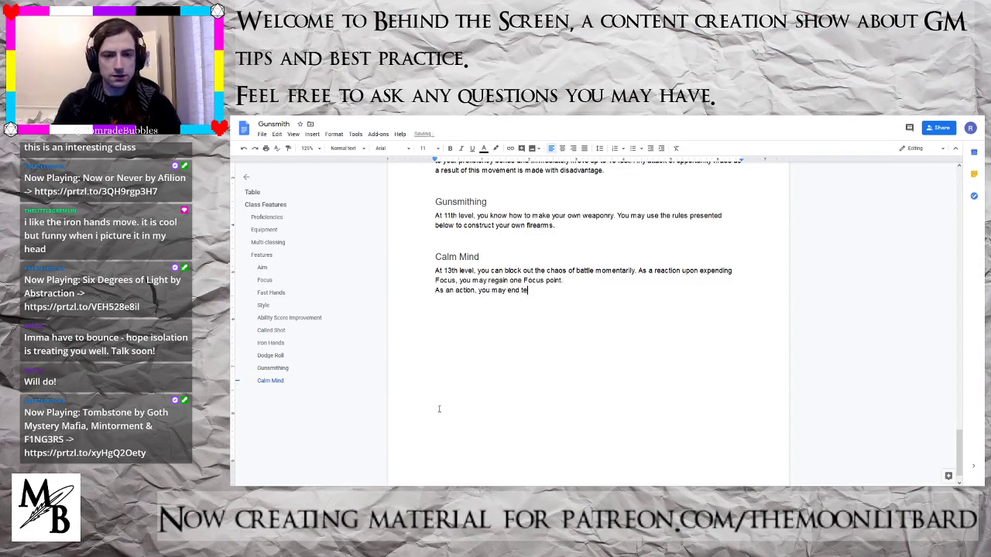
text( cha)
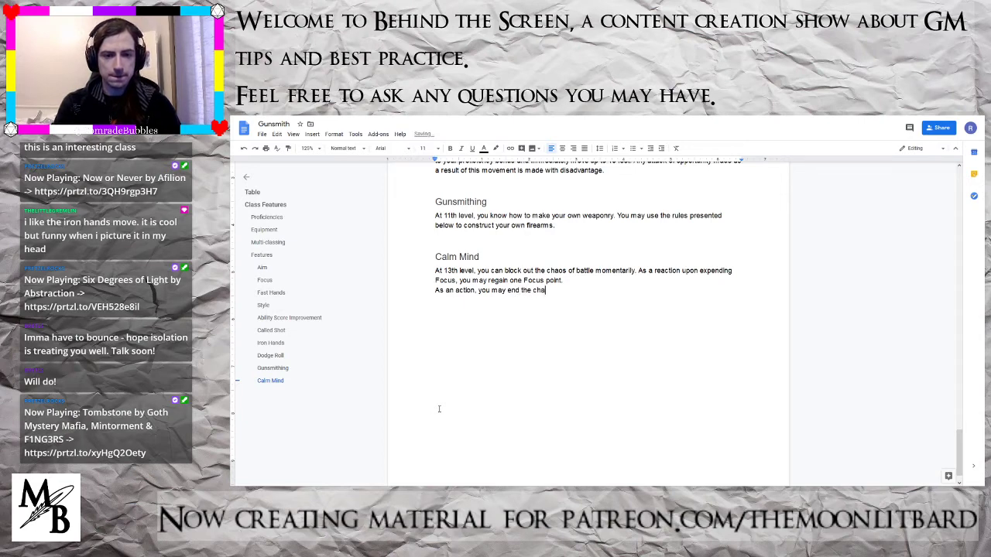
text(rmed and fright)
key(BackSpace)
key(BackSpace)
key(BackSpace)
key(BackSpace)
key(BackSpace)
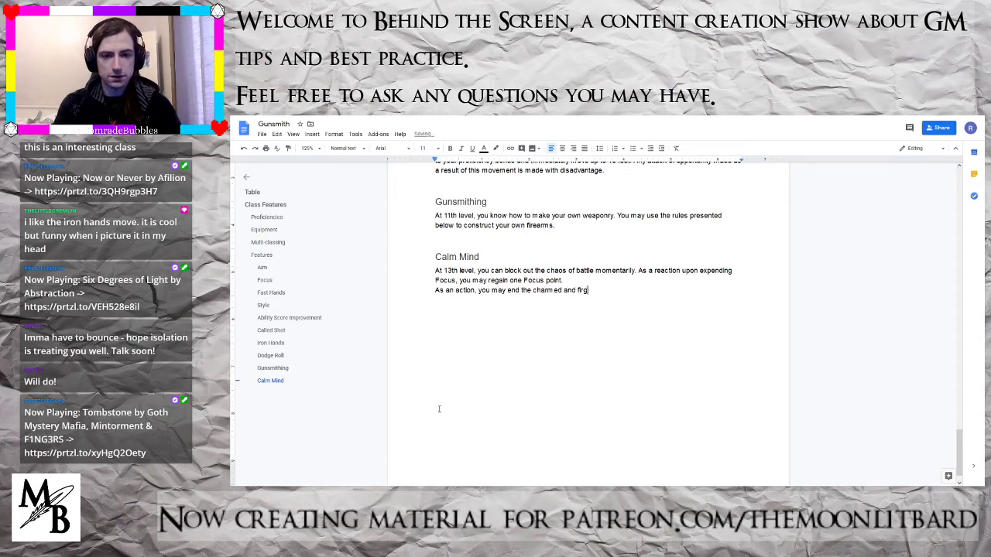
text(rightened co)
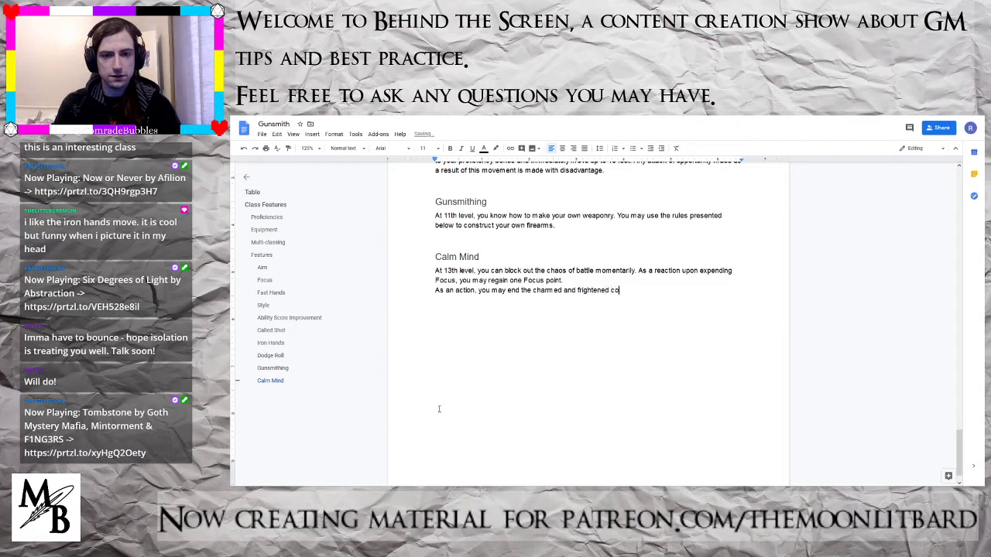
text(nditions on)
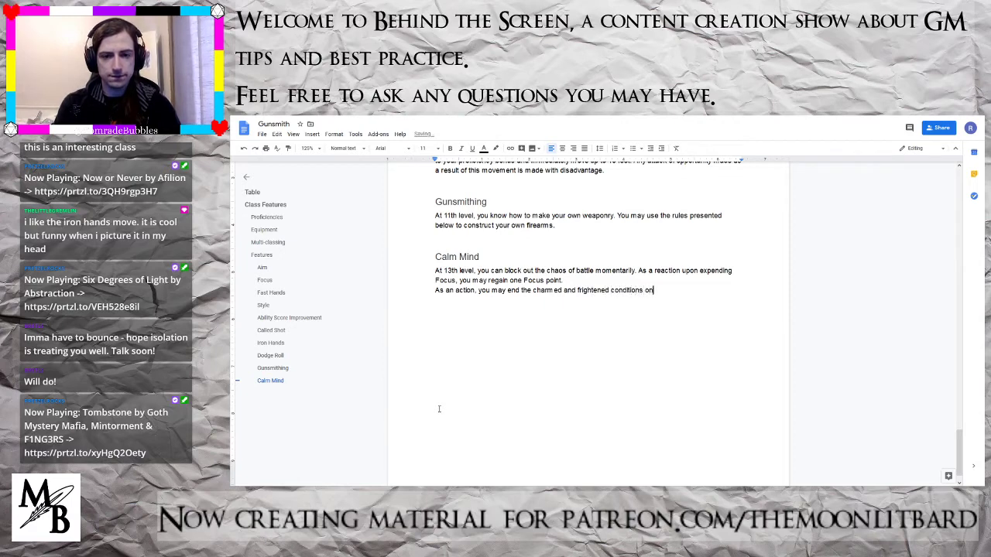
text( yourself.)
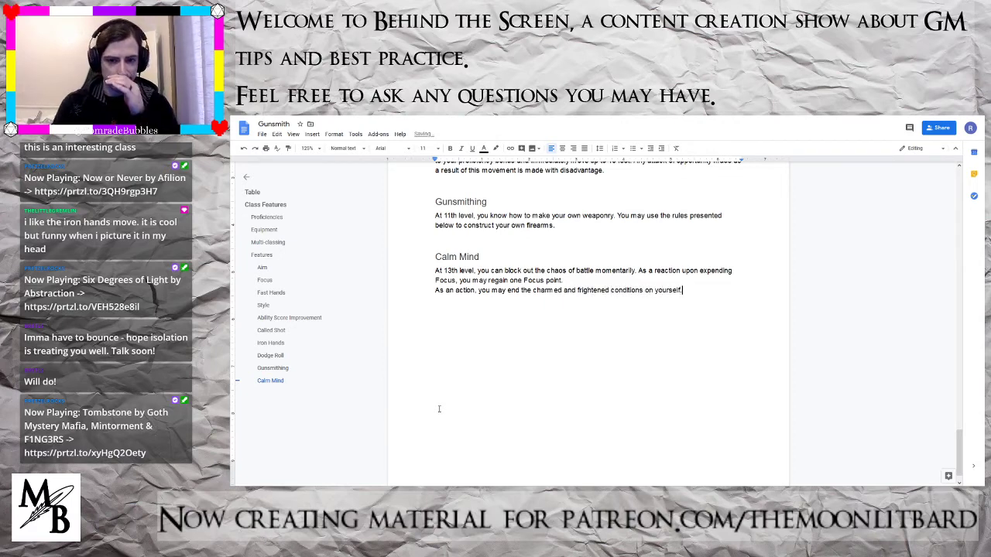
key(Return)
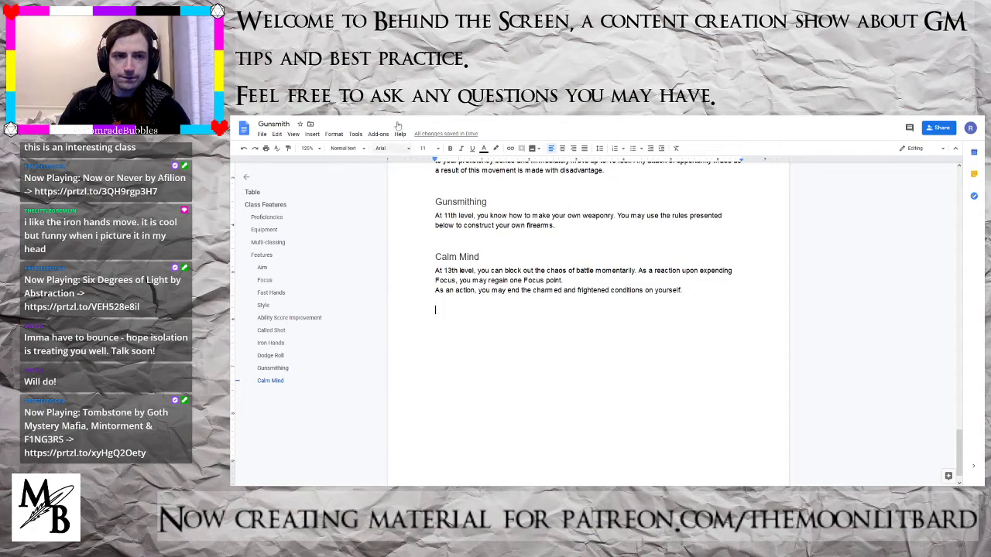
- Check the class table for the next feature and add the line "Crippling Shot" below the Calm Mind section
click(253, 192)
scroll(552, 306, down, 3)
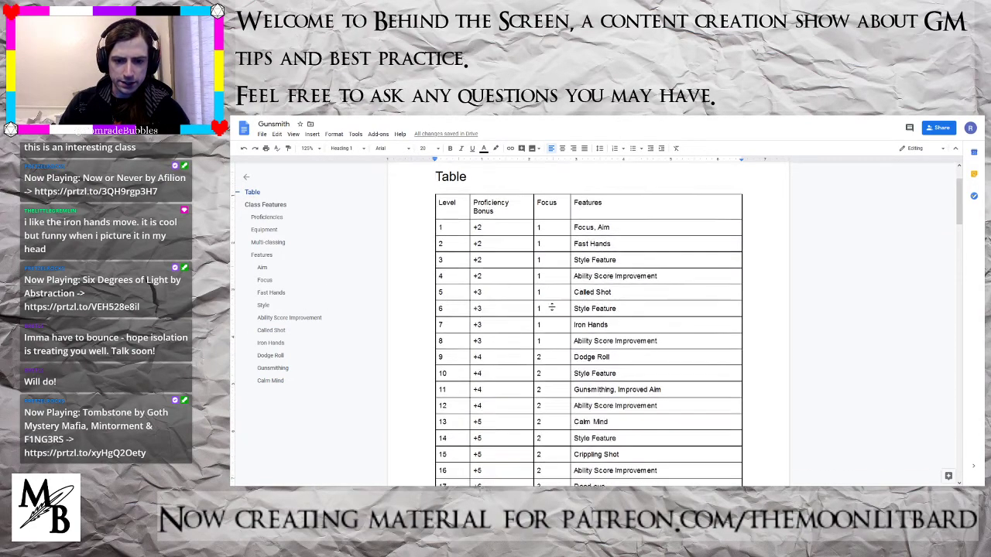
click(270, 381)
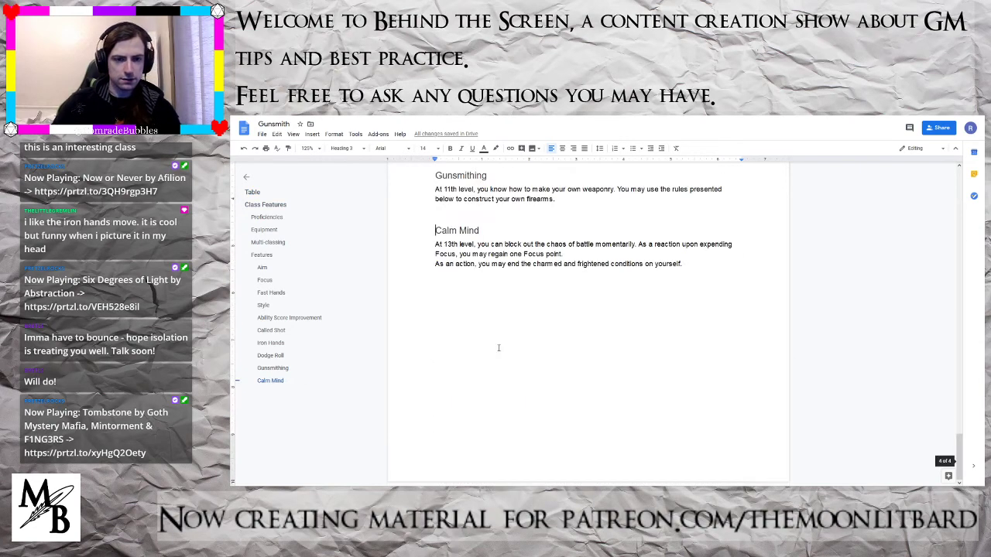
click(718, 264)
key(Return)
key(Return)
text(C)
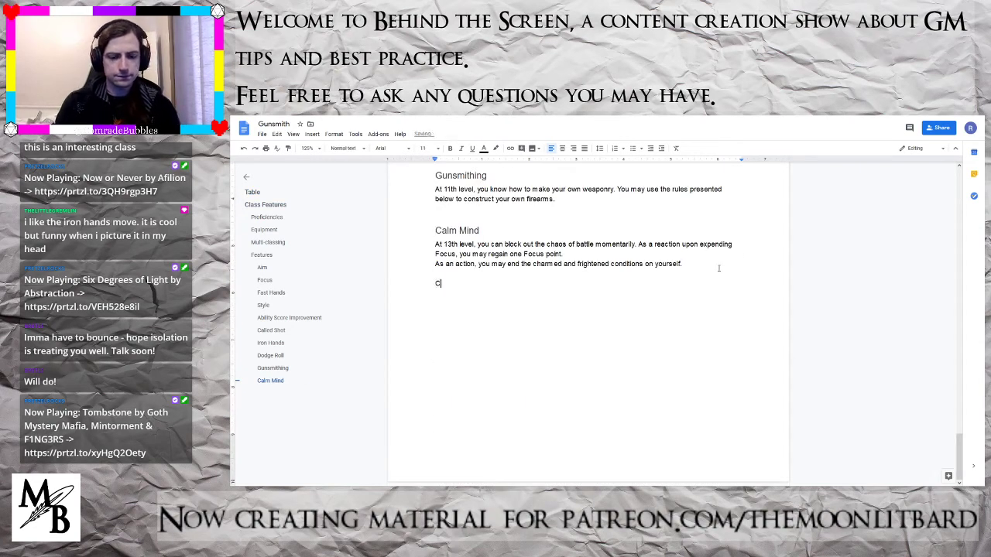
text(rippling Shot)
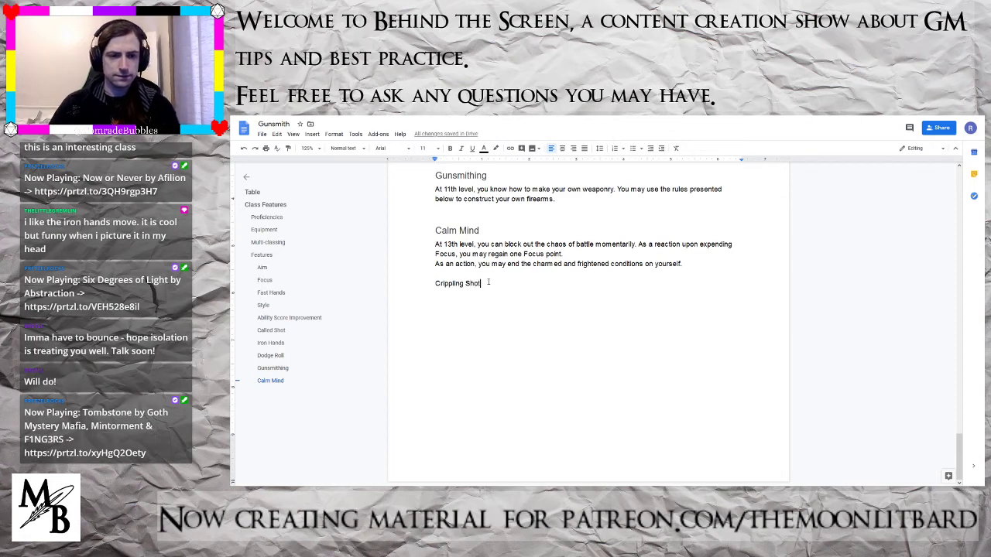
- Format the "Crippling Shot" line as Heading 3 and start a body line beneath it
drag(487, 284, 421, 285)
click(471, 254)
click(350, 146)
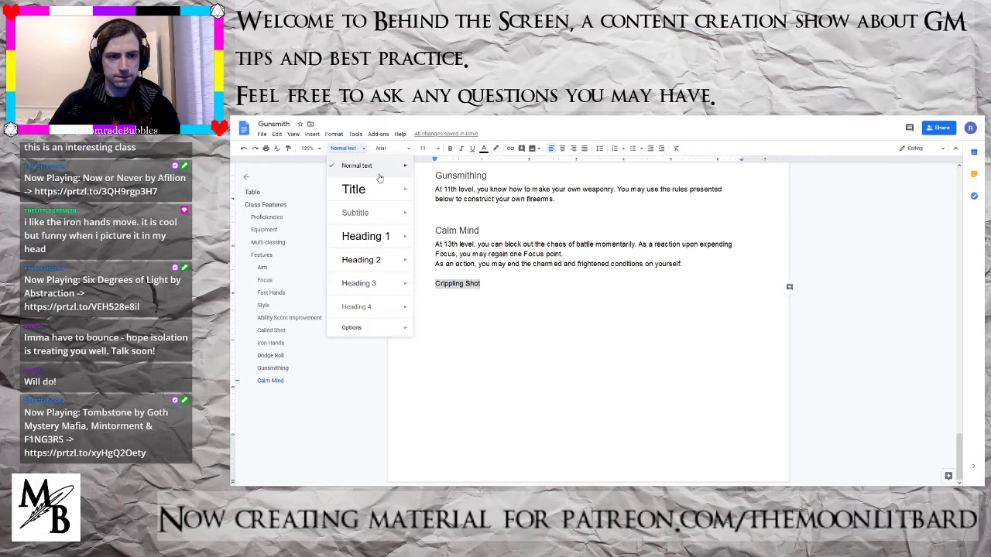
click(362, 283)
click(504, 298)
key(Return)
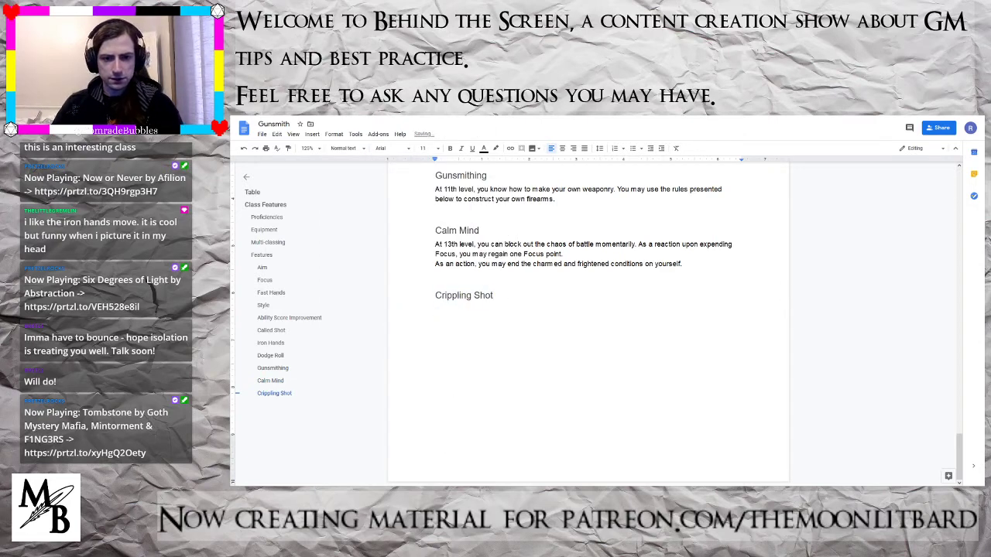
- Write "At 15th level, you know where to shoot for maximum damage." under the Crippling Shot heading
text(A)
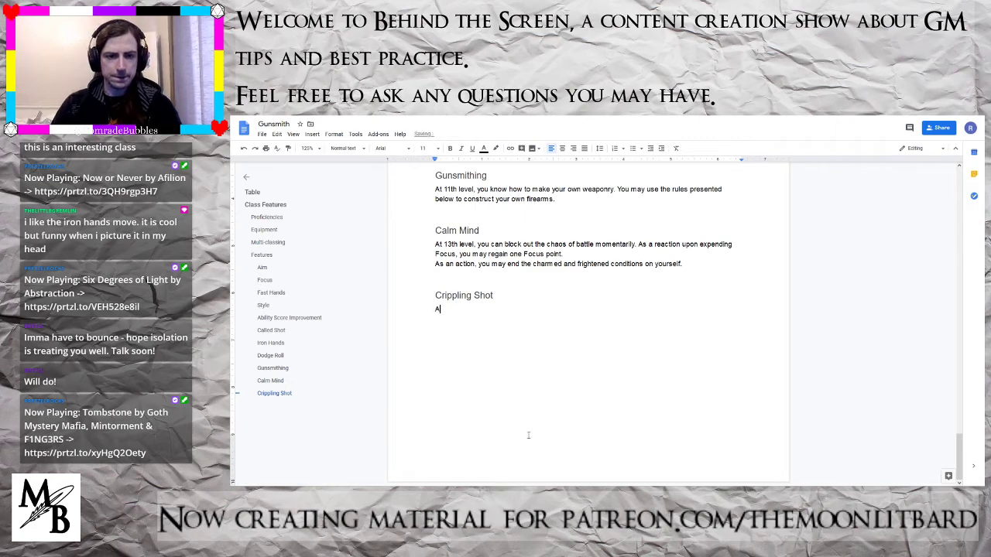
text(t 15th level)
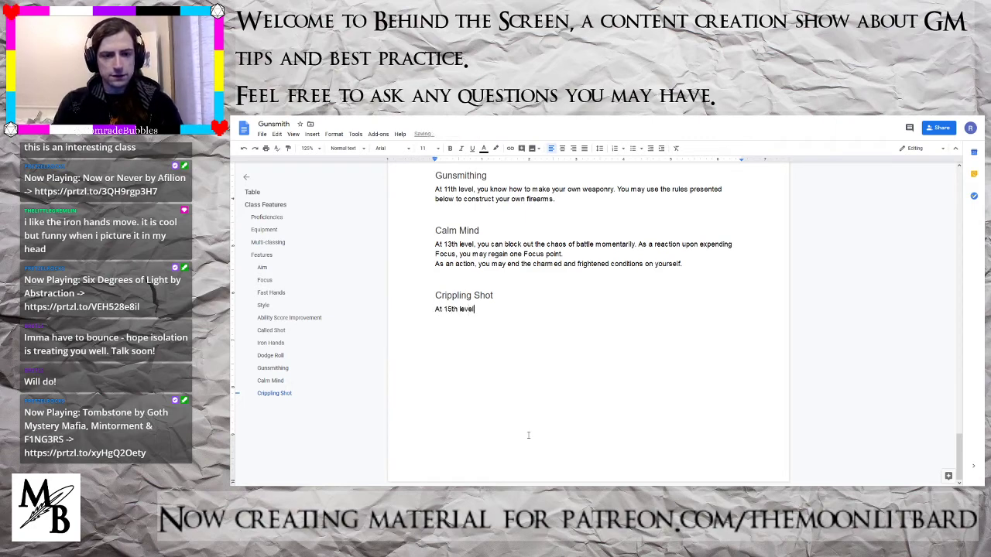
text(, you kno)
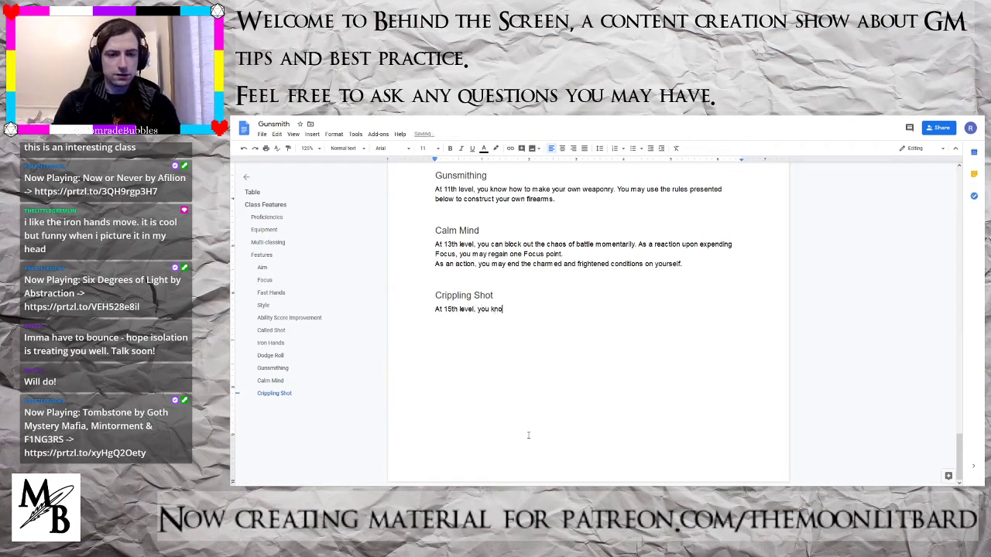
text(w where to shoot)
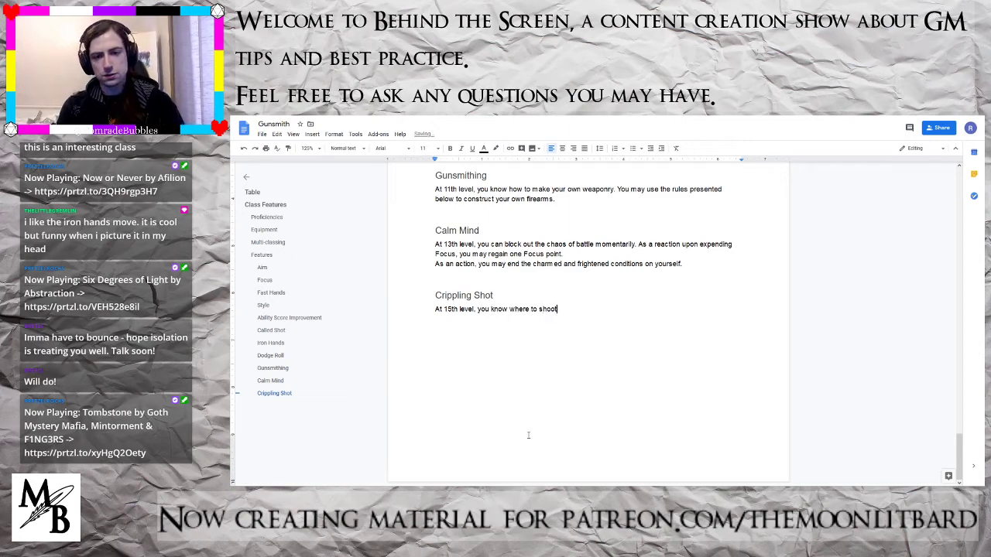
text( for maxim)
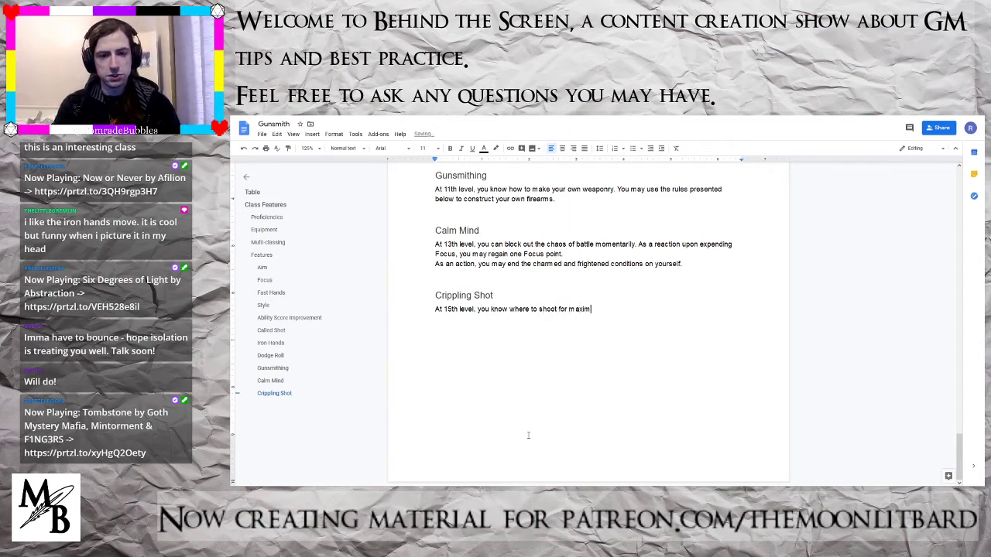
text(um damage.)
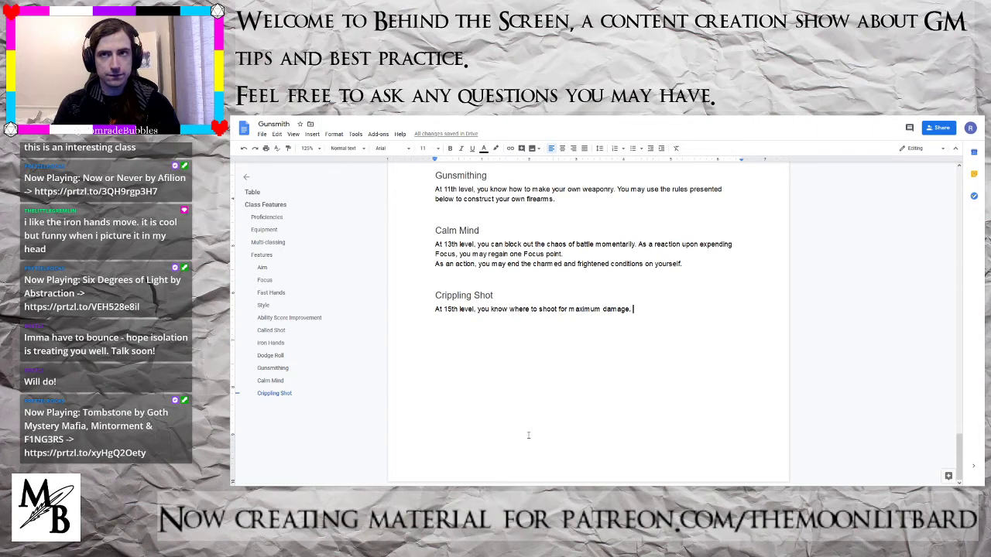
- Begin a second Crippling Shot sentence with "After making", discarding the wording "After successfully"
text(After s)
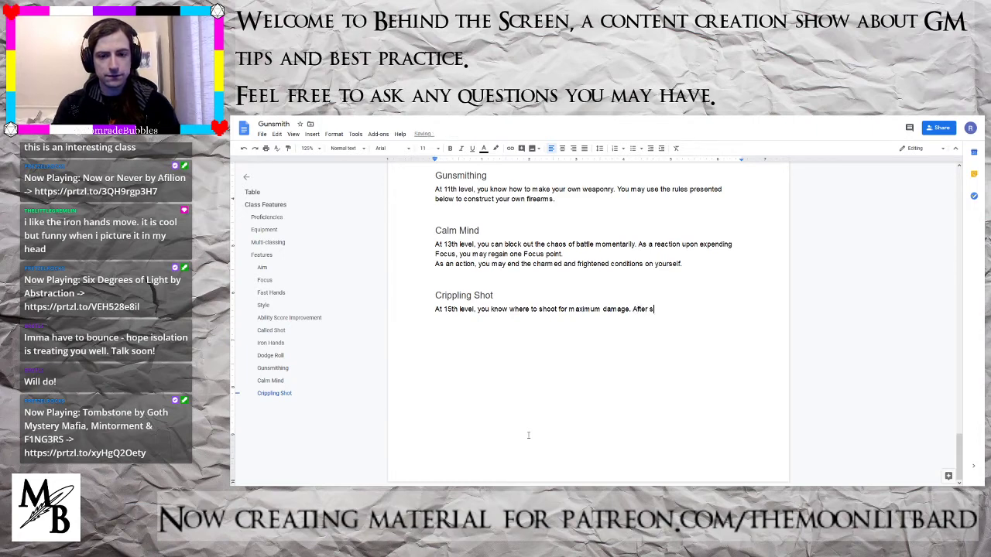
text(uccessfully)
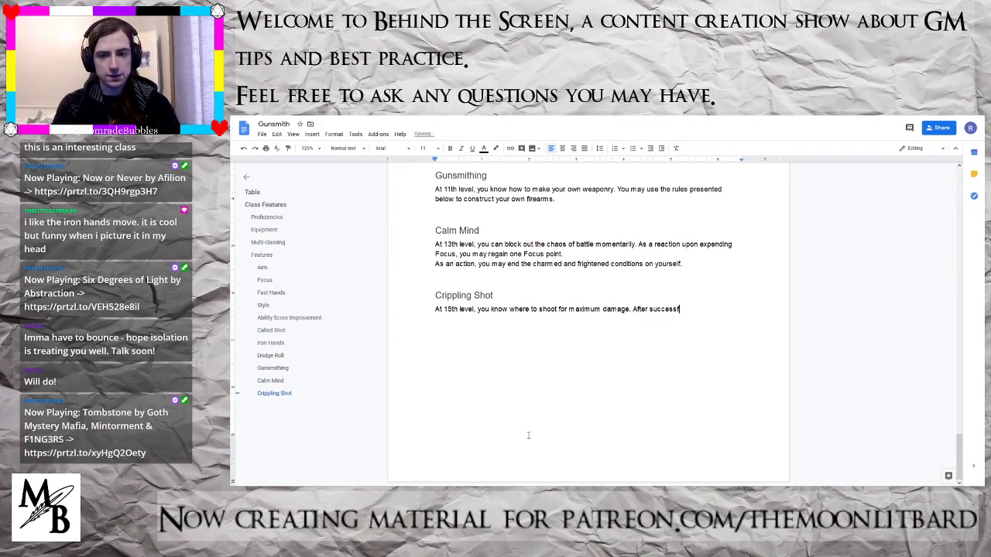
key(BackSpace)
key(BackSpace)
text(ly)
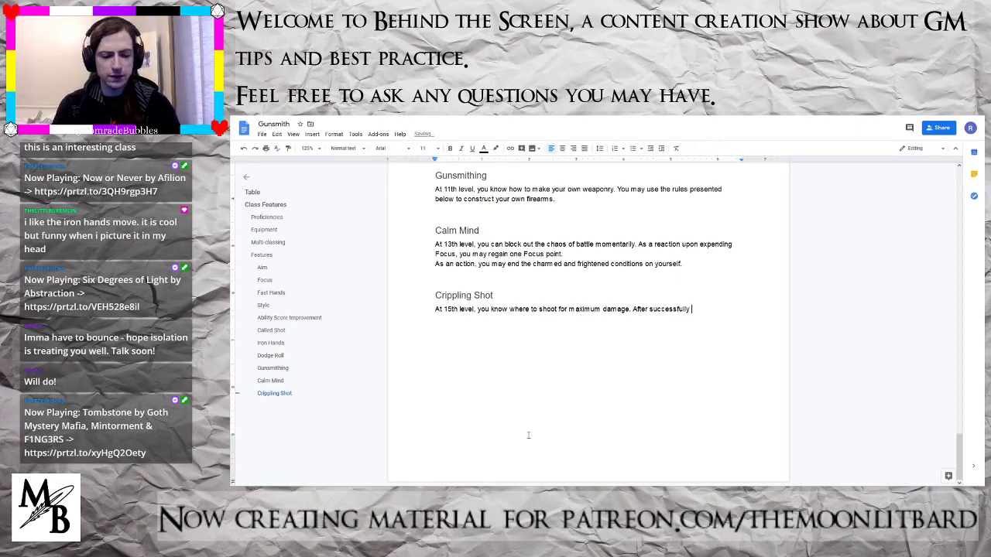
key(BackSpace)
key(BackSpace)
key(BackSpace)
key(BackSpace)
key(BackSpace)
key(BackSpace)
key(BackSpace)
key(BackSpace)
key(BackSpace)
key(BackSpace)
key(BackSpace)
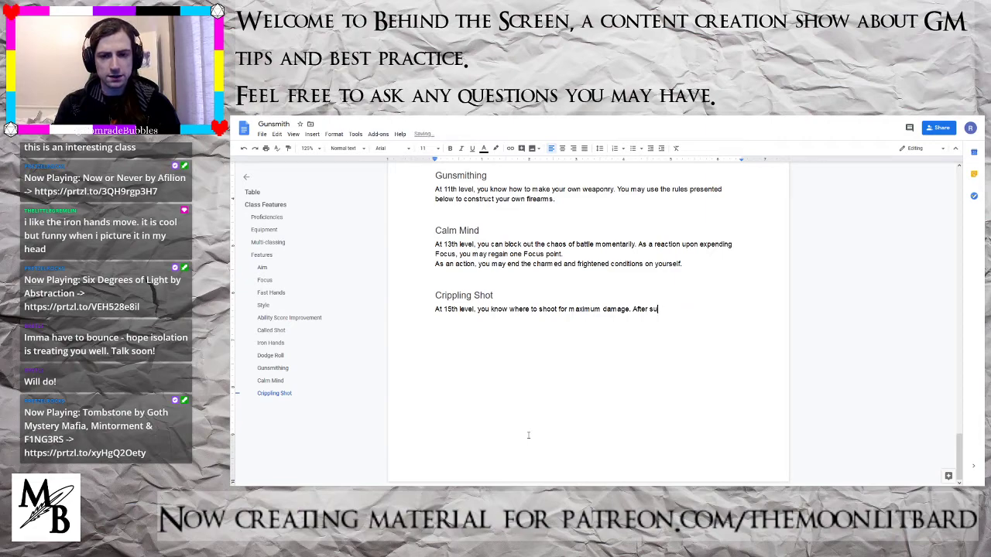
key(BackSpace)
key(BackSpace)
text(making)
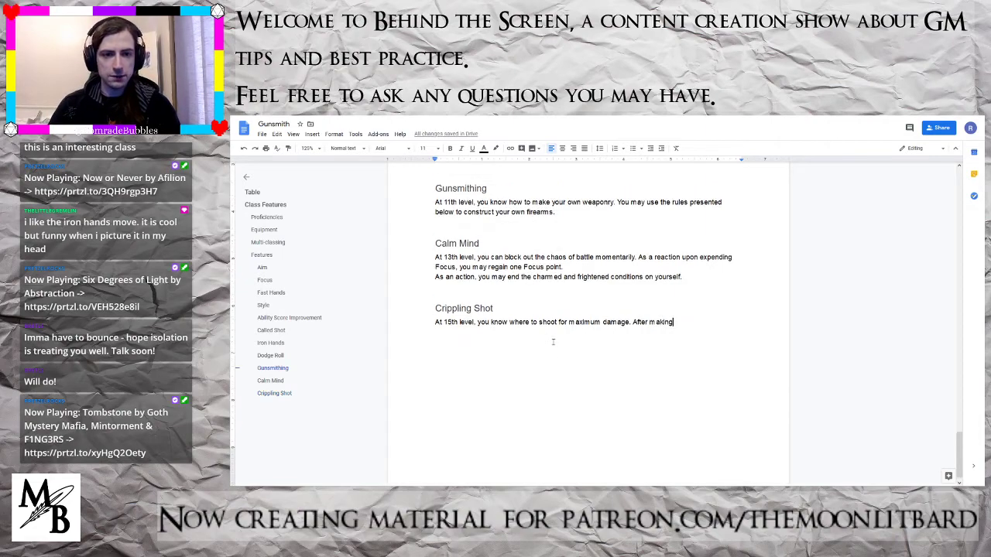
- Replace the unfinished "After making" in Crippling Shot with a copy of Called Shot's sentence from "By expending a Focus point" to "following options:"
scroll(553, 341, up, 10)
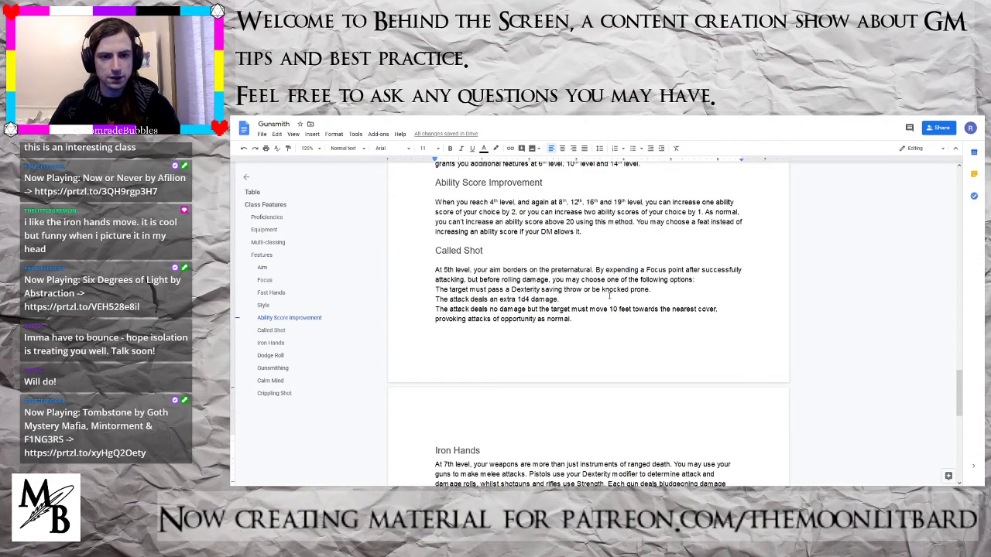
drag(705, 279, 598, 270)
key(ctrl+c)
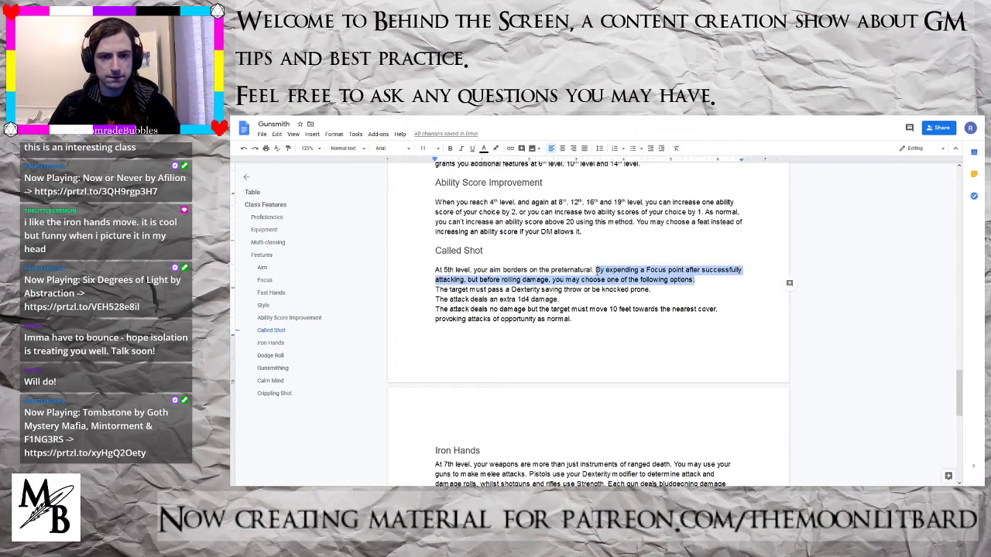
scroll(619, 294, down, 10)
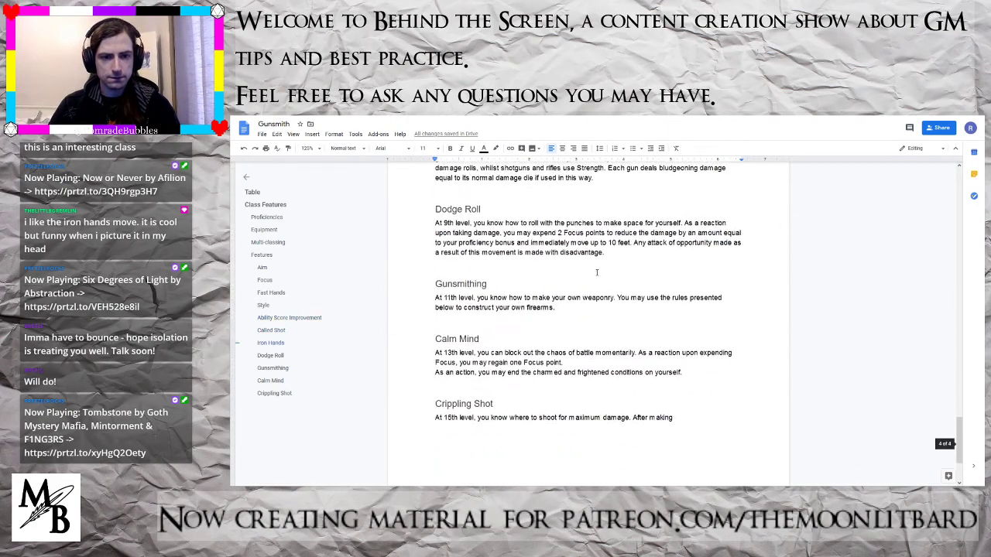
drag(677, 309, 633, 309)
key(ctrl+v)
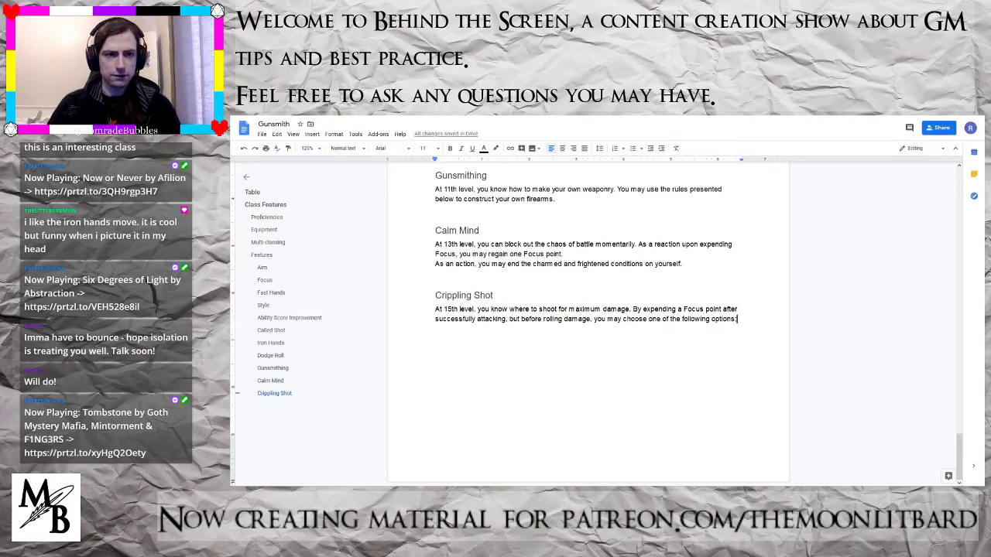
- Check the class table's Focus column, and change Crippling Shot's cost to "2 Focus points"
scroll(467, 195, up, 10)
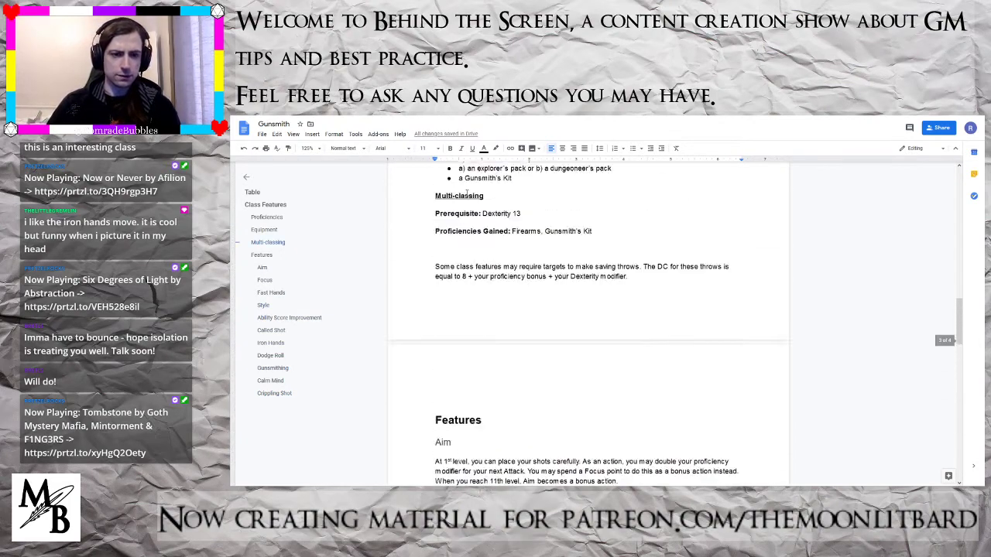
scroll(467, 194, up, 10)
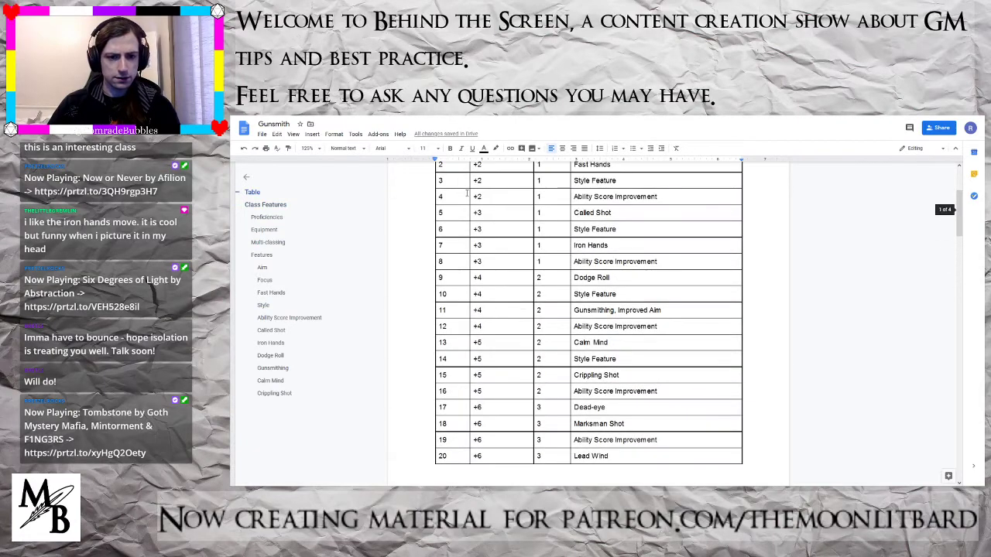
scroll(520, 260, down, 8)
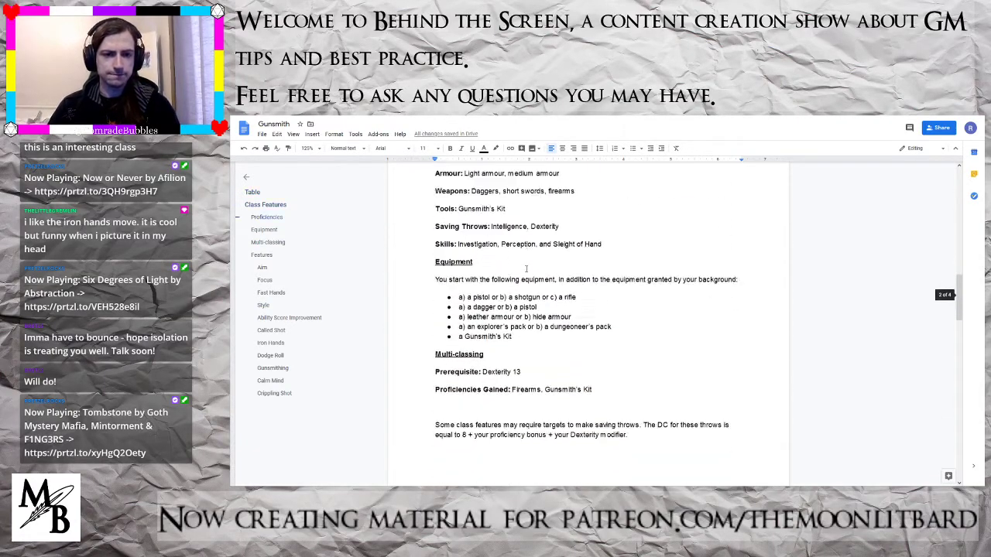
scroll(526, 268, down, 15)
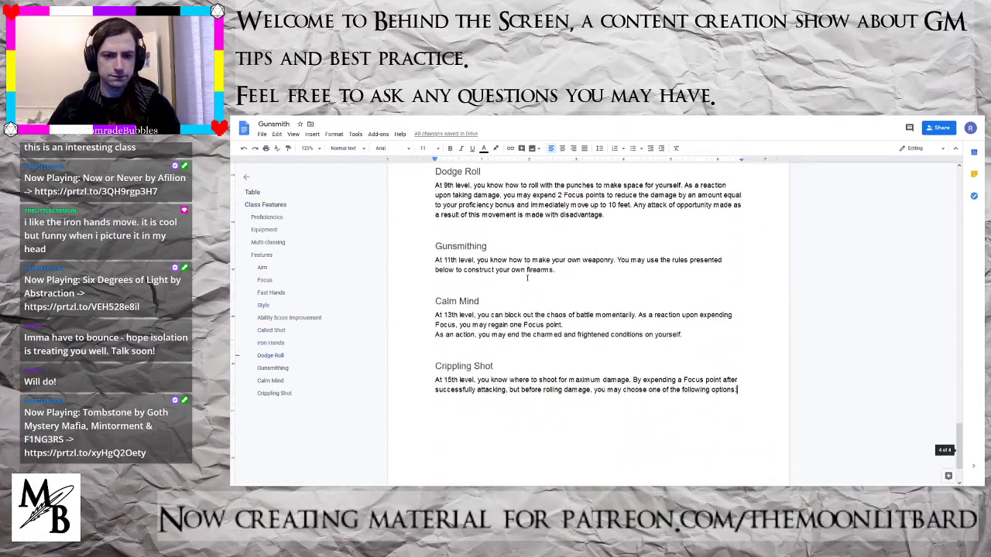
scroll(527, 278, down, 2)
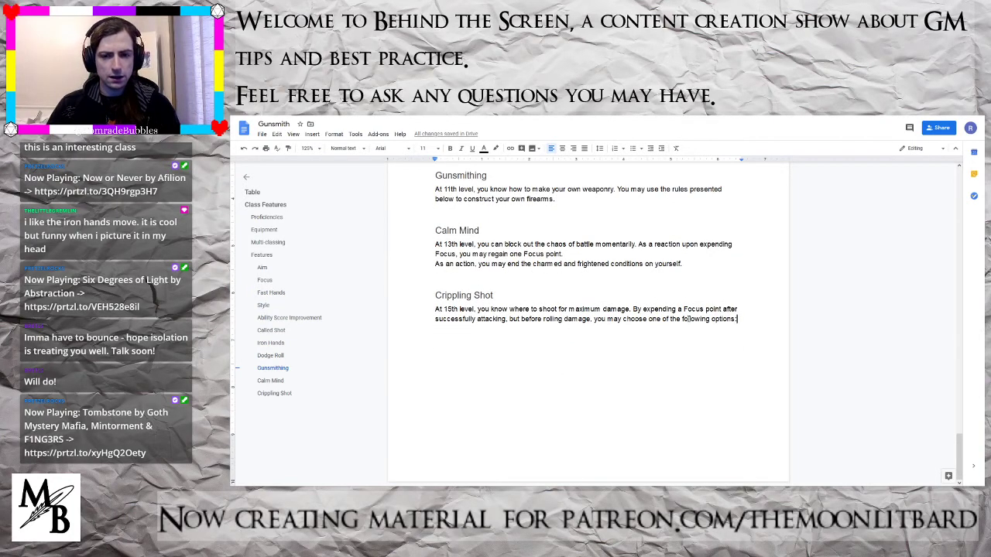
double_click(679, 309)
text(2)
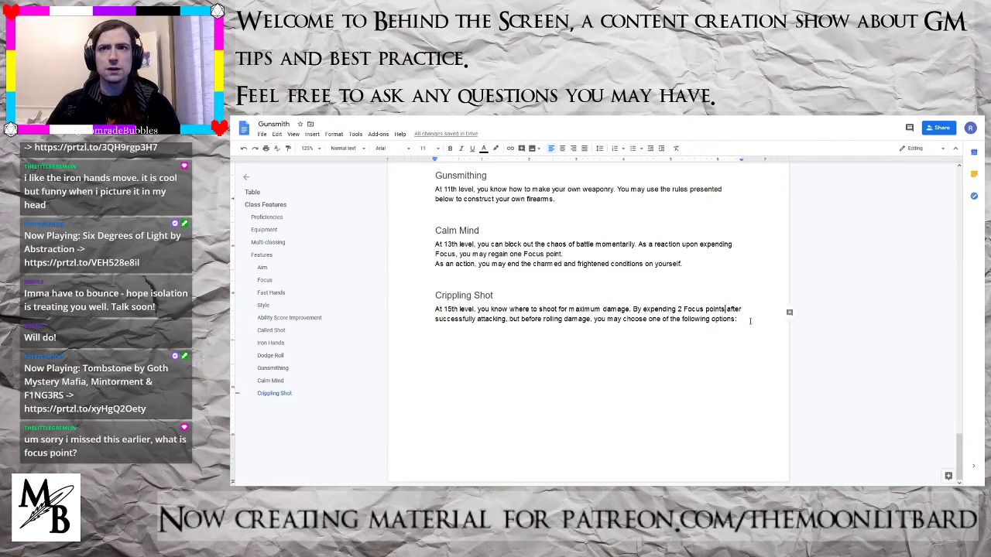
- Examine the class table's Focus values and feature progression across levels 1 to 20
scroll(749, 321, up, 15)
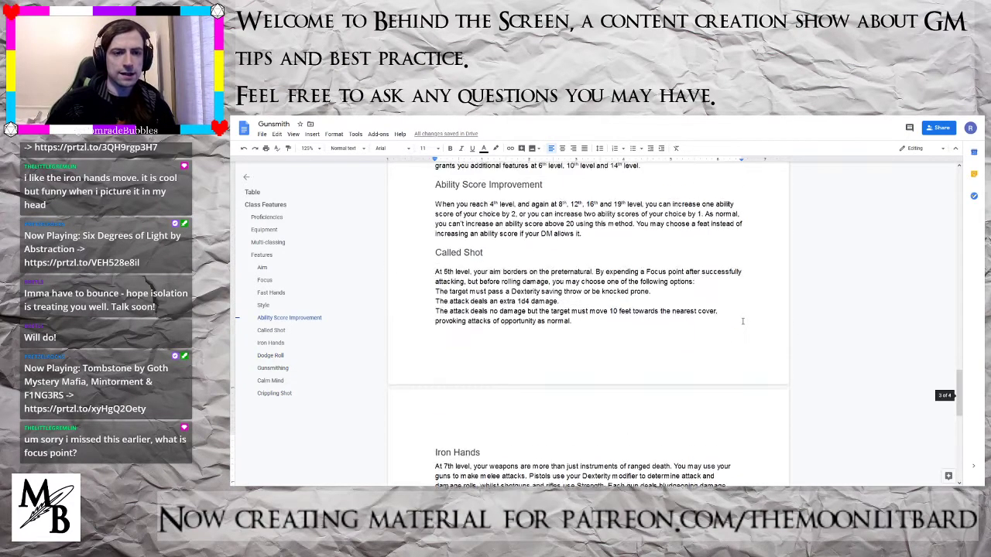
scroll(745, 321, up, 15)
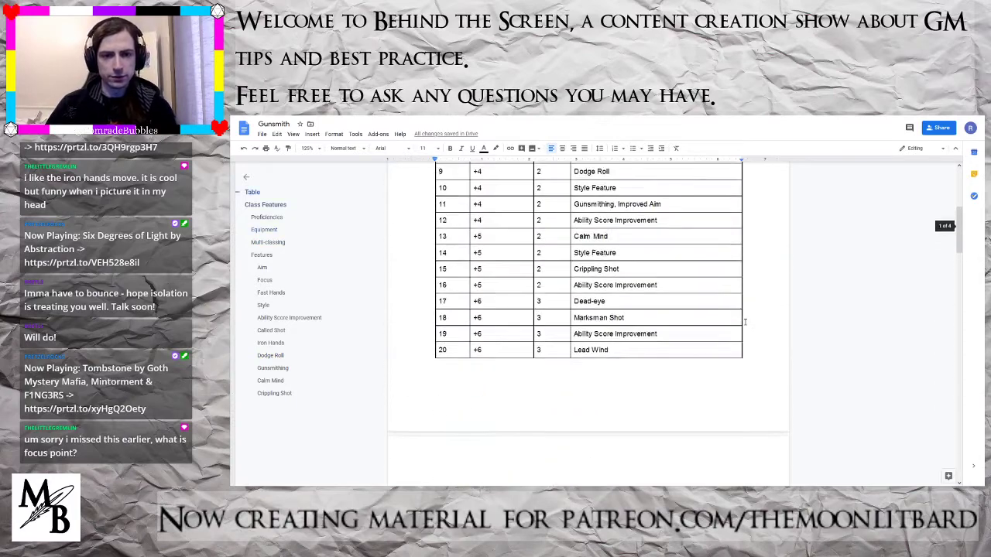
scroll(576, 418, up, 5)
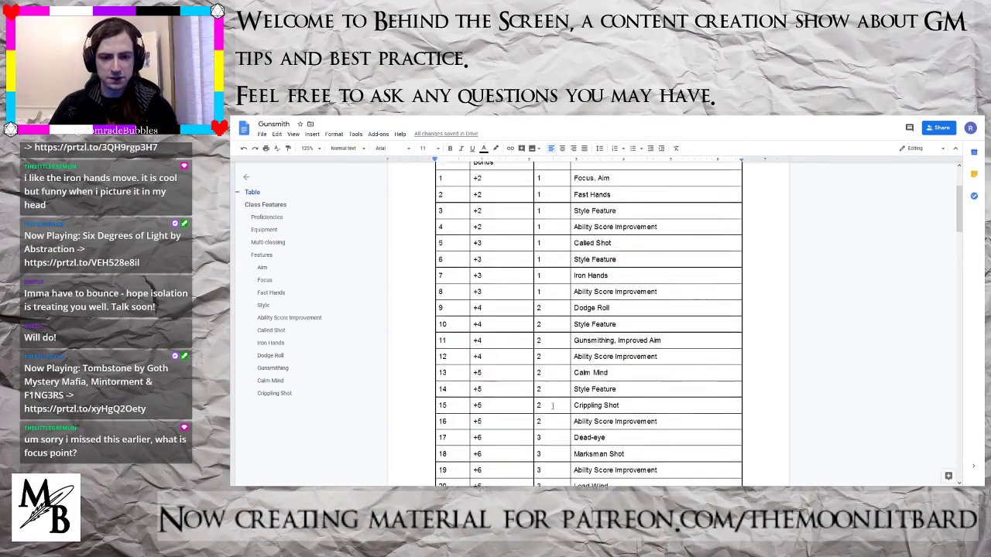
scroll(568, 369, down, 5)
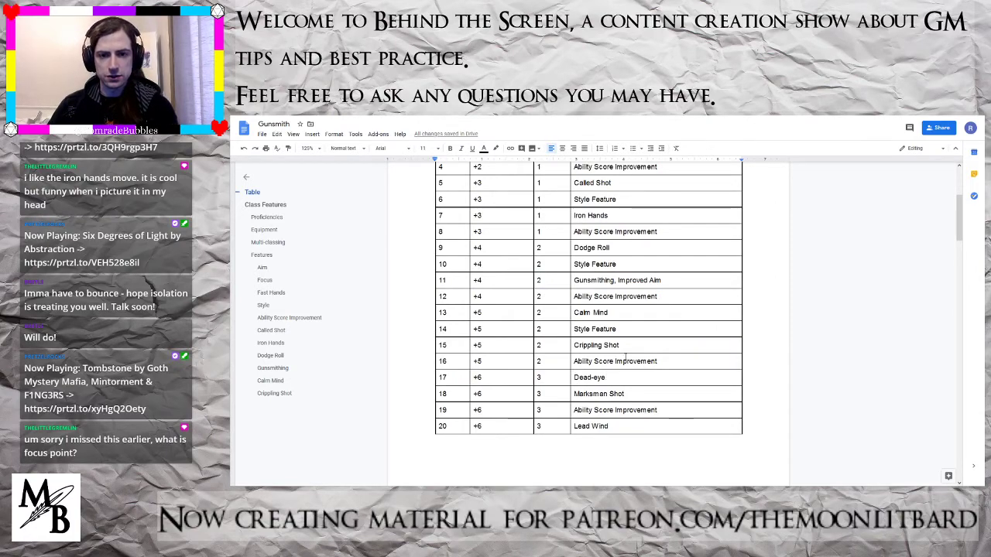
scroll(626, 358, up, 3)
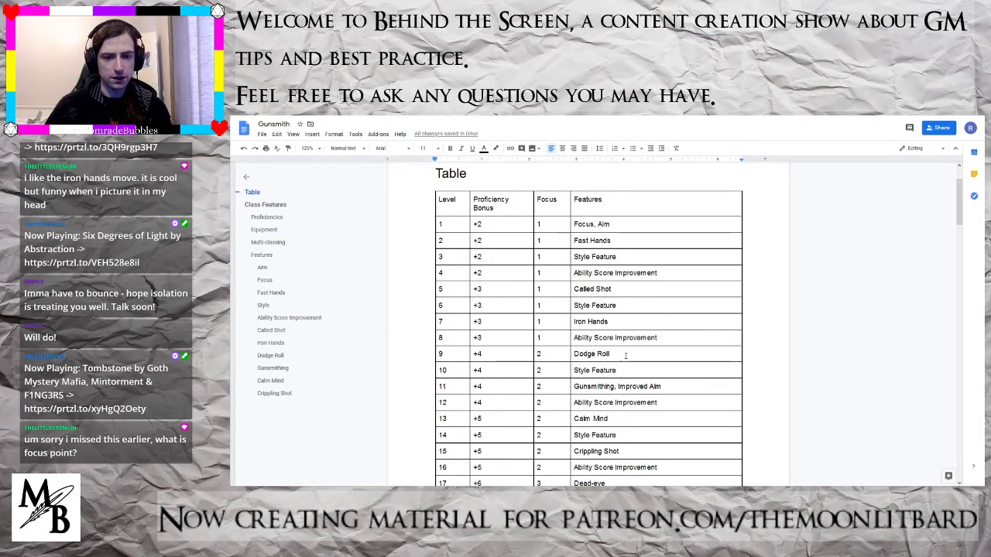
scroll(627, 356, down, 1)
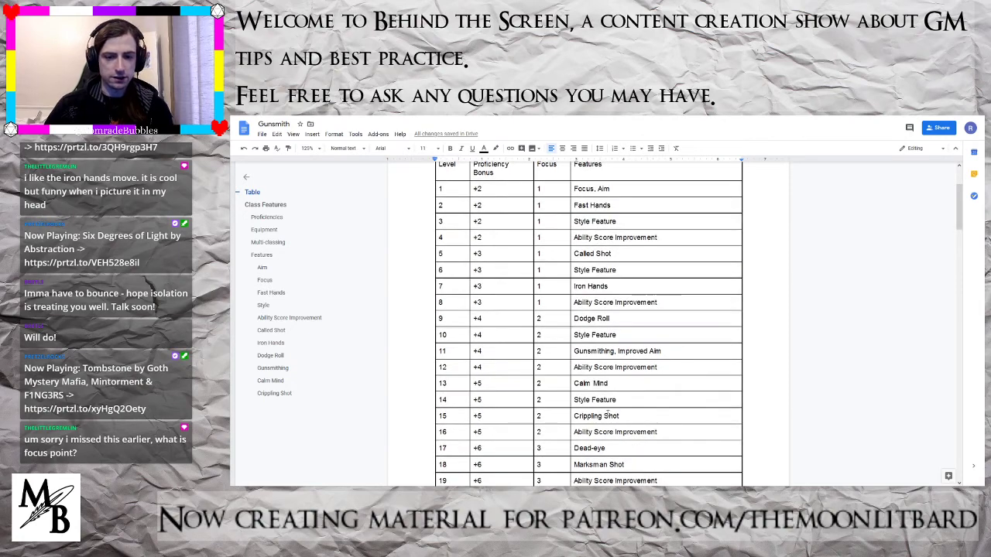
scroll(608, 412, down, 2)
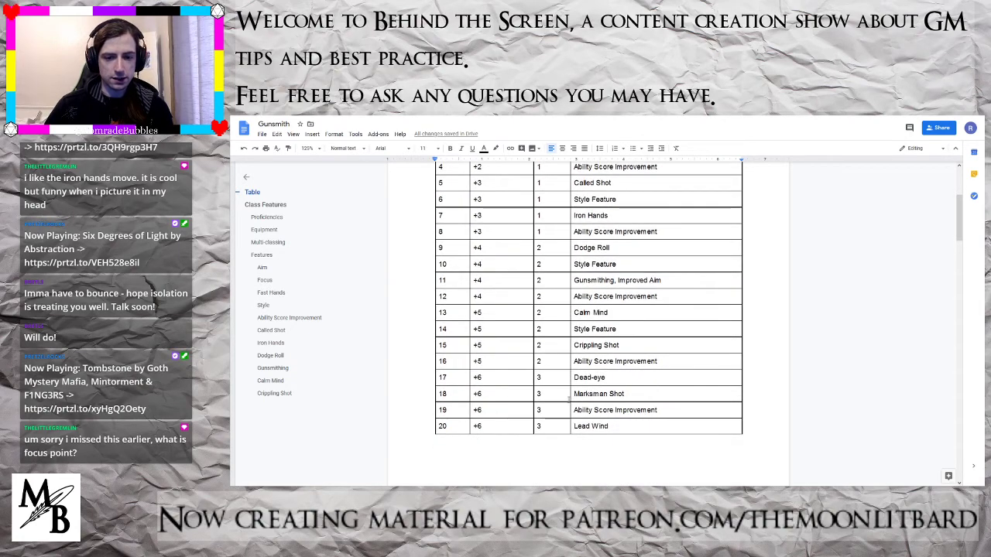
scroll(620, 240, up, 2)
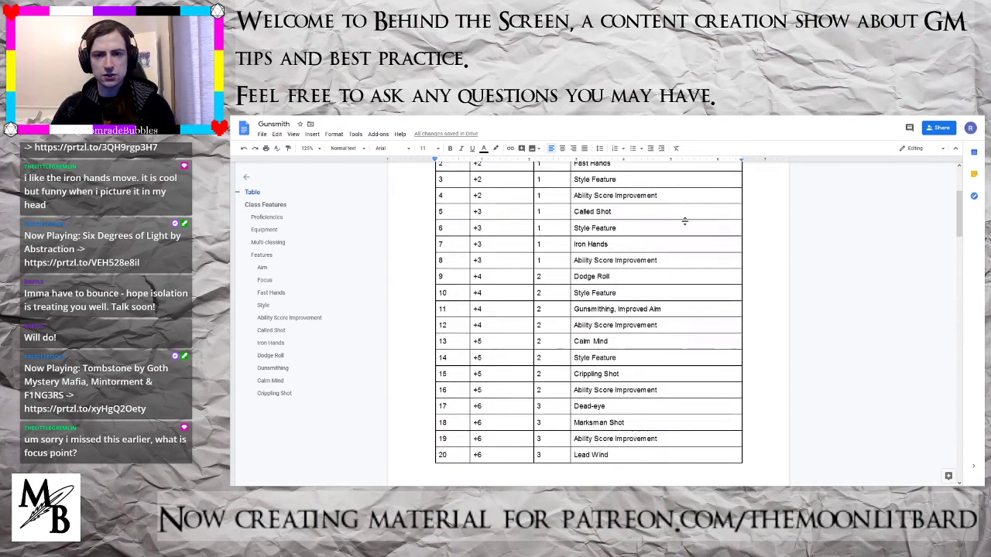
- Add the first Crippling Shot option below its introductory text: "The attack deals an additional die of damage."
scroll(616, 288, down, 20)
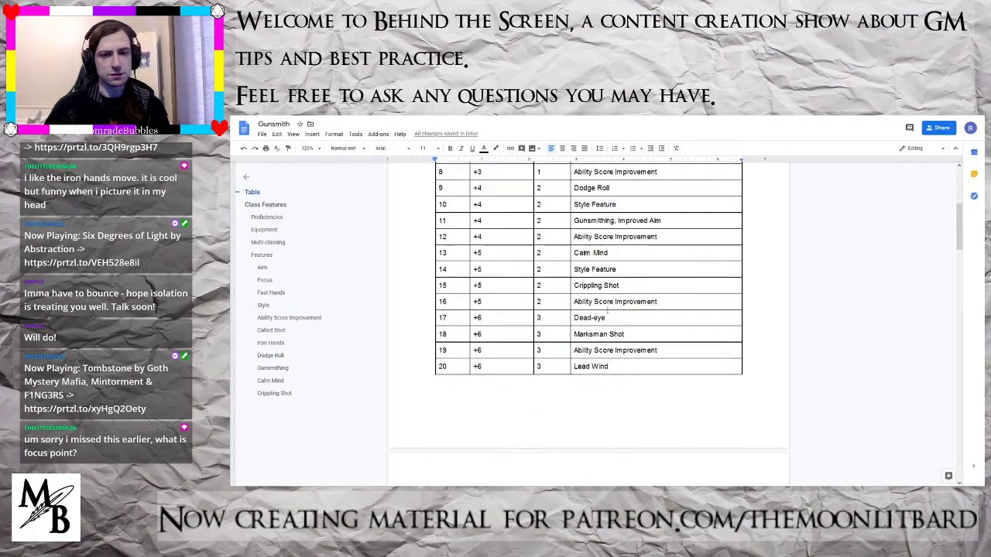
scroll(610, 354, down, 15)
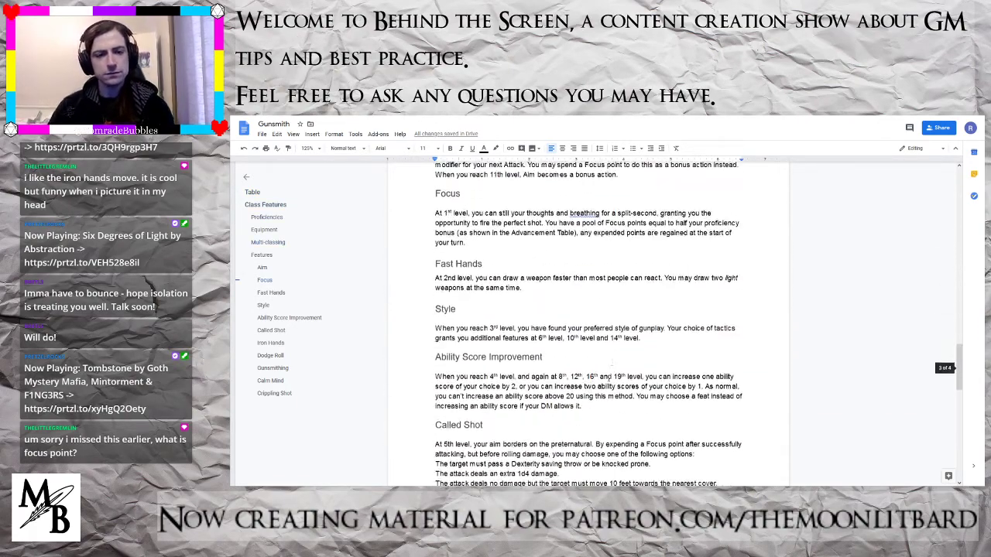
scroll(606, 379, down, 3)
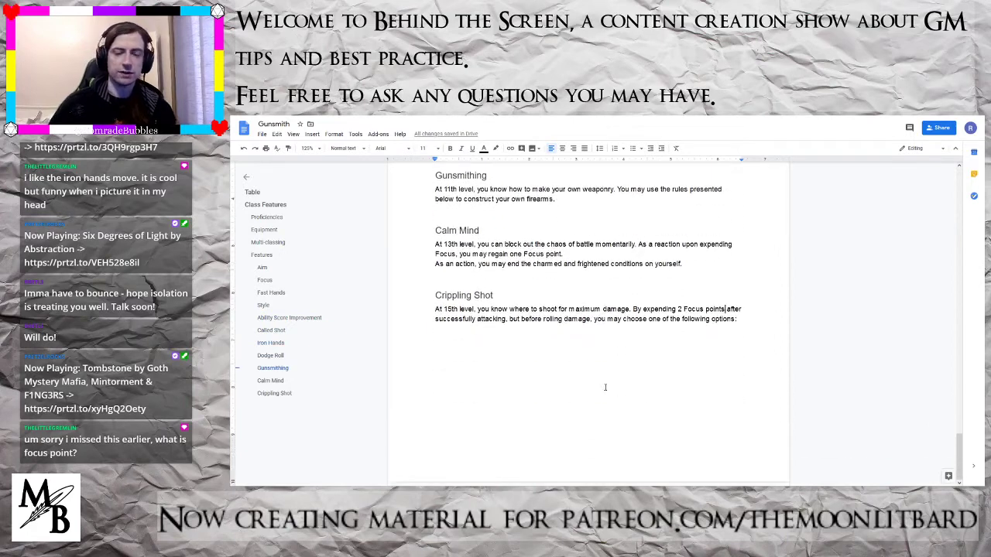
click(748, 318)
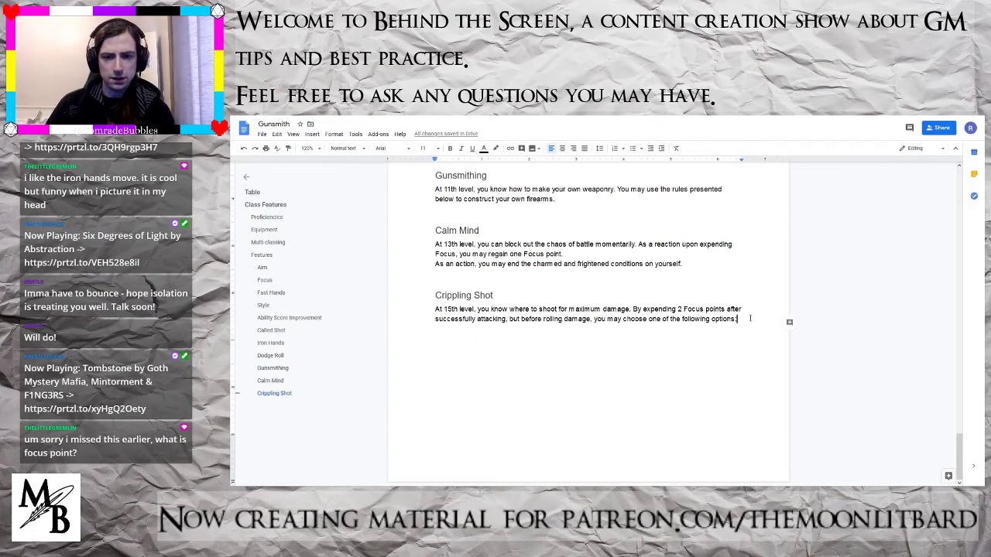
key(Return)
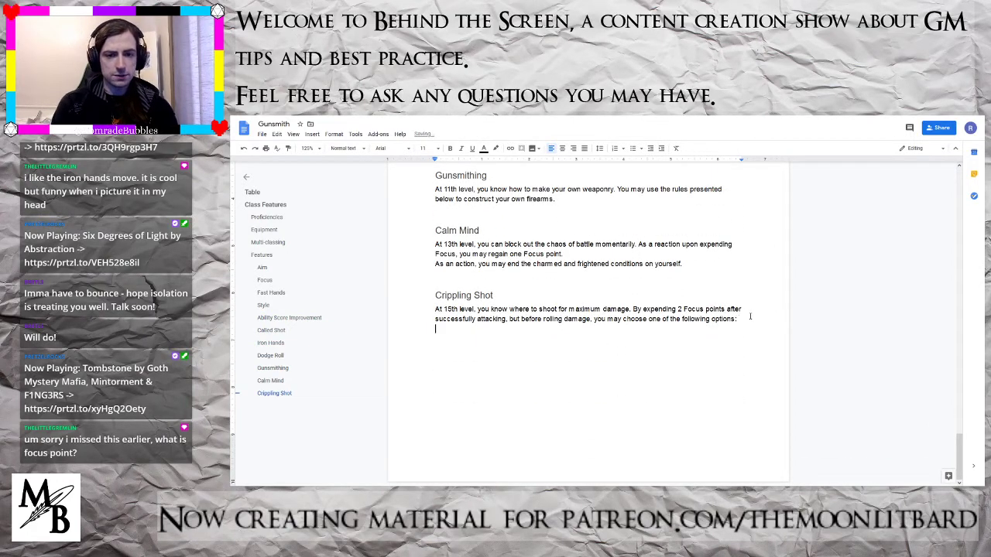
text(The attack d)
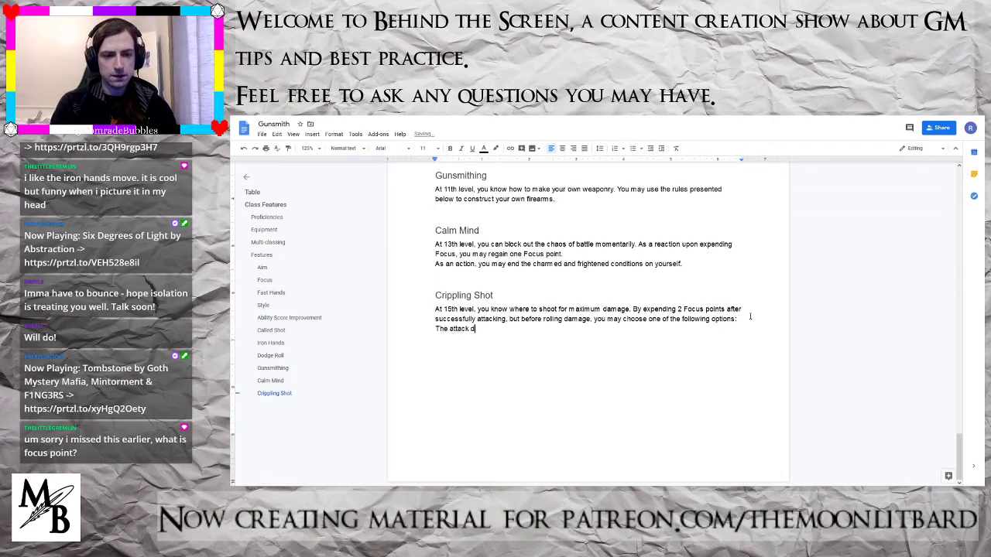
text(eals an a)
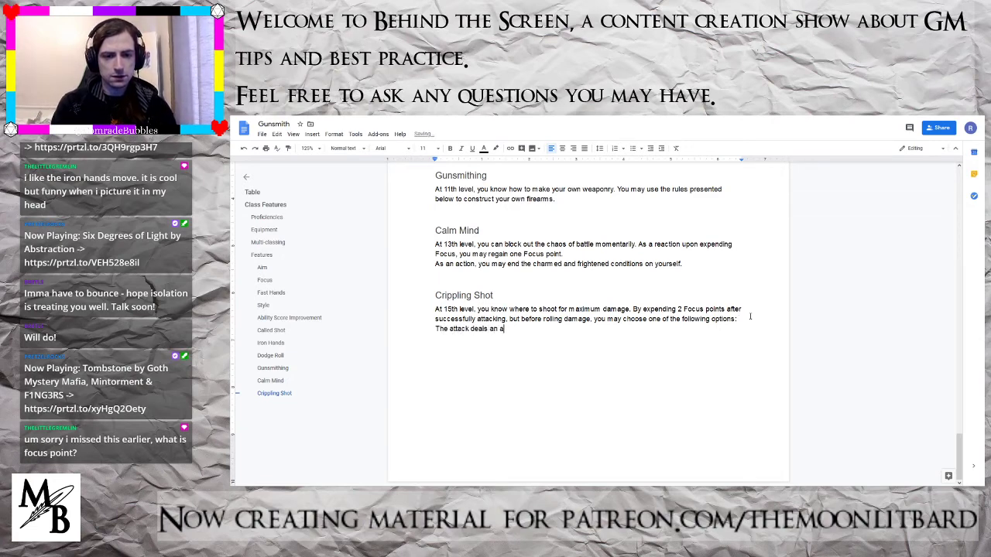
text(dditional die )
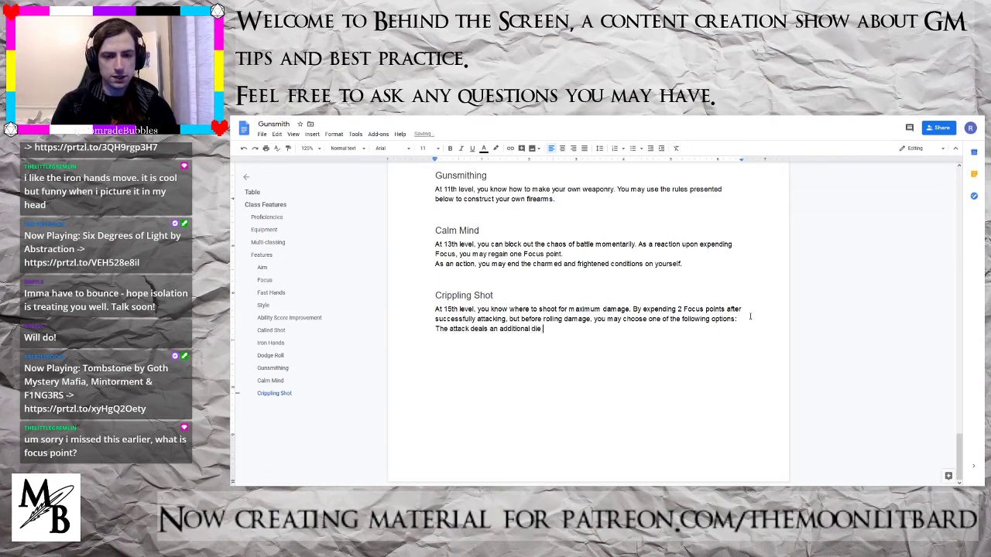
text(of damage.)
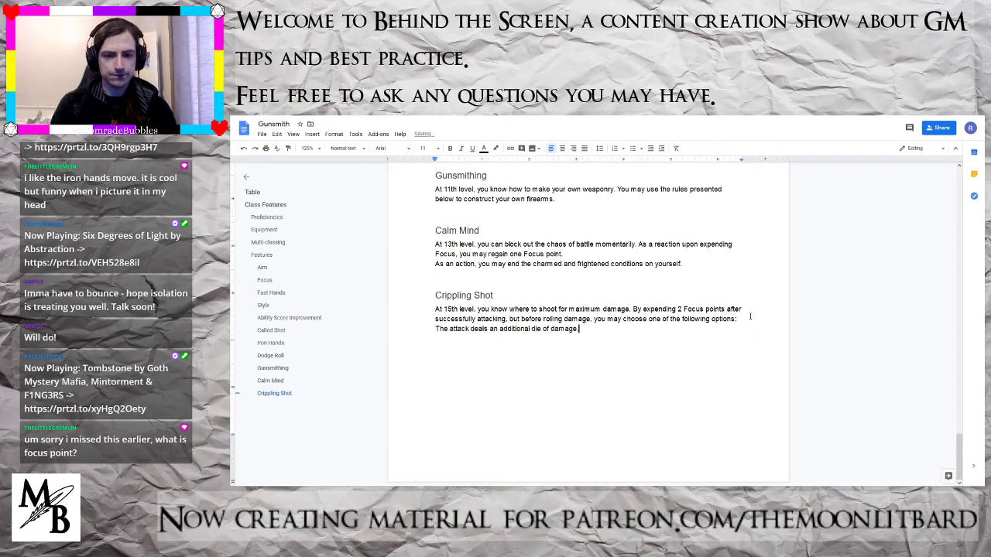
- Add a second Crippling Shot option on its own line: "The target's speed is reduced to 0."
key(Return)
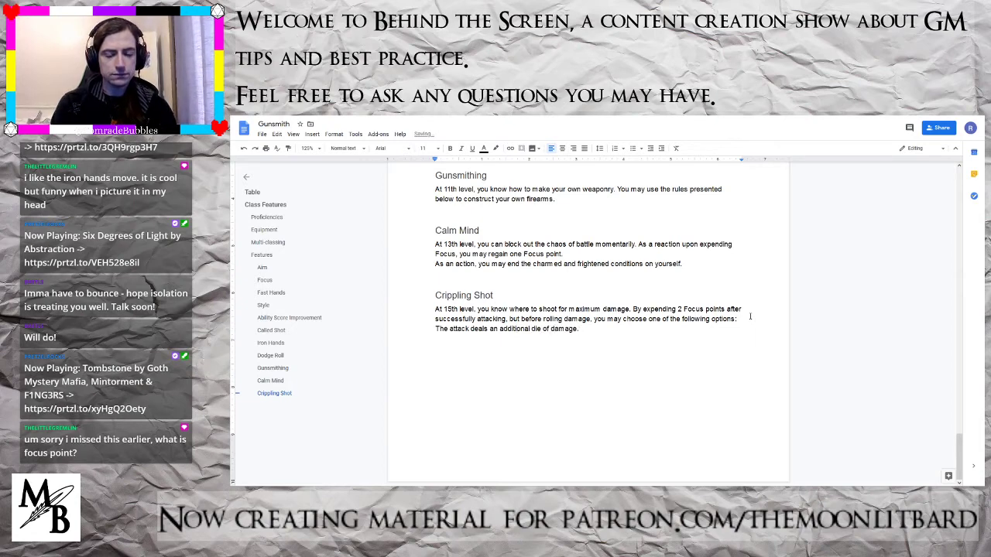
text(The target )
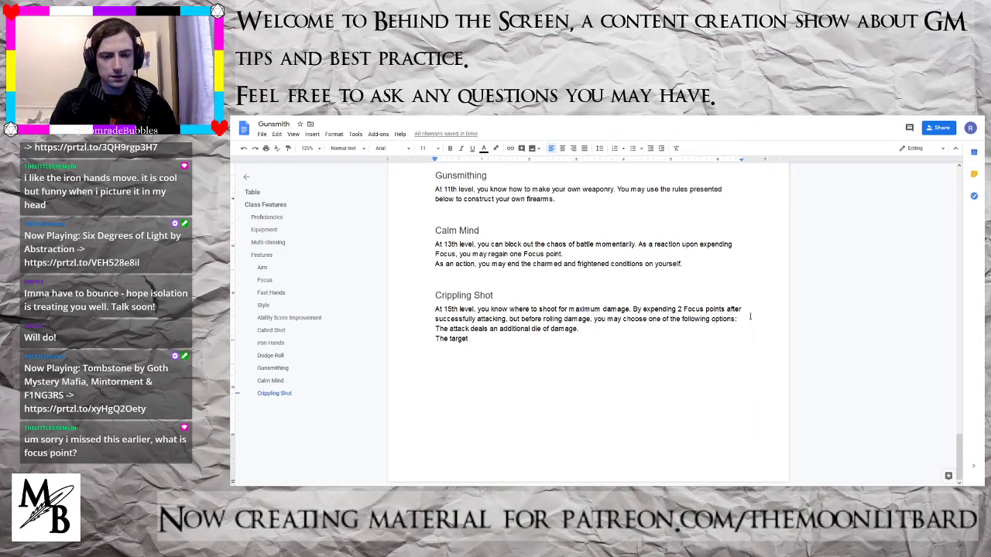
text('s speed)
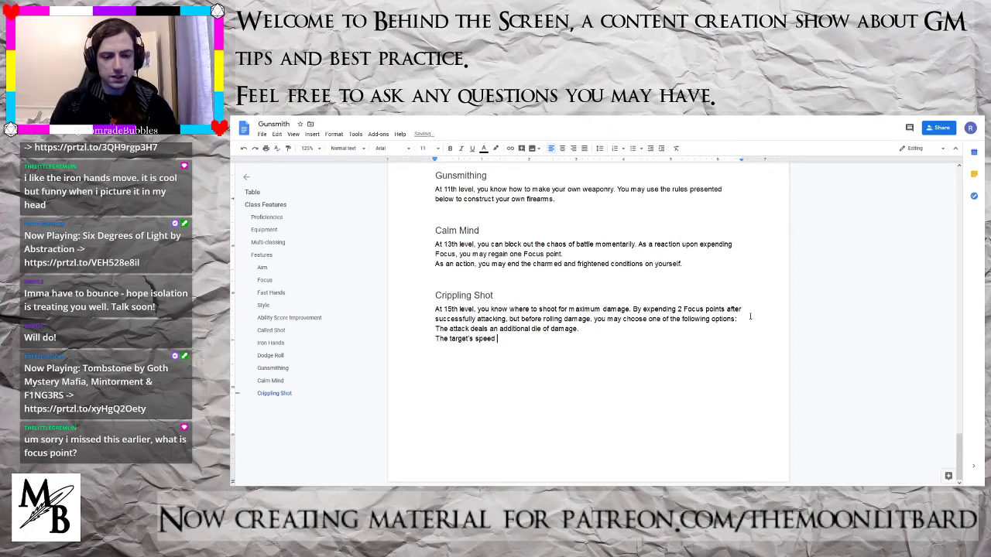
text( is reduced to 0)
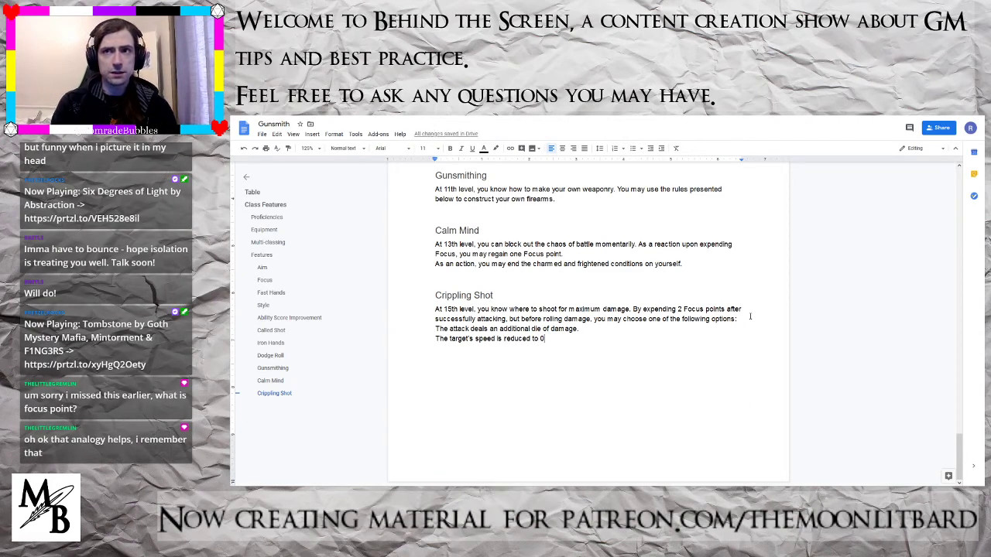
text(.)
key(Return)
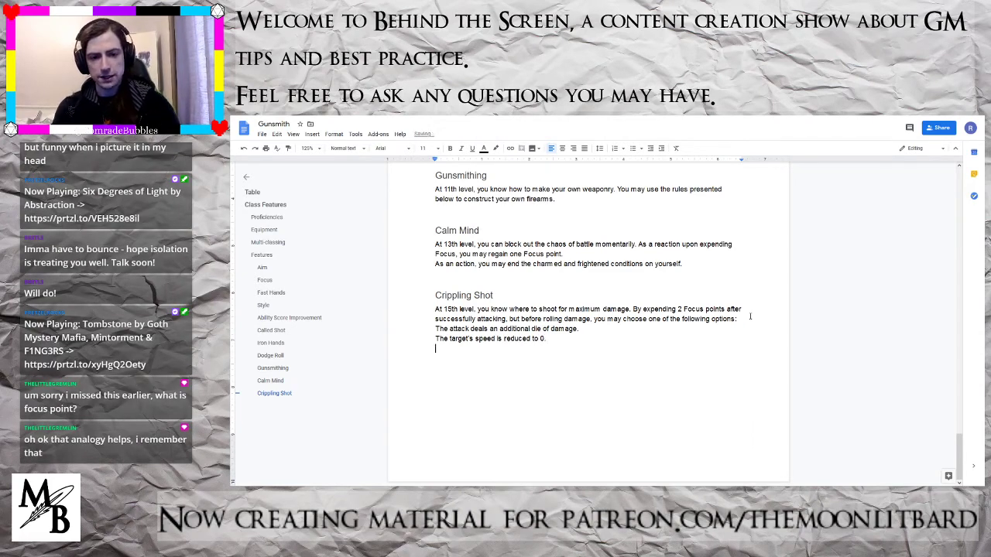
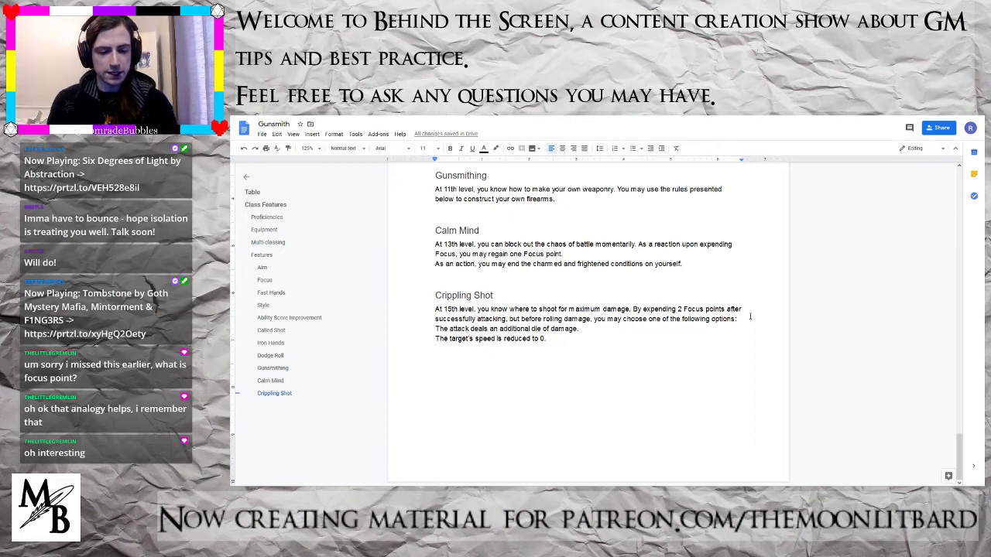
- Add a third Crippling Shot option, "The attack deals half damage but the target falls prone.", followed by blank space
key(Return)
text(The attacks )
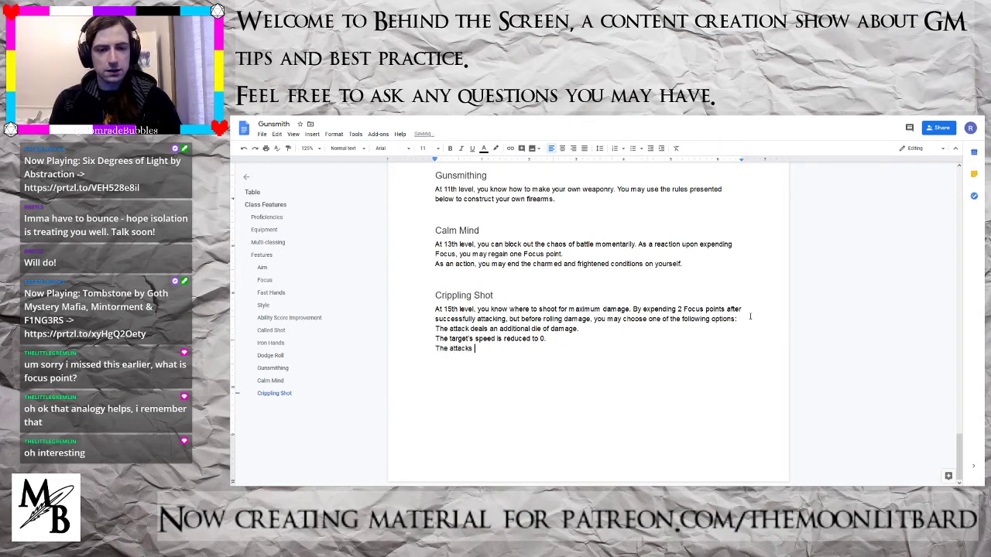
text(deals half)
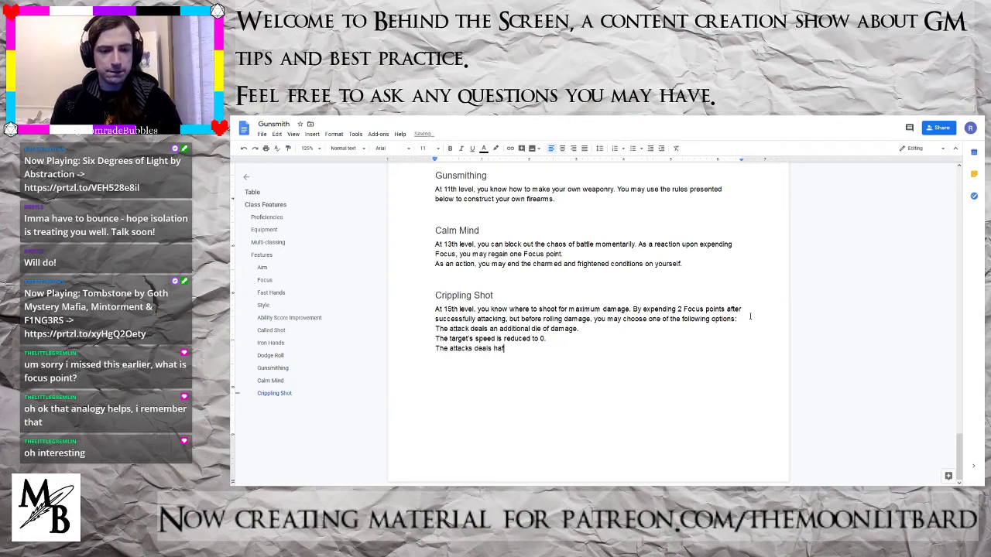
text( damage but t)
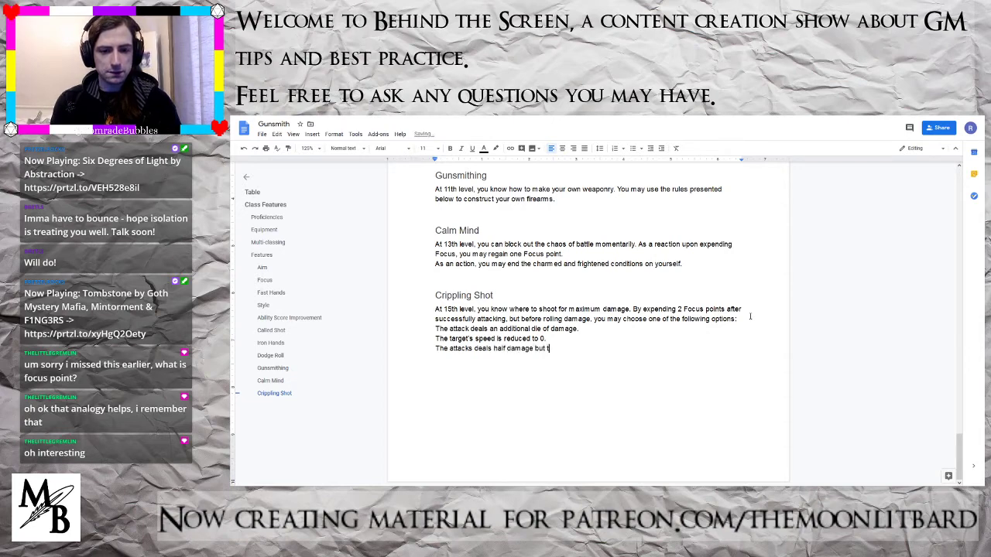
text(he target )
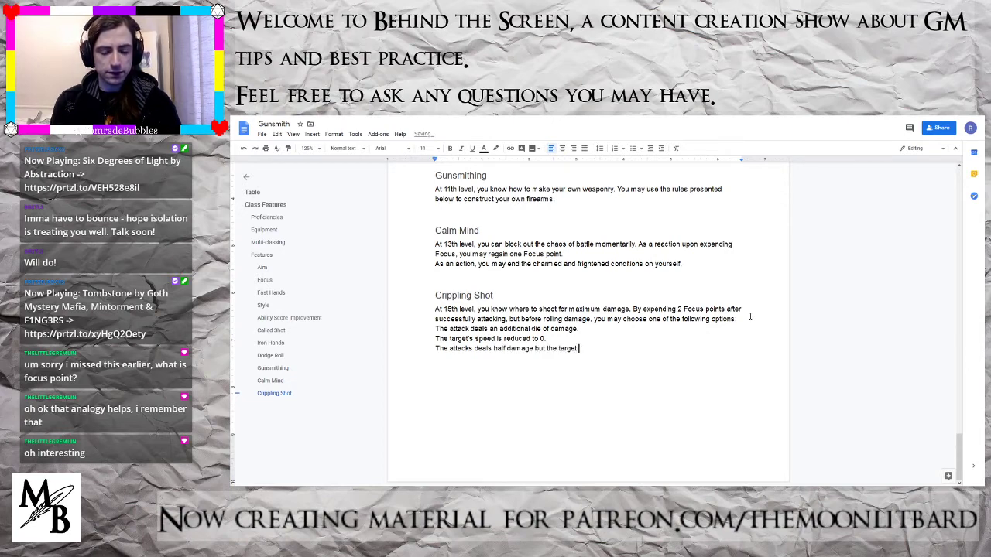
text(falls p)
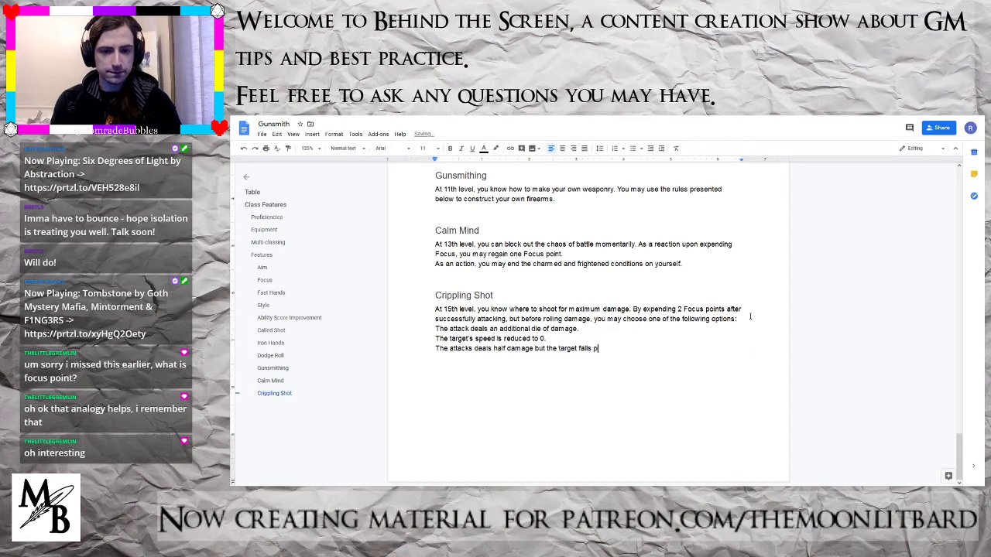
text(rone.)
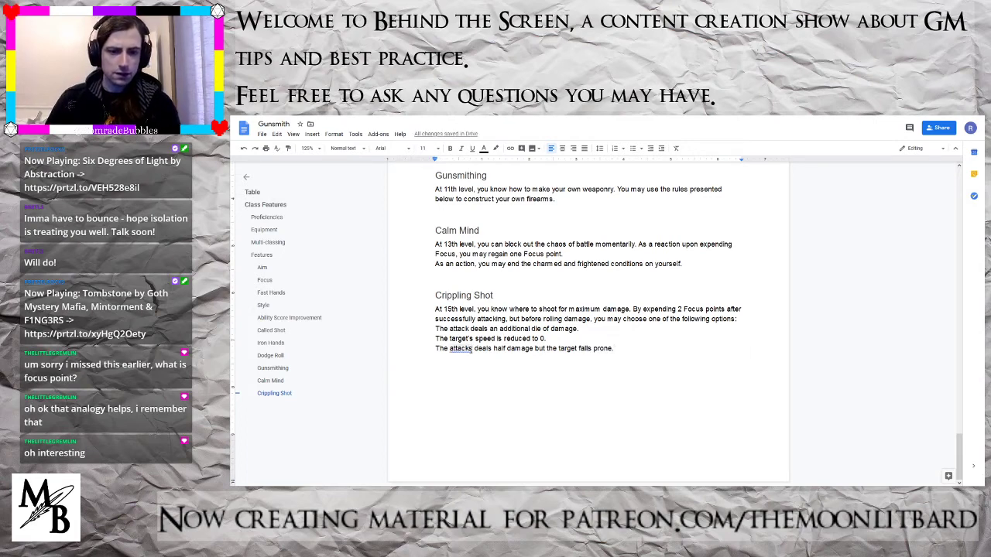
click(472, 348)
key(BackSpace)
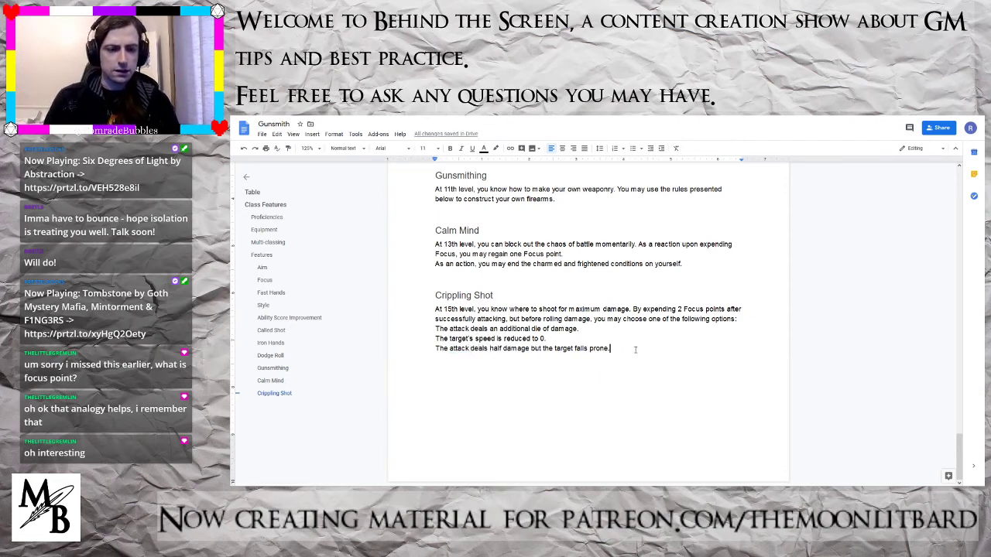
key(Return)
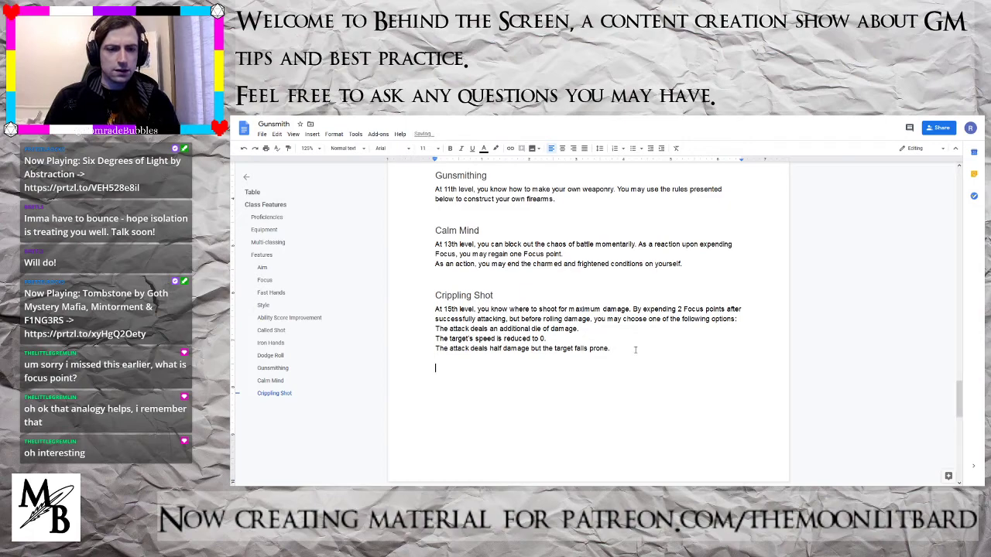
- Replace the 17th-level feature "Dead-eye" in the class table with "Marksman"
click(253, 192)
scroll(500, 277, down, 3)
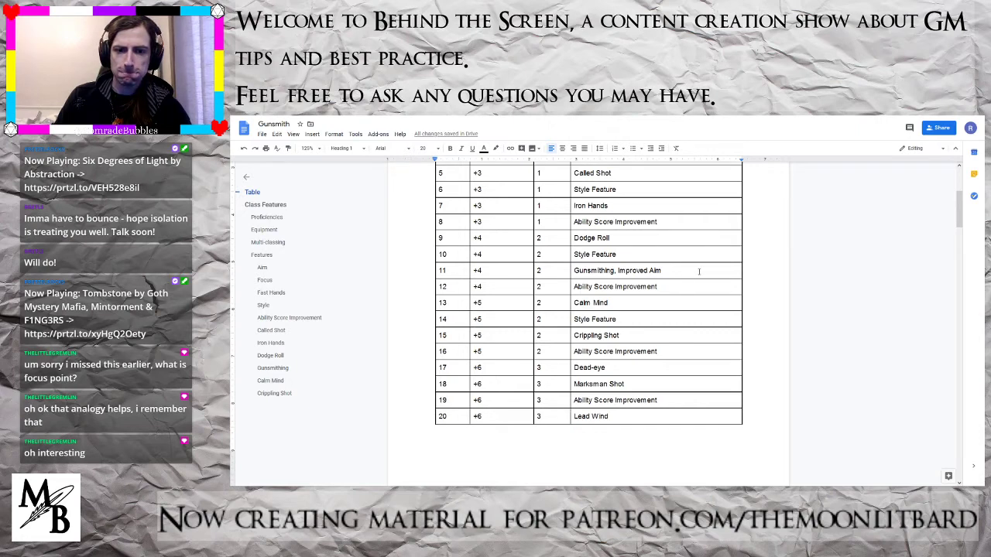
click(607, 367)
drag(607, 368, 573, 368)
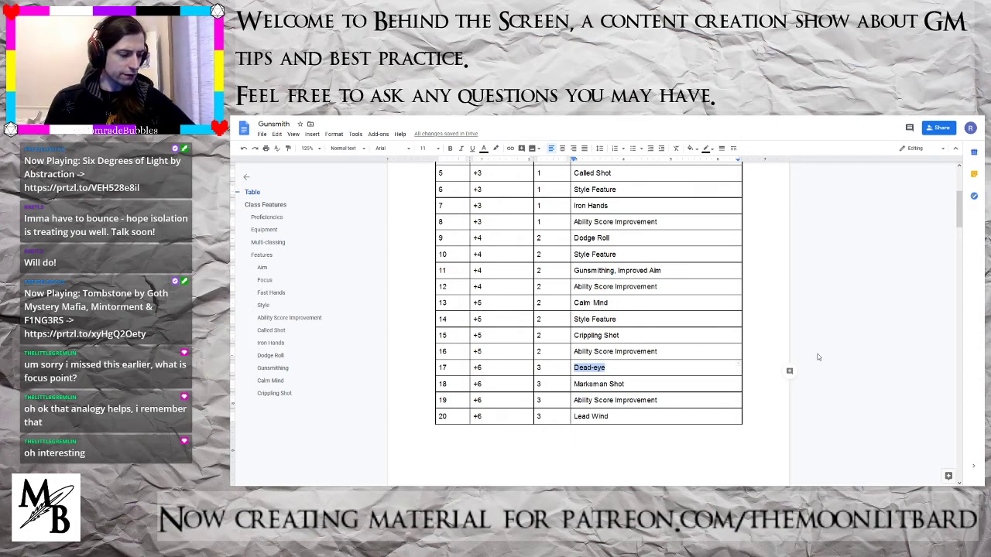
text(Marksman)
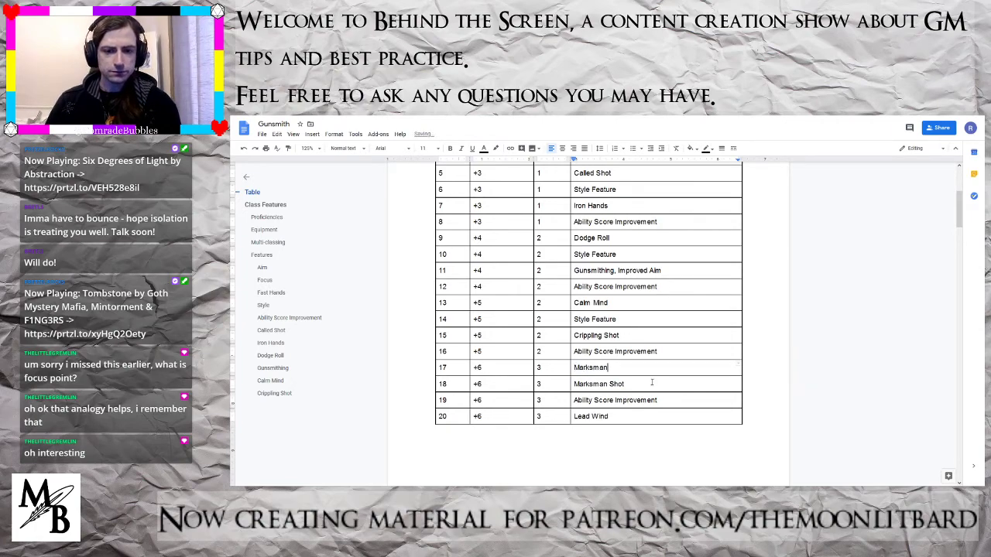
drag(626, 384, 528, 384)
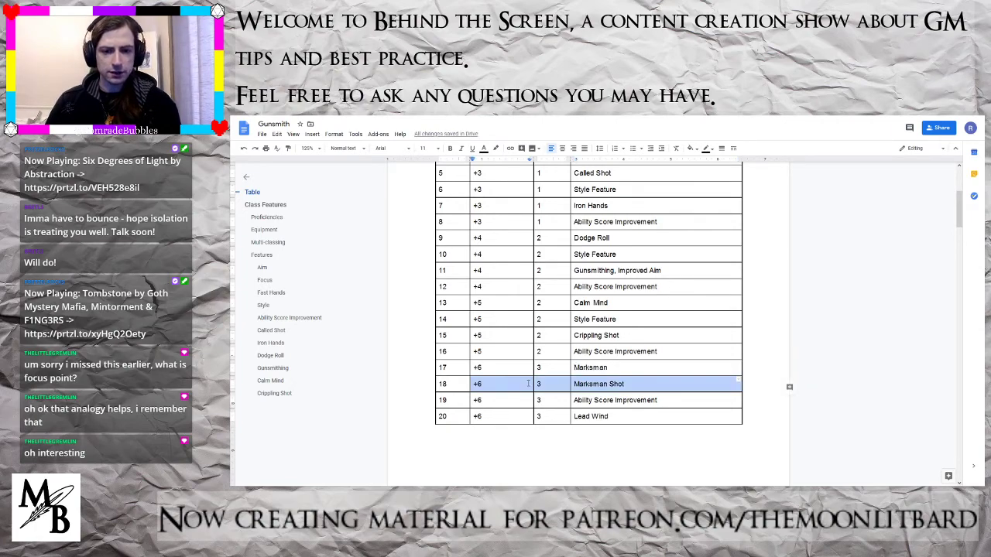
click(652, 388)
- Add a Heading 3 titled "Marksman" below the Crippling Shot options and remove the extra blank line above it
click(274, 393)
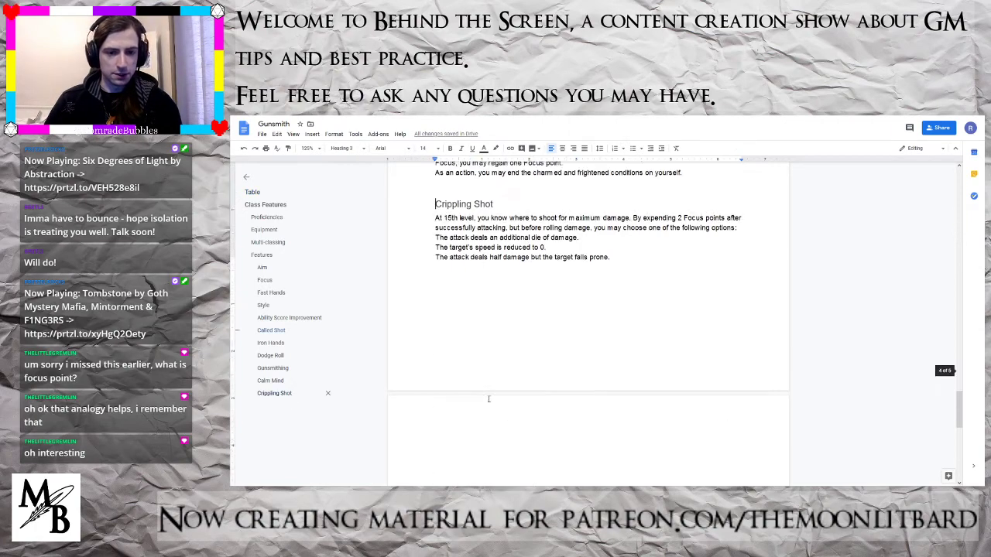
click(620, 263)
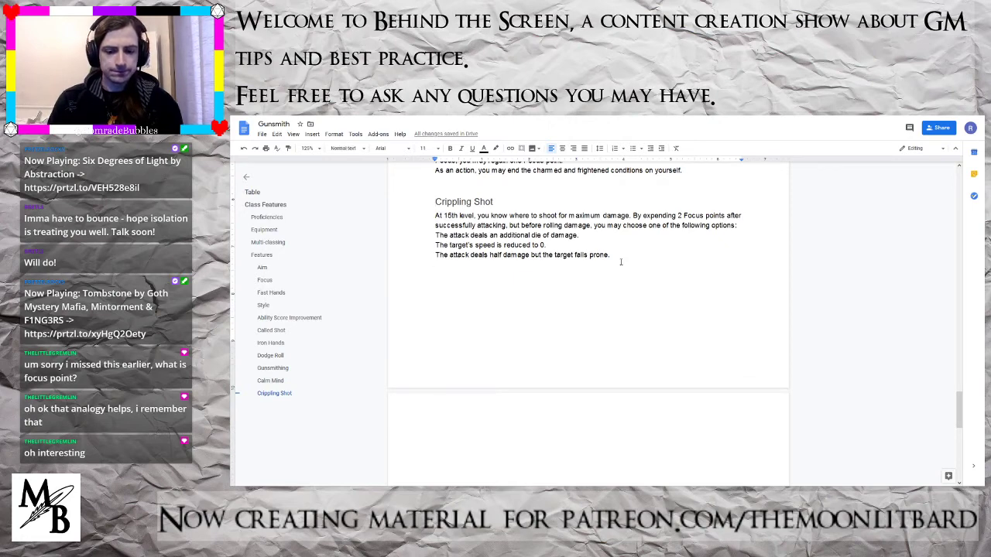
key(Return)
click(346, 148)
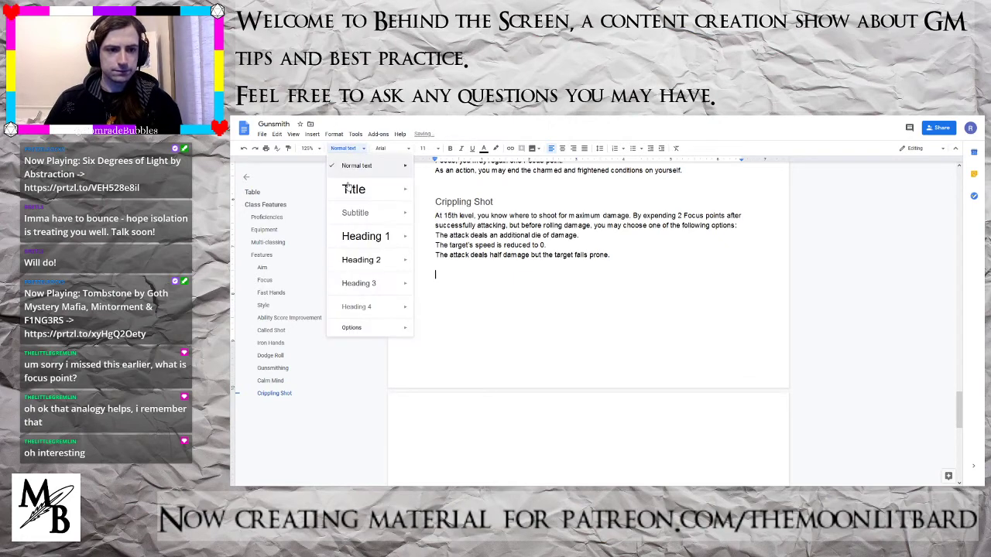
click(359, 283)
text(Man)
key(BackSpace)
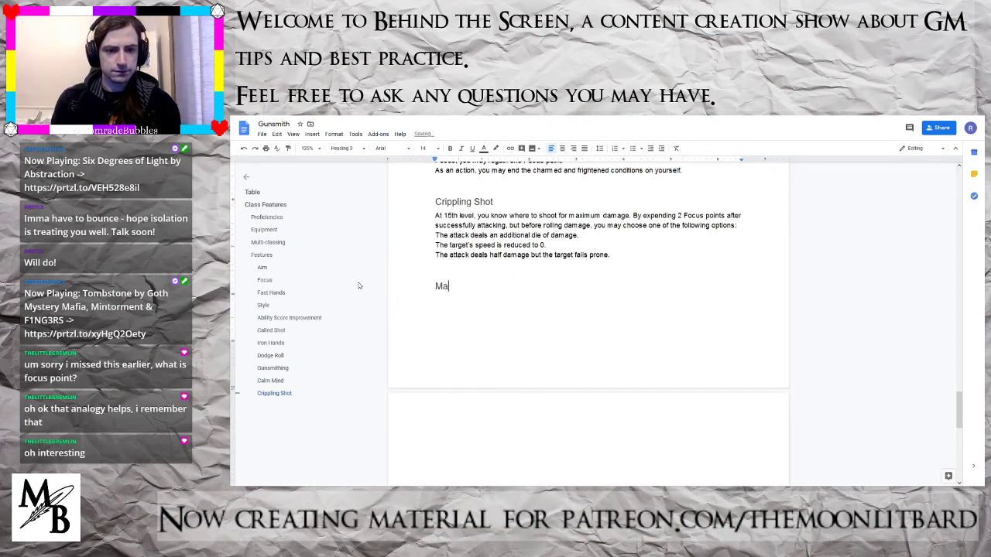
text(rksman)
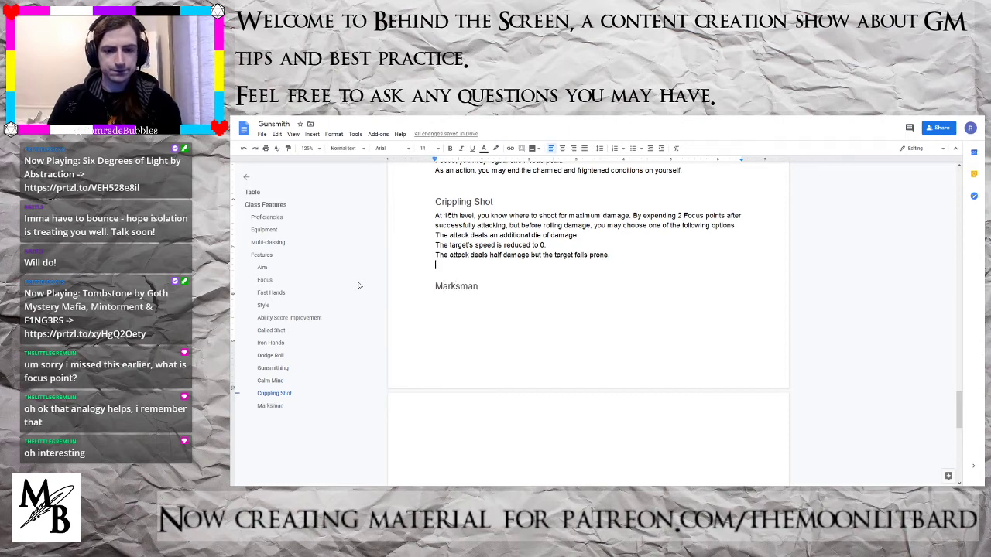
key(Home)
key(BackSpace)
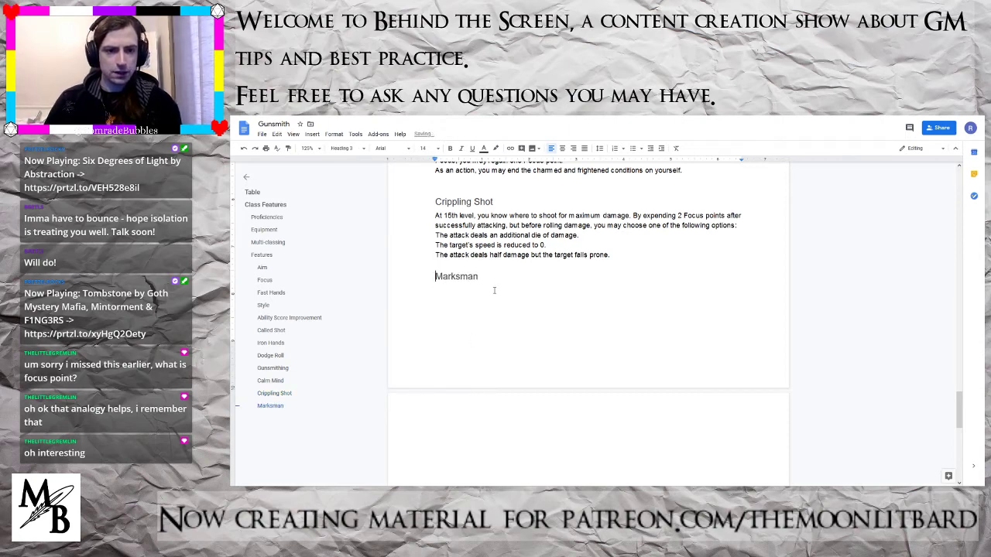
- Start the Marksman description on the line below its heading with "At 17th level, your aim is second to none."
click(494, 290)
key(Return)
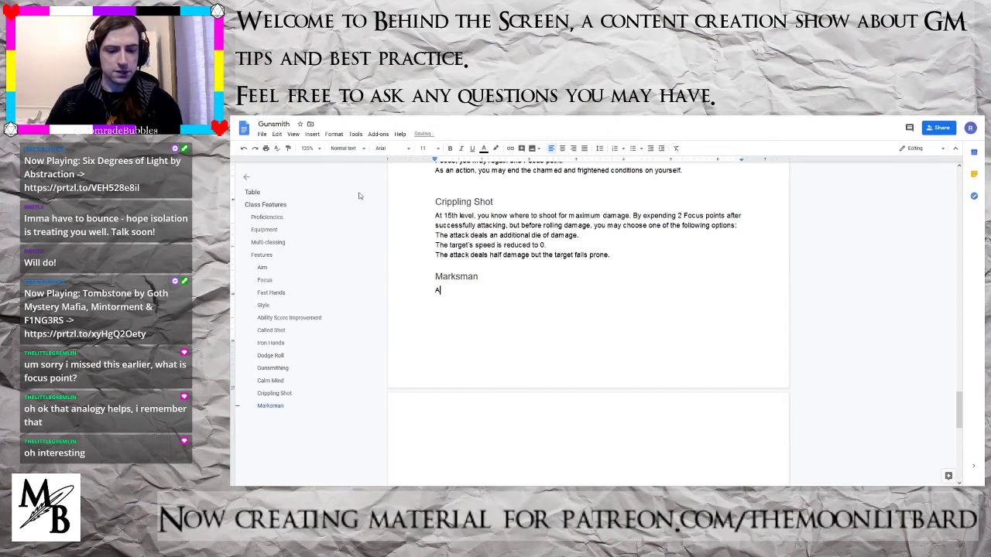
text(At 17th level, your )
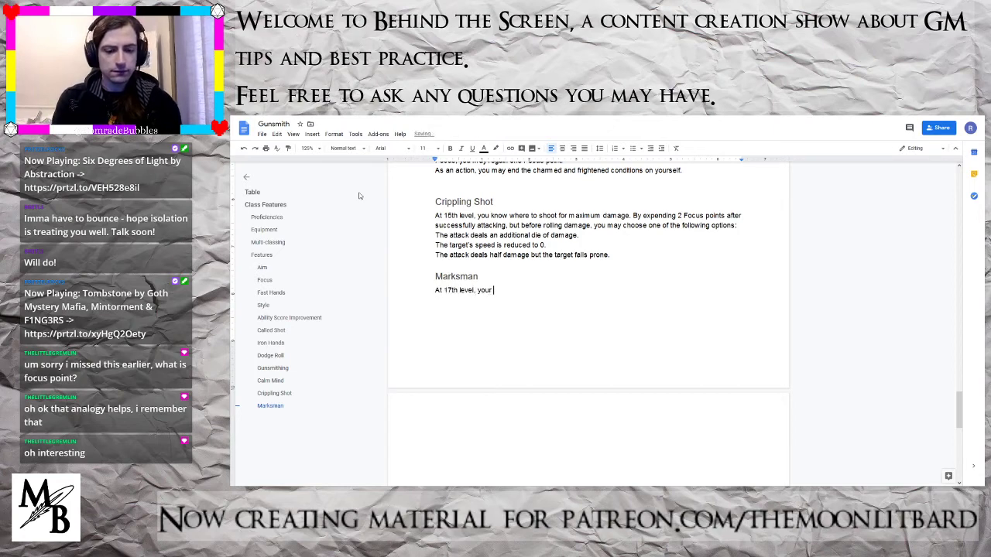
text(aim is )
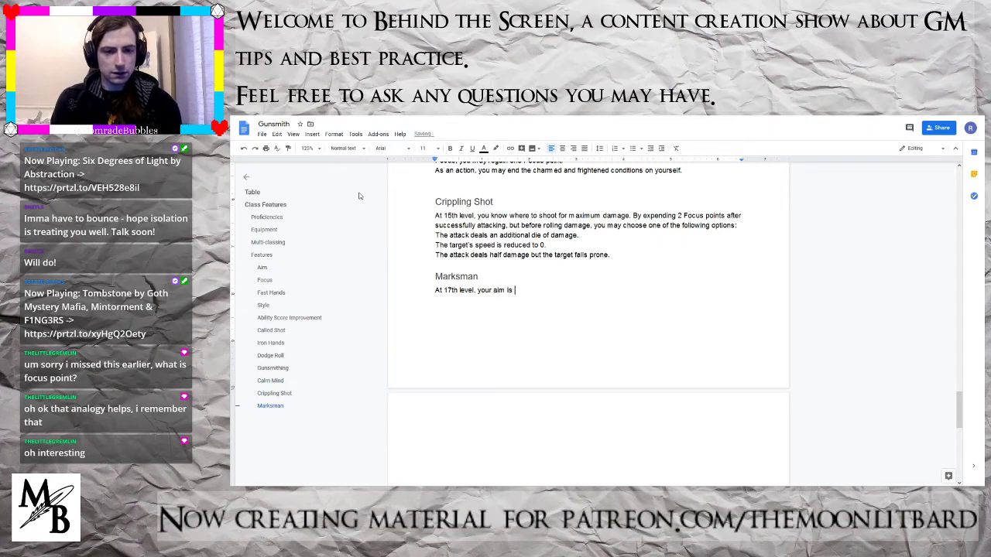
text(second to none)
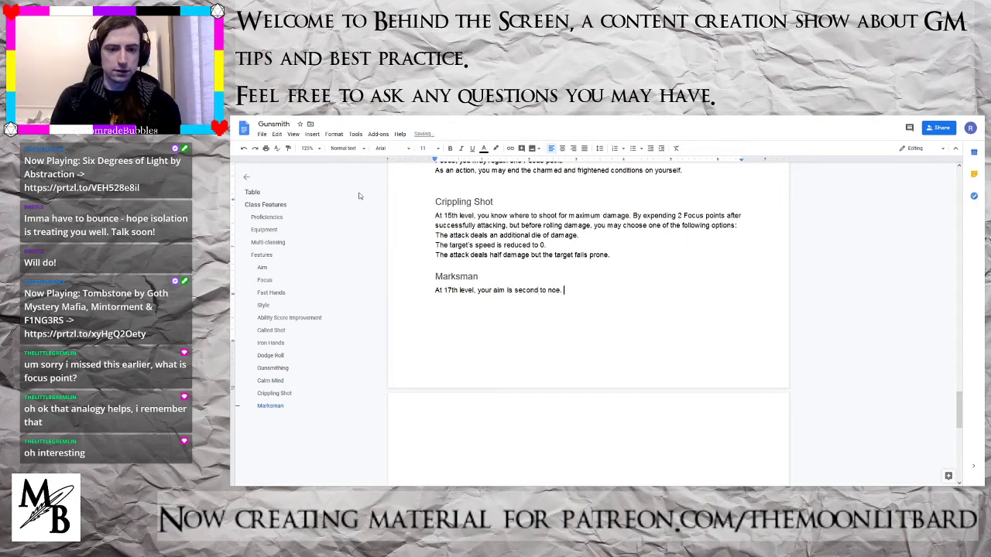
text(. )
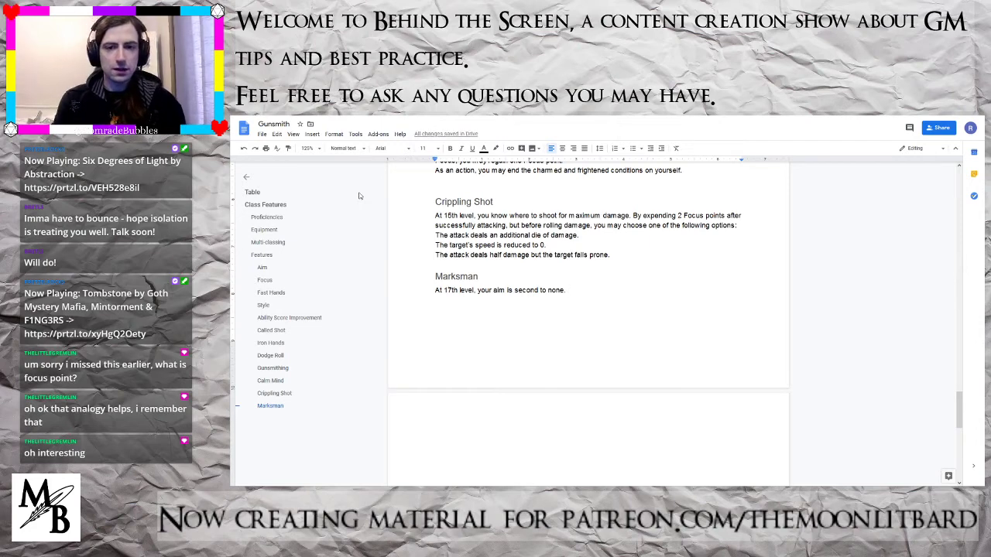
text(By expe)
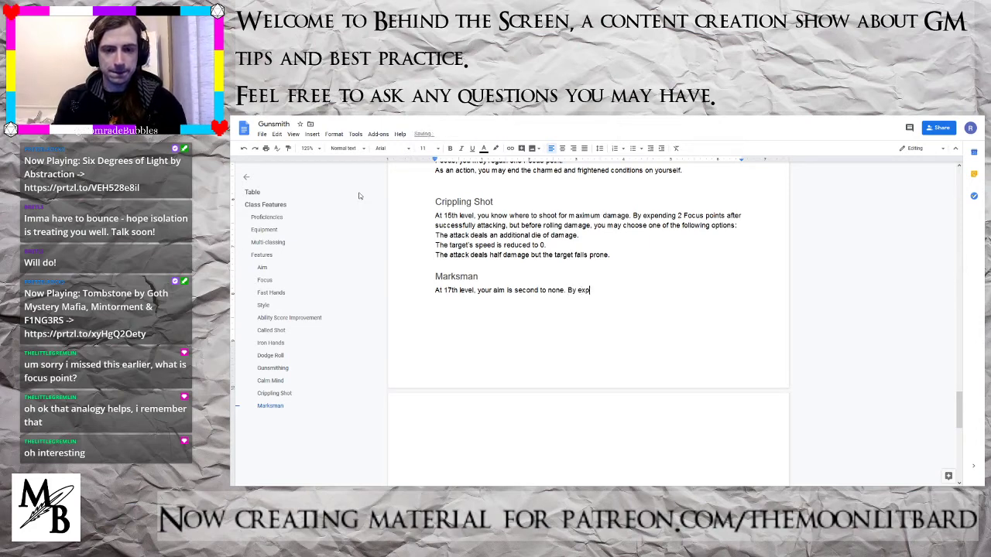
text(3 F)
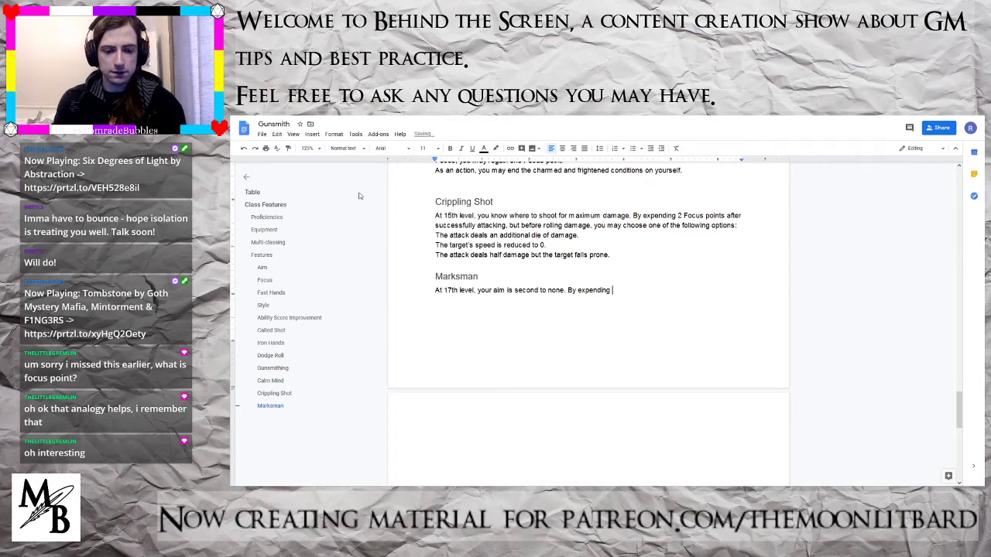
text(ocus points)
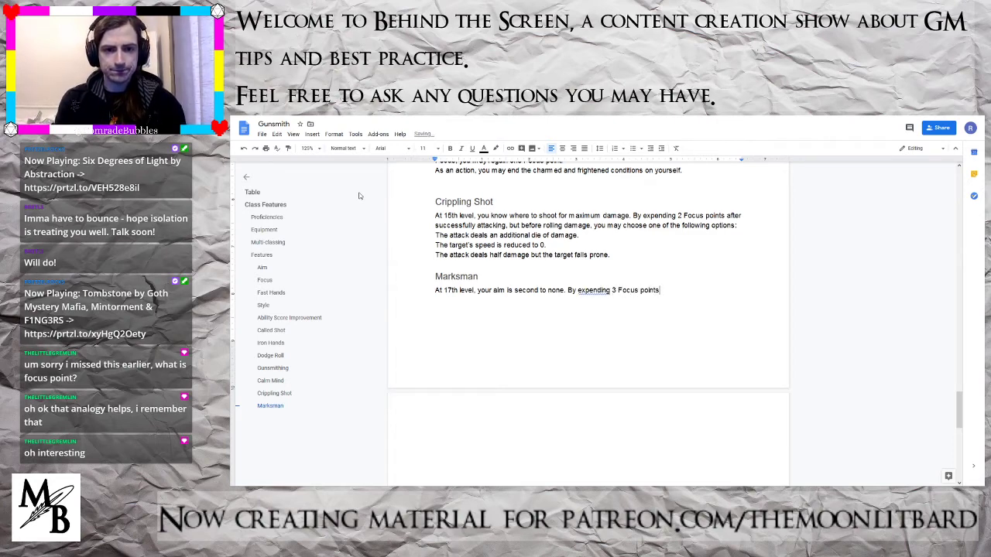
scroll(502, 215, up, 2)
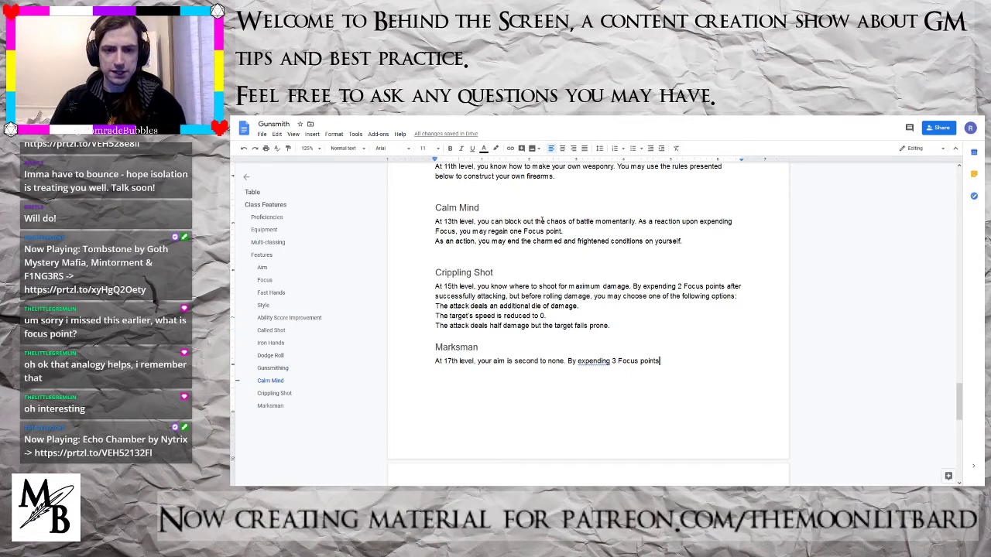
scroll(562, 240, down, 3)
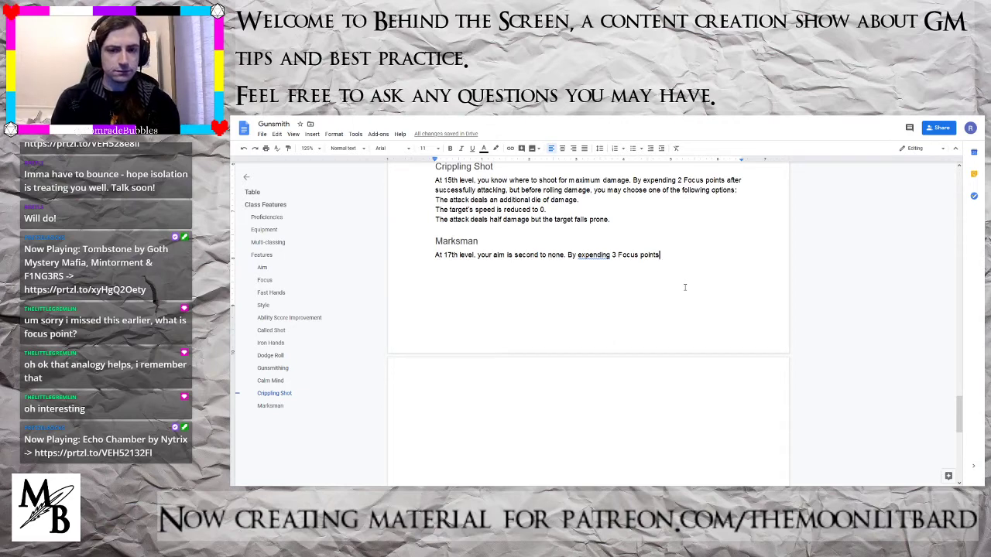
text(.)
key(BackSpace)
key(BackSpace)
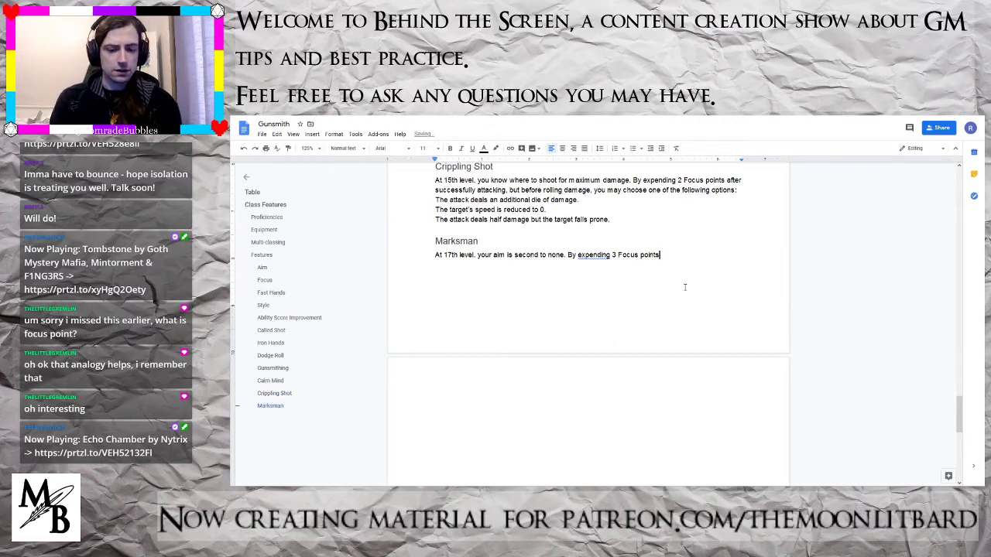
key(BackSpace)
key(BackSpace)
key(BackSpace)
key(BackSpace)
key(BackSpace)
key(BackSpace)
key(BackSpace)
key(BackSpace)
key(BackSpace)
key(BackSpace)
key(BackSpace)
key(BackSpace)
key(BackSpace)
key(BackSpace)
key(BackSpace)
key(BackSpace)
key(BackSpace)
key(BackSpace)
key(BackSpace)
key(BackSpace)
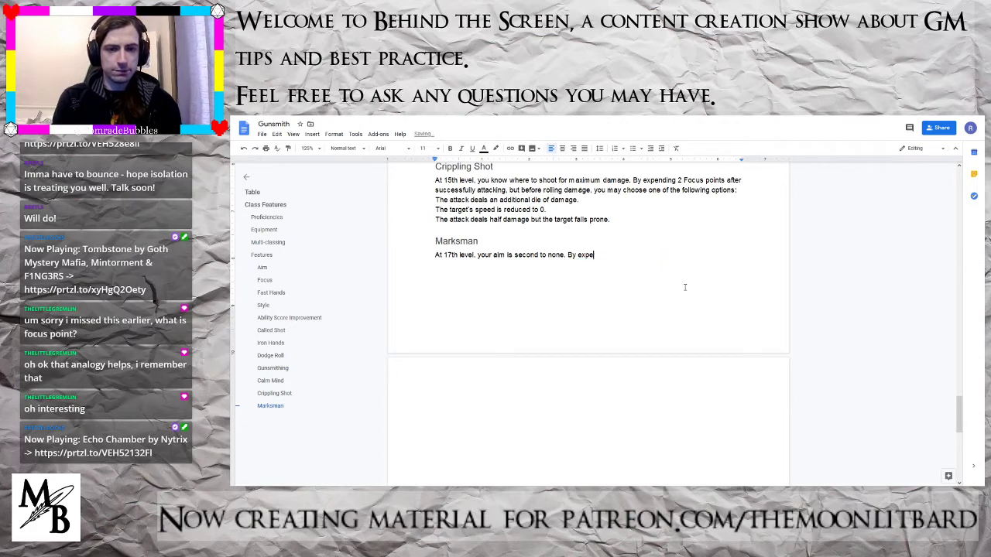
key(BackSpace)
key(BackSpace)
- Add to Marksman: "As a bonus action, you may expend 3 Focus points to grant yourself advantage on all attack rolls until the start of your next turn."
text(As a bo)
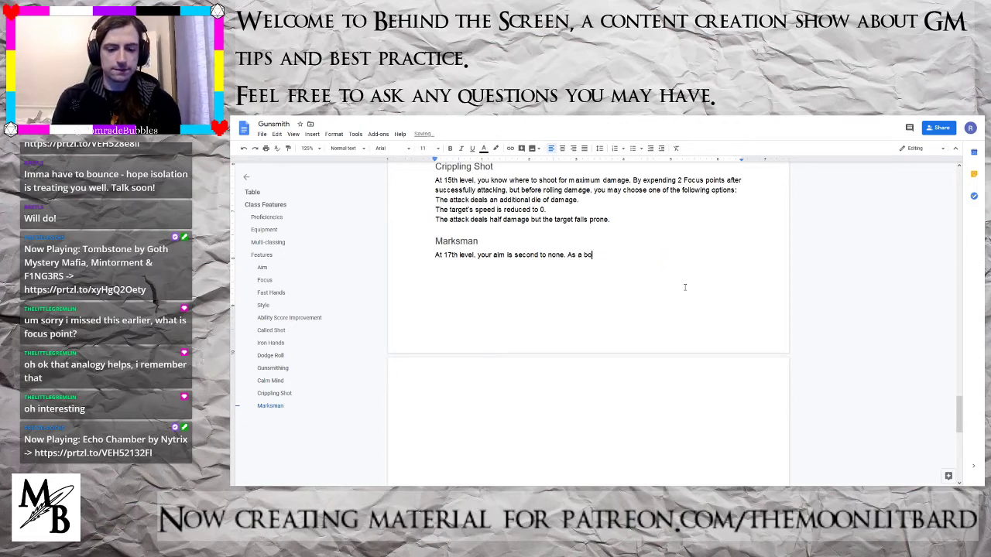
text(nus action, )
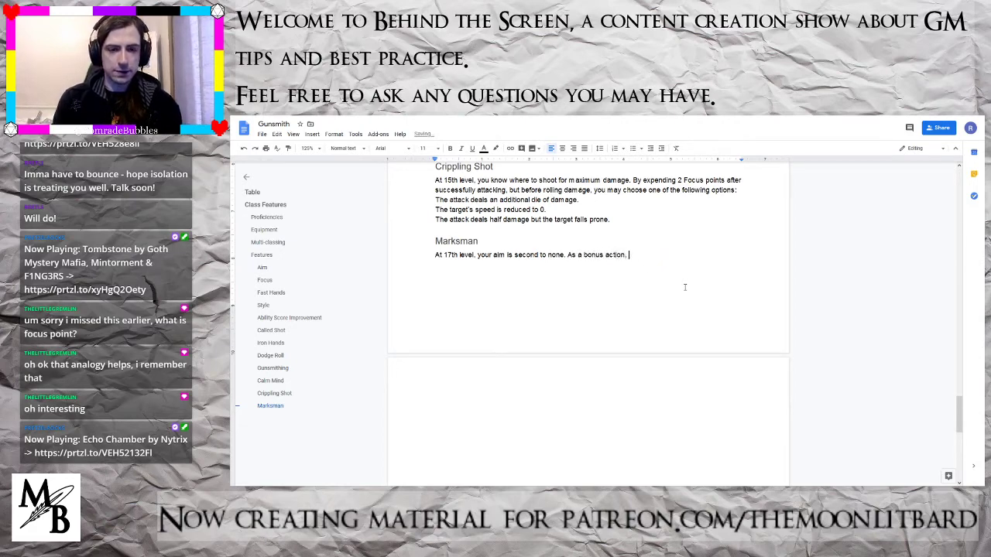
text(you may expen)
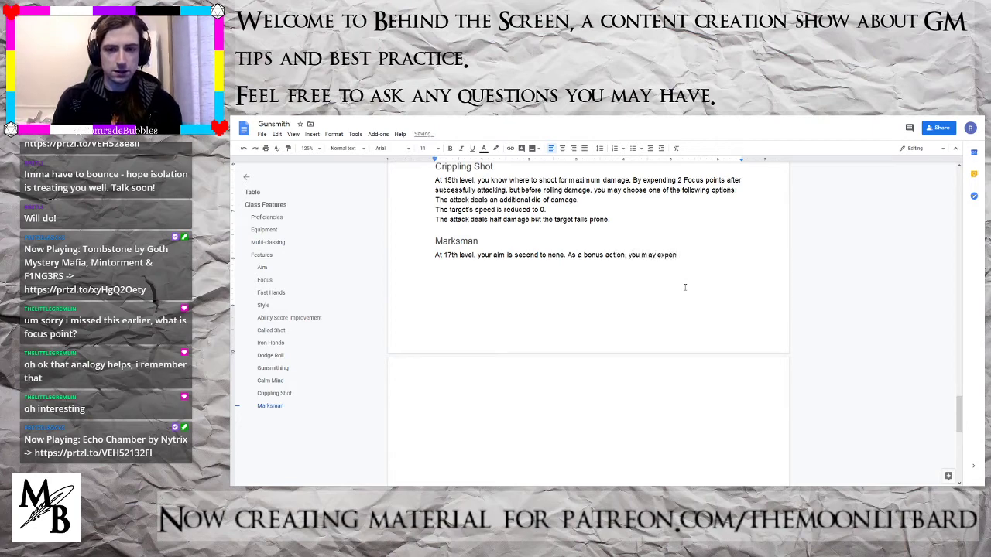
text(d 3 Focus )
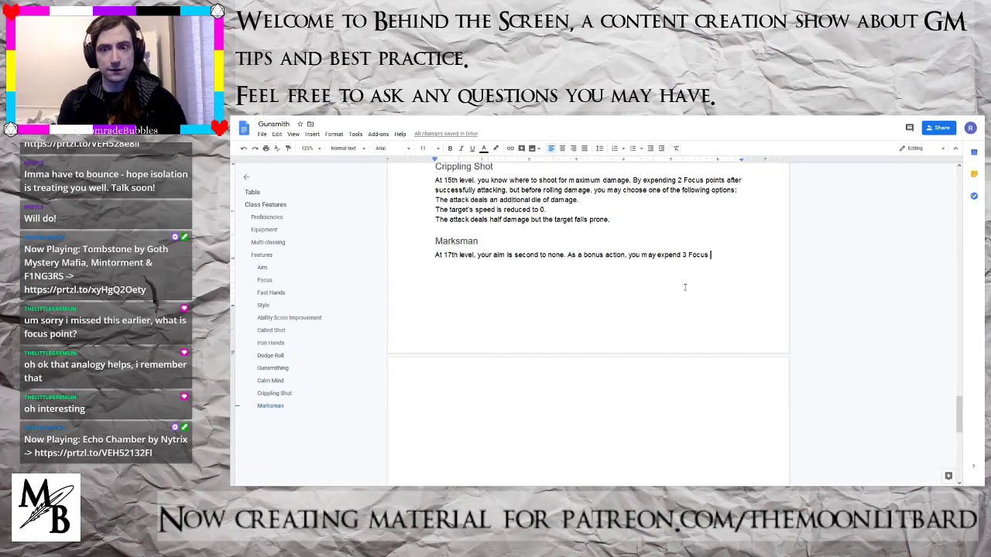
text(points to gran)
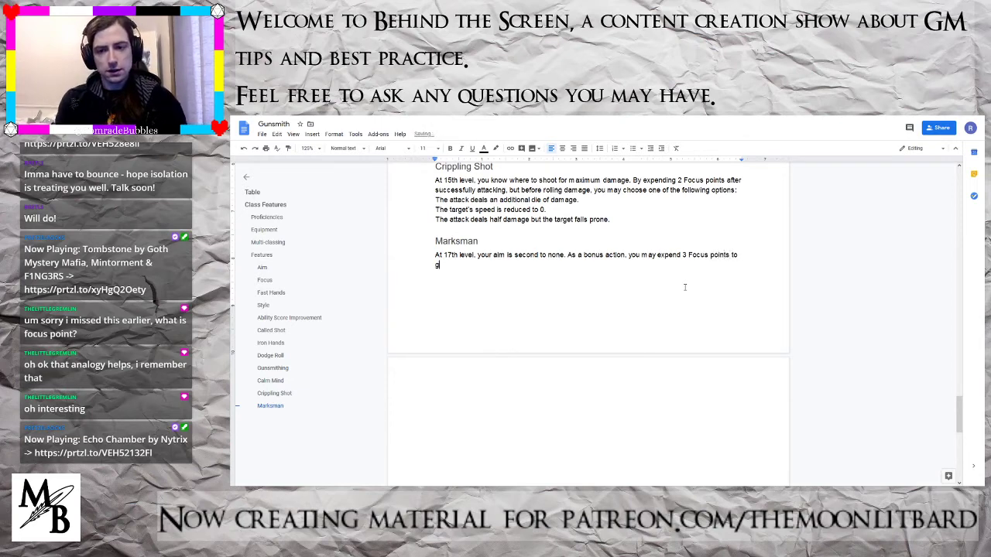
text(t yours)
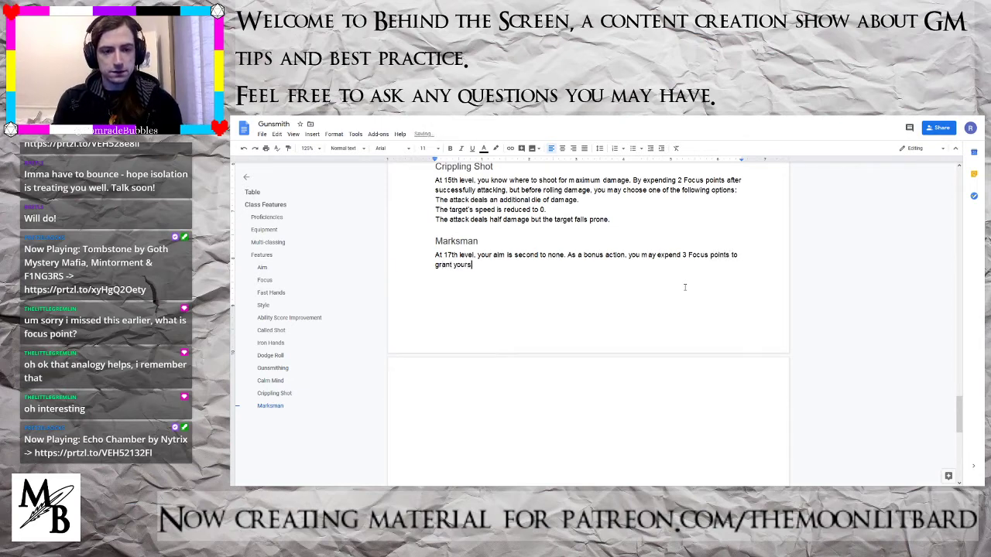
text(elf advan)
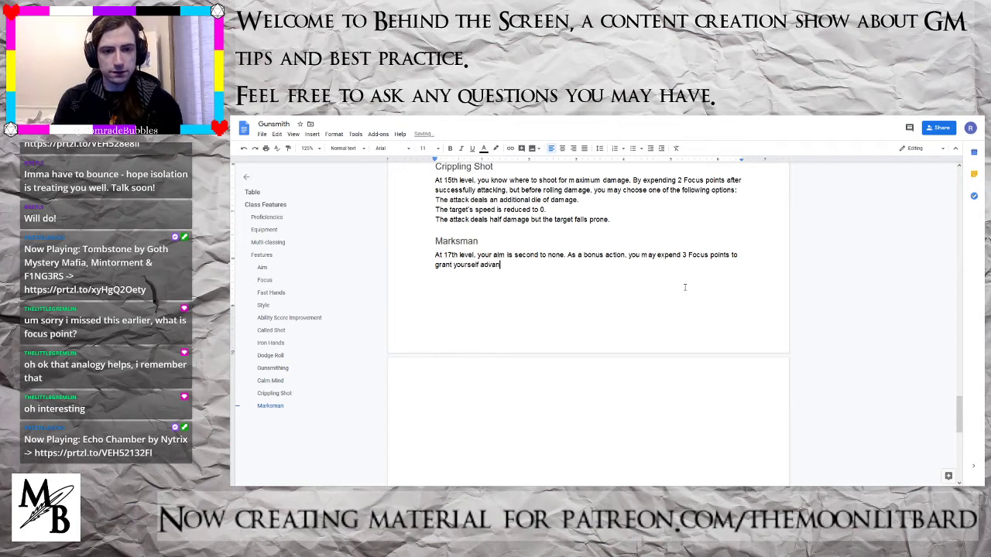
text(tage on )
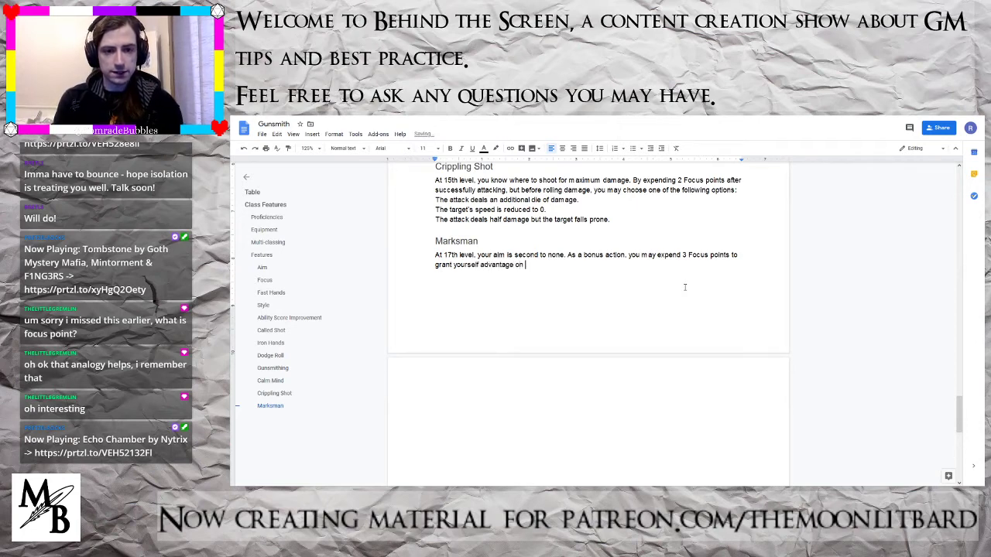
text(all A)
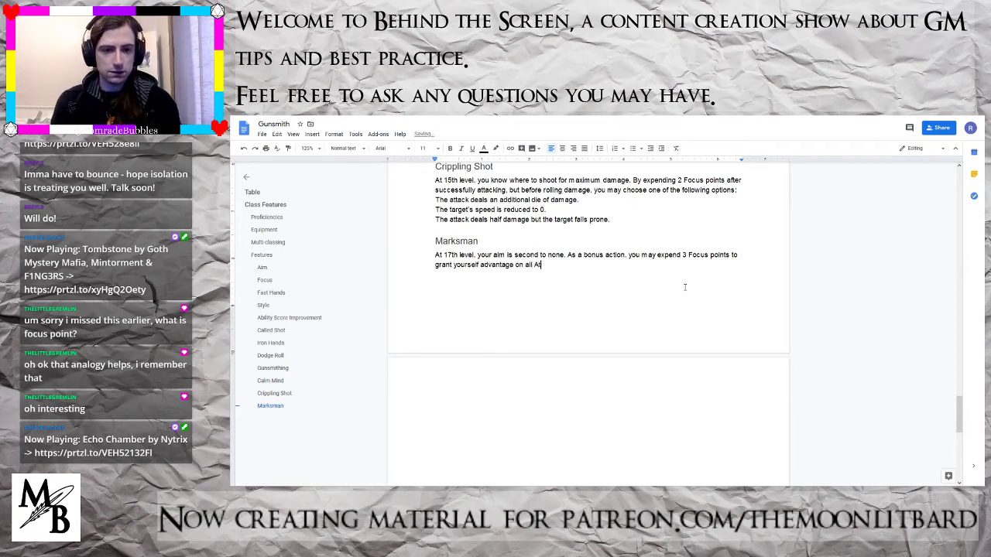
key(BackSpace)
text(attack r)
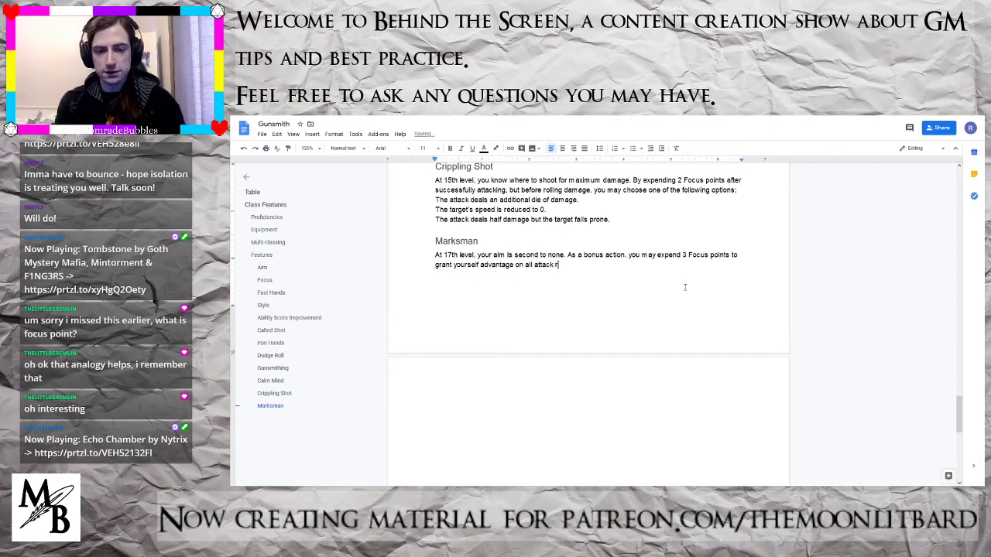
text(olls until the )
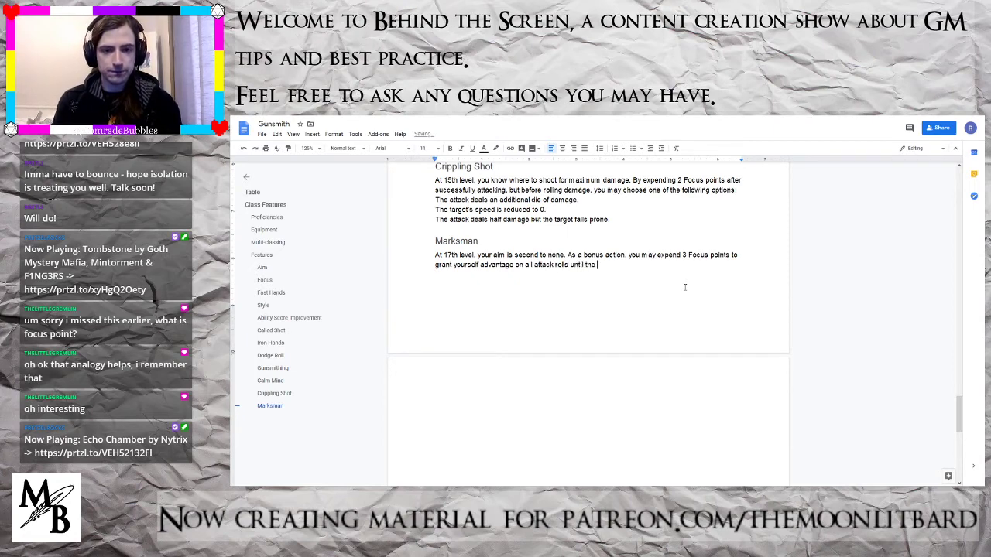
text(start of you)
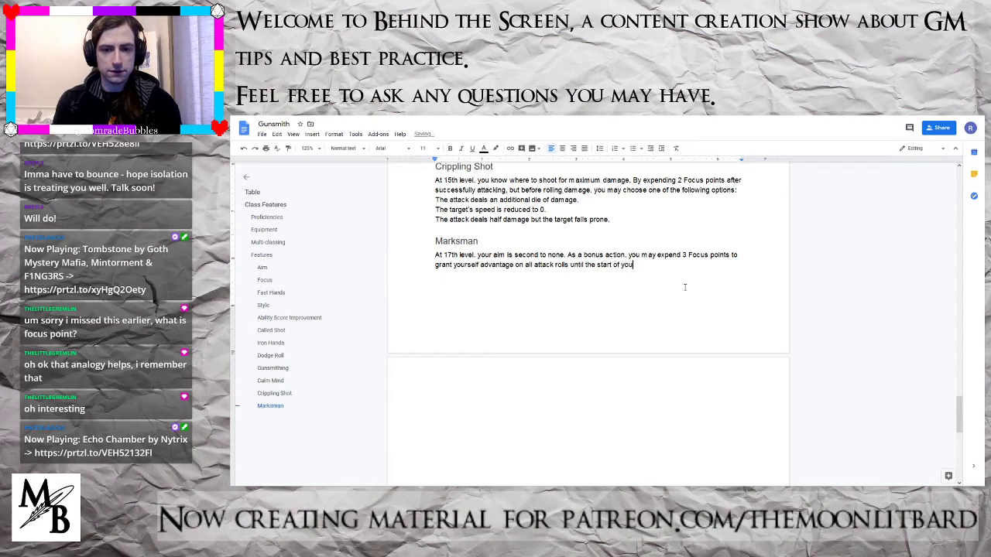
text(r next turn.)
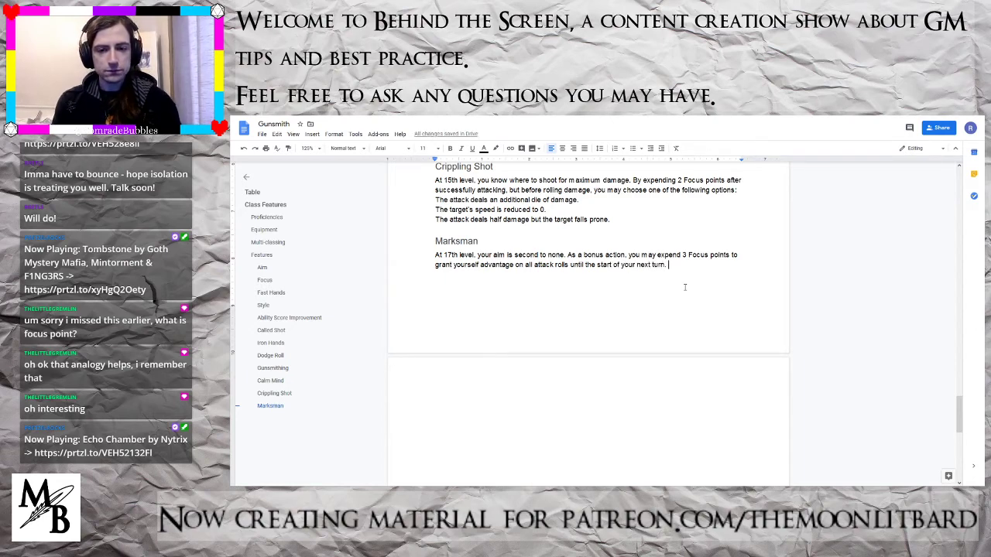
key(BackSpace)
key(BackSpace)
text(OR)
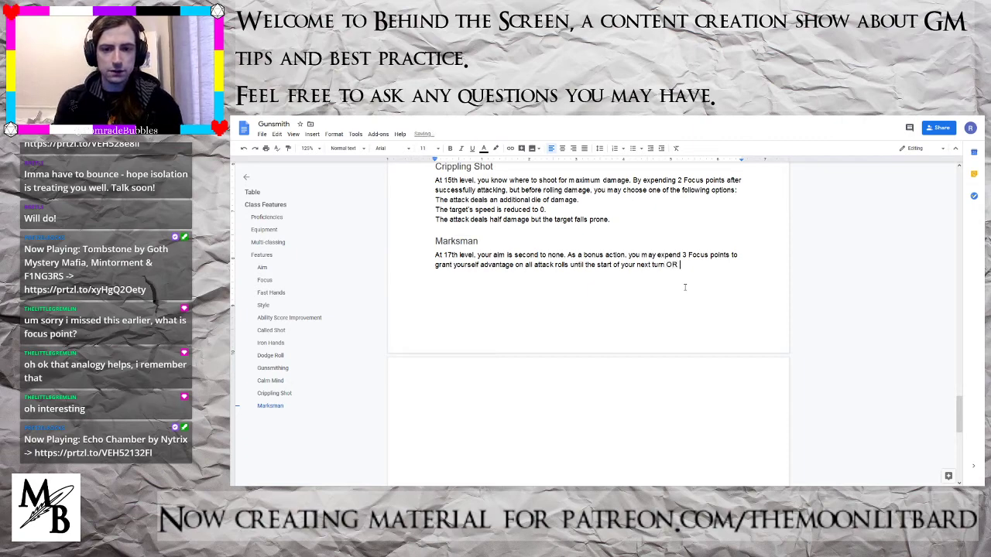
key(BackSpace)
key(BackSpace)
key(BackSpace)
key(BackSpace)
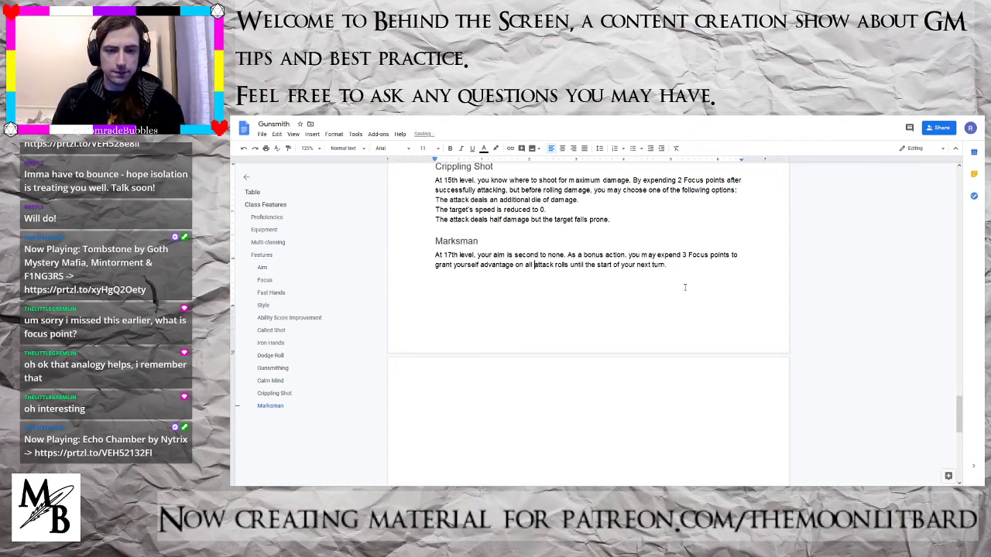
- Insert "OR Wisdom (Perception)" between "attack" and "rolls" in the Marksman description
key(Left)
key(Left)
key(Left)
key(Left)
key(Left)
key(Left)
key(Left)
text(OR Wisdom )
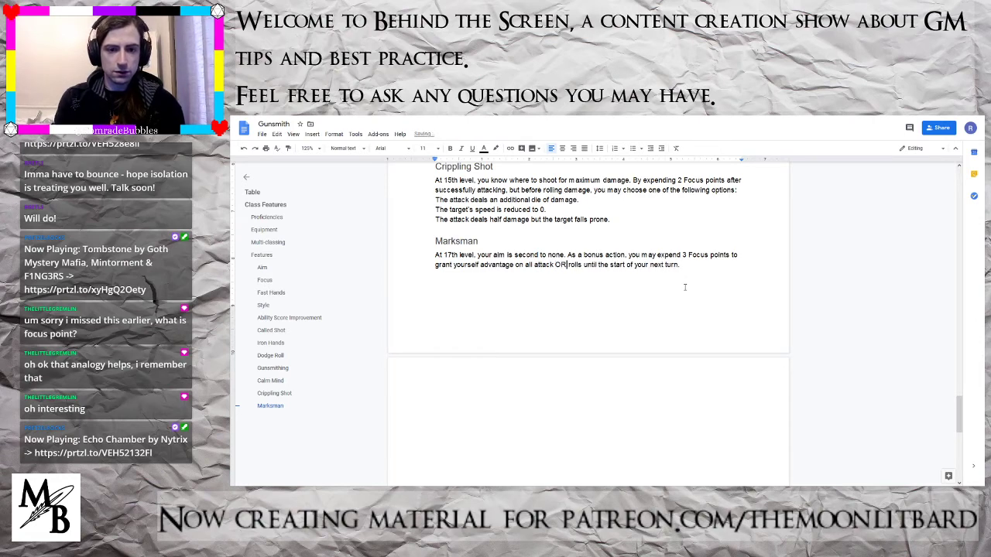
text((Pec)
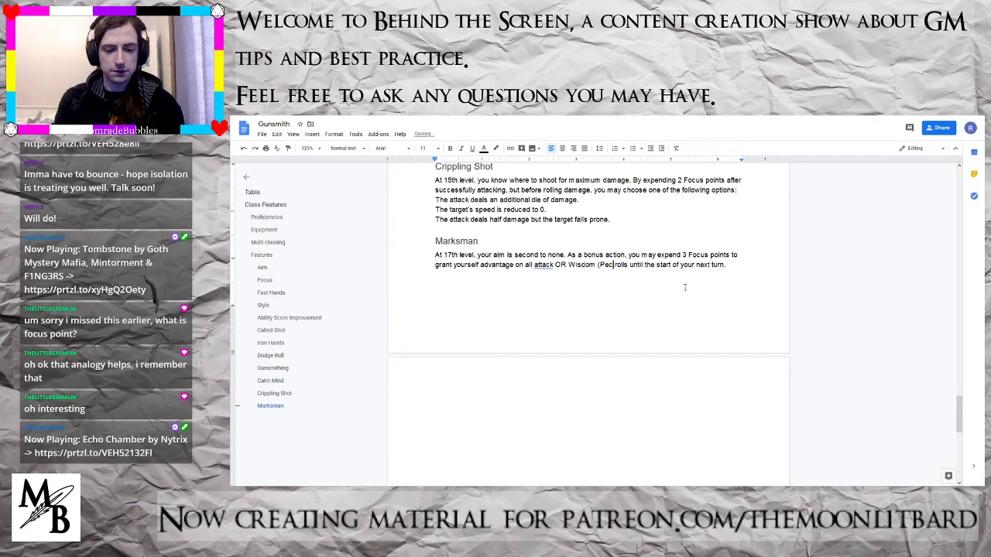
key(BackSpace)
text(rception))
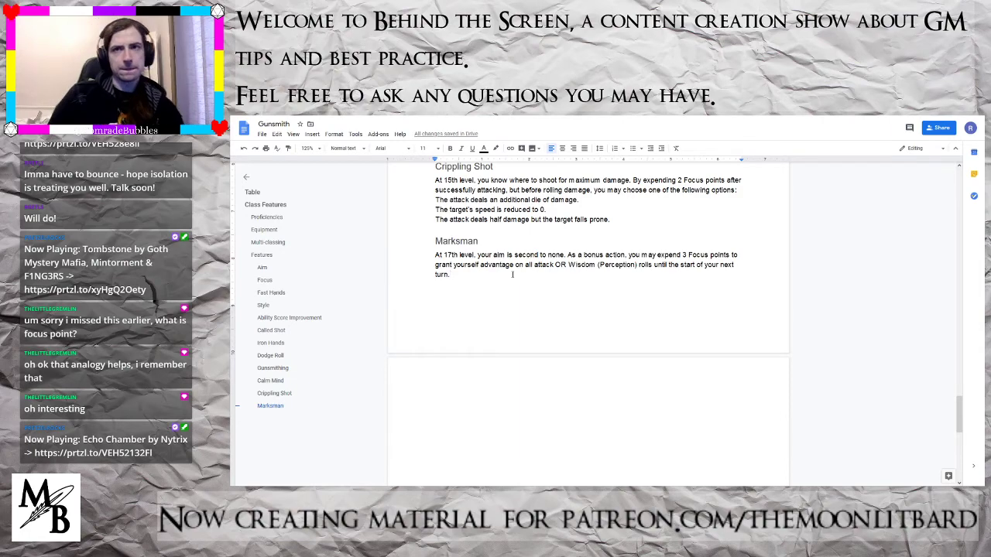
- Start a new line at the end of the Fast Hands description with "Additionally, you may"
scroll(595, 281, up, 10)
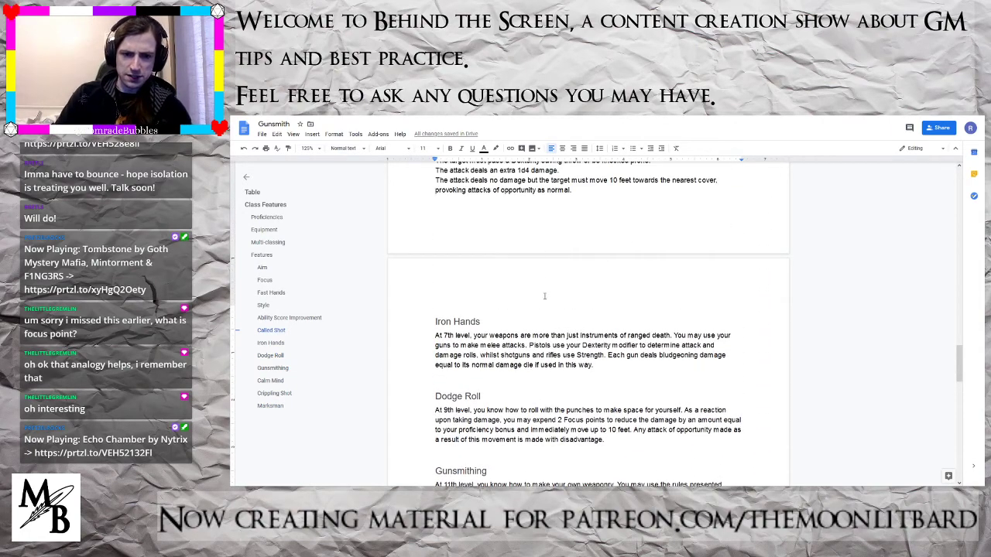
scroll(617, 329, up, 5)
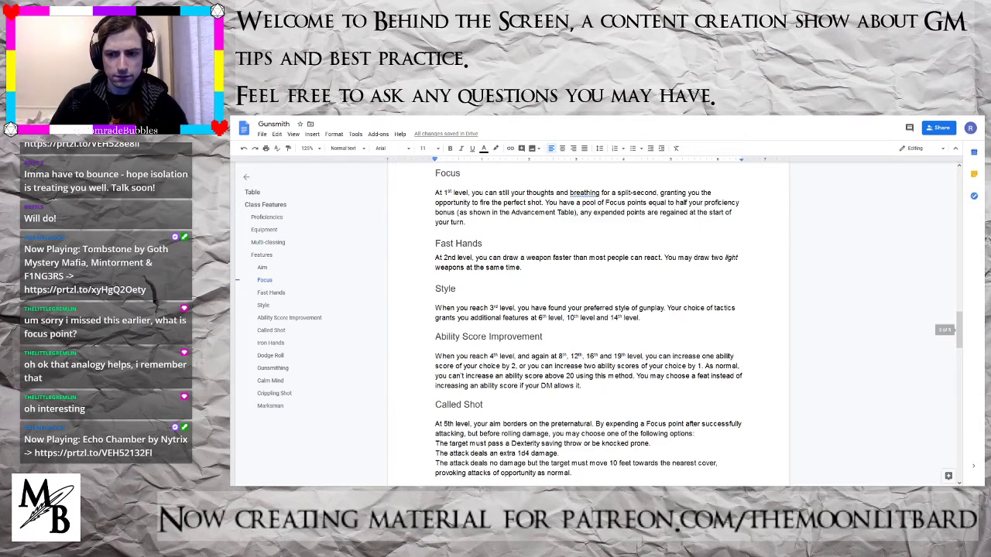
click(915, 379)
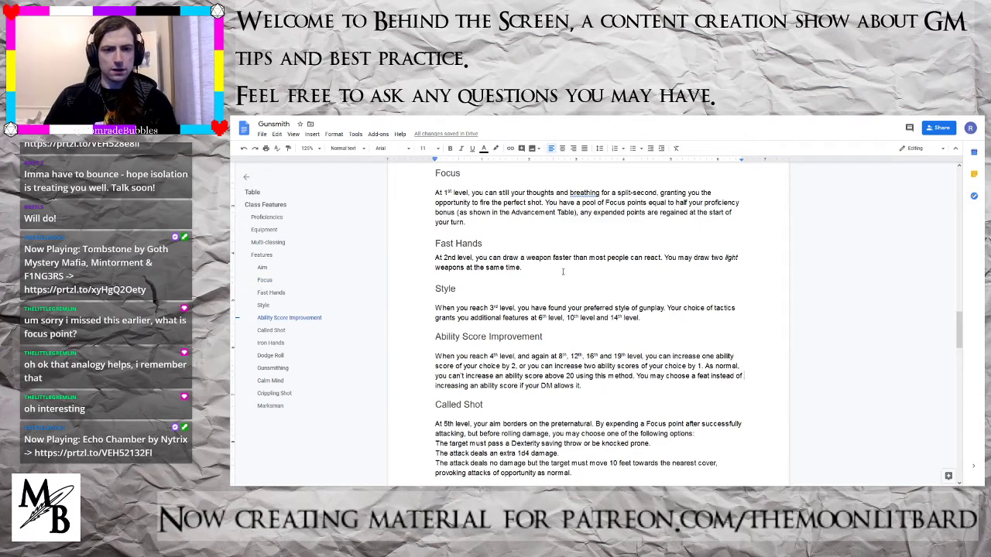
key(Return)
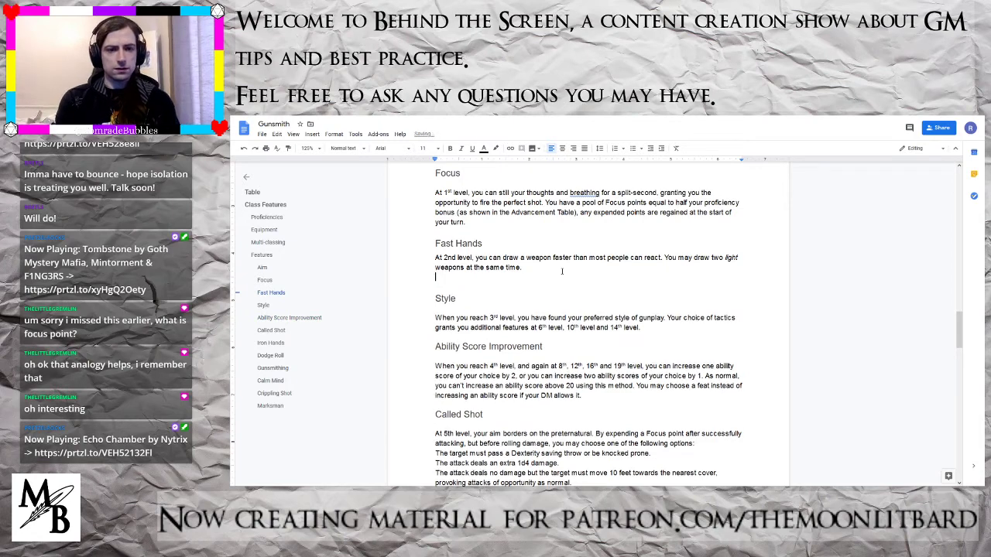
text(Additionall)
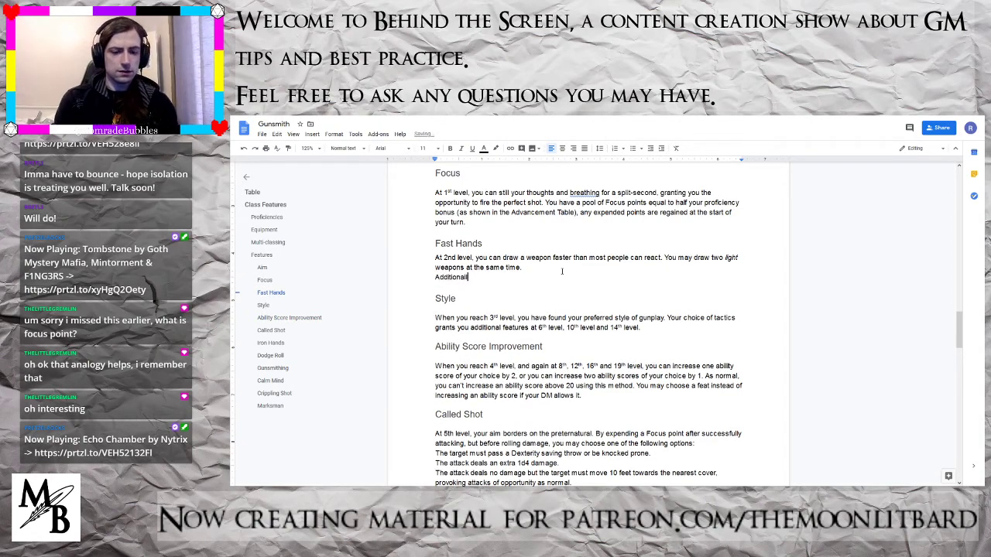
text(y, you may )
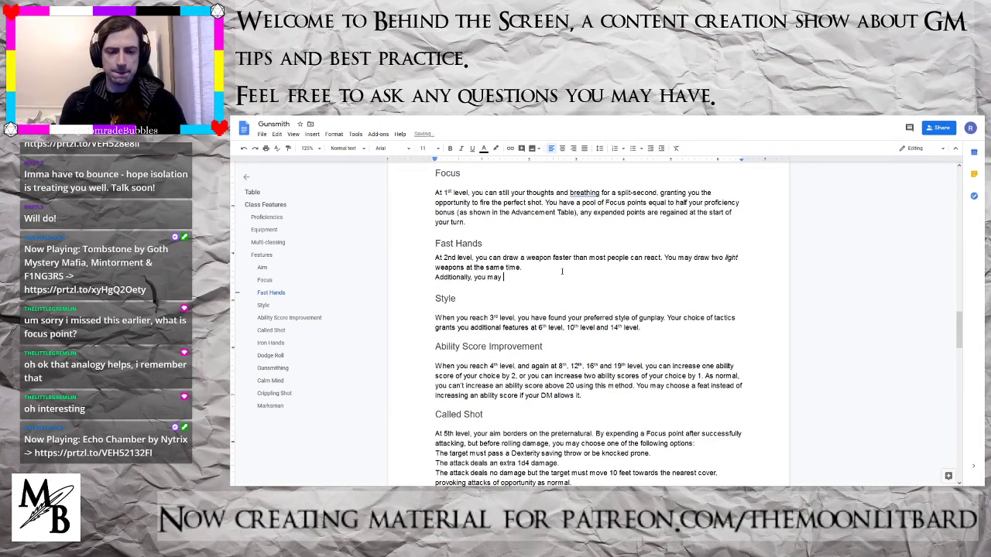
text(doub)
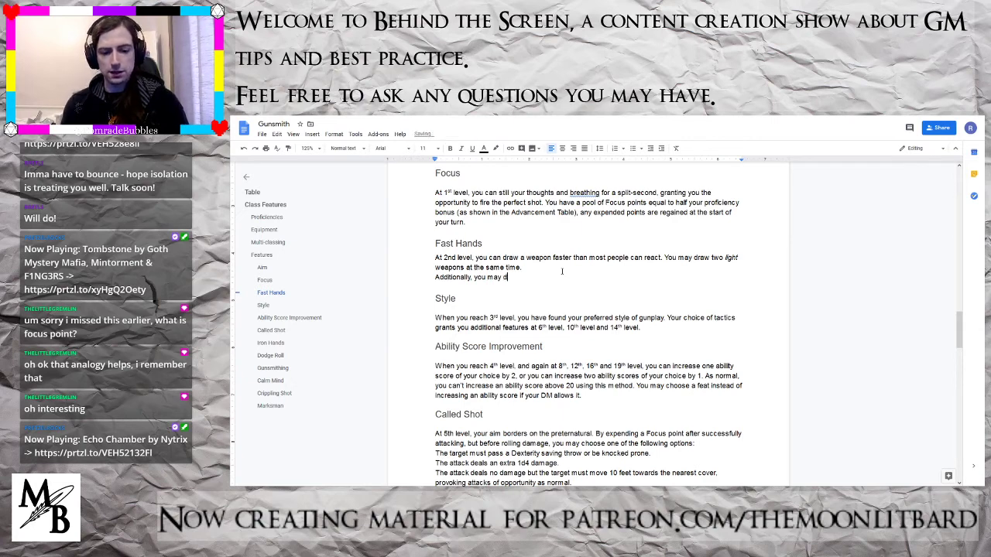
key(BackSpace)
key(BackSpace)
key(BackSpace)
key(BackSpace)
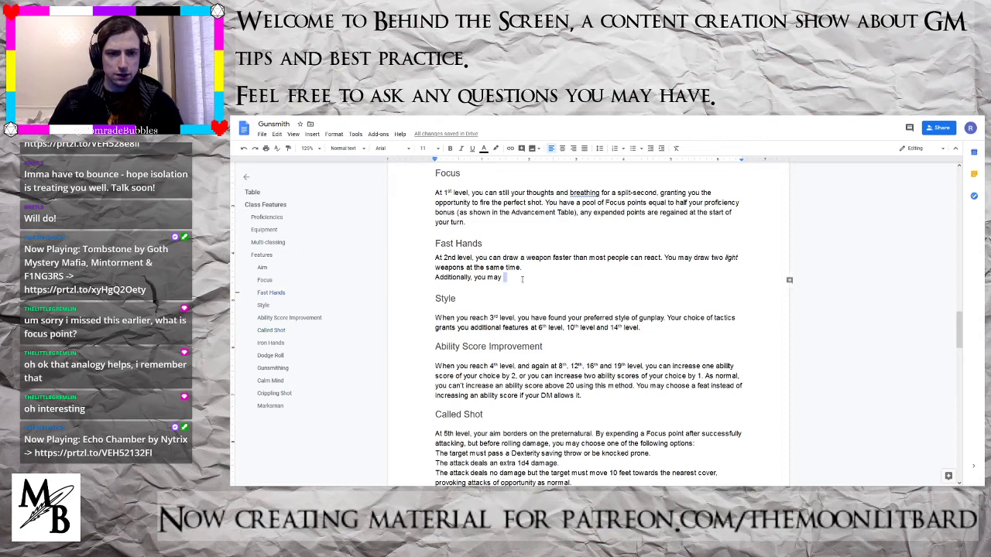
- Insert "You can take a bonus action on each of your turns in combat" and reword the line's opening to "Additionally, you can"
text(You can take a bonus action on each of your turns in combat)
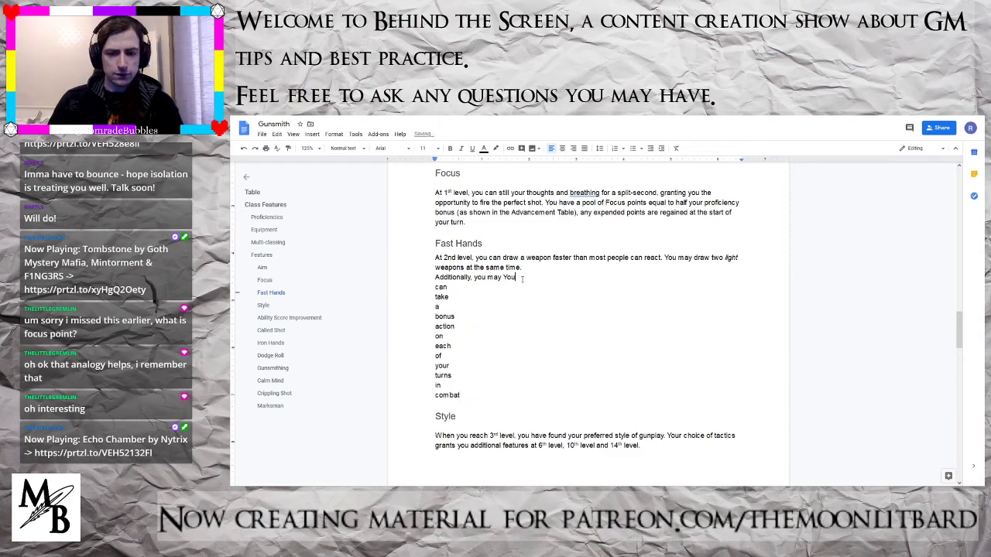
key(Delete)
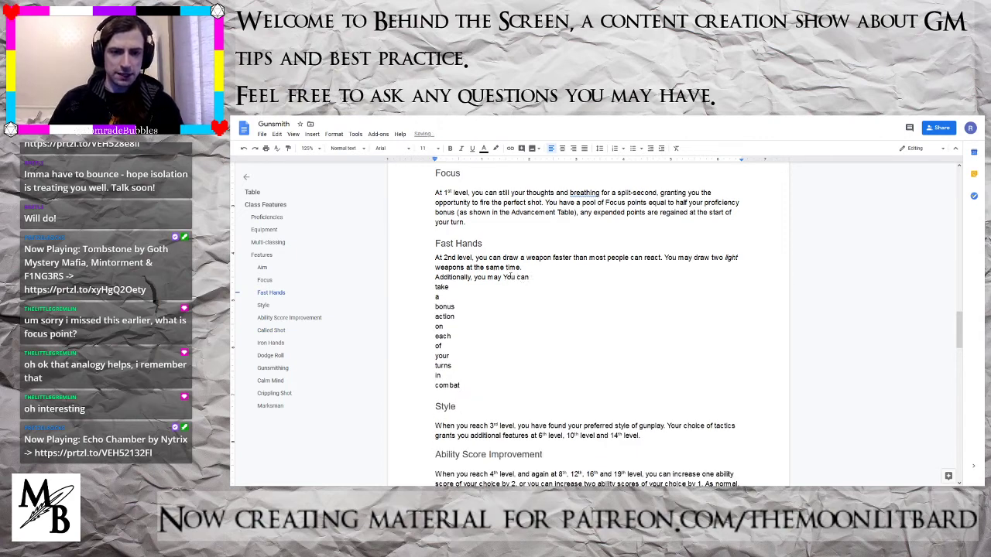
key(ctrl+shift+Left)
key(BackSpace)
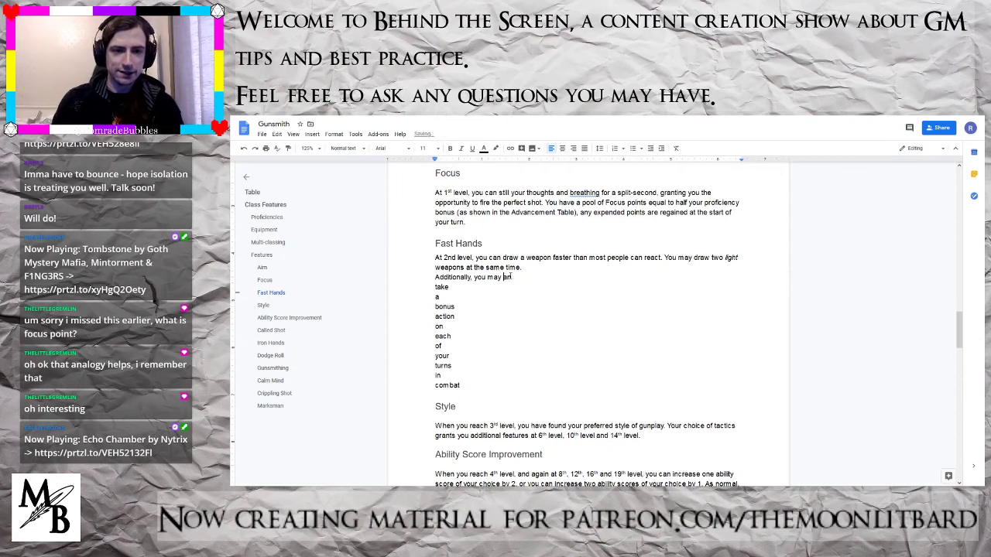
key(BackSpace)
key(BackSpace)
key(BackSpace)
text(can)
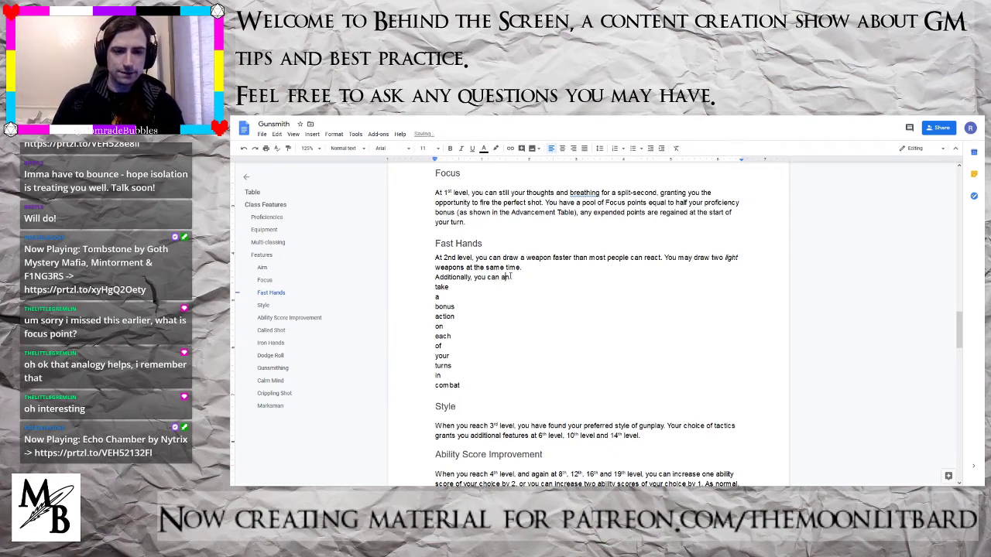
- Join the separate lines from "take" to "combat" into one line reading "take a bonus action on each of your turns in combat"
key(Delete)
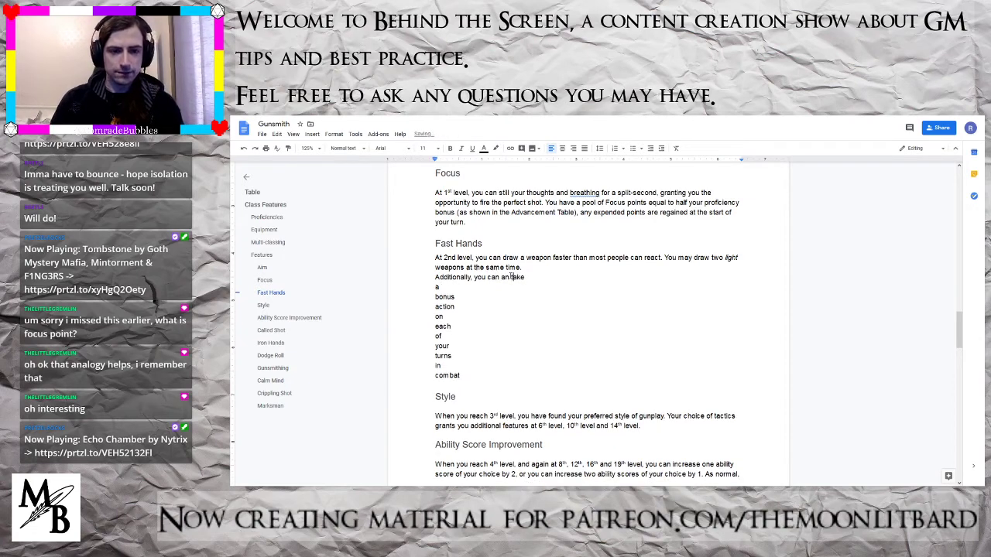
key(Delete)
key(End)
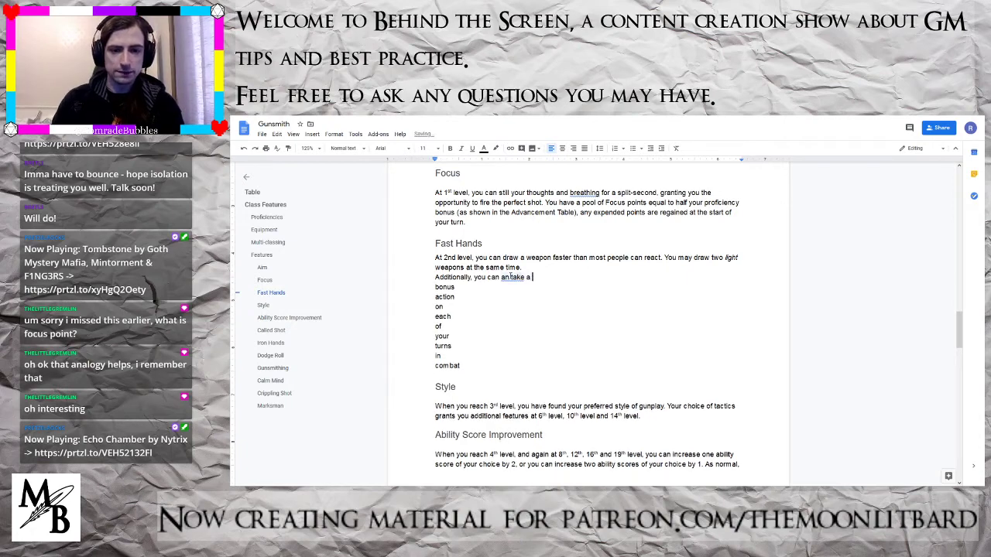
key(Delete)
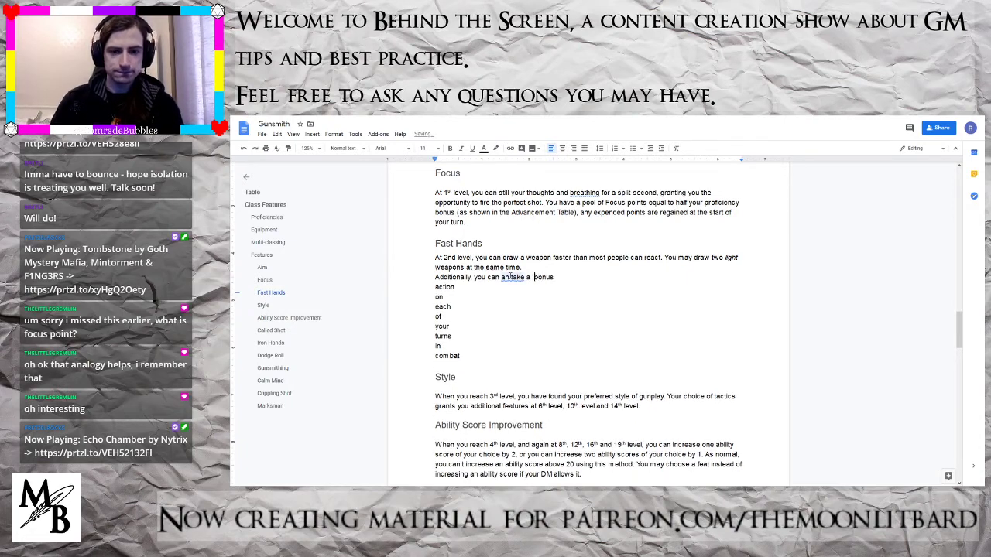
key(BackSpace)
key(Delete)
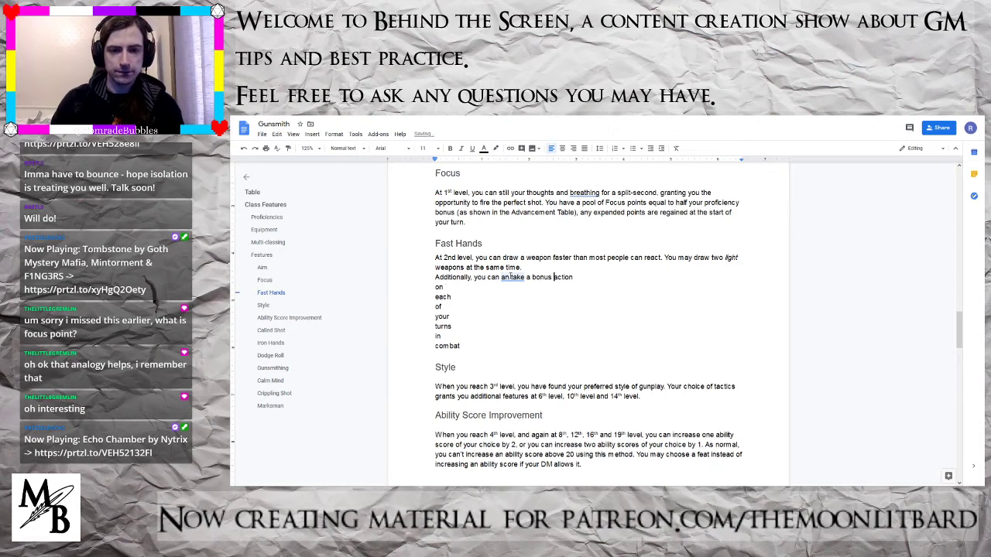
key(Delete)
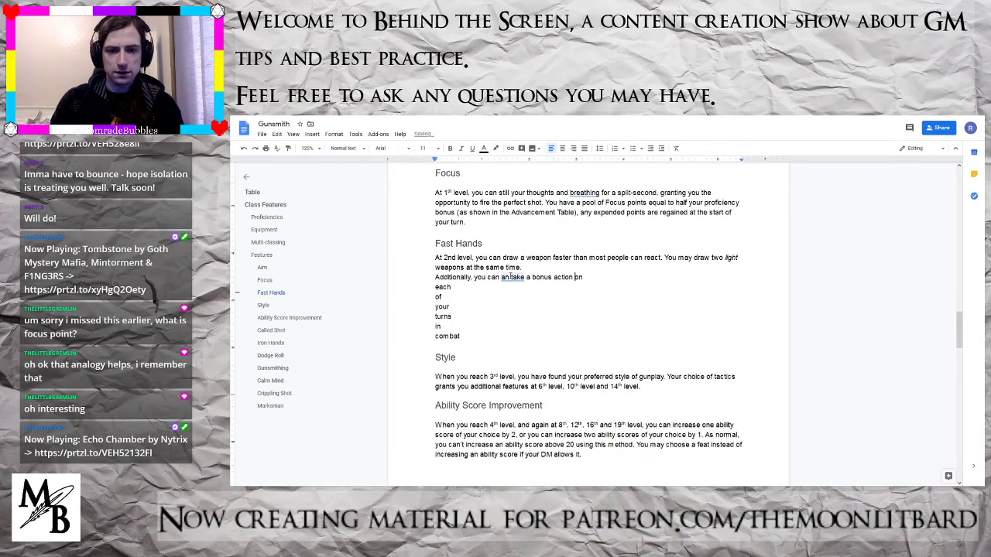
key(Delete)
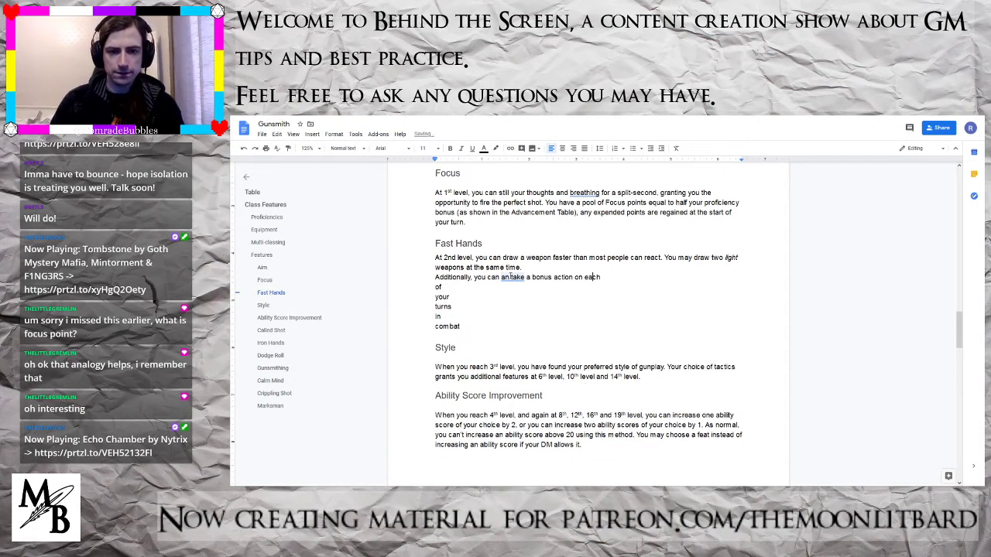
key(Delete)
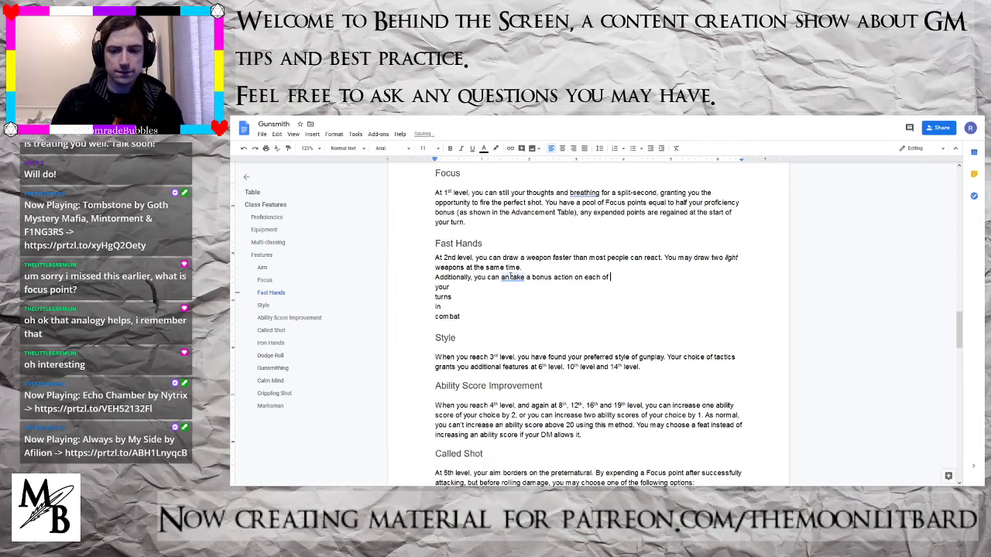
key(Delete)
key(Right)
key(Right)
key(Right)
key(Right)
key(Delete)
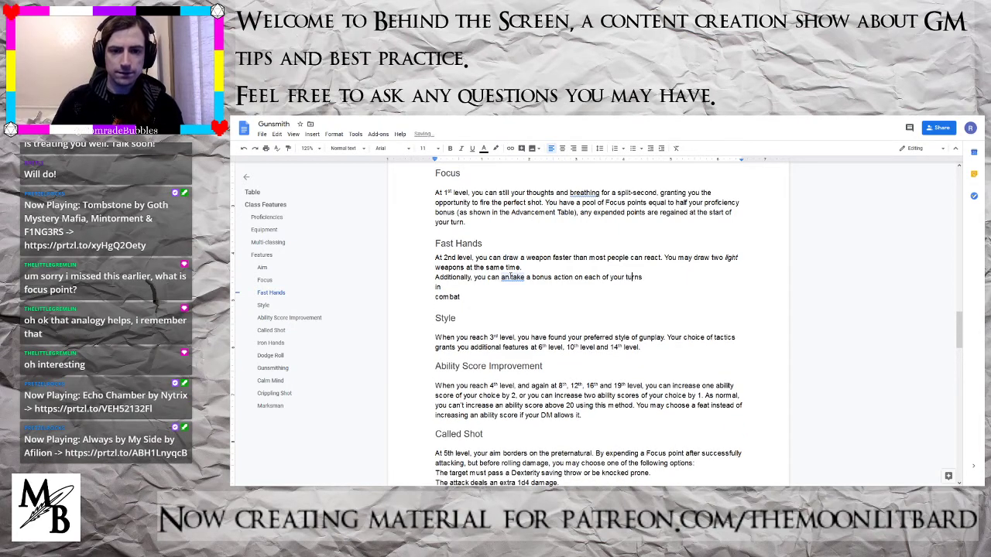
key(Delete)
key(Right)
key(Right)
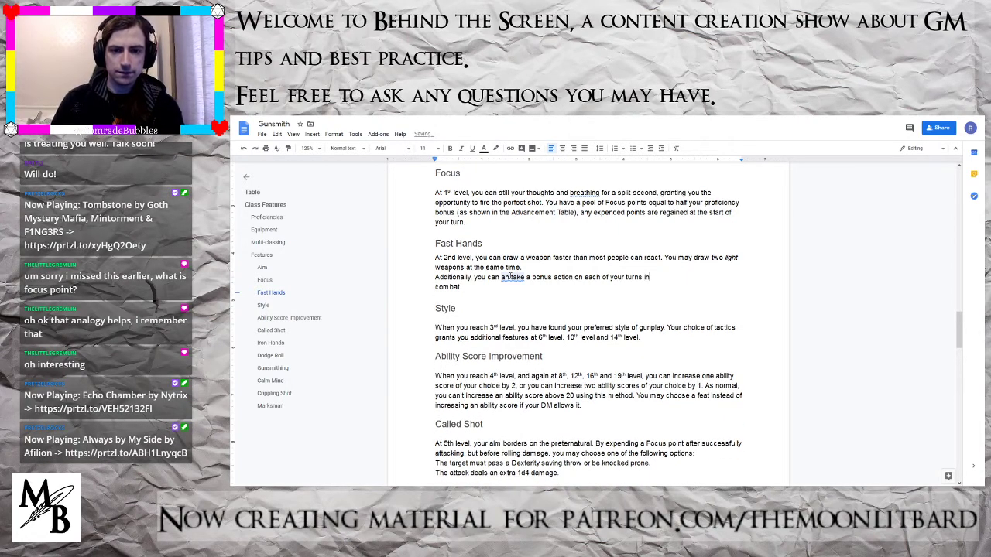
key(Delete)
- Clean up the leftover wording so the line reads "Additionally, you can take a bonus action" and end the sentence with a period after "combat"
click(511, 277)
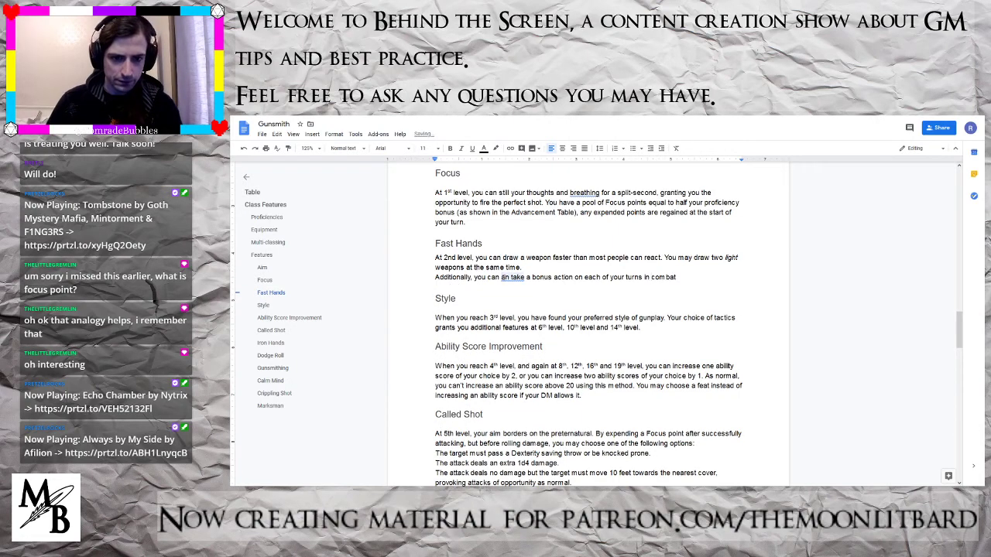
text(combat)
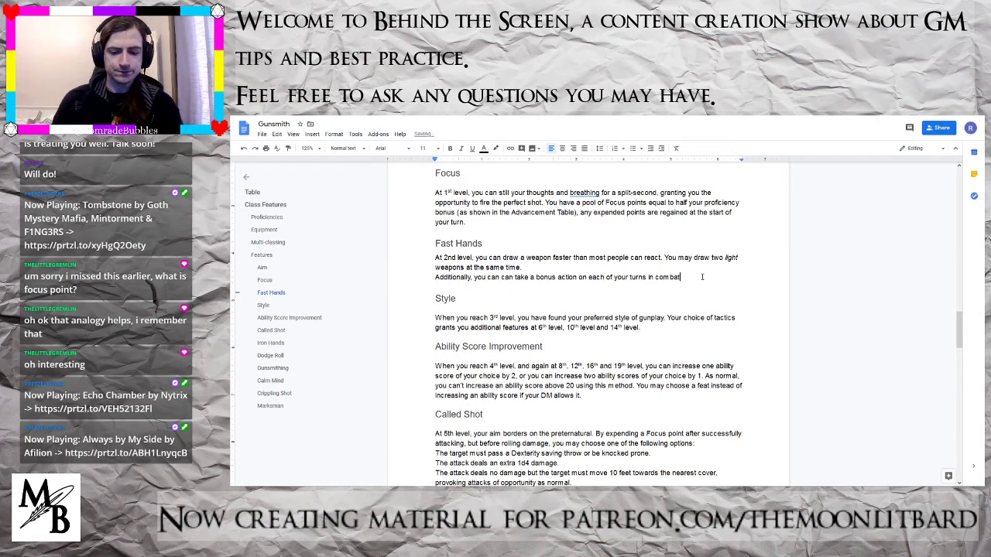
text(. You)
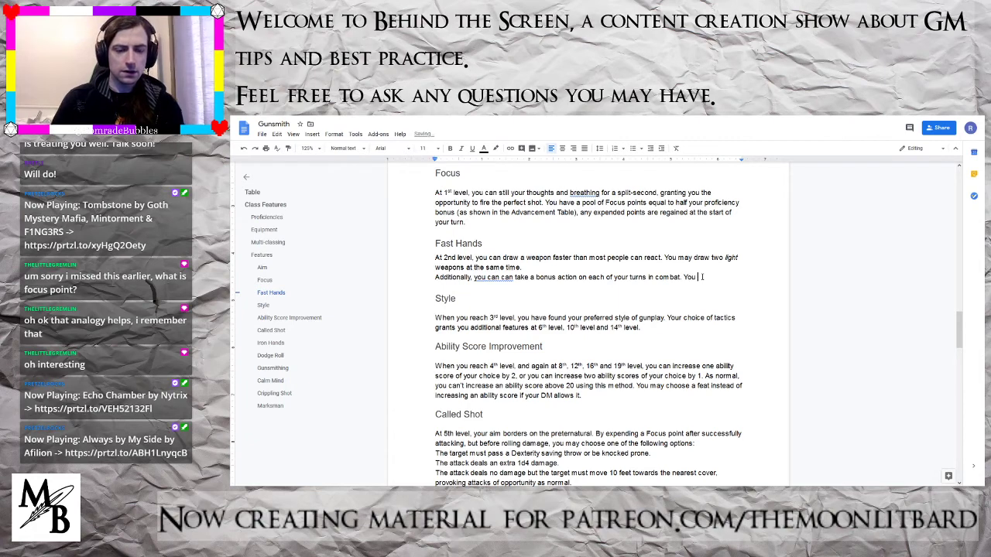
double_click(507, 277)
key(BackSpace)
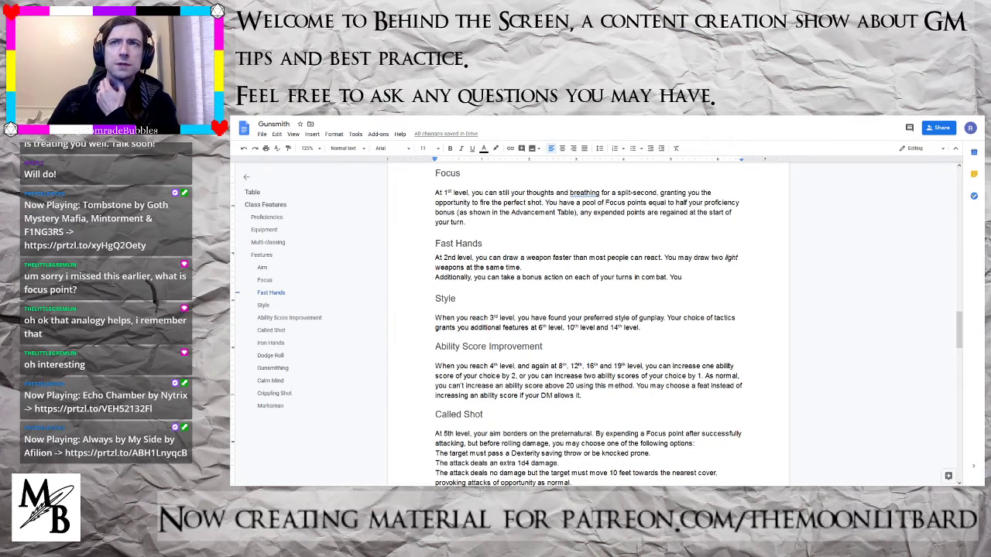
- Replace the trailing "You" in Fast Hands with a new sentence beginning "This action can be used only"
double_click(677, 277)
text(This )
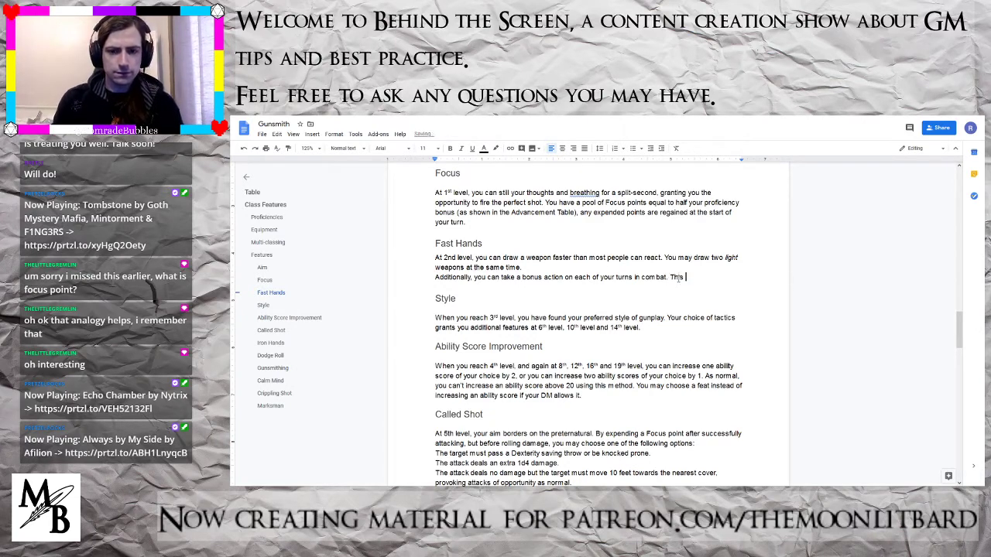
text(action can)
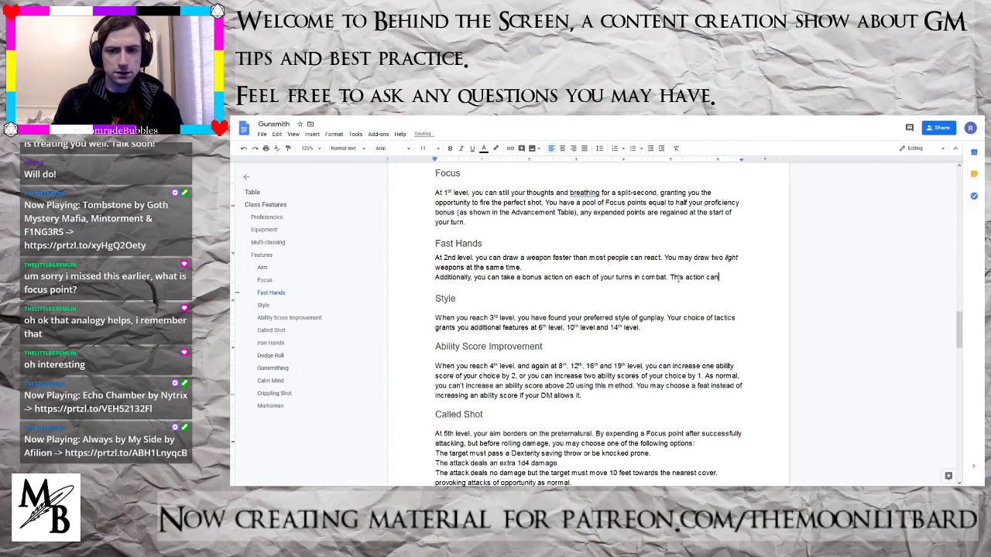
text( be used onl)
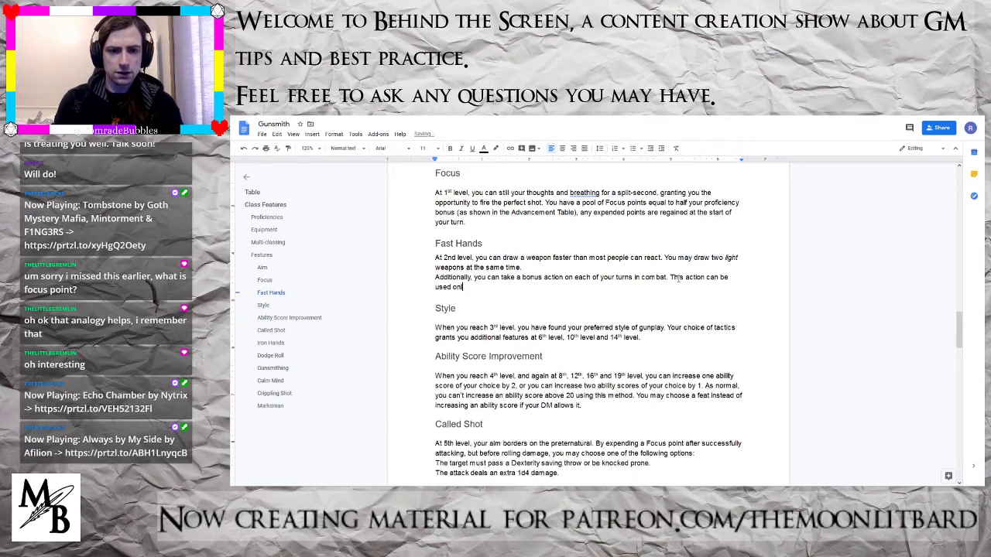
text(y to Use)
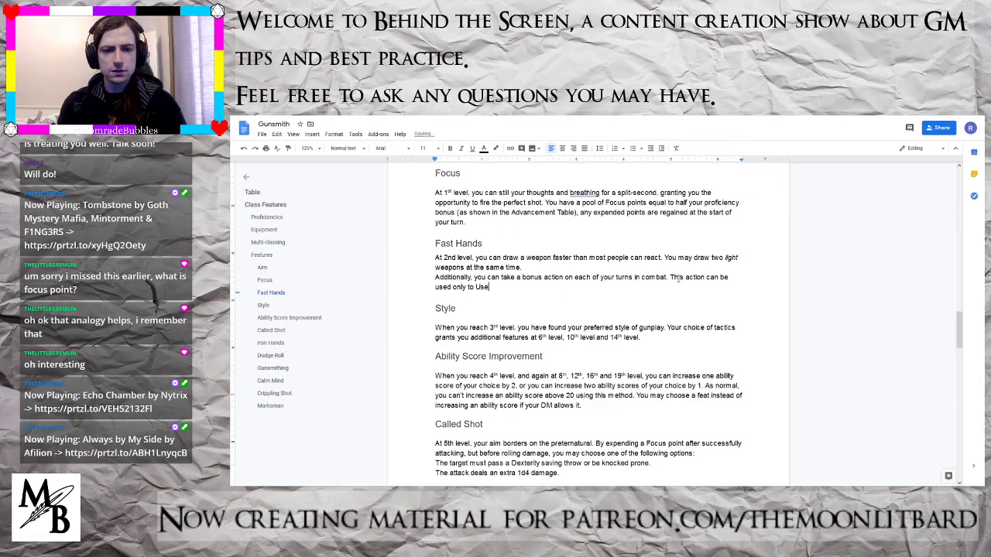
text( and O)
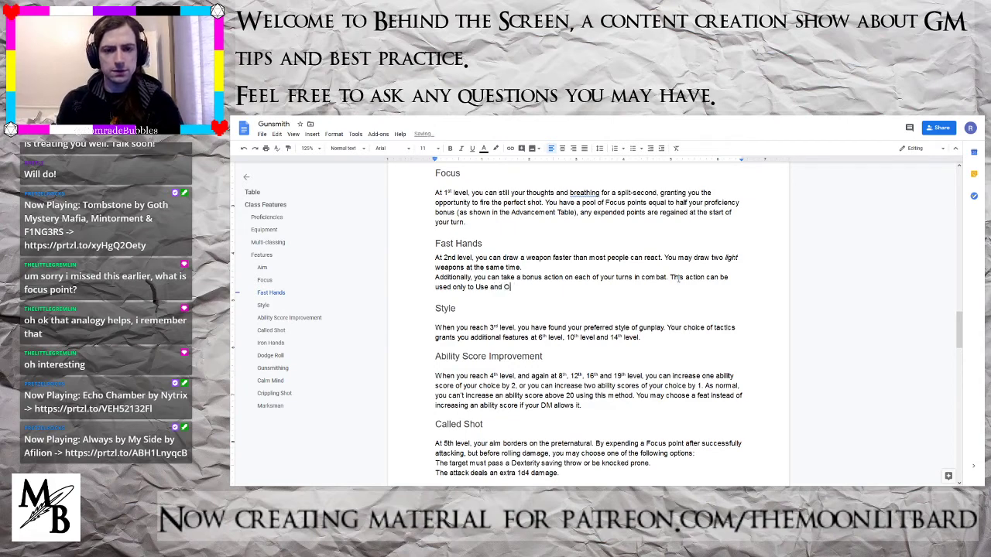
key(BackSpace)
key(BackSpace)
key(BackSpace)
key(BackSpace)
key(BackSpace)
key(BackSpace)
key(BackSpace)
key(BackSpace)
key(BackSpace)
key(BackSpace)
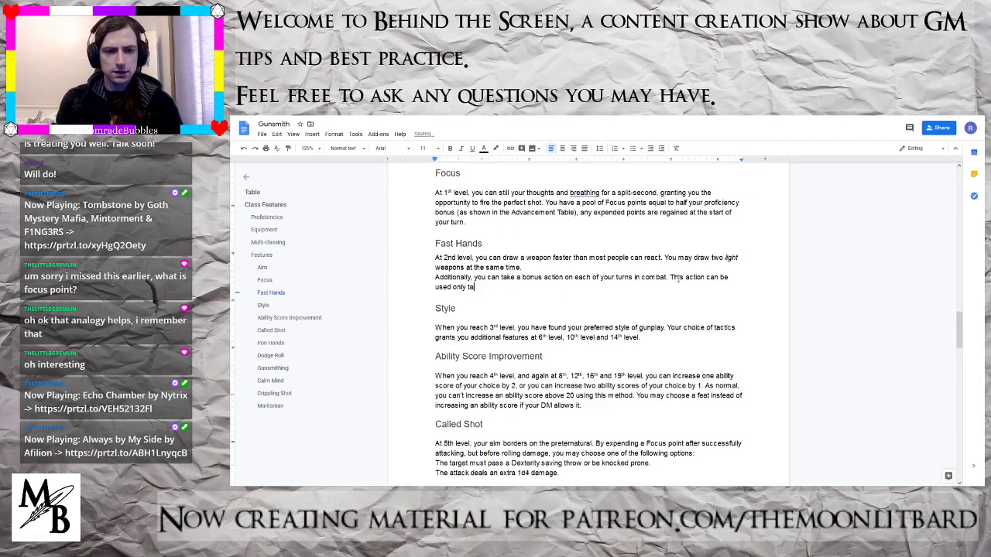
- Complete the last Fast Hands sentence with "take the Use an Object action."
text(ake the )
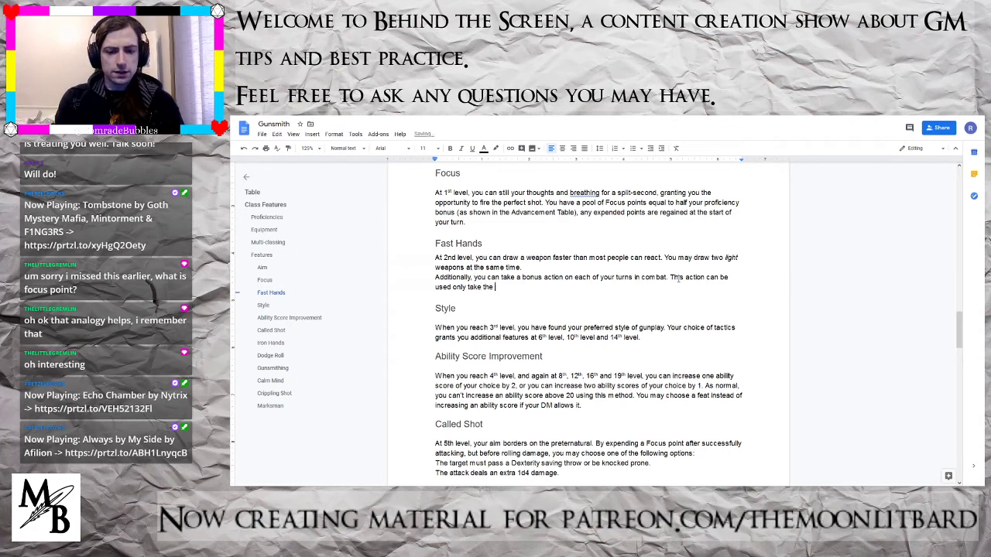
text(Use and O)
key(BackSpace)
key(BackSpace)
key(BackSpace)
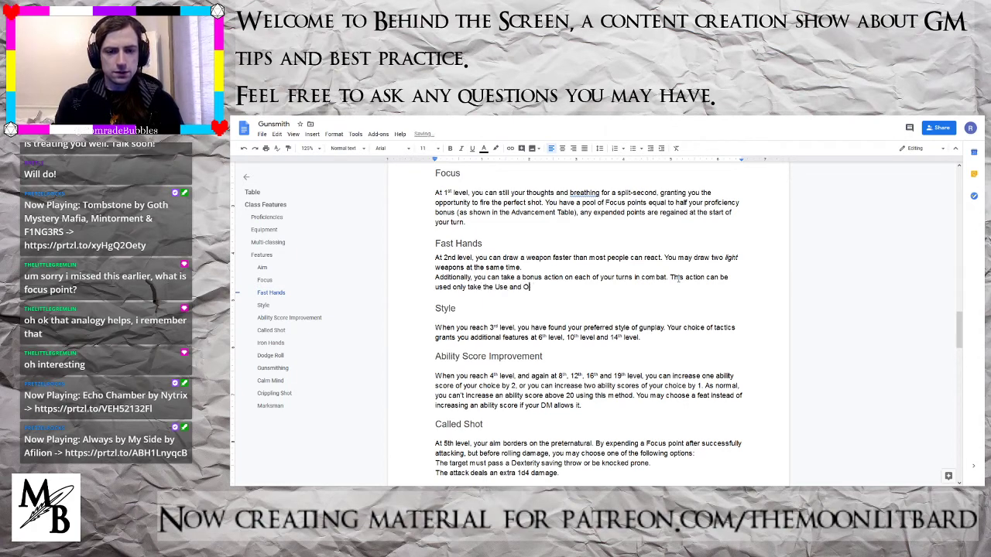
text(Objec)
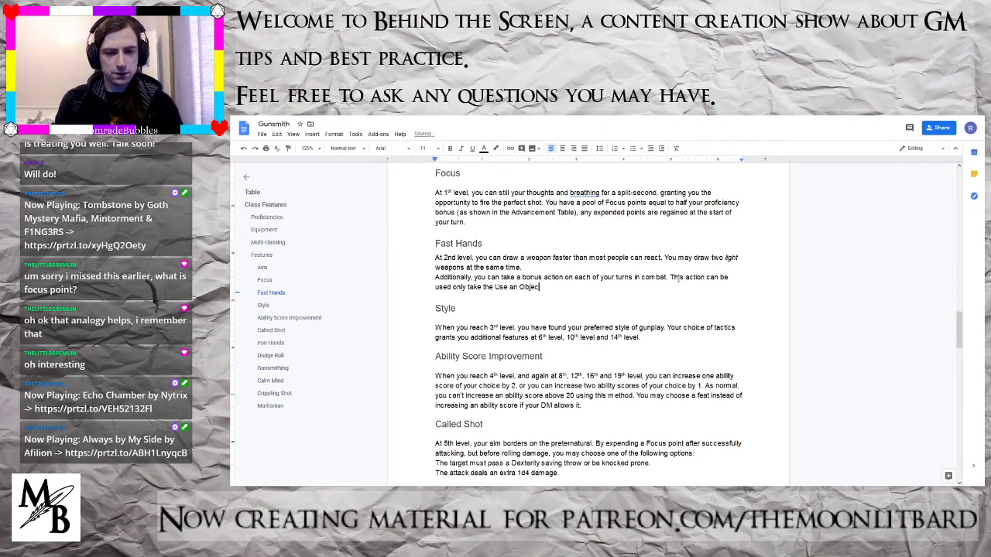
text(t action.)
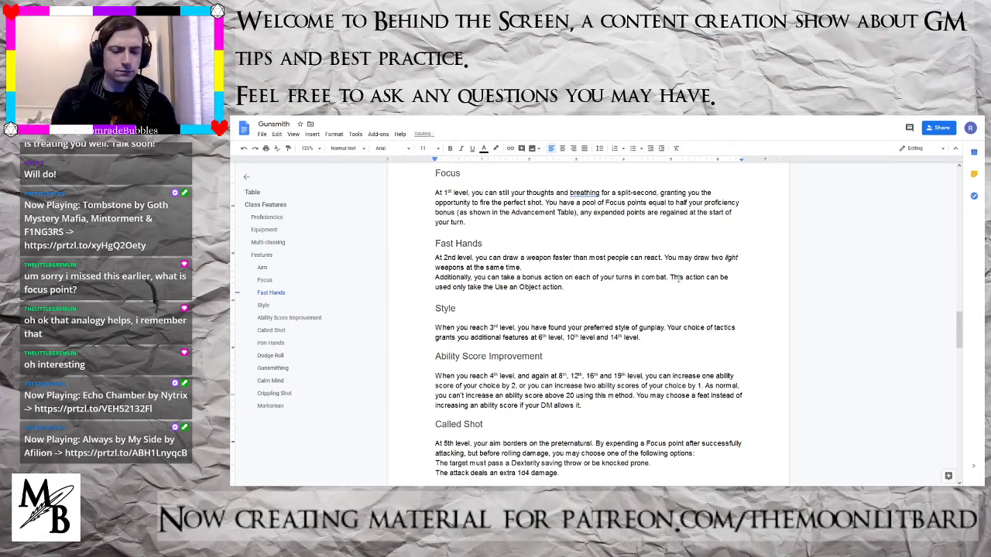
text(, )
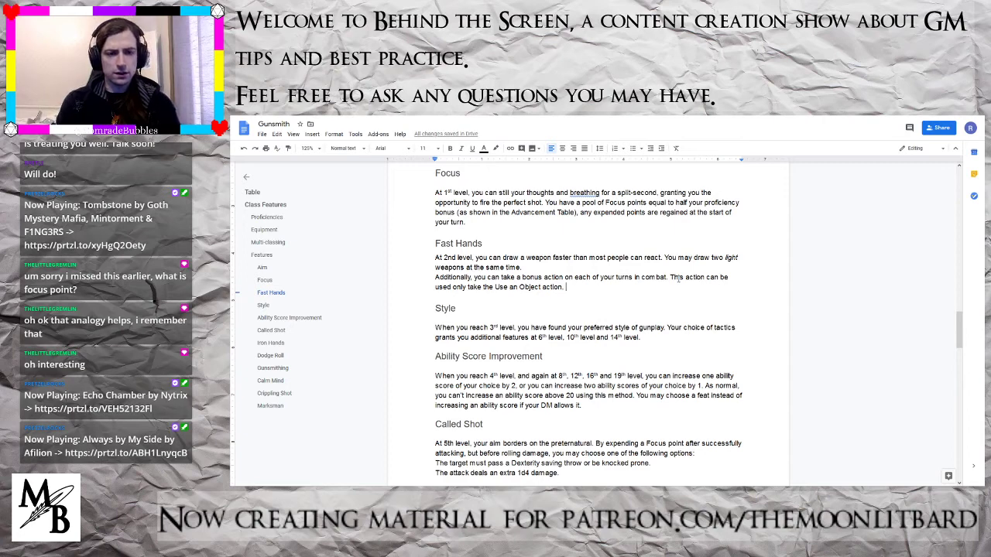
text(make a)
key(BackSpace)
key(BackSpace)
key(BackSpace)
key(BackSpace)
key(BackSpace)
key(BackSpace)
key(BackSpace)
key(BackSpace)
key(BackSpace)
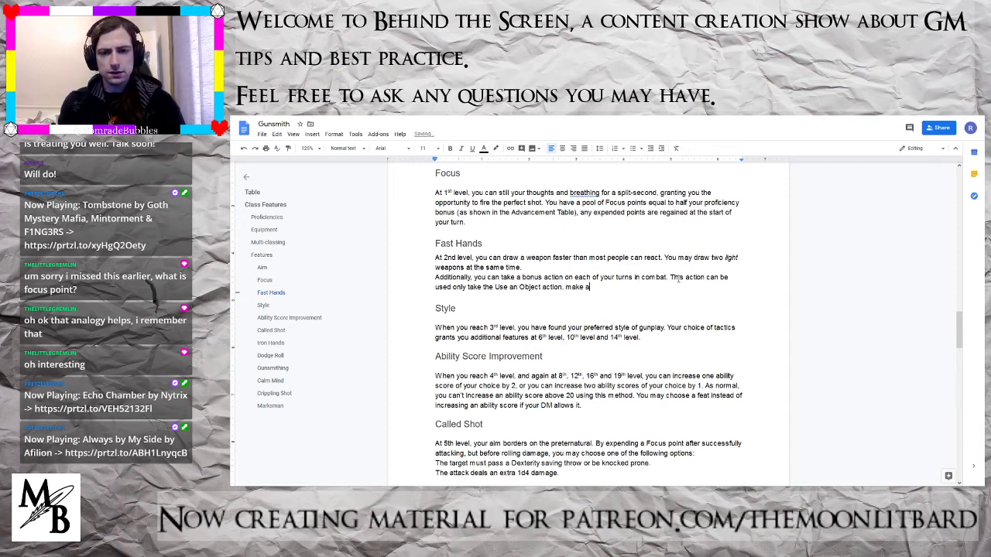
text(or)
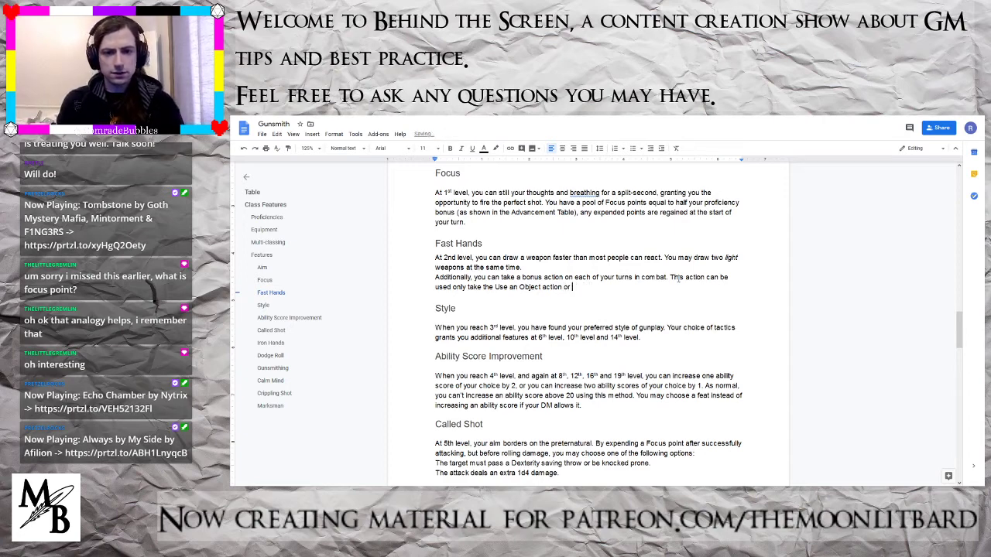
key(BackSpace)
key(BackSpace)
key(BackSpace)
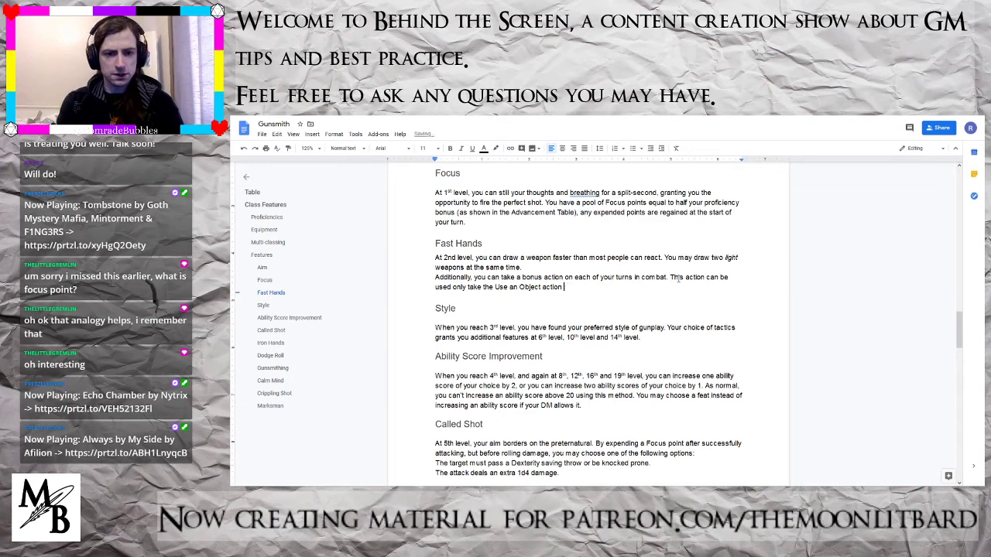
key(BackSpace)
- Extend the last Fast Hands sentence with ", make a Wisdom (Perception) skill check or Dexterity (Sleight of Hand) skill check."
text(. make )
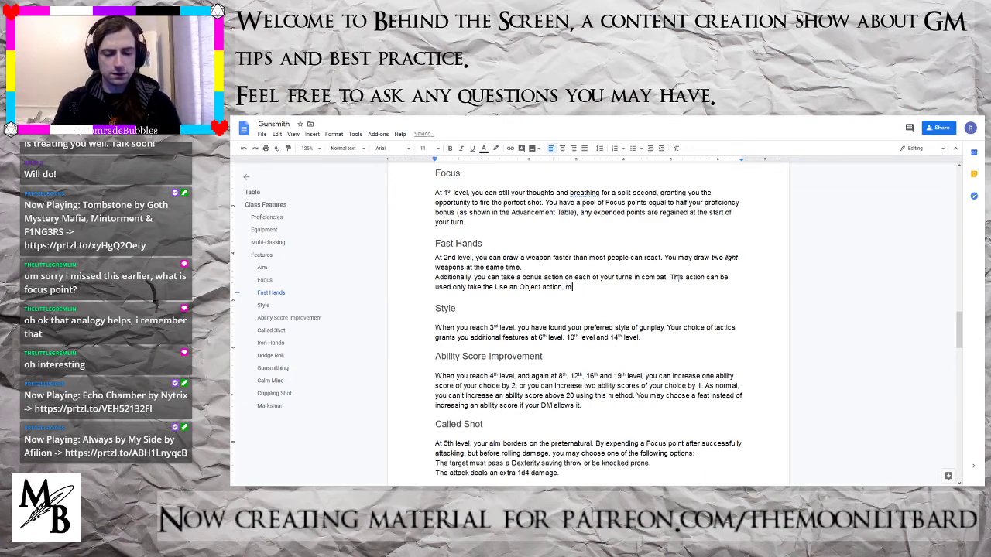
text(a Wisdom ()
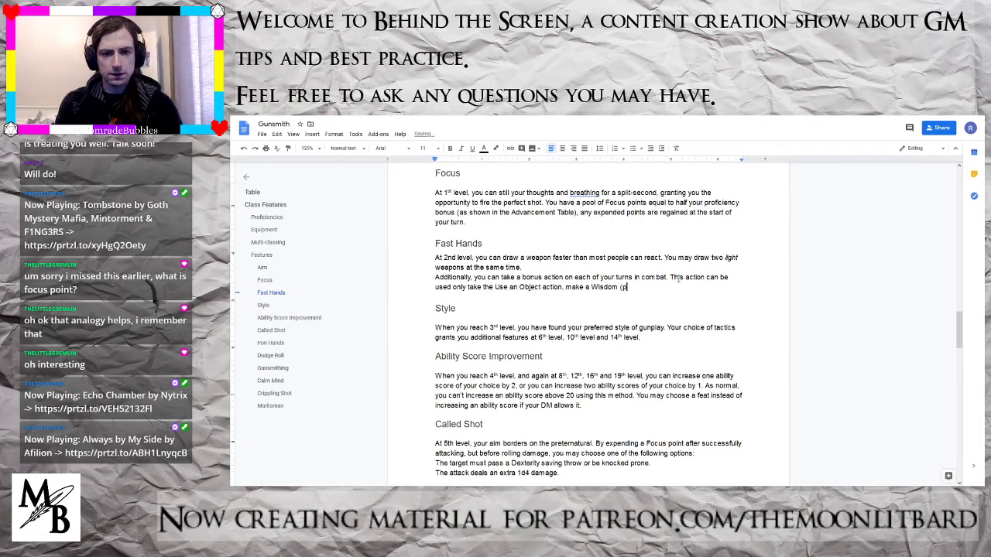
text(Percep)
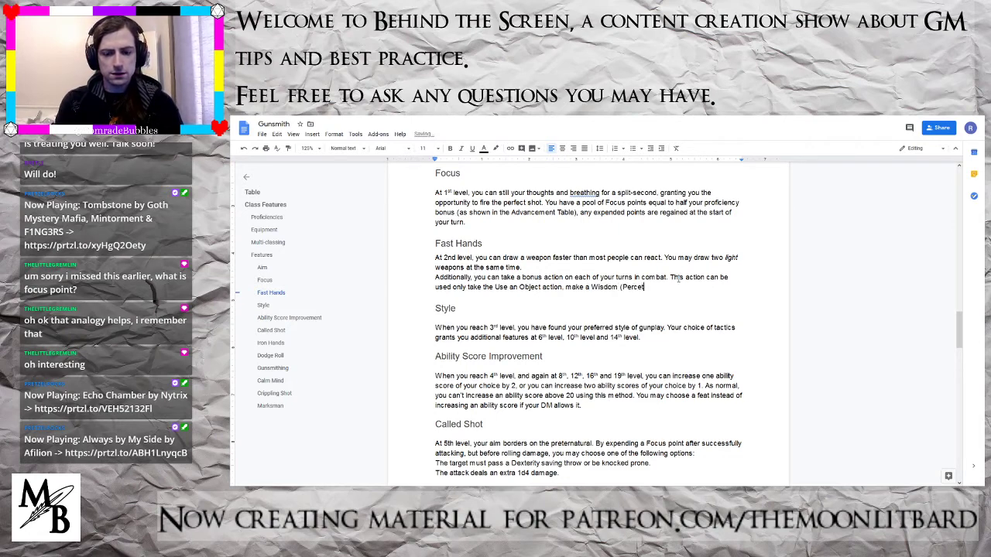
text(tion) skill s)
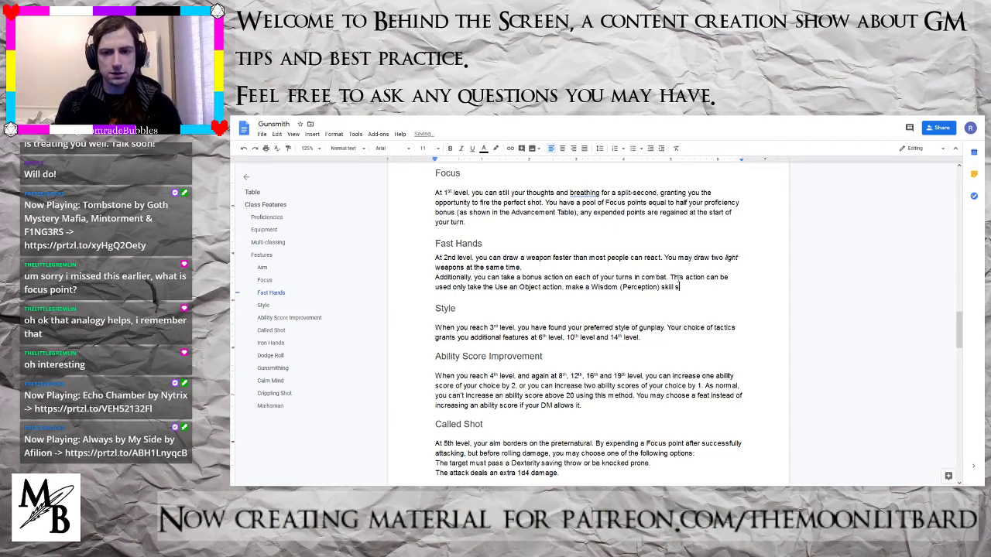
key(BackSpace)
text(check o)
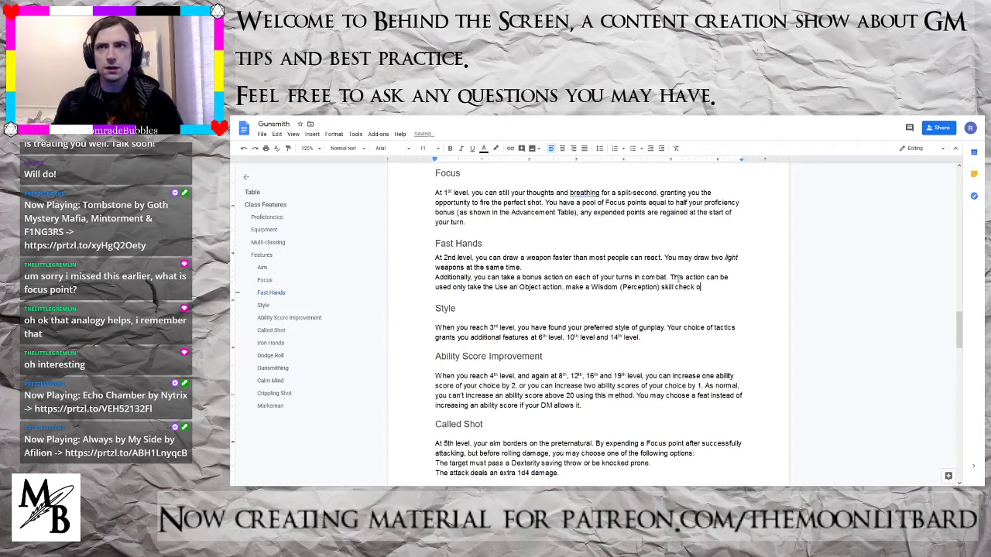
text(r)
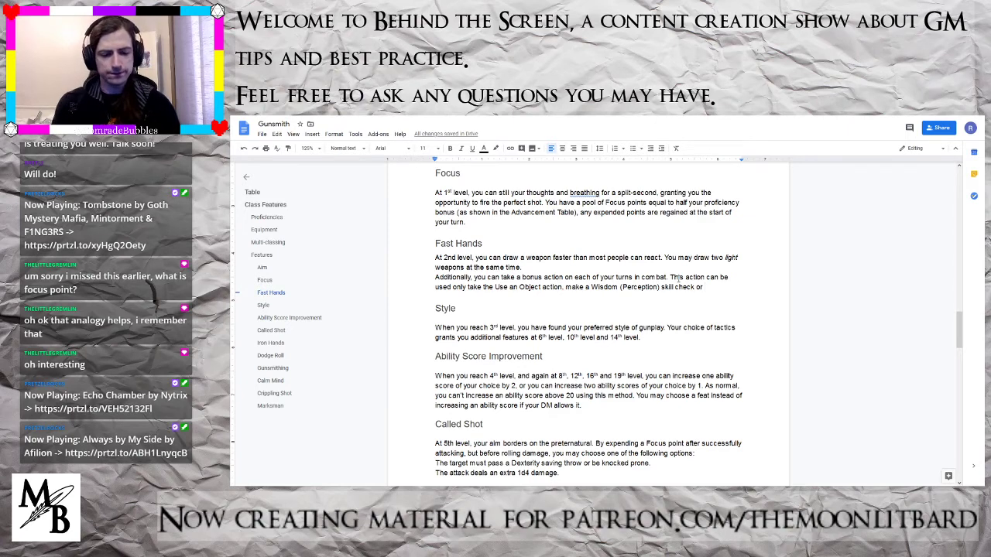
text(Dexterity)
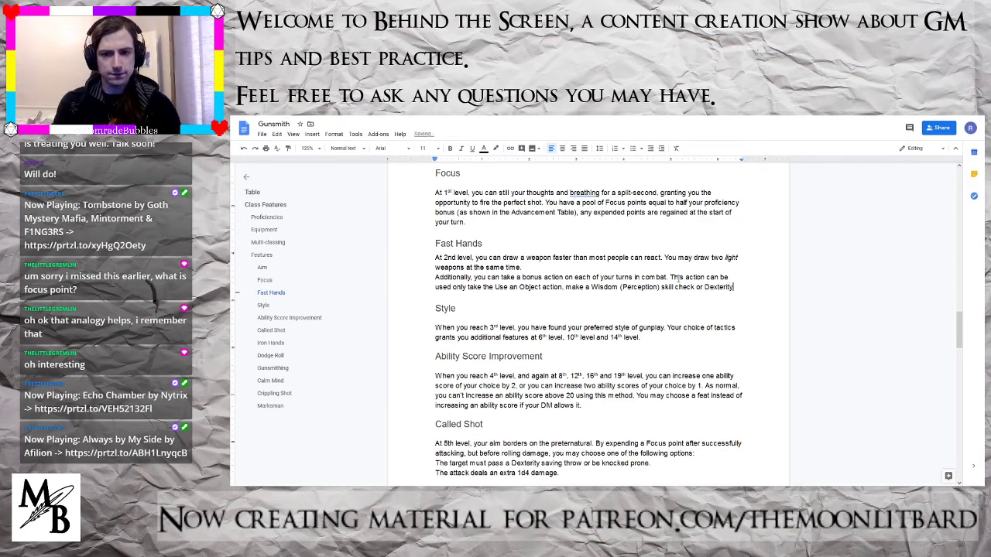
text( (Sleight)
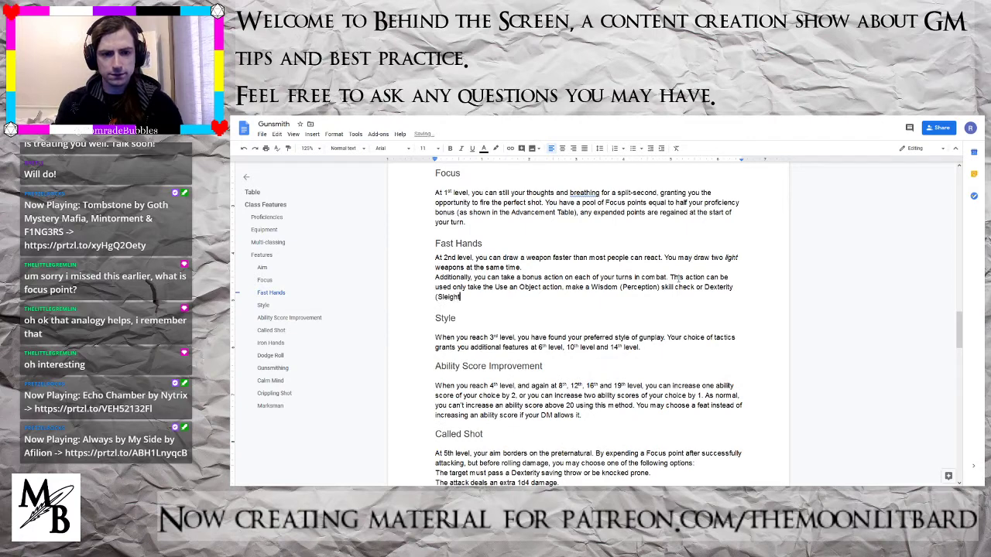
text( of Hand) skill check.)
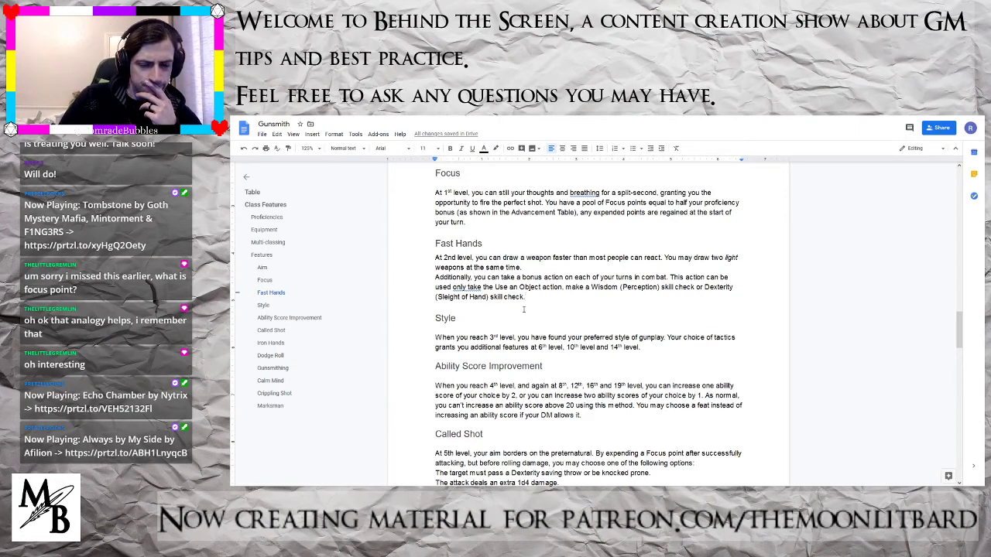
click(523, 268)
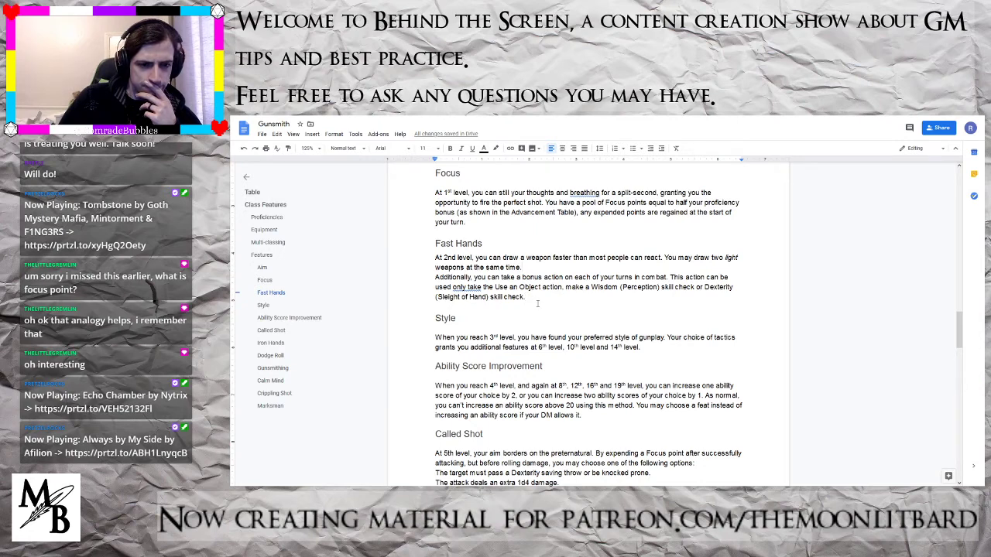
text(You may aslo)
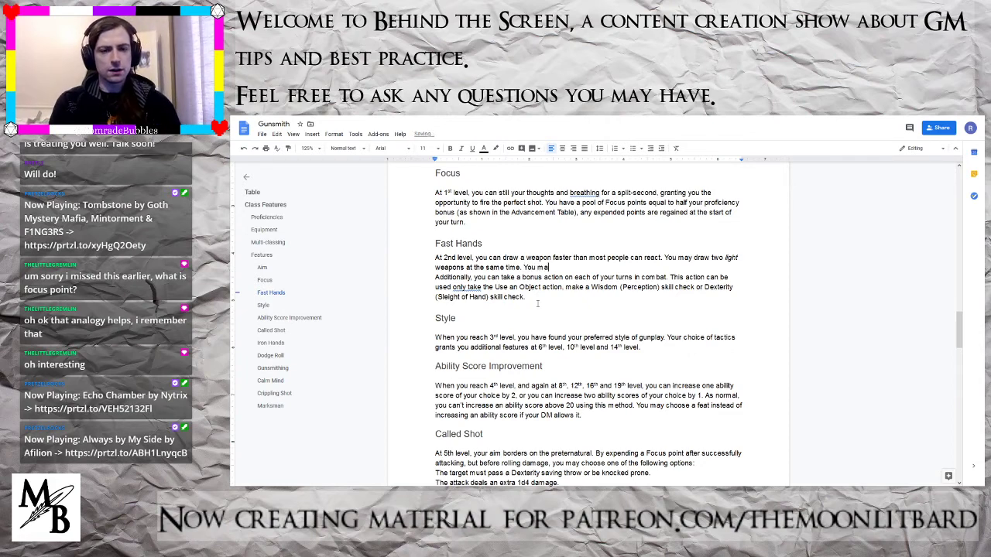
key(BackSpace)
key(BackSpace)
key(BackSpace)
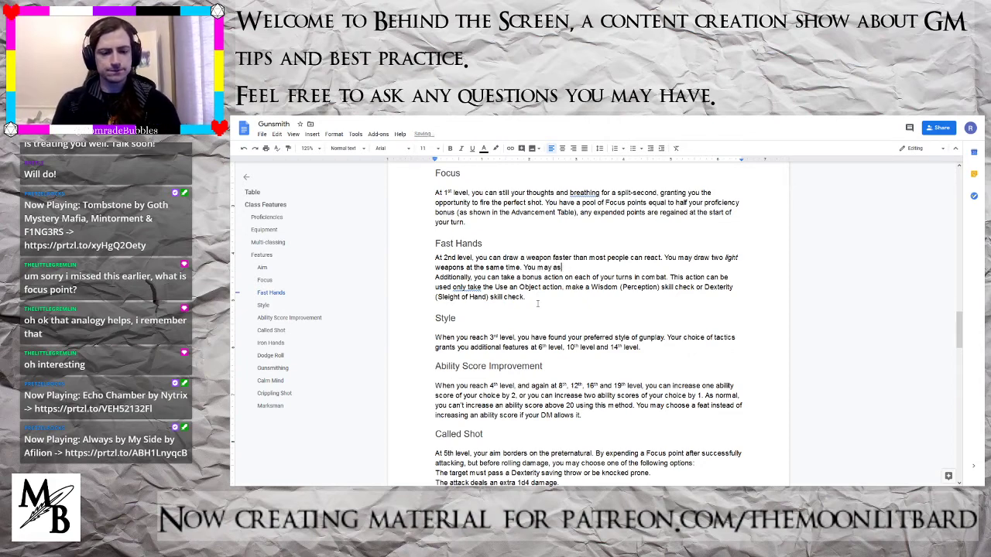
text(lso )
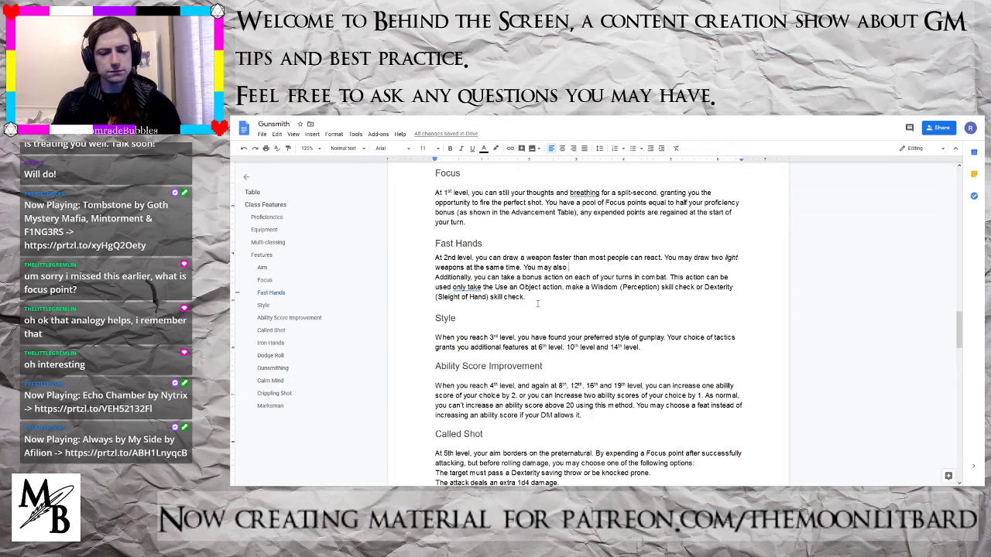
text(dou)
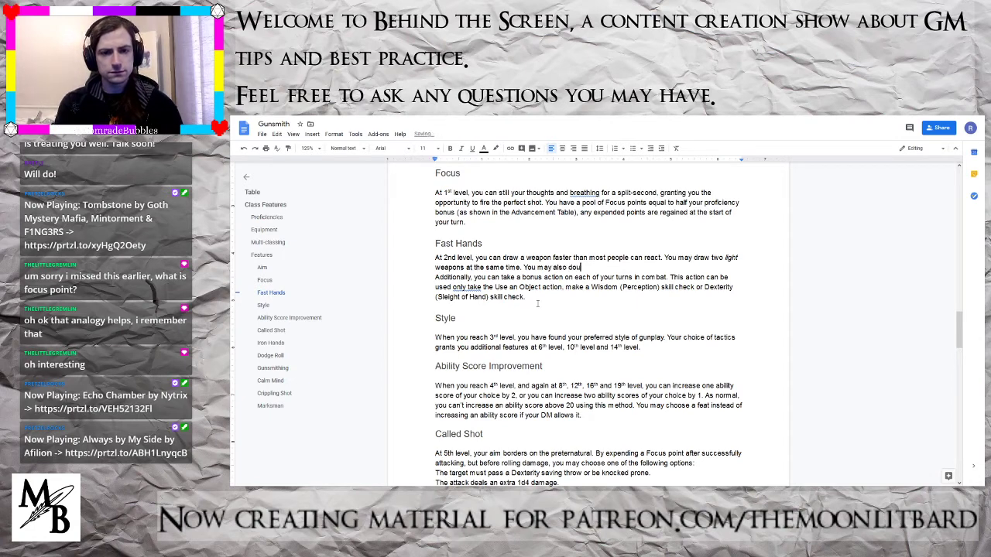
key(BackSpace)
key(BackSpace)
key(BackSpace)
key(BackSpace)
key(BackSpace)
key(BackSpace)
key(BackSpace)
key(BackSpace)
key(BackSpace)
key(BackSpace)
key(BackSpace)
key(BackSpace)
key(BackSpace)
key(BackSpace)
key(BackSpace)
key(BackSpace)
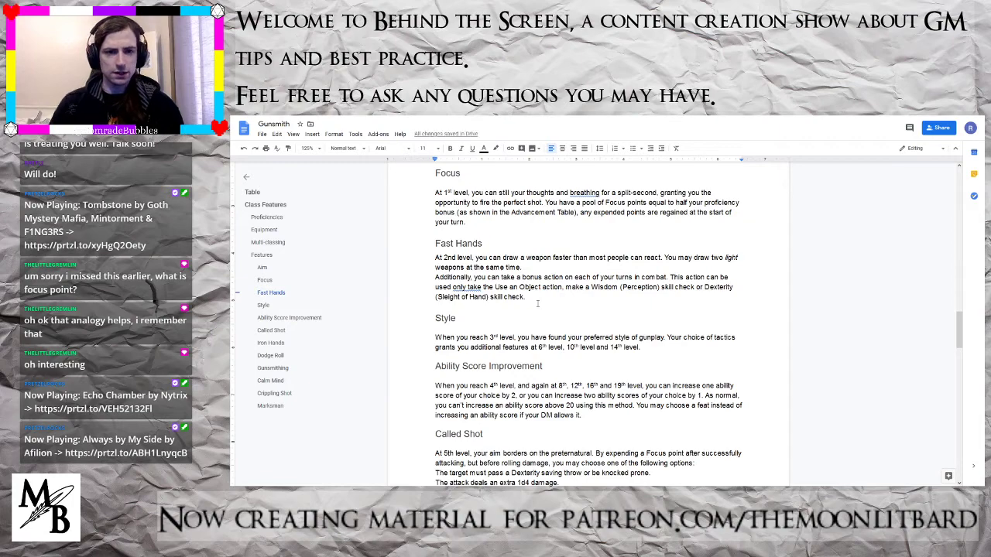
- Add "You may double your proficiency bonus for Wisdom (Perception) skill checks." to the end of the Focus description
scroll(538, 303, up, 2)
scroll(505, 256, down, 2)
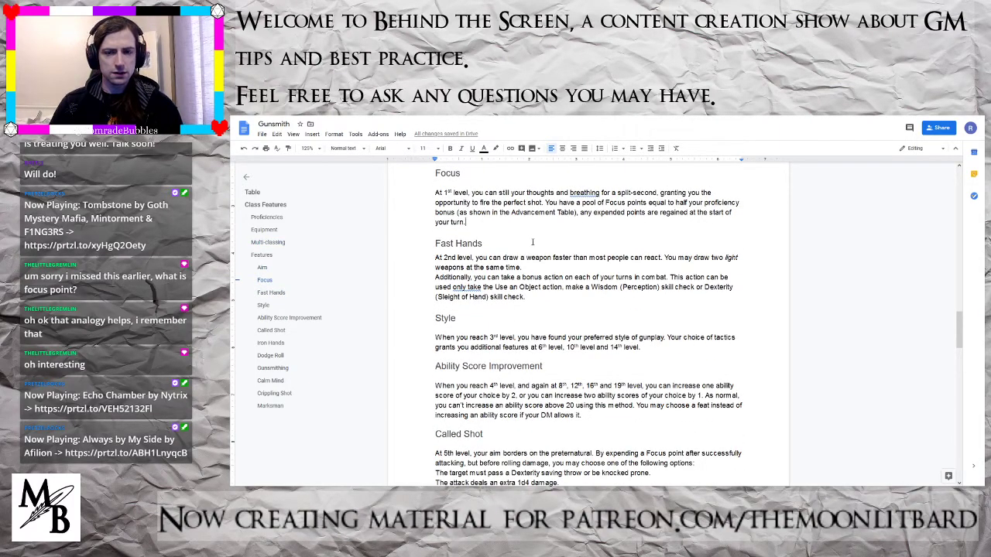
text(You may)
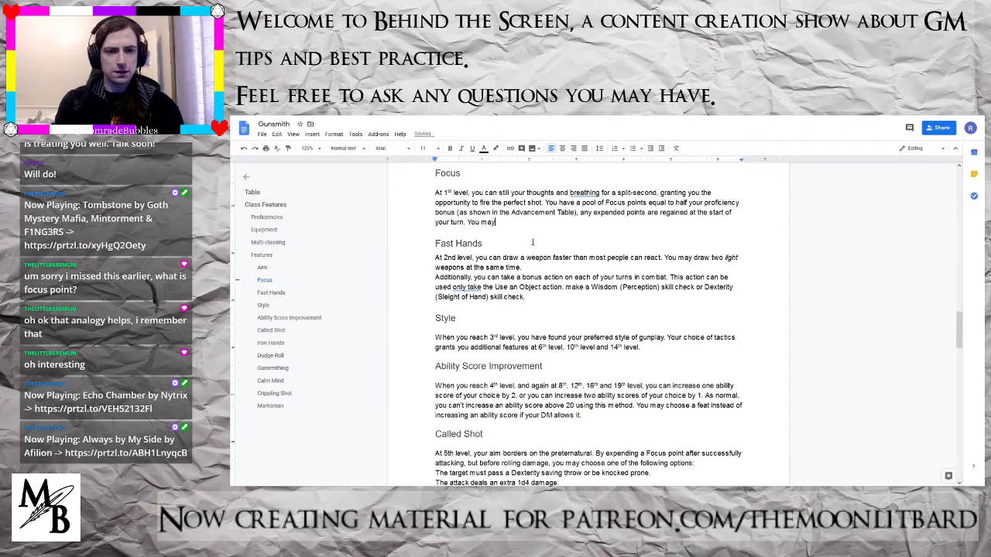
text( doub)
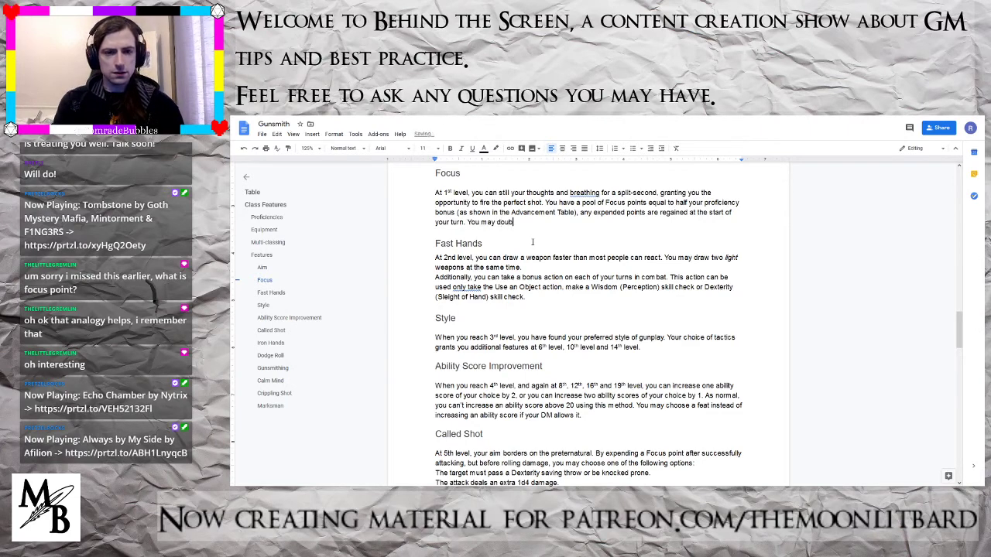
text(le your pr)
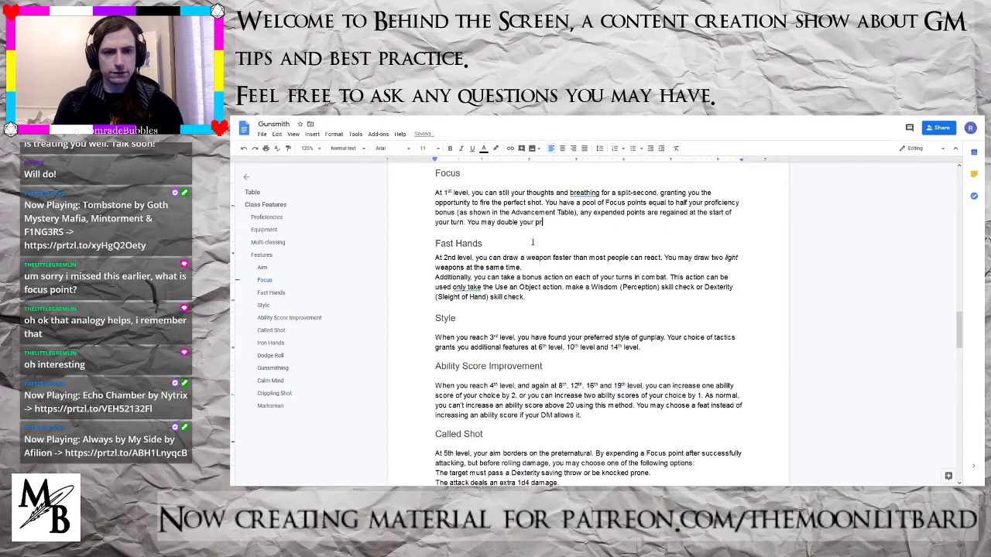
text(oficeinc)
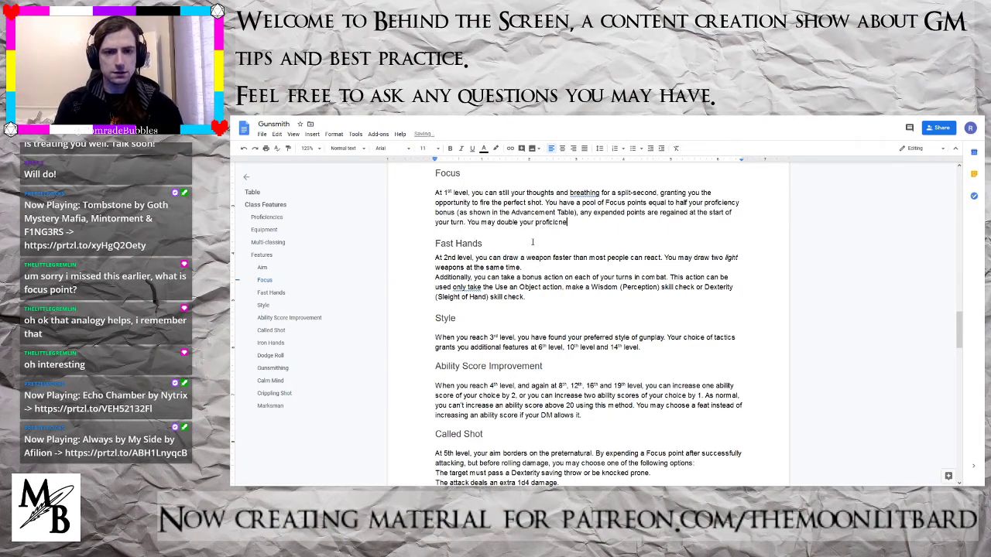
key(BackSpace)
key(BackSpace)
key(BackSpace)
key(BackSpace)
text(iency )
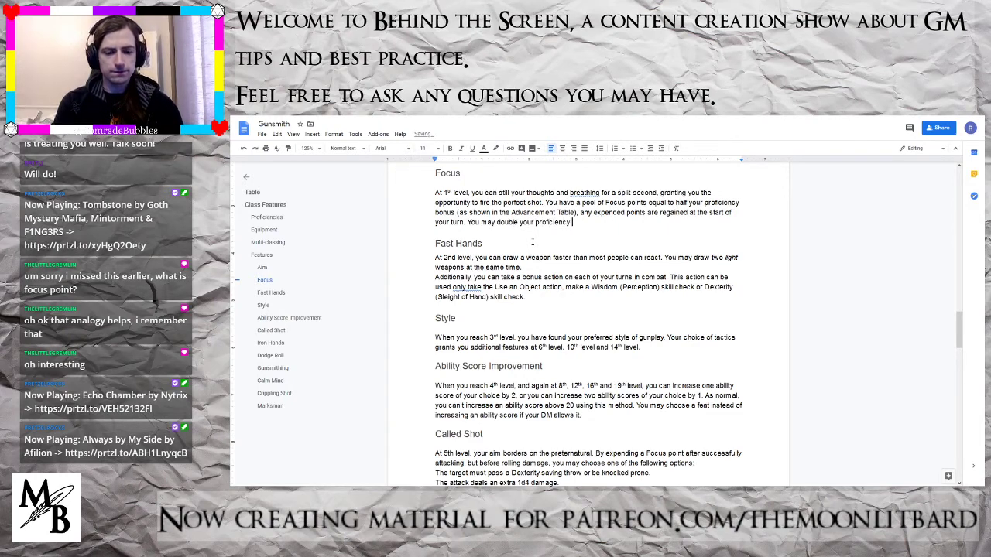
text(bonus )
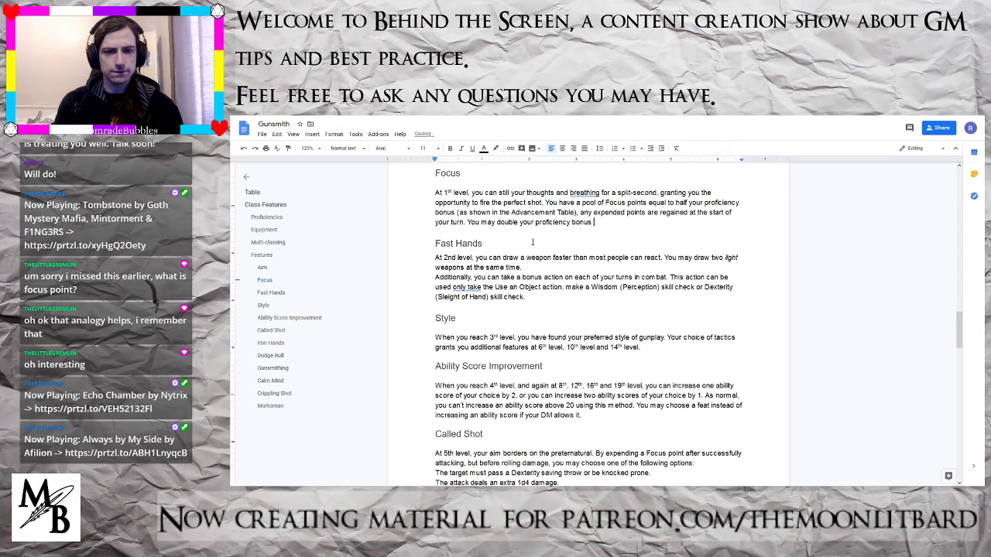
text(for Wisdo)
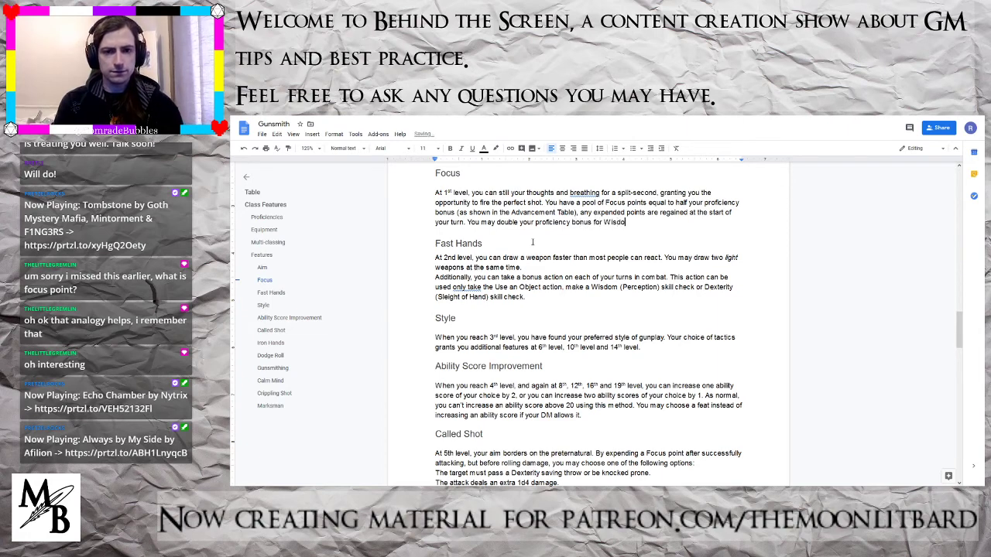
text(m (Percepti)
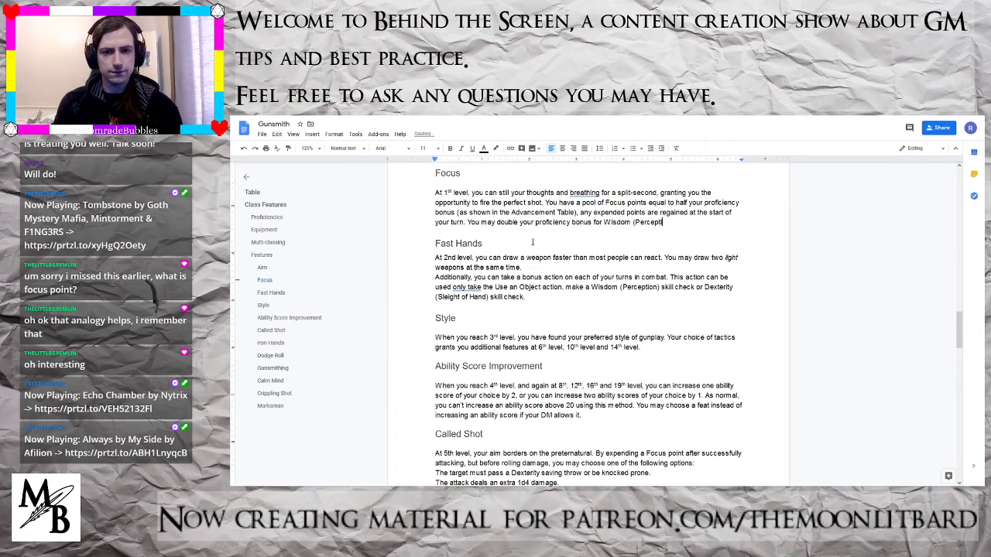
text(on) skil)
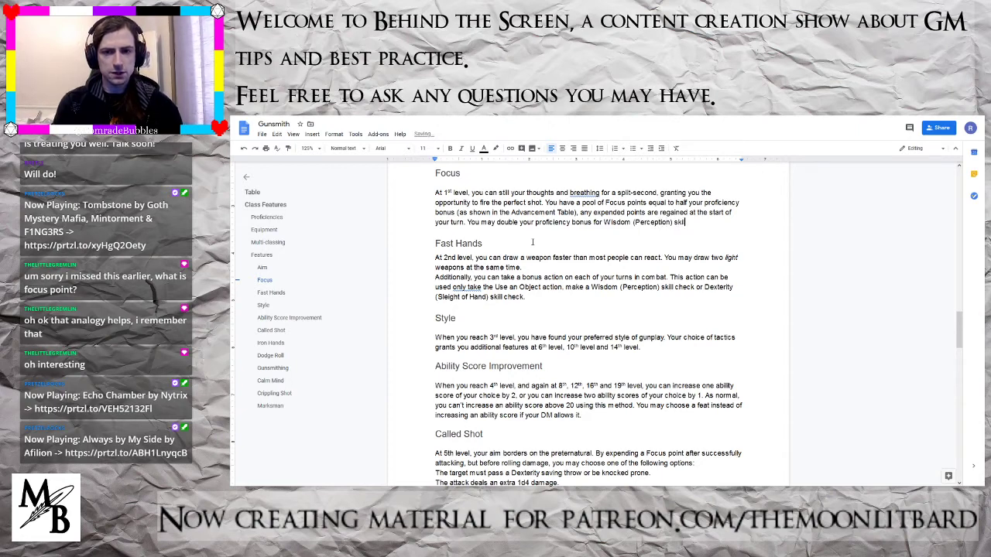
text(l checks.)
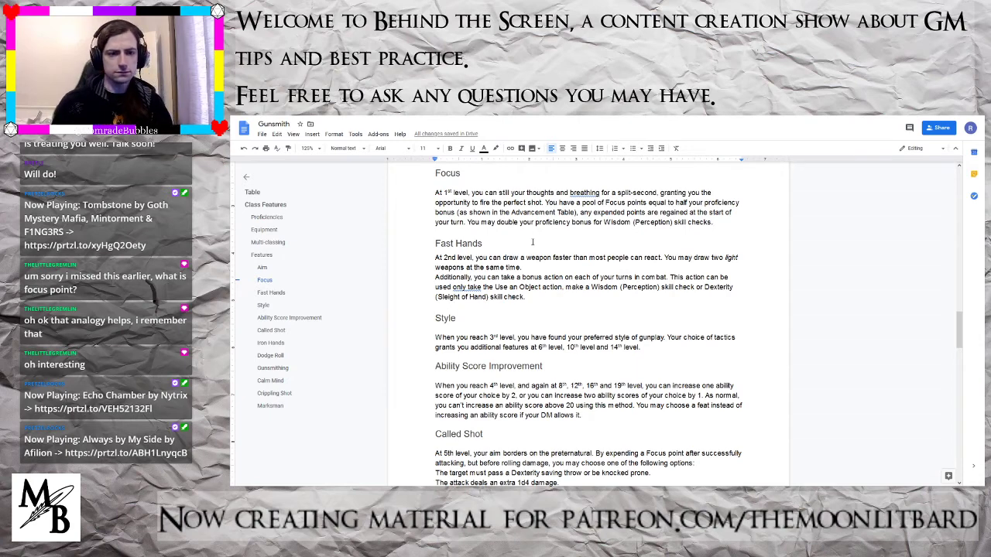
- Reword the Marksman description so the advantage applies to "all attack rolls OR Wisdom (Perception) checks"
click(271, 406)
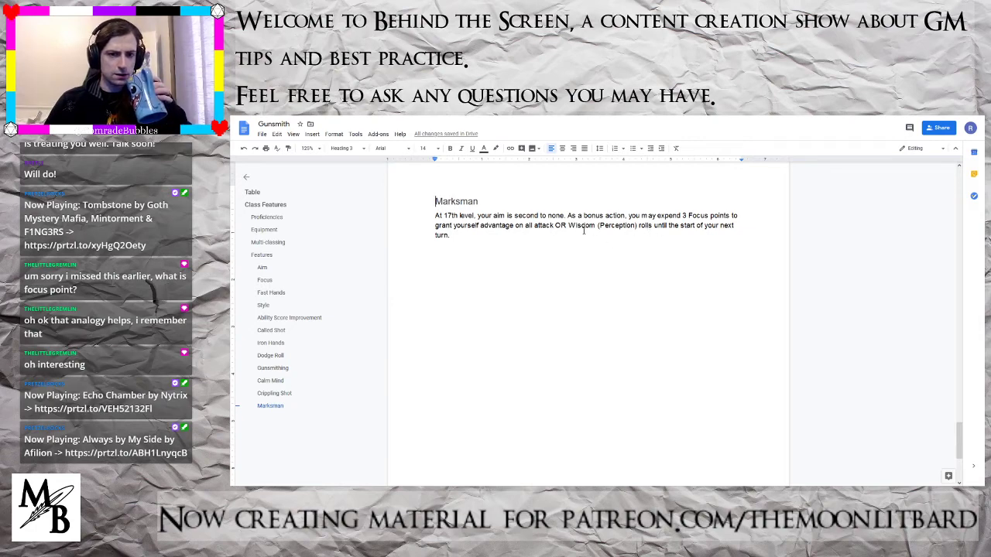
click(557, 225)
text(rolls)
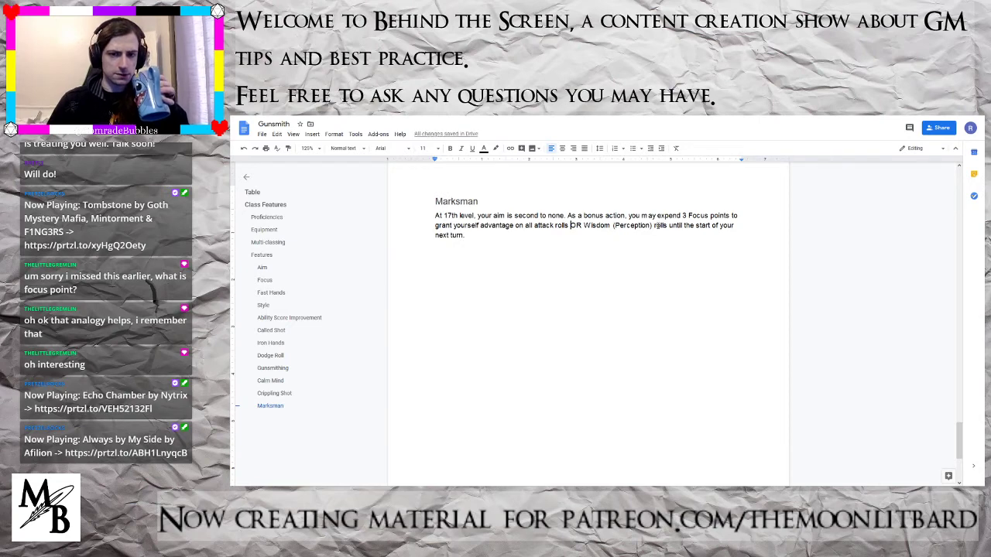
double_click(659, 226)
text(checks)
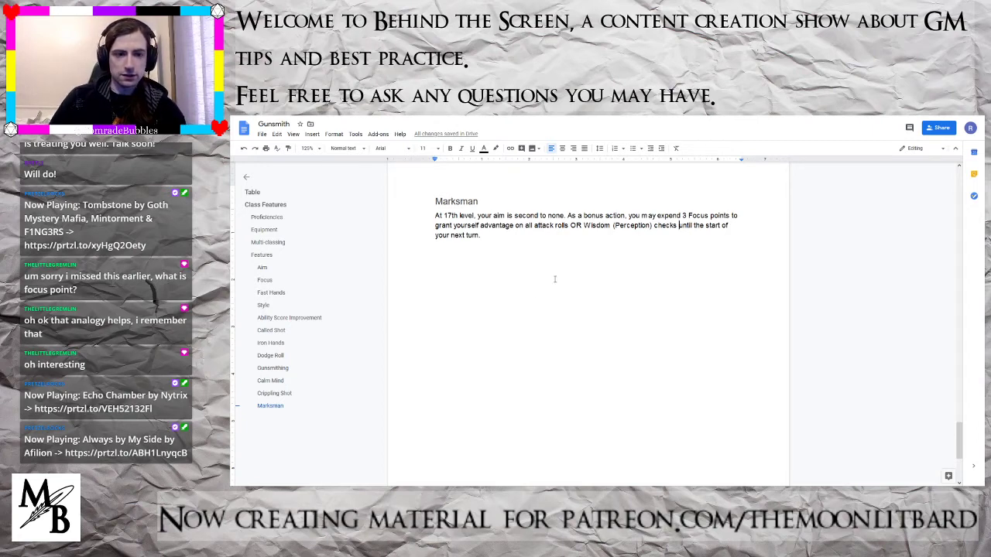
- Go to the class advancement table and examine the features listed for the higher levels
click(263, 254)
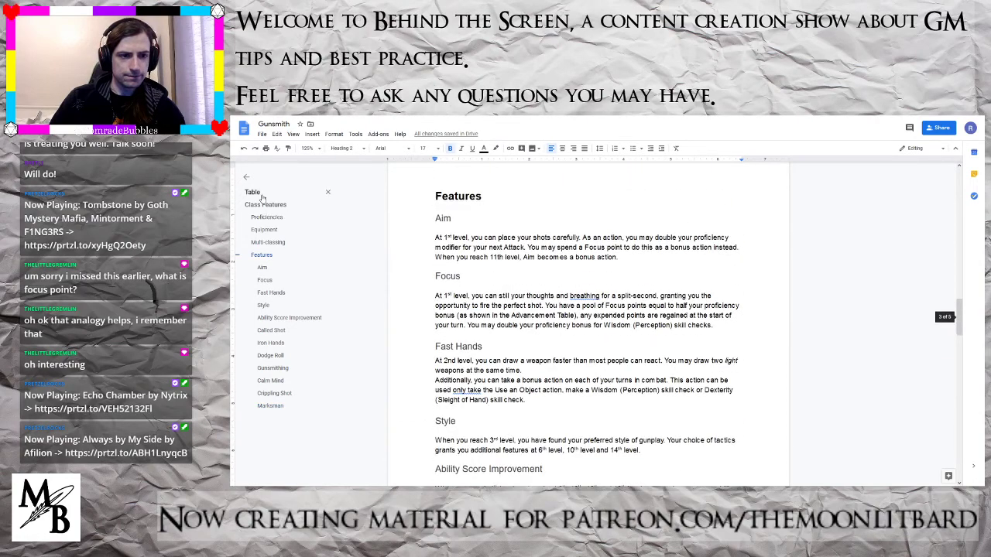
click(259, 194)
scroll(586, 338, down, 5)
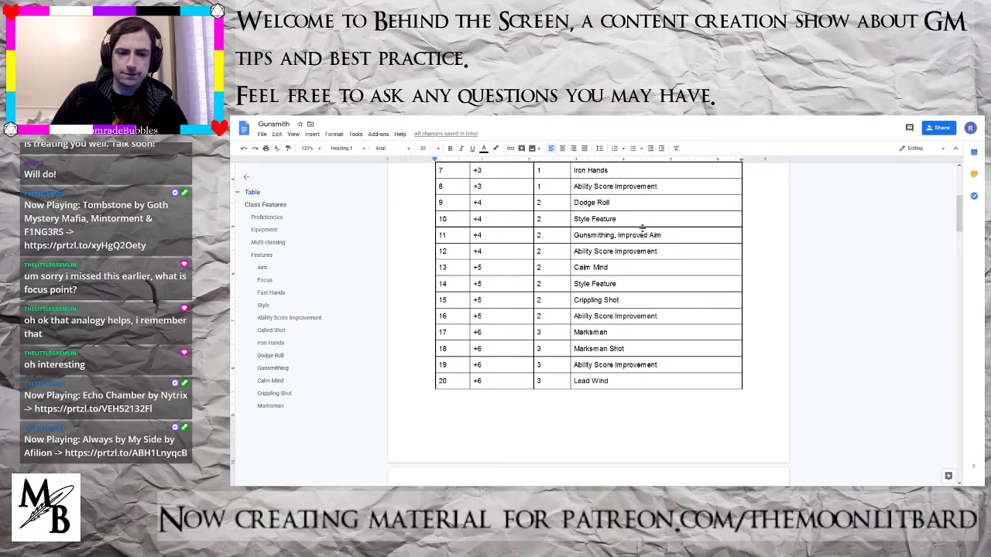
- Replace the level 18 entry "Marksman Shot" in the class advancement table with "Careful Aim"
drag(630, 349, 573, 348)
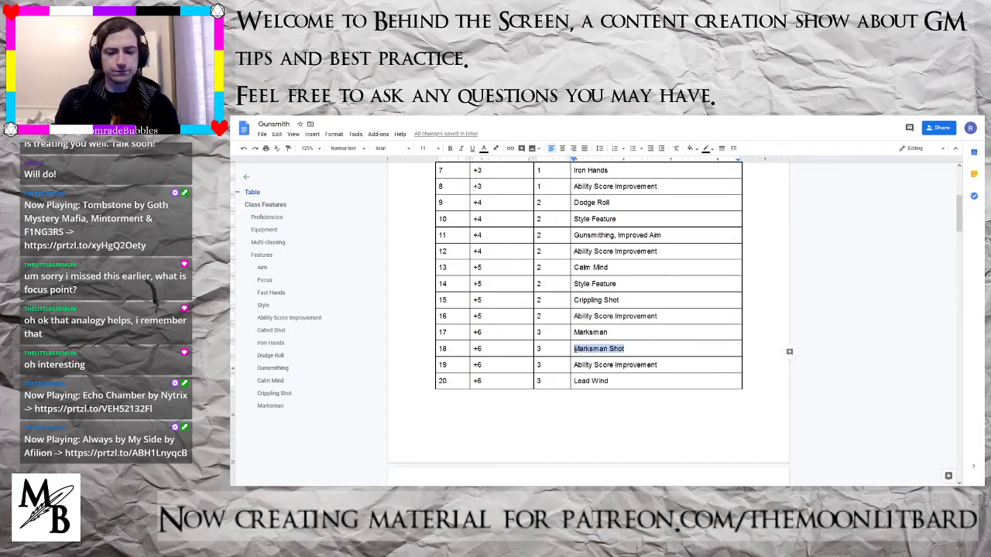
text(Pla)
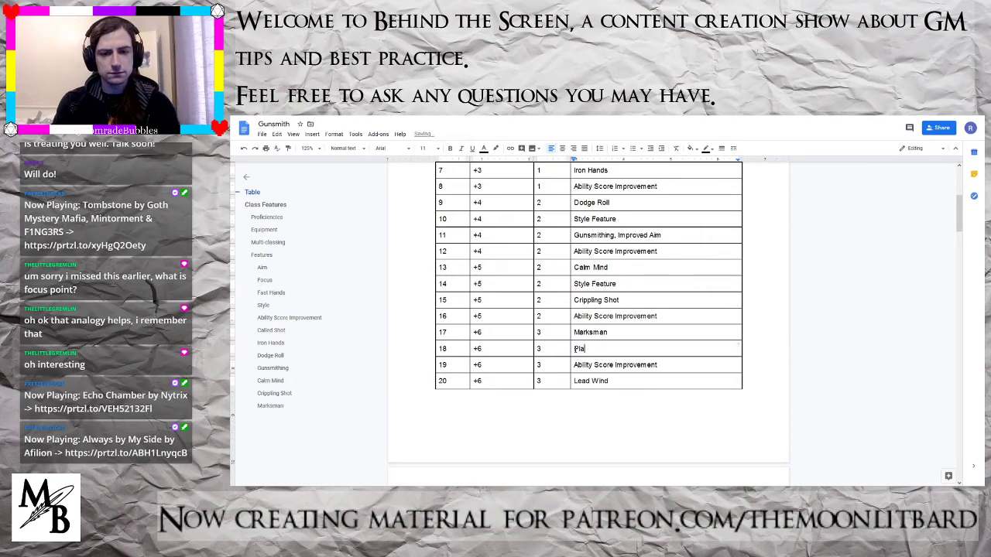
key(BackSpace)
key(BackSpace)
key(BackSpace)
text(Careful Aim)
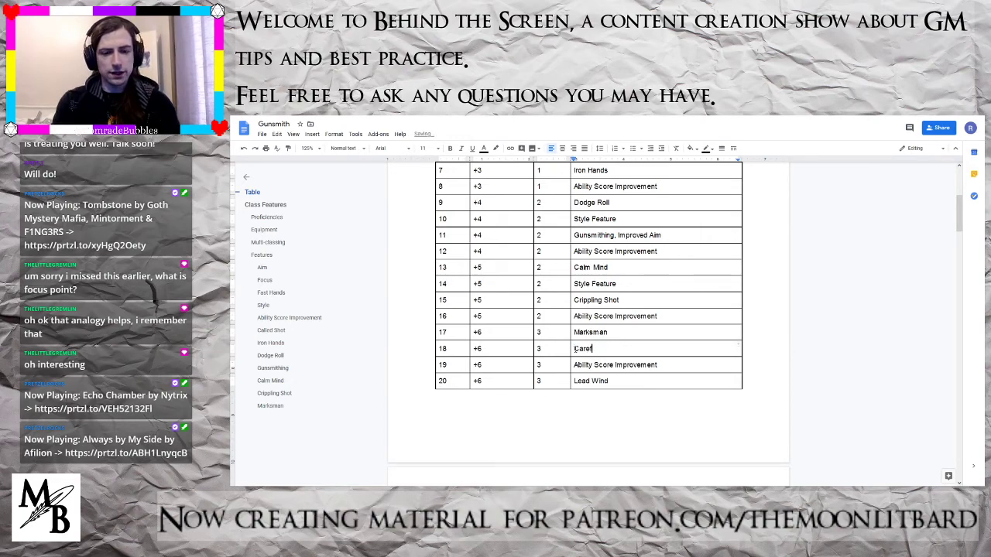
- Add a Heading 3 line reading "Careful Aim" below the Marksman description
click(270, 406)
click(544, 284)
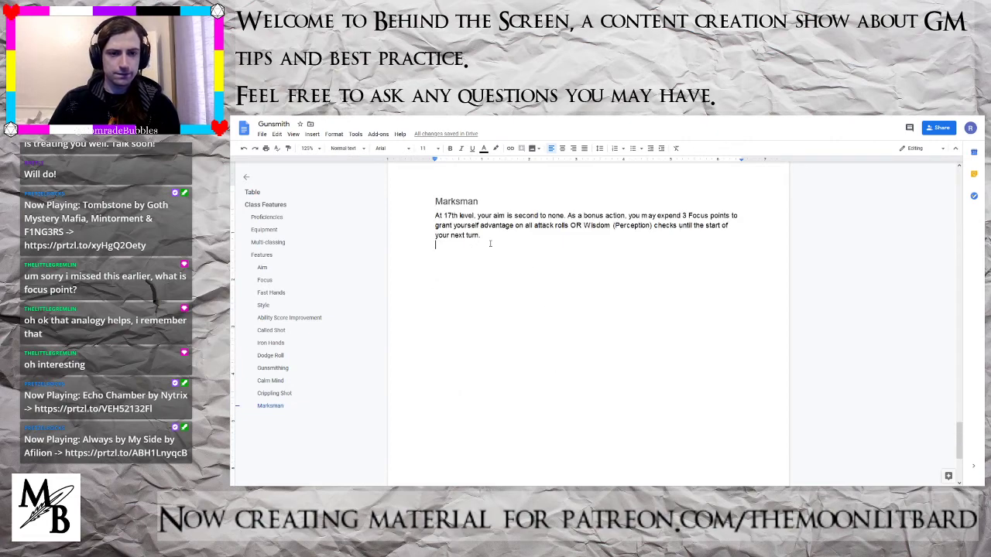
click(345, 148)
click(370, 285)
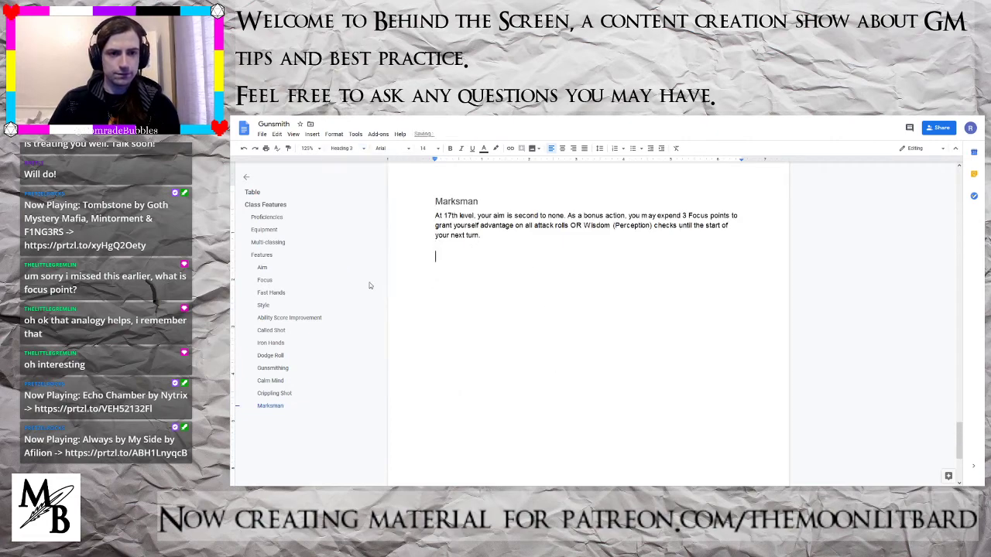
text(Careful )
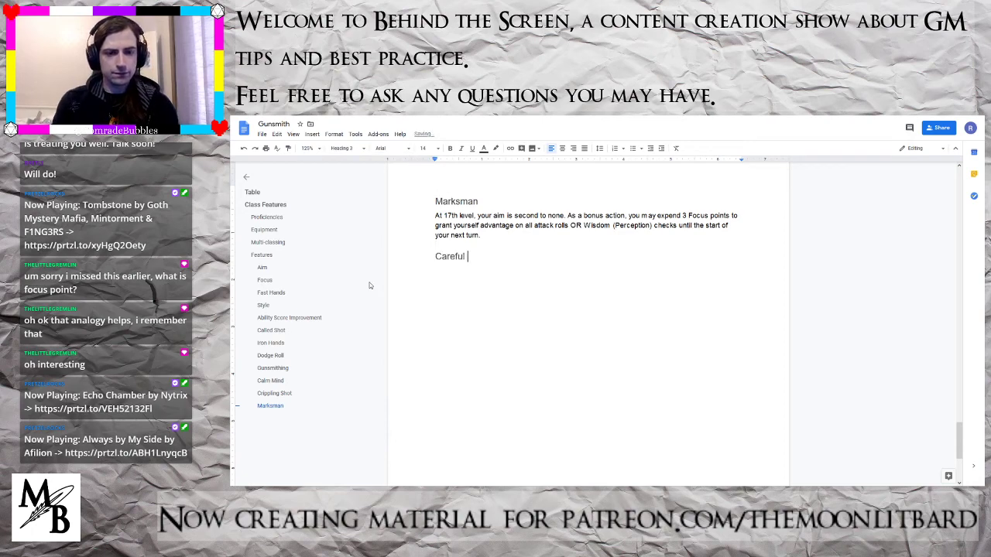
text(Aim)
key(Return)
- Under Careful Aim, write "At 18th level, you have mastered the ability to take your time when all around you is in motion."
text(At 18th)
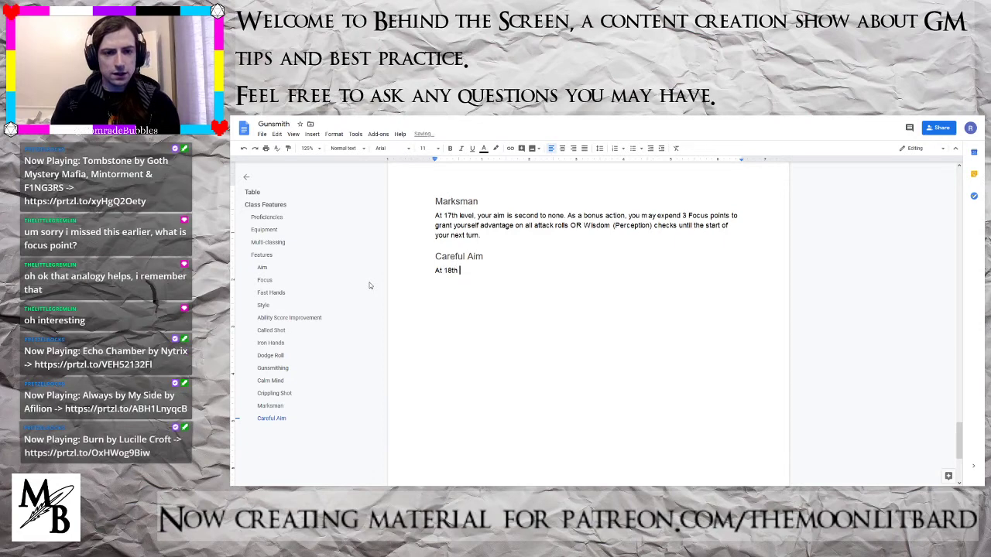
text( level)
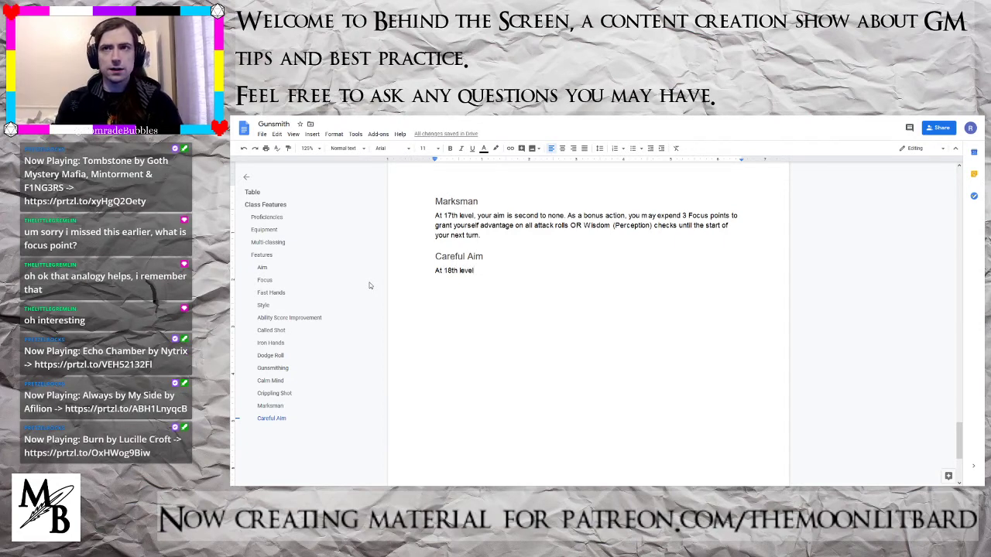
text(, your)
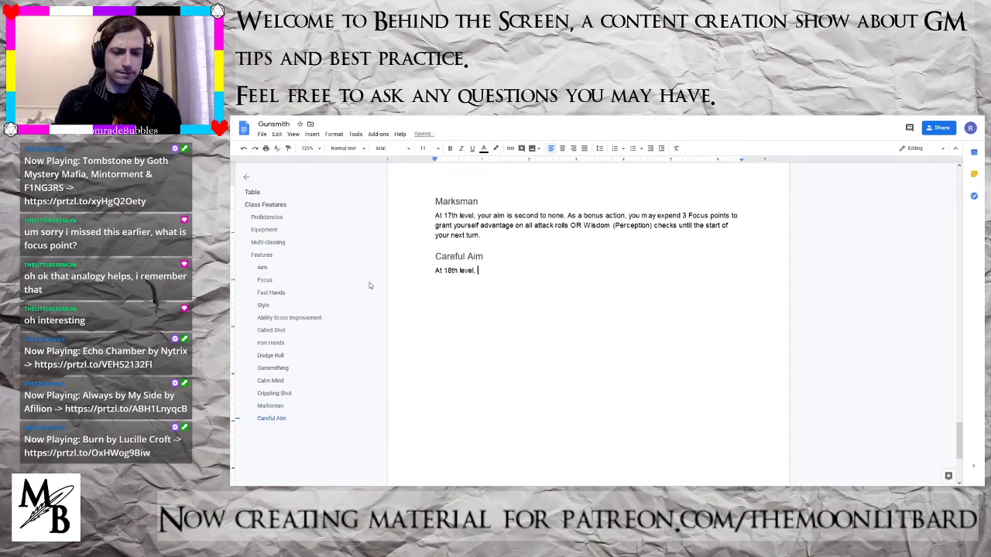
key(BackSpace)
key(BackSpace)
text(have mas)
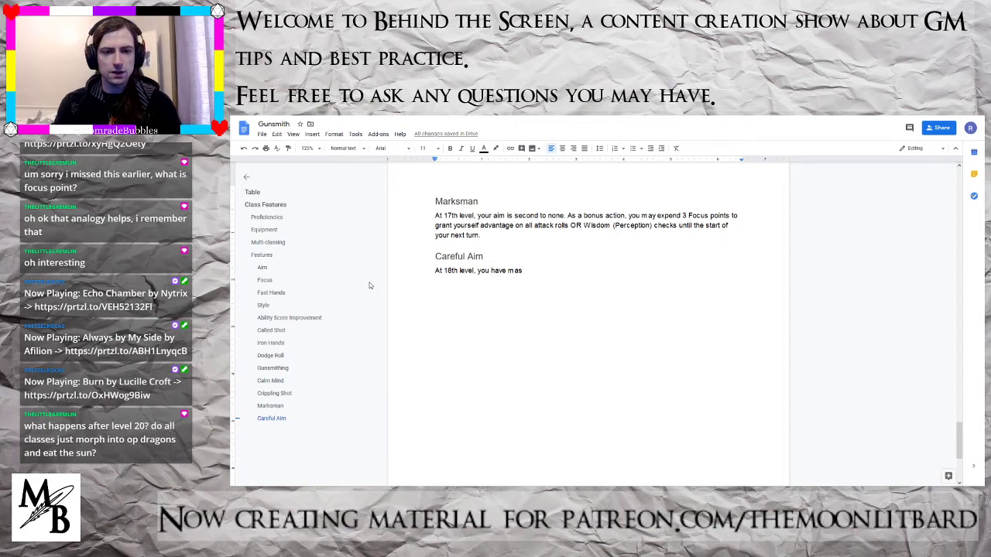
text(tered )
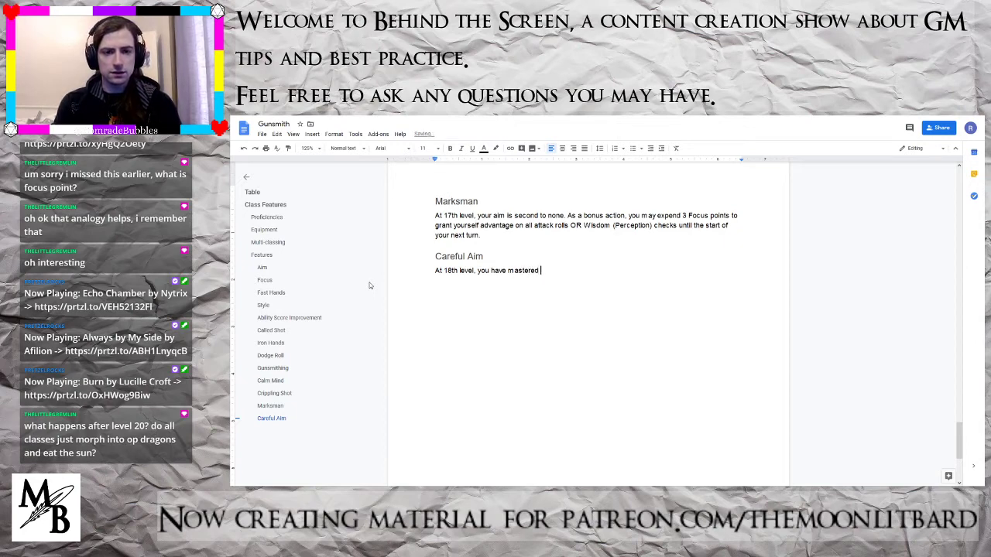
text(the )
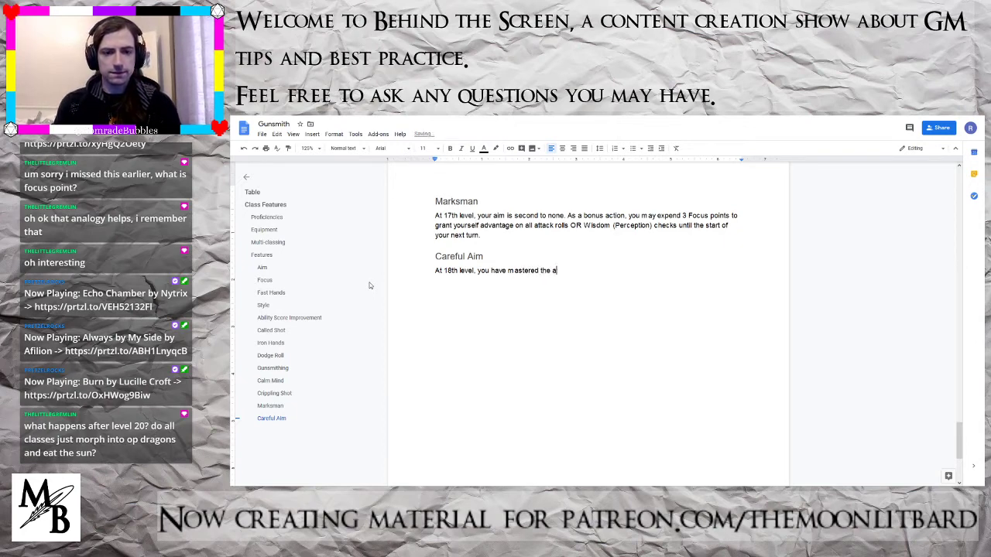
text(ability)
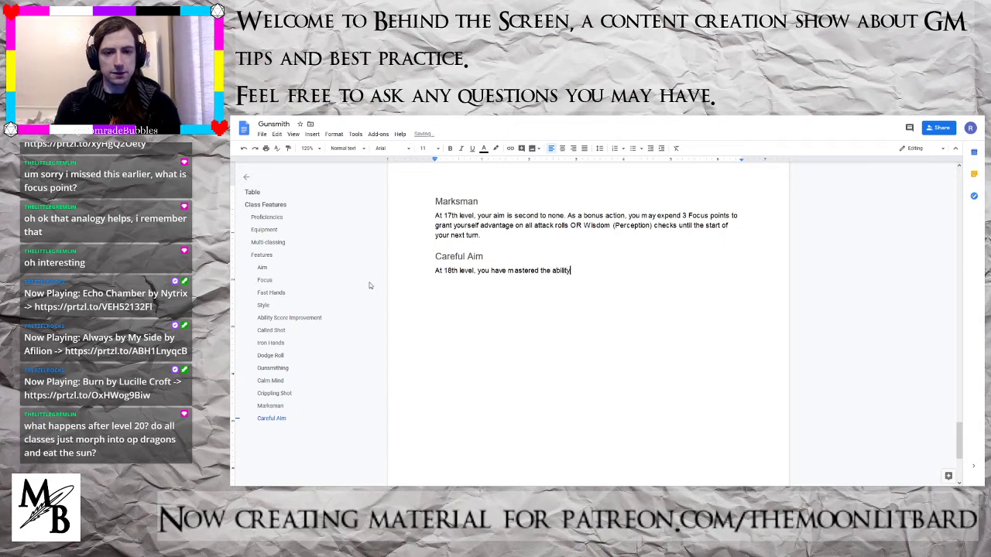
text( to tae)
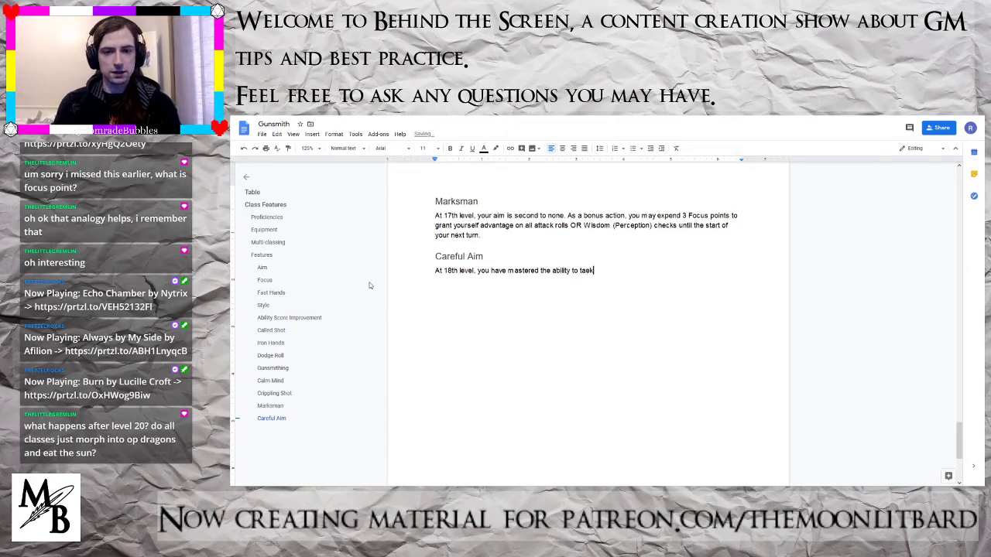
key(BackSpace)
text(ke yo)
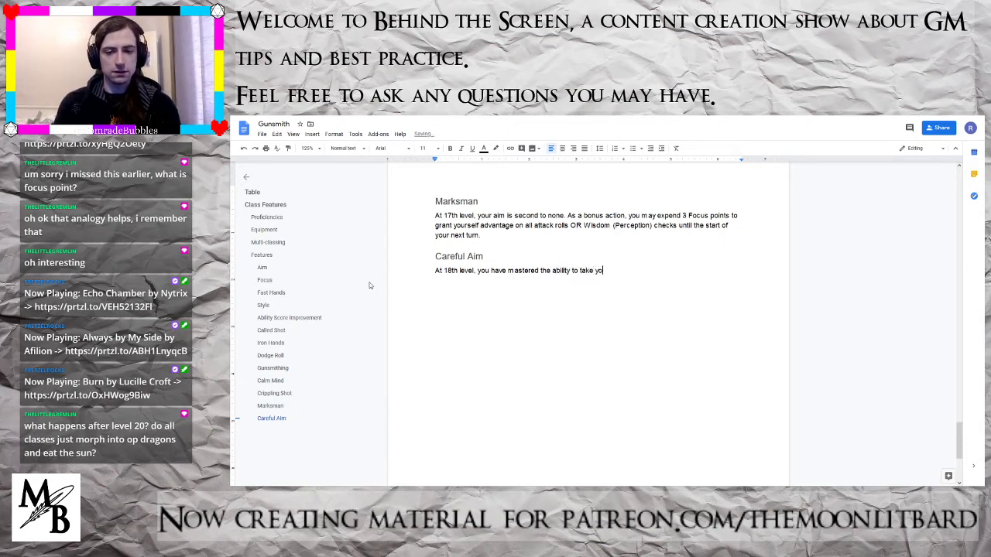
text(ur time when all)
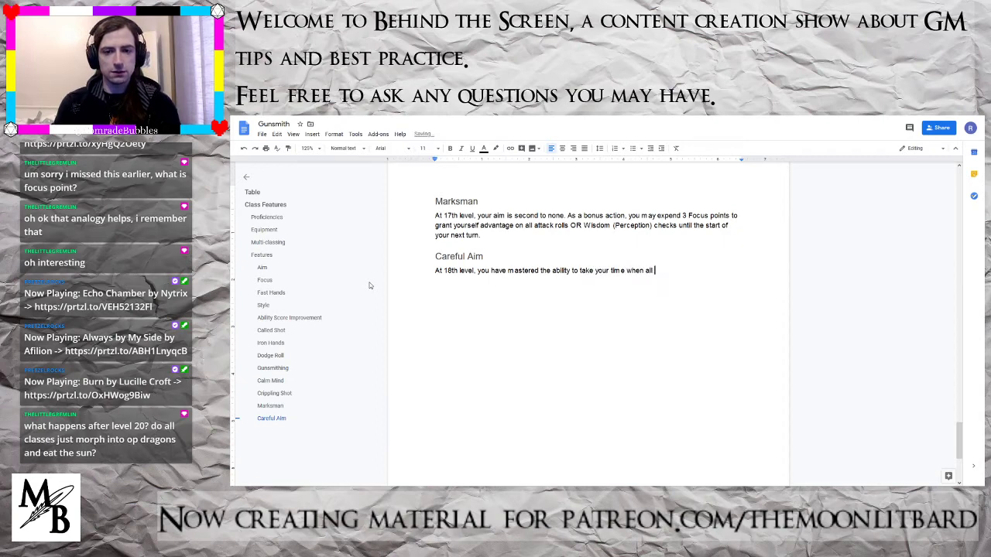
text( around you is )
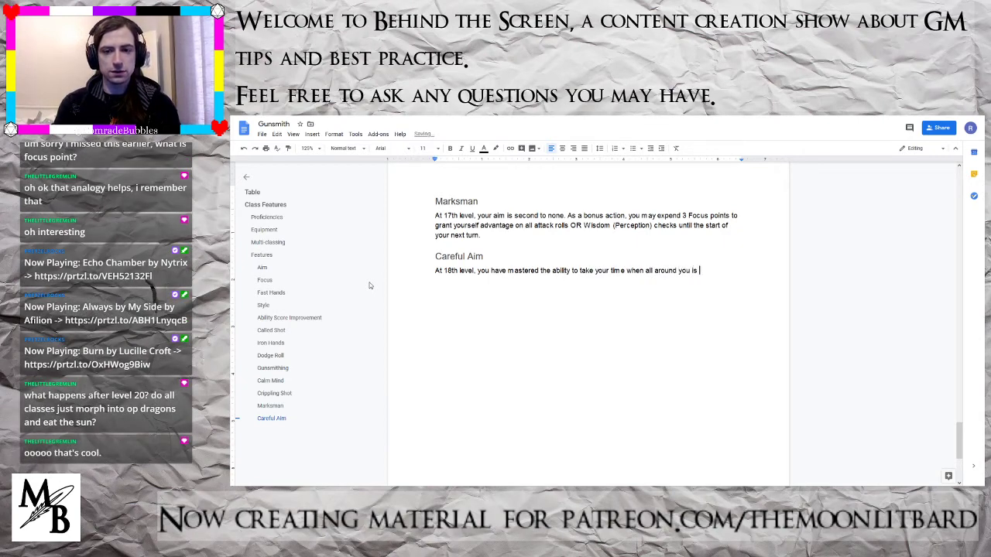
text(in motion. )
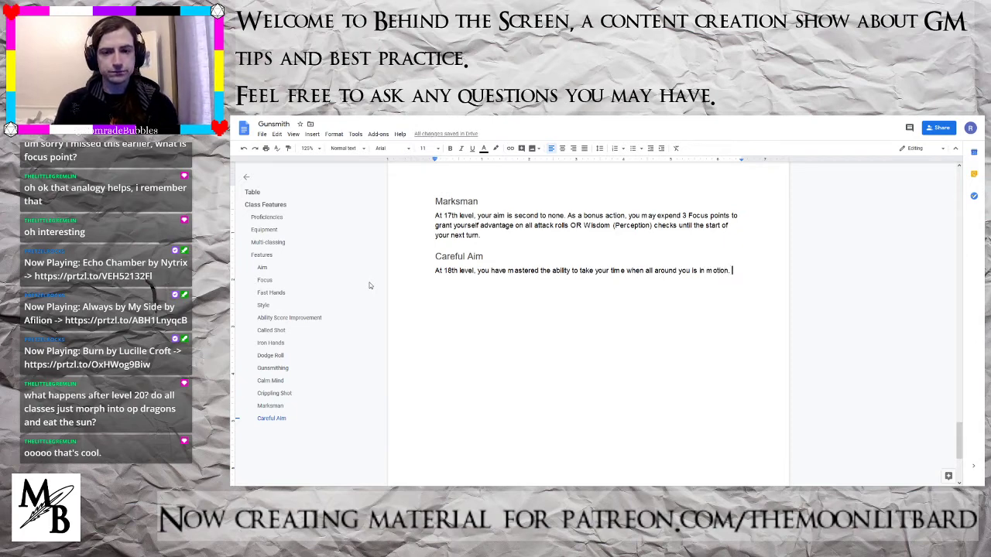
text(If)
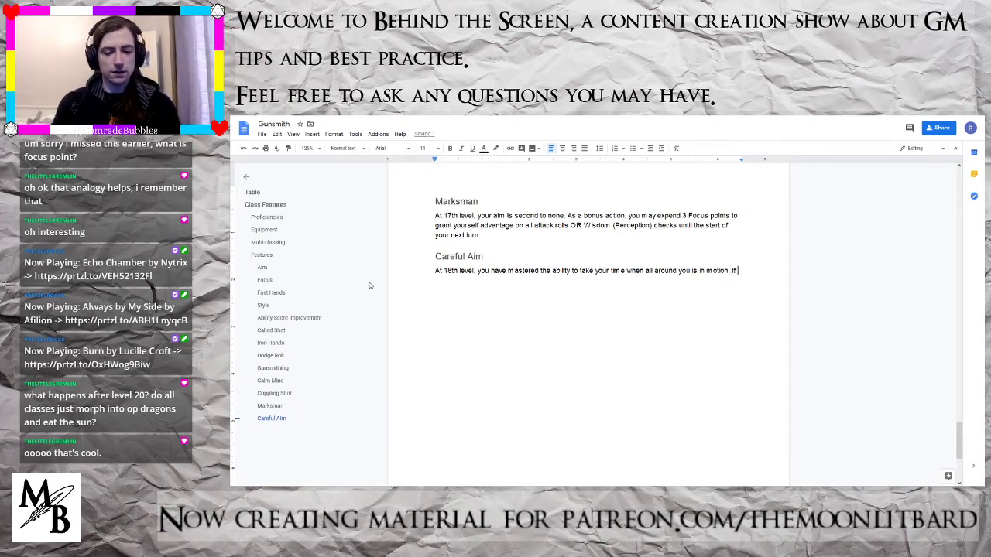
text( you do not )
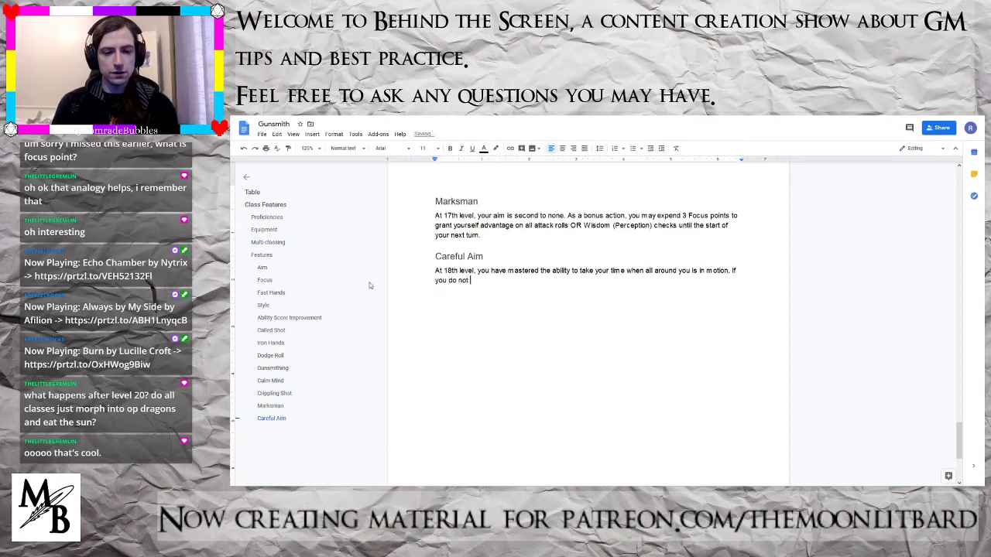
text(move)
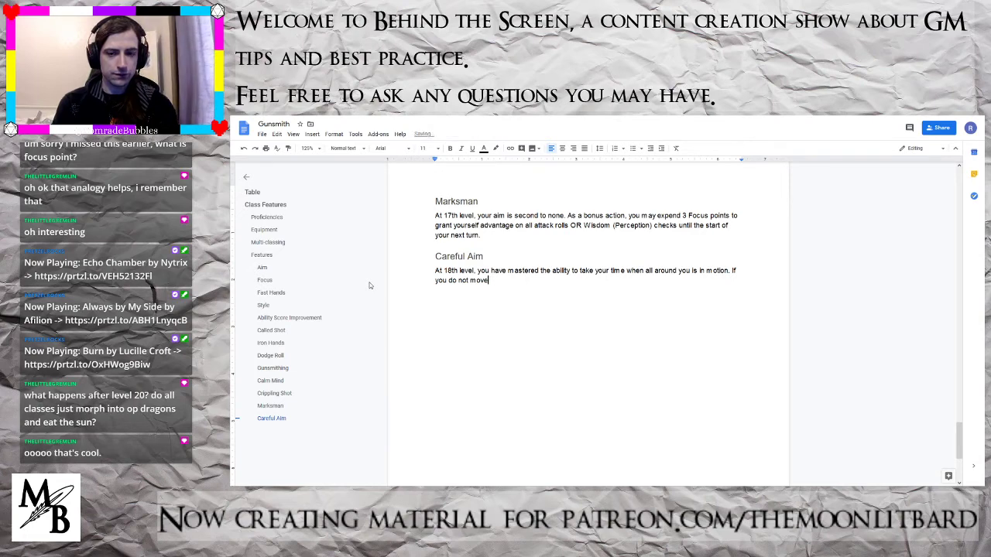
key(BackSpace)
key(BackSpace)
key(BackSpace)
key(BackSpace)
key(BackSpace)
key(BackSpace)
key(BackSpace)
key(BackSpace)
key(BackSpace)
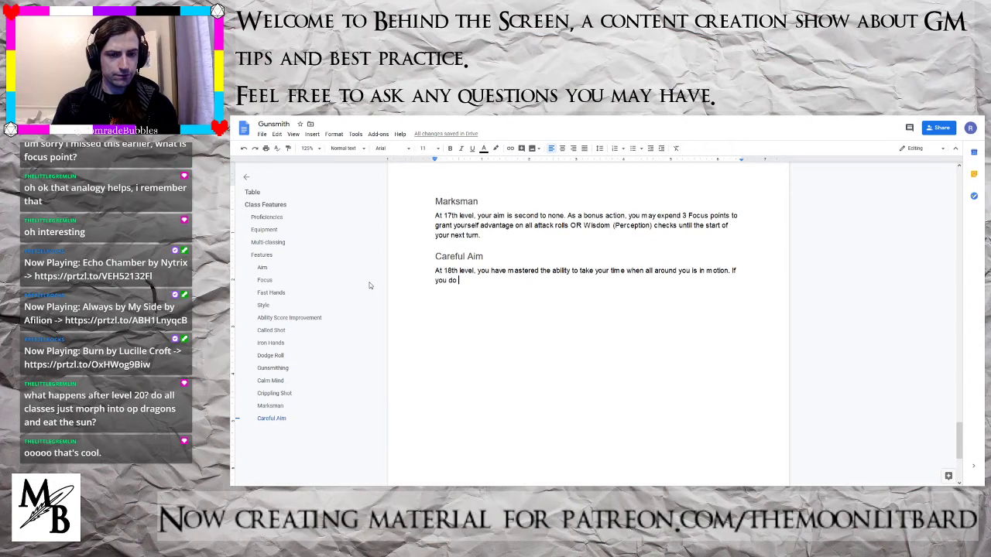
text(move f)
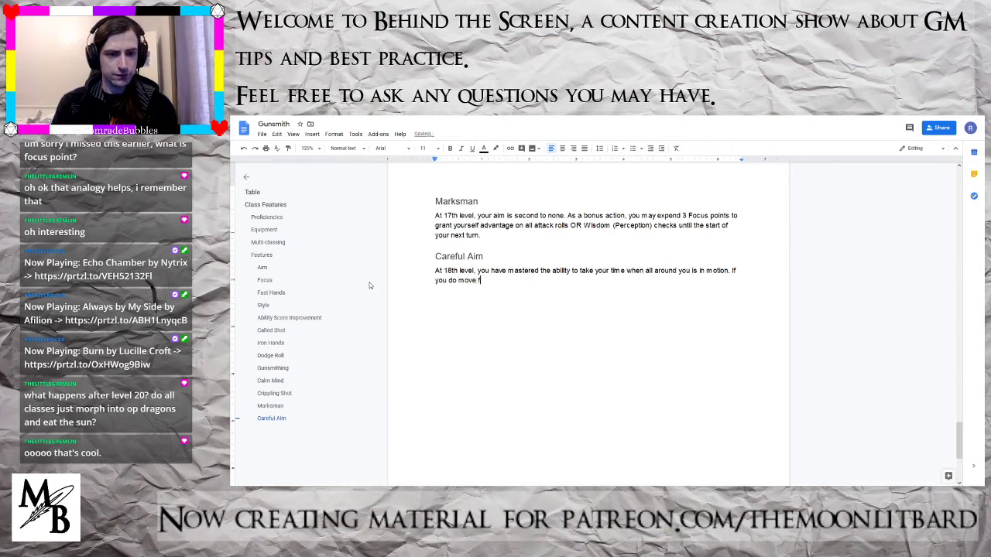
text(or entire)
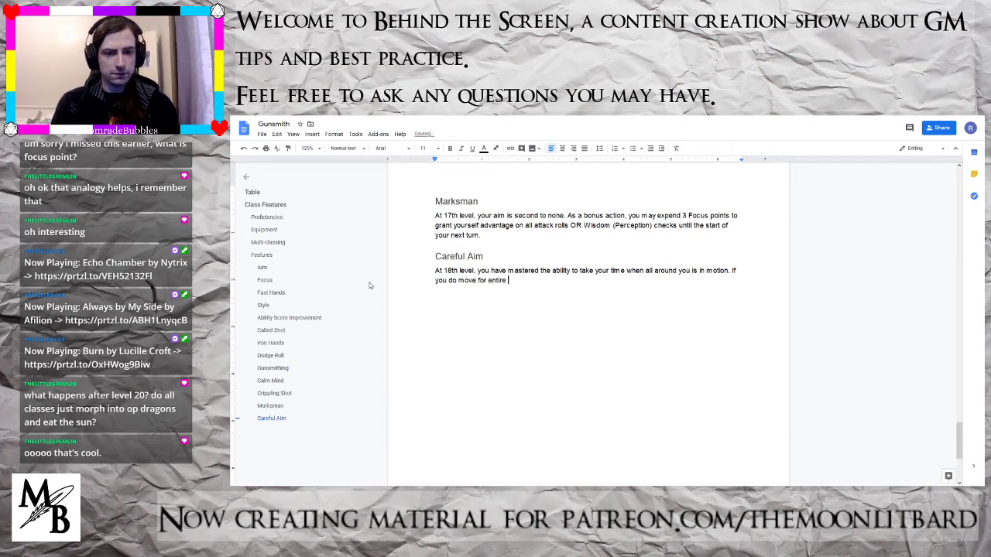
key(BackSpace)
key(BackSpace)
key(BackSpace)
key(BackSpace)
key(BackSpace)
key(BackSpace)
key(BackSpace)
key(BackSpace)
key(BackSpace)
key(BackSpace)
key(BackSpace)
key(BackSpace)
key(BackSpace)
key(BackSpace)
key(BackSpace)
key(BackSpace)
key(BackSpace)
key(BackSpace)
key(BackSpace)
key(BackSpace)
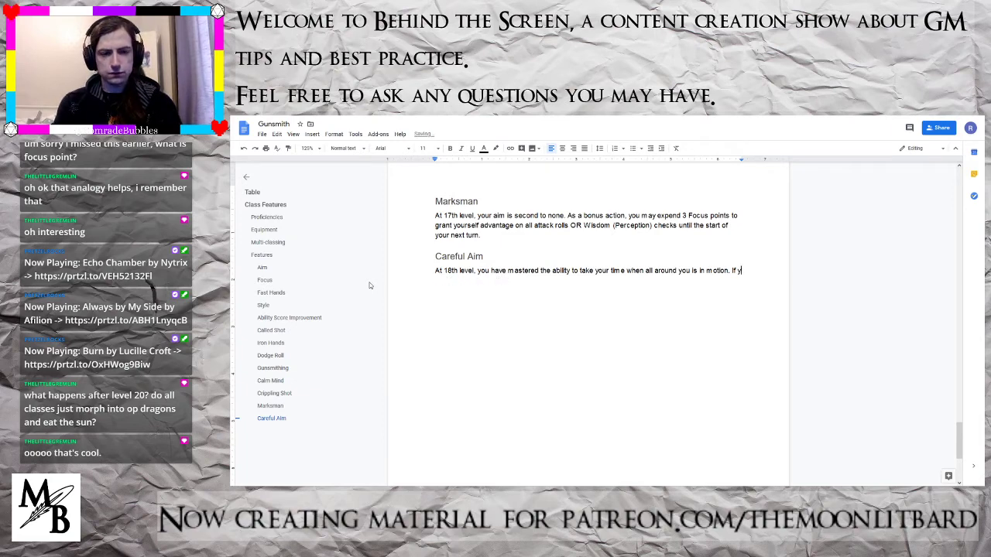
- Continue the Careful Aim description with "At the start of your turn, you may expend up to 3 Focus points" in place of the started "If y"
text(At the st)
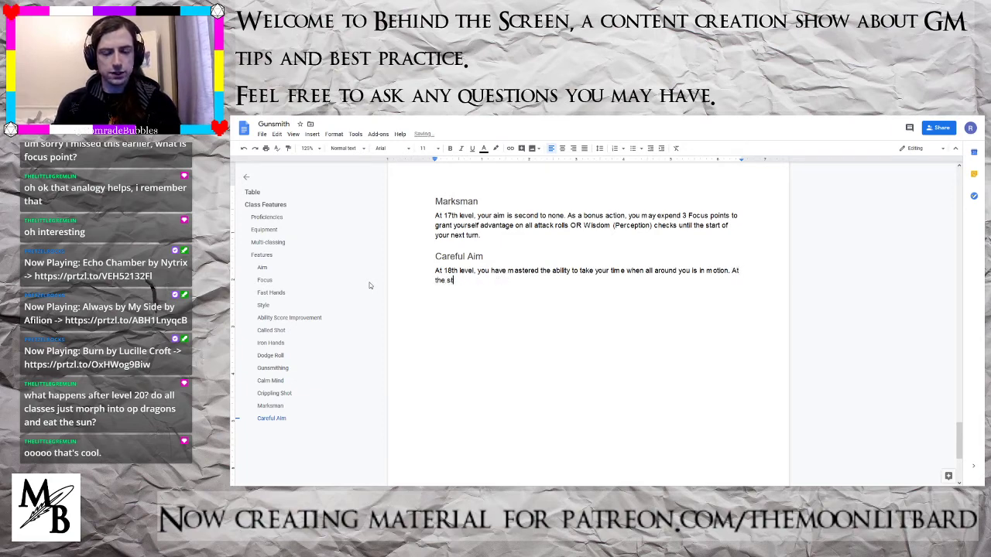
text(art of yo)
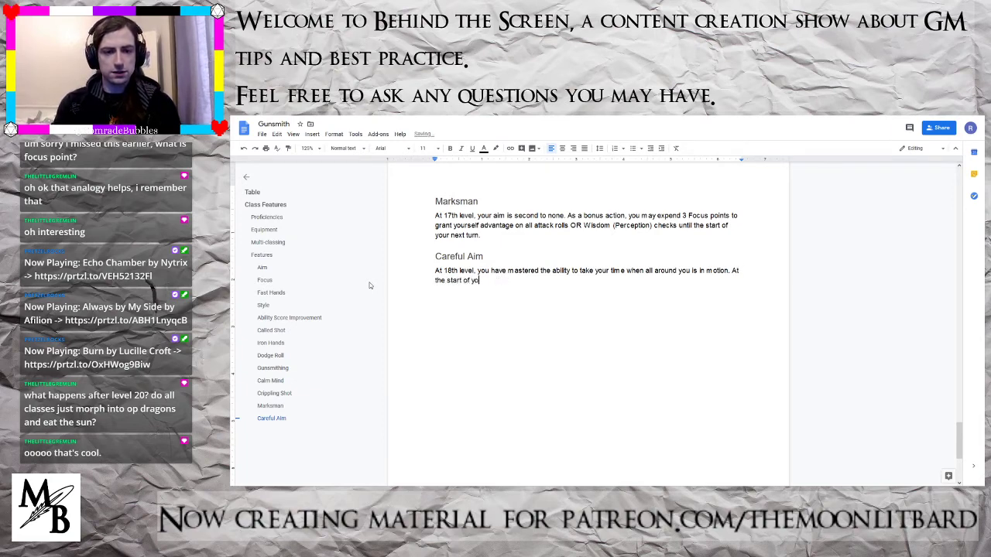
text(ur turn.)
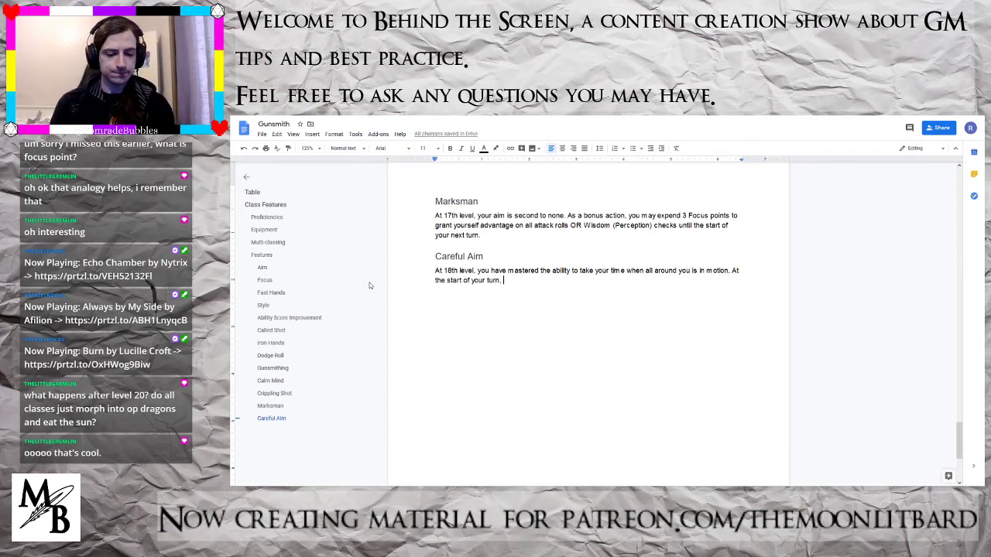
key(BackSpace)
key(BackSpace)
text(, expend)
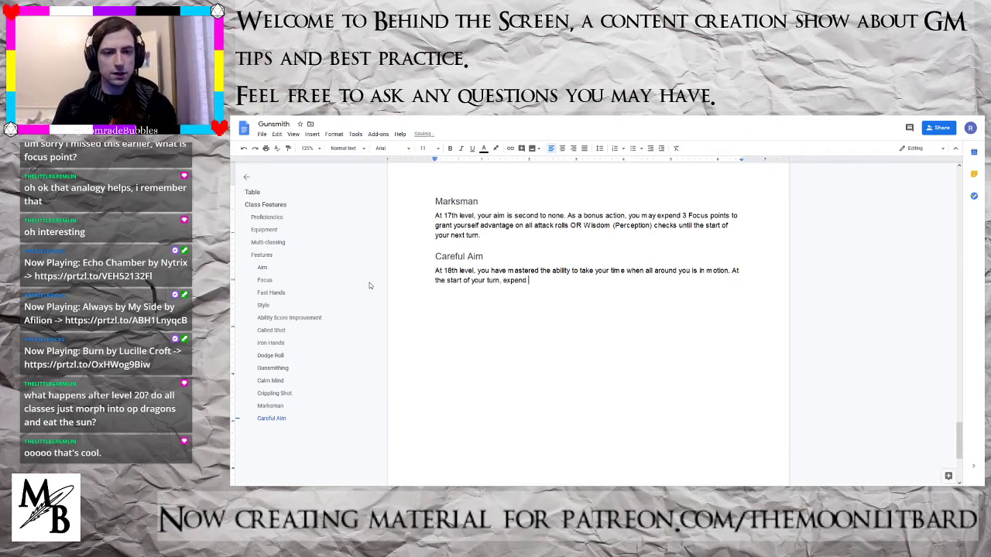
key(BackSpace)
key(BackSpace)
key(BackSpace)
key(BackSpace)
key(BackSpace)
key(BackSpace)
key(BackSpace)
text(y)
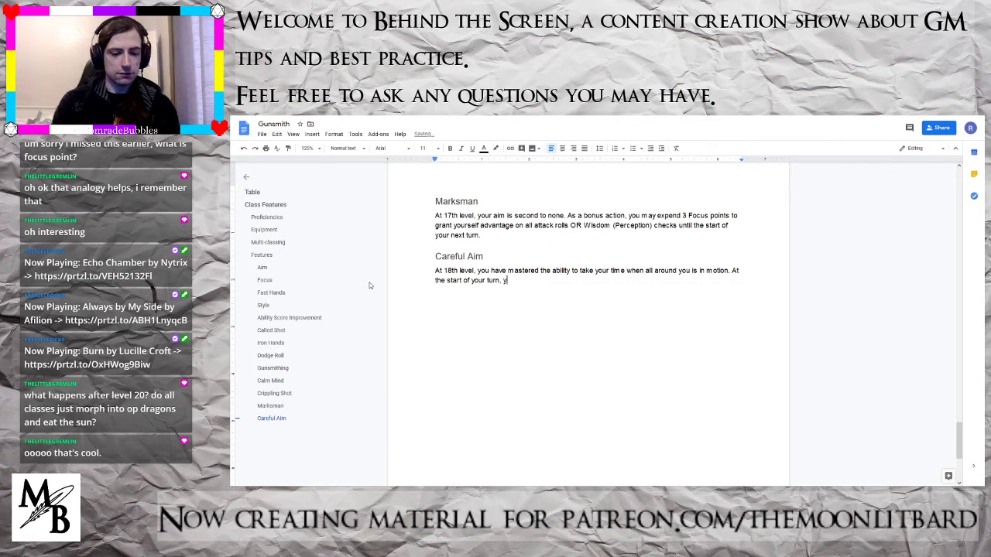
text(ouo ma)
key(BackSpace)
key(BackSpace)
key(BackSpace)
key(BackSpace)
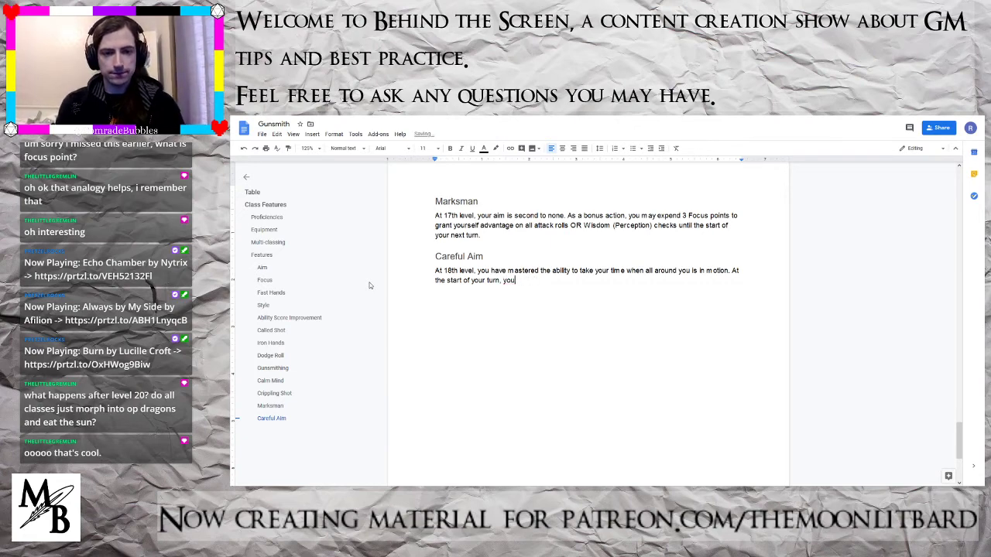
text(may expend )
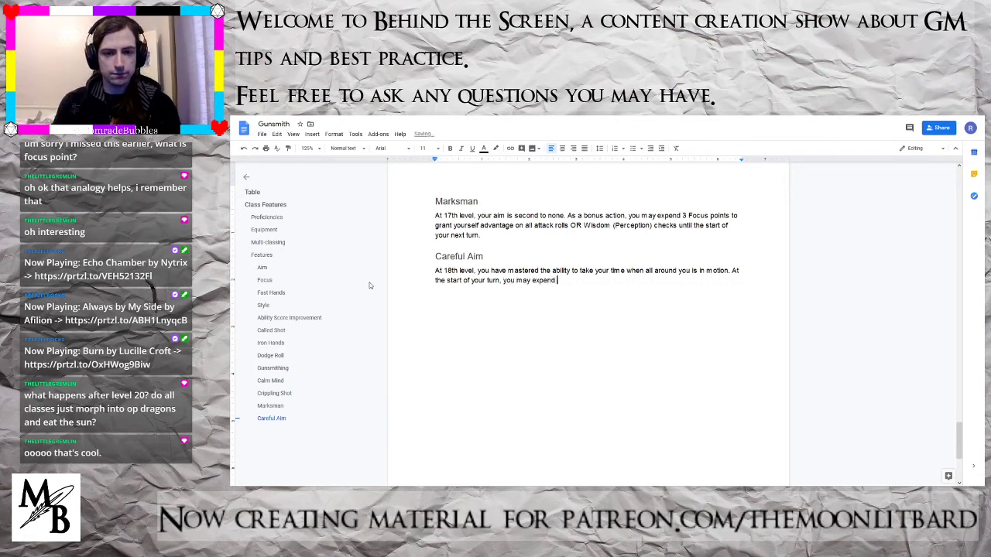
text(up to )
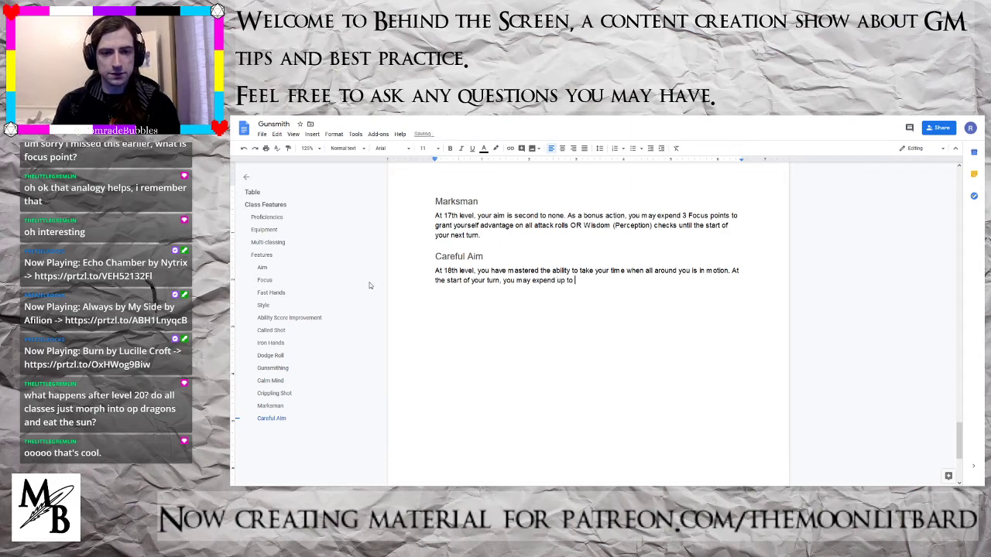
text(3 Focu)
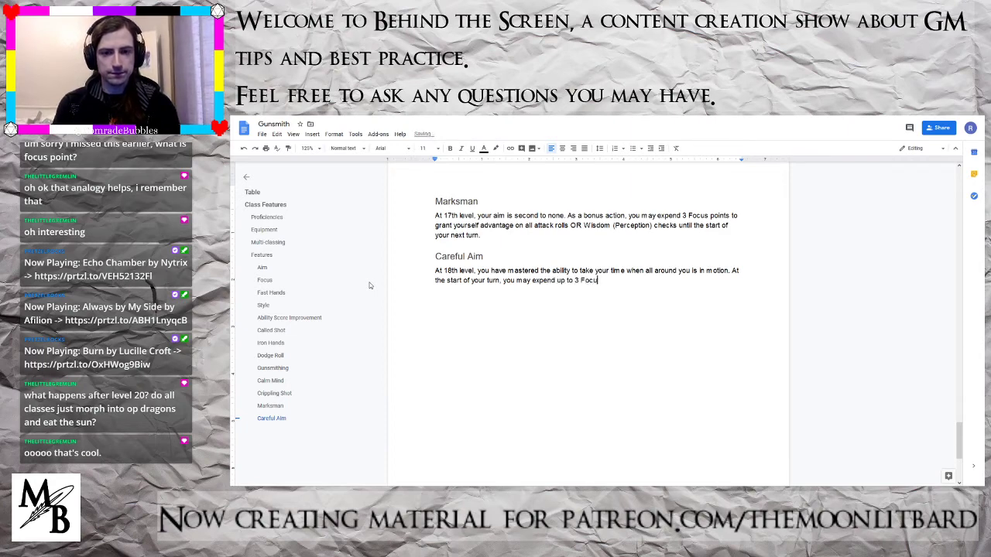
text(s points)
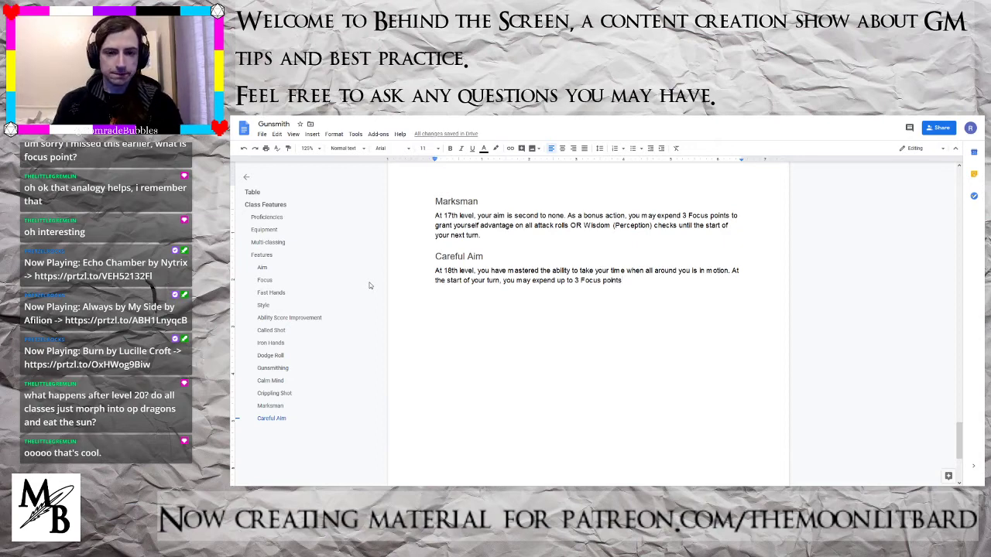
- Add "If you do this, your speed becomes 0 but the first attack roll you make" after the Focus points sentence in Careful Aim
text(. If)
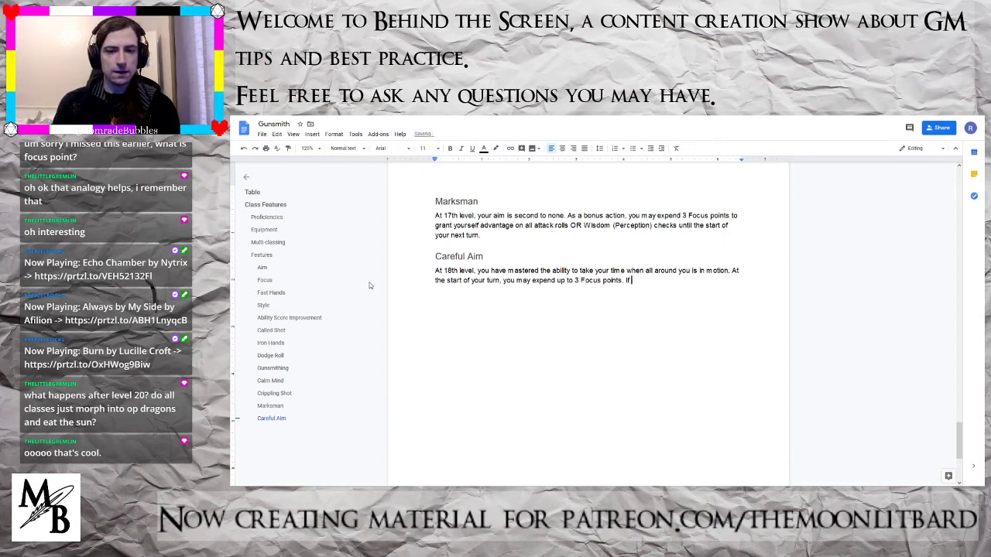
text( you do this, y)
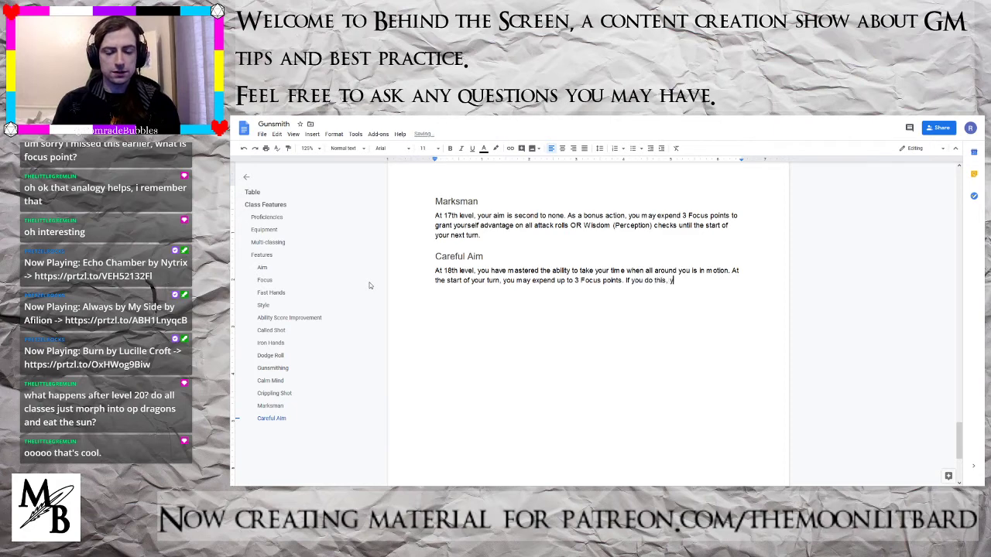
text(our speed bec)
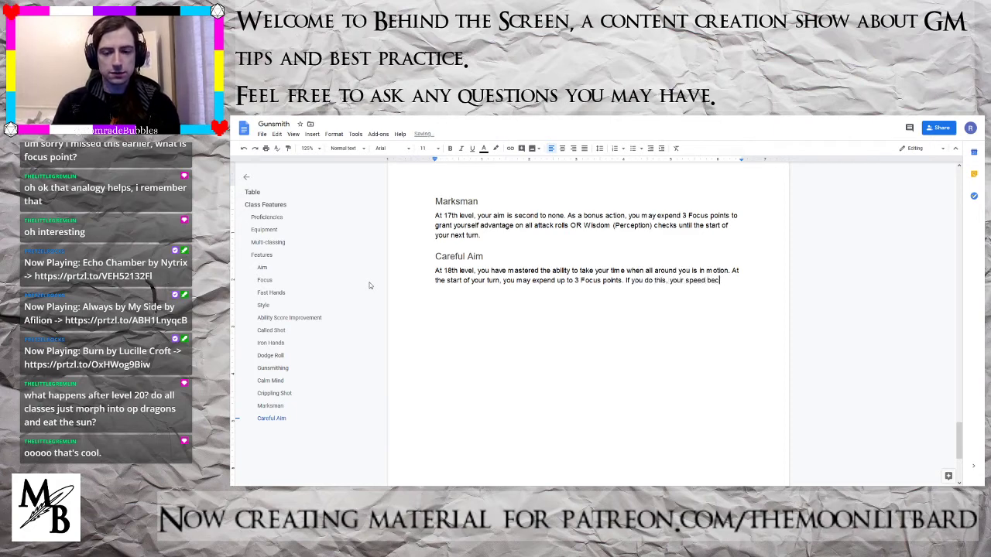
text(omes 0)
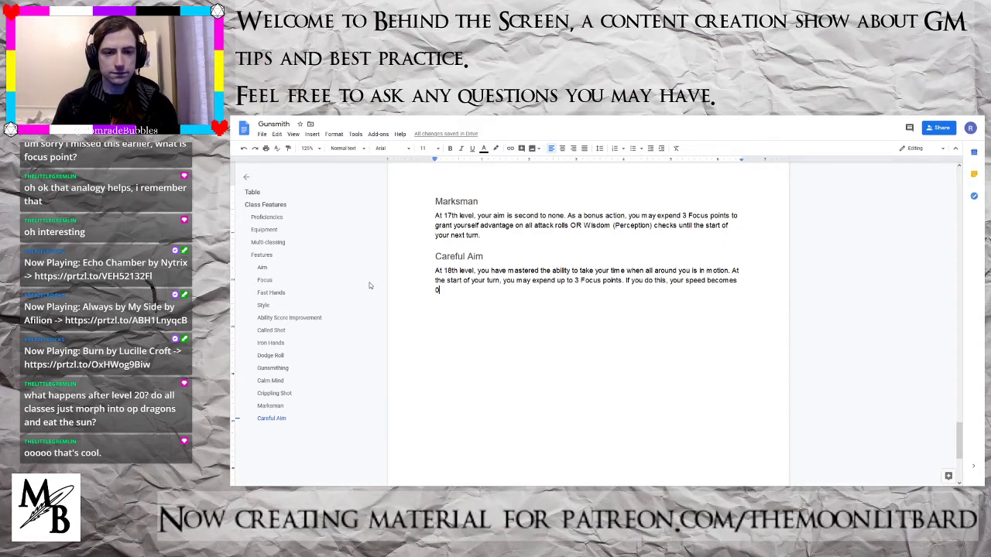
text(but the )
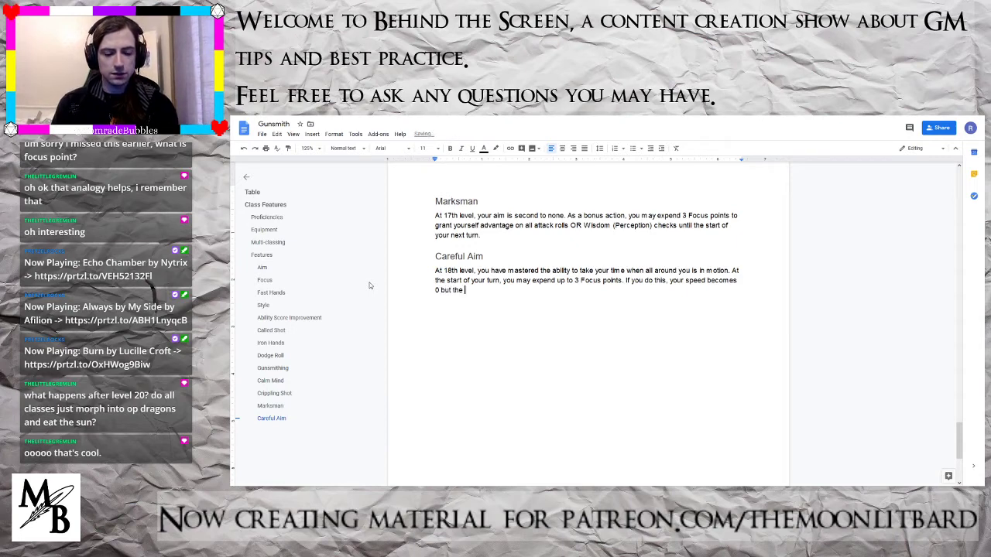
text(first attack)
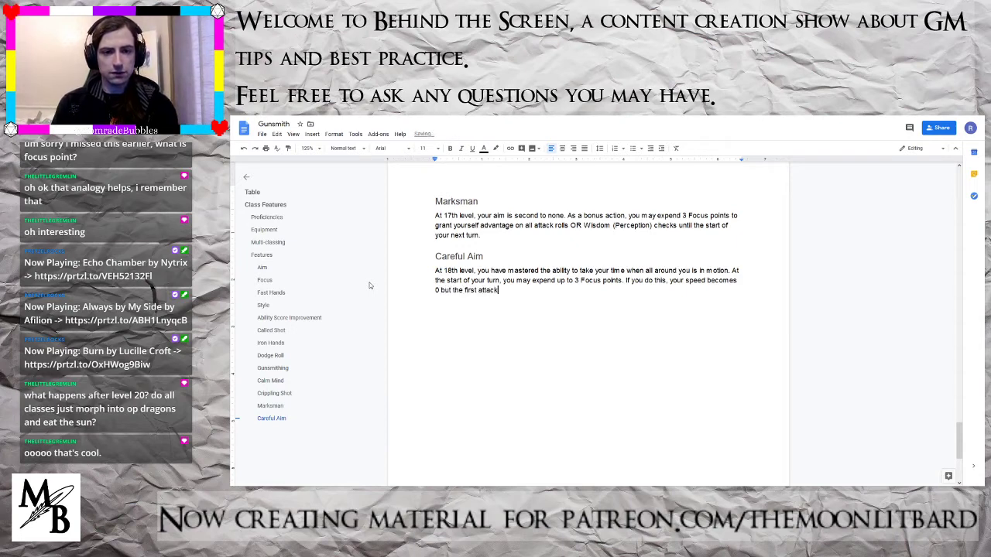
text( roll you make)
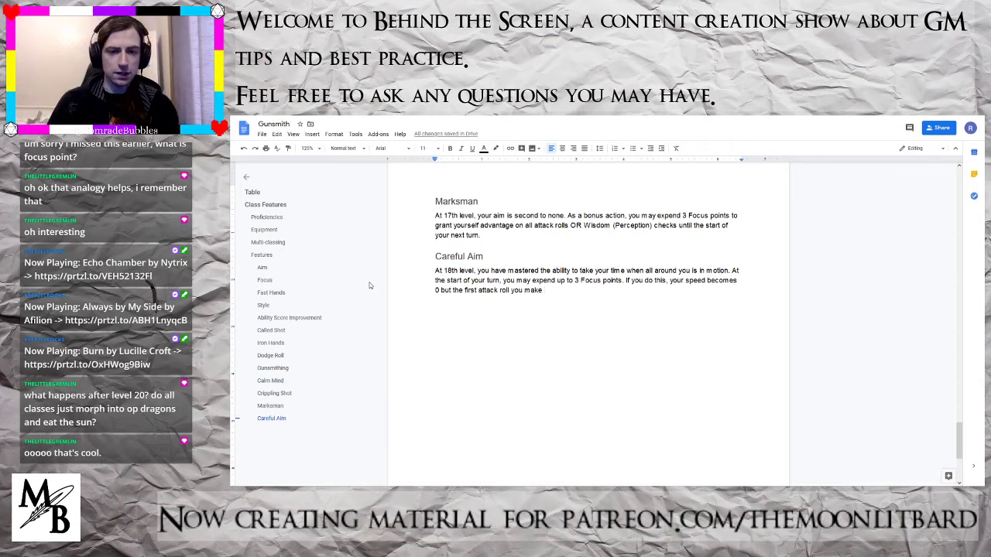
- Remove "up to" before "3 Focus points" in the Careful Aim description and return to the end of the text
drag(571, 281, 559, 281)
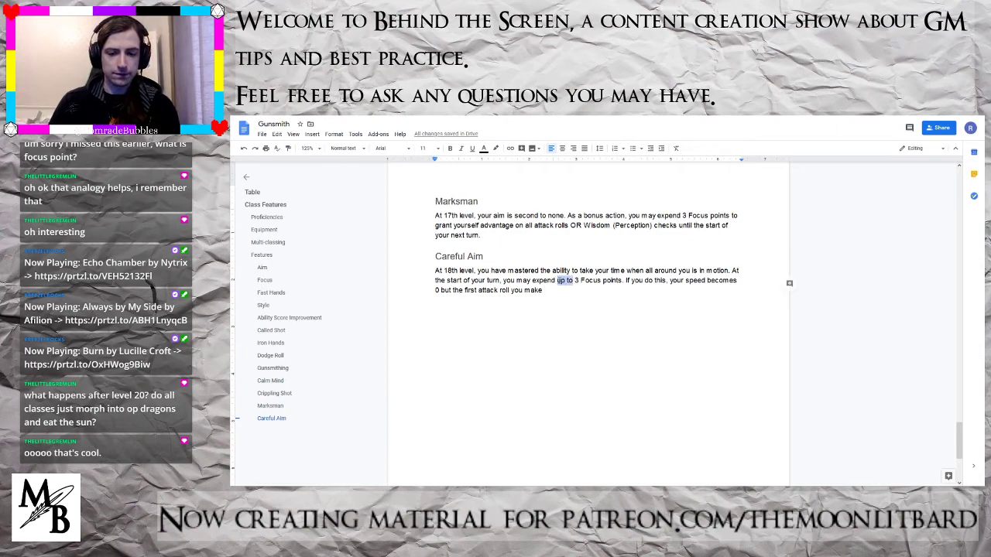
key(BackSpace)
click(550, 293)
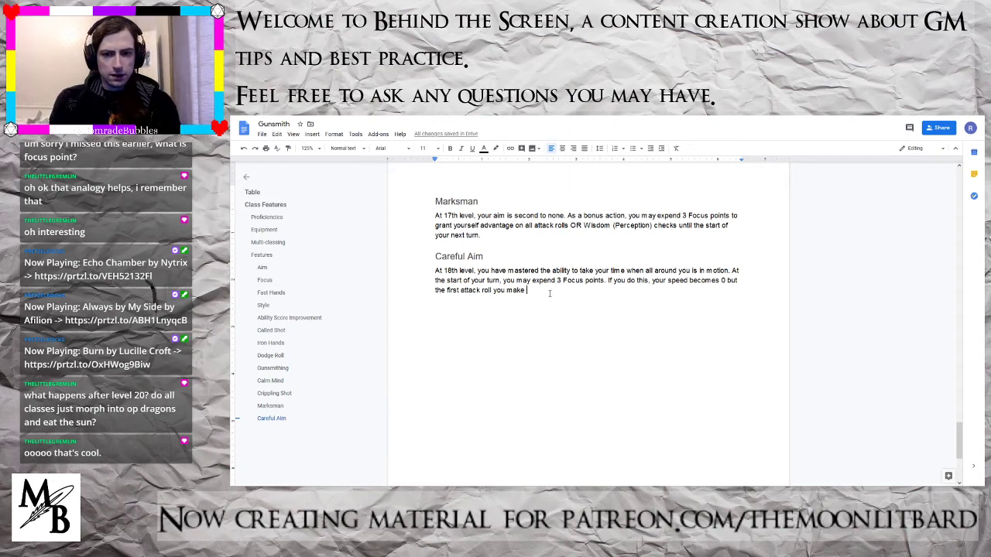
- Complete the attack roll sentence with "automatically hits and deals the maximum damage possible on the weapon damage die"
key(BackSpace)
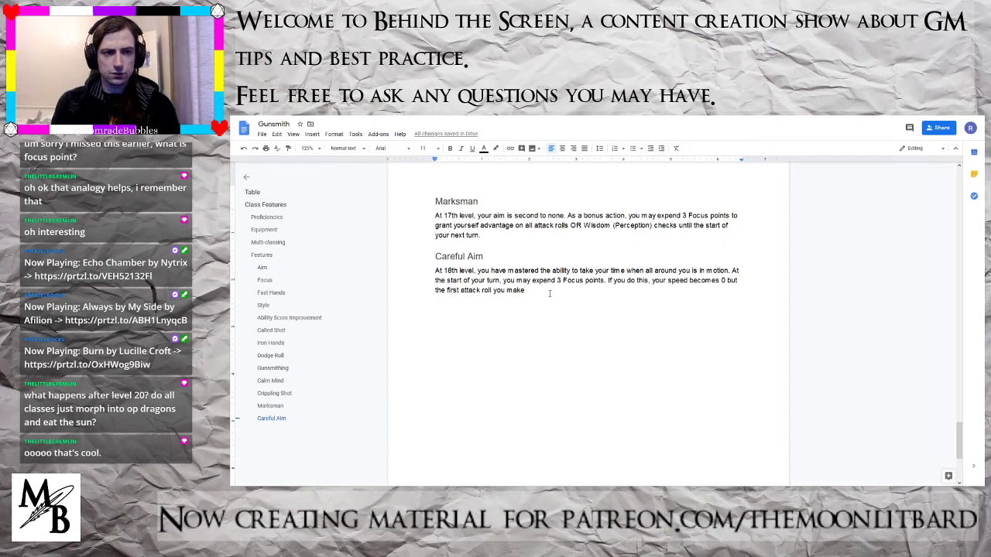
text(aut)
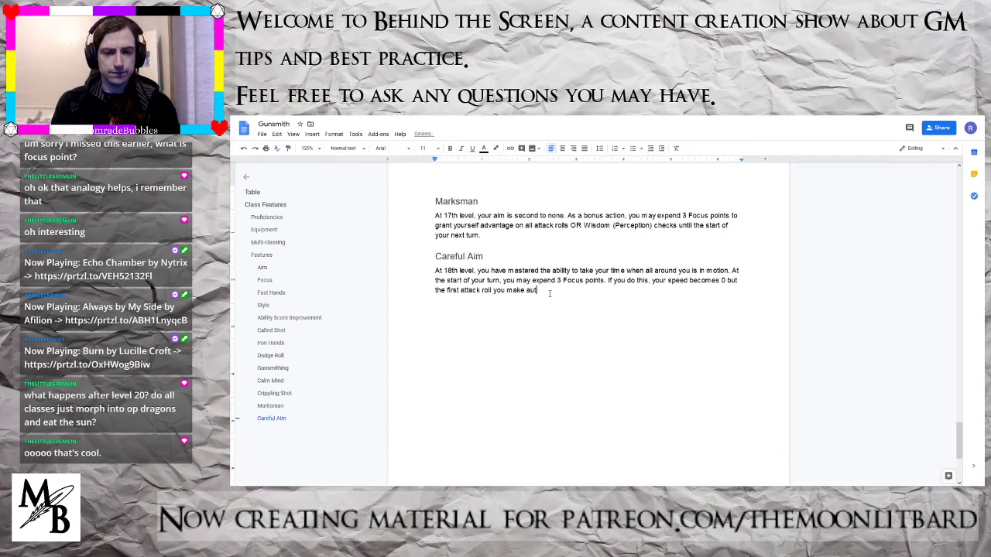
text(omaticall)
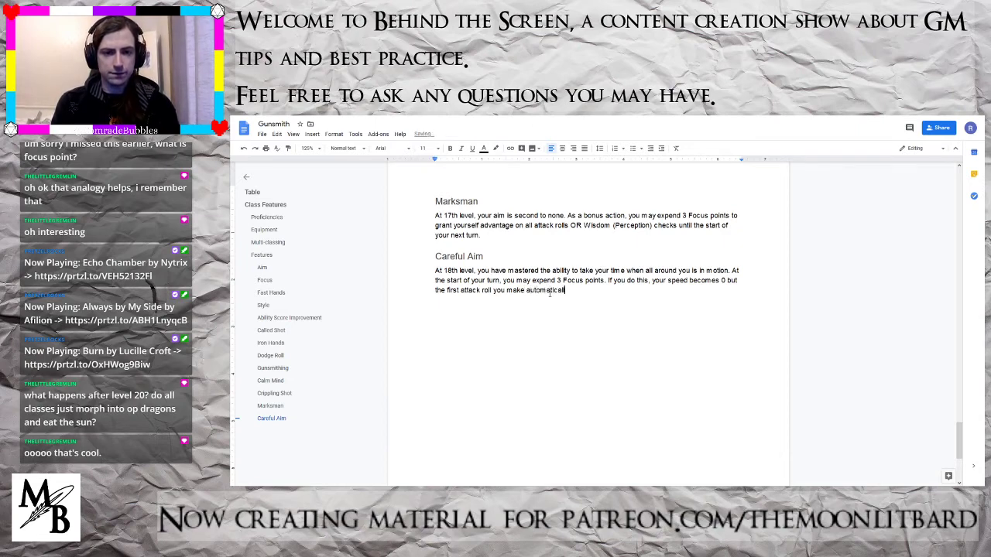
text(y hits and )
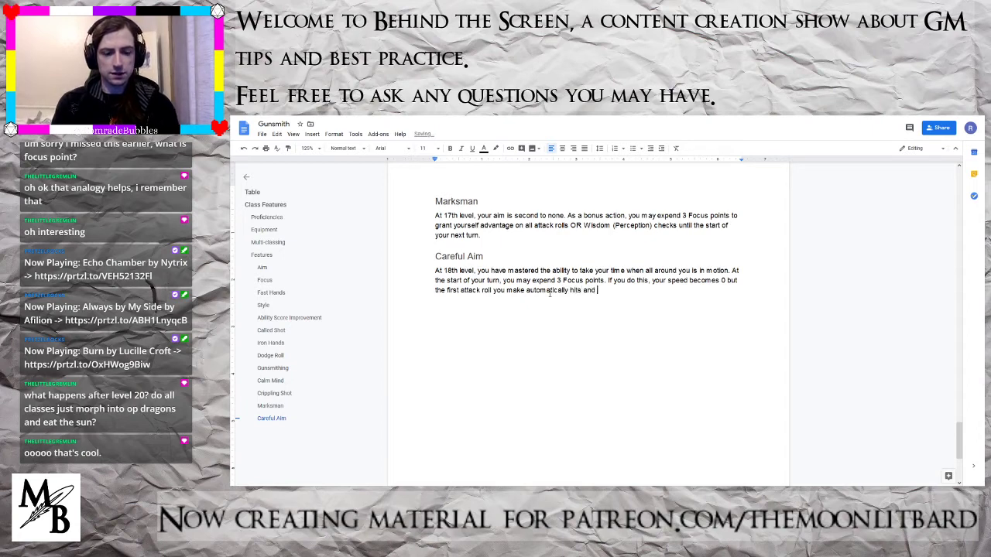
text(deals the)
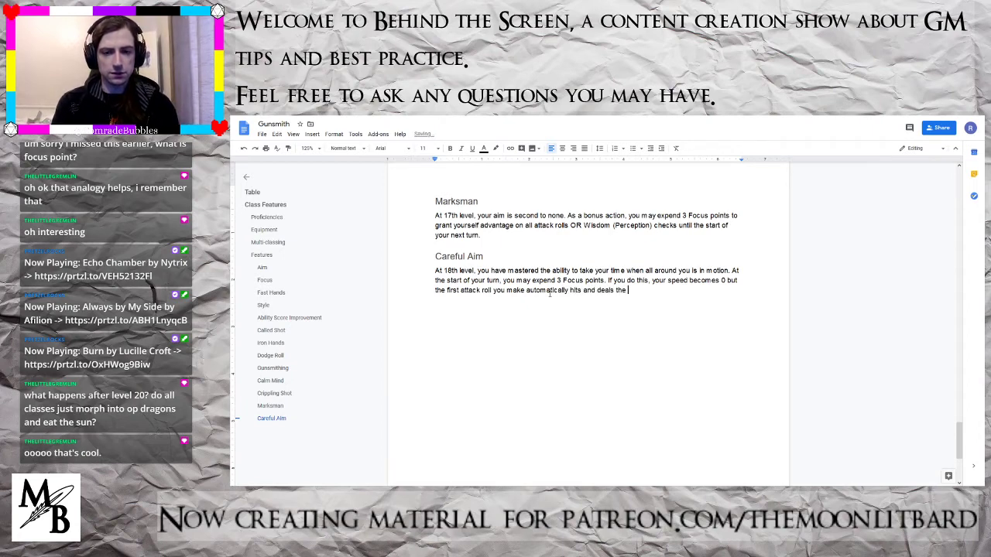
text(maximum )
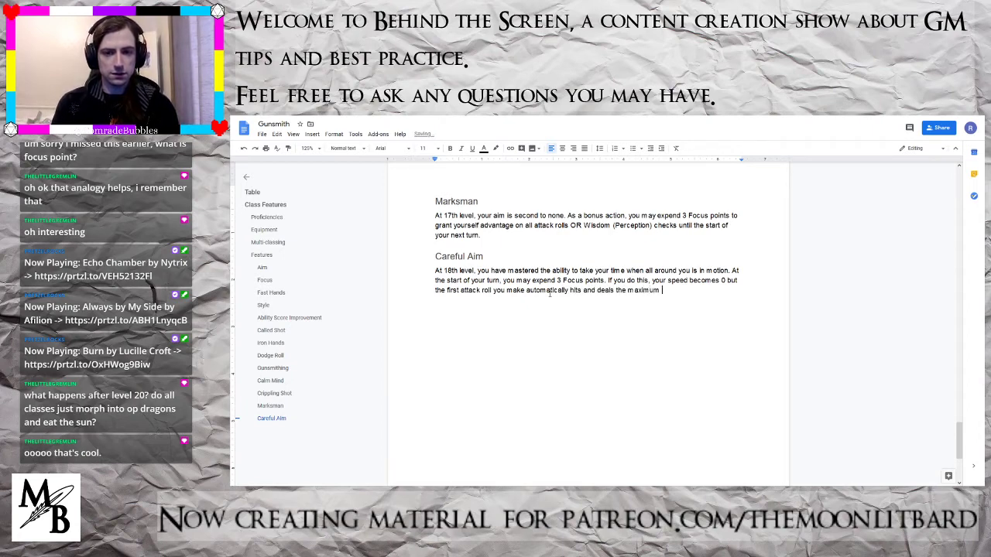
text(dama)
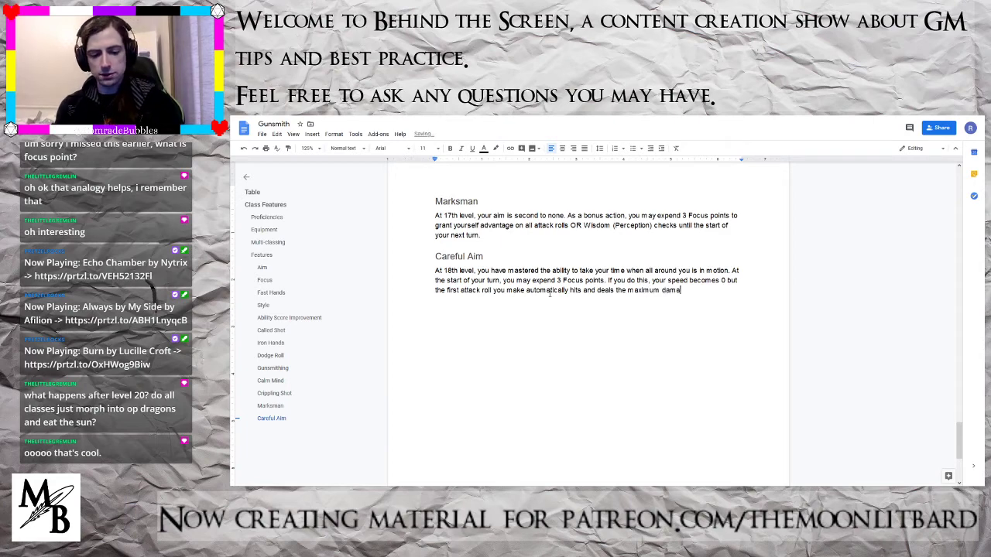
text(ge possible )
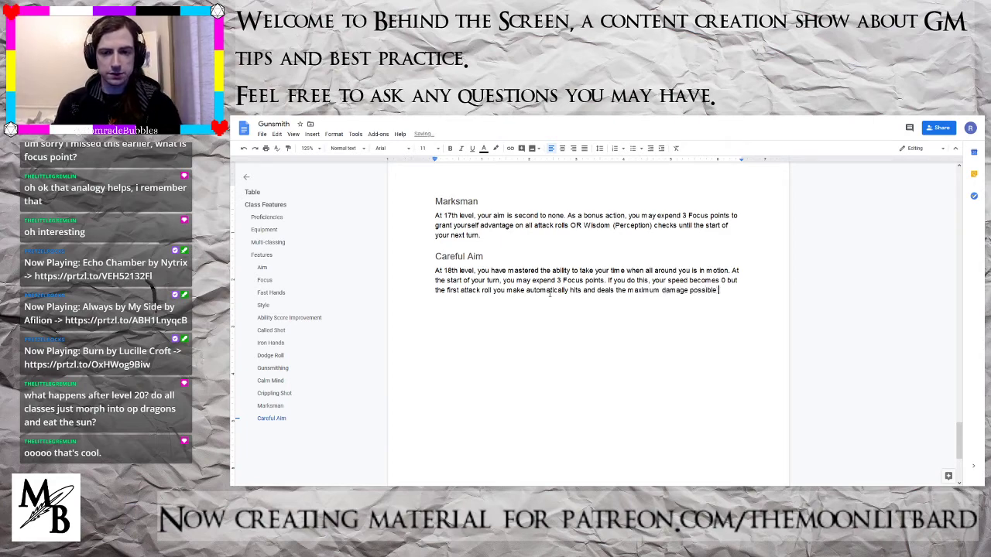
text(on the weapon)
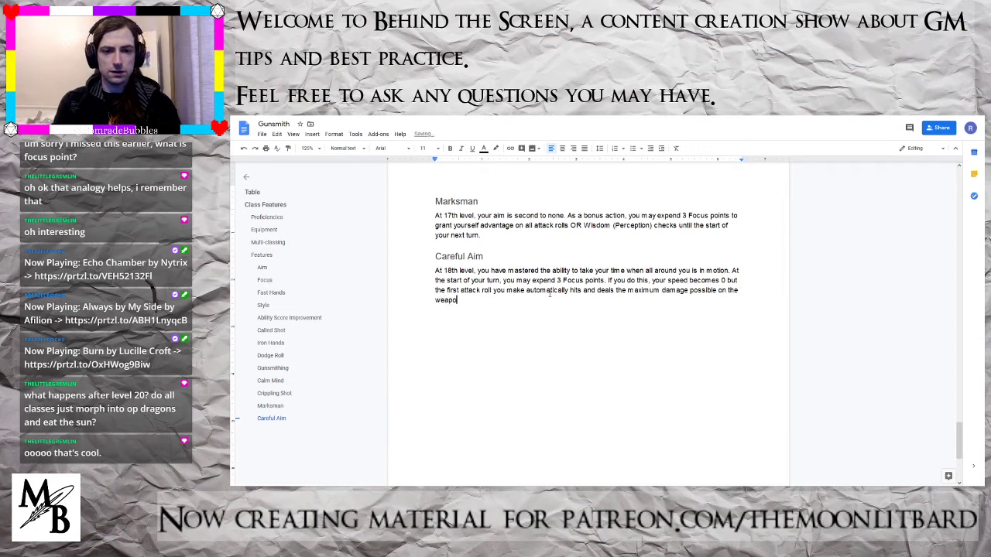
text( dam)
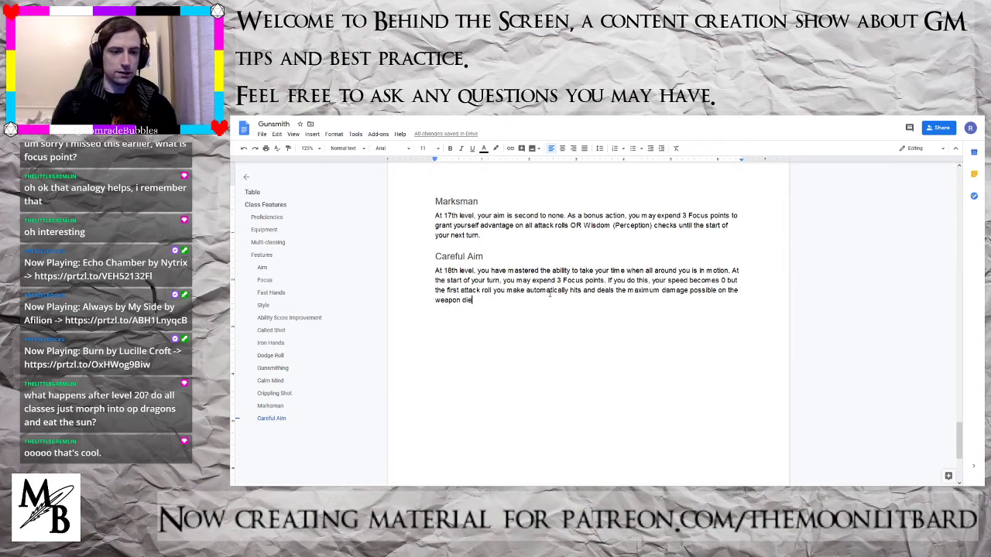
text(age die)
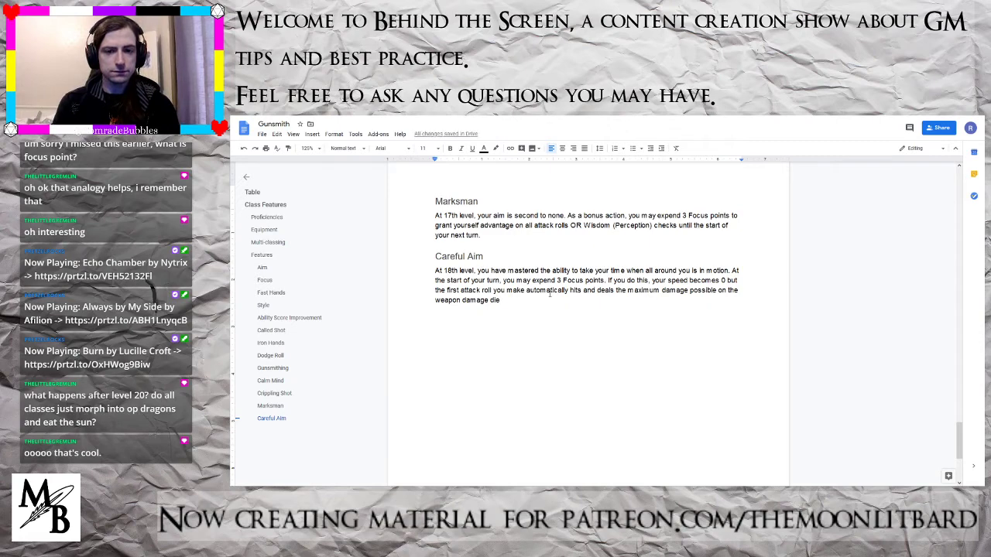
- End the damage die sentence in Careful Aim and add "This feature does not affect other features like Sneak Attack."
text(. This )
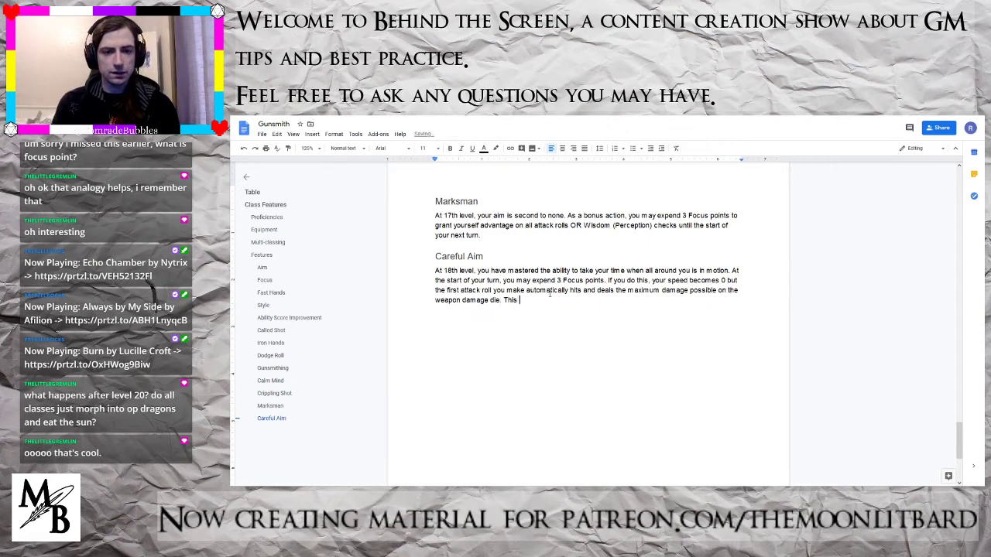
text(feature do)
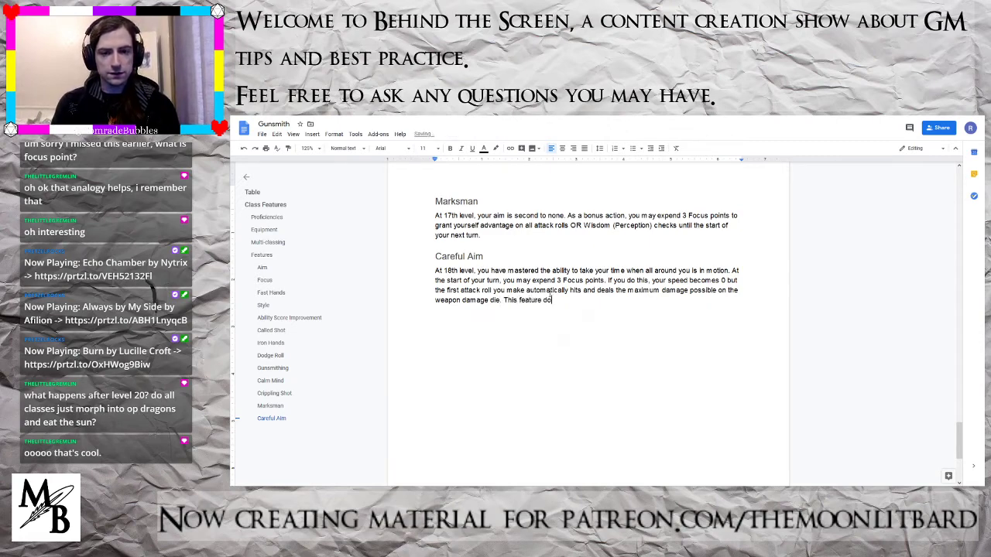
text(es not a)
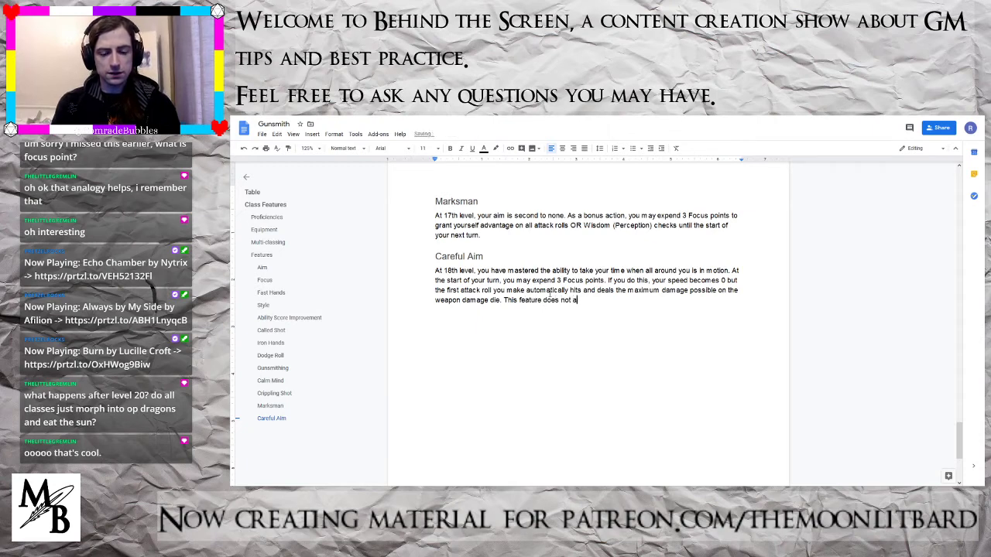
text(ffect )
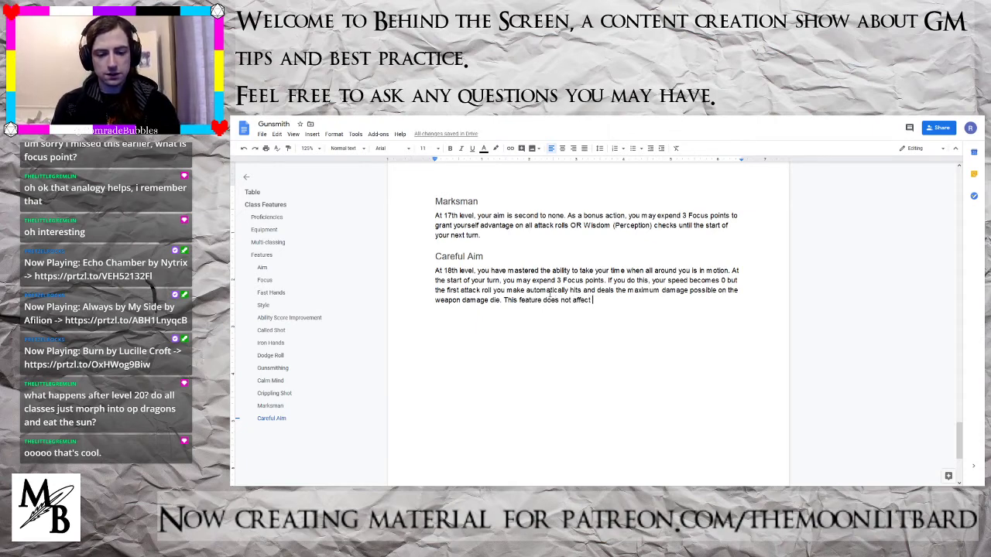
text(other feat)
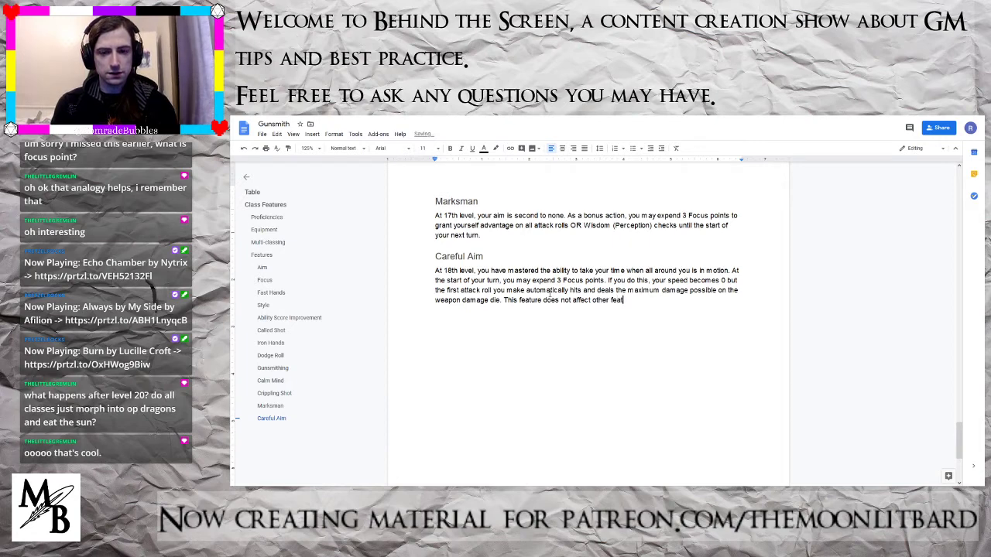
text(ures like Sne)
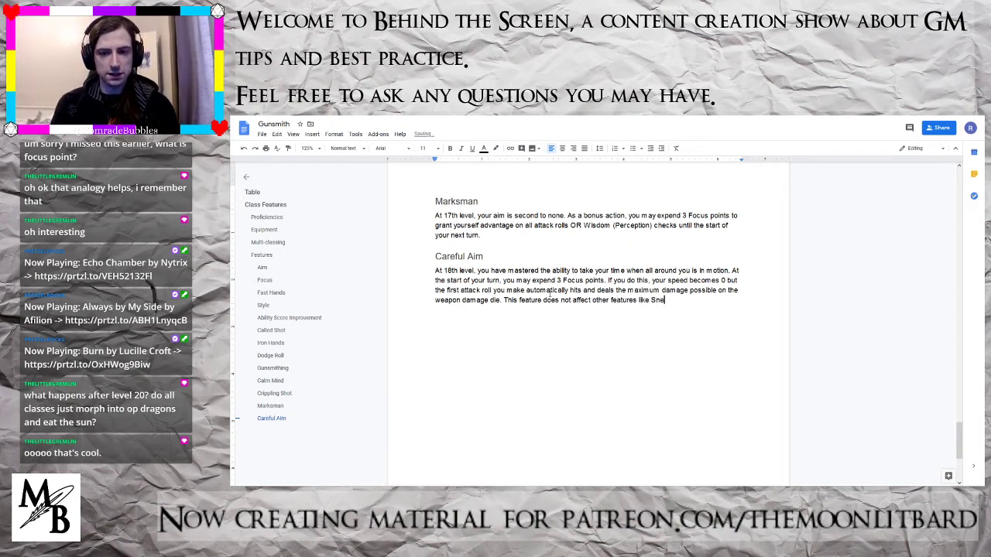
text(ak Attack)
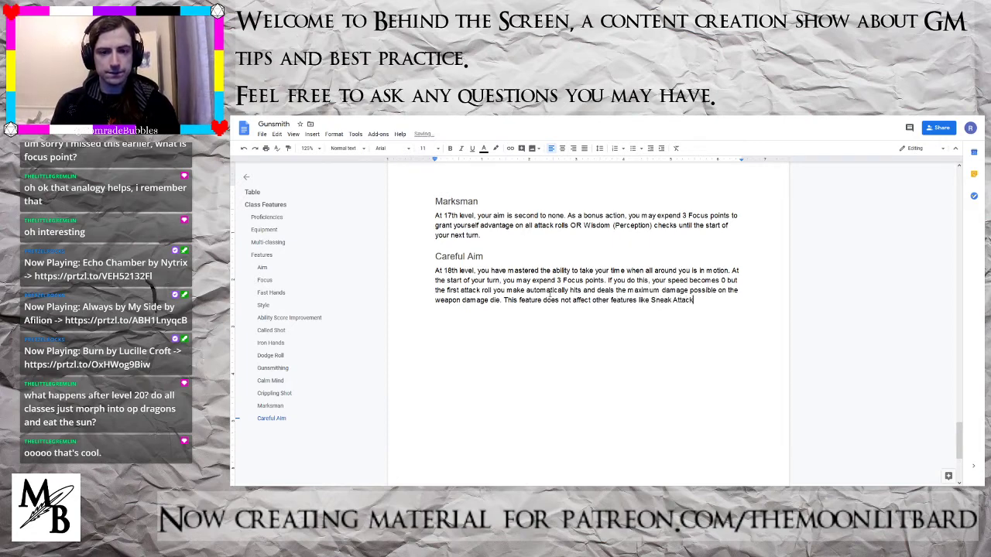
text(.)
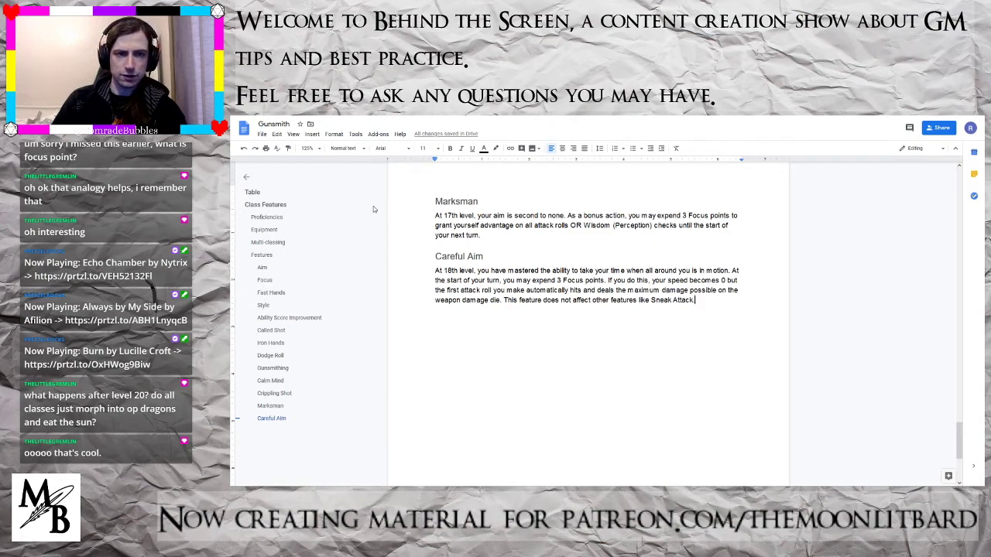
- Check the class table for the 20th-level feature and add a Heading 3 titled "Lead Wind" below the Careful Aim description
click(252, 192)
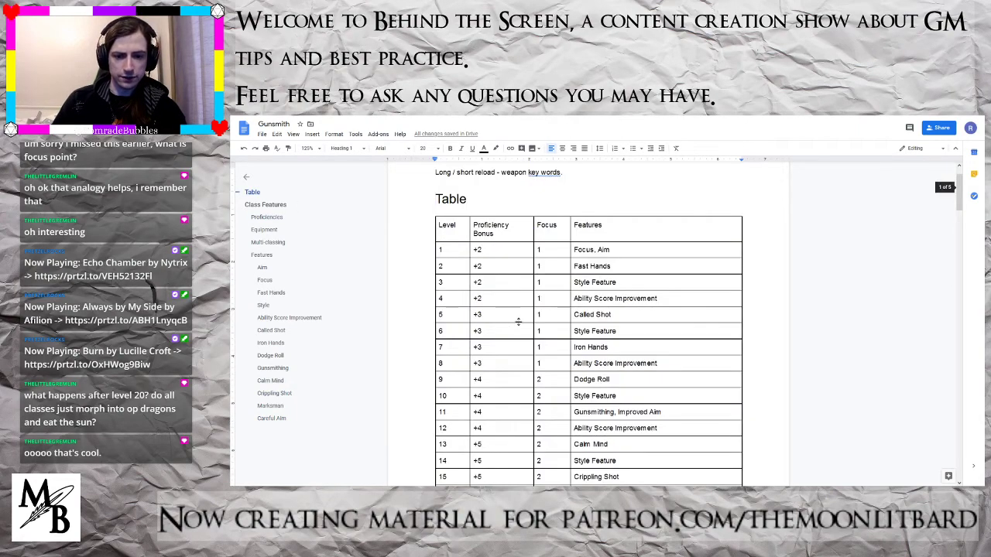
scroll(520, 321, down, 5)
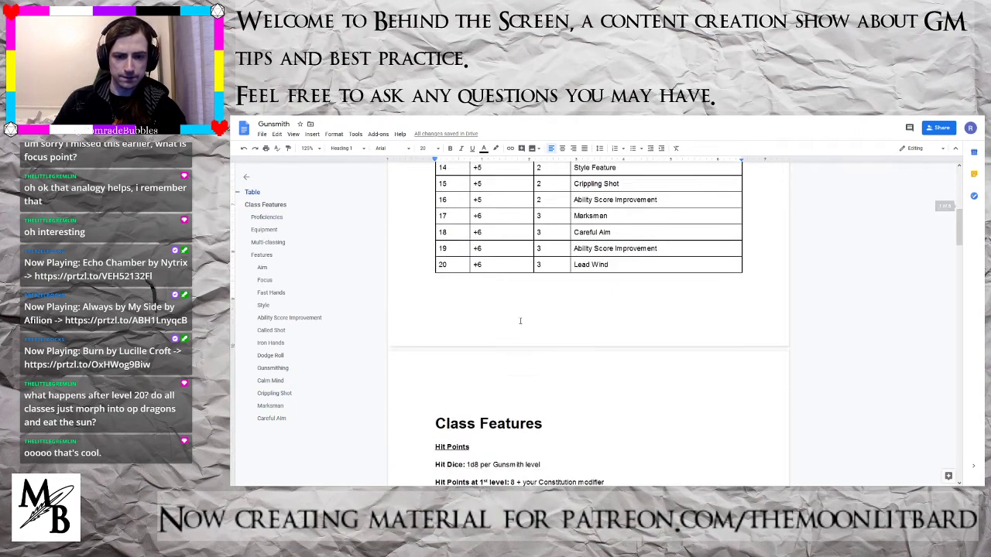
click(271, 418)
click(712, 251)
key(Return)
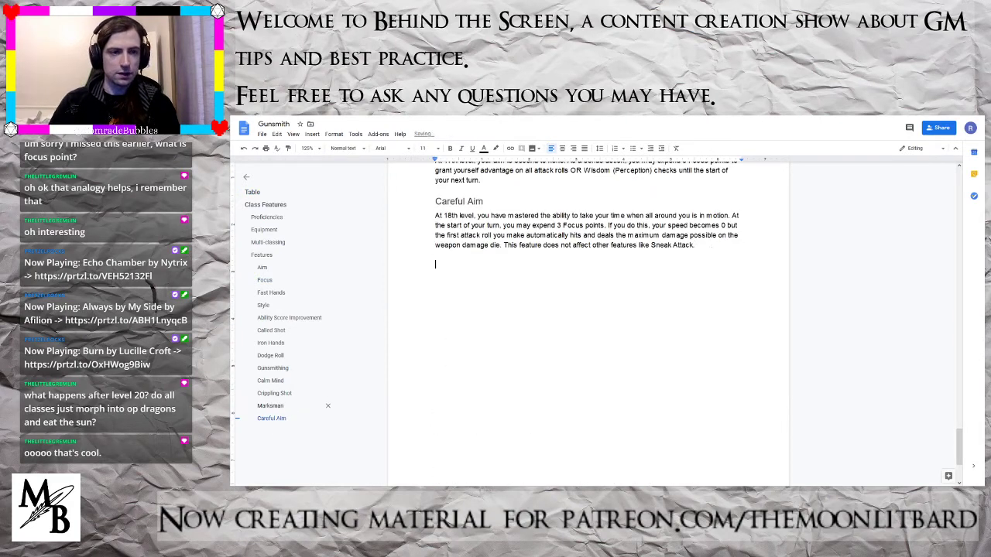
click(343, 148)
click(370, 283)
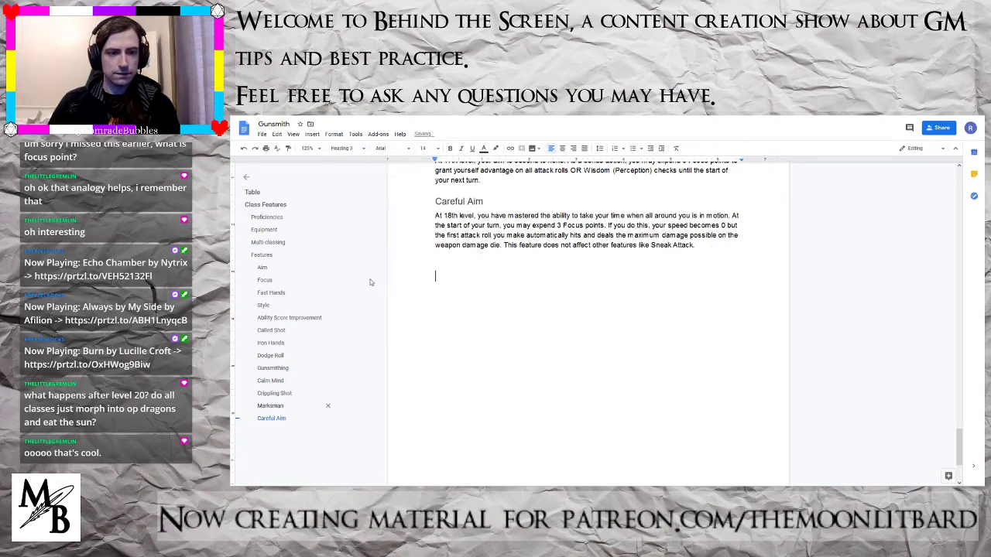
text(Lead Wind)
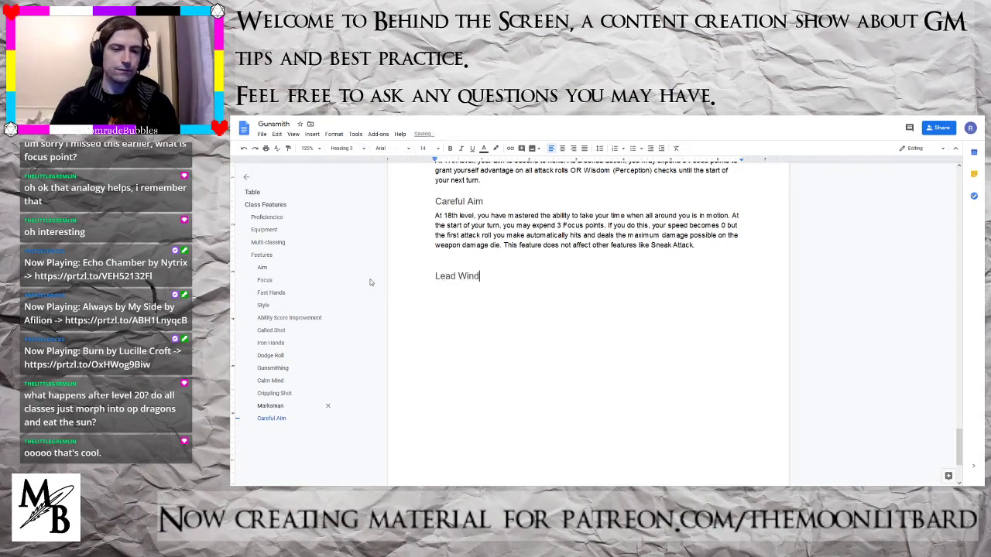
key(Return)
- Start the Lead Wind description with "At 20th level, you can fire and reload faster than anyone should be able to."
text(At)
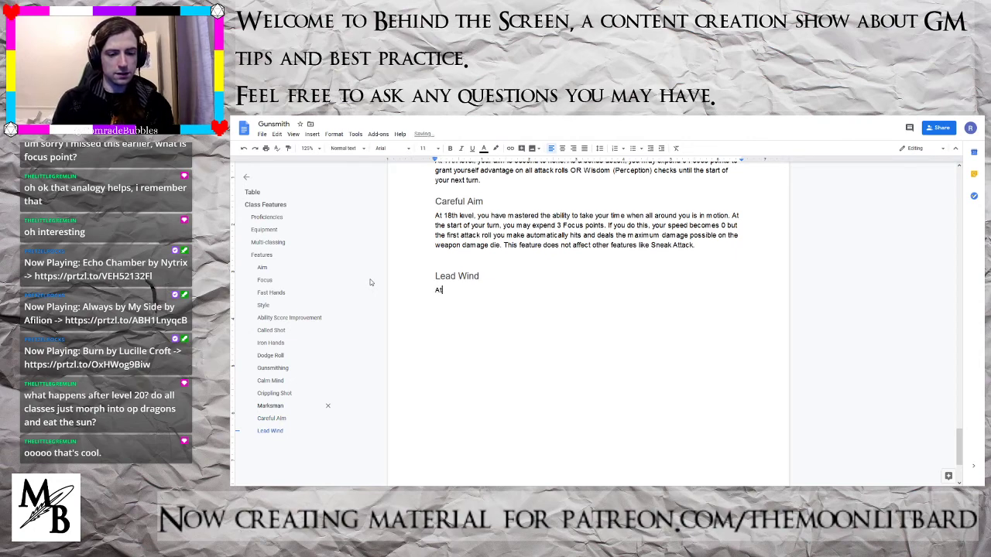
text( 20th lve)
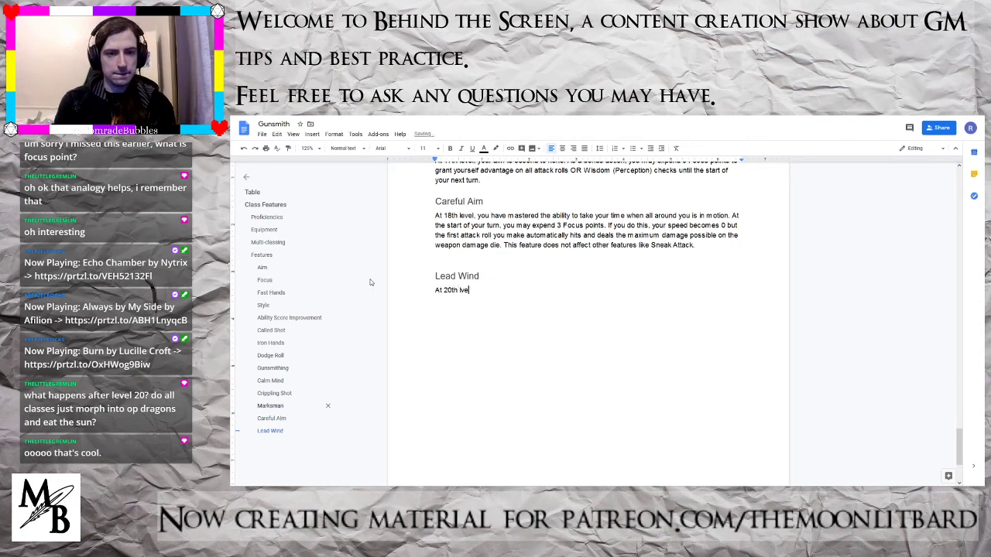
key(BackSpace)
key(BackSpace)
text(evel, yo)
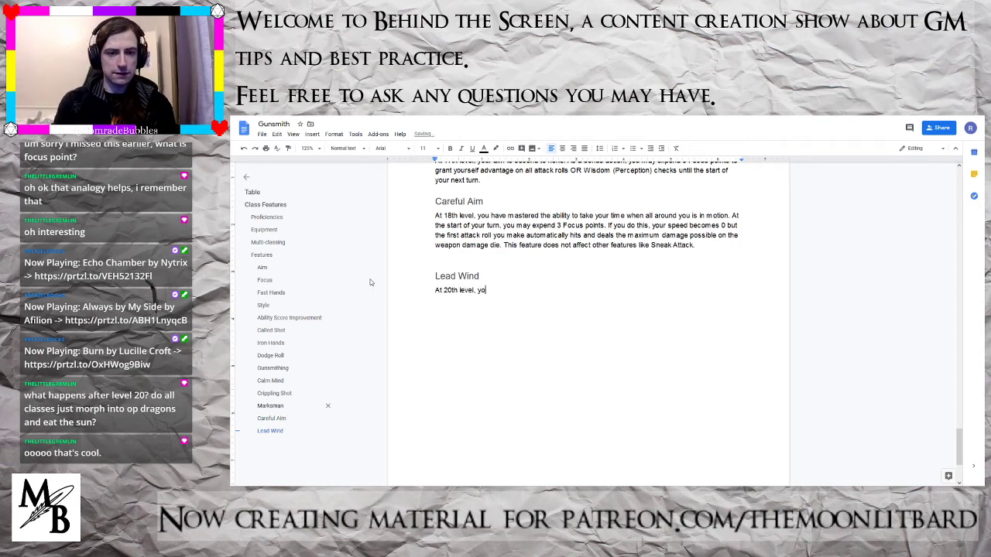
text(u )
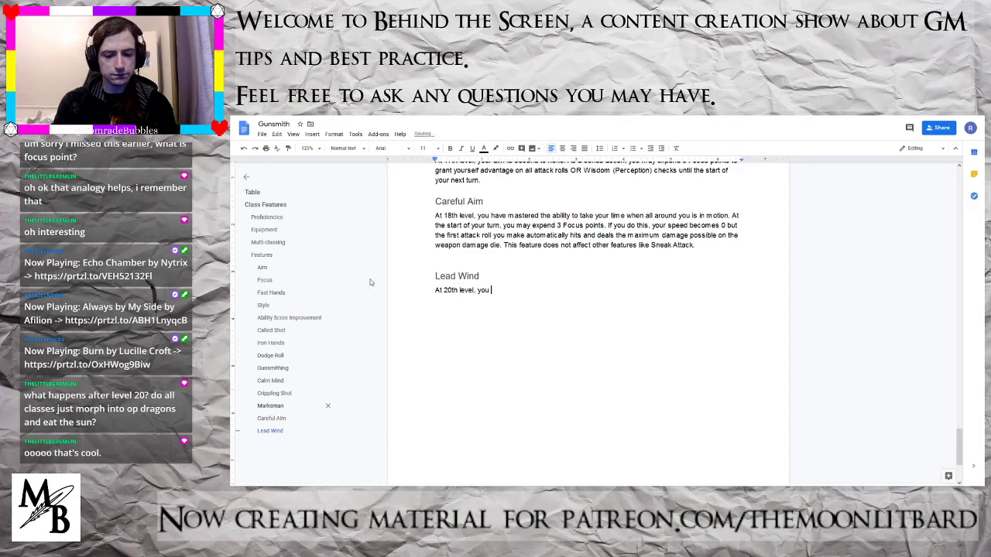
text(can f)
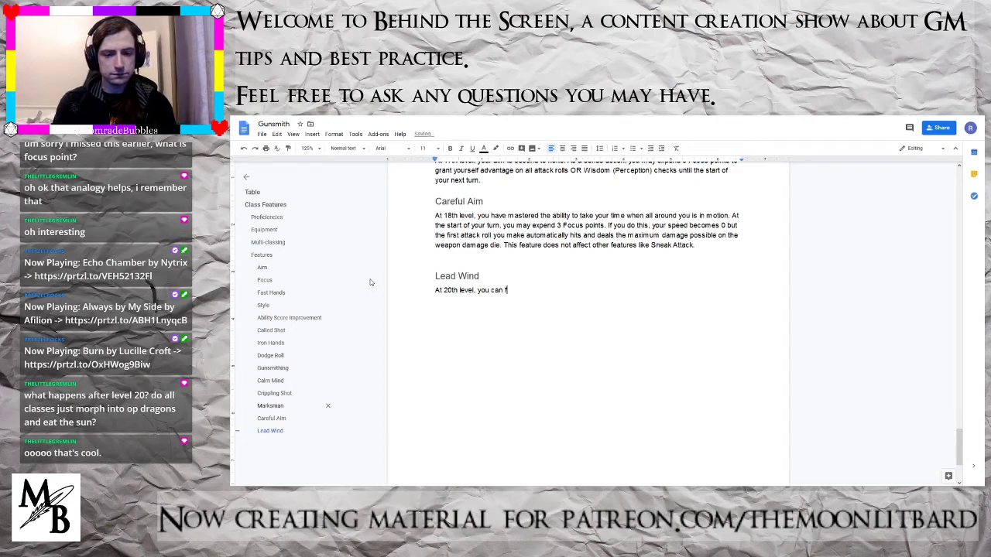
text(ire and reload )
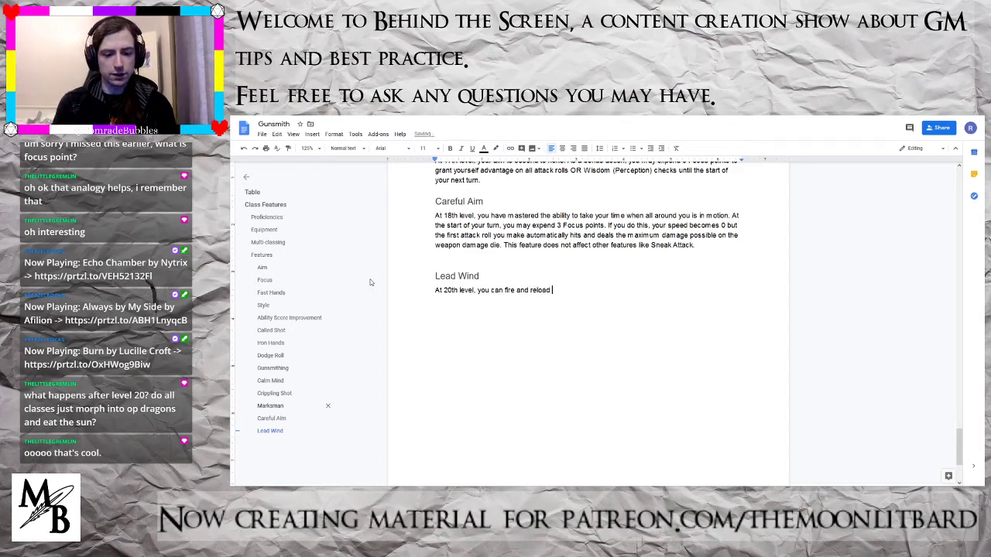
text(faster than an)
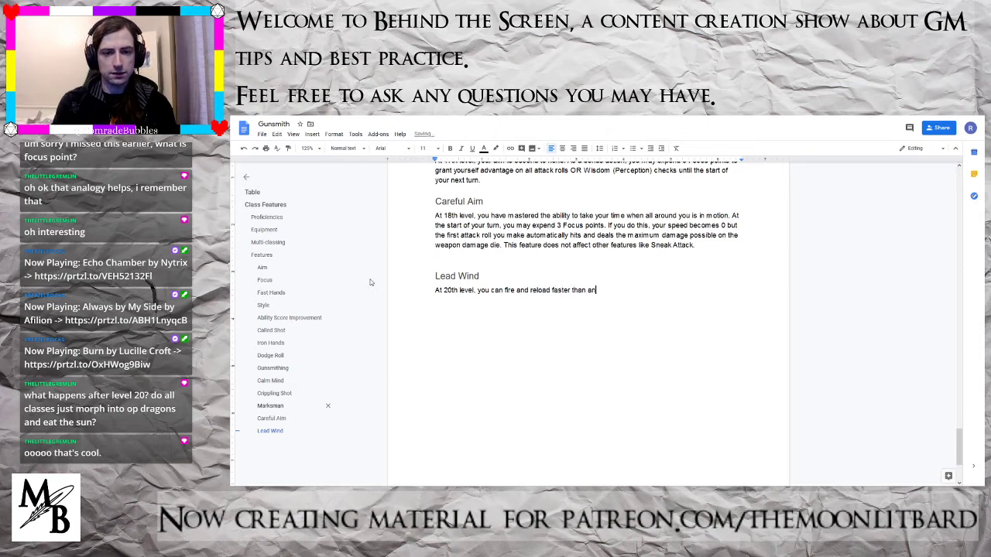
text(yone )
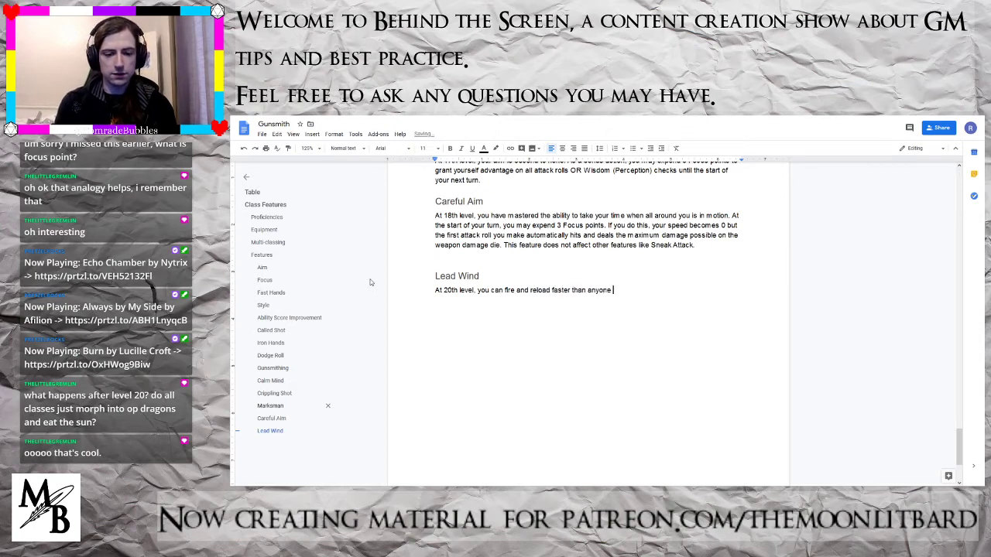
text(should be able to. )
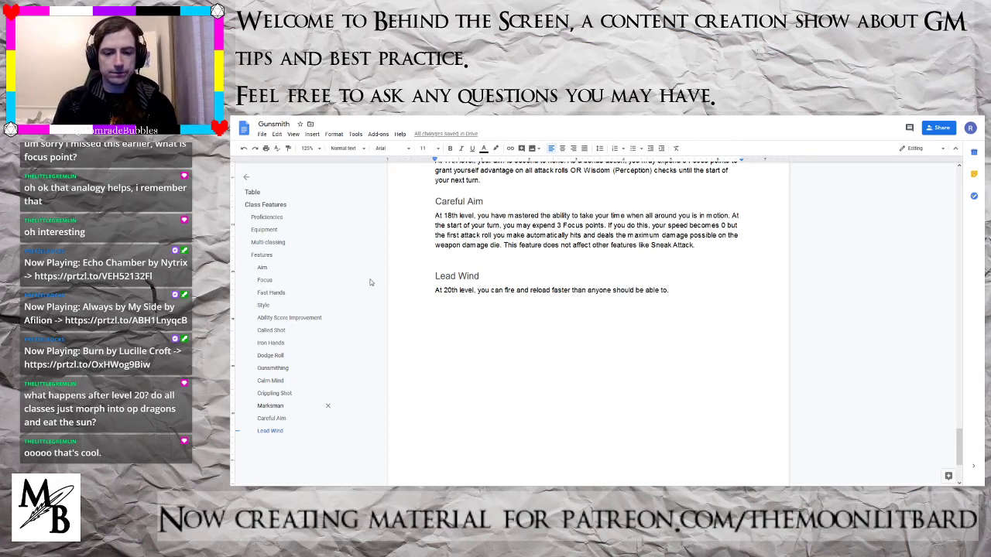
- Continue the Lead Wind description with "When you take the Attack action, you may expend up to 3 Focus points"
text(When y)
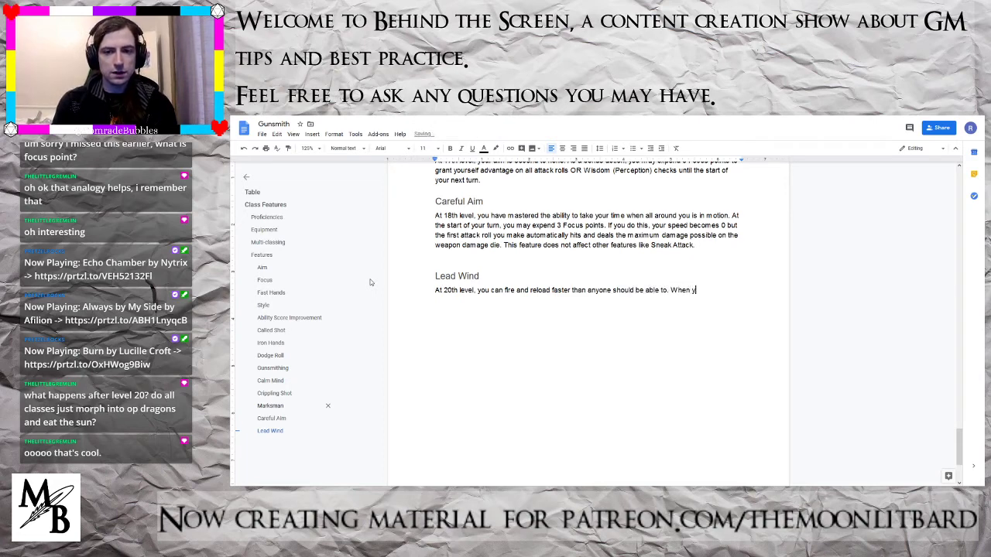
text(ou take the Attacka c)
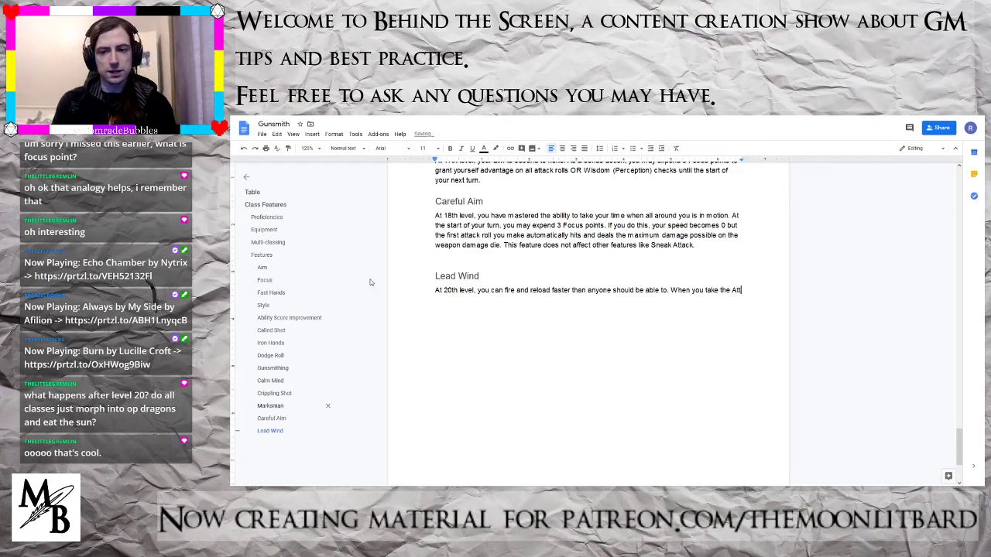
key(BackSpace)
key(BackSpace)
key(BackSpace)
text(ac)
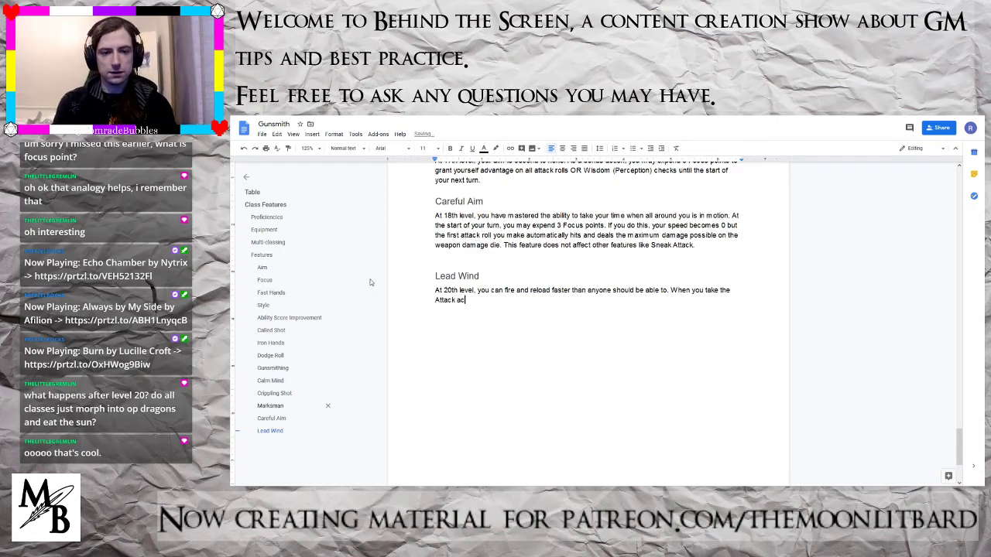
text(tion. you may exped)
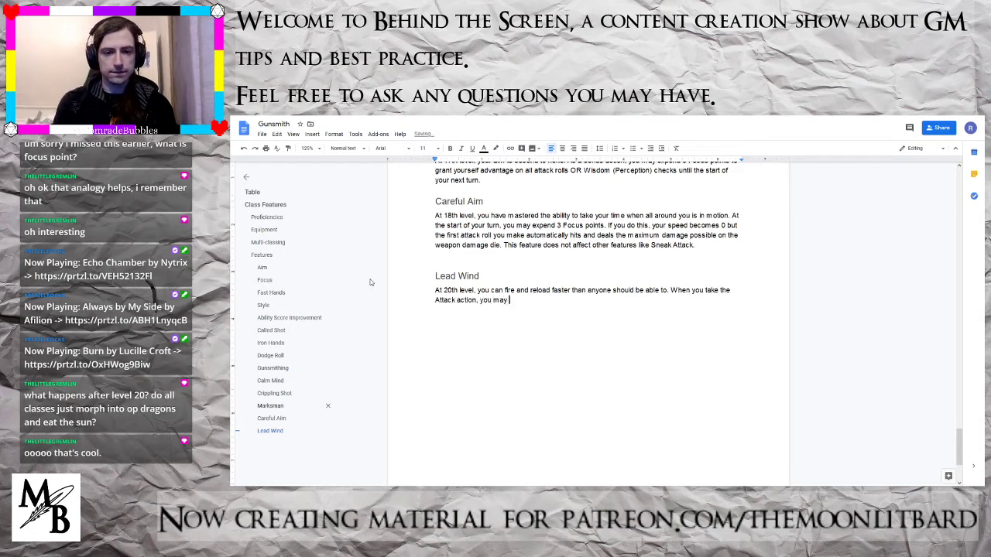
key(BackSpace)
text(nd )
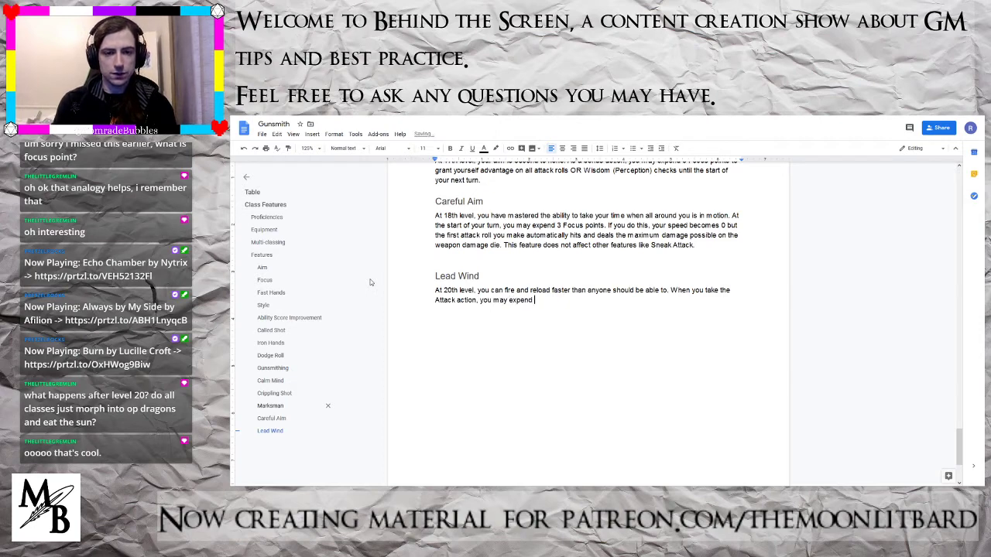
text(up to 3 F)
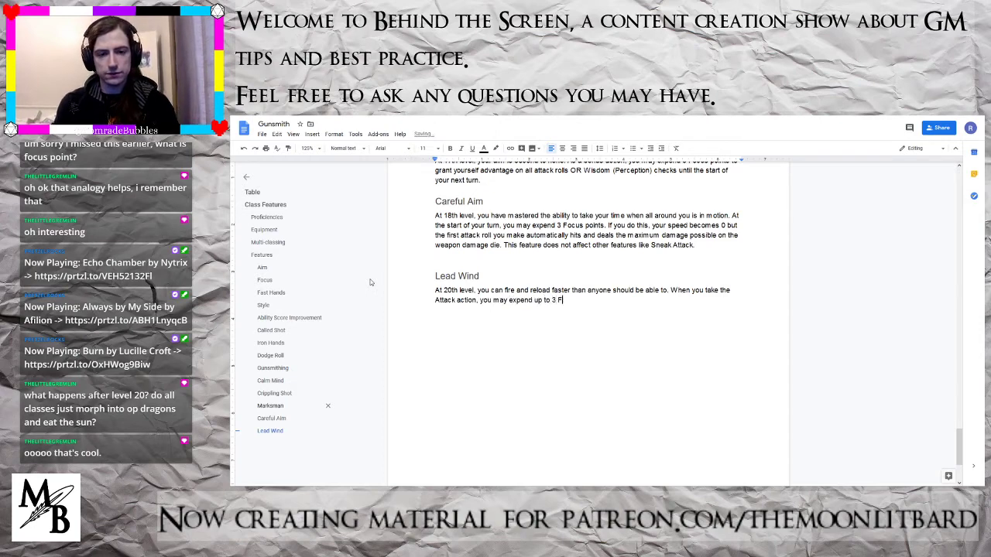
text(ocus points)
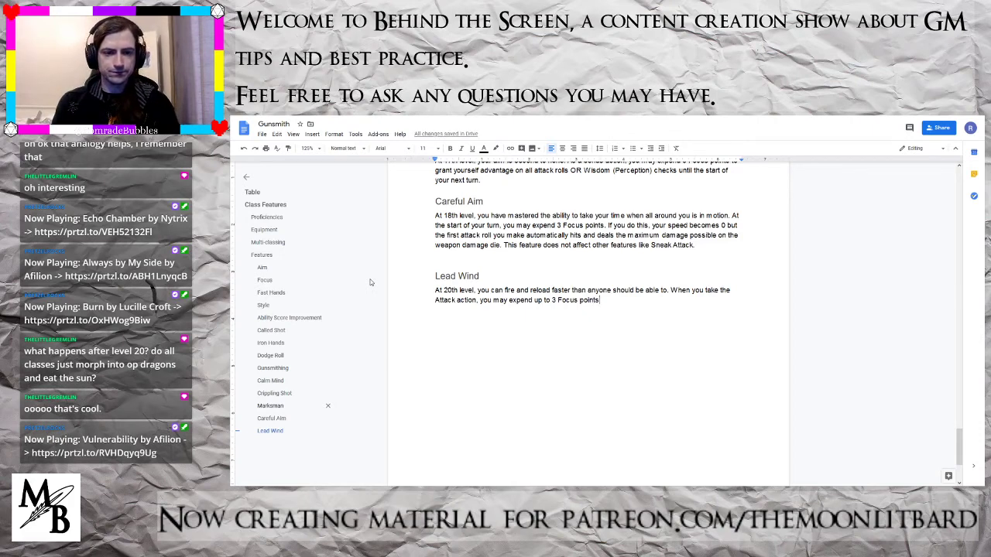
- End the Focus points sentence in Lead Wind and add "You may target an additional creature per Focus point spent."
text(. Yo)
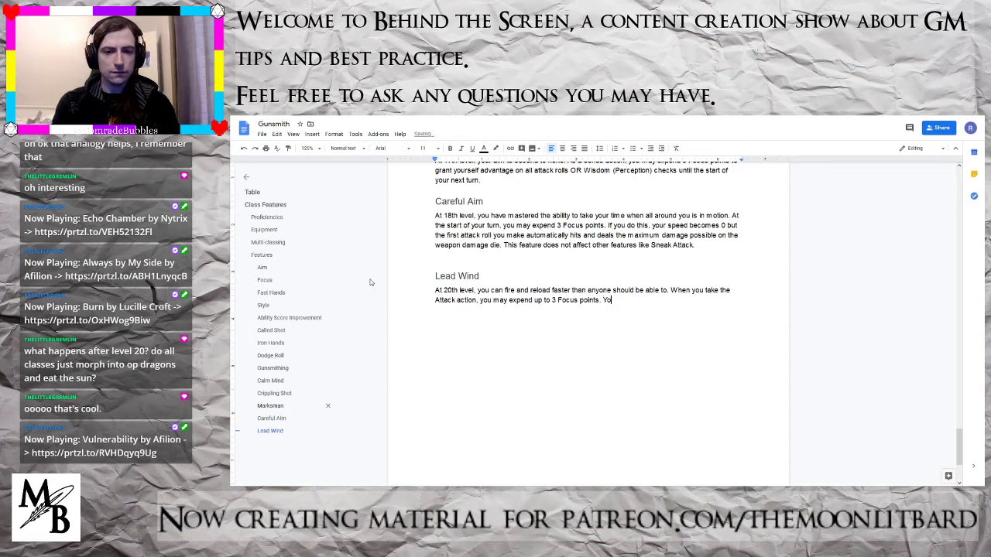
text(u may tar)
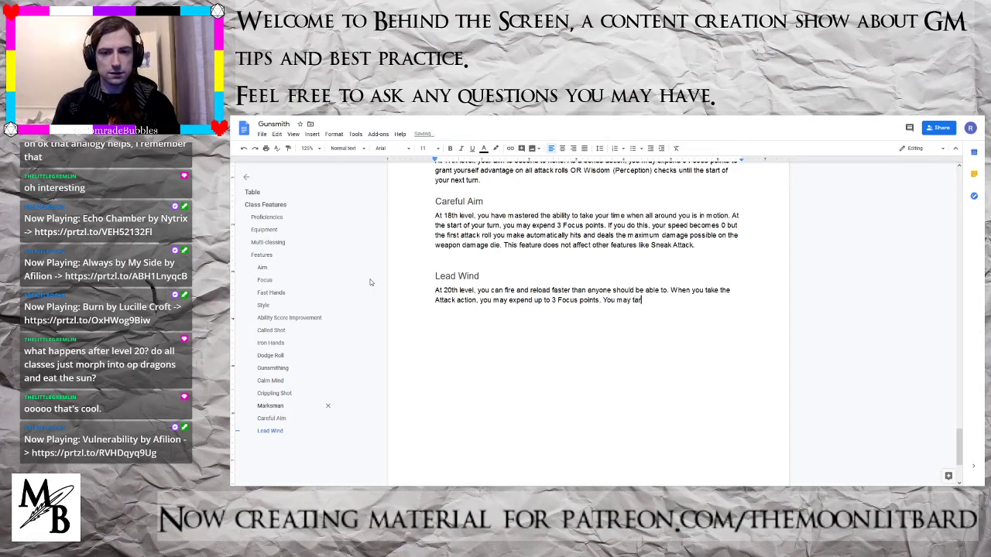
text(get an additio)
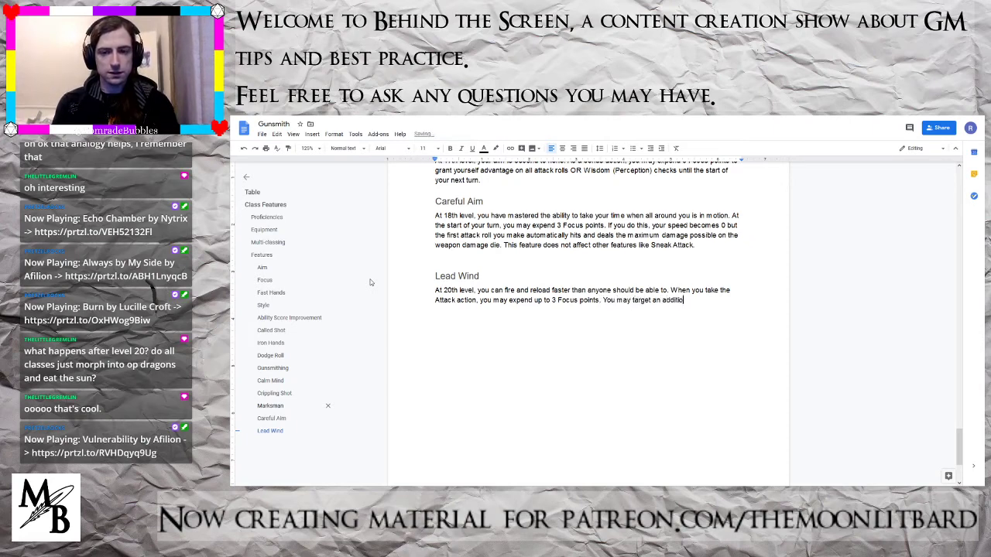
text(nal creature per F)
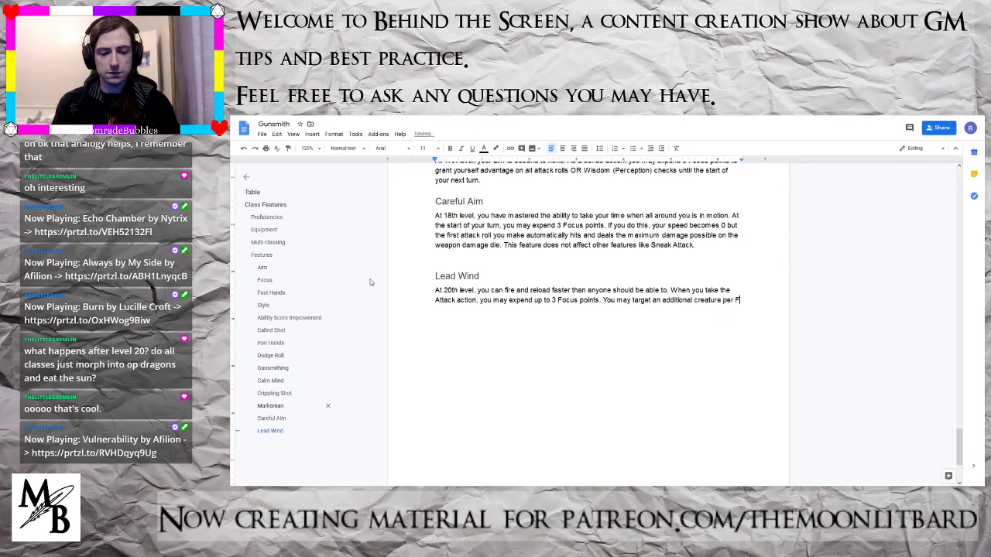
text(ocus point spent)
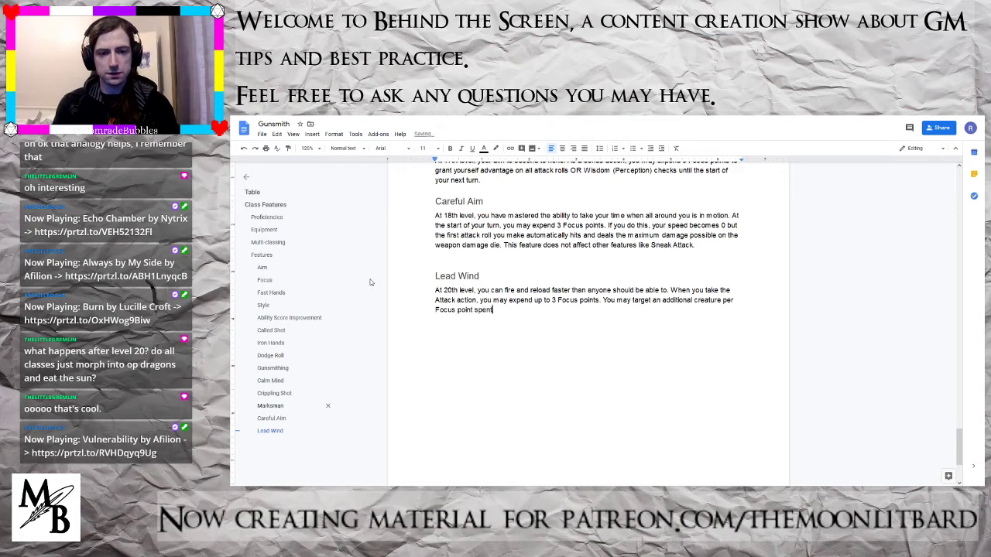
text(.)
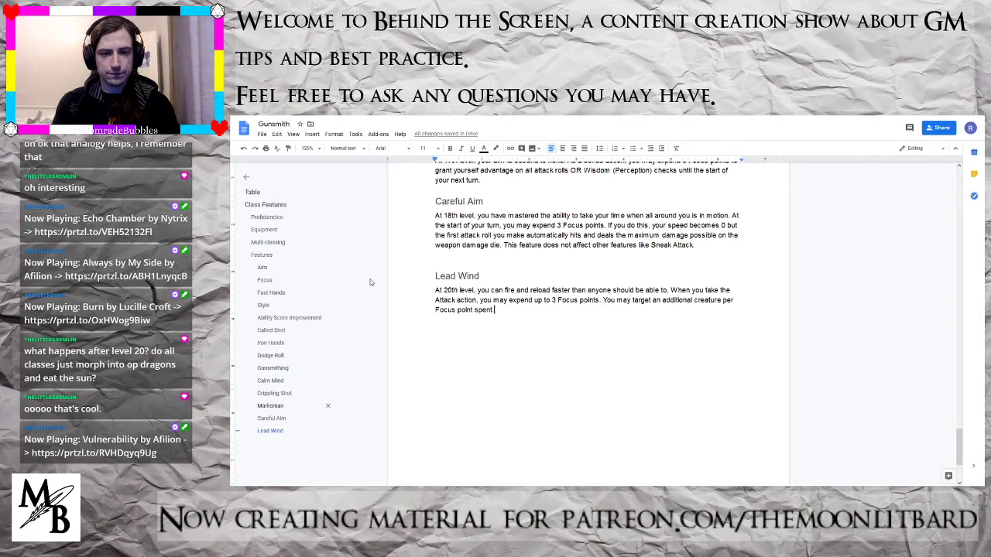
- Begin another Lead Wind sentence with "These additional attacks do not"
text(These )
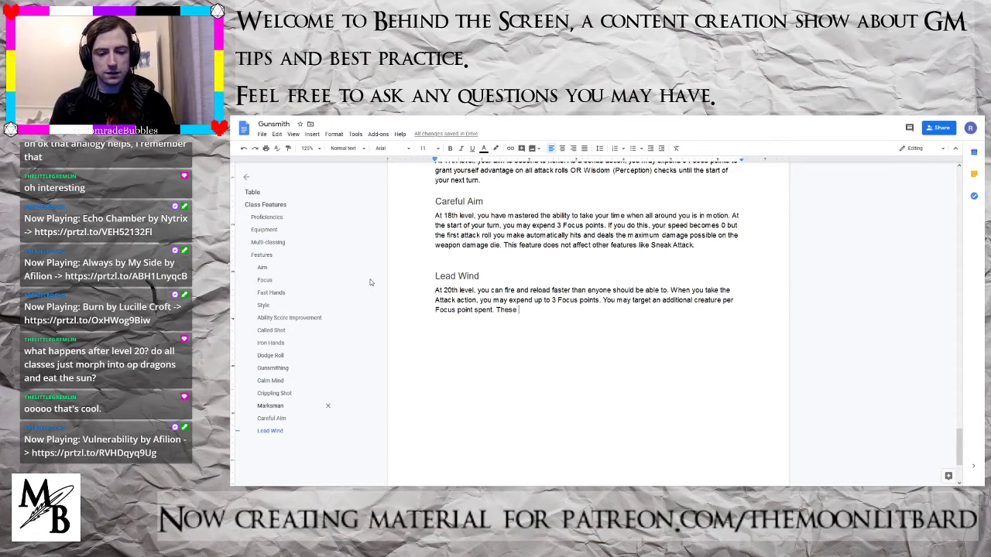
text(add)
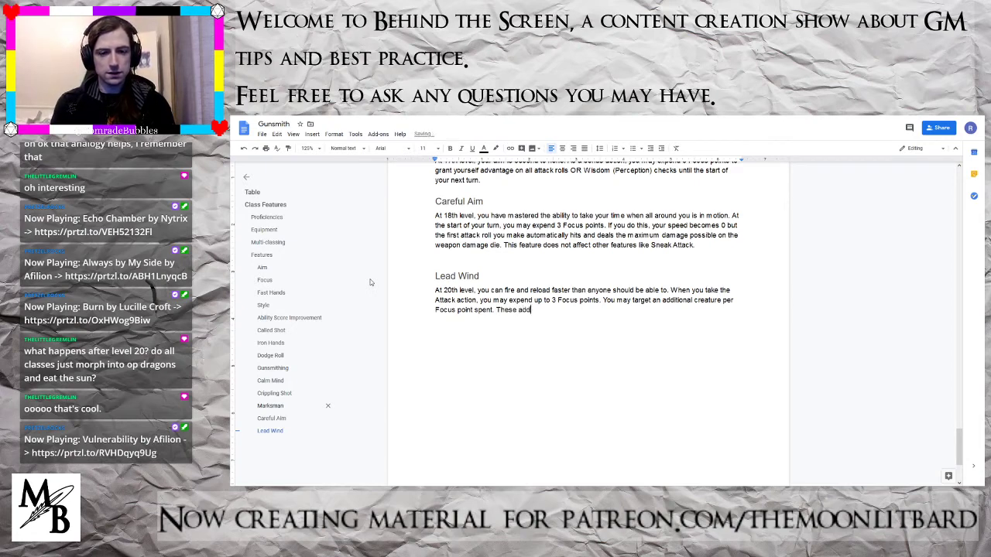
text(ition)
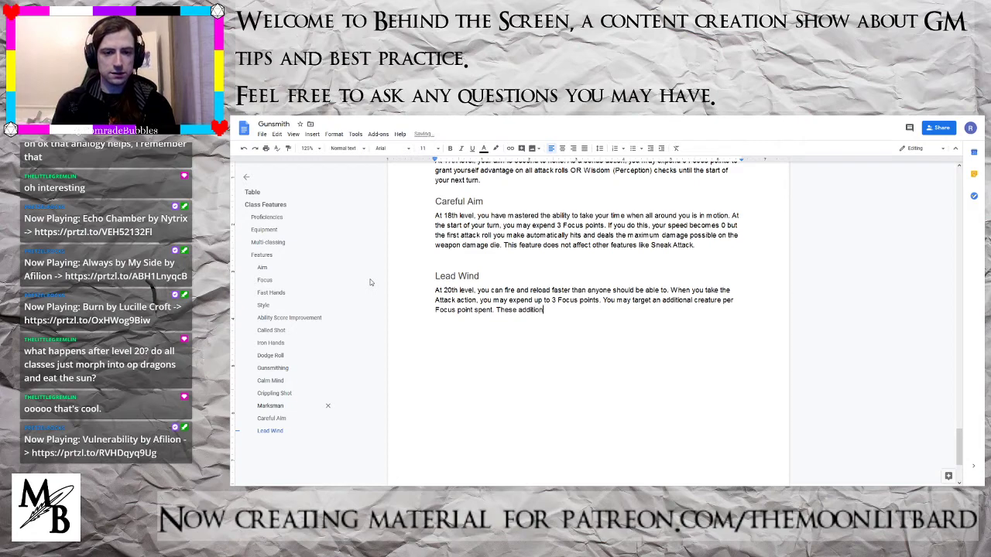
text(al attacks do n)
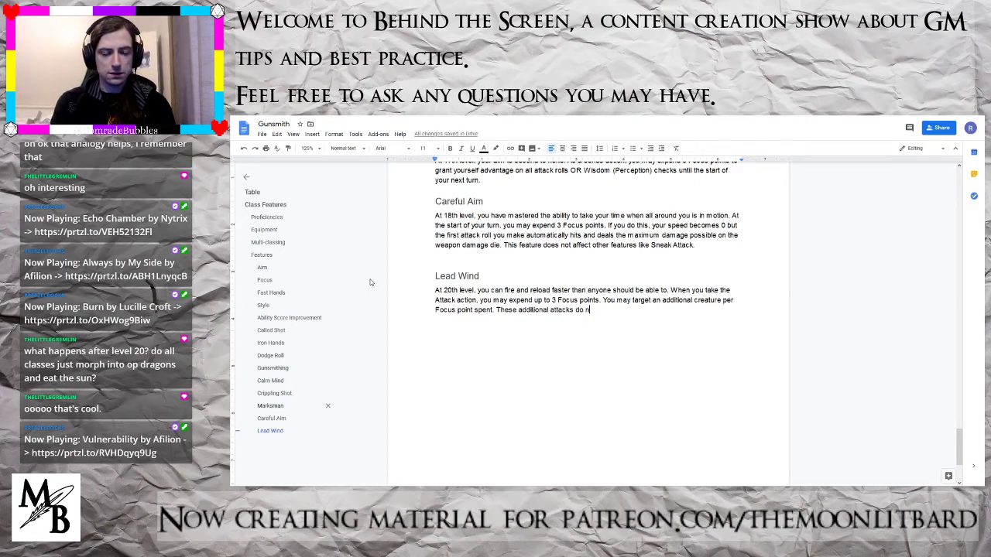
text(ot ga)
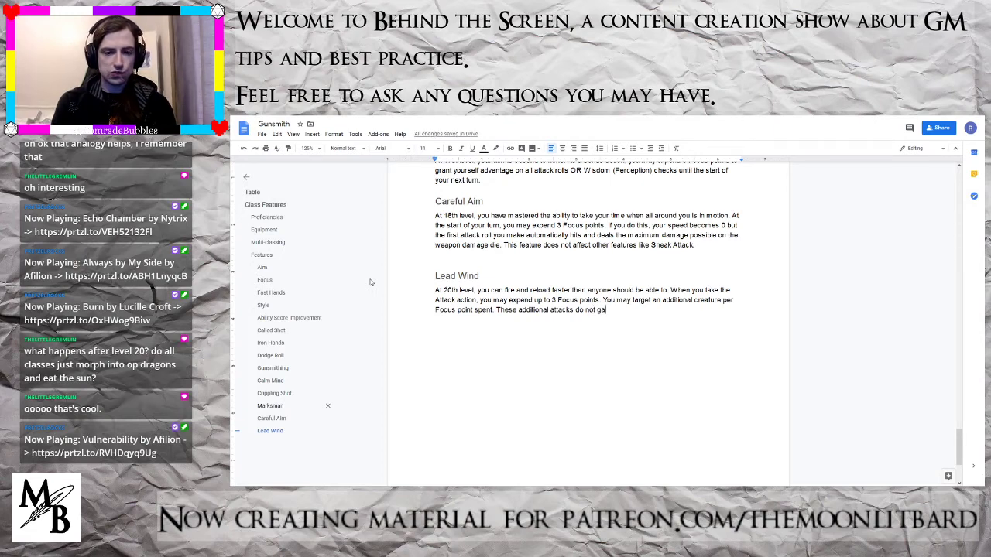
text(in)
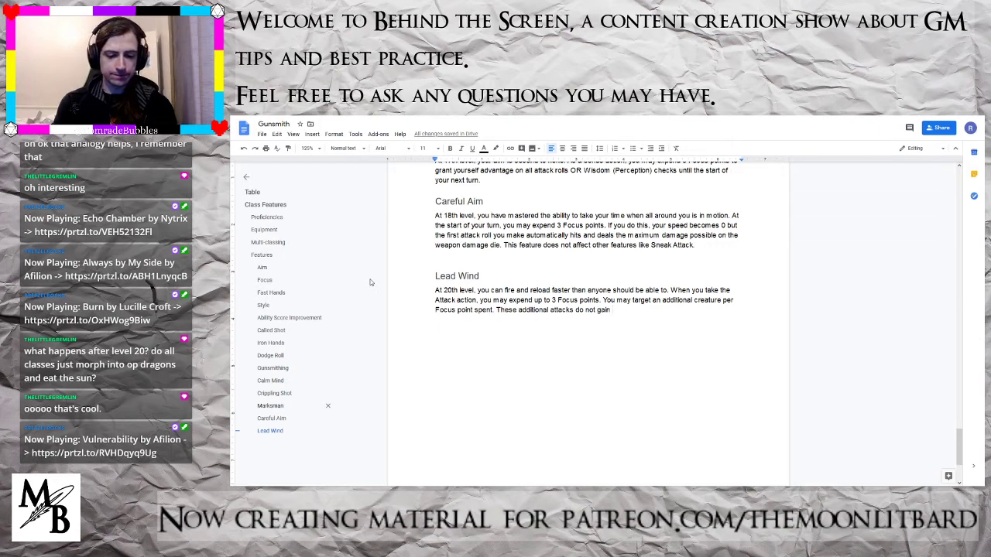
key(BackSpace)
key(BackSpace)
key(BackSpace)
key(BackSpace)
key(BackSpace)
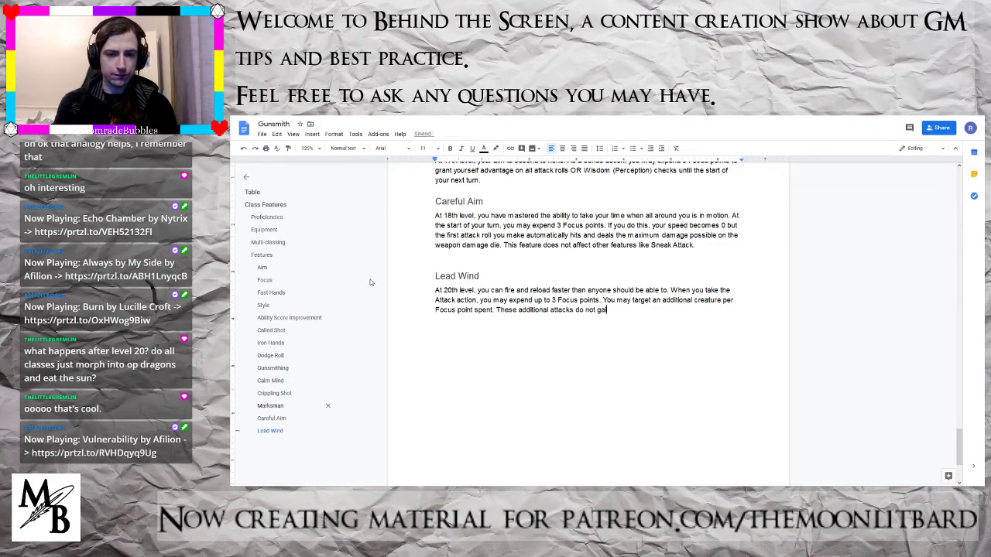
- Complete the additional attacks sentence in Lead Wind with "add your Dexterity modifier to the damage dice."
text(add your D)
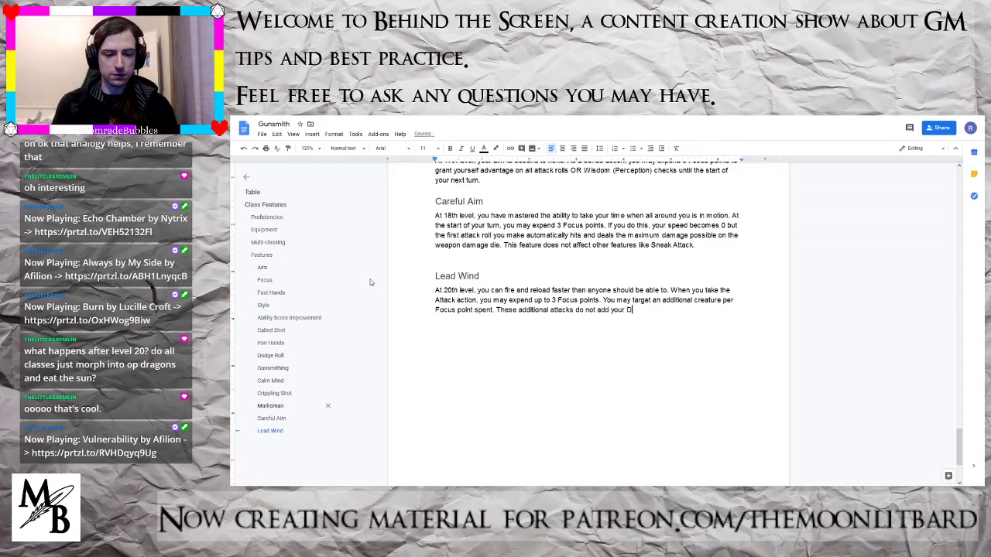
key(BackSpace)
text(ab)
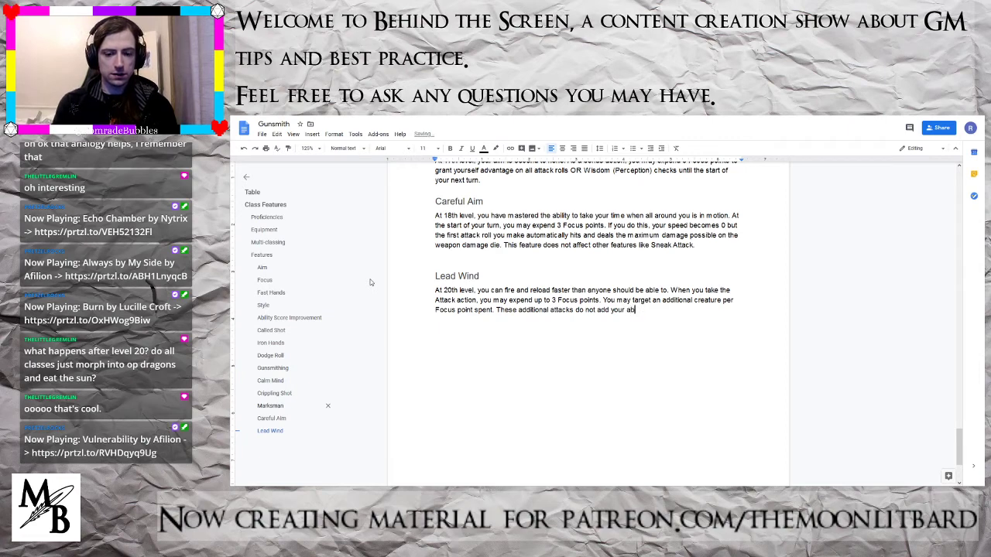
text(ili)
key(BackSpace)
key(BackSpace)
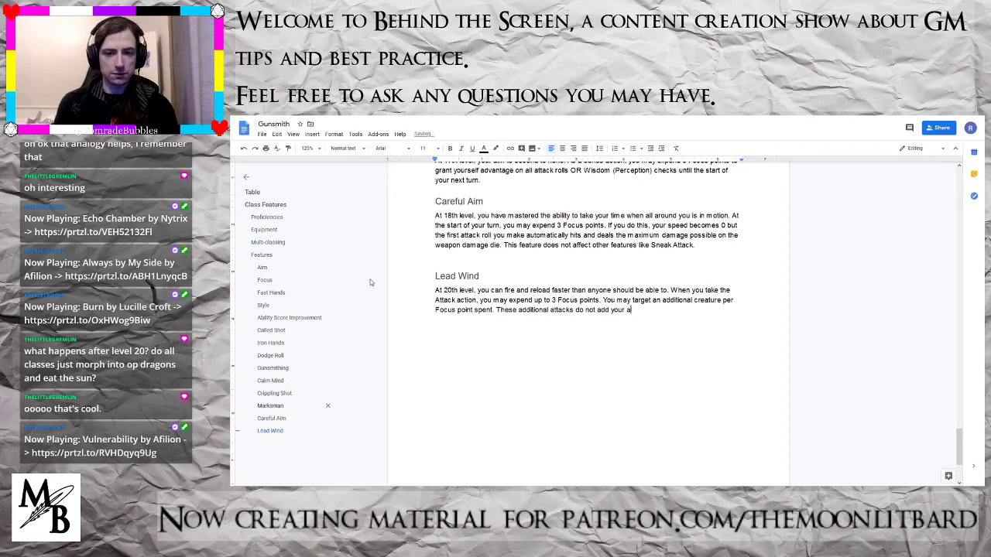
text(Dexter)
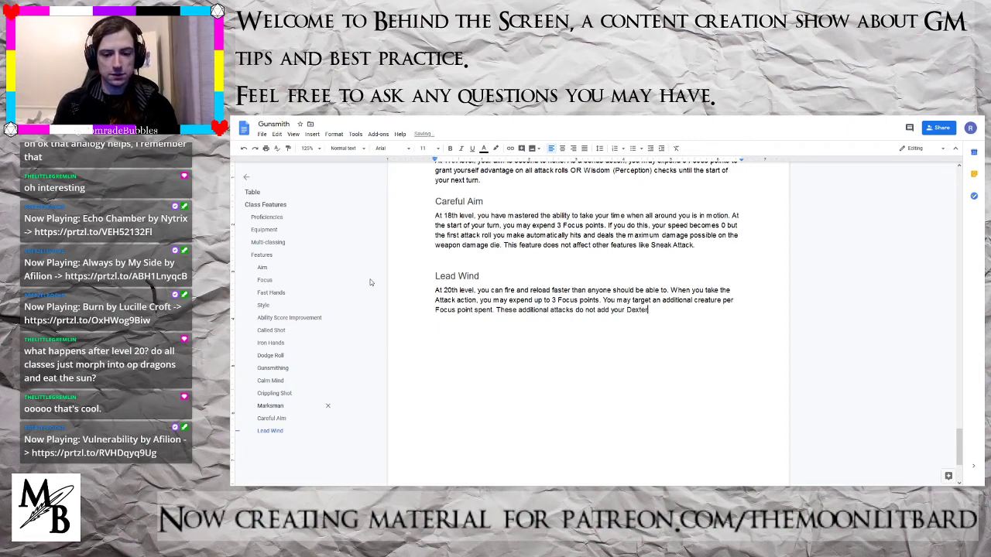
text(ity modifier to t)
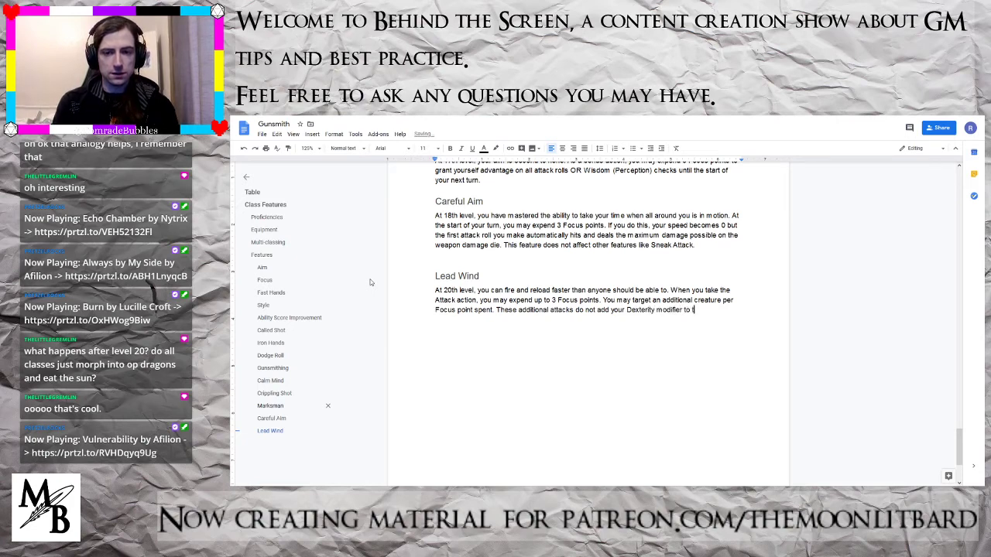
text(he damage dice.)
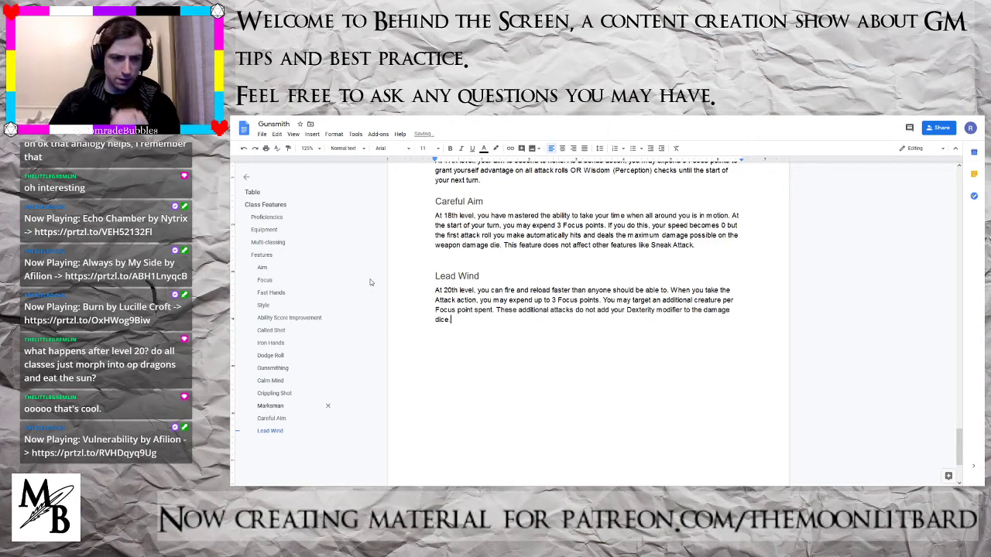
- Remove the word "dice" so the additional attacks sentence ends with "to the damage."
key(BackSpace)
key(BackSpace)
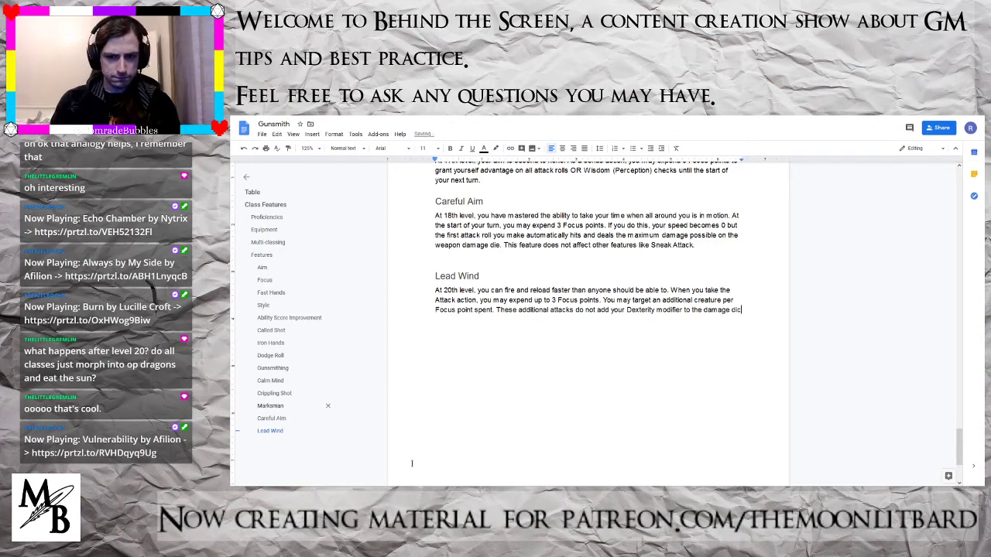
key(BackSpace)
key(BackSpace)
key(BackSpace)
key(BackSpace)
text(.)
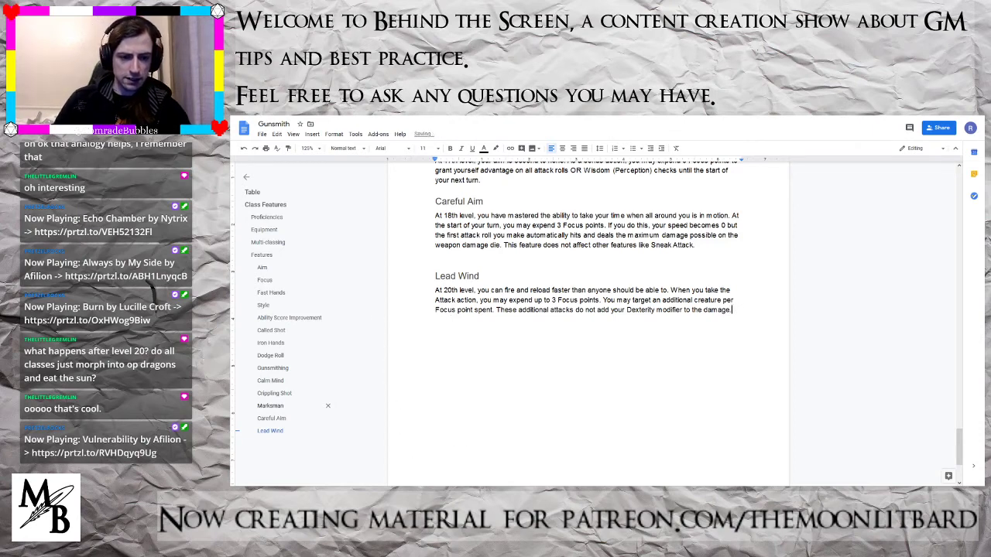
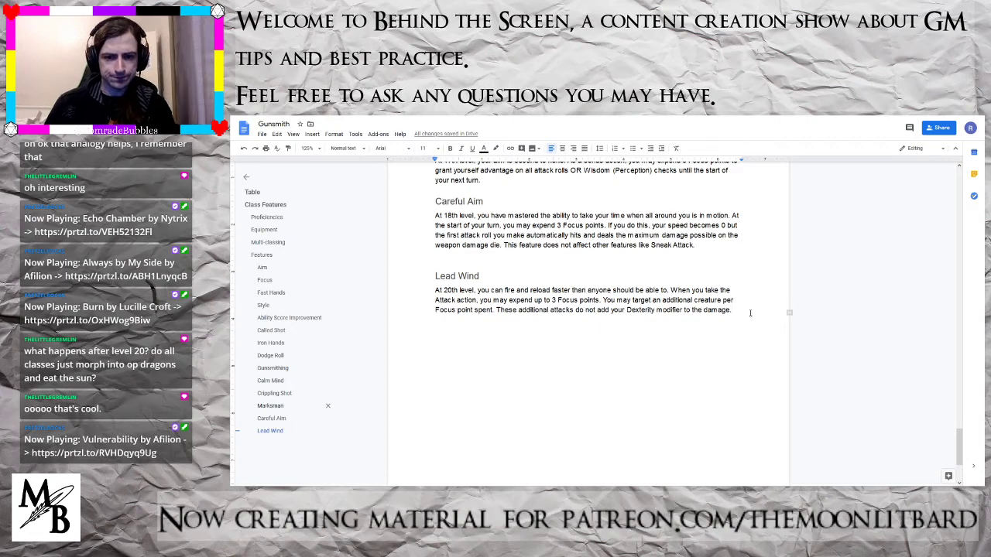
- Replace the last Lead Wind sentence with "You may not add your ability modifier to the damage of these attacks."
drag(749, 313, 496, 311)
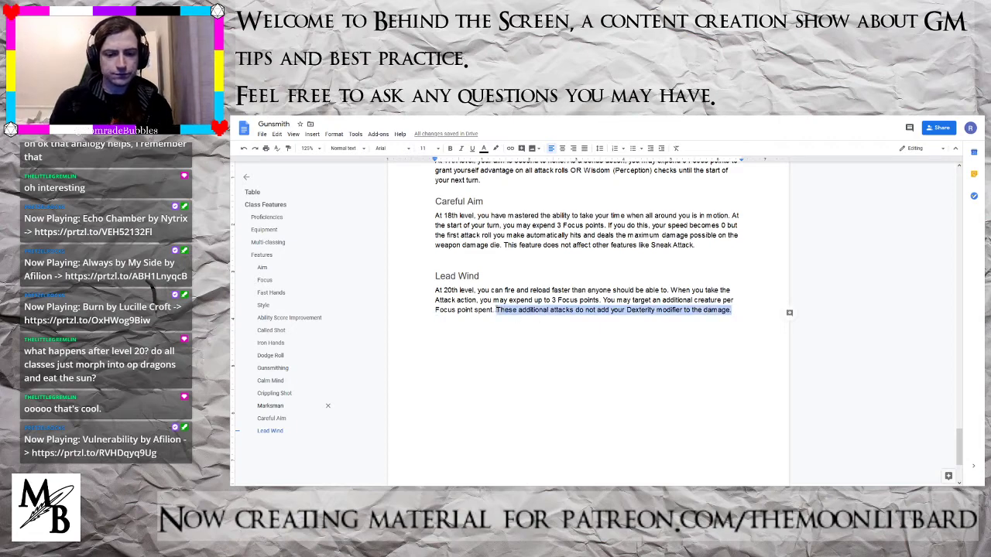
text(You may not ad)
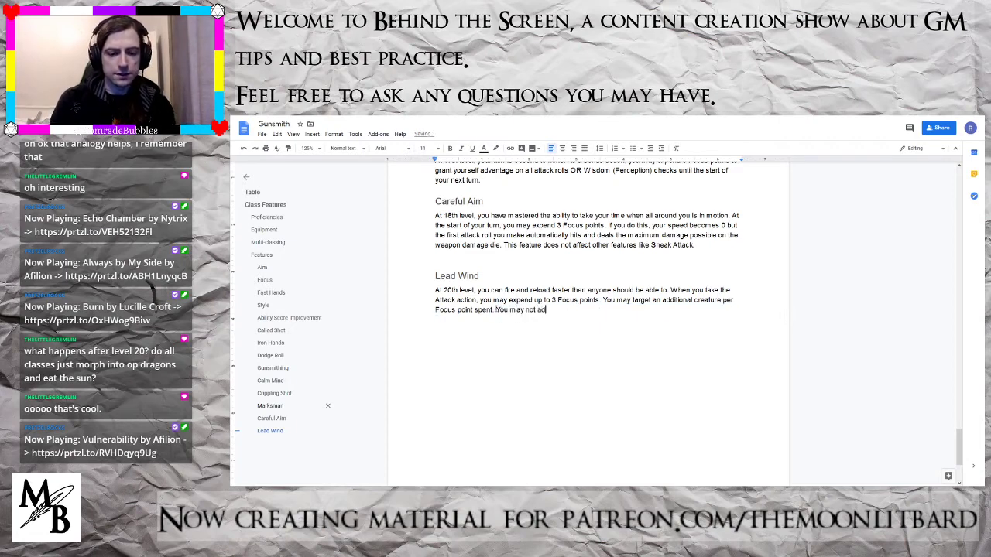
text(d your abilit)
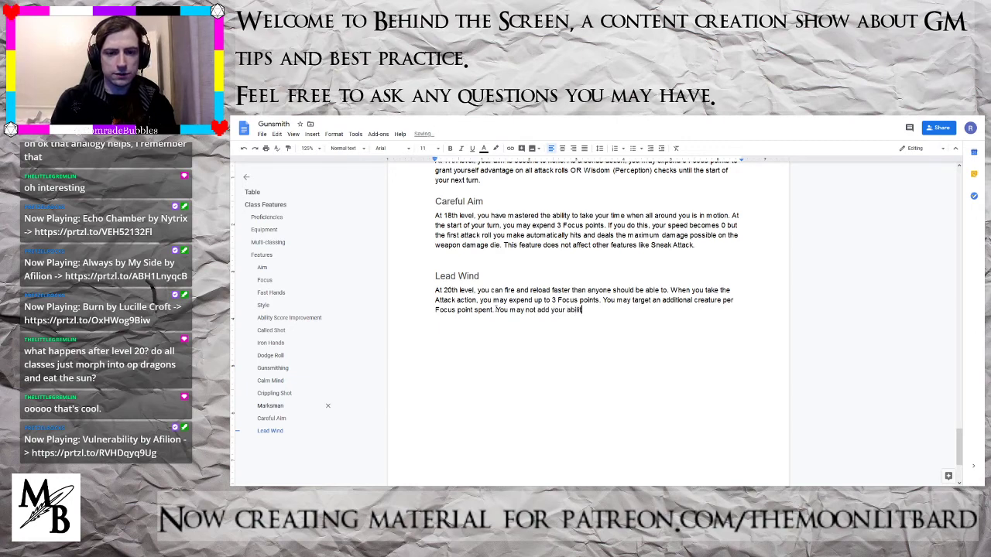
text(y modifier to )
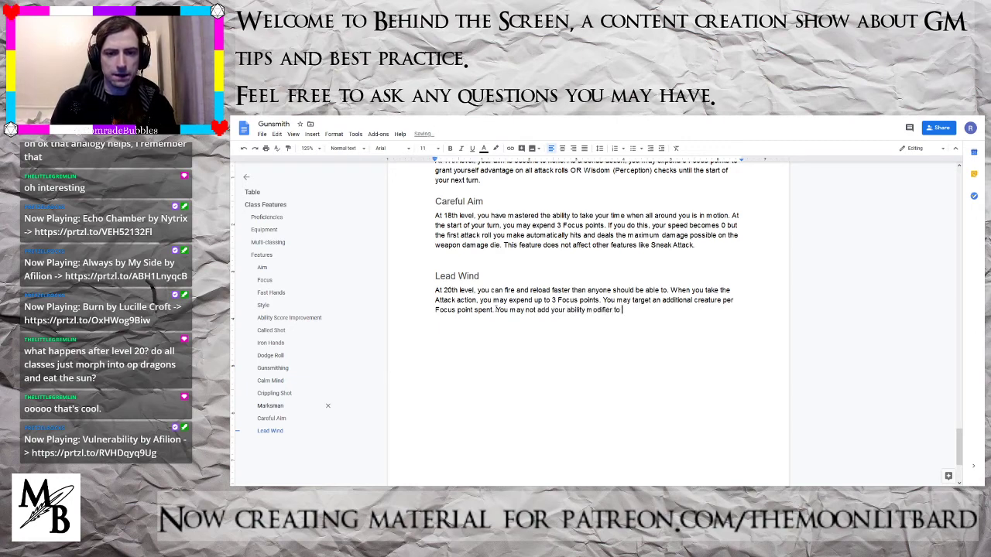
text(the damage of t)
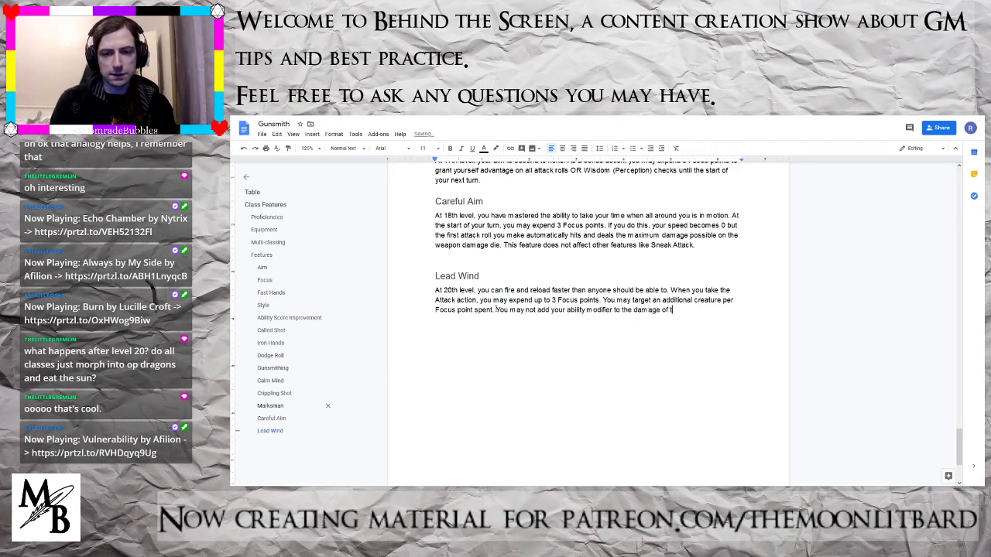
text(hese attacks.)
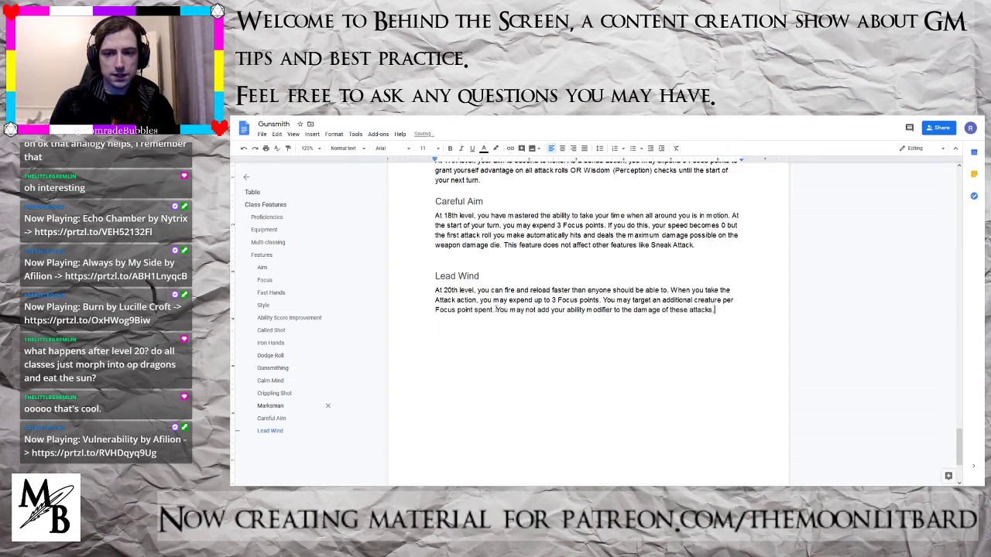
- Extend the ability modifier sentence in Lead Wind with the exception ", unless it is negative."
key(BackSpace)
text(, unless it is )
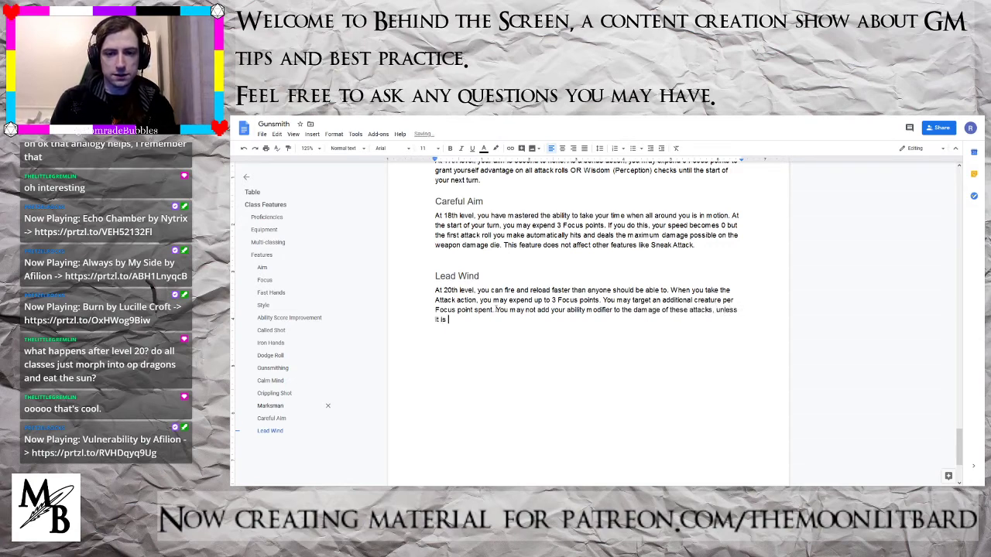
text(negative)
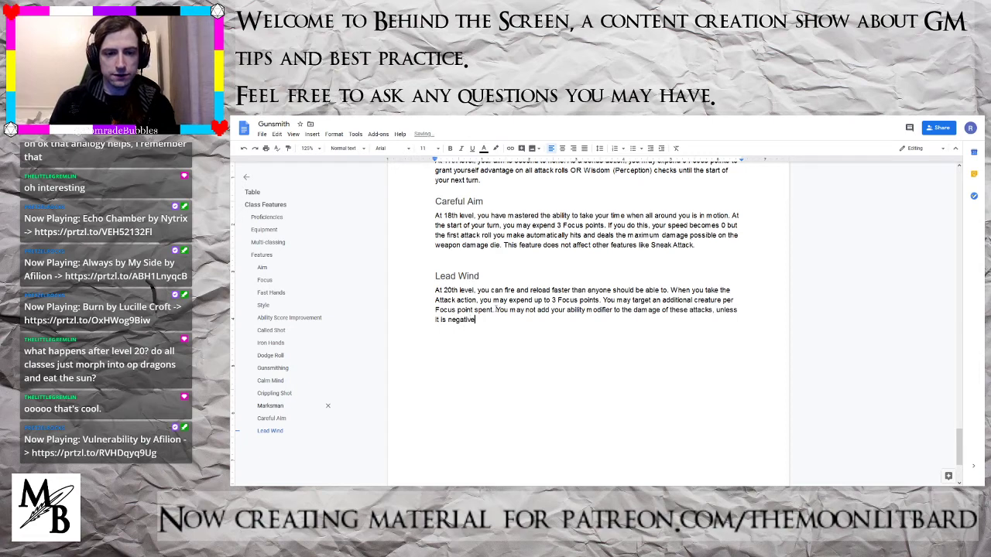
text(.)
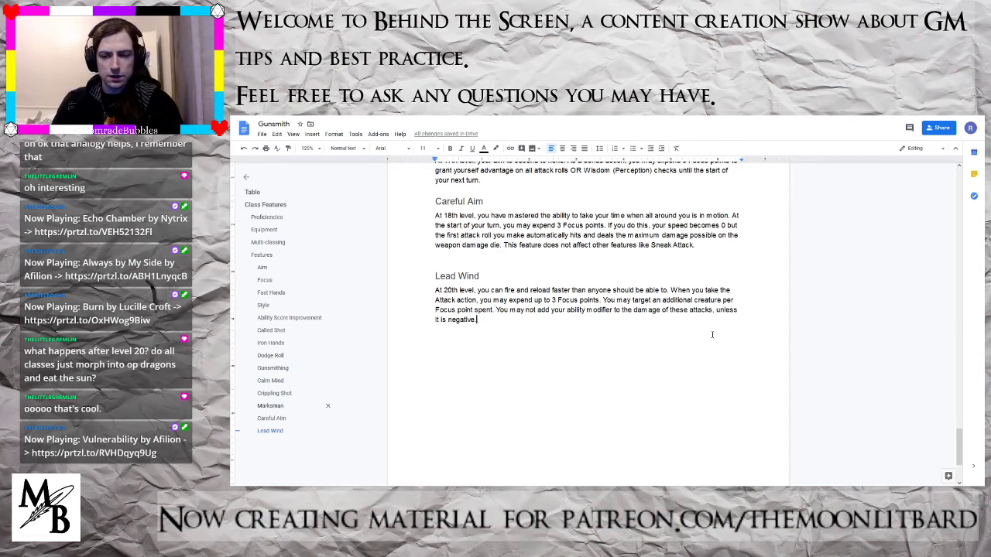
- Review the Gunsmith document's Class Features section and the feature descriptions from Aim through Lead Wind
scroll(713, 334, up, 5)
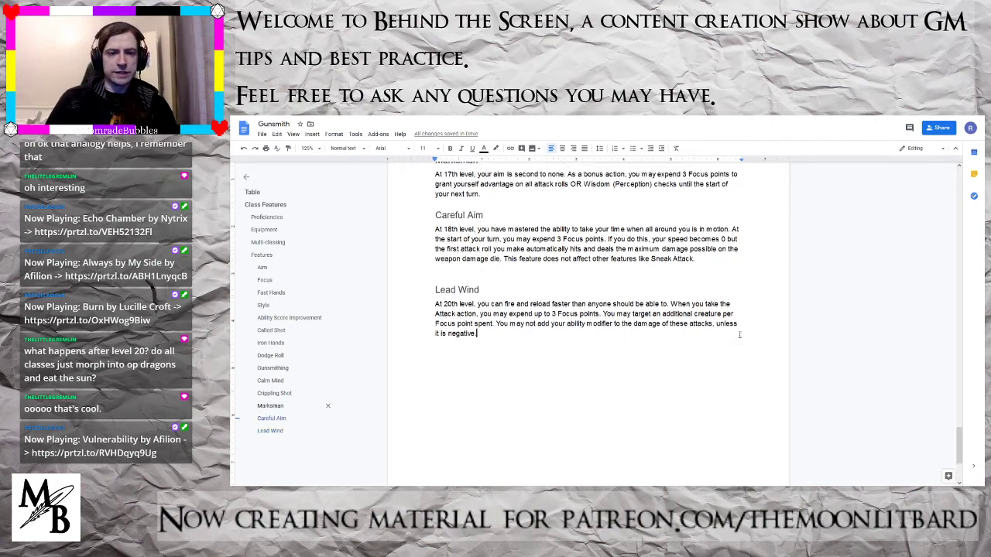
scroll(740, 334, up, 10)
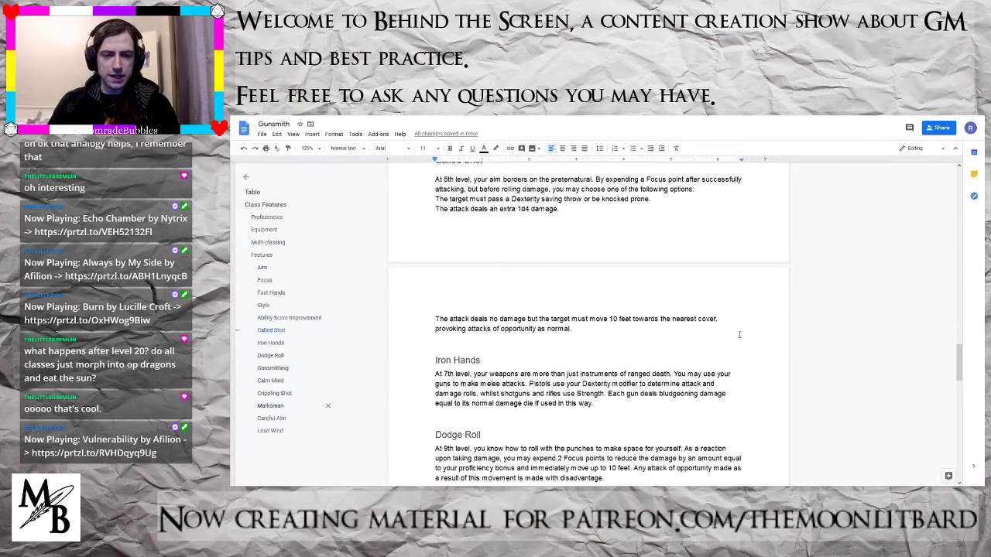
scroll(823, 335, up, 10)
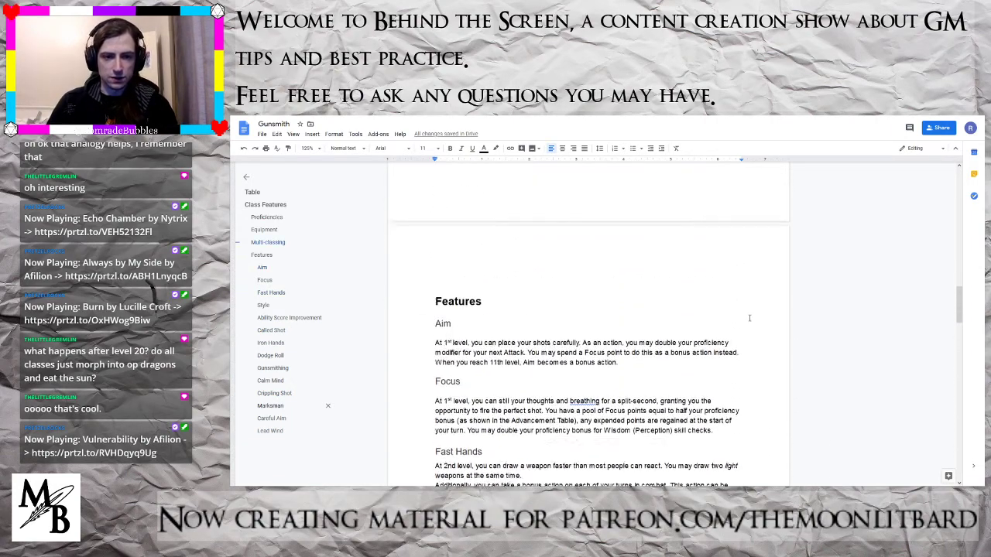
scroll(749, 317, down, 10)
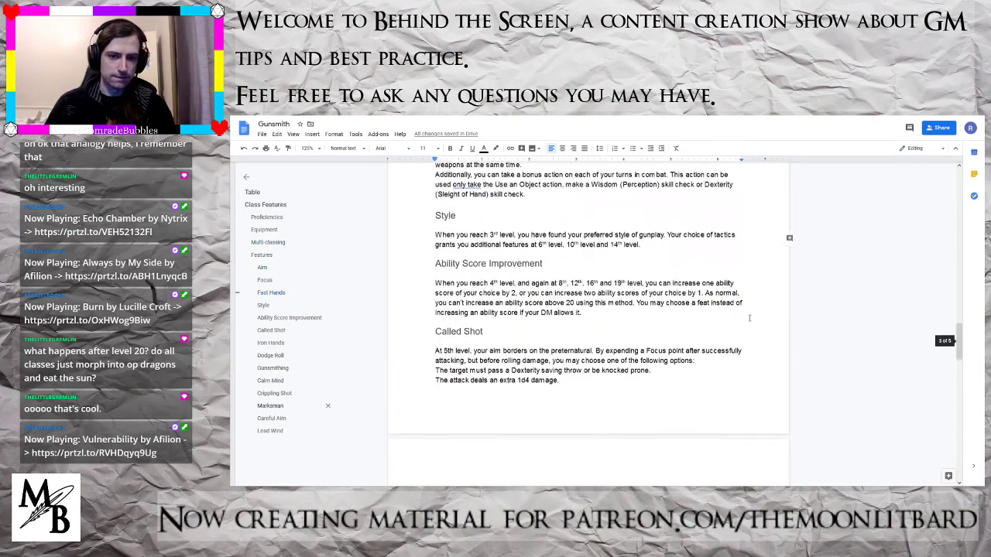
scroll(750, 317, down, 15)
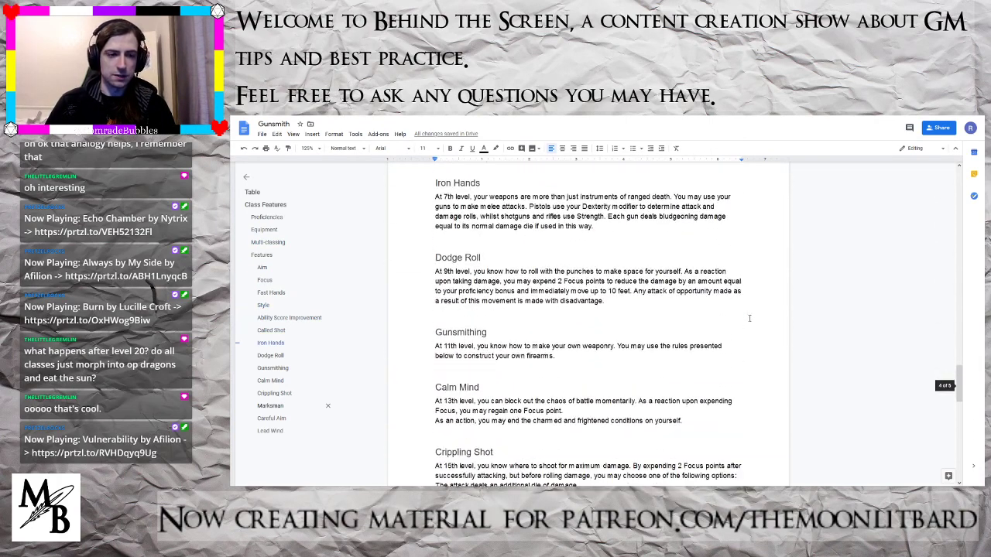
scroll(750, 317, down, 5)
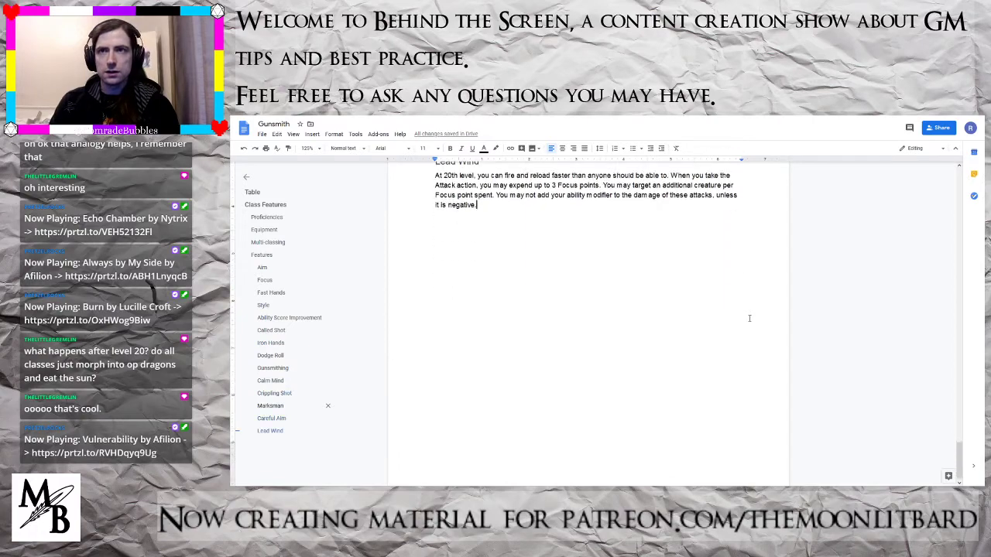
scroll(749, 317, up, 3)
scroll(750, 317, up, 20)
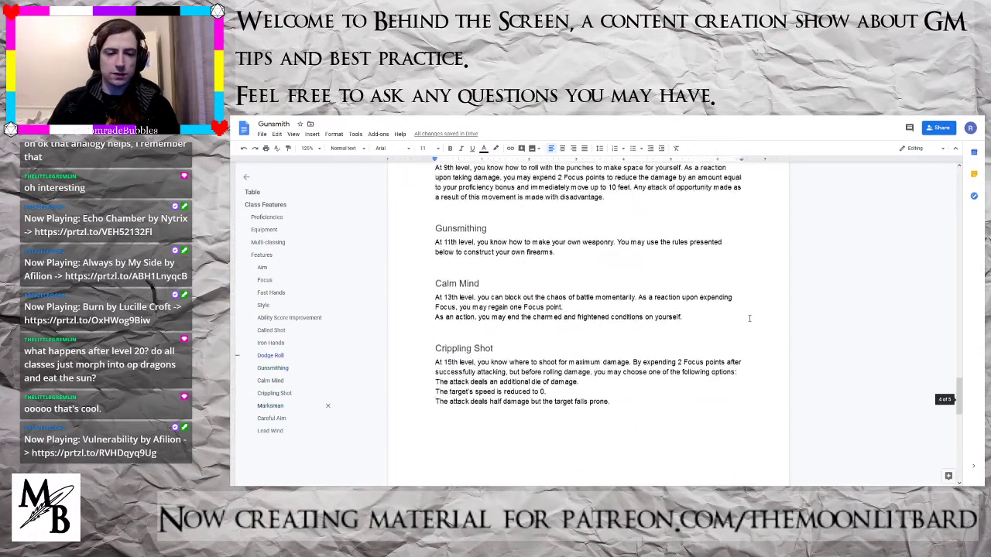
scroll(750, 318, up, 15)
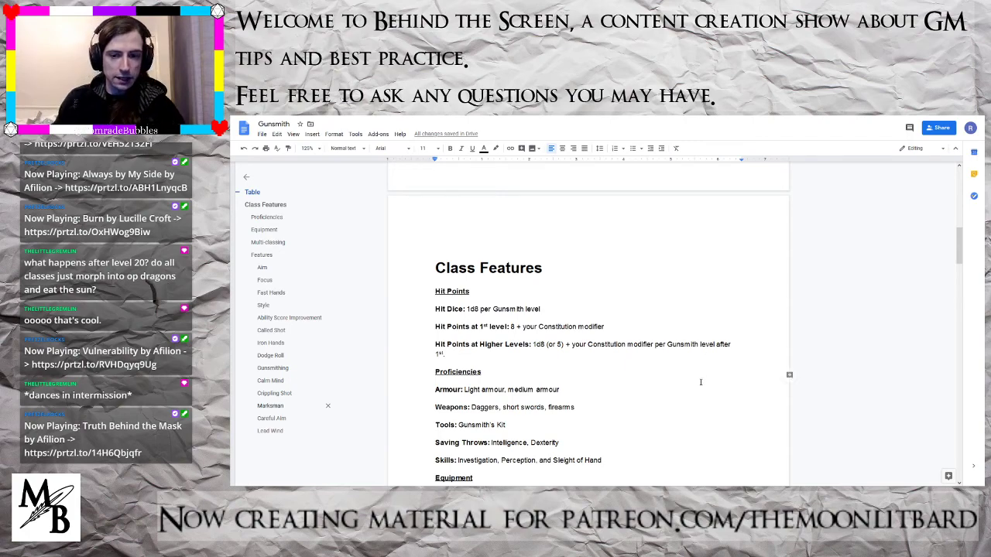
scroll(649, 383, down, 15)
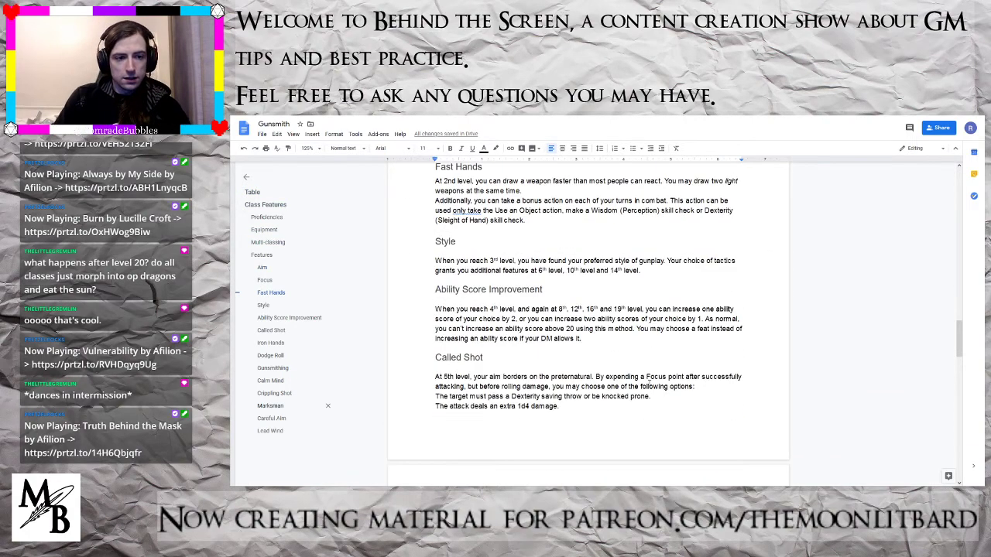
scroll(649, 383, down, 15)
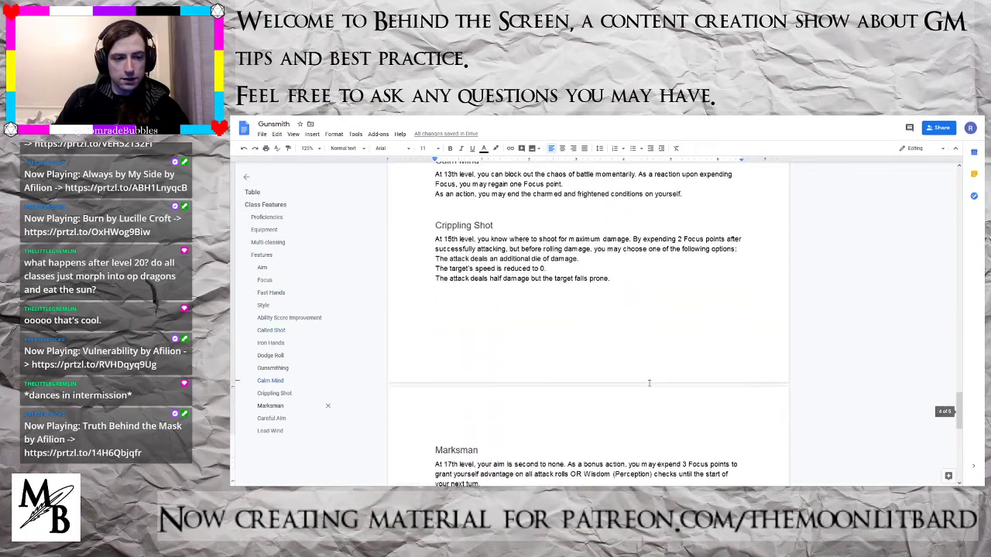
- Add the Heading 1 title "Gunsmithing" below the Lead Wind description at the end of the document
scroll(648, 382, down, 10)
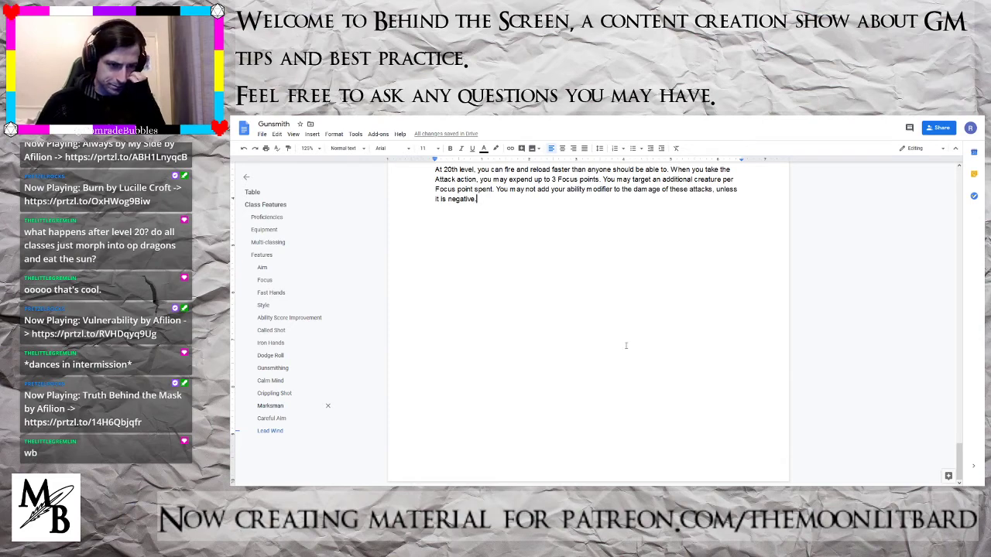
key(Return)
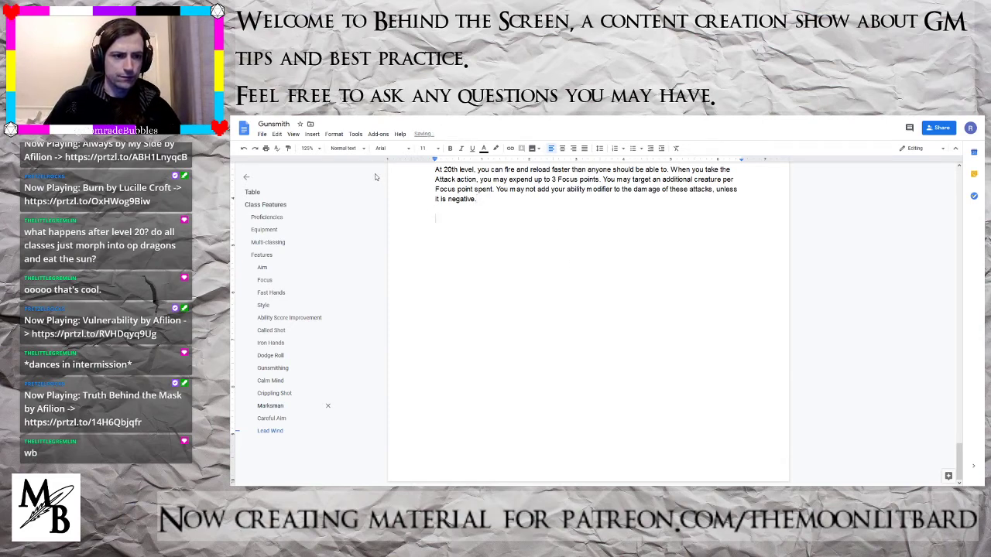
click(347, 148)
click(359, 240)
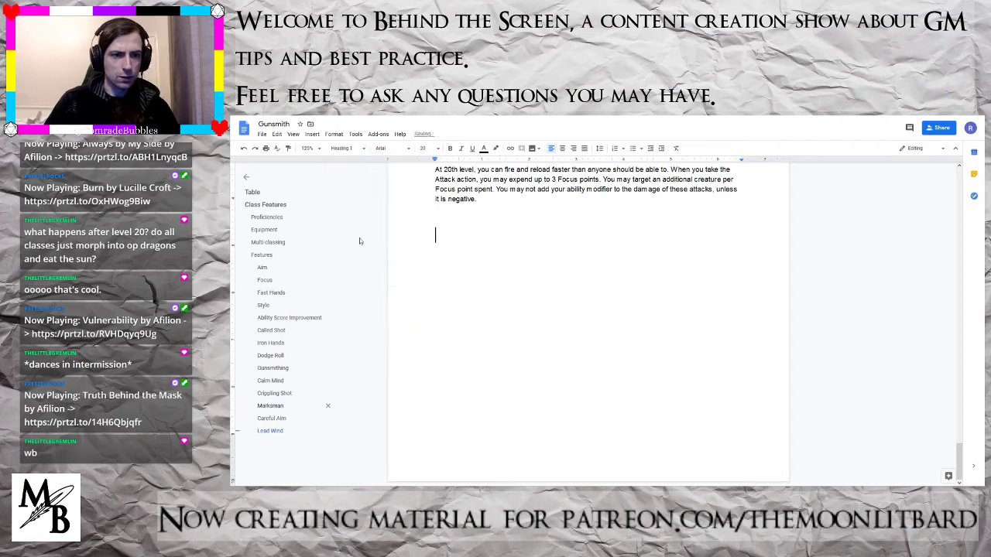
text(Gunsmithing)
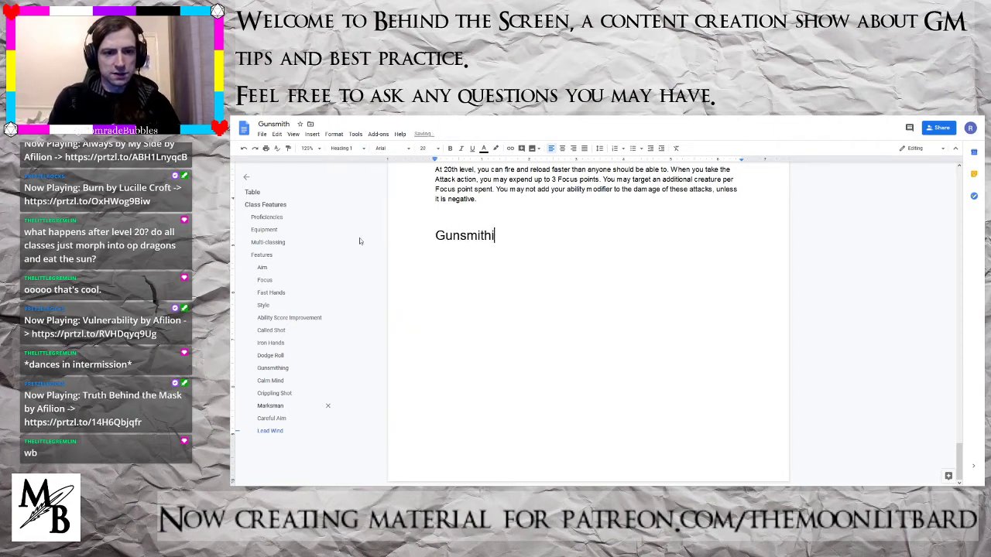
- Write the Gunsmithing introduction: at 11th level the Gunsmith can craft weapons to use or sell, with rules usable by both PCs and NPCs
key(Return)
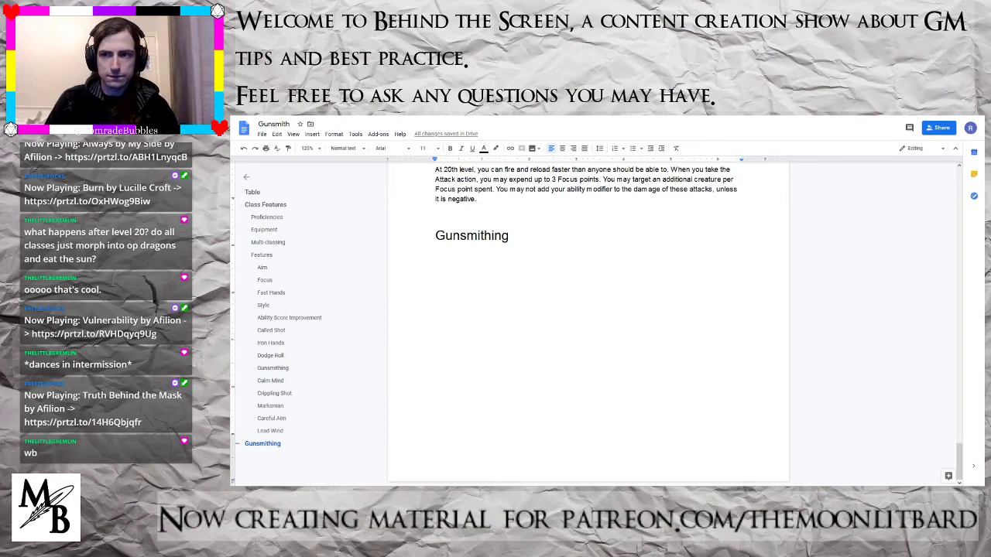
text(At 11th level, the Gunsmith becomes able to craft their own weapons, to use or to sell. The rules presented here may be used by both PCs and NPCs to craft firearms.)
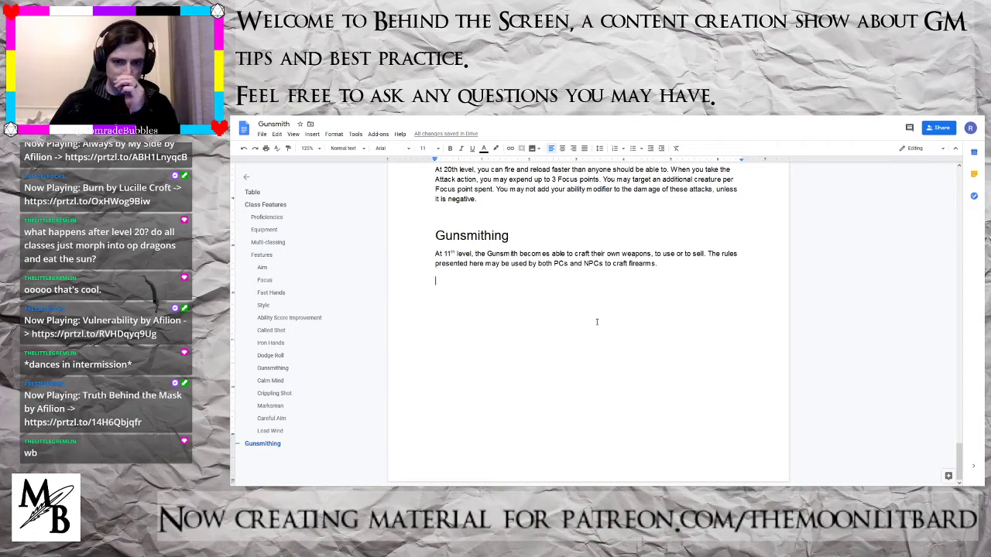
- Add the paragraph "Each attempt at making a firearm requires the use of a workshop, a forge and a Gunsmith's Kit."
text(Each a)
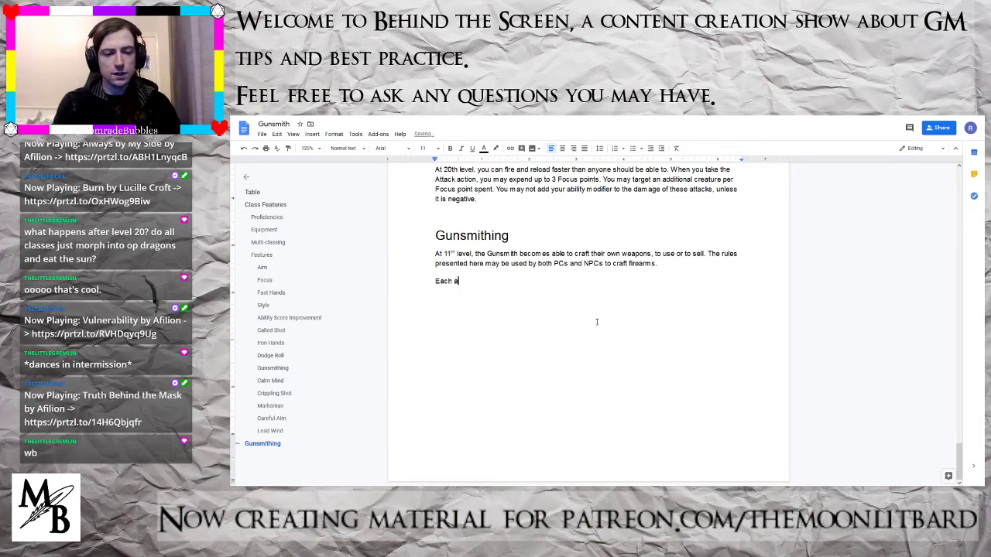
text(ttempt at m)
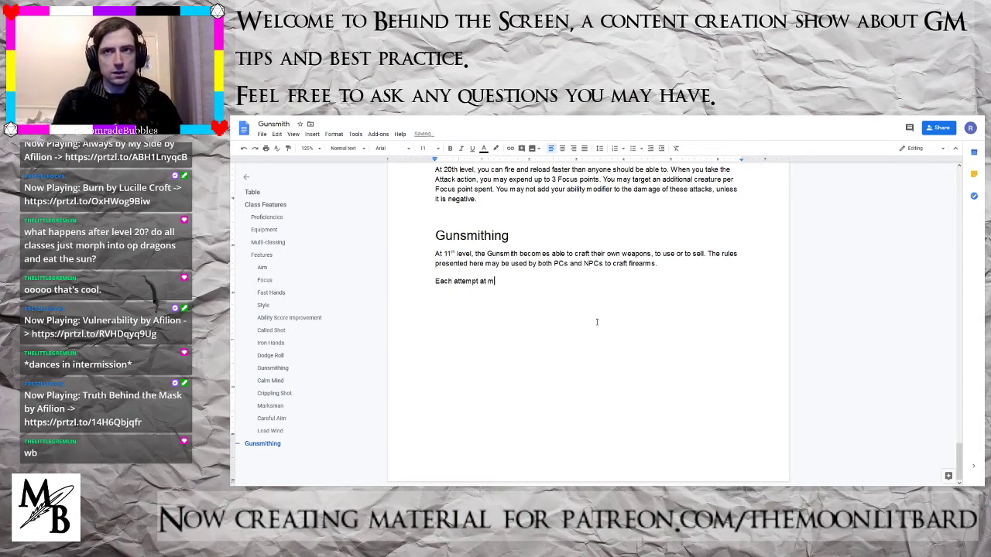
text(aking a firea)
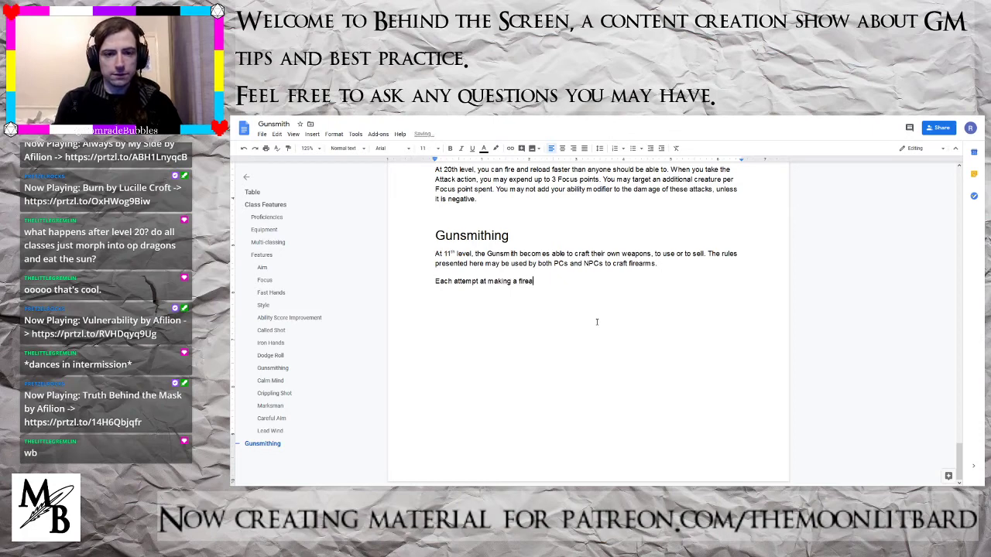
text(rm requires)
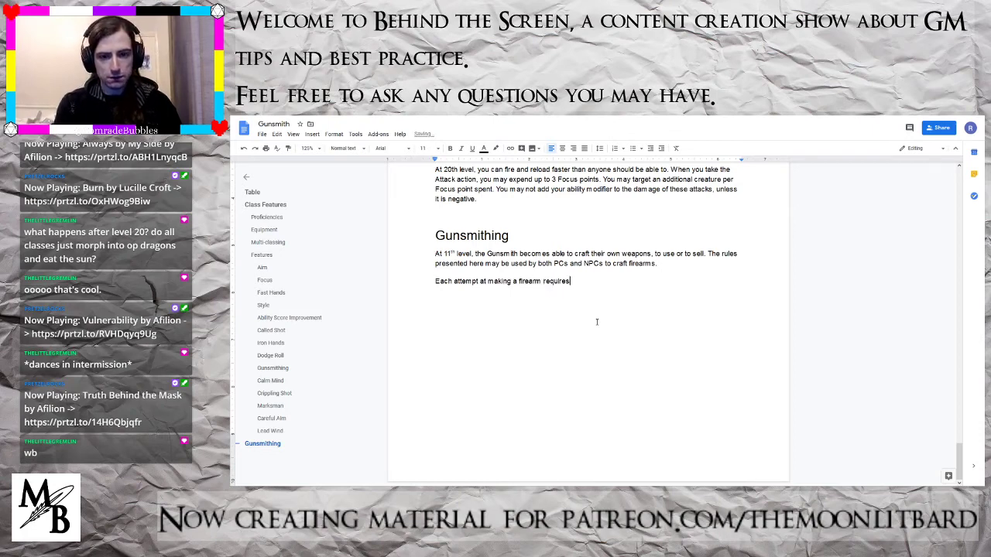
text( the use of a work)
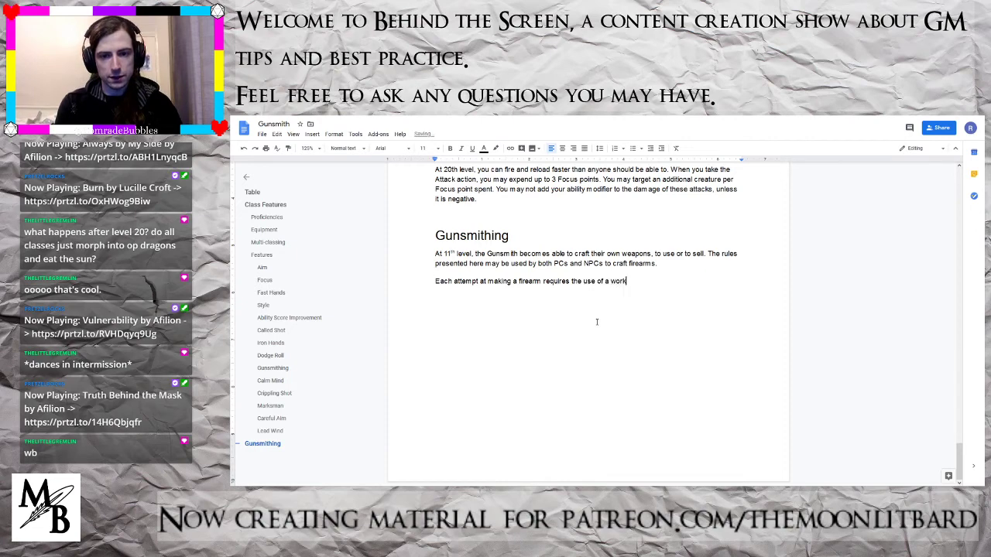
text(shop, a )
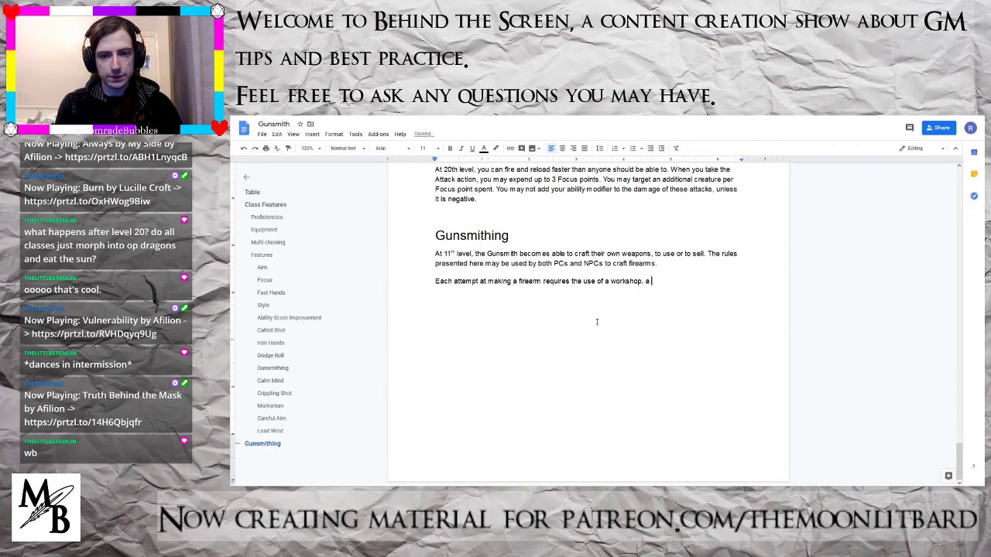
text(forge and a )
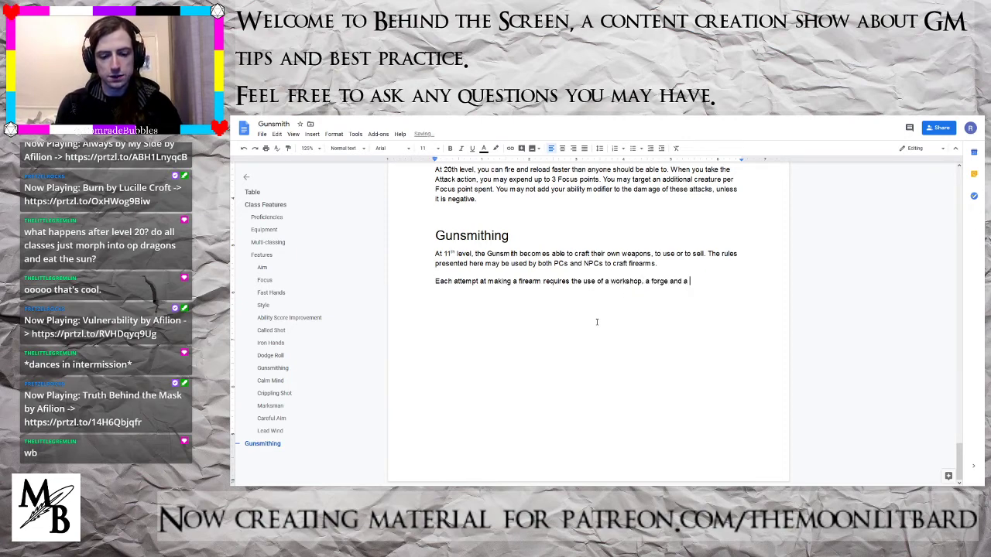
text(Gunsmith's )
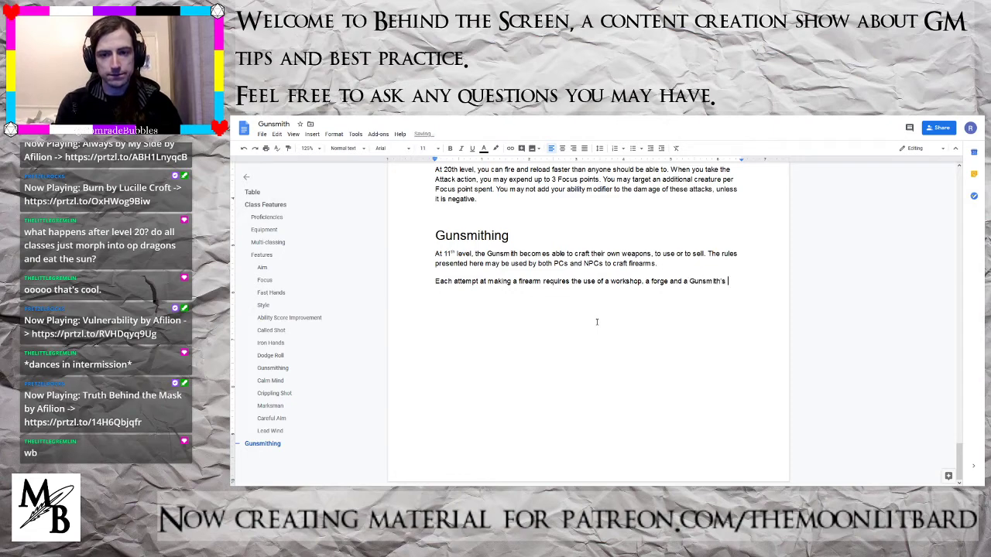
text(Kit.)
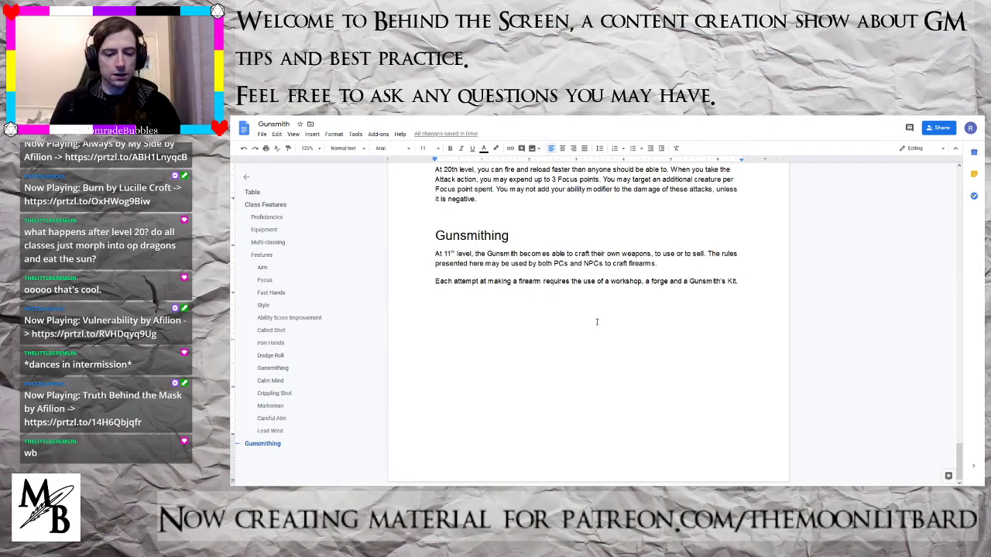
- Extend the crafting attempt sentence after "Gunsmith's Kit" with ", as well as taking 8 hours."
key(BackSpace)
key(BackSpace)
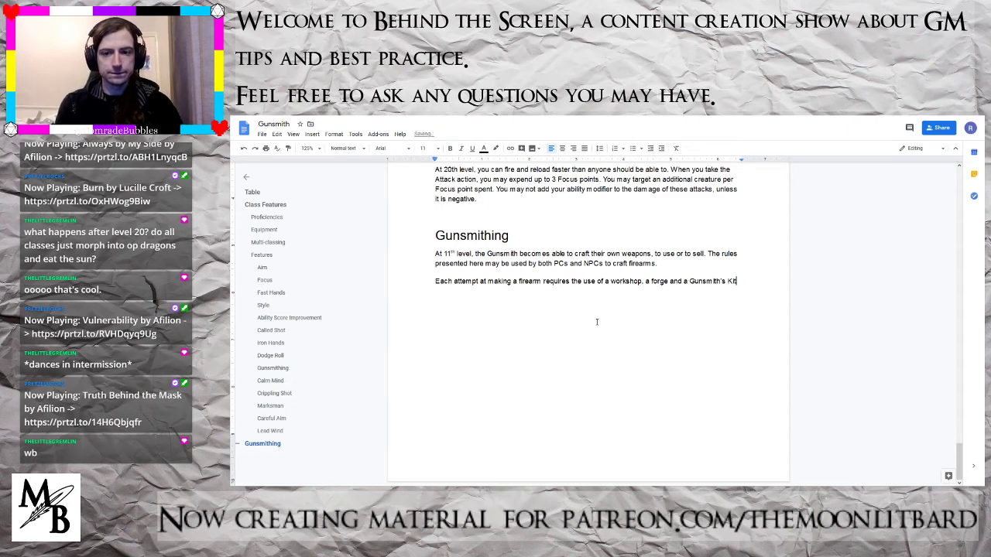
text(, as well as taking )
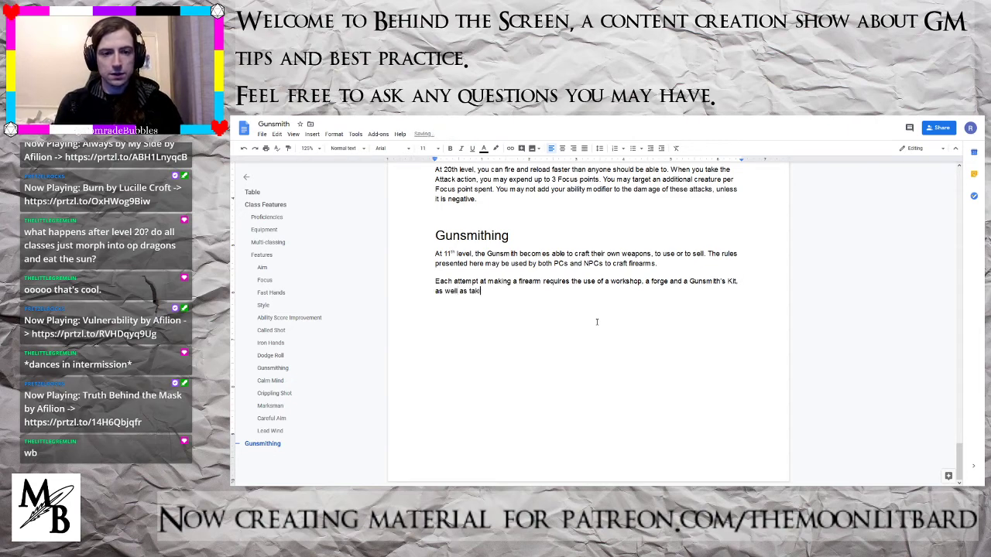
text(8 hours.)
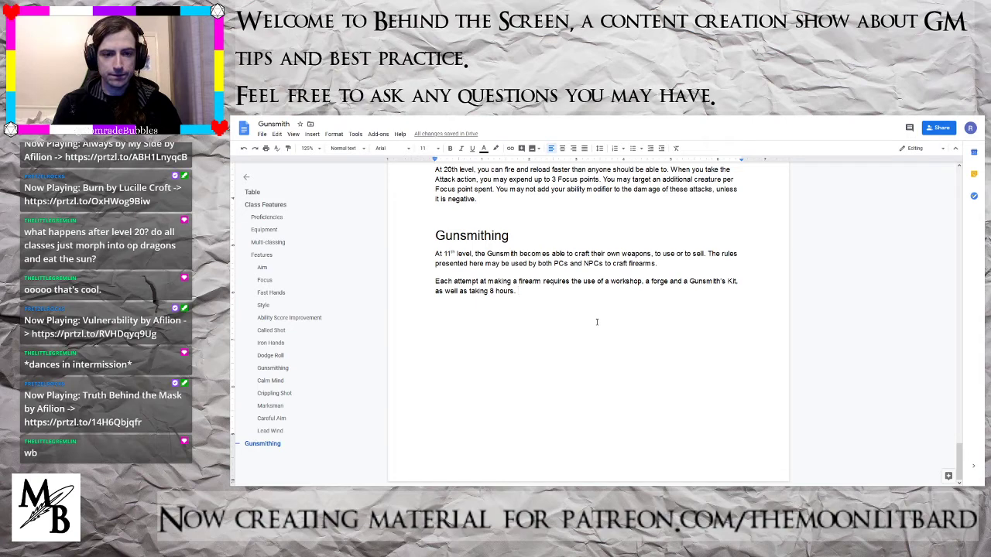
key(Return)
text(T)
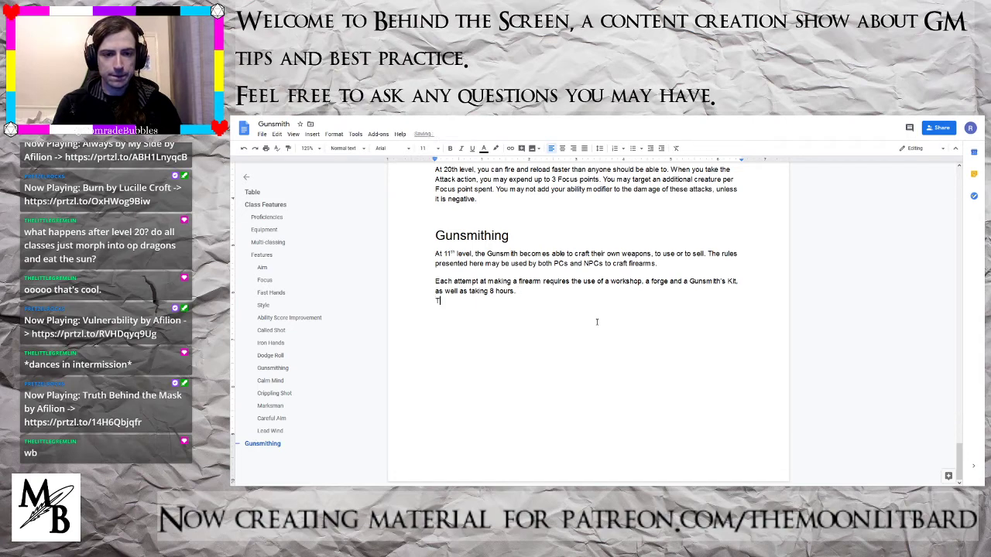
text(he process)
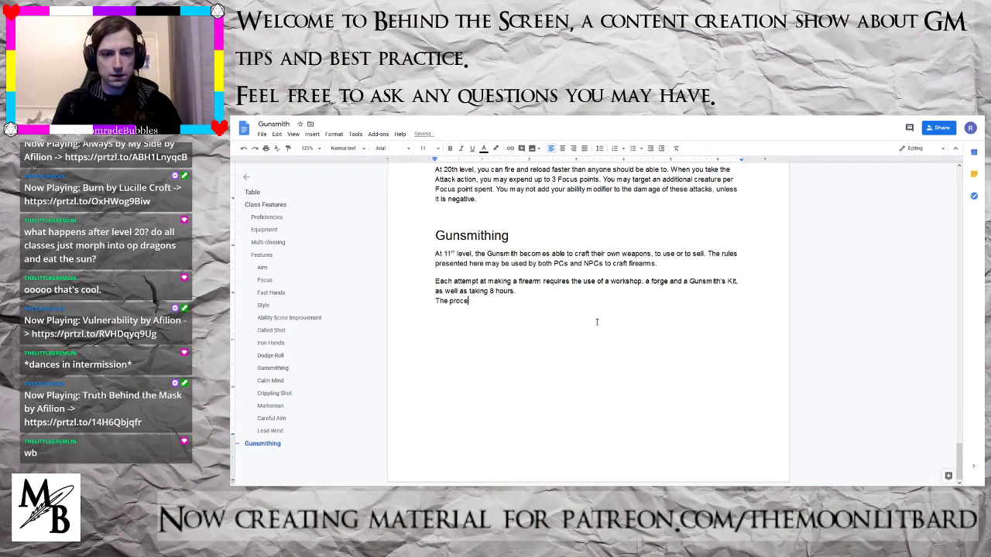
key(BackSpace)
key(BackSpace)
key(BackSpace)
key(BackSpace)
key(BackSpace)
key(BackSpace)
key(BackSpace)
key(BackSpace)
key(BackSpace)
key(BackSpace)
key(BackSpace)
key(BackSpace)
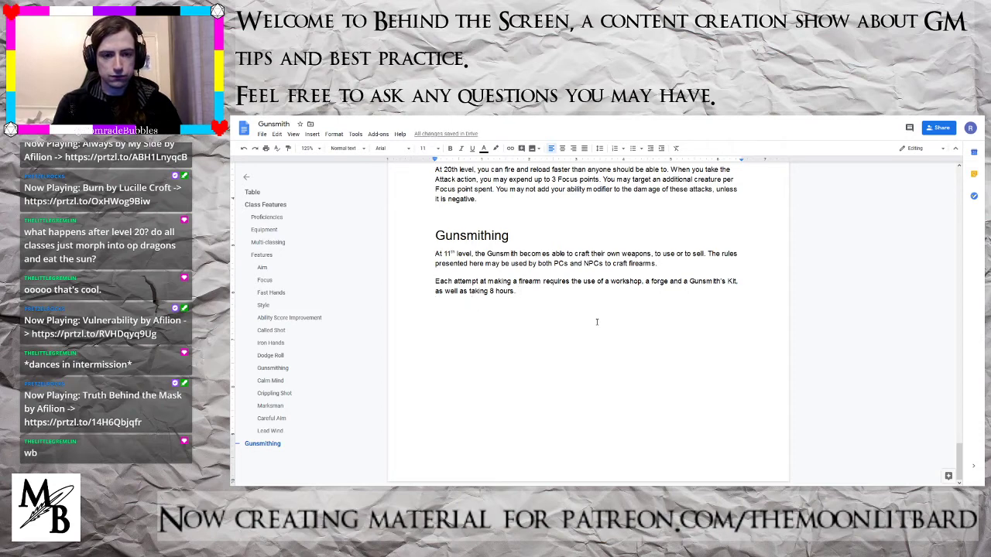
- Add the line "Pistols require a successful DC13 Gunsmith's Kit check." below the crafting requirements paragraph
key(Return)
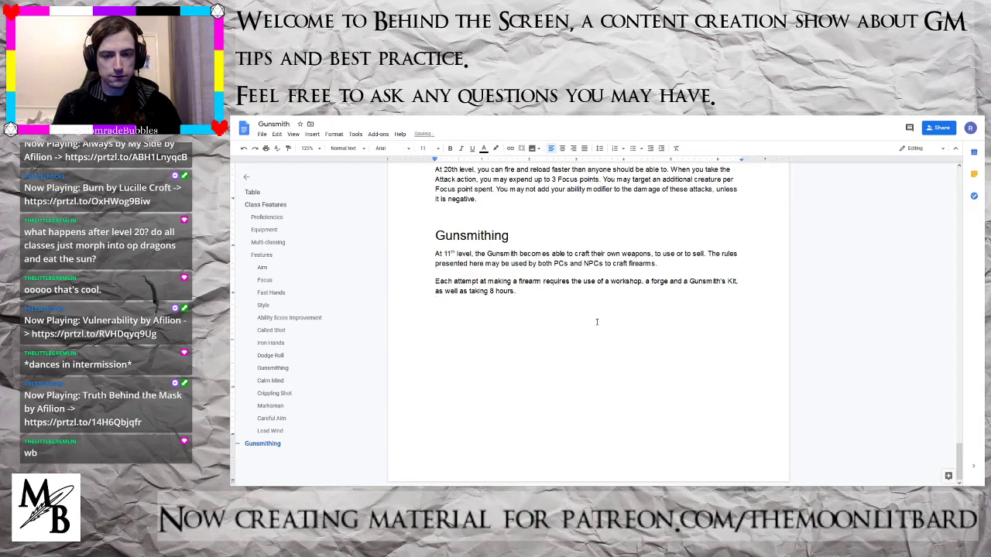
text(Pis)
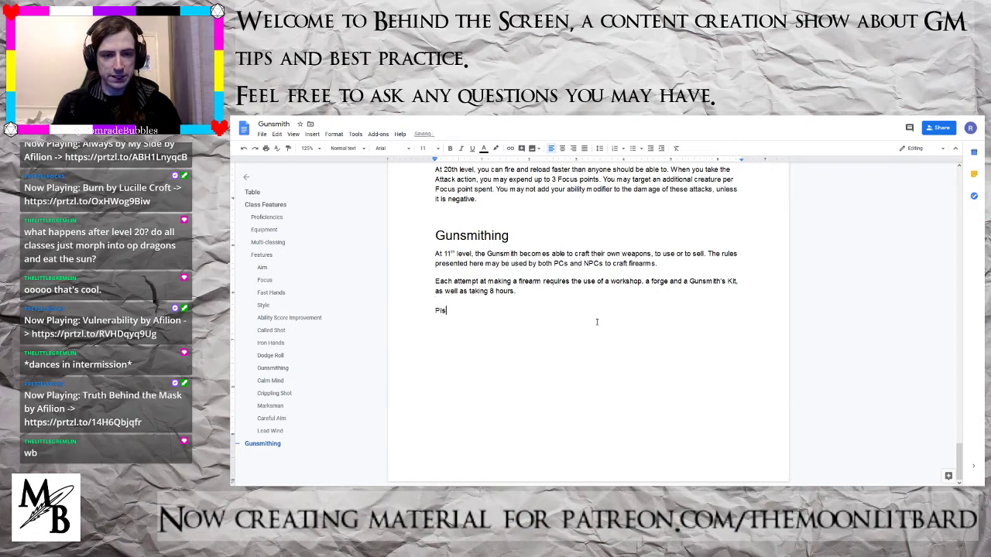
text(tols require a )
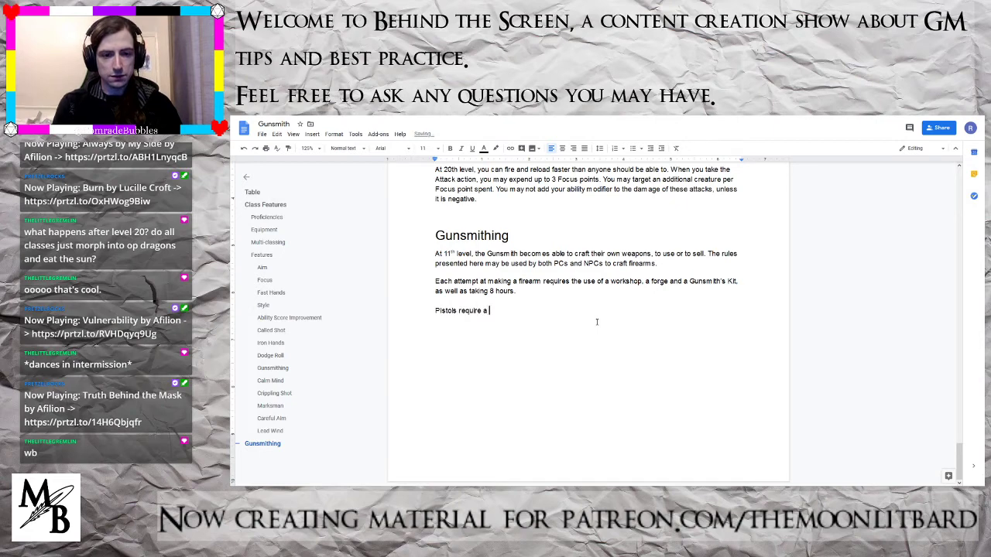
text(successful DC)
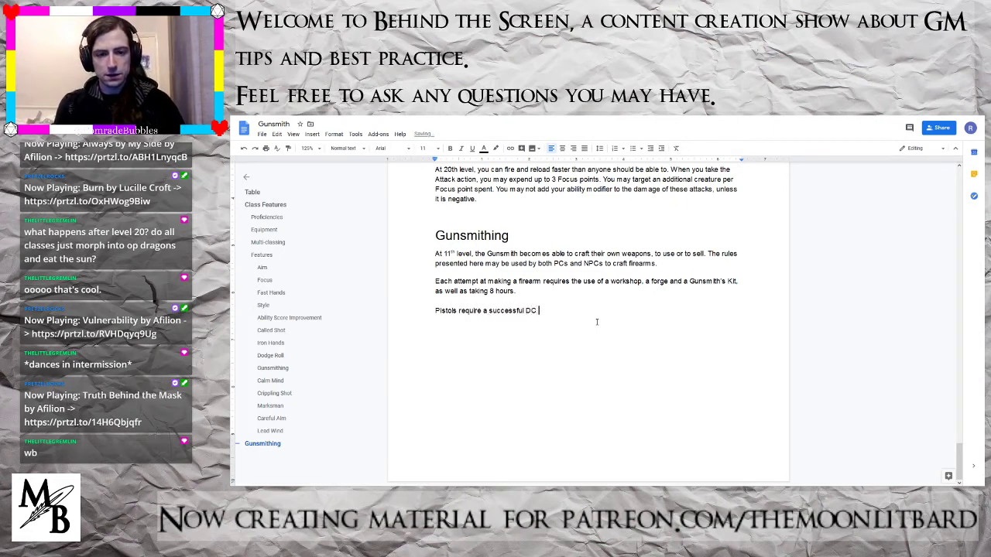
key(BackSpace)
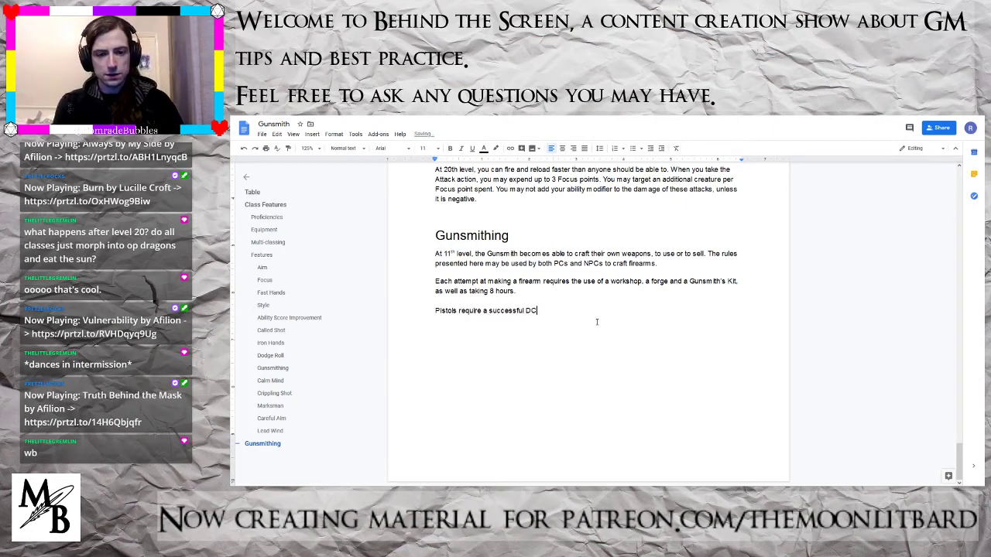
text(13 G)
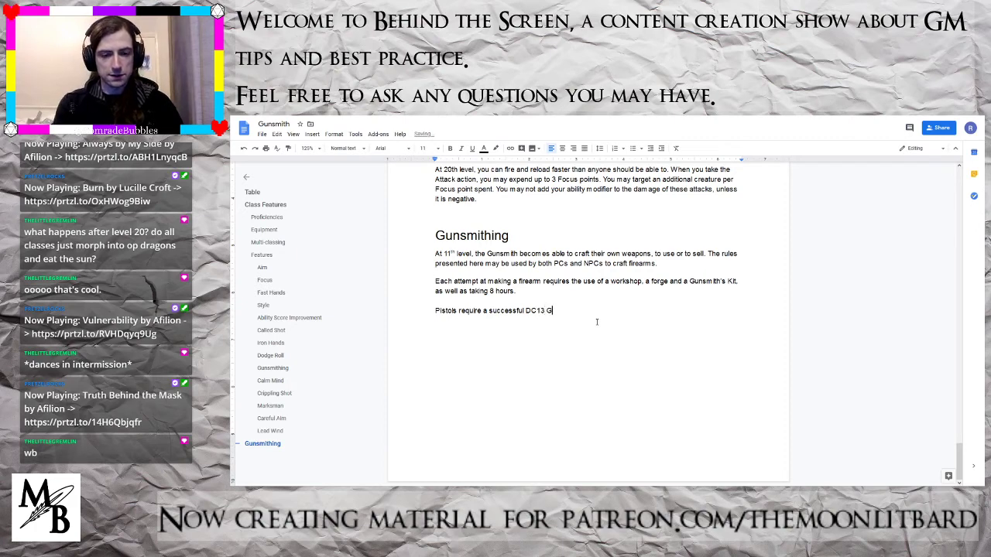
text(unsmith's K)
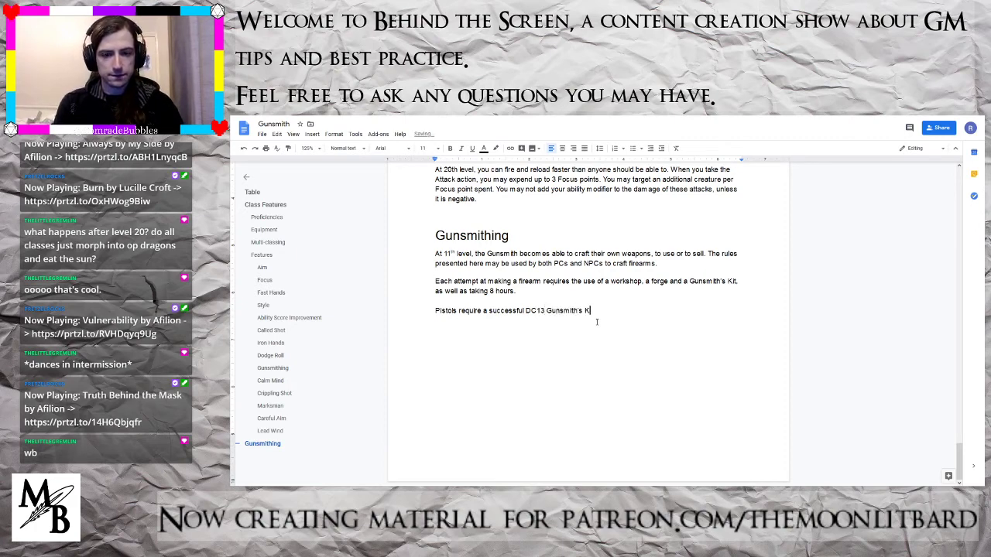
key(BackSpace)
text(Kit check)
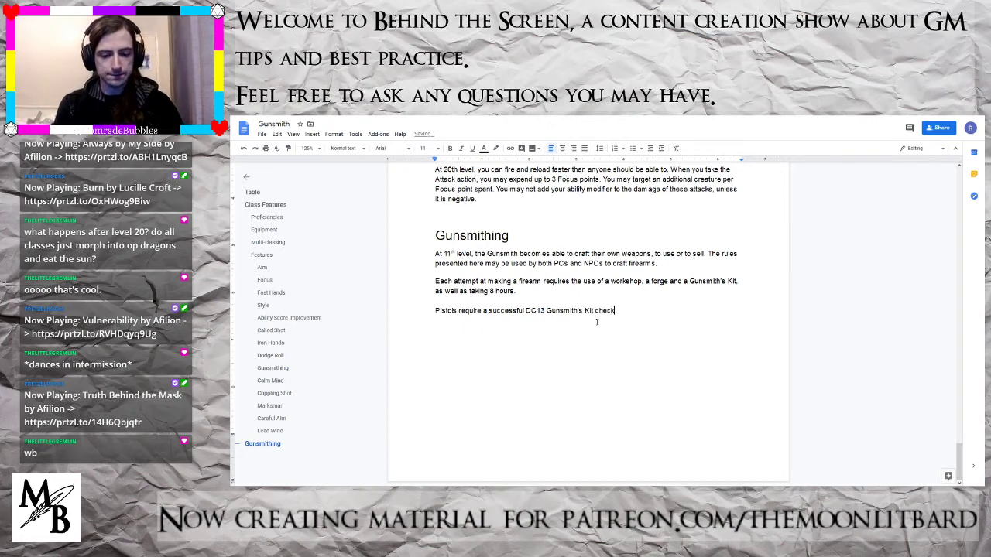
text(.)
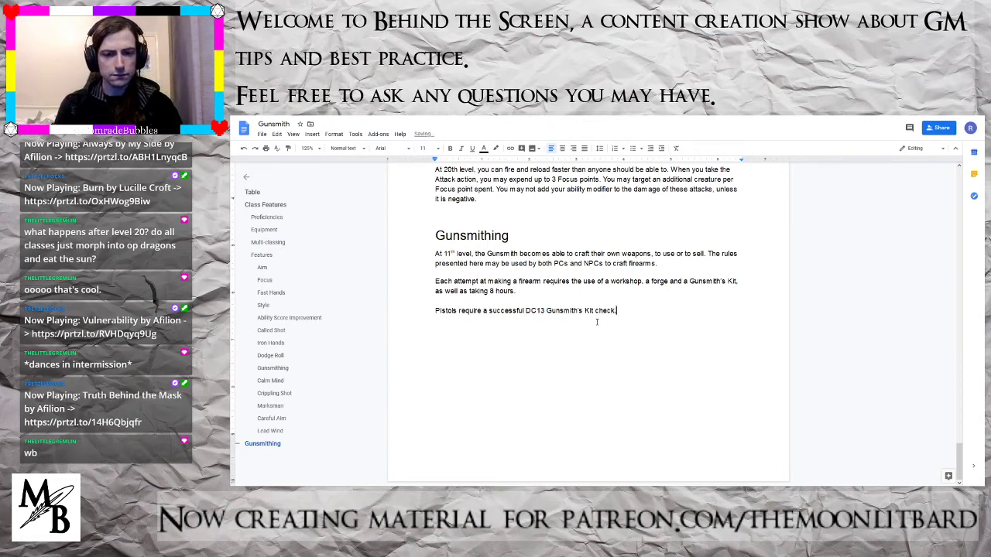
- Duplicate the Pistols check line twice on the lines directly below it
drag(618, 310, 431, 311)
key(ctrl+c)
click(641, 320)
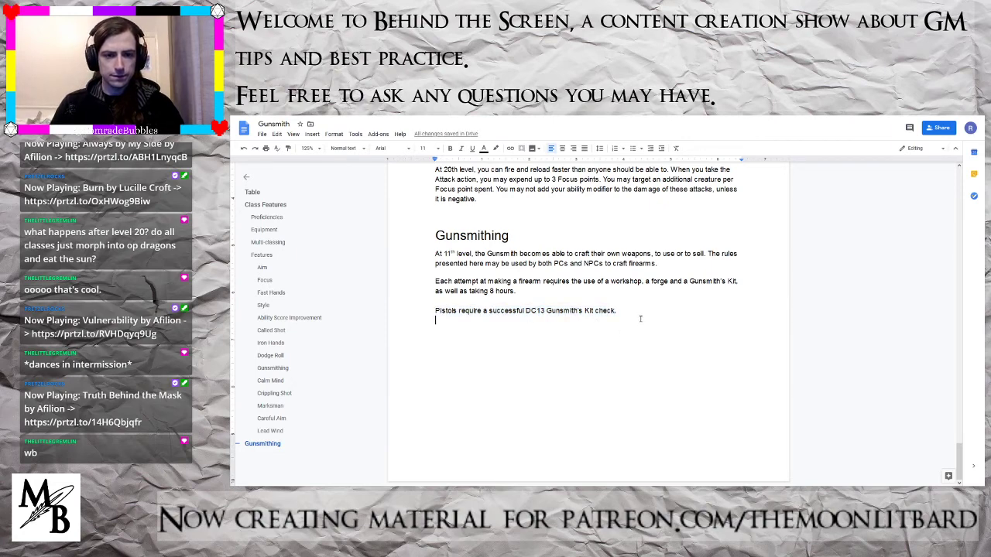
key(ctrl+v)
key(Return)
key(ctrl+v)
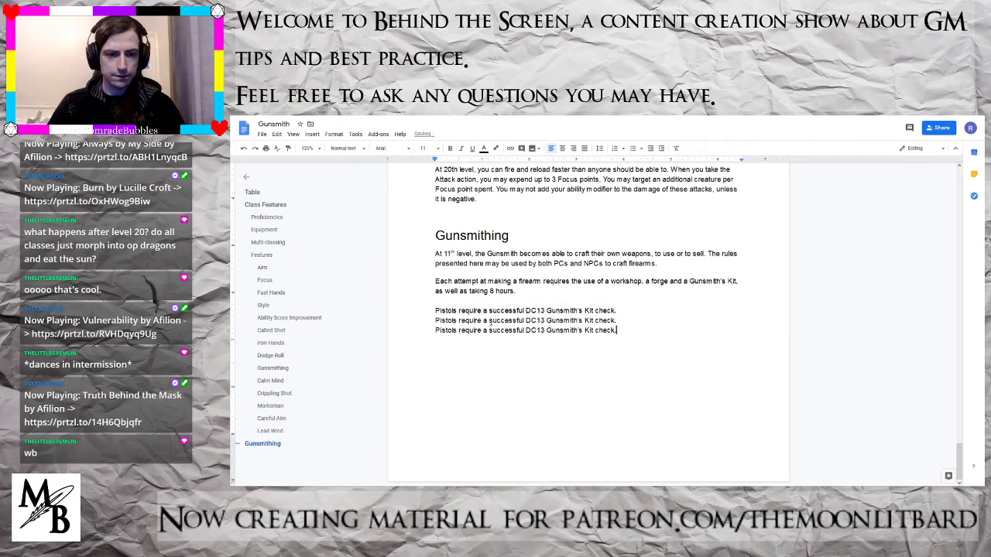
- Change the second check line to "Shotguns require a successful DC15 Gunsmith's Kit check."
double_click(447, 319)
text(Sho)
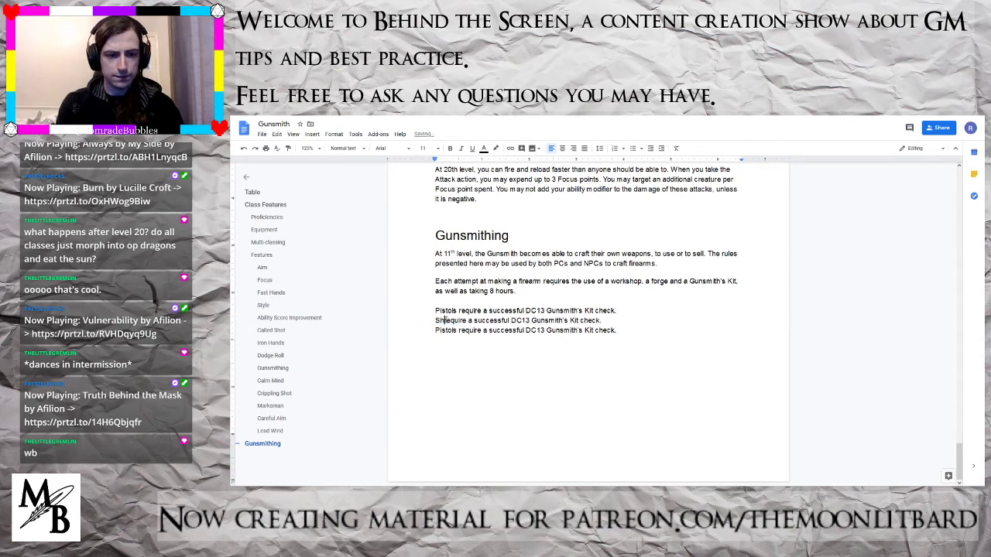
text(tguns)
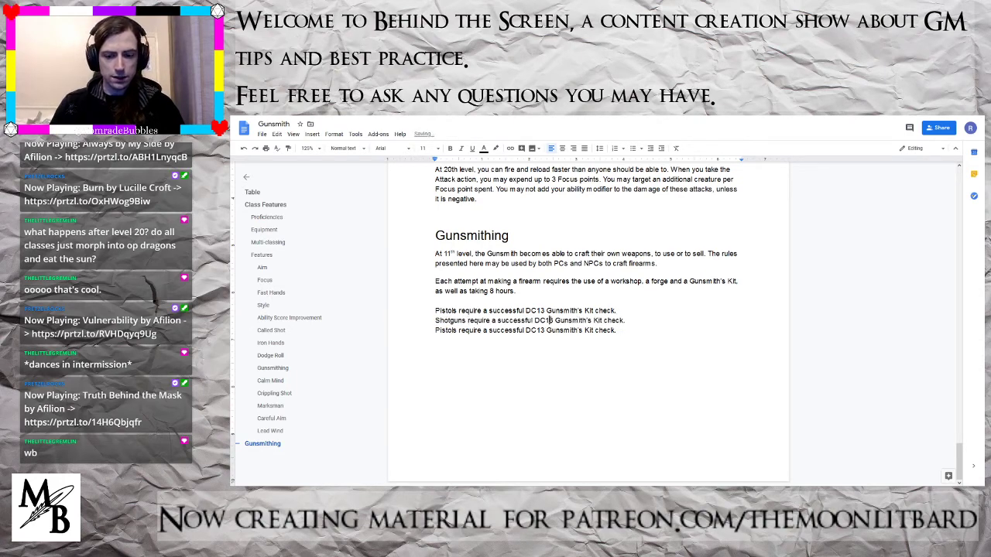
key(BackSpace)
text(5)
- Change the third check line to "Rifles require a successful DC15 Gunsmith's Kit check."
double_click(442, 331)
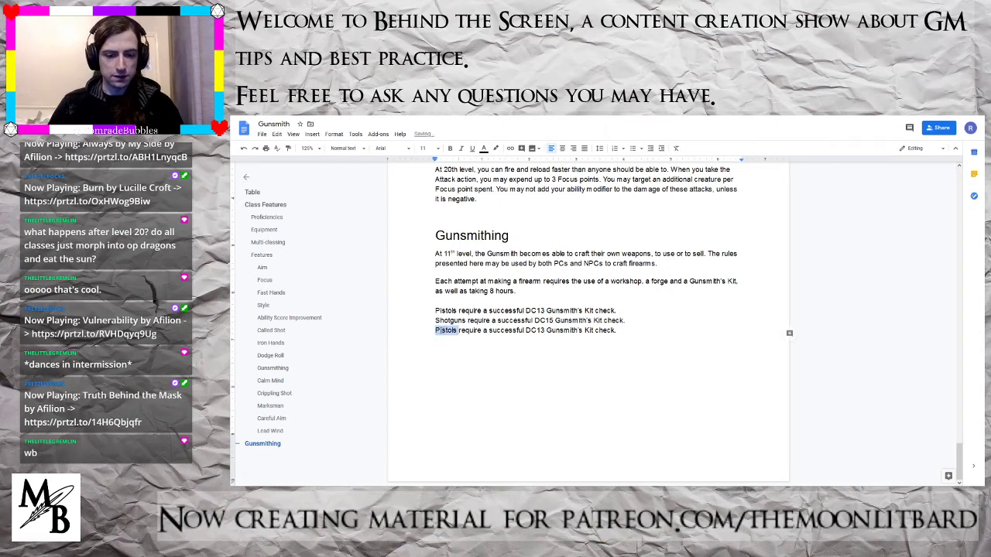
text(Rifle)
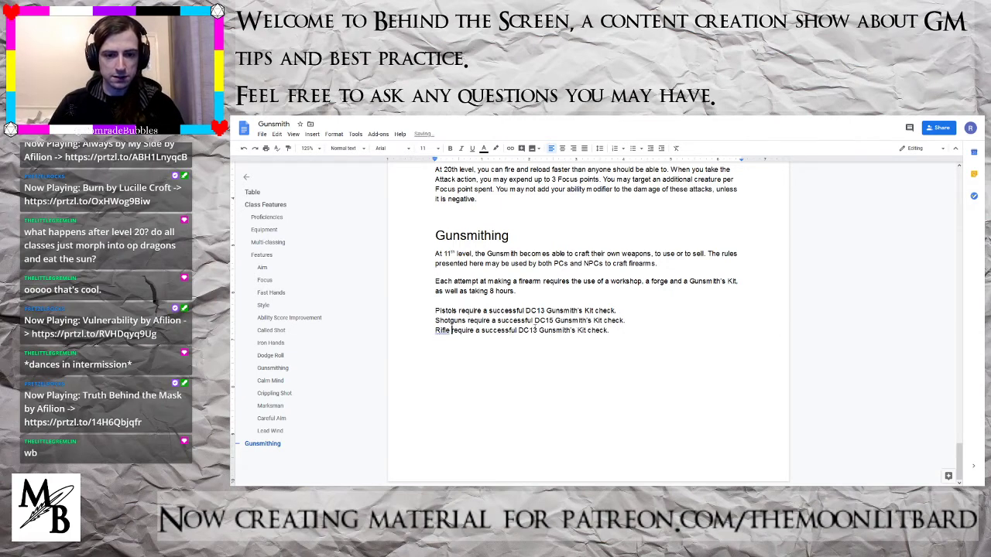
click(537, 331)
key(BackSpace)
text(8)
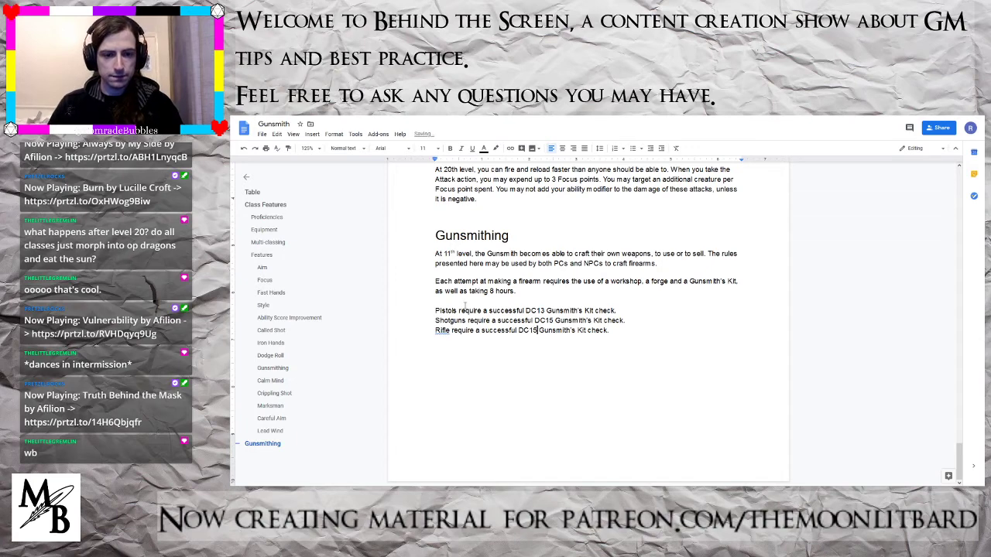
text(s)
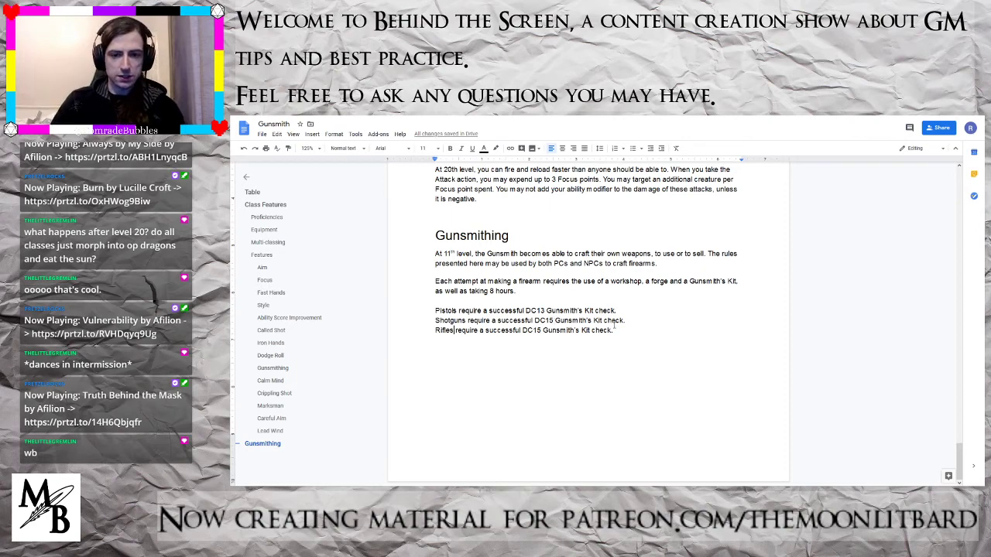
- Extend the Pistols check line after "check" with " and 25gp of raw materials."
text(and )
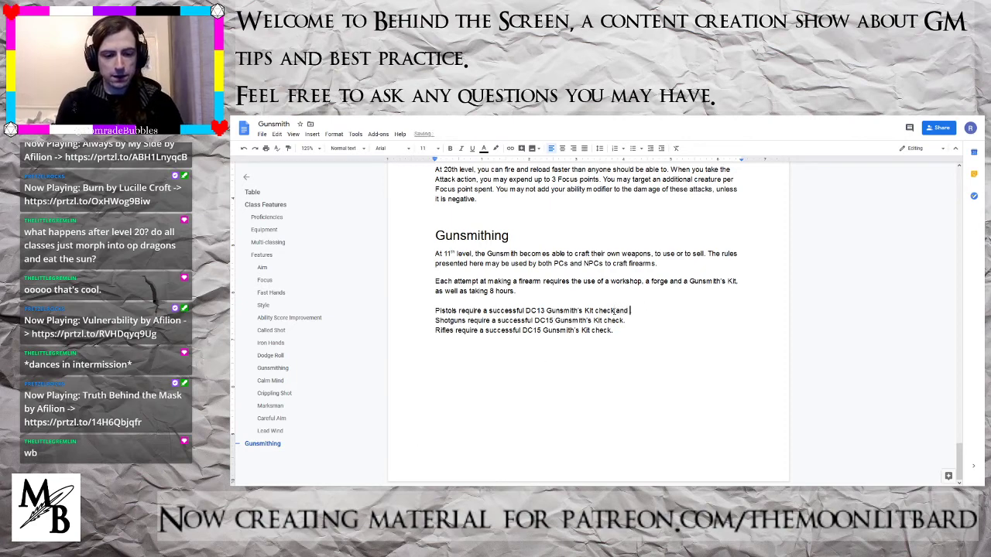
text(25gp of r)
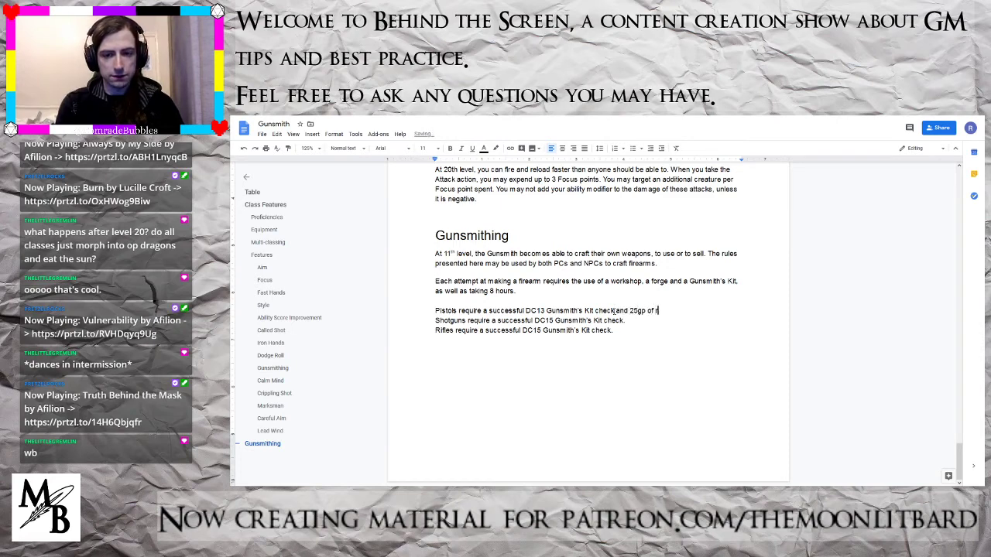
text(aw materials)
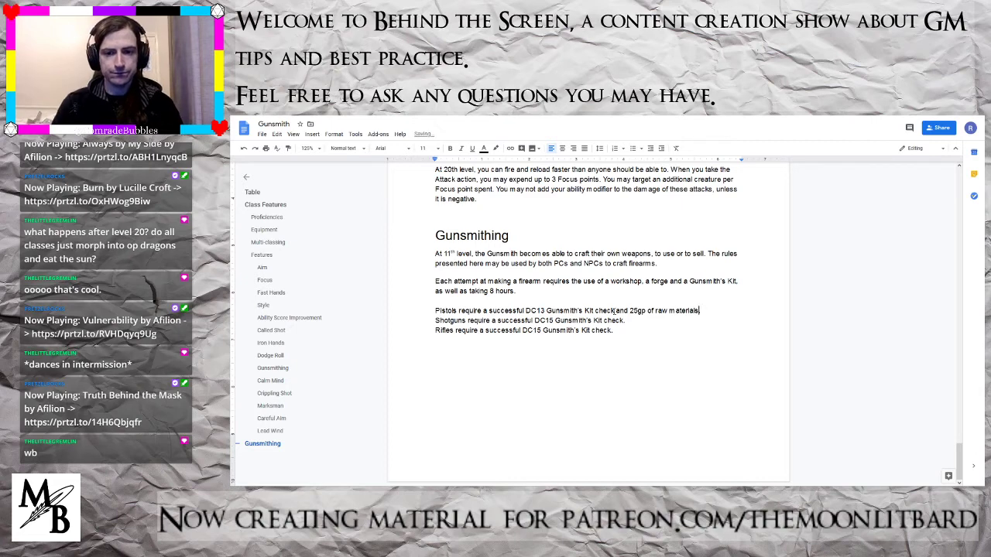
text(.)
- Extend the Shotguns check line after "check" with " and 50gp of raw materials."
click(625, 320)
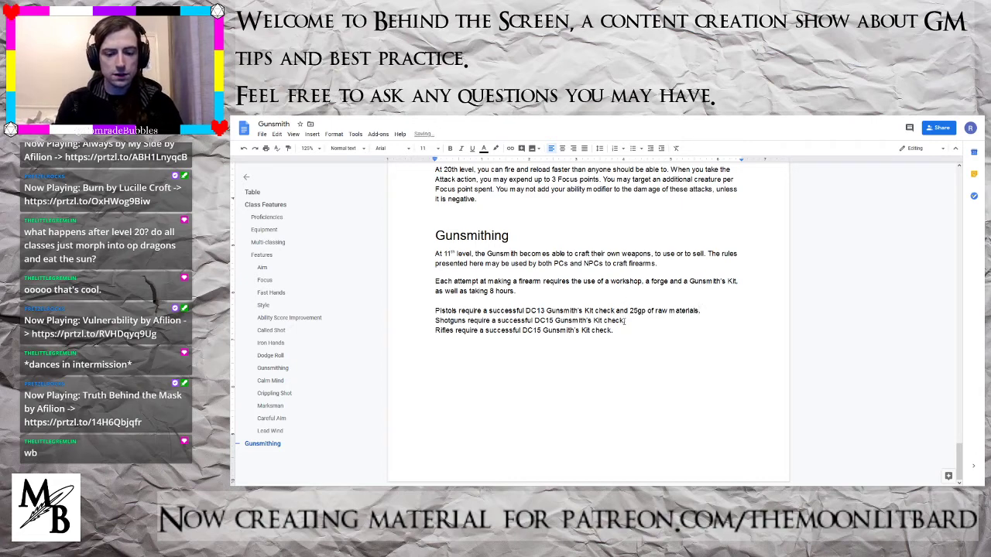
text(and 50gp)
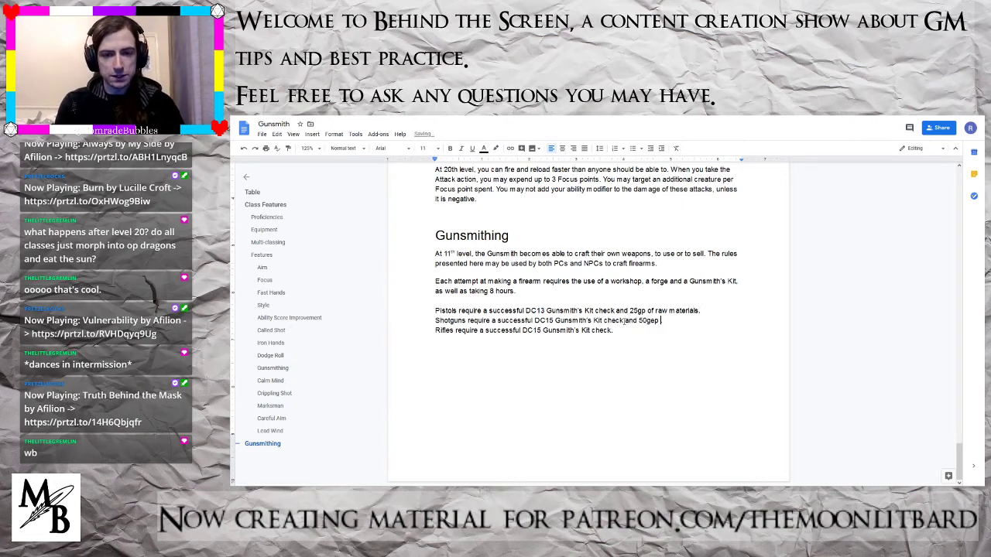
key(BackSpace)
key(BackSpace)
key(BackSpace)
text(p of)
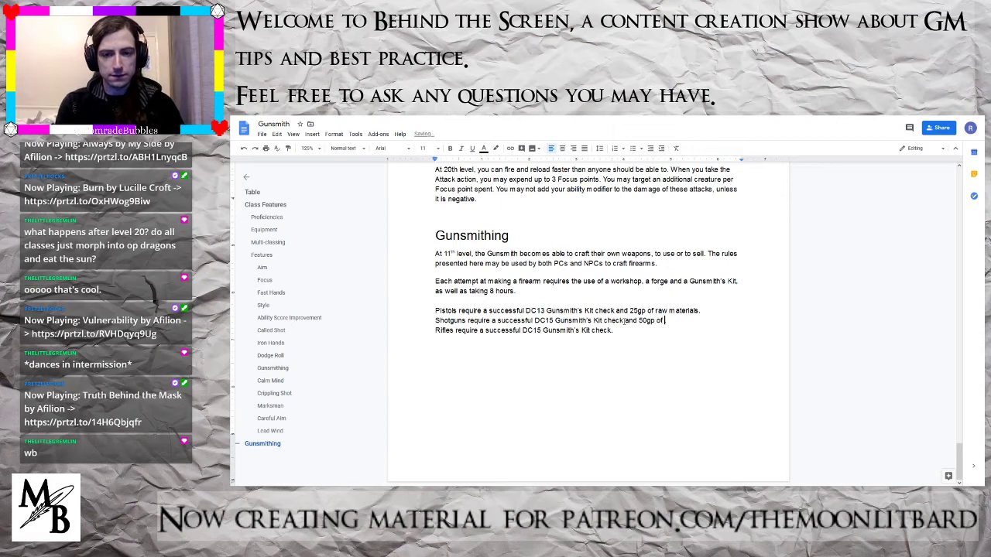
text( raw materi)
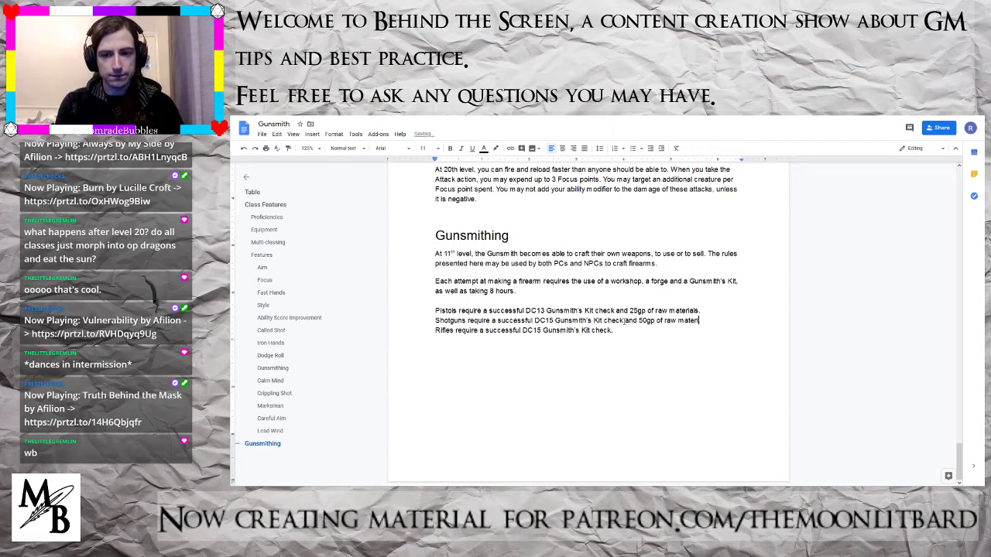
text(als.)
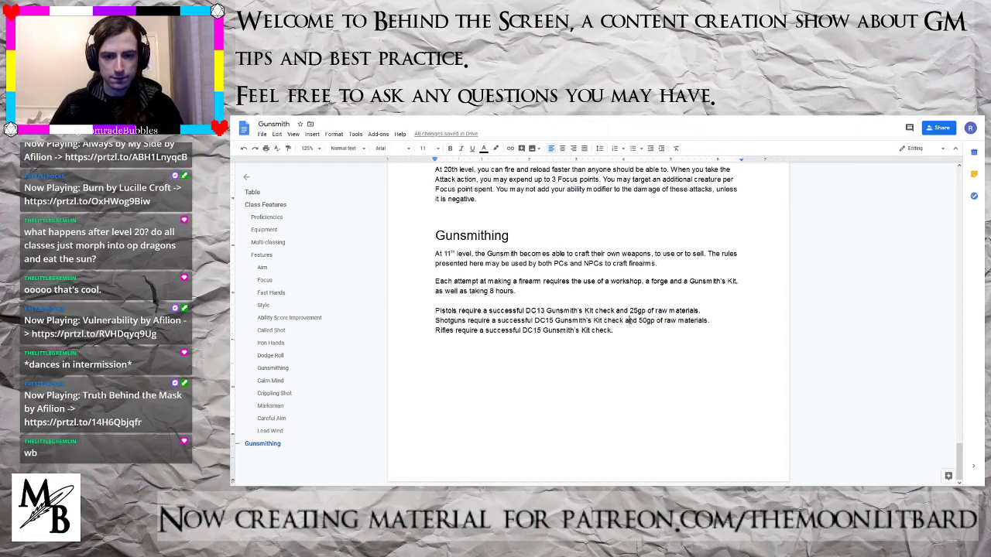
- Copy "and 50gp of raw materials" from the Shotguns line to the end of the Rifles line
mouse_move(626, 320)
mouse_down()
mouse_move(706, 320)
mouse_move(626, 321)
mouse_up()
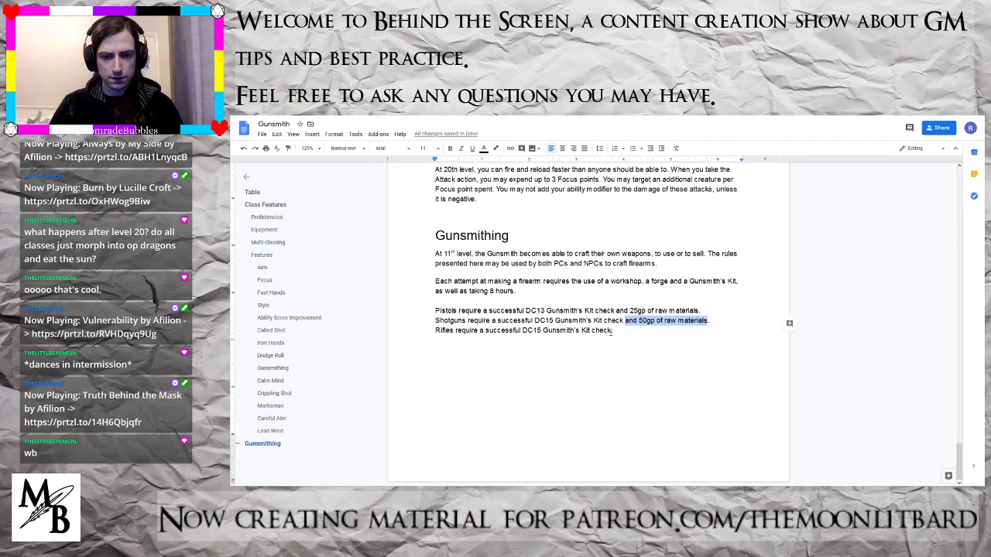
key(ctrl+c)
click(612, 331)
key(BackSpace)
key(ctrl+v)
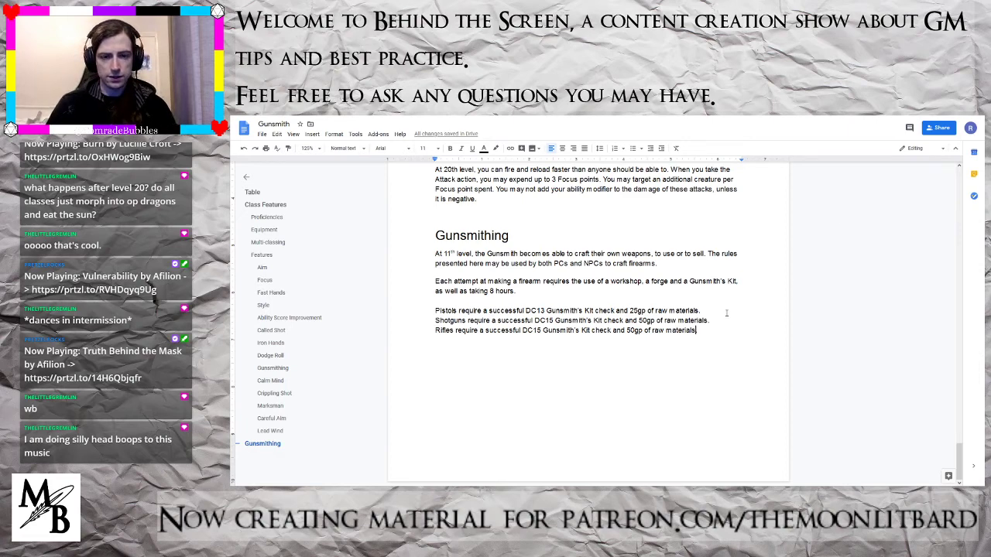
- Add the paragraphs on pistol, blast gun and long rifle starting damage and upgrades below the Rifles line
key(Return)
key(Return)
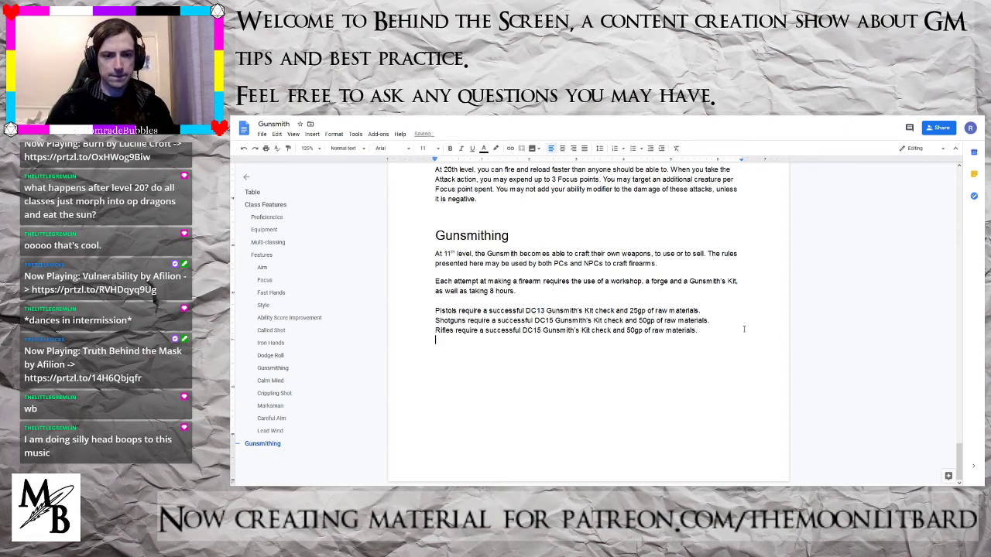
key(ctrl+v)
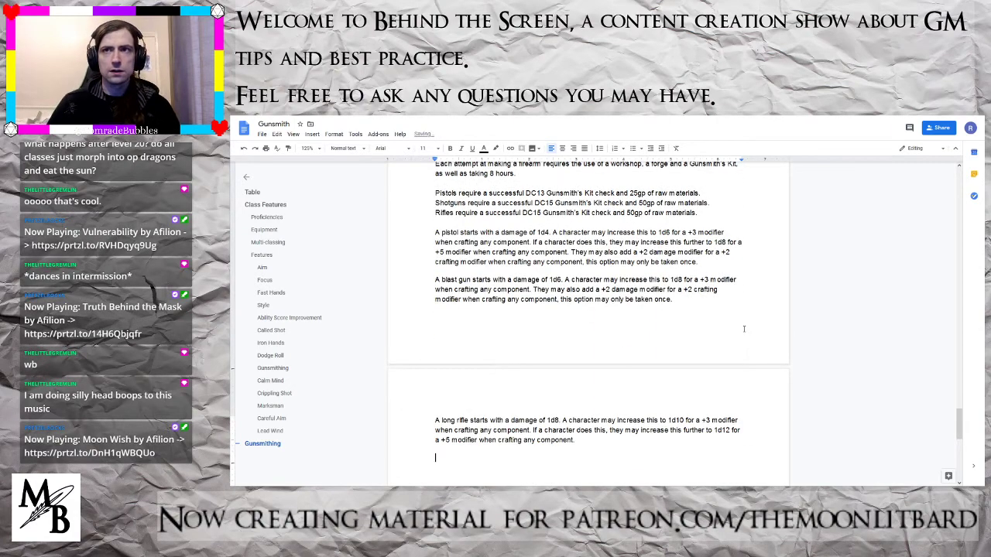
- Delete "when crafting any component" after the +3 modifier in the pistol paragraph, ending the sentence with a period
scroll(704, 335, up, 1)
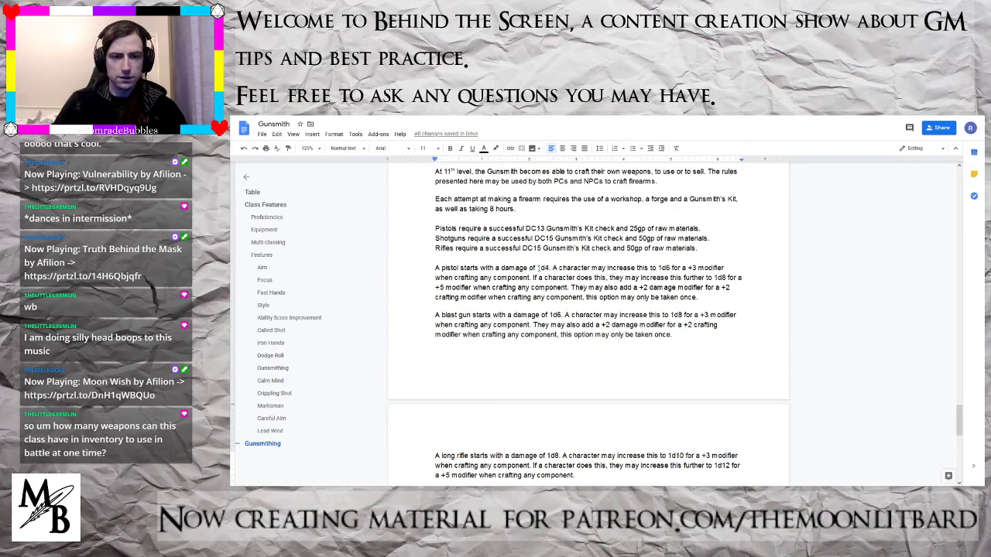
drag(529, 278, 431, 277)
key(BackSpace)
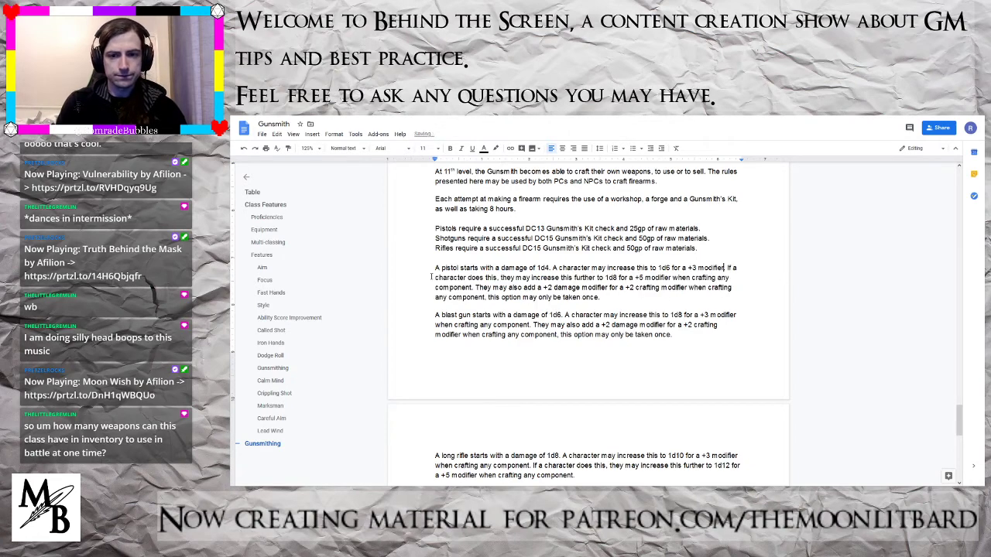
text(.)
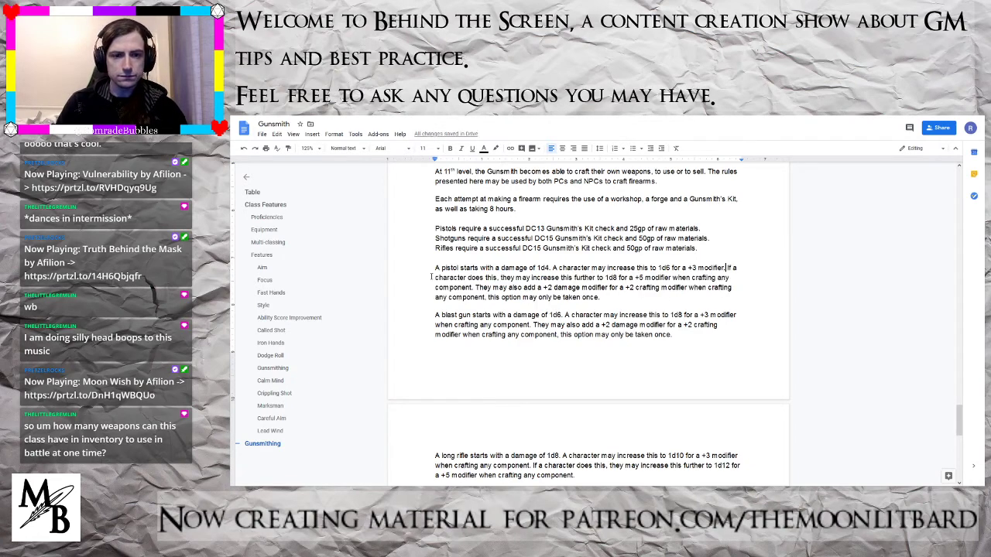
- Insert "cumulative" before the pistol's +5 modifier and delete "when crafting any component" after it
click(635, 277)
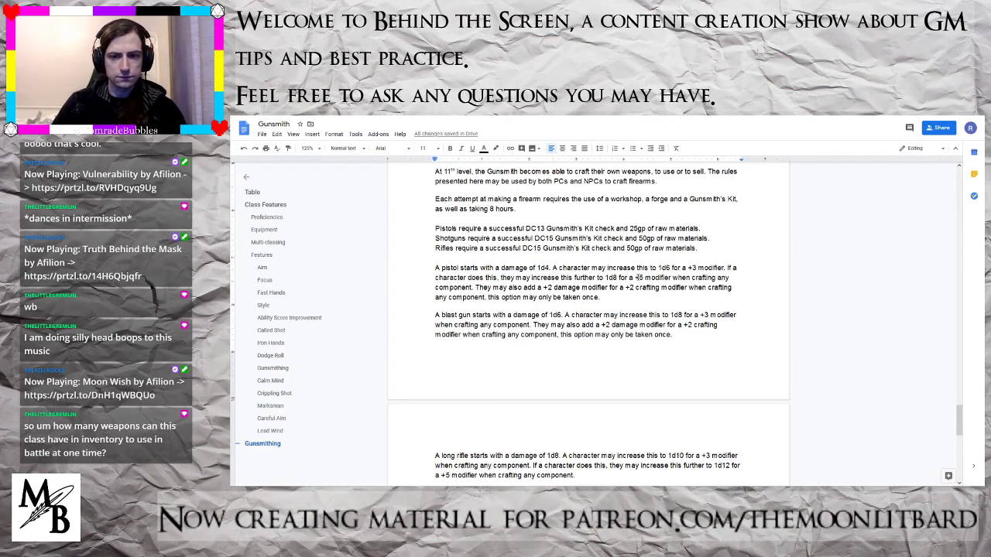
text(cumulativ)
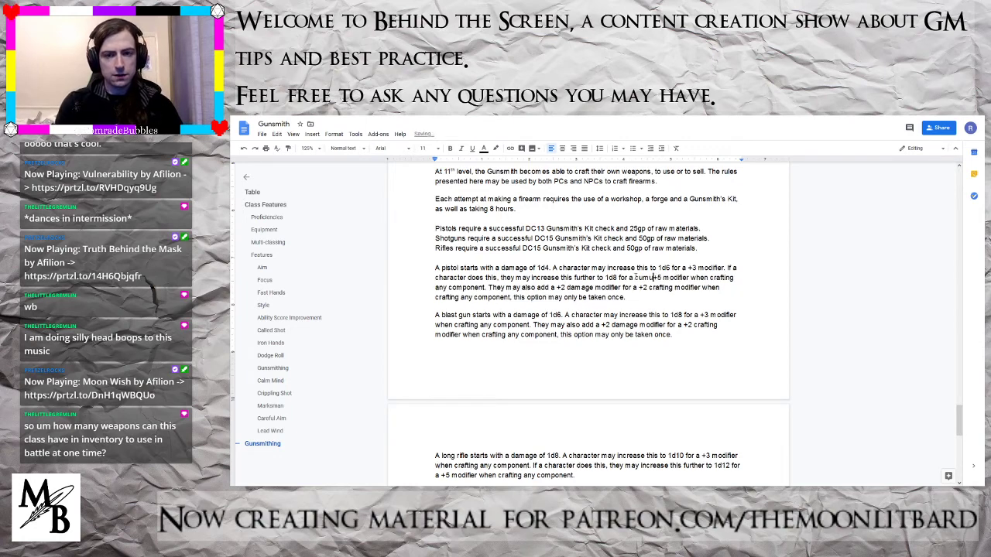
text(e)
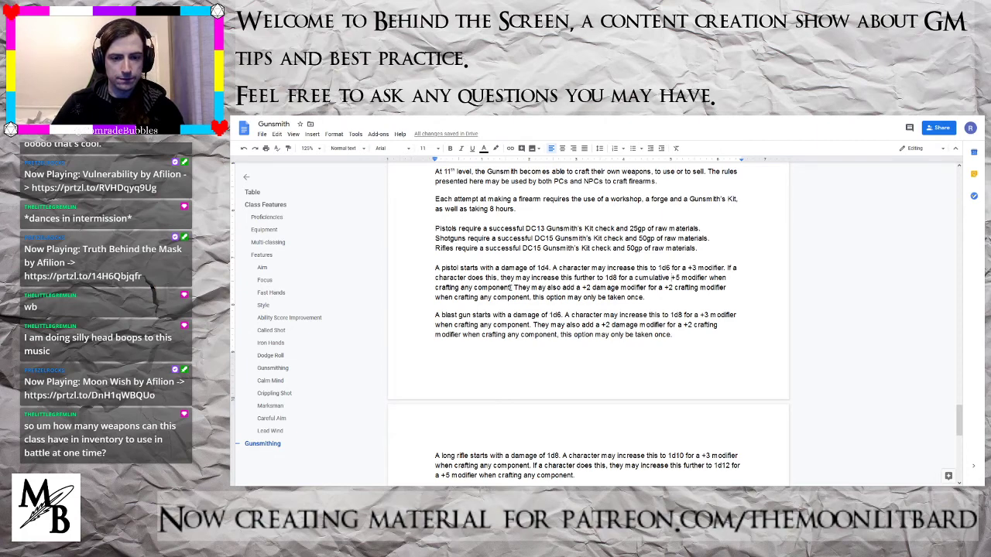
drag(511, 287, 709, 279)
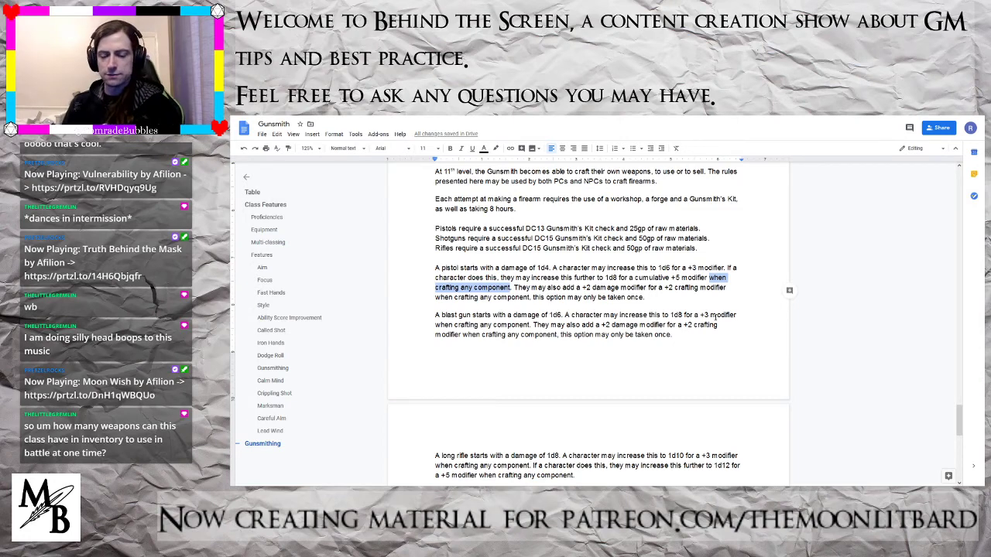
key(BackSpace)
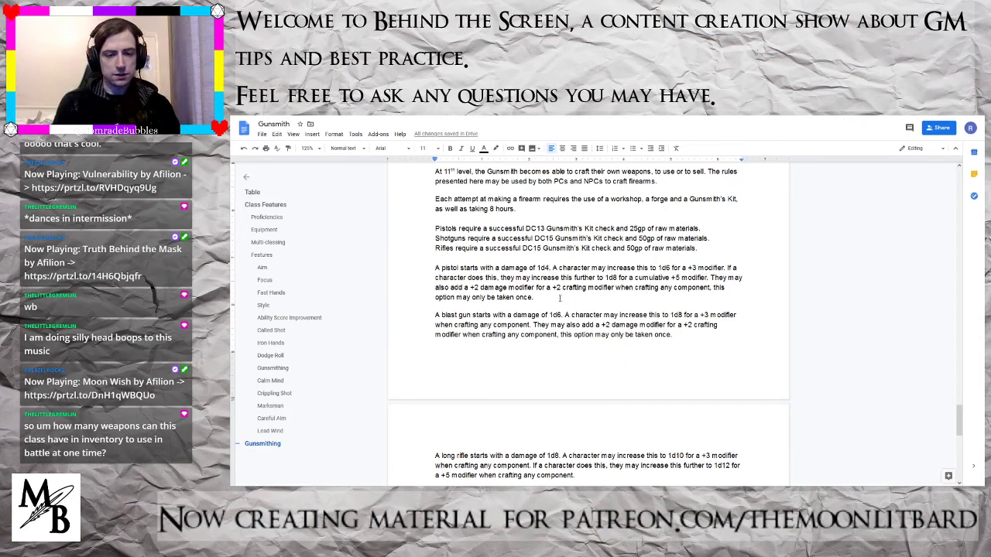
key(BackSpace)
text(and )
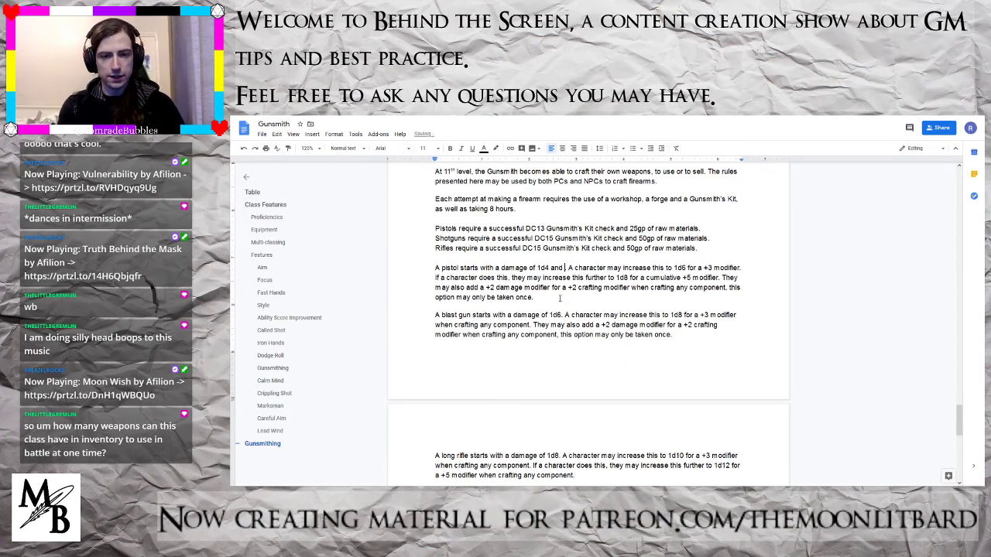
text(6)
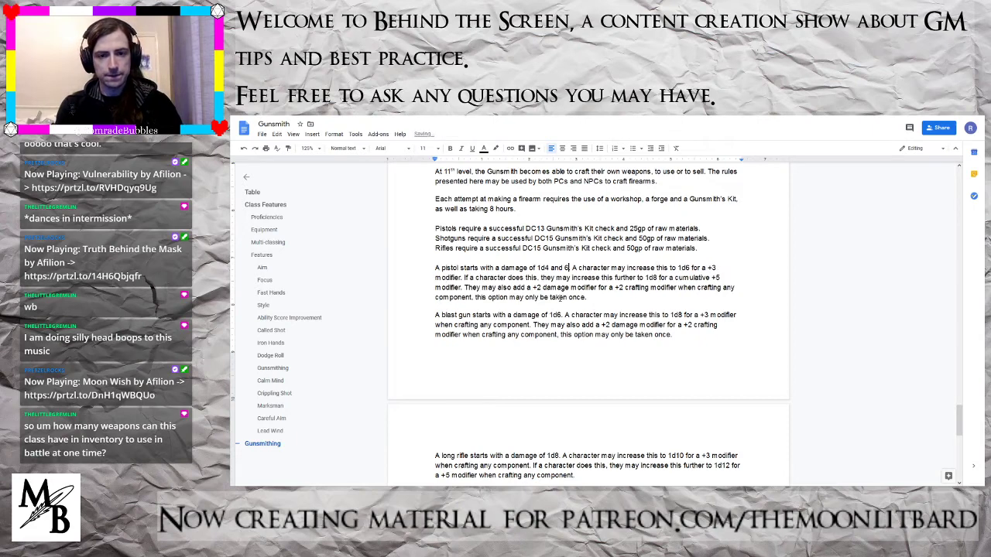
key(Delete)
key(BackSpace)
key(BackSpace)
key(BackSpace)
key(BackSpace)
key(BackSpace)
key(BackSpace)
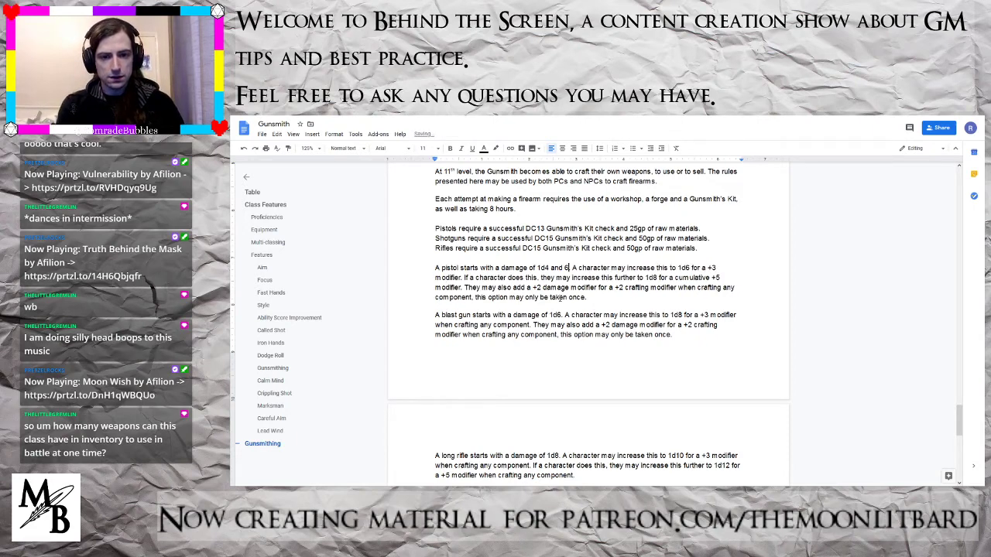
text(.)
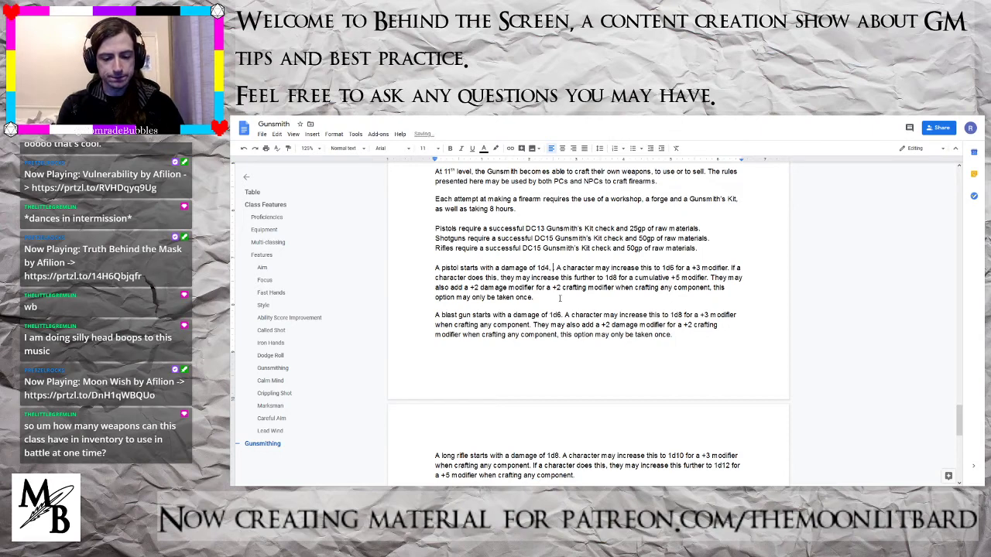
key(BackSpace)
key(BackSpace)
- Add ", a short reload and a six shot magazine" after the pistol's 1d4 starting damage
text(, a re)
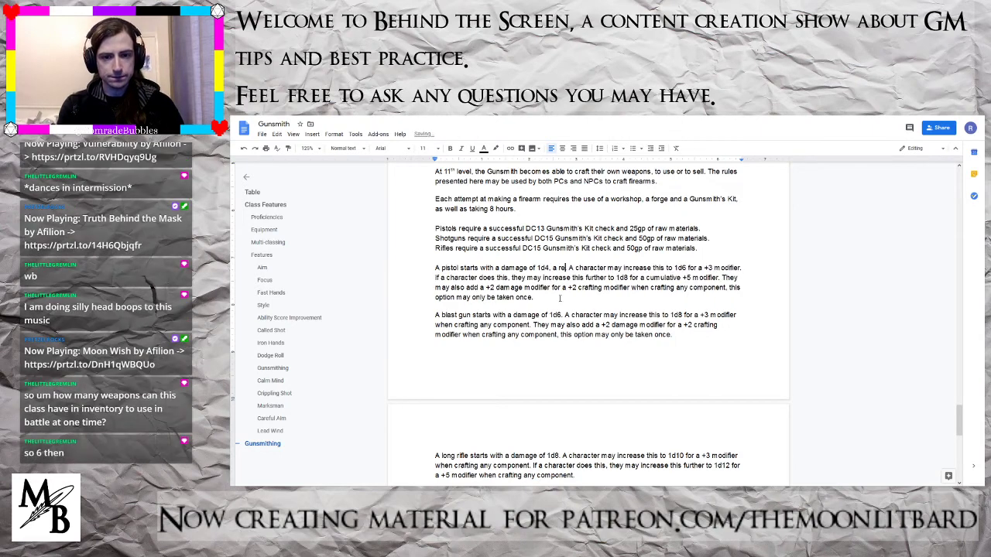
key(BackSpace)
key(BackSpace)
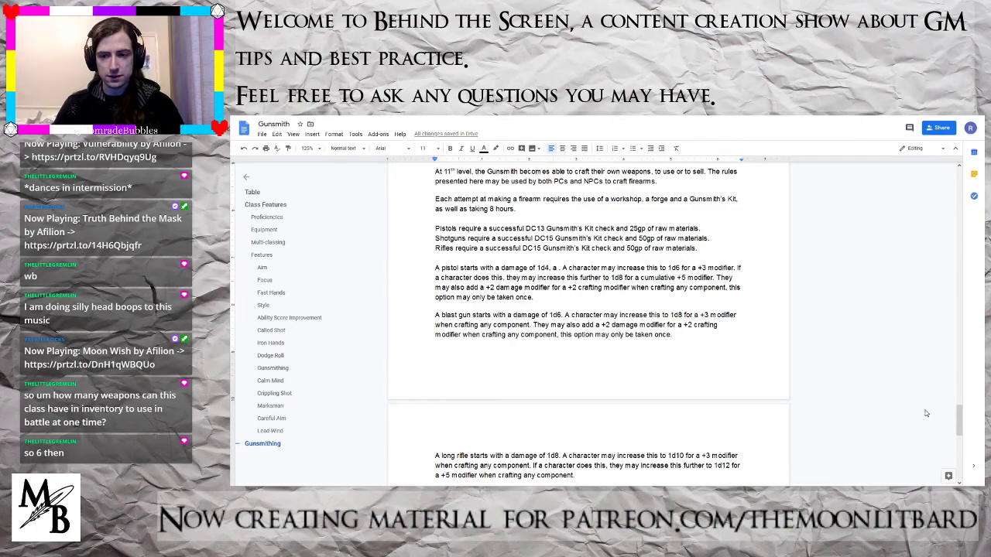
drag(959, 419, 982, 417)
text(sh)
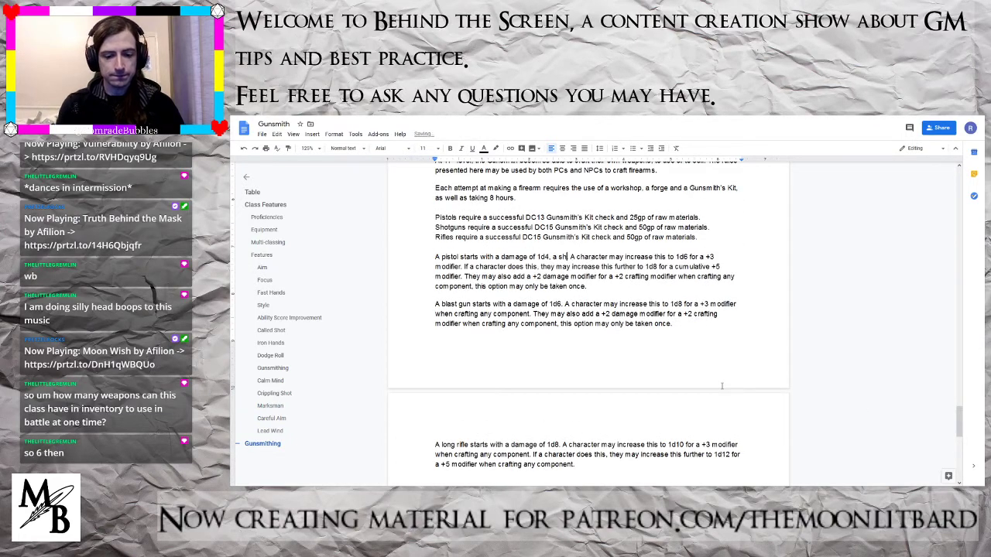
text(ort reload)
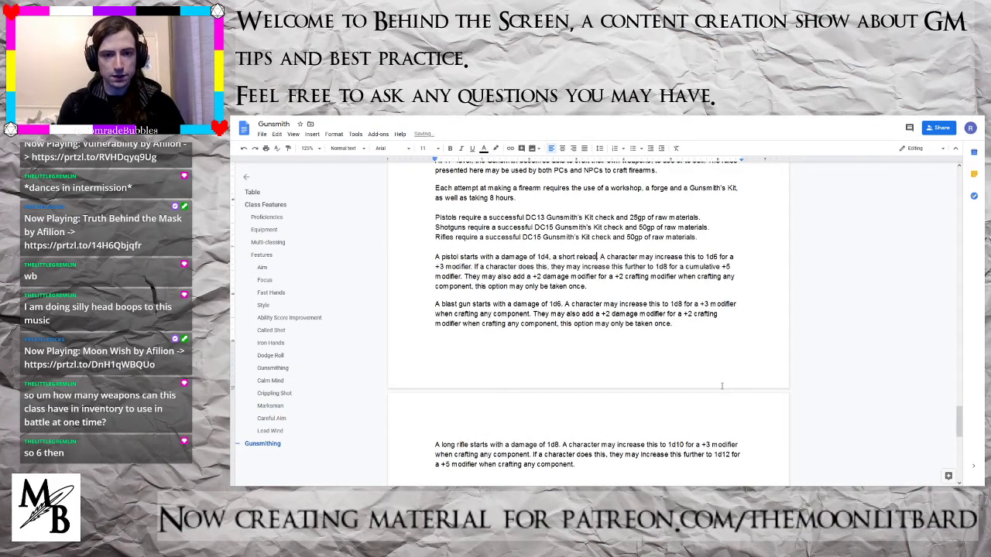
text( and  )
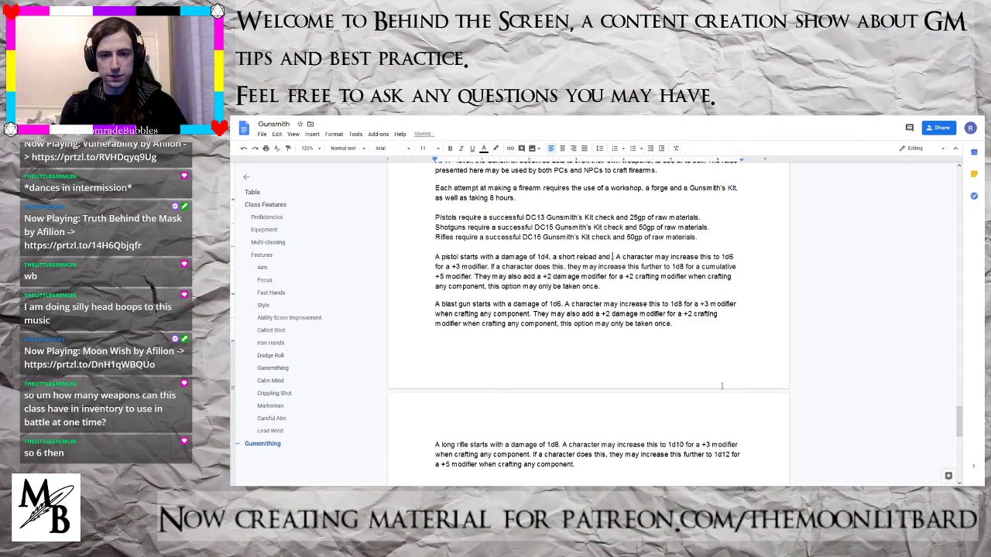
text(a six shot ma)
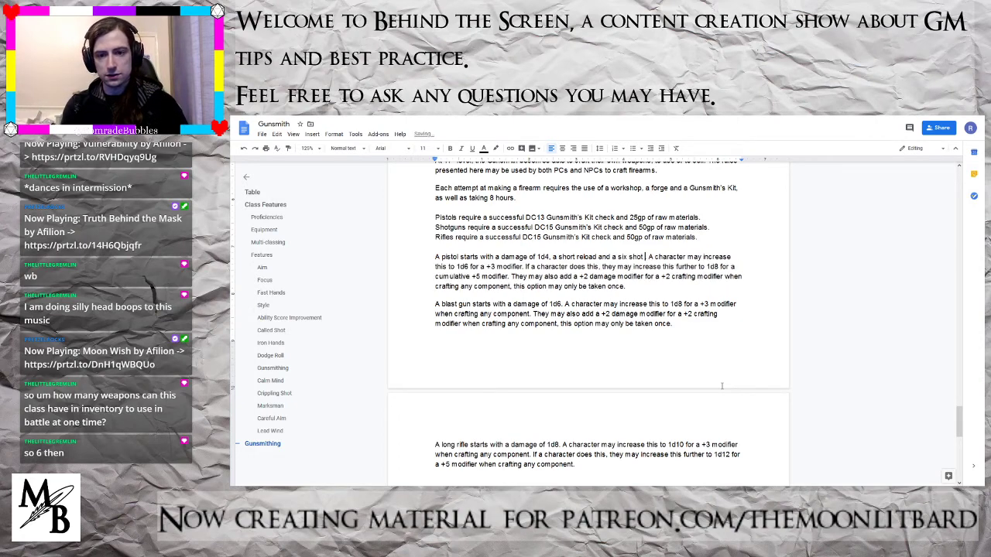
text(gazine)
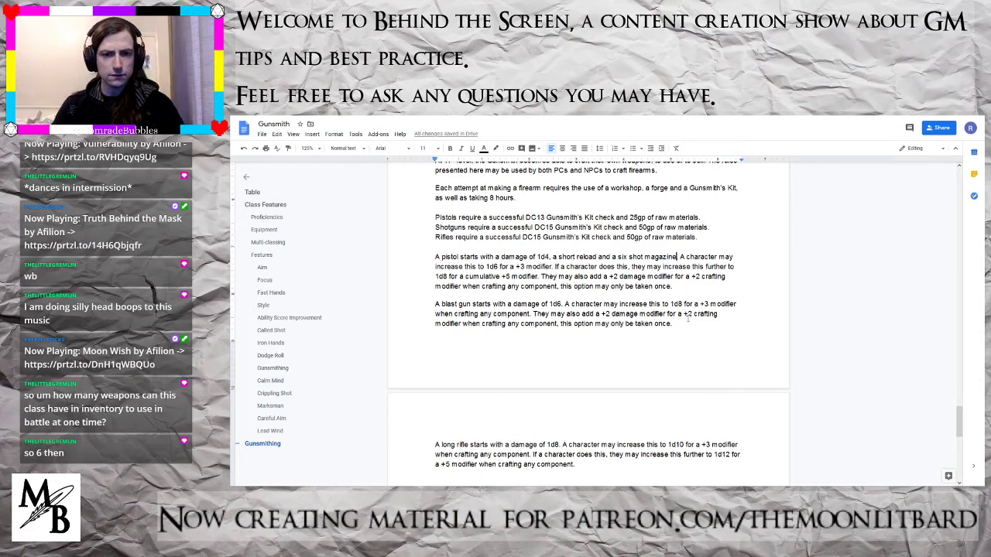
- Replace "a six shot magazine" in the pistol paragraph with "ammo (6)"
drag(619, 256, 677, 257)
key(BackSpace)
key(BackSpace)
key(BackSpace)
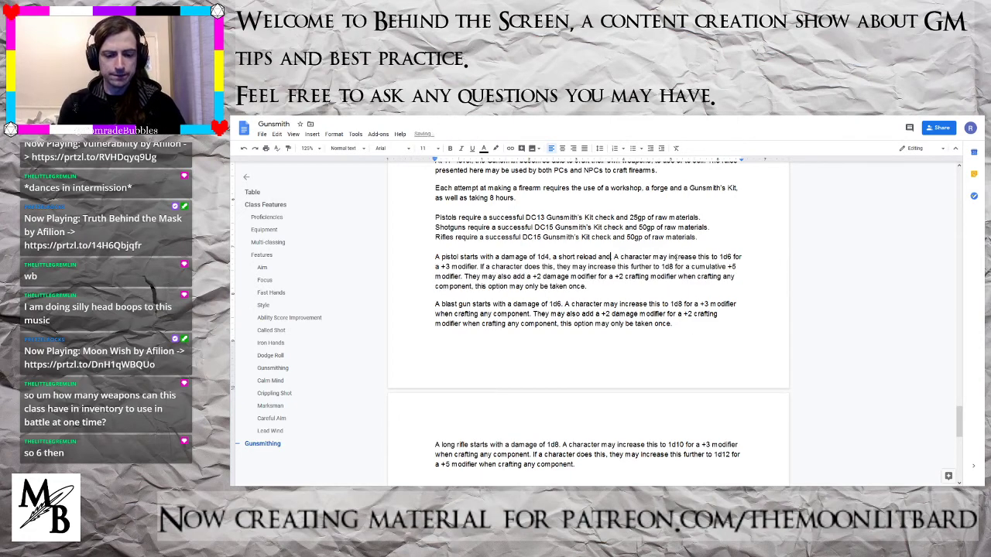
text(ammo ( )
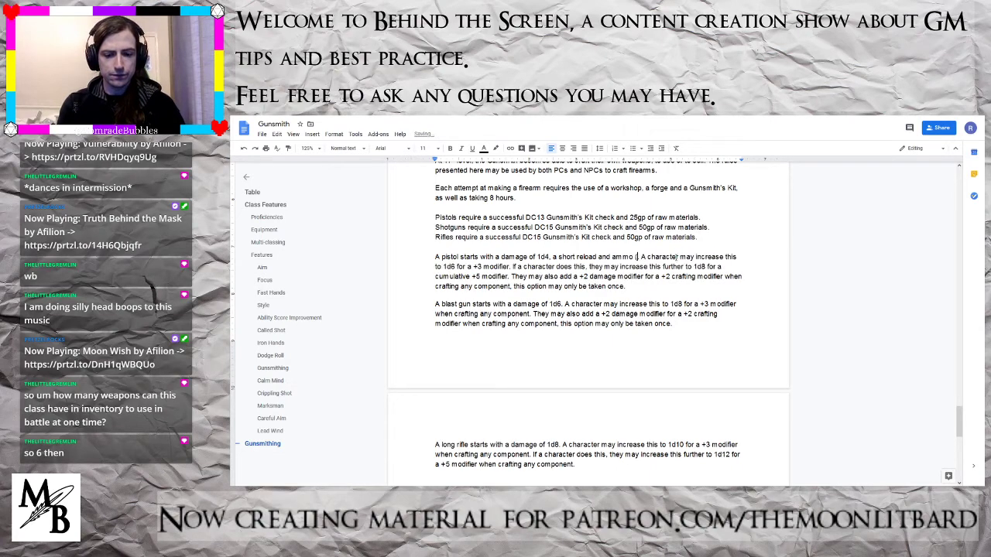
text(6))
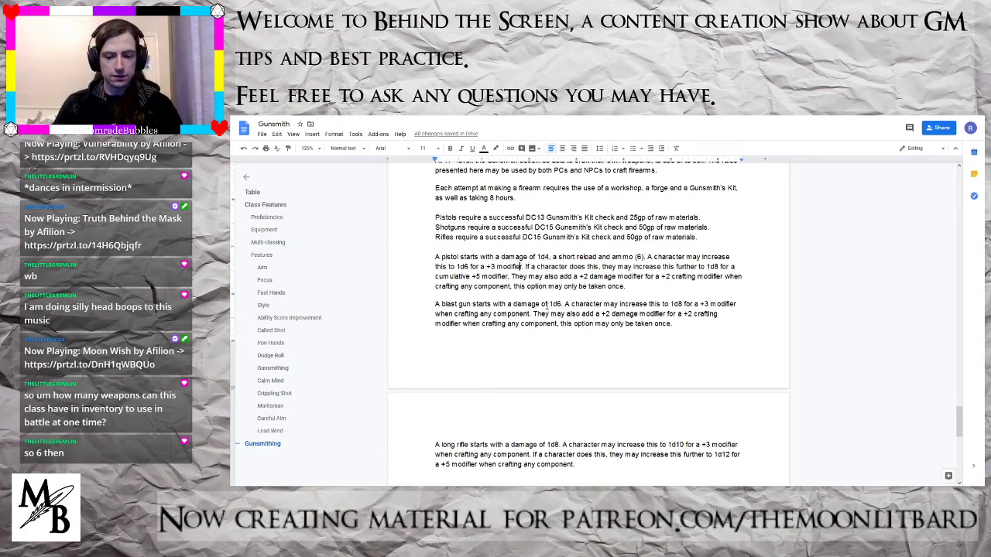
- Extend the pistol's 1d6 upgrade sentence after "+3 modifier" with ", this reduces the ammo count to"
key(BackSpace)
text(, this redu)
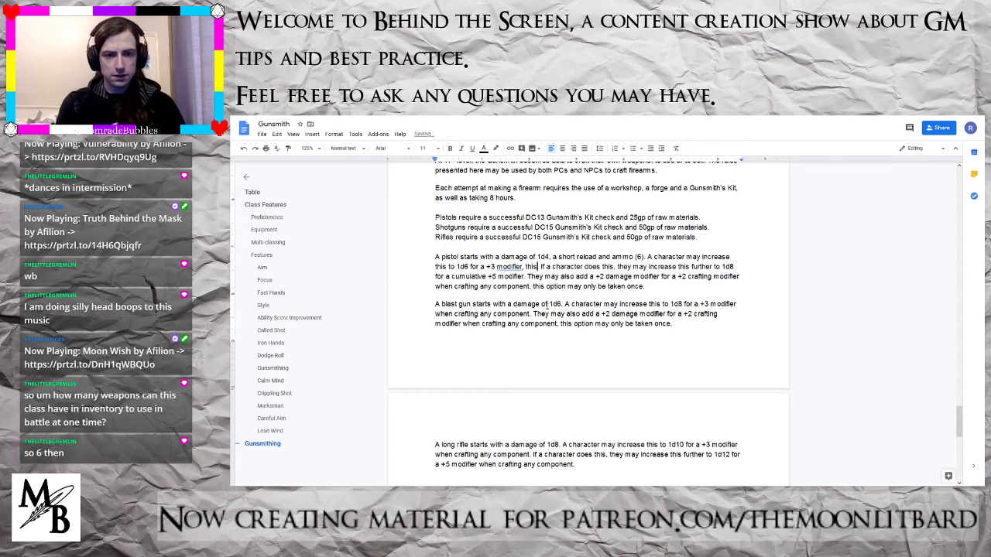
text(ce)
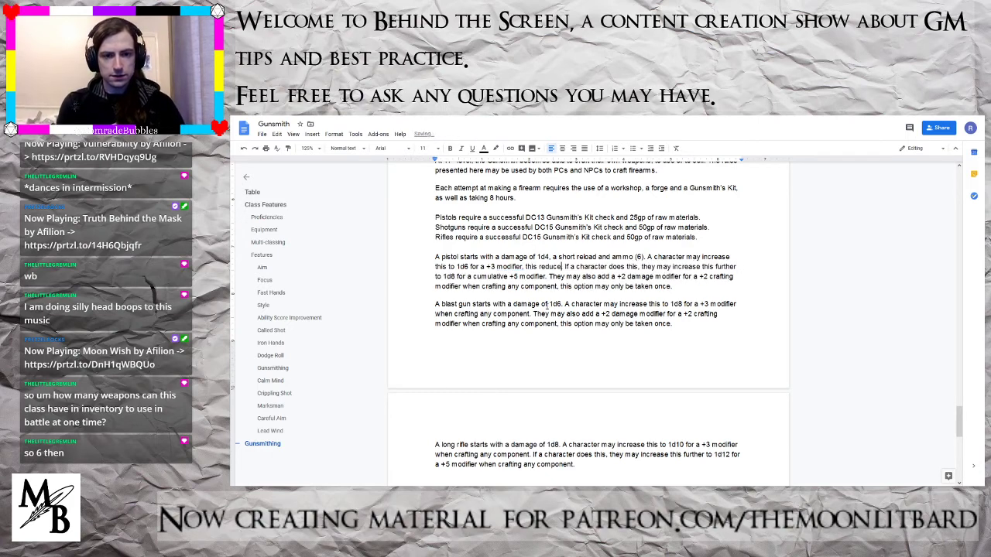
text(s the ammo co)
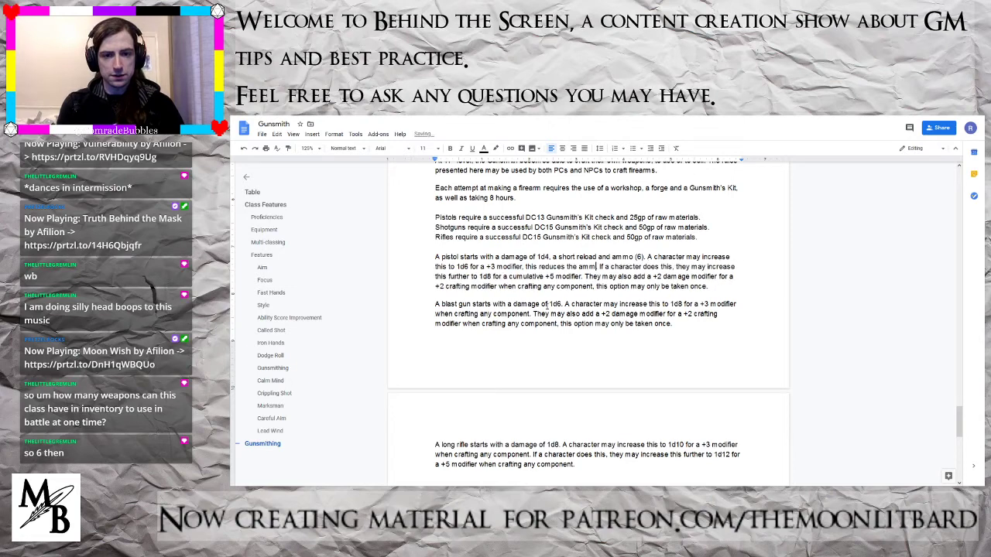
text(unt to)
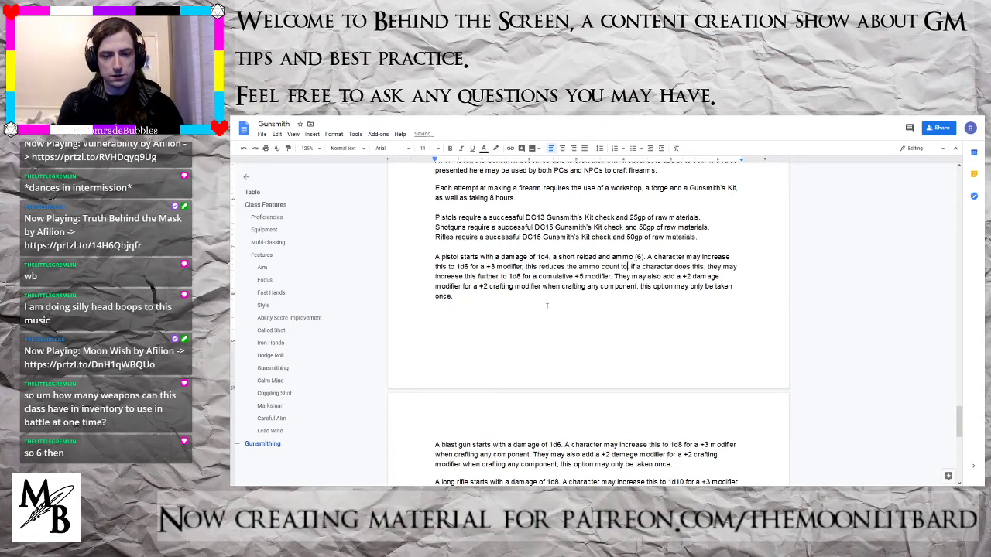
- Replace "reduces the ammo count to" in the pistol's 1d6 upgrade sentence with "also alters the ammo value to 4"
key(BackSpace)
key(BackSpace)
key(BackSpace)
key(BackSpace)
key(BackSpace)
key(BackSpace)
key(BackSpace)
key(BackSpace)
key(BackSpace)
key(BackSpace)
key(BackSpace)
key(BackSpace)
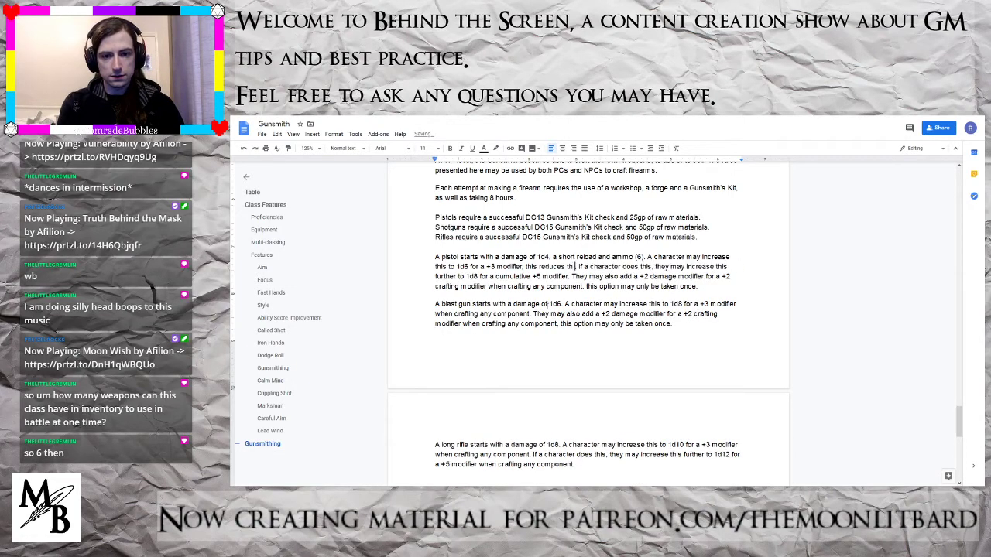
text(e am)
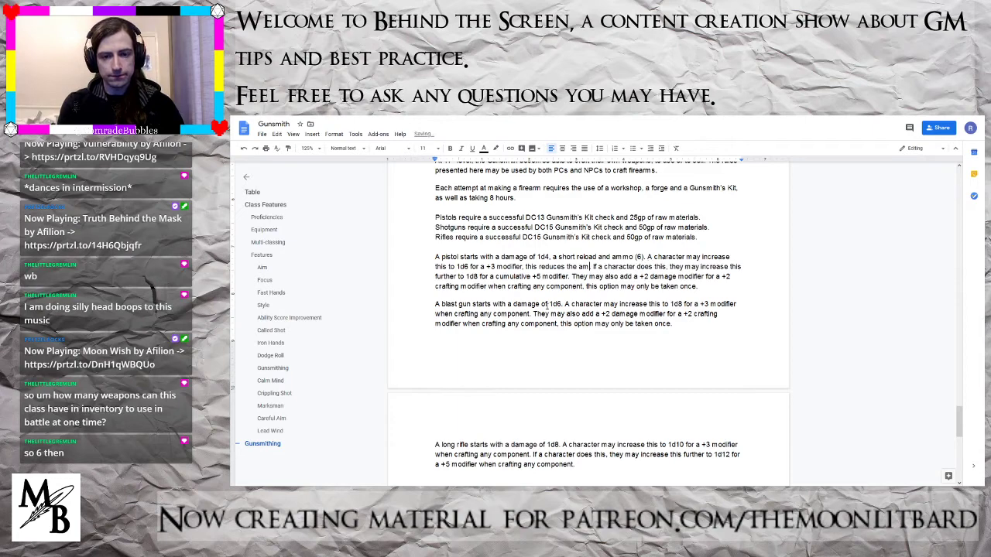
key(BackSpace)
key(BackSpace)
key(BackSpace)
key(BackSpace)
key(BackSpace)
key(BackSpace)
key(BackSpace)
key(BackSpace)
key(BackSpace)
key(BackSpace)
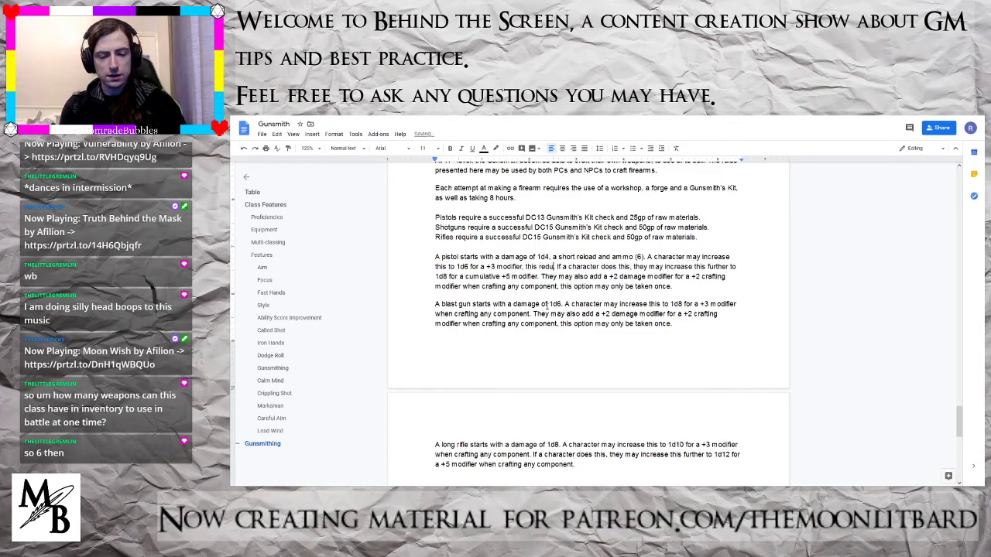
key(BackSpace)
key(BackSpace)
key(BackSpace)
key(BackSpace)
text(also )
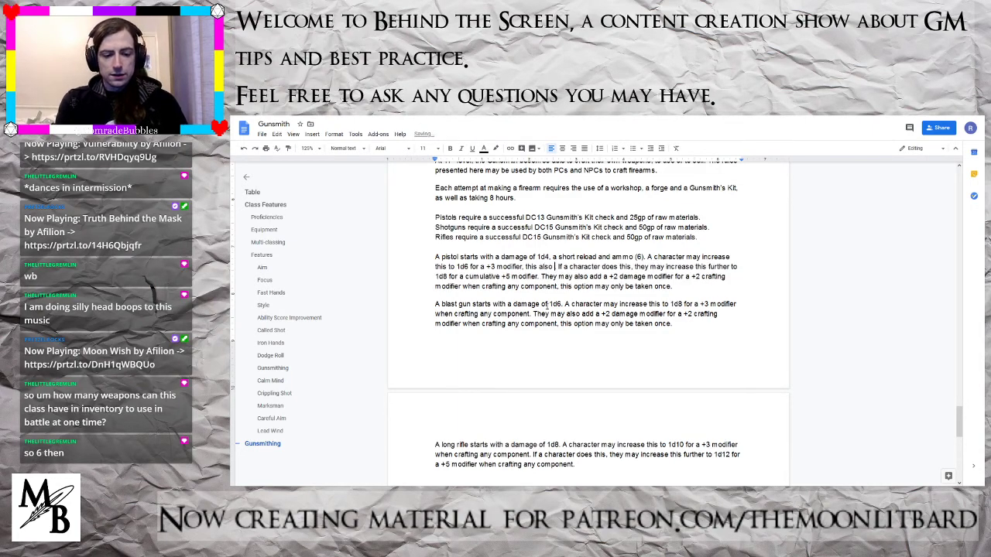
text(c)
text(lters the ammo)
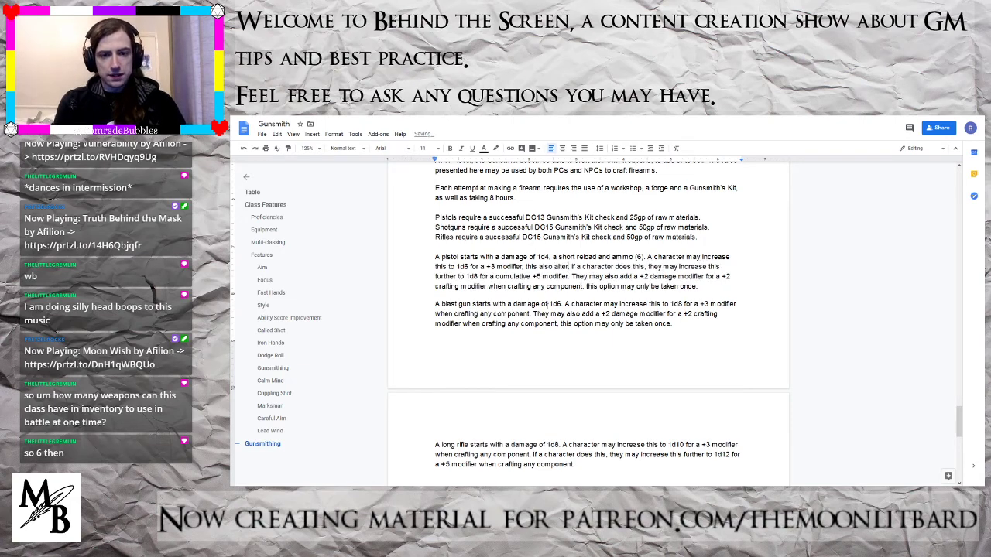
text( value to 4)
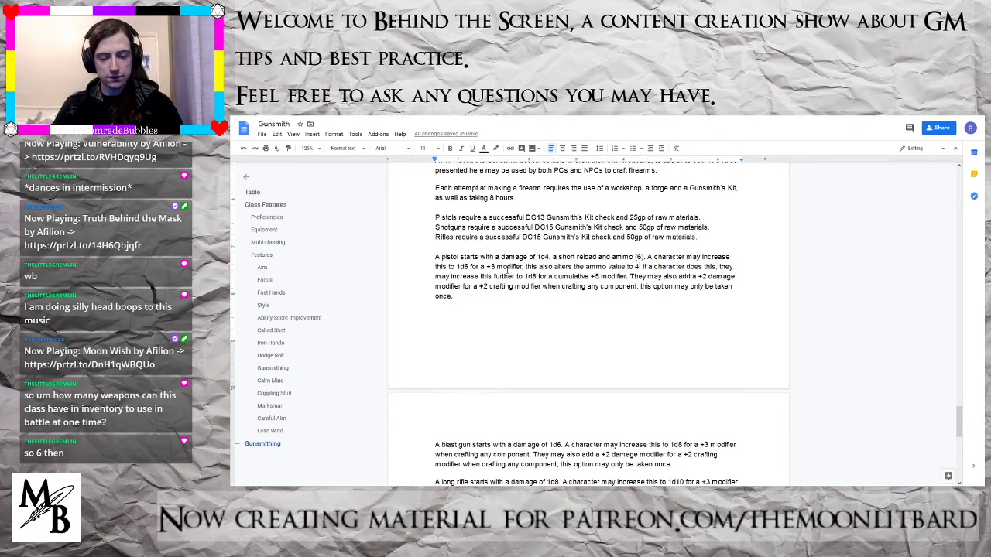
text(.)
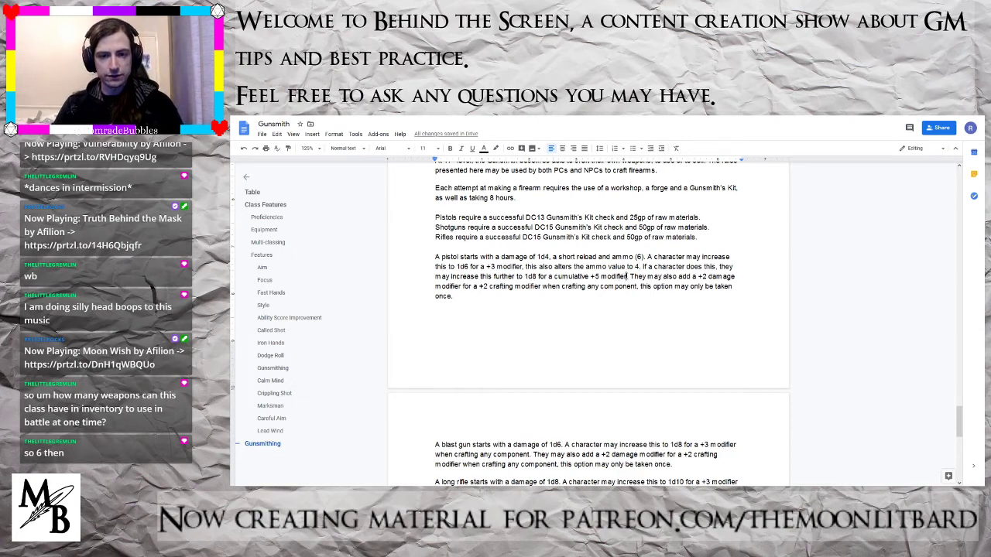
- Extend the pistol's 1d8 upgrade sentence after "+5 modifier" with ", this also alters the ammo value to 2 and"
key(BackSpace)
text(, this al)
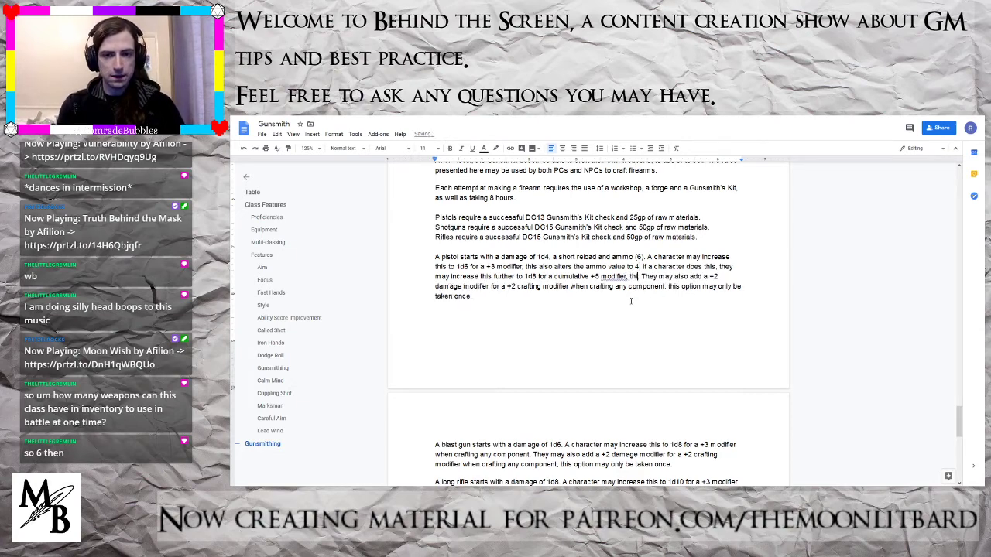
text(so al)
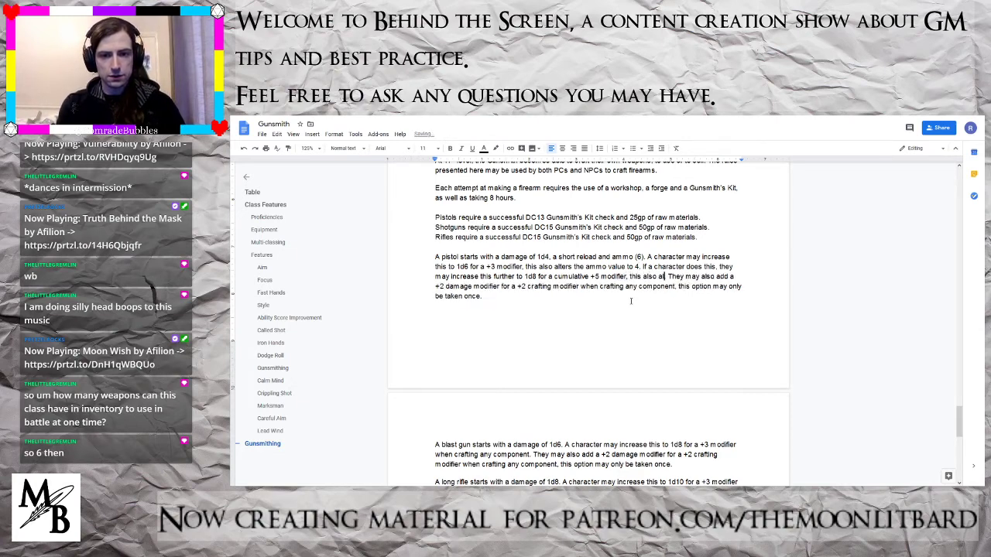
text(ters the amm)
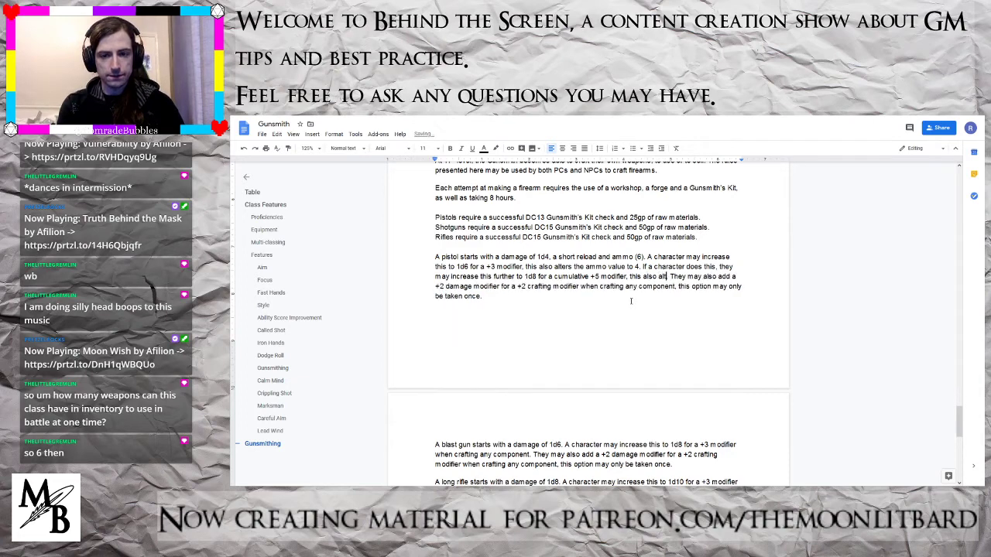
text(o value to 2 a)
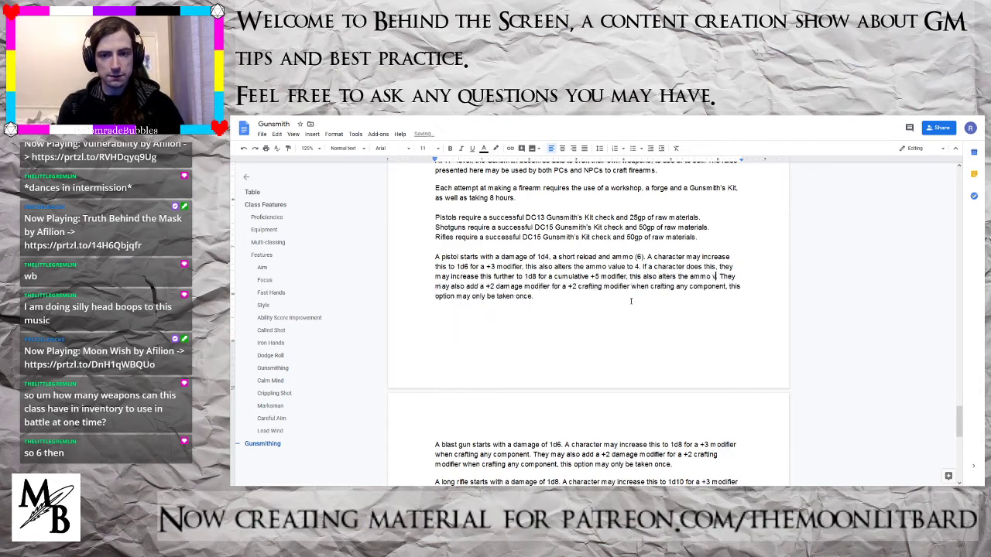
text(nd )
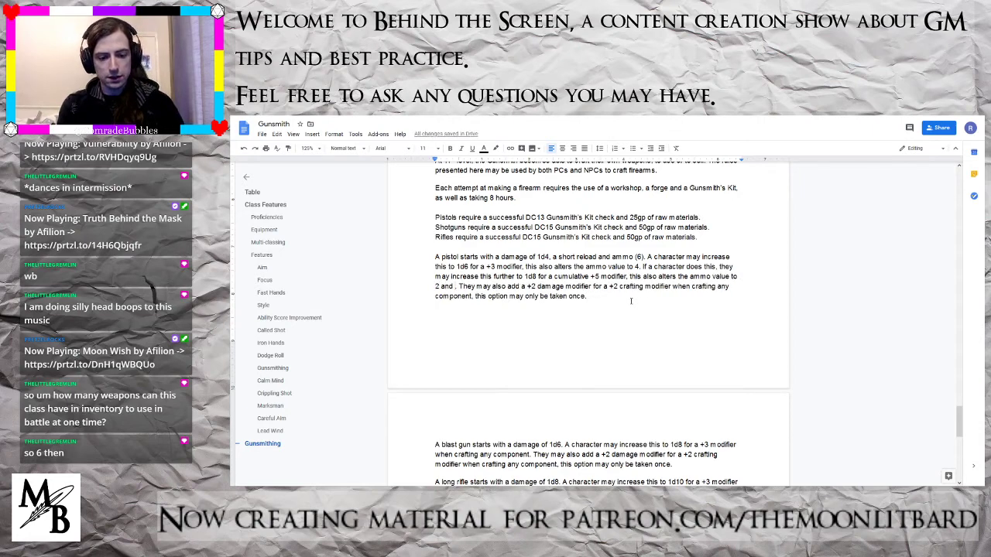
- Complete the pistol's 1d8 upgrade sentence with "replaces the short reload quality with long reload"
text(replaces the sh)
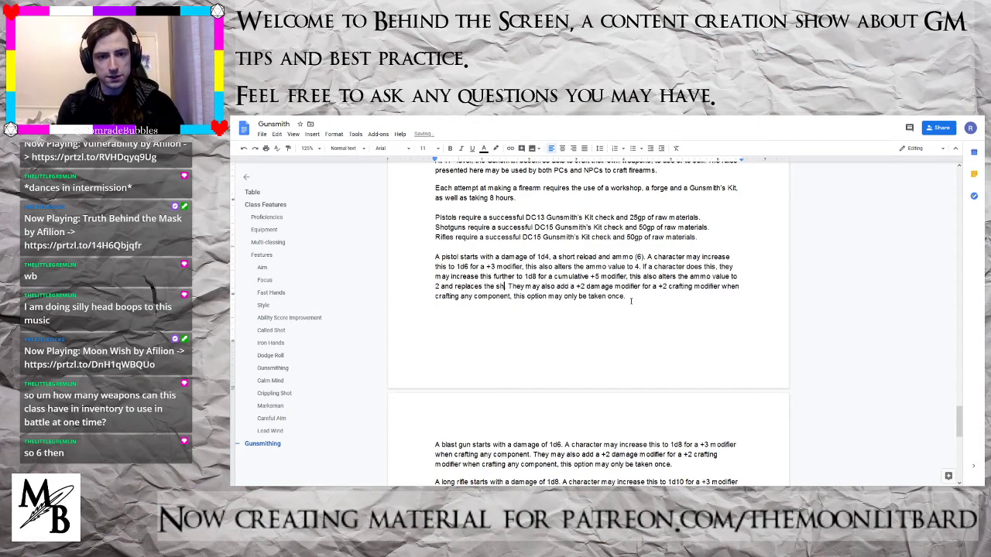
text(ort reload k)
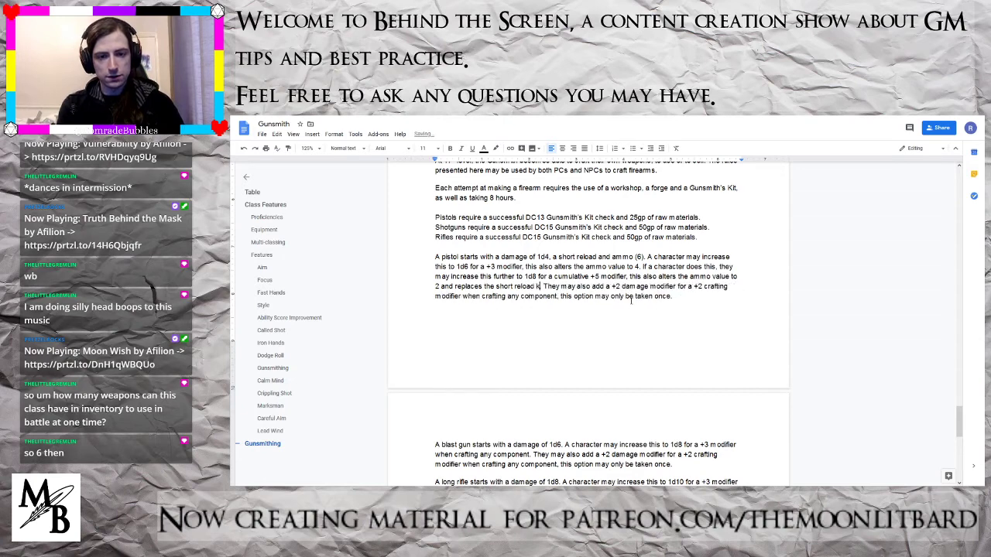
key(BackSpace)
text(ord with)
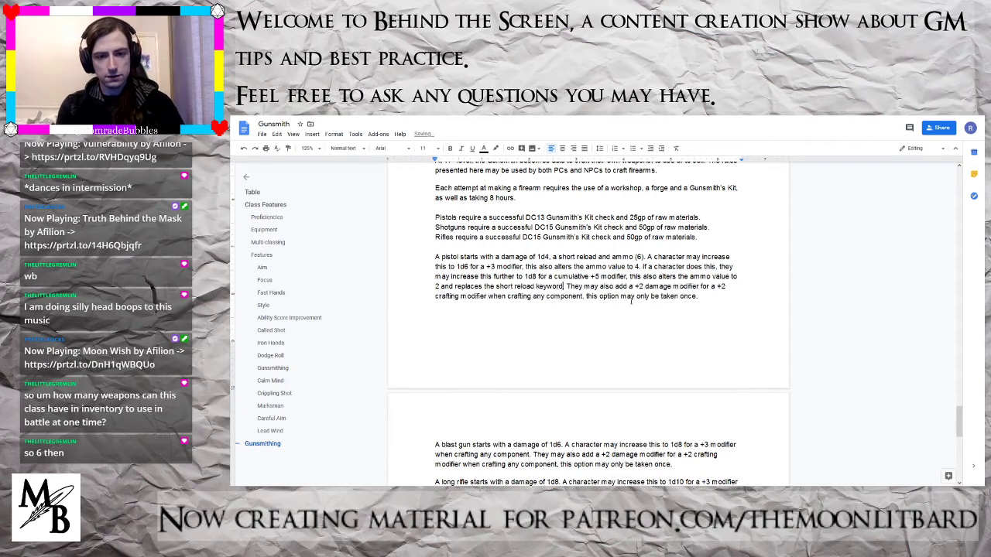
key(BackSpace)
key(BackSpace)
key(BackSpace)
key(BackSpace)
key(BackSpace)
key(BackSpace)
key(BackSpace)
key(BackSpace)
key(BackSpace)
key(BackSpace)
key(BackSpace)
key(BackSpace)
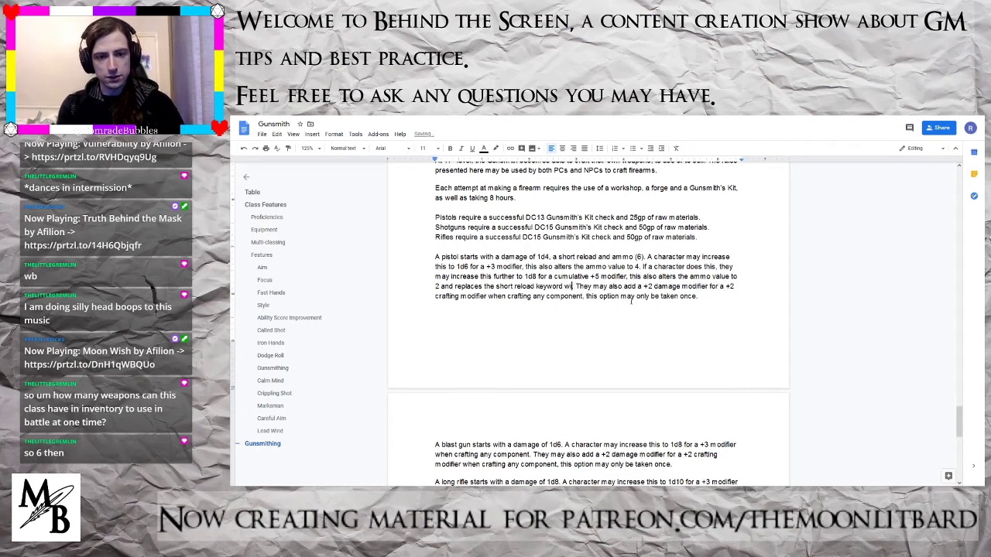
text(quality)
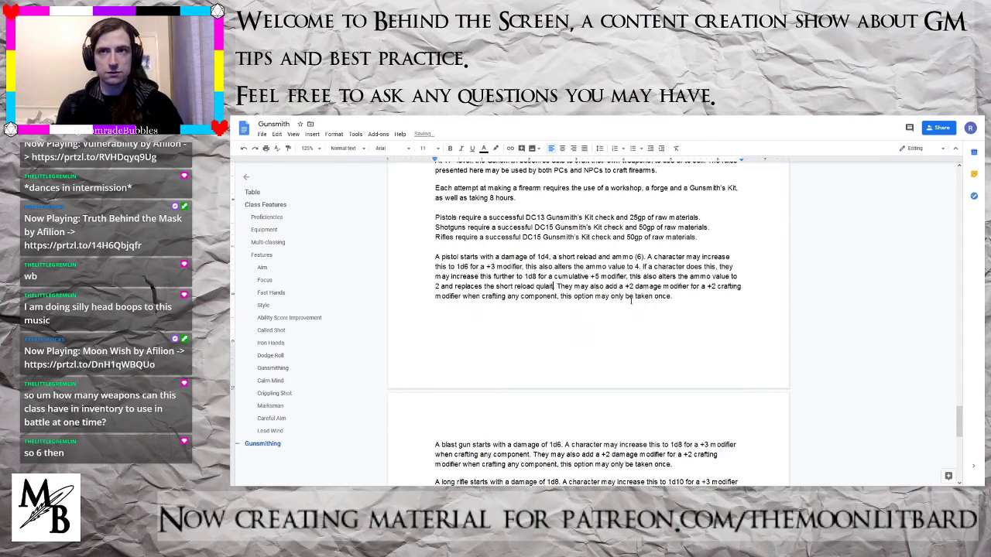
key(BackSpace)
key(BackSpace)
key(BackSpace)
key(BackSpace)
key(BackSpace)
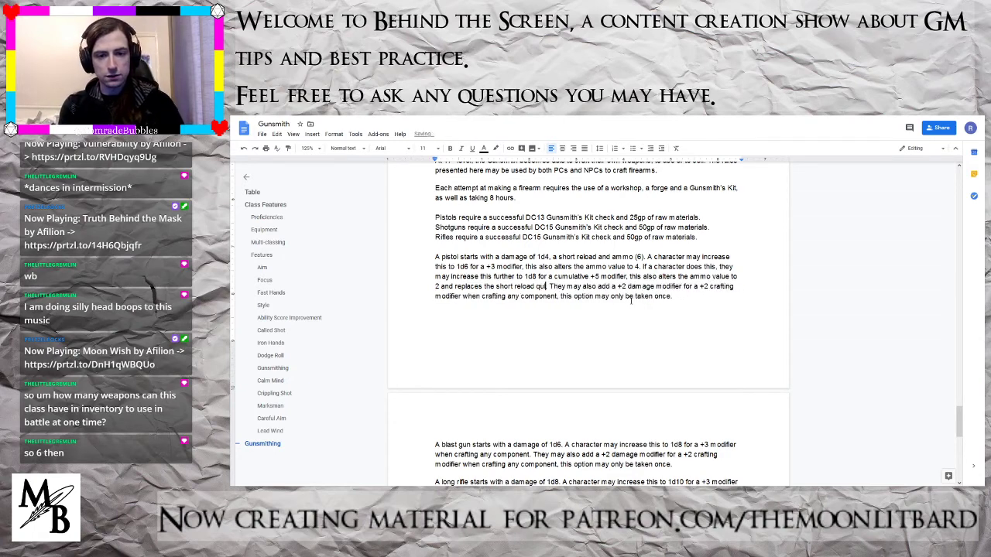
text(ality)
key(BackSpace)
text(y with long re)
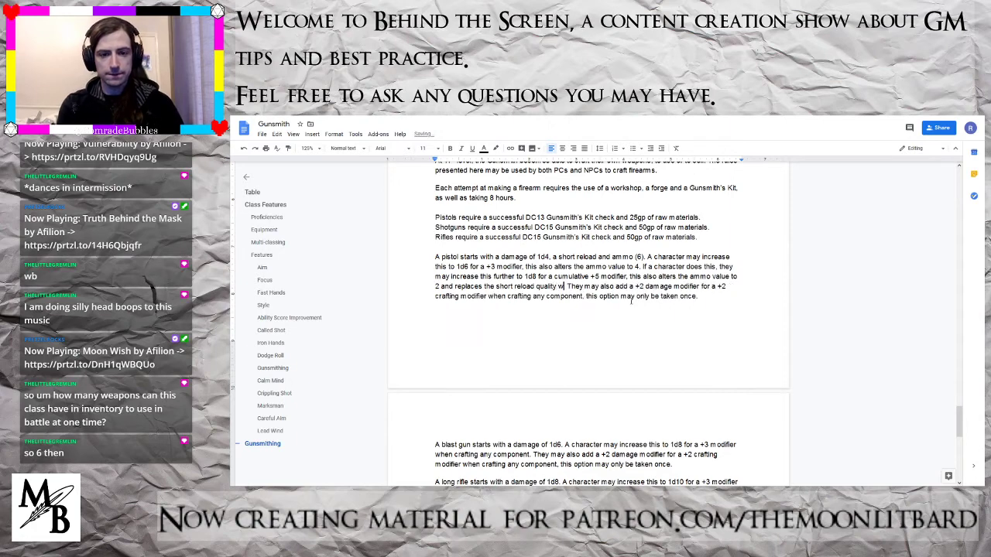
text(load)
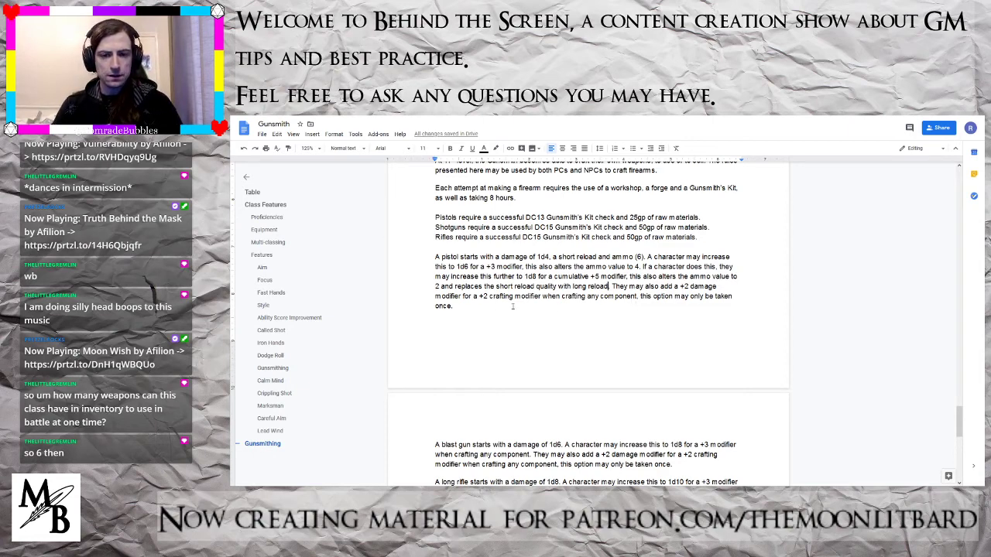
- Cut the sentence about adding a +2 damage modifier from the end of the pistol paragraph
drag(512, 306, 611, 288)
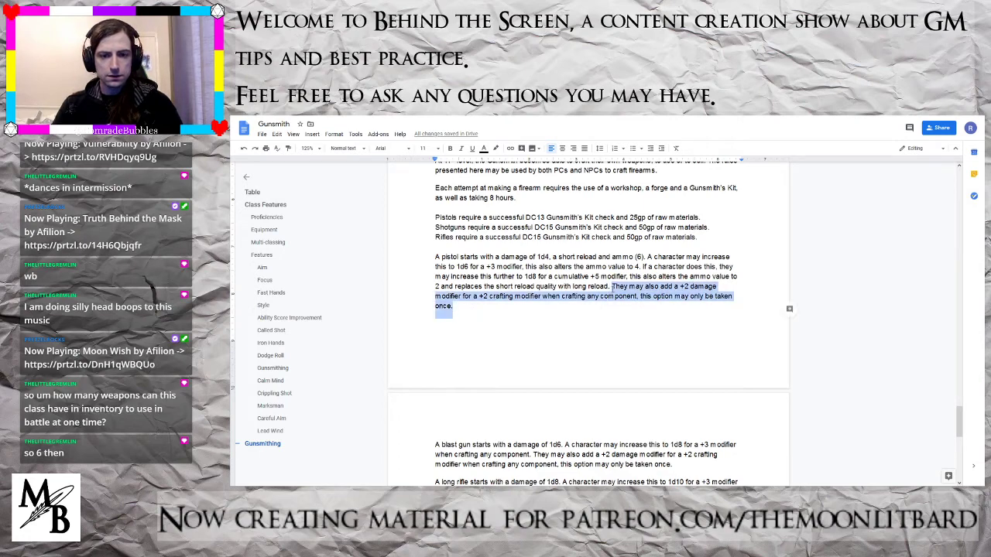
key(ctrl+x)
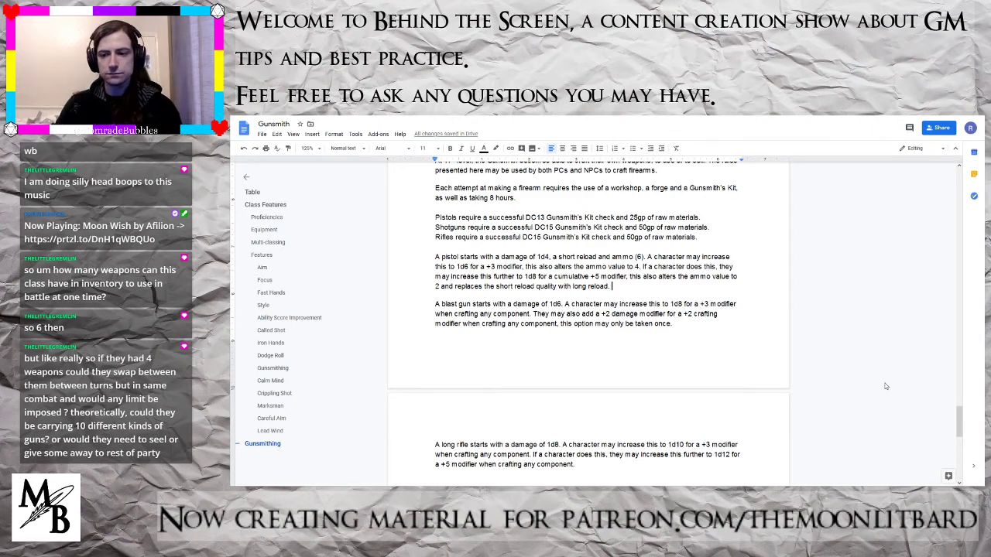
- Add the note "Limit on number of weapons carried?" on a new line below the reload key words note at the document's start
drag(958, 422, 962, 175)
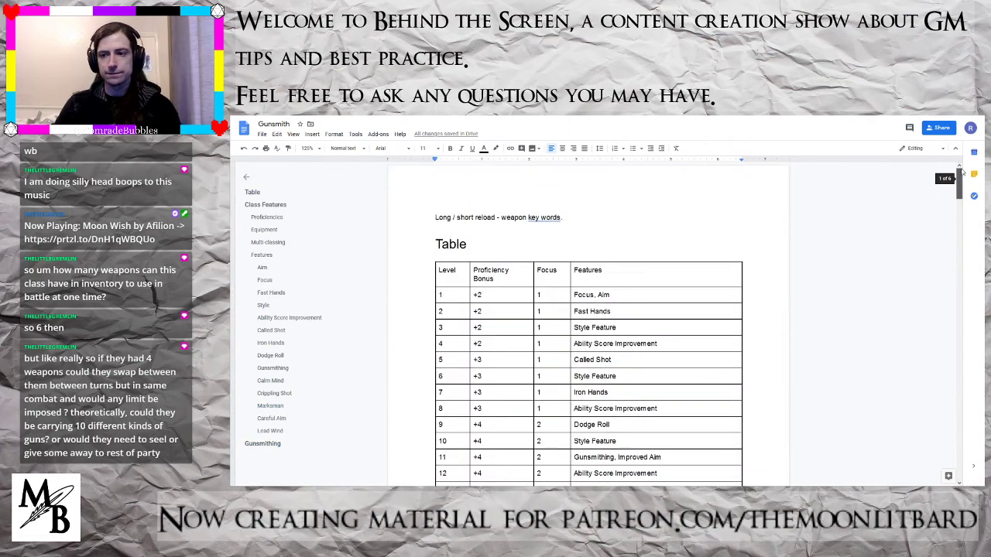
key(Return)
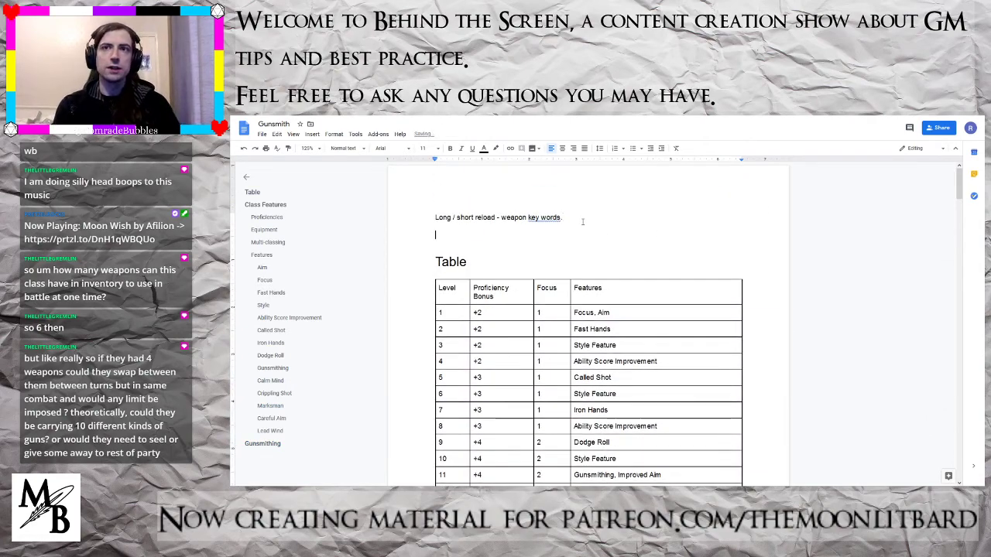
text(Li)
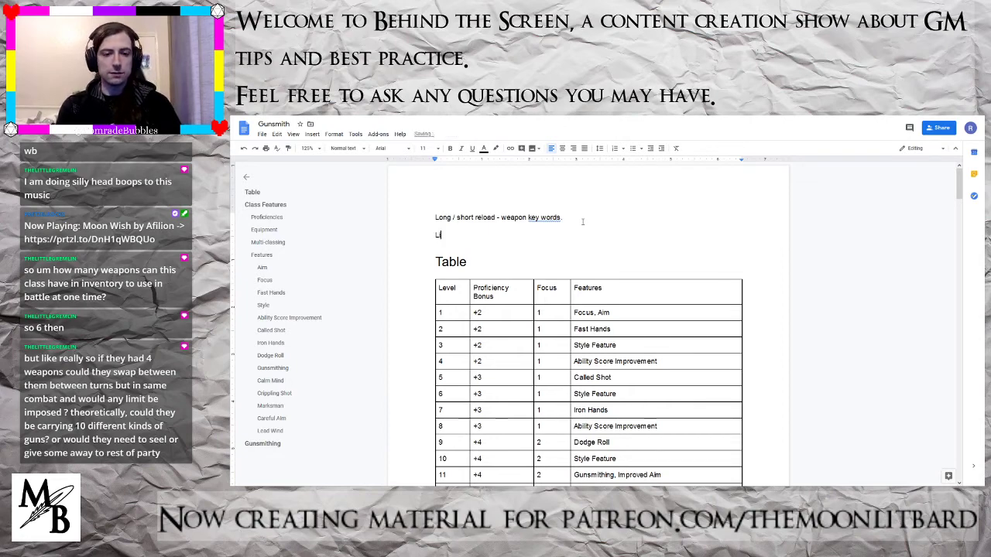
text(mit on number of weap)
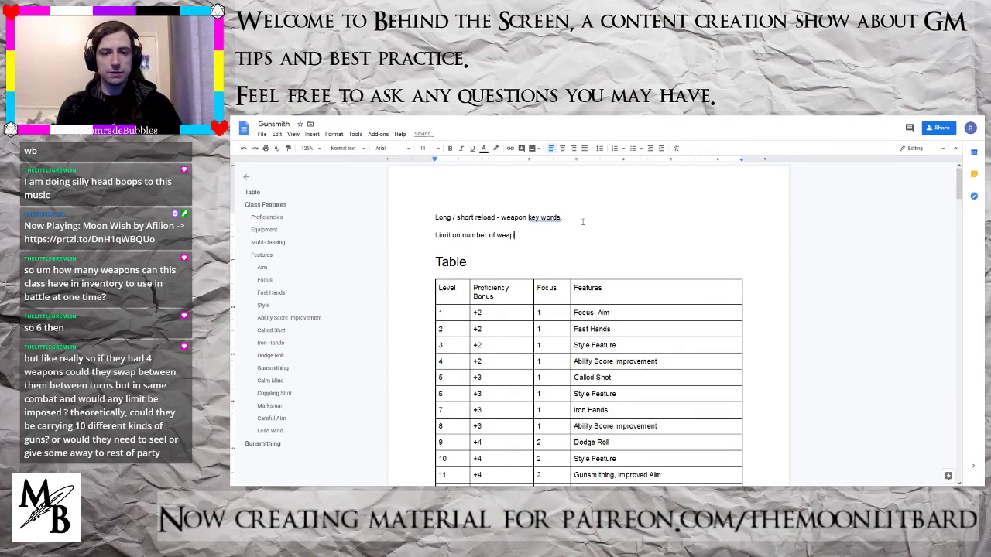
text(son carre)
key(BackSpace)
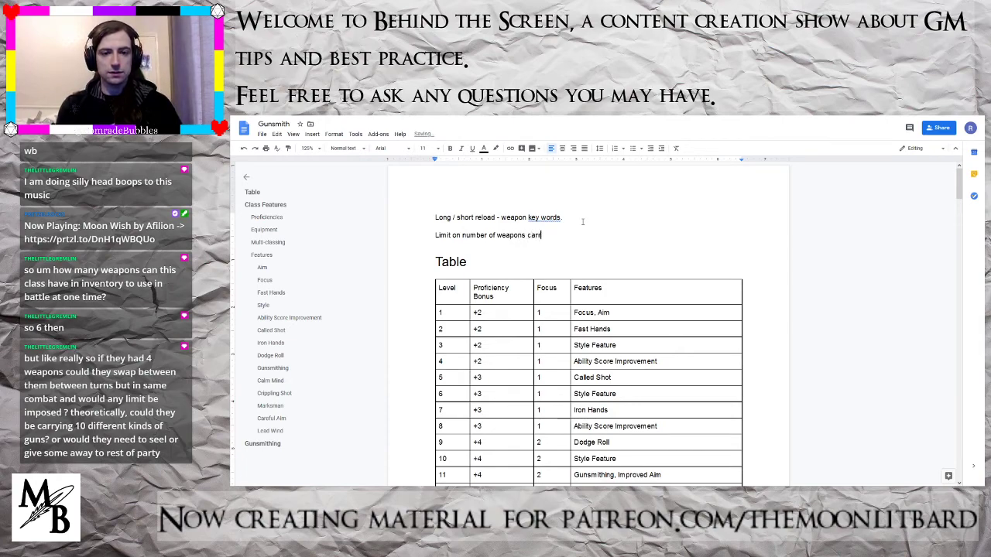
text(ied?)
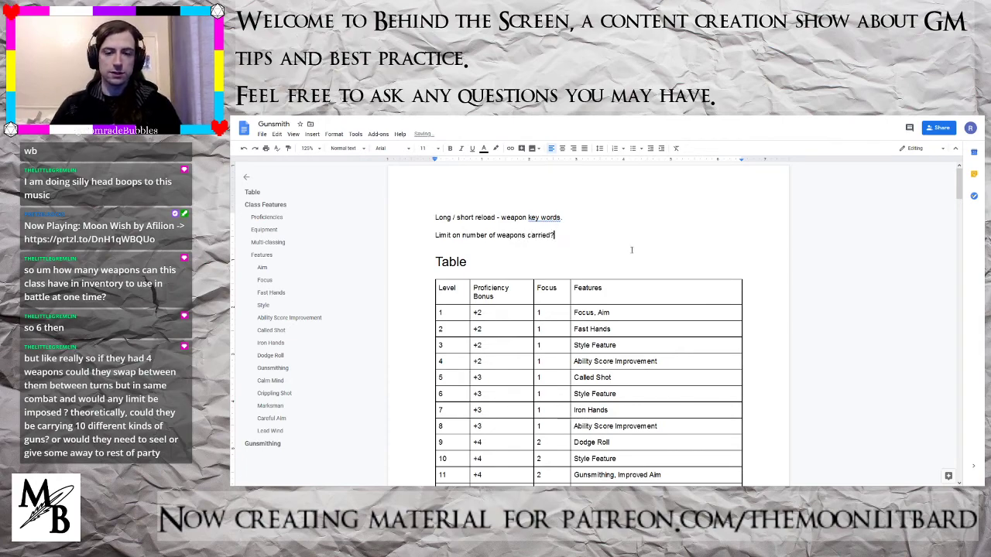
- Change "blast gun" to "shotgun" in the Gunsmithing section's paragraph after the pistol rules
scroll(631, 250, down, 6)
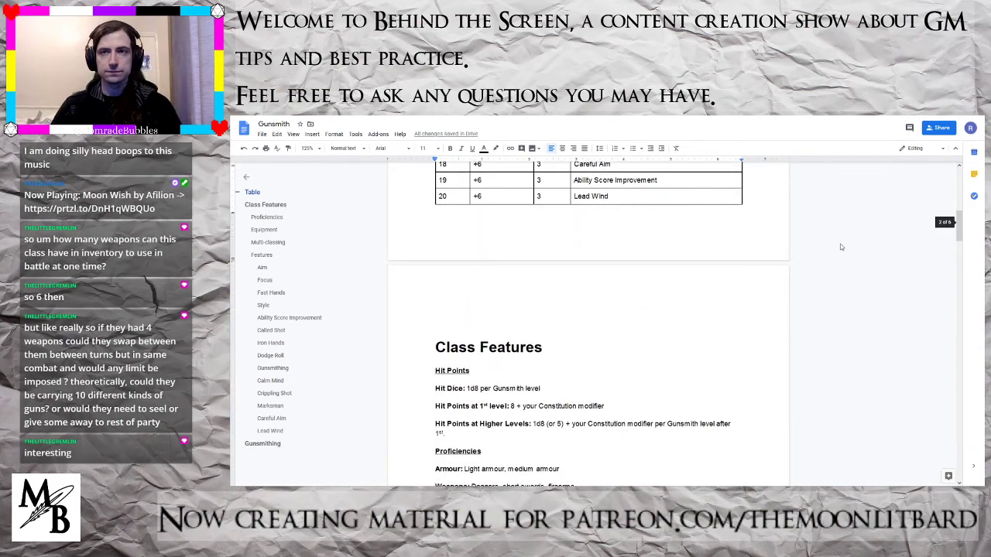
drag(960, 226, 969, 424)
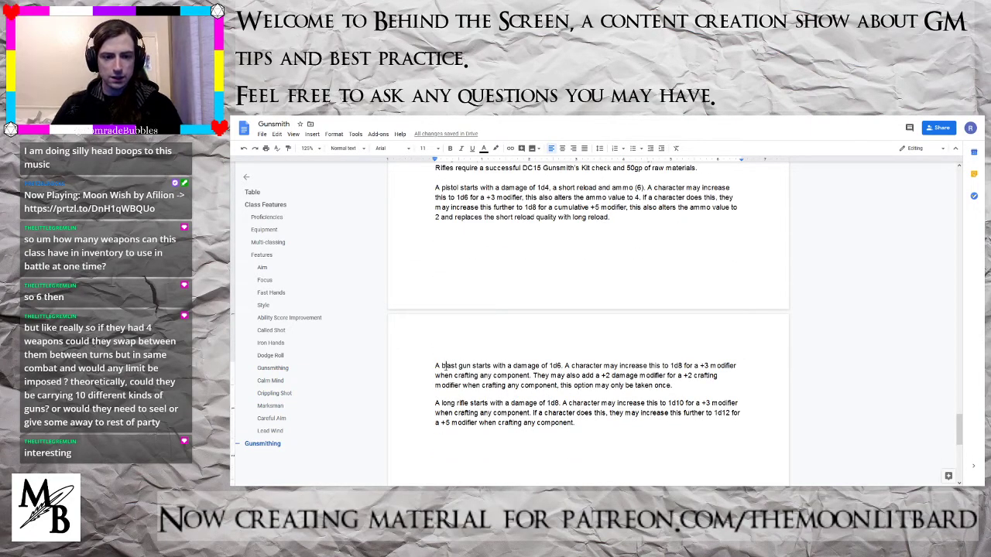
double_click(446, 366)
text(shot)
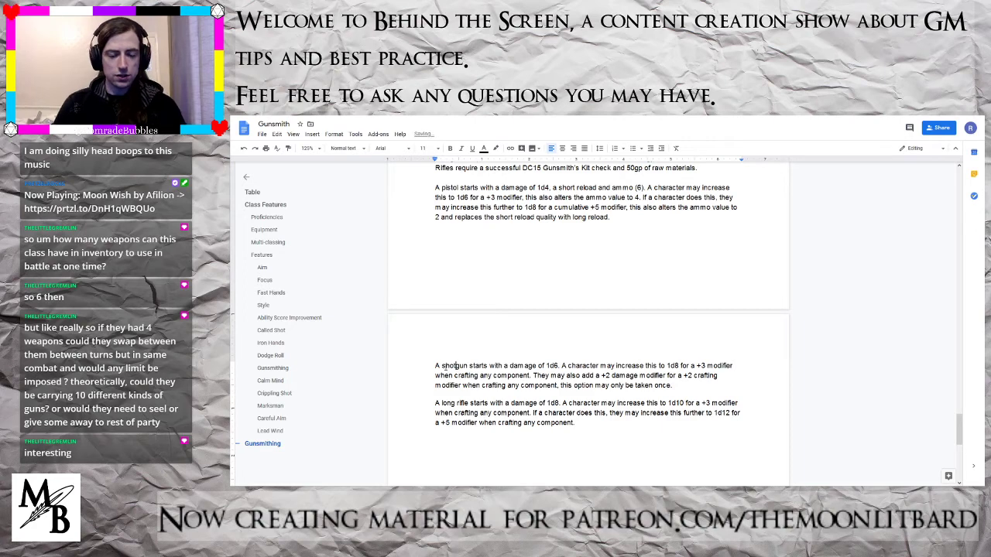
- Set the shotgun's starting damage to 2d6 in the Gunsmithing section
scroll(549, 310, down, 2)
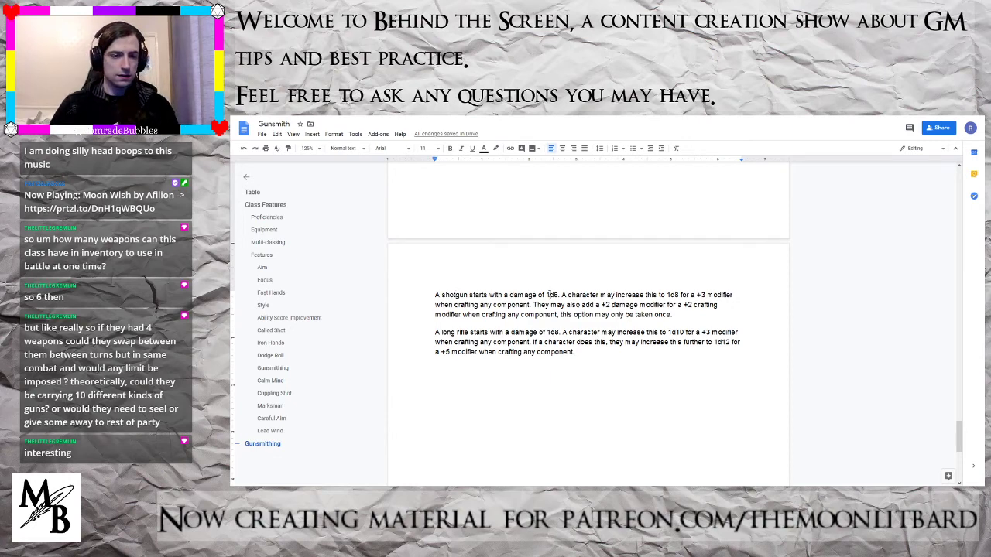
click(550, 295)
key(BackSpace)
text(2)
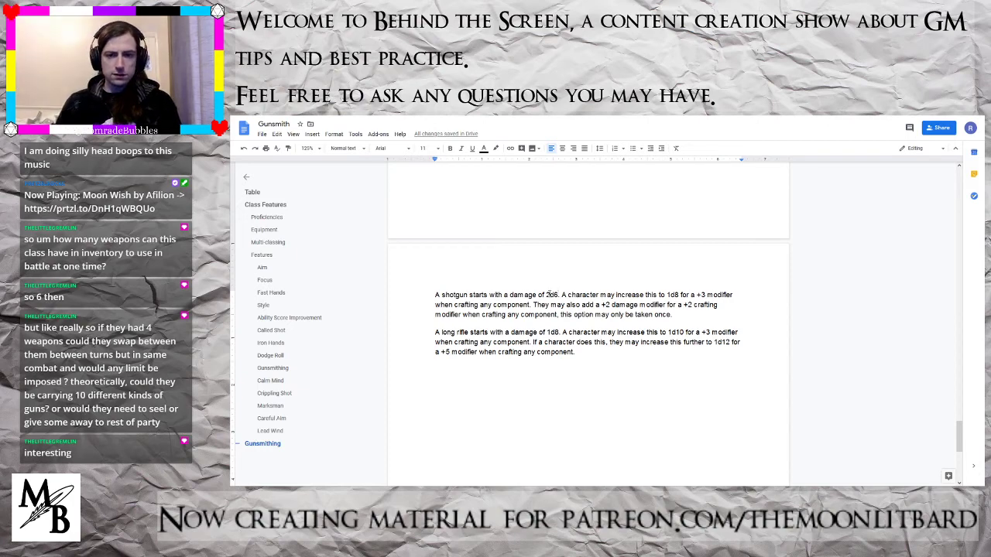
- Add ", short reload and ammo (2)" after the damage value in the shotgun's opening sentence
text(,)
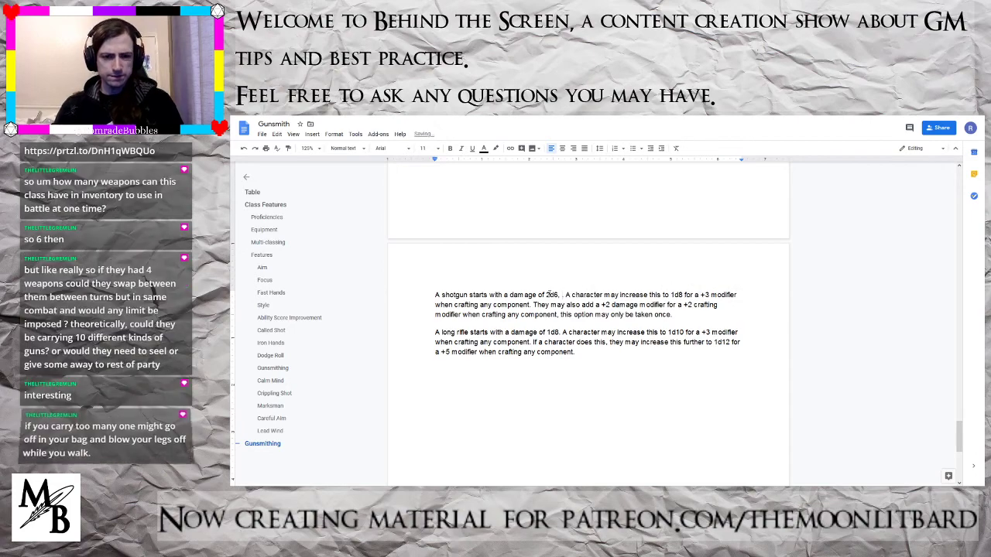
scroll(551, 279, up, 3)
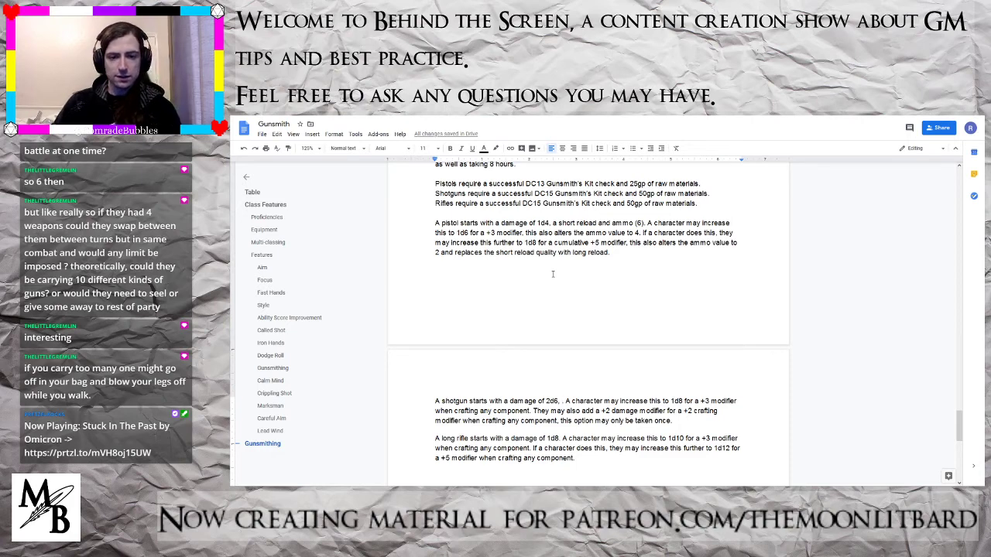
text(short rel)
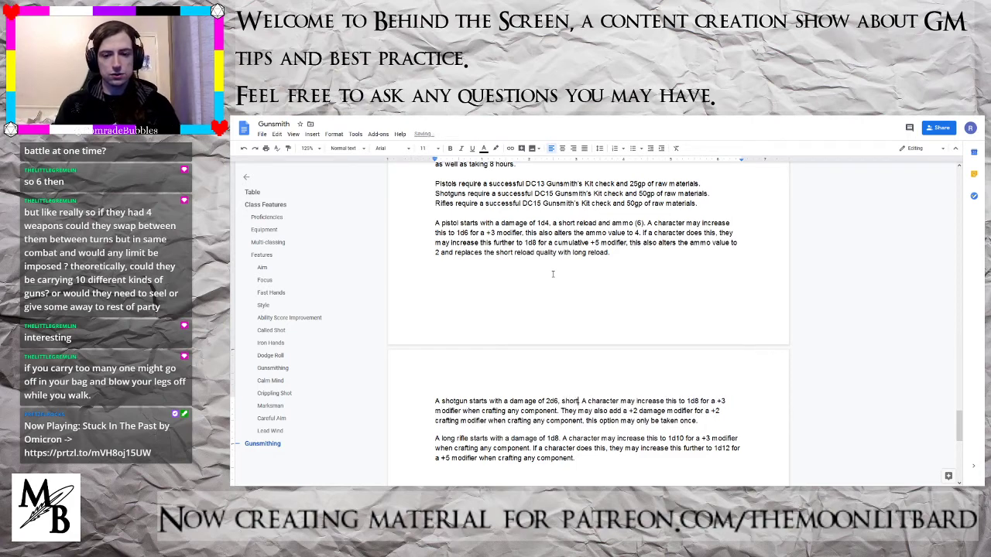
text(oad and amm)
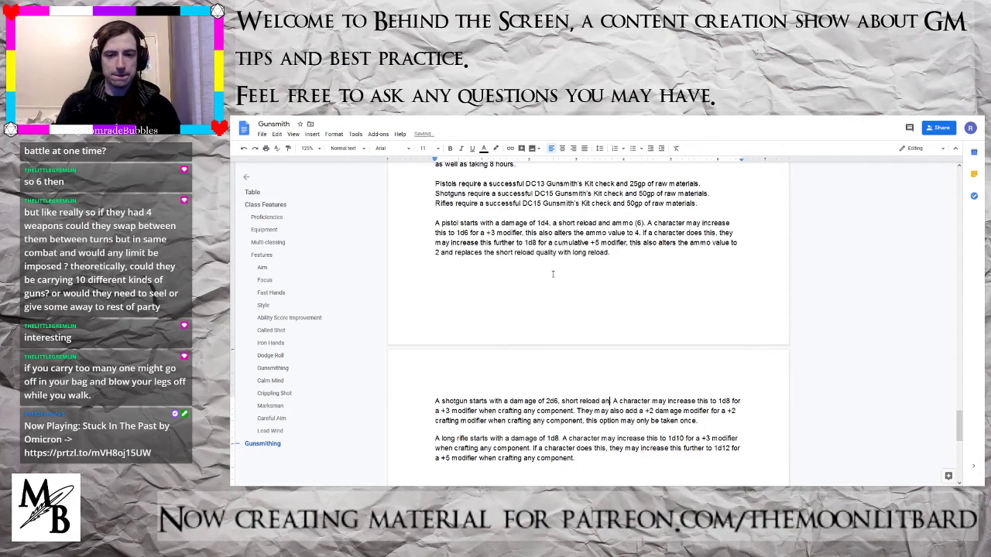
text(o (2))
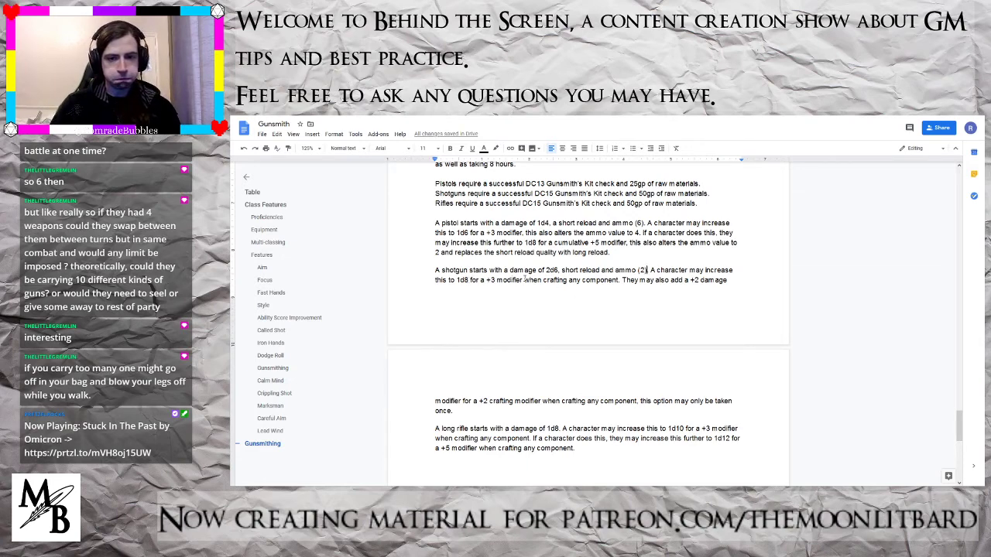
- Replace "when crafting any component" in the shotgun's +3 modifier sentence with ", this also replaces the short reload quality with long reload"
drag(524, 280, 619, 280)
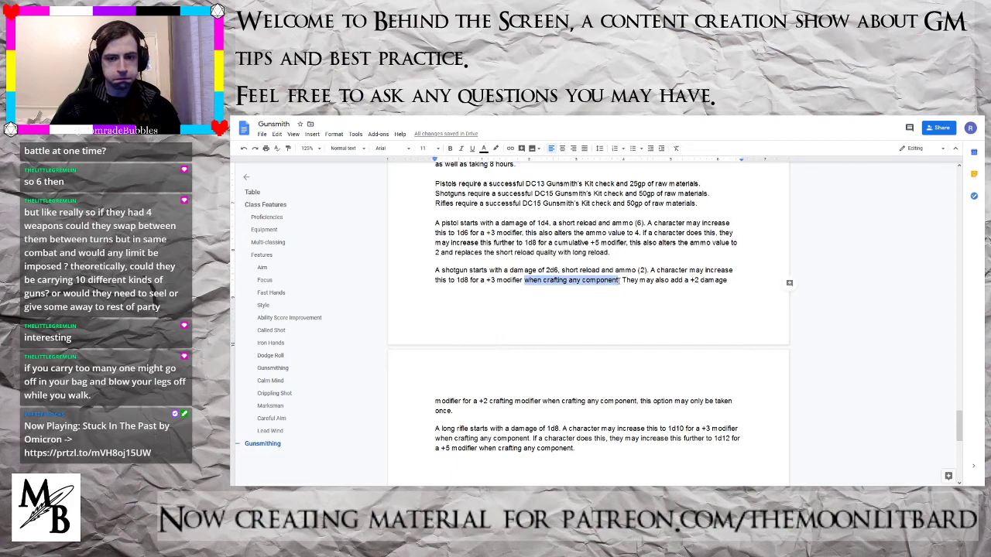
key(BackSpace)
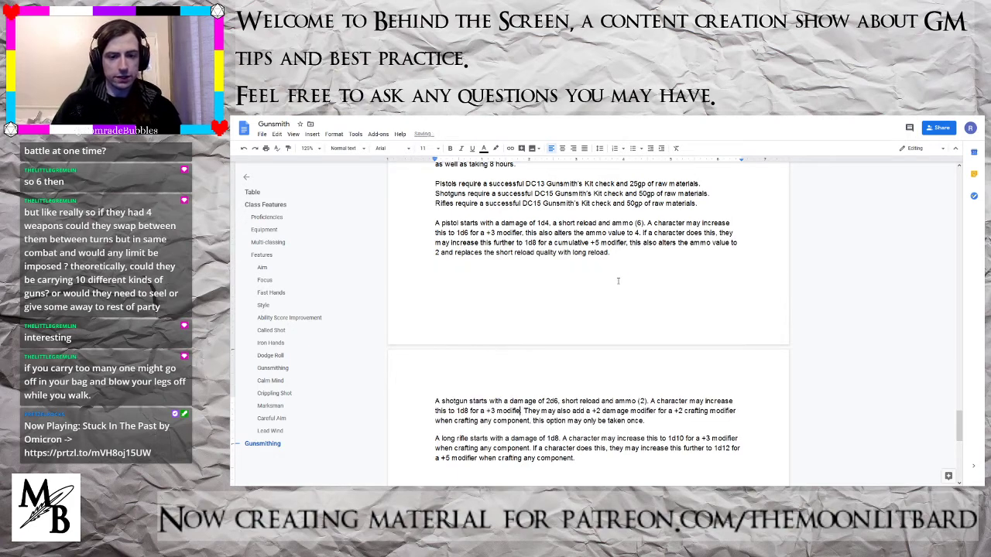
text(, this al)
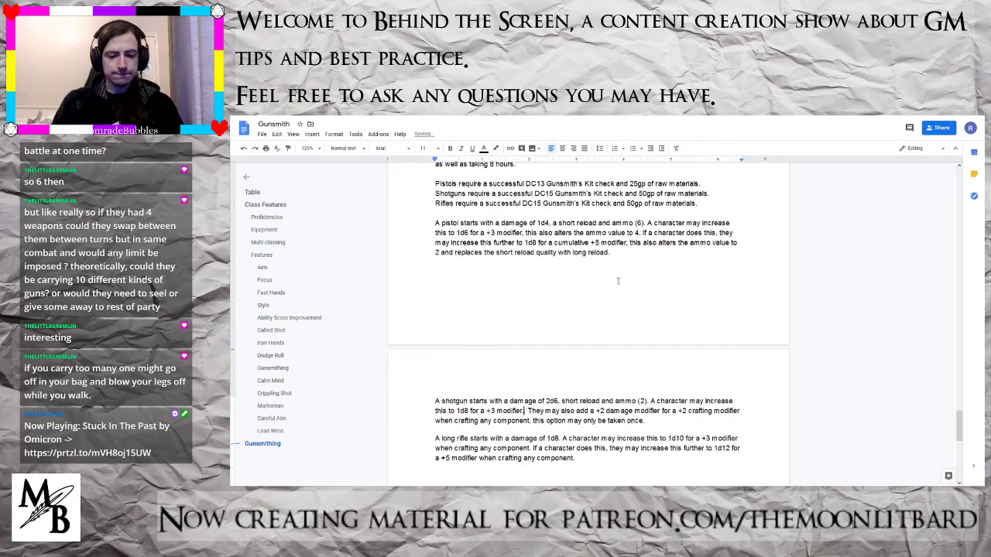
text(so)
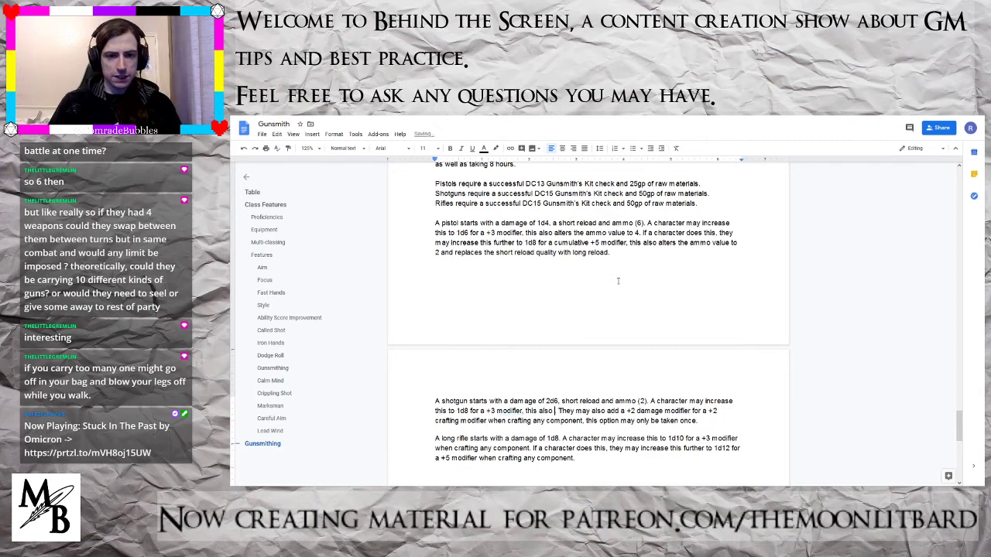
drag(455, 252, 610, 256)
key(ctrl+c)
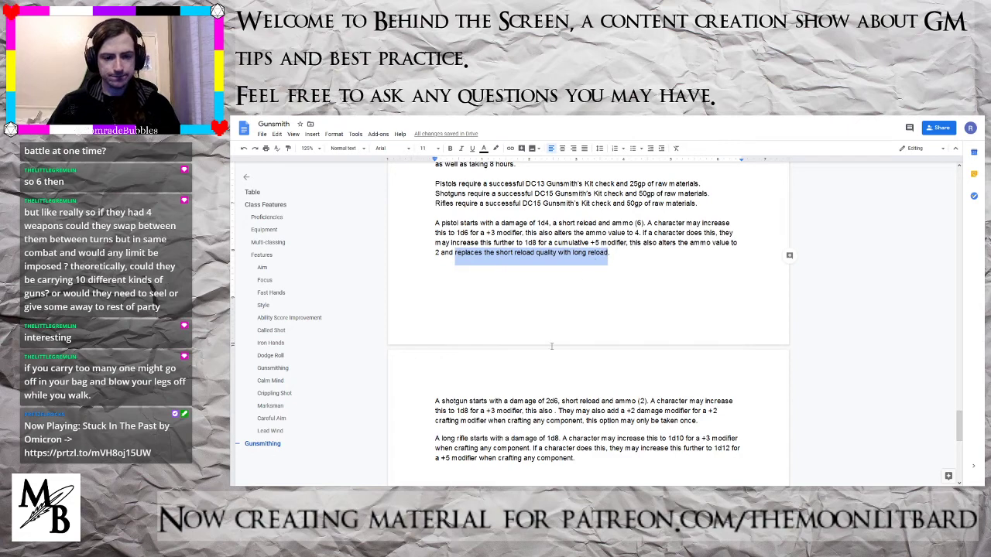
click(552, 411)
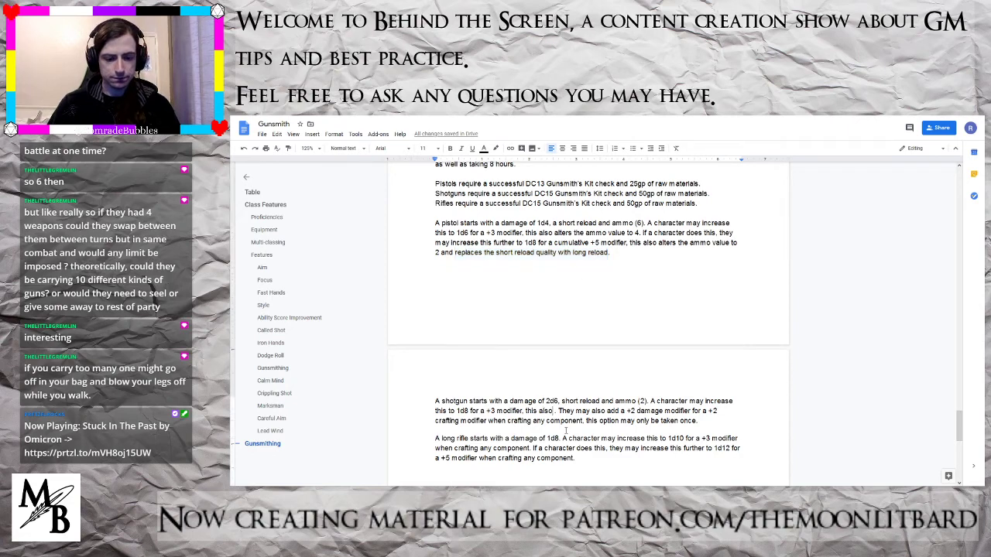
key(ctrl+v)
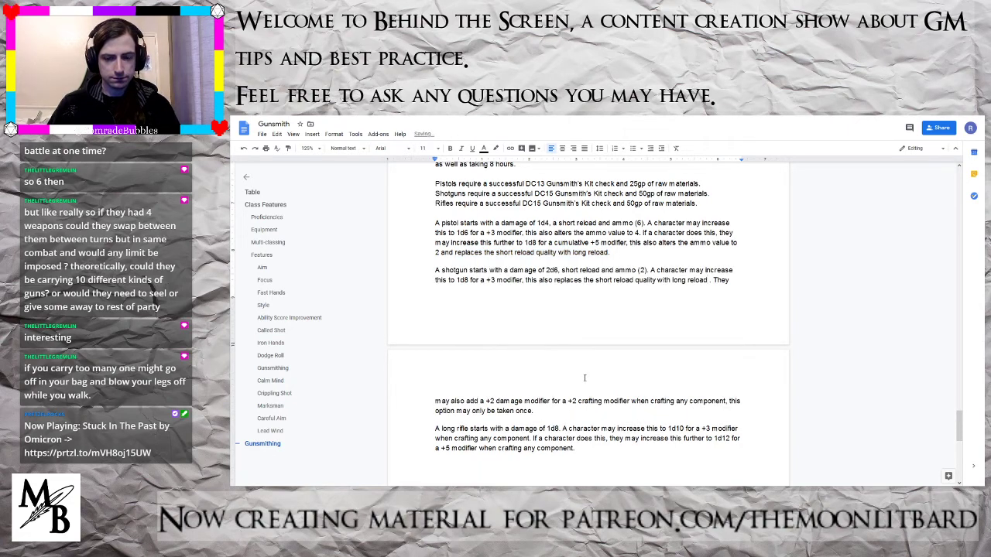
key(Delete)
key(Delete)
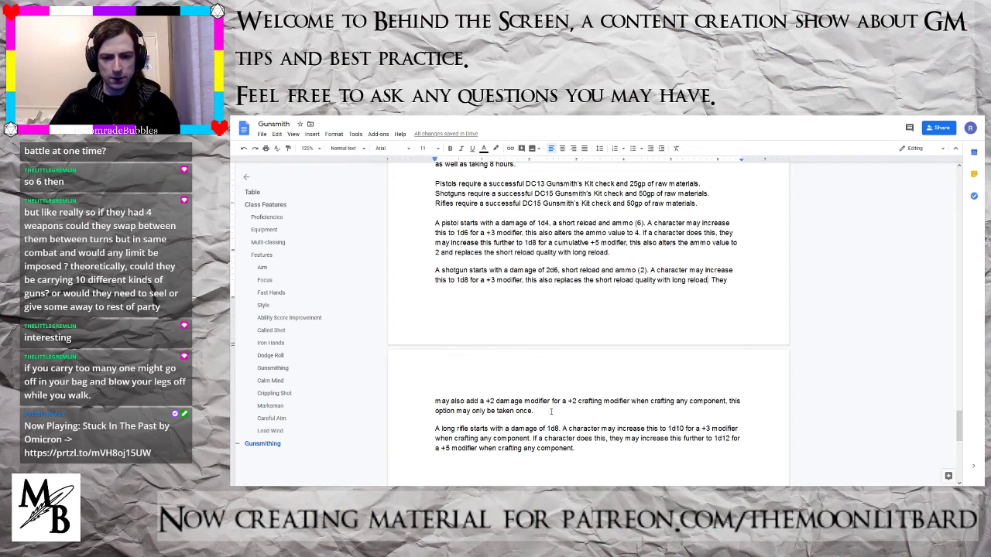
- Set the shotgun's starting damage to 1d6
drag(561, 408, 714, 284)
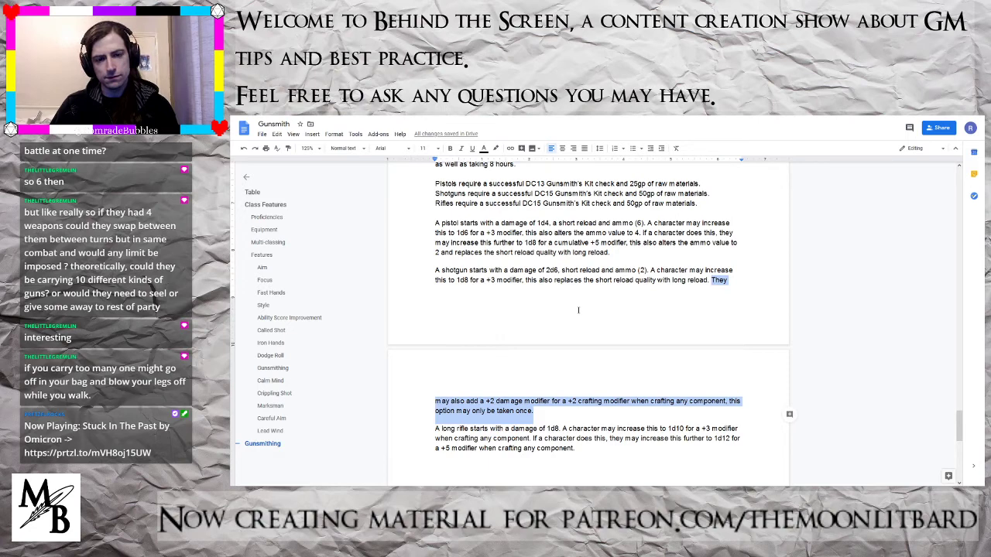
click(462, 280)
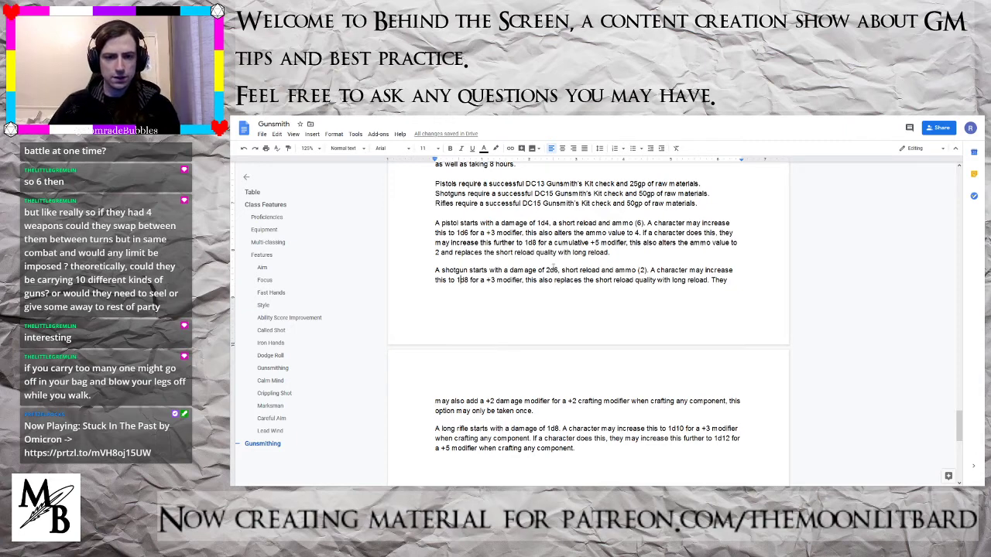
click(549, 270)
key(BackSpace)
text(1)
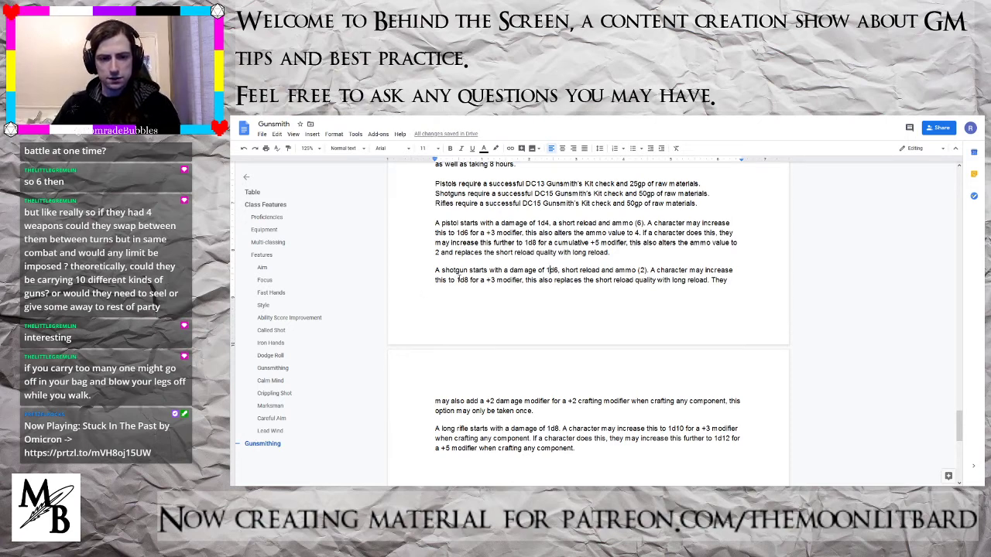
- Set the shotgun's +3 modifier damage upgrade to 2d6
click(461, 280)
key(BackSpace)
text(2)
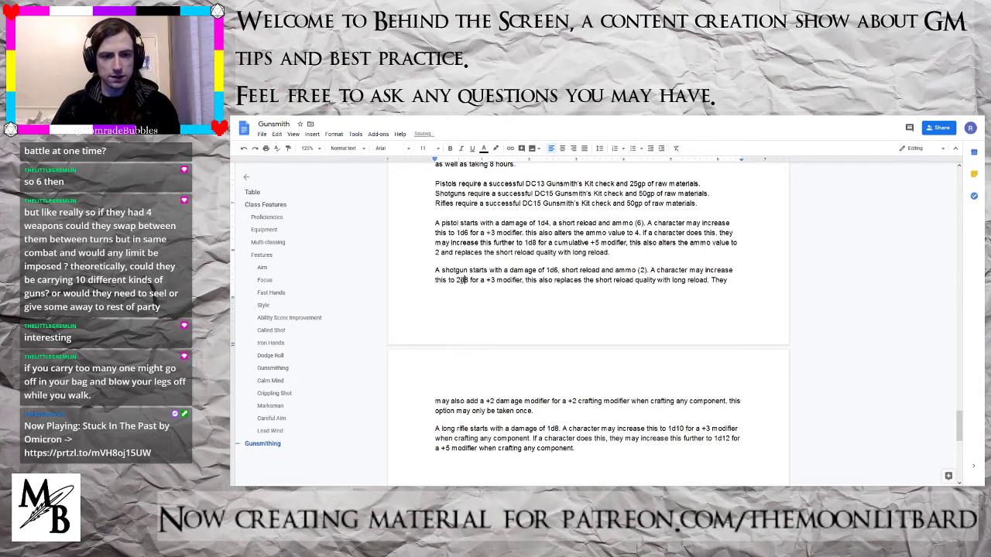
key(BackSpace)
text(6)
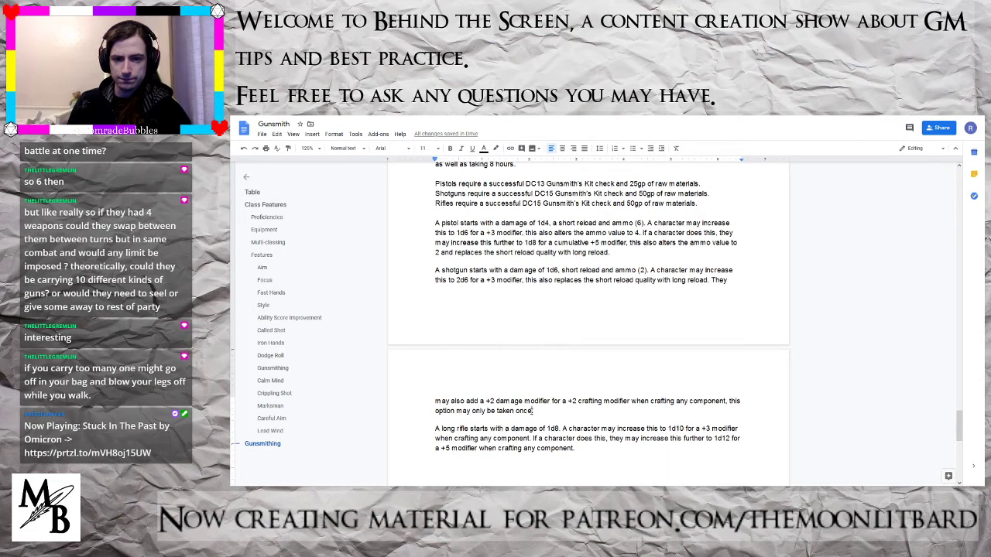
- Set the shotgun's +3 modifier damage upgrade to 1d8
double_click(459, 279)
text(1d6)
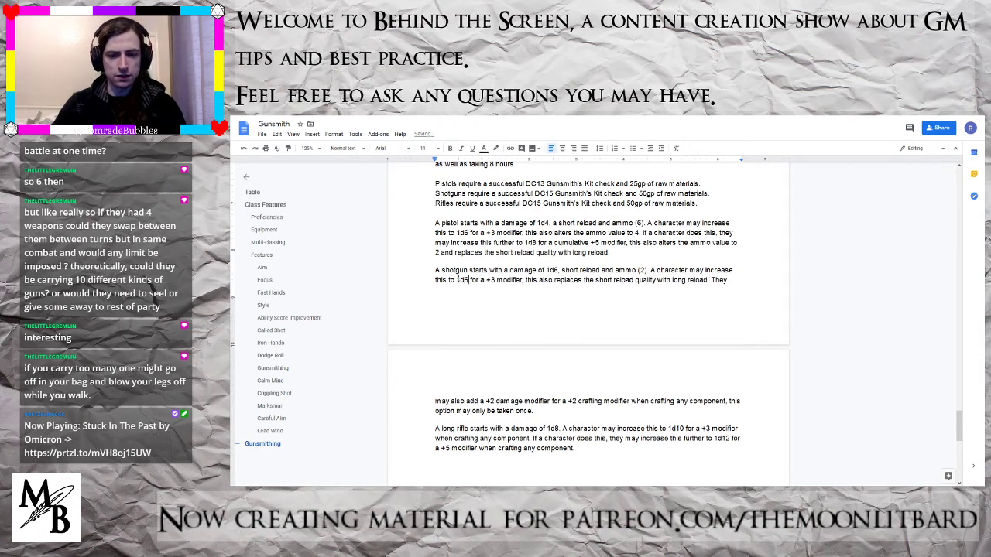
key(BackSpace)
text(8)
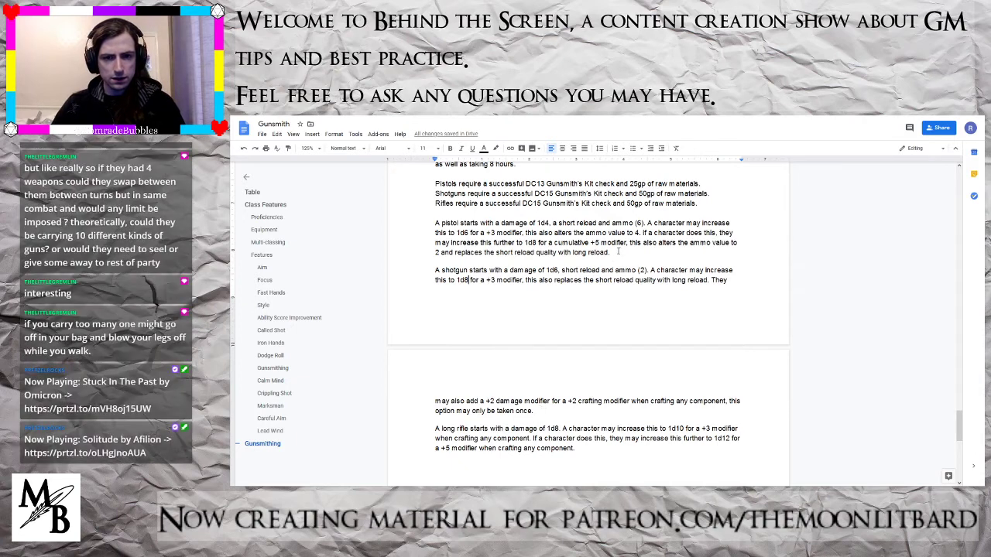
- Replace the shotgun's sentence about the +2 damage modifier with a copy of the pistol's "If a character does this" further-increase sentence
drag(611, 254, 641, 233)
key(ctrl+c)
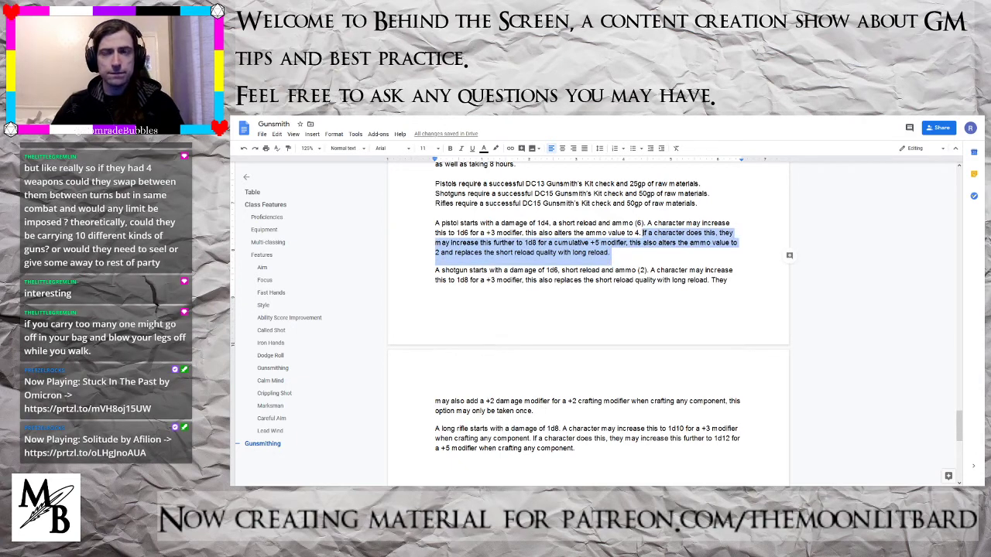
drag(534, 411, 711, 280)
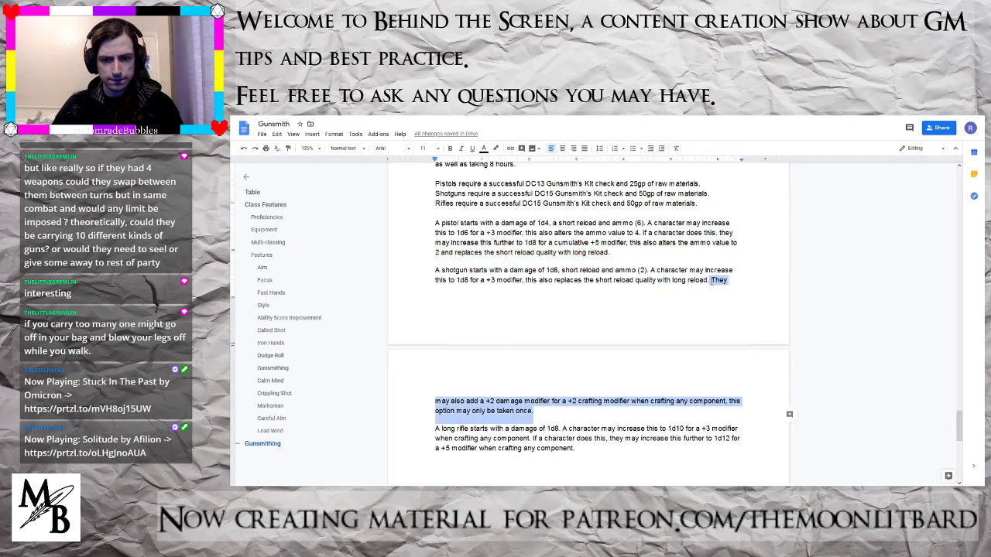
key(ctrl+v)
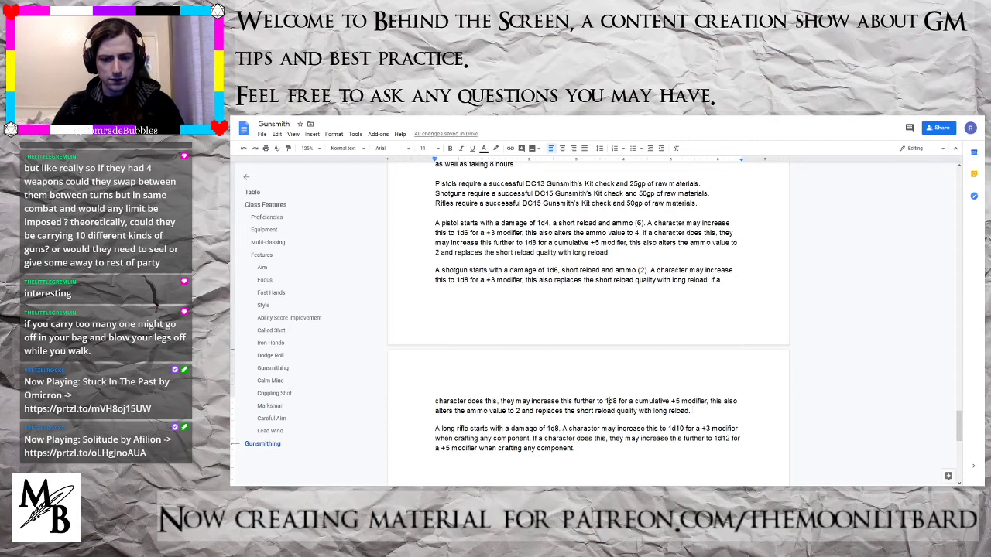
- Set the shotgun's cumulative +5 upgrade to 2d6 damage with an ammo value of 1
key(BackSpace)
text(2)
key(BackSpace)
text(6)
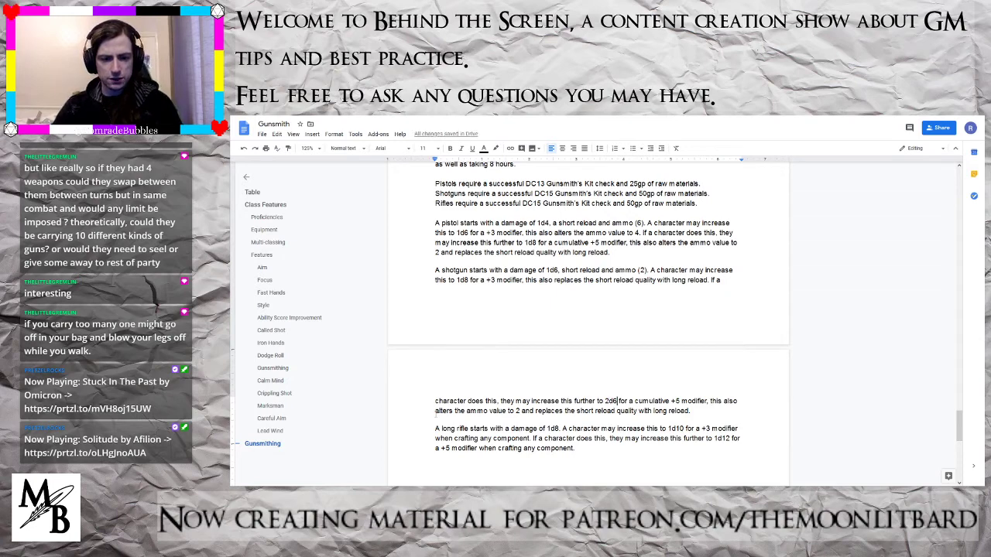
key(BackSpace)
text(1)
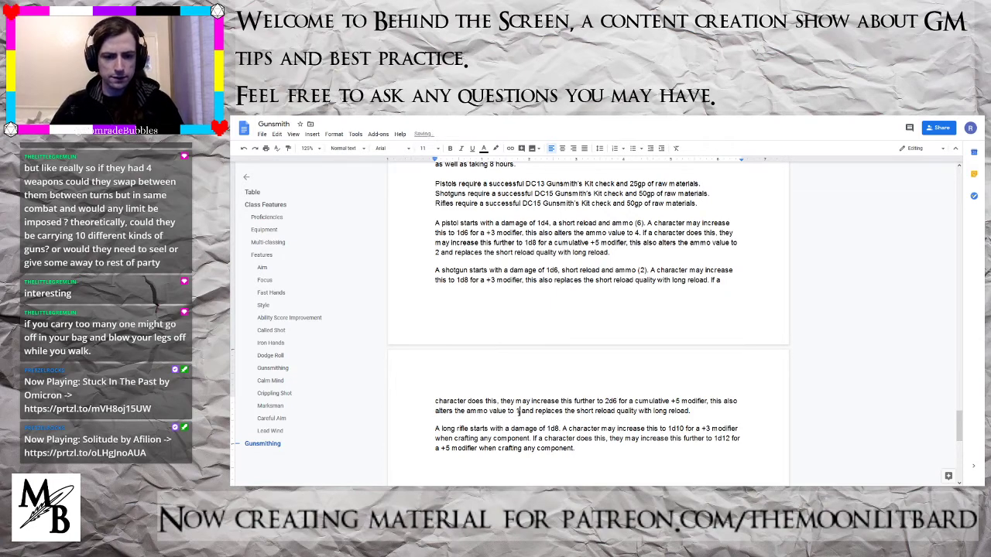
- Cut "and replaces the short reload quality with long reload" from the shotgun's last sentence and end it with a period
drag(690, 412, 522, 411)
key(BackSpace)
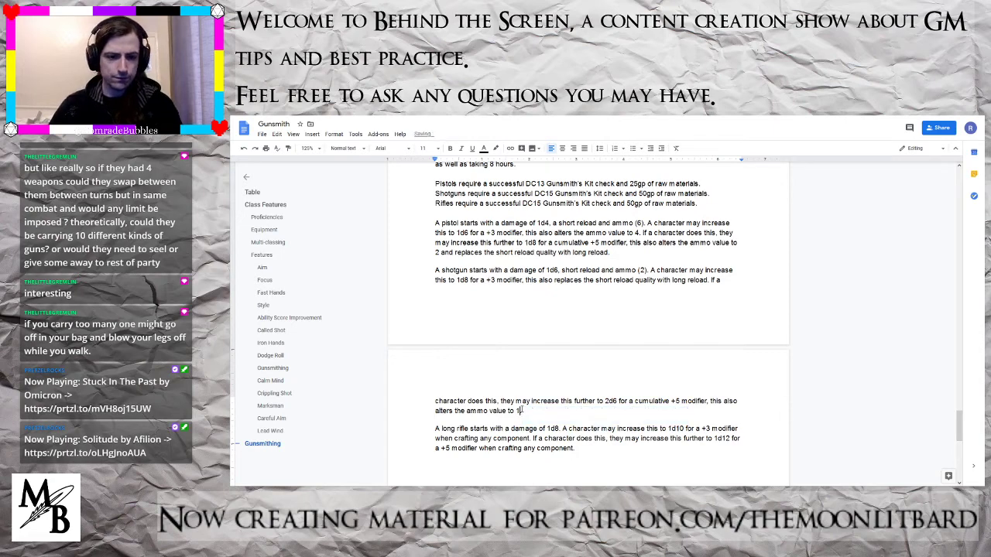
text(.)
- Change "long rifle" to "rifle" at the start of the last Gunsmithing paragraph
double_click(448, 428)
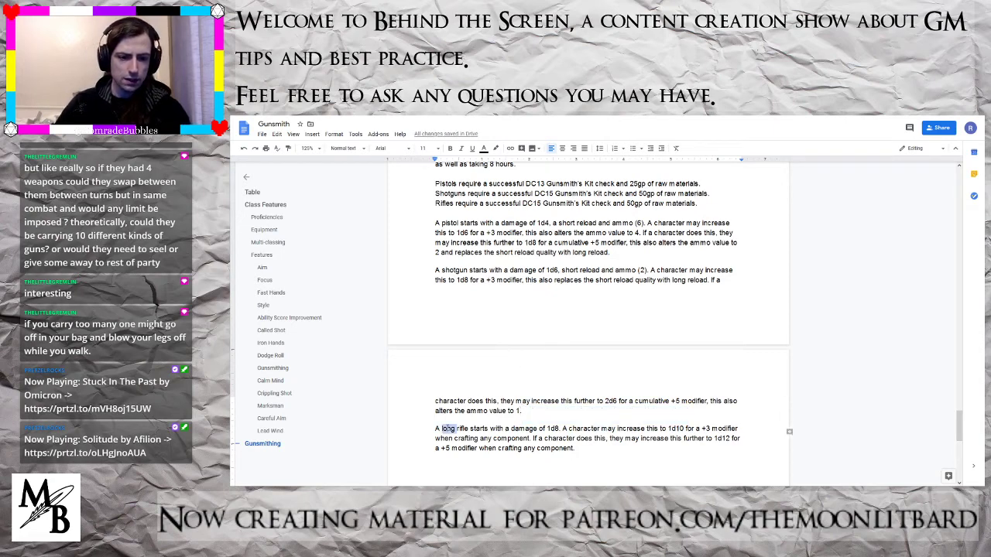
key(BackSpace)
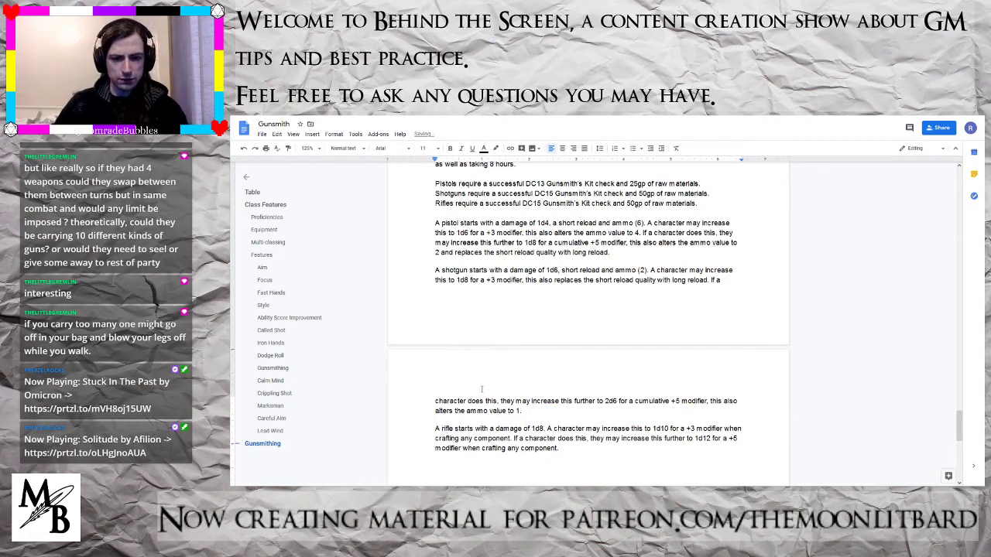
- Add ", a short reload and ammo (1)" after the 1d8 damage in the rifle paragraph's opening sentence
scroll(501, 393, down, 3)
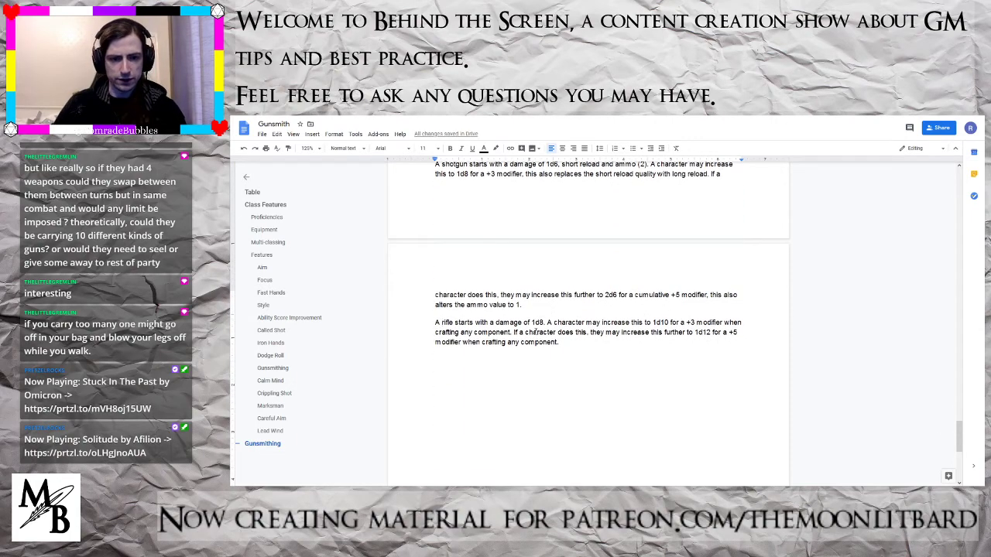
scroll(545, 322, up, 6)
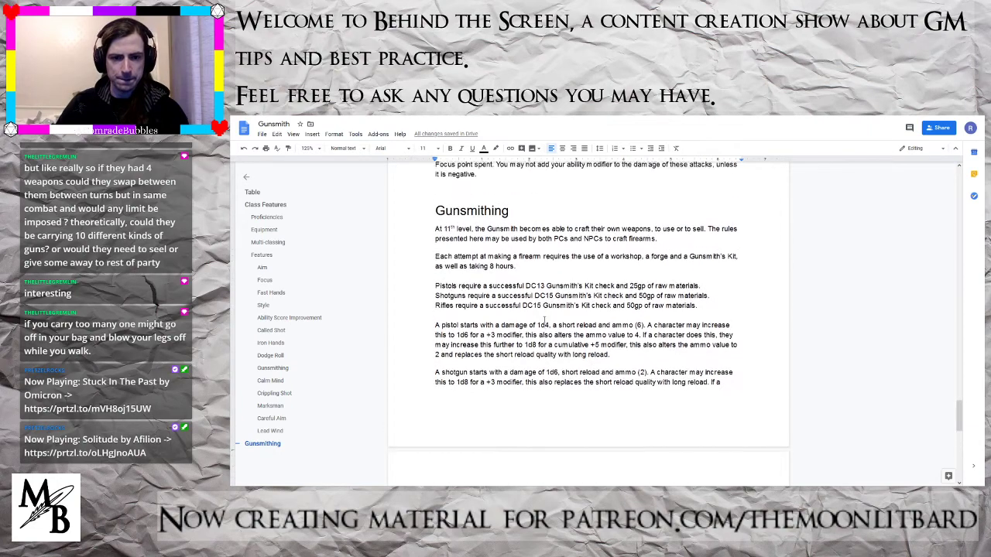
scroll(544, 320, down, 1)
scroll(544, 320, up, 2)
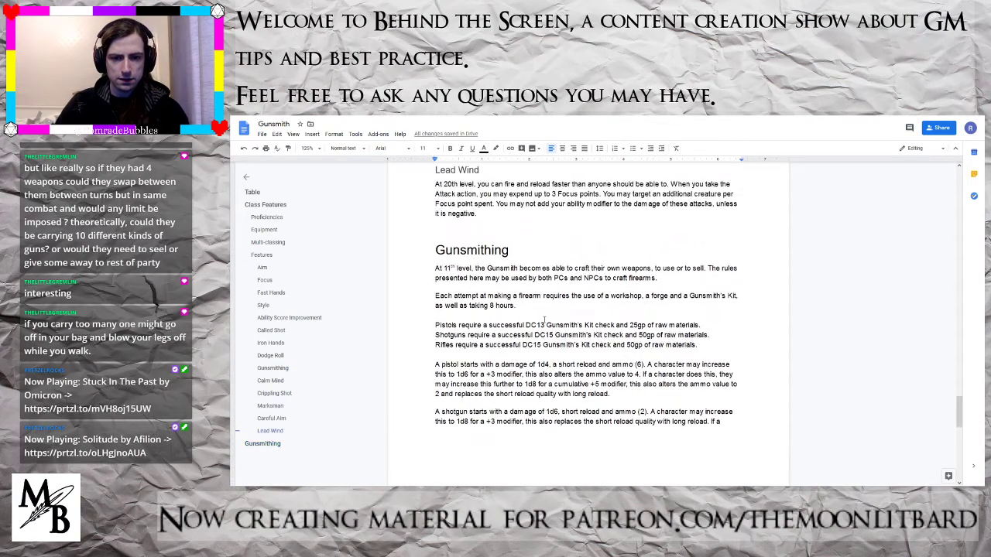
scroll(545, 320, down, 4)
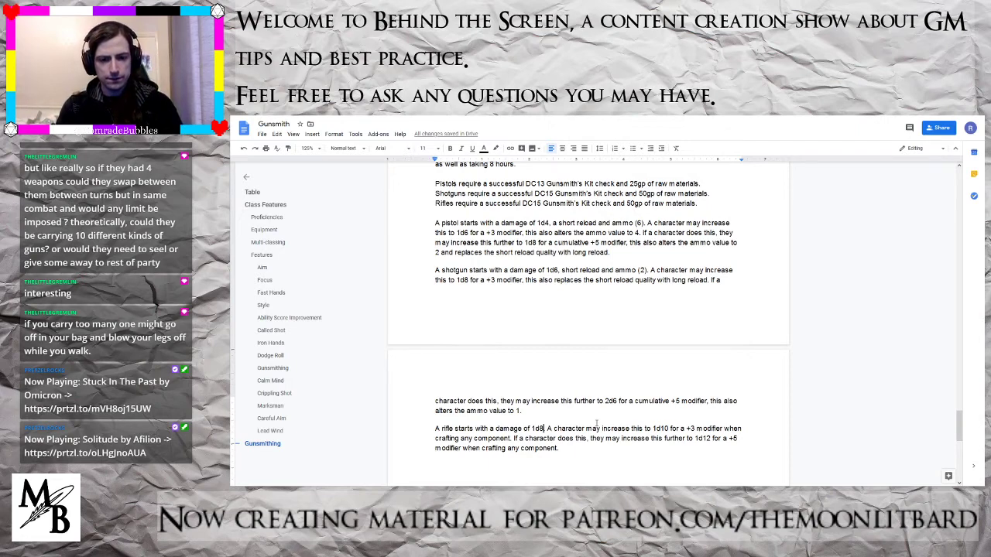
text(. )
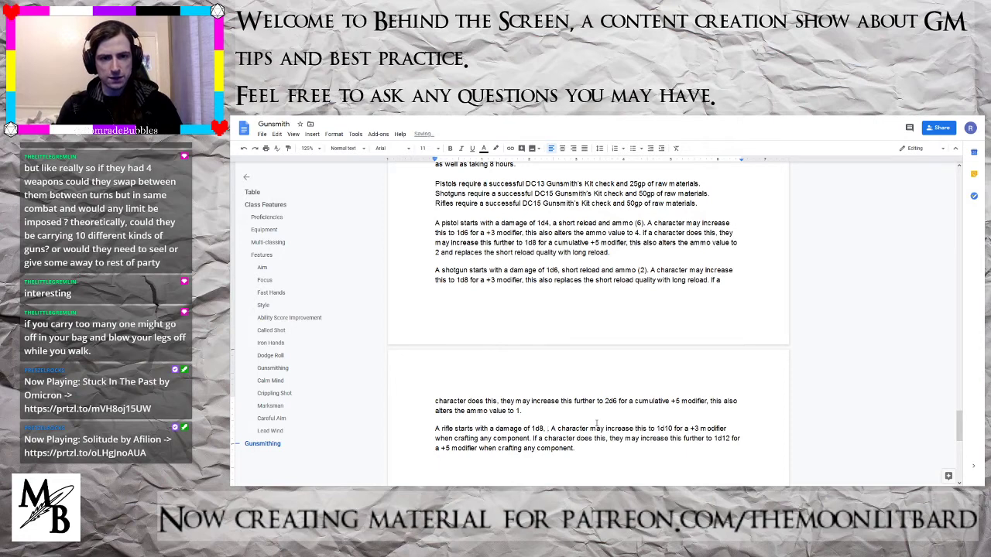
text(a short r)
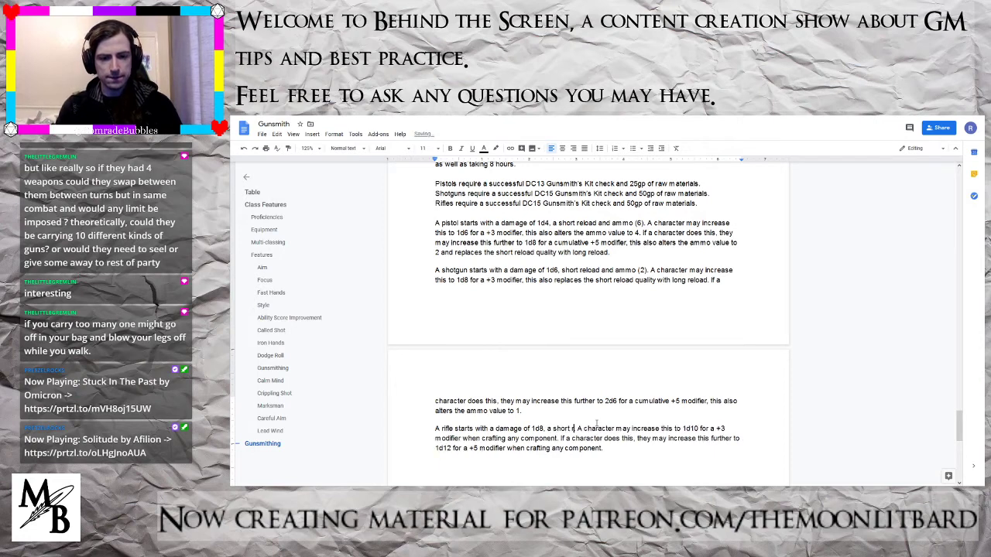
text(eload and ammo )
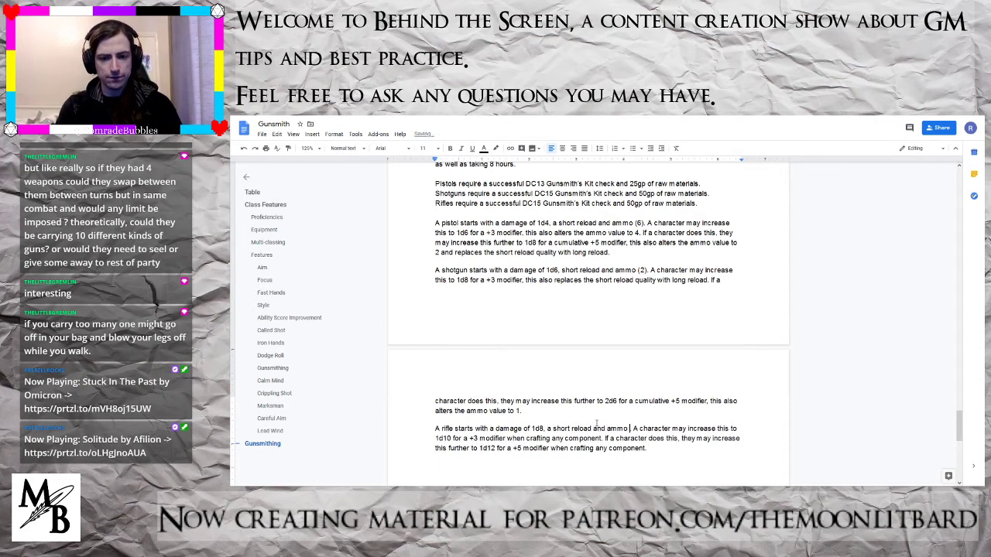
text((1))
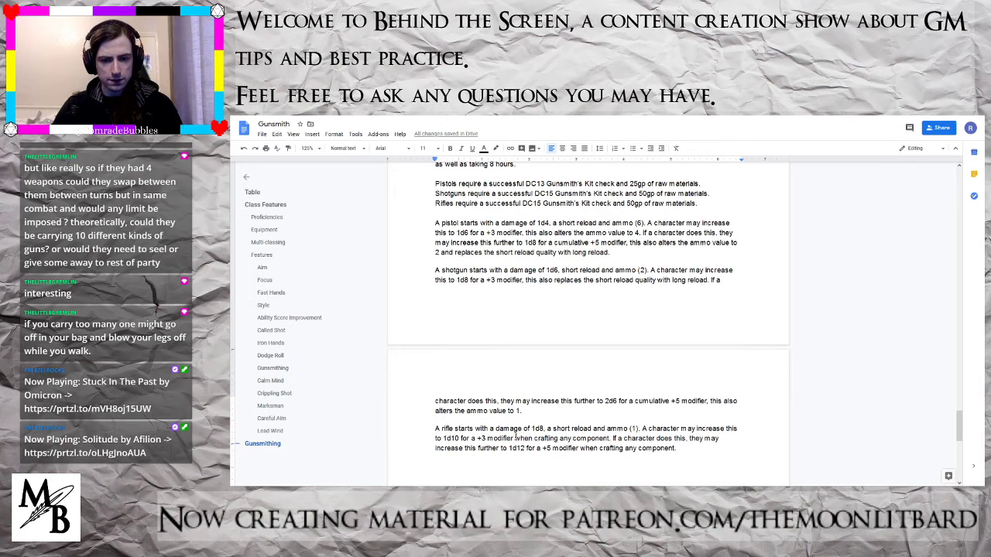
- Remove "when crafting any component" after the +3 modifier in the rifle paragraph
drag(516, 436, 611, 439)
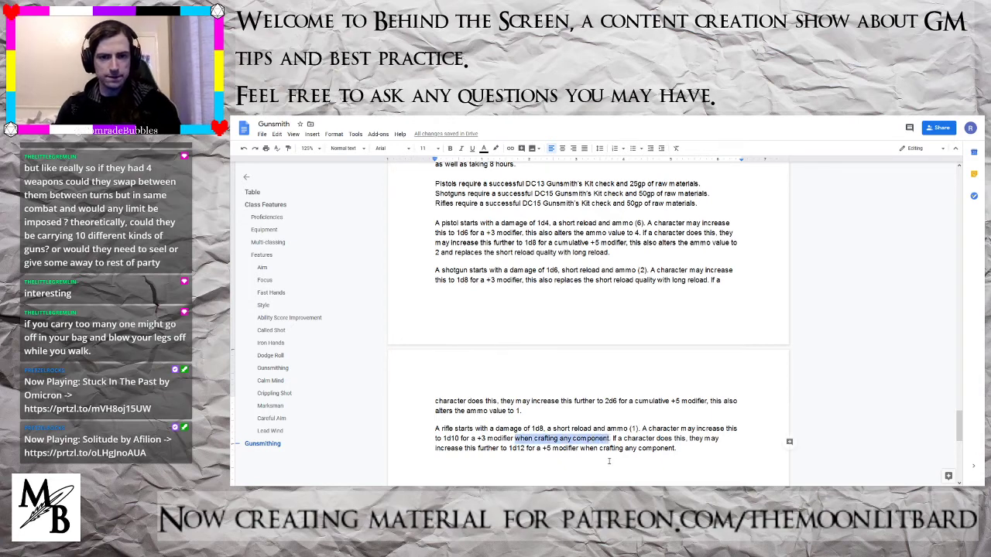
key(BackSpace)
key(BackSpace)
text(, th)
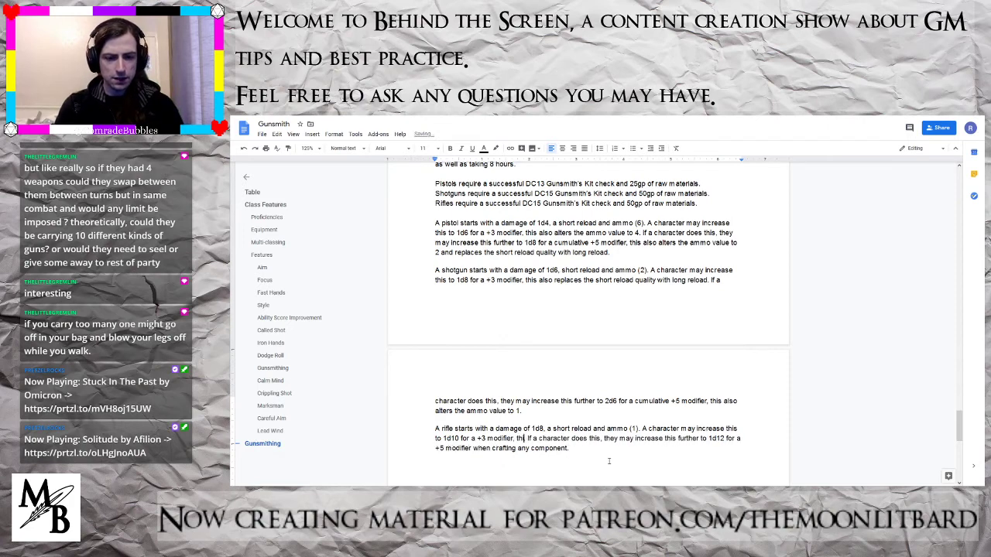
text(is also alters)
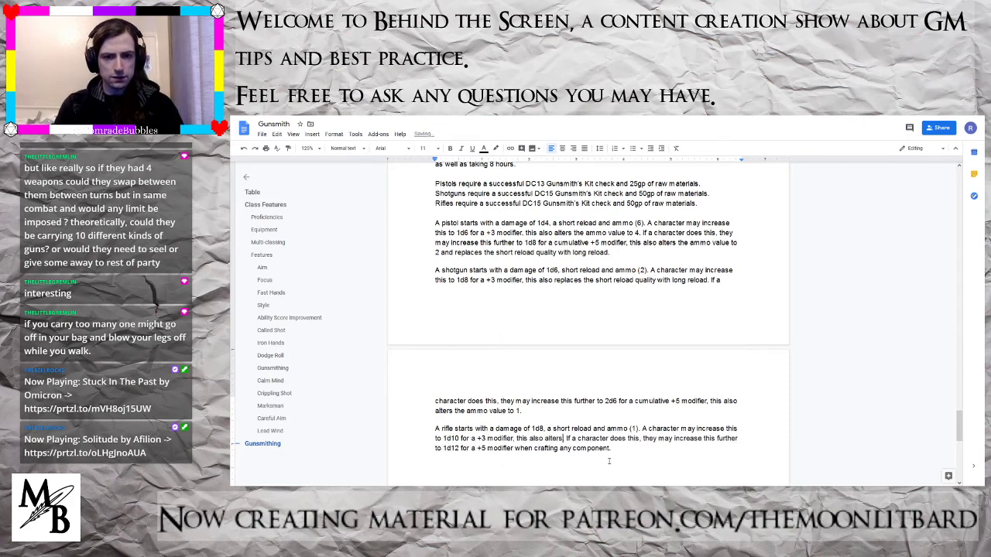
text( the ammo v)
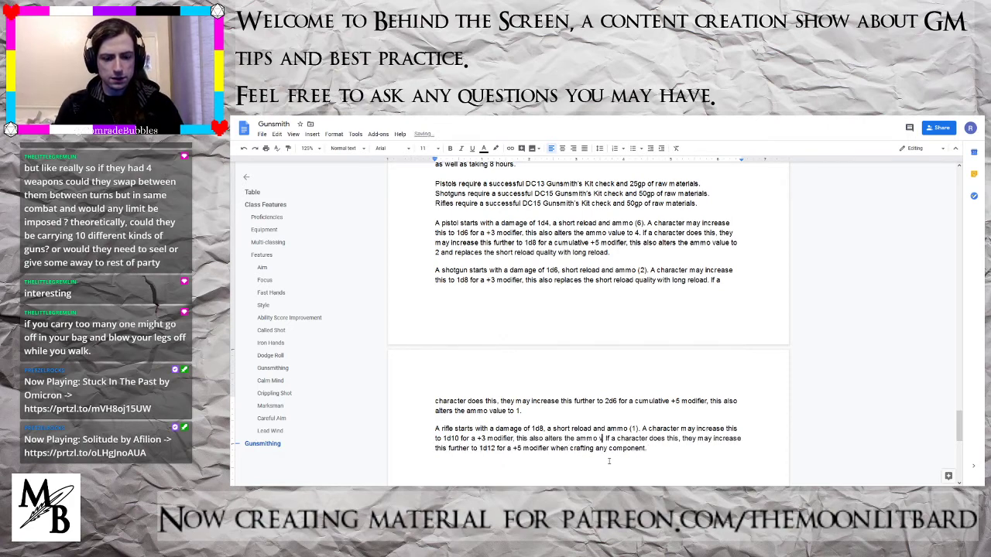
text(alure to)
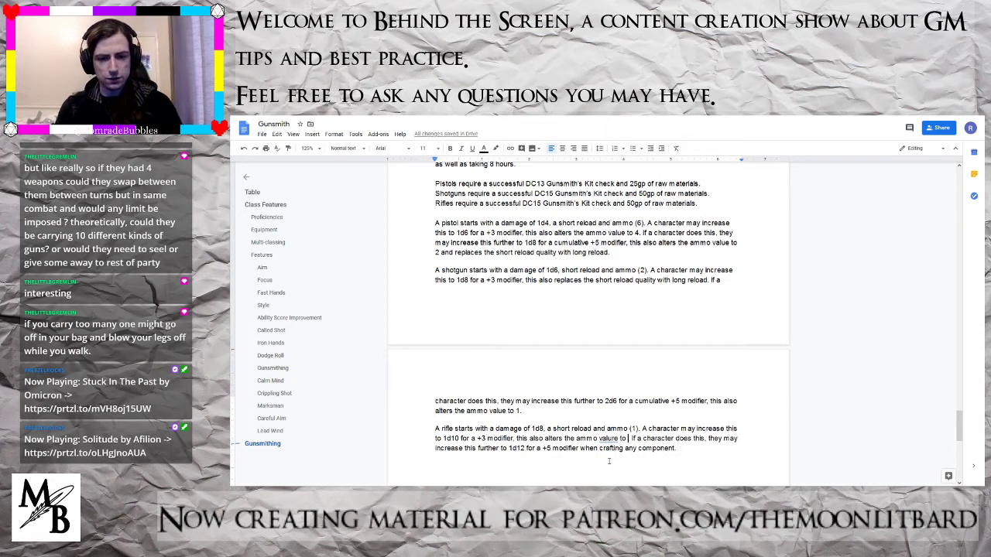
key(BackSpace)
key(BackSpace)
key(BackSpace)
key(BackSpace)
key(BackSpace)
key(BackSpace)
key(BackSpace)
key(BackSpace)
key(BackSpace)
key(BackSpace)
key(BackSpace)
key(BackSpace)
key(BackSpace)
key(BackSpace)
key(BackSpace)
key(BackSpace)
key(BackSpace)
key(BackSpace)
key(BackSpace)
key(BackSpace)
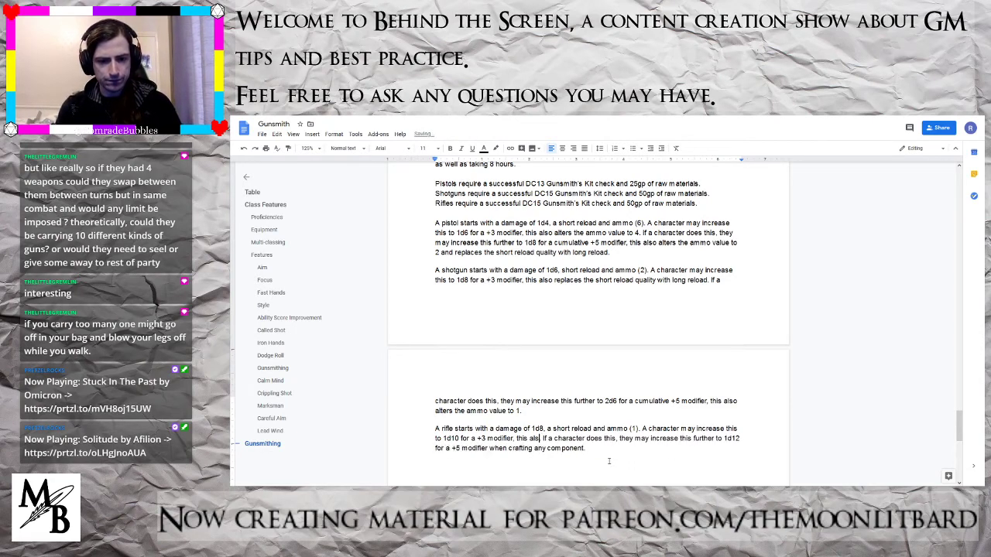
key(BackSpace)
key(BackSpace)
key(BackSpace)
key(BackSpace)
key(BackSpace)
key(BackSpace)
key(BackSpace)
key(BackSpace)
key(BackSpace)
key(BackSpace)
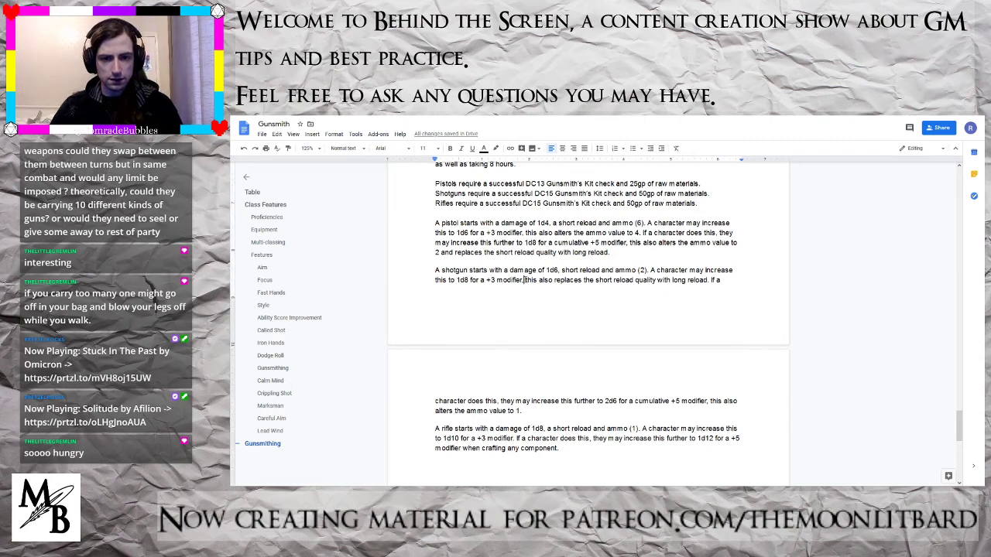
- Replace "when crafting any component" after the rifle's +5 modifier with the shotgun's copied "this also replaces the short reload quality with long reload", preceded by a comma
drag(525, 281, 710, 281)
key(ctrl+c)
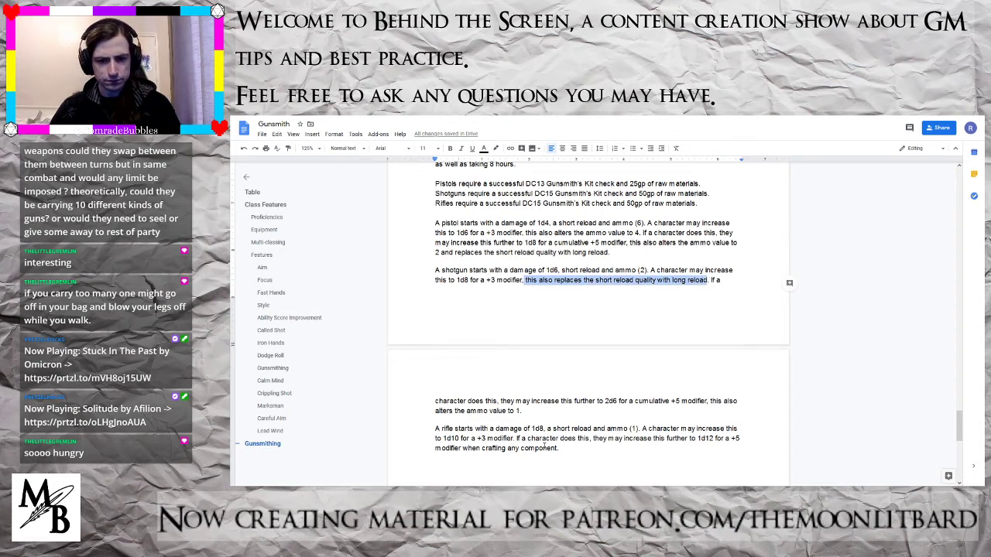
drag(558, 448, 461, 449)
key(ctrl+v)
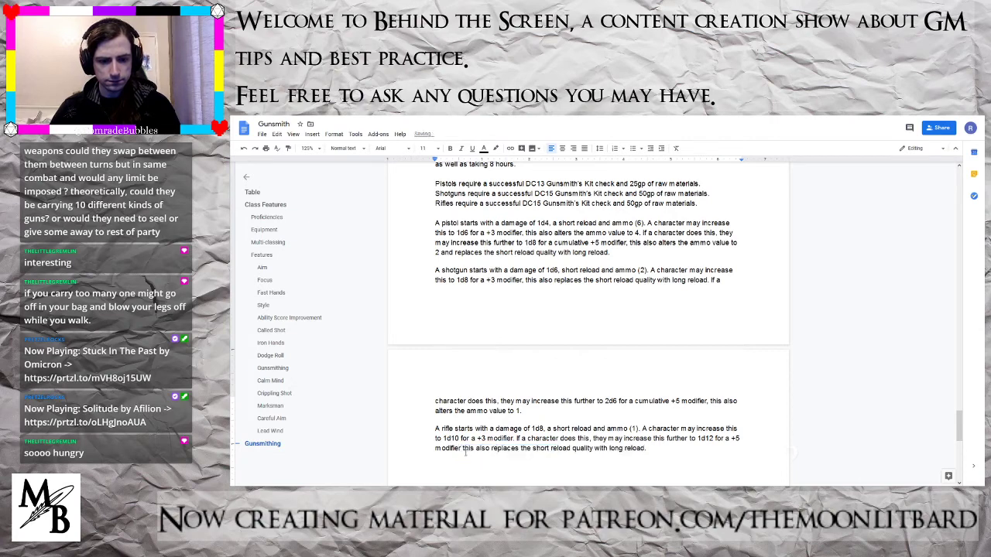
click(465, 452)
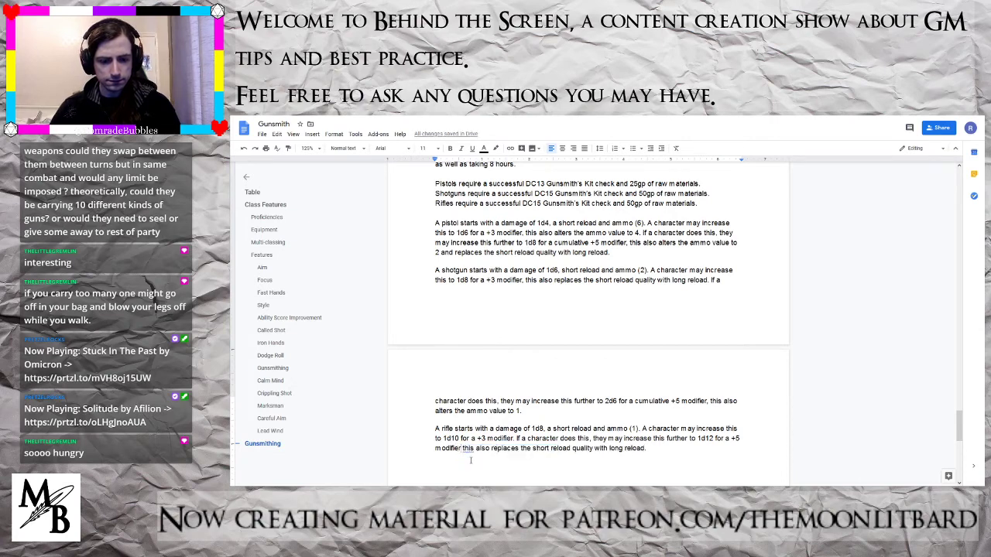
text(,)
click(507, 469)
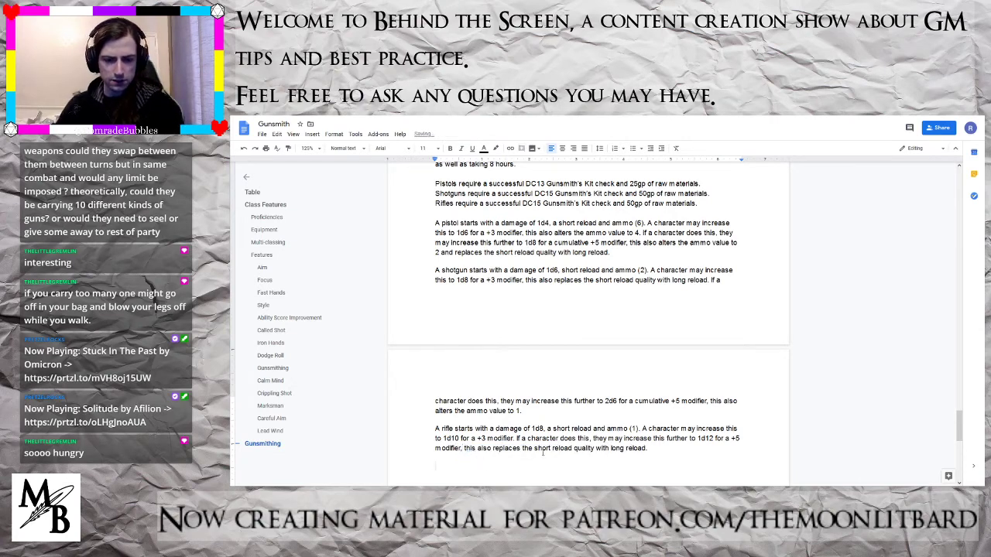
- Insert "range (40/120)," before "a damage of 1d4" in the pistol paragraph's opening sentence
scroll(692, 446, up, 3)
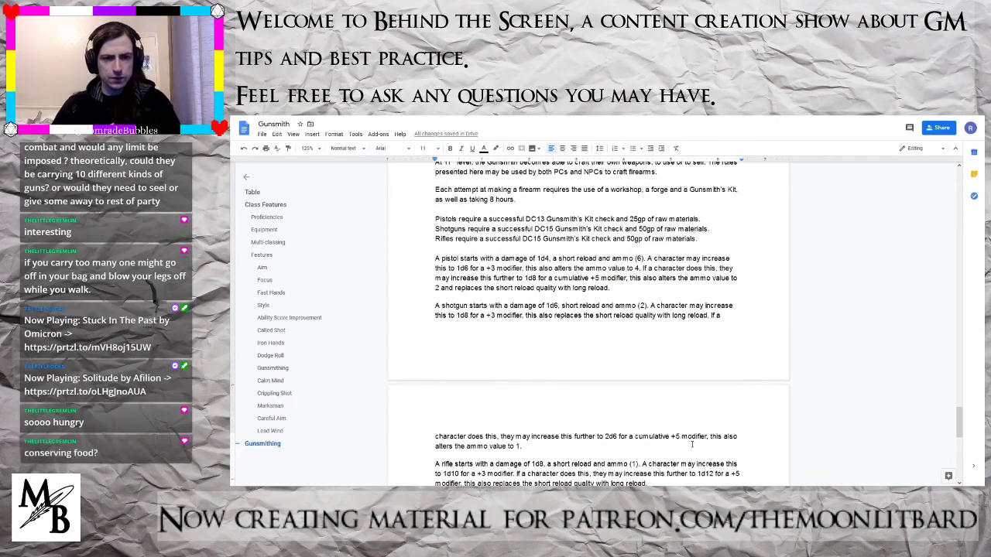
scroll(692, 444, down, 2)
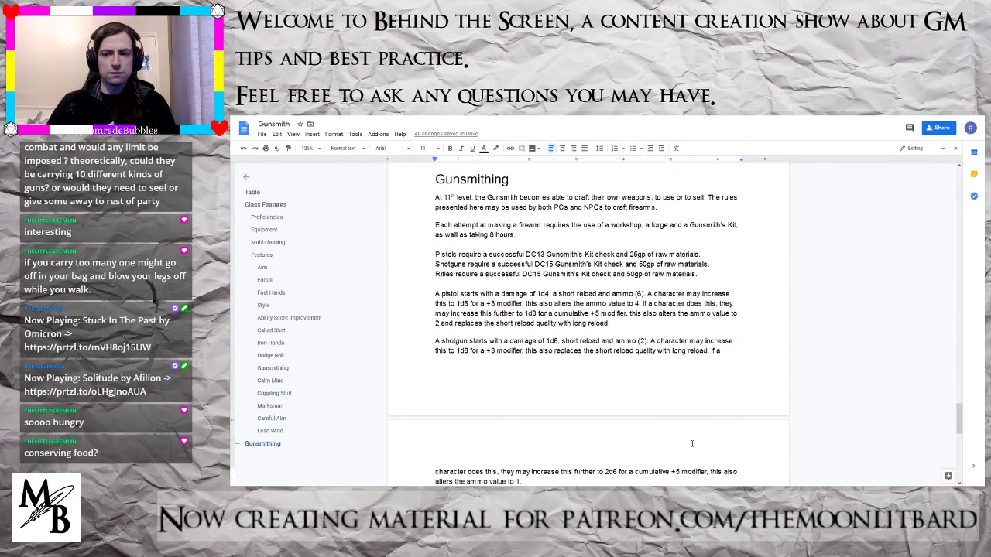
scroll(693, 443, up, 1)
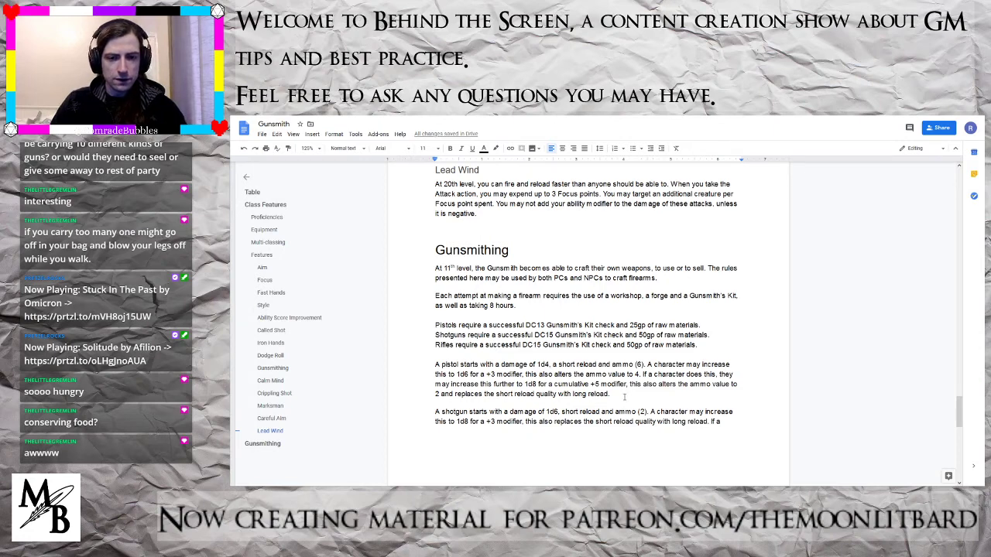
scroll(624, 397, down, 5)
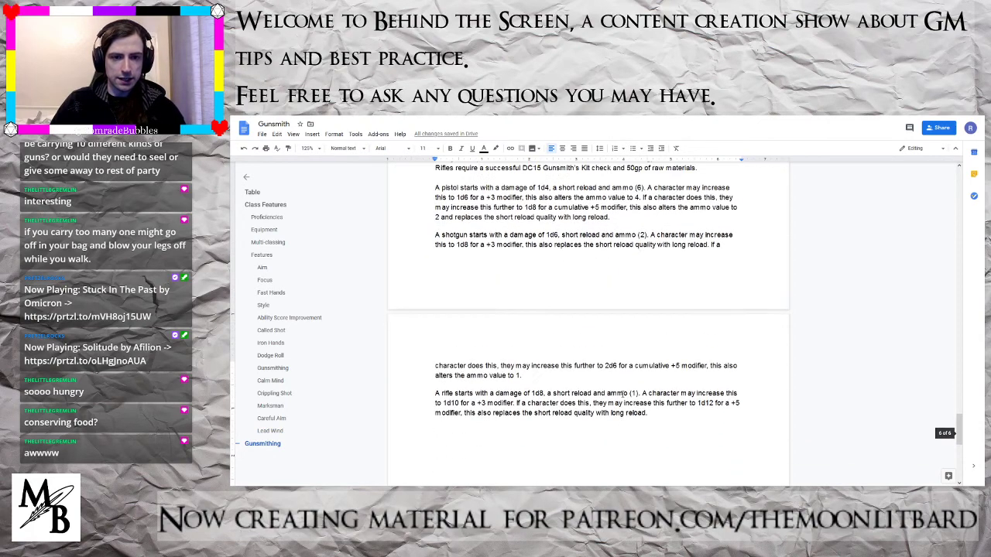
scroll(624, 395, up, 2)
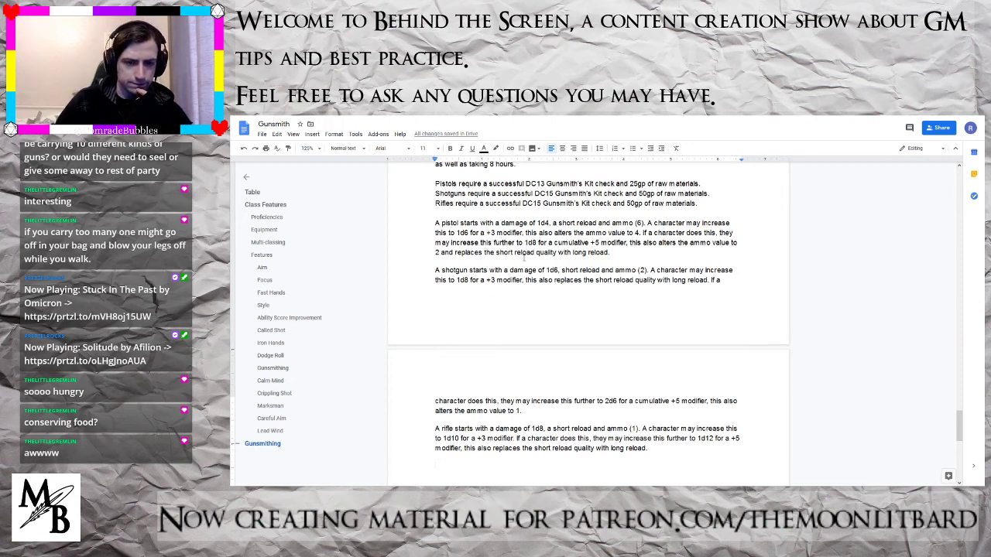
click(496, 223)
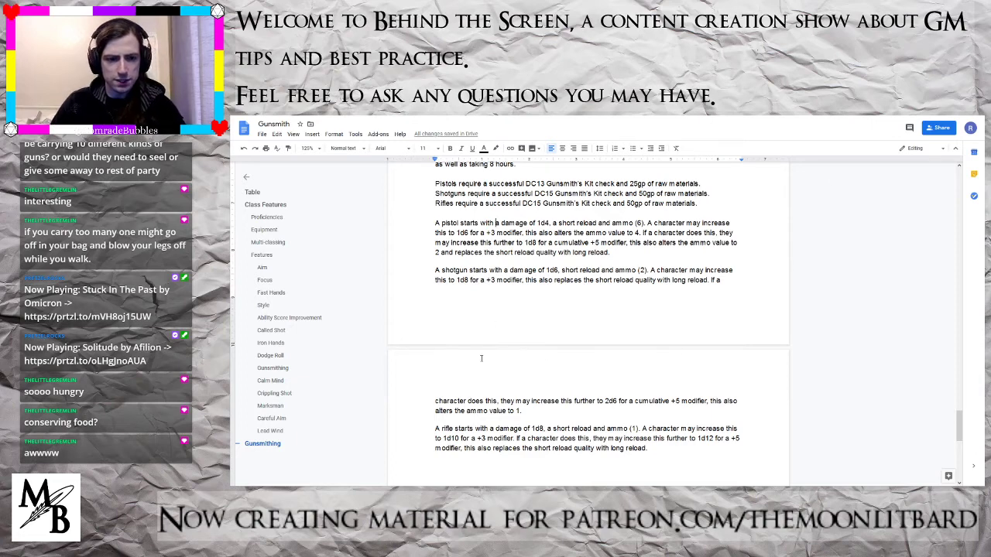
text(range )
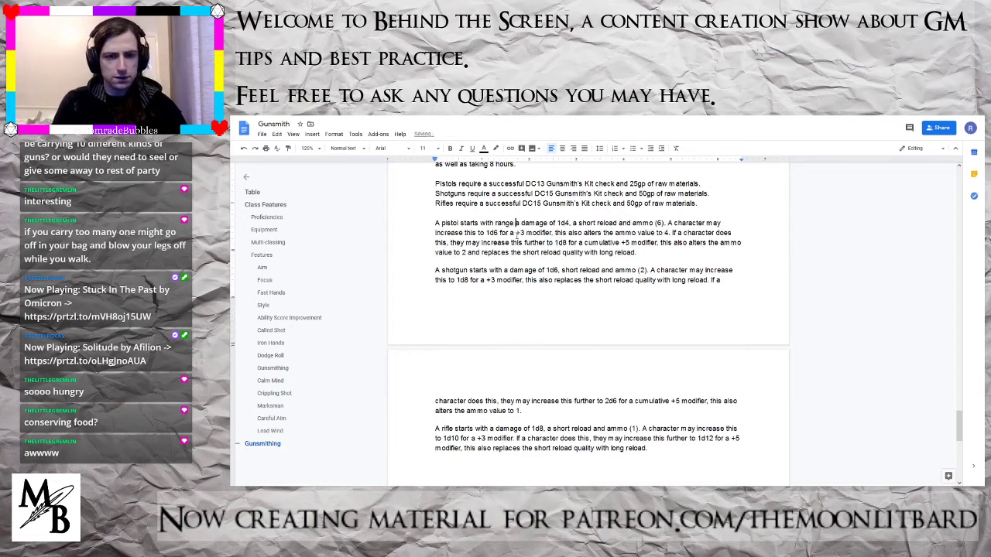
text((40/120)
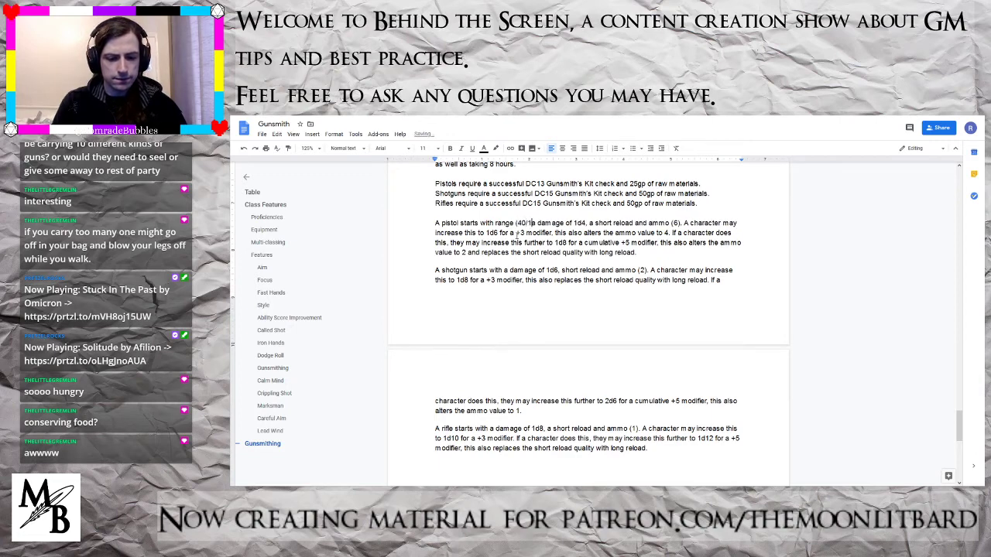
text(),)
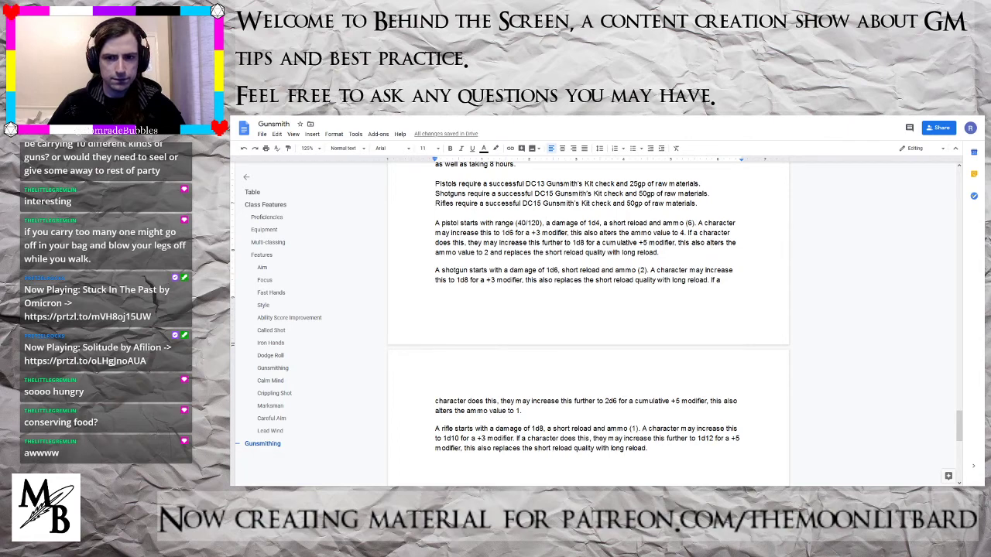
- Insert "range (20/60)" before "a damage of 1d6" in the shotgun paragraph's opening sentence
click(502, 271)
text(range )
text((20)
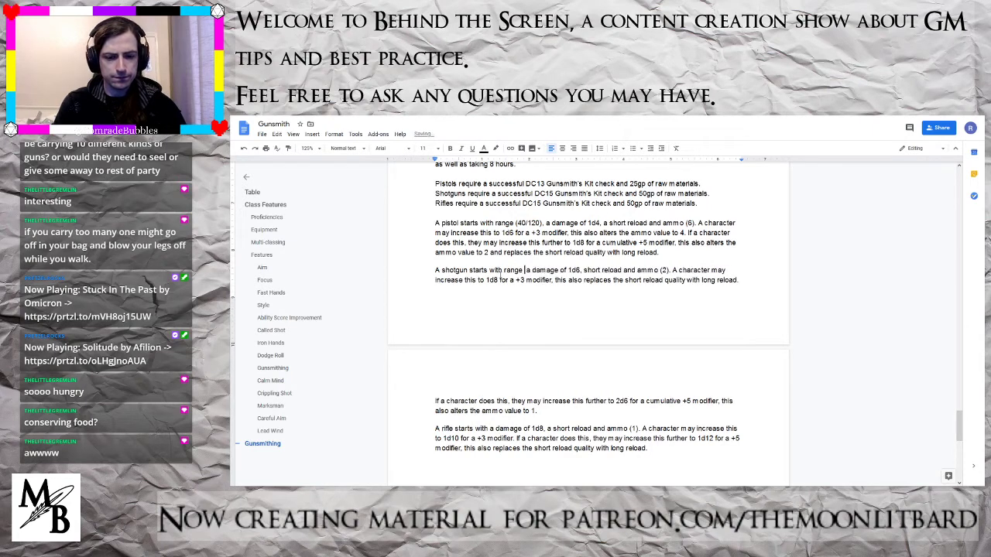
text(/6))
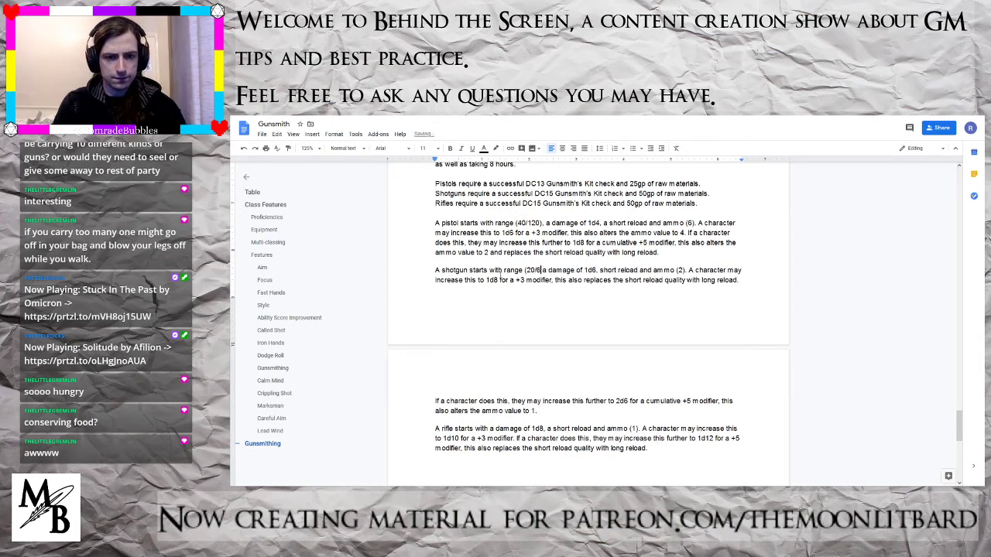
text(0)
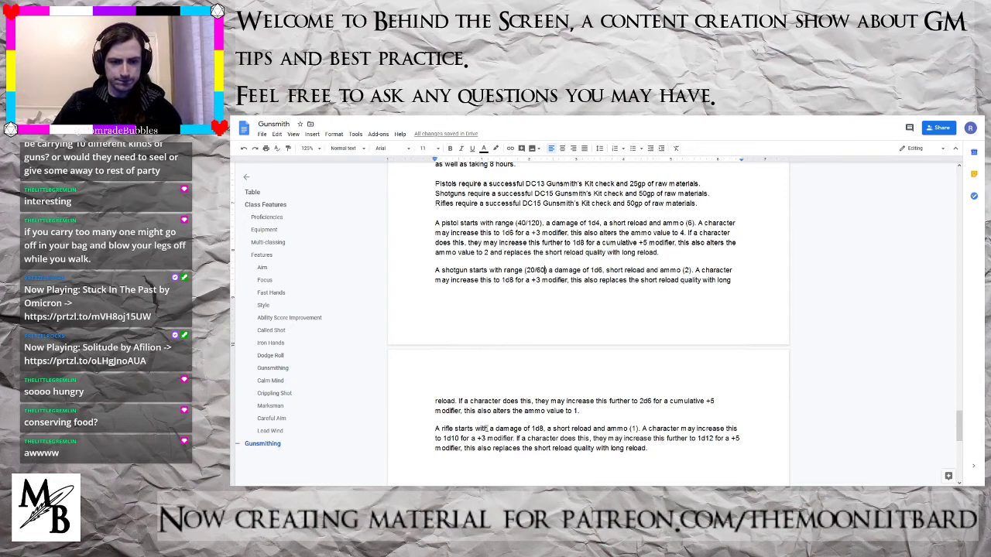
- Insert "range (150/300)," before "a damage of 1d8" in the rifle paragraph's opening sentence
click(488, 428)
text(range )
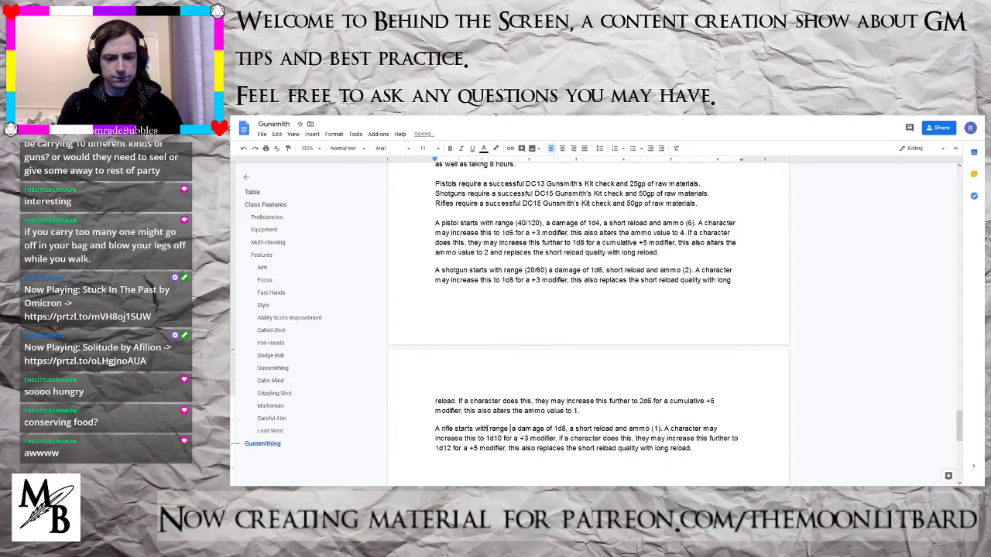
text((150/3)
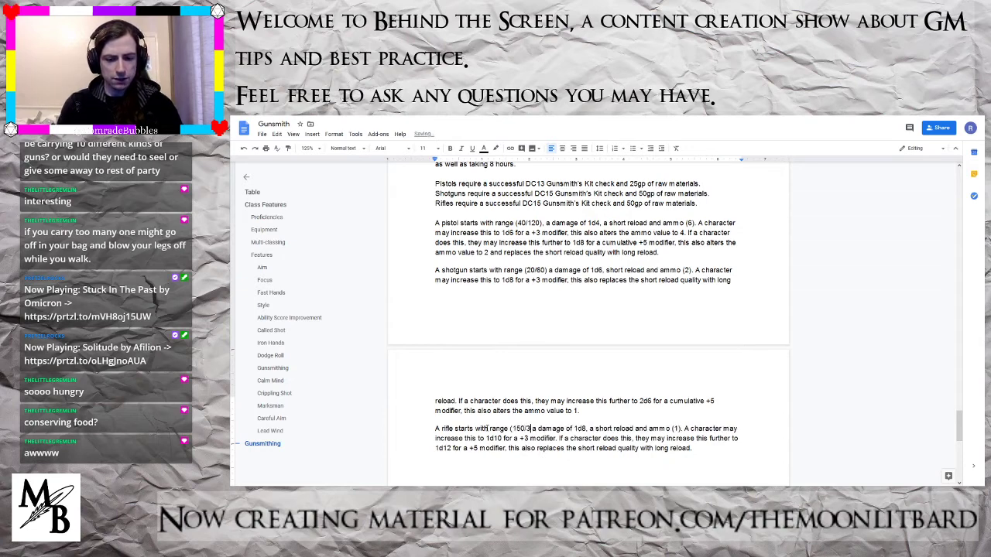
text(00))
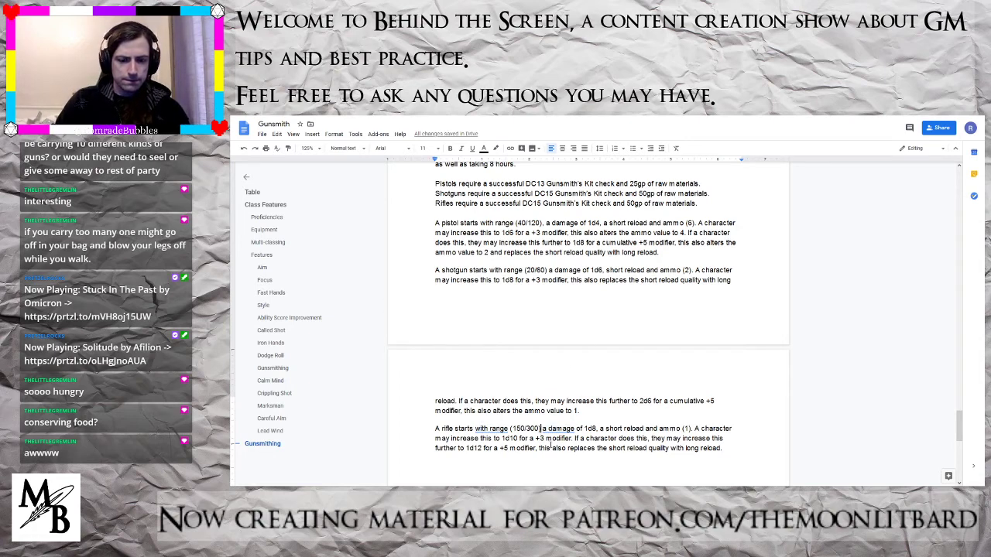
text(,)
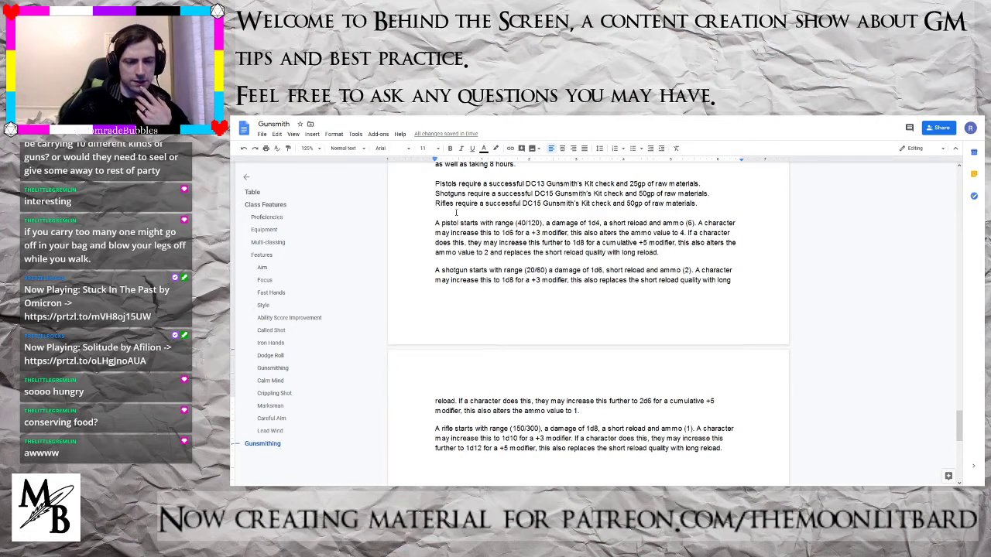
- Reword "range" in the pistol paragraph's opening sentence to "a range value of"
click(493, 223)
text(age )
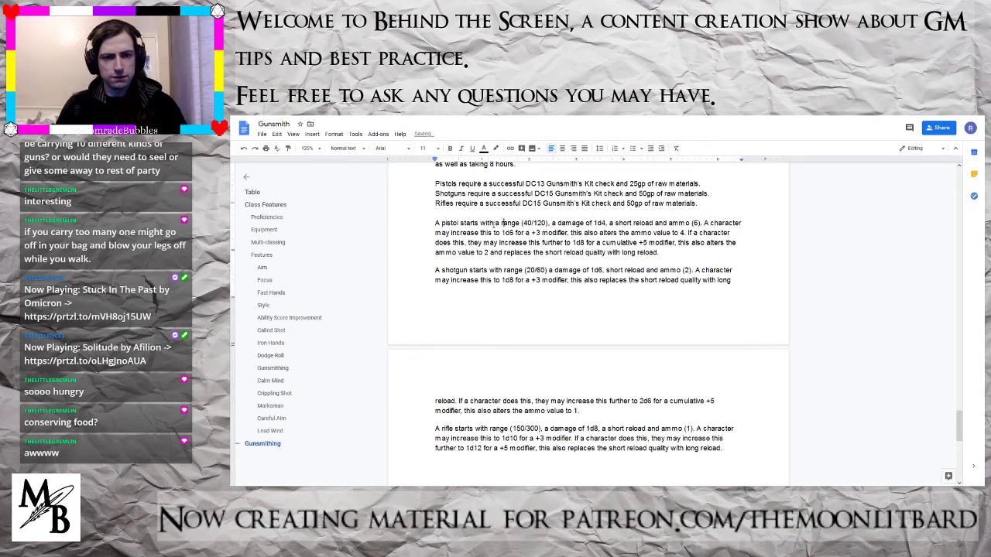
text(of)
key(Delete)
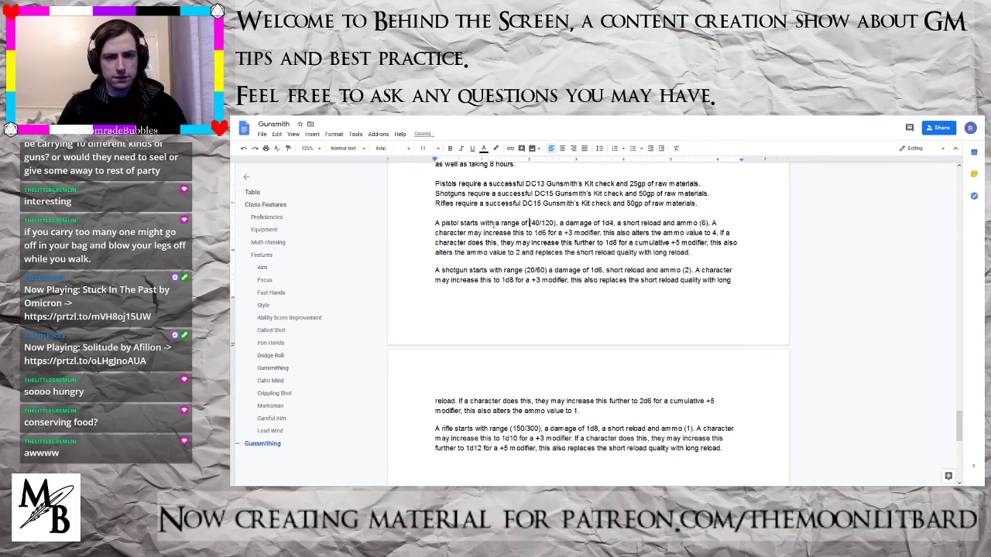
key(Left)
key(BackSpace)
key(BackSpace)
text(value)
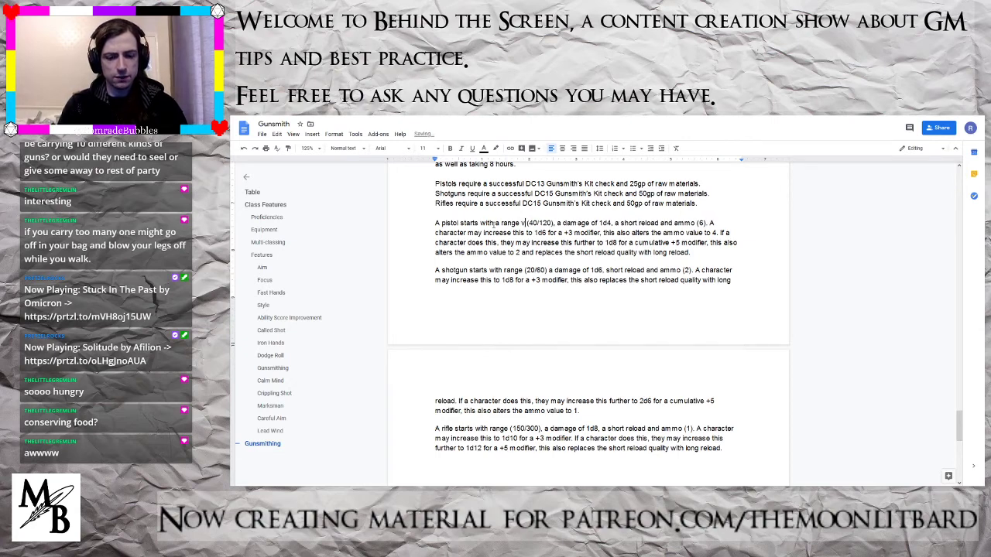
text( of)
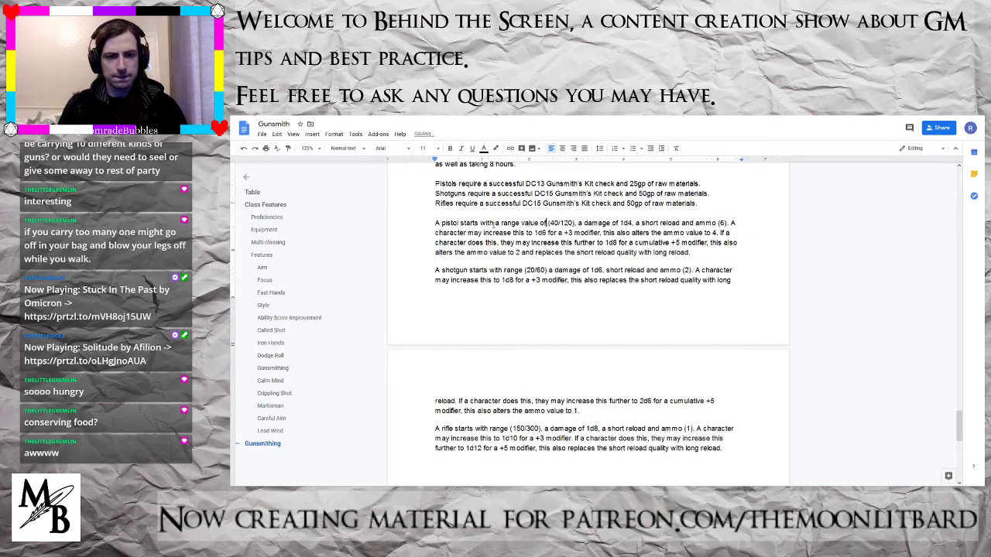
- Remove the parentheses around the pistol's 40/120 range and change its damage wording to "a damage value of 1d4"
key(Delete)
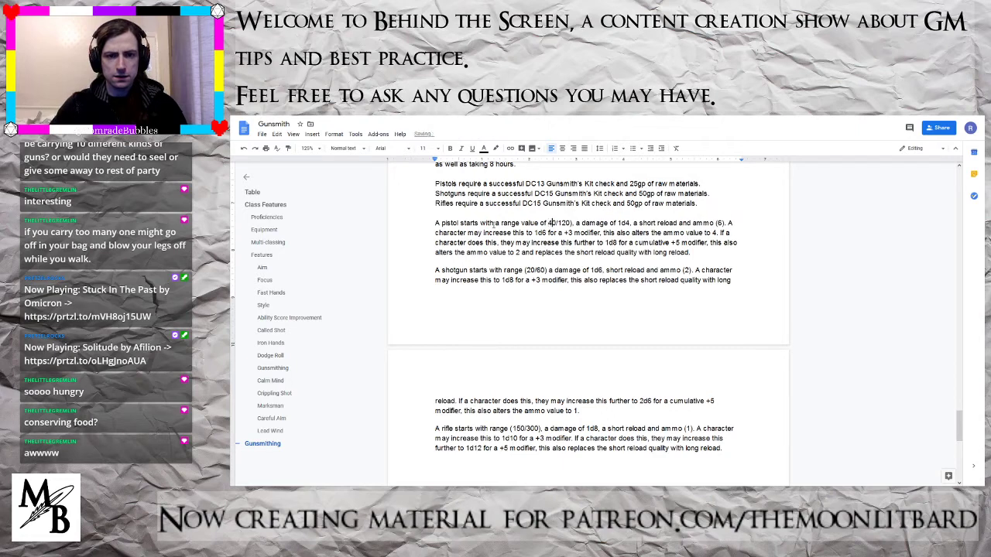
key(Right)
key(Right)
key(Right)
key(Right)
key(Right)
key(Right)
key(Delete)
key(Delete)
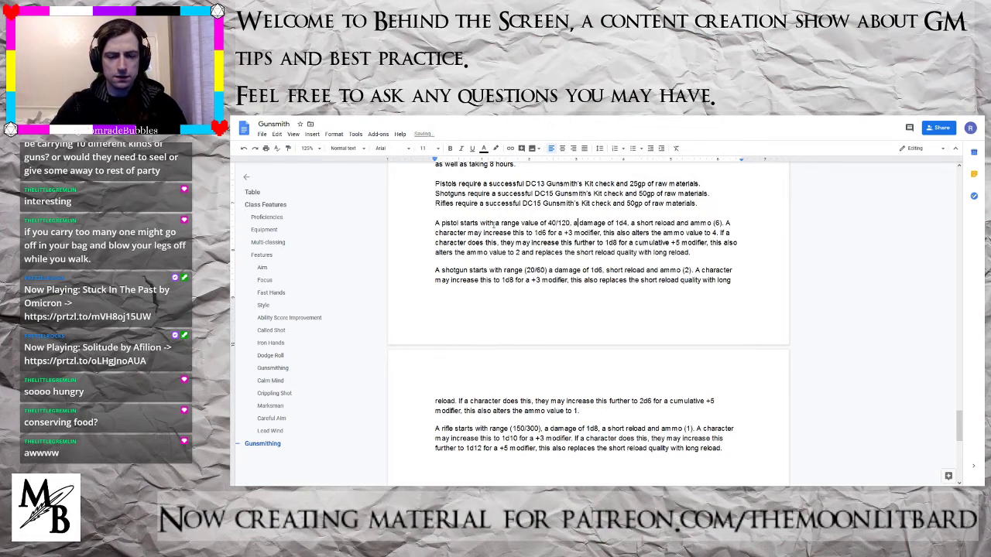
text(val)
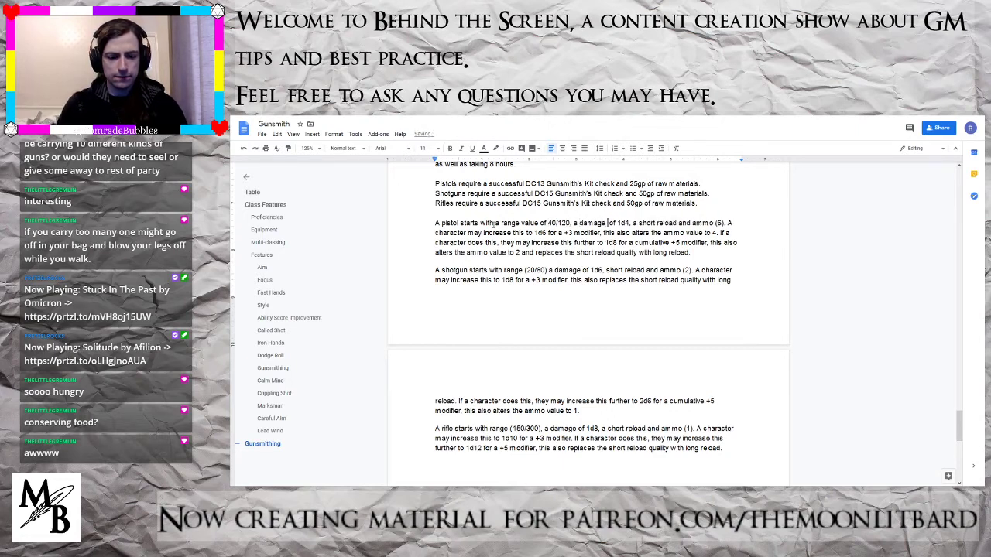
text(ue)
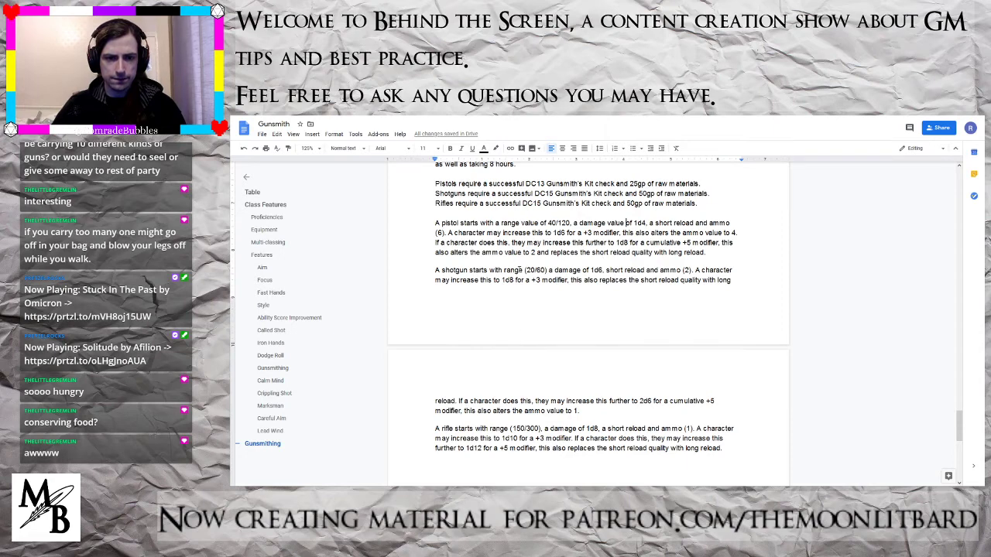
- Reword the shotgun paragraph's opening sentence to use "a range value of" and "a damage value of 1d6"
click(507, 271)
text(a range)
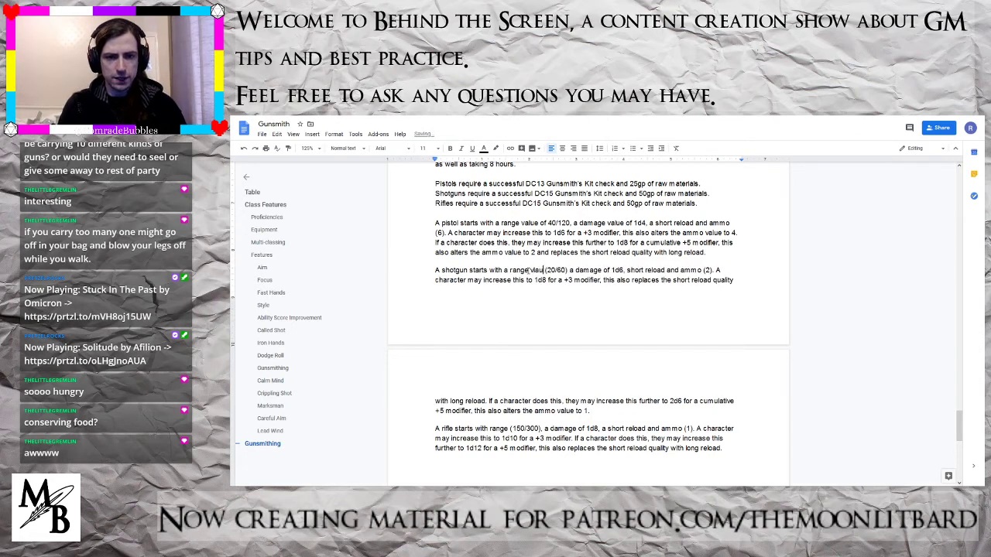
text( value of)
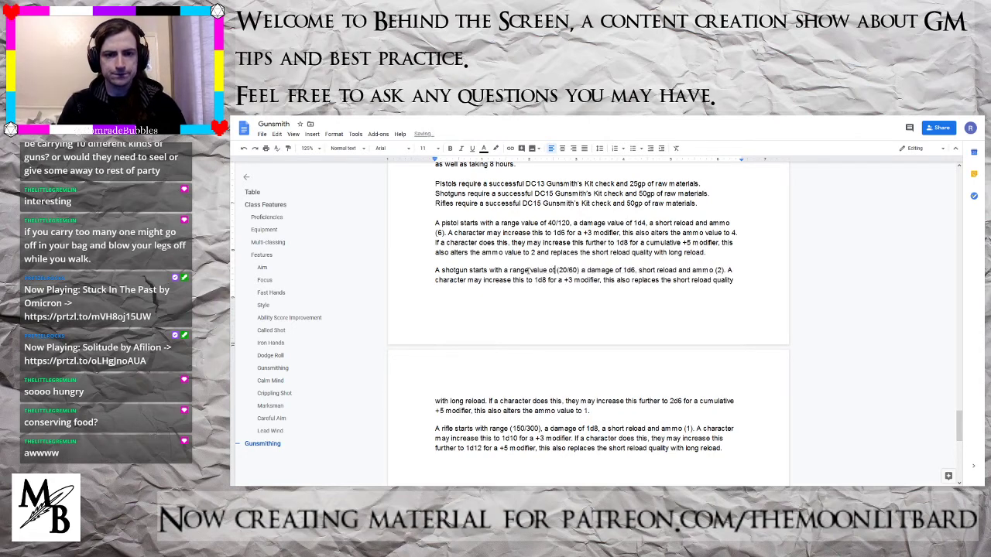
click(614, 270)
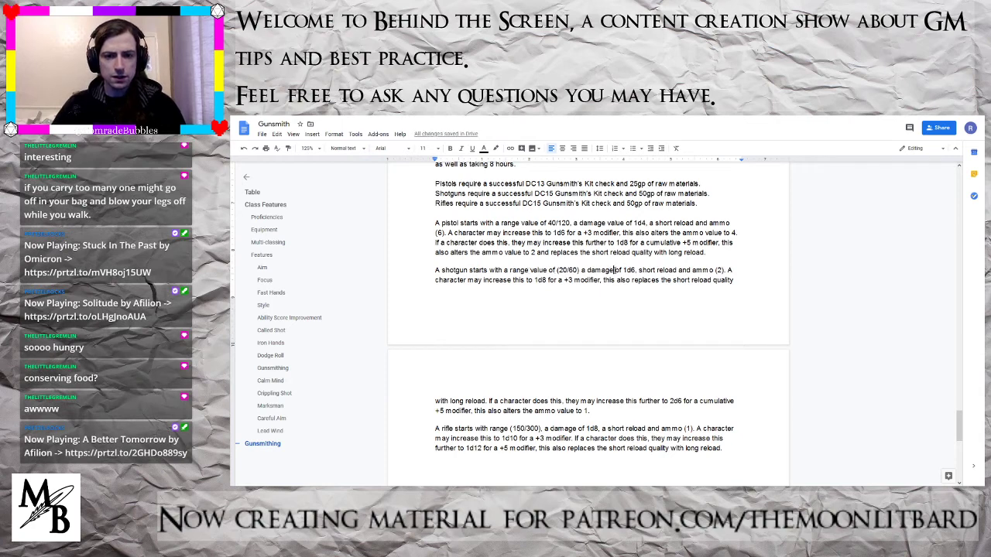
text(value of)
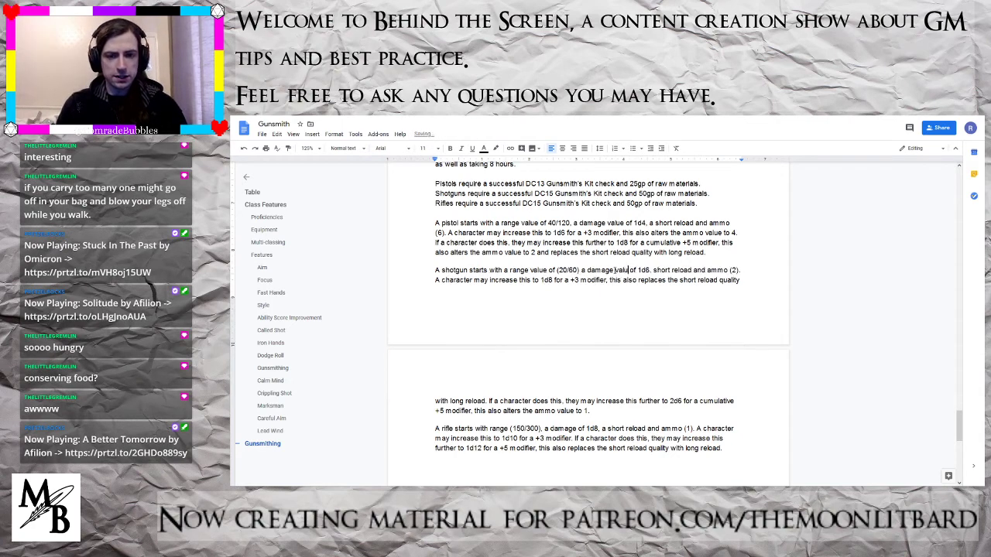
key(BackSpace)
key(BackSpace)
key(BackSpace)
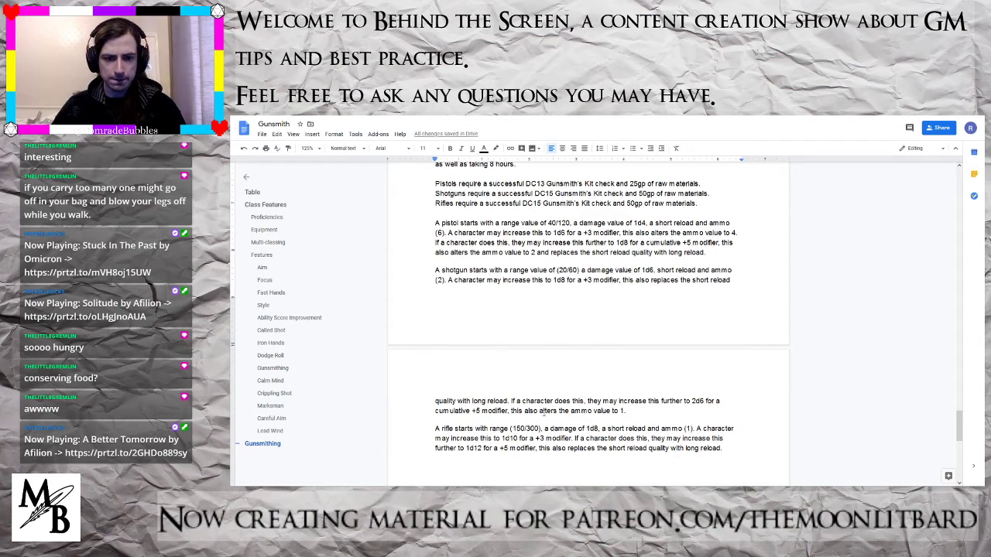
- Reword the rifle's range to "a range value of 150/300," without parentheses
click(487, 429)
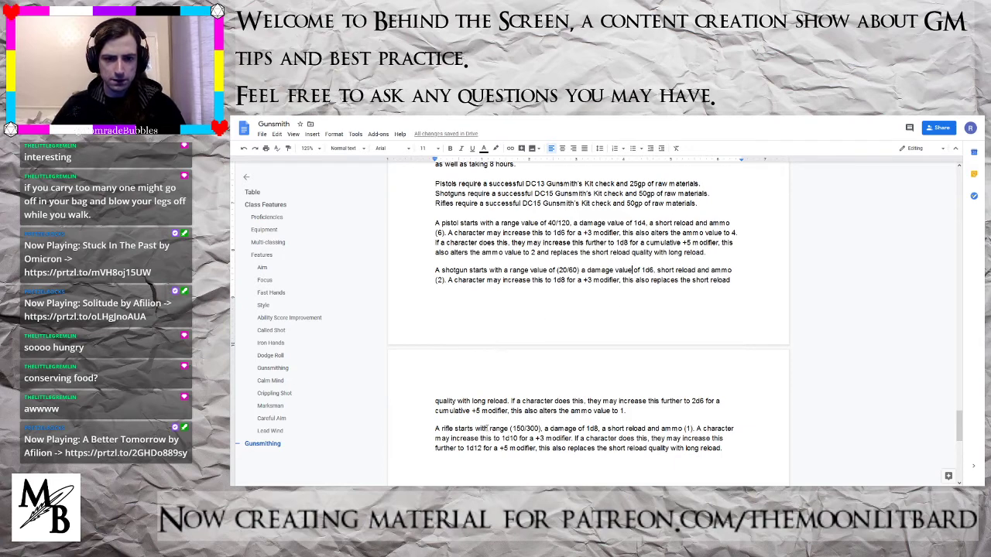
text(ange )
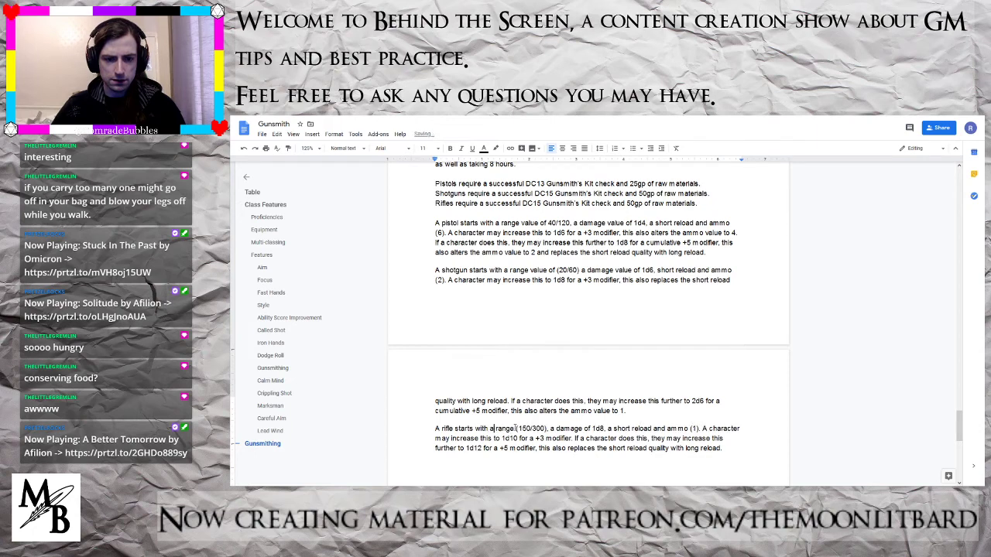
text(value of)
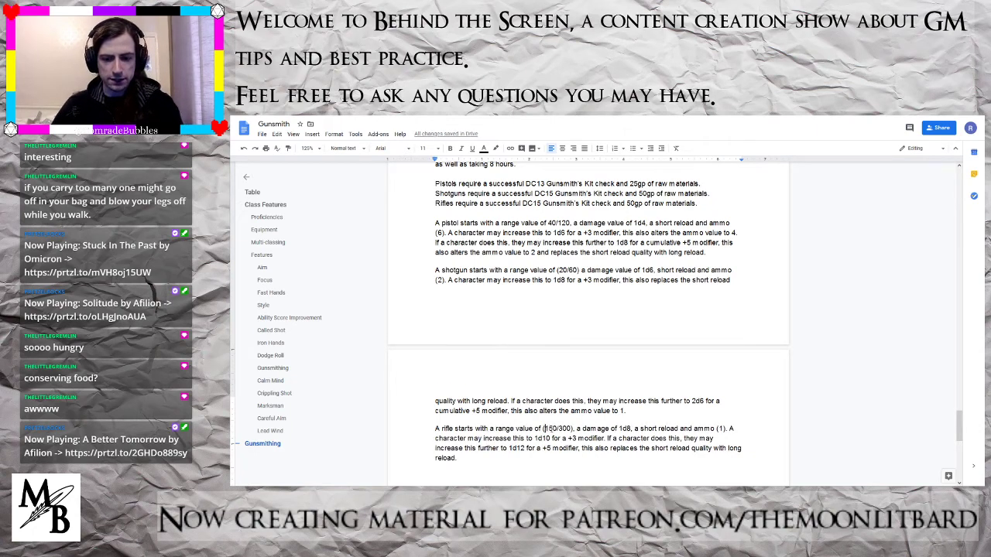
key(Delete)
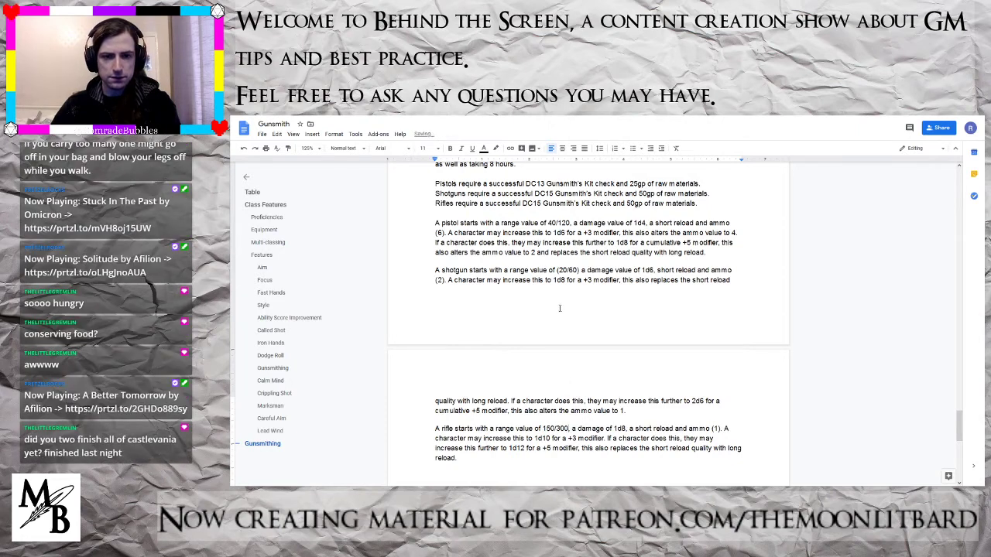
text(,)
- Remove the parentheses around the shotgun's 20/60 range
click(557, 270)
key(Delete)
click(577, 272)
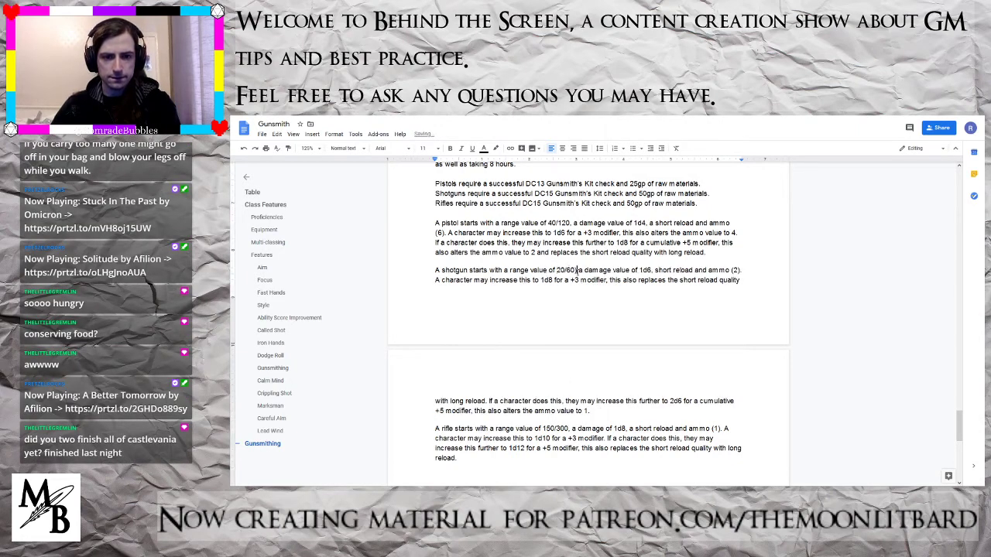
key(BackSpace)
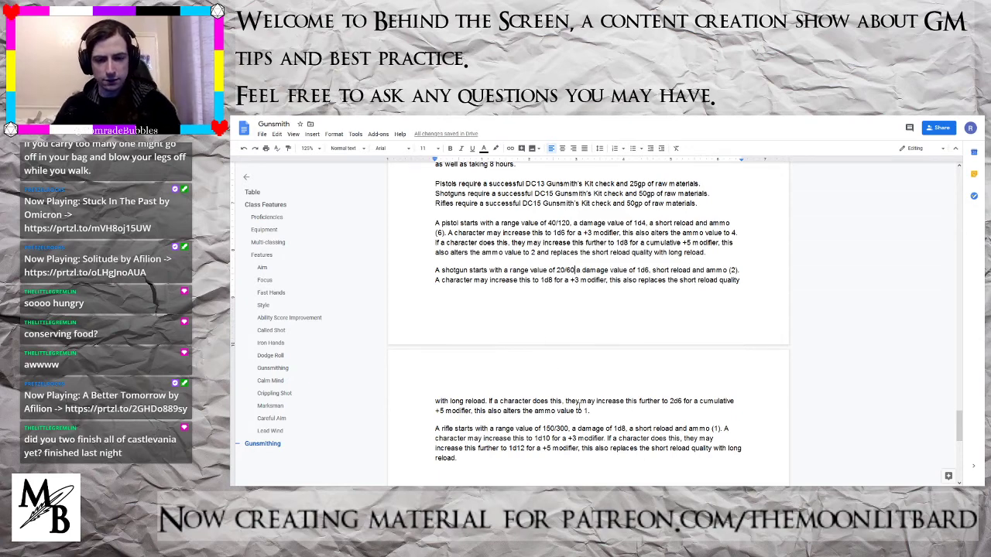
- Insert "value" after "damage" in the rifle paragraph's opening sentence so it reads "a damage value of 1d8"
click(574, 429)
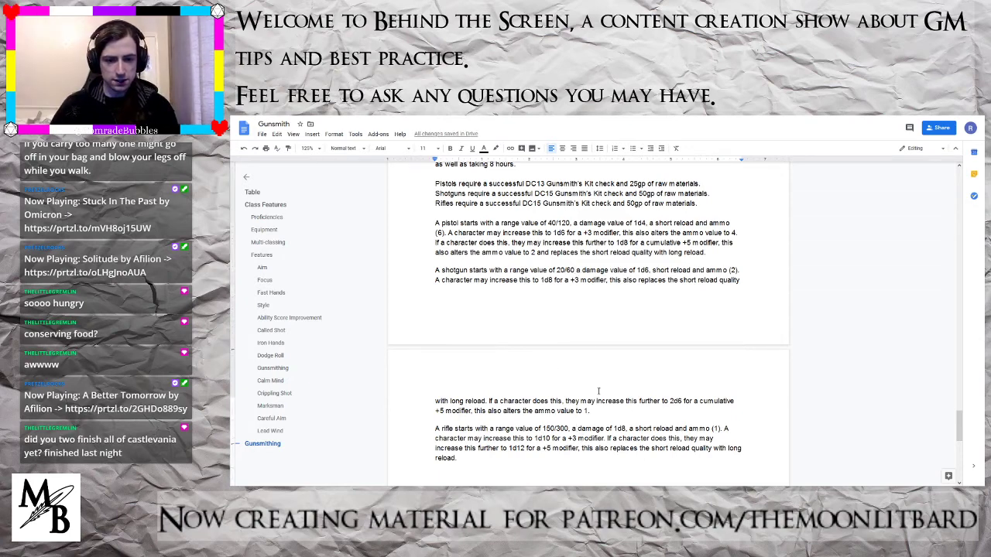
key(Right)
key(Right)
key(Right)
key(Right)
key(Right)
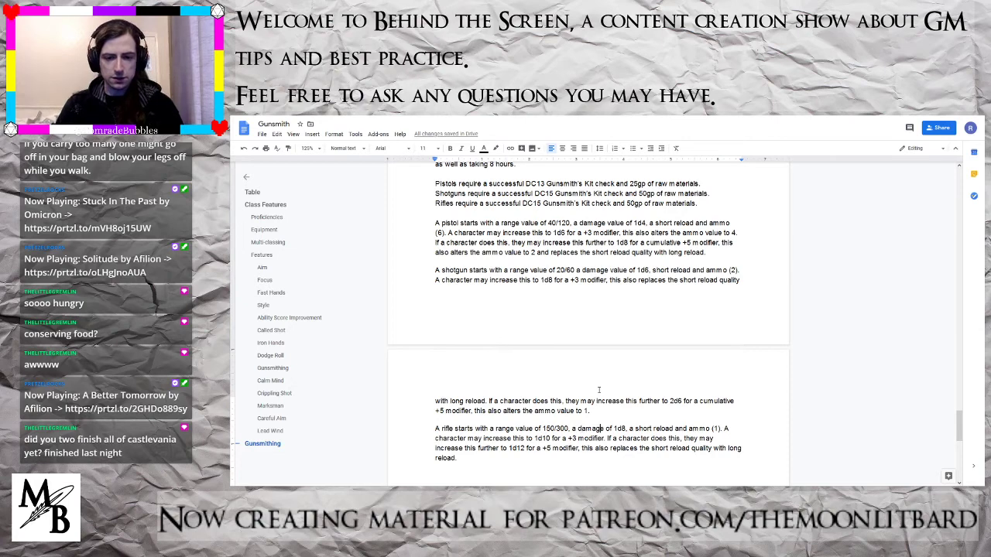
text(value)
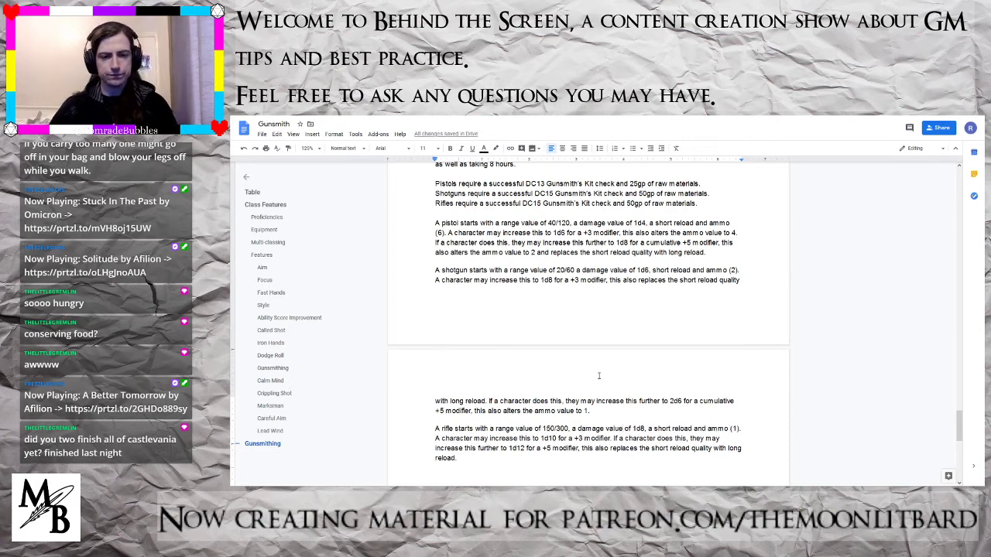
- Start a new paragraph below the rifle rules with "A character may also"
scroll(597, 364, down, 1)
click(484, 433)
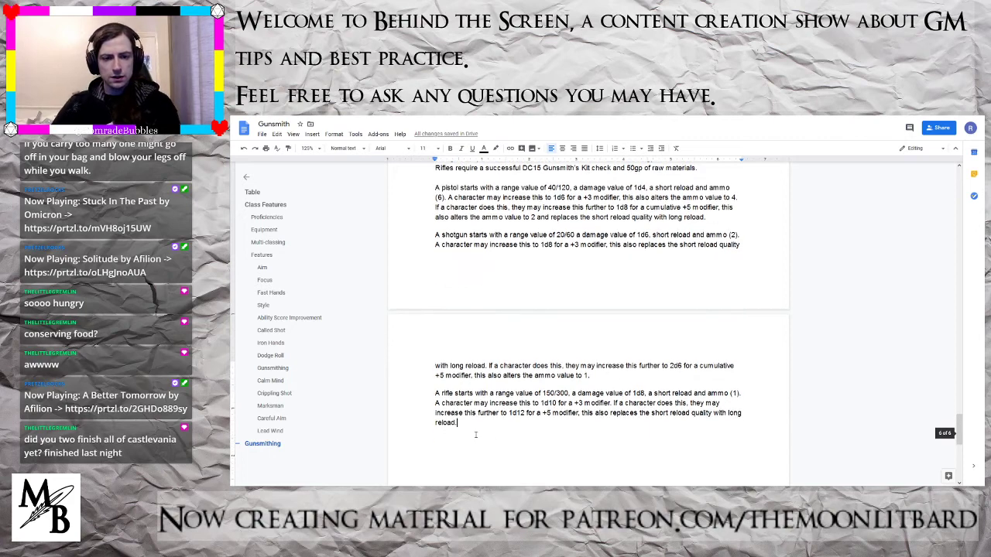
key(Return)
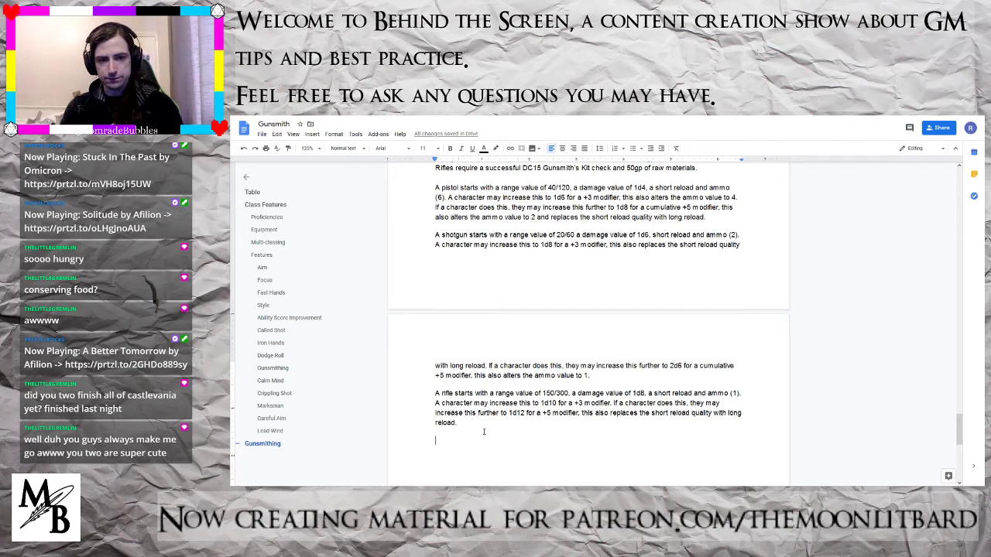
text(A chara)
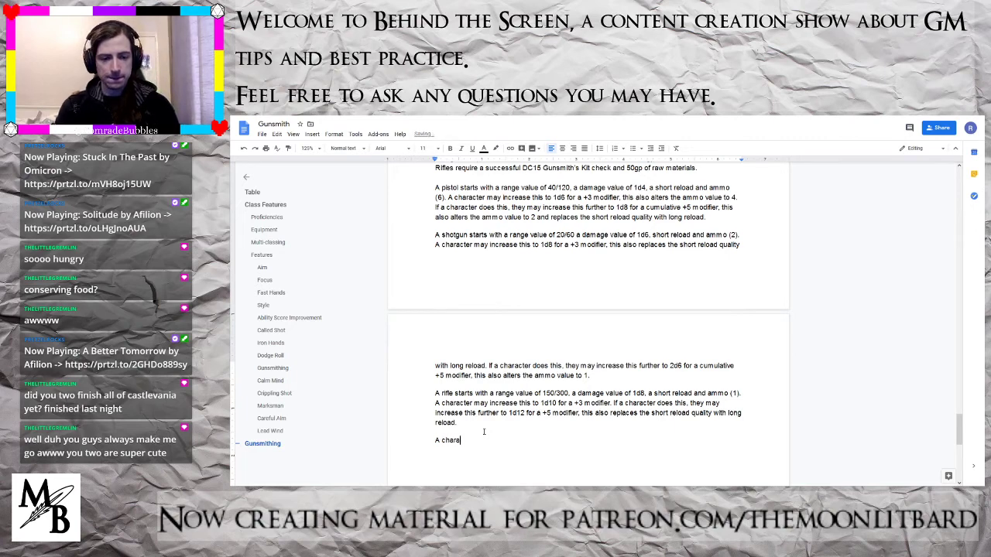
text(cter may also )
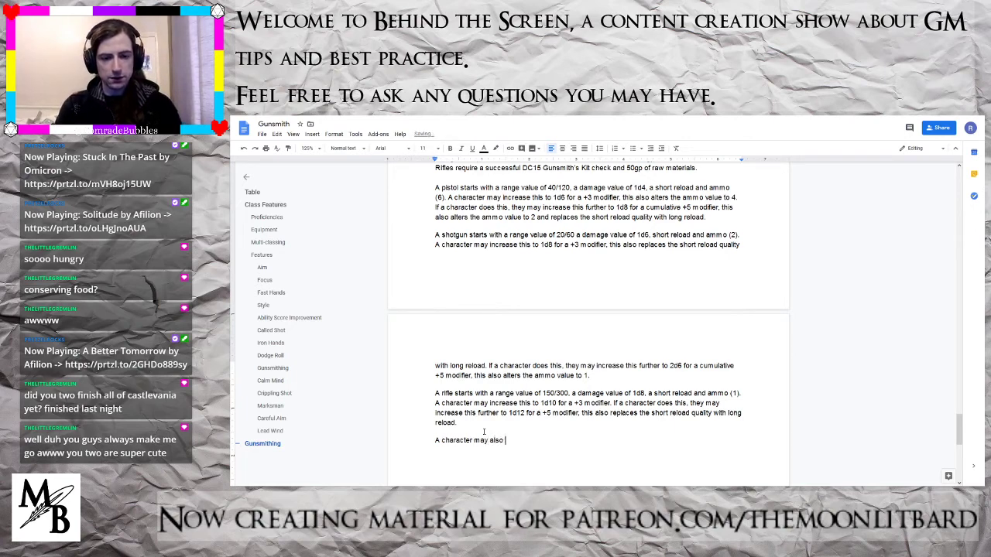
- Continue the new paragraph's sentence with "increase a weapon's default ammo value by"
text(increas)
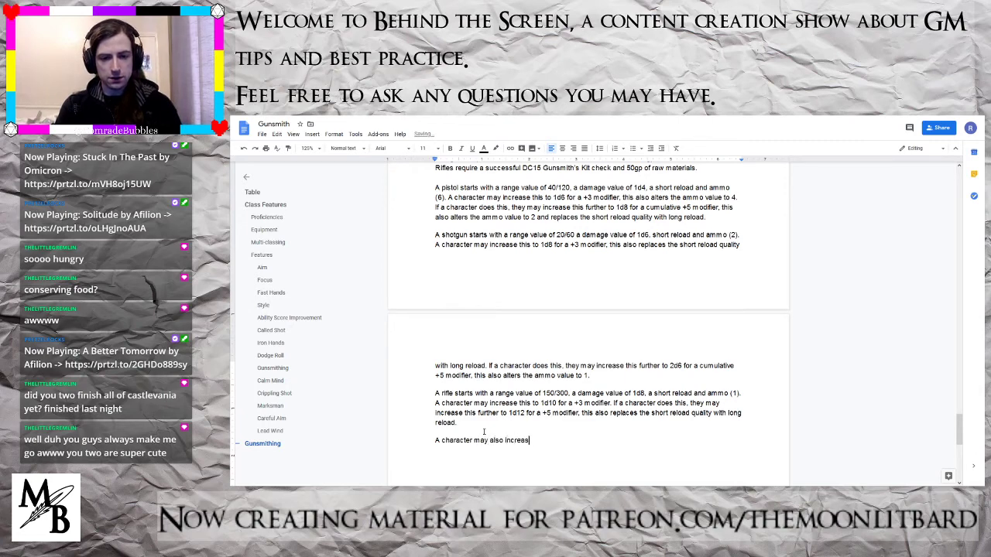
text(e a weapon's)
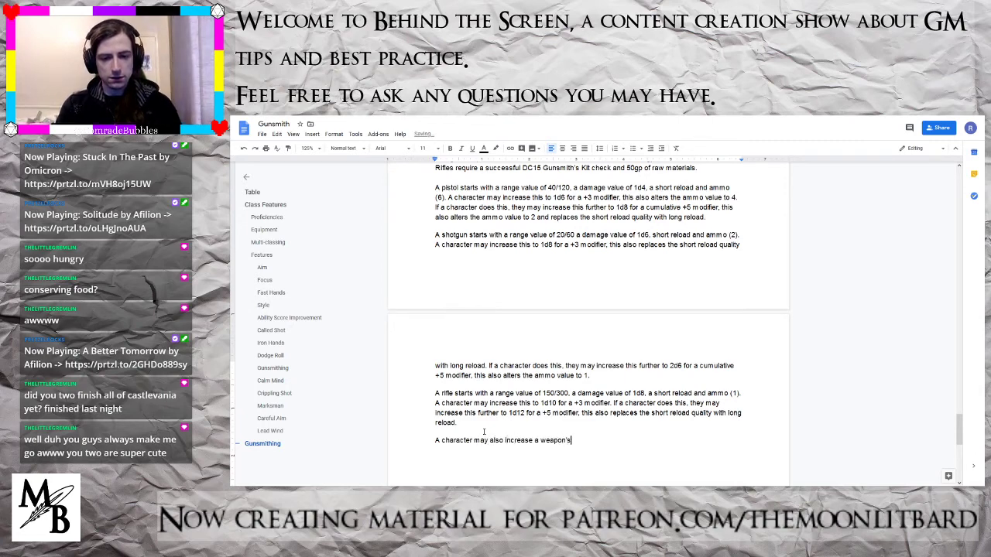
text( de)
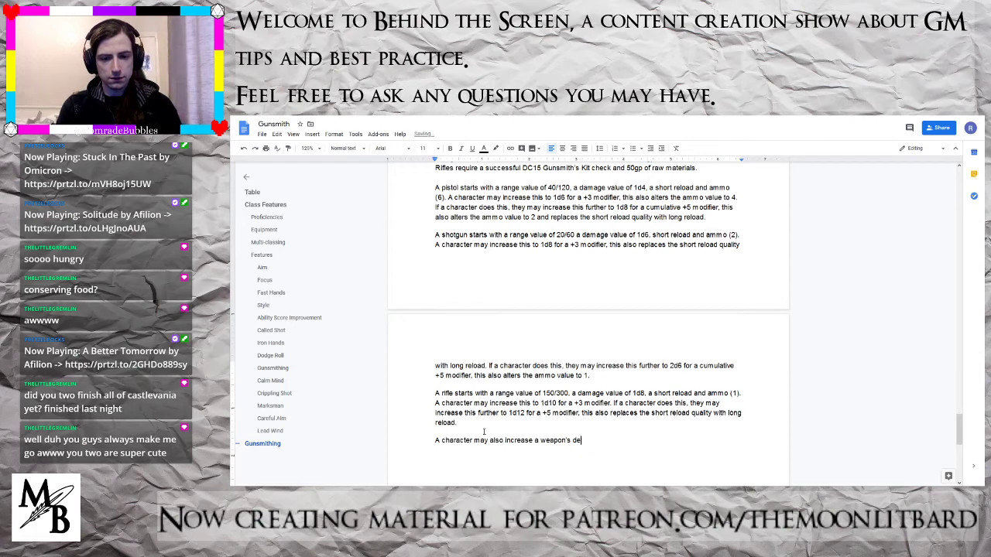
text(fault ammo )
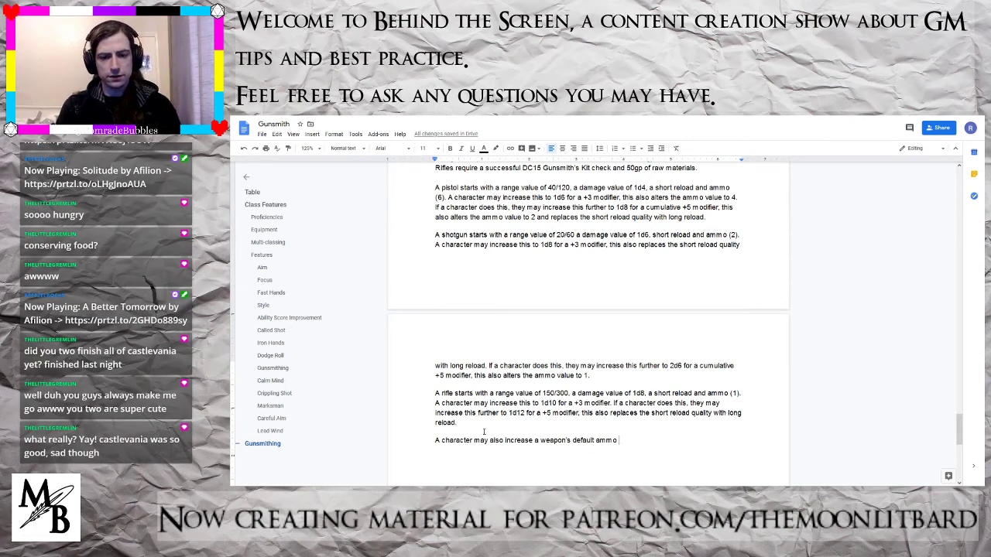
text(valu eb)
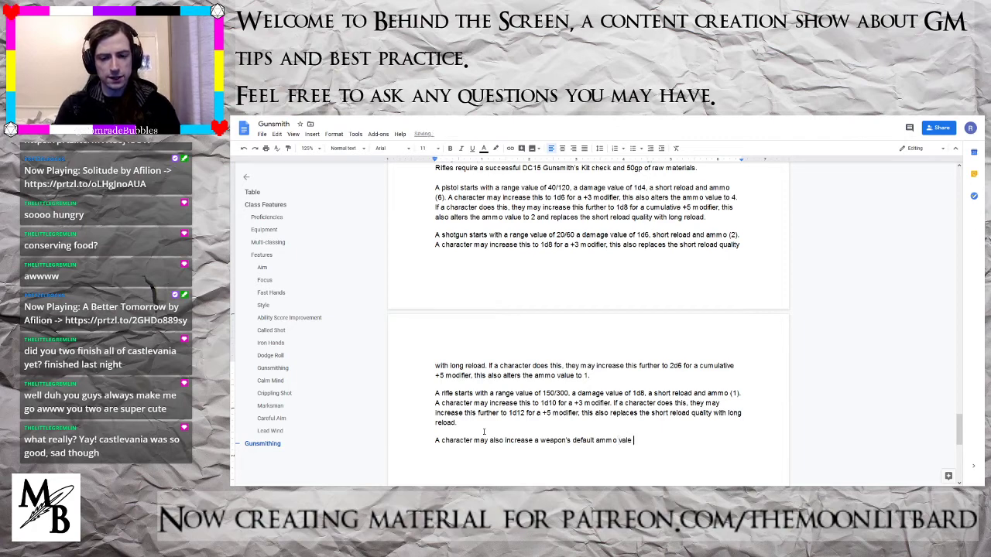
key(BackSpace)
key(BackSpace)
key(BackSpace)
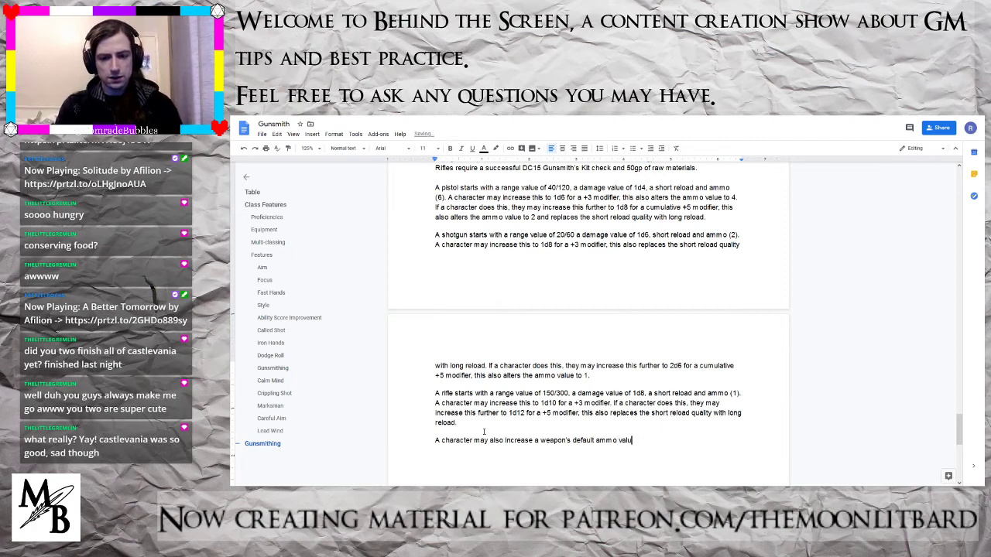
text(e by)
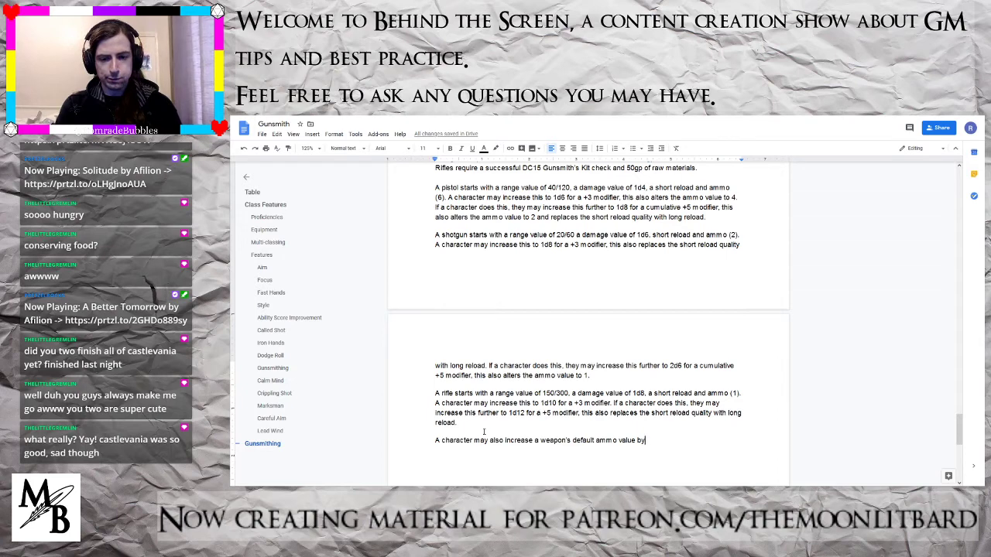
- Delete the ammo increase wording from the new paragraph, keeping only "A character may also"
key(BackSpace)
key(BackSpace)
key(BackSpace)
key(BackSpace)
key(BackSpace)
key(BackSpace)
key(BackSpace)
key(BackSpace)
key(BackSpace)
key(BackSpace)
key(BackSpace)
key(BackSpace)
key(BackSpace)
key(BackSpace)
key(BackSpace)
key(BackSpace)
key(BackSpace)
key(BackSpace)
key(BackSpace)
key(BackSpace)
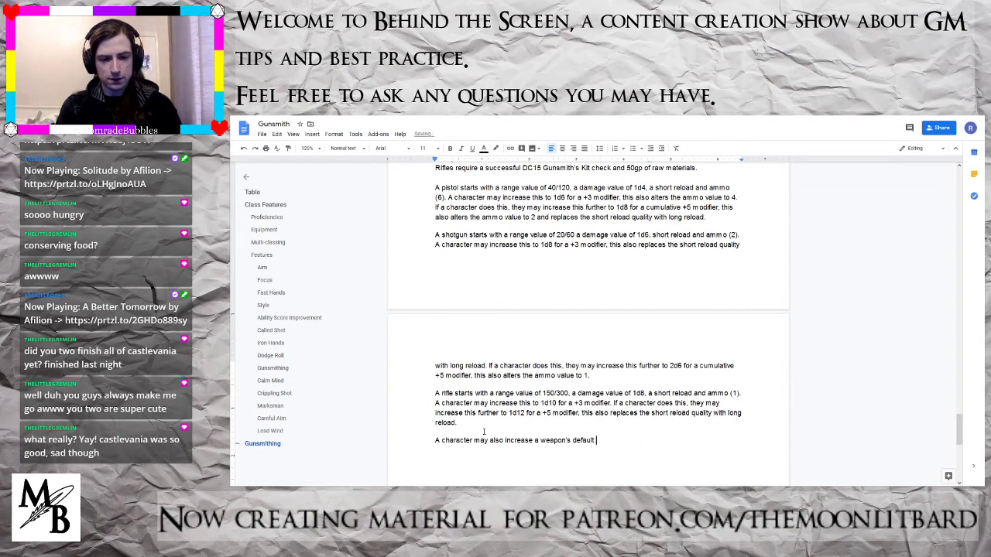
key(BackSpace)
key(BackSpace)
key(BackSpace)
key(BackSpace)
key(BackSpace)
text(lso )
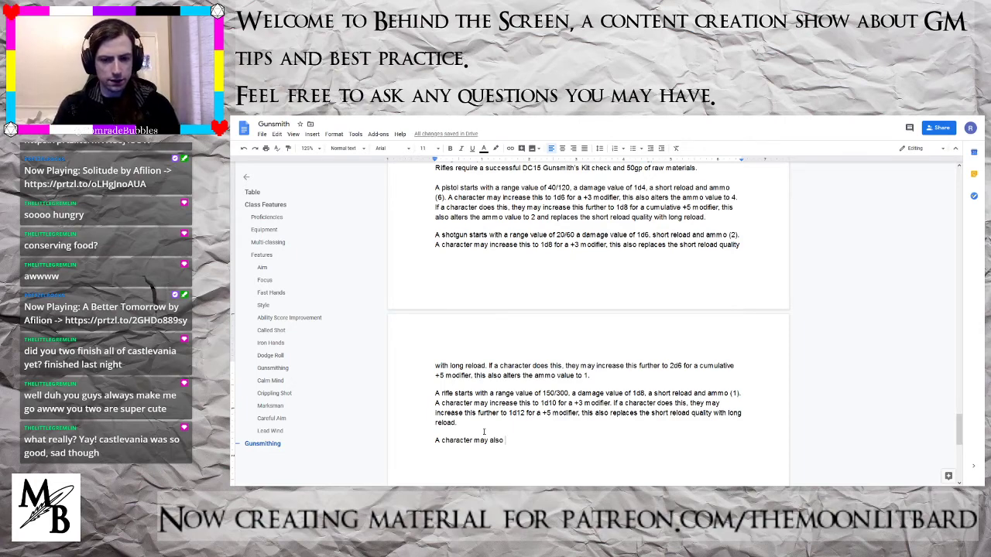
text(incr)
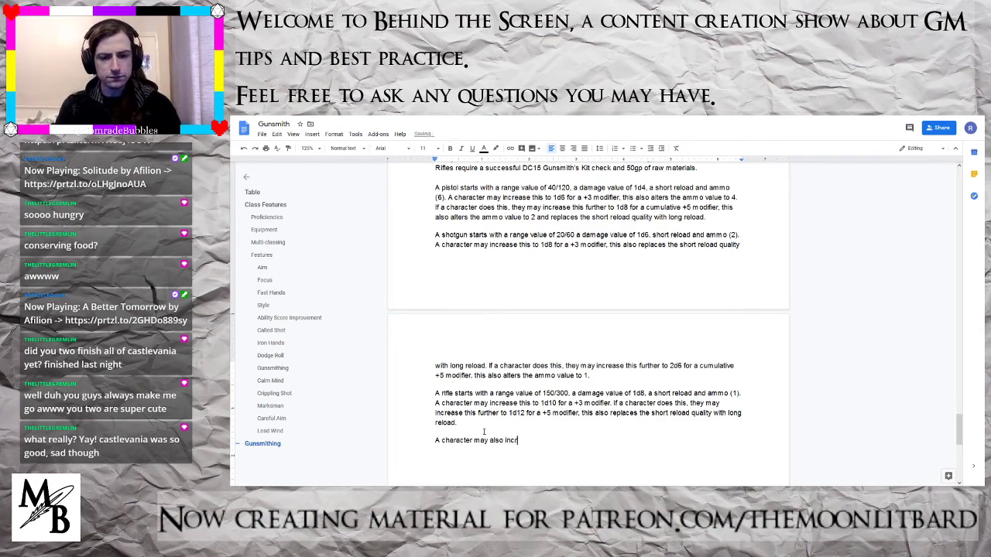
text(ease the DC)
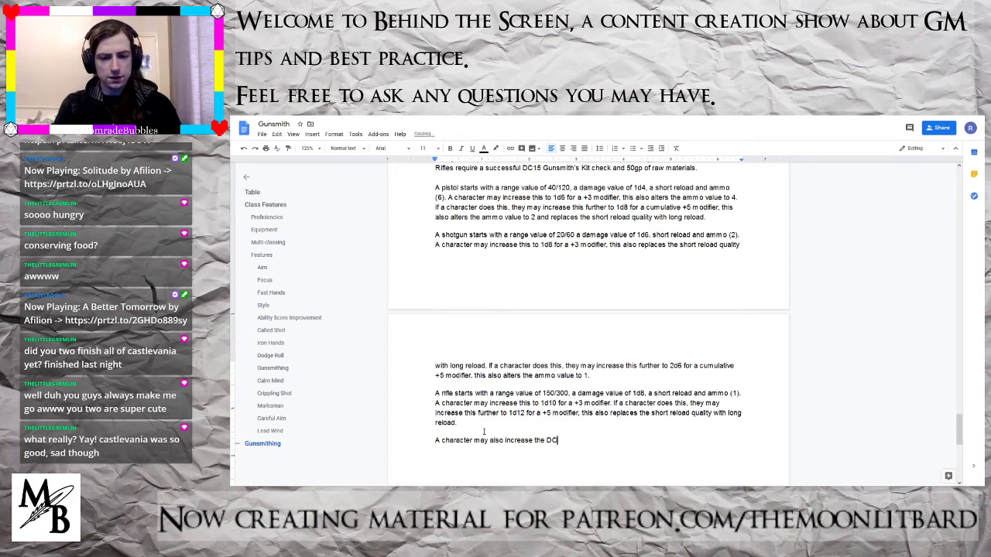
text( of the Gnus)
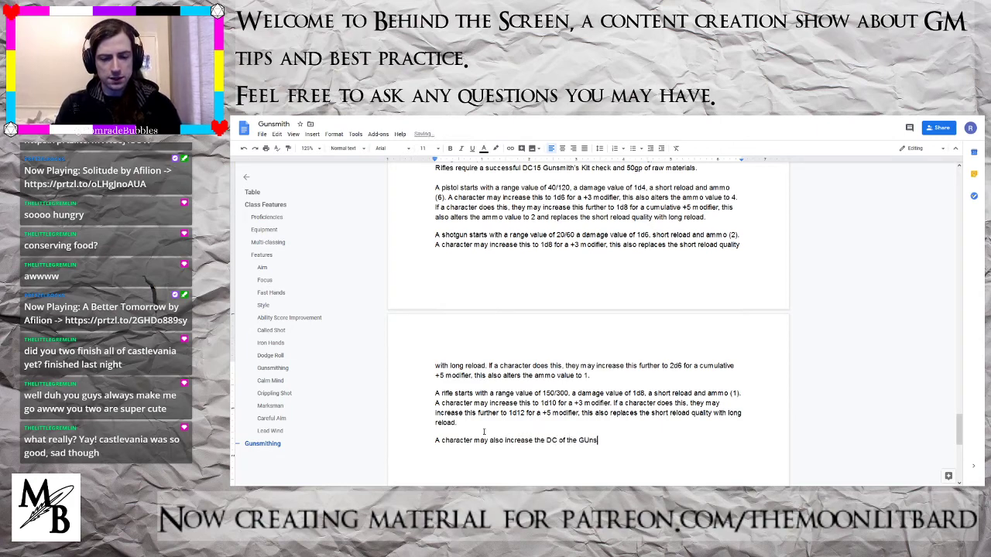
key(BackSpace)
key(BackSpace)
key(BackSpace)
text(unsmith)
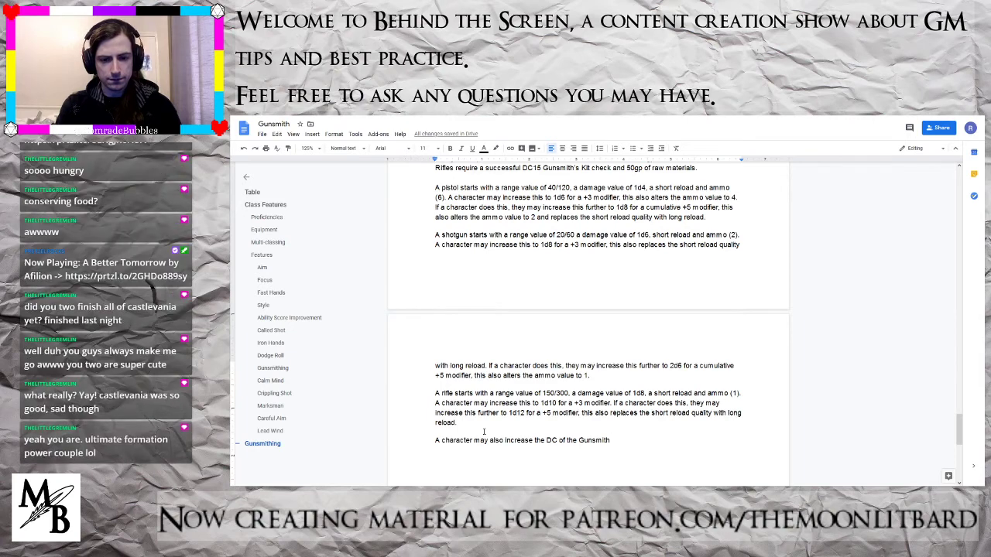
key(BackSpace)
key(BackSpace)
key(BackSpace)
key(BackSpace)
key(BackSpace)
key(BackSpace)
key(BackSpace)
key(BackSpace)
key(BackSpace)
key(BackSpace)
key(BackSpace)
key(BackSpace)
key(BackSpace)
key(BackSpace)
key(BackSpace)
key(BackSpace)
key(BackSpace)
key(BackSpace)
key(BackSpace)
key(BackSpace)
key(BackSpace)
key(BackSpace)
key(BackSpace)
key(BackSpace)
key(BackSpace)
key(BackSpace)
key(BackSpace)
key(BackSpace)
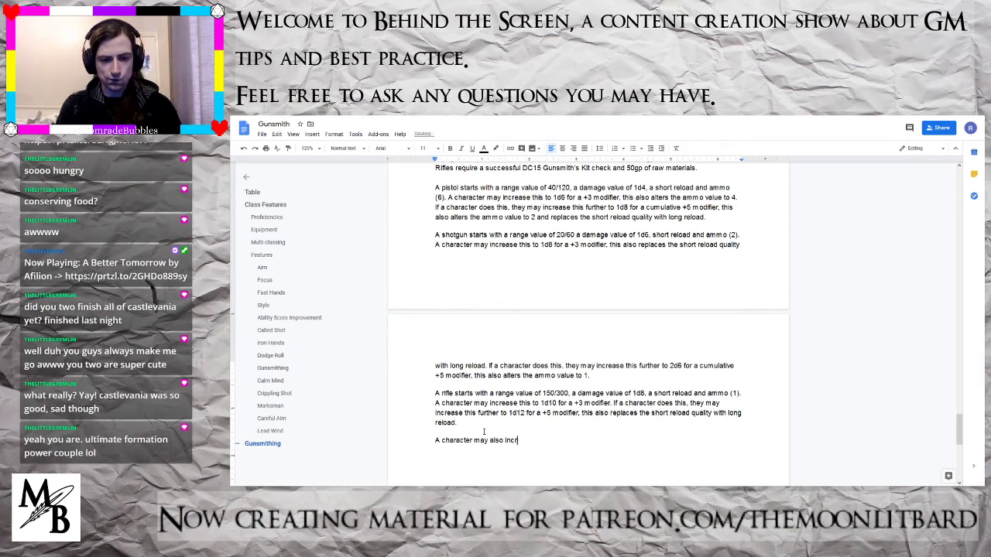
- Try turning the new paragraph into a list lead-in reading "do the following:", with an entry below starting "Increase"
text(do the following:)
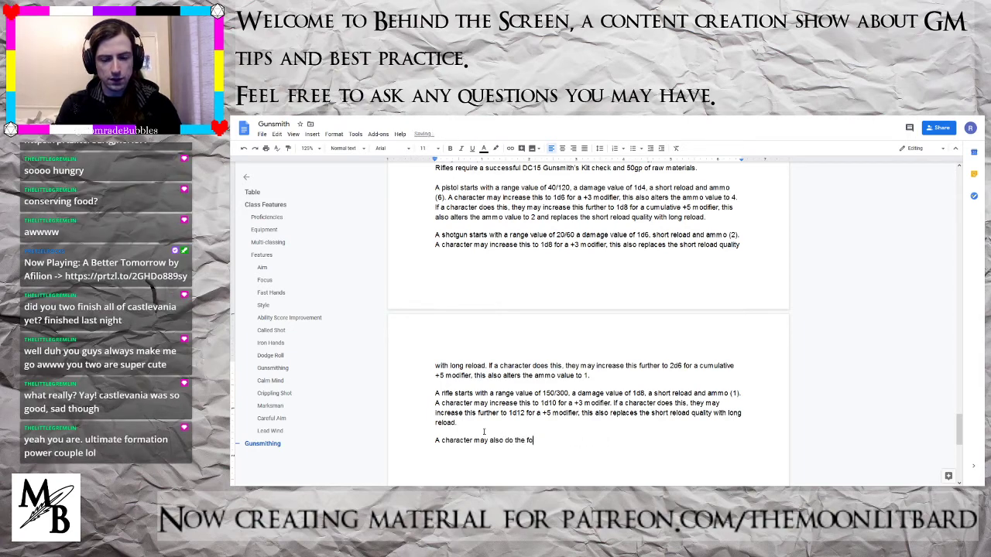
key(Return)
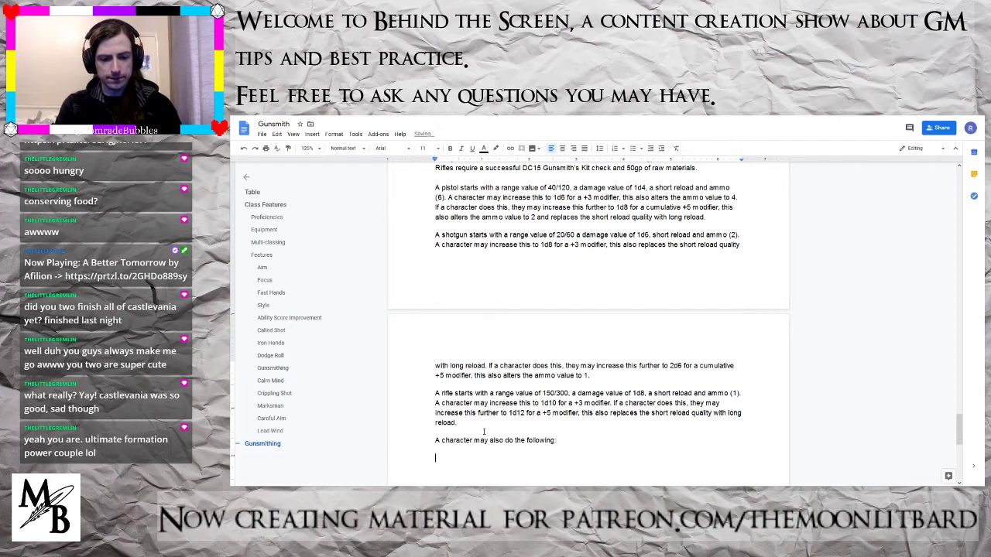
text(Increase )
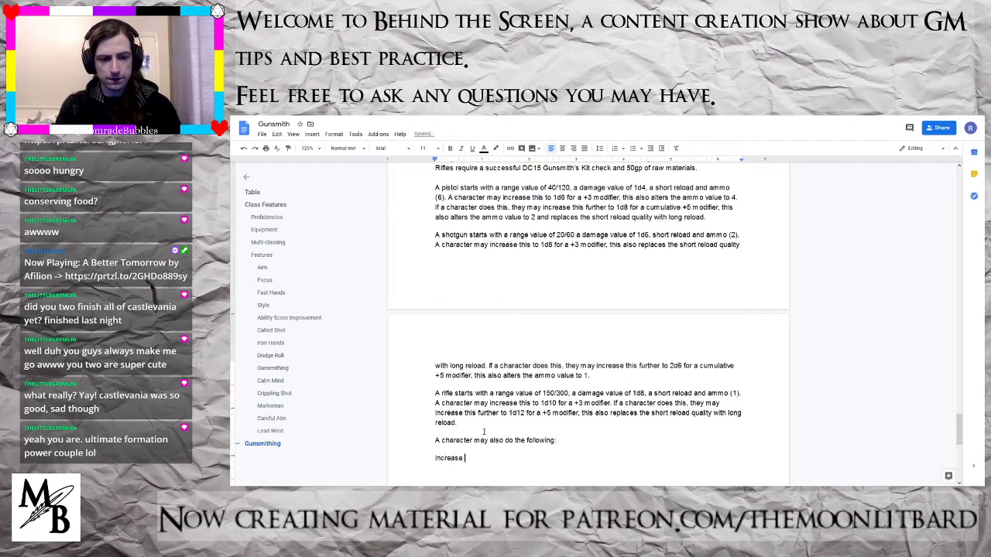
text(the)
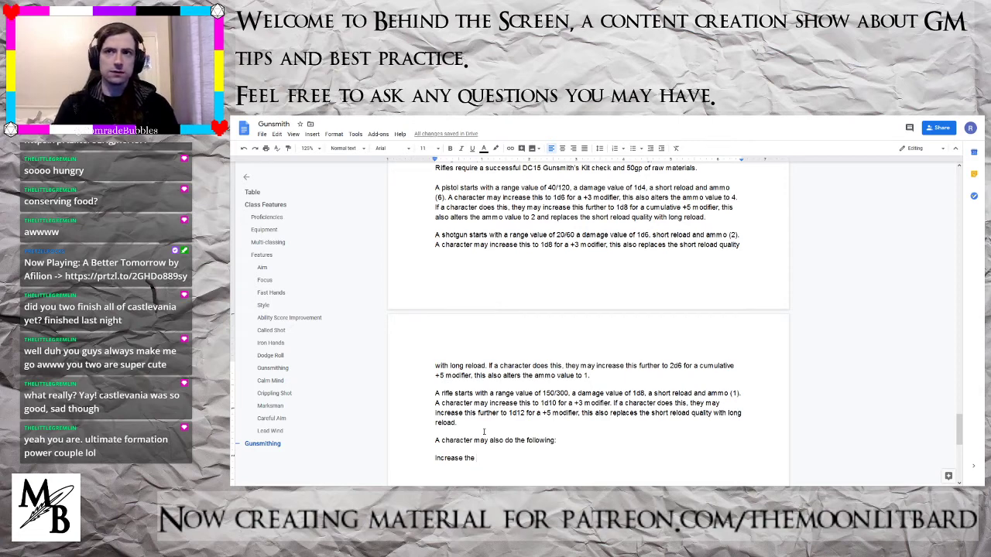
key(BackSpace)
key(BackSpace)
key(BackSpace)
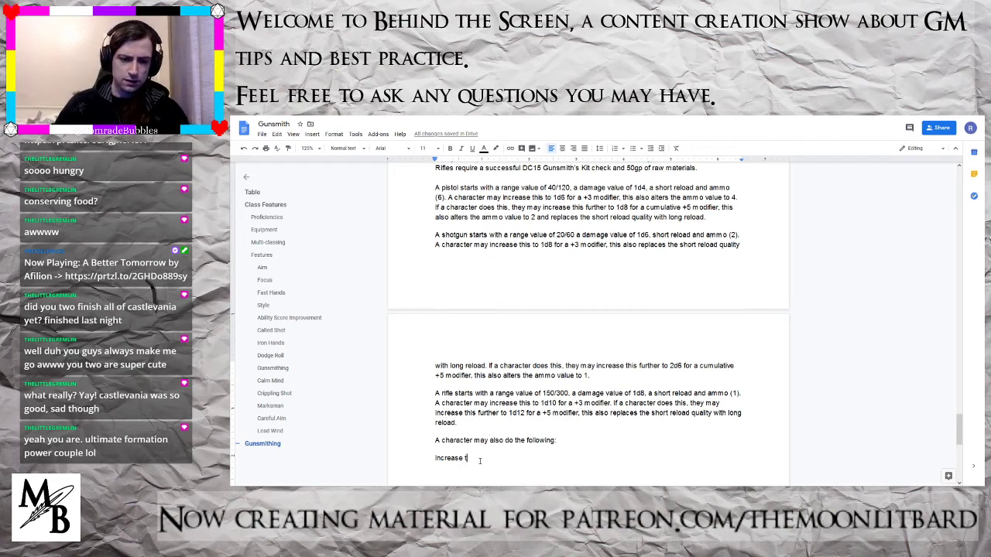
- Replace the list lead-in and its entry so the paragraph reads "A character may also increase a weapon's"
drag(480, 460, 506, 446)
text(incr)
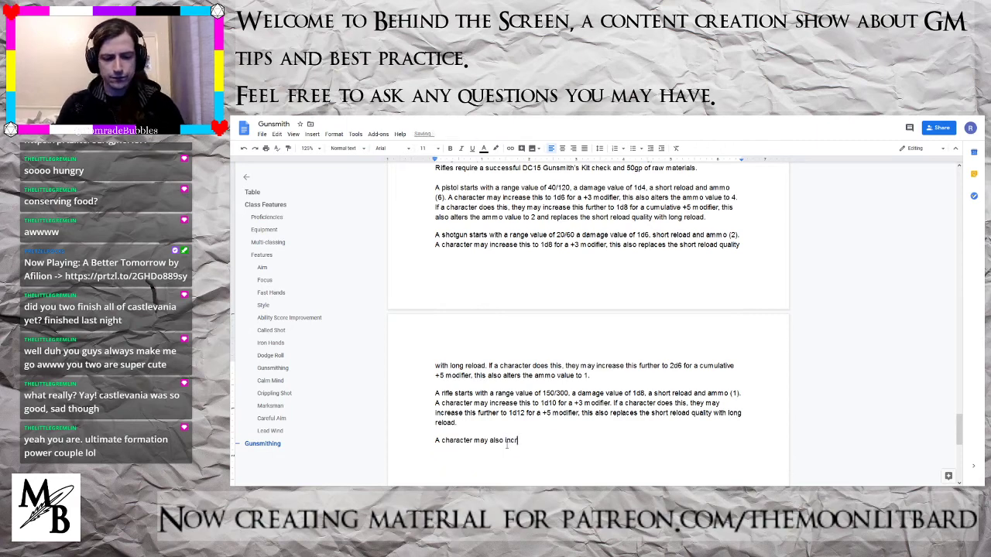
text(ease a weapons')
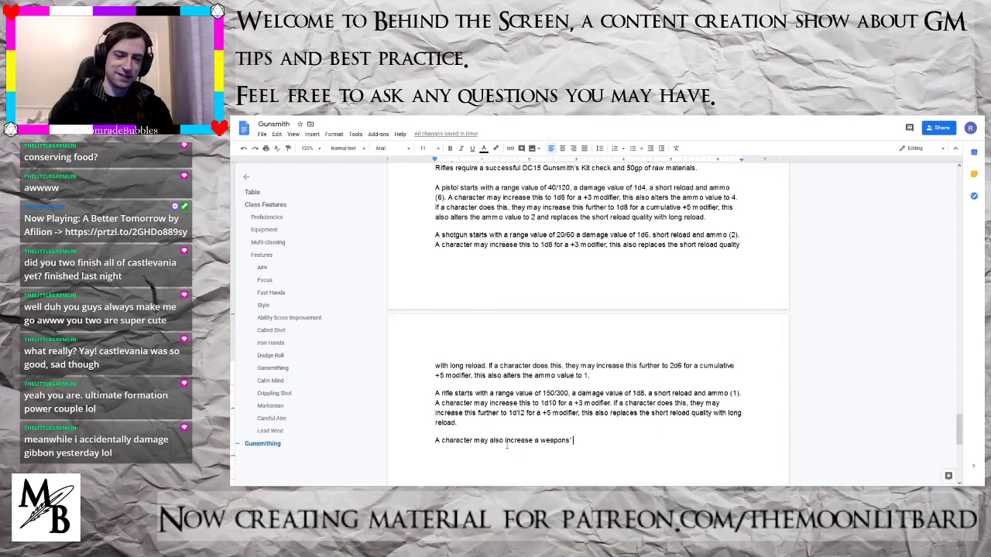
key(BackSpace)
key(BackSpace)
key(BackSpace)
text('s)
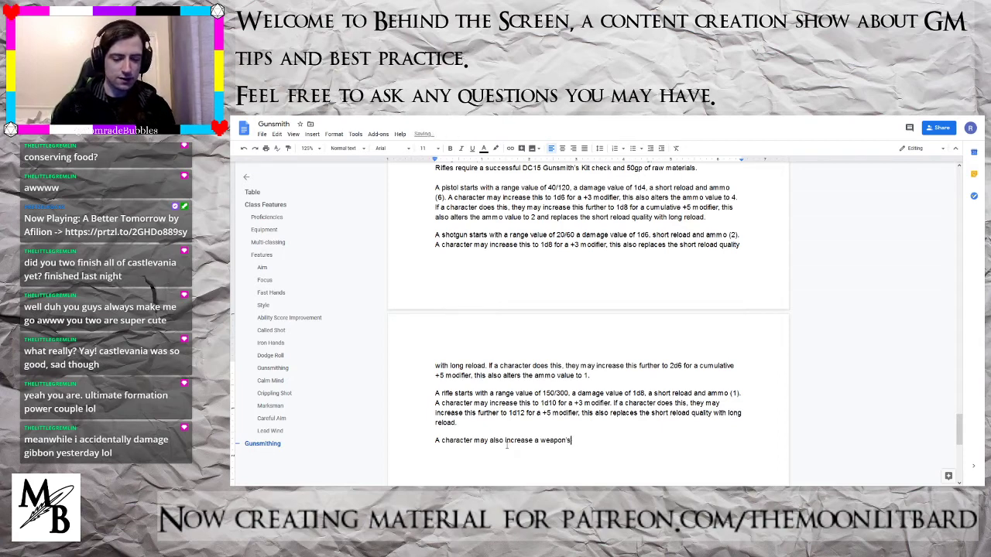
- Continue the sentence after "a weapon's" with "ammo value by", leaving out the word "default"
text( default)
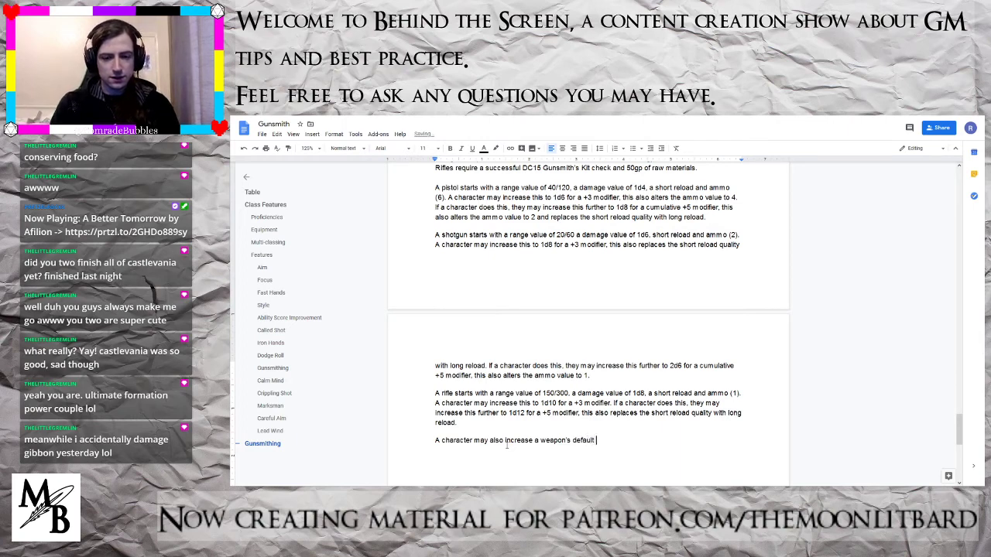
key(BackSpace)
key(BackSpace)
key(BackSpace)
key(BackSpace)
key(BackSpace)
key(BackSpace)
key(BackSpace)
key(BackSpace)
text(a)
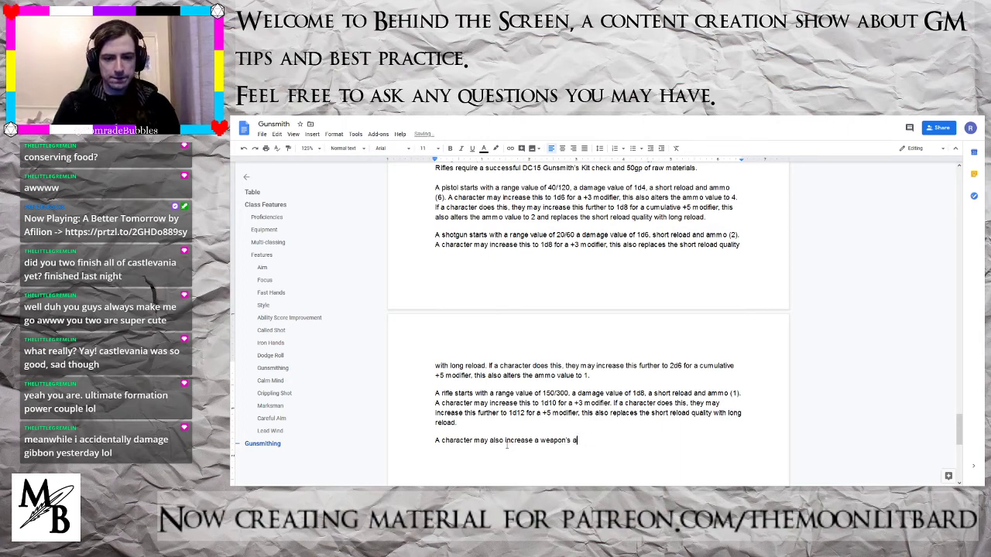
text(mmo val)
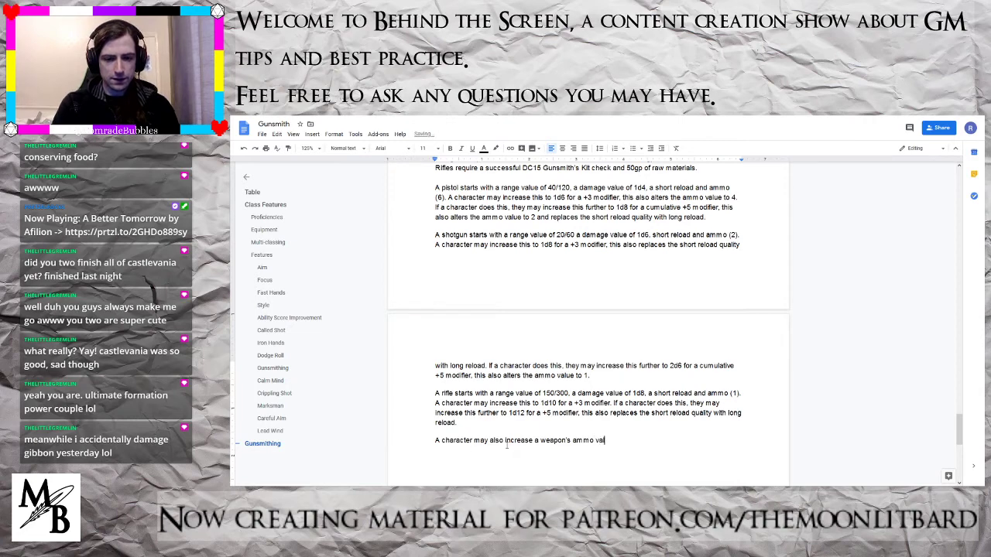
text(ue by )
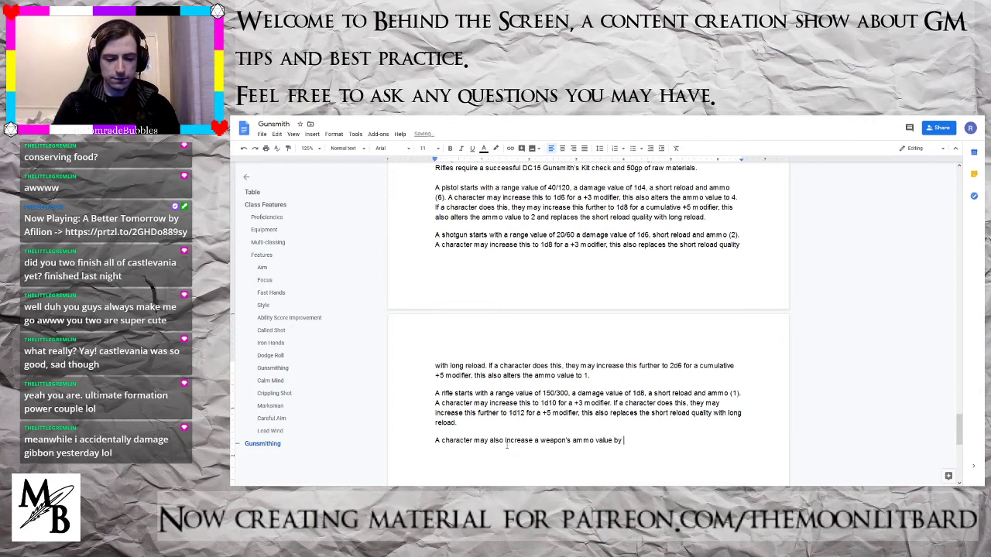
- Continue the sentence with "incurring a +1 modifier to the DC for every 1 point they wish to increase the value to ("
text(incurr)
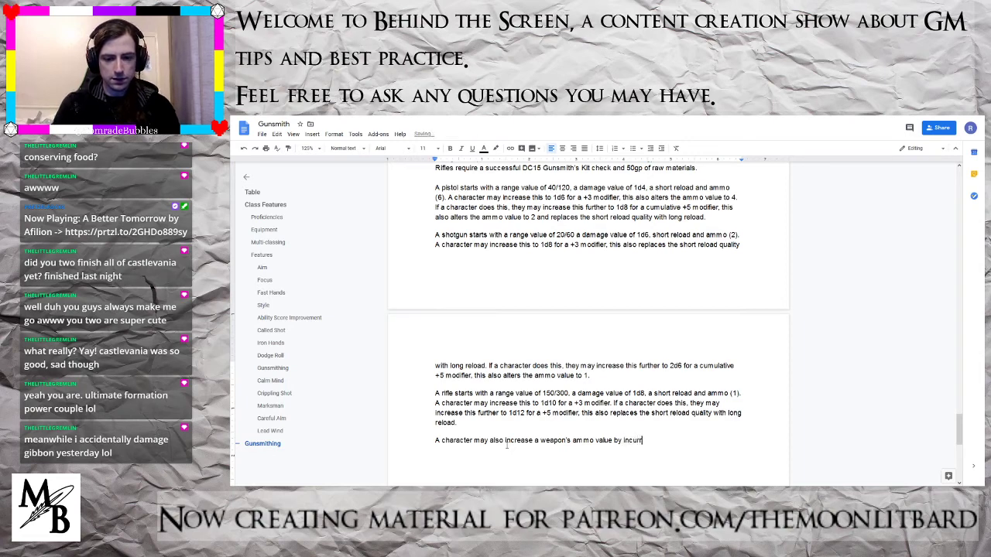
text(ing a _+1 )
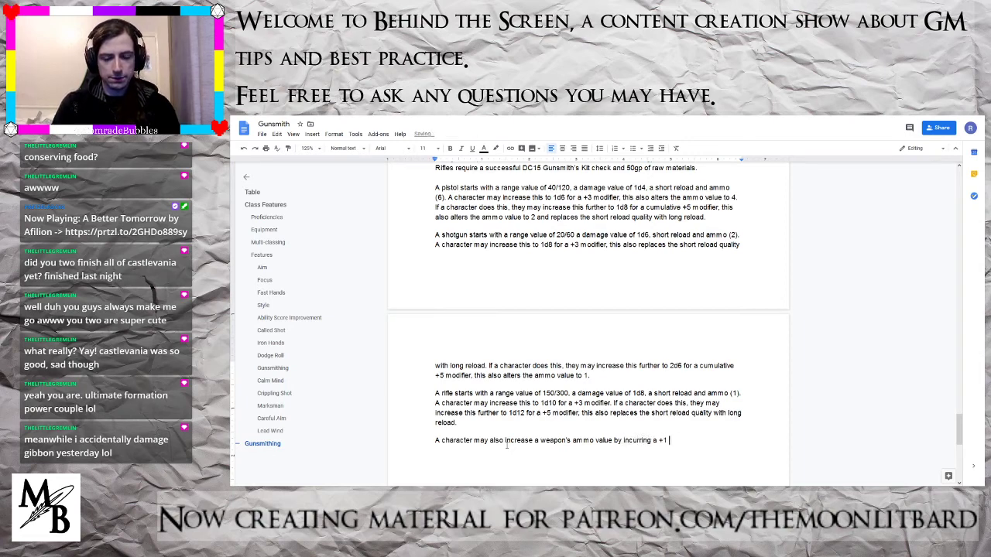
text(modifier to the D)
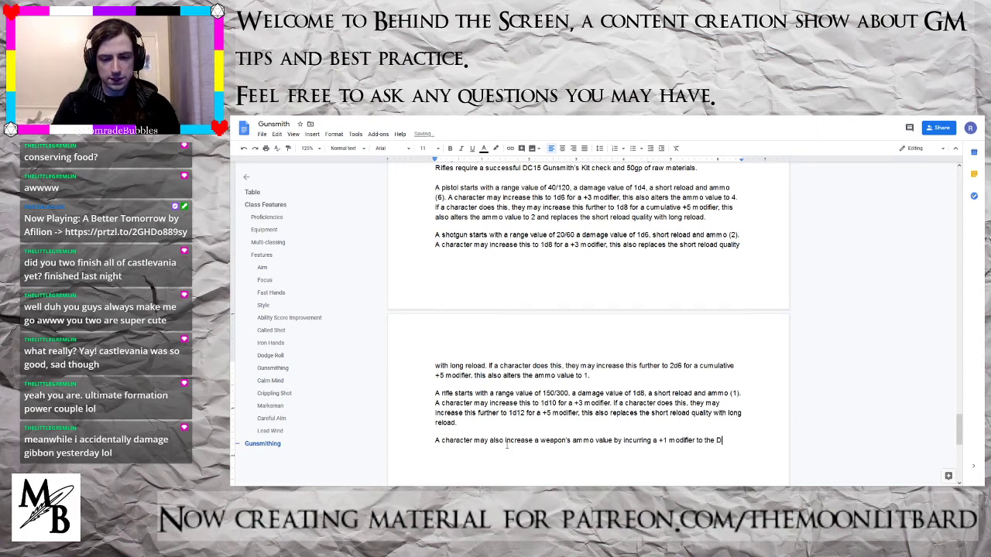
text(C for ever)
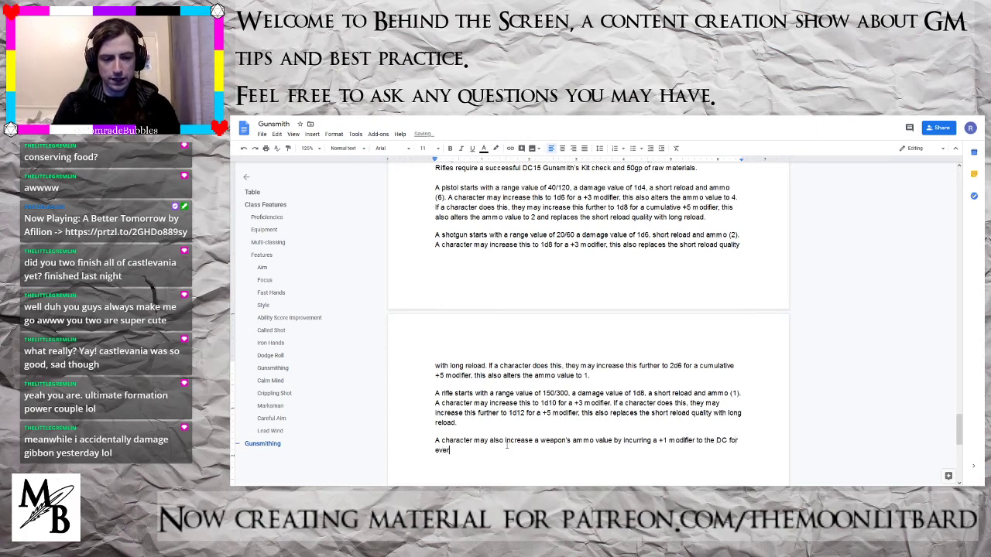
text(y 1 poin)
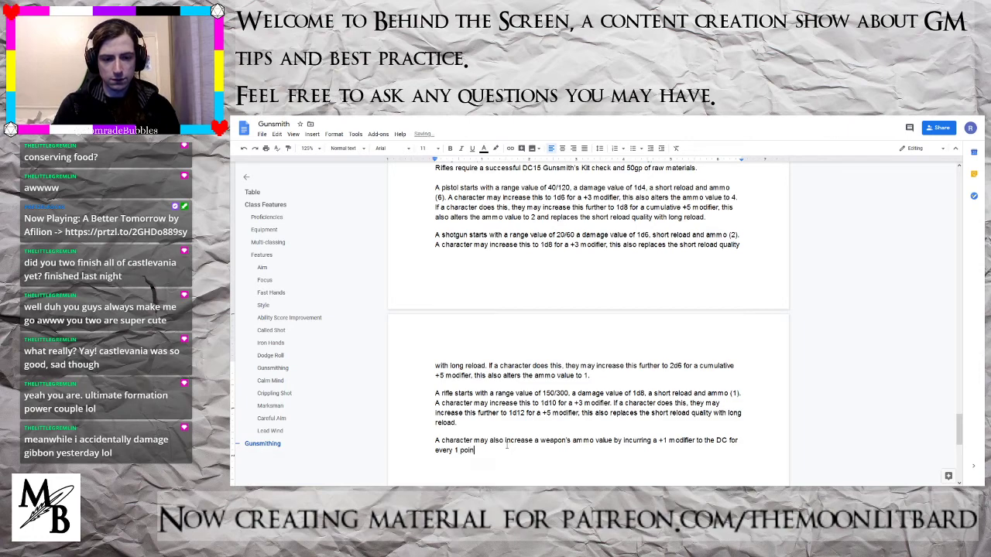
text(t they wish to inc)
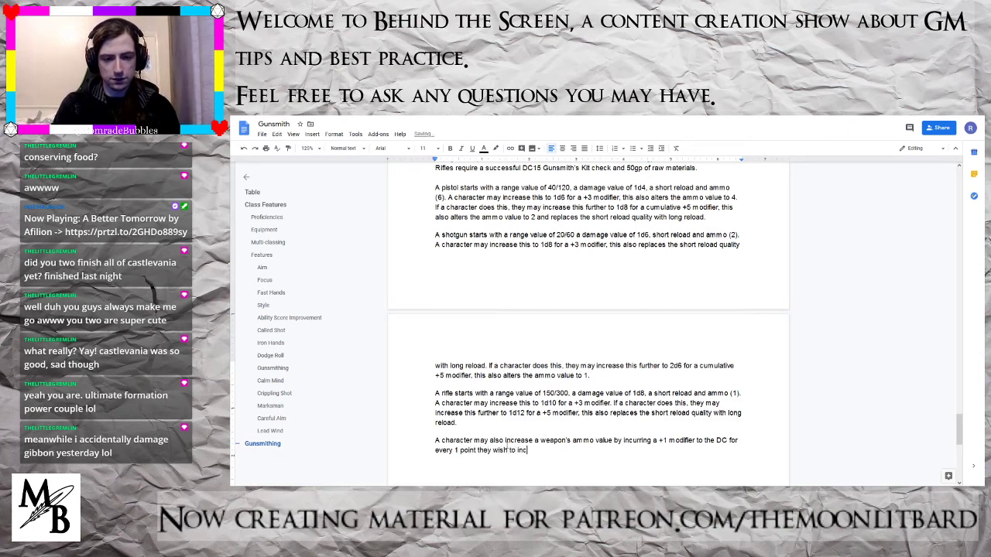
text(rease the valu)
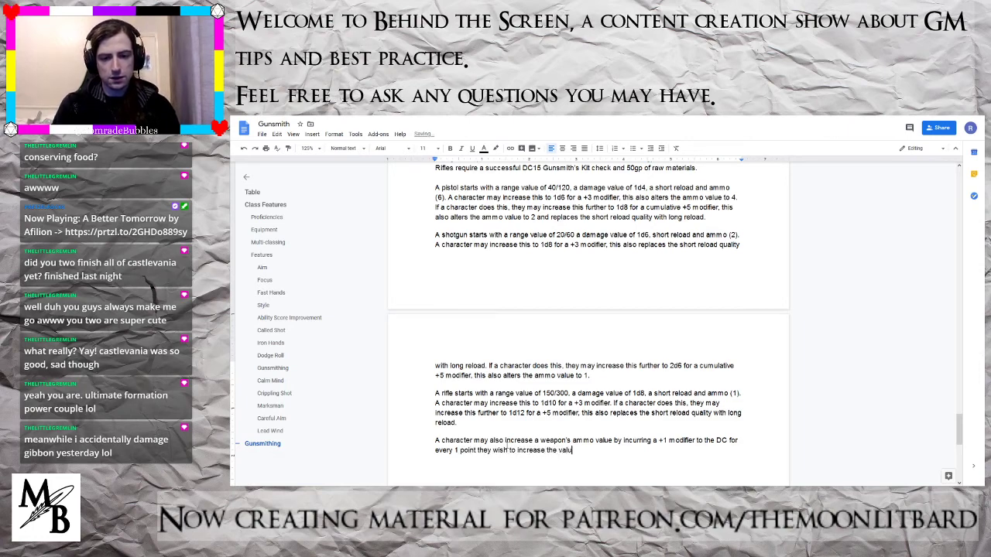
text(e to ()
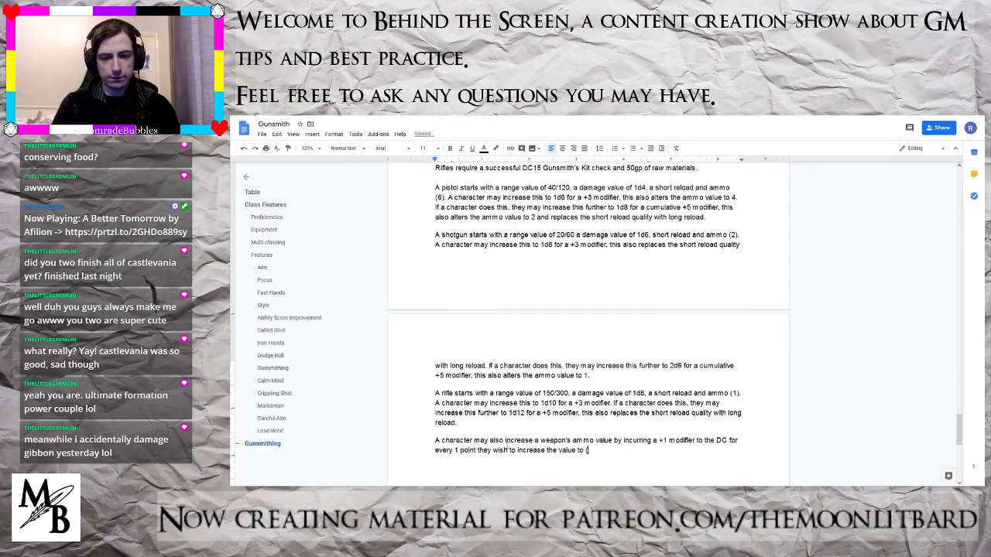
- Write the start of the parenthetical ammo limit as "up to double the original amount for"
text(up to)
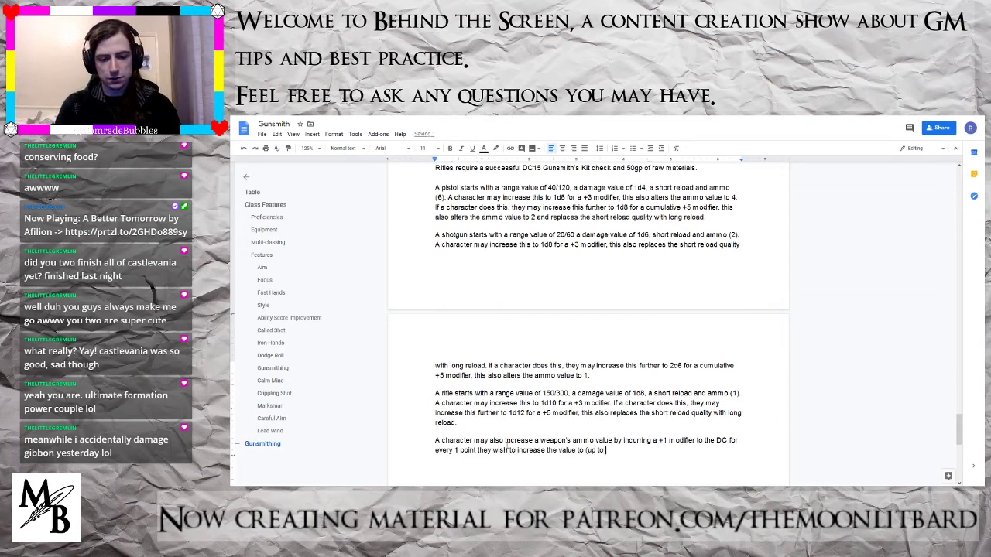
text(do)
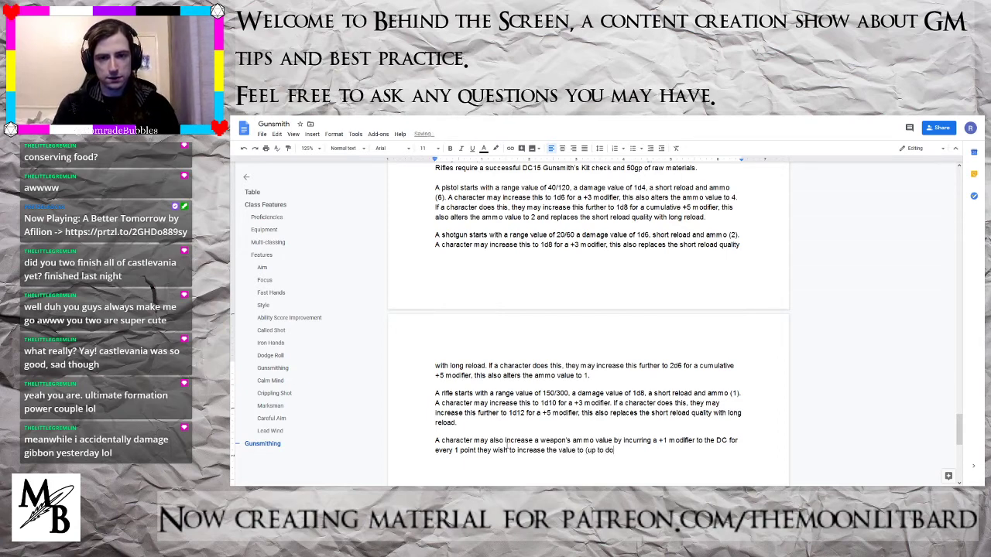
text(uble the )
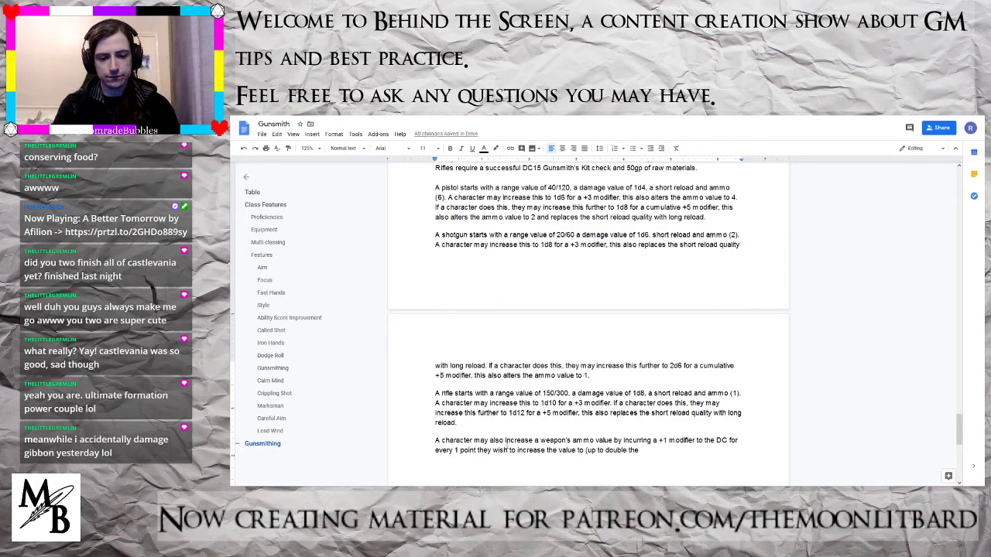
text(original smo)
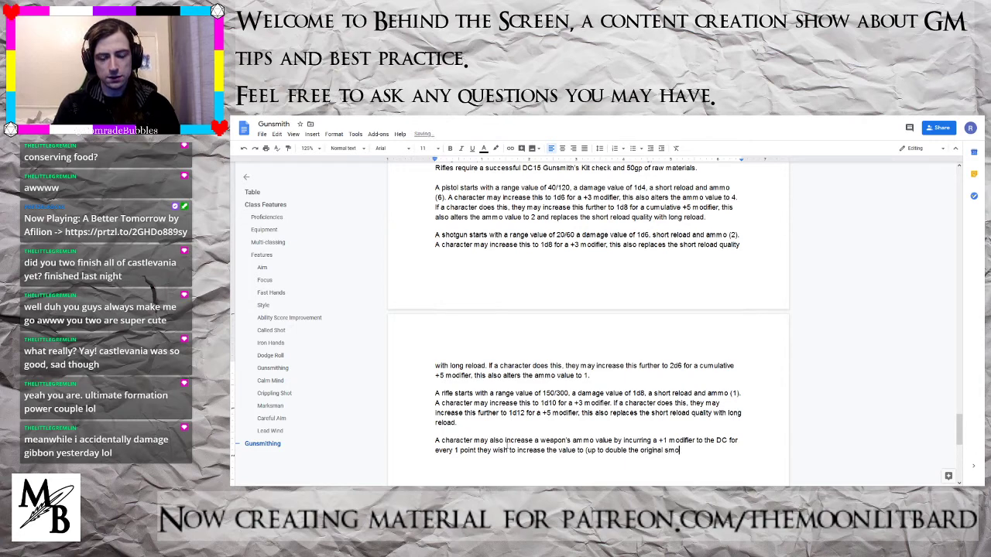
text(unt)
key(BackSpace)
key(BackSpace)
key(BackSpace)
key(BackSpace)
key(BackSpace)
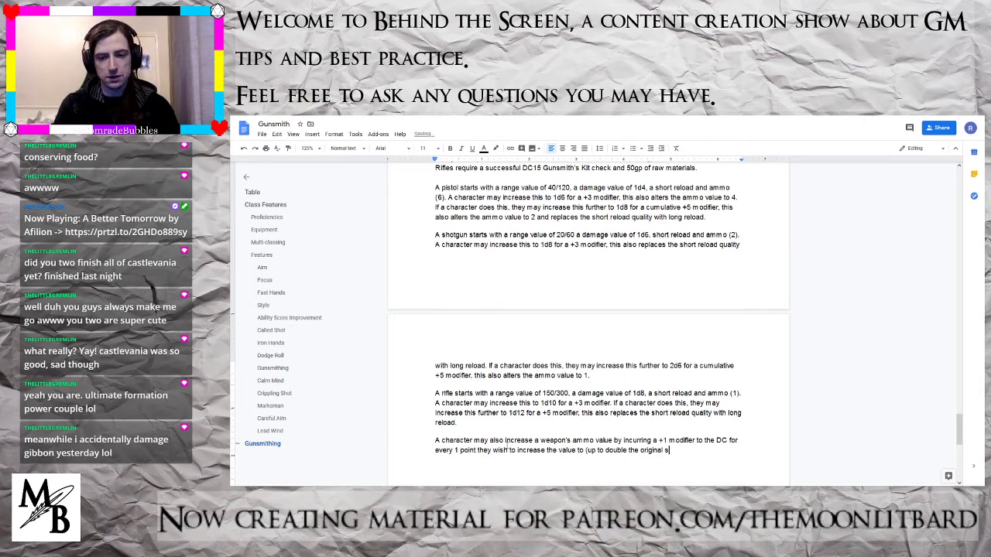
text(amount fo)
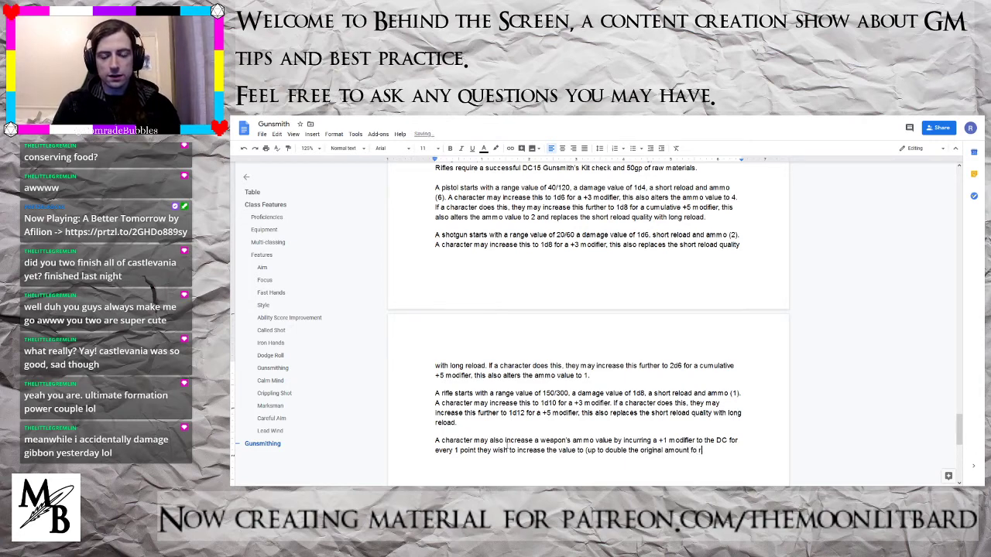
- Finish the ammo rule's parenthetical with "pistols and shotguns and triple for rifles)."
text(r p)
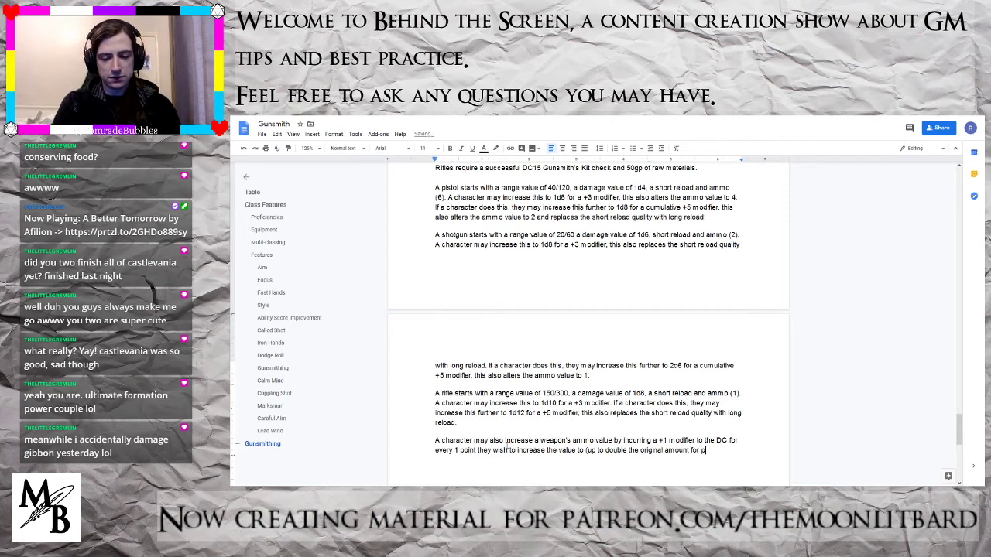
text(istols and sho)
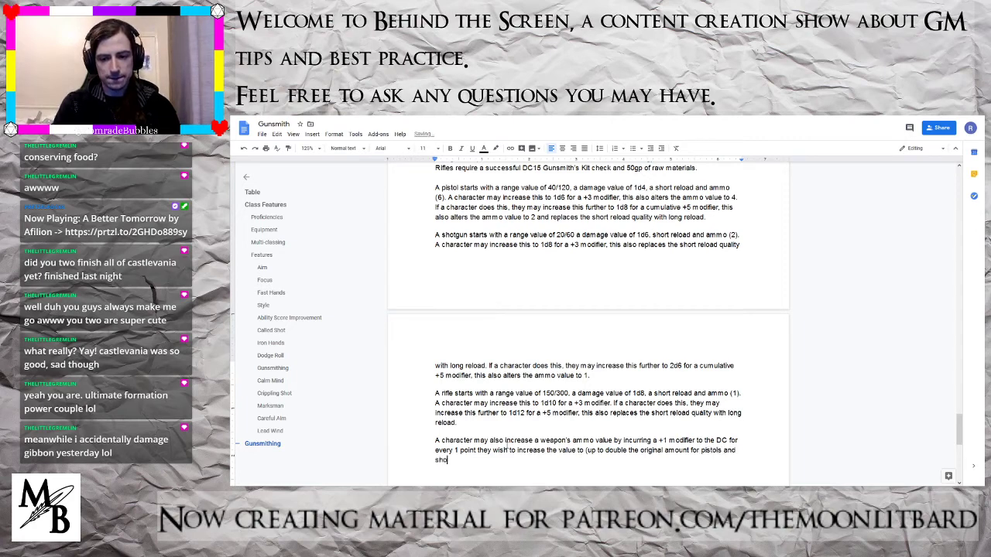
text(tg)
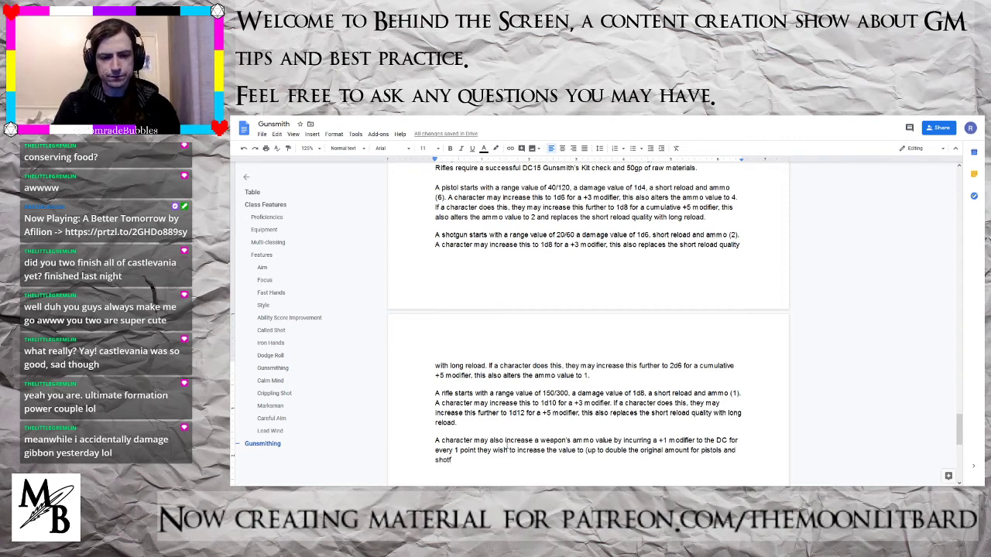
text(uns and )
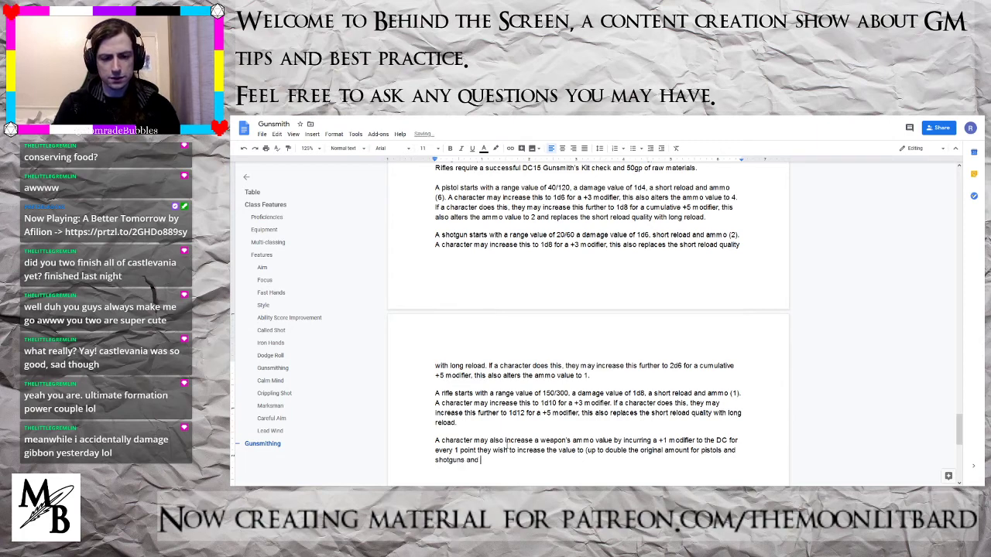
text(triple for )
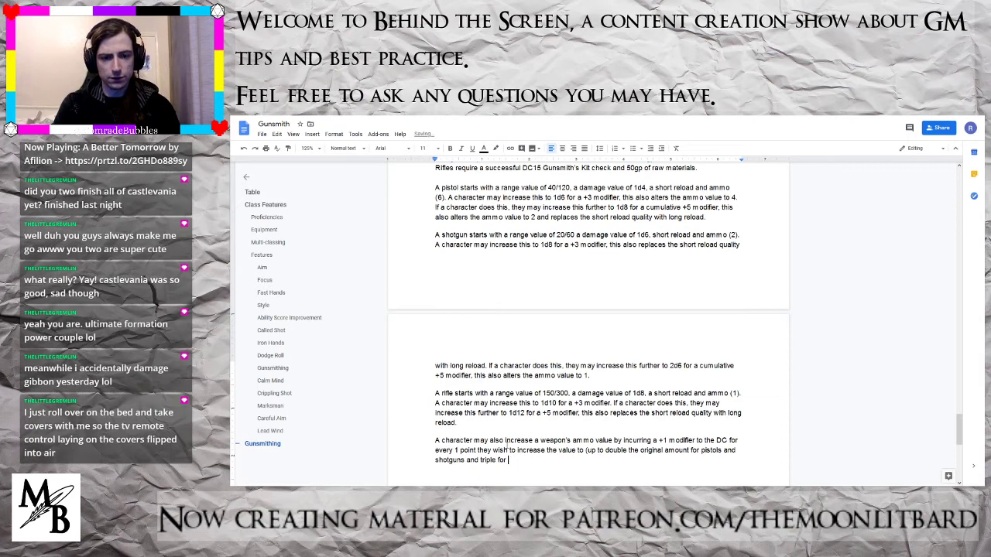
text(rifle)
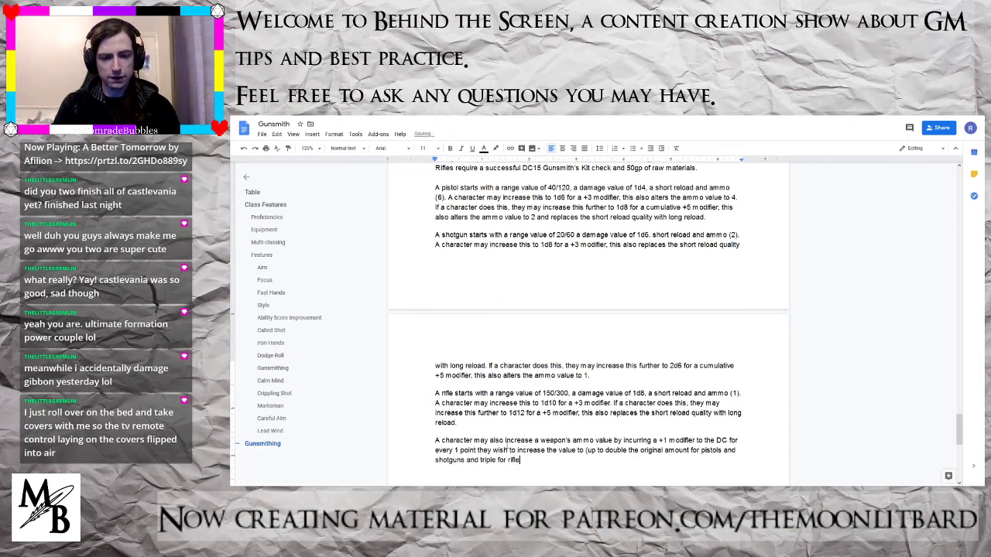
text().)
key(Left)
key(Left)
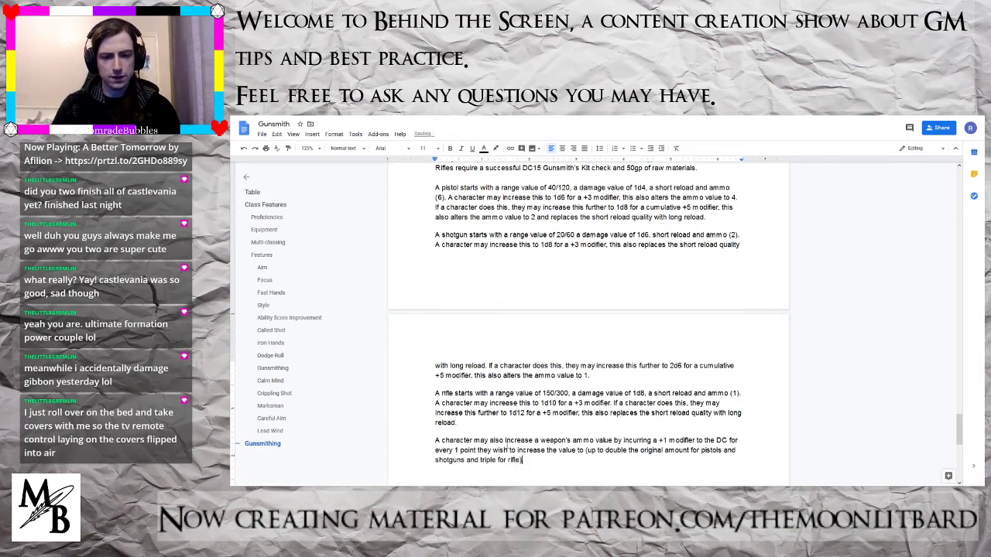
text(s)
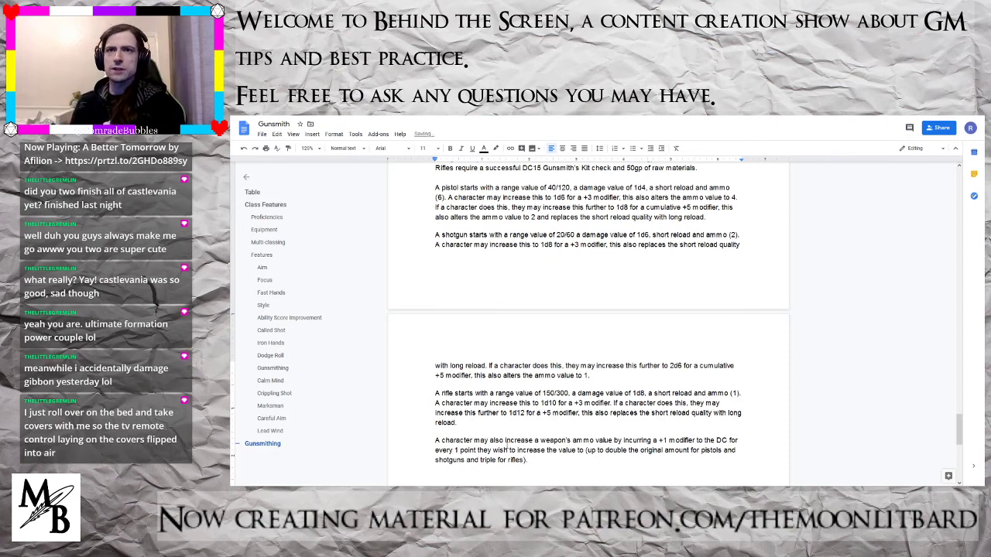
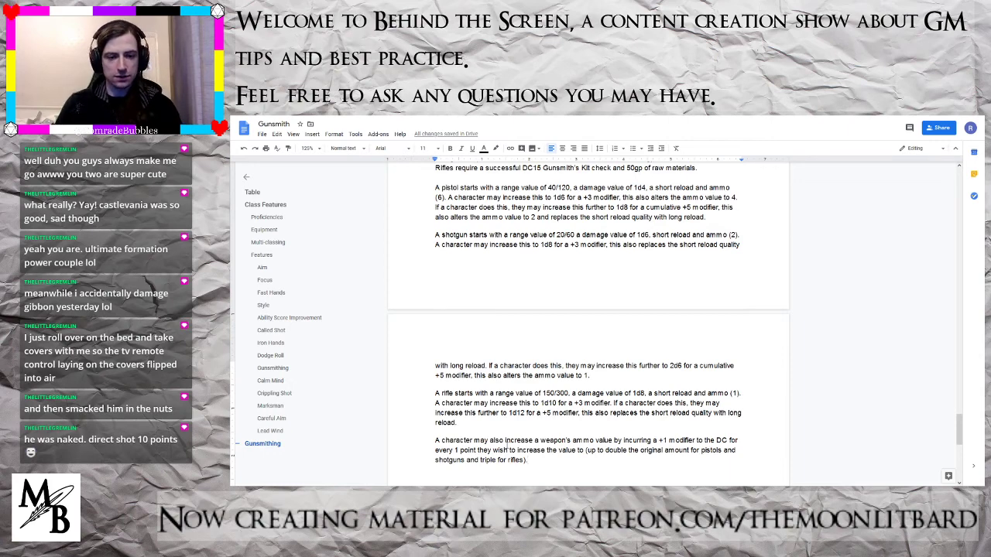
- Start a new paragraph below the ammo rule reading "A character may also increase a weapon's range value by incurring"
key(Return)
text(A charac)
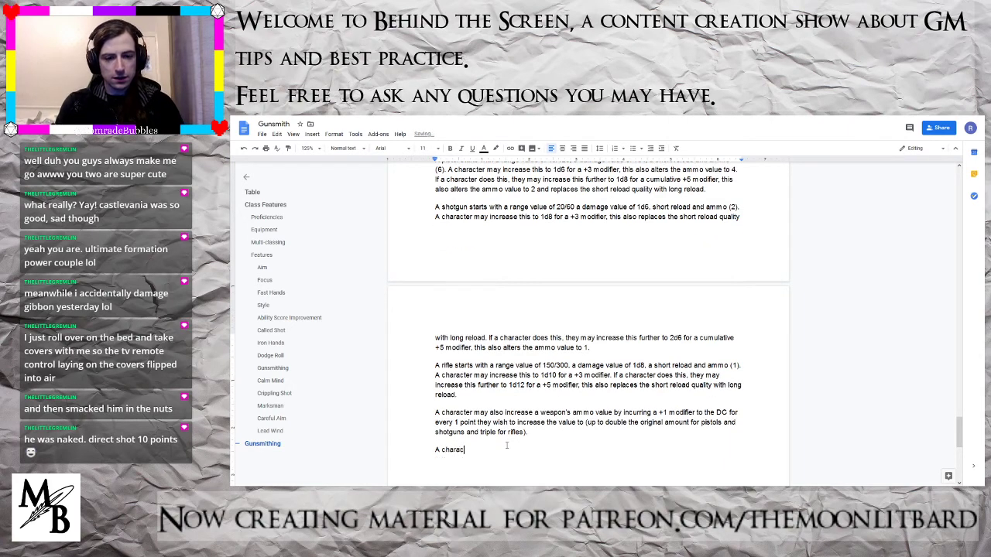
text(ter may also in)
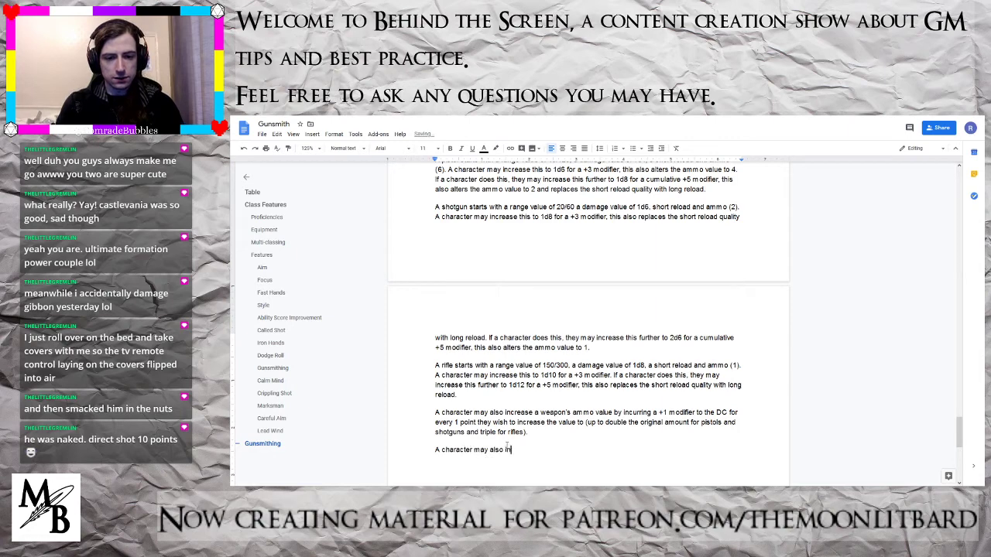
text(crease a we)
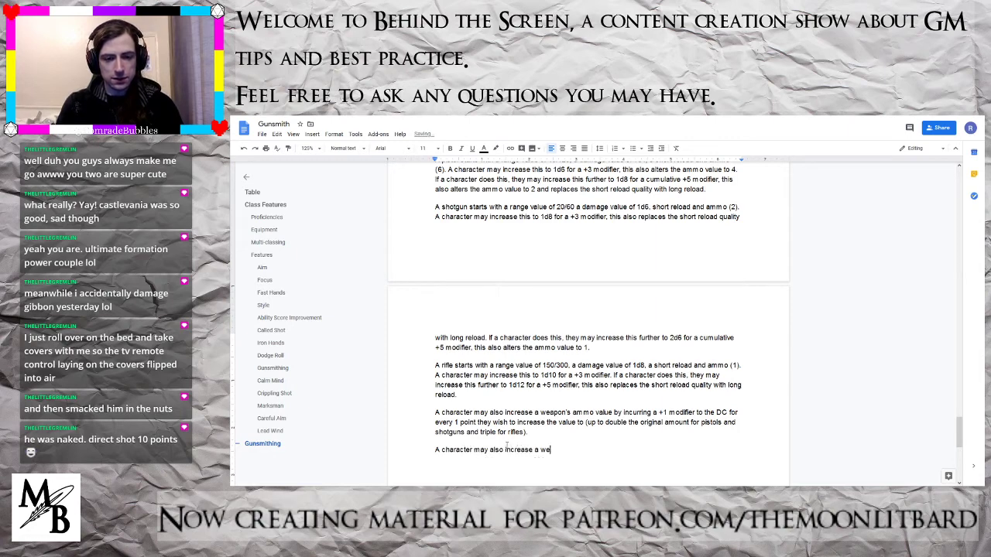
text(apon's range )
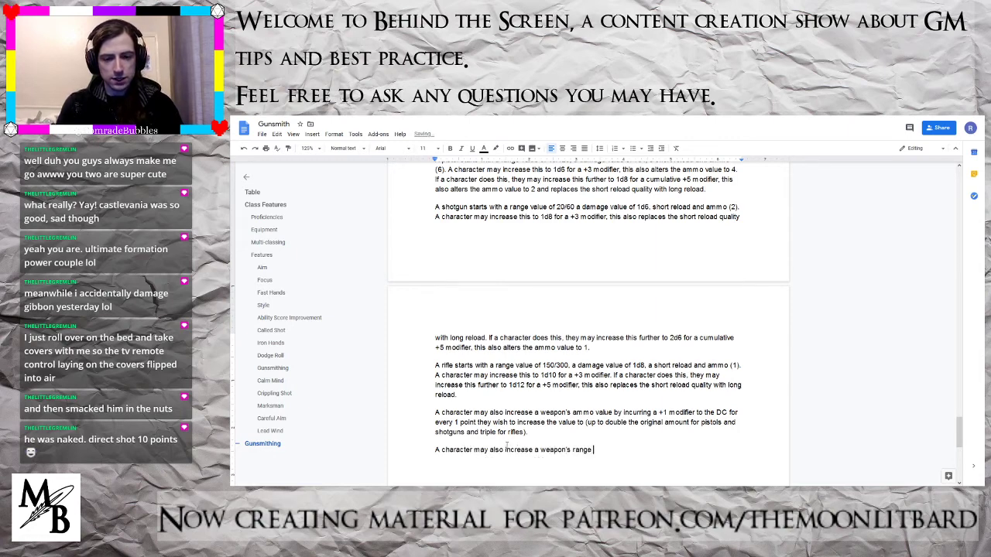
text(value b)
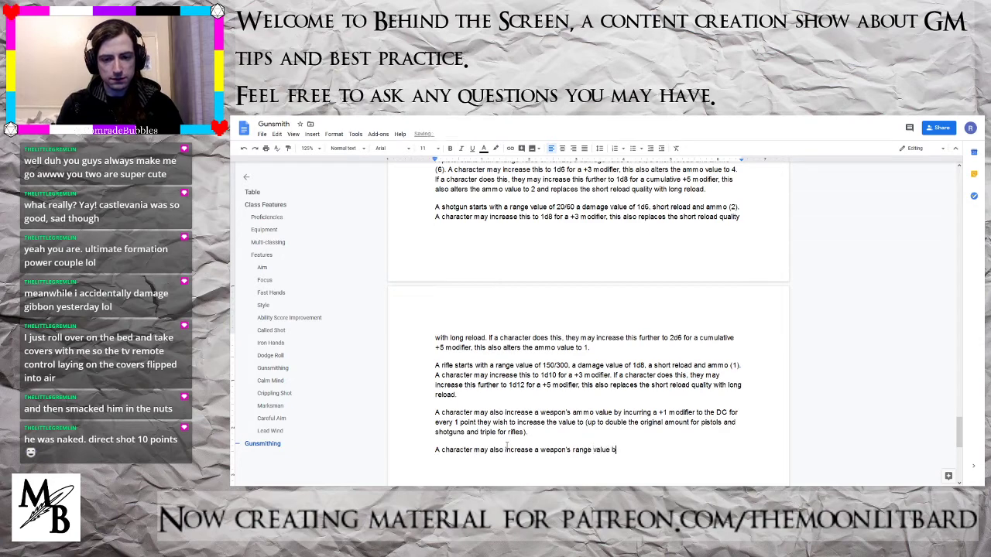
text(y incurring)
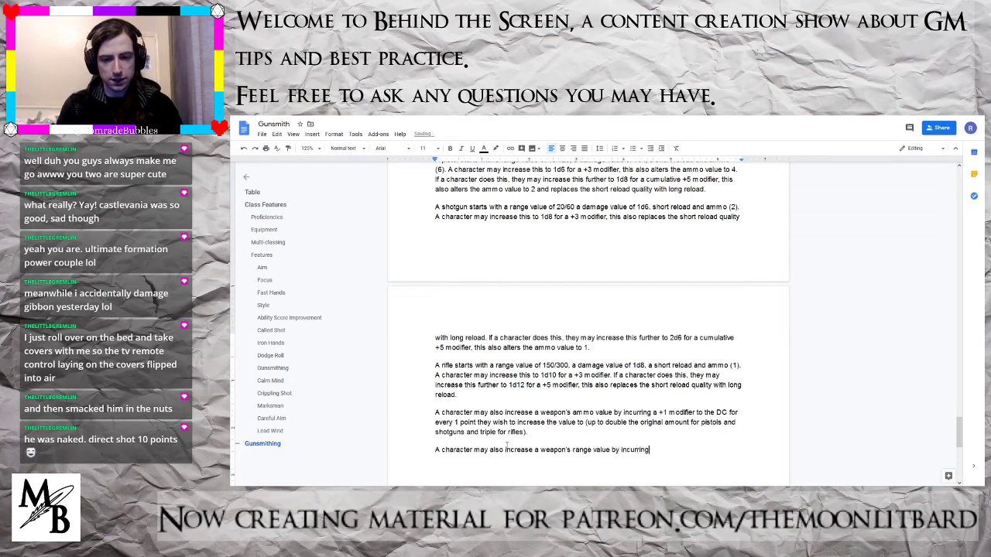
- Continue the range sentence with "a +2 modifier to the DC for every 5 feet"
text( a +2 mo)
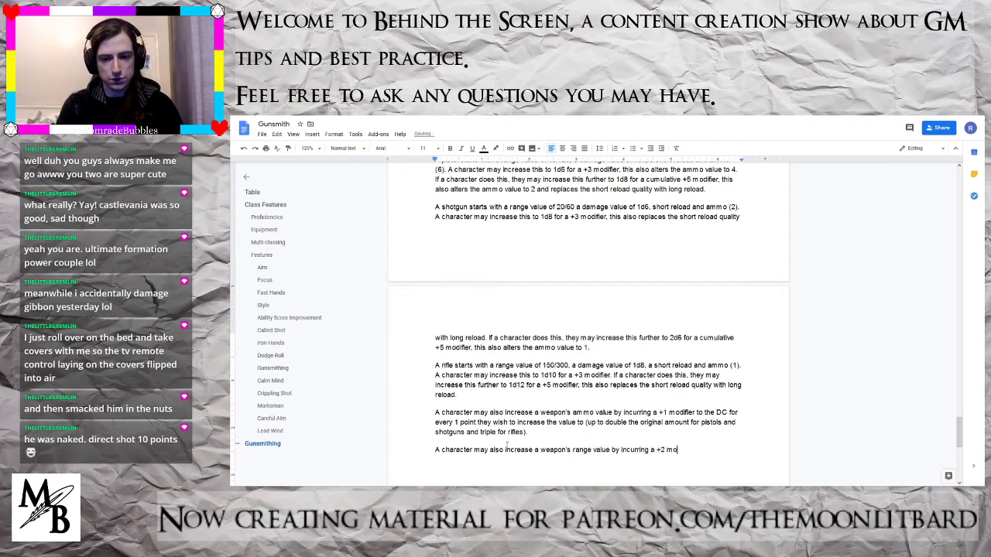
text(difier to t)
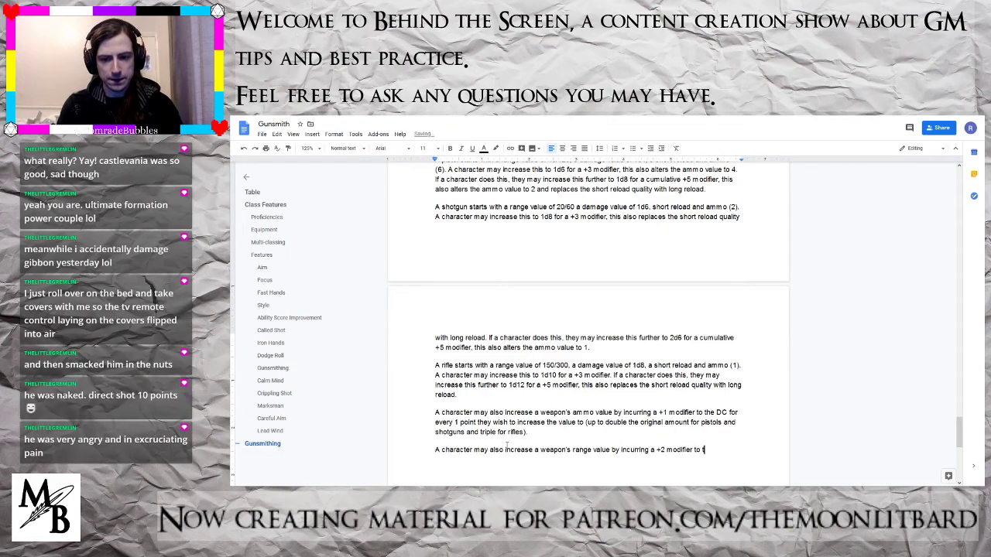
text(he Dc)
key(BackSpace)
key(BackSpace)
text(C )
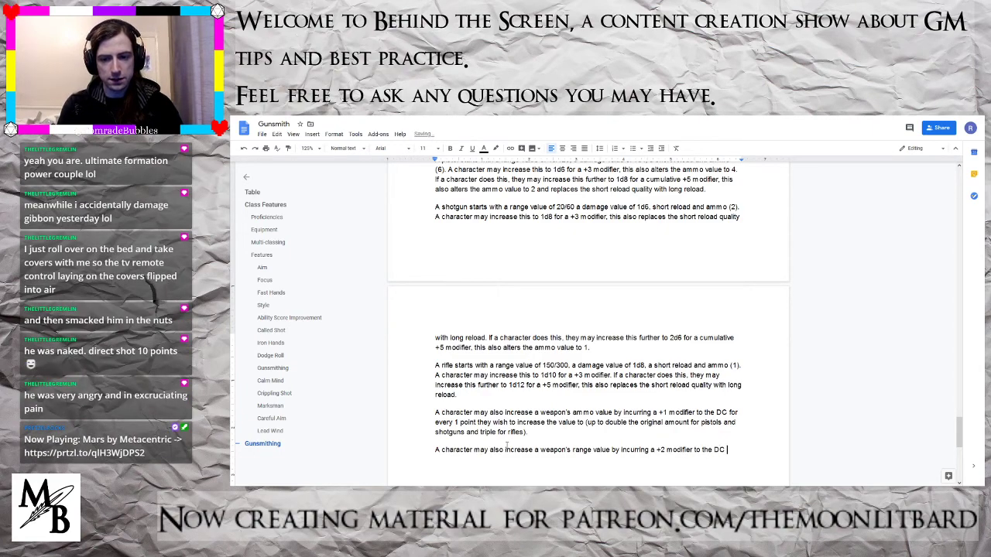
text(for every )
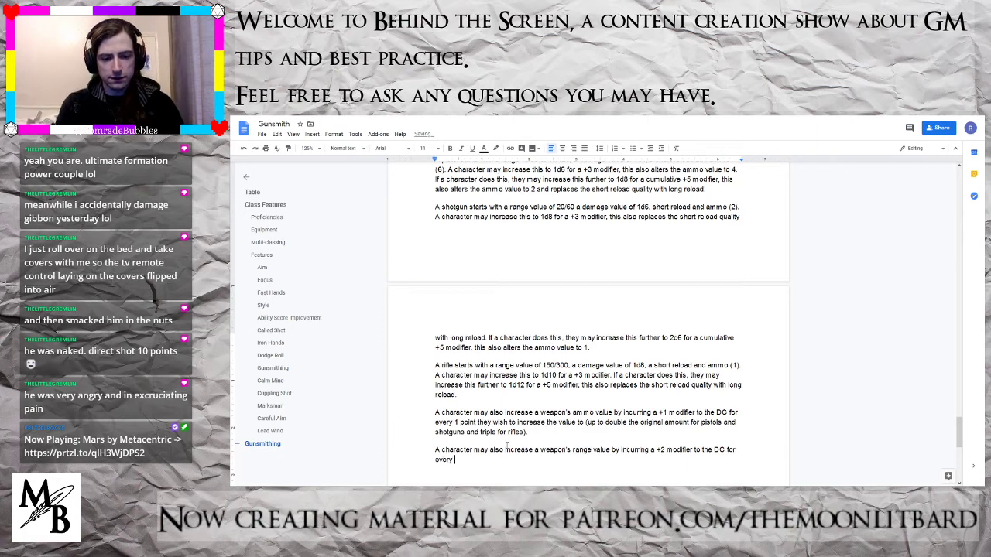
text(5 feet)
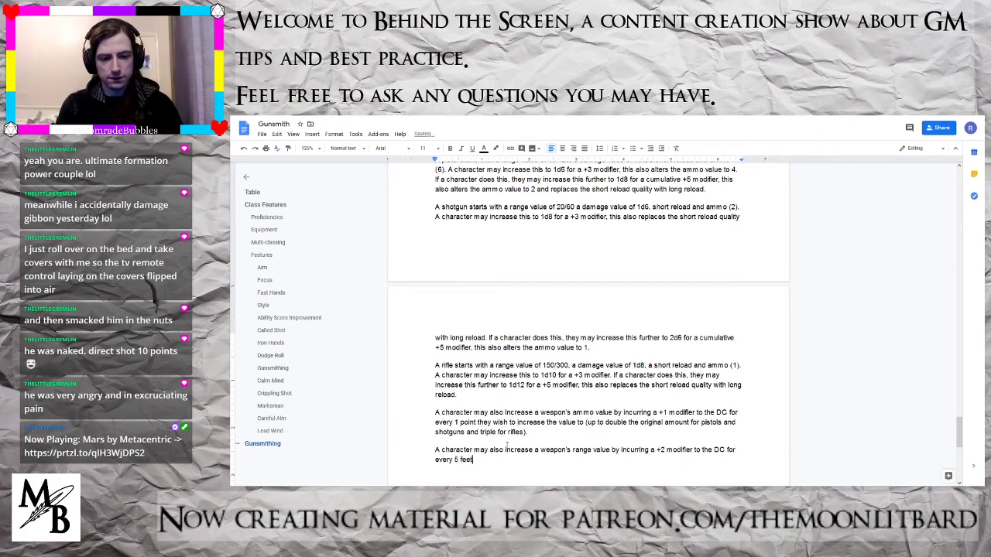
- Complete the range rule with "added (to a maximum of 10 feet)."
text( adde)
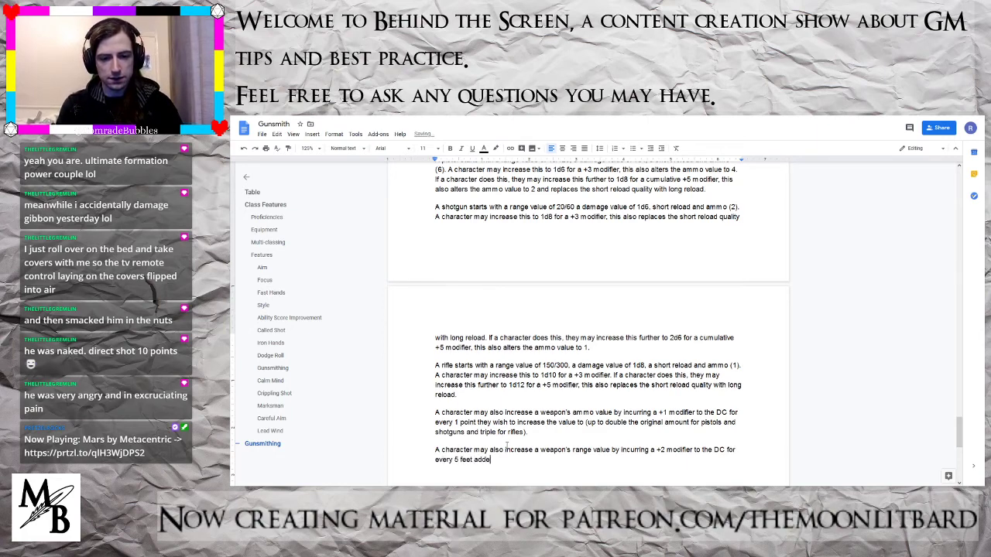
text(d.  (to a m)
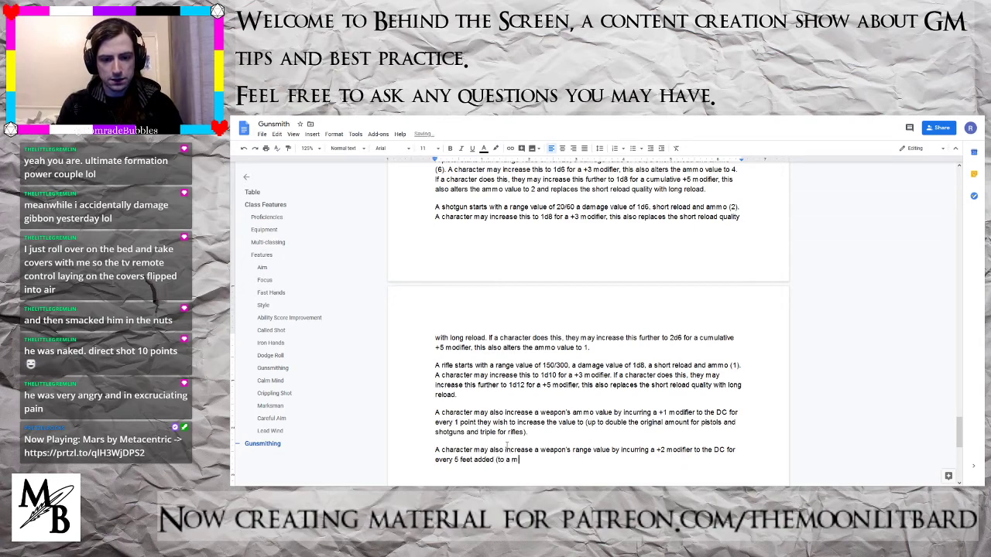
text(aximum f)
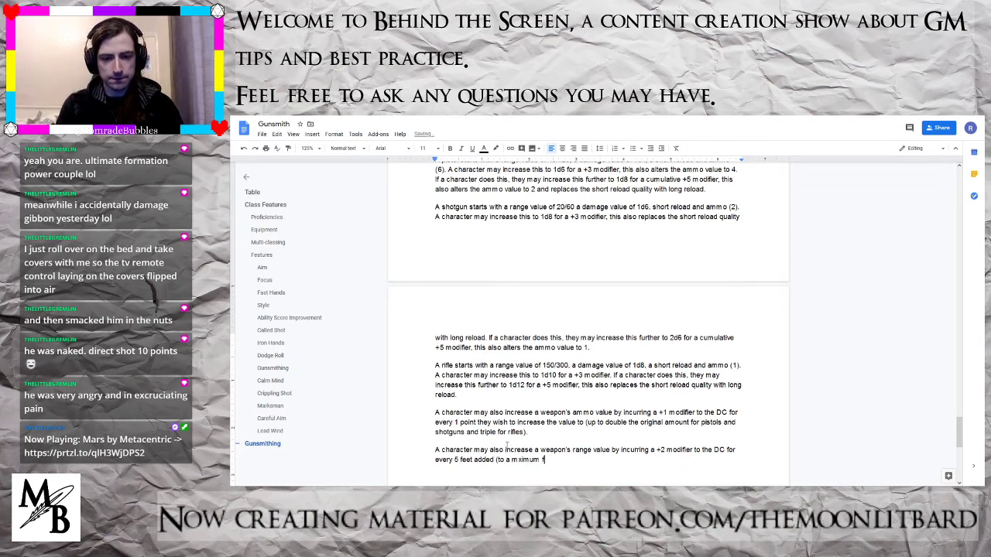
key(BackSpace)
key(BackSpace)
key(BackSpace)
key(BackSpace)
key(BackSpace)
key(BackSpace)
key(BackSpace)
key(BackSpace)
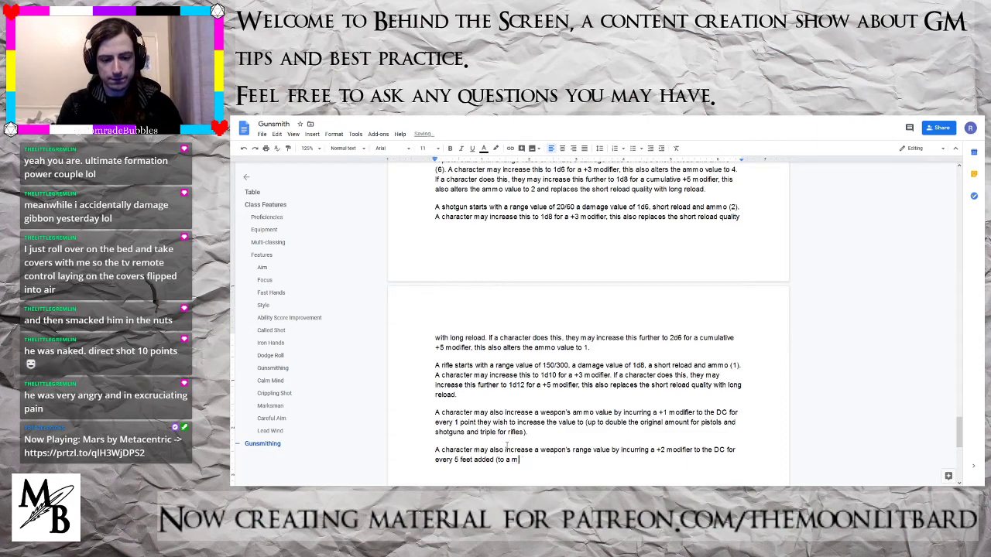
text(aximum of )
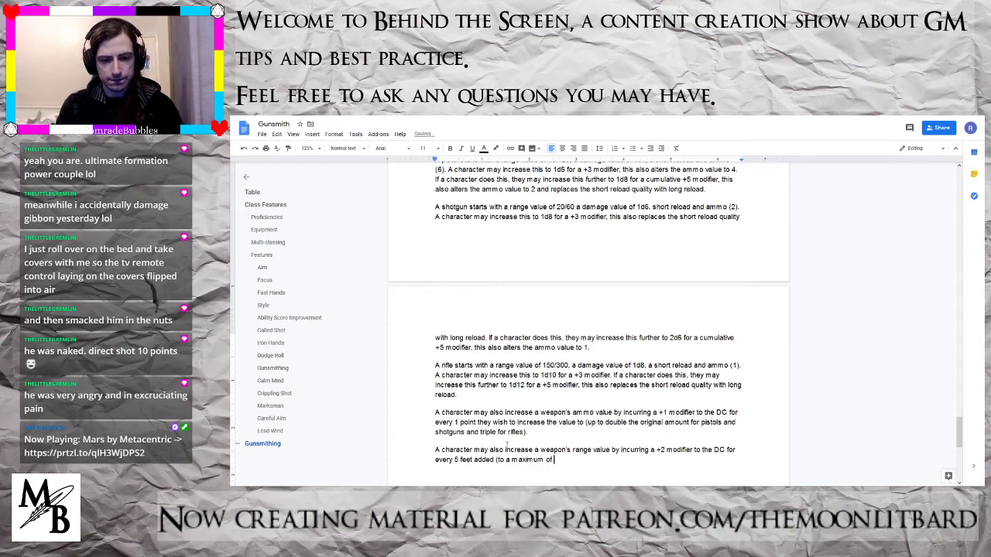
text(10 fe)
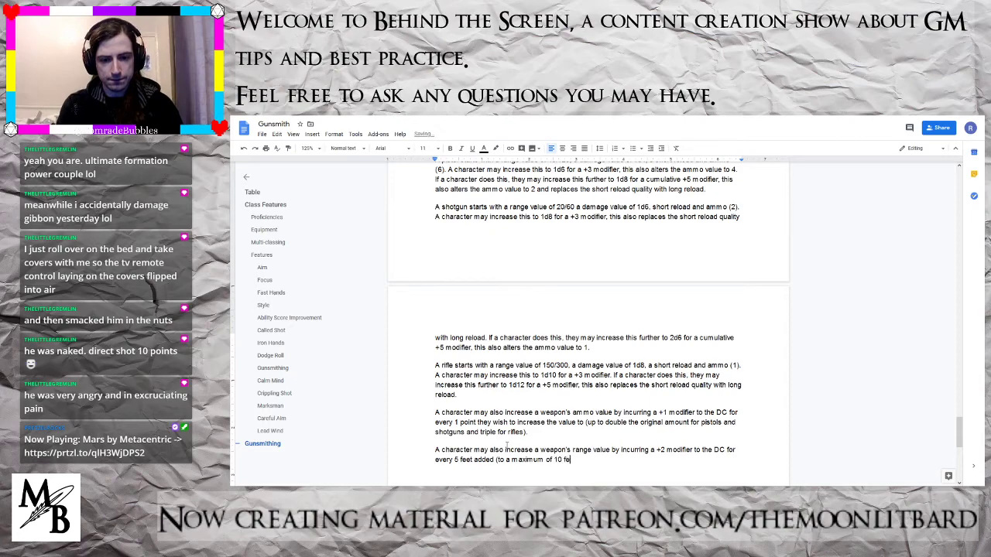
text(et).)
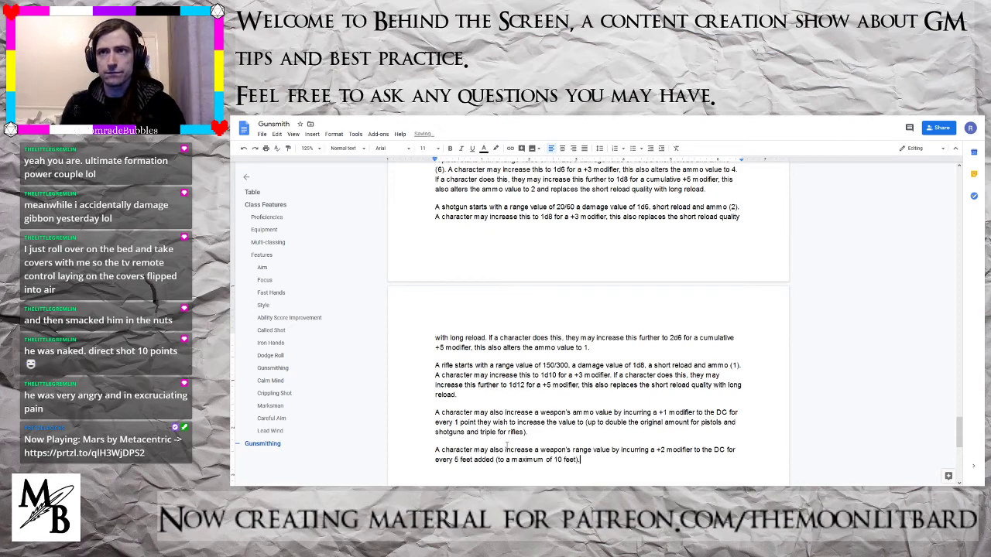
- Review the whole Gunsmithing section, then place the cursor at the end of its introductory paragraph, after "to craft firearms."
scroll(553, 387, up, 4)
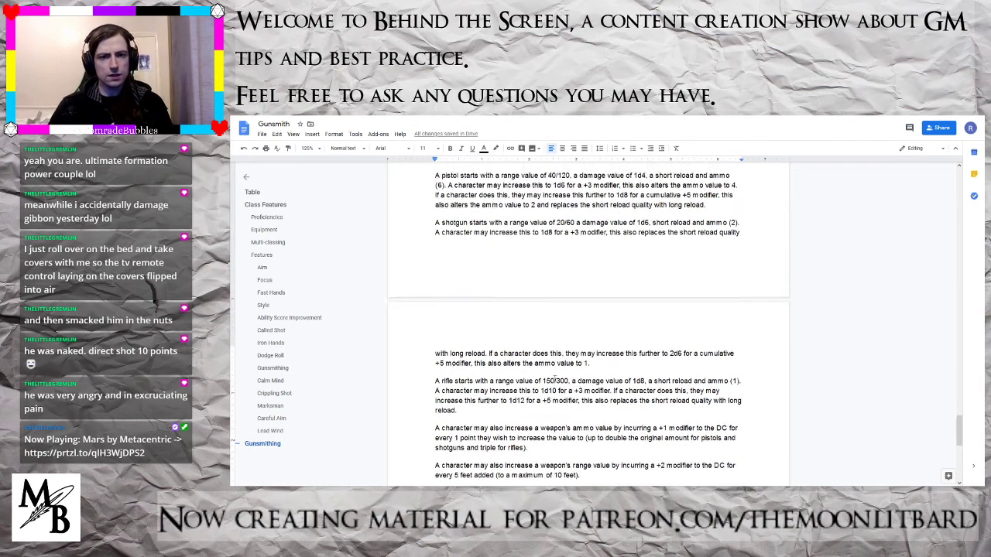
scroll(555, 374, down, 1)
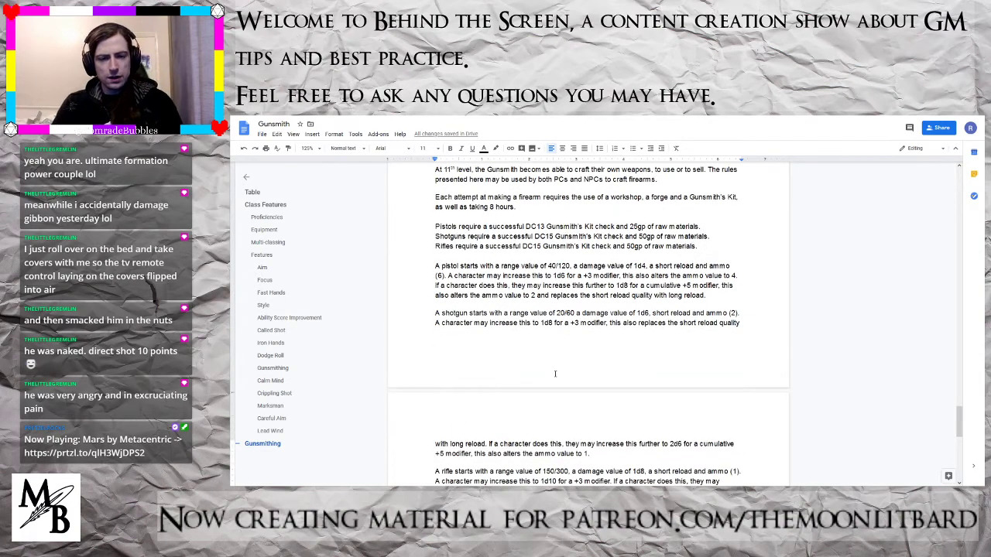
scroll(555, 374, down, 2)
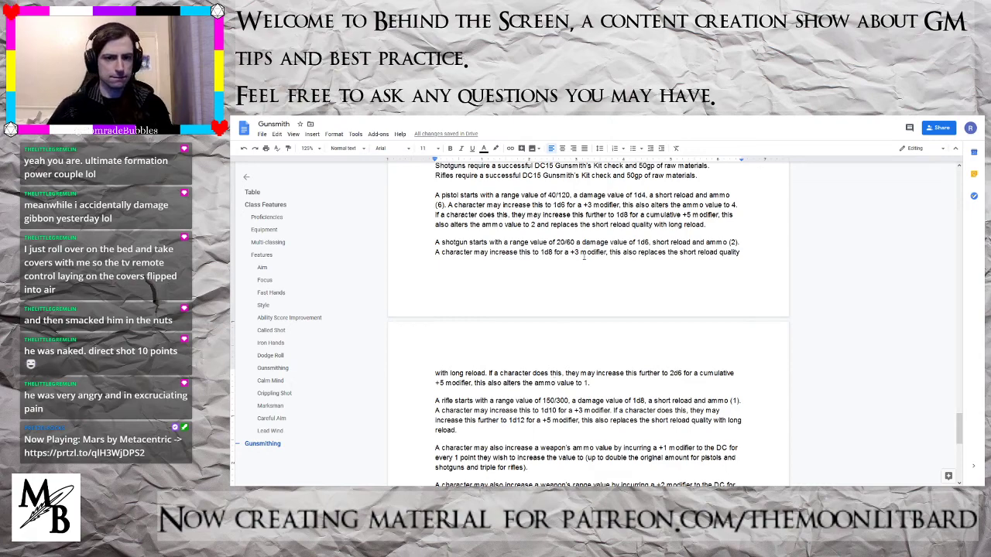
scroll(584, 259, up, 3)
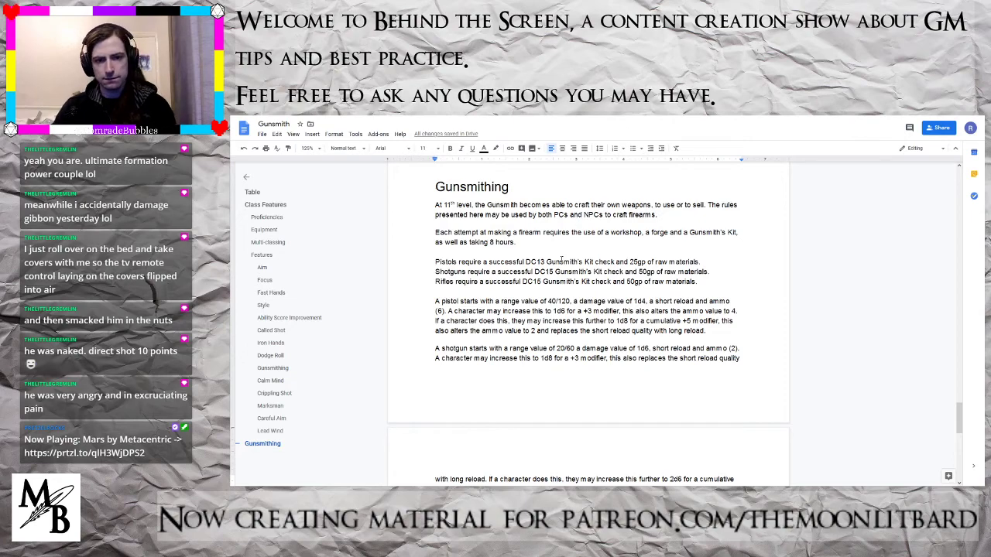
scroll(561, 261, down, 3)
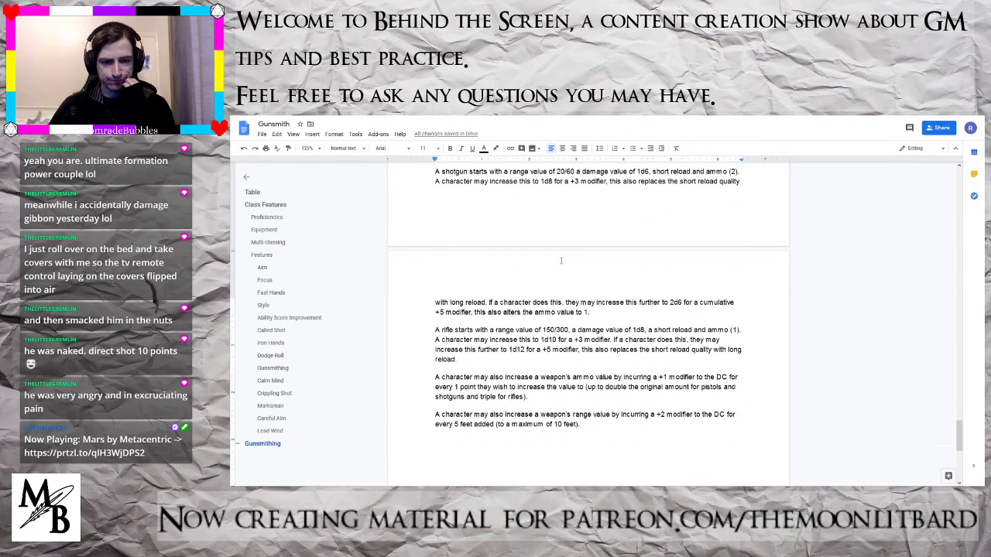
scroll(561, 261, down, 1)
scroll(561, 261, down, 1)
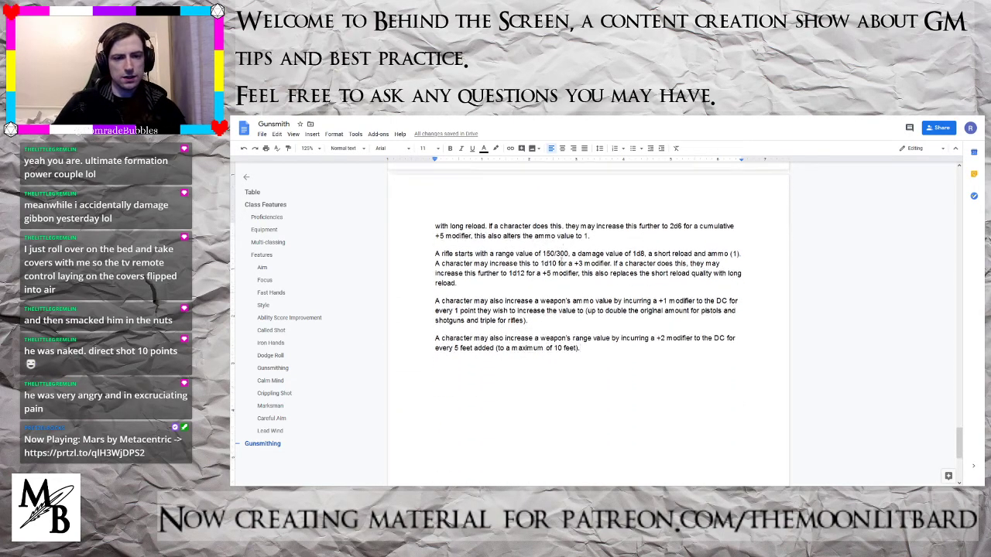
scroll(561, 255, up, 8)
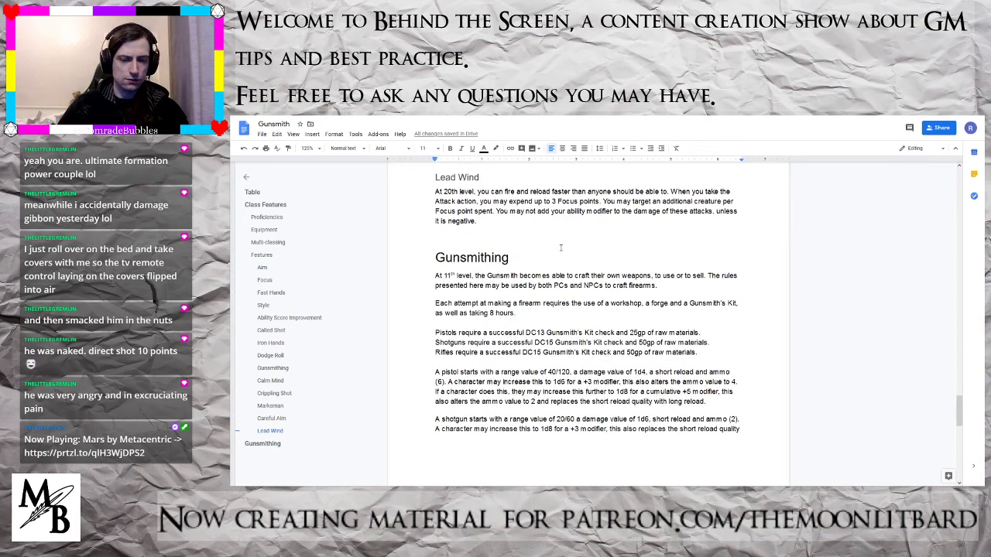
click(665, 288)
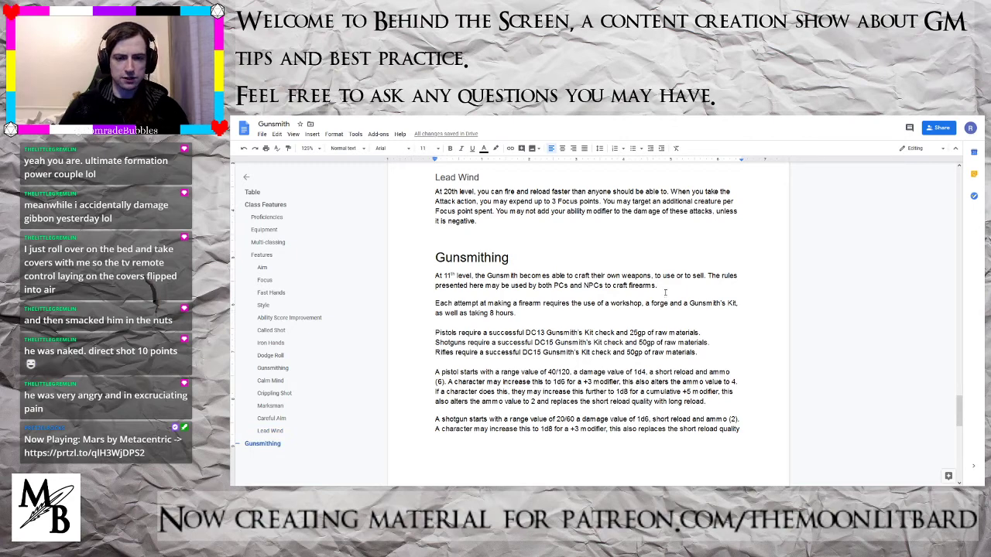
- Add a Heading 2 titled "Firearm Crafting" below the introductory Gunsmithing paragraph
key(Return)
key(Return)
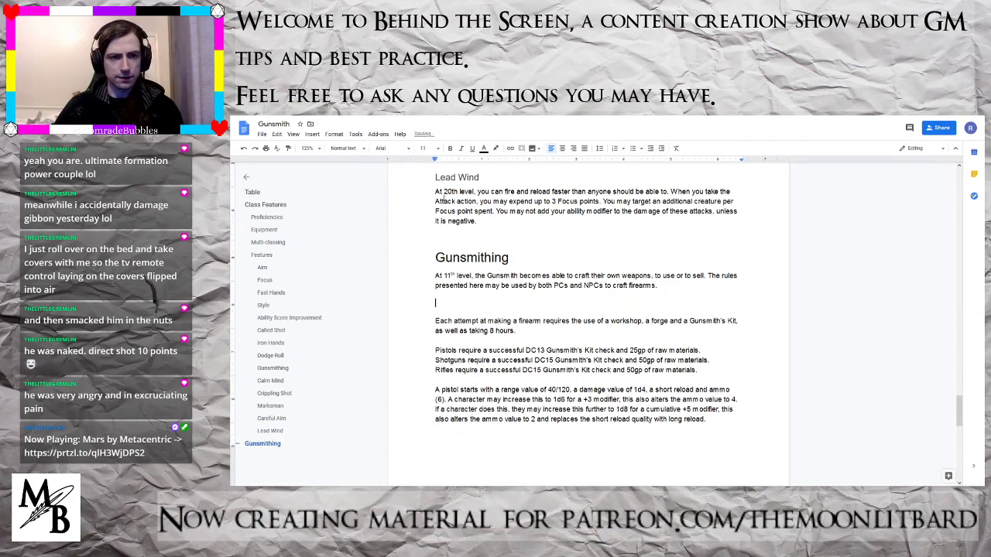
click(346, 147)
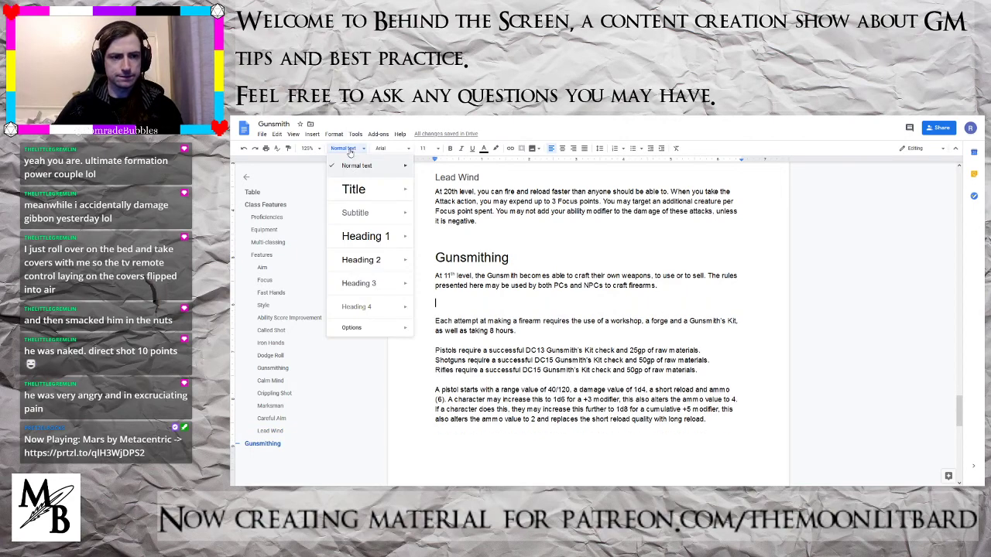
click(366, 260)
text(Fire)
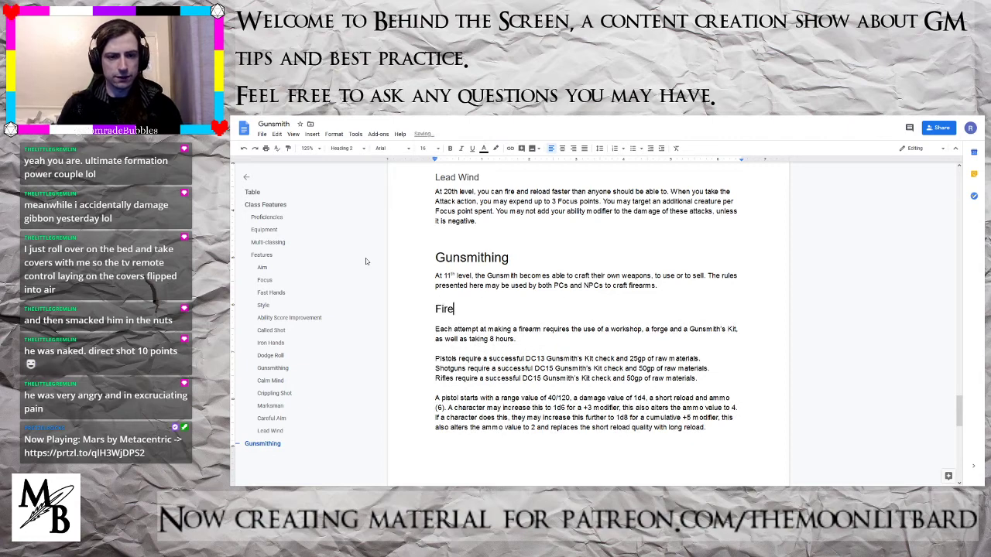
text(arm Crafting)
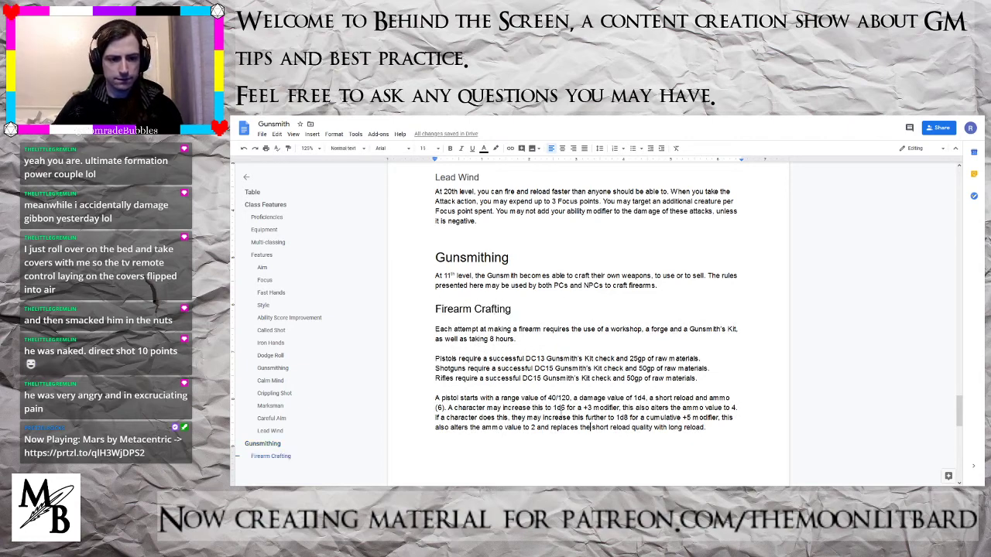
key(Return)
- Add a Heading 2 titled "Ammunition Crafting" below the range rule at the end of the document
scroll(558, 411, down, 10)
scroll(577, 332, down, 1)
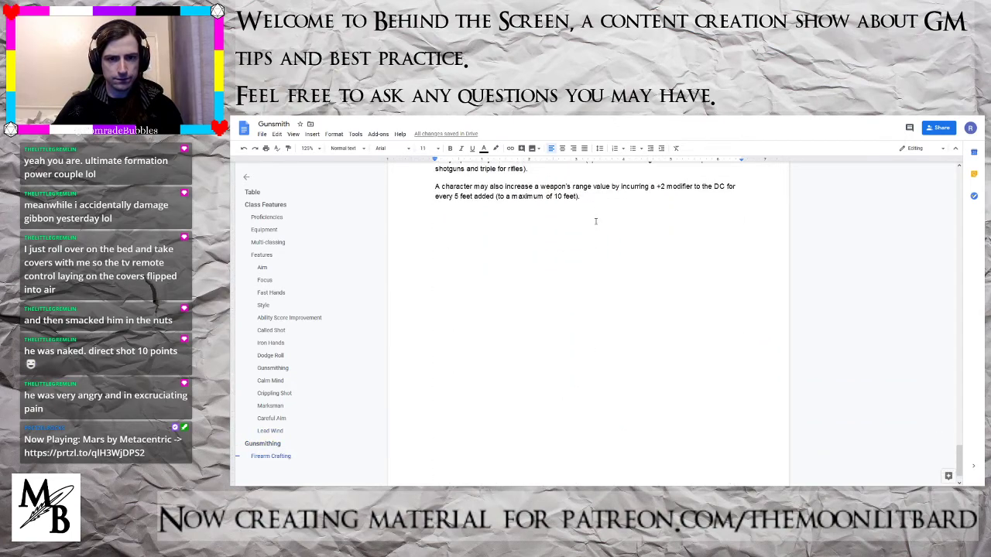
click(596, 198)
key(Return)
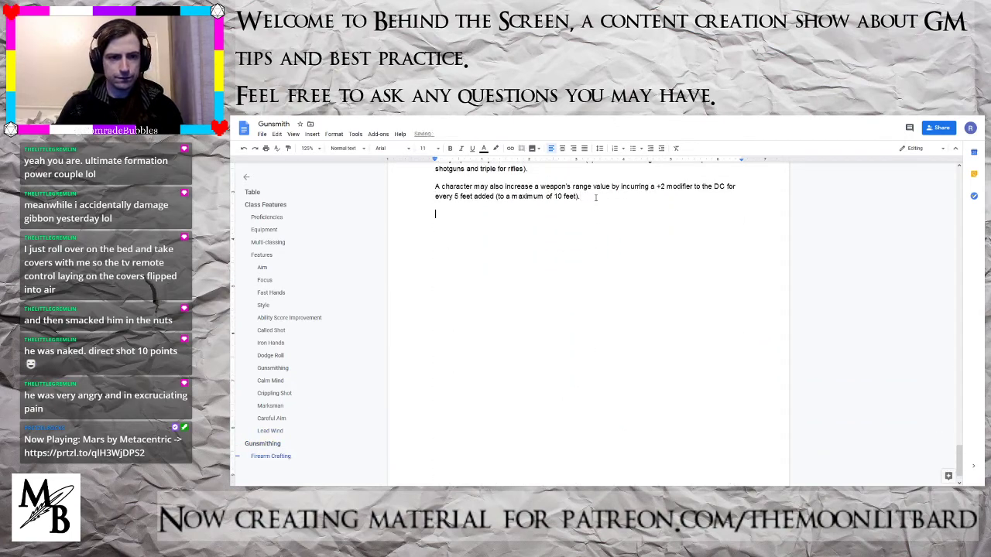
click(352, 148)
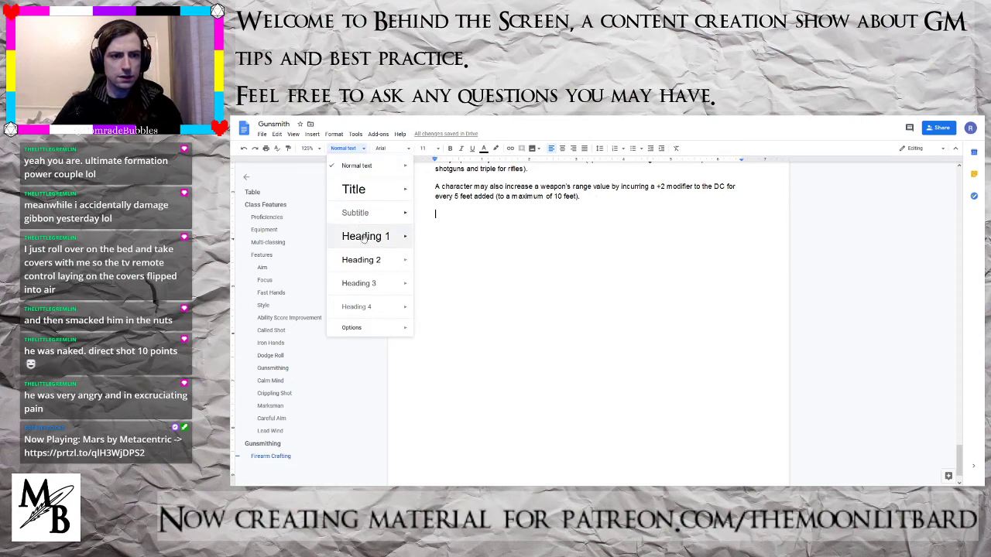
click(367, 260)
text(Ammuni)
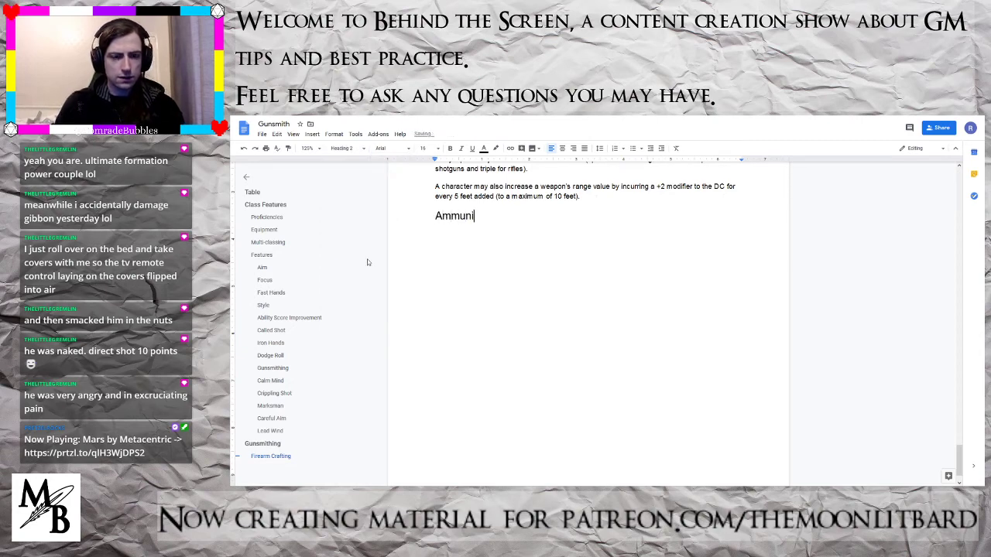
text(tion Craftn)
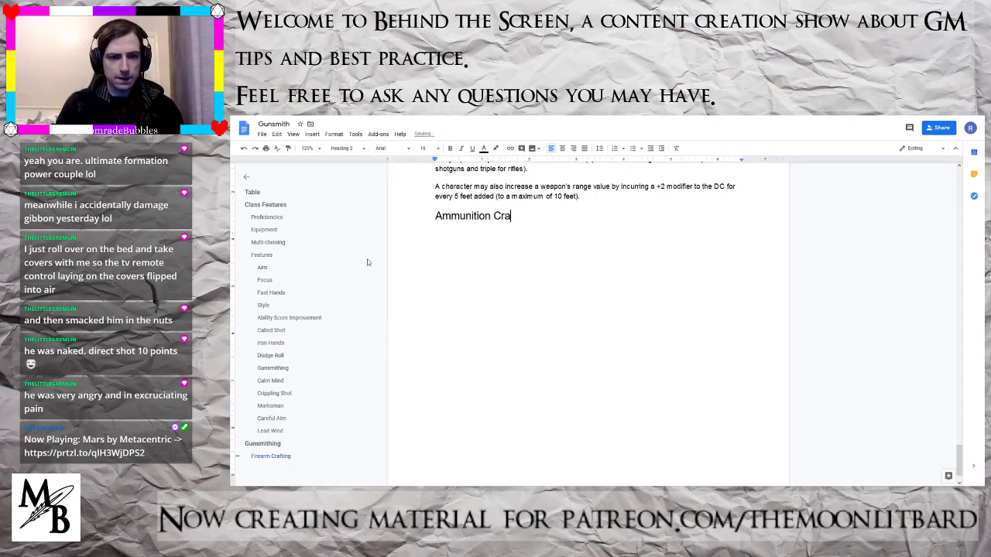
key(BackSpace)
key(BackSpace)
text(ting)
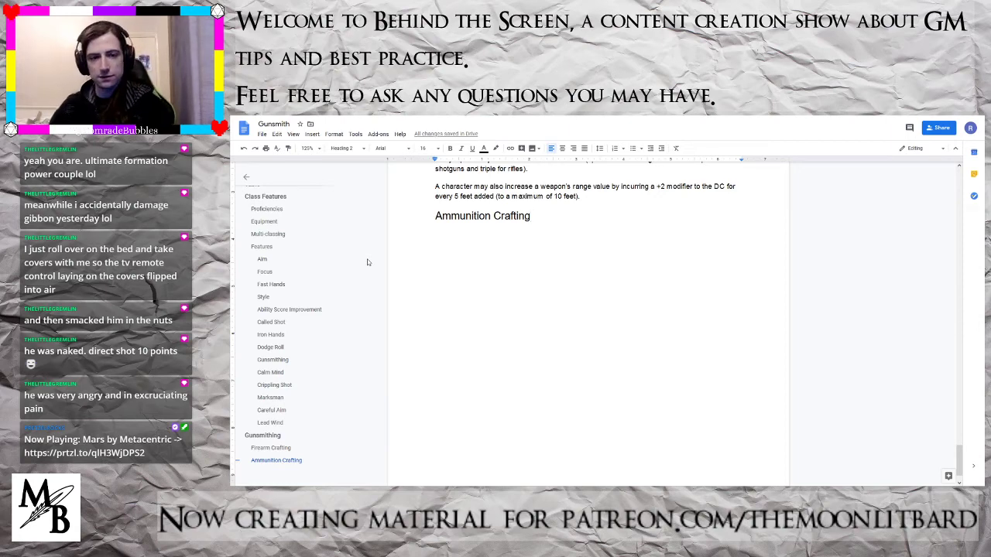
- Add the paragraph beginning "The Gunsmith's Kit is used to make ammunition" under the heading and delete its sentence requiring a DC 12 Gunsmith Kit check
key(Return)
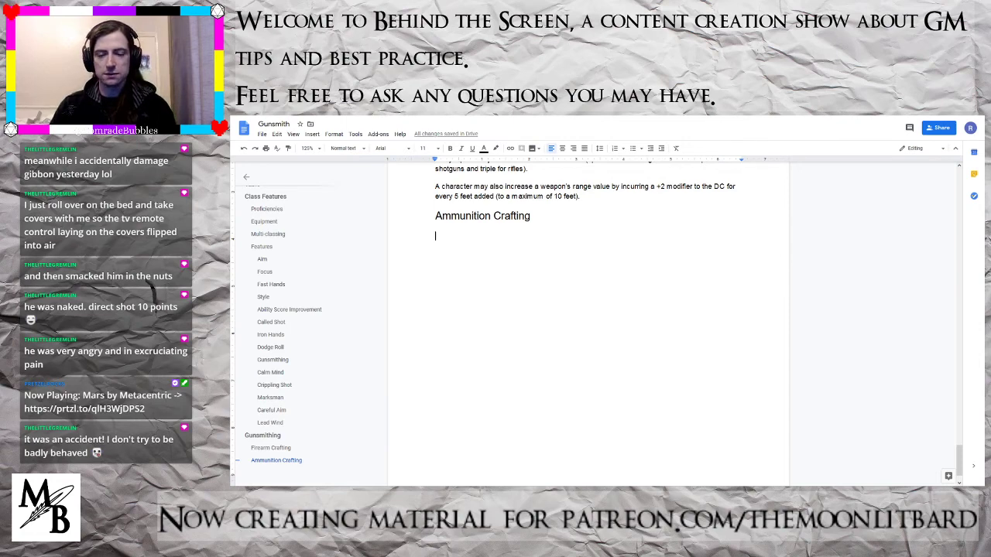
text(The Gunsmith's Kit is used to make ammunition as well to repair and otherwise interact with a firearm. Ammunition may be crafted during a short rest and requires a DC 12 Gunsmith Kit check. You may make as much ammunition as you like as long as you can pay 1 charge of powder and 1 piece of material per round, up to the maximum allowed by space remaining in the ammunition pouch. You may attempt to craft ammunition once during a short rest and three times during a long rest.)
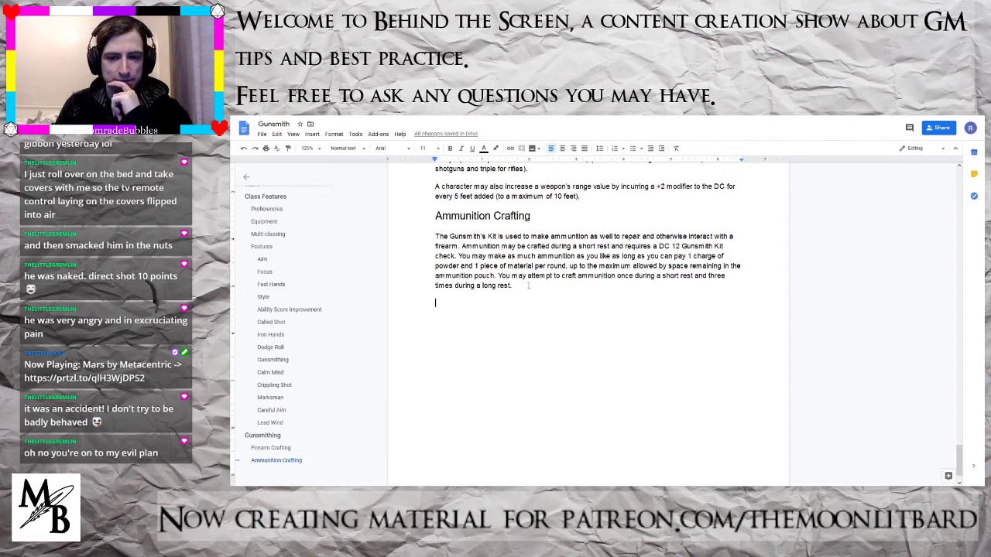
drag(458, 257, 462, 246)
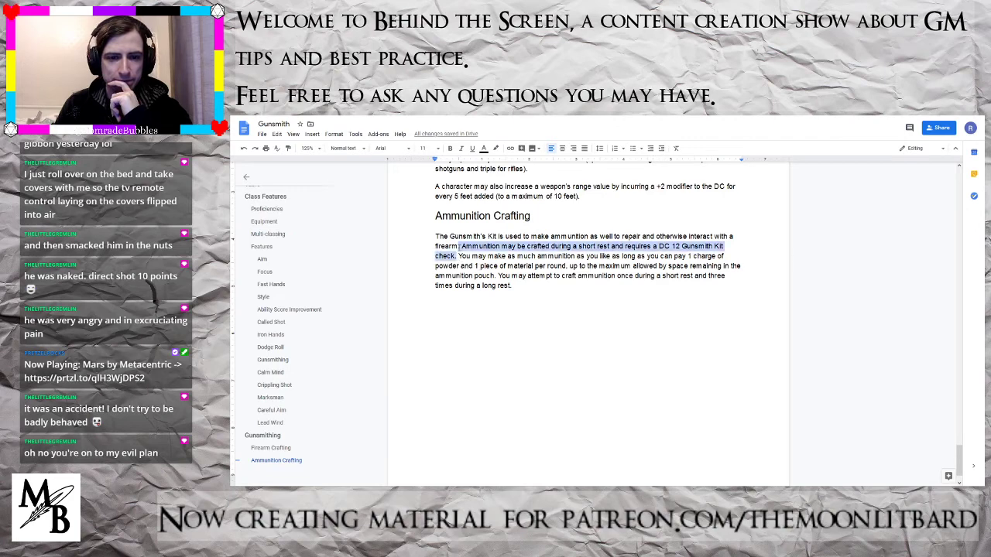
key(Delete)
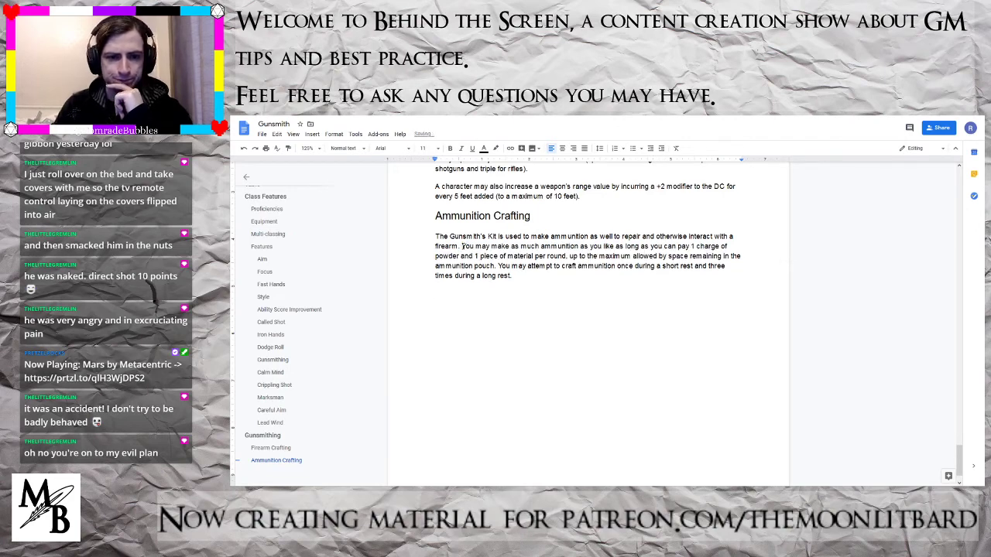
- Insert "(requiring a DC15 Gunsmith Kit check)" after "You may attempt to craft ammunition"
text((requir)
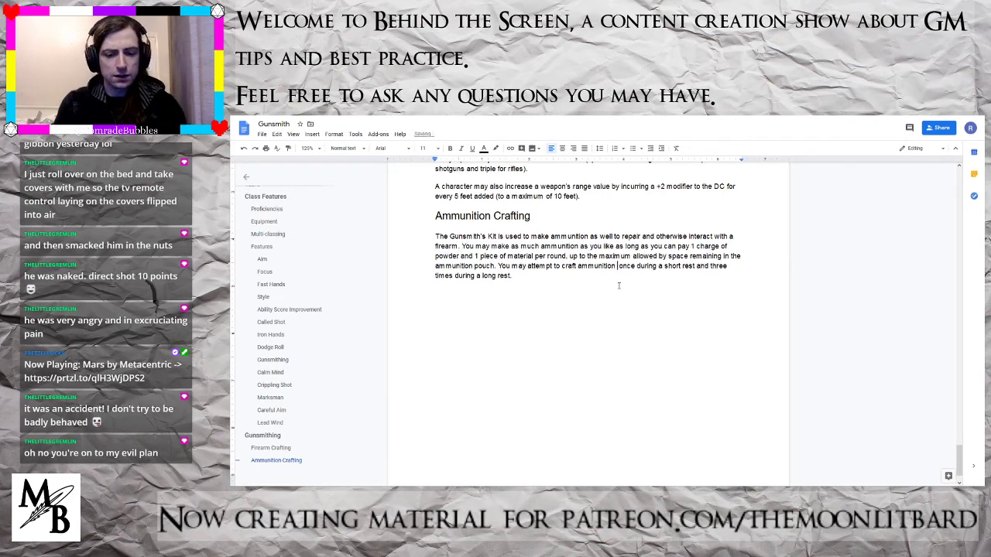
text(ing a )
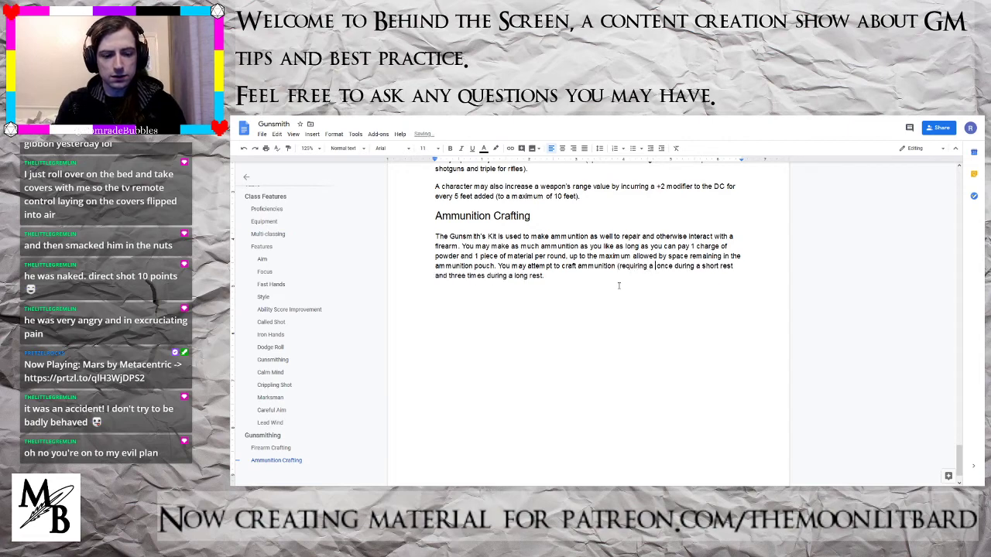
text(DC)
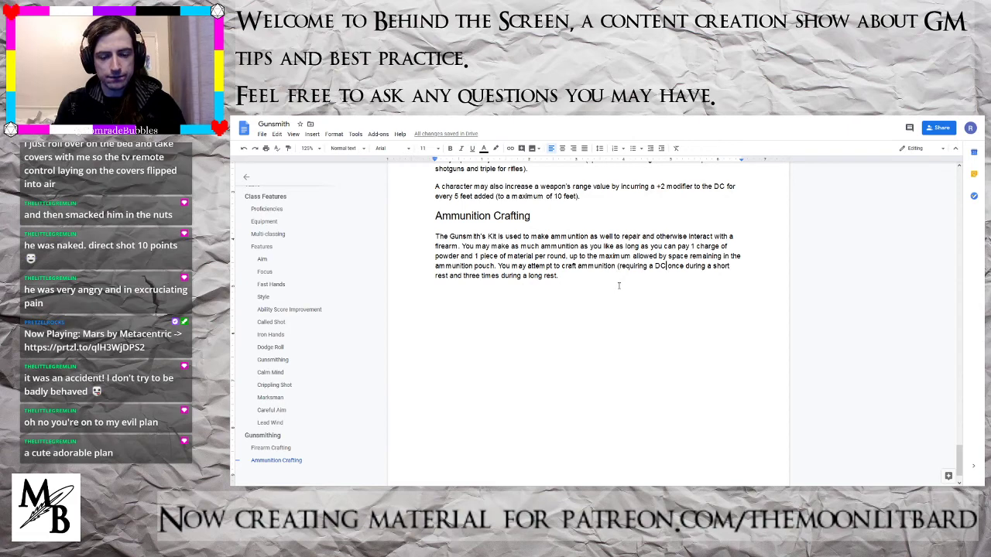
text(15 )
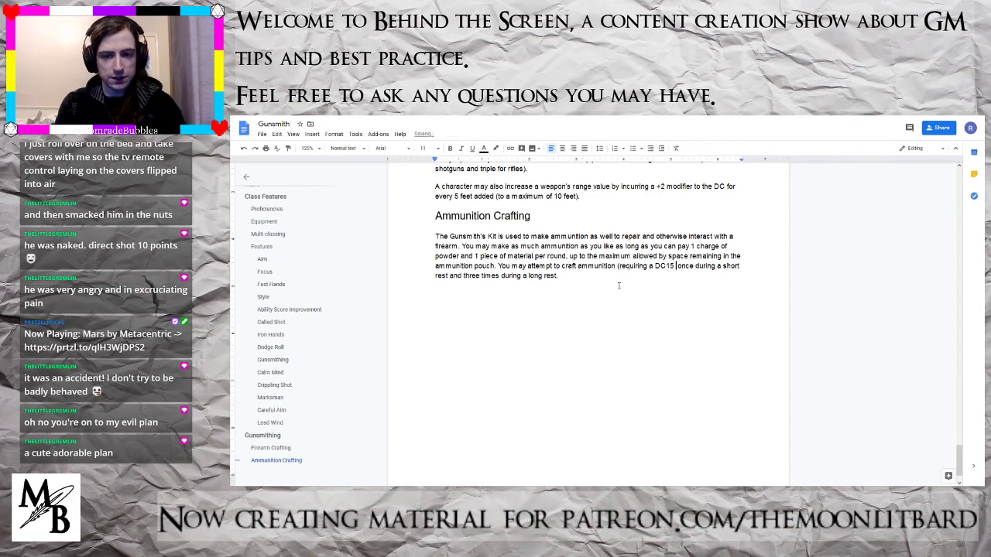
text(G)
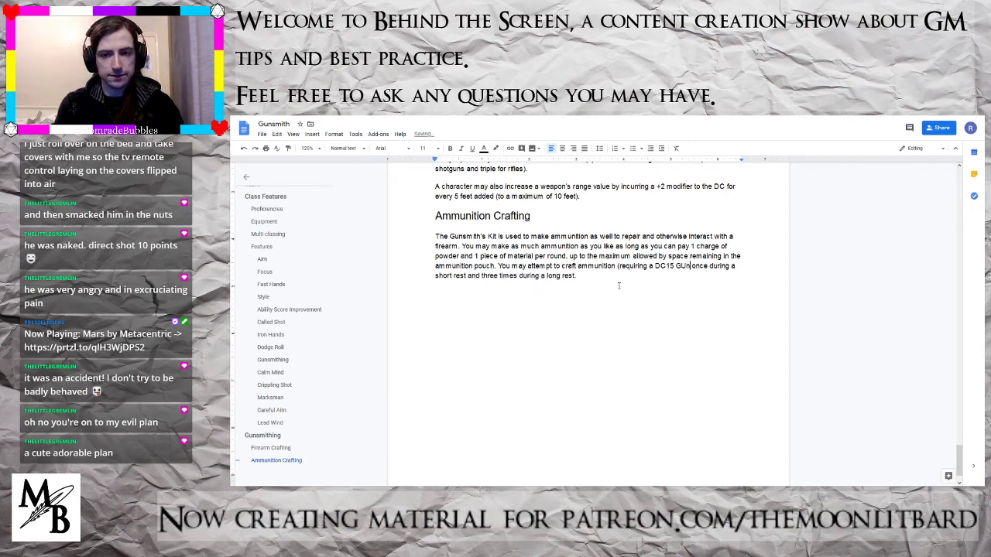
text(unsmith Kit)
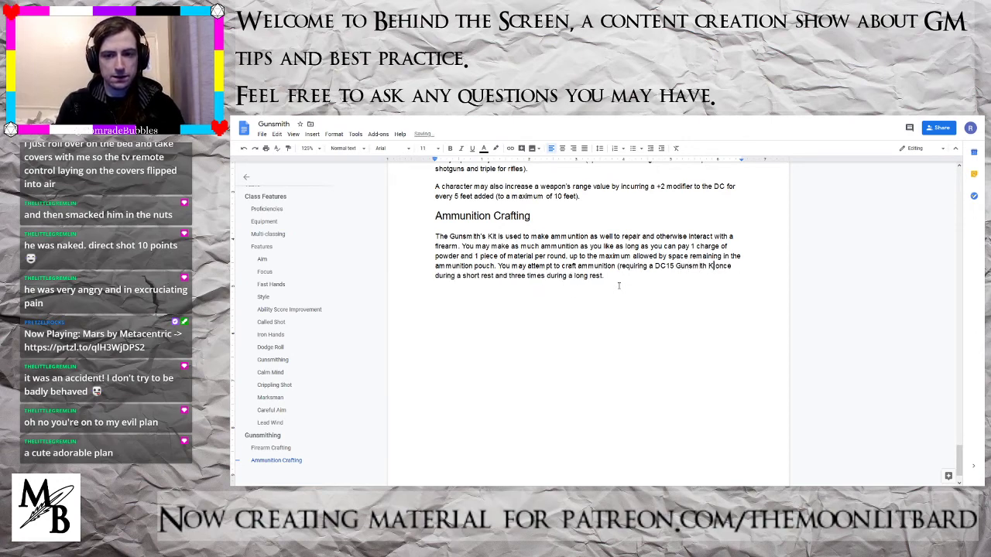
text( check)
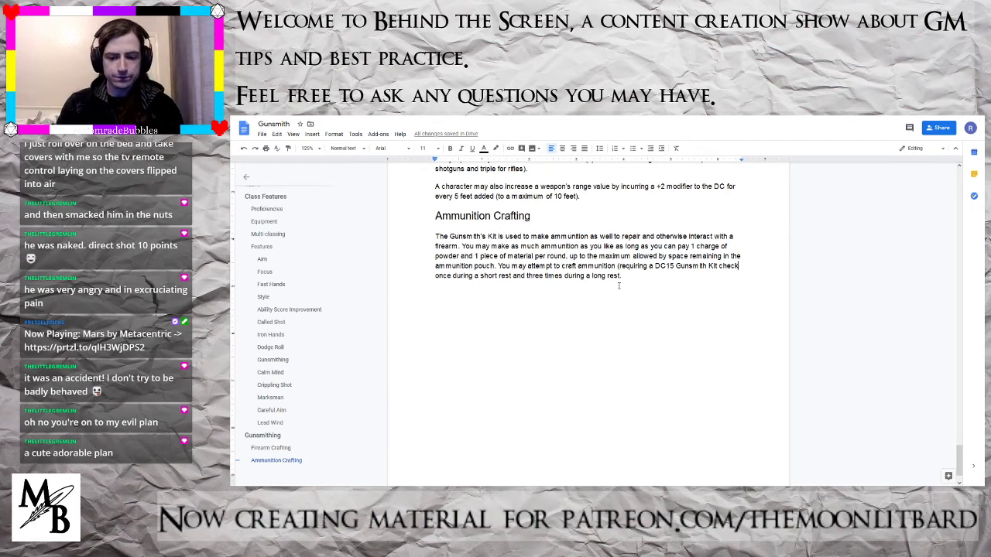
text())
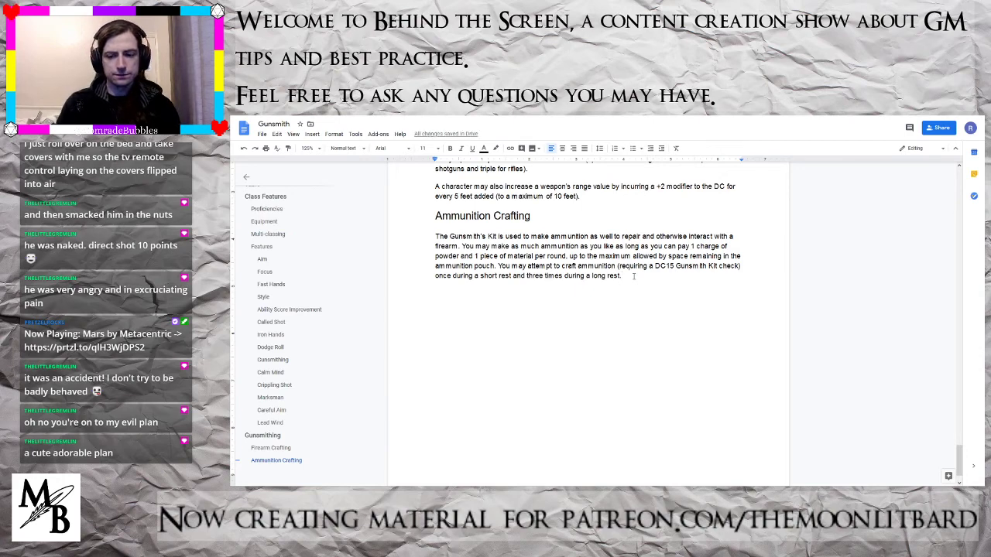
- Add a new paragraph reading "You determine the damage type of ammunition crafted in this way, either bludgeoning or piercing."
key(Return)
text(You dete)
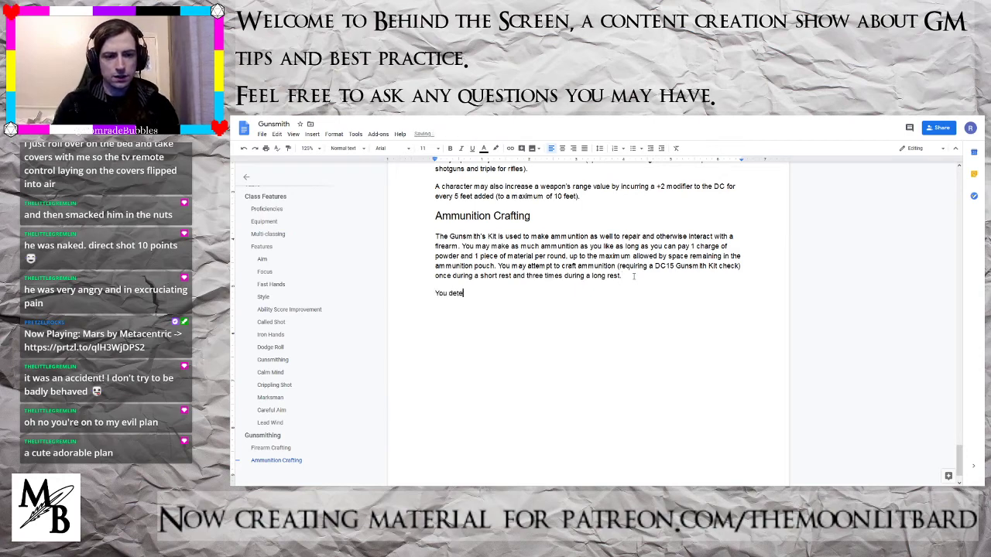
text(rmine teh)
key(BackSpace)
key(BackSpace)
key(BackSpace)
key(BackSpace)
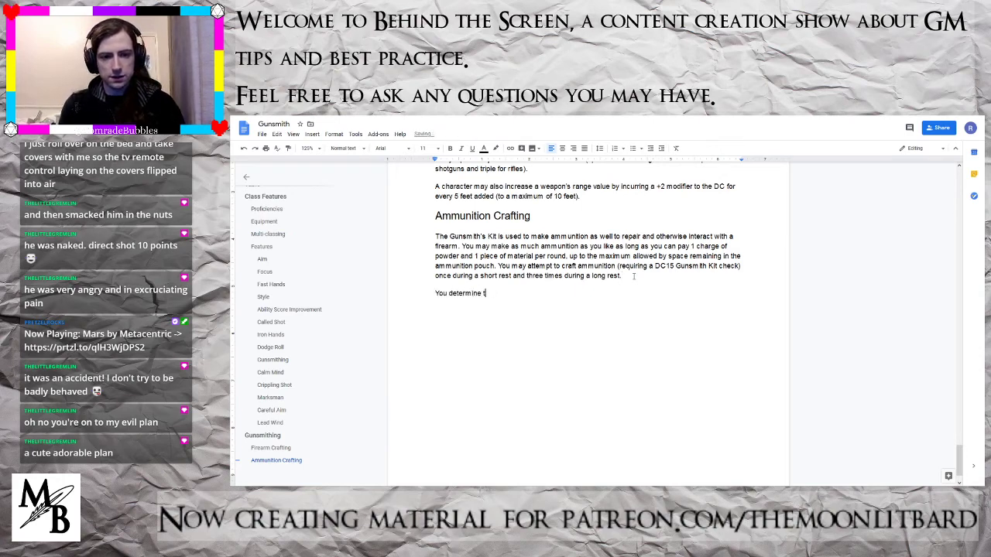
text(the damg)
text(ge t)
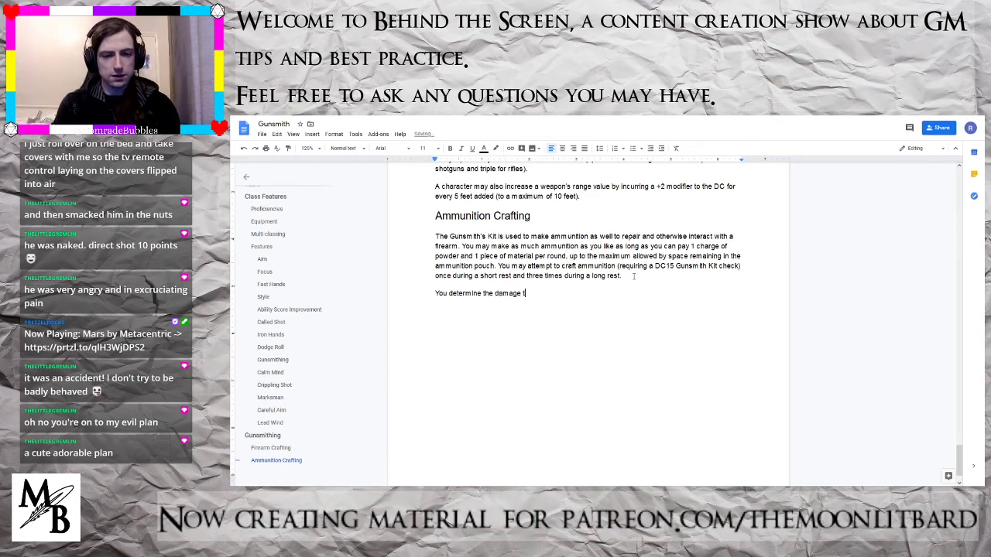
text(ype of ammuni)
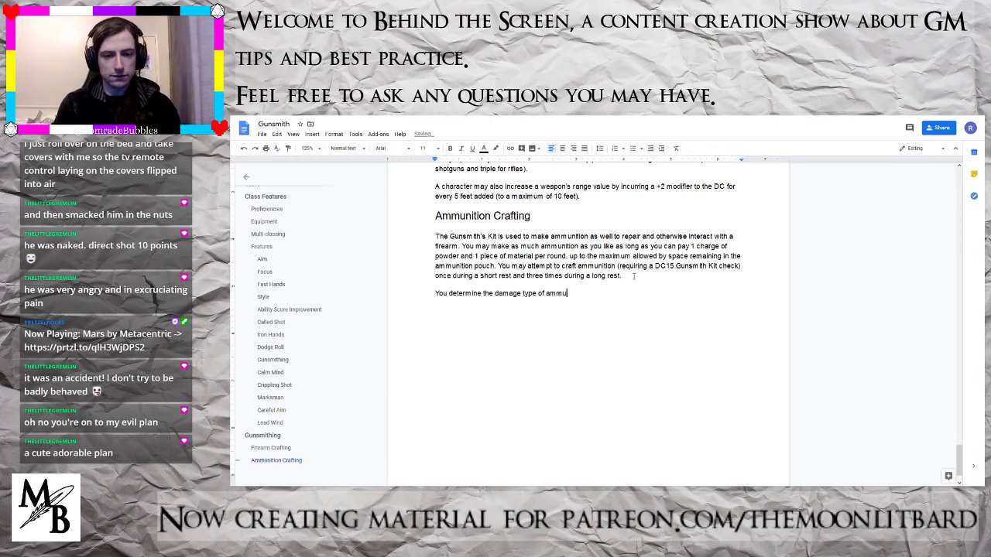
text(ion )
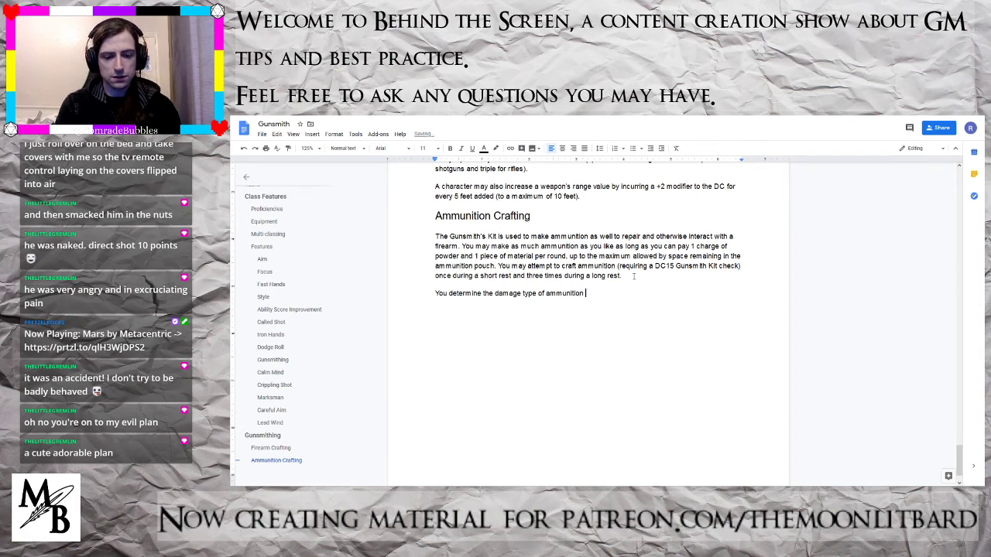
text(crafted in thi)
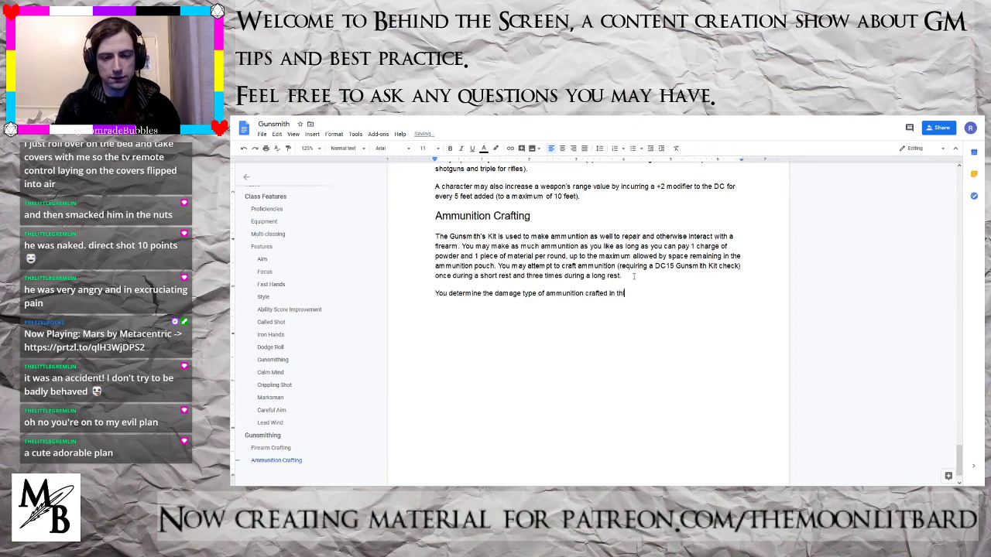
text(s way, eith)
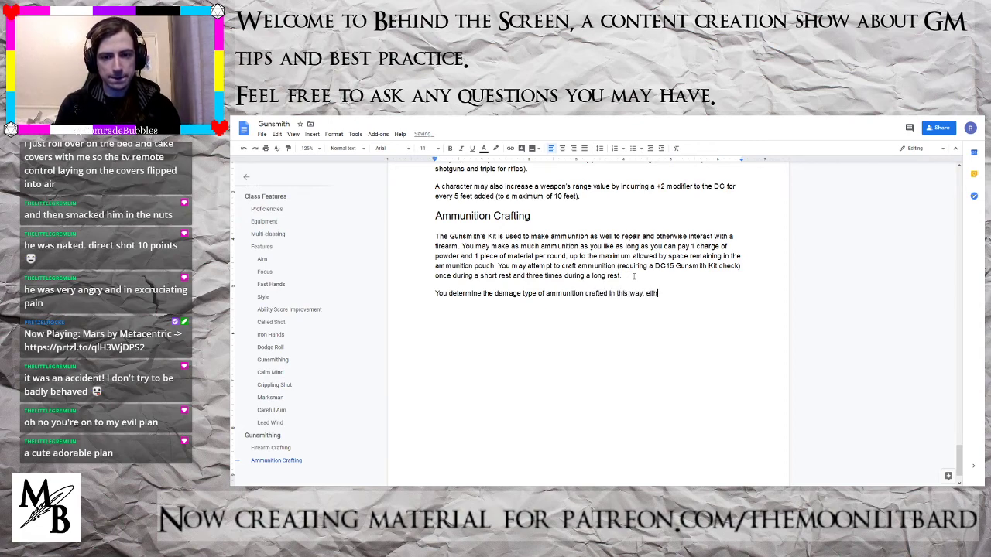
text(er bl)
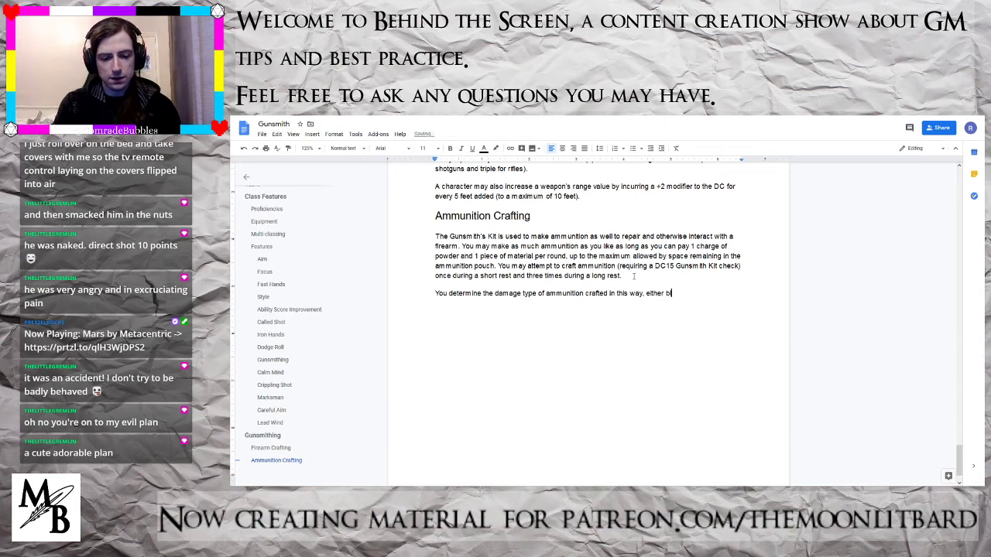
text(udgeoning or p)
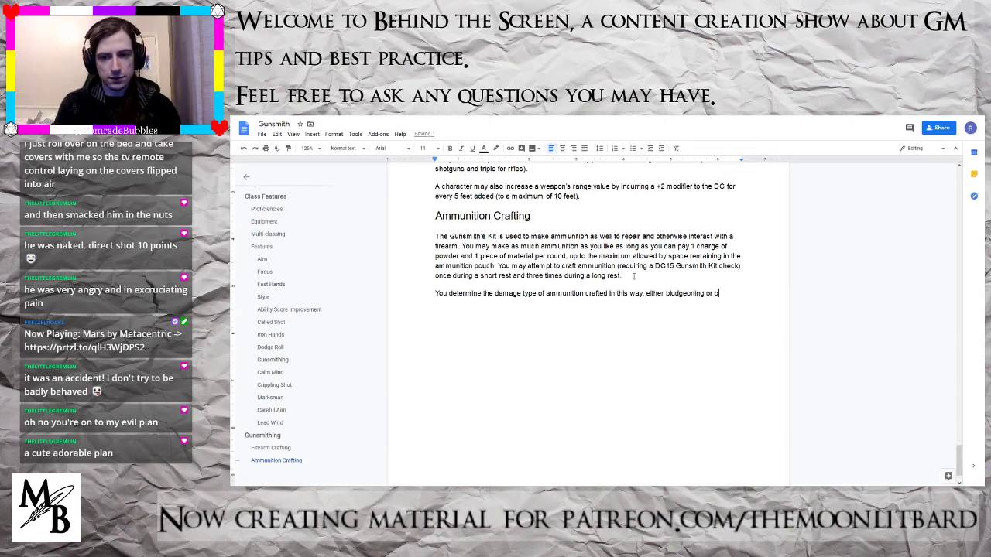
text(iercing.)
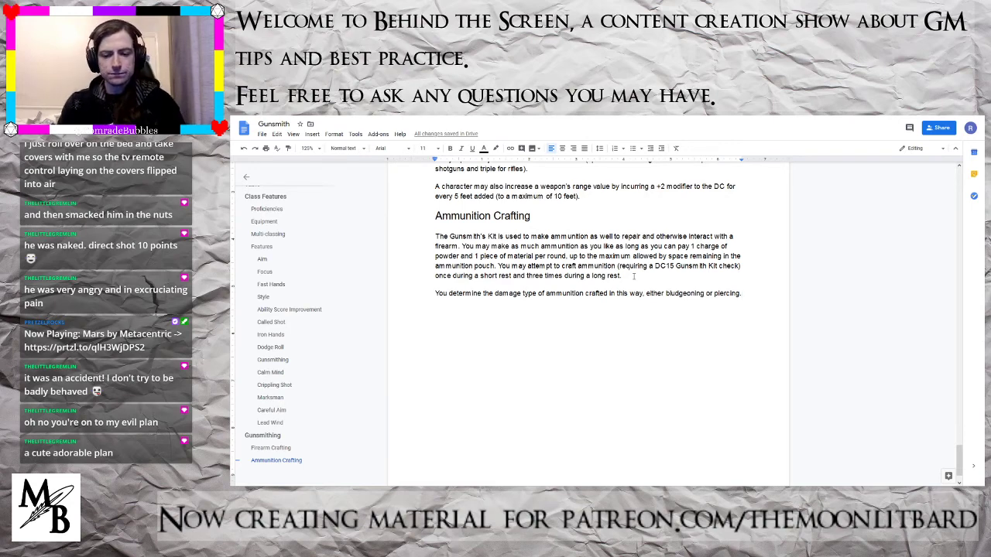
- Start a new paragraph below the damage type rule with "If you, or an ally, expends a spell slot of level 1 or higher"
key(Return)
text(If you, or)
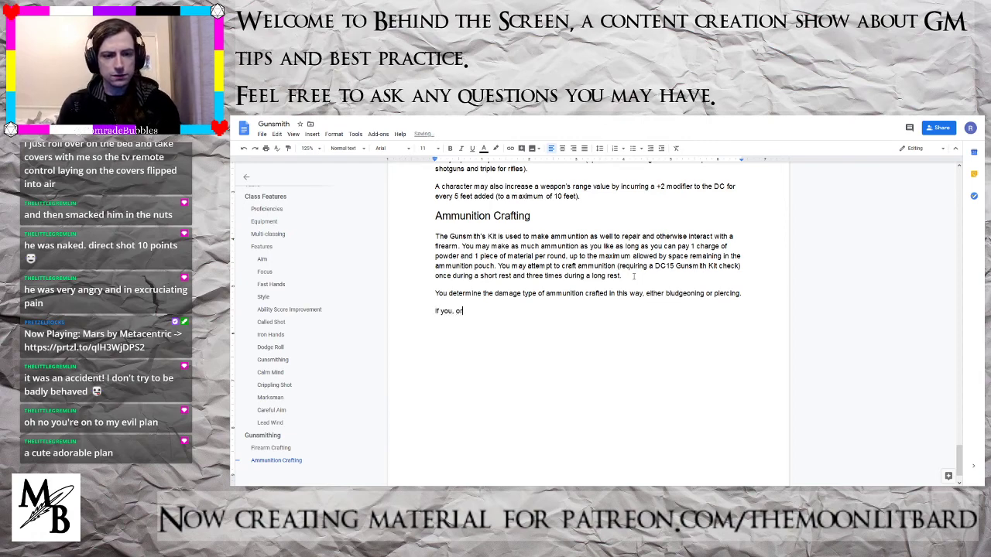
text( an ally, e)
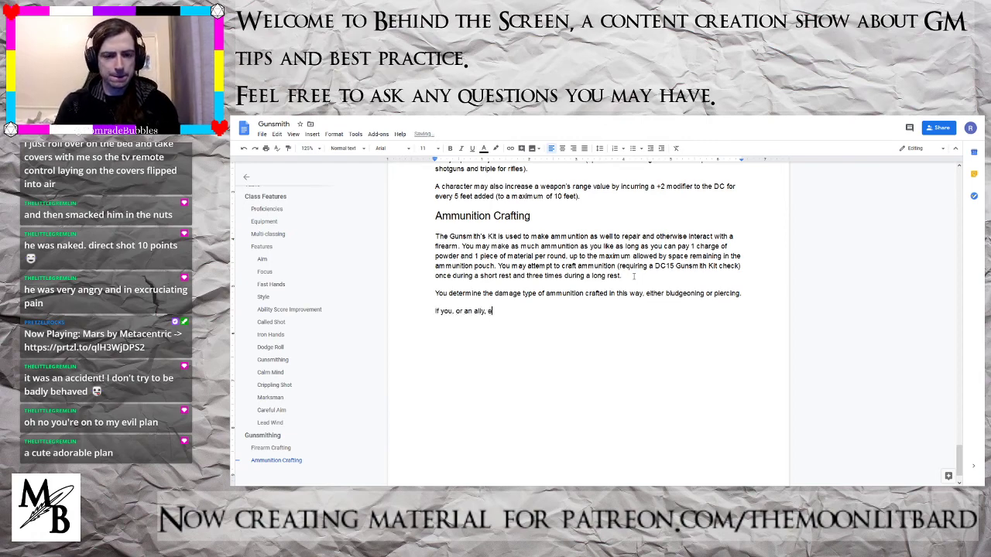
text(xpends a spell s)
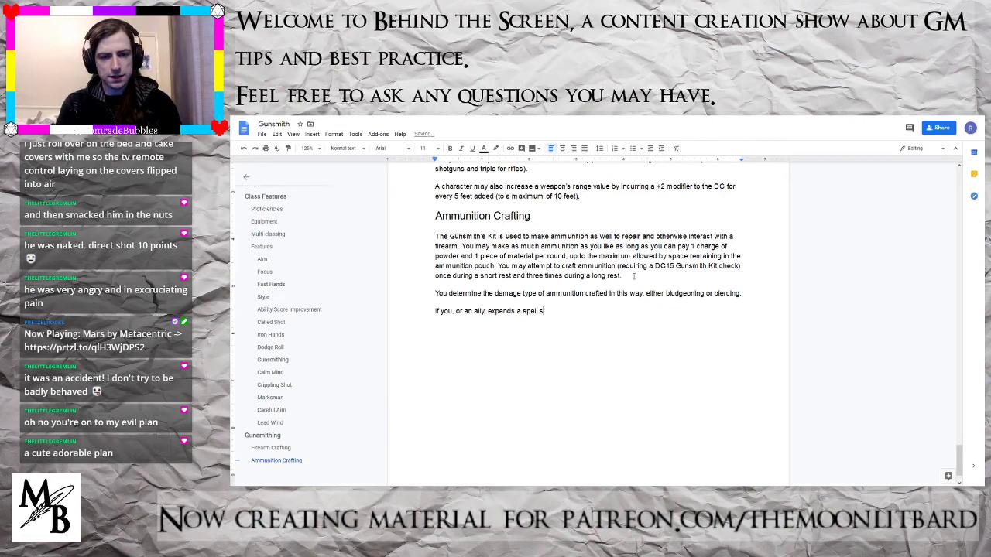
text(lot of leve)
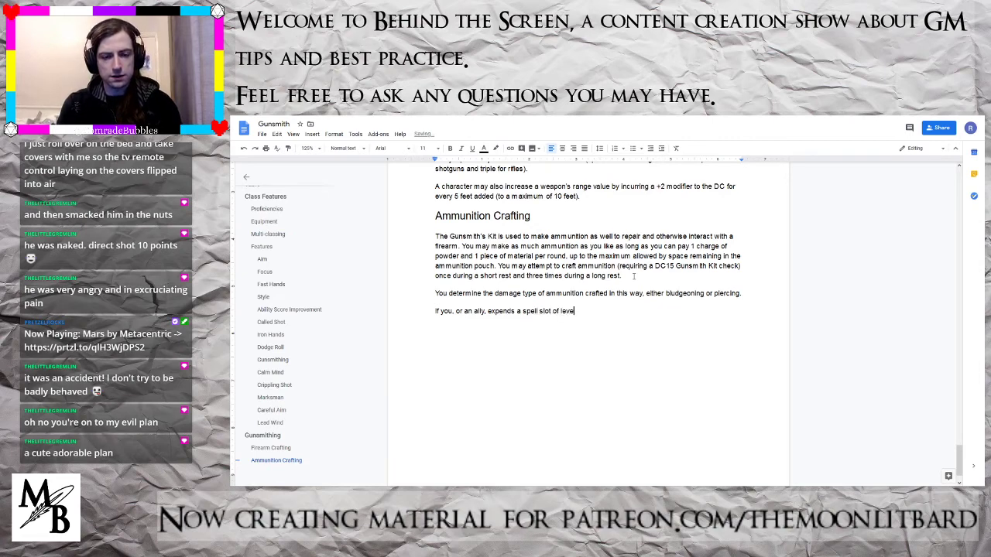
text(l 1 or h)
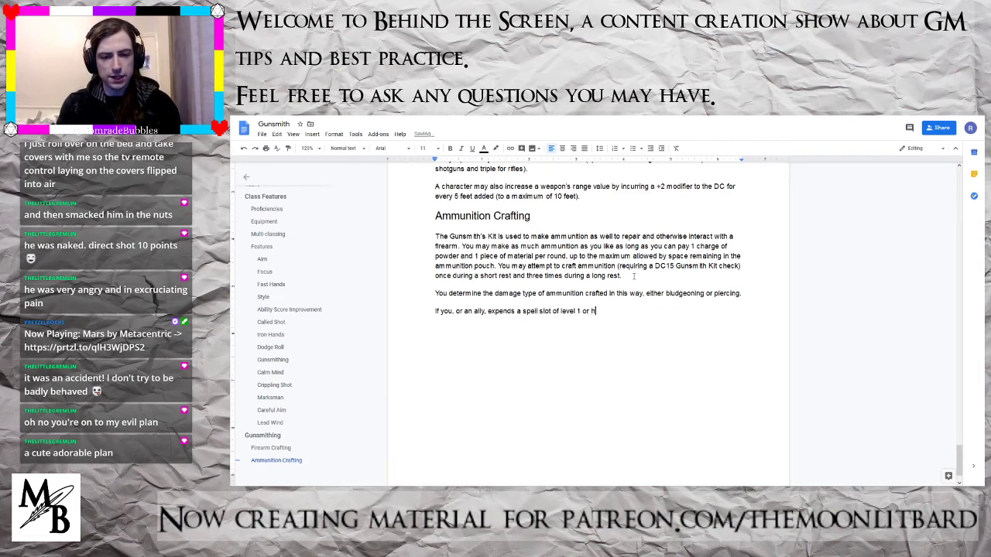
key(BackSpace)
key(BackSpace)
key(BackSpace)
key(BackSpace)
text(or)
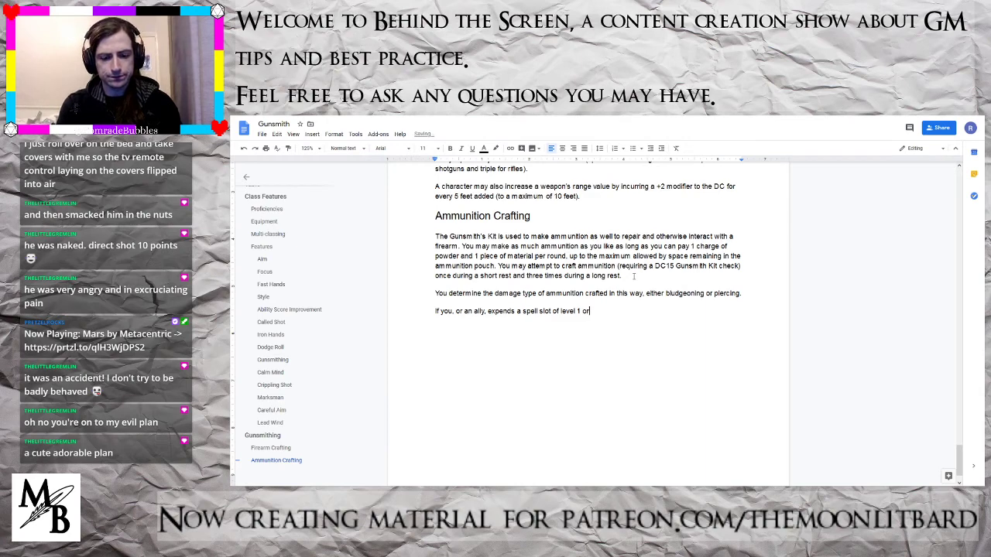
text( higher, you ma)
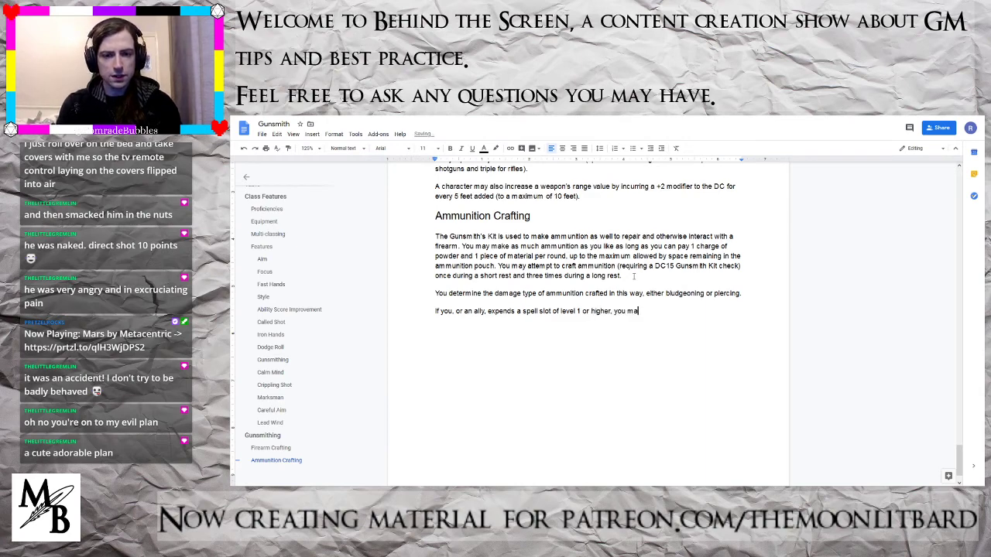
text(y attemp)
key(BackSpace)
key(BackSpace)
key(BackSpace)
key(BackSpace)
key(BackSpace)
key(BackSpace)
key(BackSpace)
key(BackSpace)
key(BackSpace)
key(BackSpace)
key(BackSpace)
key(BackSpace)
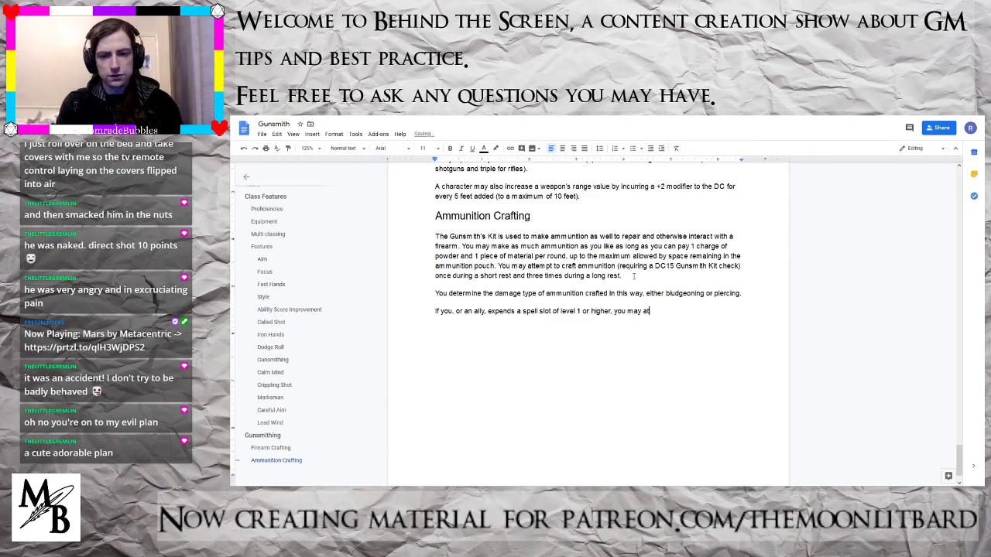
key(BackSpace)
key(BackSpace)
text(during thi)
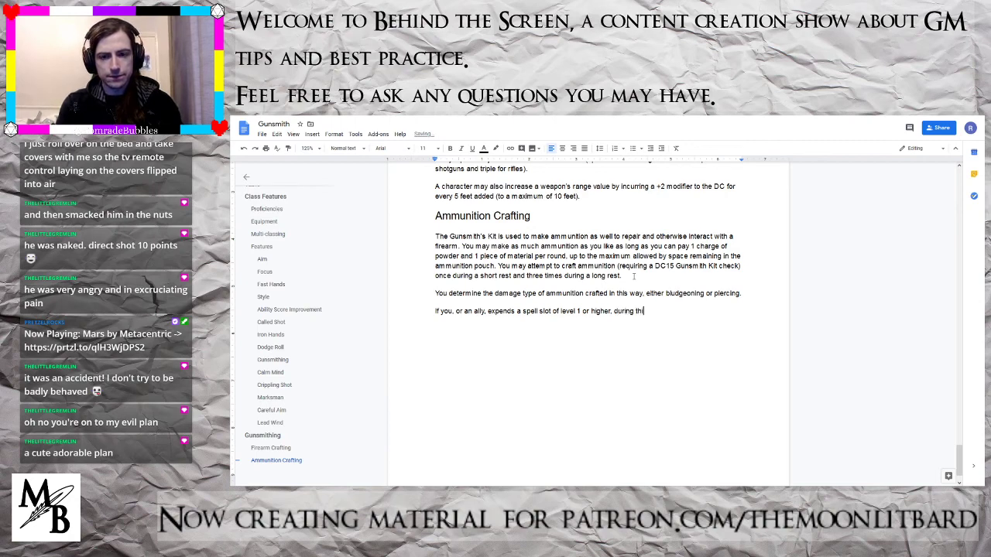
text(s process yo)
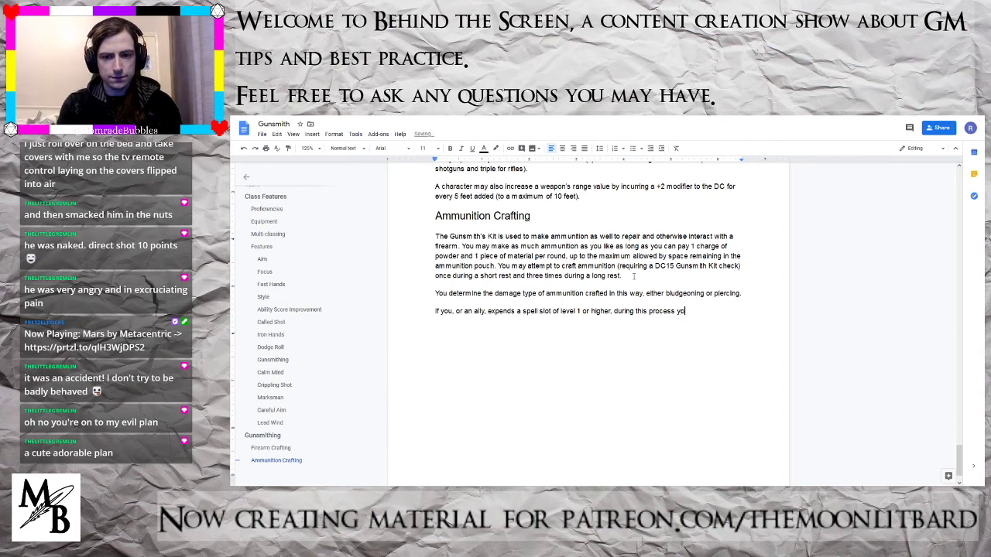
key(BackSpace)
key(BackSpace)
key(BackSpace)
key(BackSpace)
key(BackSpace)
key(BackSpace)
key(BackSpace)
key(BackSpace)
key(BackSpace)
key(BackSpace)
key(BackSpace)
key(BackSpace)
key(BackSpace)
key(BackSpace)
key(BackSpace)
key(BackSpace)
key(BackSpace)
key(BackSpace)
key(BackSpace)
key(BackSpace)
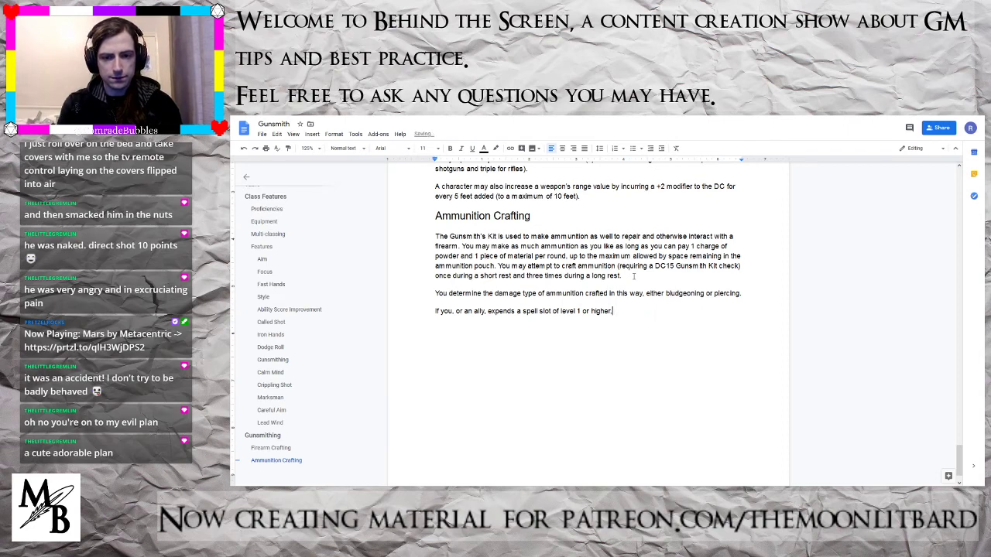
- Complete the spell slot sentence after "level 1 or higher" with "during this process, you may attempt to make magical ammunition."
text(during the)
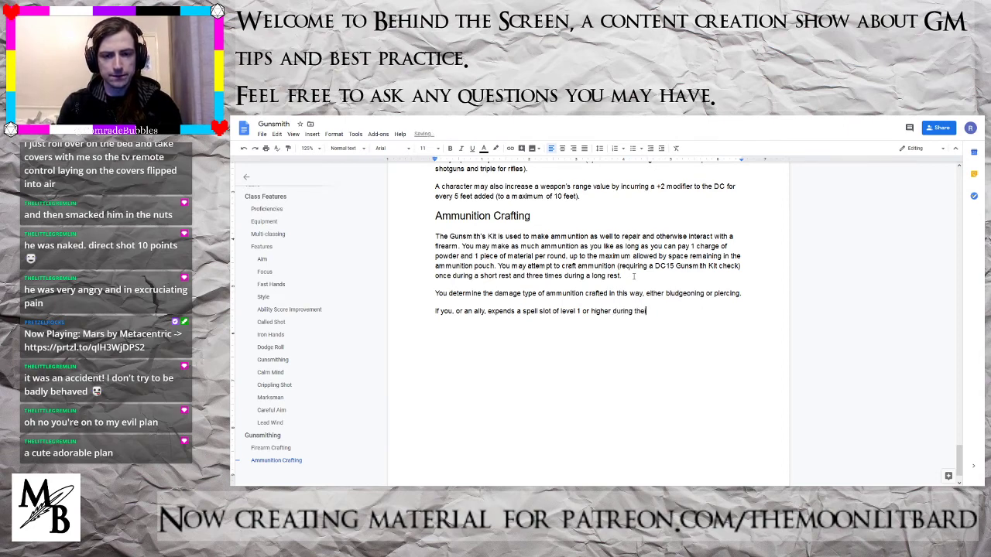
key(BackSpace)
text(is process.)
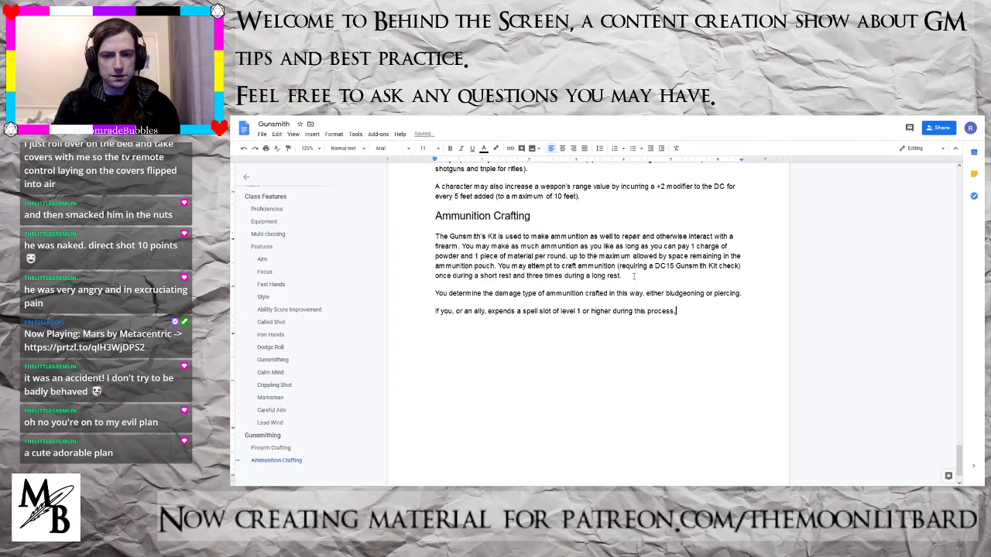
key(BackSpace)
text(, yo)
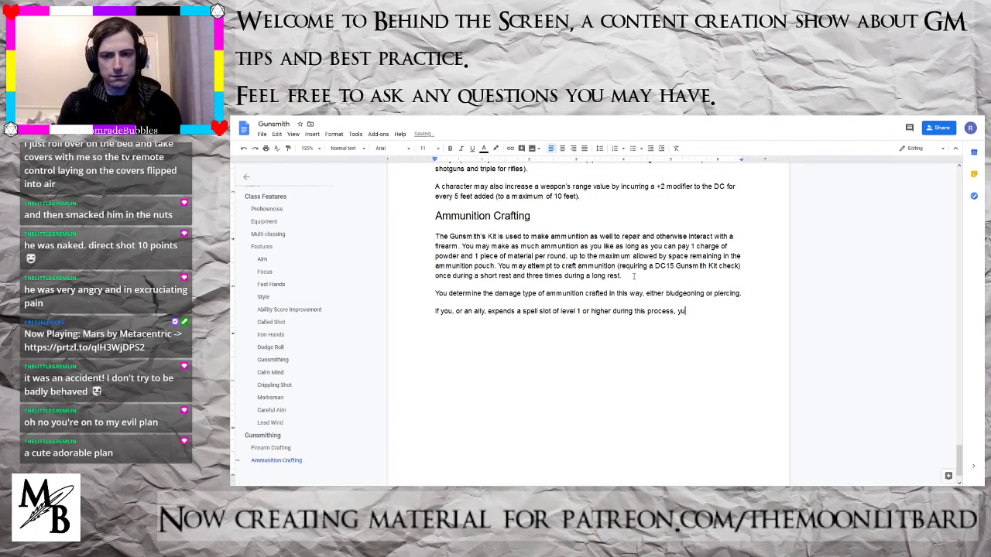
text(u may at)
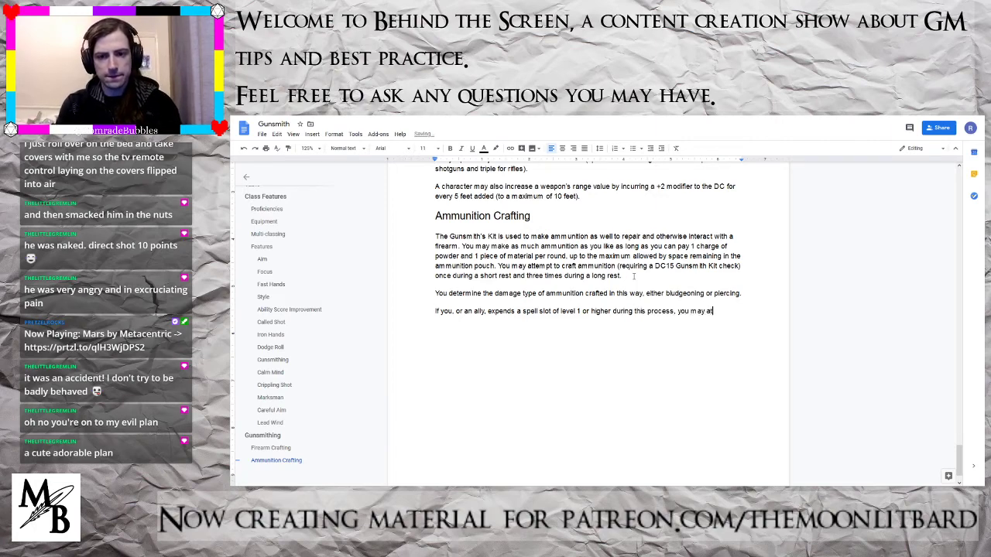
text(tempt to amke)
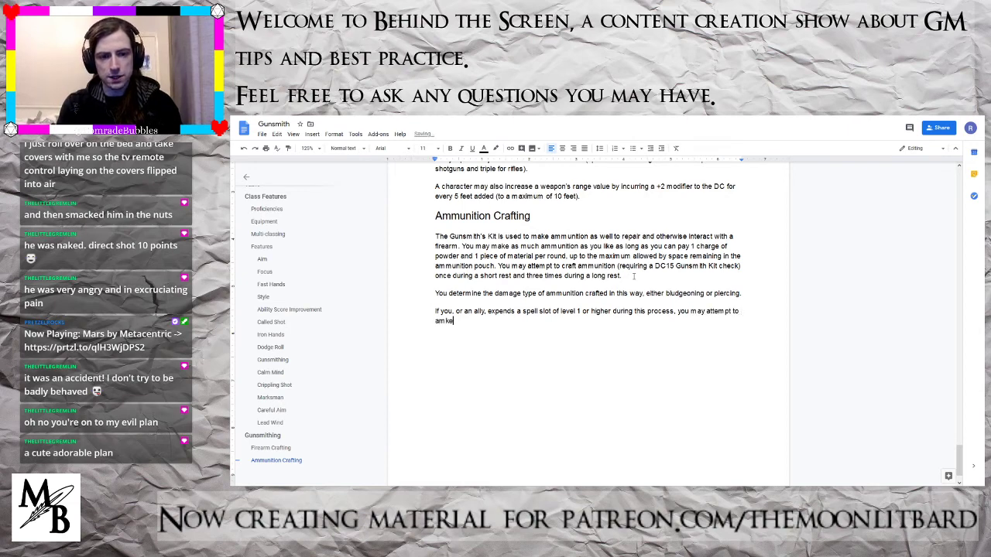
text(ake magi)
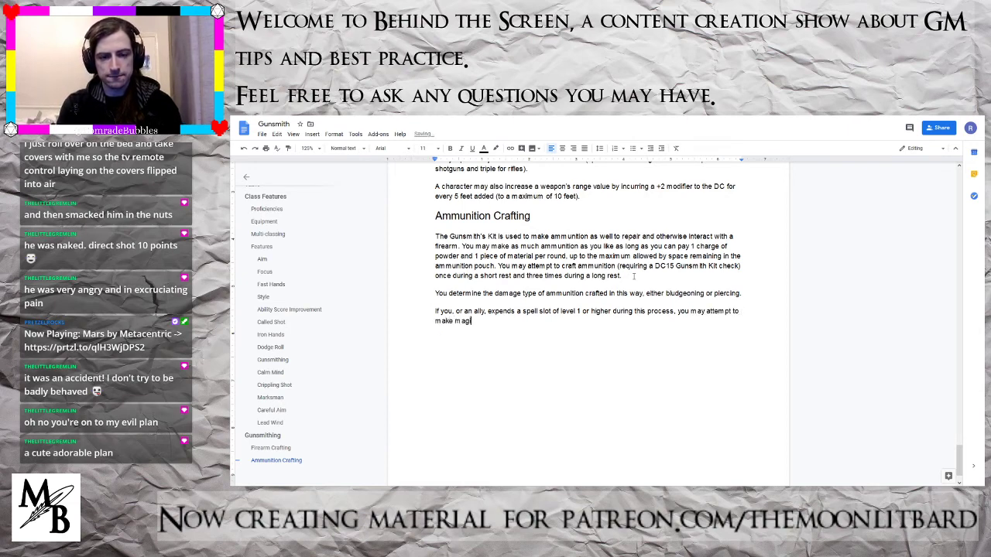
text(cal ammunit)
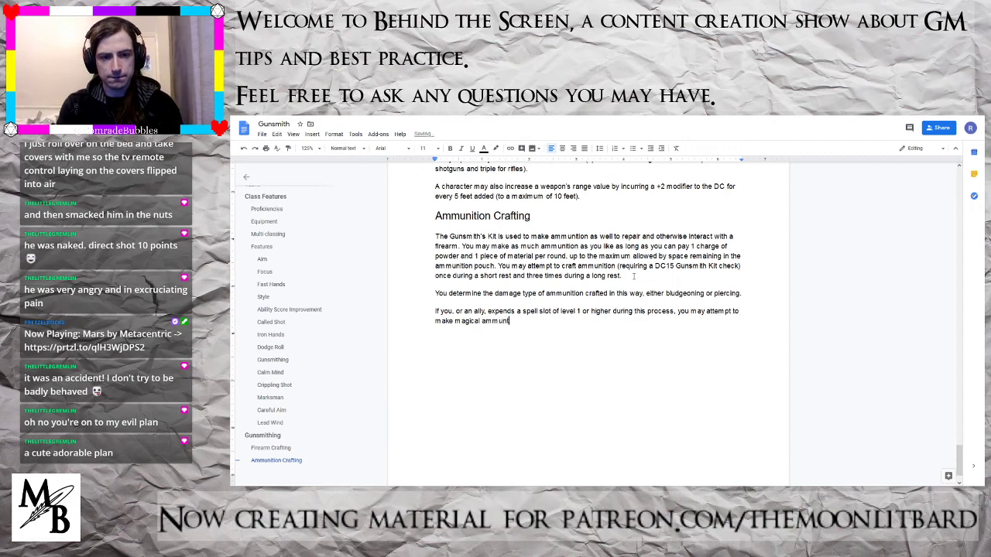
text(ion.)
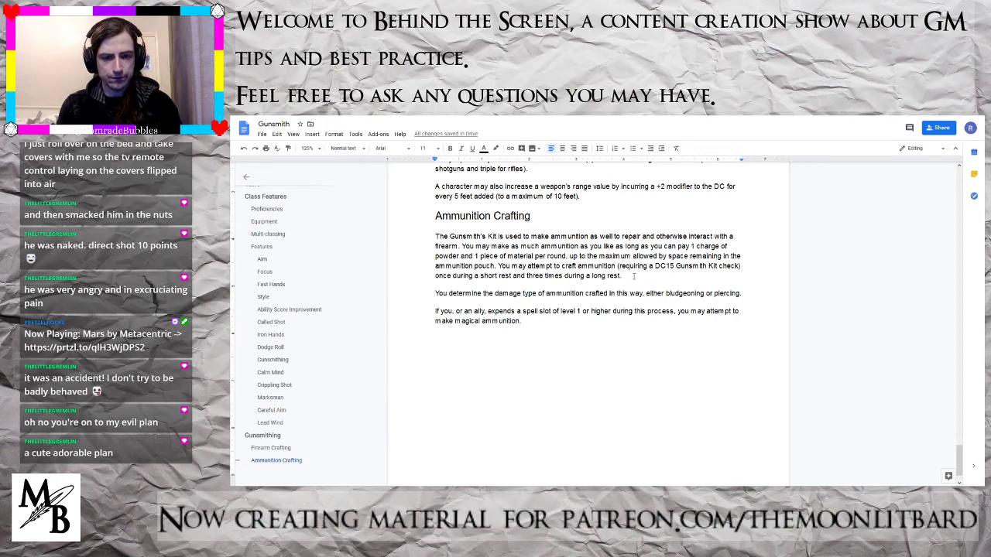
- Add a new paragraph reading "Magical ammunition allows you to gain access to the following damage types"
key(Return)
text(Magical am)
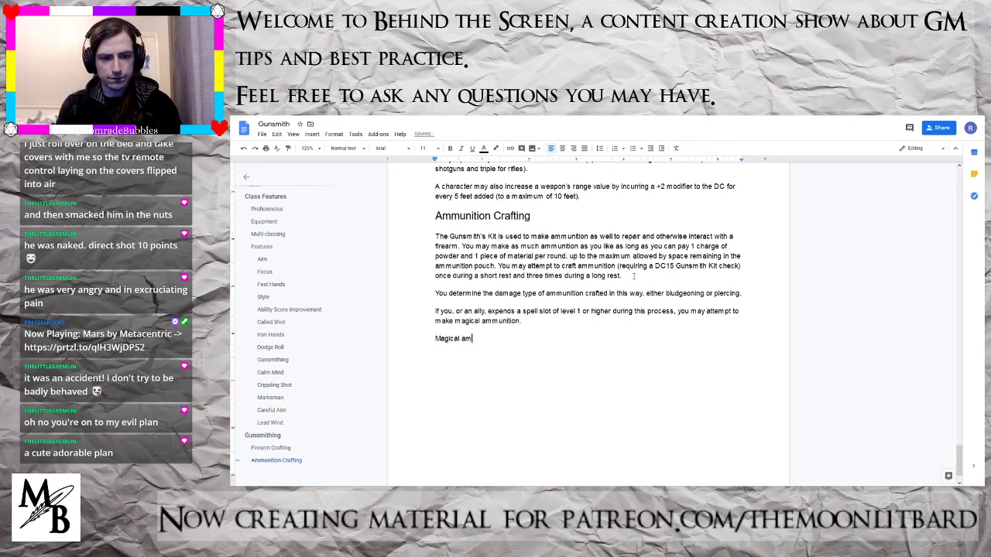
text(munition al)
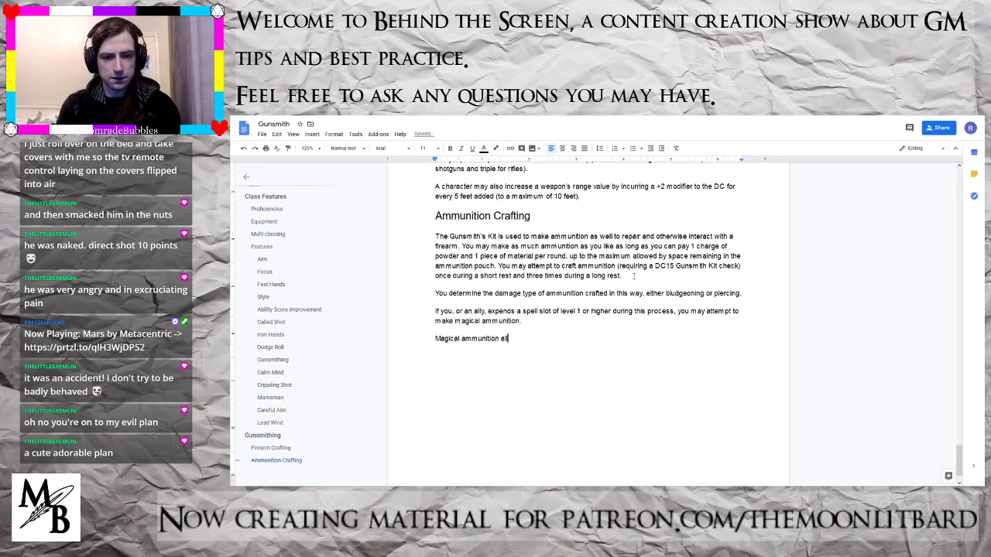
text(lows you to )
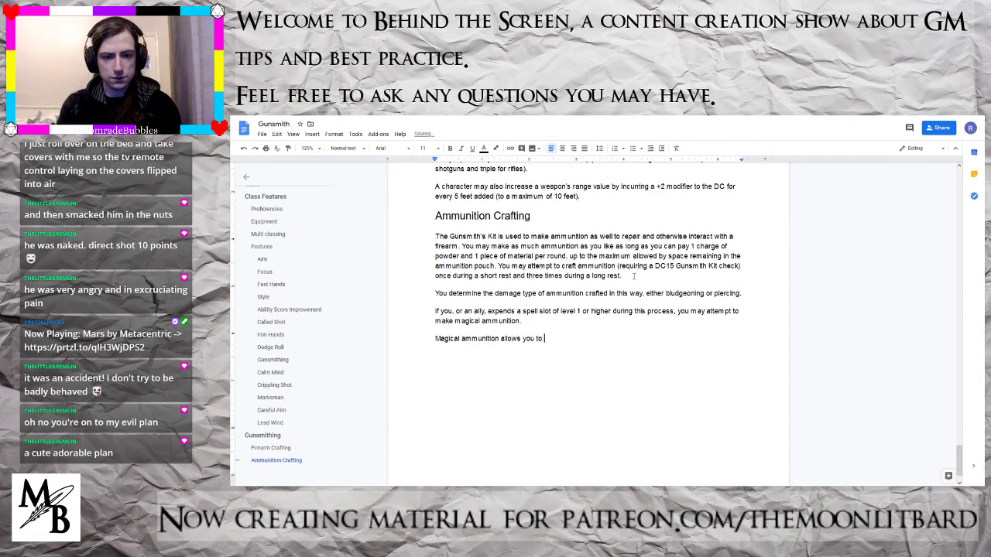
text(gain access)
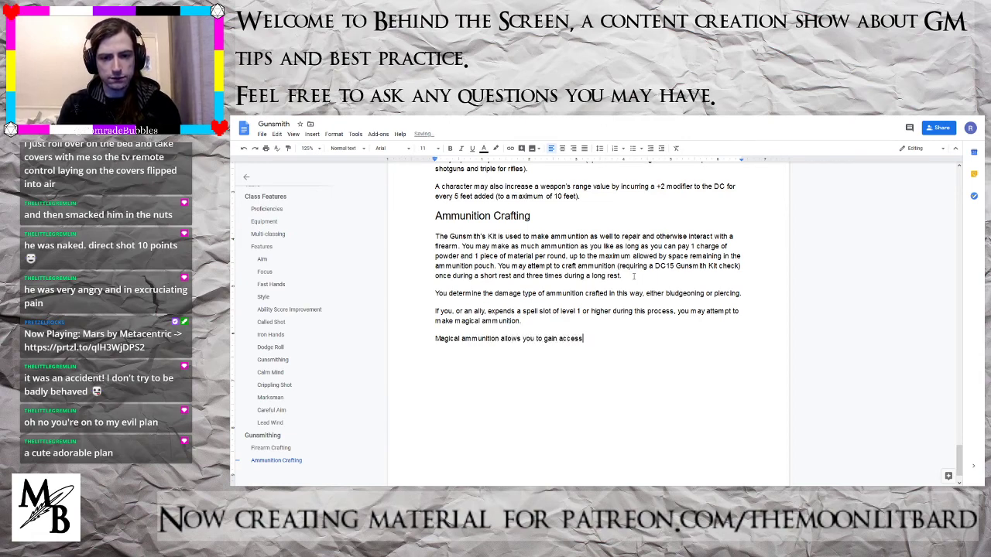
text( to teh followin)
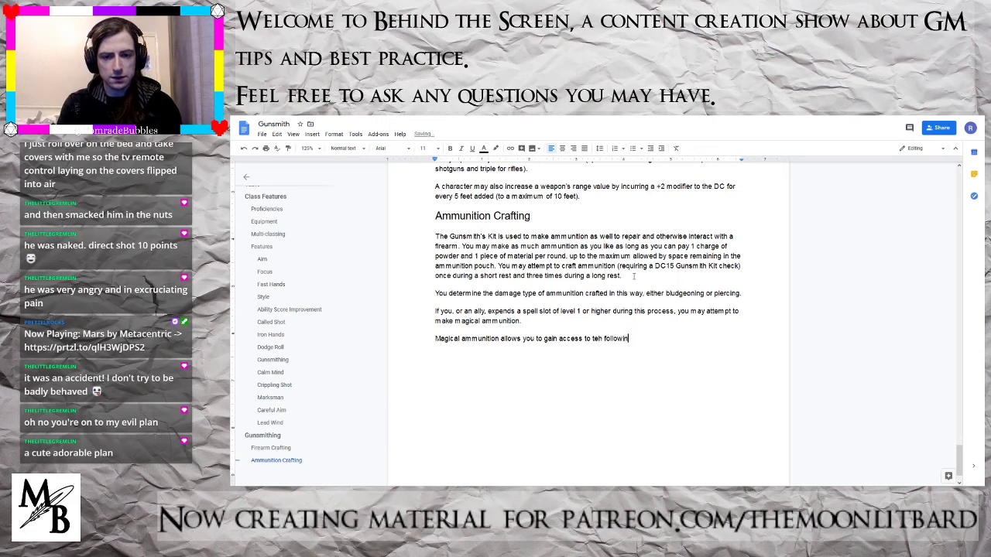
text(g damage t)
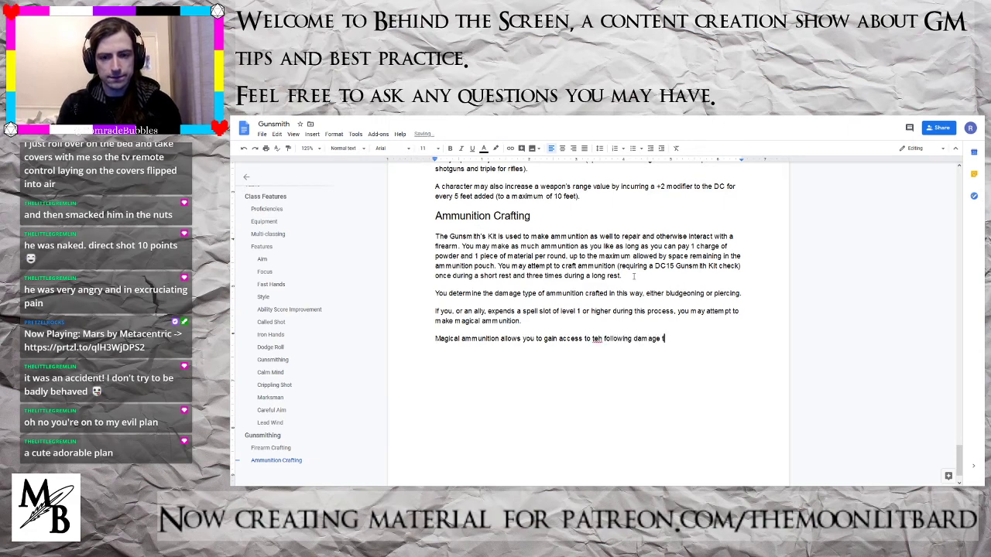
text(ypes)
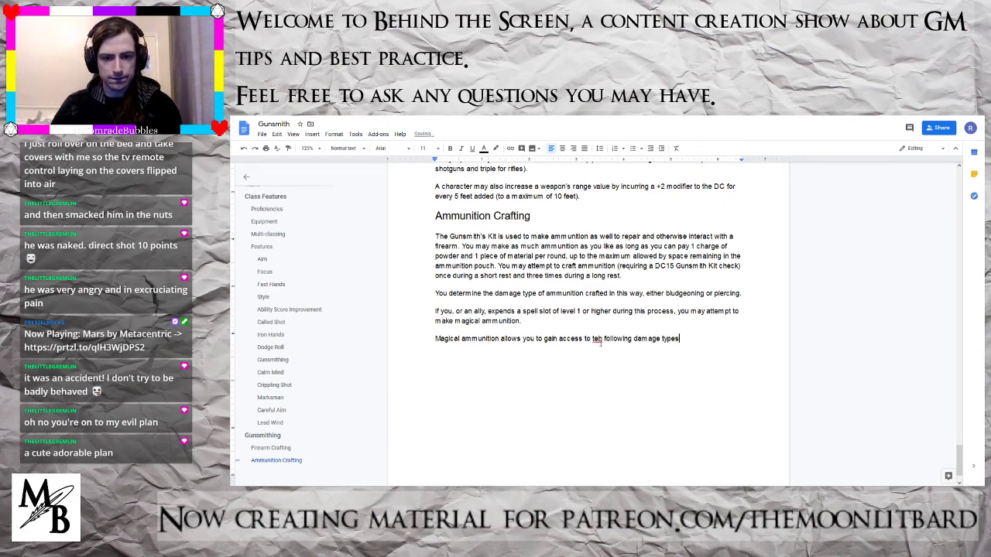
double_click(597, 338)
text(the)
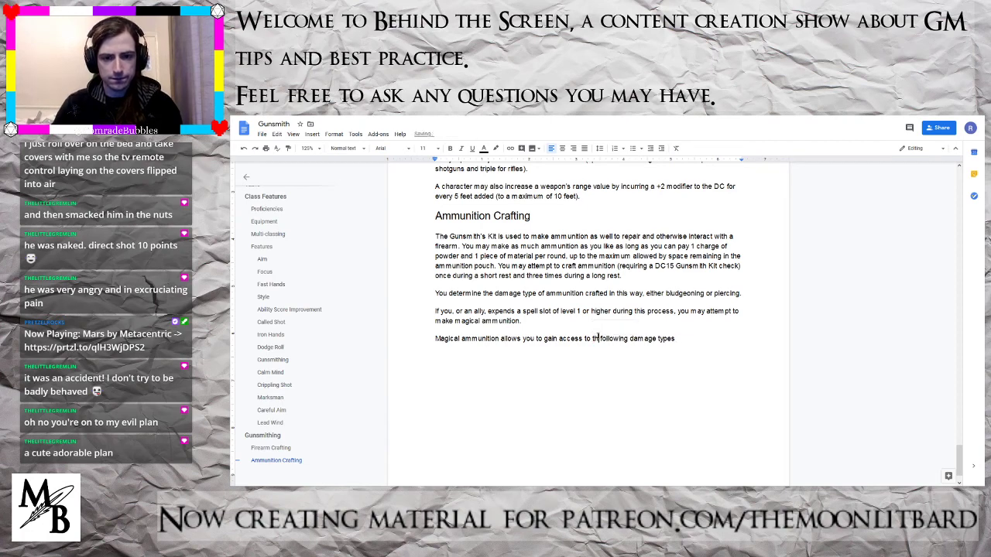
- Finish the magical ammunition sentence with the list ": fire, cold, lightning."
click(685, 339)
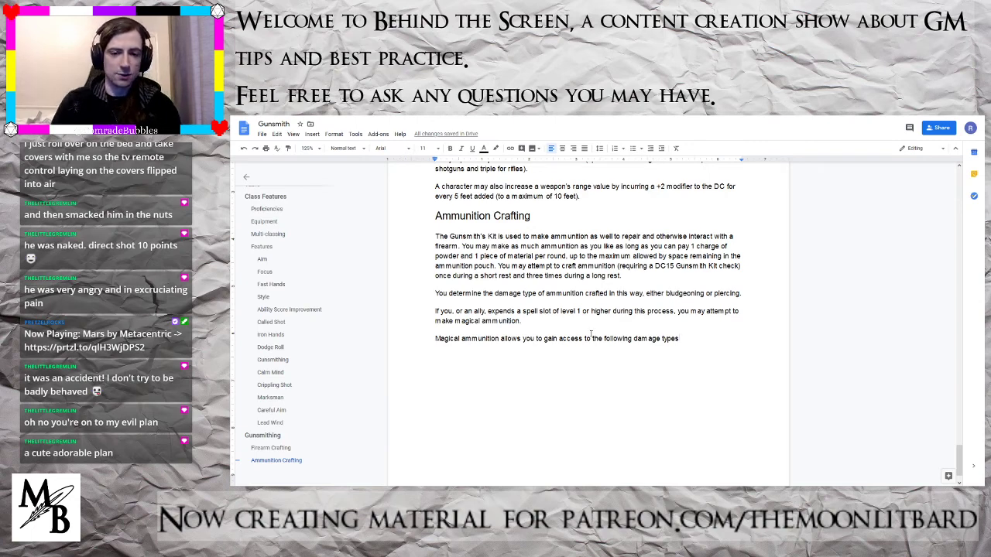
text(: fi)
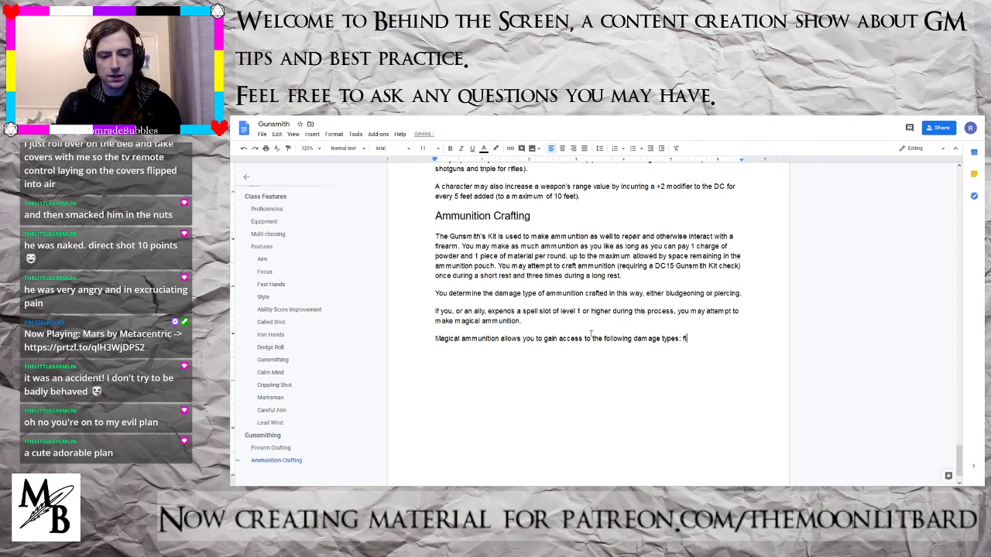
text(re, cold, l)
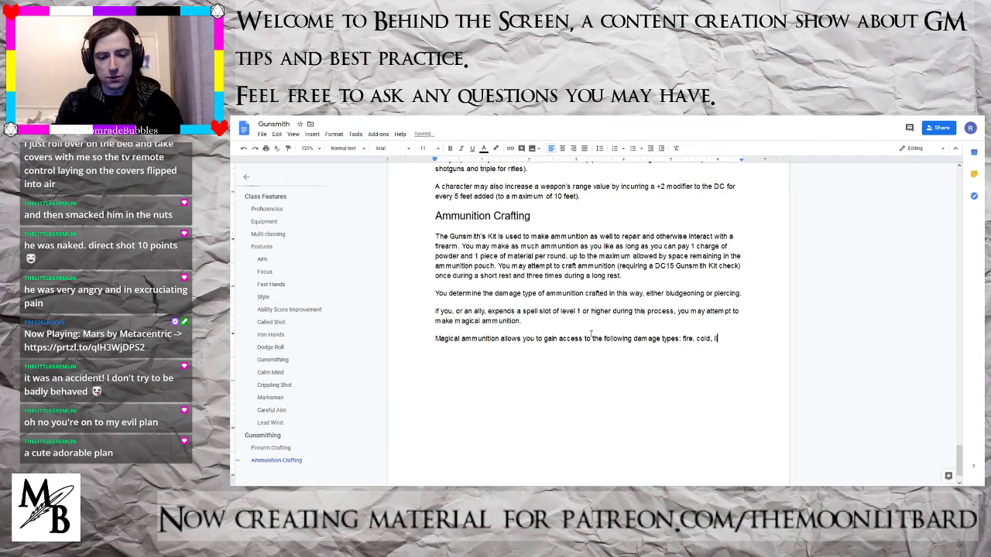
text(ightning)
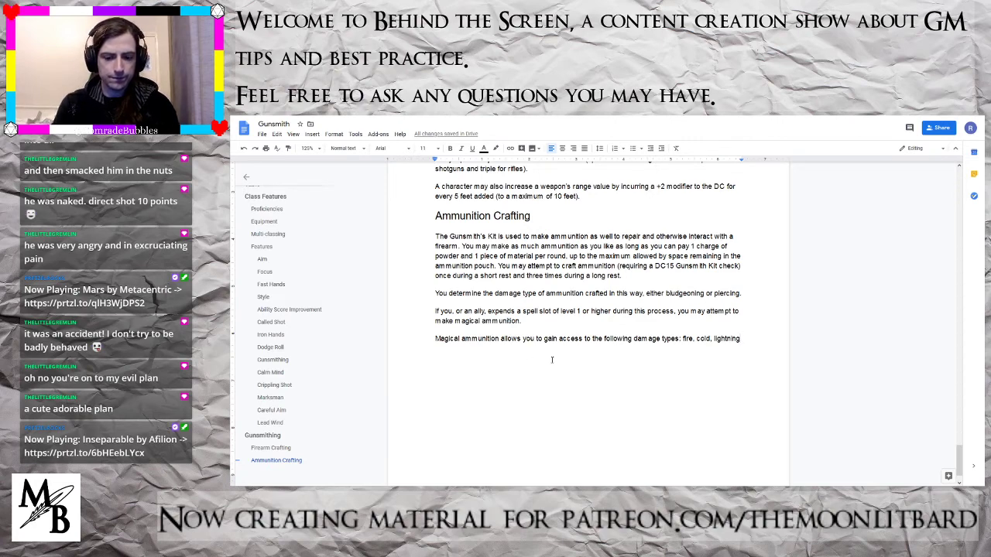
text(,)
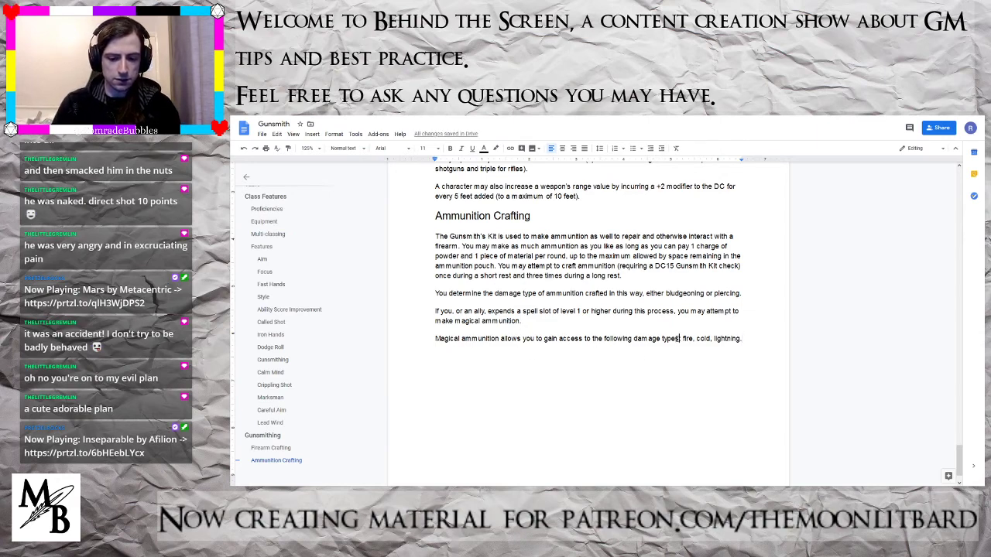
- Insert "in addition to the default damage types" after "the following damage types" in the magical ammunition sentence
text(in addition)
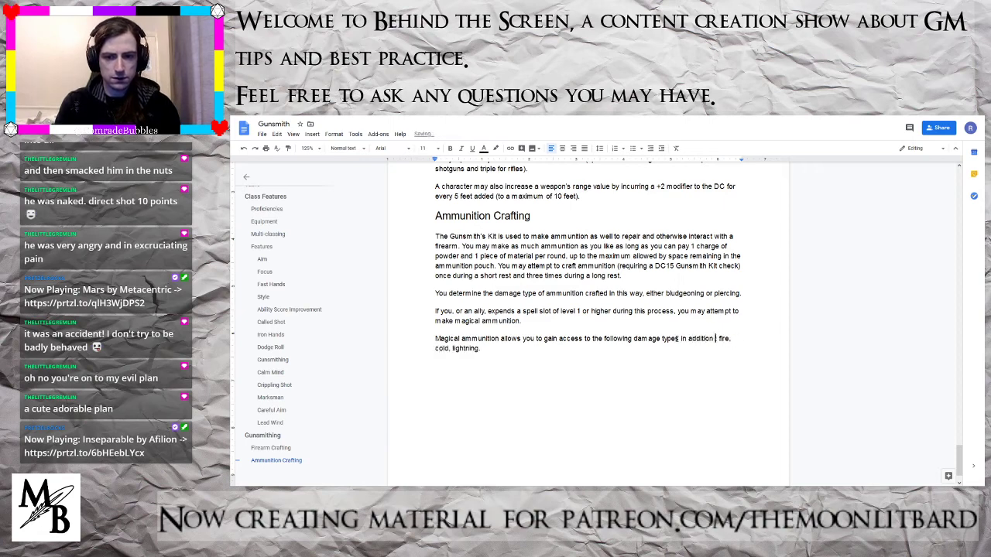
text( to the orig)
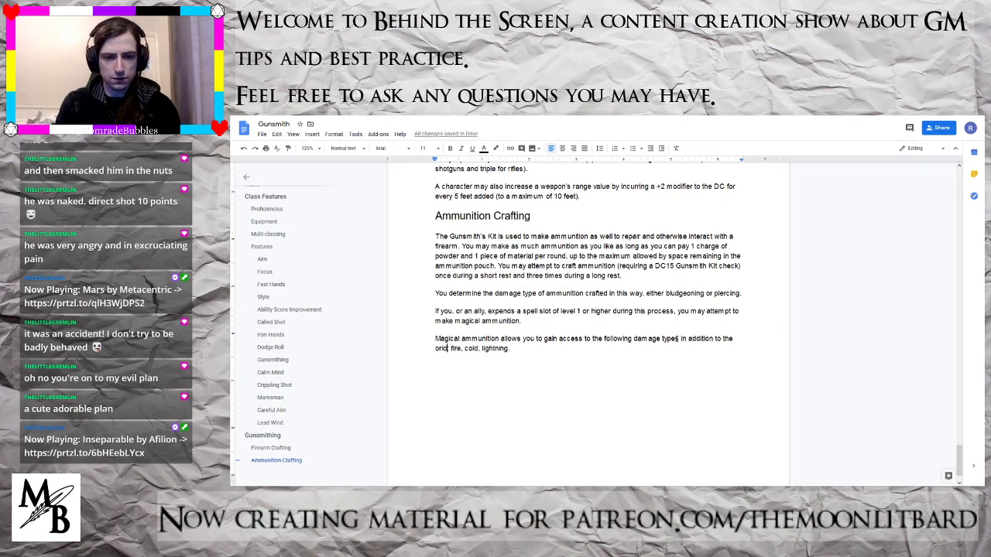
key(BackSpace)
key(BackSpace)
key(BackSpace)
key(BackSpace)
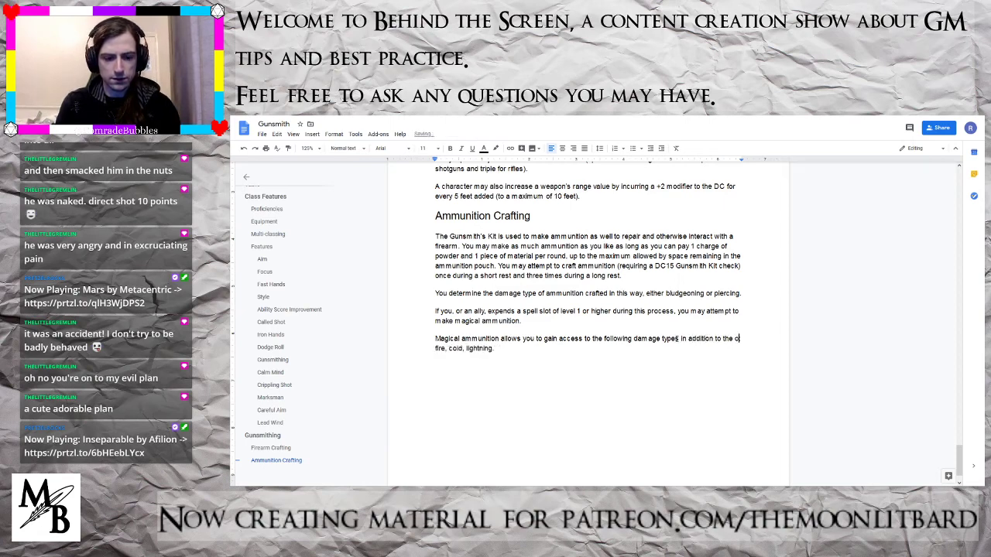
text(deua)
key(BackSpace)
key(BackSpace)
text(fault damag)
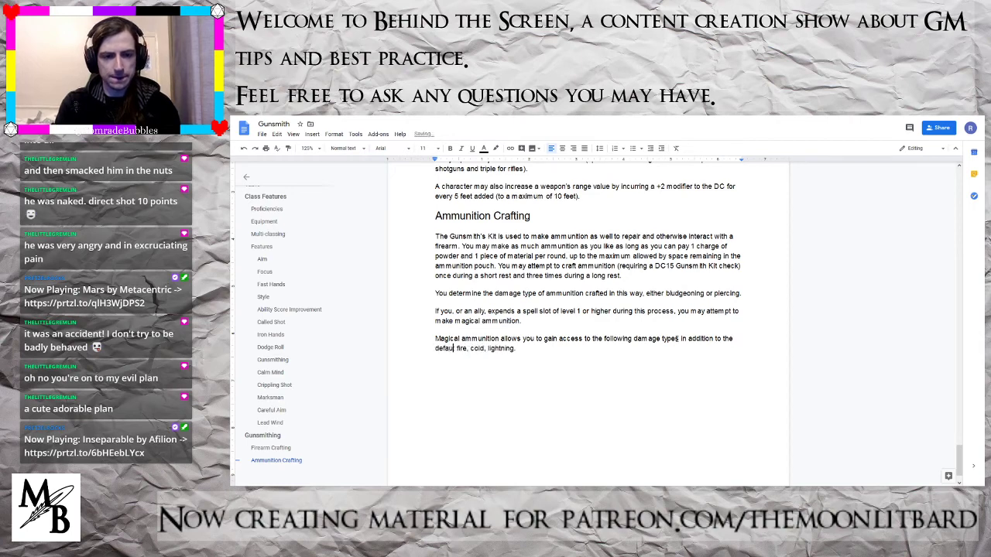
text(e types (which co)
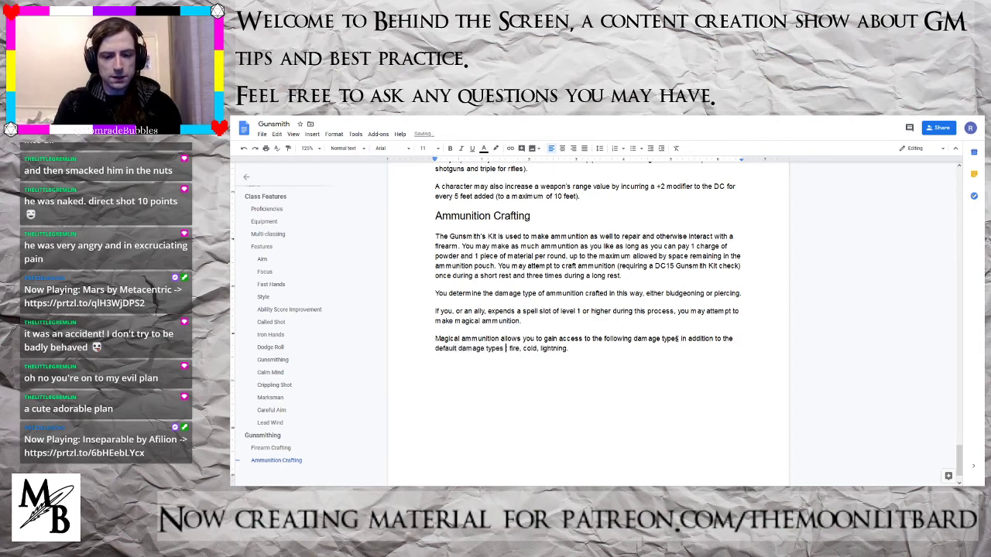
- Continue the parenthetical after "default damage types" as "(which count as magical for the purposes of overcoming"
text(unt as mag)
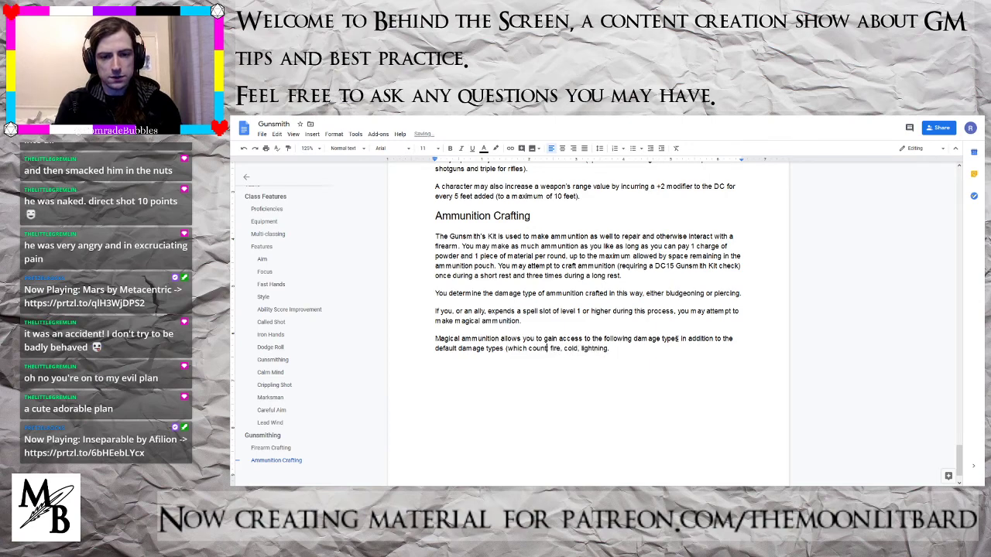
text(ical for the p)
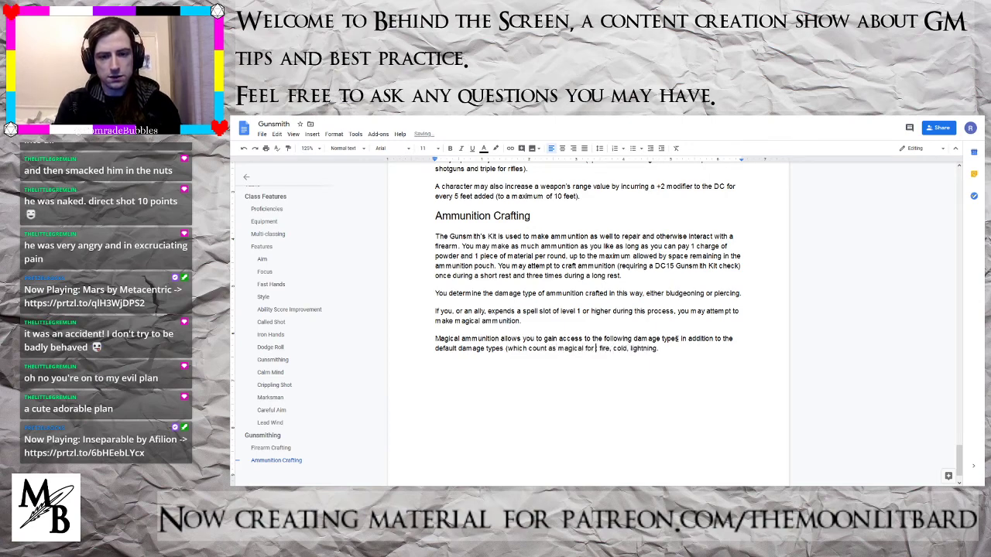
text(urposes of)
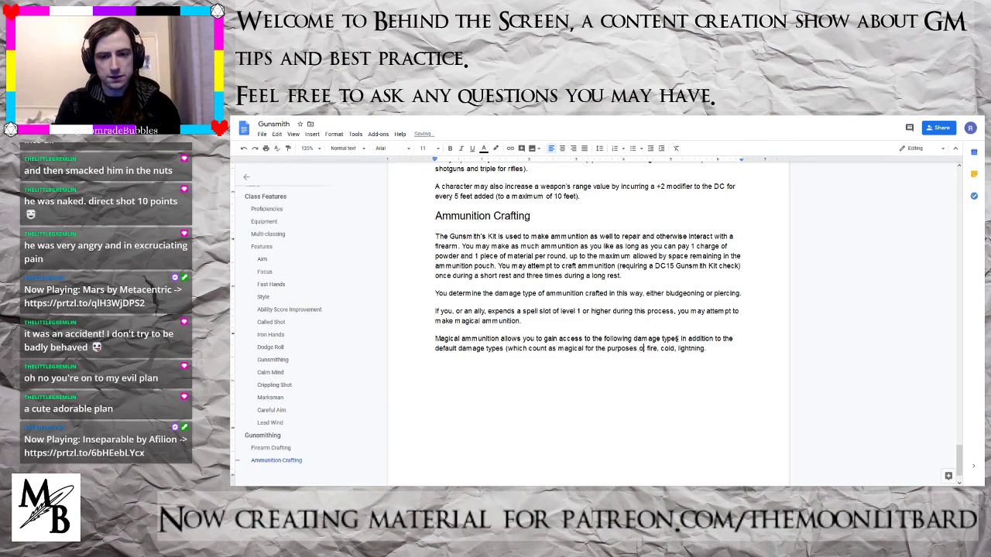
text( over )
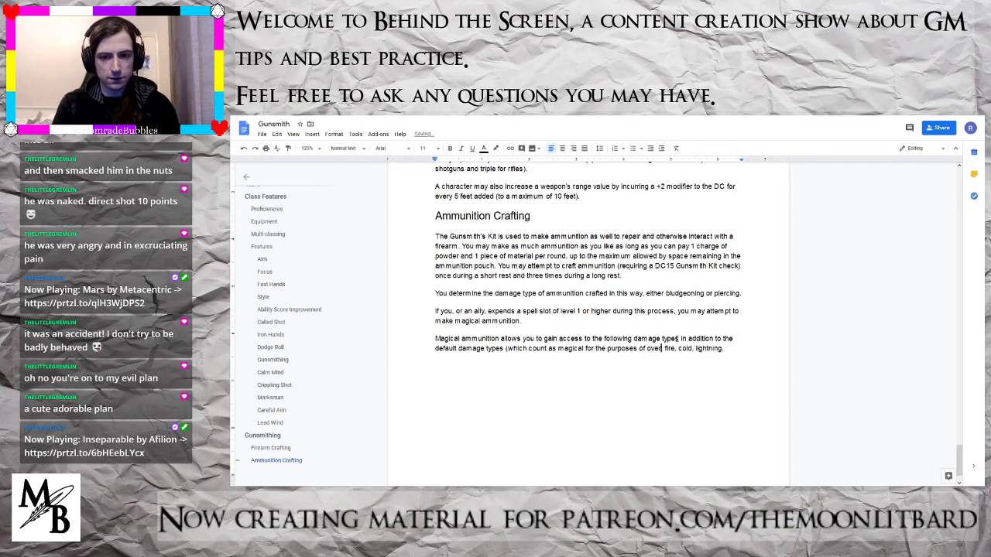
text(coming)
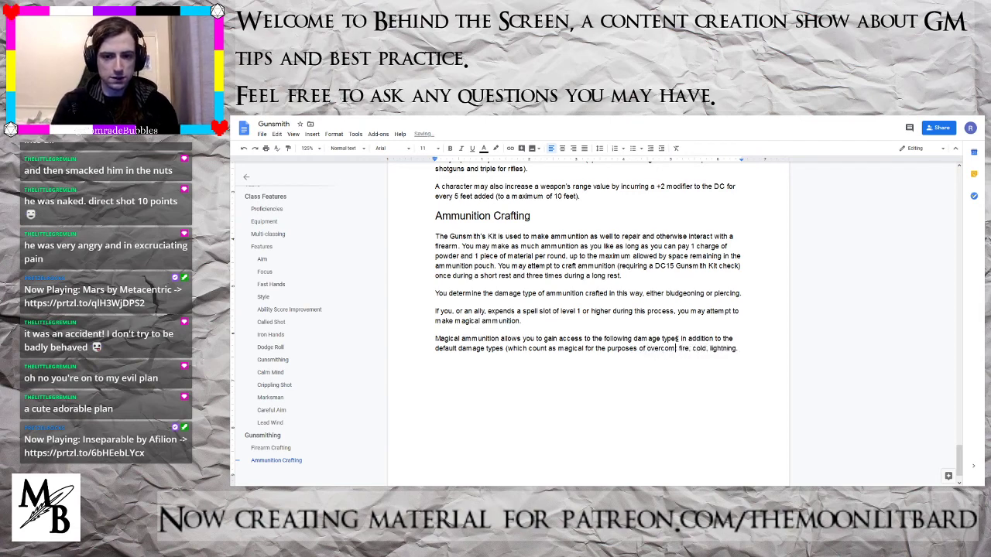
- Cut the parenthetical back to "(which count as magical )" and close it with a colon before the damage list
key(BackSpace)
key(BackSpace)
key(BackSpace)
key(BackSpace)
key(BackSpace)
key(BackSpace)
key(BackSpace)
key(BackSpace)
key(BackSpace)
key(BackSpace)
key(BackSpace)
key(BackSpace)
key(BackSpace)
key(BackSpace)
key(BackSpace)
key(BackSpace)
key(BackSpace)
key(BackSpace)
key(BackSpace)
key(BackSpace)
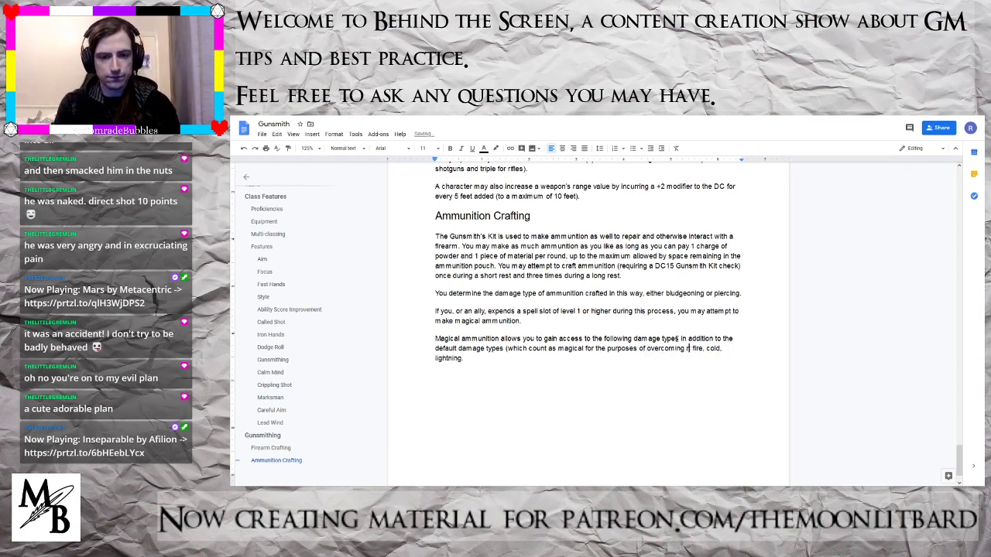
key(BackSpace)
key(BackSpace)
key(BackSpace)
key(BackSpace)
key(BackSpace)
key(BackSpace)
key(BackSpace)
key(BackSpace)
key(BackSpace)
key(BackSpace)
key(BackSpace)
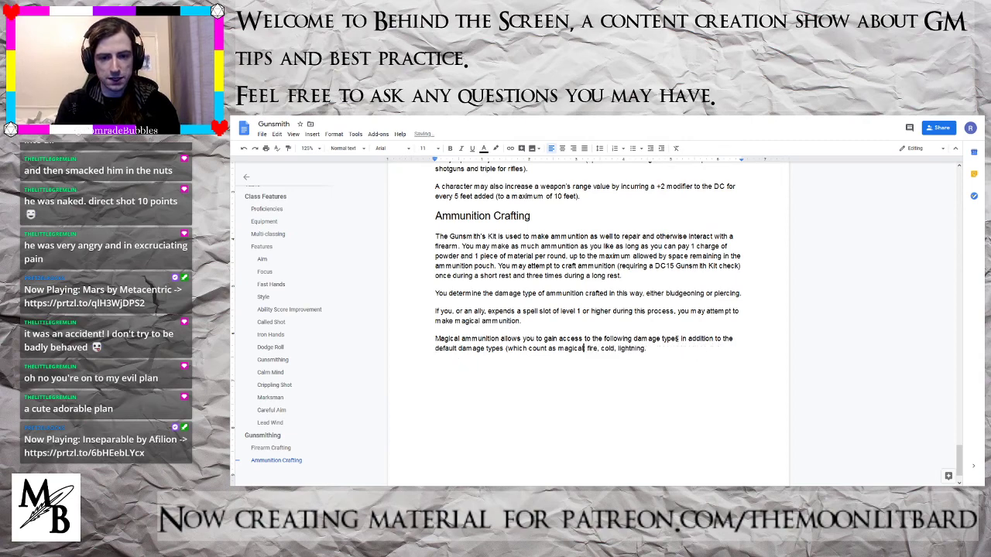
text():)
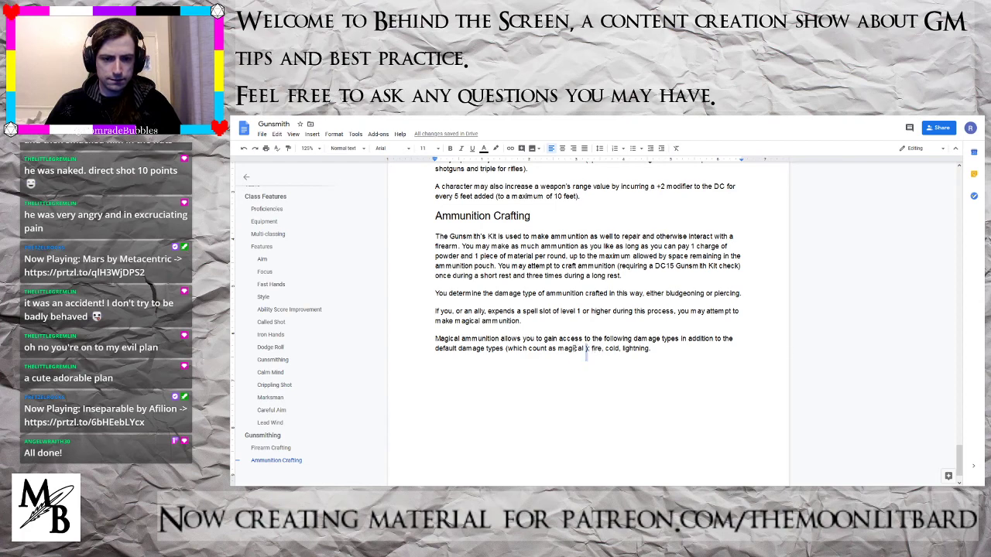
- Delete the parenthetical "(which count as magical )" from the magical ammunition sentence
drag(588, 350, 505, 350)
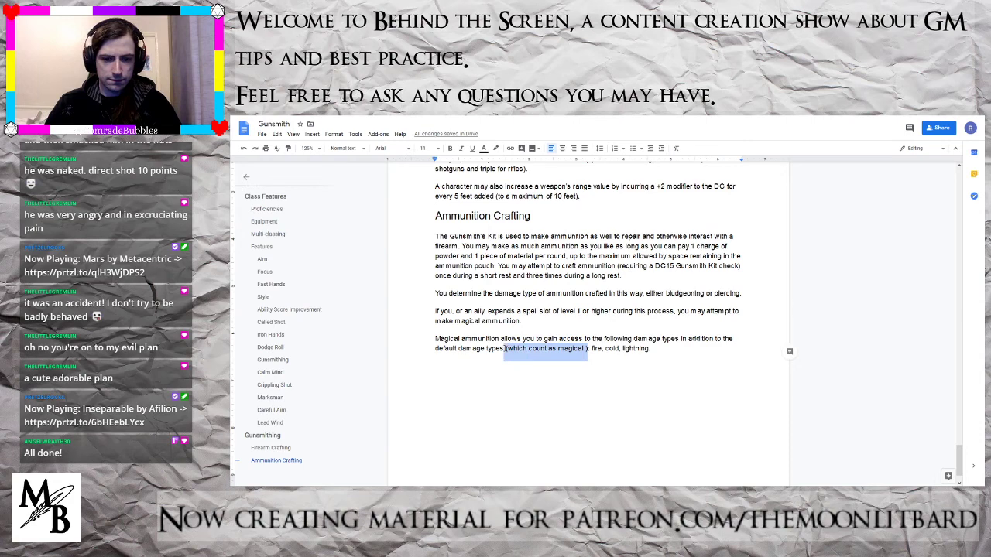
key(BackSpace)
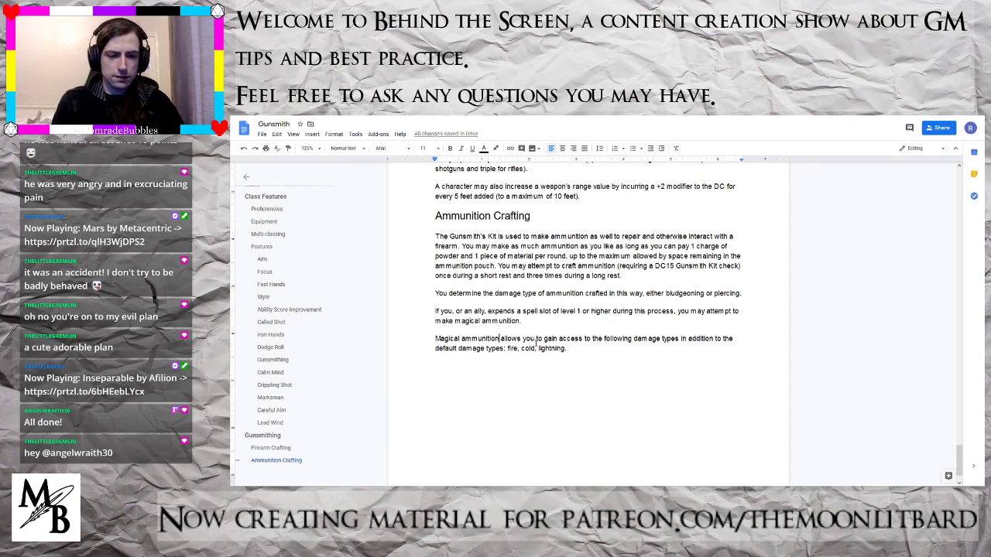
text(ov)
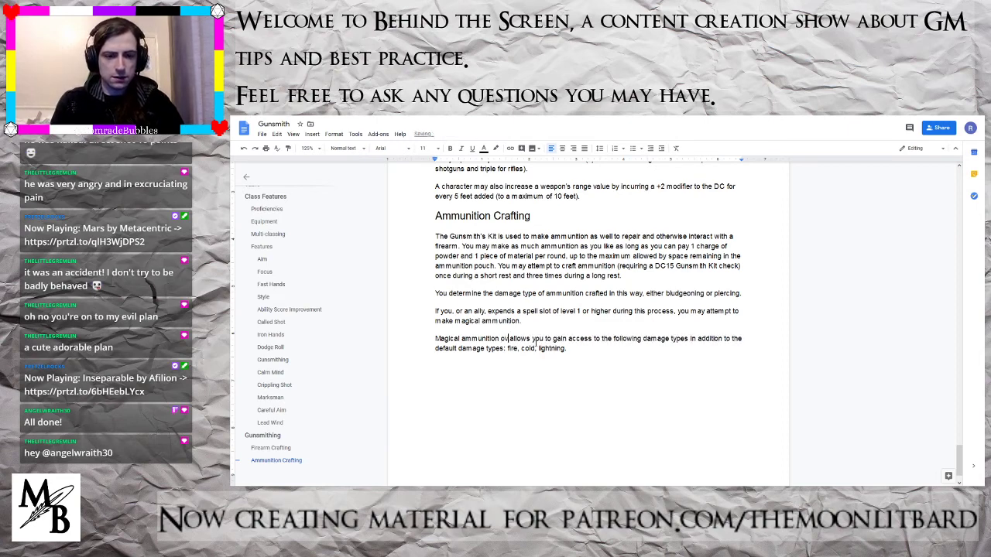
key(BackSpace)
key(BackSpace)
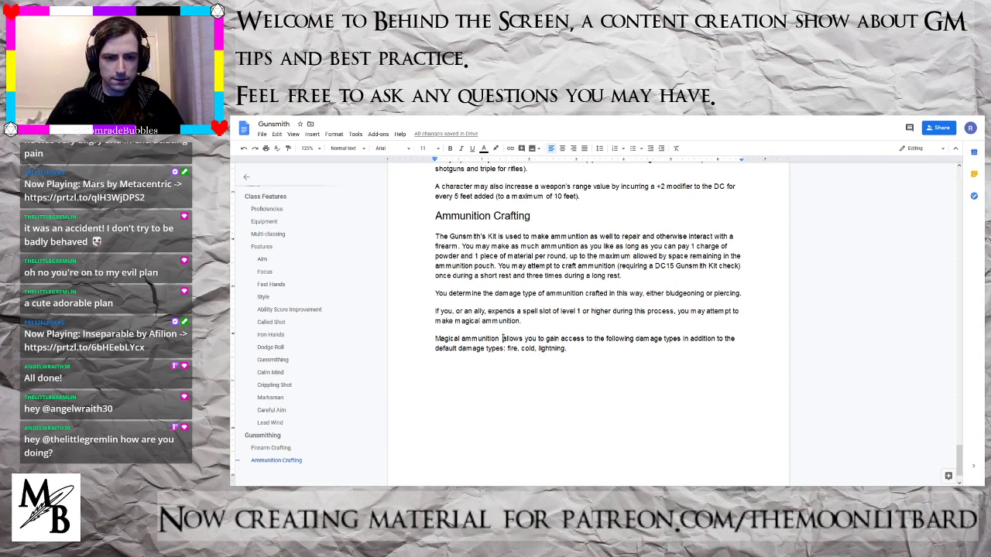
- Insert "overcomes resistance and immunity to" after "Magical ammunition" at the start of the last paragraph
text(over comes)
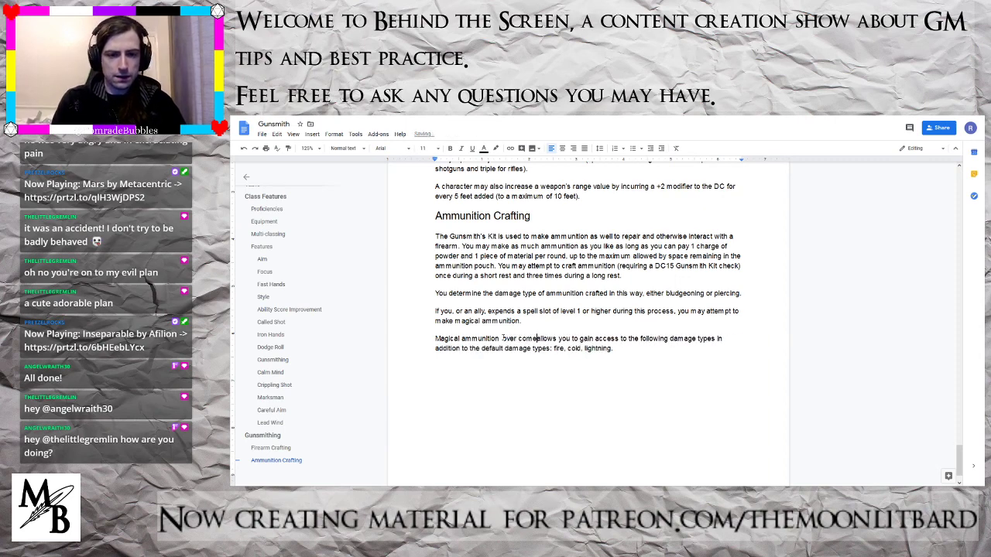
key(BackSpace)
key(BackSpace)
key(BackSpace)
key(BackSpace)
key(BackSpace)
key(BackSpace)
text(comes resisten)
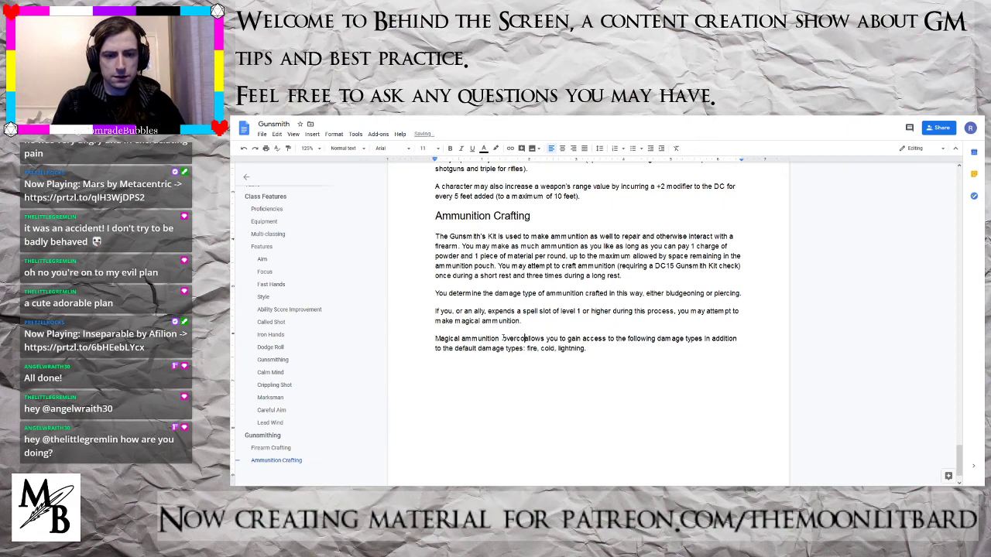
key(BackSpace)
key(BackSpace)
text(ance and im)
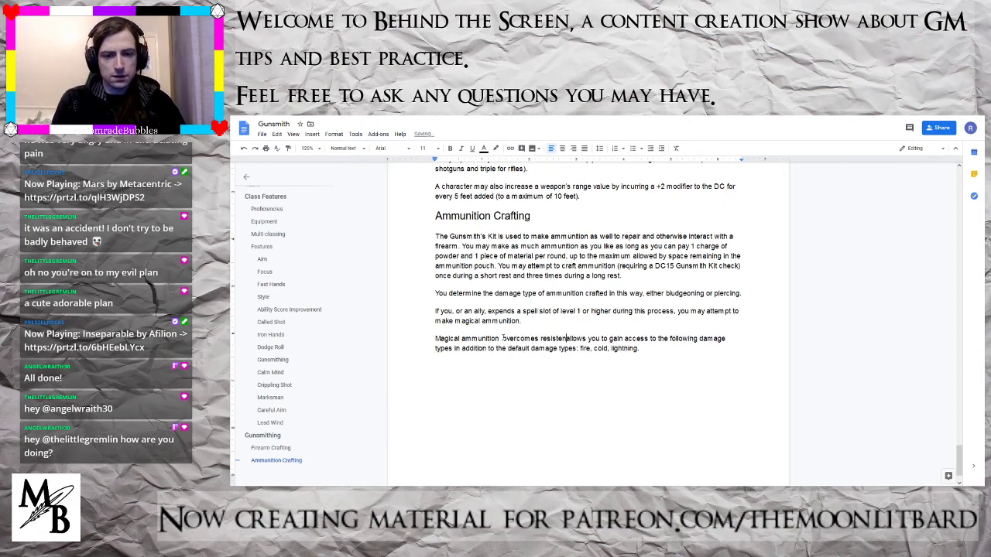
text(munity to nn)
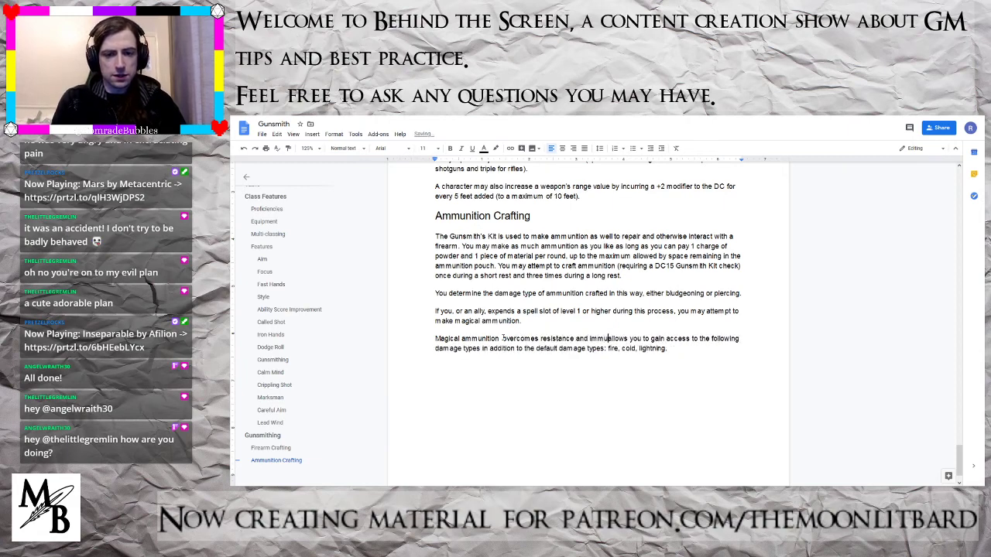
key(BackSpace)
text(on-mag)
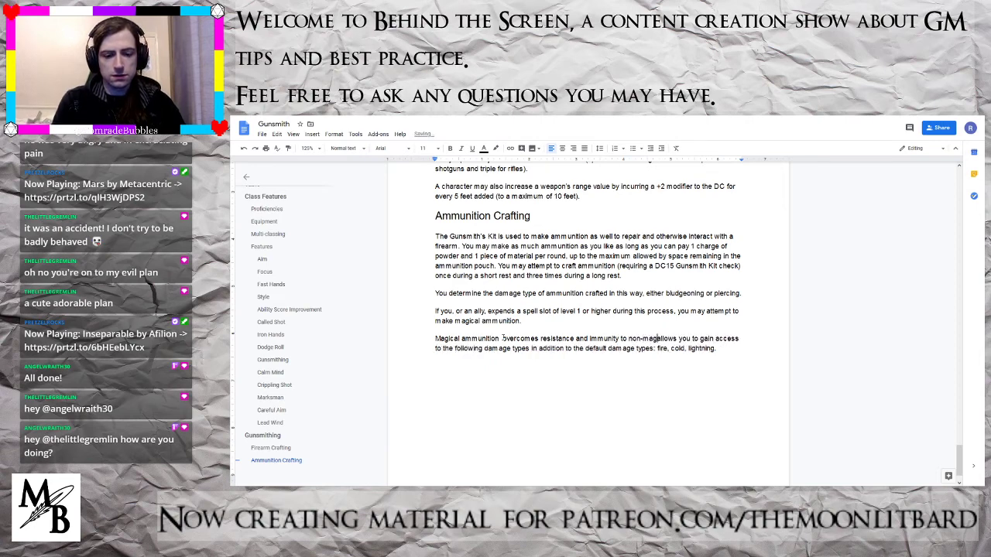
- Continue the inserted clause with "damage from non-magical attacks and", and remove the extra space before "overcomes"
key(BackSpace)
key(BackSpace)
key(BackSpace)
key(BackSpace)
key(BackSpace)
key(BackSpace)
key(BackSpace)
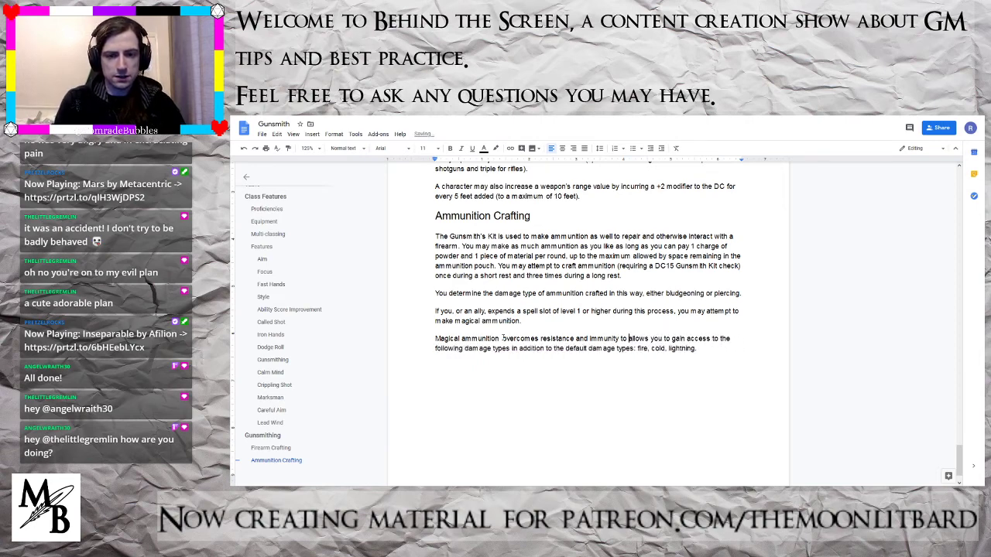
text(damage )
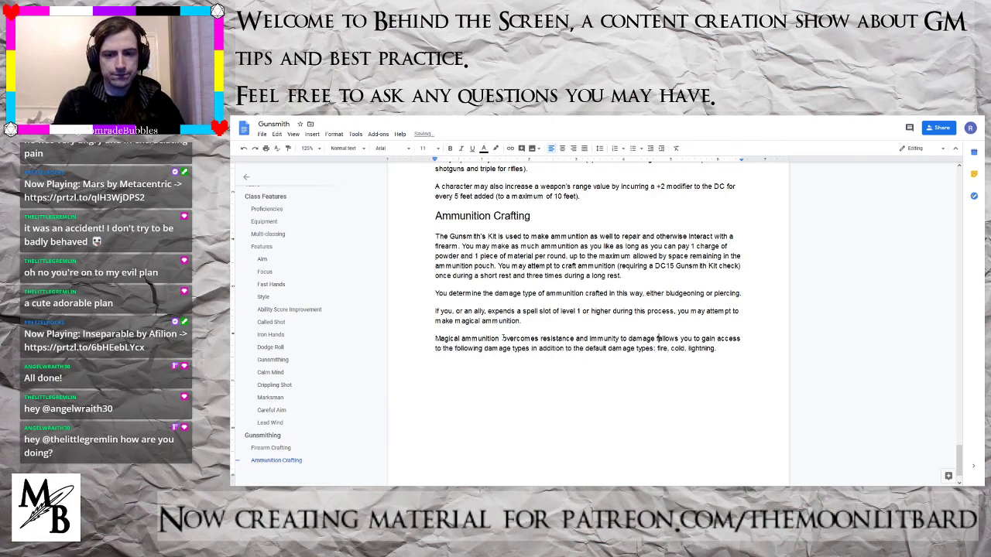
text(from non-magic)
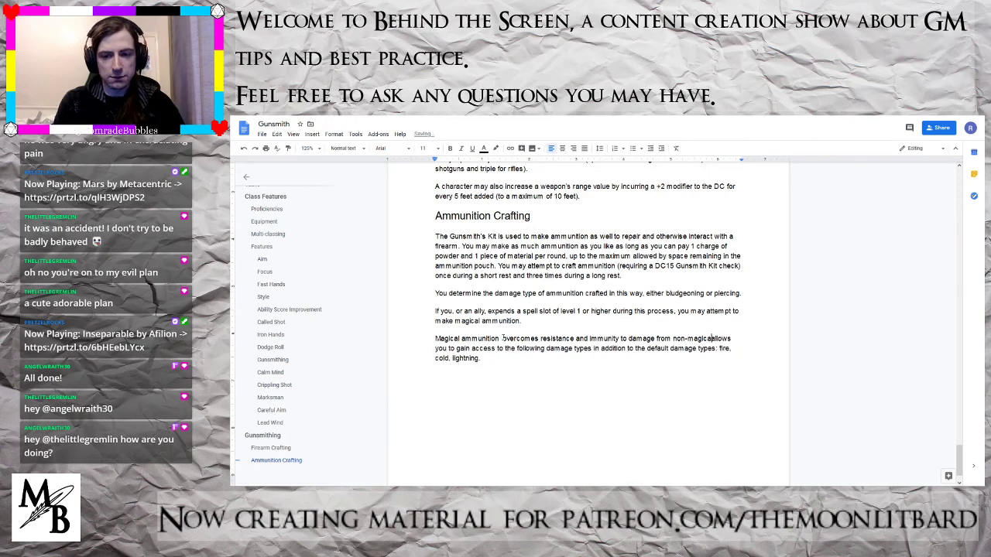
text(al attacks)
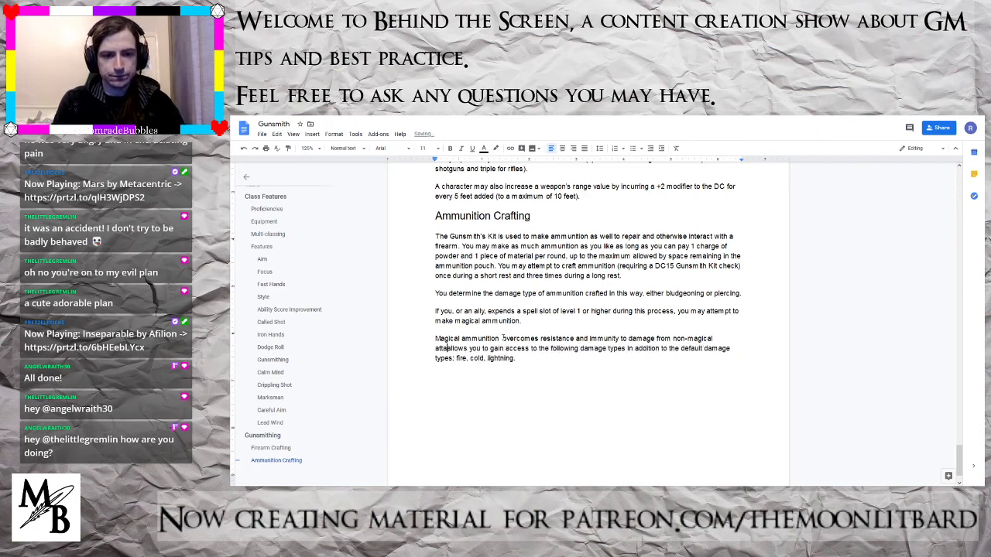
text( and)
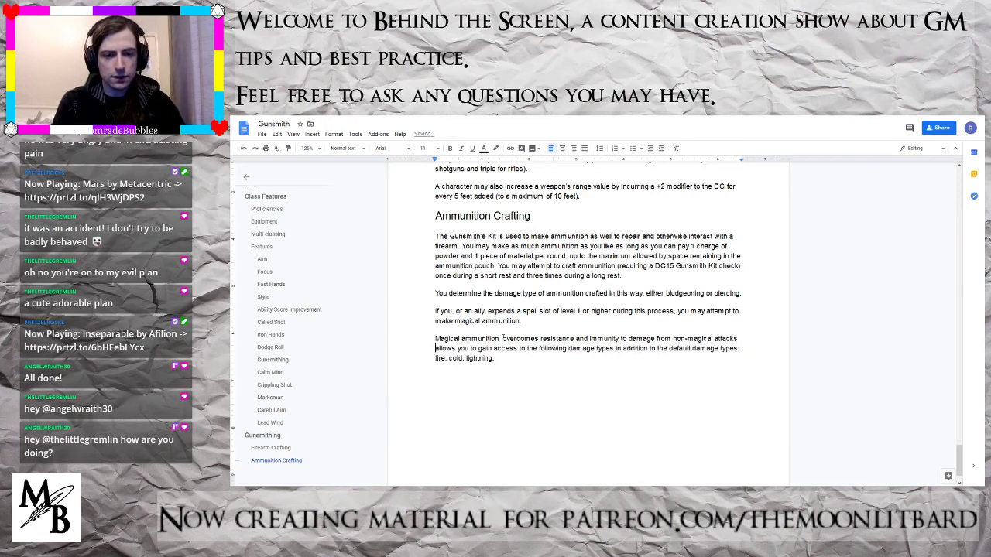
click(503, 338)
key(BackSpace)
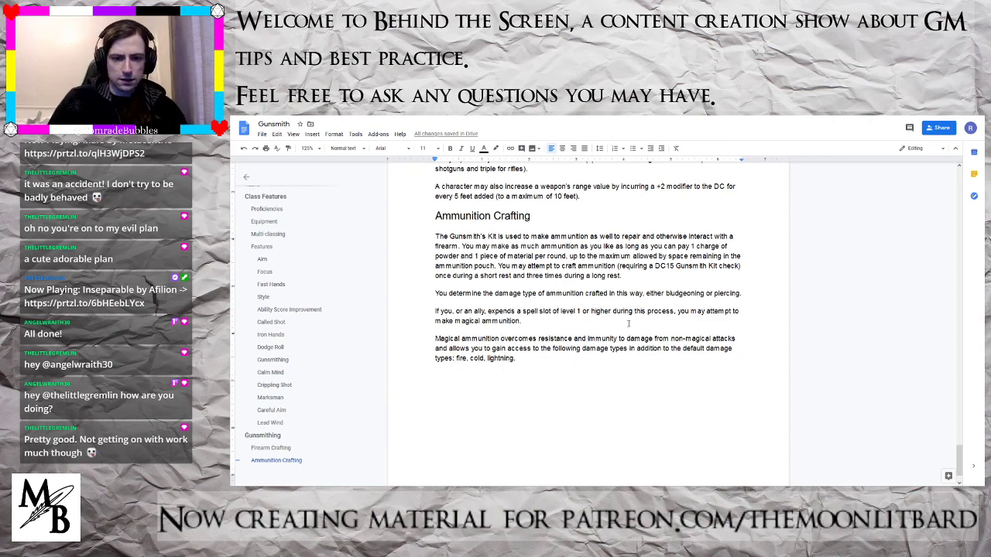
- Replace "default damage types" with "bludgeoning or piercing damage" in the magical ammunition paragraph
drag(683, 349, 454, 360)
text(blu)
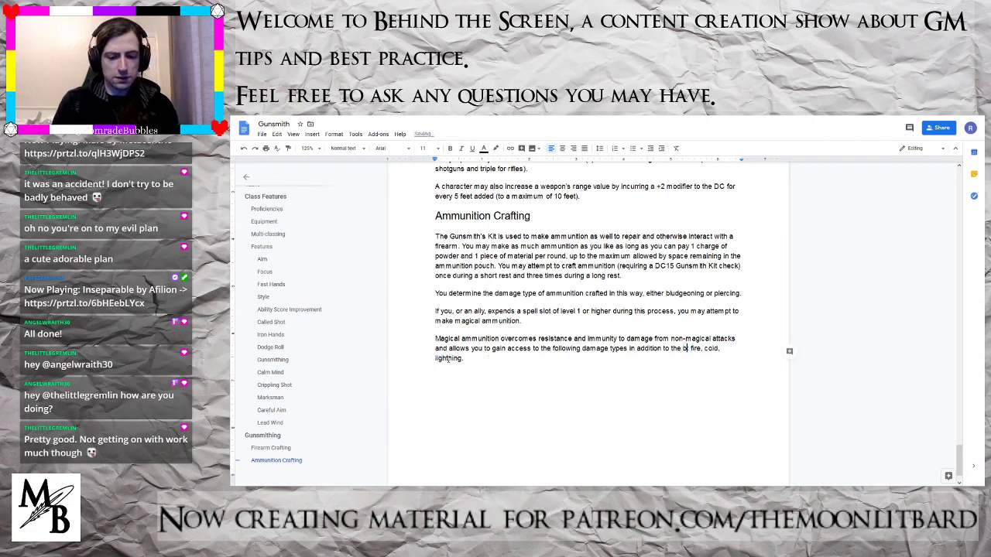
text(dgeoning,)
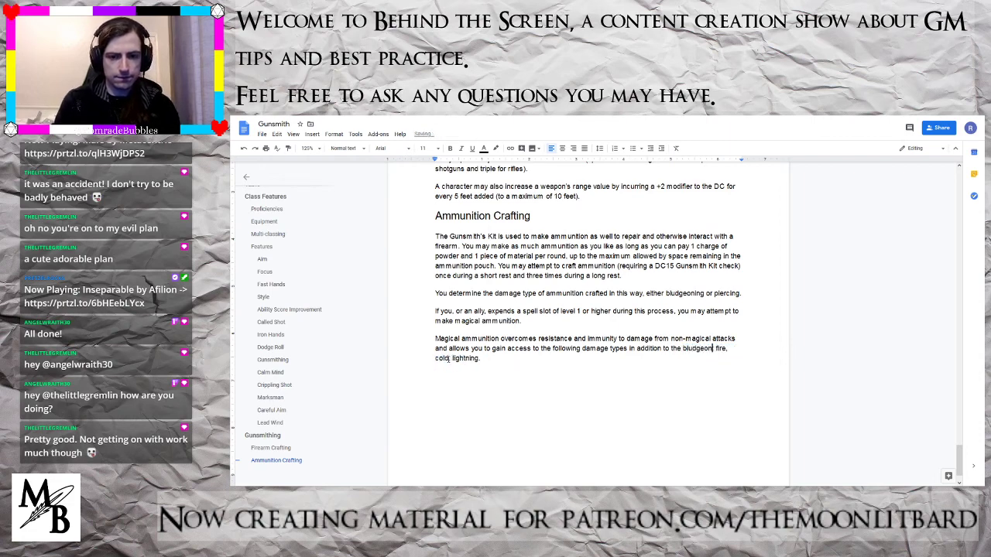
text(or pi)
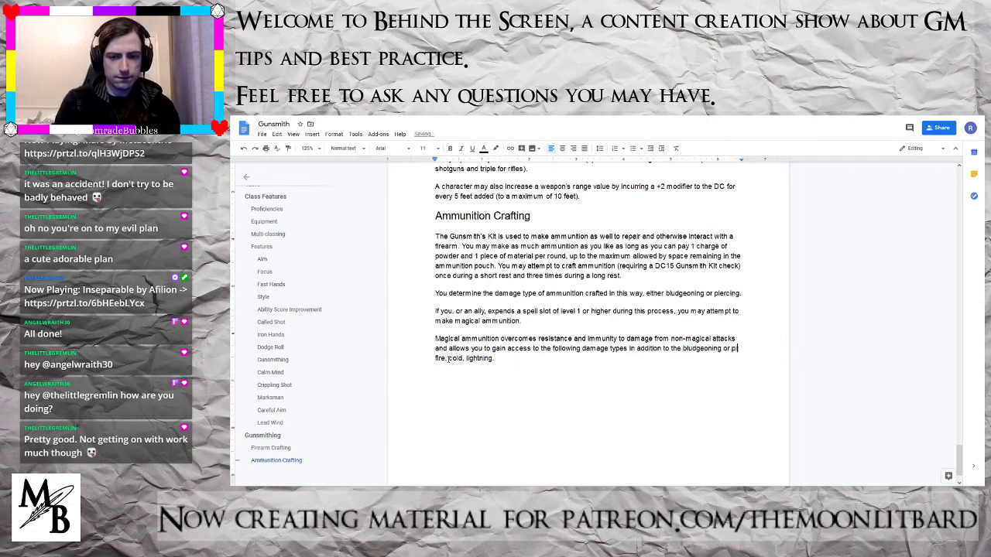
text(ercing dama)
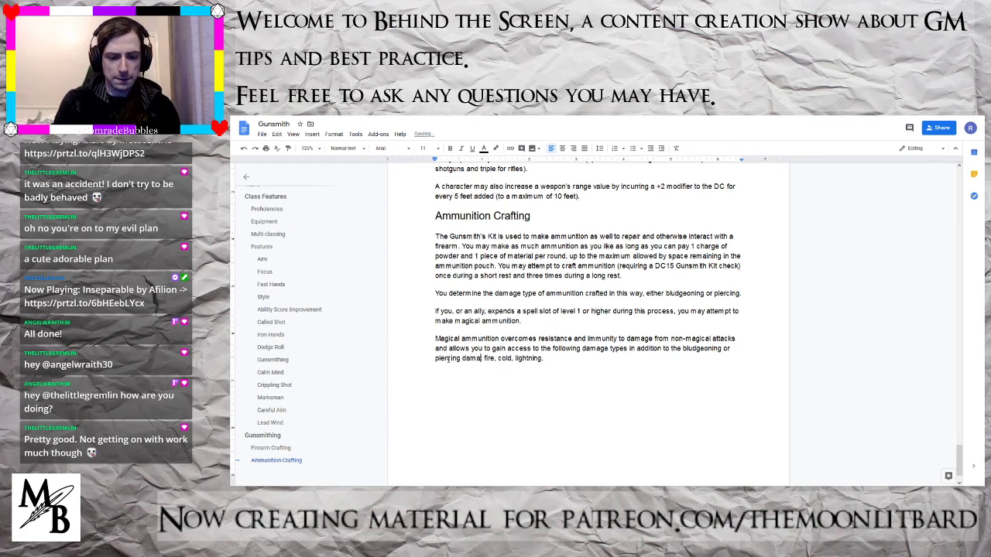
text(ge)
key(Right)
key(Right)
key(Right)
key(Right)
key(Right)
key(Right)
key(Right)
key(Right)
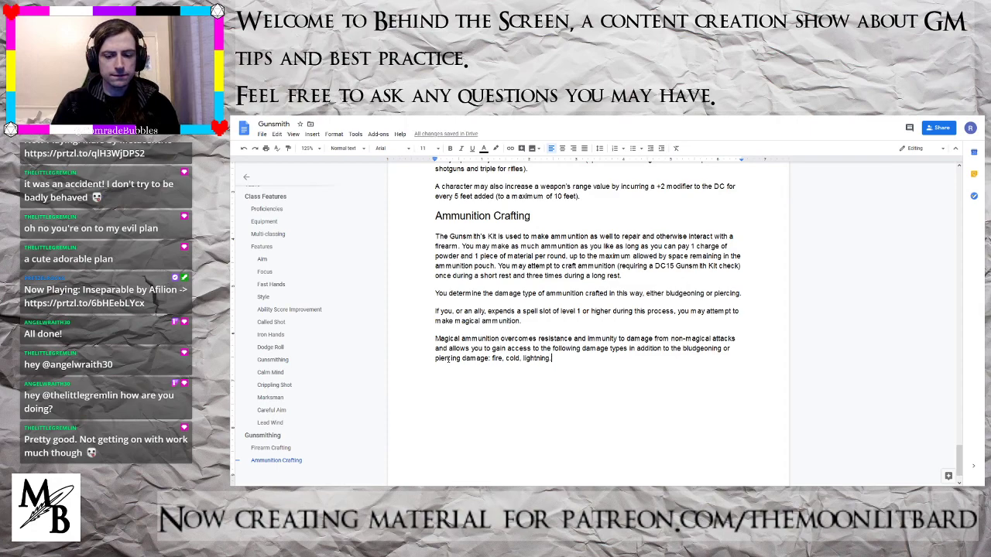
key(Return)
text(Each mag)
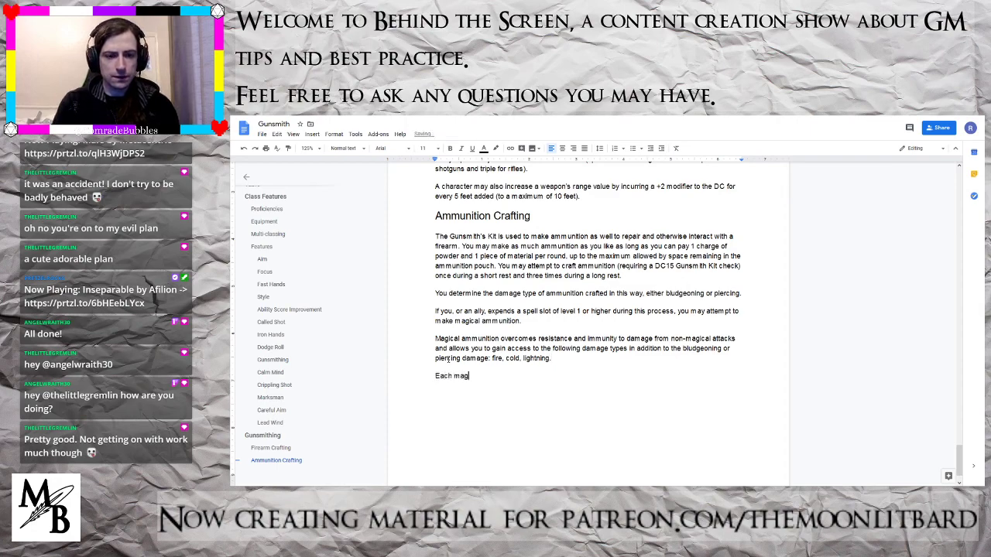
text(ical damage type)
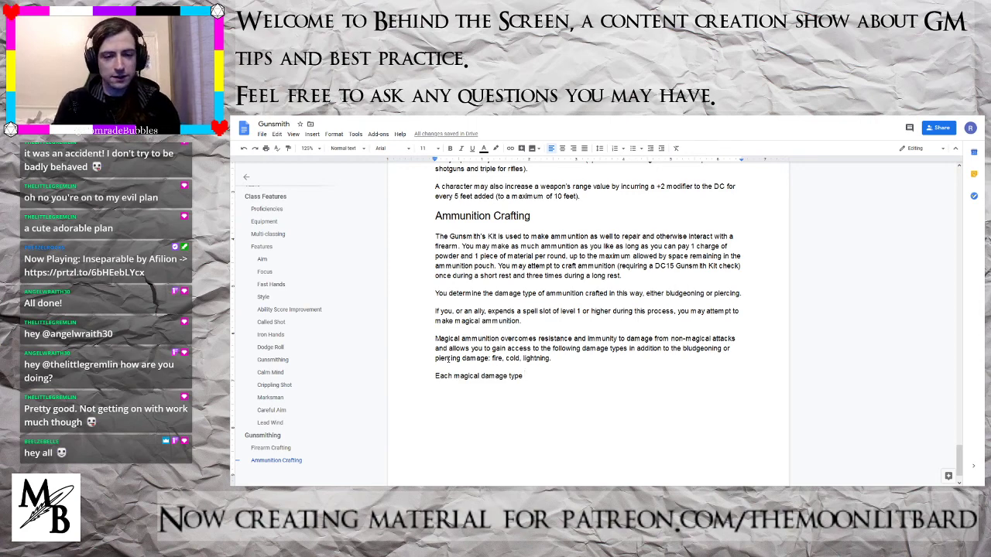
text(al)
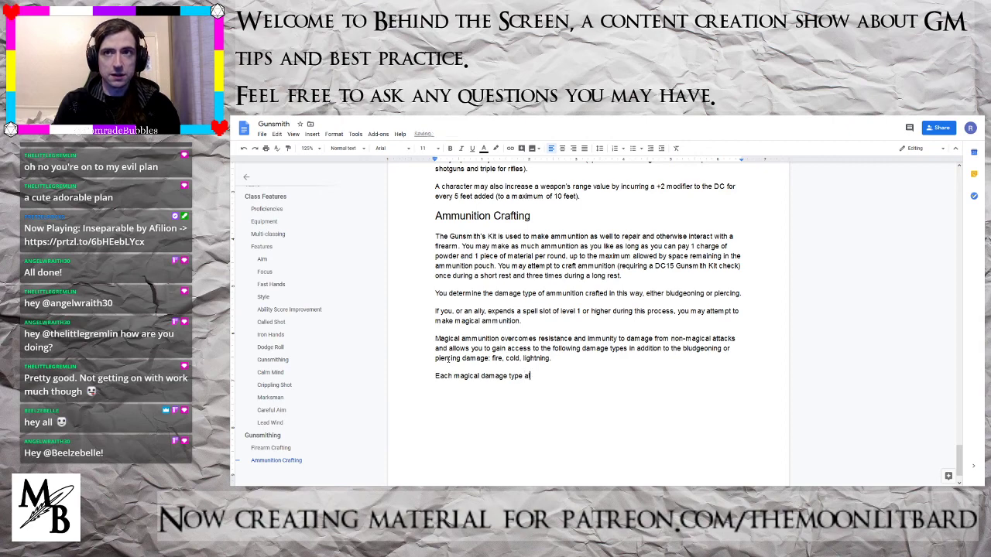
text(lows you to s)
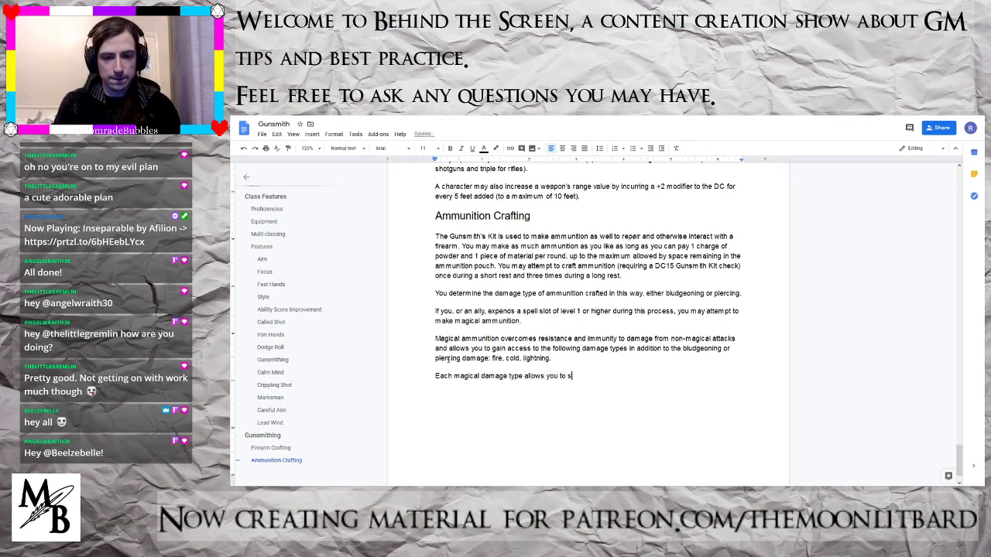
key(BackSpace)
text(use)
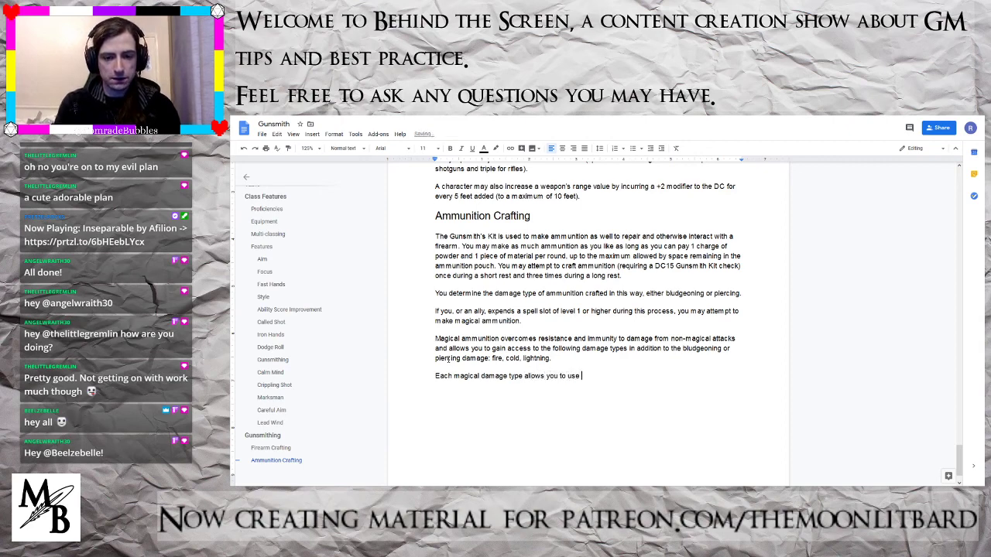
key(BackSpace)
key(BackSpace)
key(BackSpace)
key(BackSpace)
key(BackSpace)
key(BackSpace)
key(BackSpace)
key(BackSpace)
key(BackSpace)
key(BackSpace)
key(BackSpace)
key(BackSpace)
key(BackSpace)
text(s your)
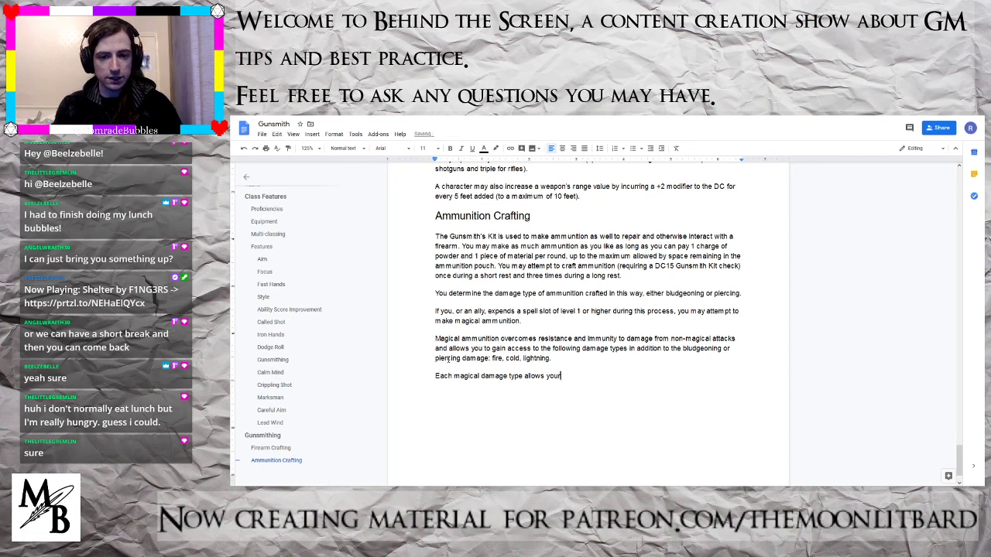
key(BackSpace)
key(BackSpace)
key(BackSpace)
key(BackSpace)
key(BackSpace)
key(BackSpace)
key(BackSpace)
key(BackSpace)
key(BackSpace)
key(BackSpace)
key(BackSpace)
key(BackSpace)
key(BackSpace)
key(BackSpace)
key(BackSpace)
key(BackSpace)
key(BackSpace)
key(BackSpace)
key(BackSpace)
key(BackSpace)
key(BackSpace)
key(BackSpace)
key(BackSpace)
key(BackSpace)
key(BackSpace)
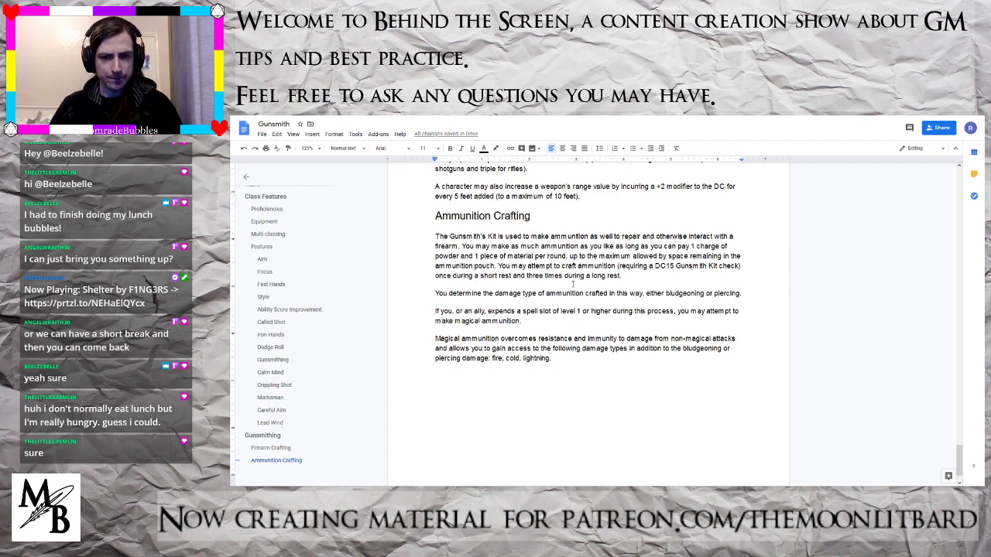
- Extend the spell slot sentence so that it ends with "make 1d4 magical ammunition per spell level."
click(454, 320)
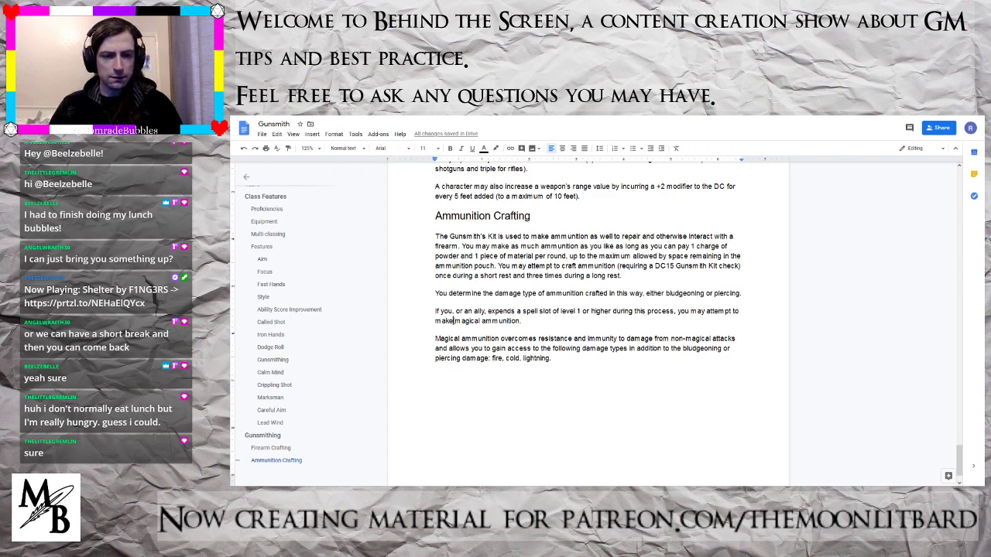
text(1d6)
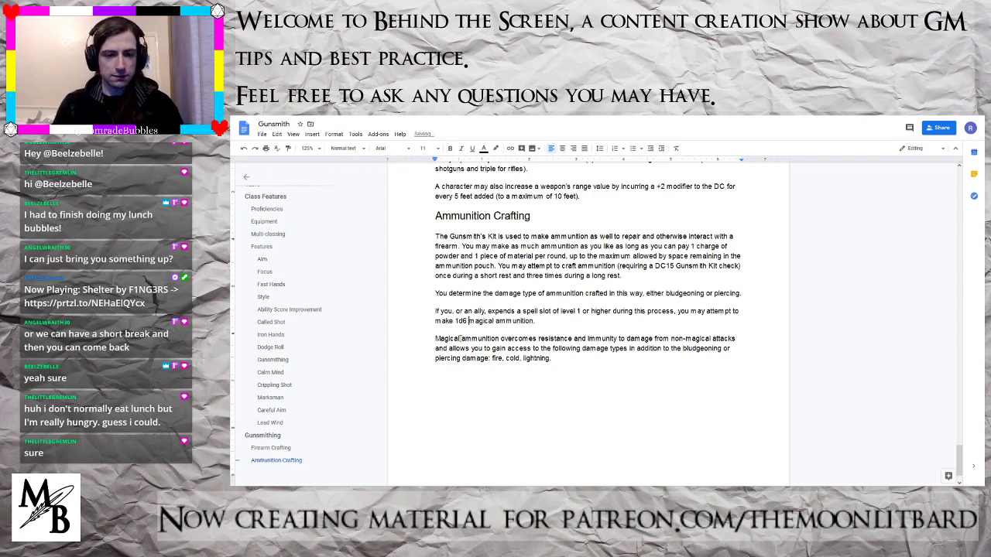
key(BackSpace)
text(per )
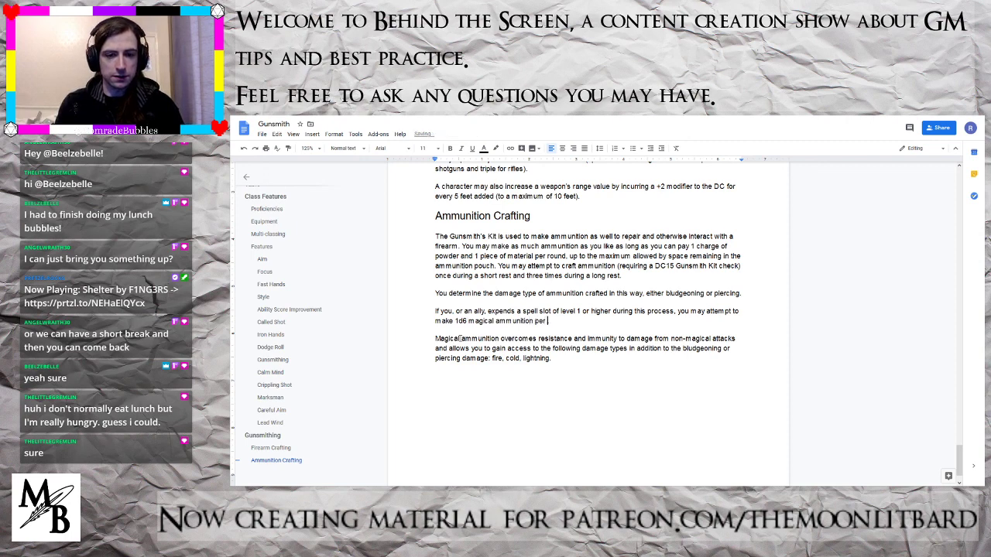
text(spell level.)
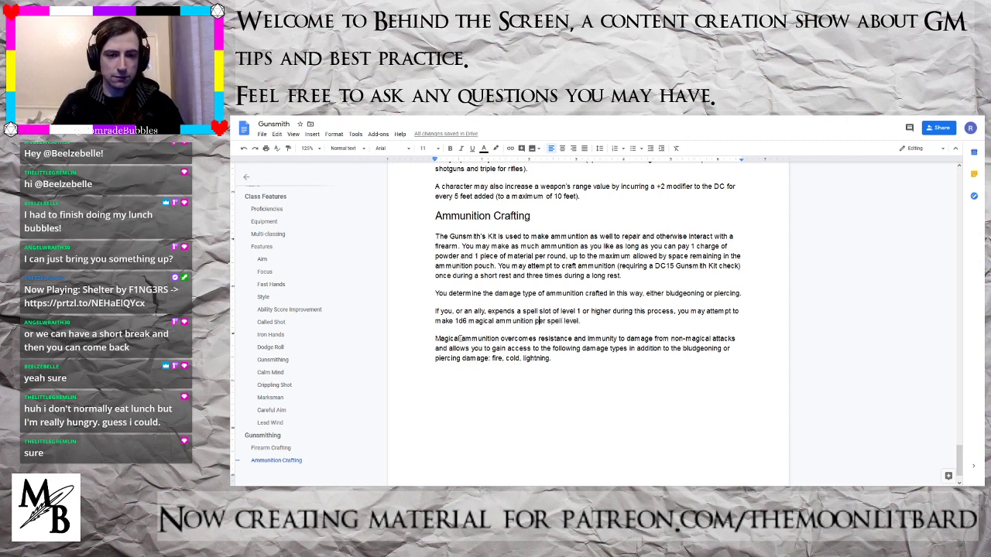
key(BackSpace)
text(4)
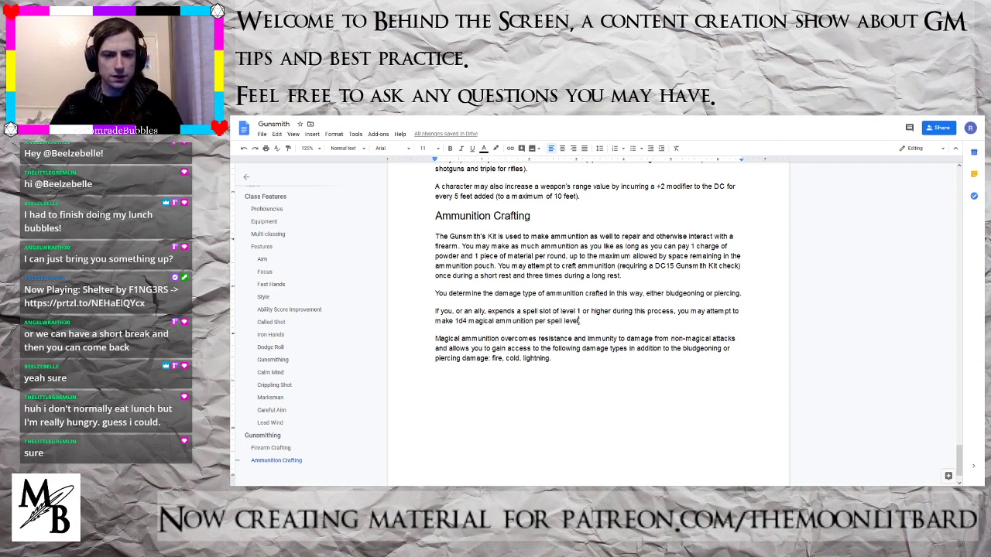
text( which)
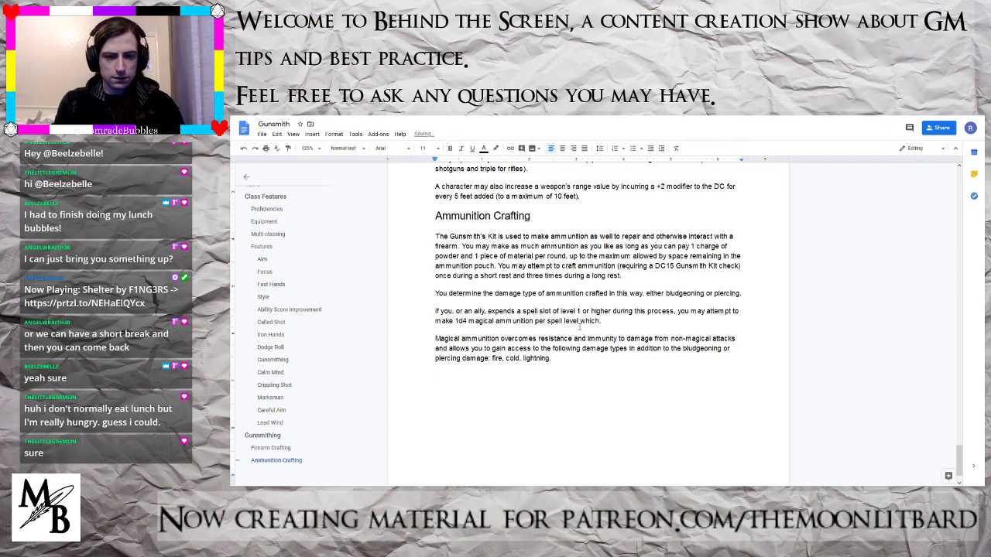
key(BackSpace)
key(BackSpace)
key(BackSpace)
key(BackSpace)
key(BackSpace)
key(BackSpace)
key(BackSpace)
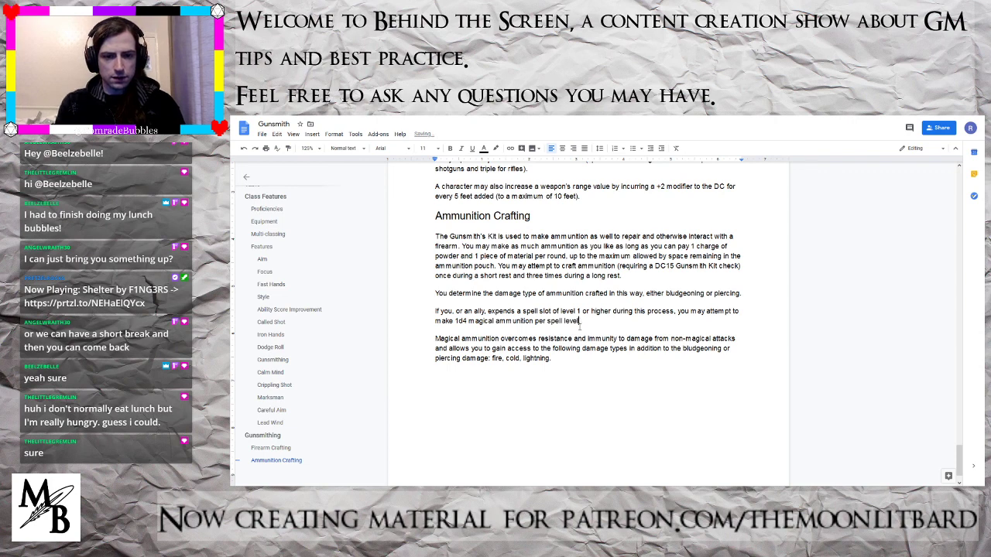
text(.)
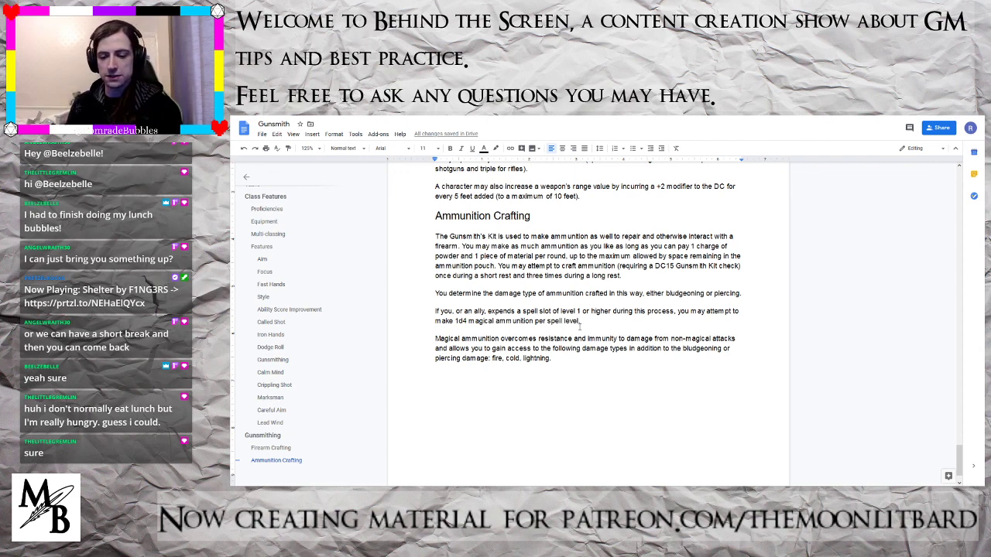
text(.)
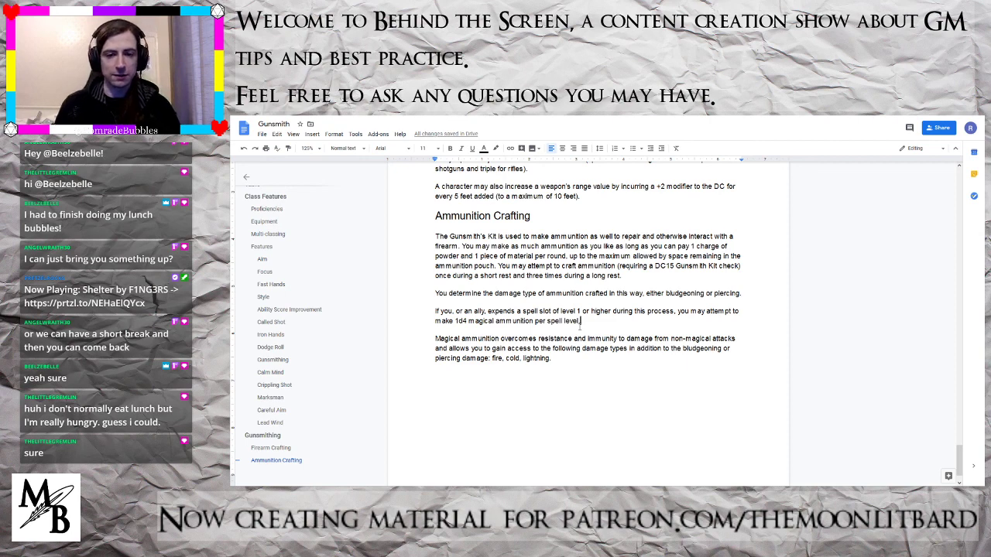